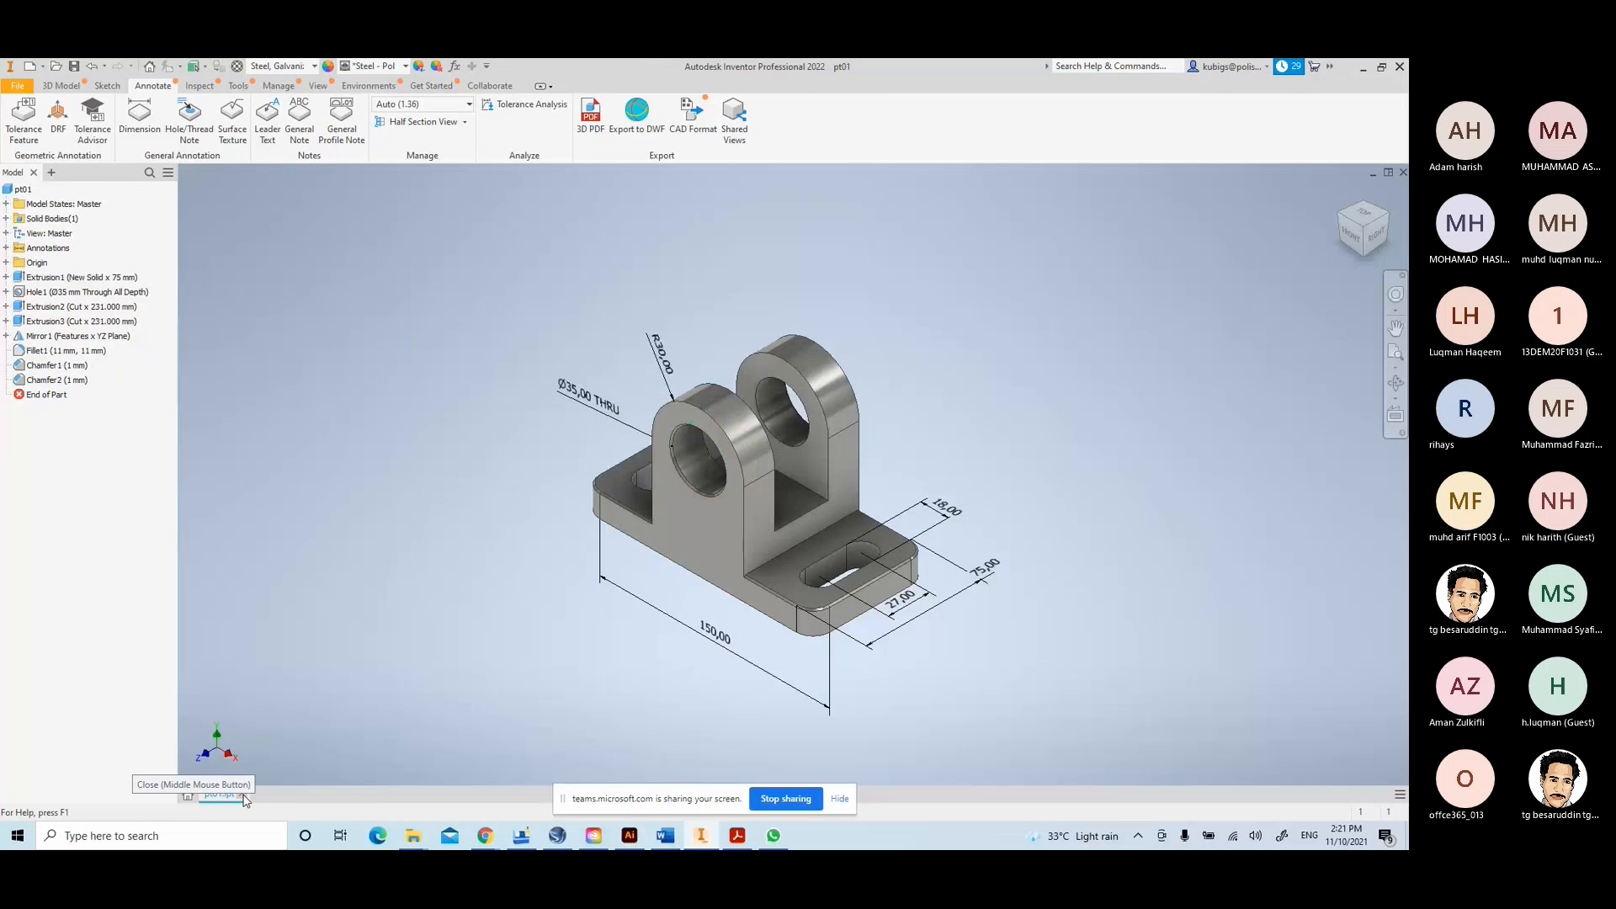
- Close the pt01 part document and return to the start page
{"action": "left_click", "coordinate": [241, 795]}
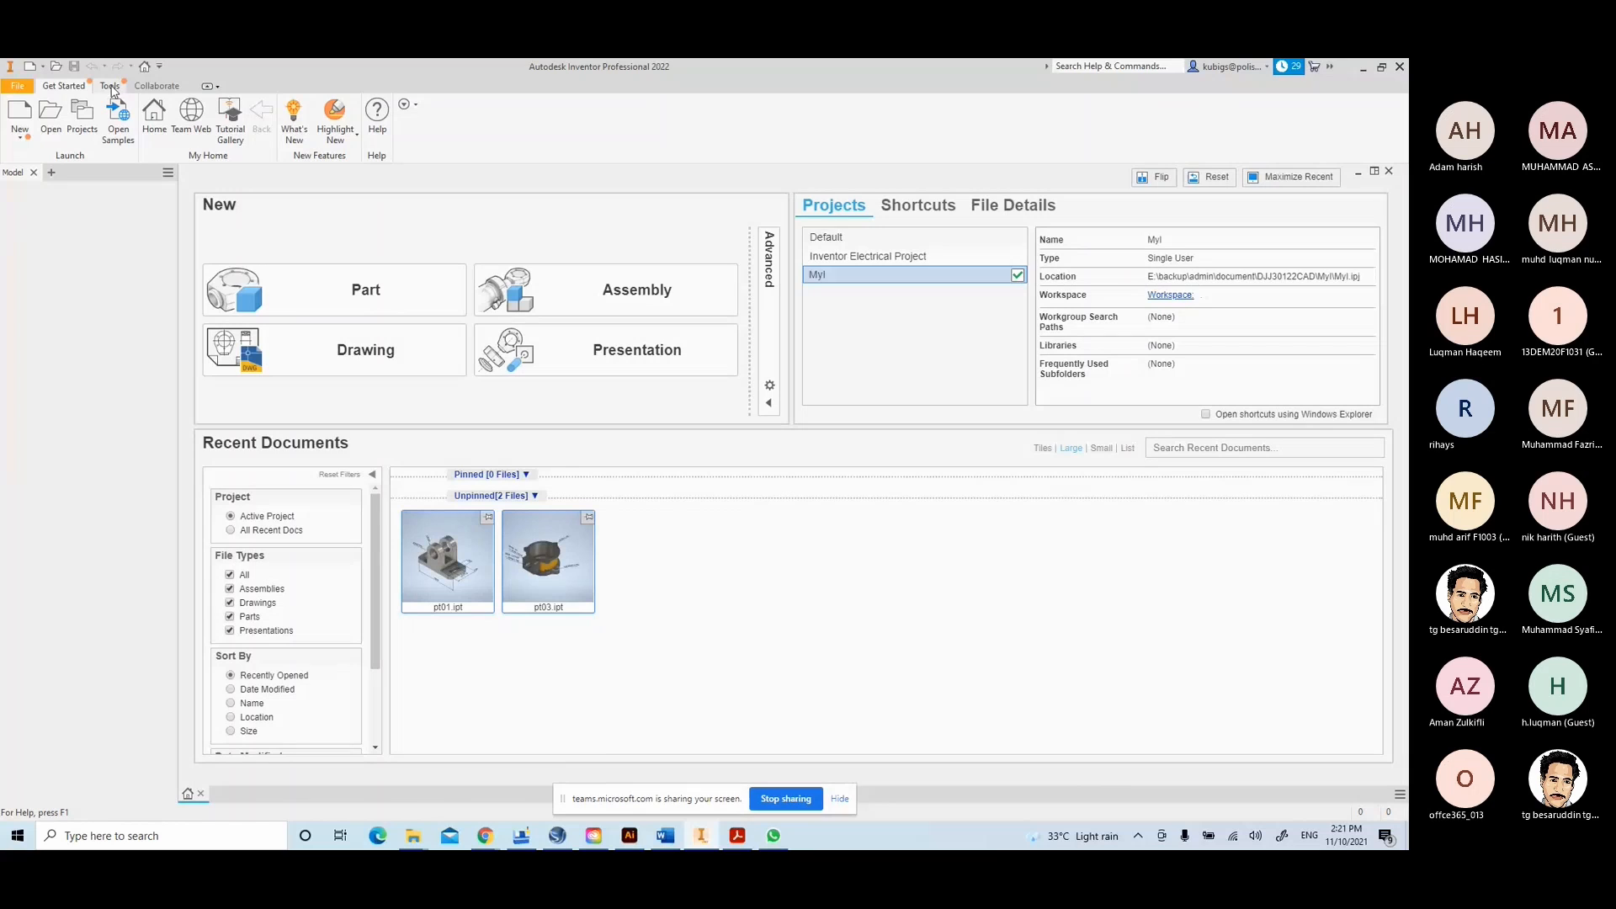
{"action": "left_click", "coordinate": [110, 87]}
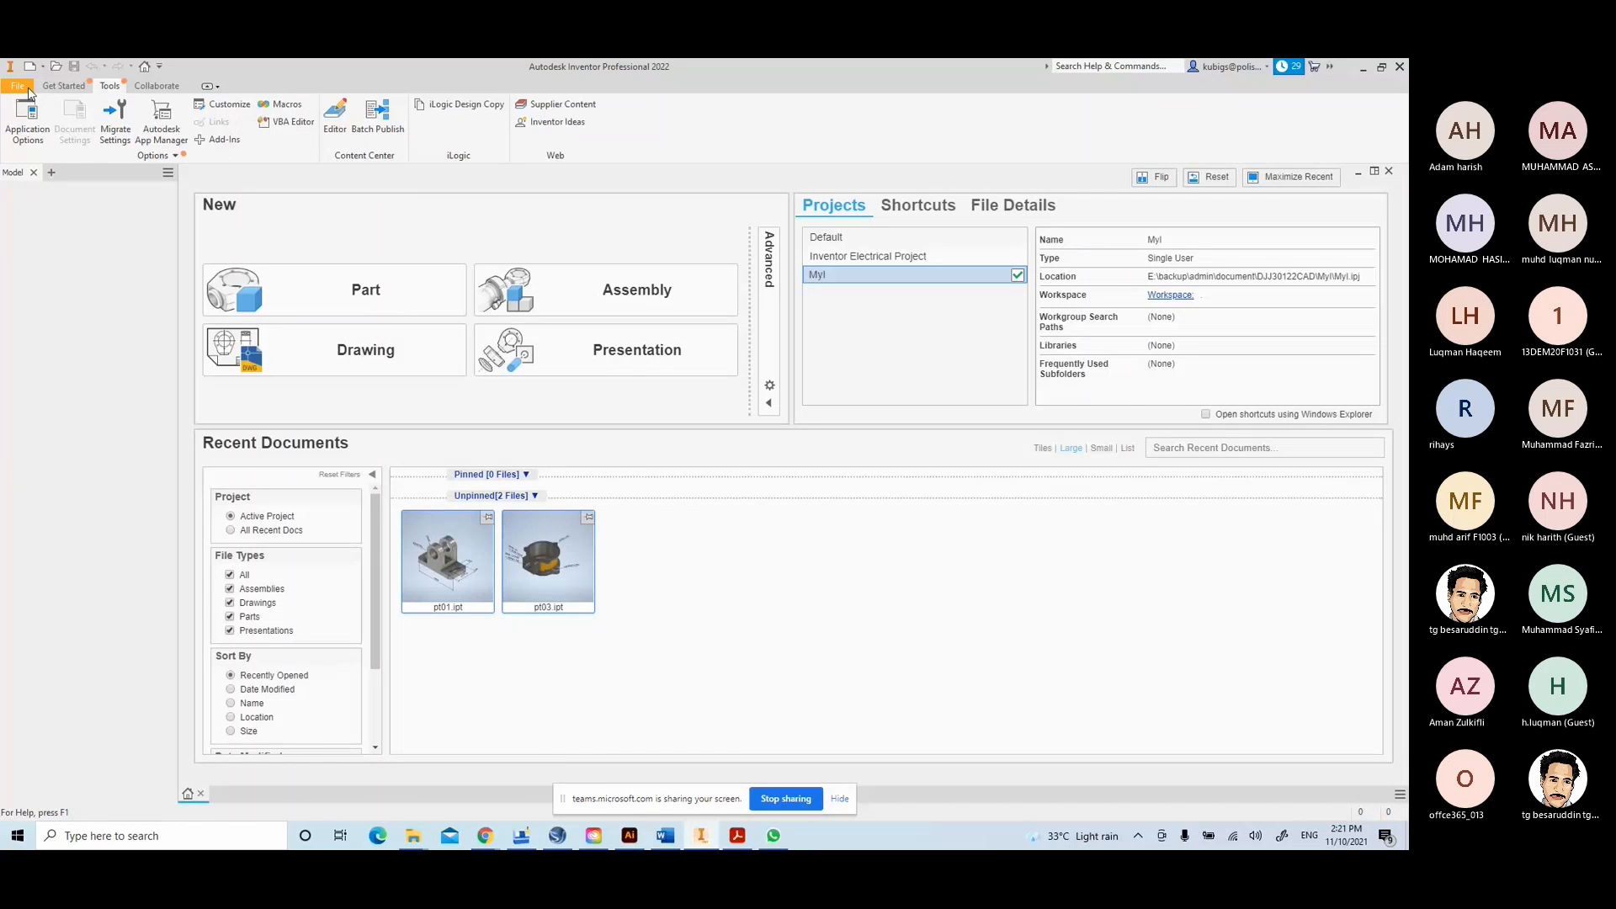
{"action": "left_click", "coordinate": [66, 87]}
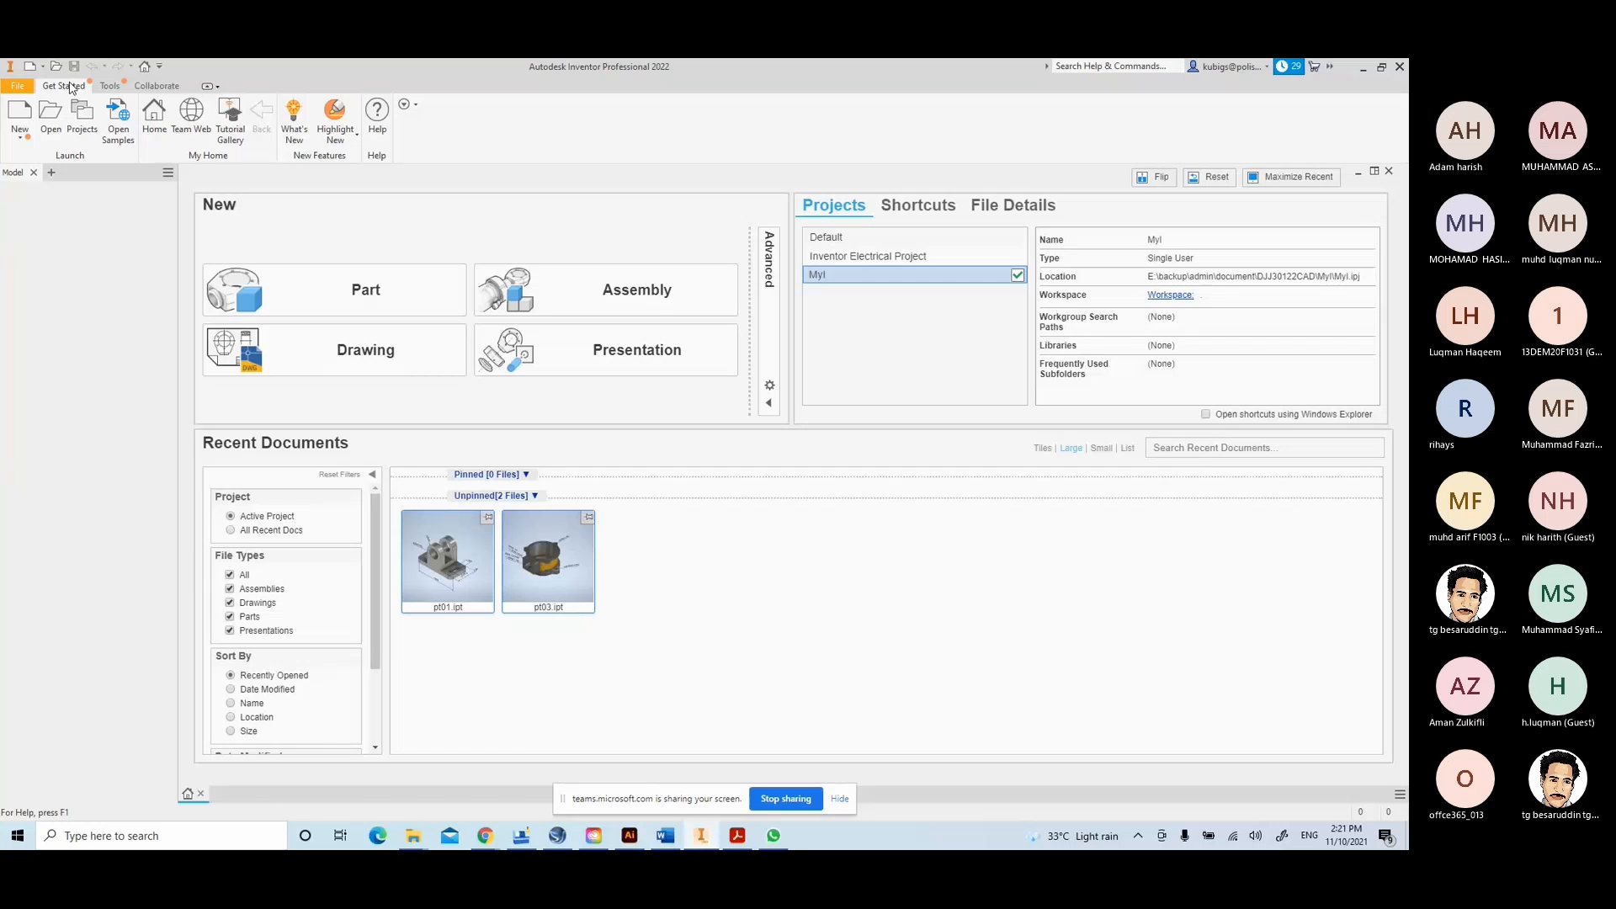
- Browse the available tutorials in the Tutorial Gallery through to the end of the list and close the gallery
{"action": "left_click", "coordinate": [236, 126]}
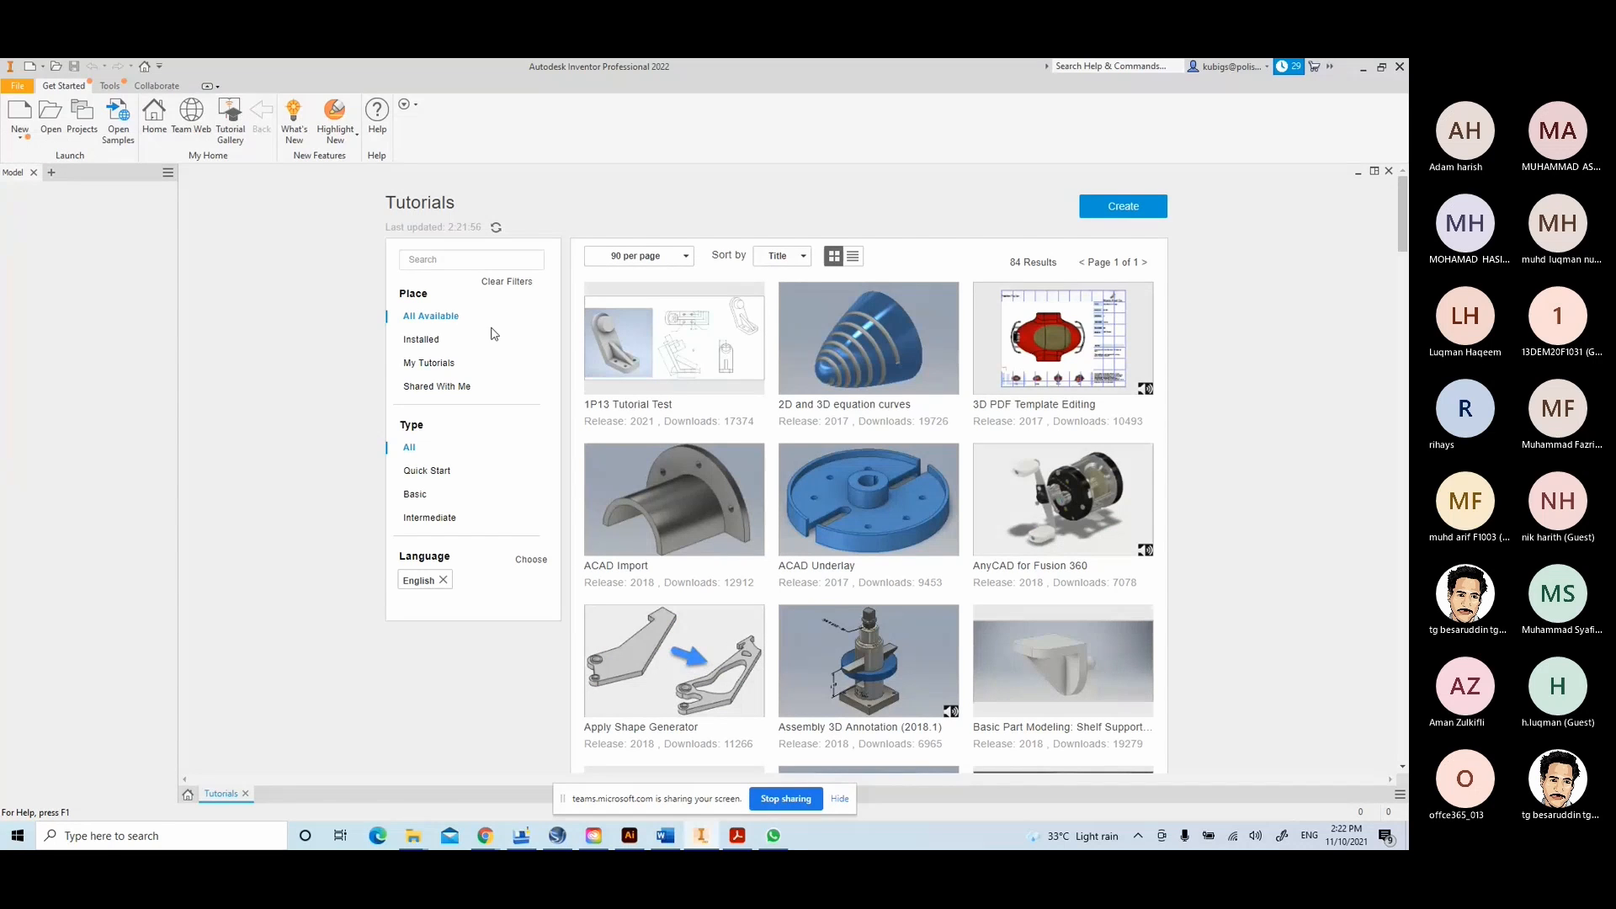
{"action": "scroll", "coordinate": [915, 455], "scroll_direction": "down", "scroll_amount": 3}
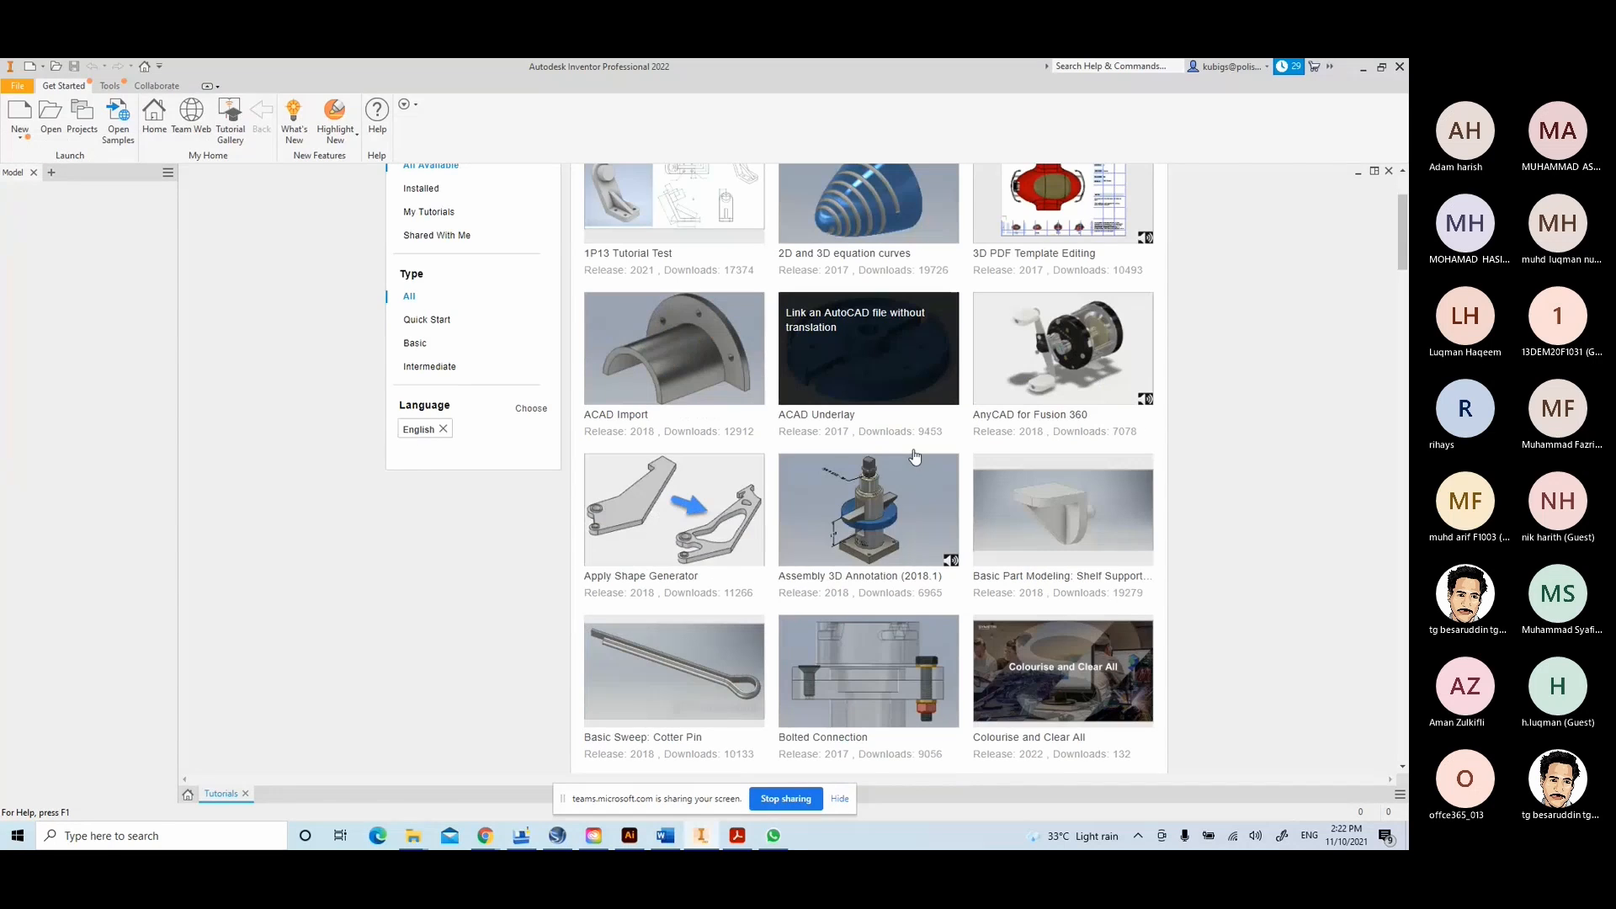
{"action": "scroll", "coordinate": [915, 456], "scroll_direction": "down", "scroll_amount": 20}
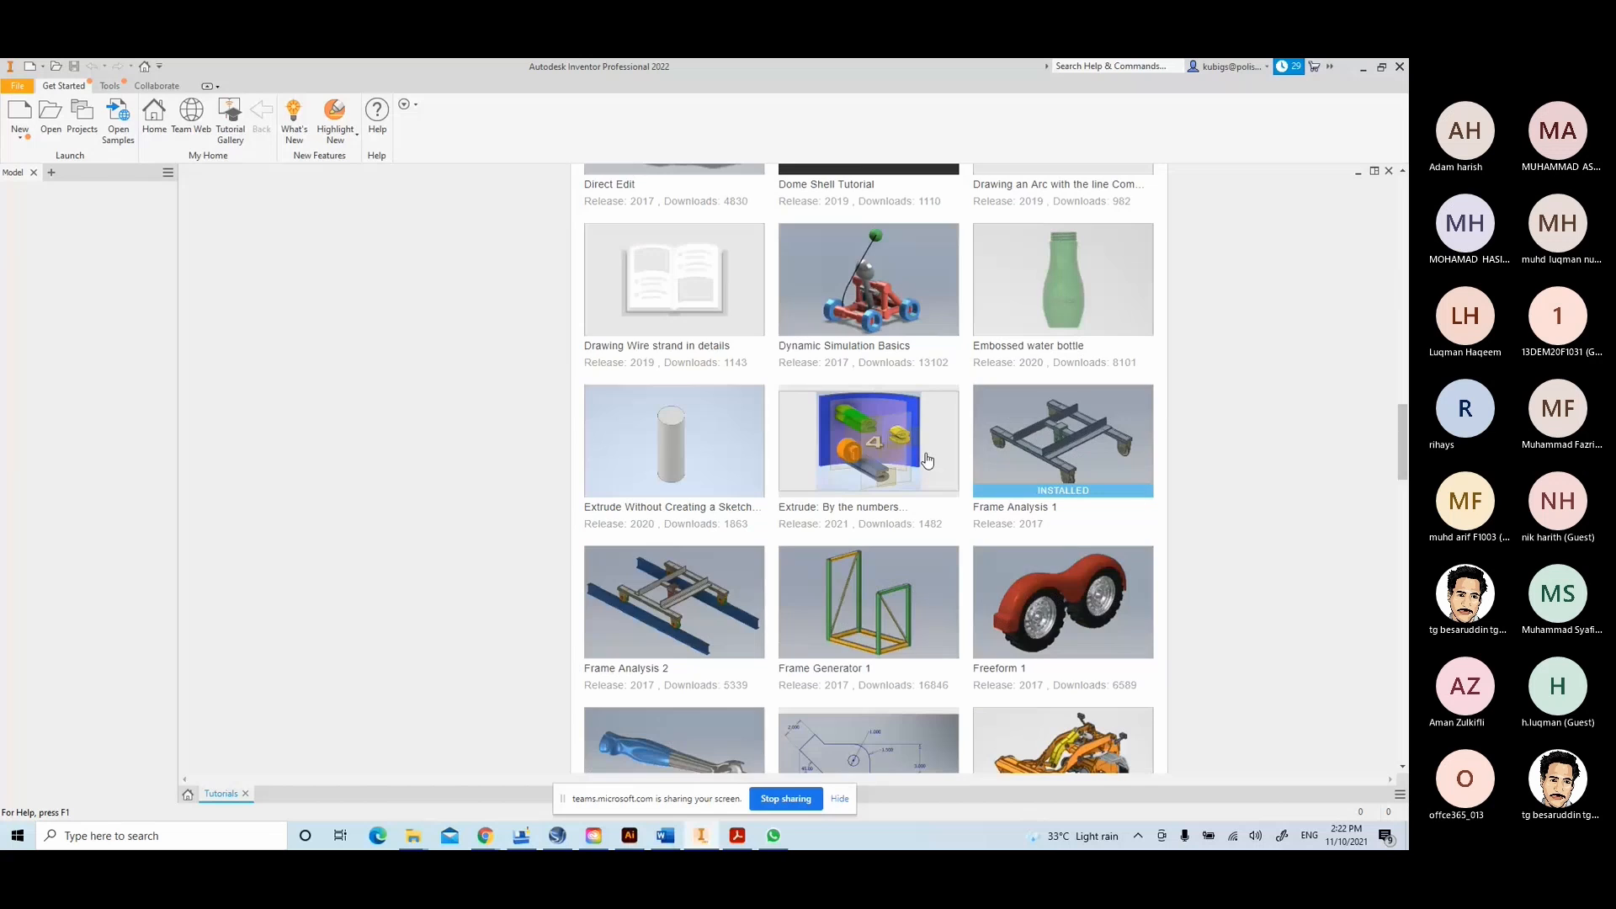
{"action": "scroll", "coordinate": [943, 463], "scroll_direction": "down", "scroll_amount": 15}
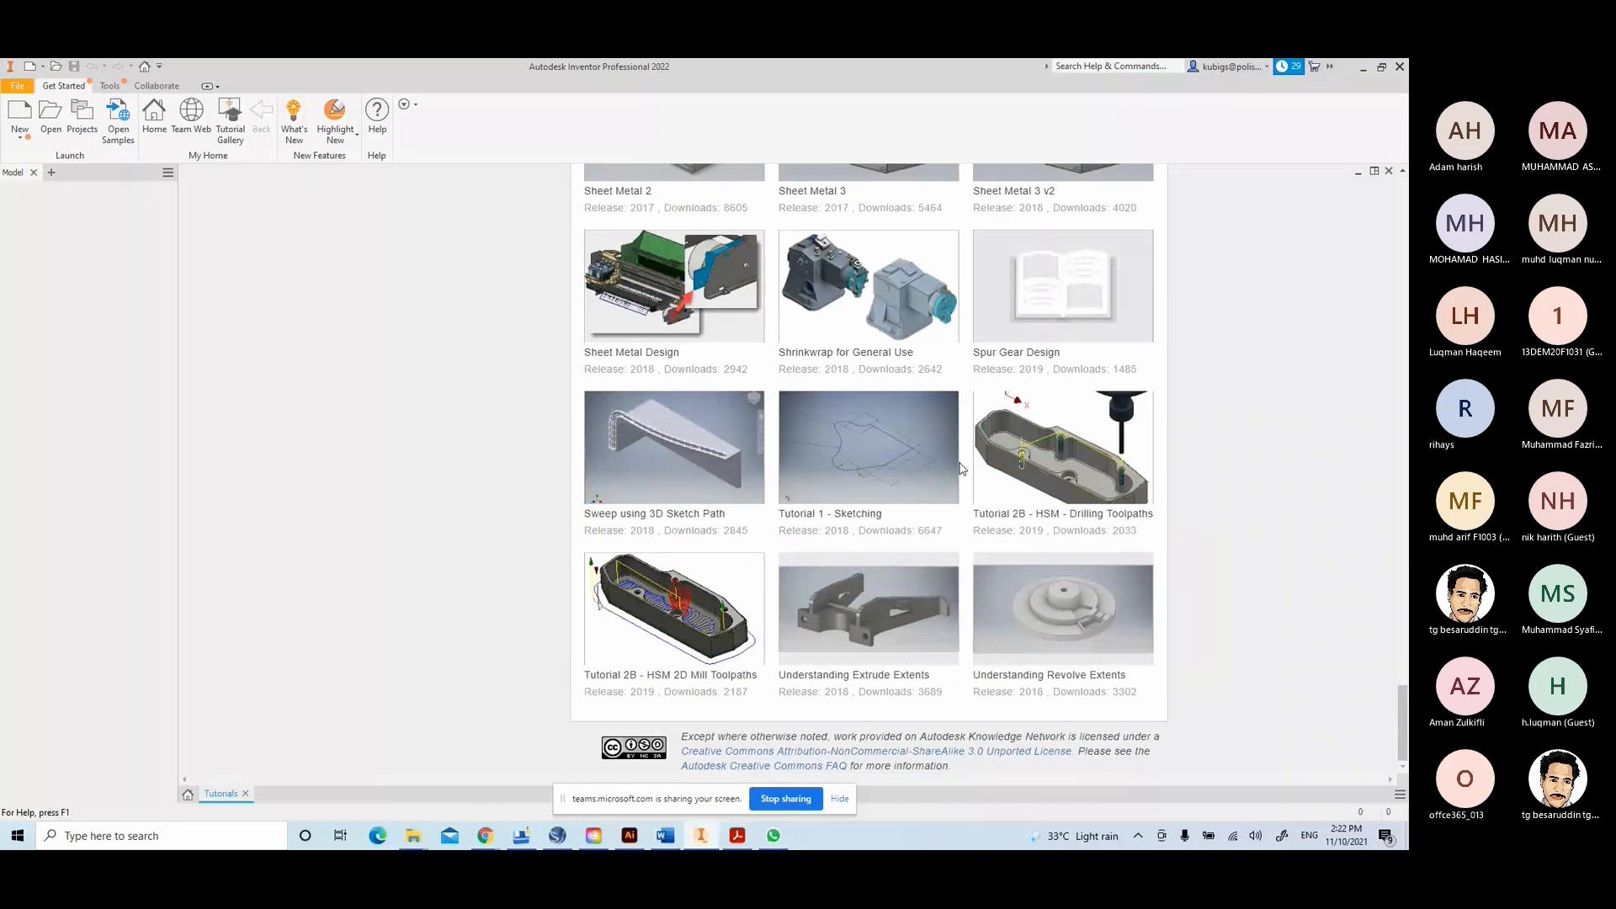
{"action": "scroll", "coordinate": [960, 469], "scroll_direction": "up", "scroll_amount": 2}
{"action": "scroll", "coordinate": [962, 468], "scroll_direction": "up", "scroll_amount": 14}
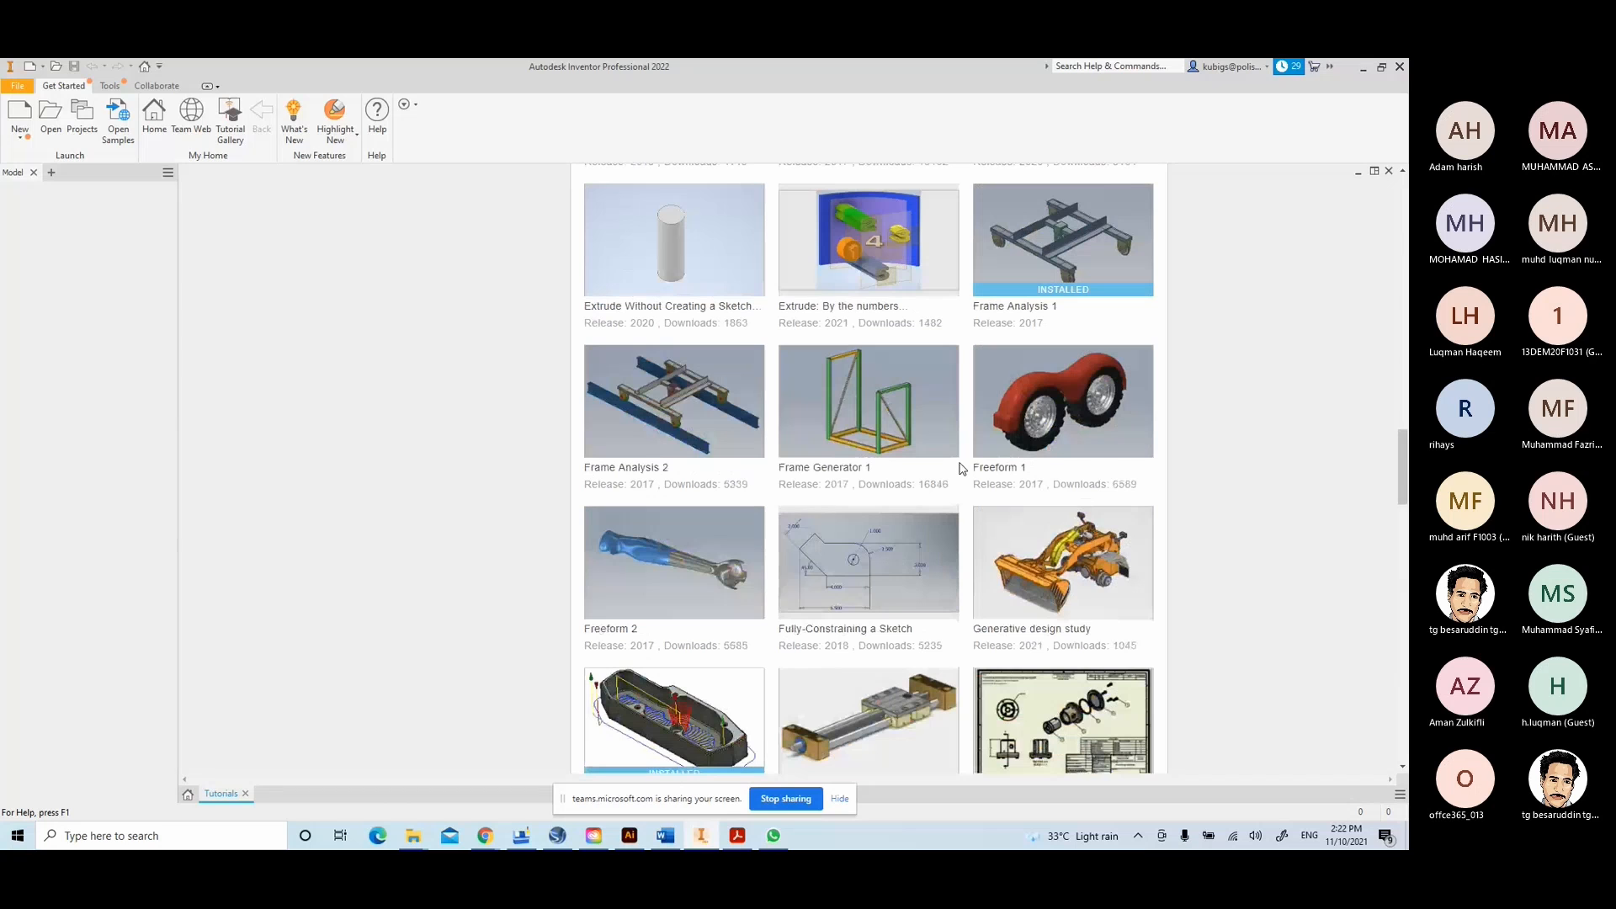
{"action": "scroll", "coordinate": [962, 469], "scroll_direction": "up", "scroll_amount": 8}
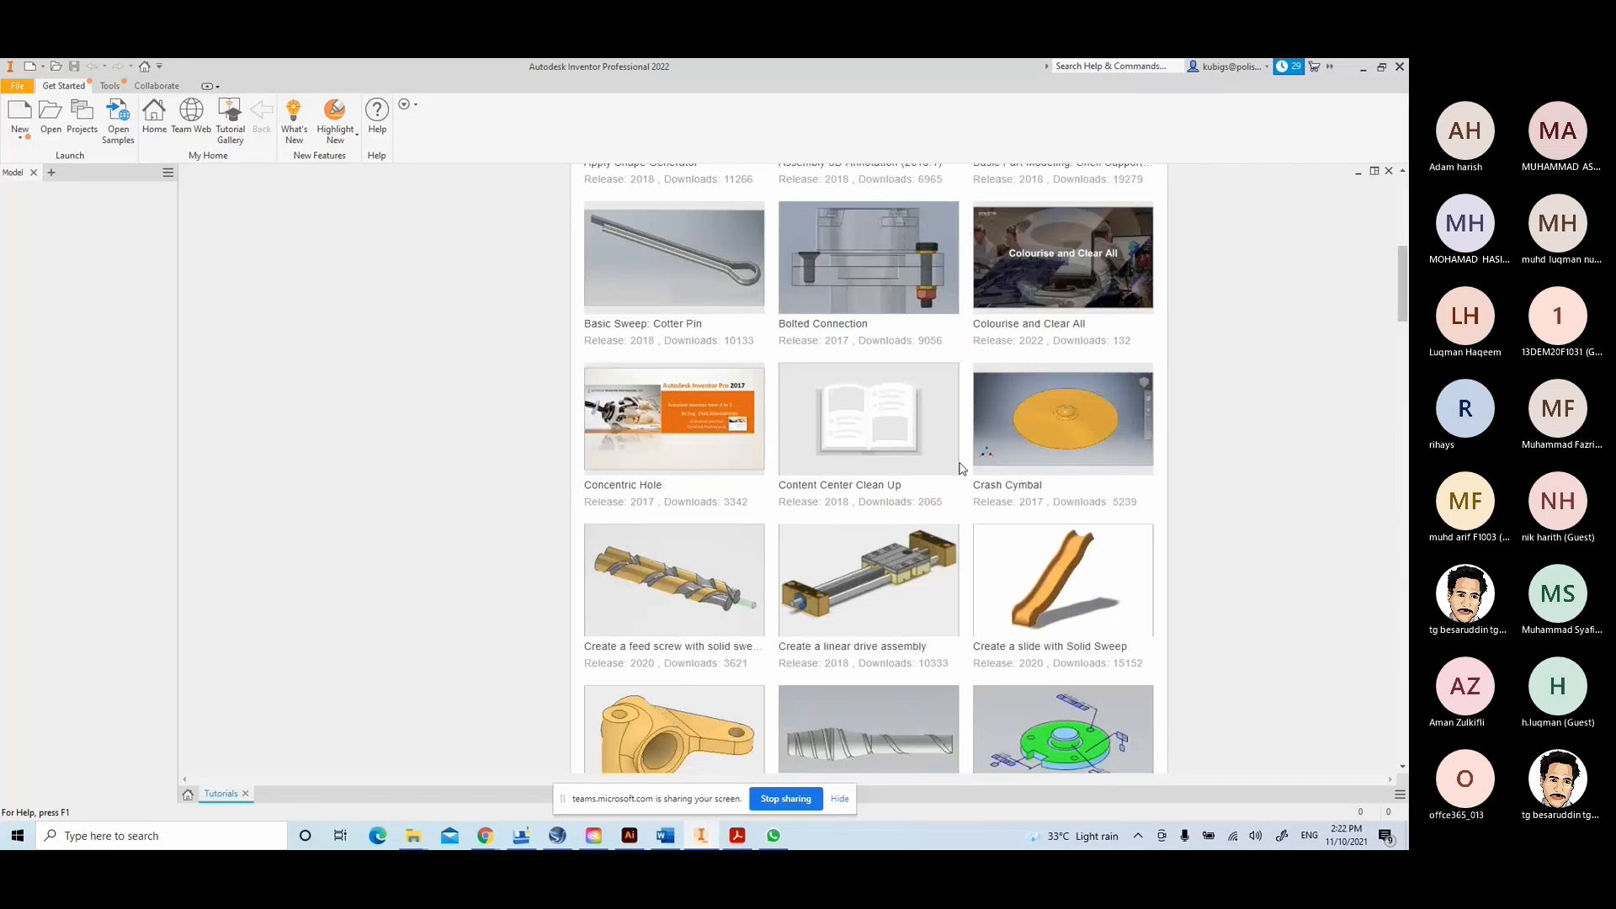
{"action": "scroll", "coordinate": [962, 469], "scroll_direction": "up", "scroll_amount": 6}
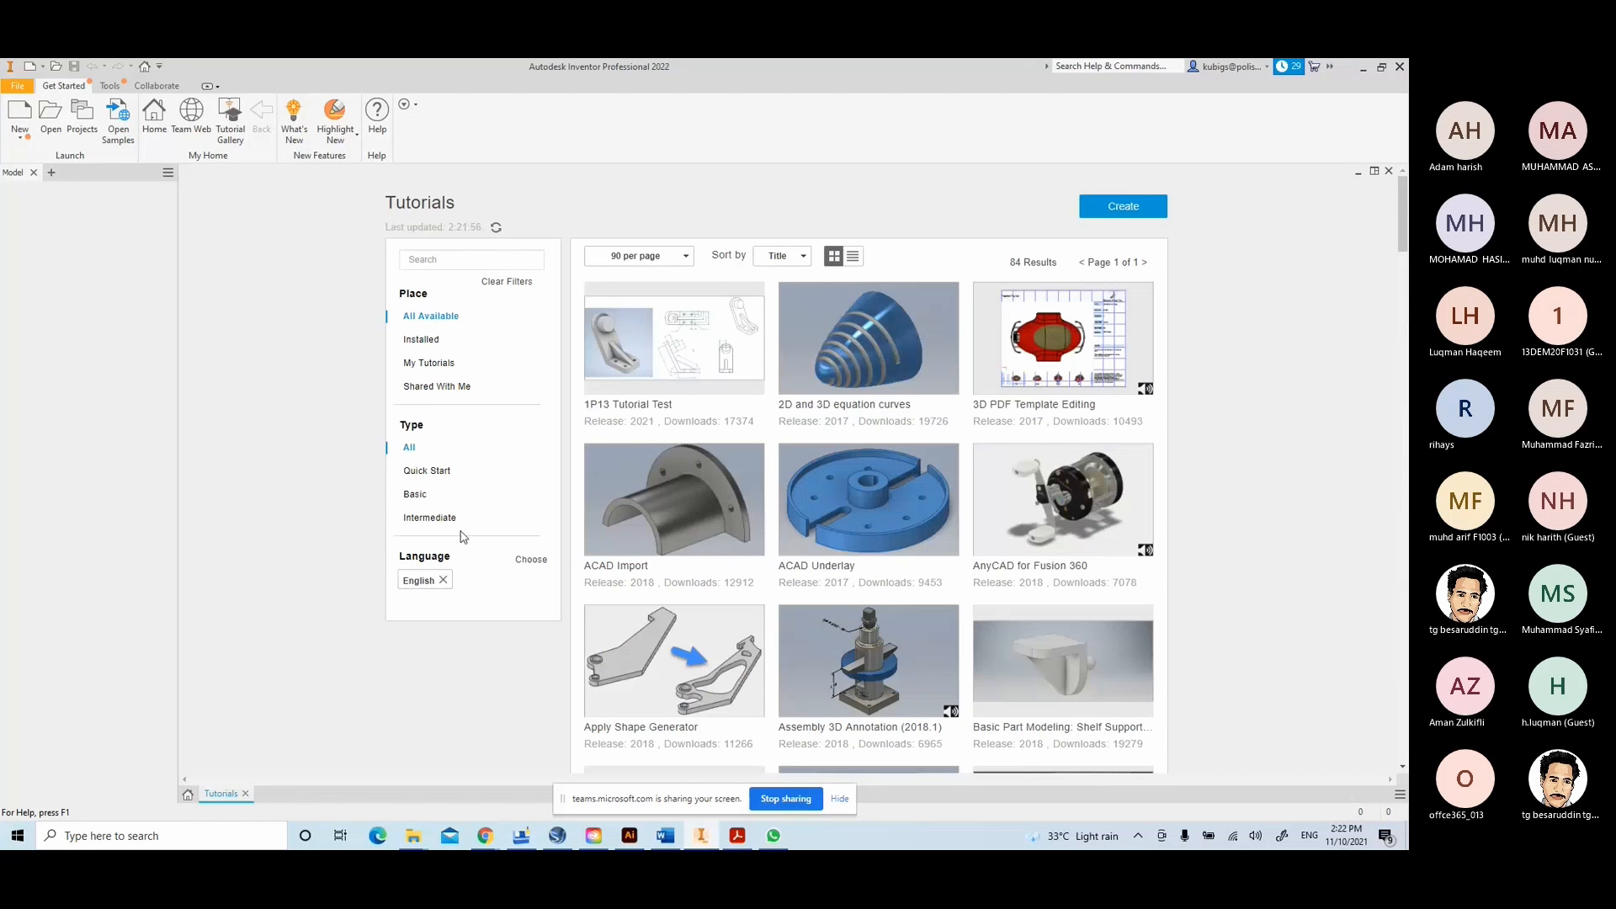
{"action": "left_click", "coordinate": [244, 794]}
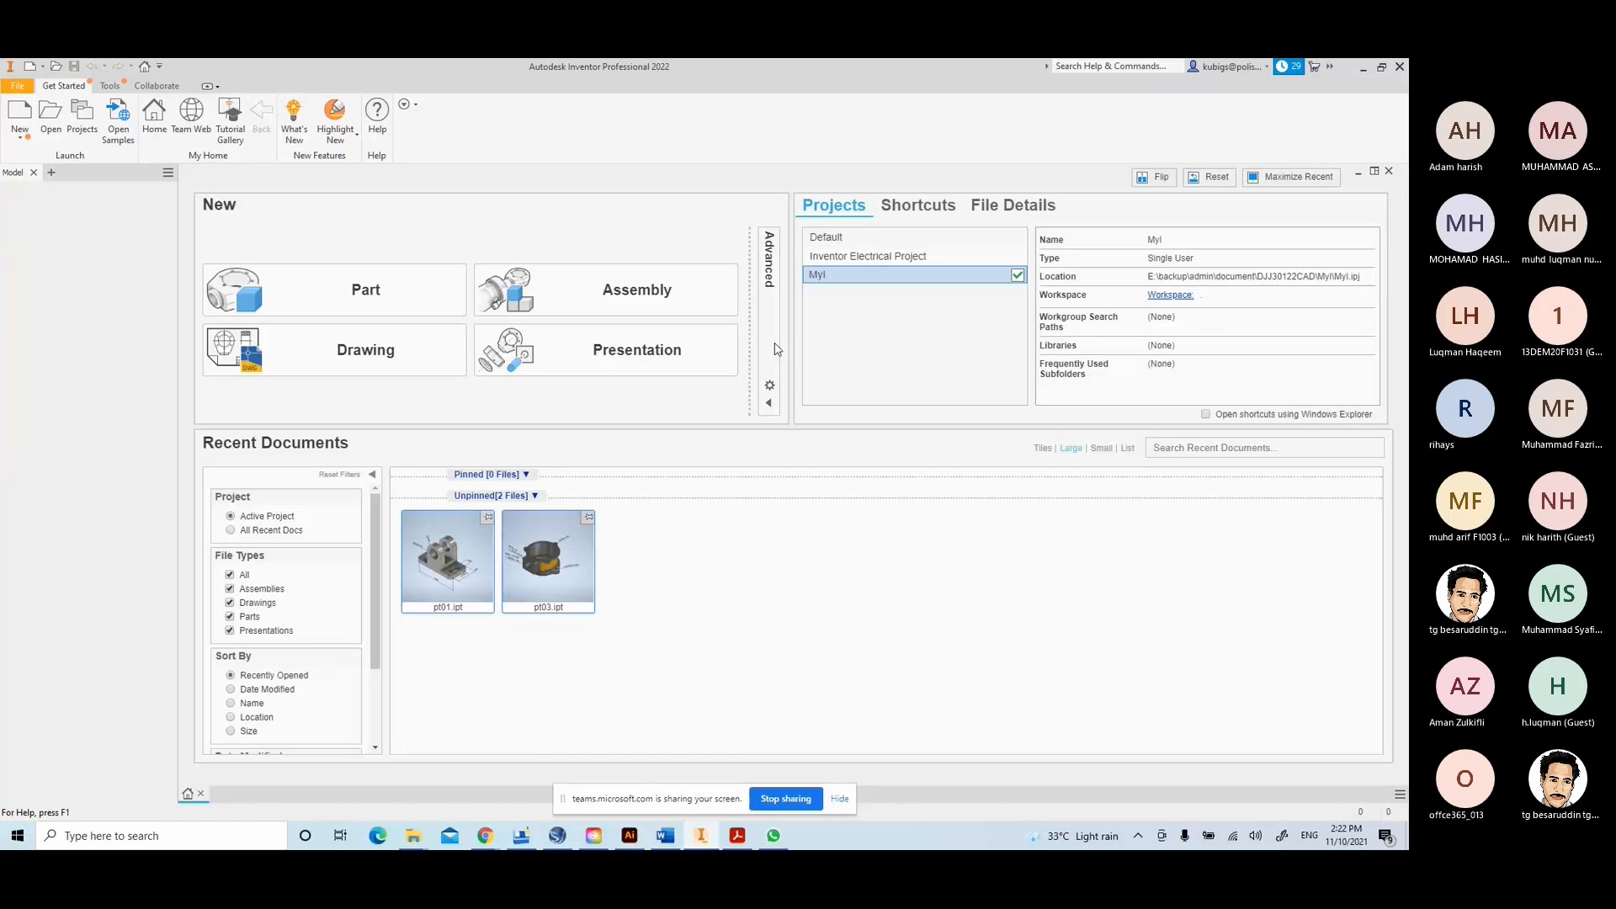
- Examine the advanced template list and the default template's measurement units and drawing standard options, leaving the settings as they are
{"action": "left_click", "coordinate": [765, 409]}
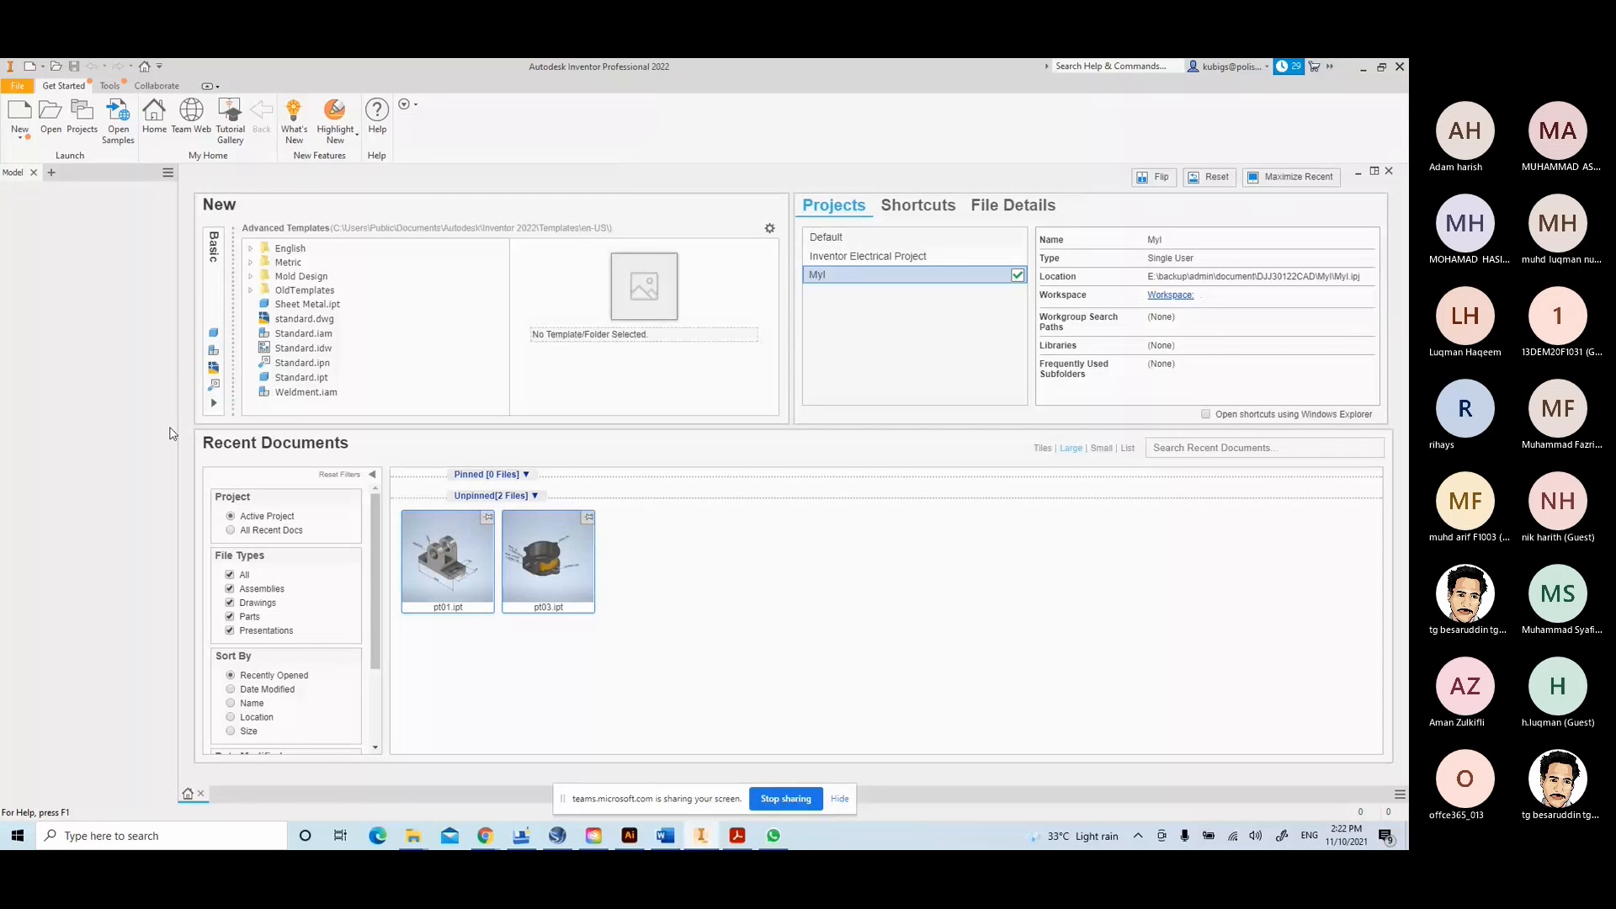
{"action": "left_click", "coordinate": [214, 405]}
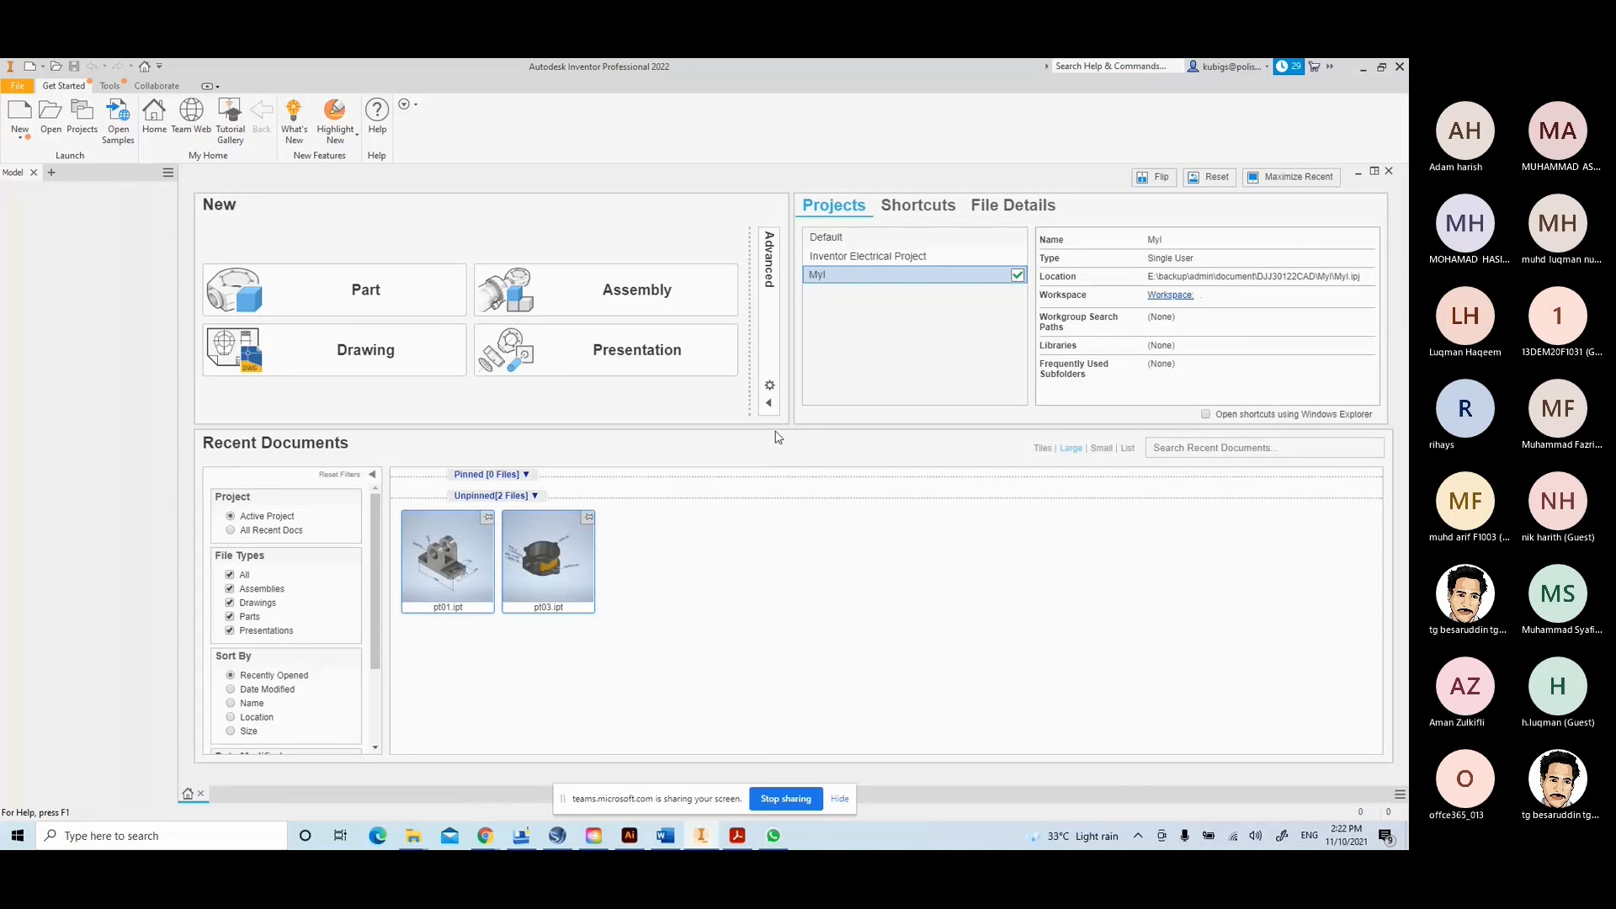
{"action": "left_click", "coordinate": [769, 404]}
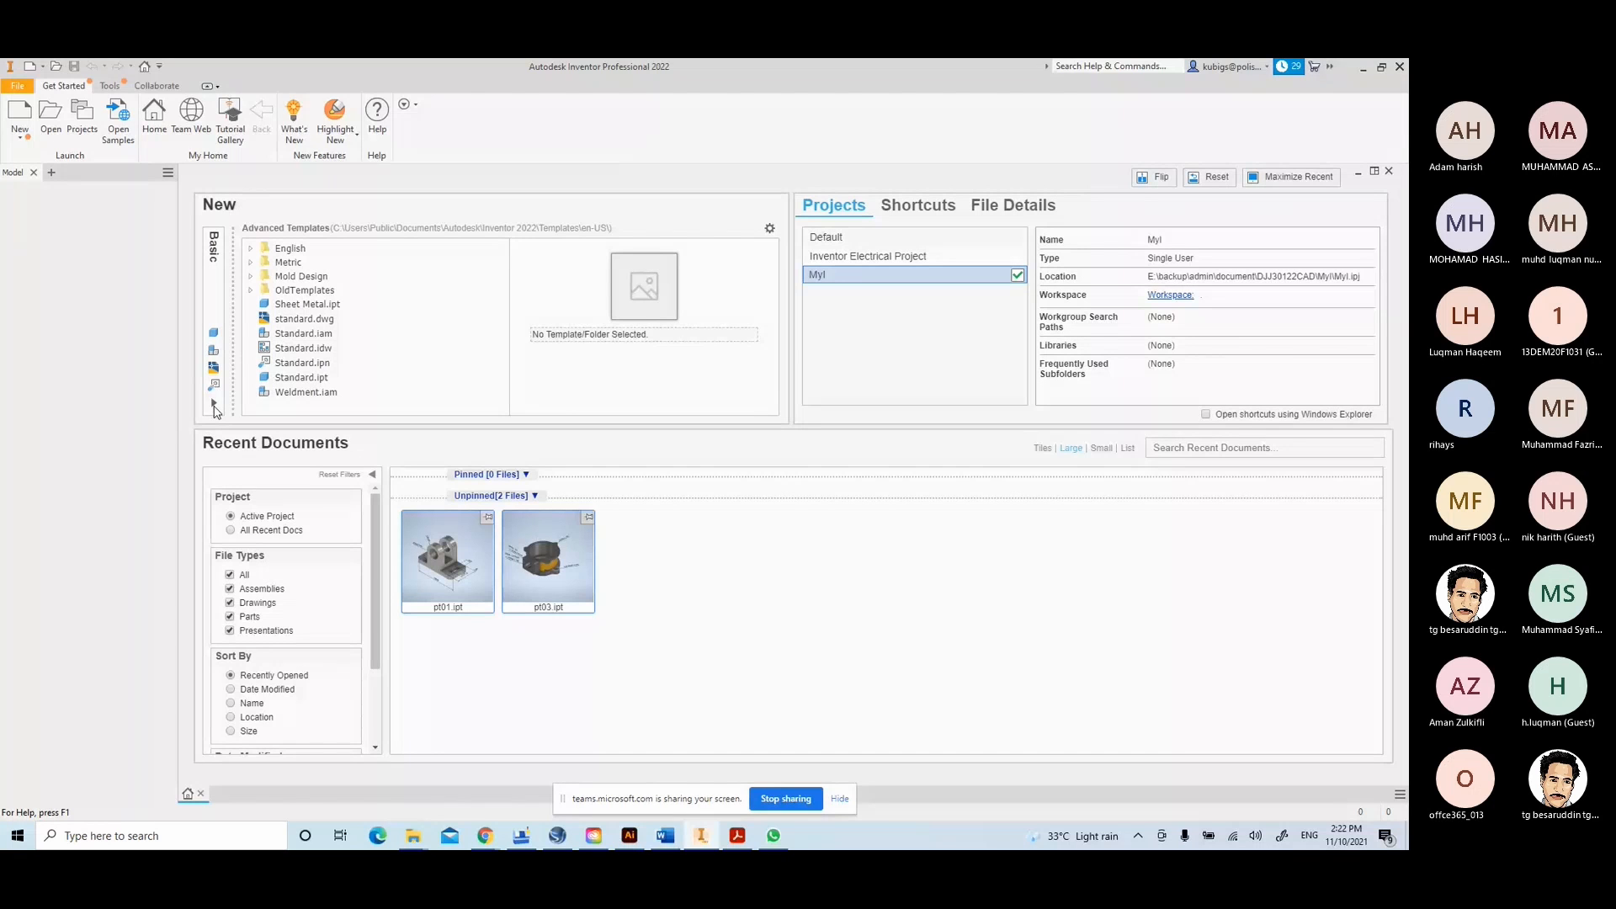
{"action": "left_click", "coordinate": [214, 405]}
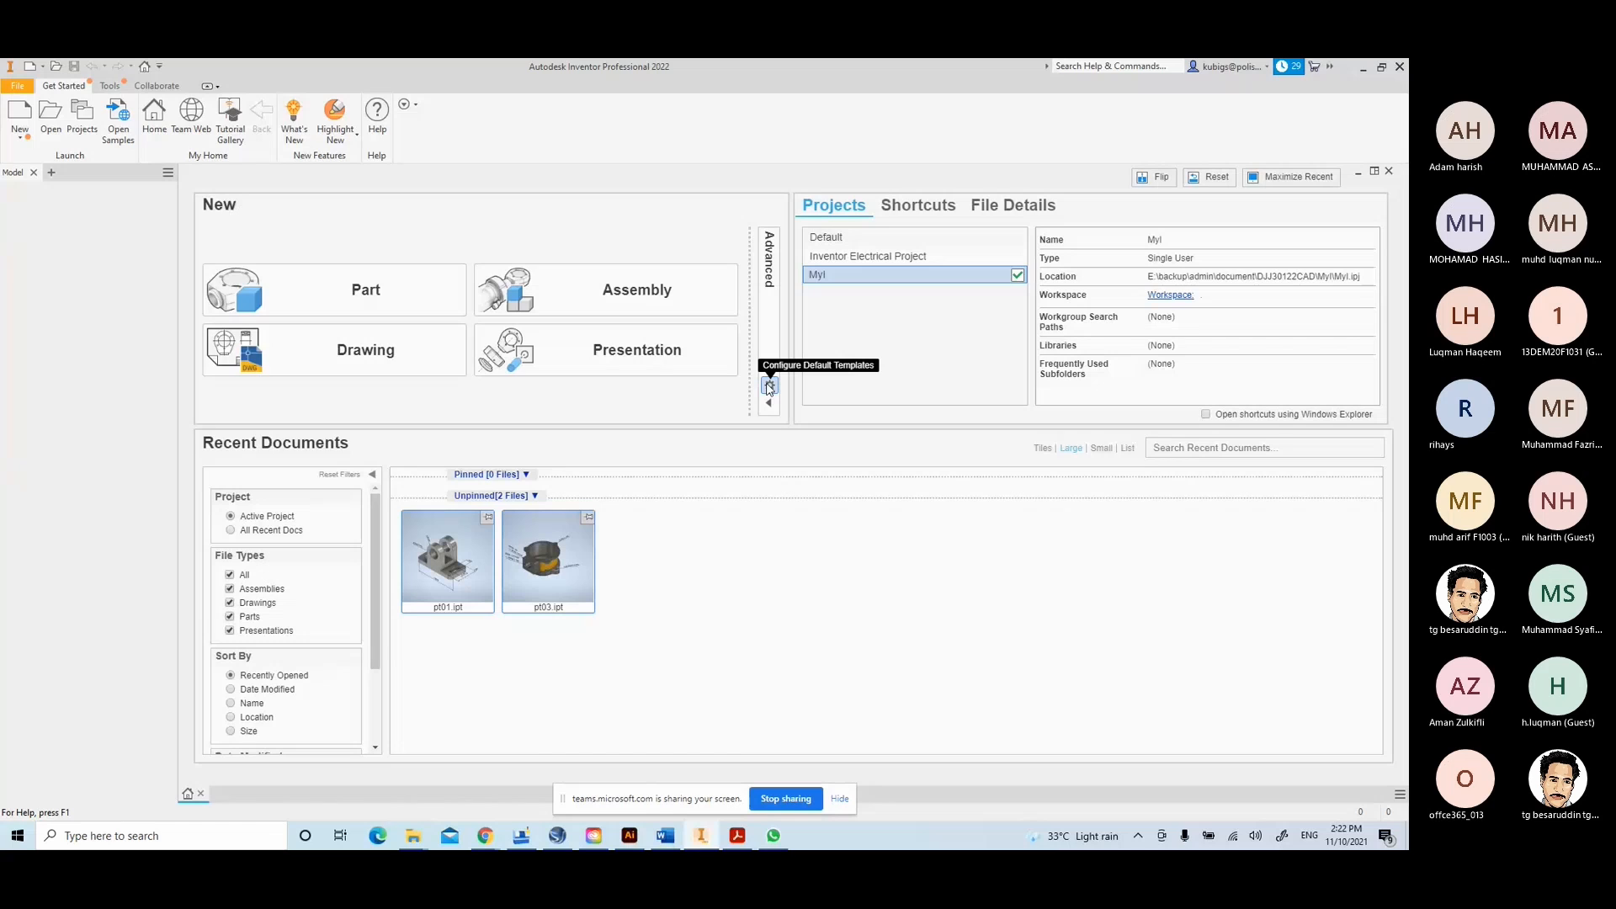
{"action": "left_click", "coordinate": [769, 386]}
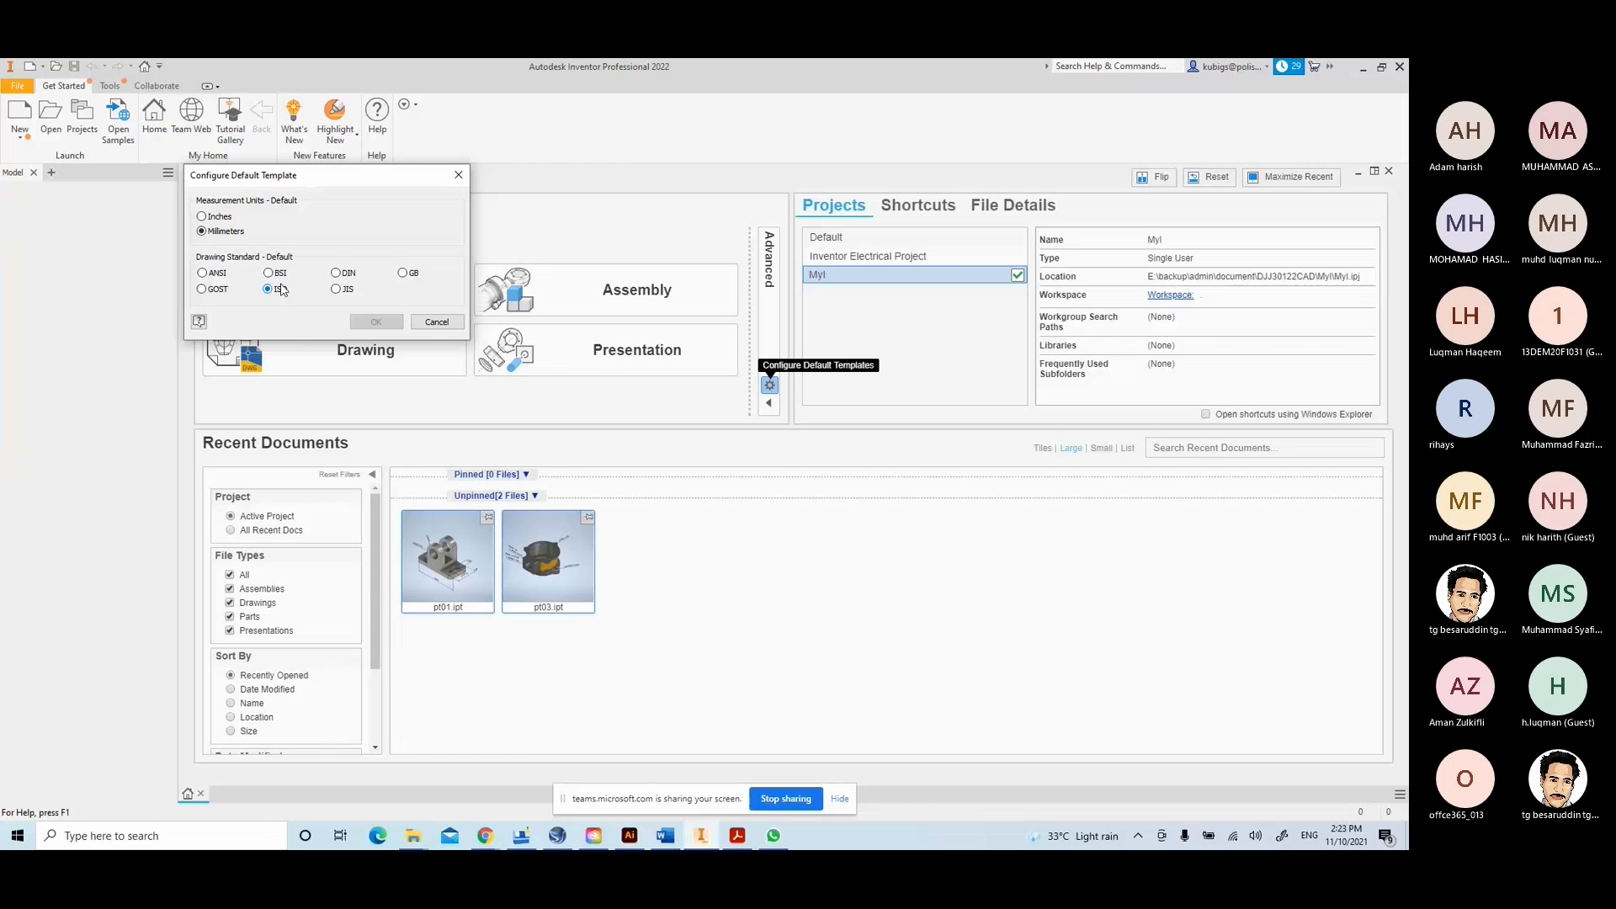
{"action": "left_click", "coordinate": [437, 323]}
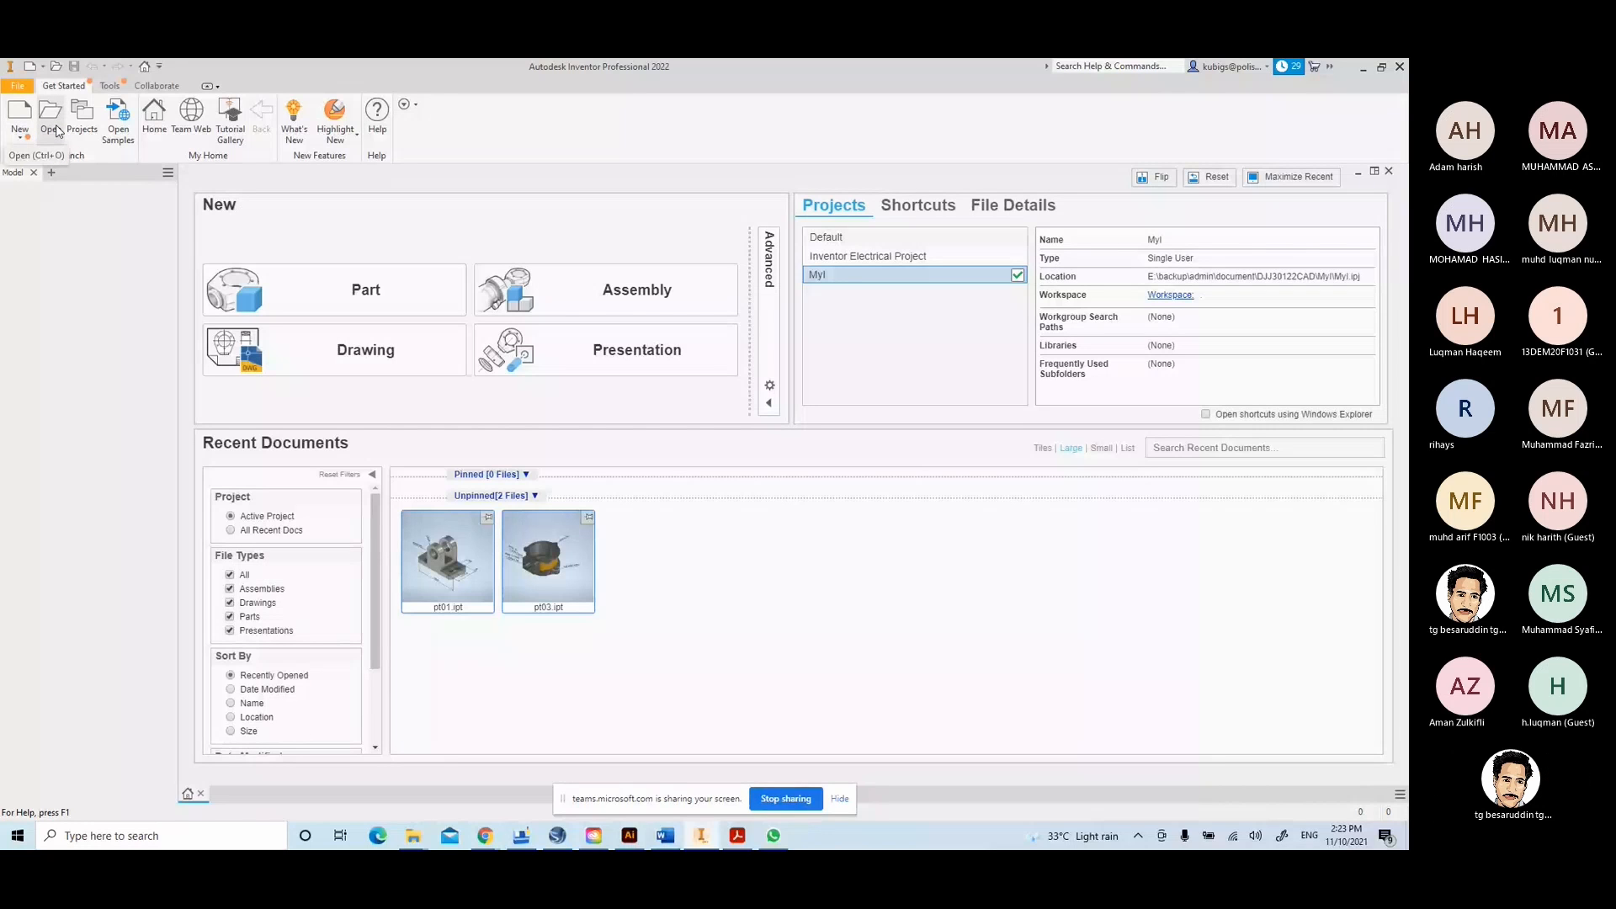
- Start a new single-user project and name it projekInventor
{"action": "left_click", "coordinate": [86, 126]}
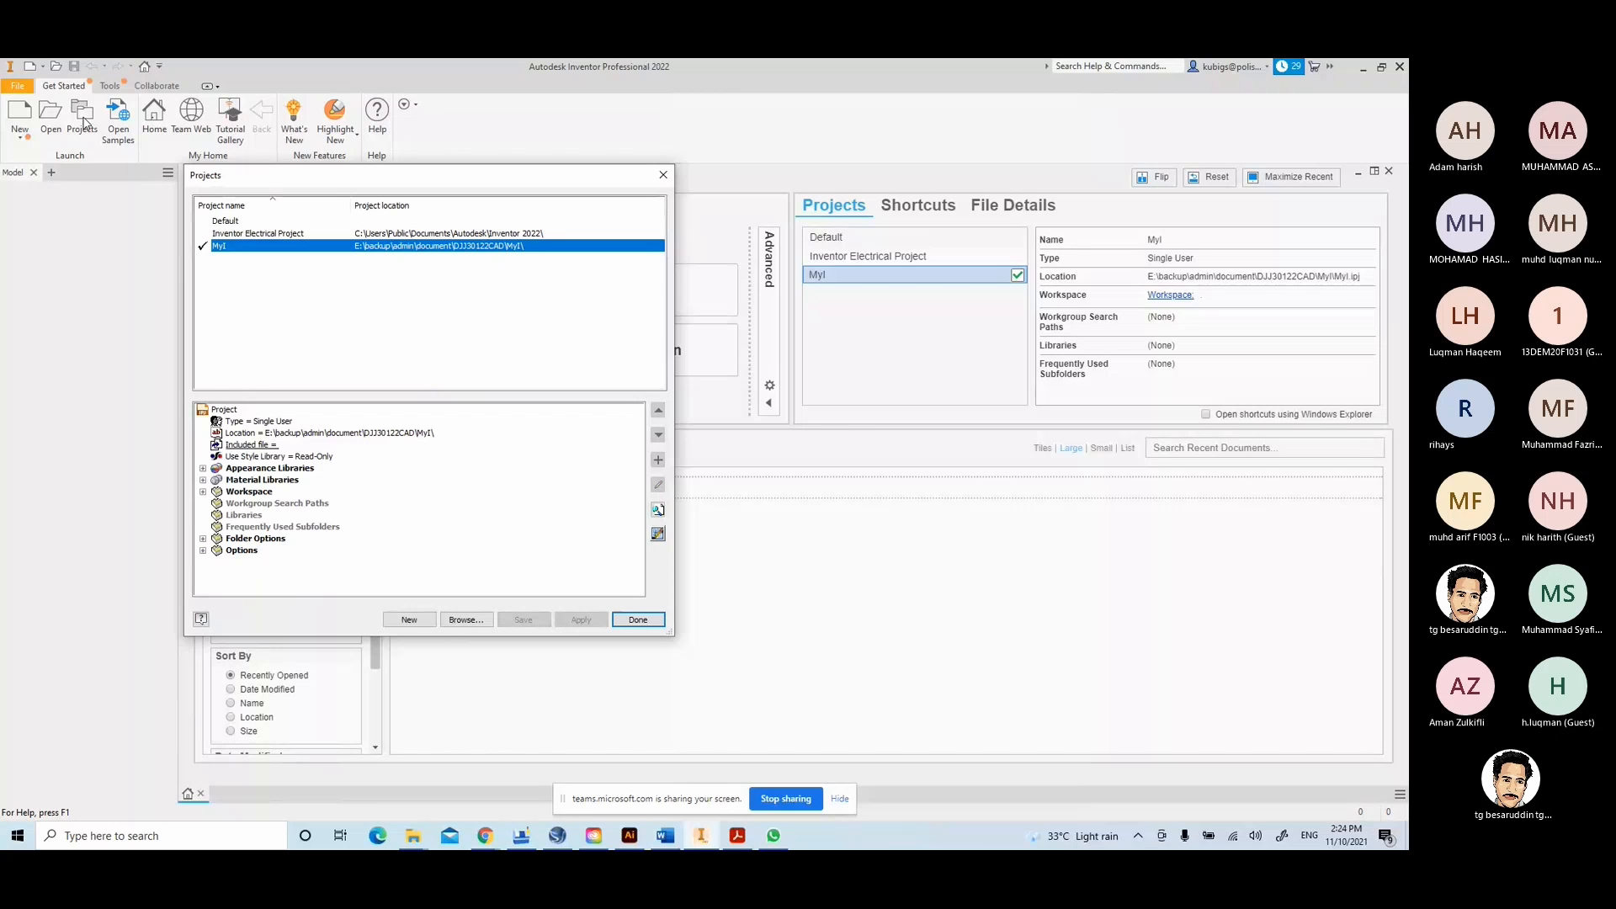
{"action": "left_click", "coordinate": [409, 620]}
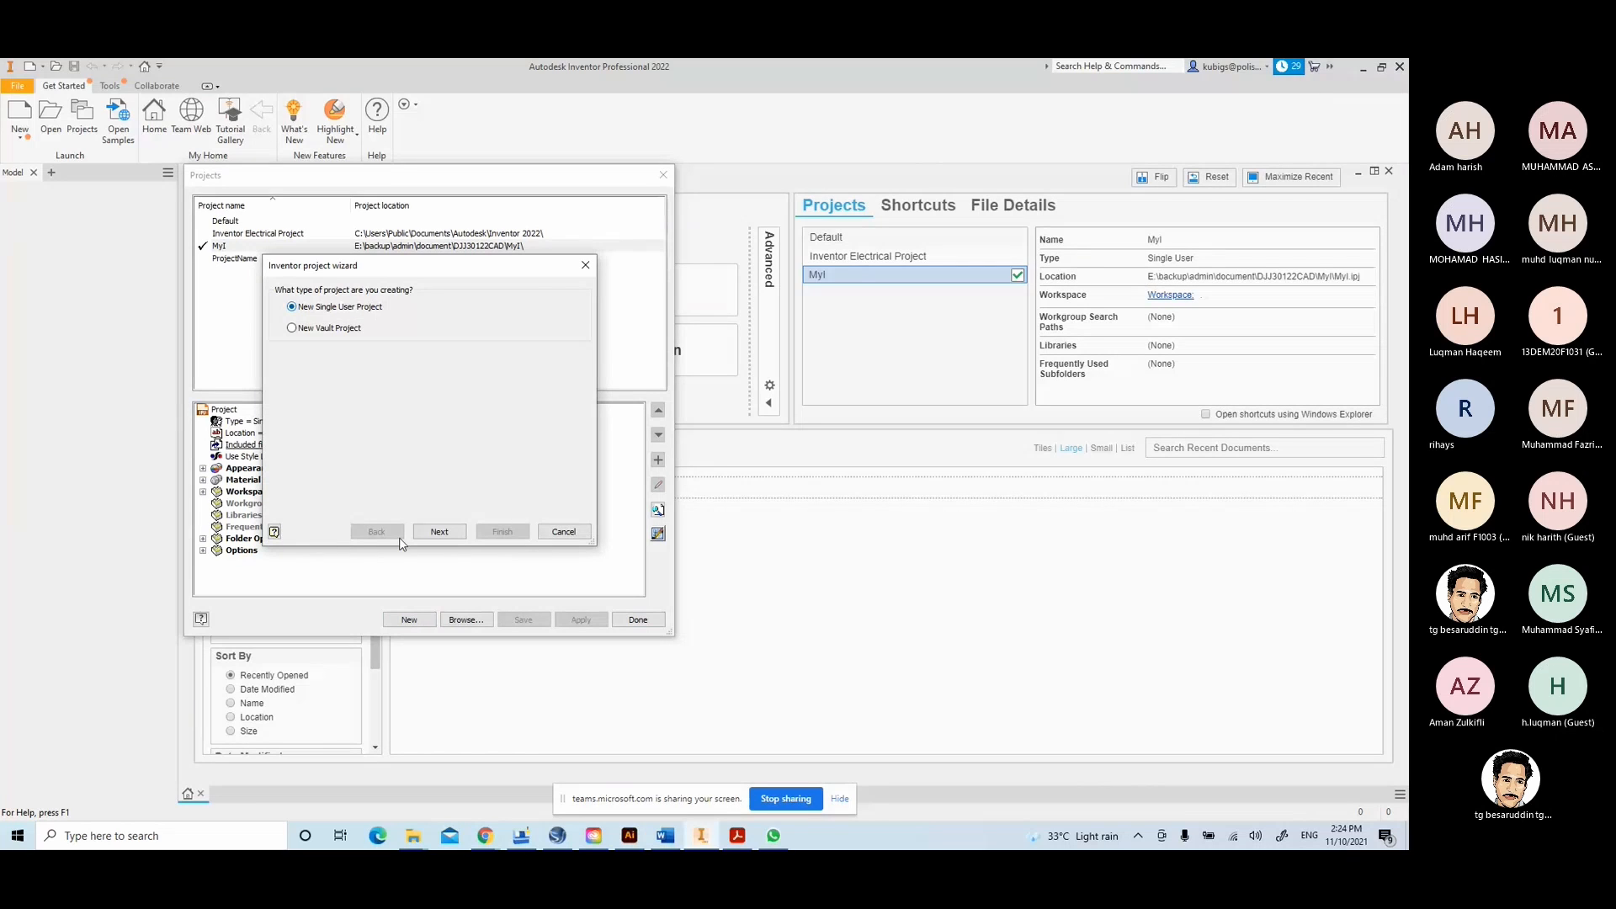
{"action": "left_click", "coordinate": [439, 531]}
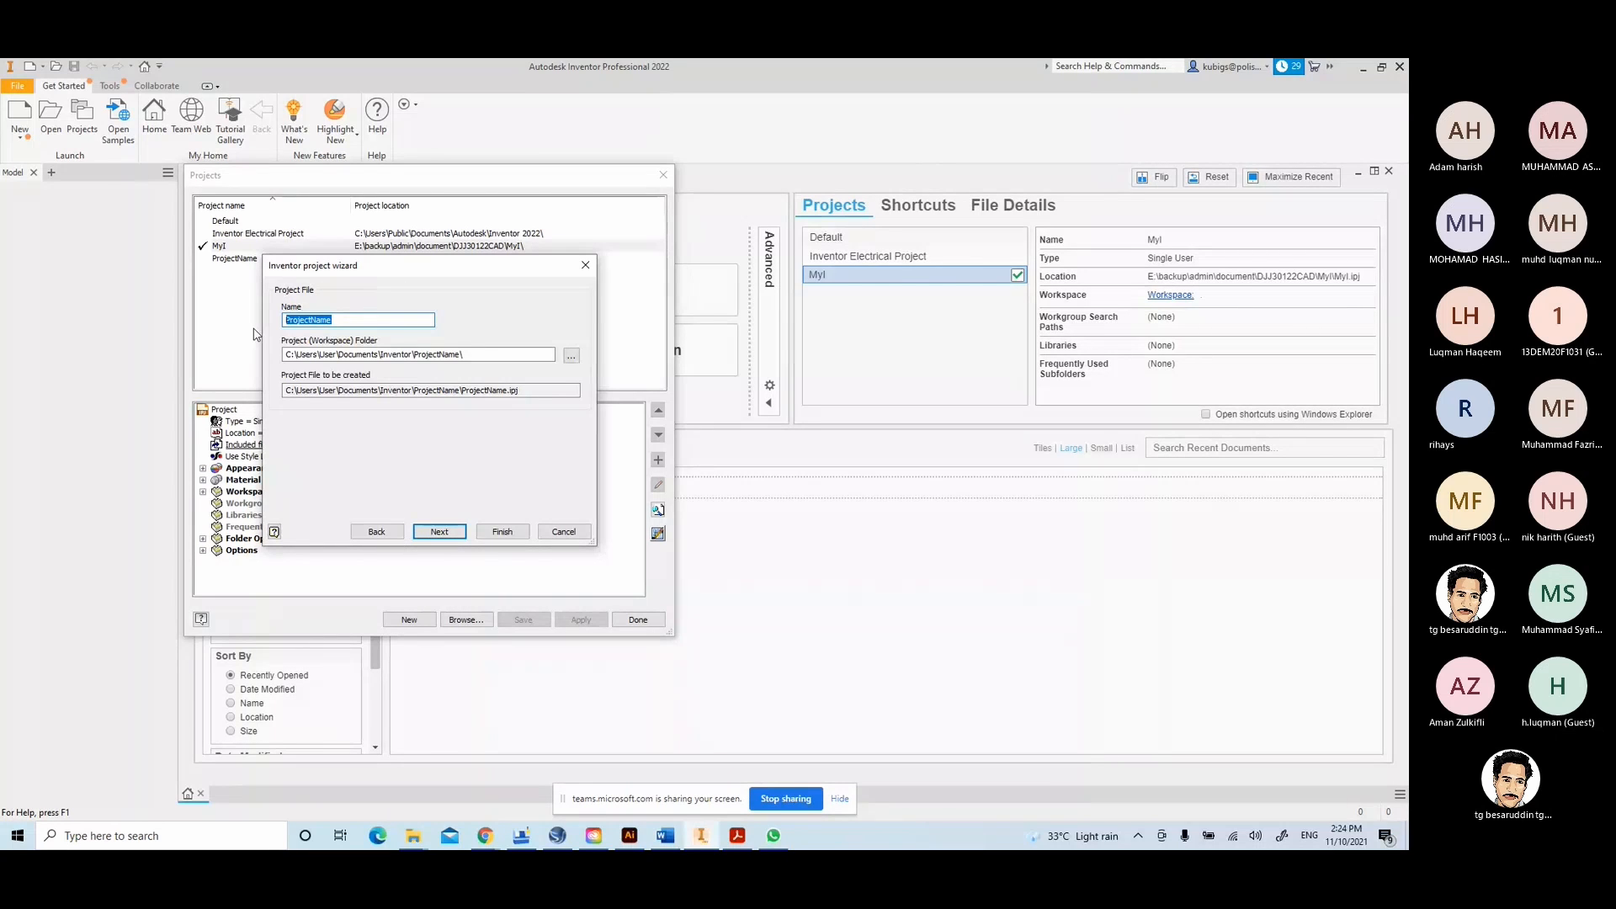
{"action": "type", "text": "pr"}
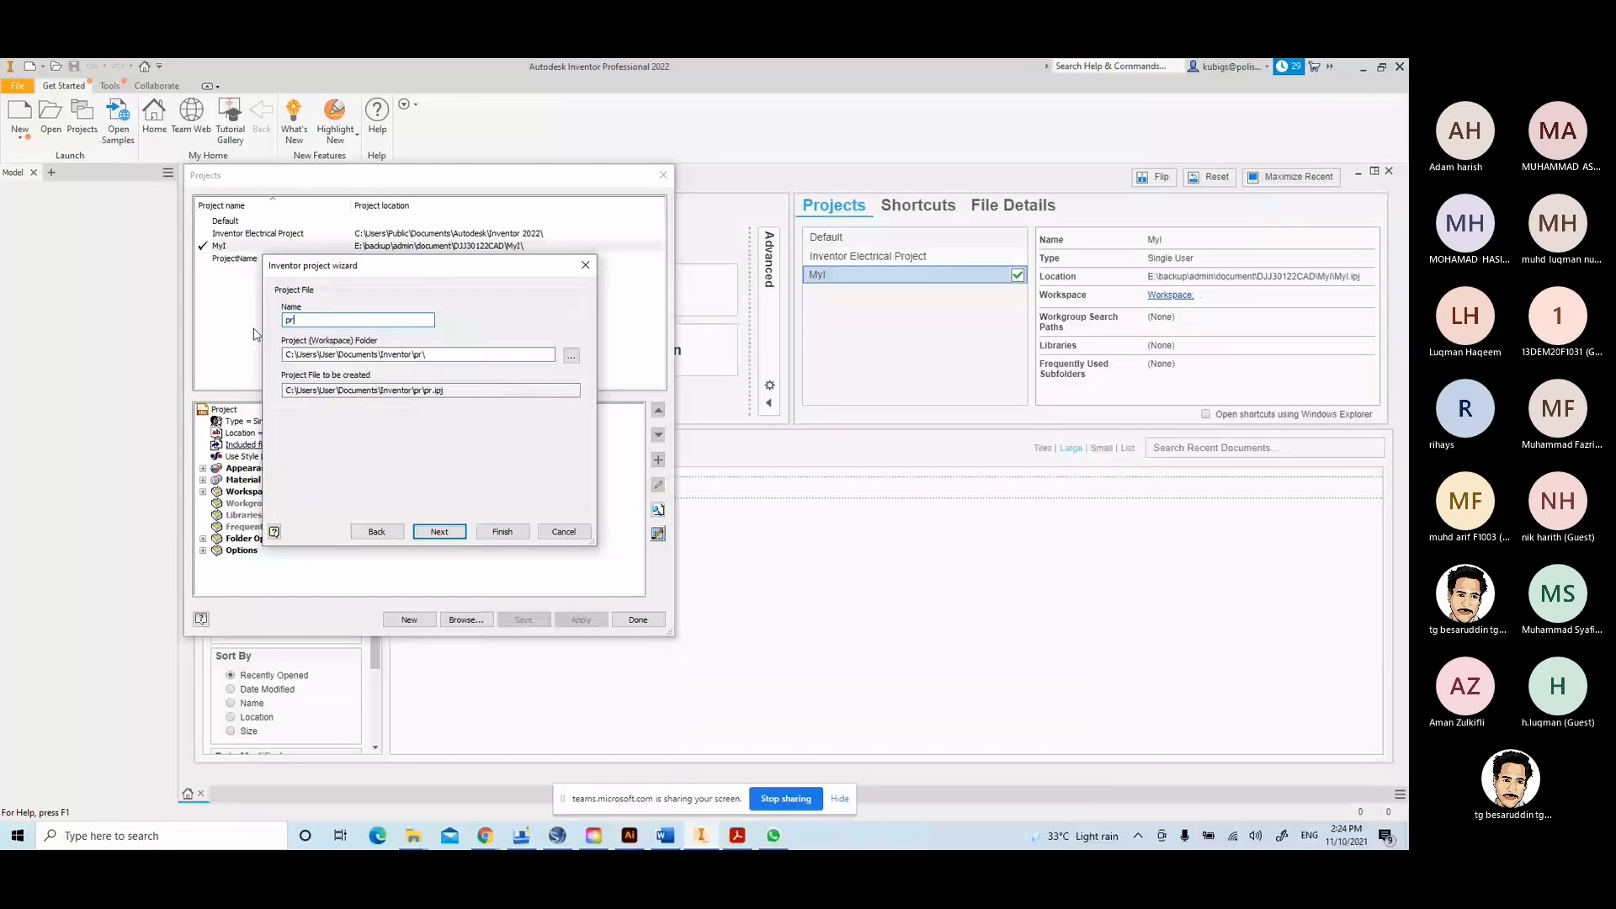
{"action": "type", "text": "ojekIn"}
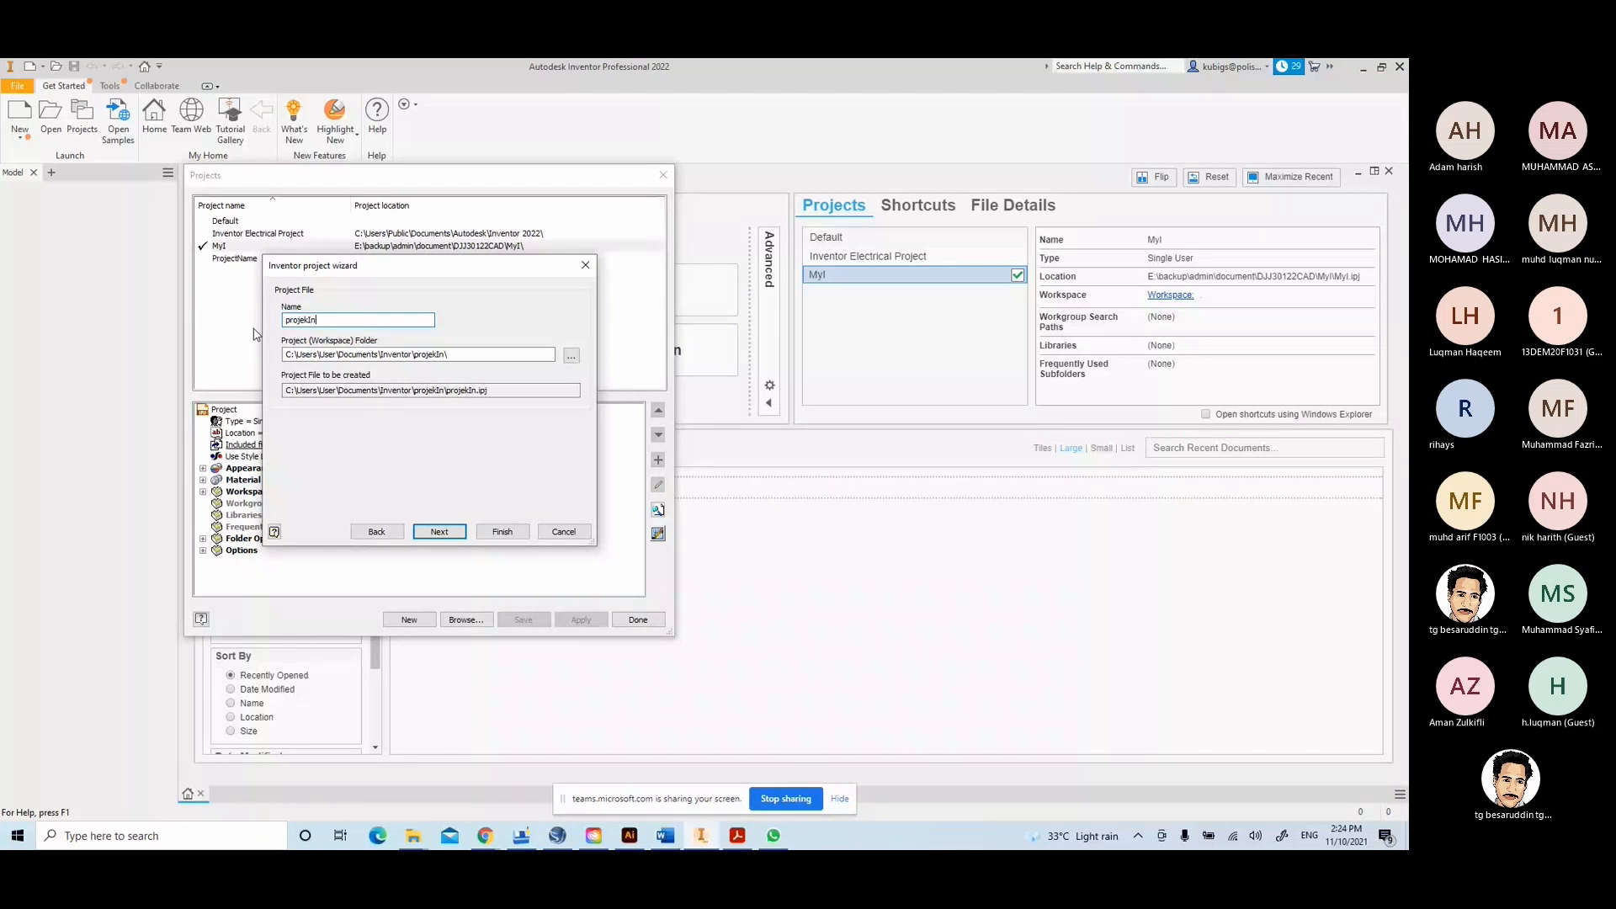
{"action": "type", "text": "ventor"}
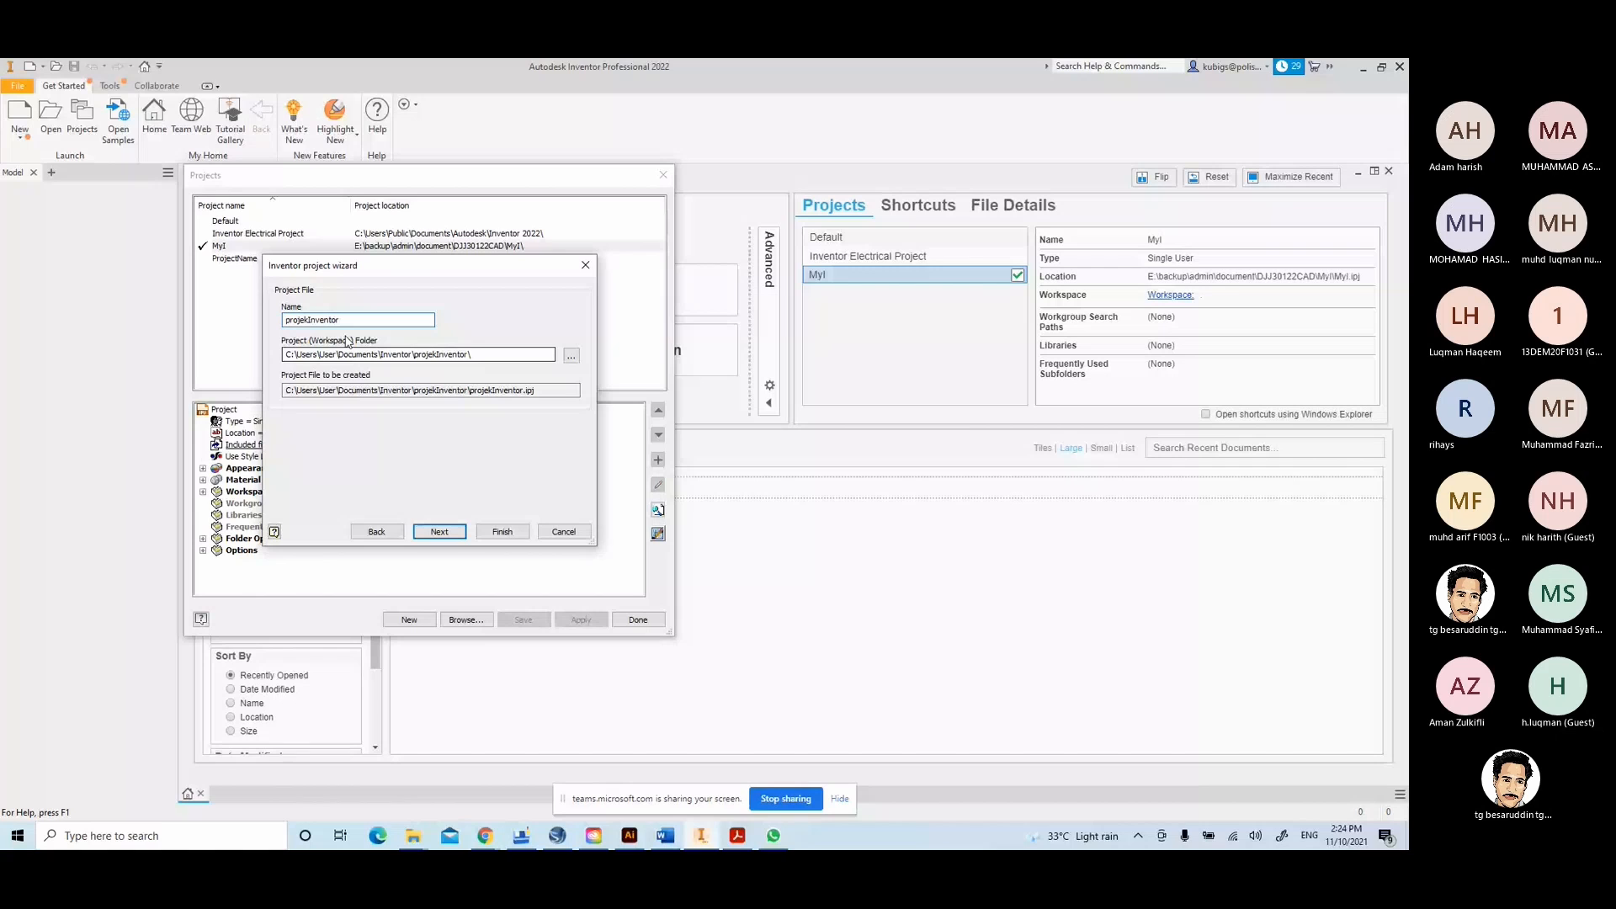
{"action": "left_click", "coordinate": [457, 534]}
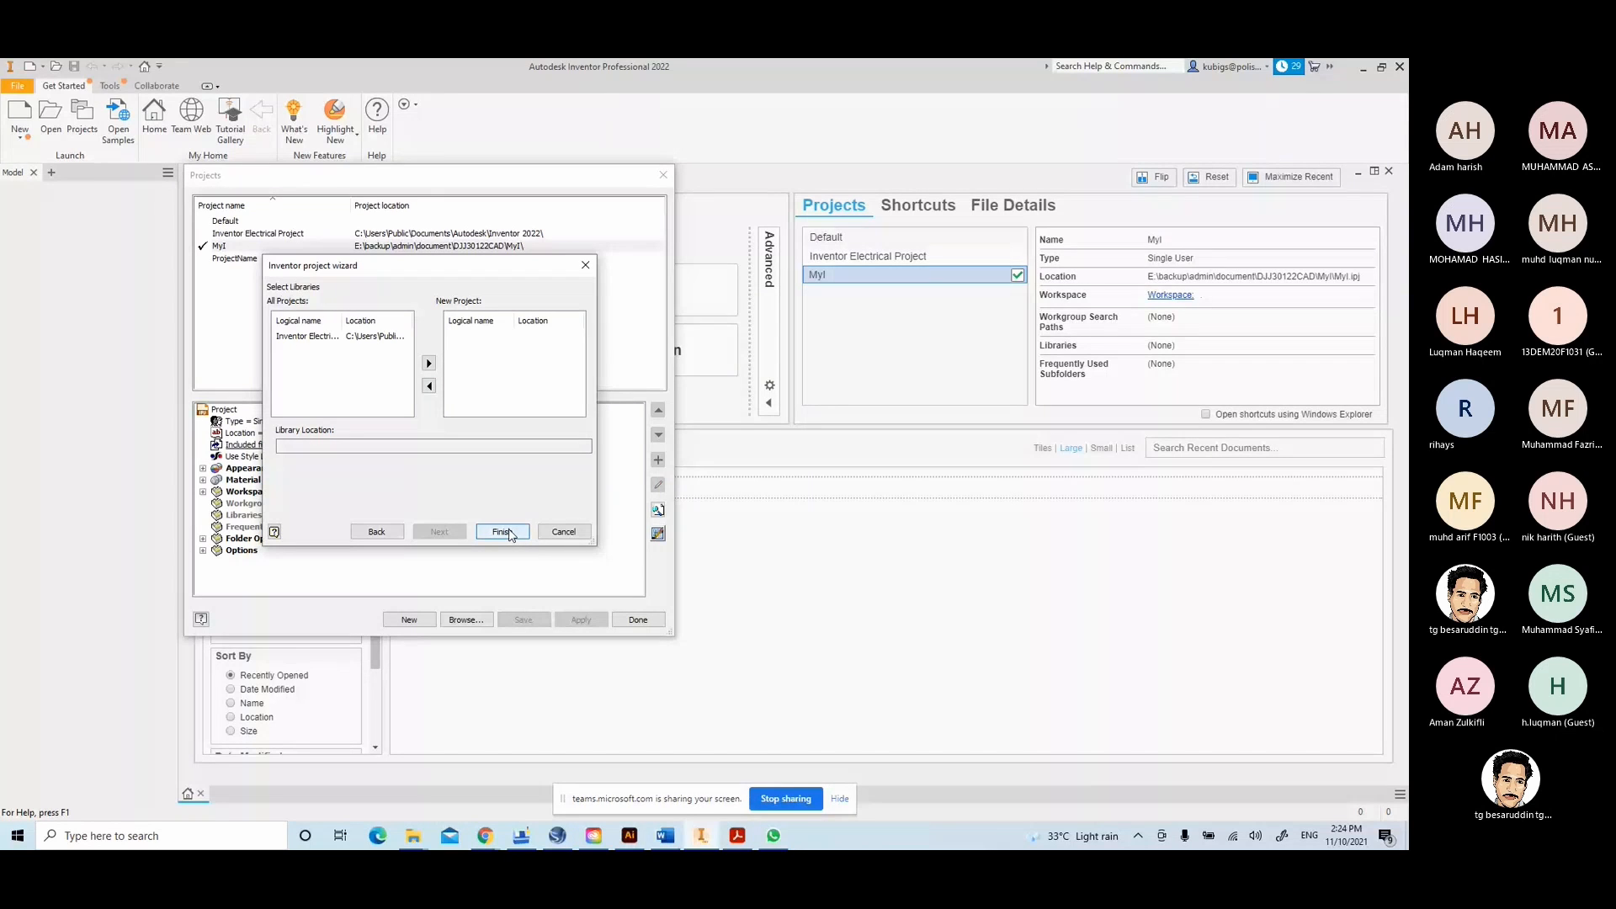
- Create a folder named projekInventor on the backup (E:) drive and set it as the project's workspace folder
{"action": "left_click", "coordinate": [376, 531]}
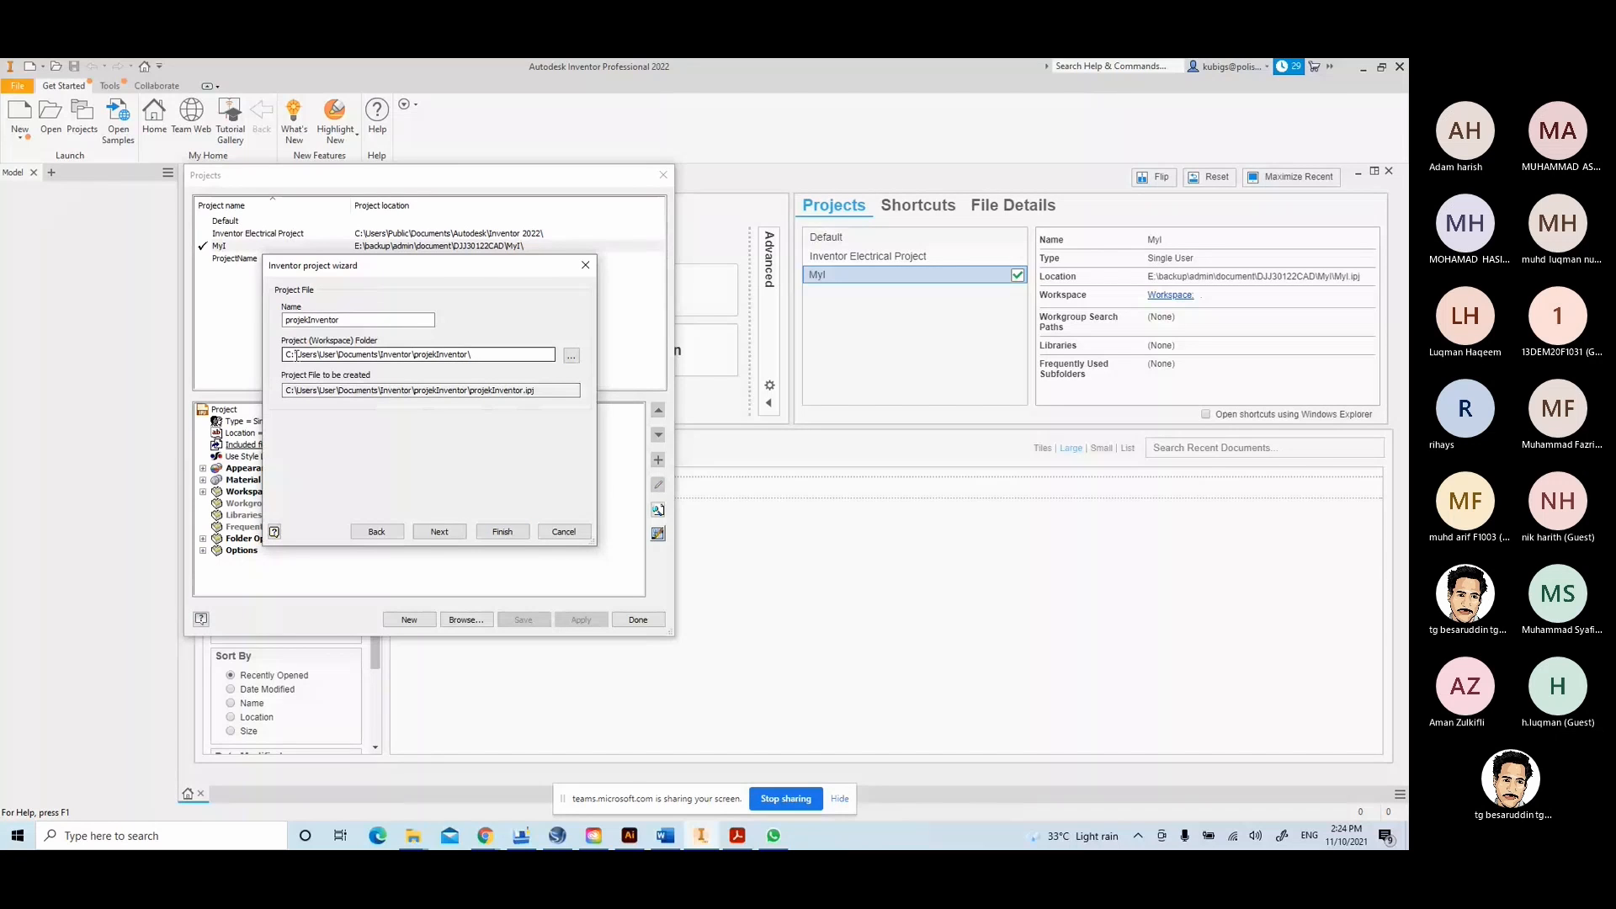
{"action": "left_click", "coordinate": [572, 357]}
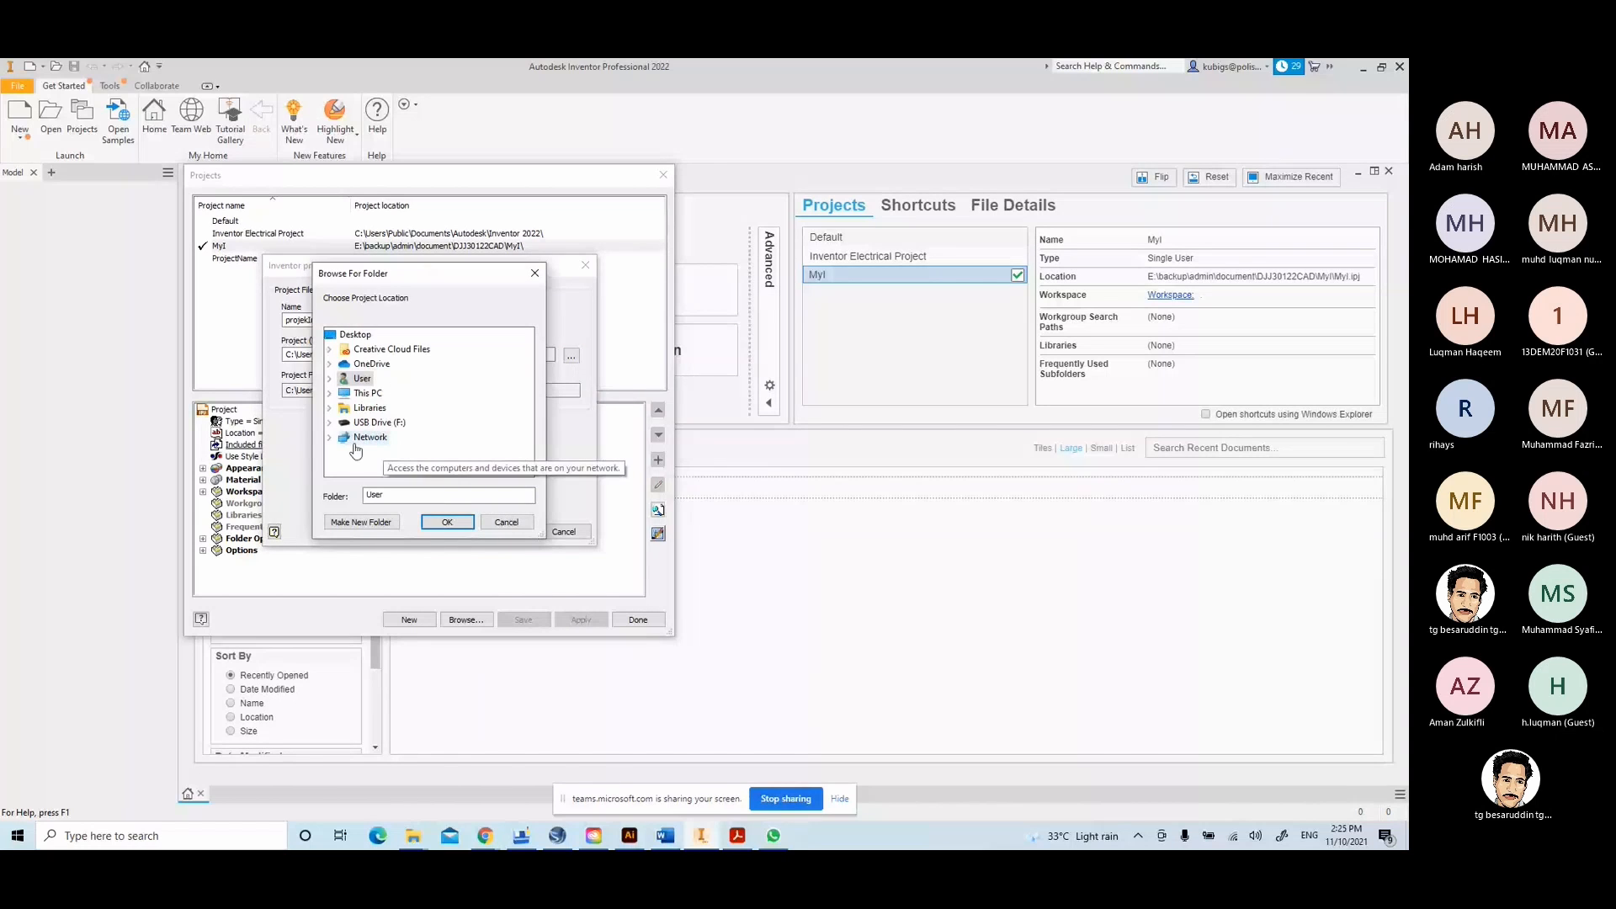
{"action": "left_click", "coordinate": [330, 393]}
{"action": "left_click_drag", "start_coordinate": [528, 428], "coordinate": [527, 463]}
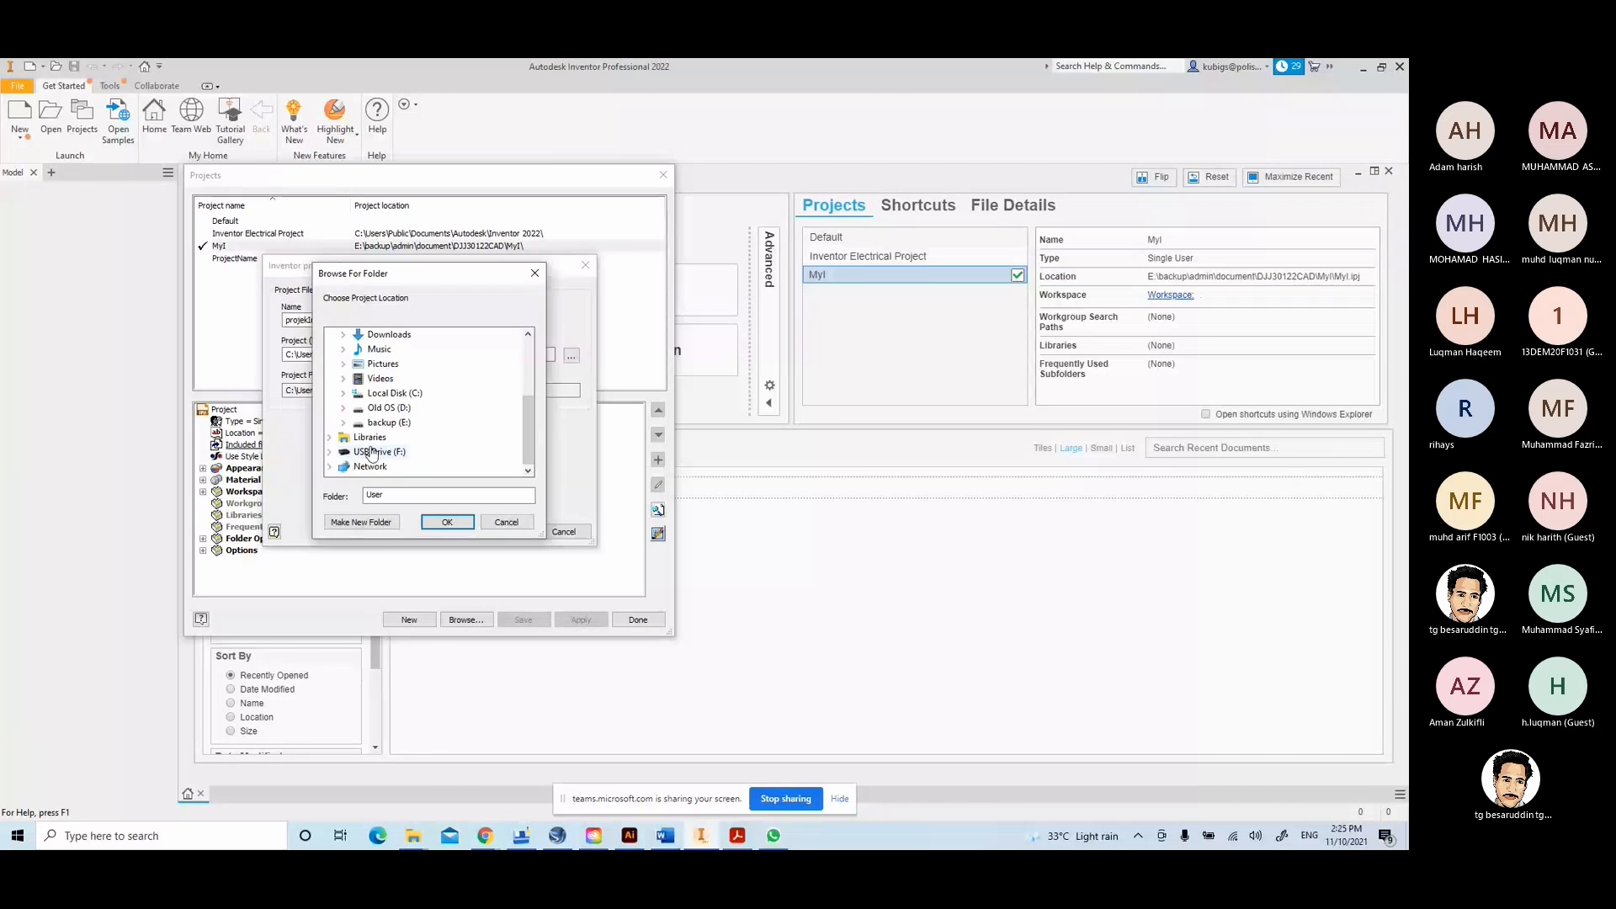
{"action": "left_click", "coordinate": [396, 423]}
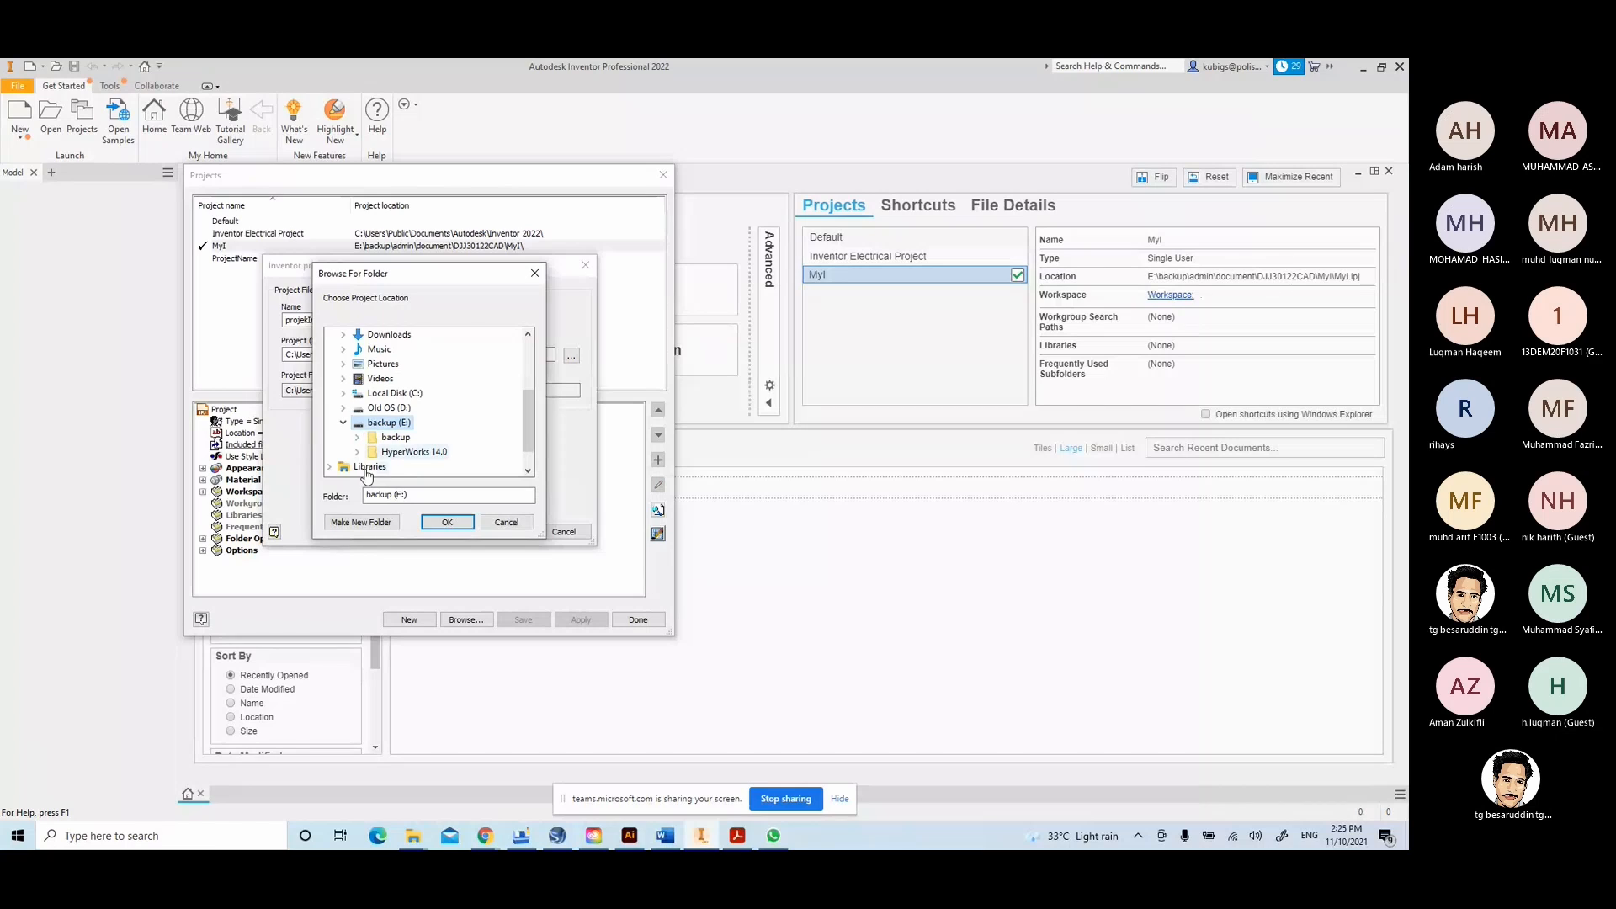
{"action": "left_click", "coordinate": [364, 522]}
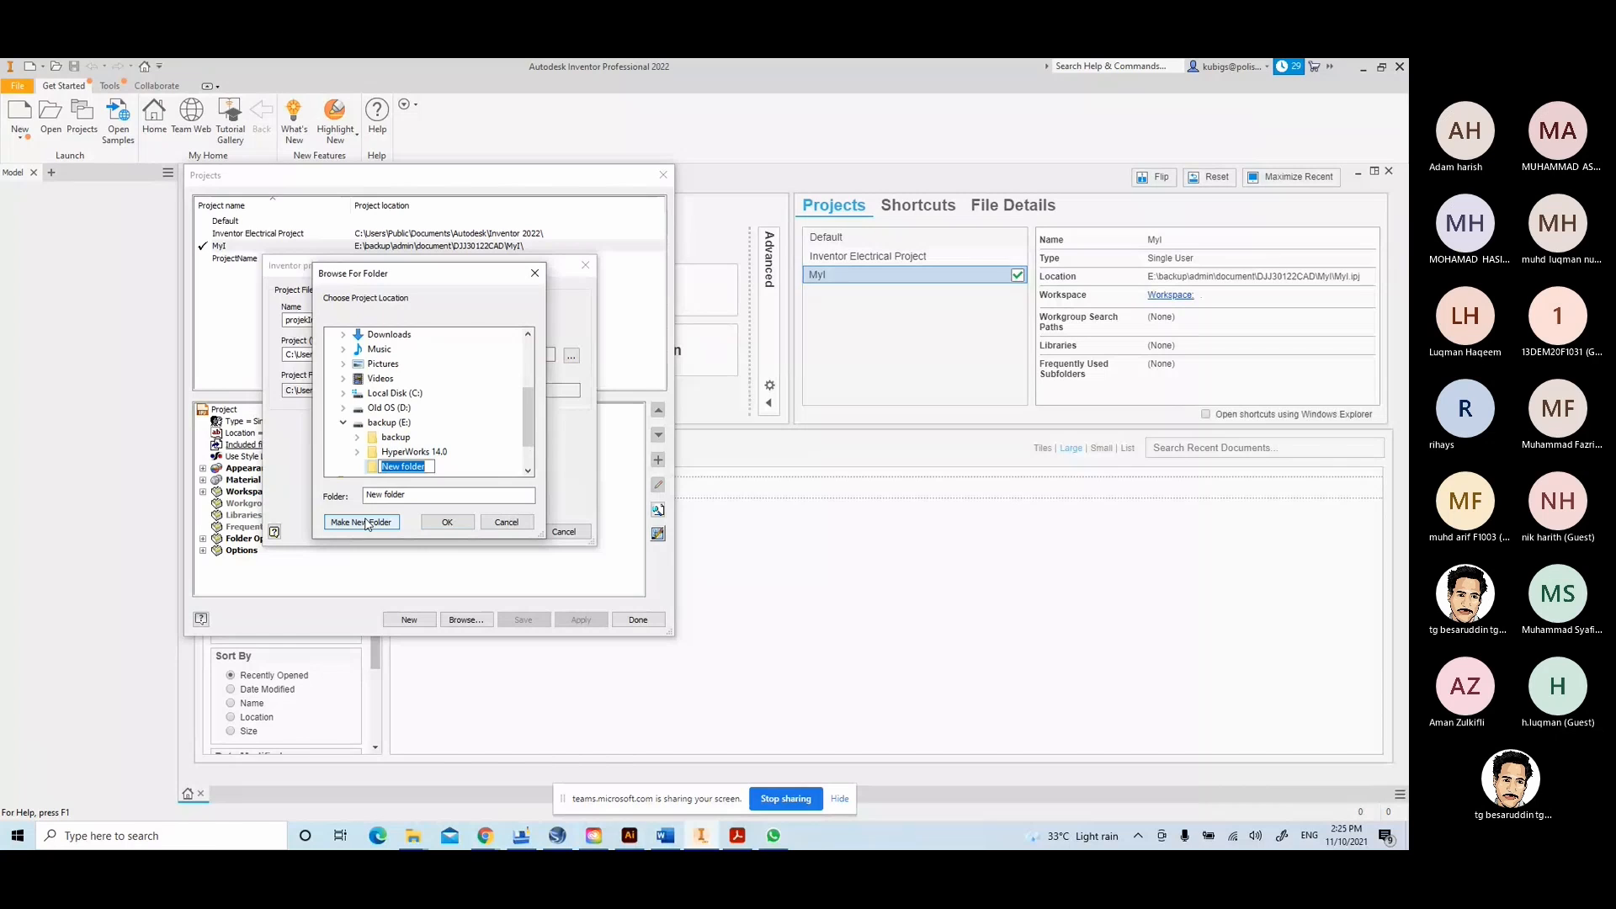
{"action": "type", "text": "projekInventor"}
{"action": "left_click", "coordinate": [447, 522]}
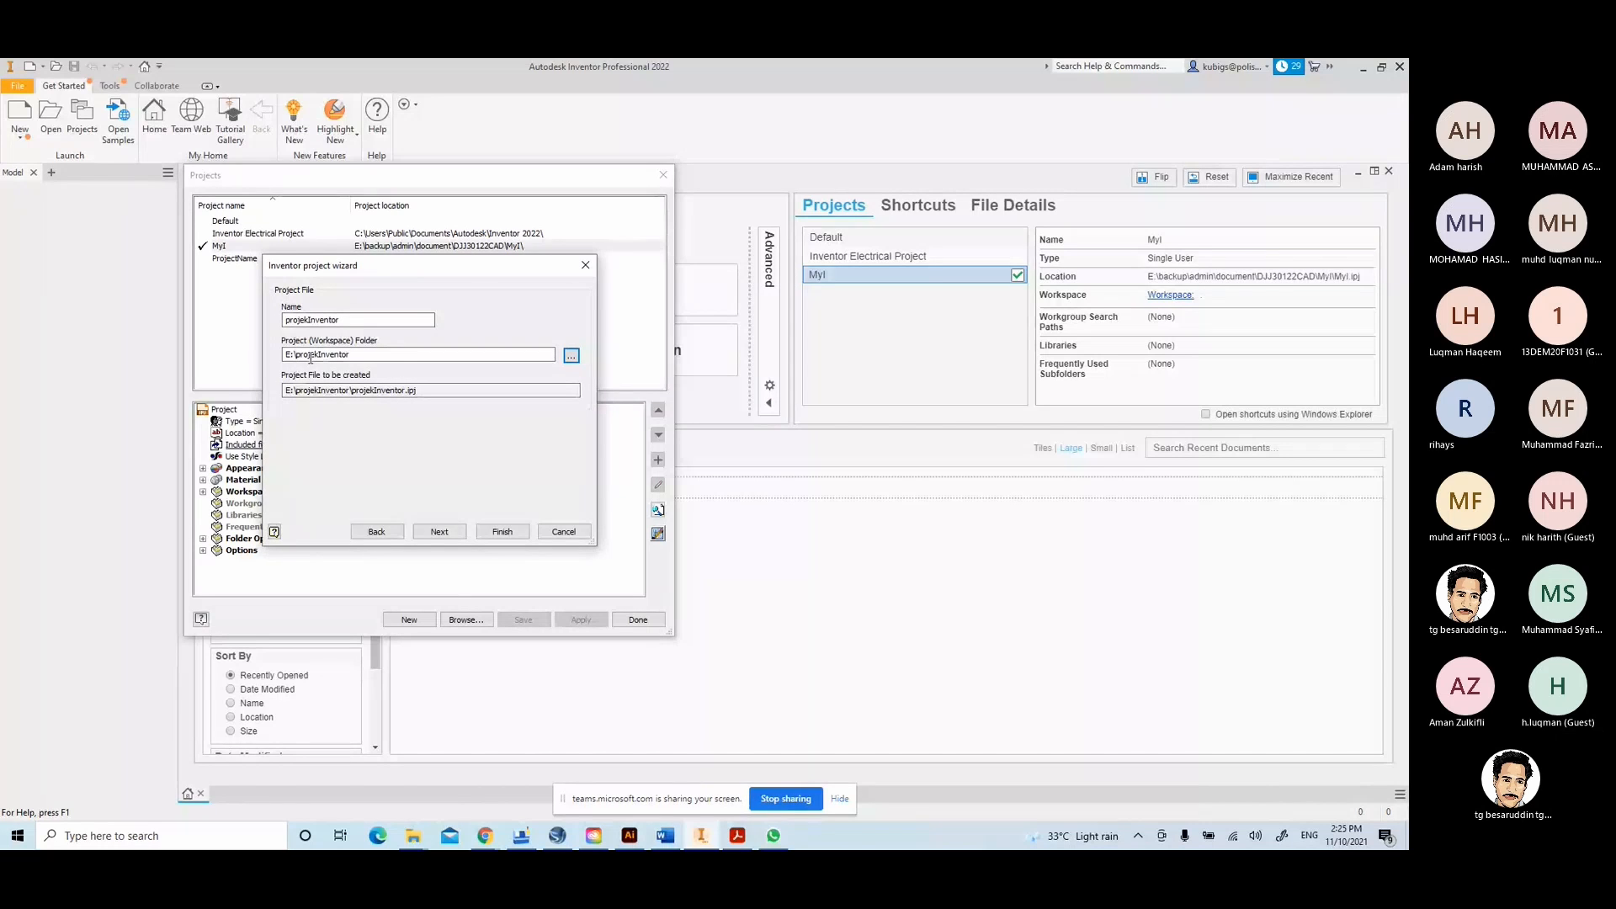
- Check the workspace folder and project file paths, and finish creating the project without adding any libraries
{"action": "left_click", "coordinate": [358, 357]}
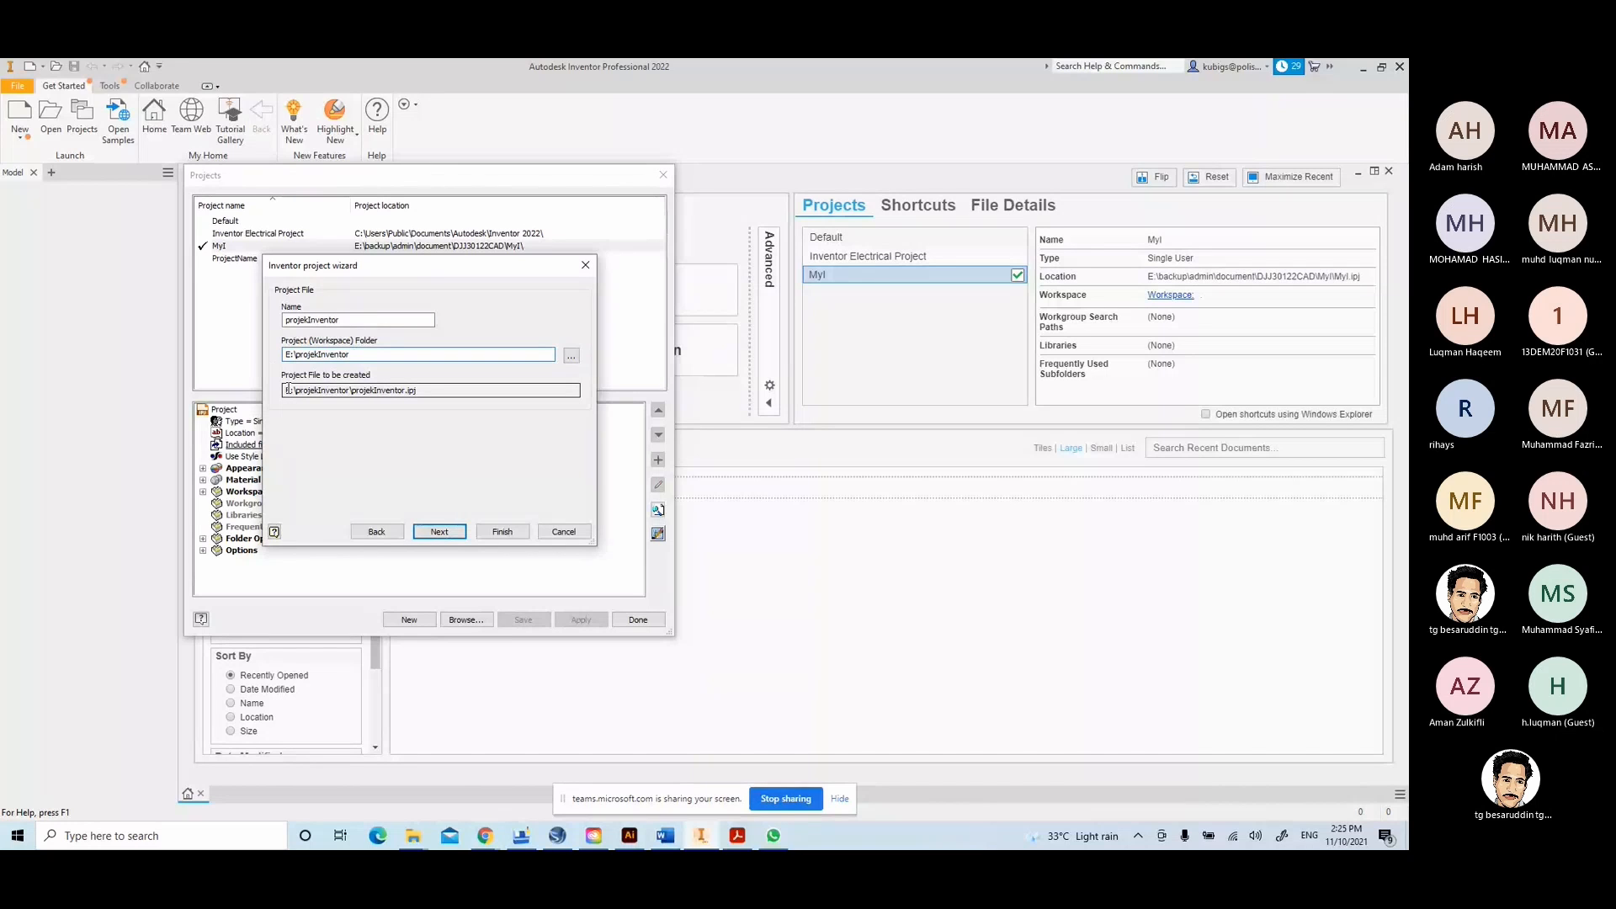
{"action": "left_click", "coordinate": [421, 391]}
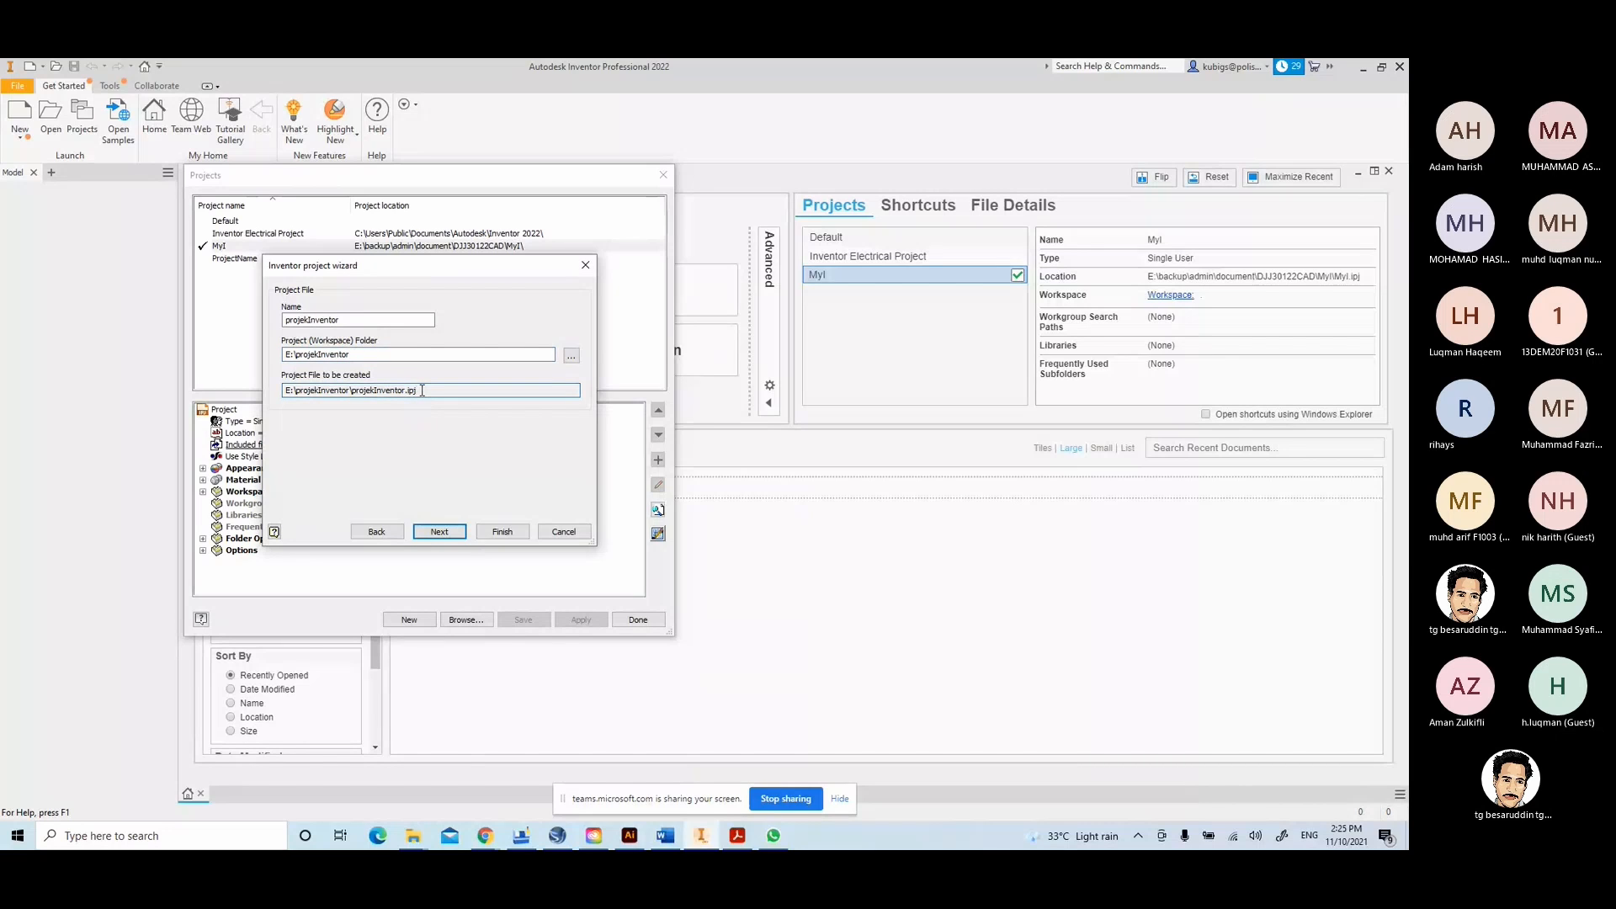
{"action": "left_click", "coordinate": [442, 533]}
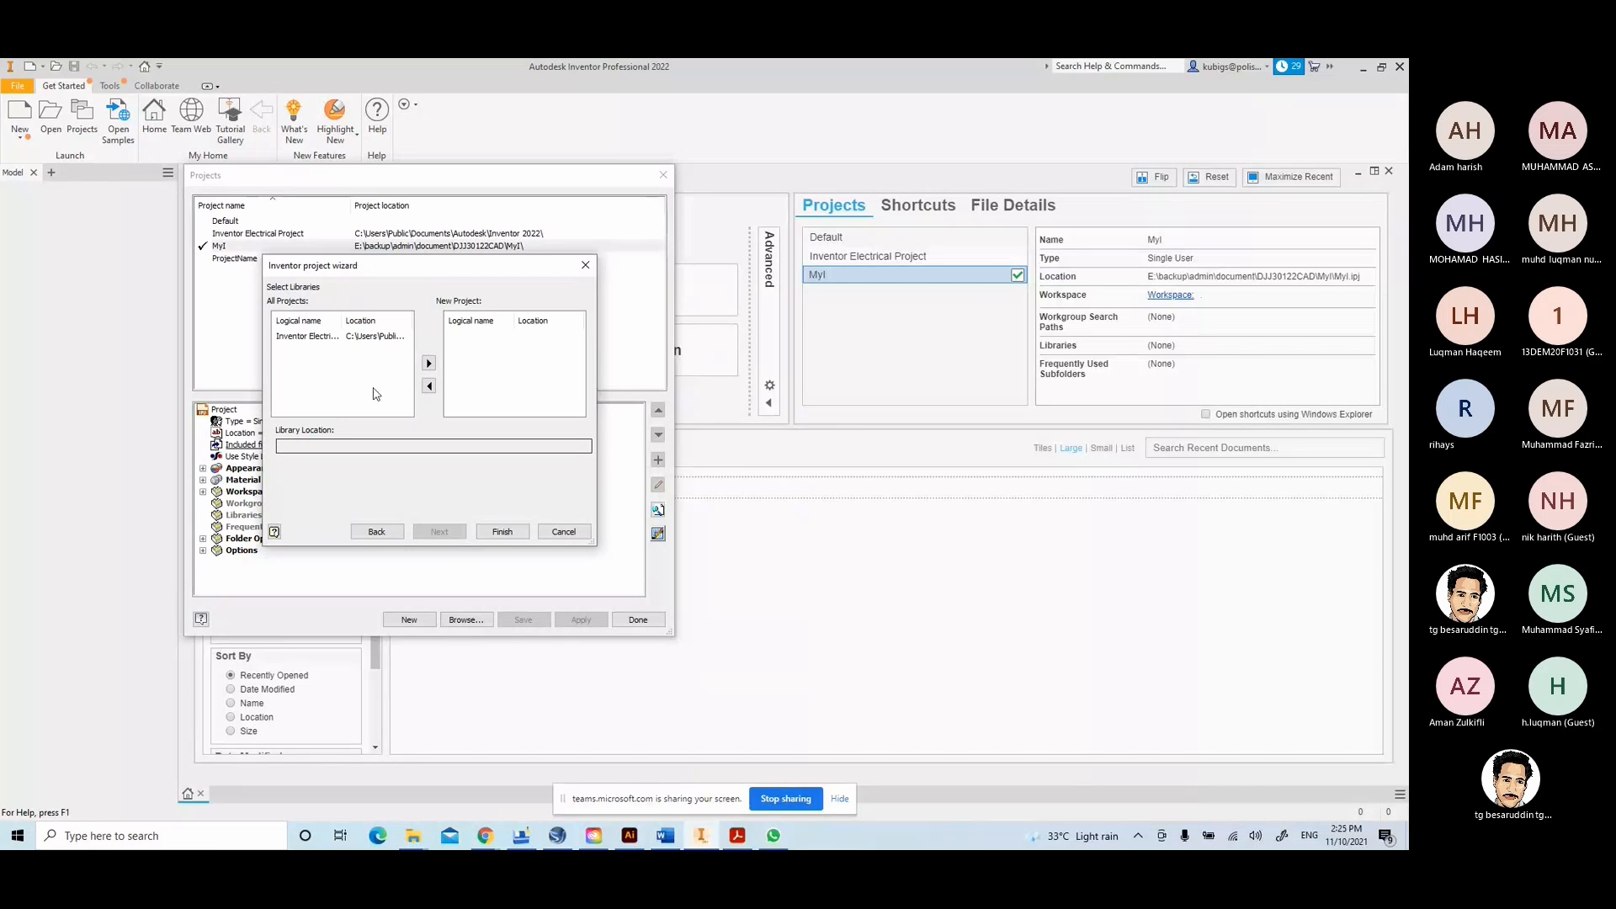
{"action": "left_click", "coordinate": [505, 533]}
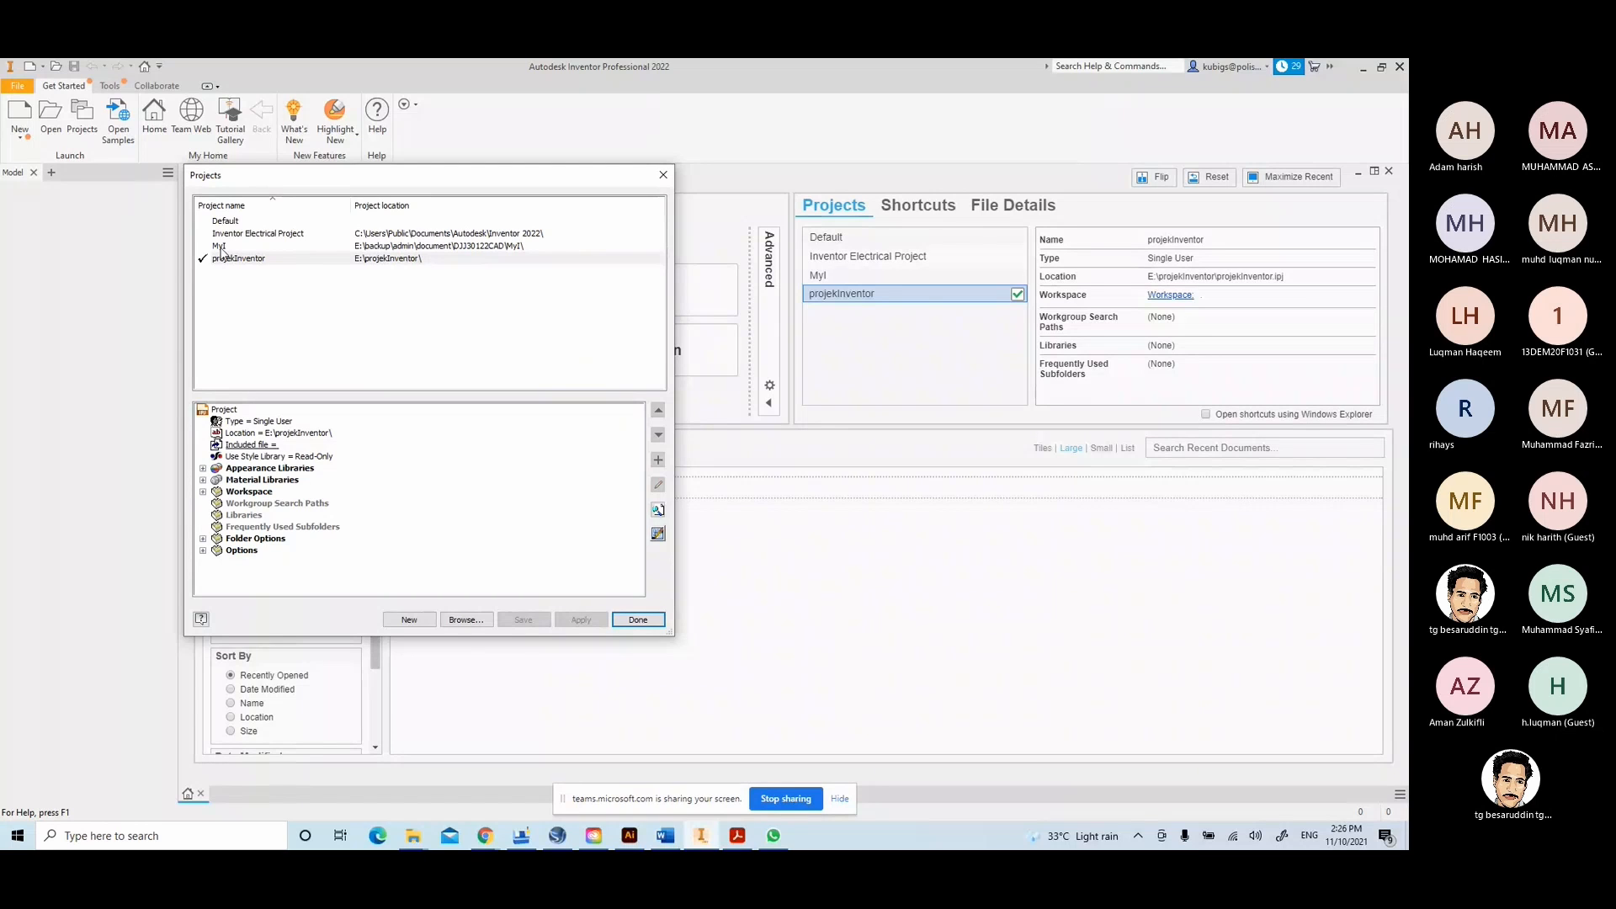
- Make MyI the active project in the project list
{"action": "double_click", "coordinate": [221, 246]}
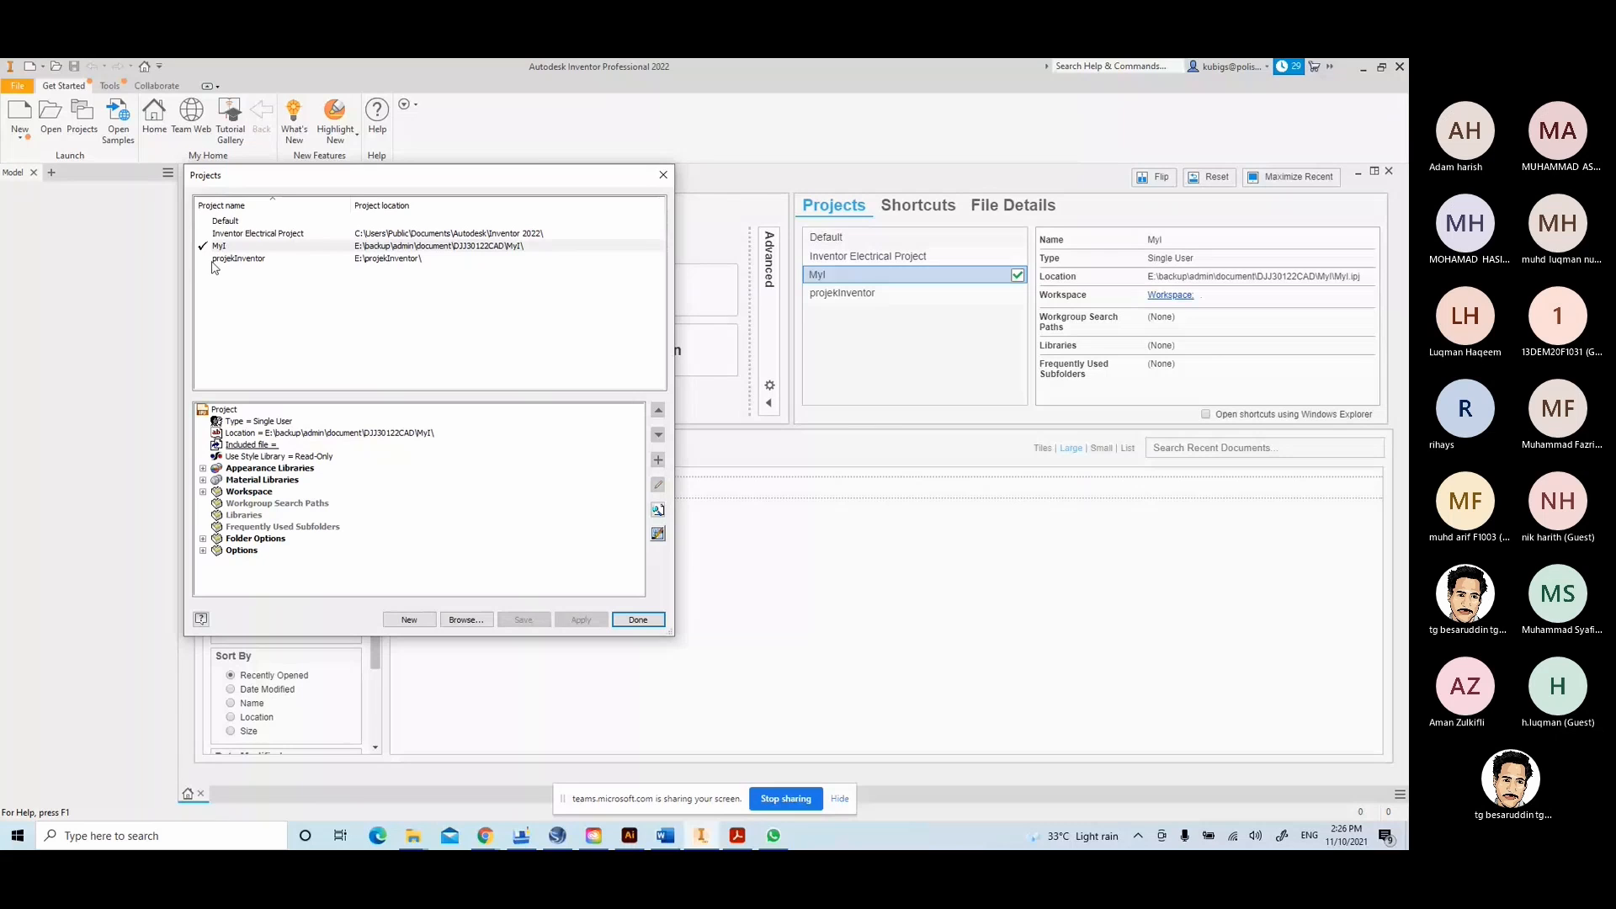
- Switch the active project to projekInventor and back to MyI, and close the project list
{"action": "double_click", "coordinate": [224, 261]}
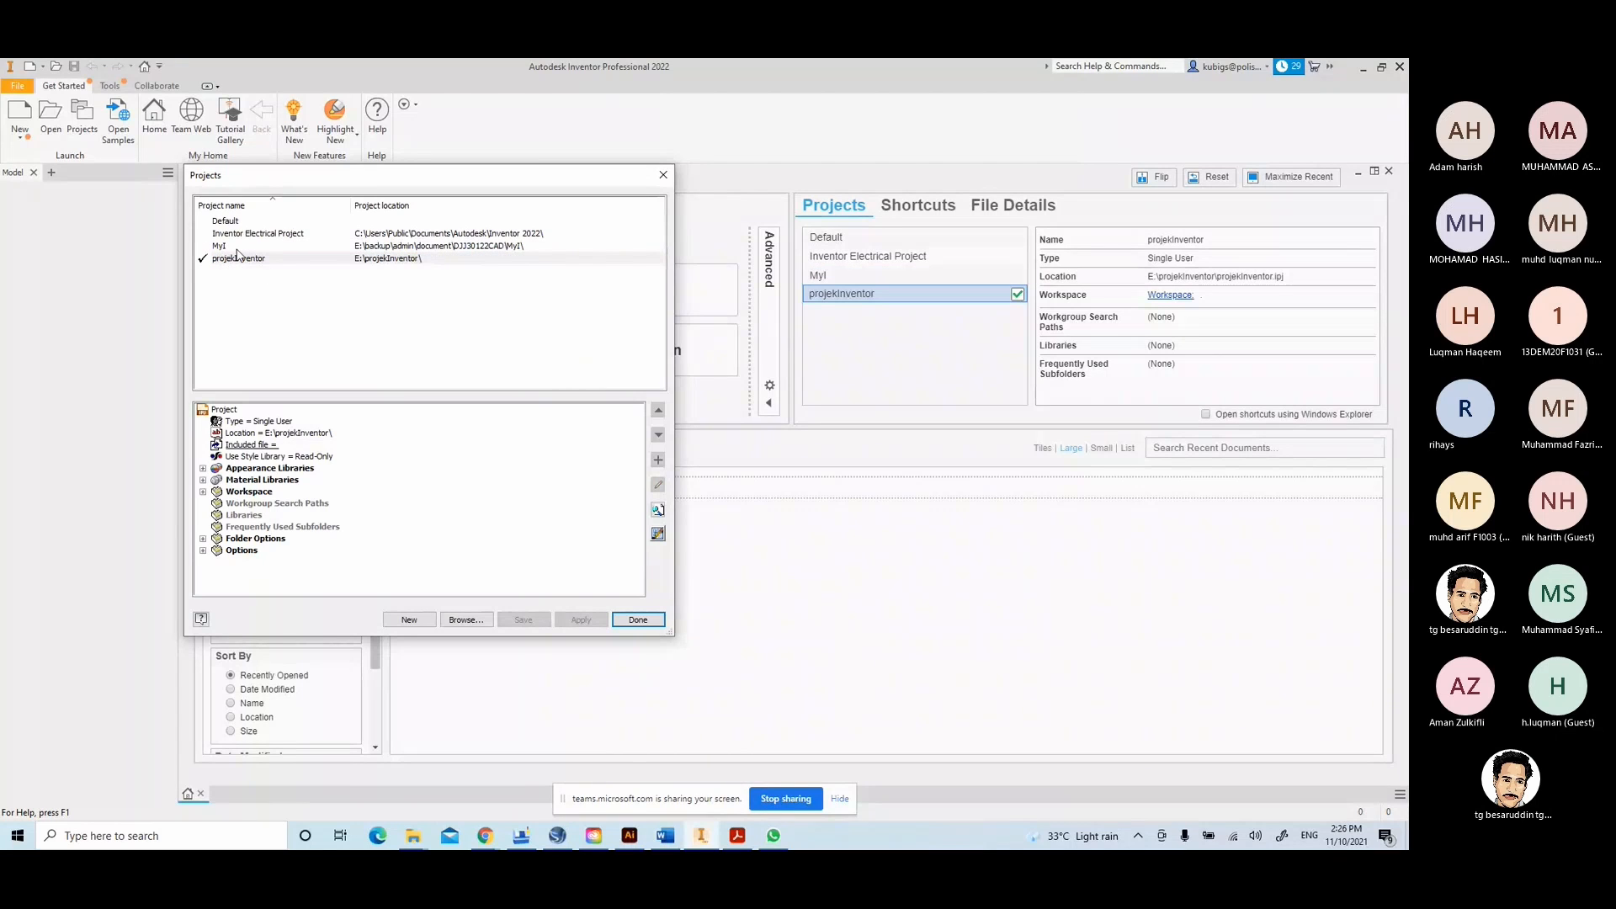
{"action": "left_click", "coordinate": [220, 247]}
{"action": "left_click", "coordinate": [212, 247]}
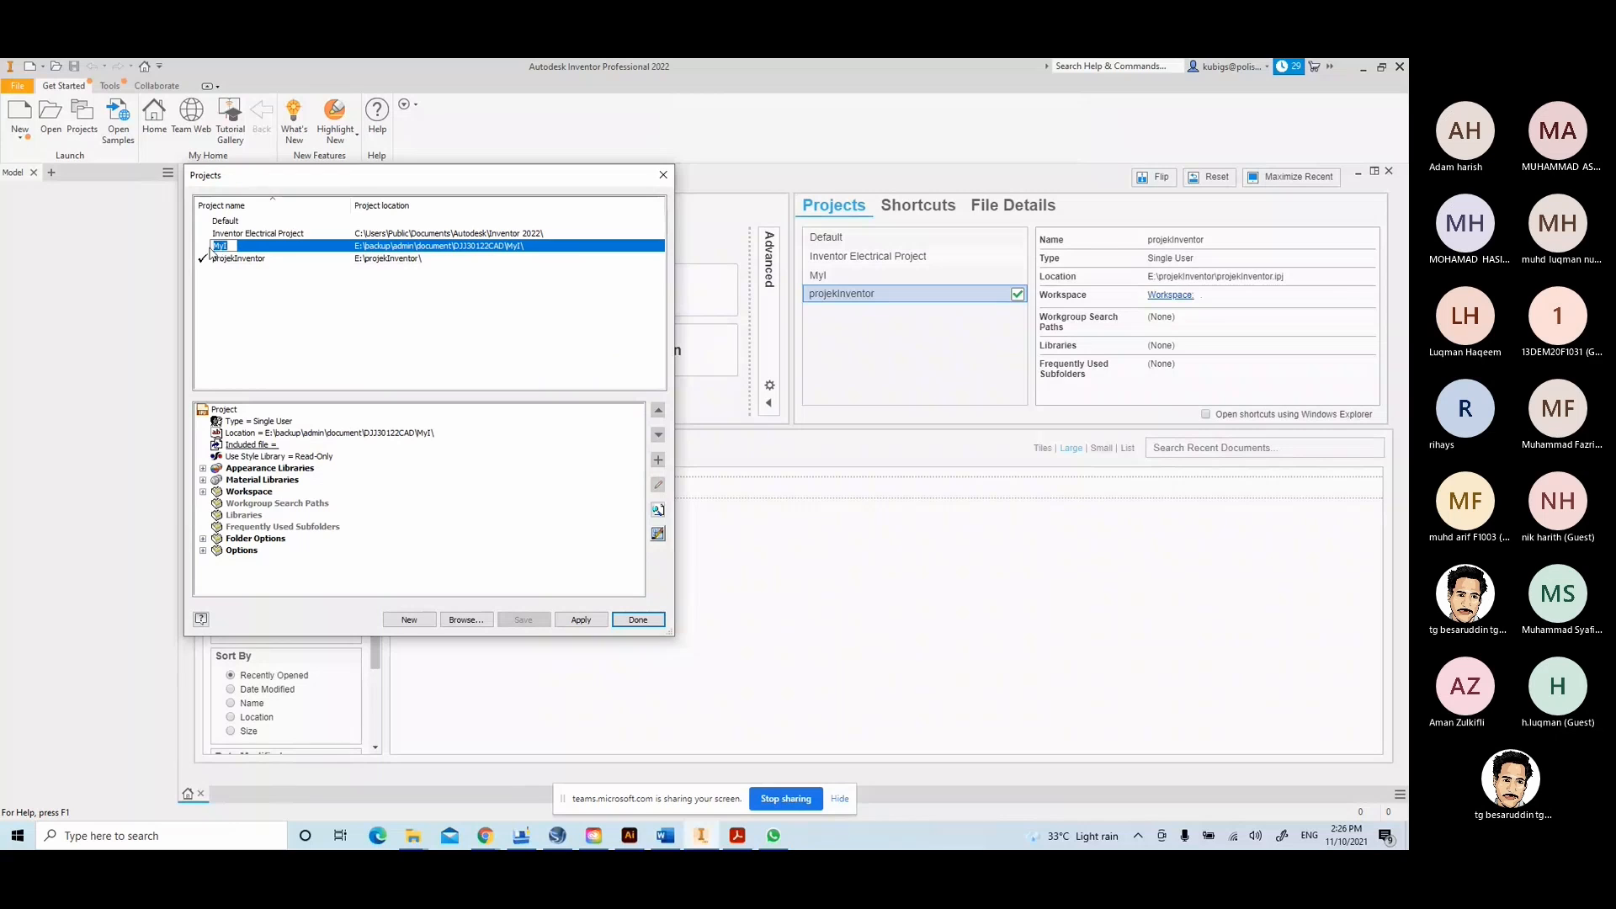
{"action": "left_click", "coordinate": [205, 248]}
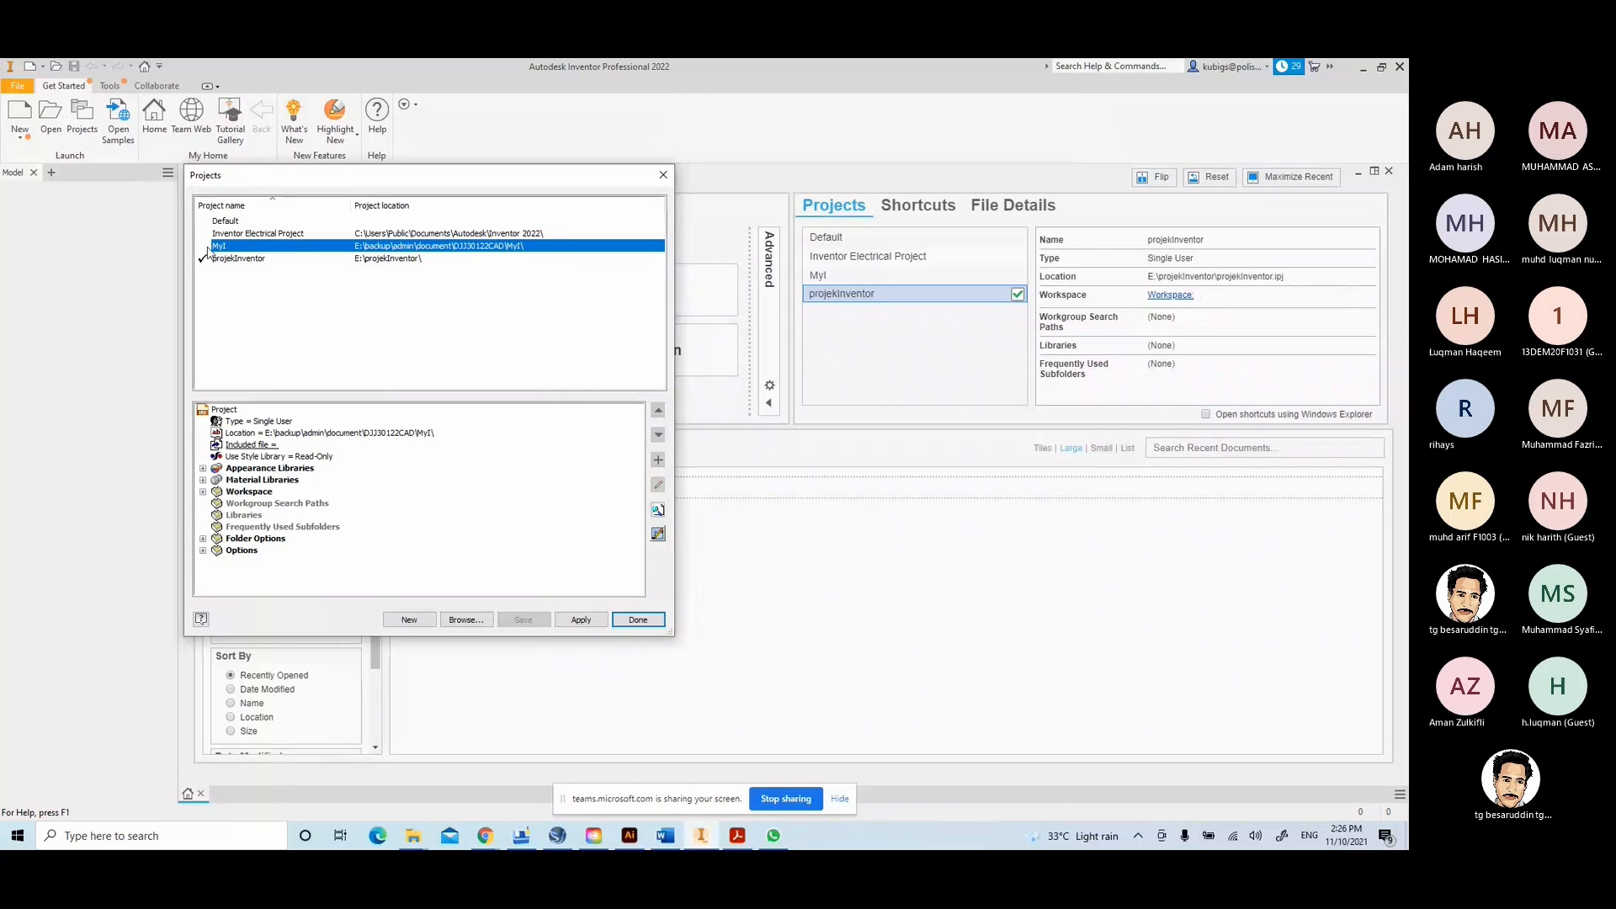
{"action": "double_click", "coordinate": [250, 247]}
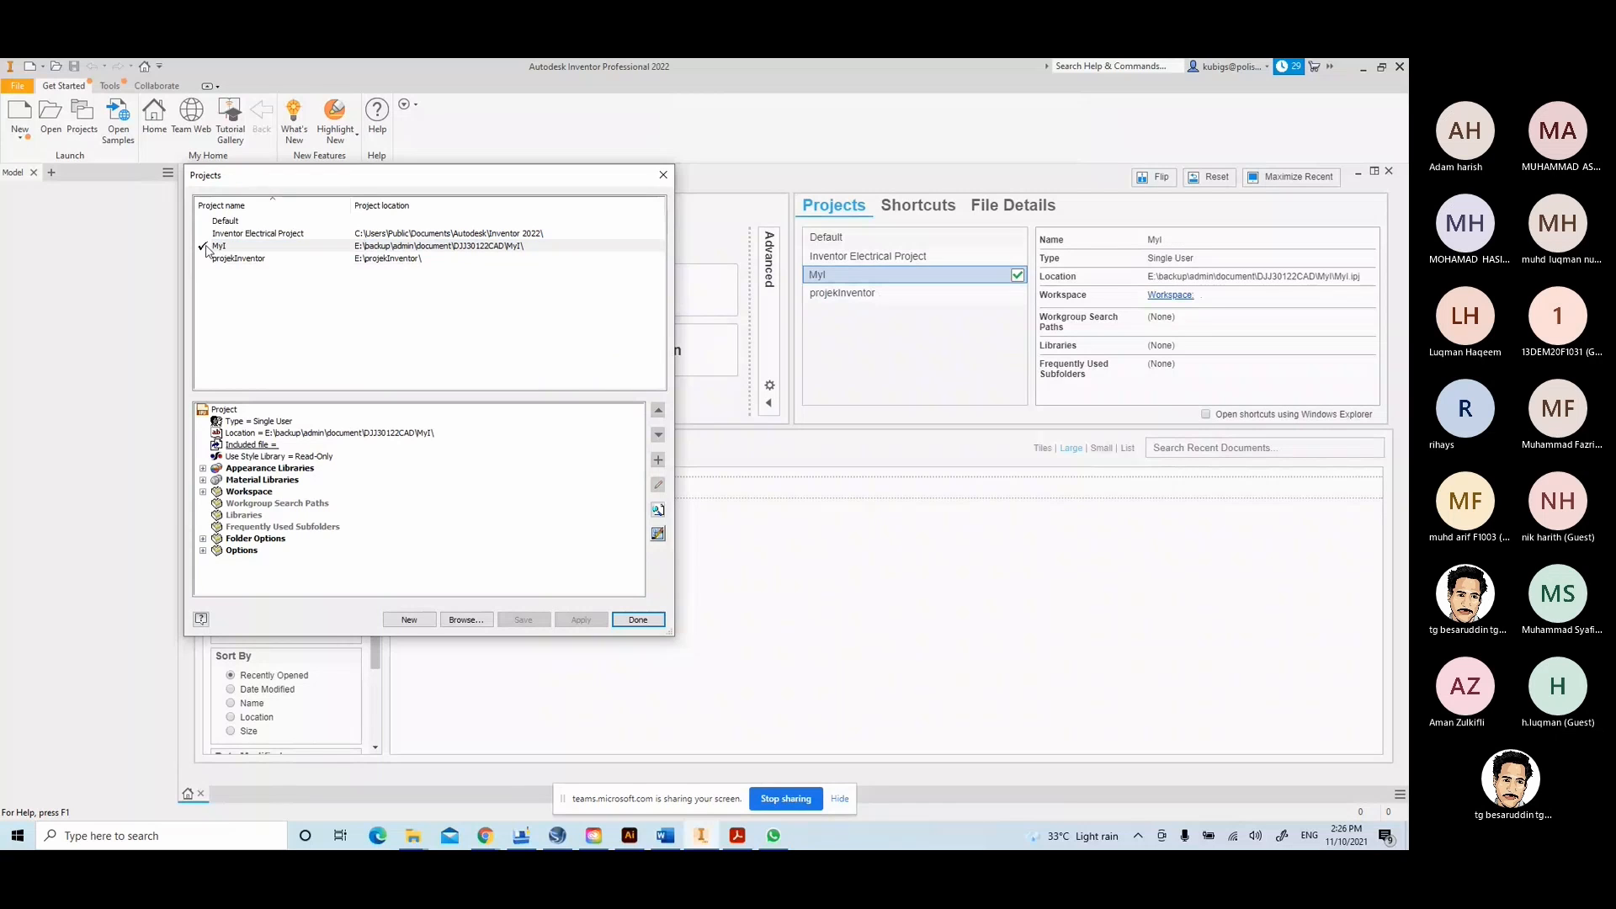
{"action": "left_click", "coordinate": [637, 620]}
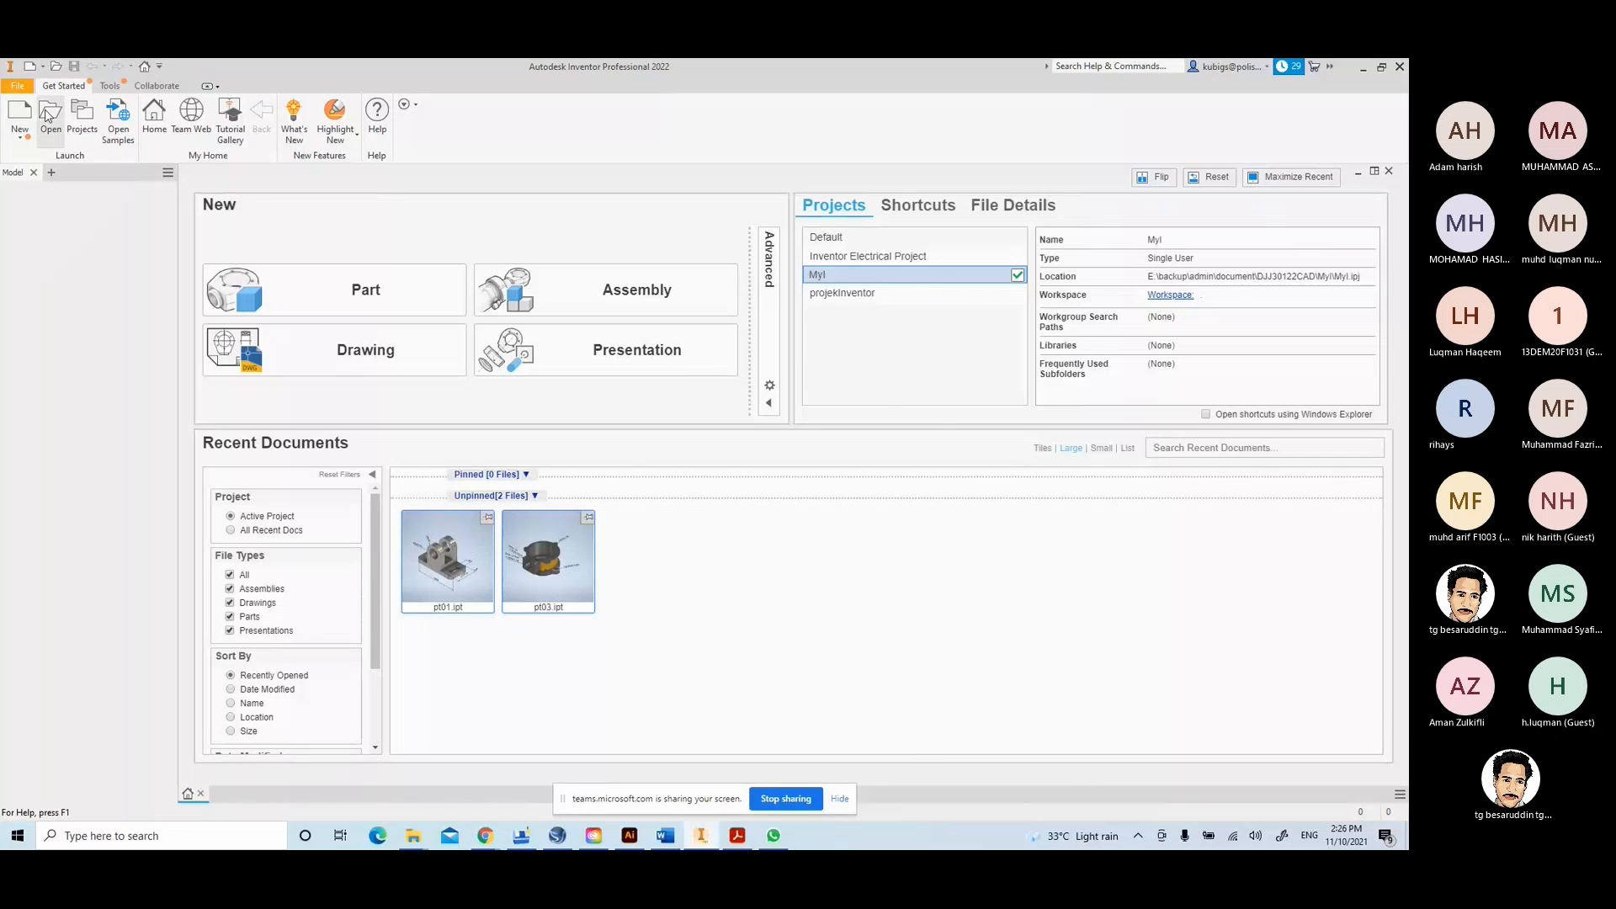
- Open the part pt02 from the MyI project workspace to view its model and feature tree, and close it
{"action": "left_click", "coordinate": [49, 116]}
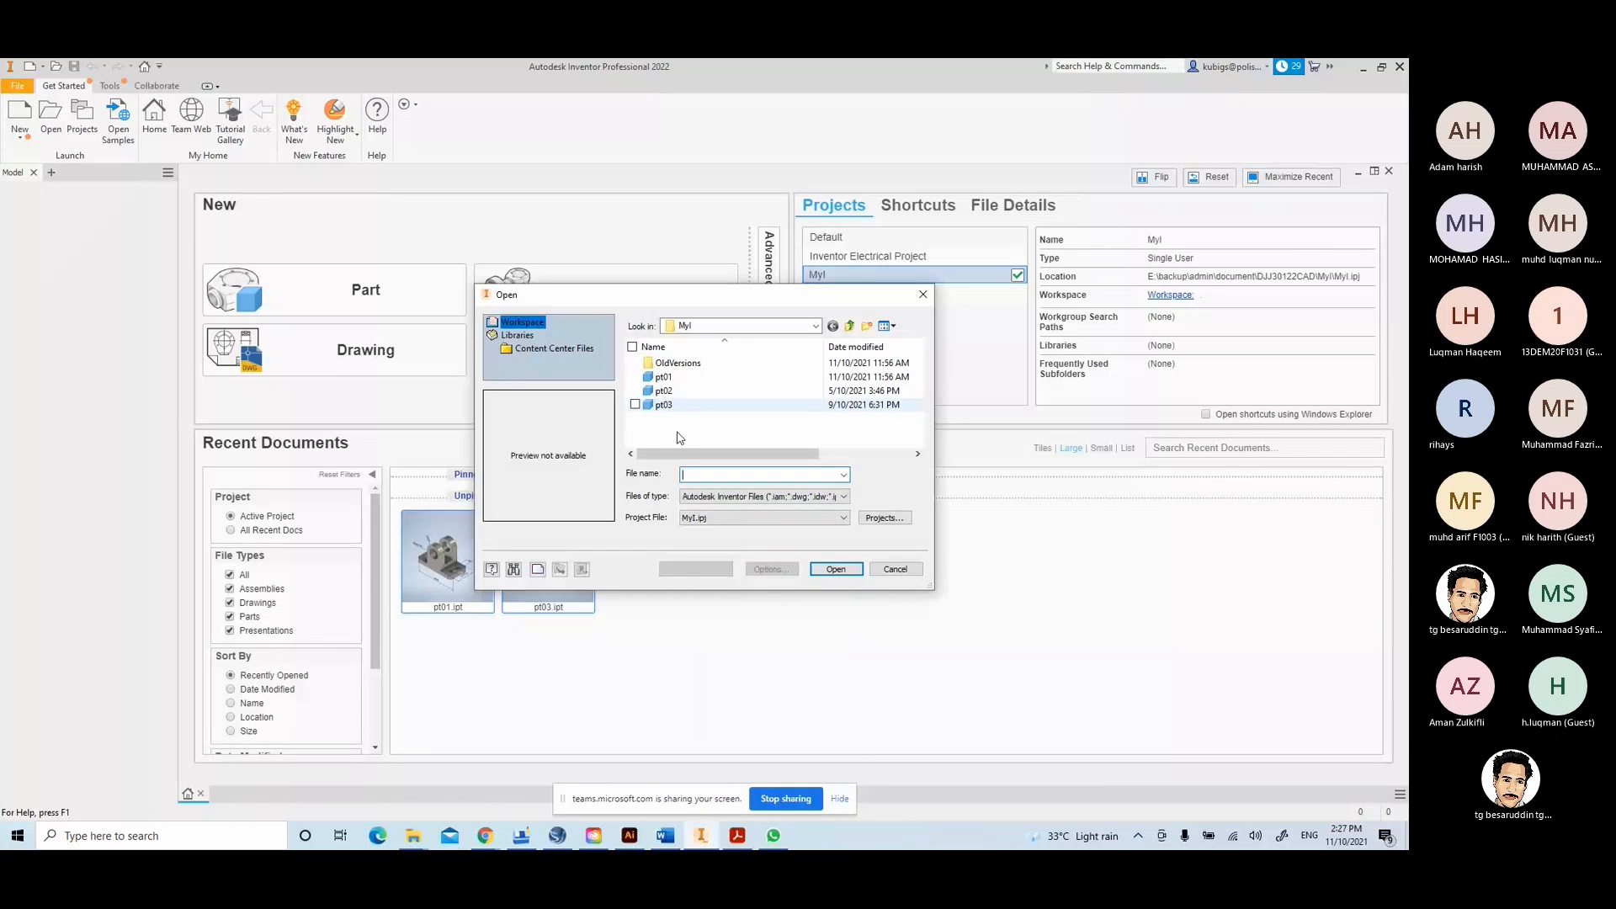
{"action": "left_click", "coordinate": [665, 405]}
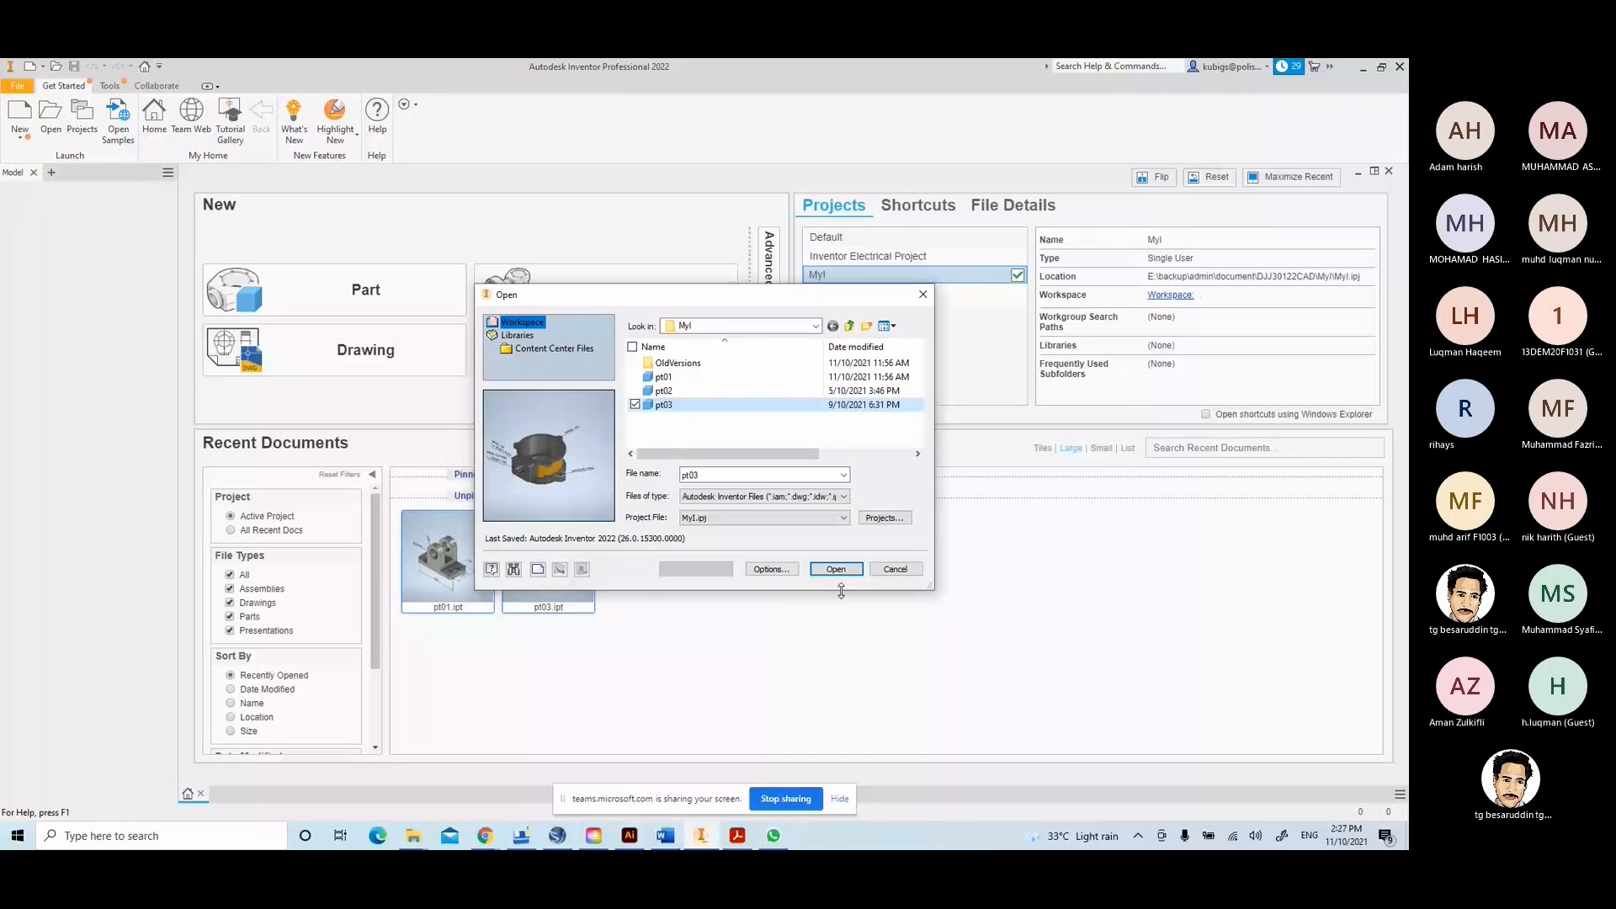
{"action": "left_click_drag", "start_coordinate": [721, 300], "coordinate": [823, 395]}
{"action": "left_click", "coordinate": [767, 487]}
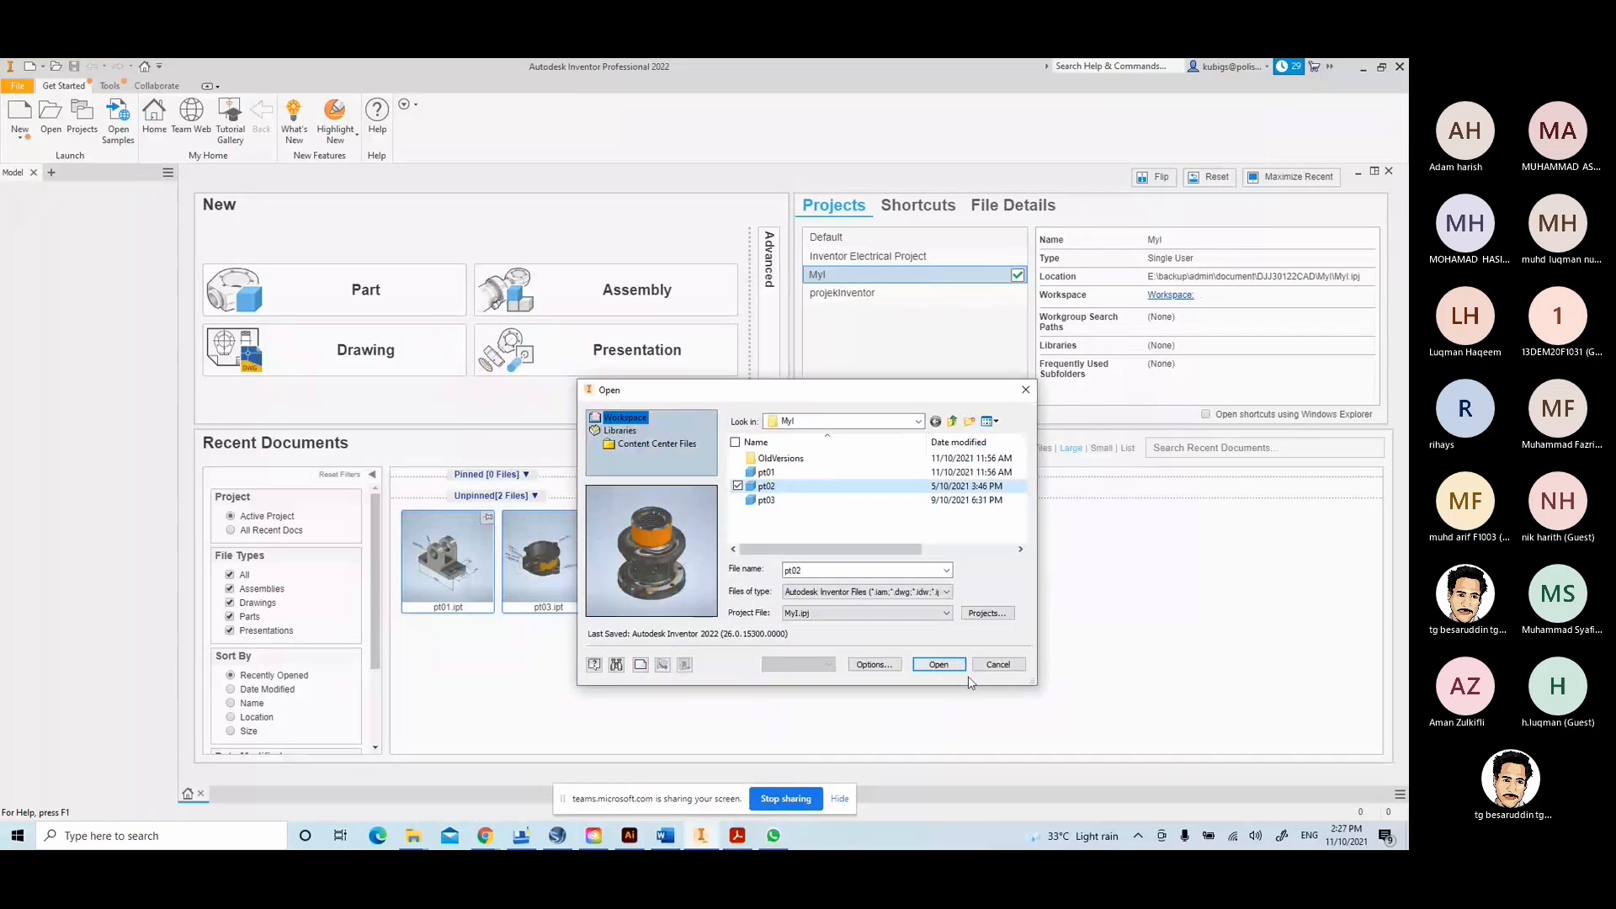
{"action": "left_click", "coordinate": [950, 664]}
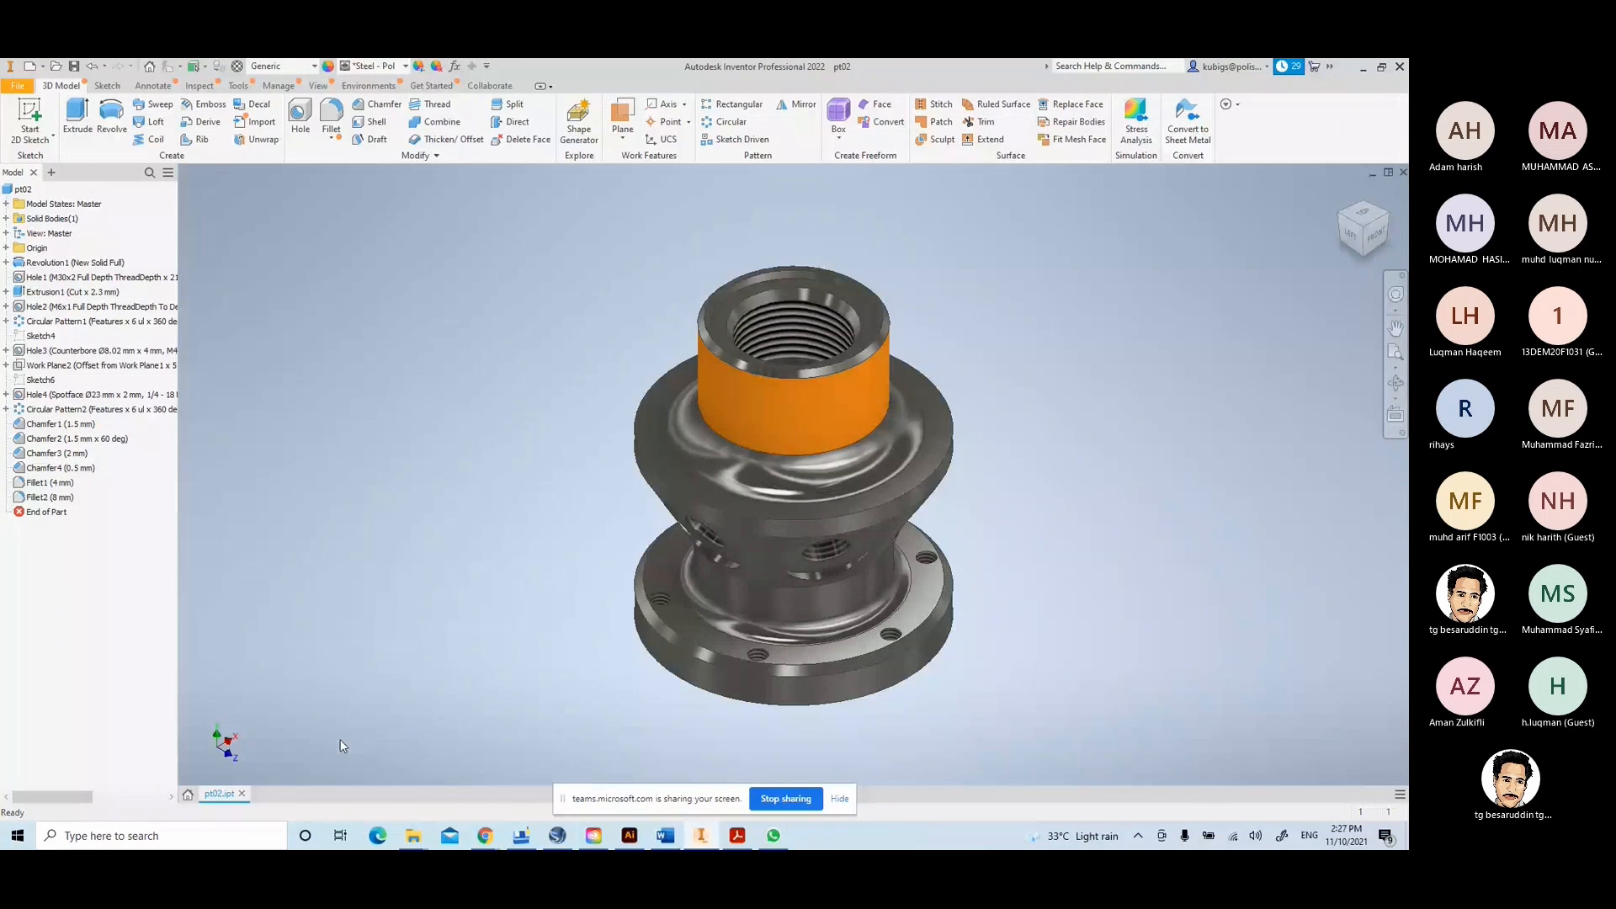
{"action": "left_click", "coordinate": [241, 793]}
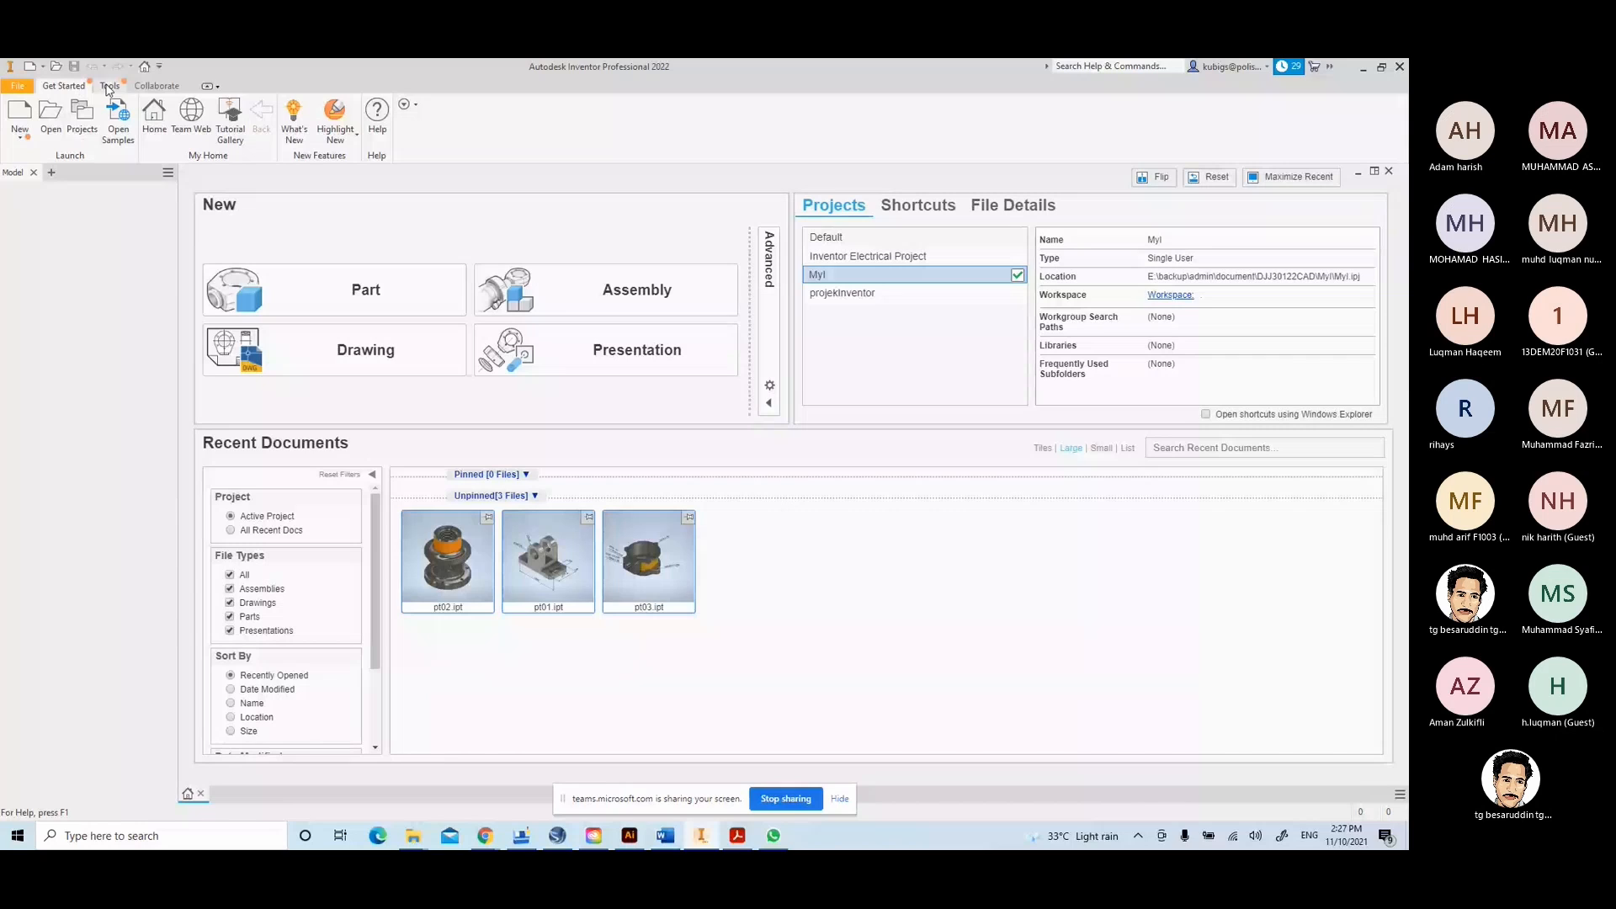
- Turn off extended information after feature node names in the part application options, and reopen the recent part pt02
{"action": "left_click", "coordinate": [109, 88]}
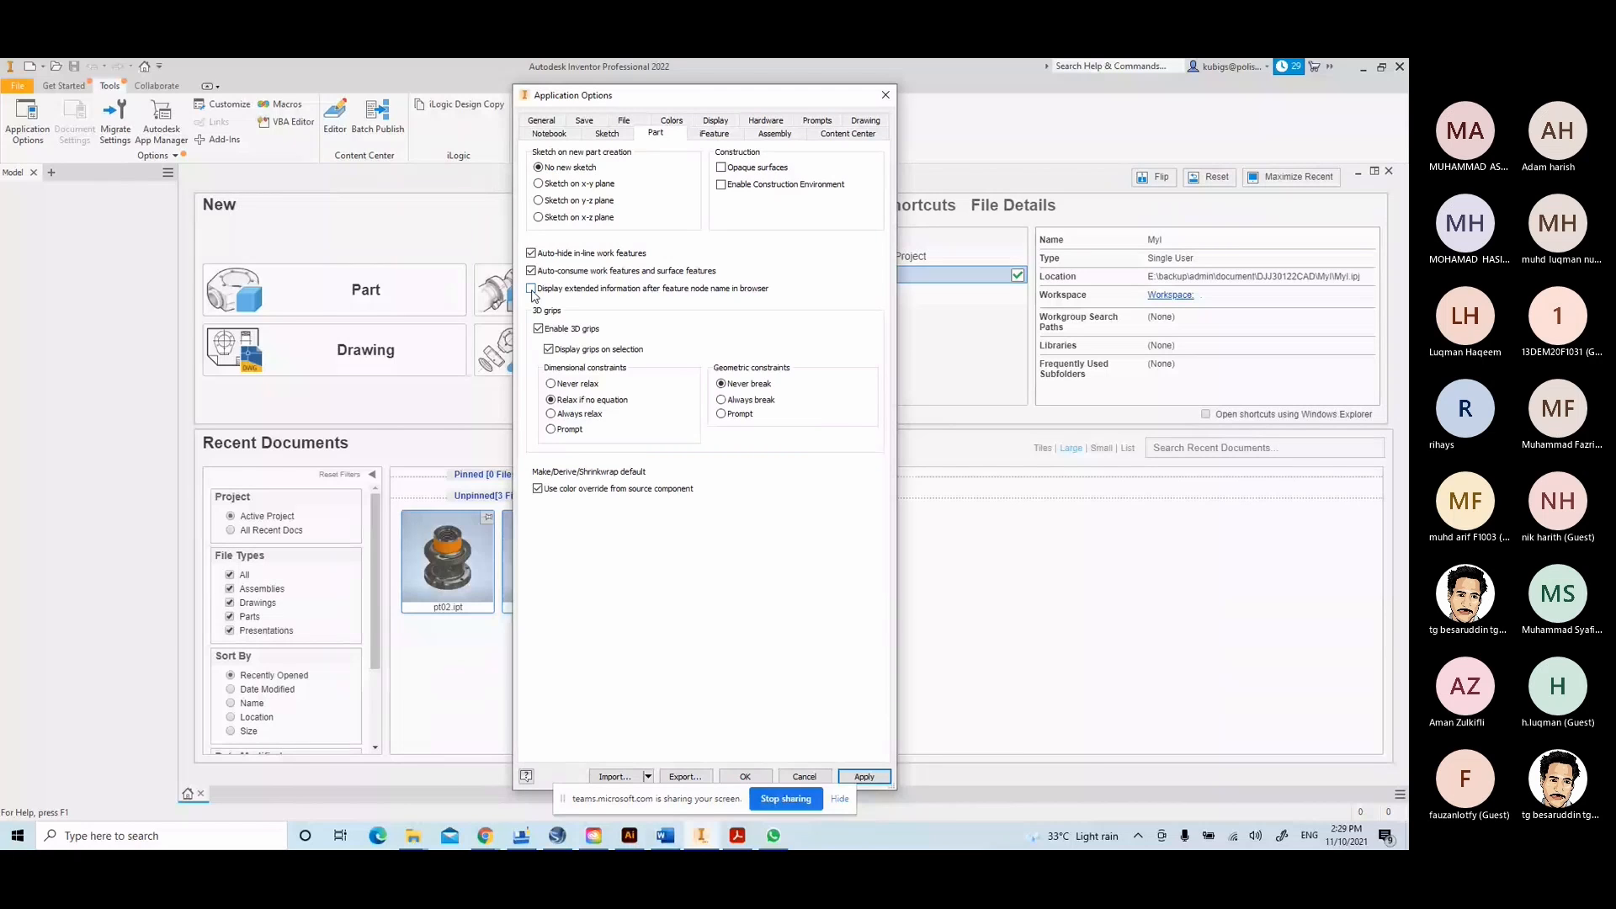
{"action": "left_click", "coordinate": [864, 776]}
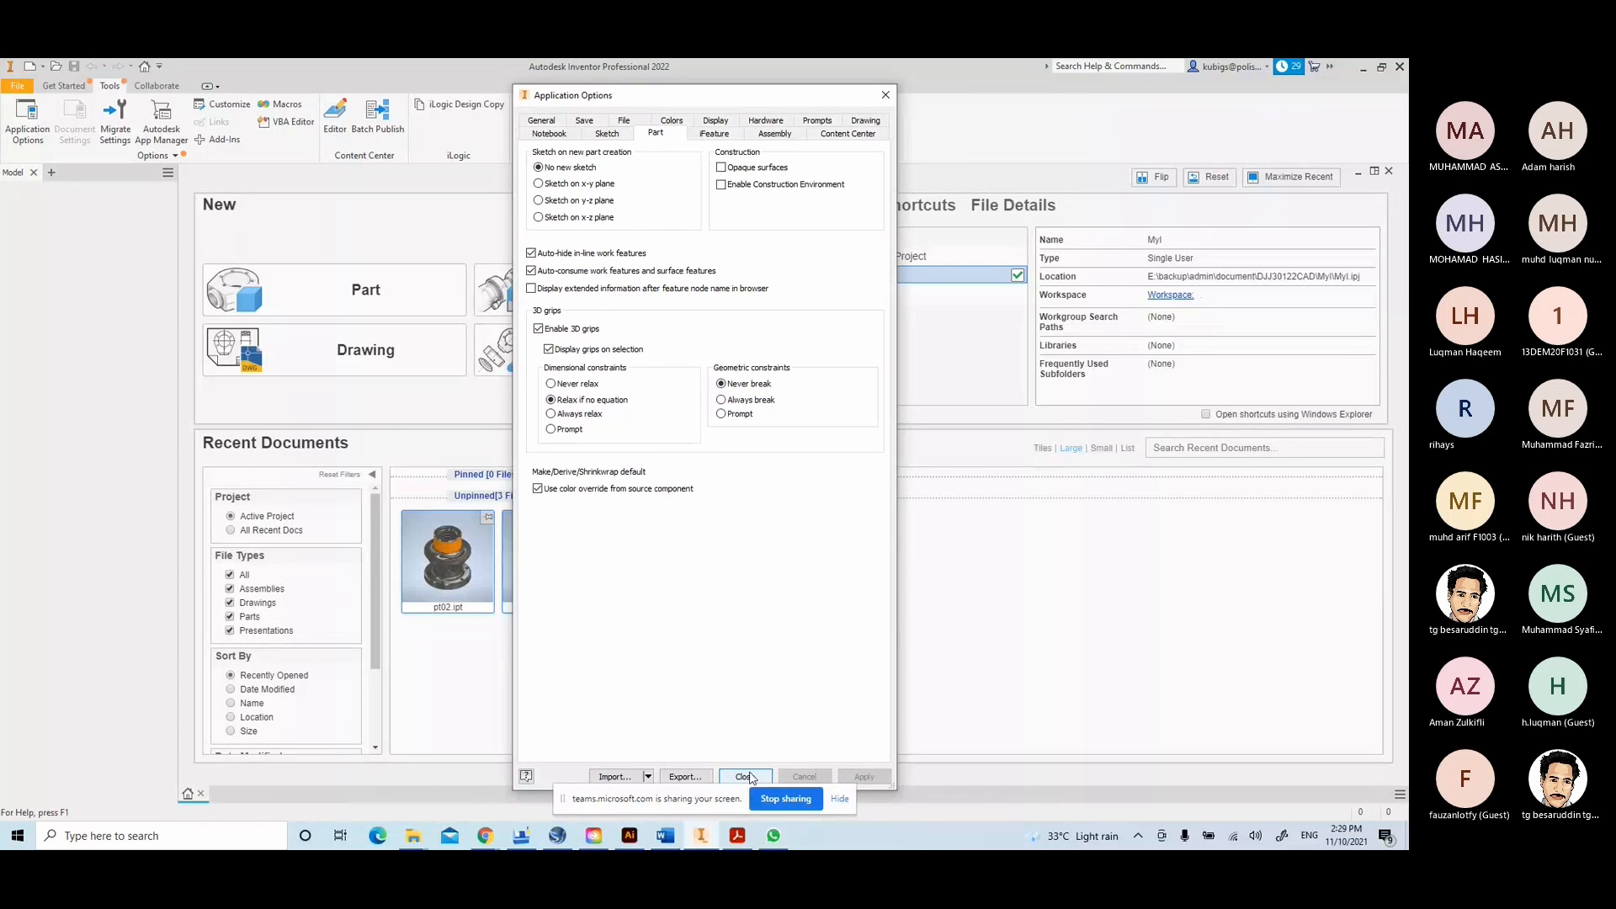
{"action": "left_click", "coordinate": [746, 777]}
{"action": "left_click", "coordinate": [450, 569]}
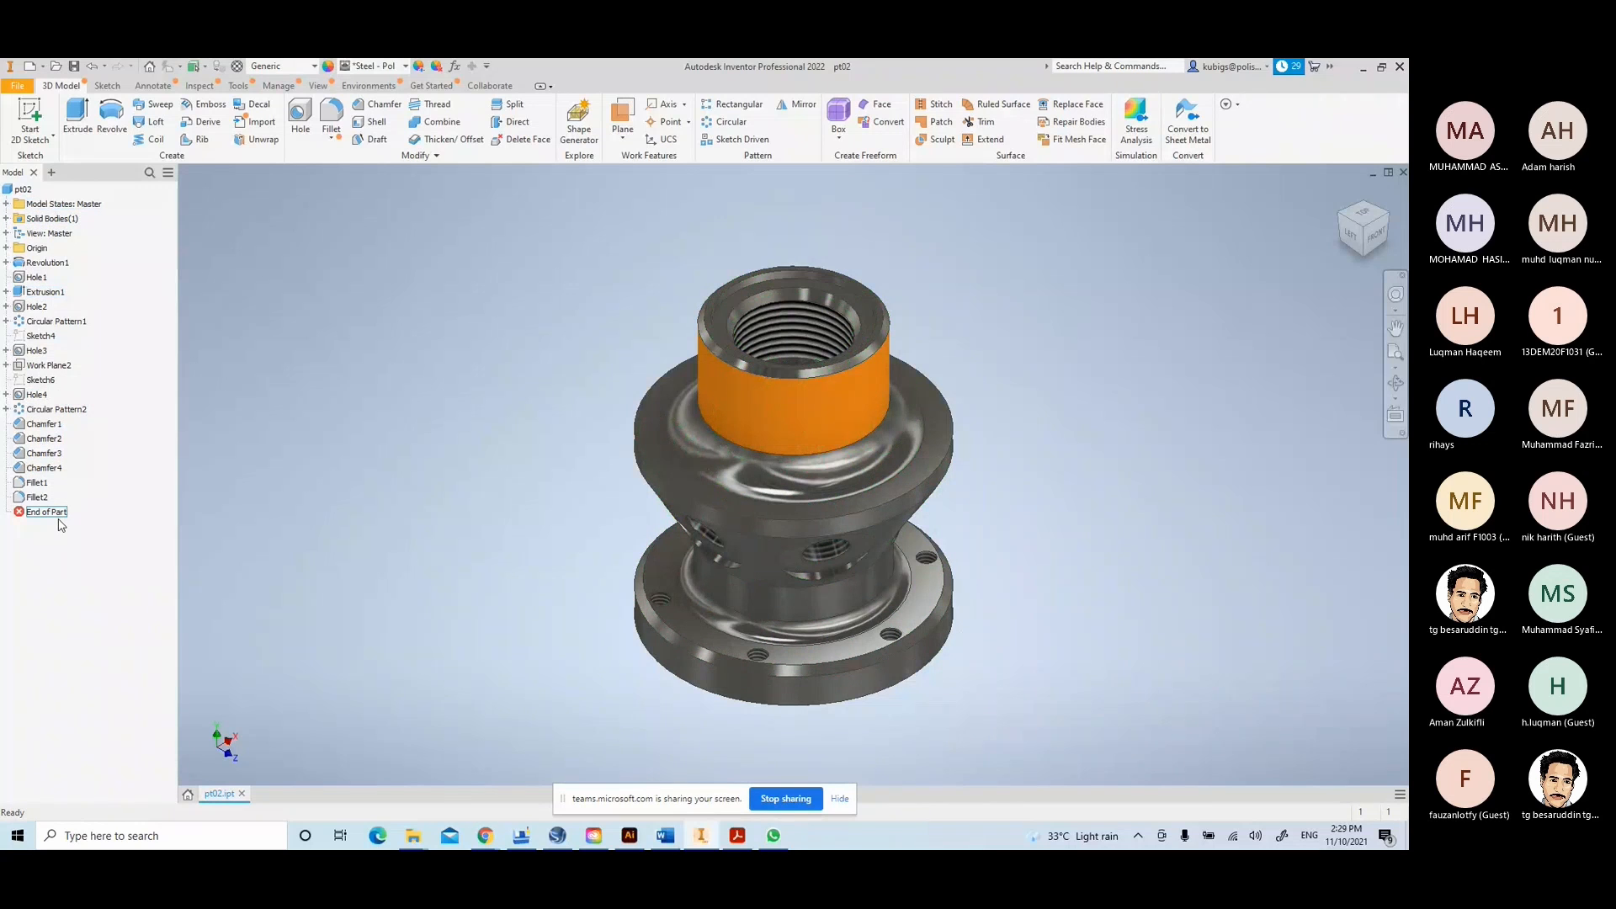
- Move the End of Part marker above Revolution1 in the feature tree and return it below Fillet2
{"action": "left_click_drag", "start_coordinate": [61, 520], "coordinate": [69, 268]}
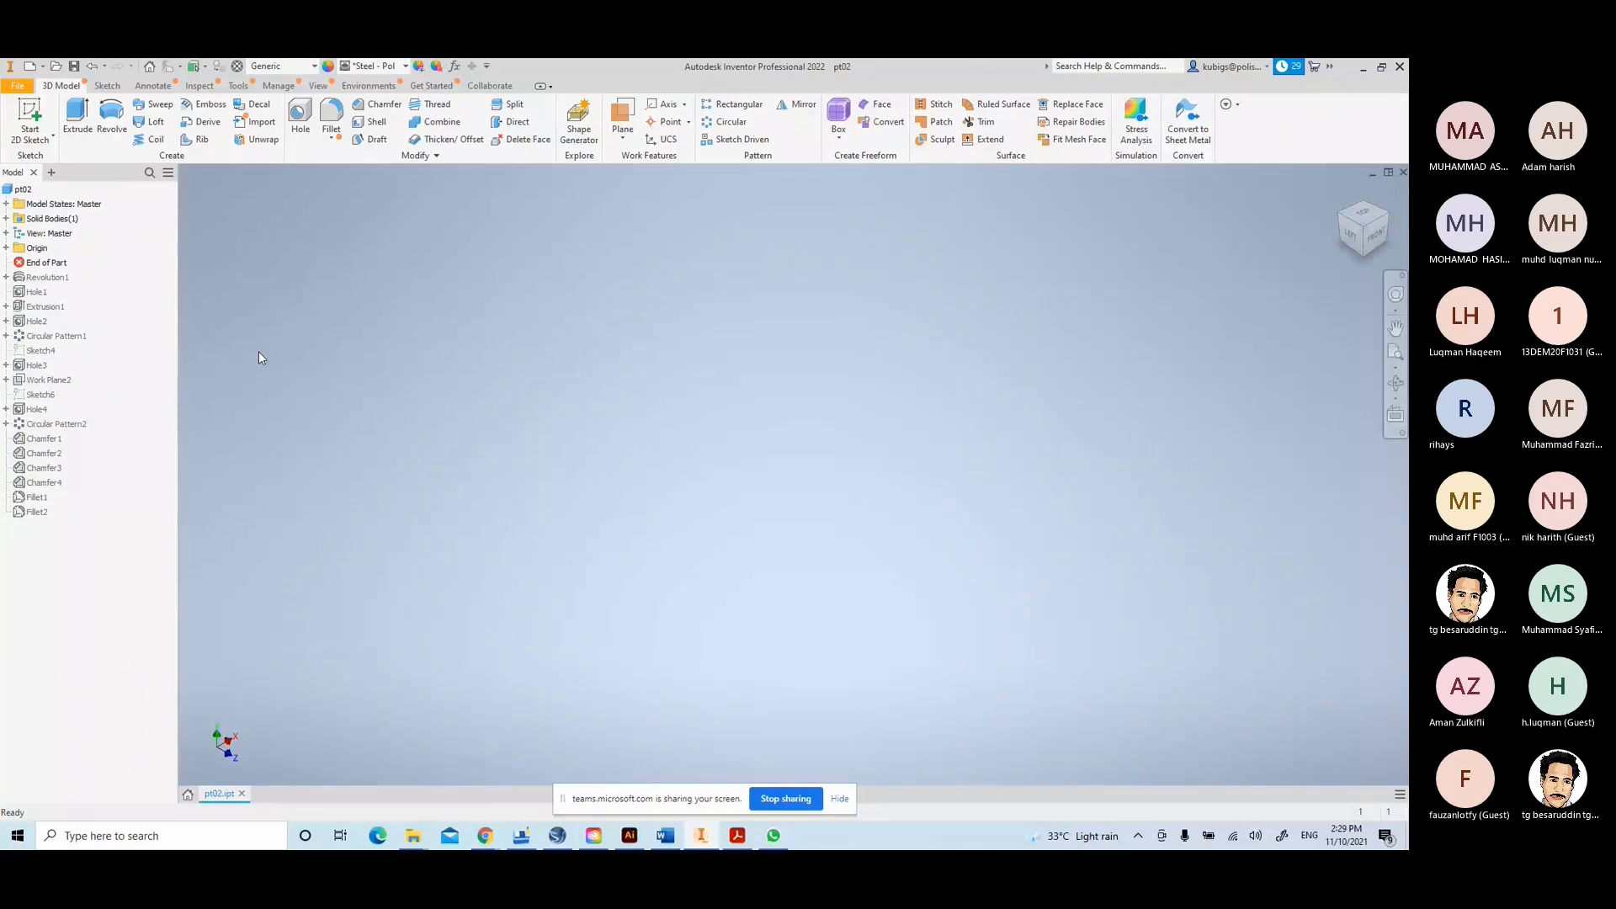
{"action": "left_click", "coordinate": [46, 263]}
{"action": "left_click", "coordinate": [61, 264]}
{"action": "mouse_move", "coordinate": [61, 264]}
{"action": "left_mouse_down"}
{"action": "mouse_move", "coordinate": [54, 293]}
{"action": "mouse_move", "coordinate": [200, 482]}
{"action": "mouse_move", "coordinate": [63, 519]}
{"action": "left_mouse_up"}
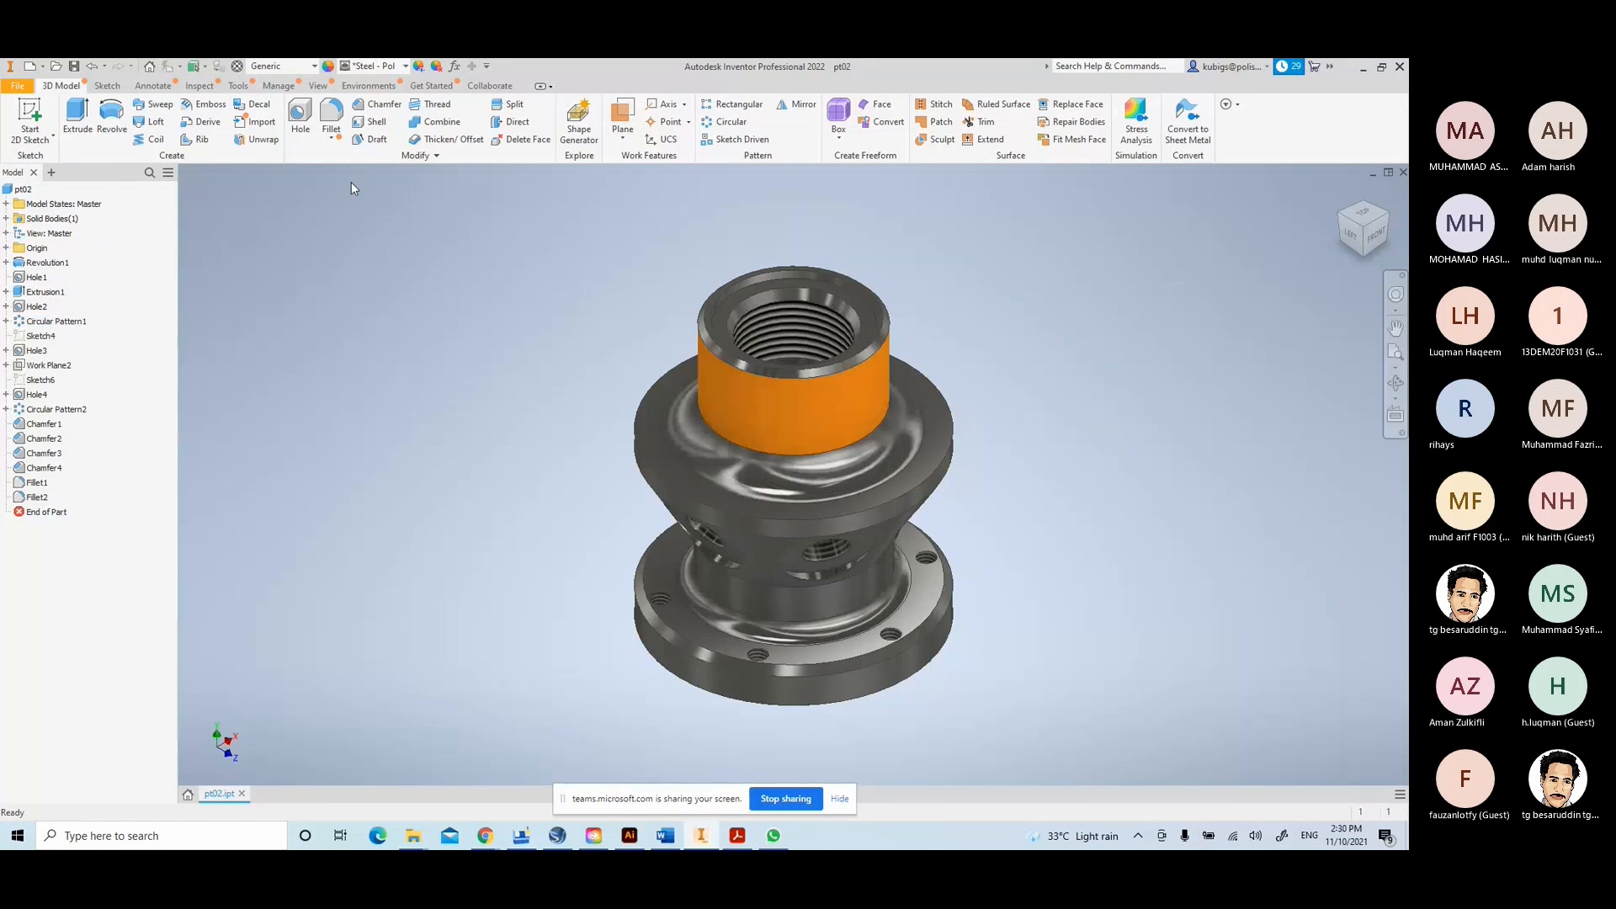
- Turn on extended information after feature node names in the part application options, and adjust the model browser's width to read it
{"action": "left_click", "coordinate": [238, 86]}
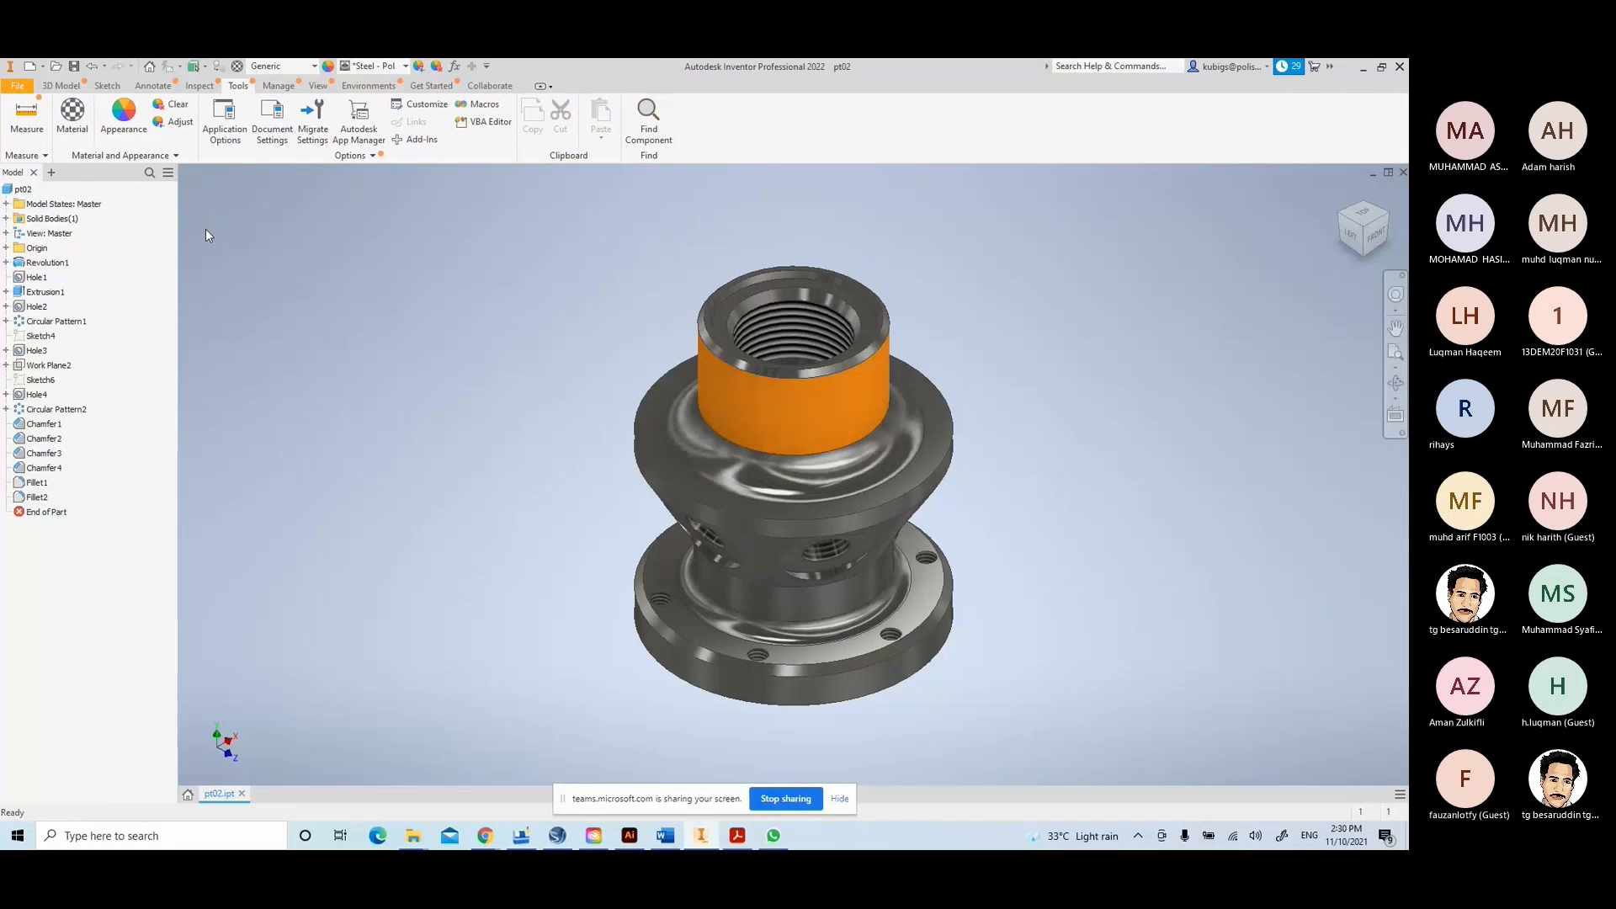
{"action": "left_click", "coordinate": [225, 119]}
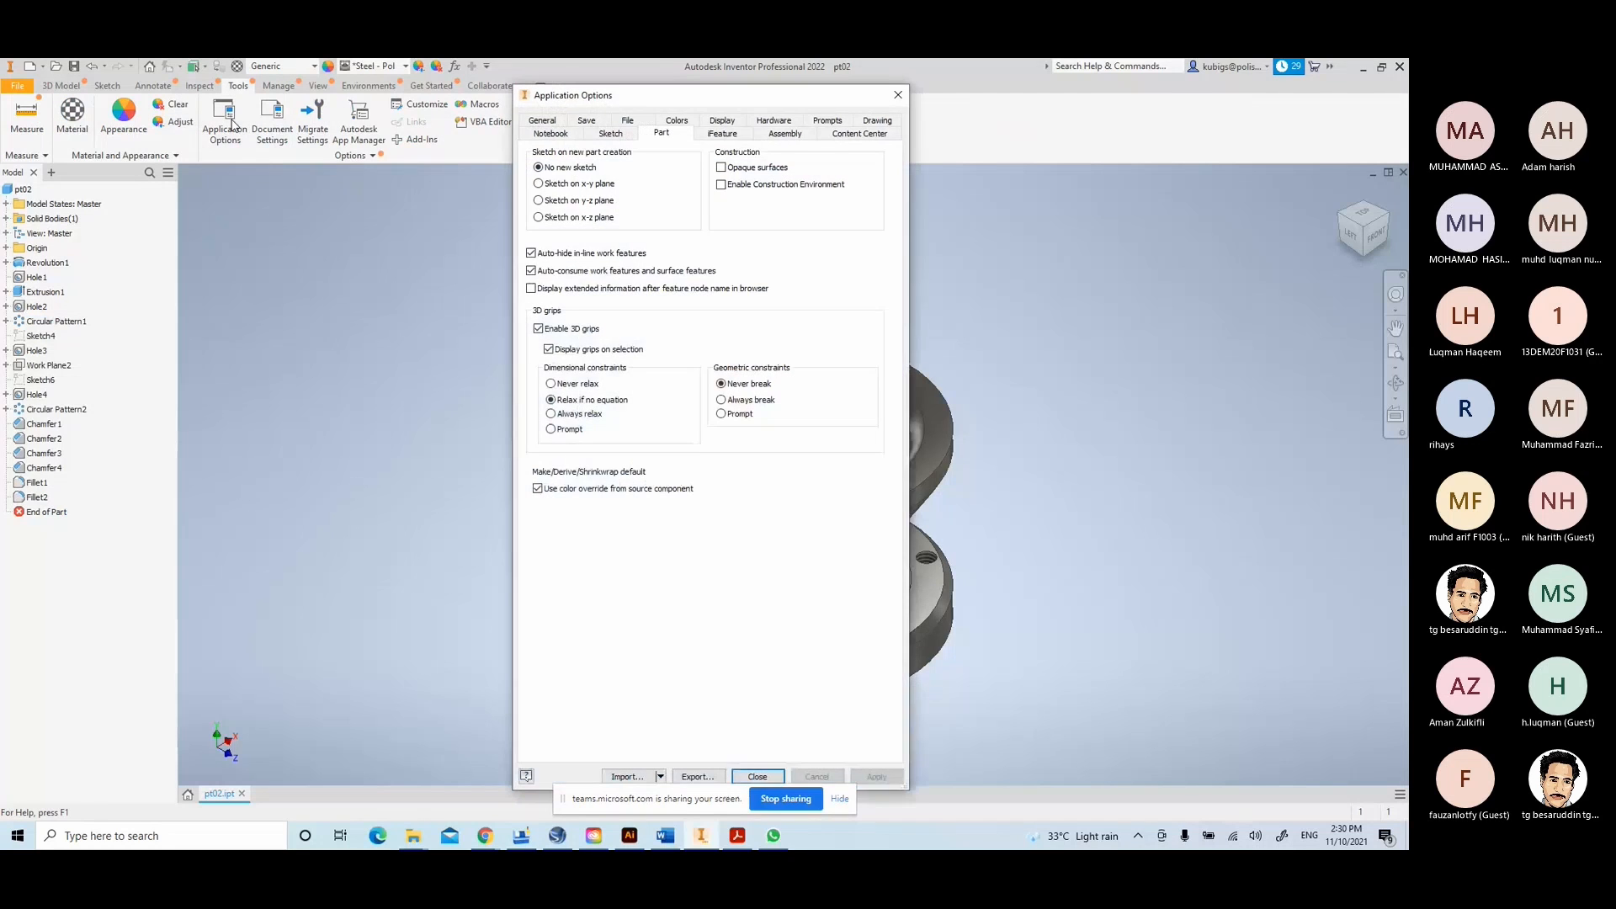
{"action": "left_click", "coordinate": [531, 289]}
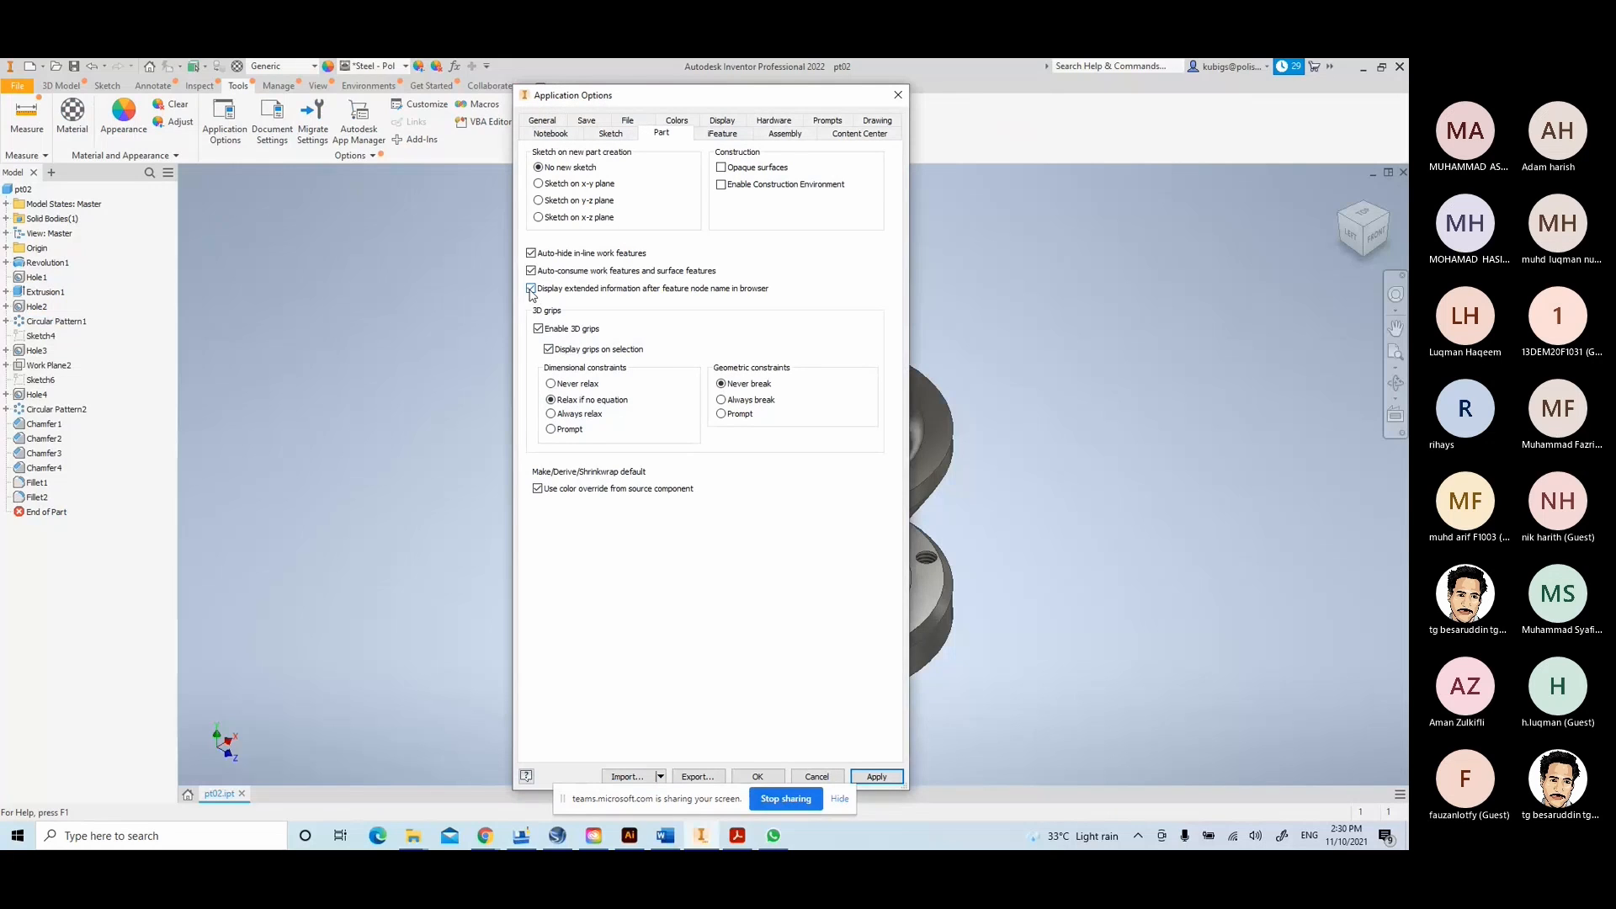
{"action": "left_click", "coordinate": [880, 776]}
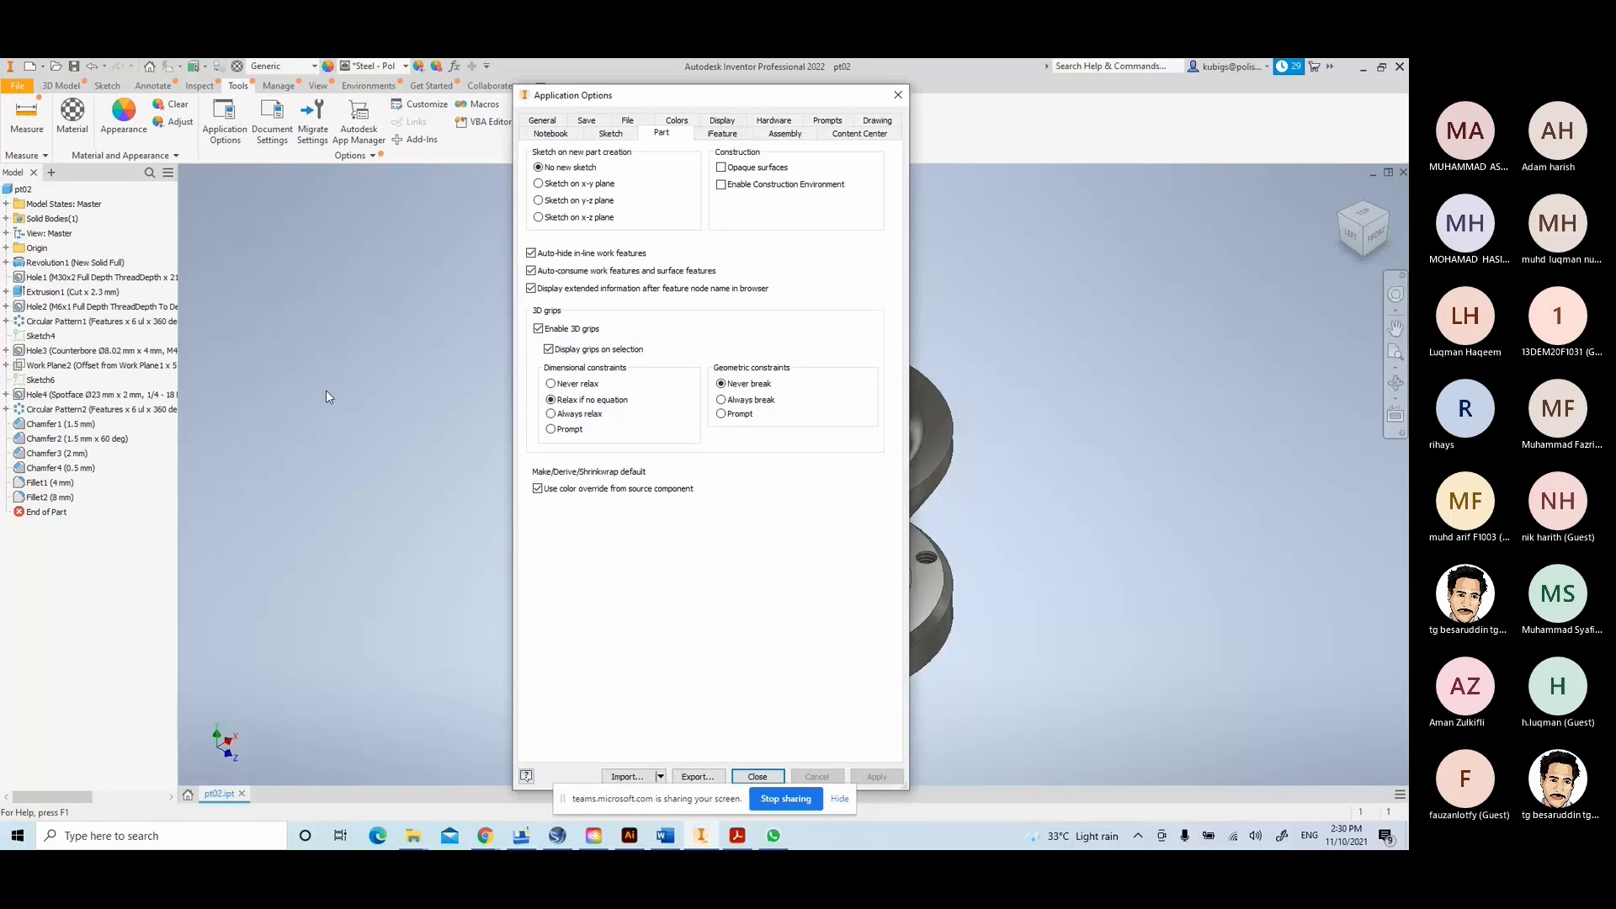
{"action": "left_click", "coordinate": [757, 776]}
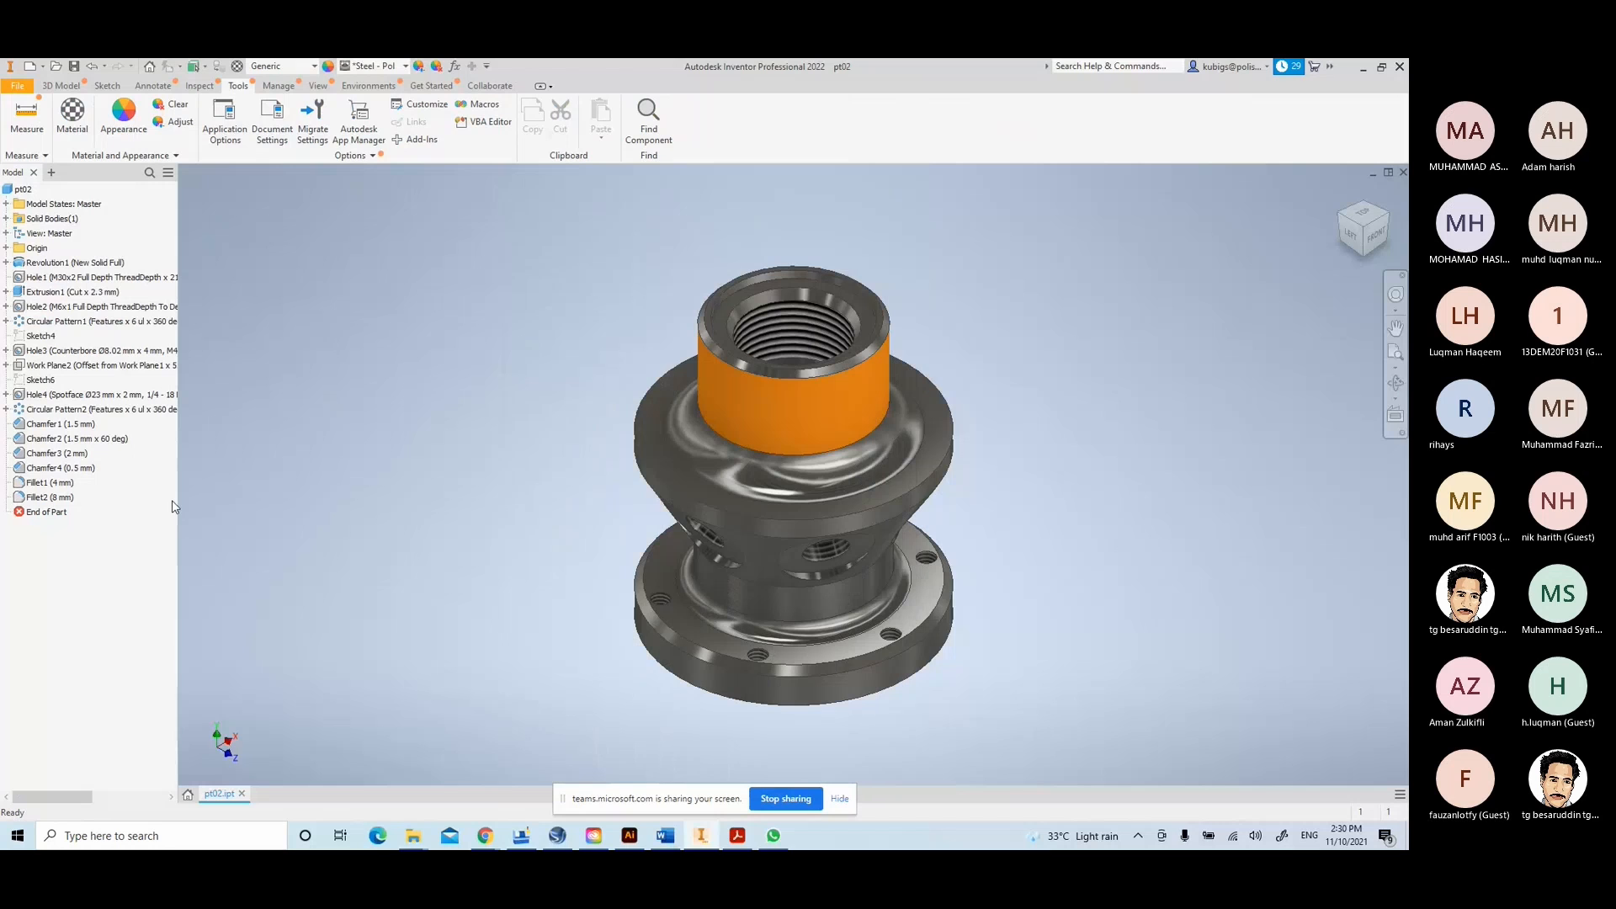
{"action": "left_click_drag", "start_coordinate": [178, 505], "coordinate": [387, 527]}
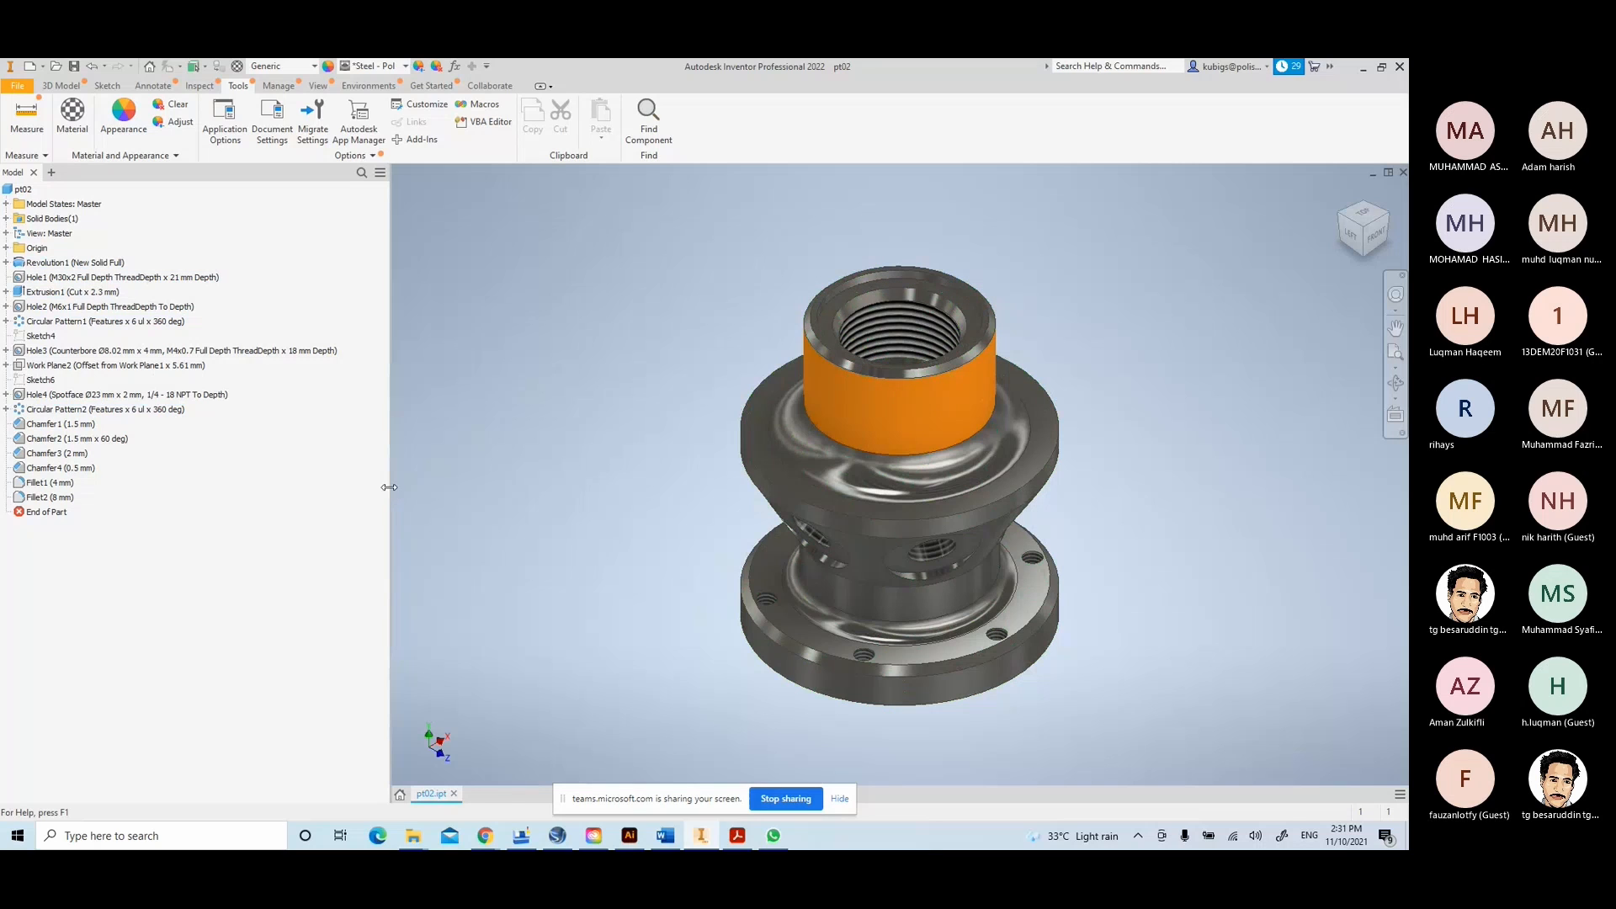
{"action": "left_click_drag", "start_coordinate": [389, 487], "coordinate": [221, 483]}
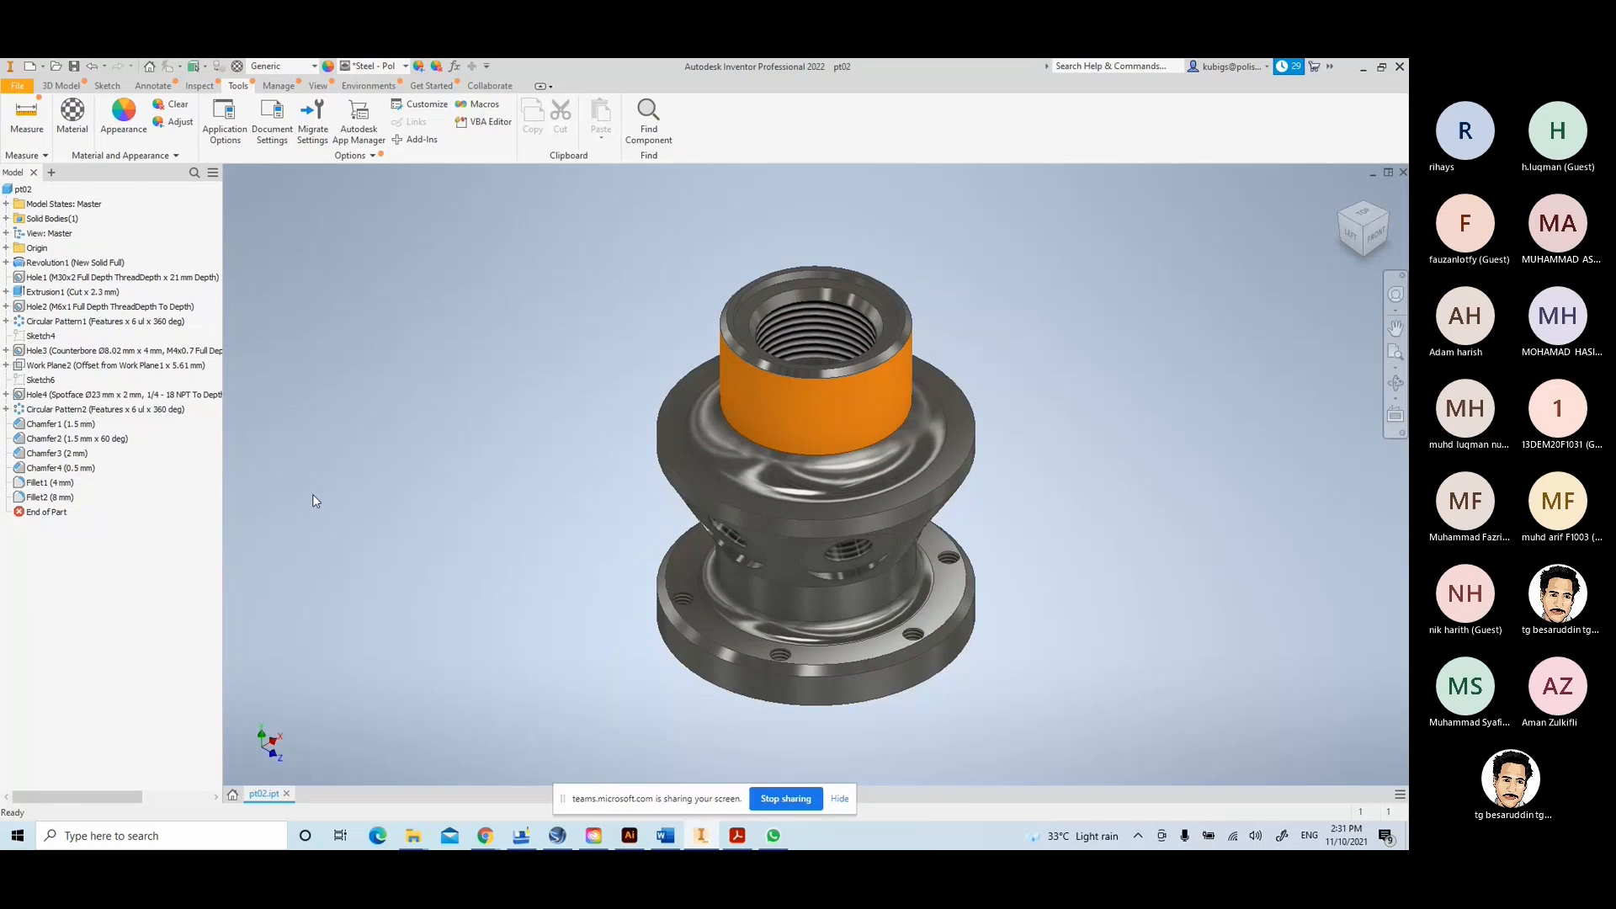
- Review the General, Sketch and Part application options, and close pt02 without saving changes
{"action": "left_click", "coordinate": [226, 115]}
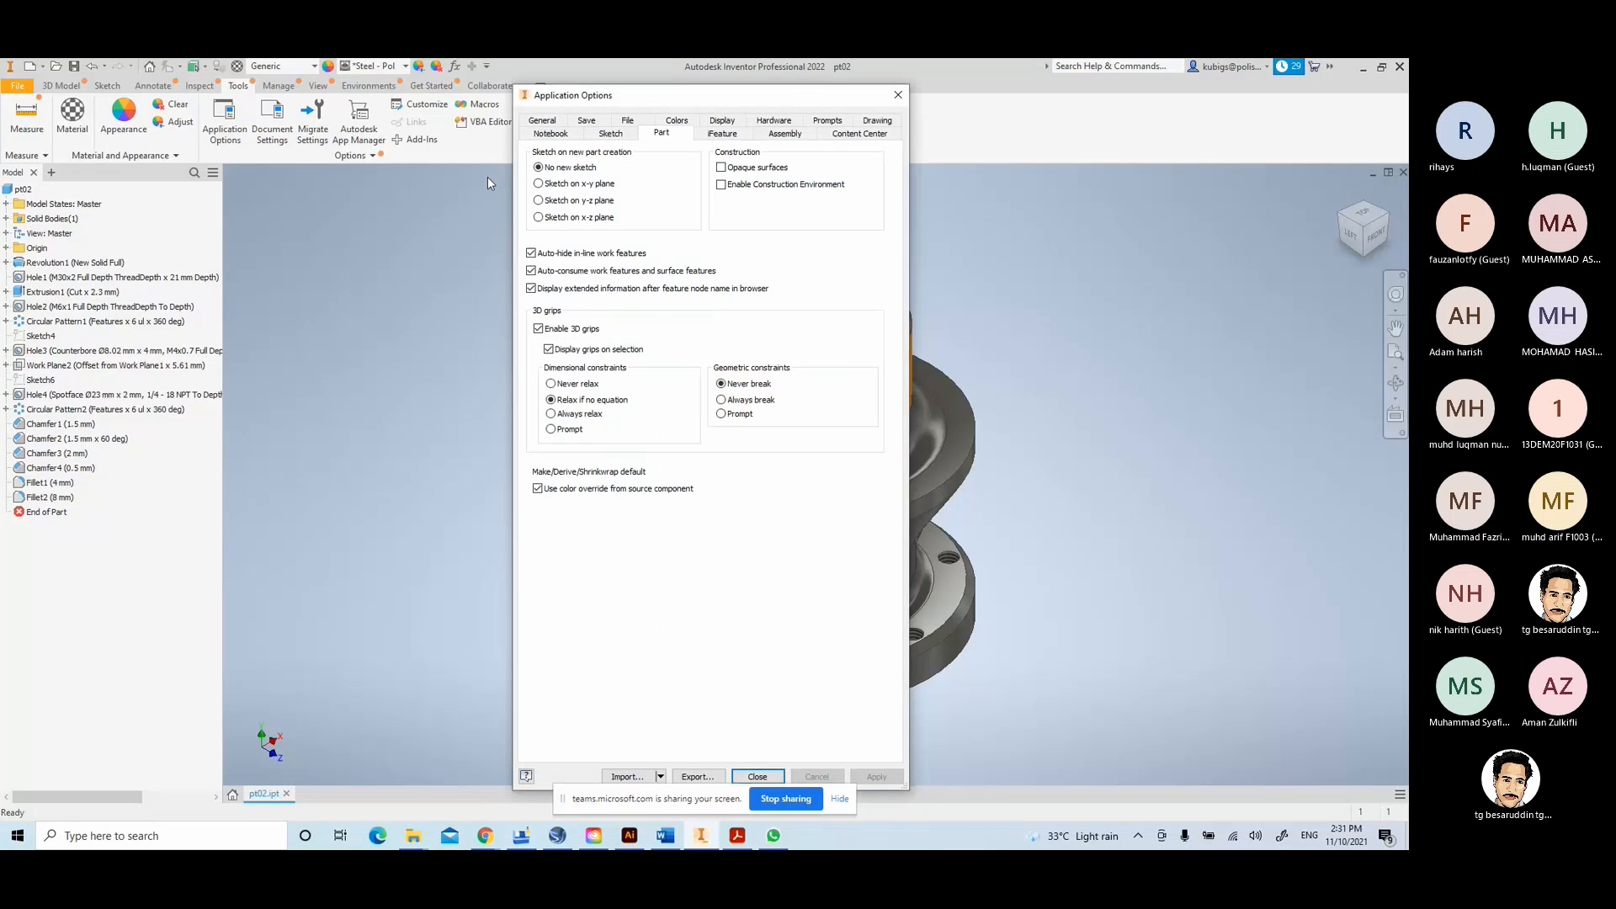
{"action": "left_click", "coordinate": [549, 121]}
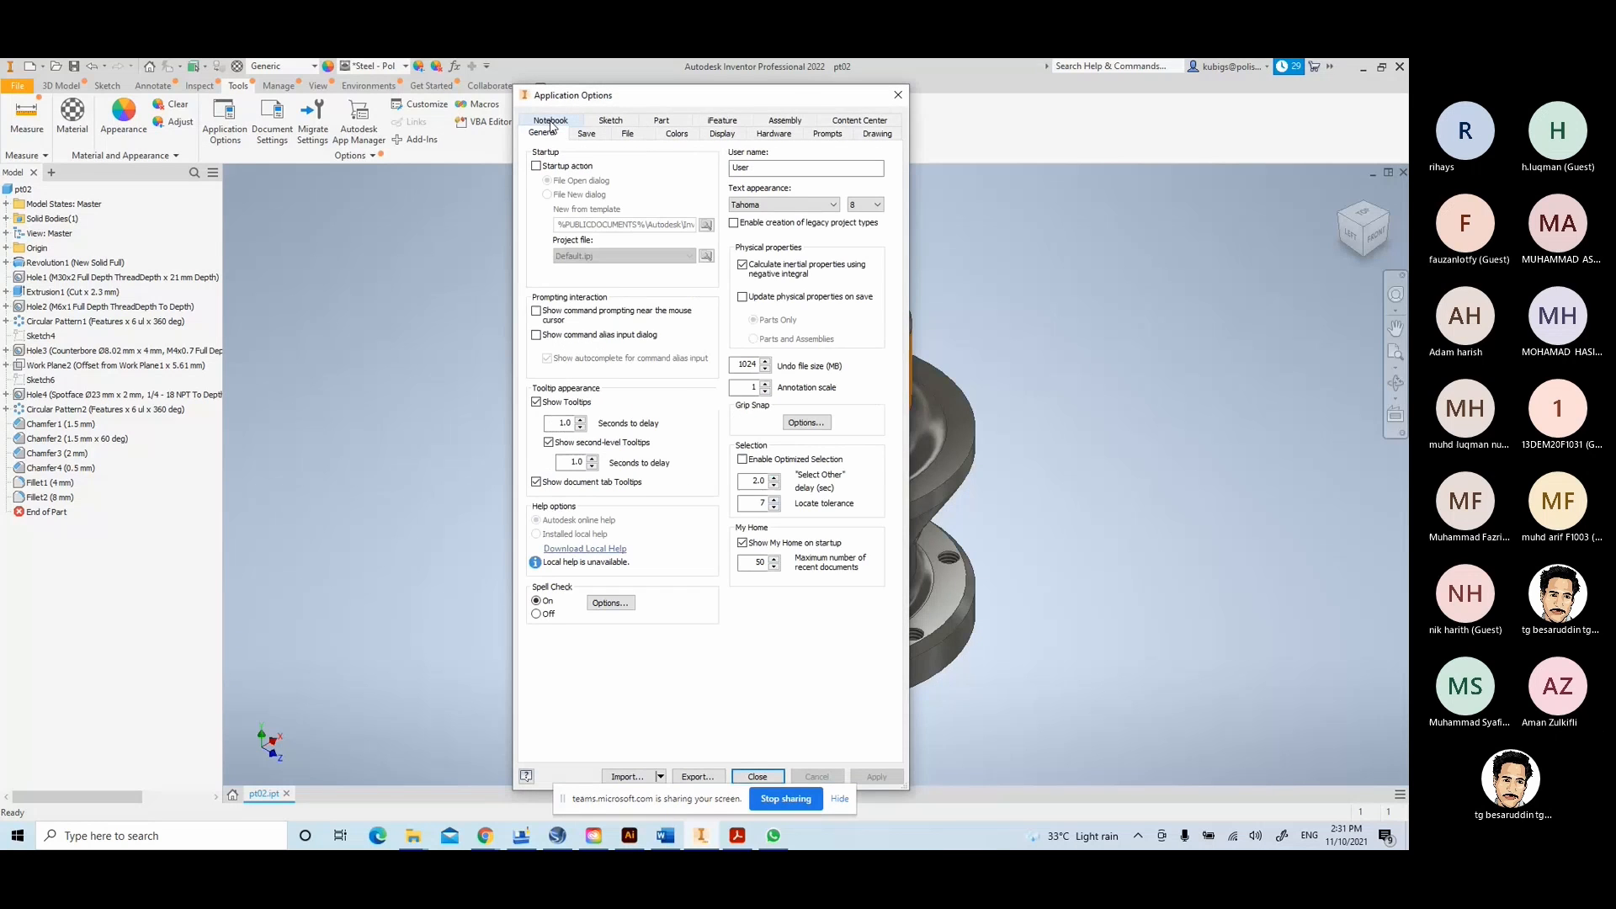
{"action": "left_click", "coordinate": [613, 120]}
{"action": "left_click", "coordinate": [660, 135]}
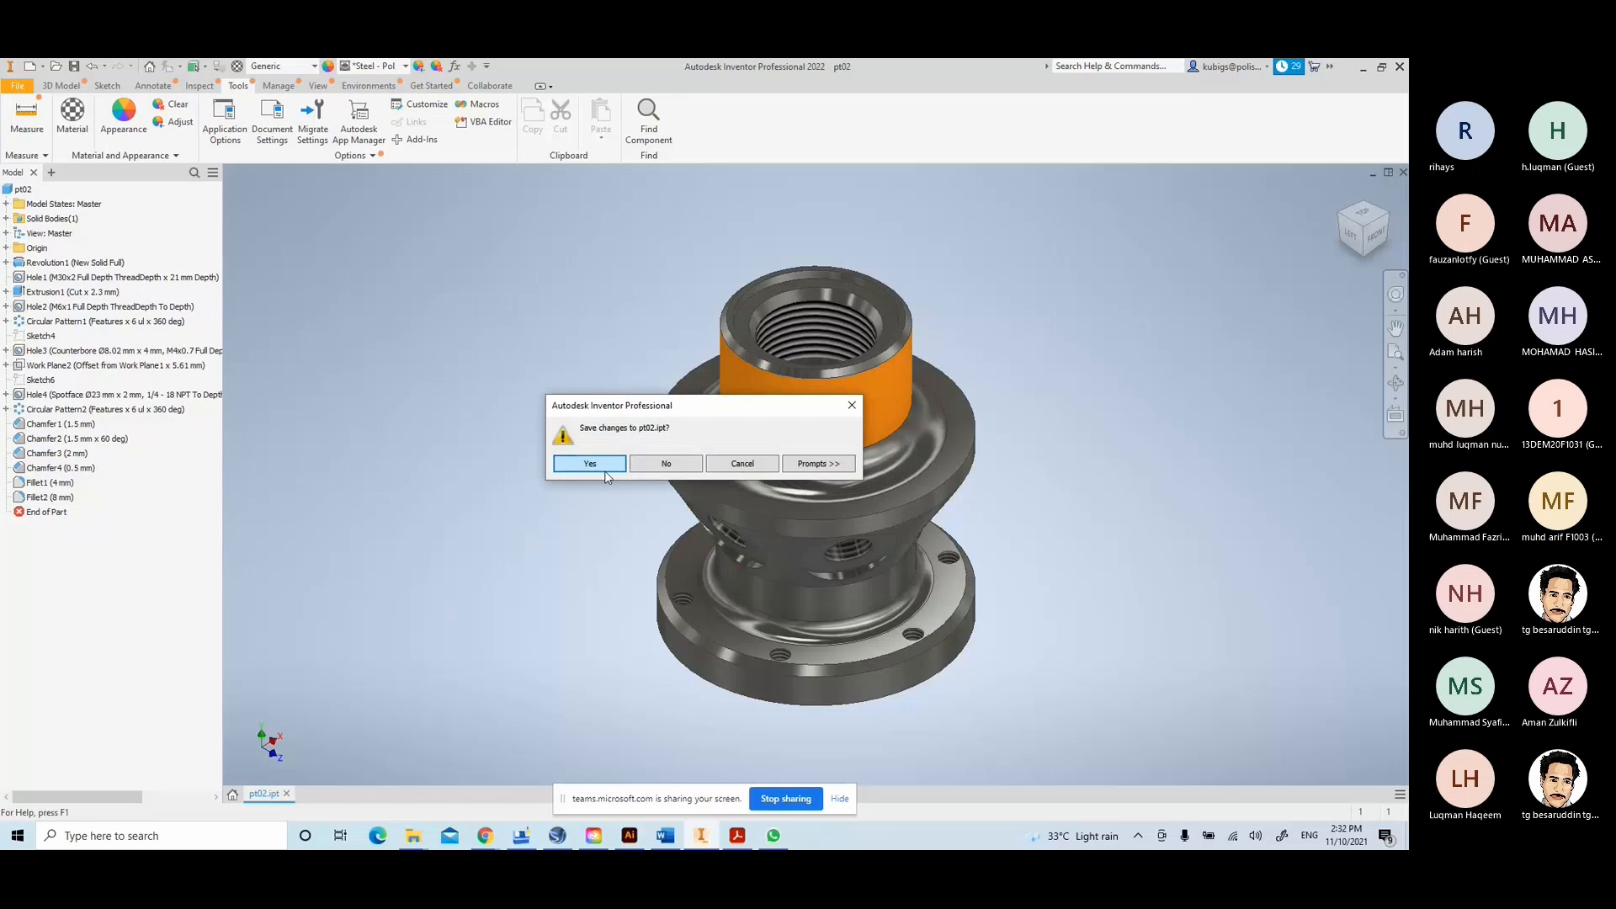
{"action": "left_click", "coordinate": [667, 463]}
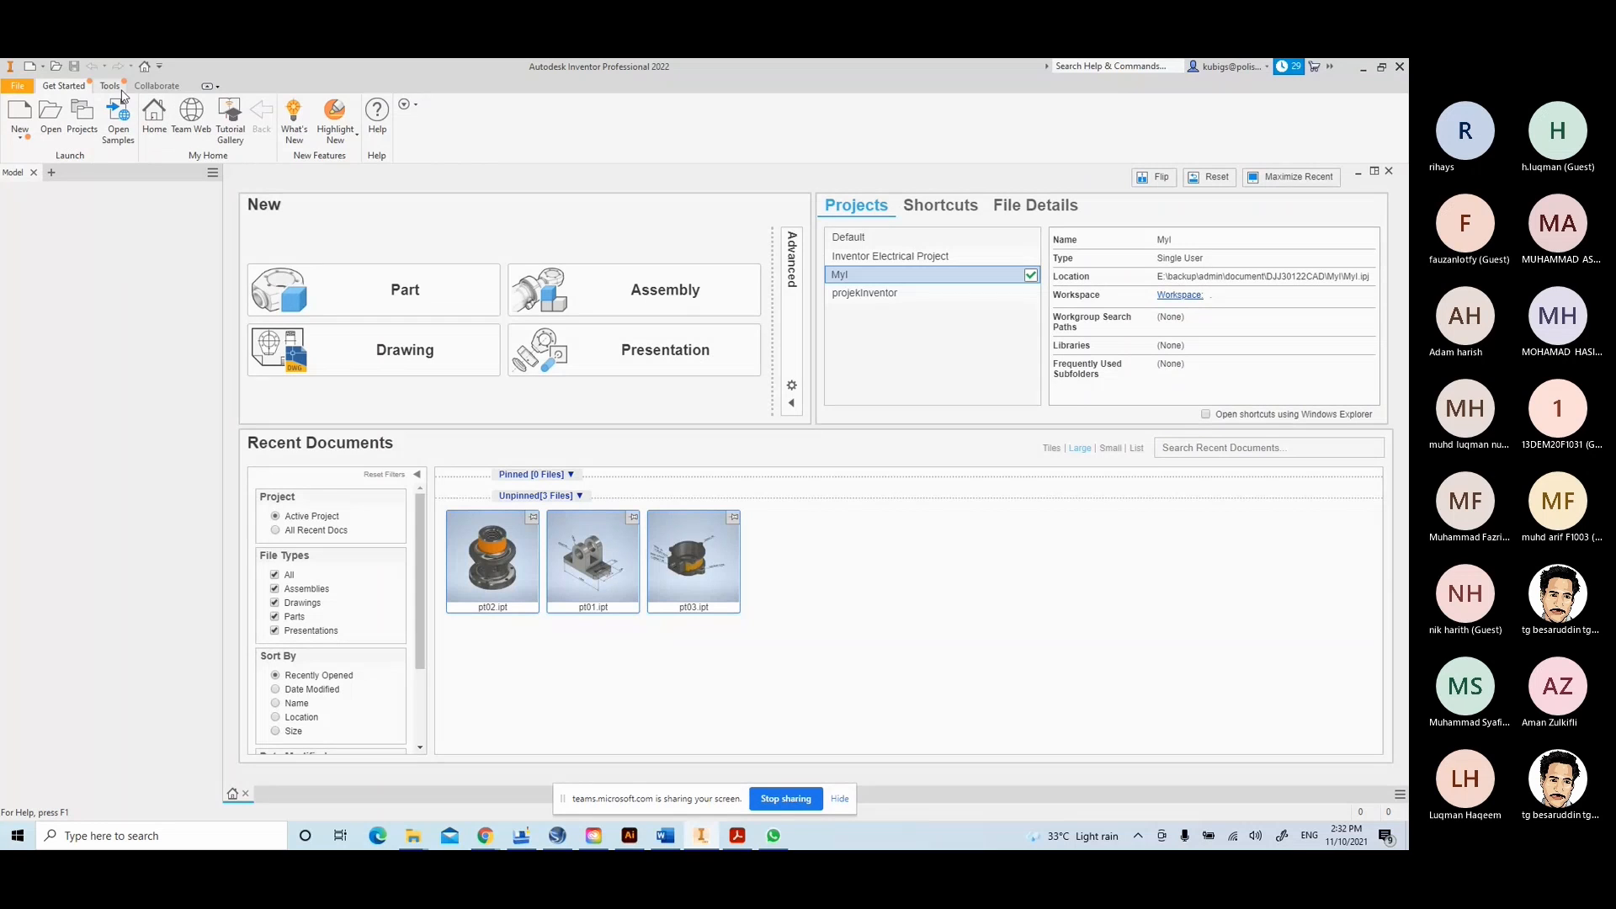
- Examine the marking menu customization settings for the 2D Sketch environment
{"action": "left_click", "coordinate": [114, 89]}
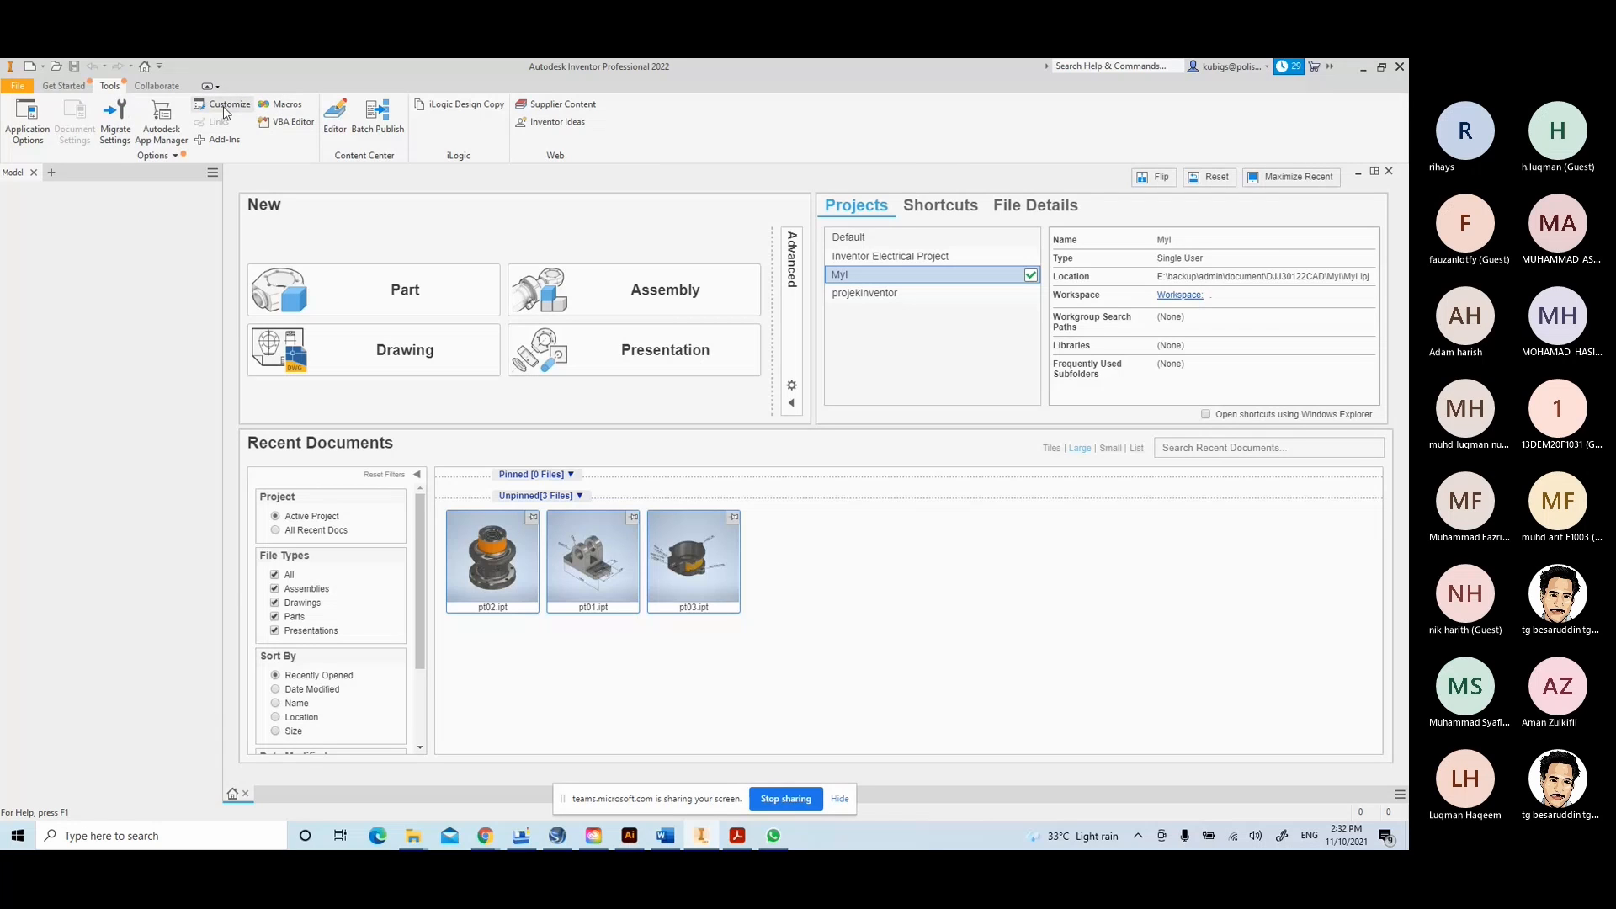
{"action": "left_click", "coordinate": [225, 107]}
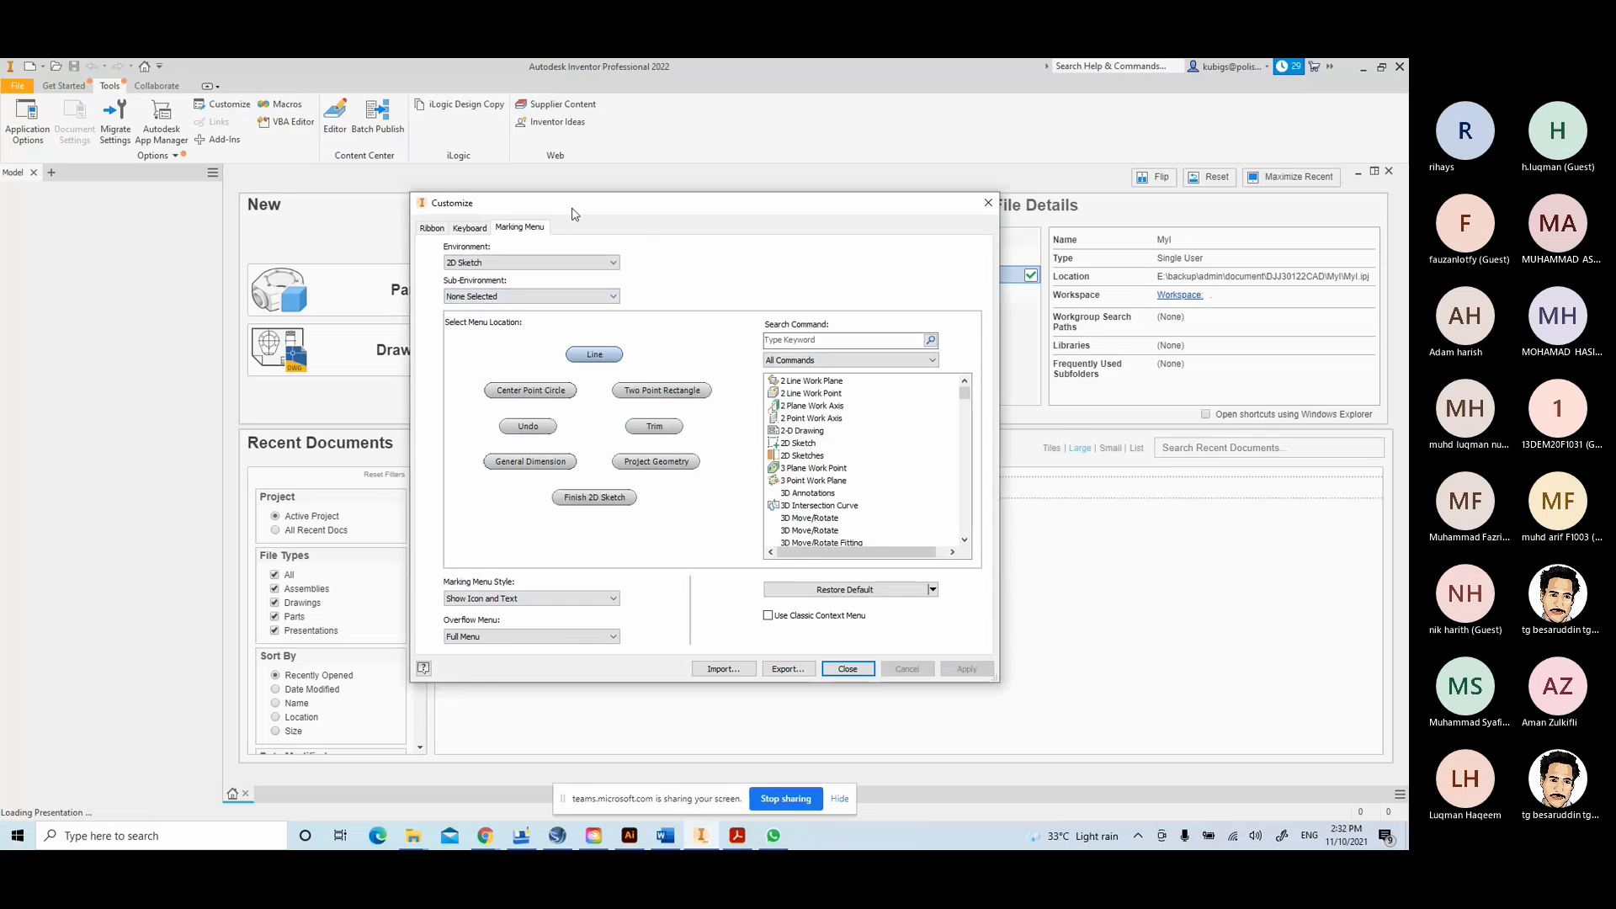
{"action": "left_click_drag", "start_coordinate": [572, 214], "coordinate": [629, 232]}
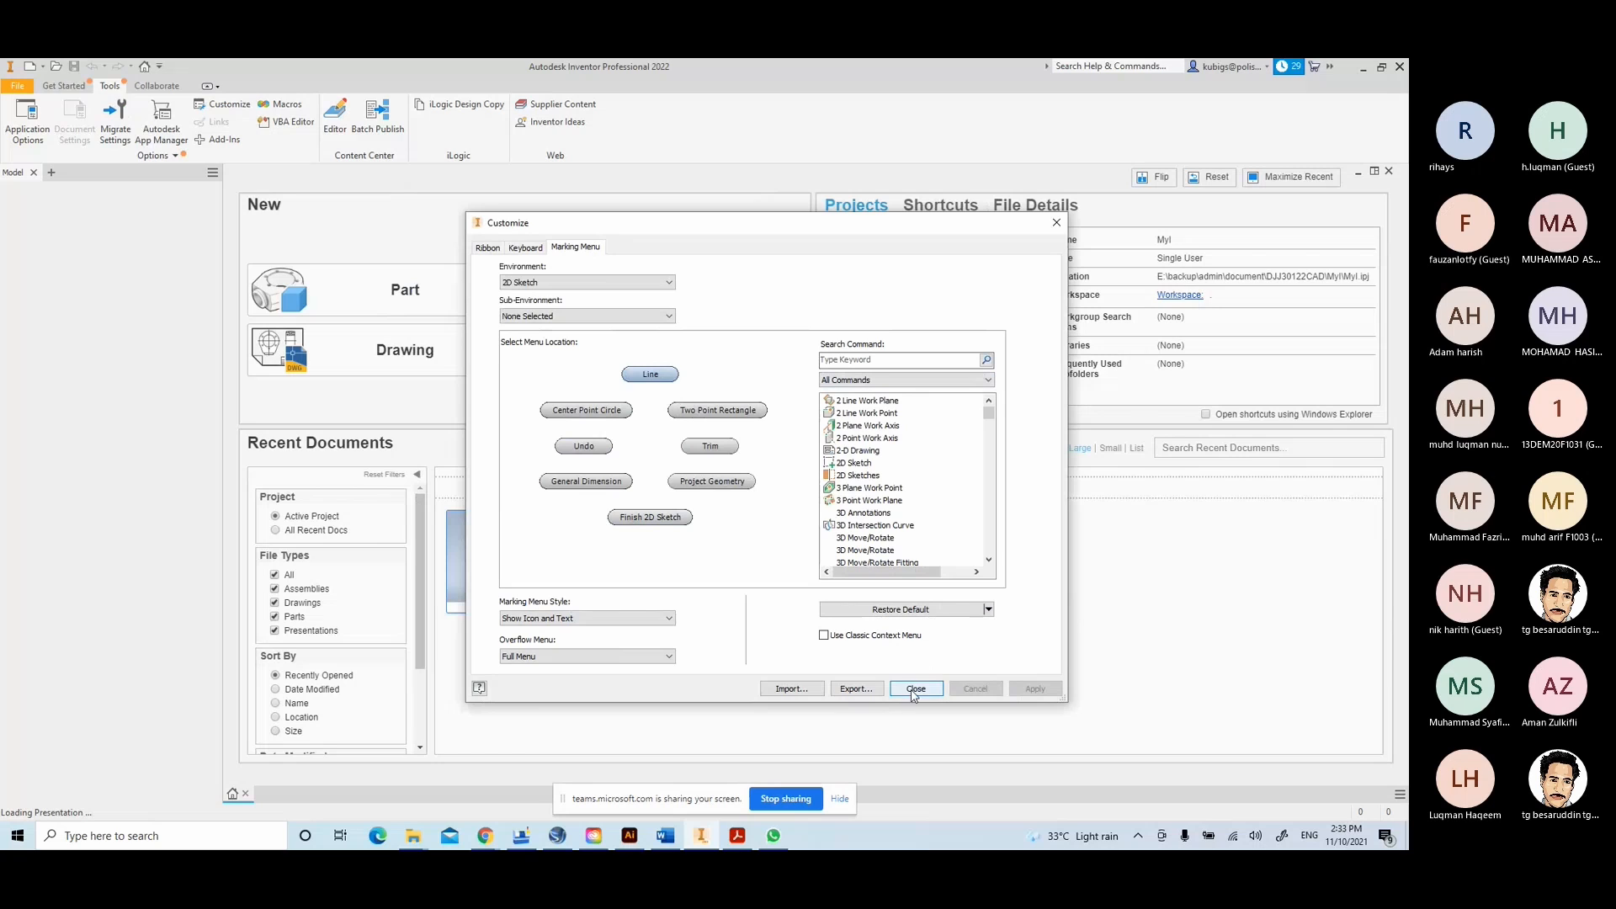
{"action": "left_click", "coordinate": [916, 688]}
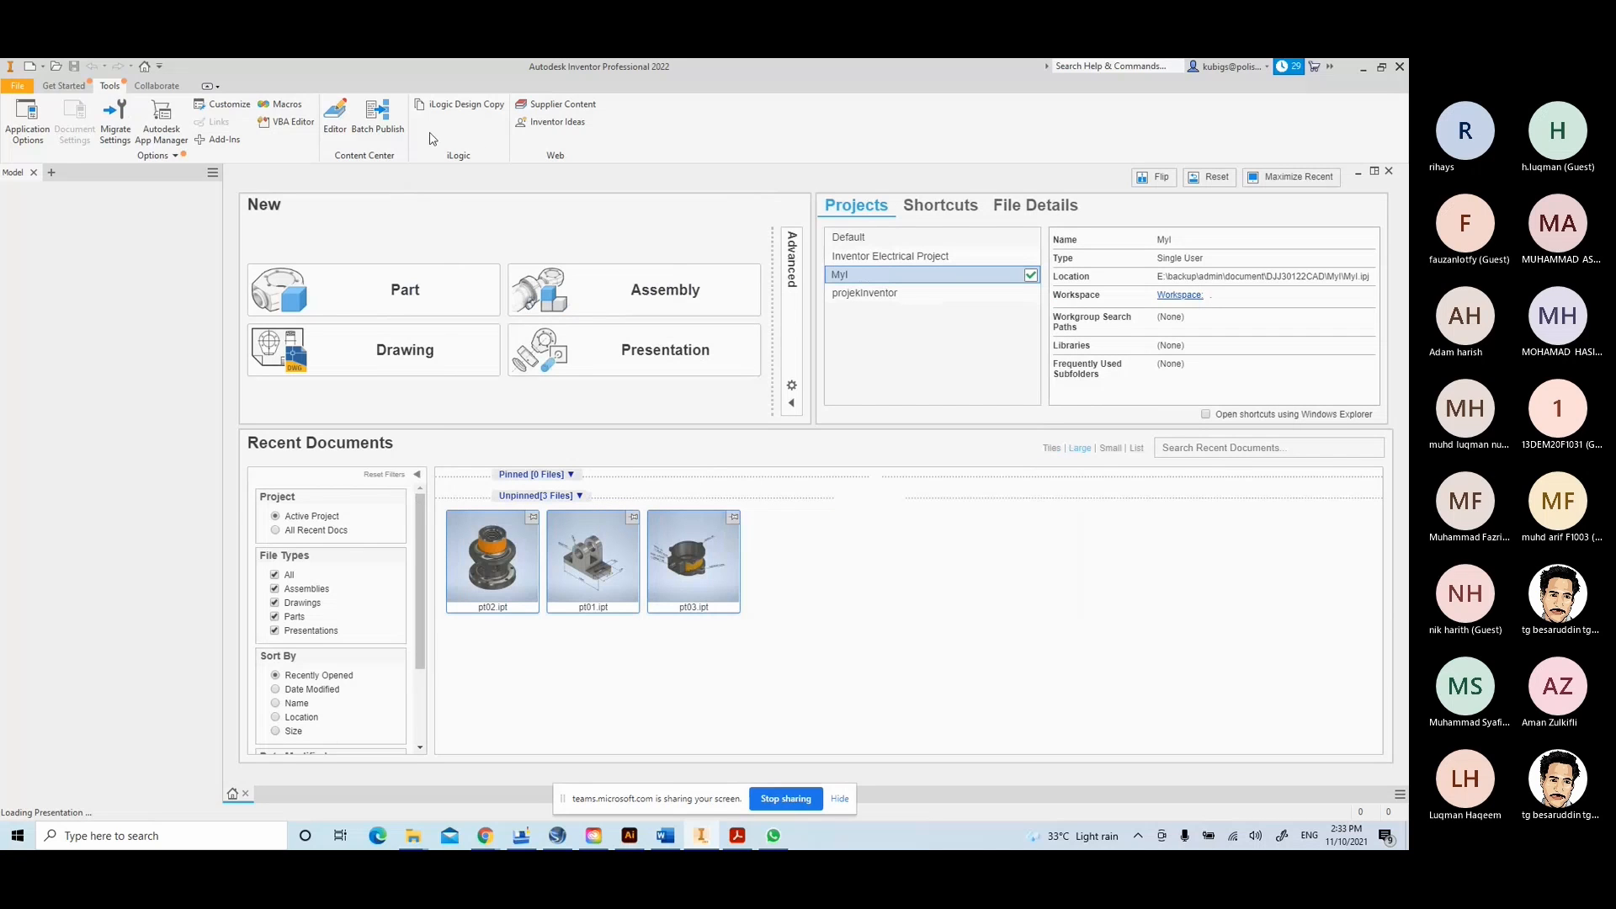
{"action": "left_click", "coordinate": [158, 87]}
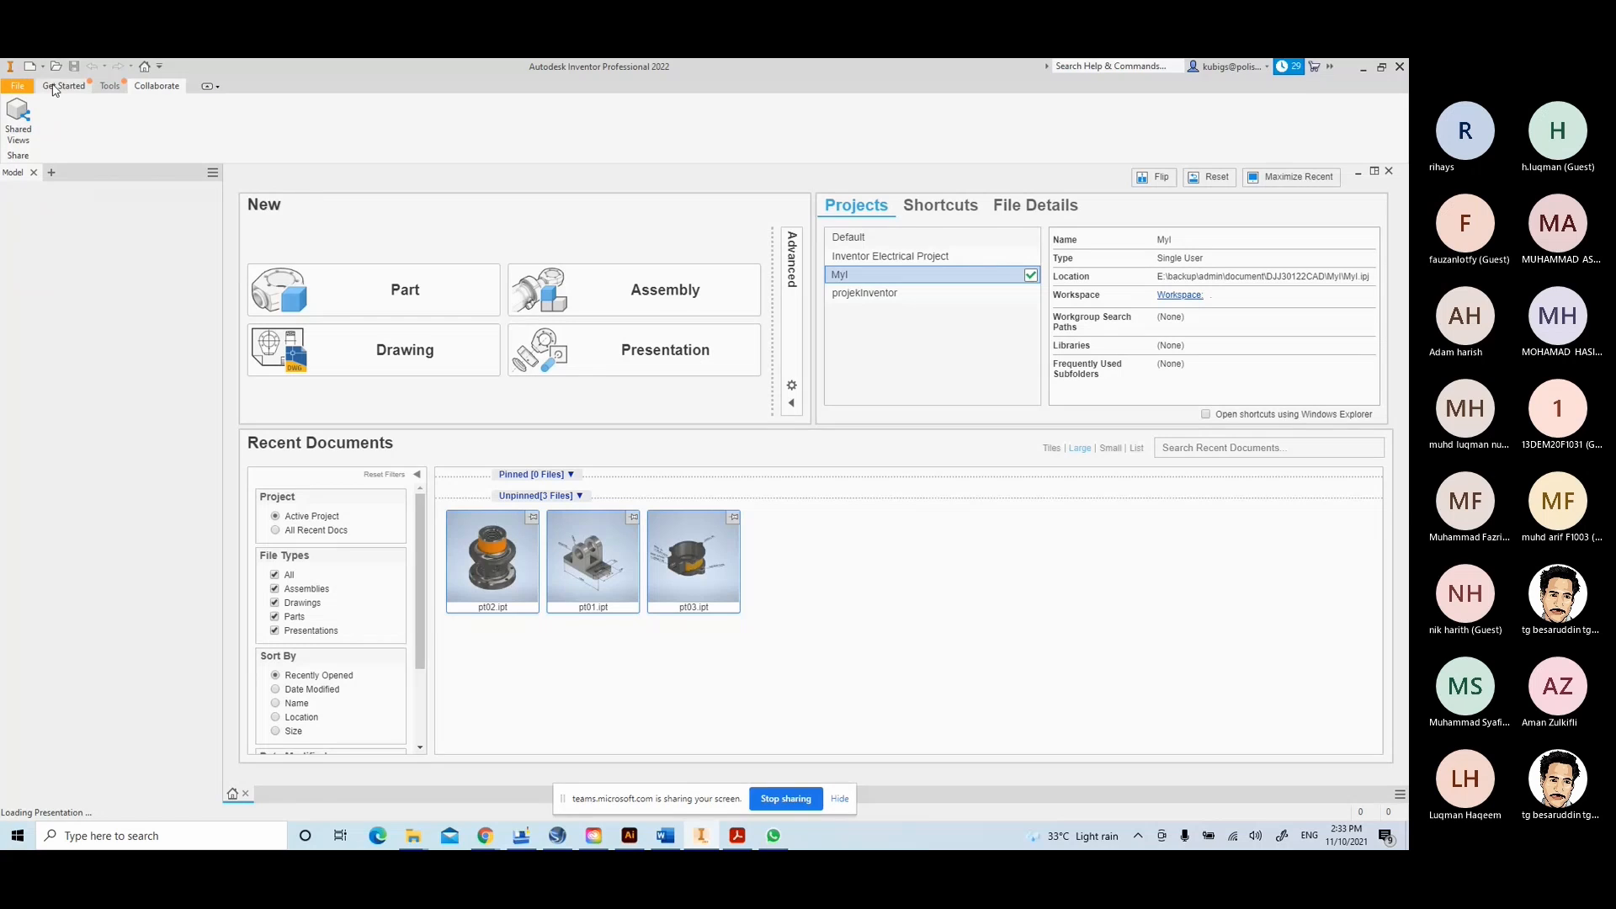
{"action": "left_click", "coordinate": [14, 88]}
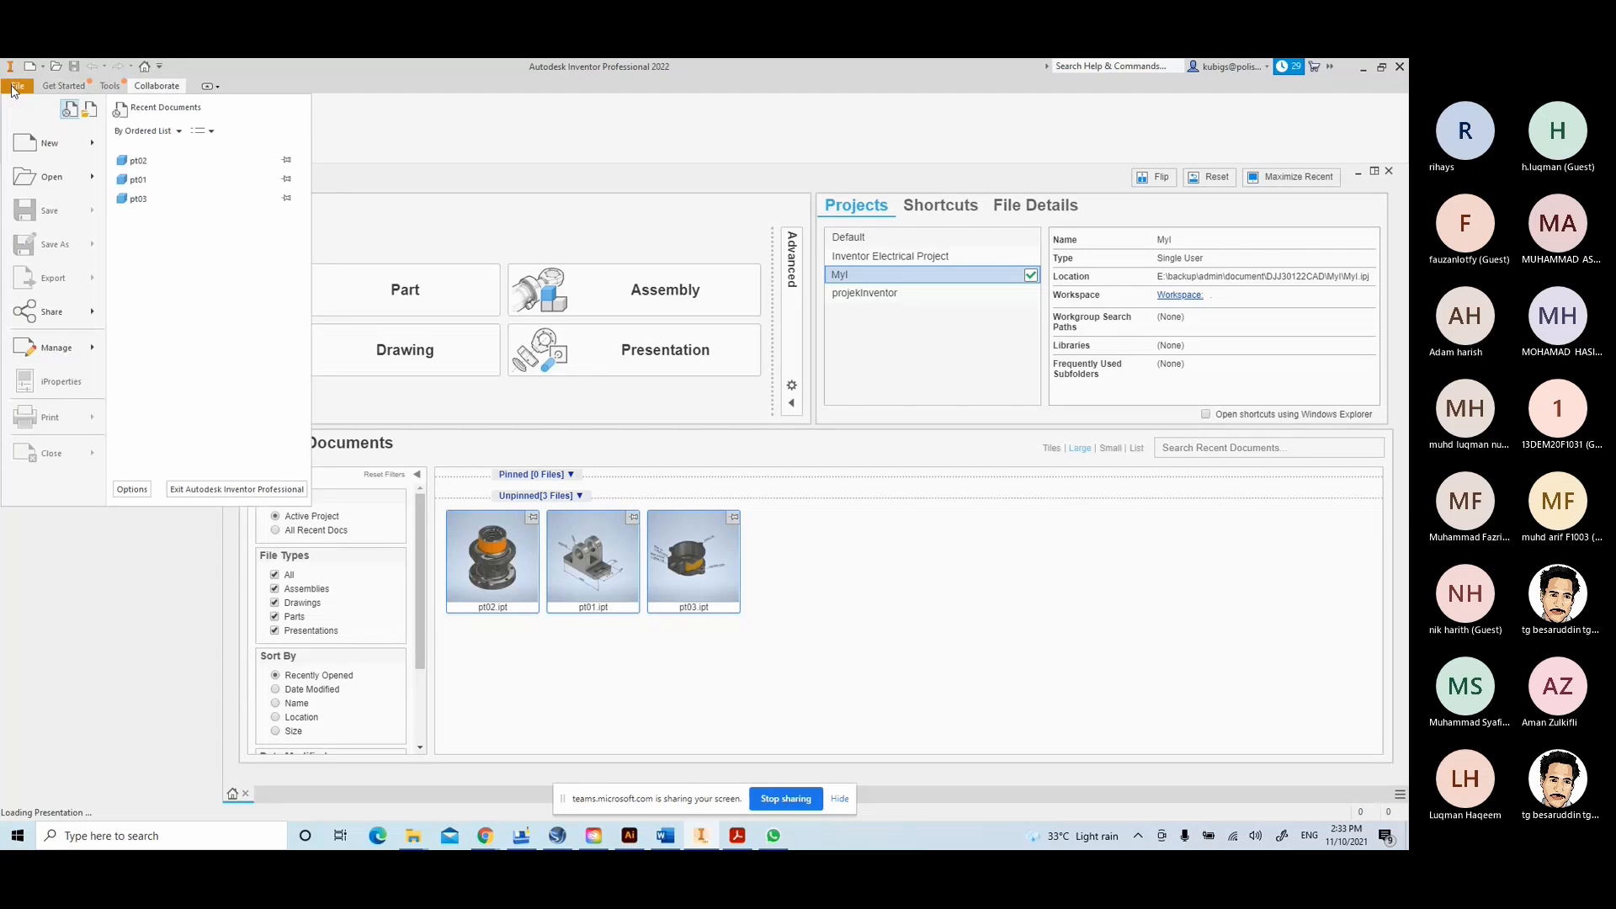
{"action": "left_click", "coordinate": [397, 132]}
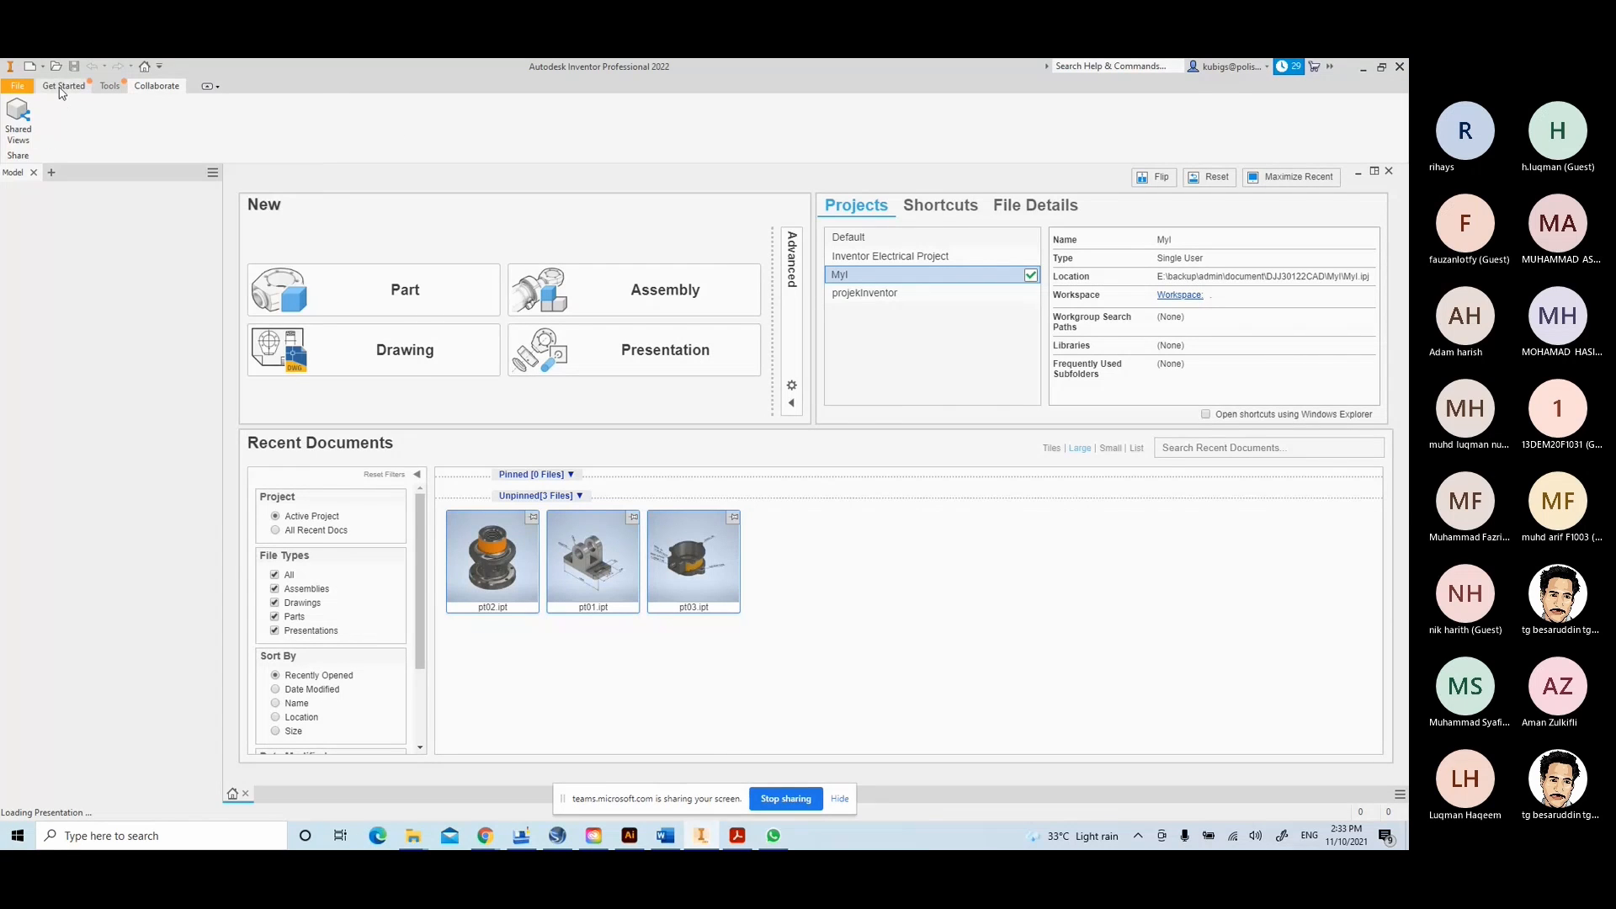
- Examine the en-US and Metric template sets for new files, including Standard (mm).ipt, and cancel without creating a file
{"action": "left_click", "coordinate": [61, 87]}
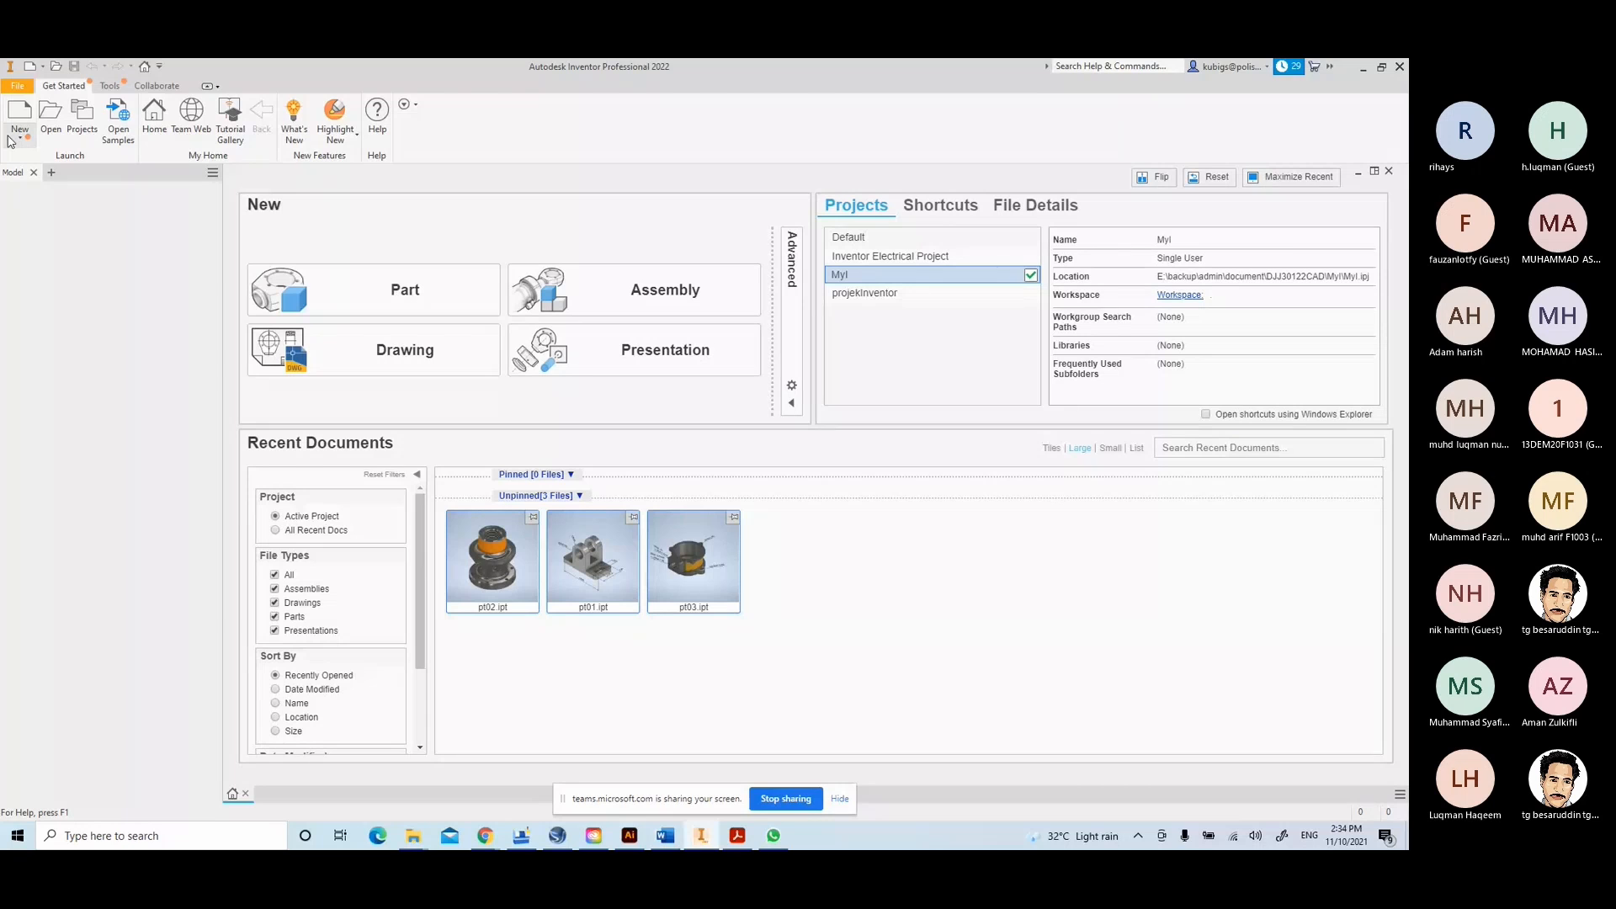
{"action": "left_click", "coordinate": [20, 137]}
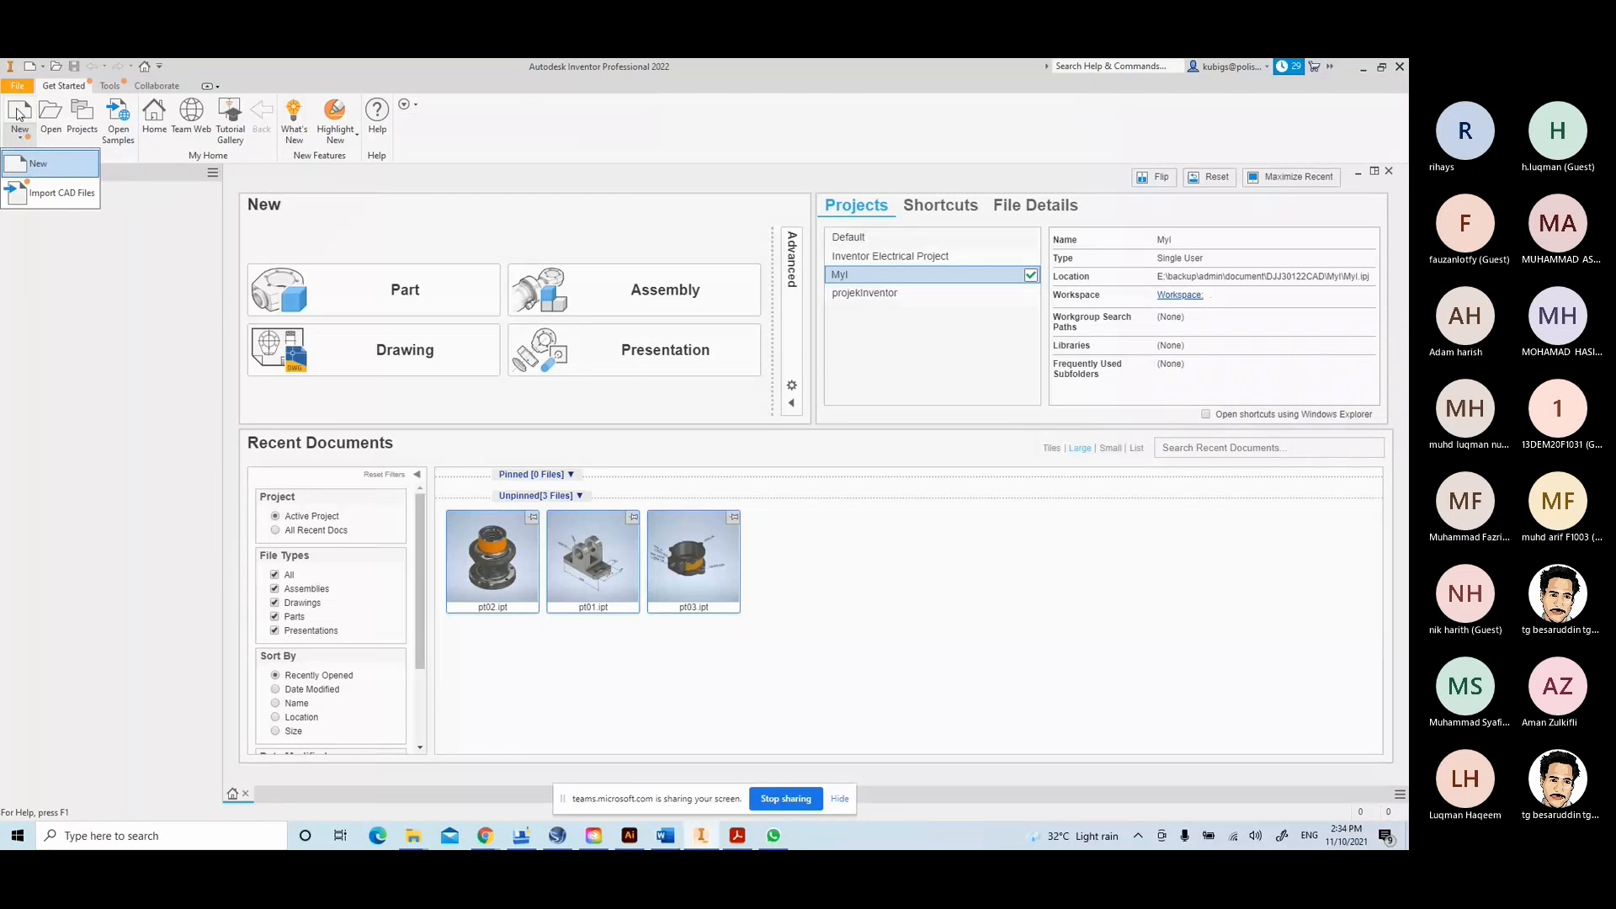
{"action": "left_click", "coordinate": [34, 163]}
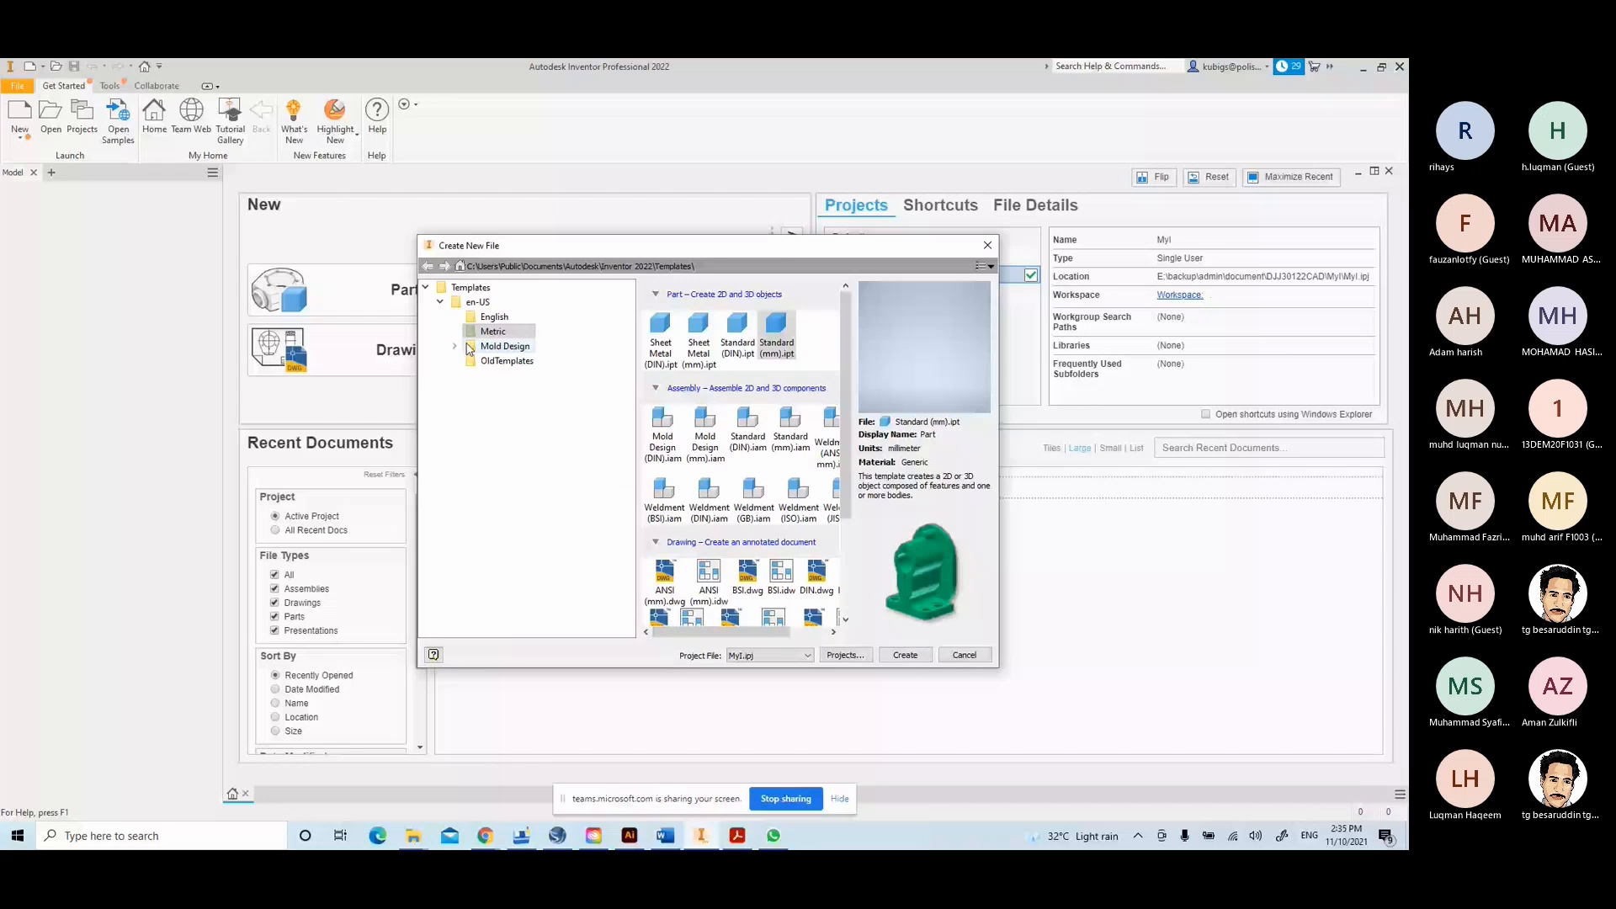
{"action": "left_click", "coordinate": [478, 302]}
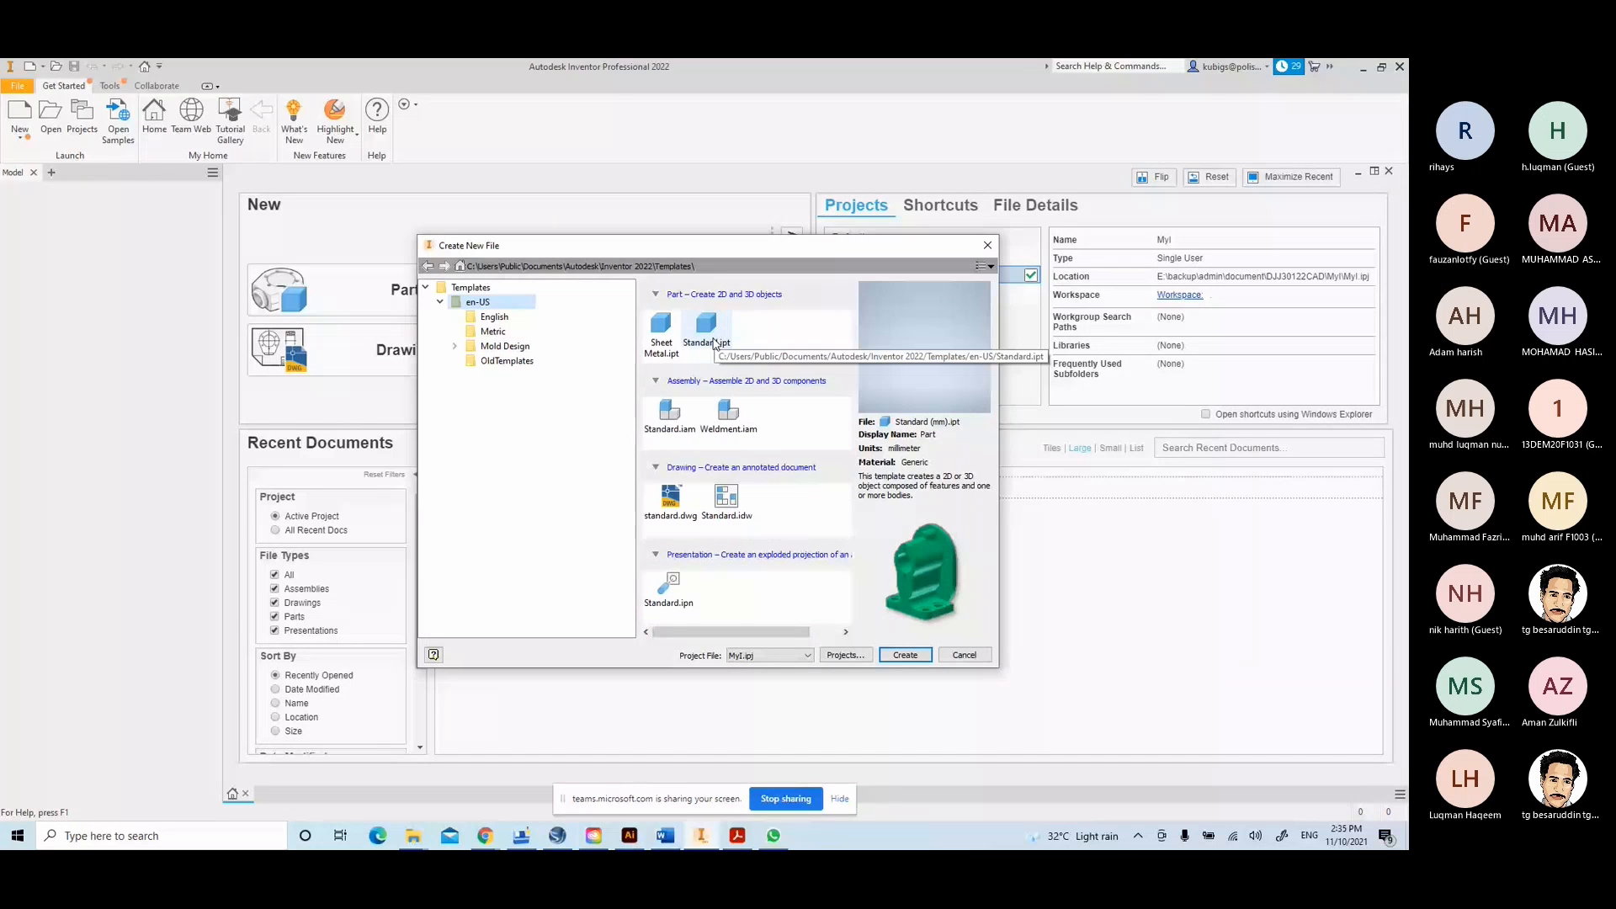
{"action": "left_click", "coordinate": [473, 333]}
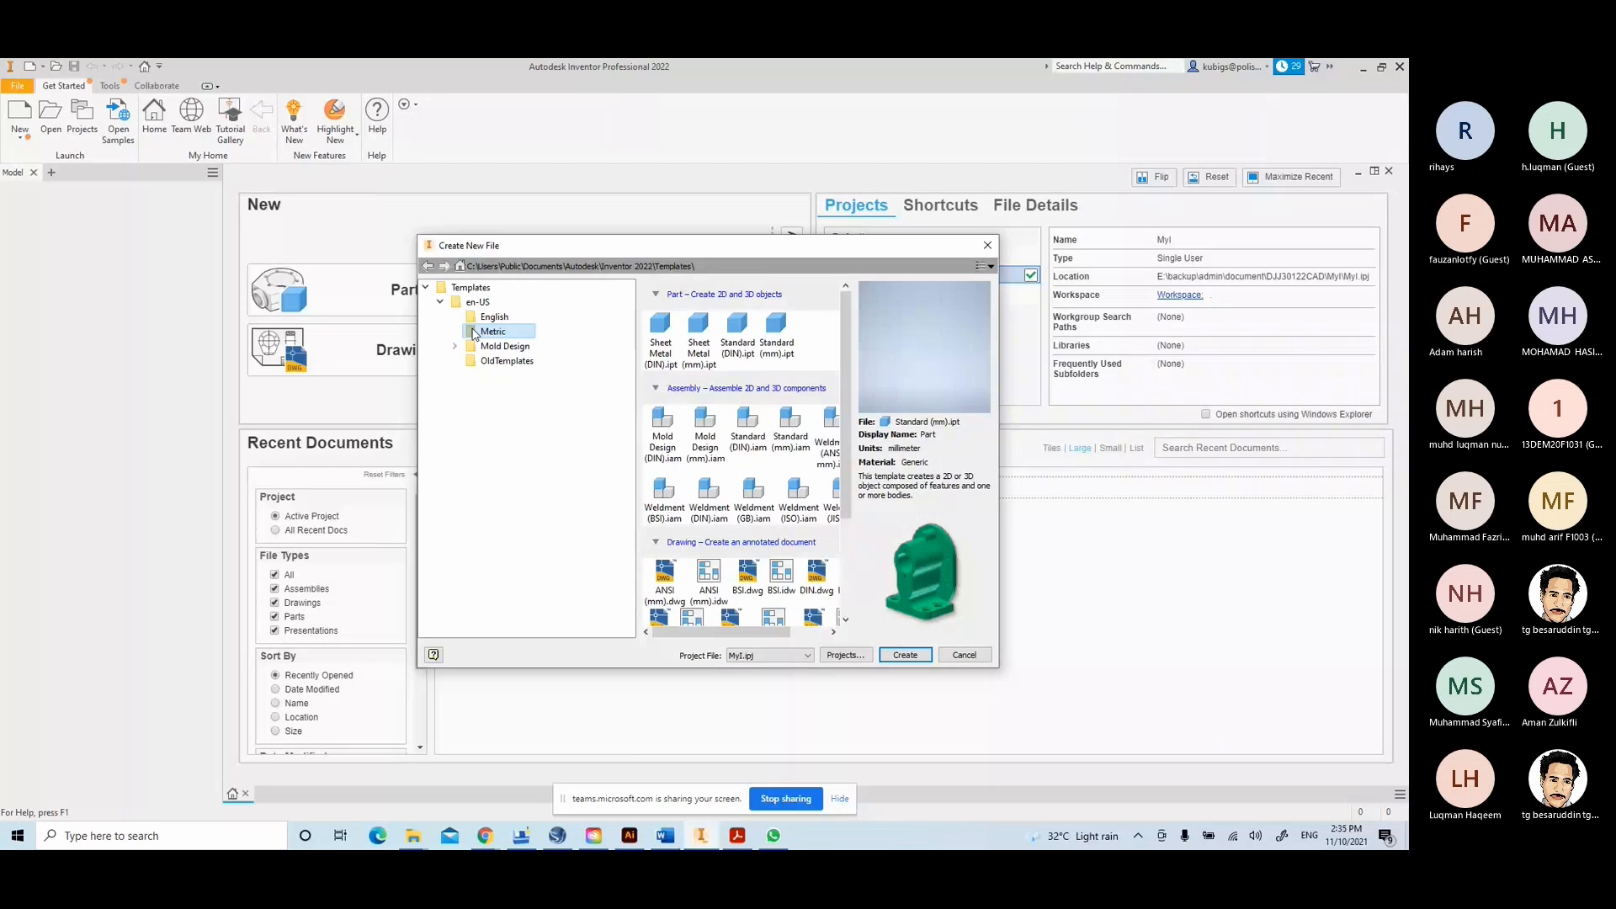
{"action": "left_click", "coordinate": [776, 332]}
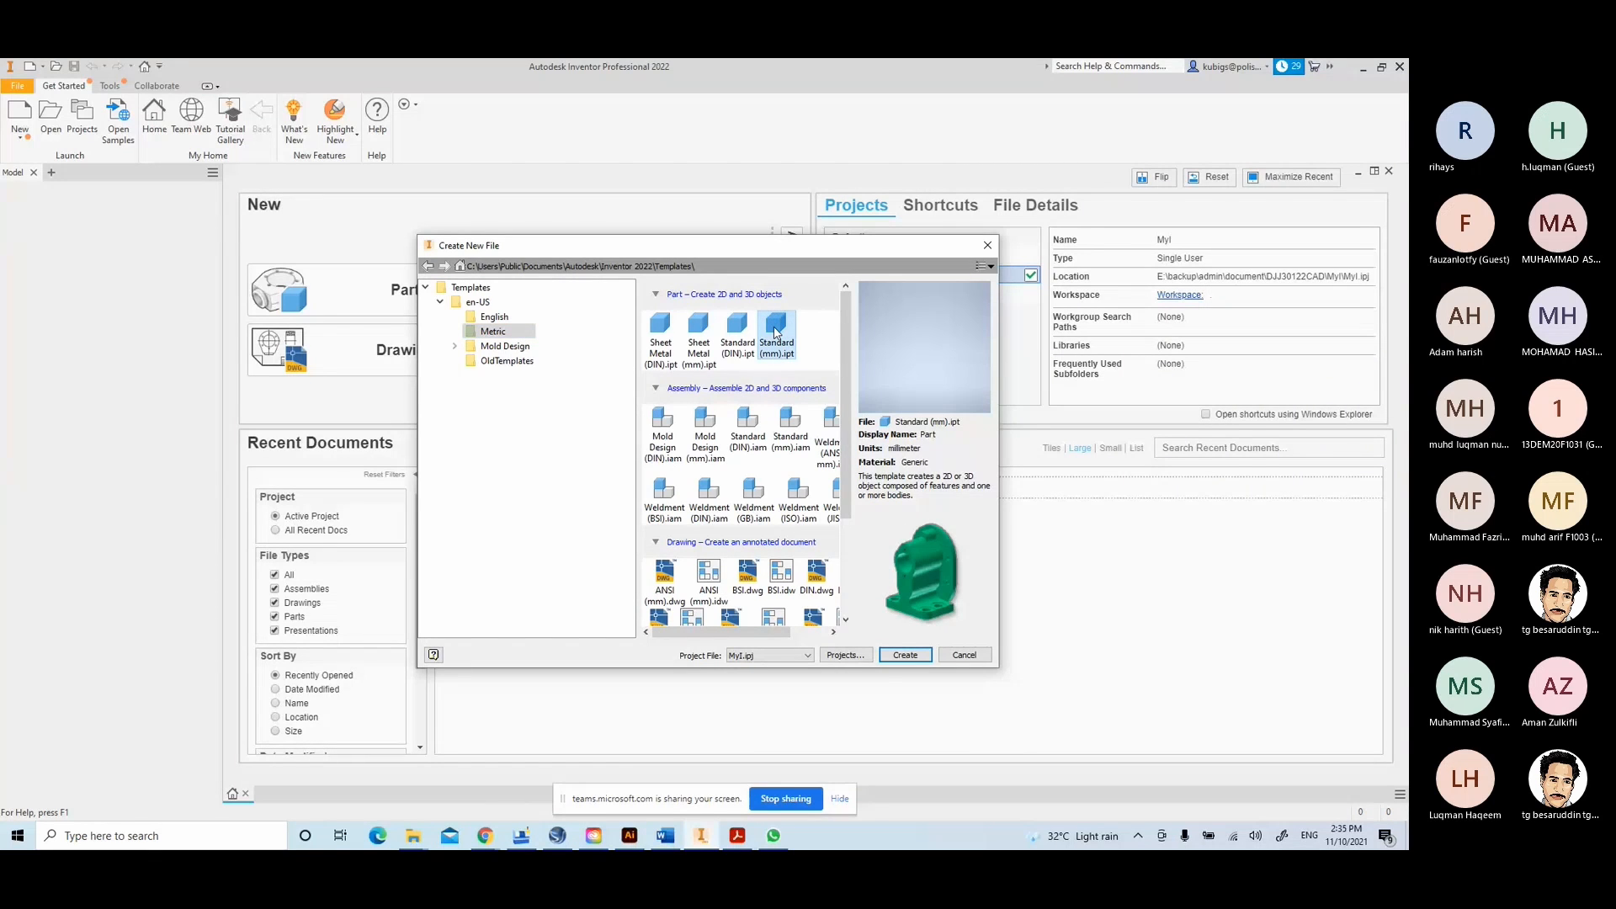
{"action": "left_click", "coordinate": [966, 659]}
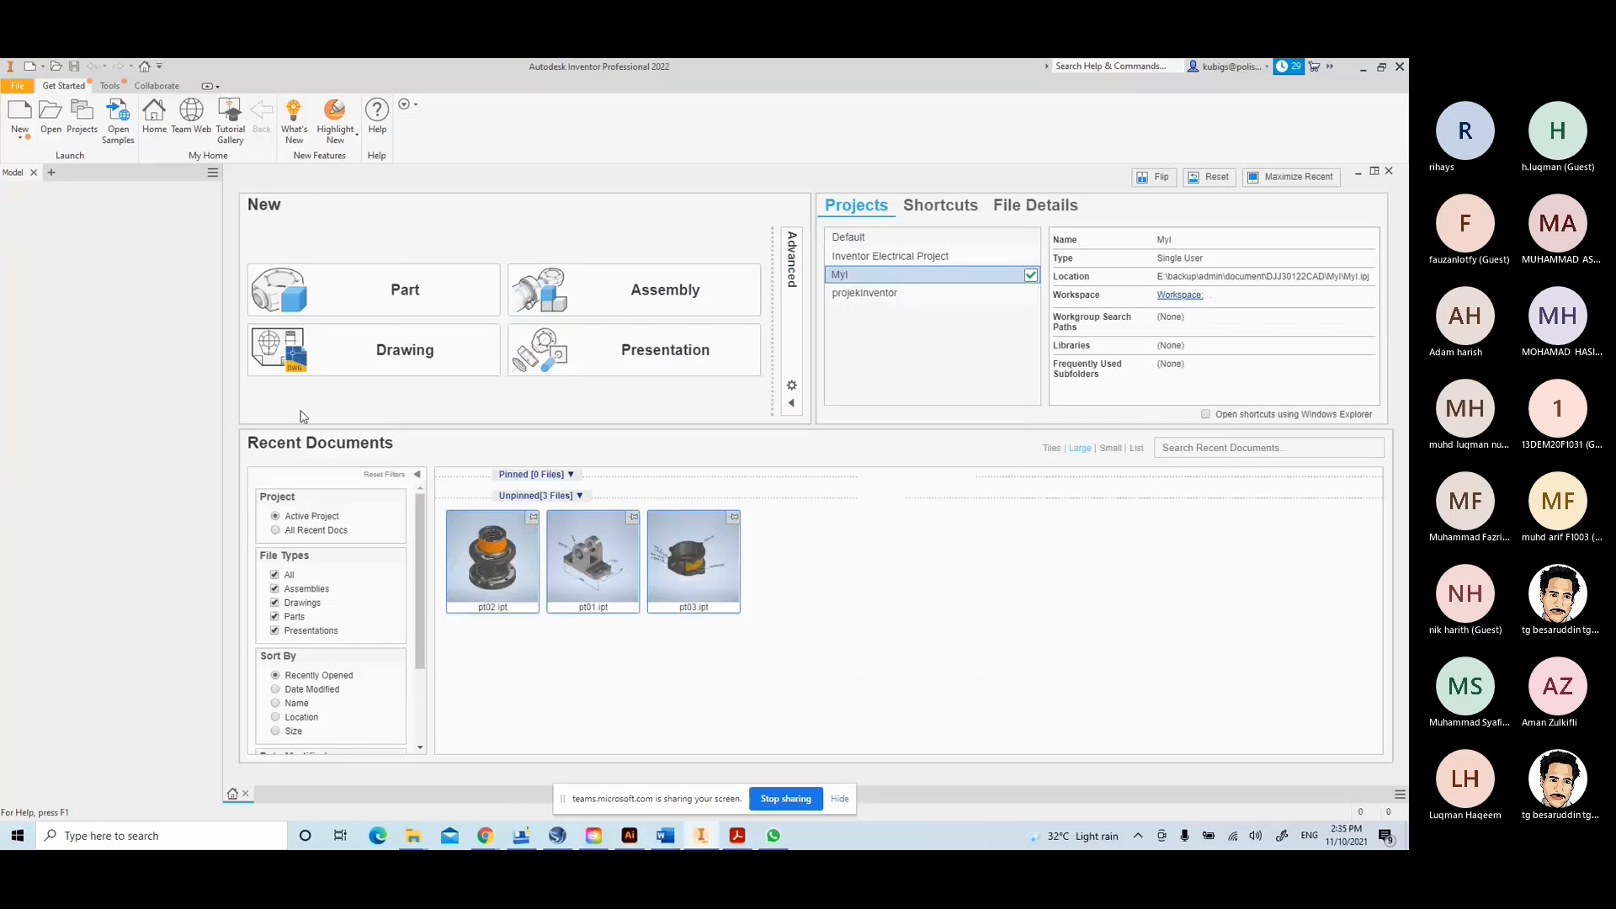
- Create a new part, review its length unit choices, and set its linear dimension display precision to 0 in the document settings
{"action": "left_click", "coordinate": [450, 305]}
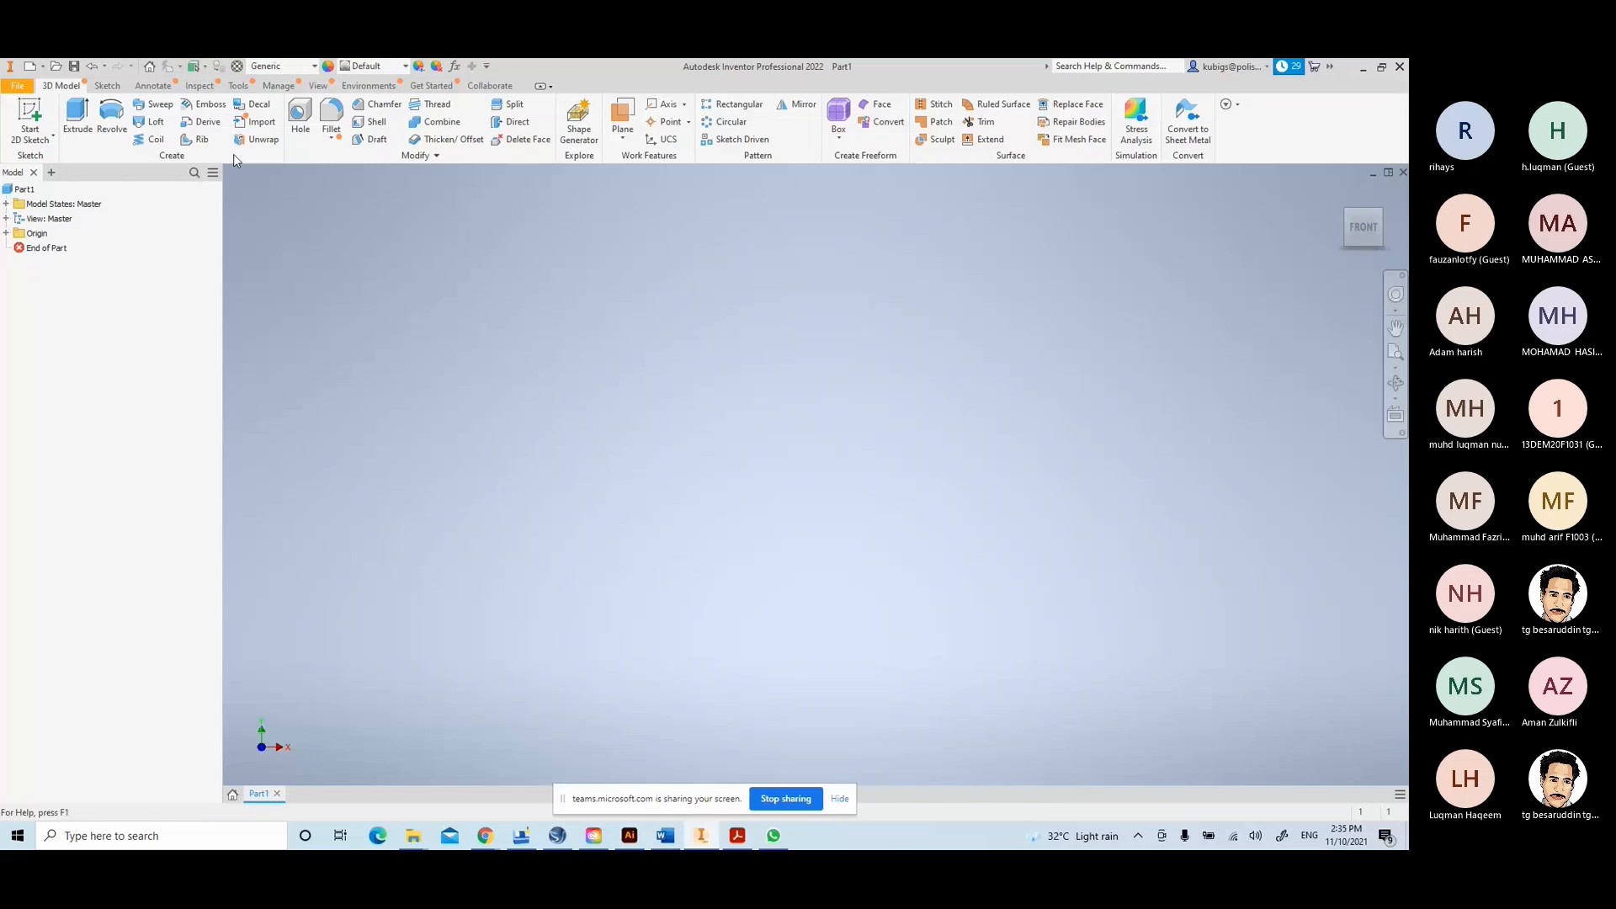
{"action": "left_click", "coordinate": [238, 88]}
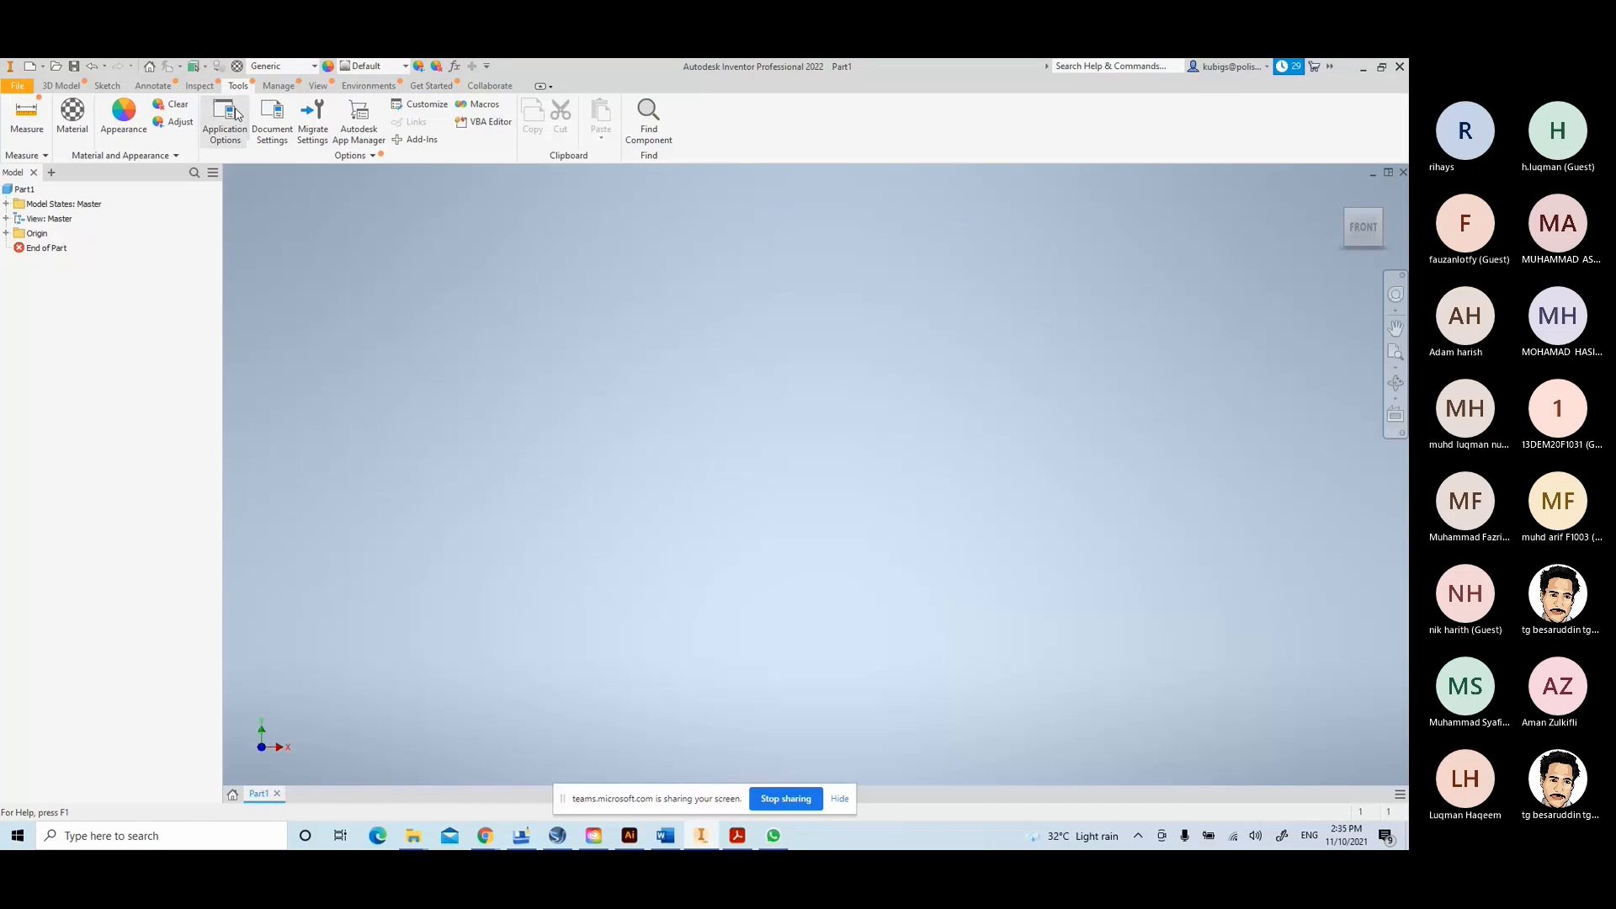
{"action": "left_click", "coordinate": [272, 117]}
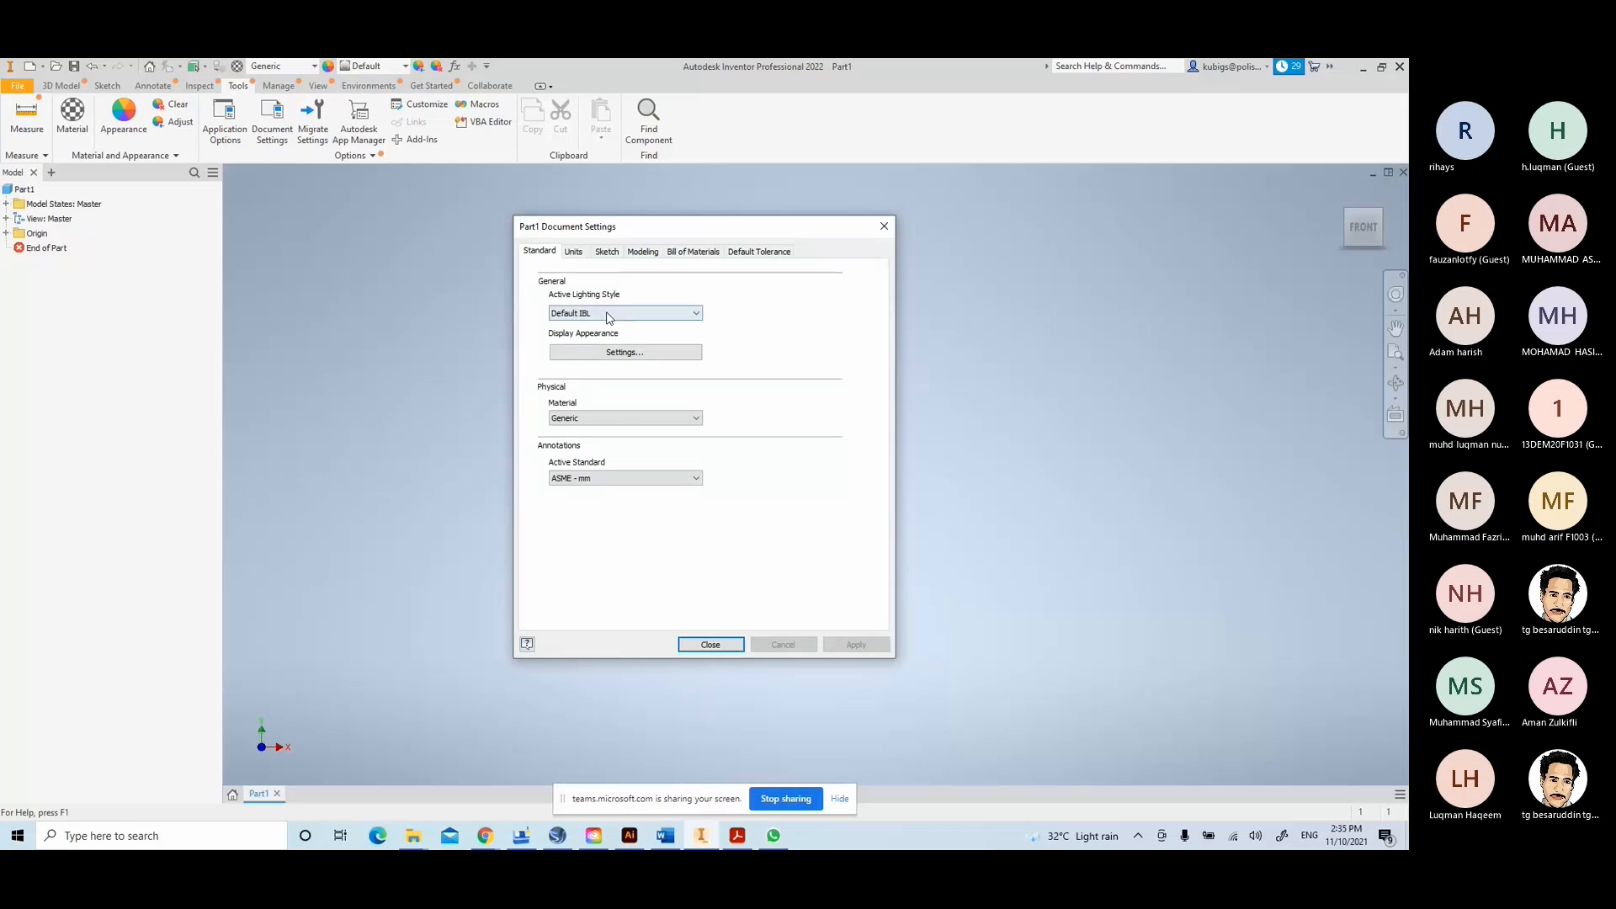
{"action": "left_click", "coordinate": [575, 253]}
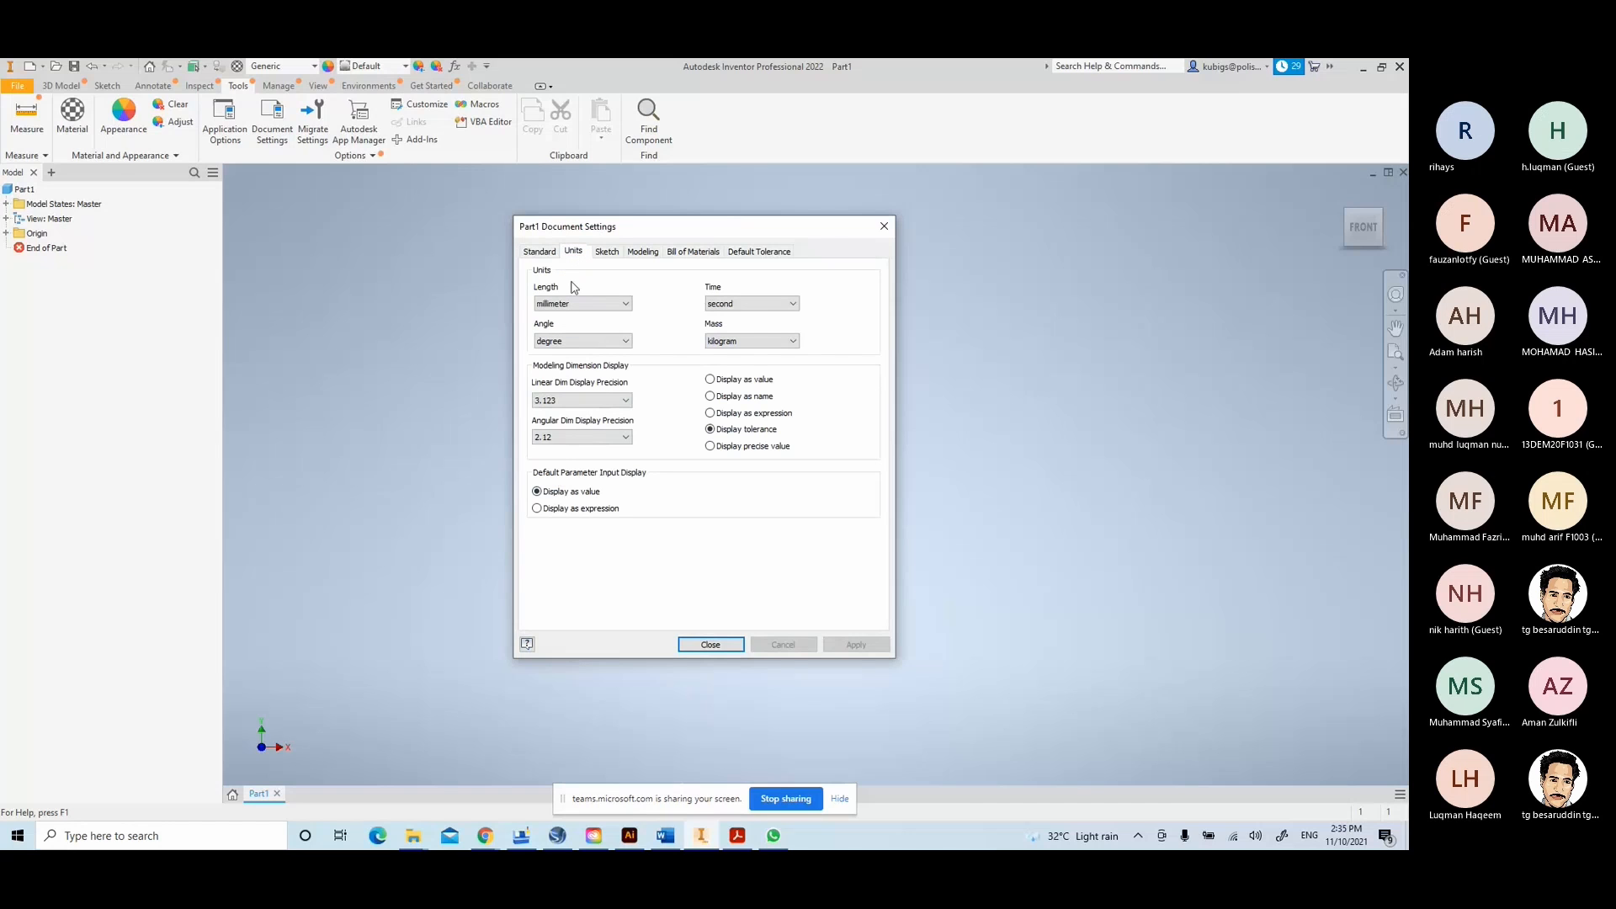
{"action": "left_click", "coordinate": [626, 305]}
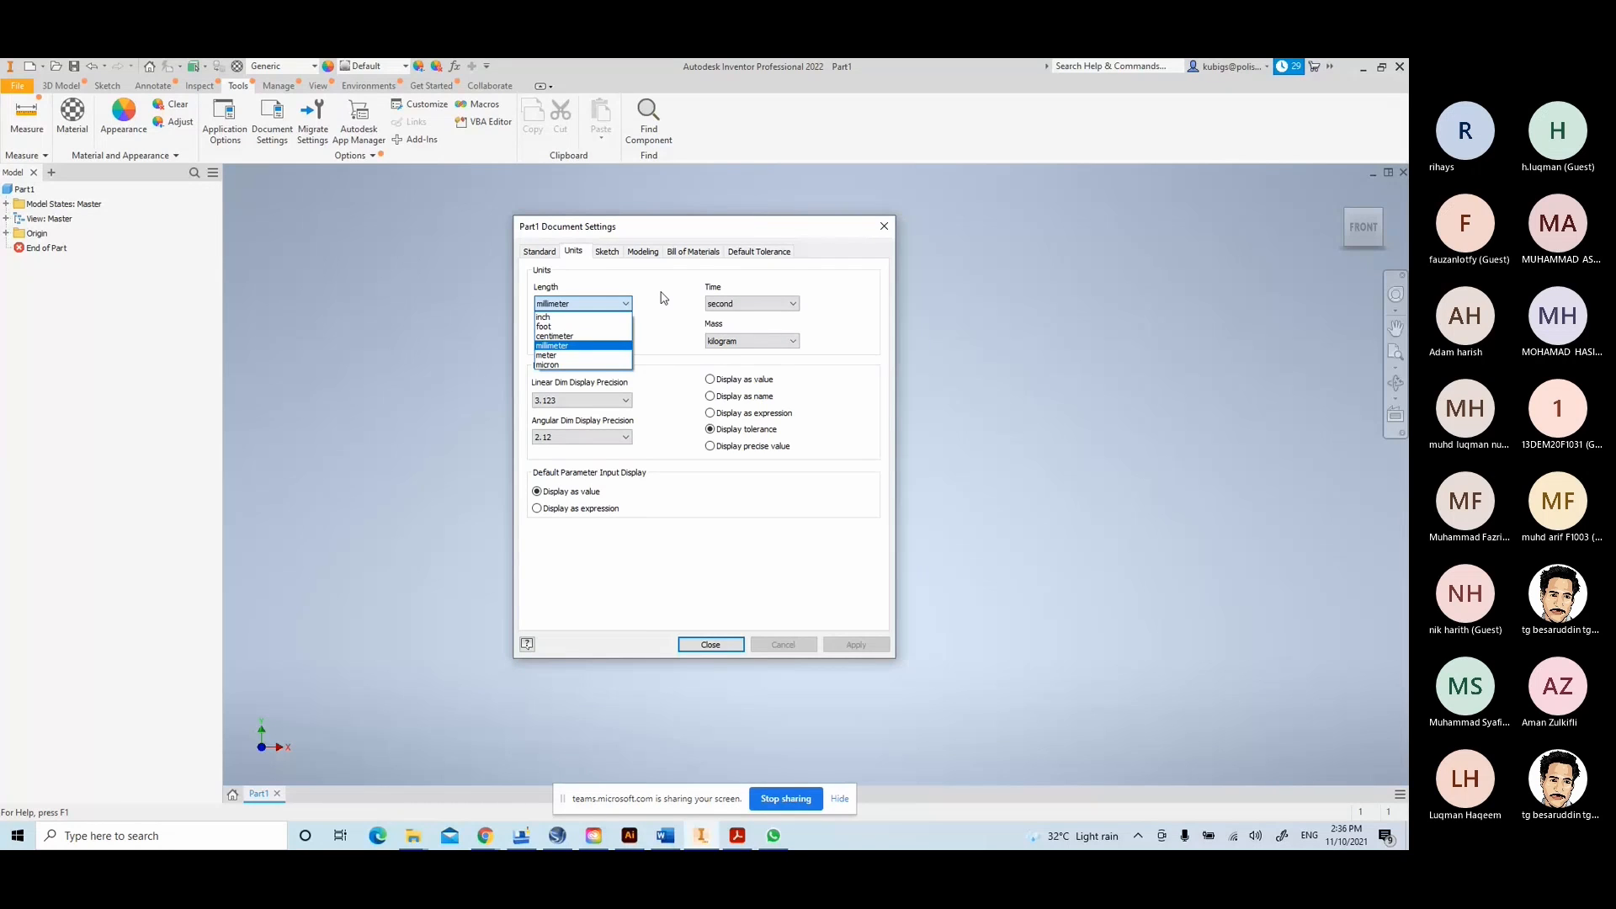
{"action": "left_click", "coordinate": [664, 296]}
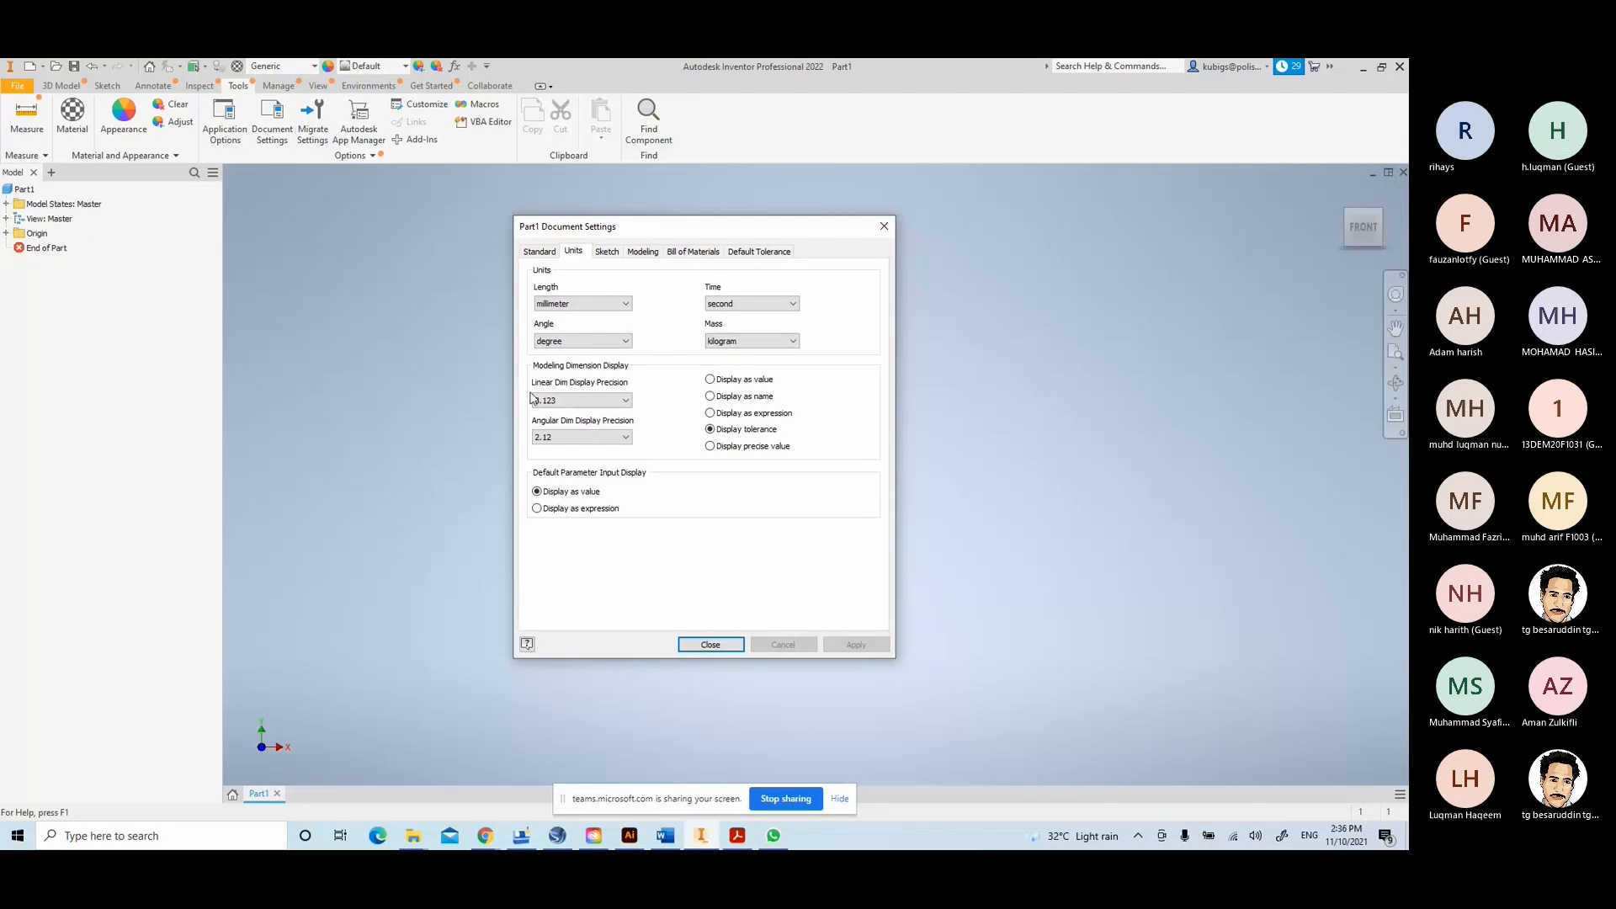
{"action": "left_click", "coordinate": [608, 401]}
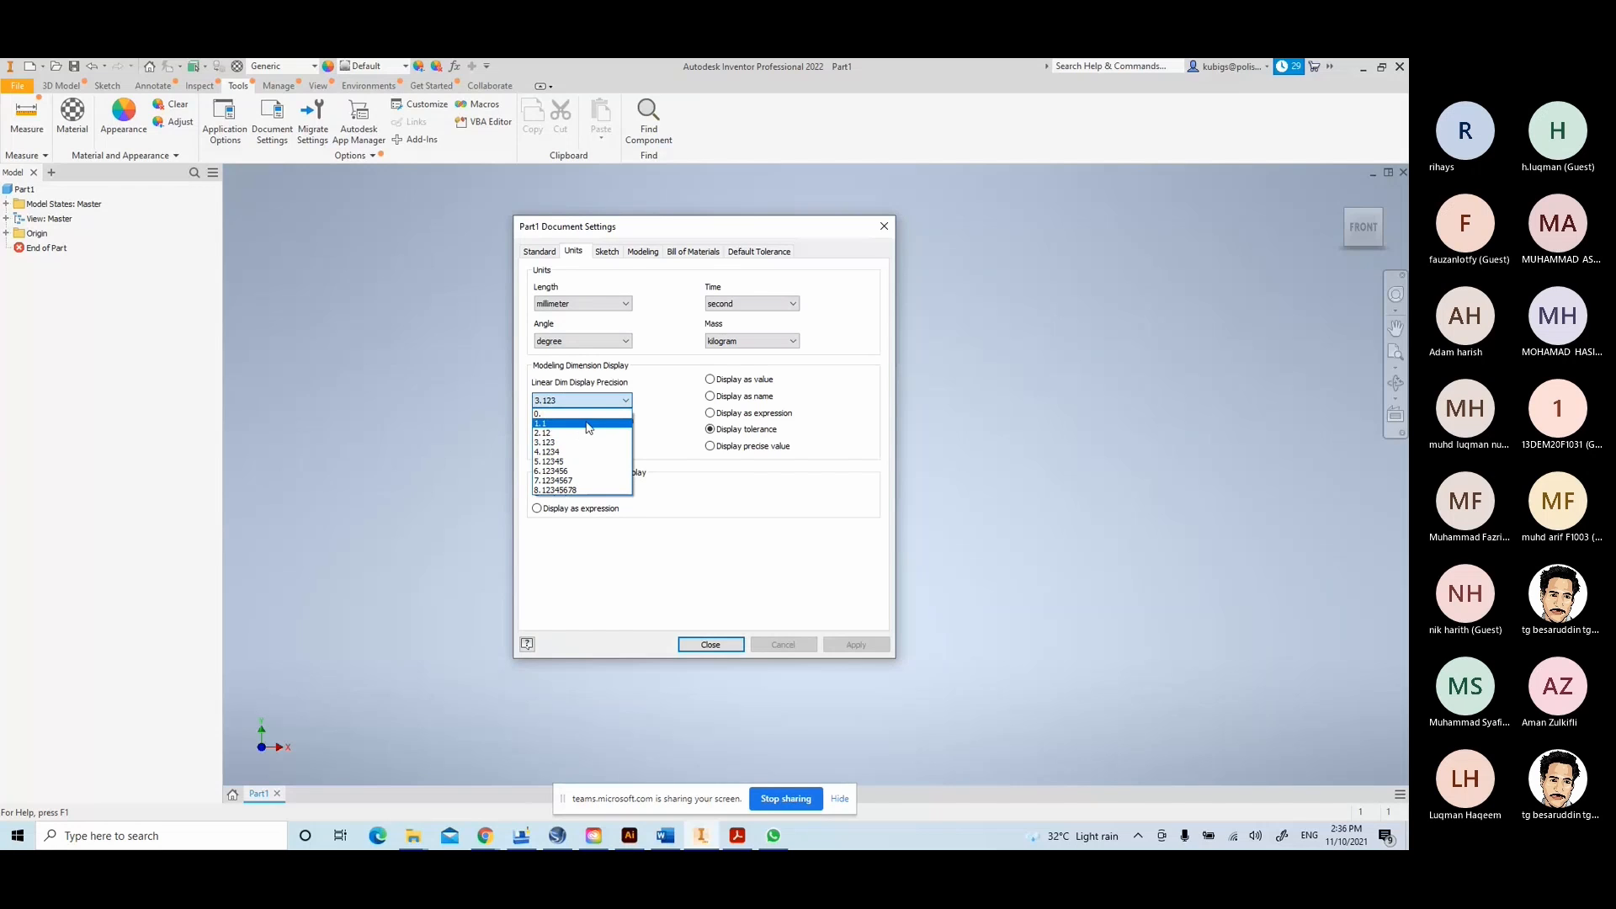
{"action": "left_click", "coordinate": [585, 413]}
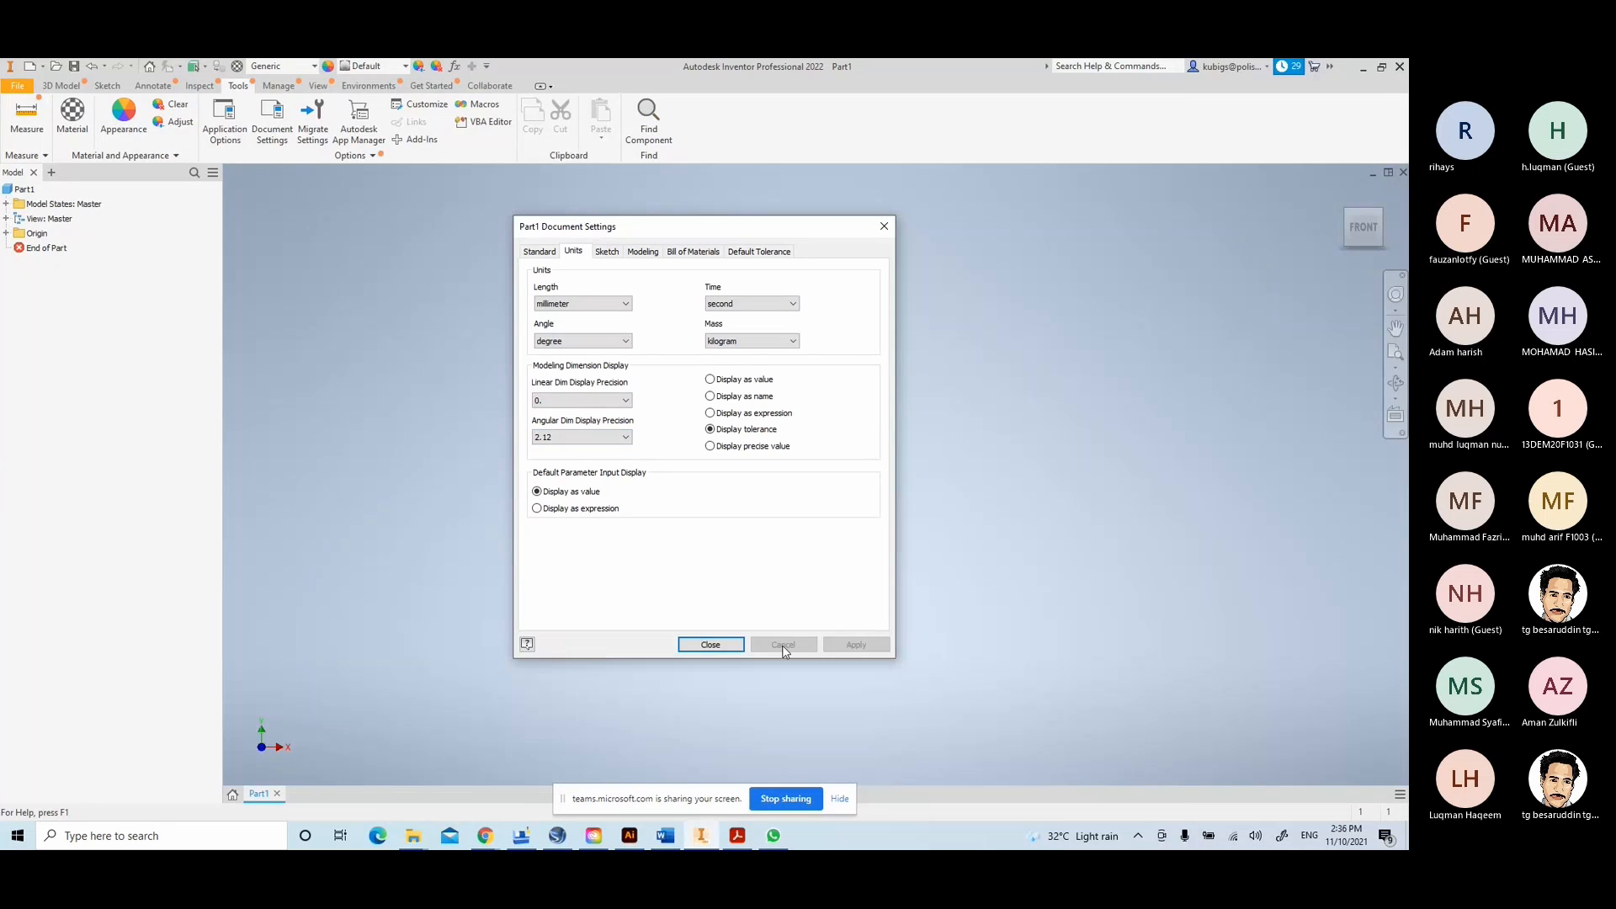
{"action": "left_click", "coordinate": [710, 643]}
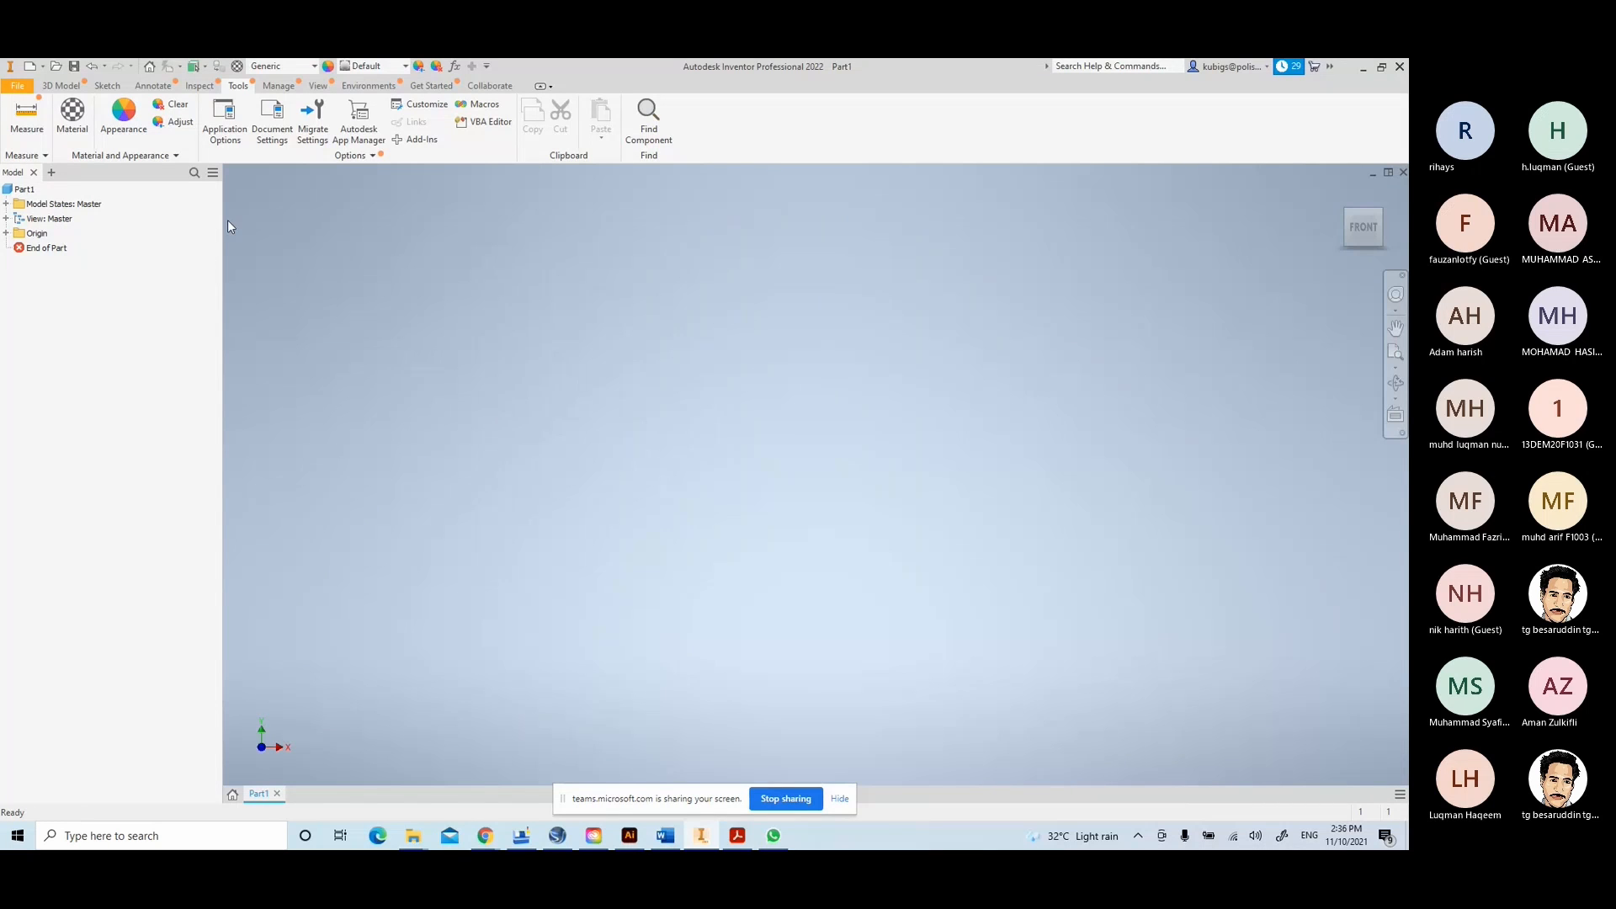
- Recheck the units and modeling dimension display precision in the Part1 document settings
{"action": "left_click", "coordinate": [272, 119]}
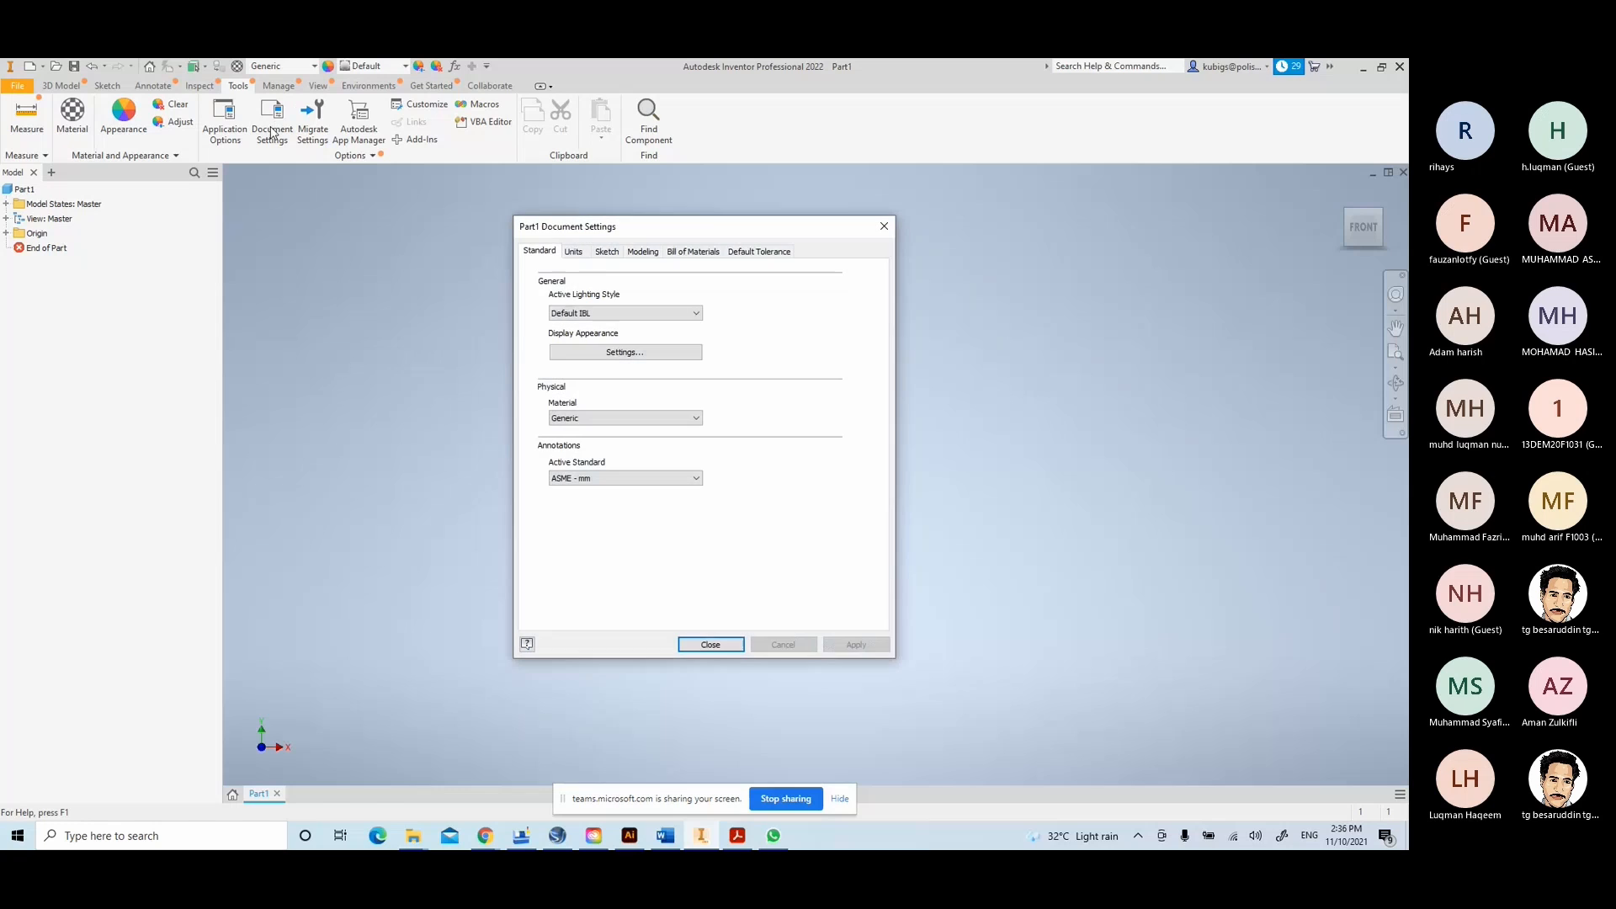
{"action": "left_click", "coordinate": [572, 251]}
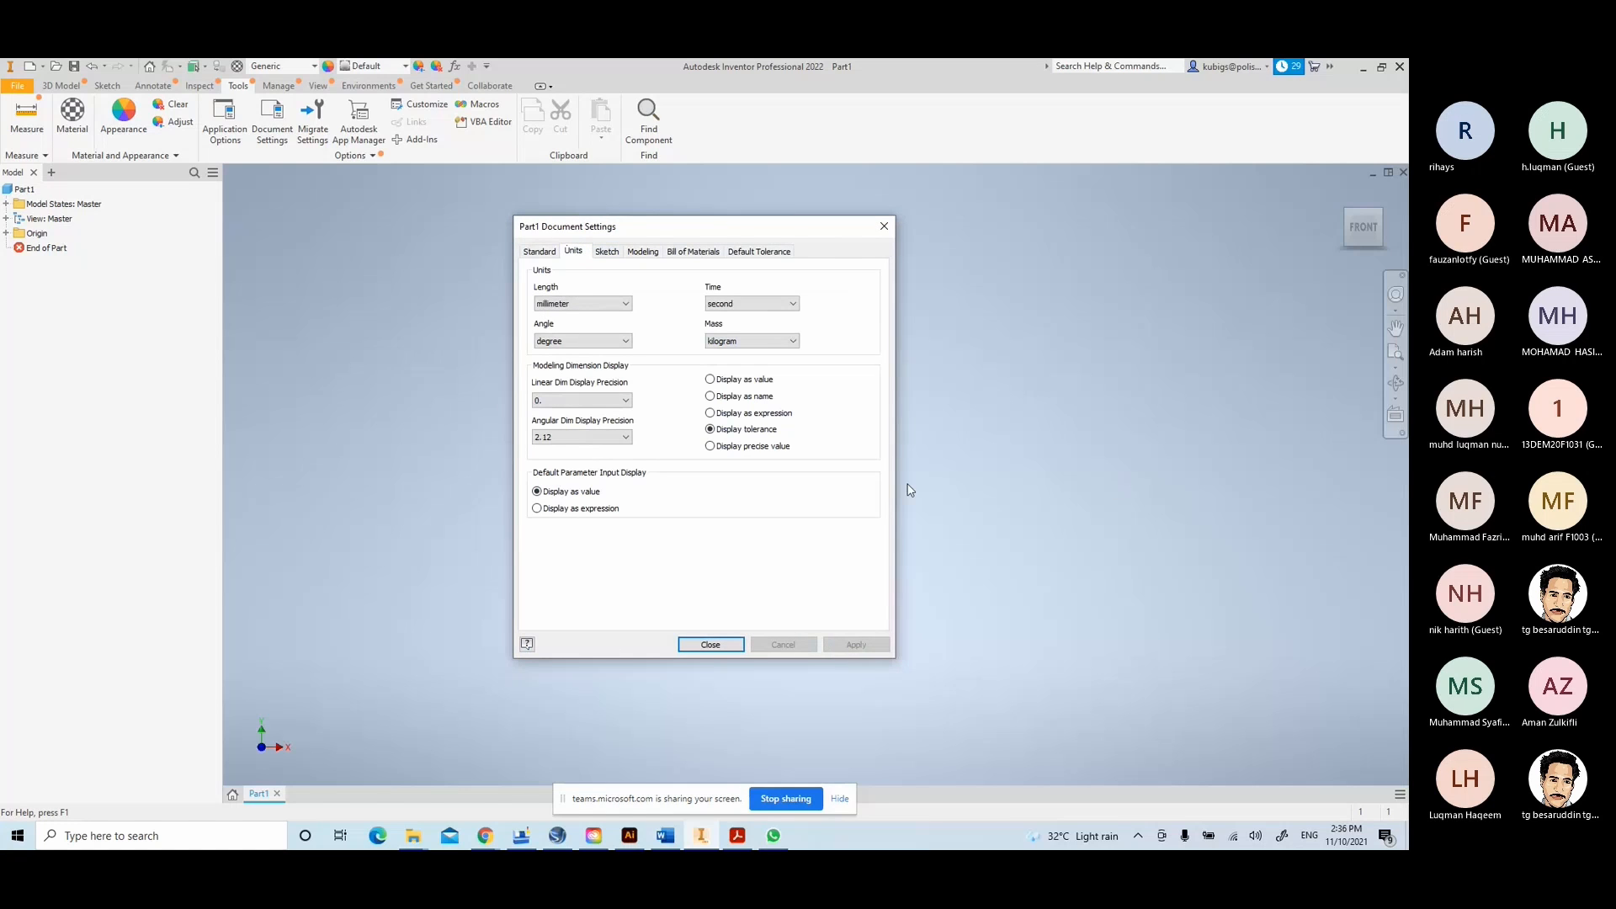
{"action": "left_click", "coordinate": [712, 645]}
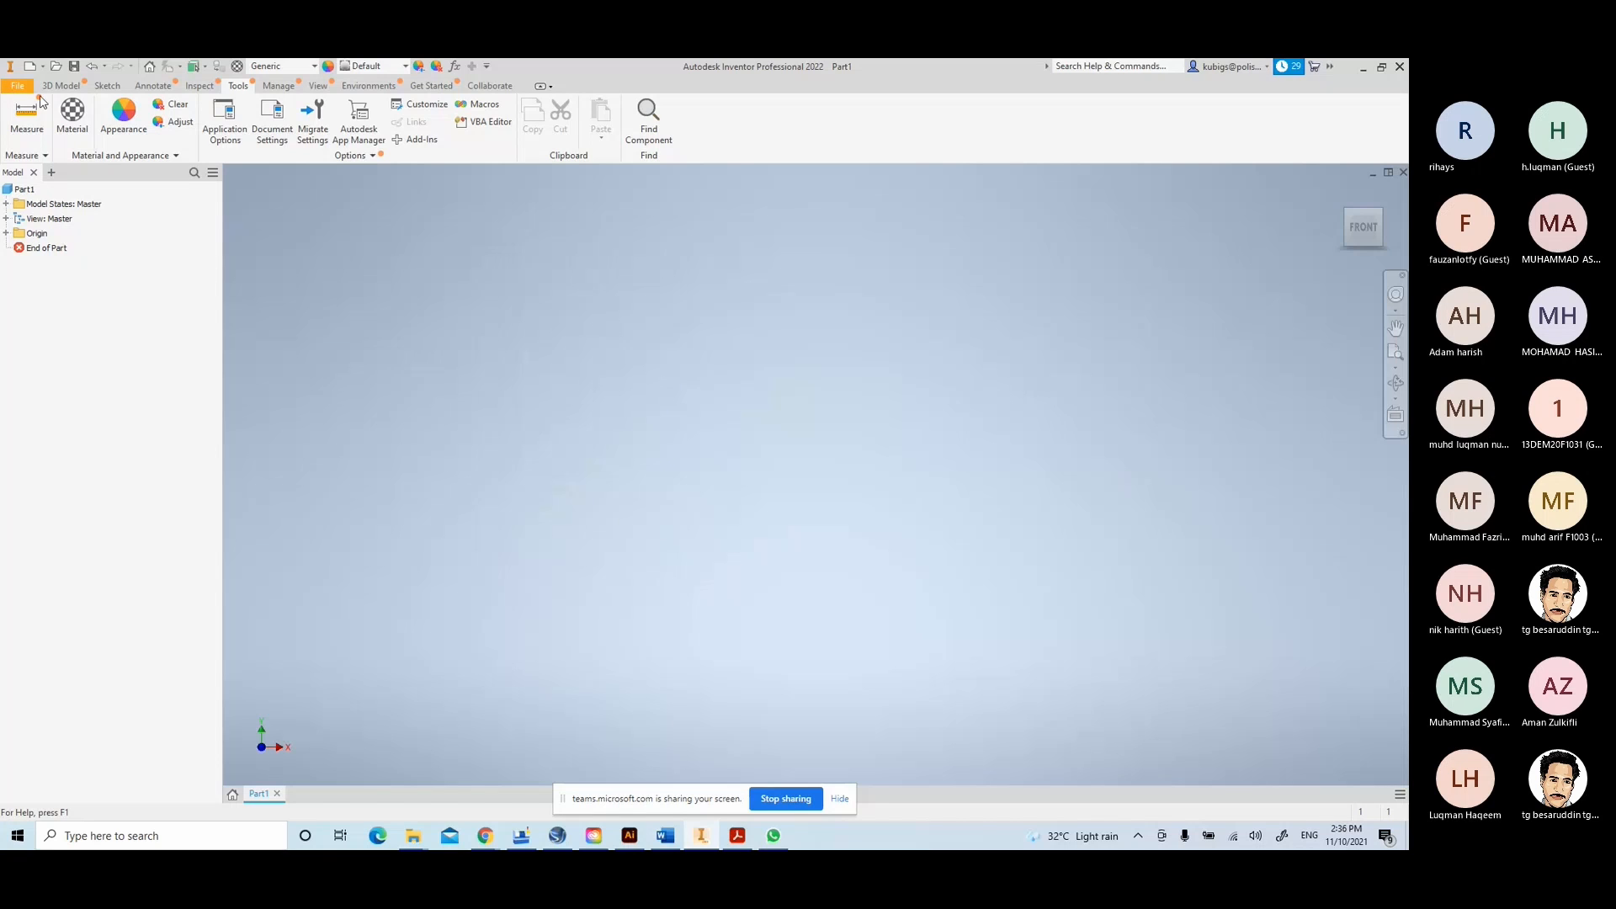
- Return to the home page and examine the default template's measurement units and drawing standard, plus the new-file template list, without changing anything
{"action": "left_click", "coordinate": [151, 67]}
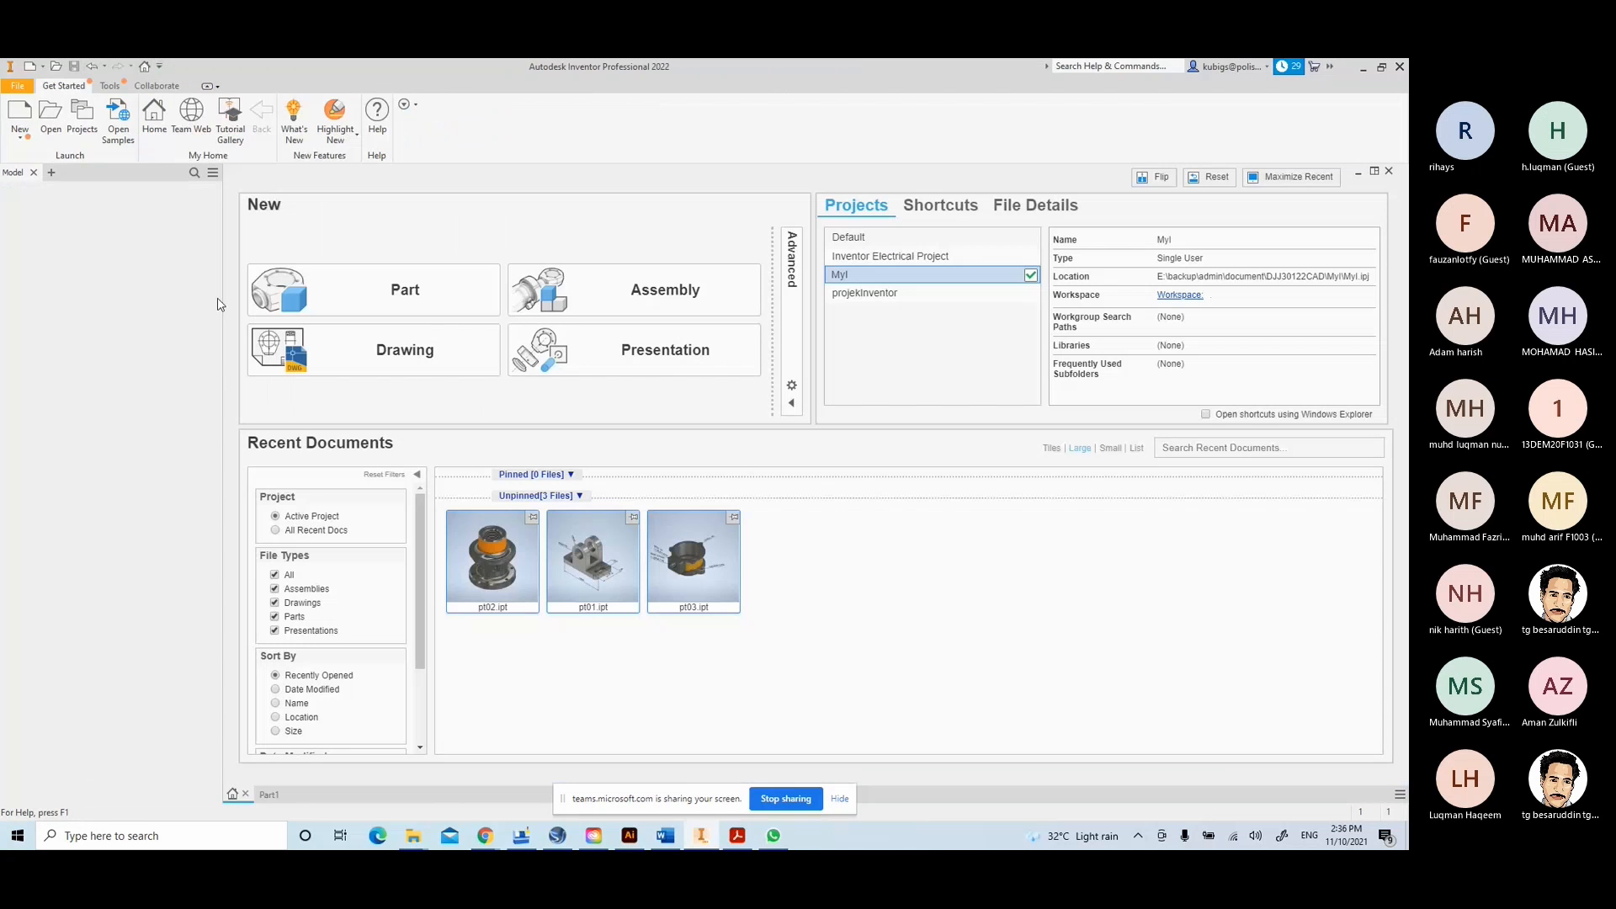
{"action": "left_click", "coordinate": [791, 387]}
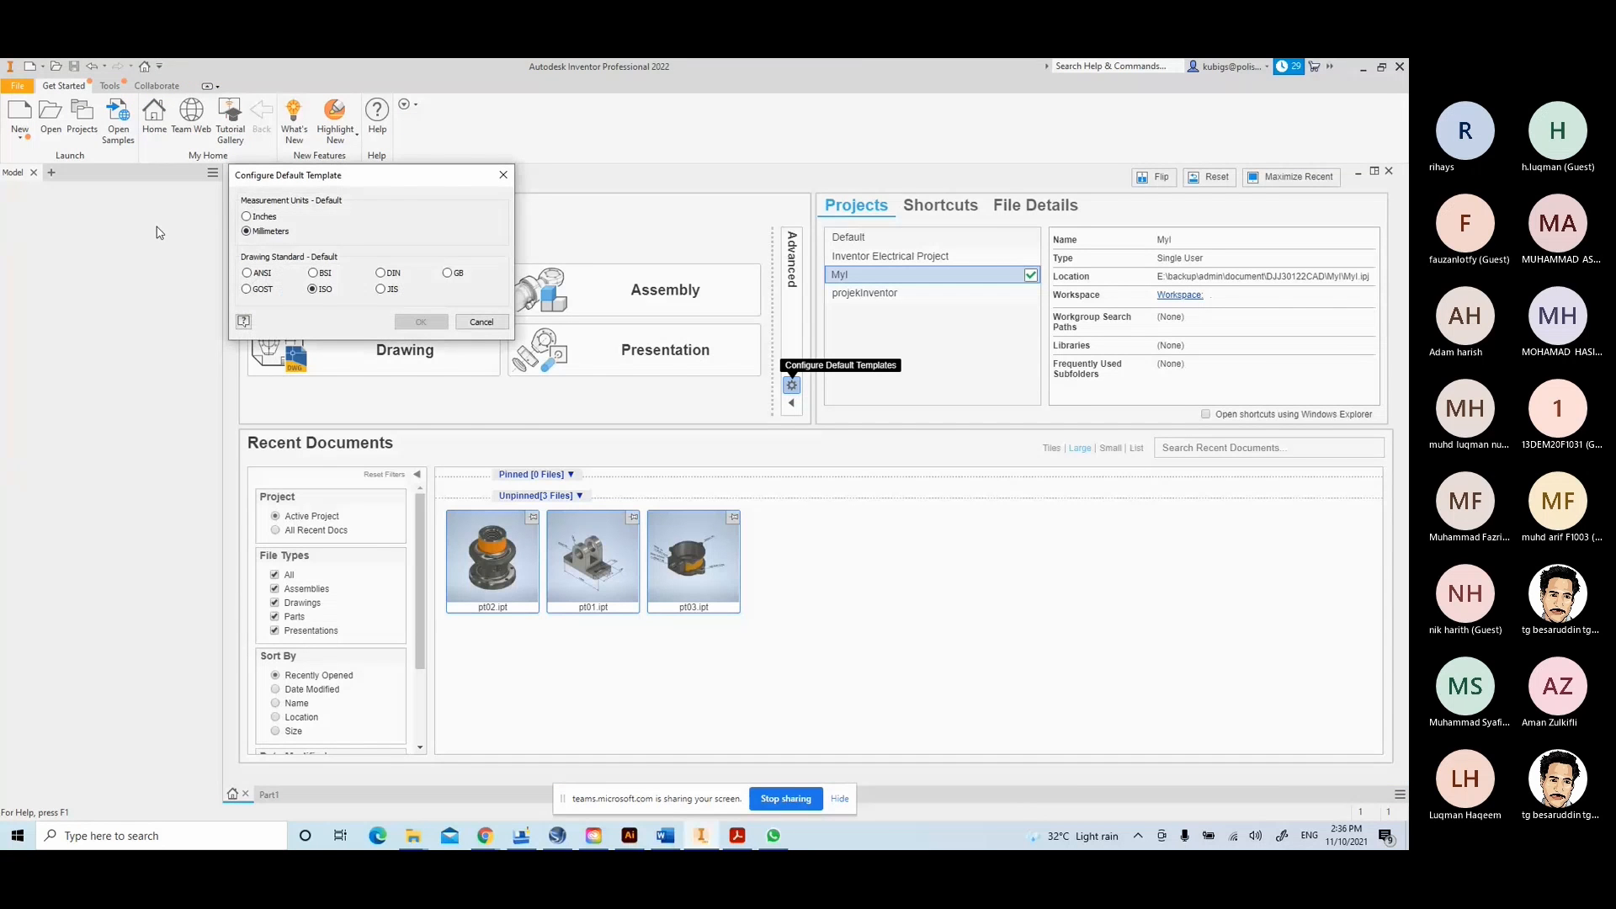
{"action": "left_click", "coordinate": [480, 322]}
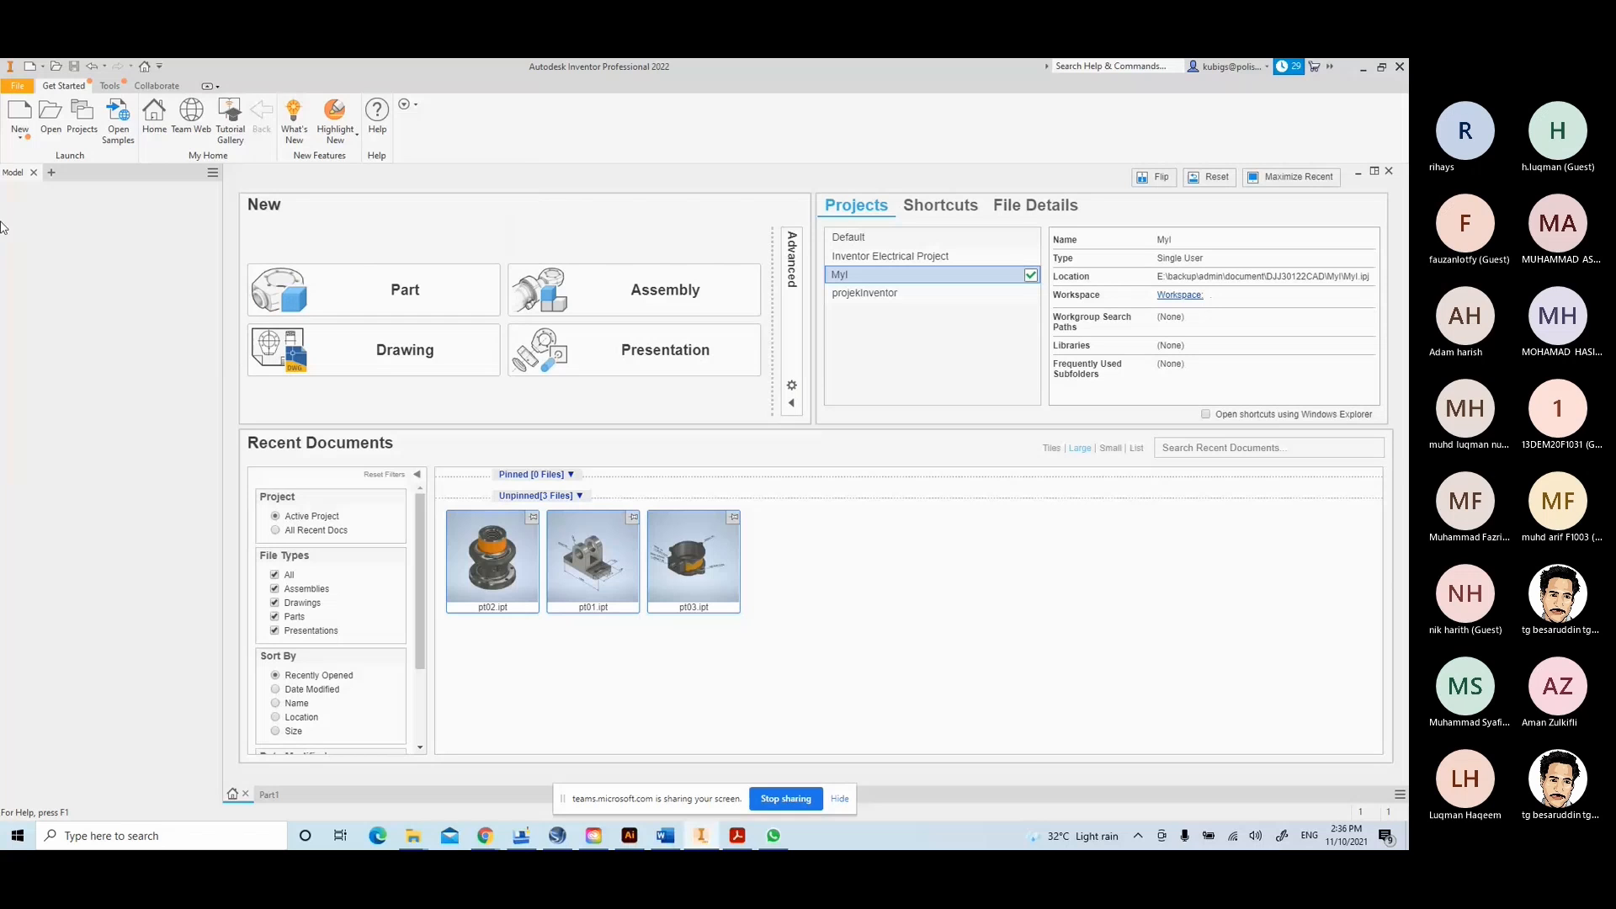
{"action": "left_click", "coordinate": [17, 114]}
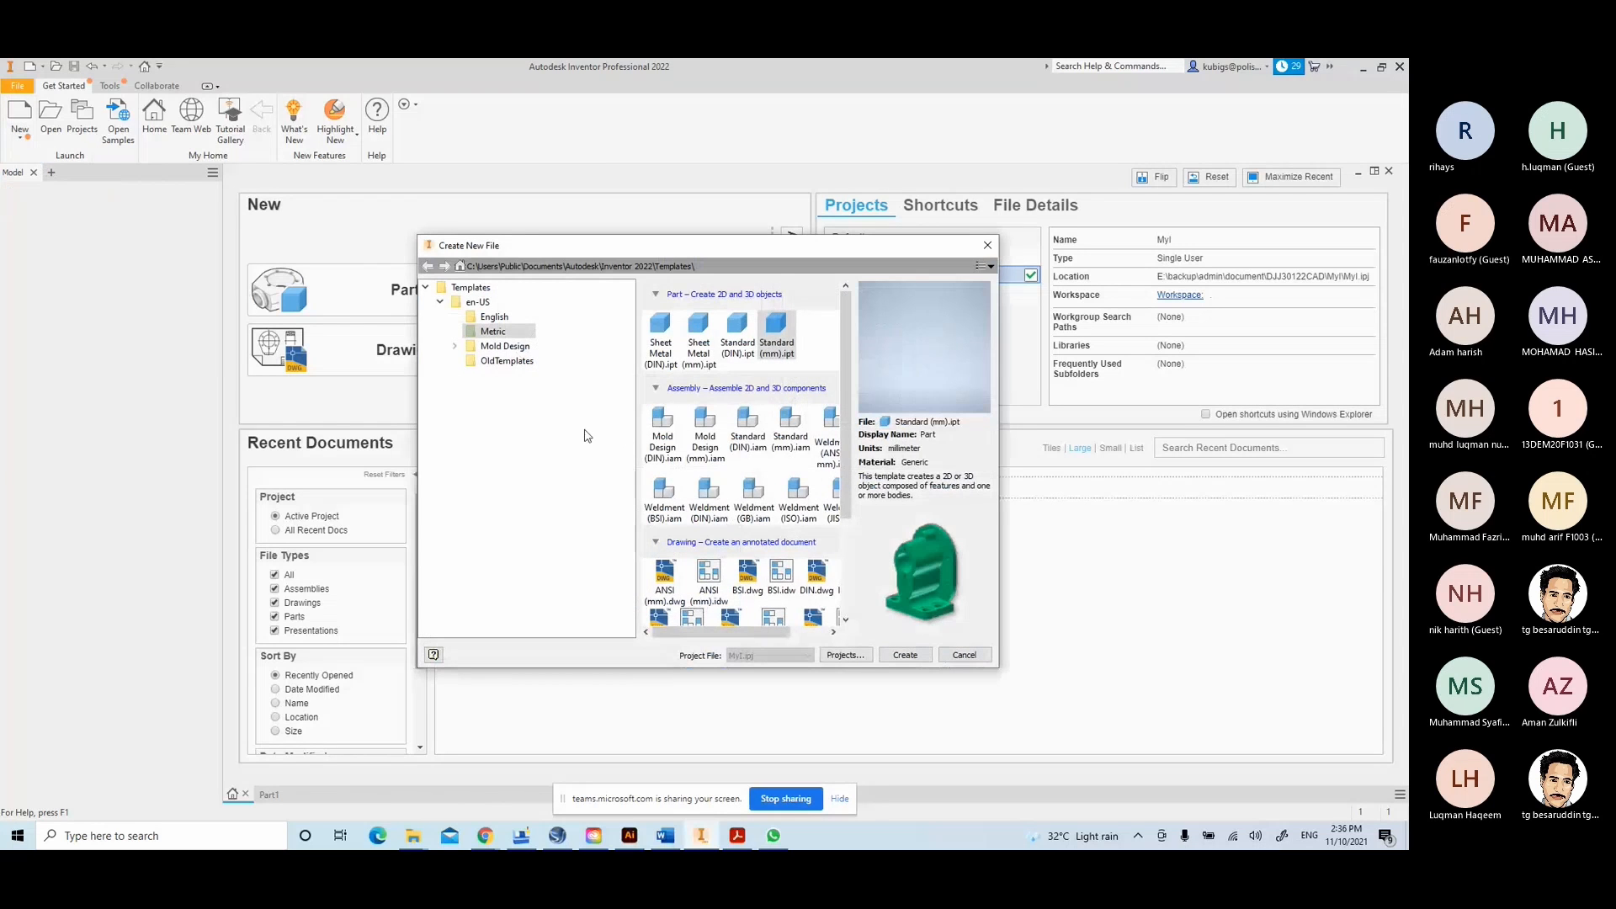
{"action": "left_click", "coordinate": [987, 245]}
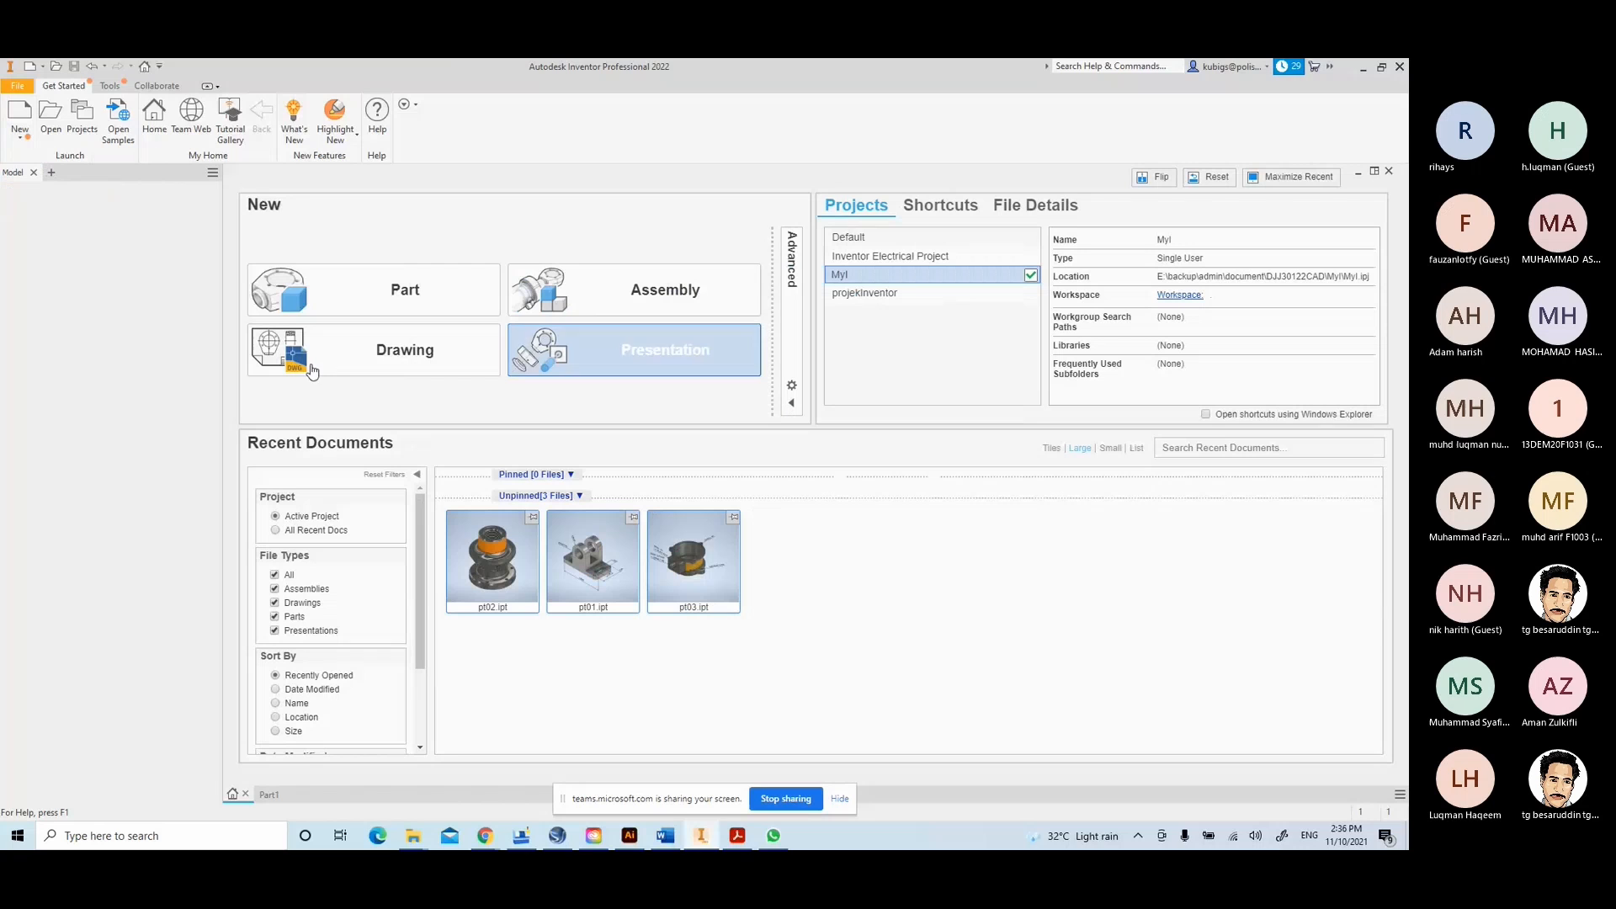
- Create another new part and review the display preferences available for its model browser
{"action": "left_click", "coordinate": [405, 277]}
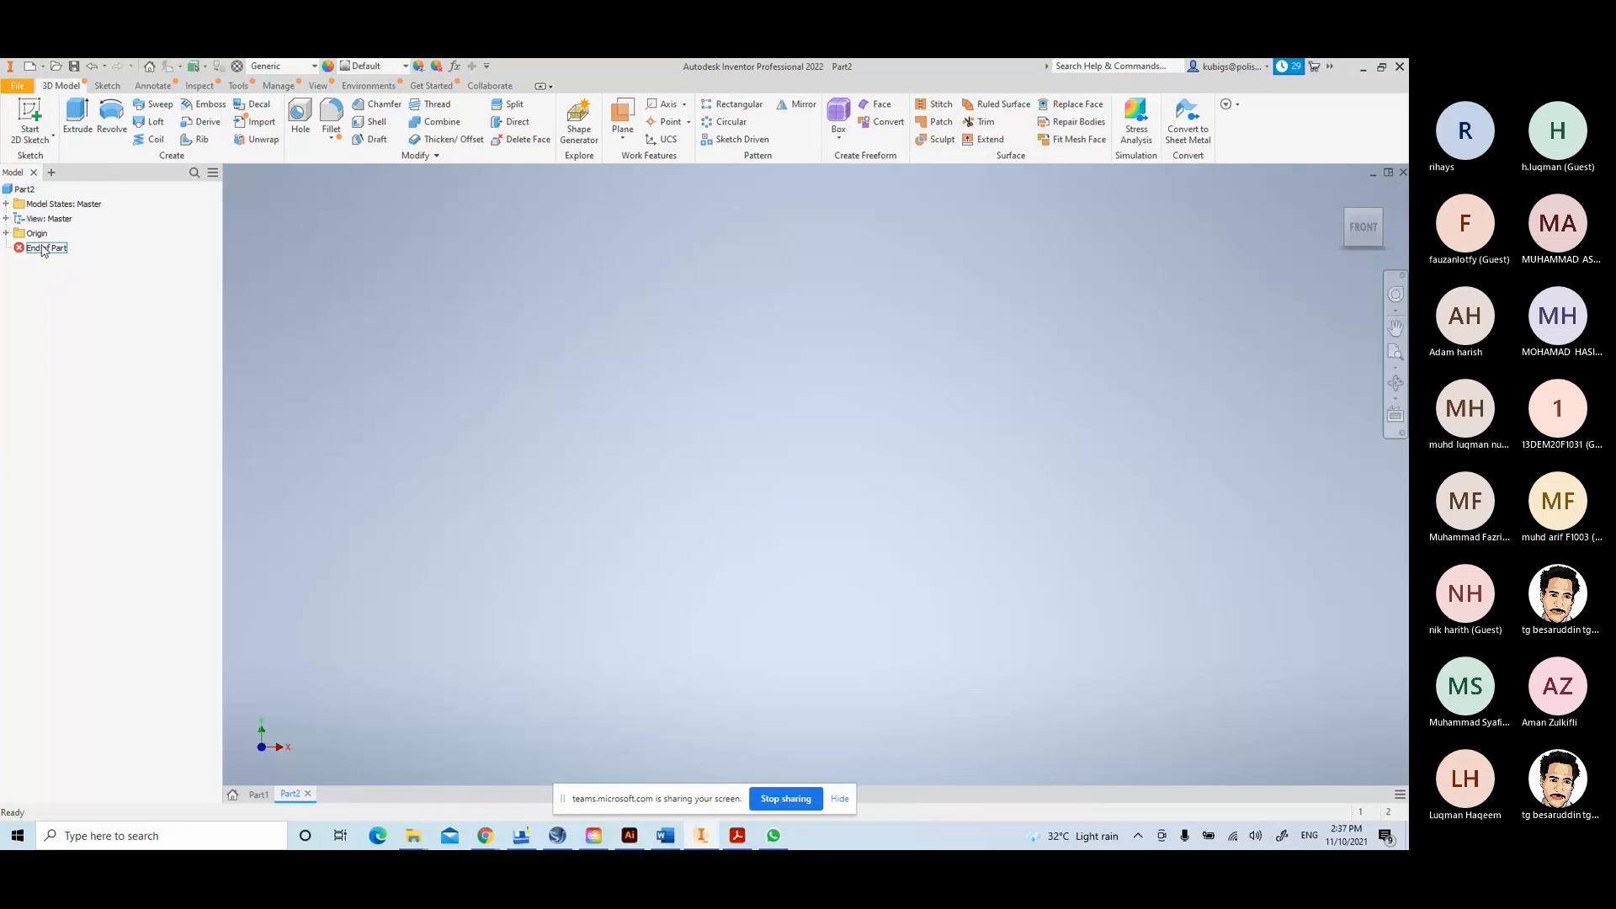
{"action": "left_click", "coordinate": [213, 172]}
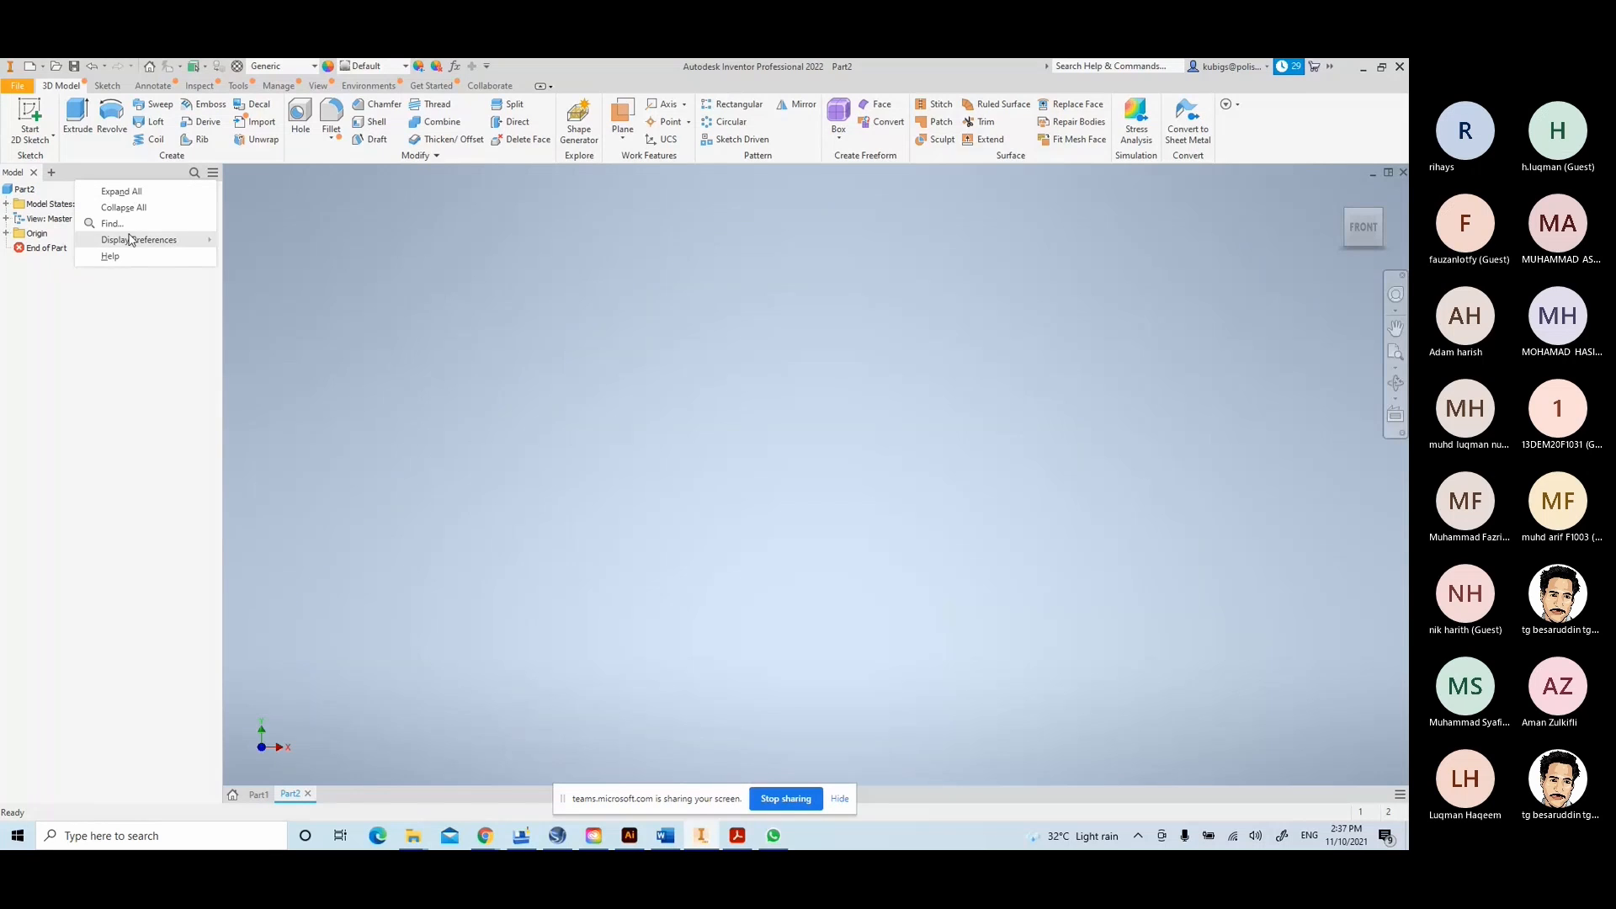
{"action": "mouse_move", "coordinate": [173, 244]}
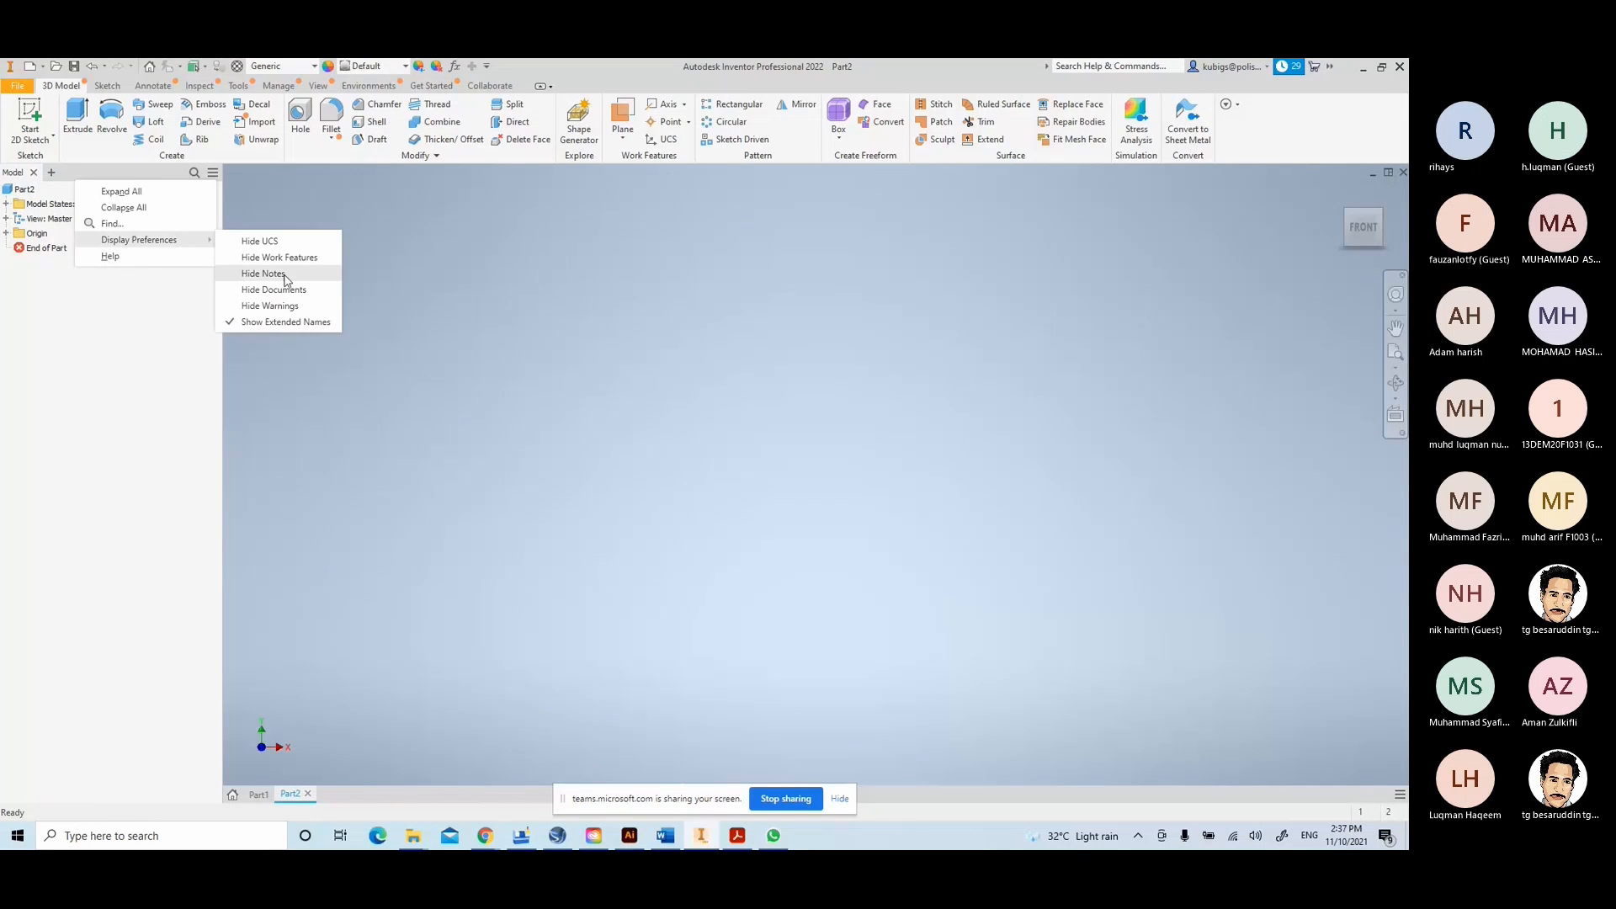
{"action": "left_click", "coordinate": [124, 317]}
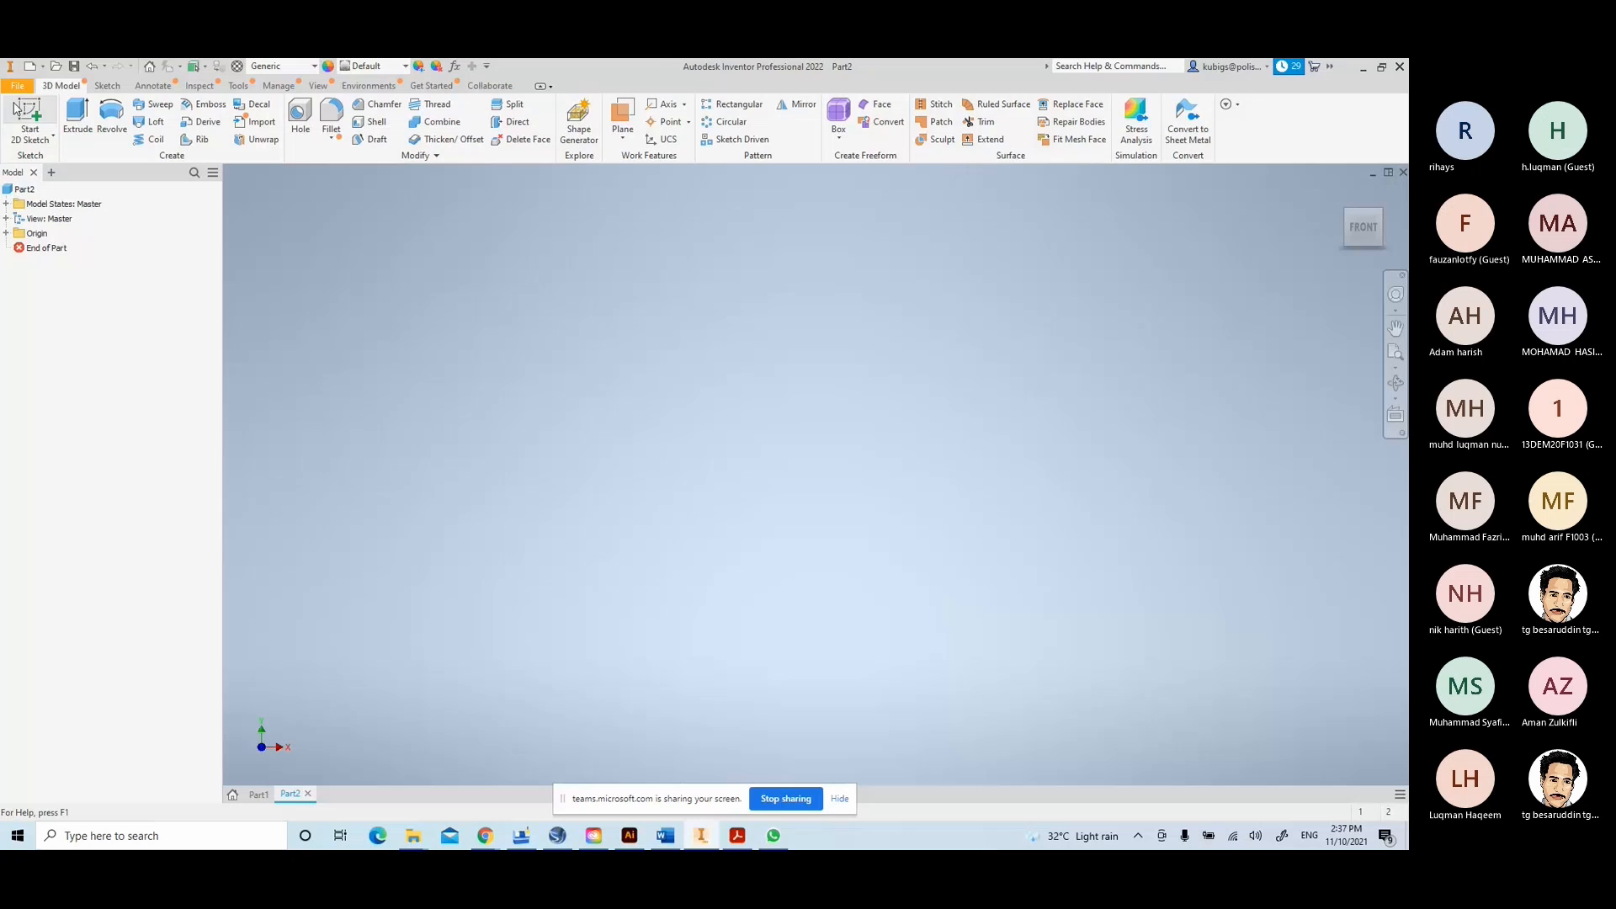
- Review the sketch, annotation, inspection, tools, management, view, environment and getting-started commands available for the new part
{"action": "left_click", "coordinate": [109, 87]}
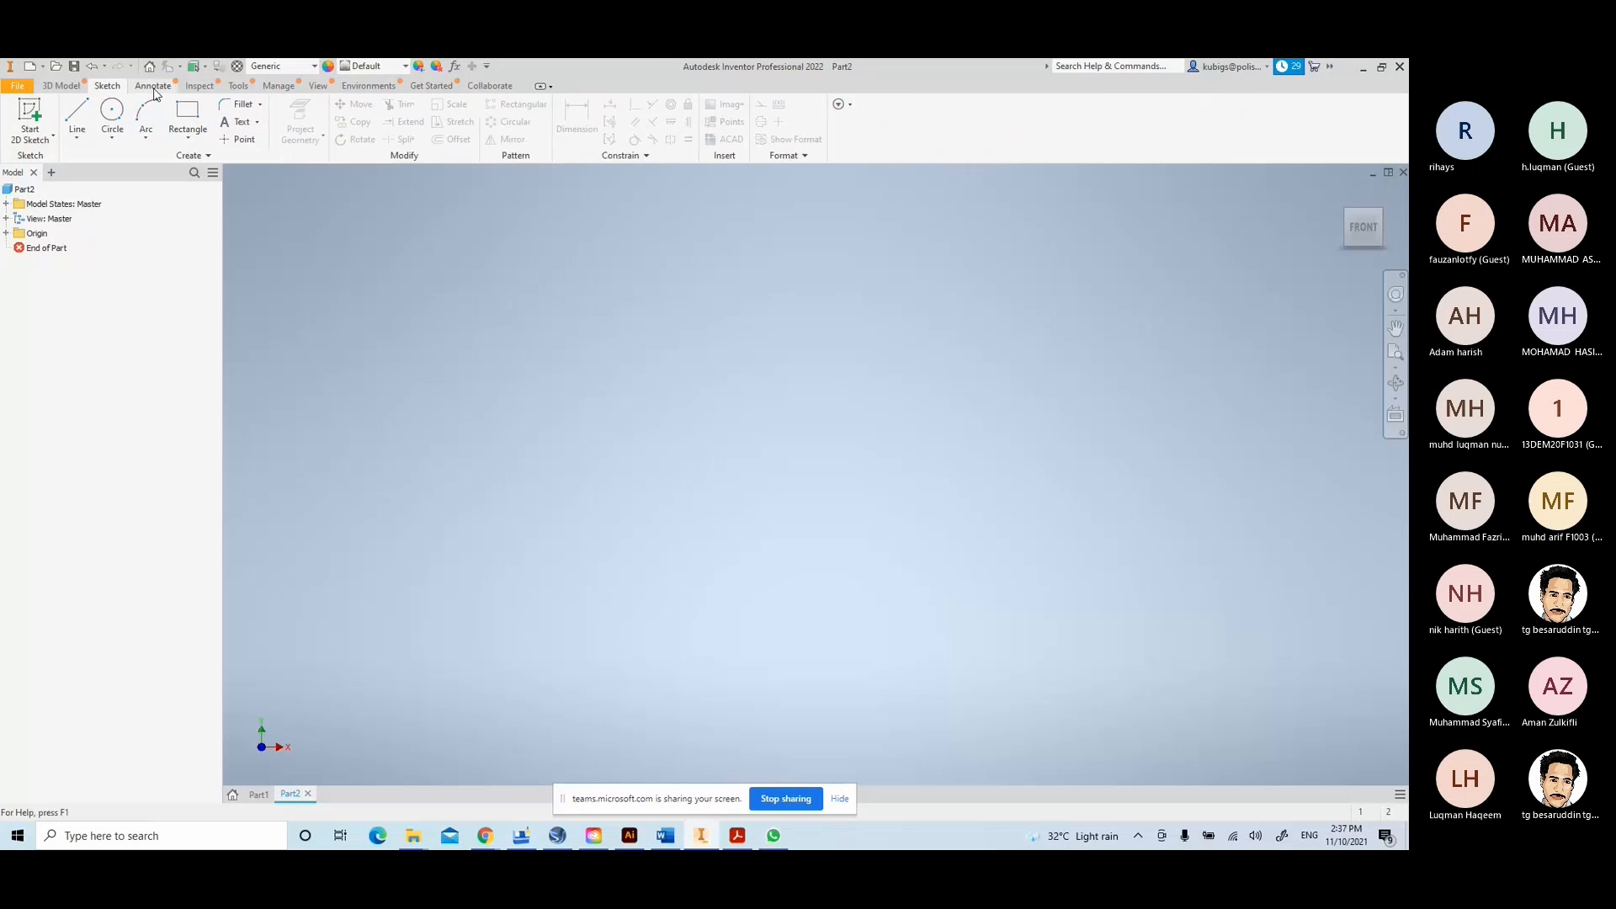
{"action": "left_click", "coordinate": [153, 89]}
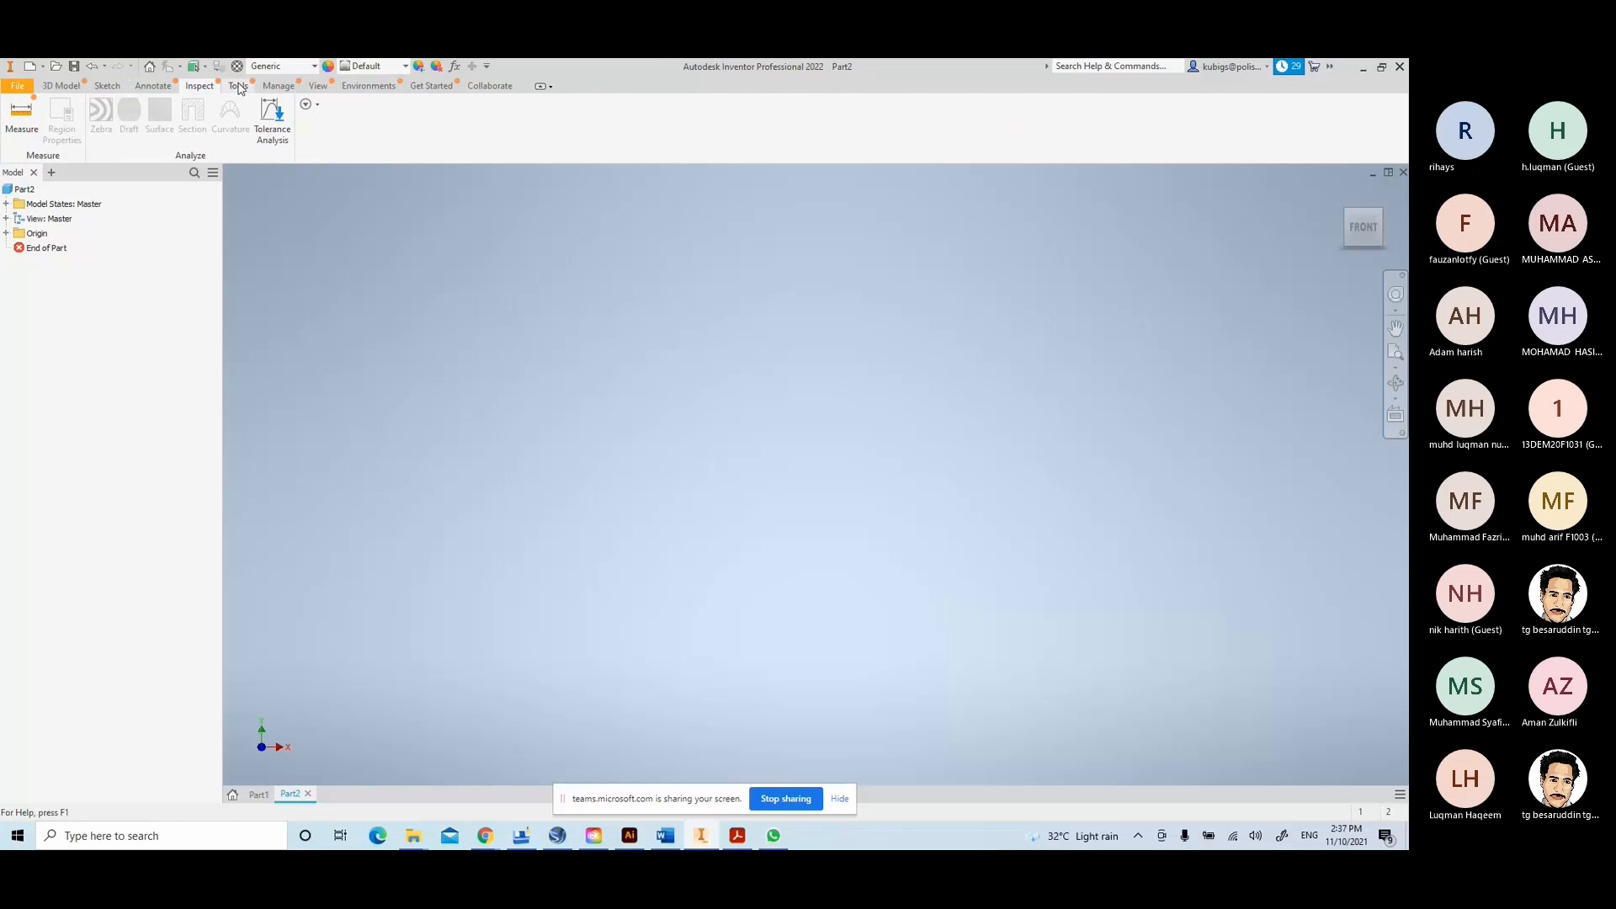
{"action": "left_click", "coordinate": [239, 85]}
{"action": "left_click", "coordinate": [274, 86]}
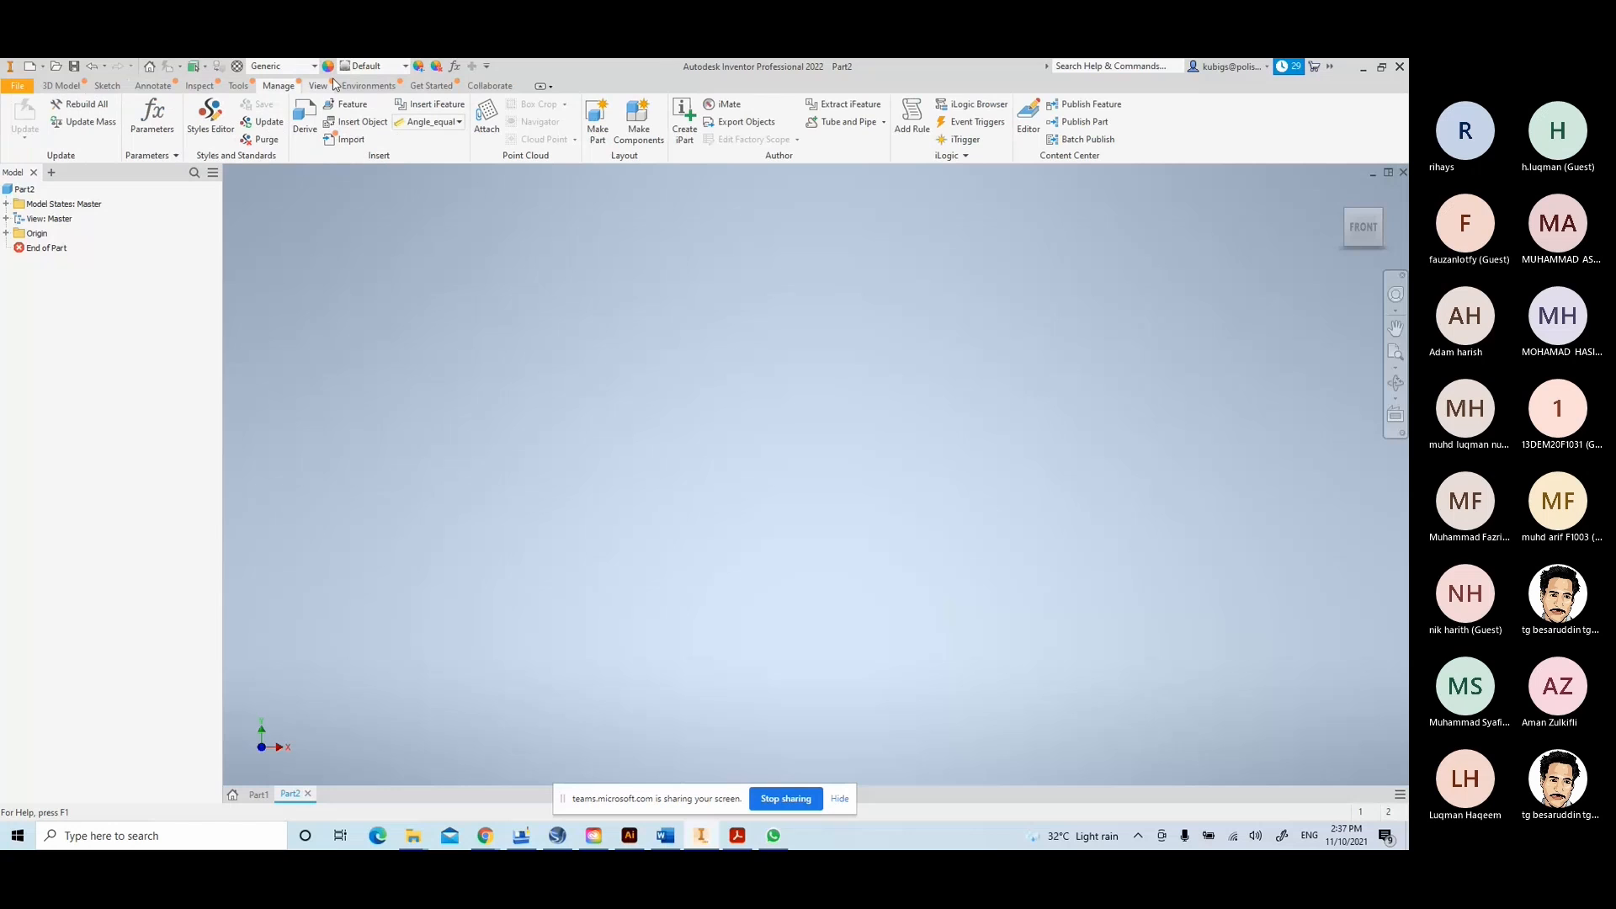
{"action": "left_click", "coordinate": [319, 87]}
{"action": "left_click", "coordinate": [367, 88]}
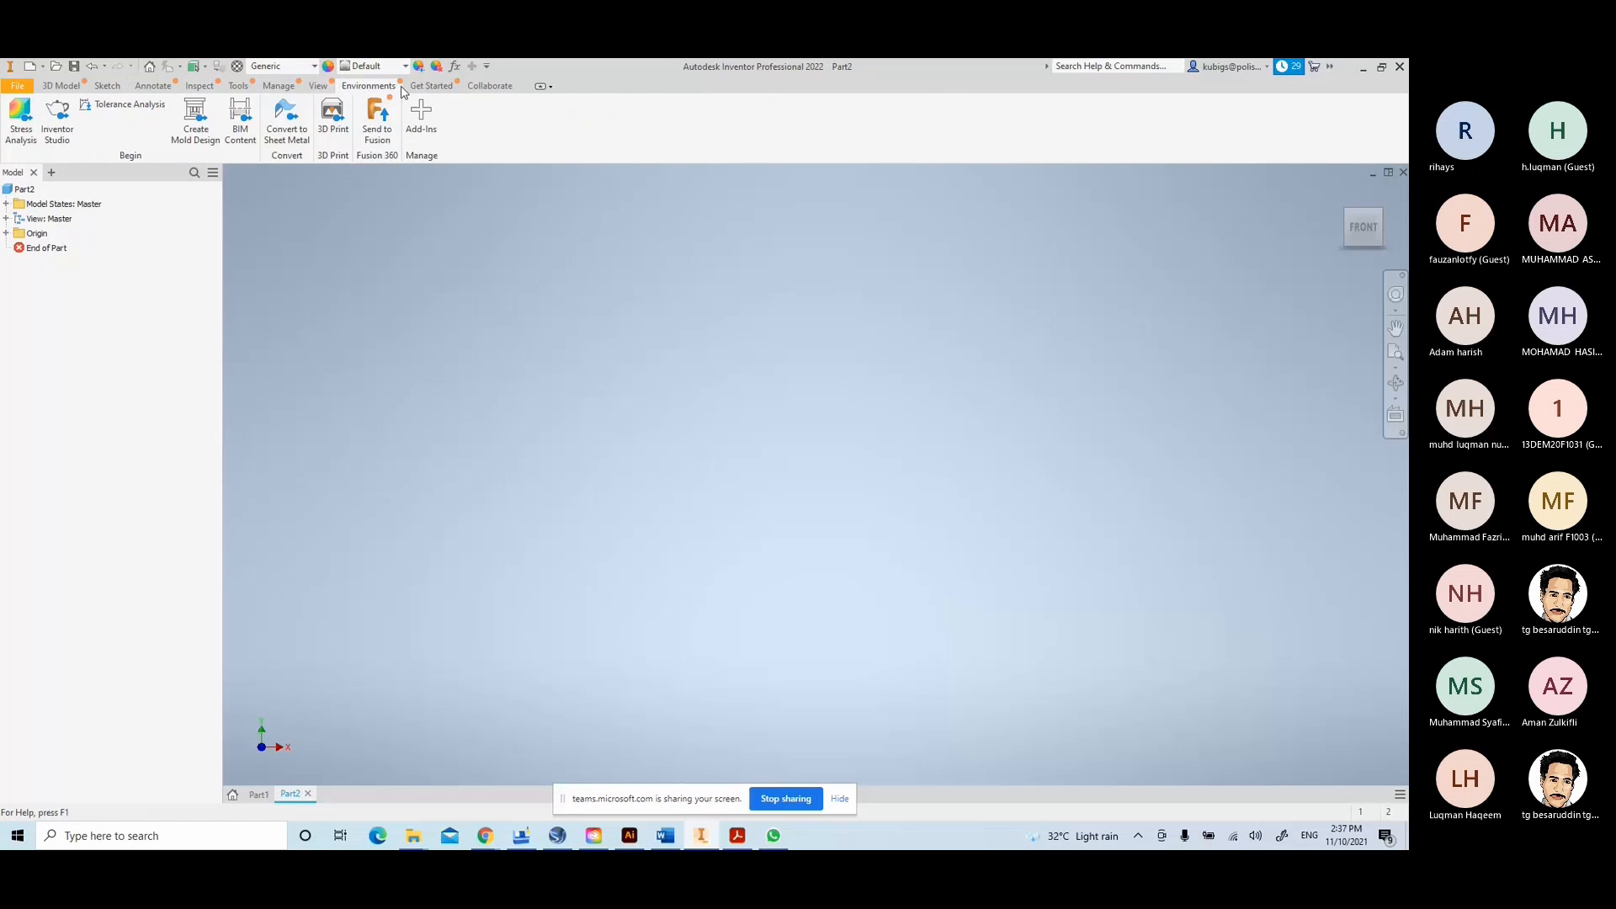
{"action": "left_click", "coordinate": [430, 86]}
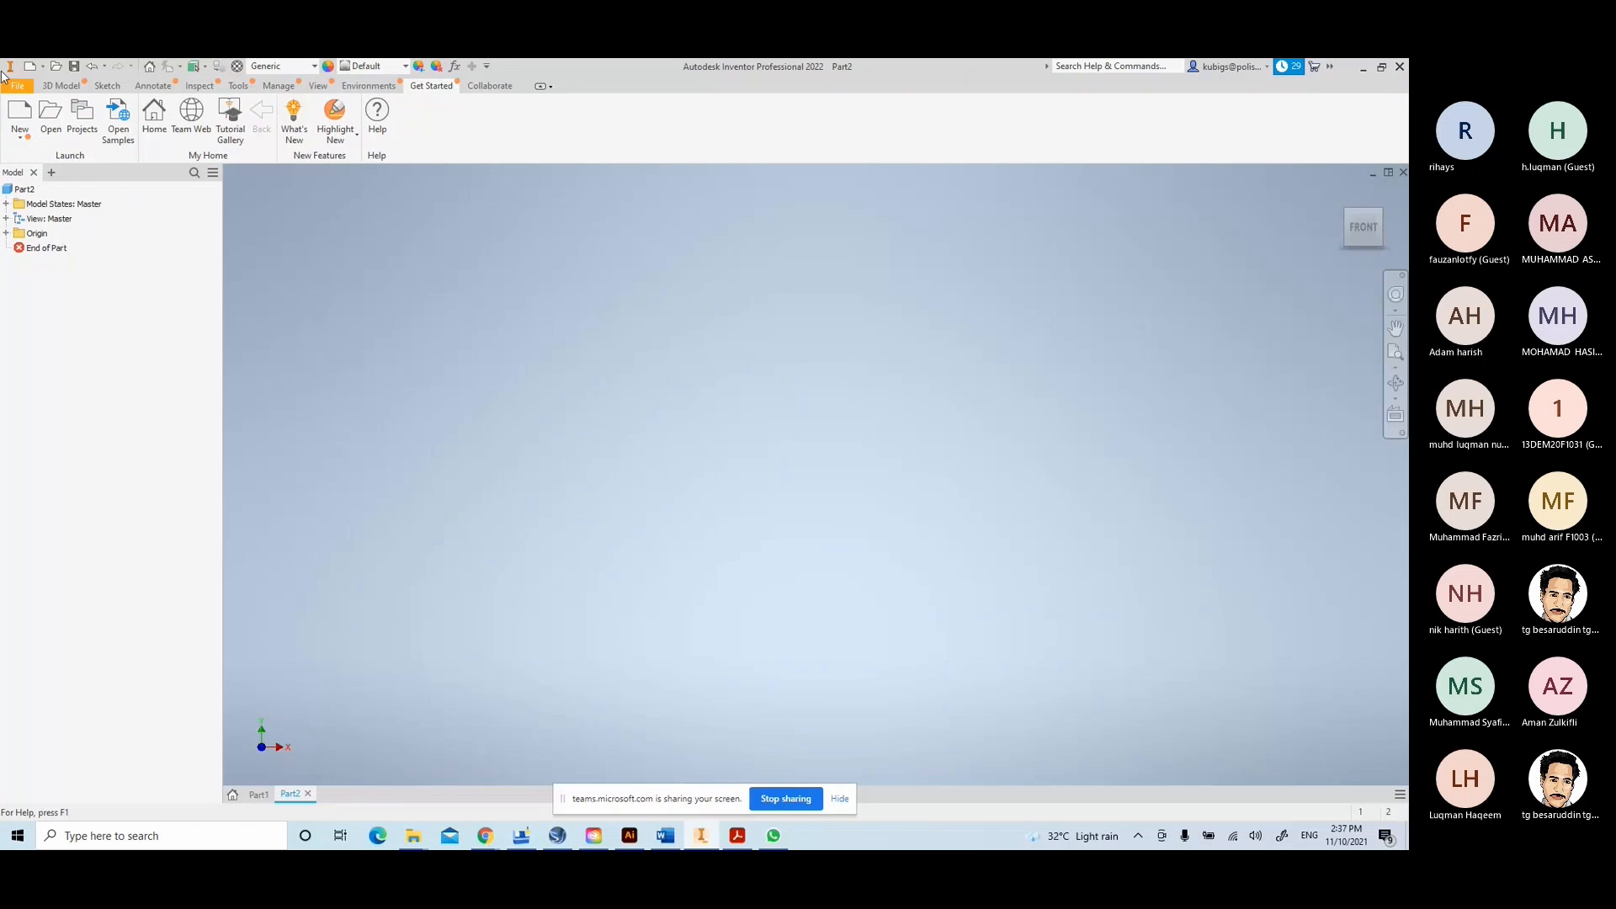
- Start a 2D sketch in the new part from the 3D modeling commands
{"action": "left_click", "coordinate": [54, 87]}
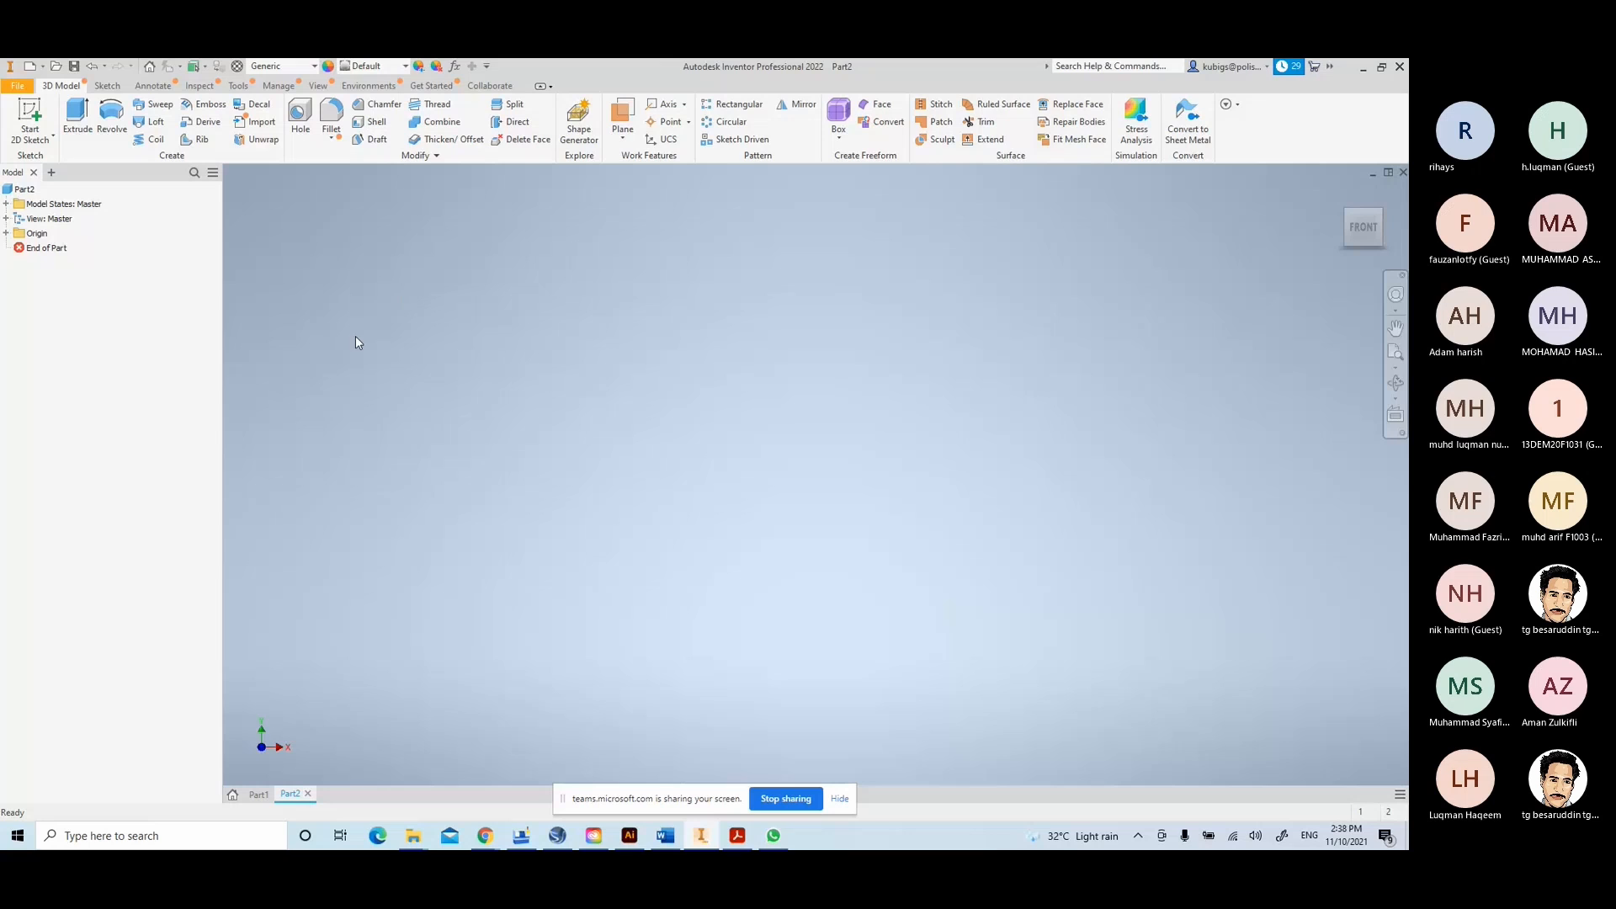
{"action": "left_click", "coordinate": [32, 120]}
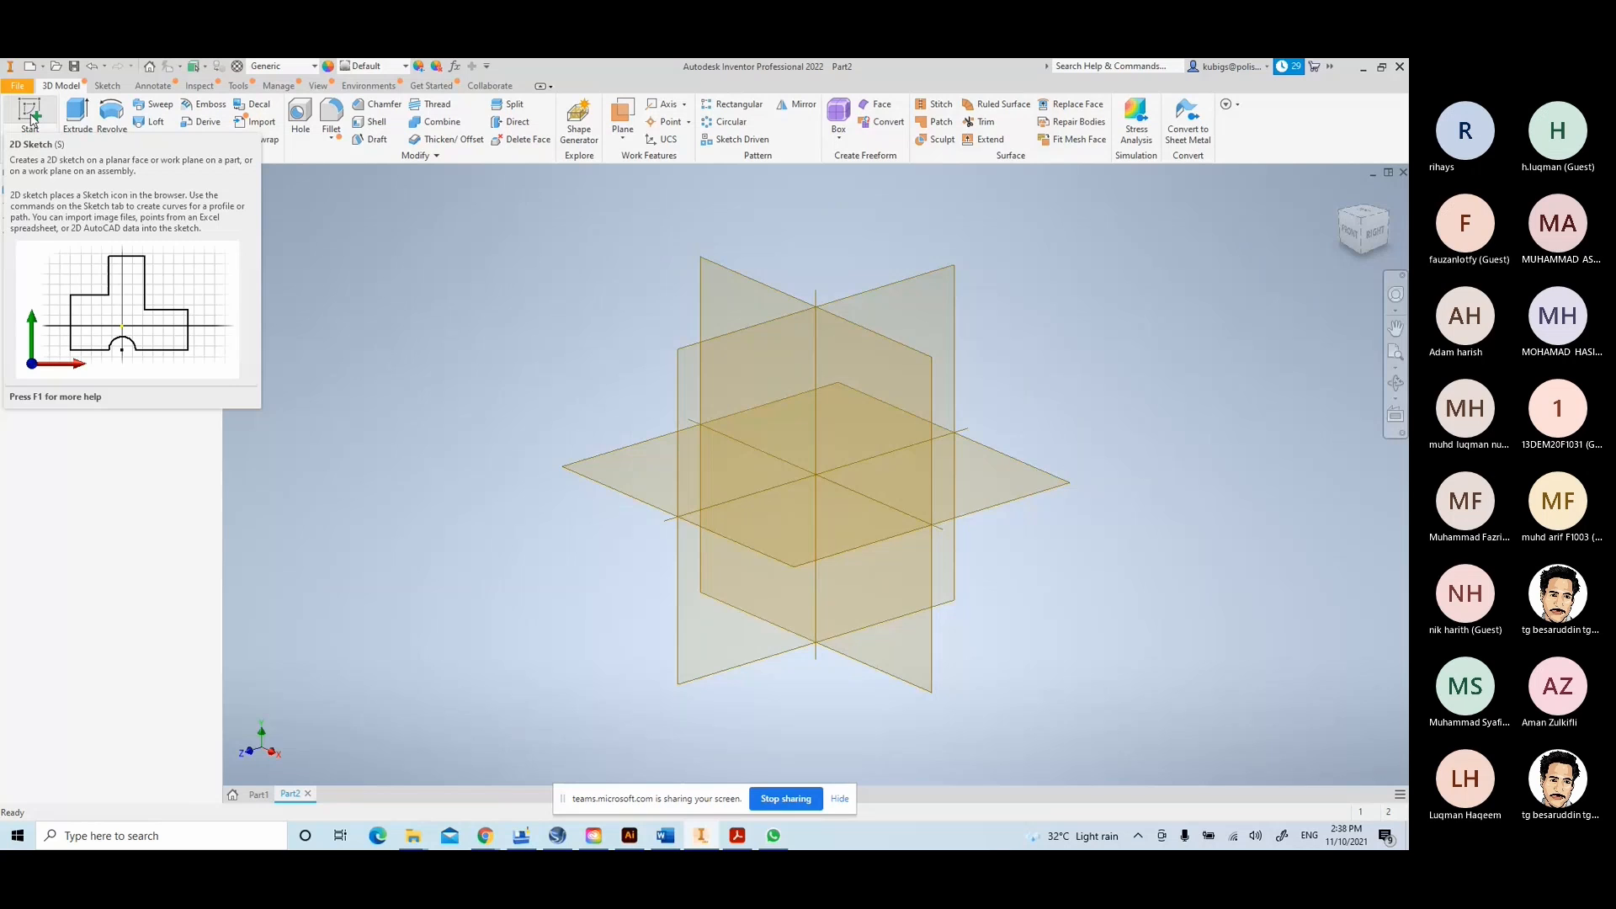
{"action": "left_click", "coordinate": [31, 113]}
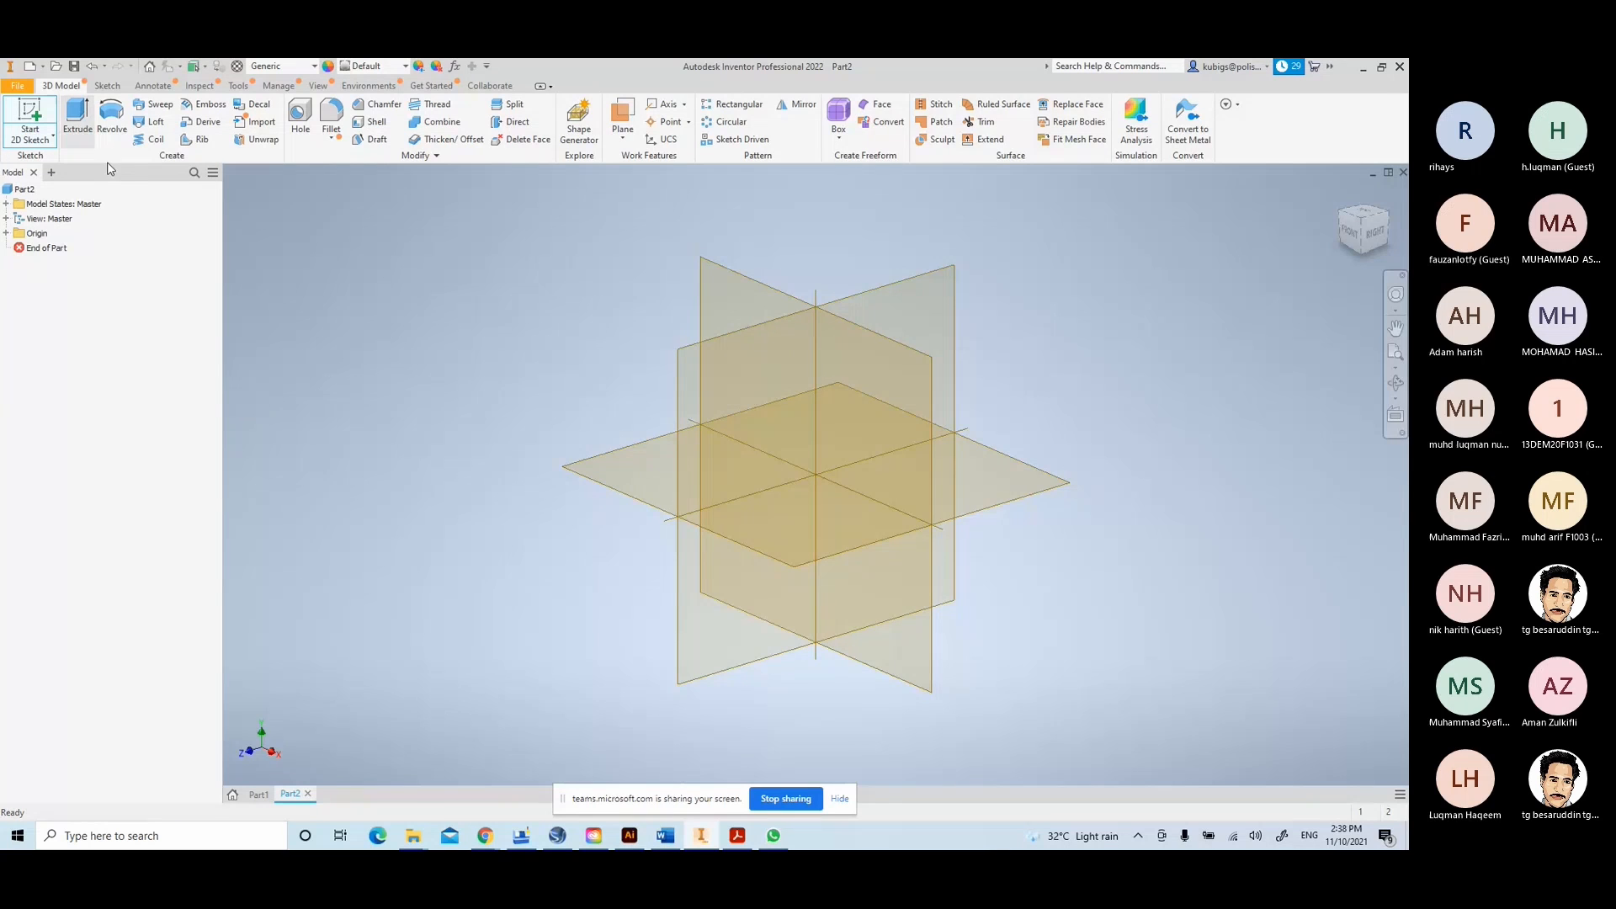
- Examine the contents of the Origin, View and Model States entries in the model browser, leaving the Origin planes and axes listed
{"action": "left_click", "coordinate": [10, 234]}
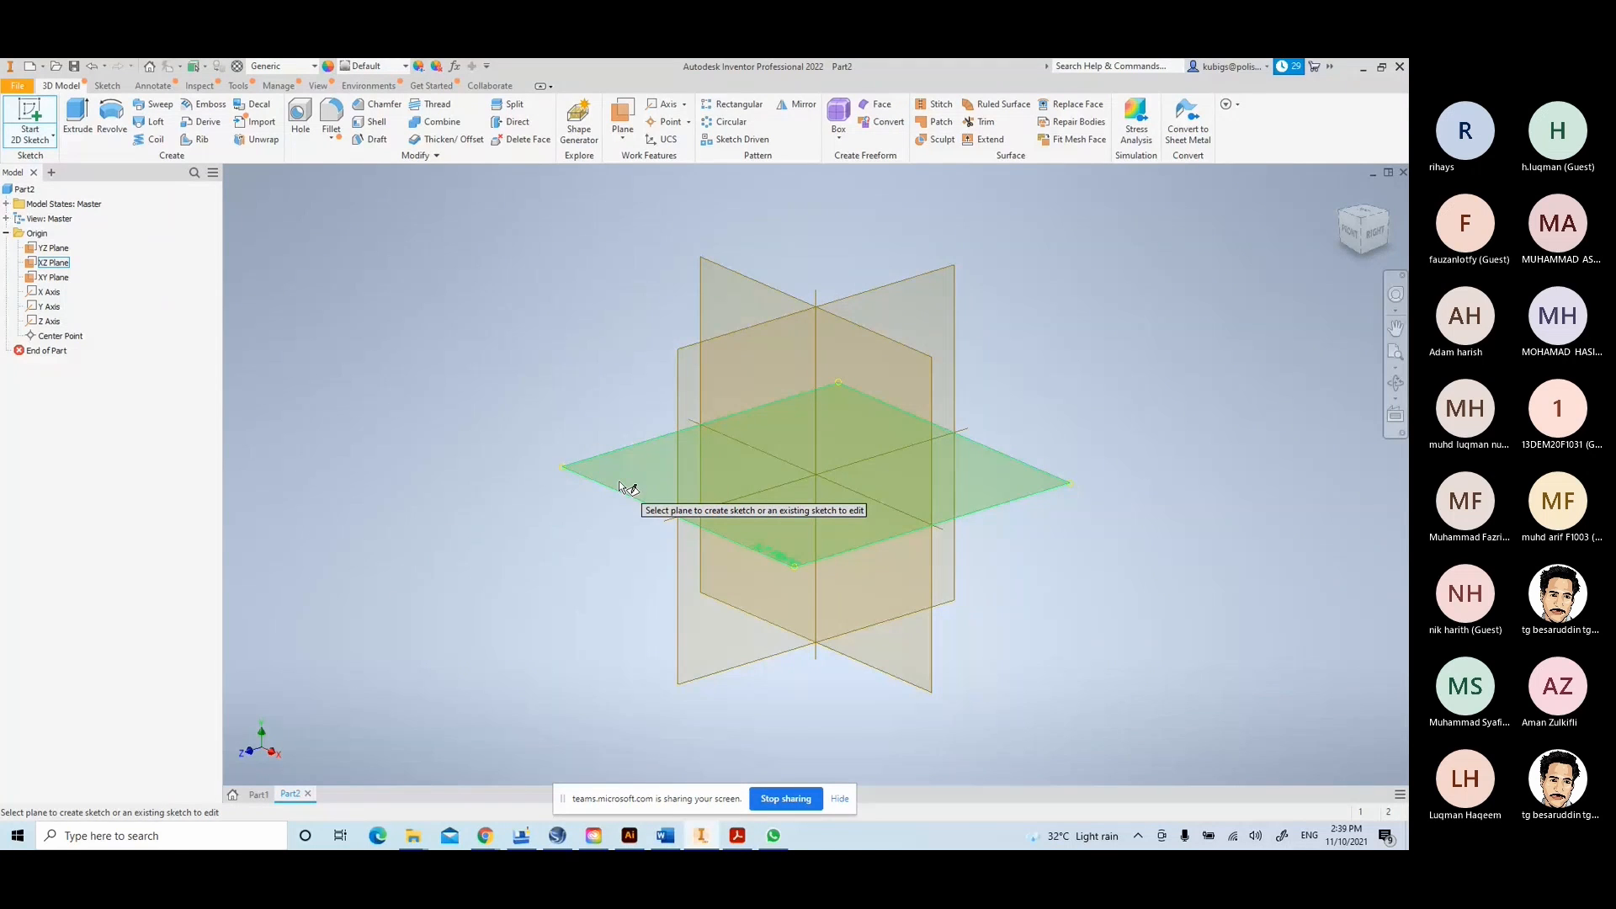
{"action": "left_click", "coordinate": [6, 234]}
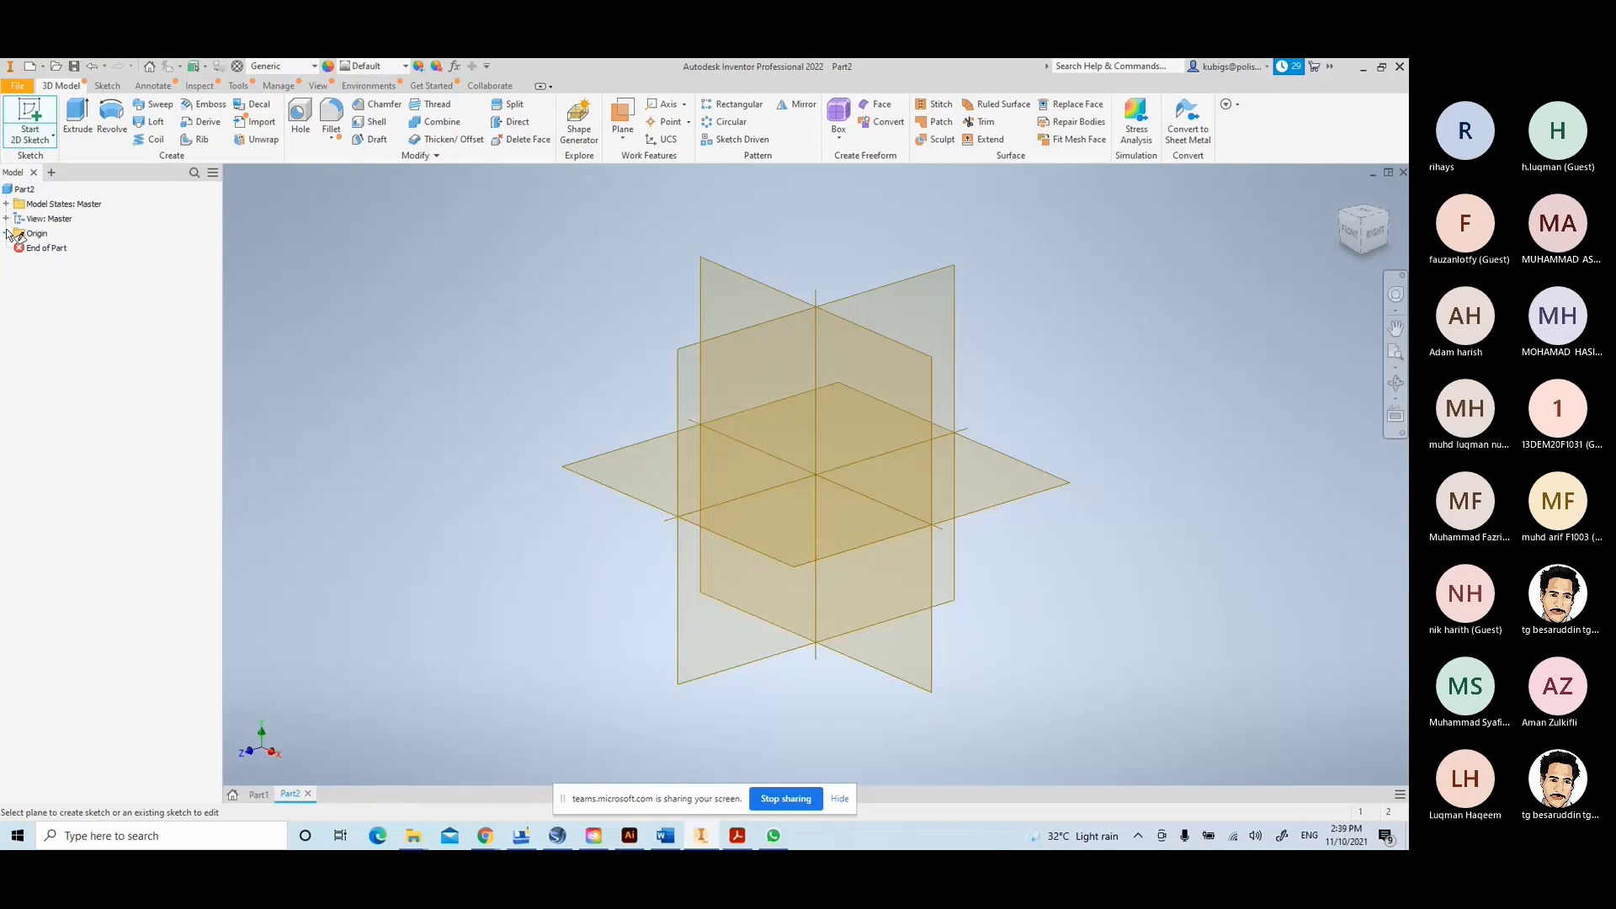
{"action": "left_click", "coordinate": [7, 219]}
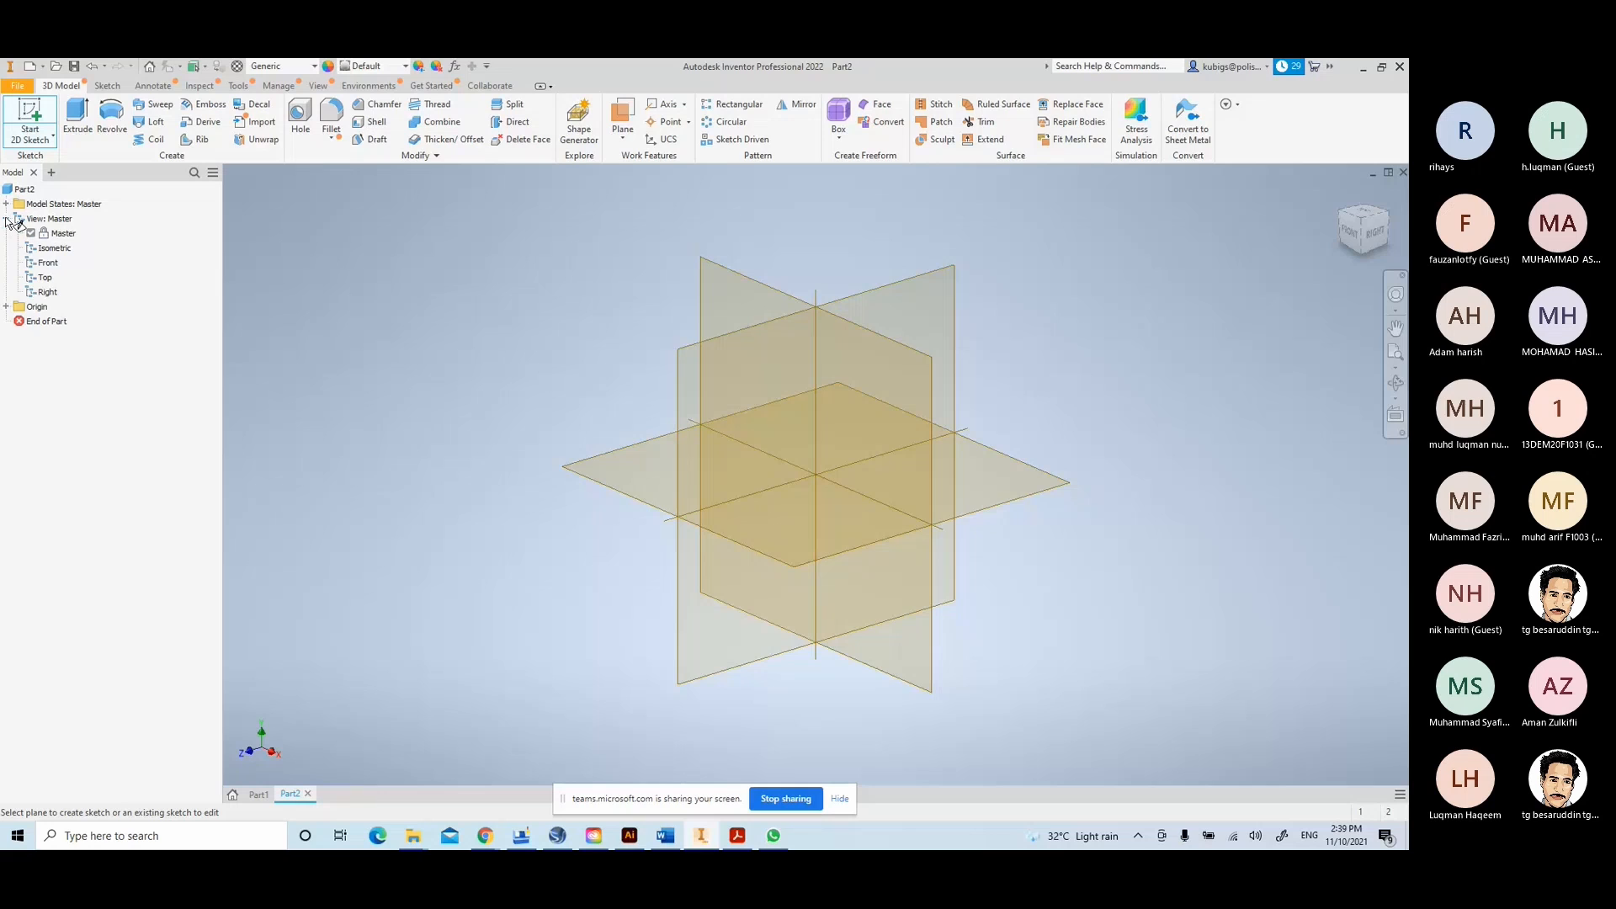
{"action": "left_click", "coordinate": [6, 218]}
{"action": "left_click", "coordinate": [6, 204]}
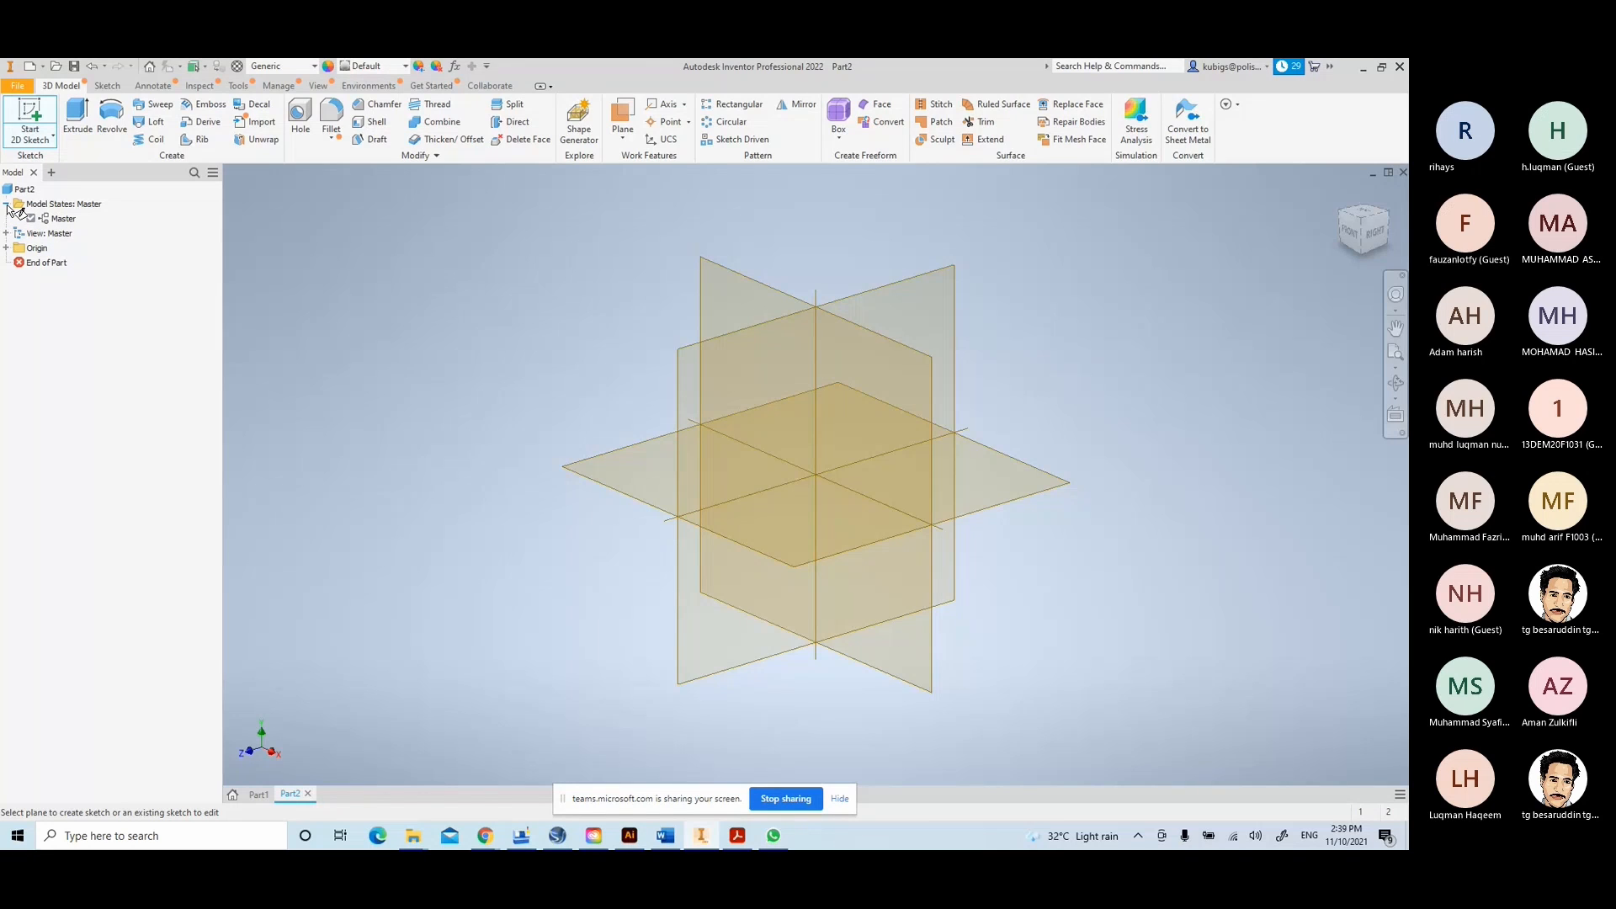
{"action": "left_click", "coordinate": [6, 204]}
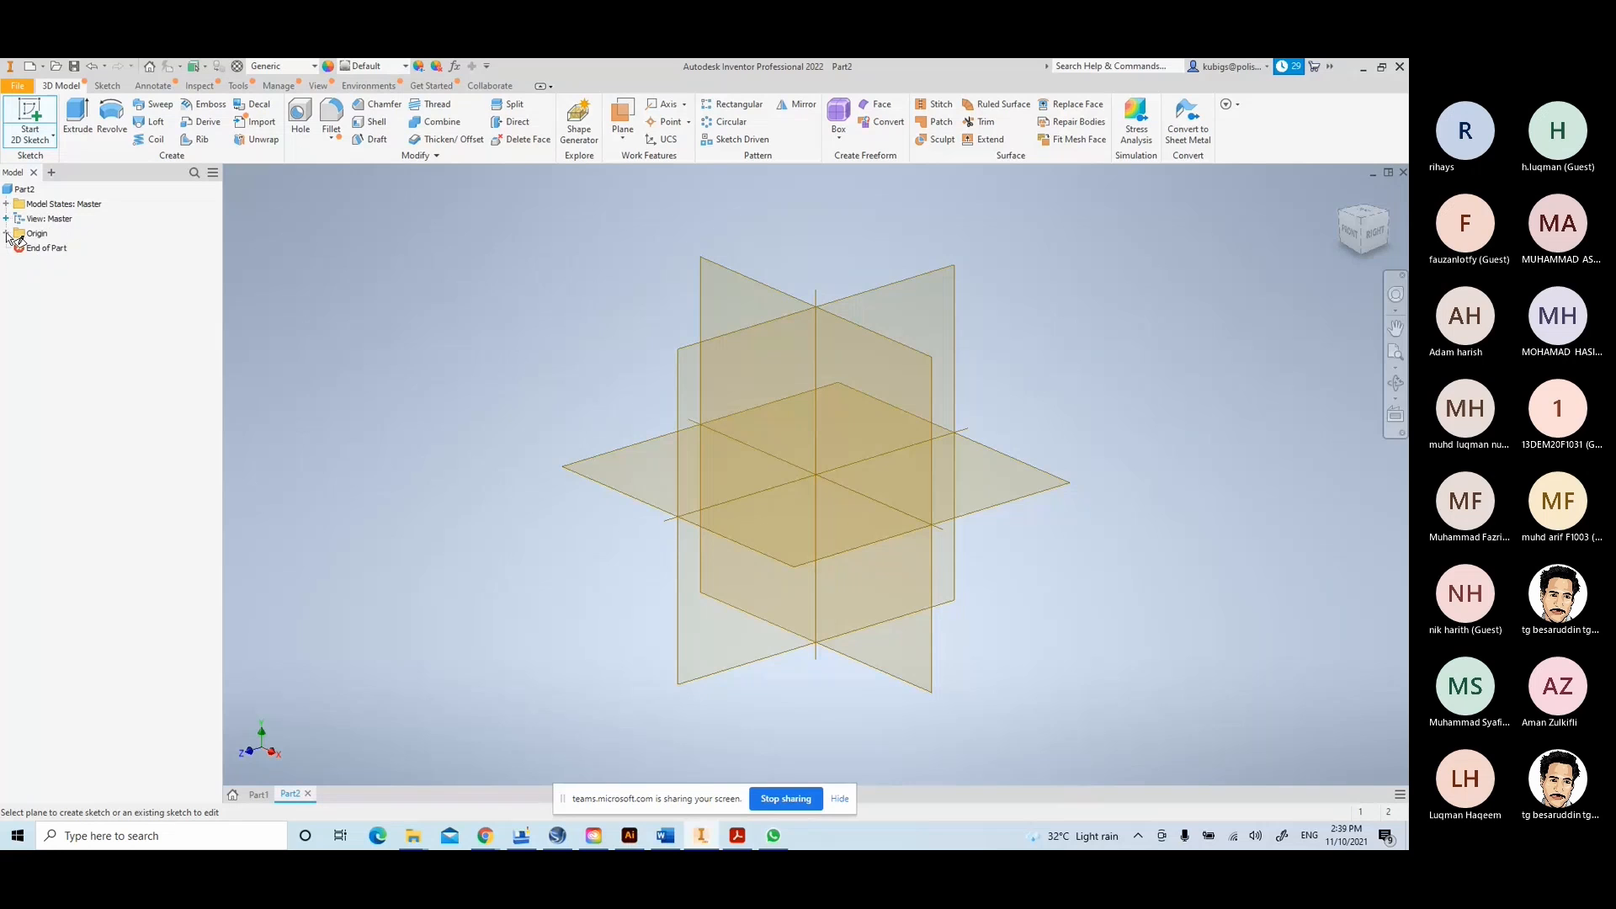
{"action": "left_click", "coordinate": [7, 233]}
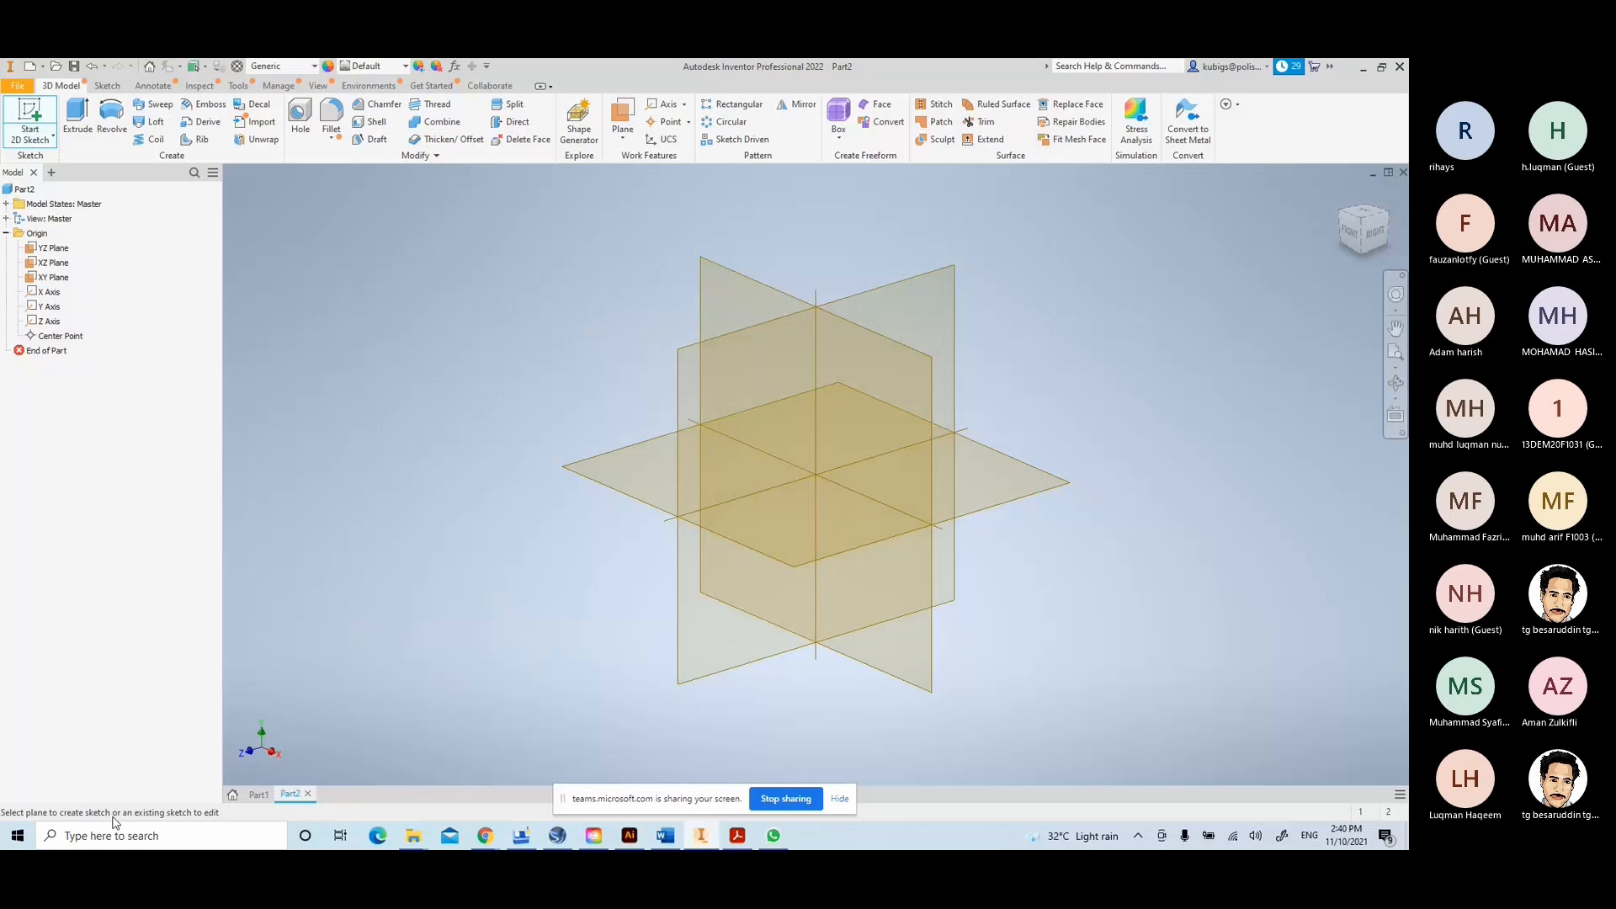
- Place the new sketch on the vertical XY plane
{"action": "left_click", "coordinate": [718, 299]}
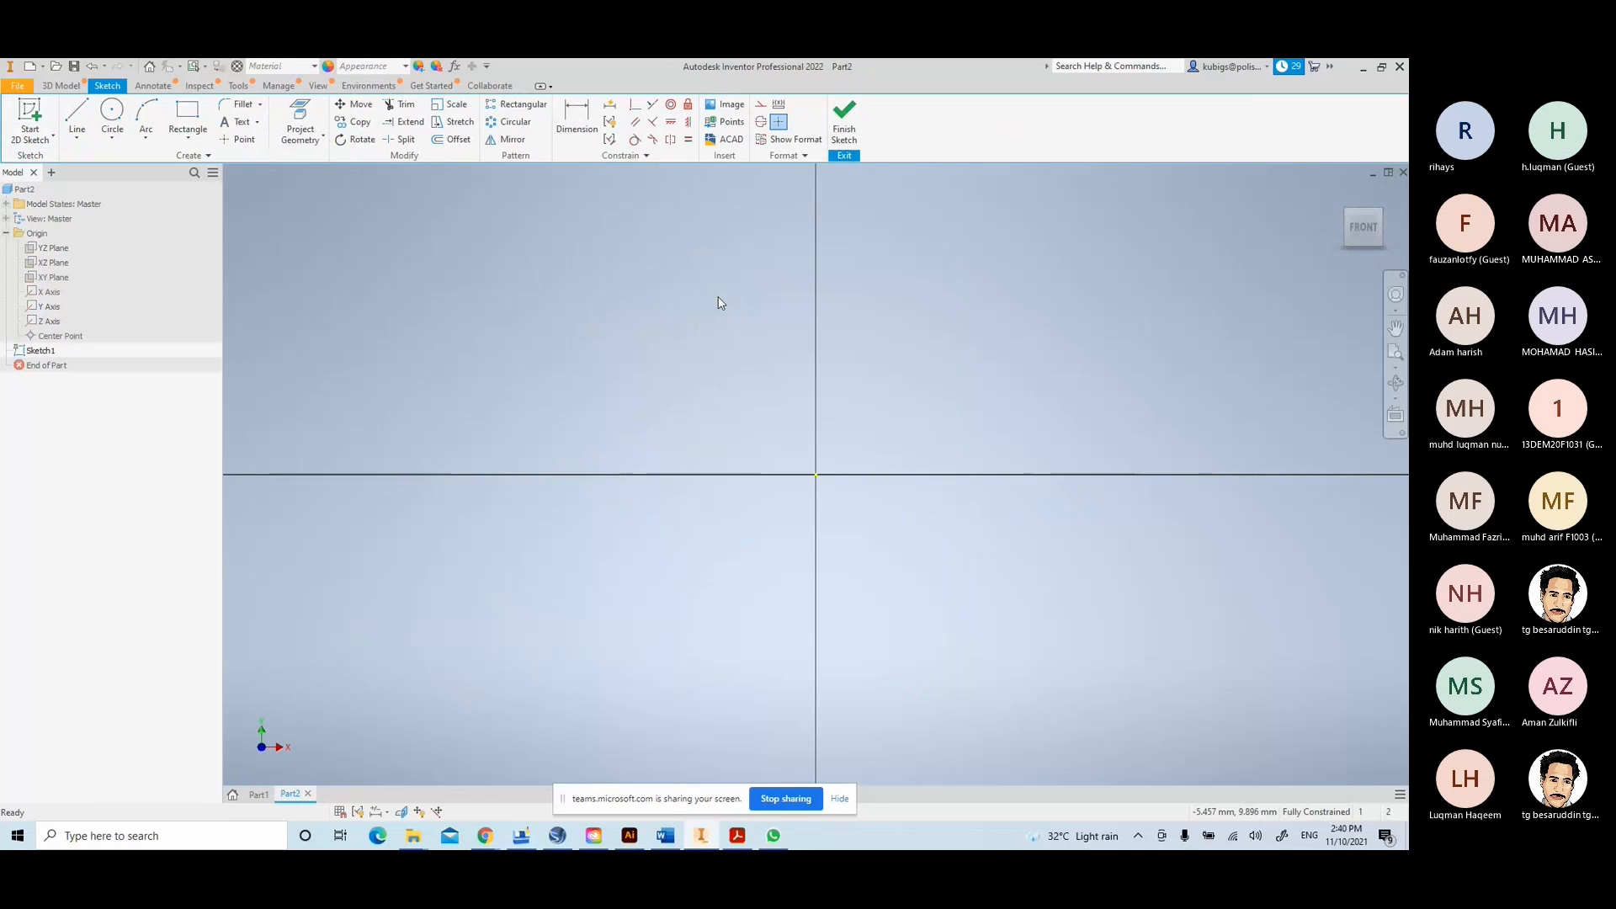
{"action": "scroll", "coordinate": [802, 450], "scroll_direction": "up", "scroll_amount": 5}
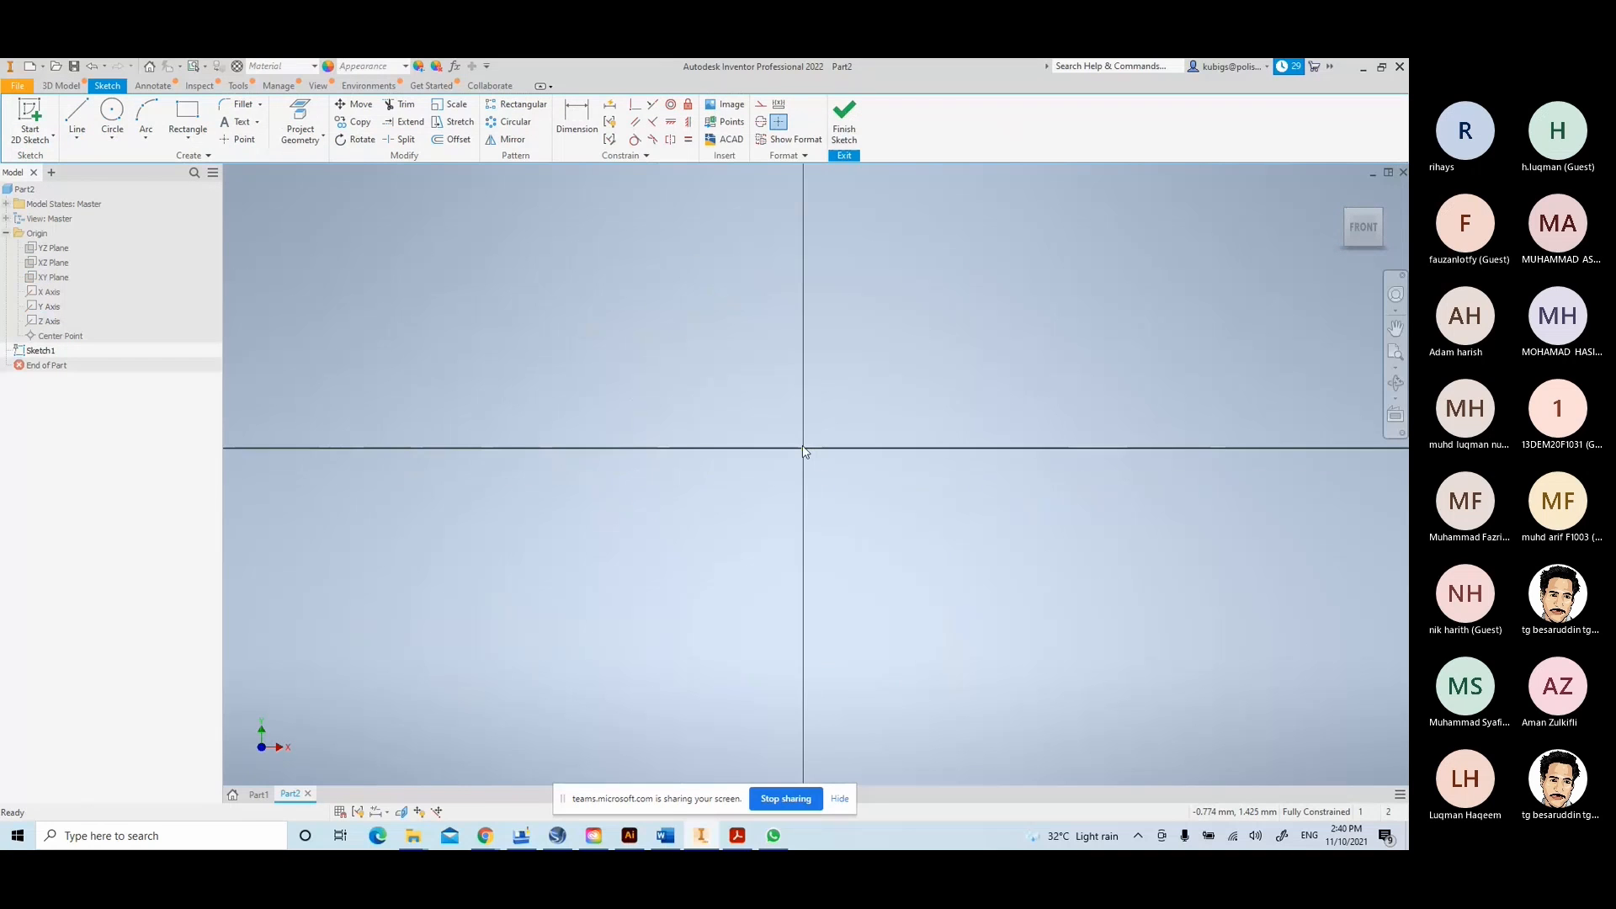
{"action": "scroll", "coordinate": [802, 449], "scroll_direction": "down", "scroll_amount": 6}
{"action": "scroll", "coordinate": [802, 449], "scroll_direction": "up", "scroll_amount": 2}
{"action": "scroll", "coordinate": [803, 443], "scroll_direction": "down", "scroll_amount": 5}
{"action": "scroll", "coordinate": [805, 446], "scroll_direction": "up", "scroll_amount": 3}
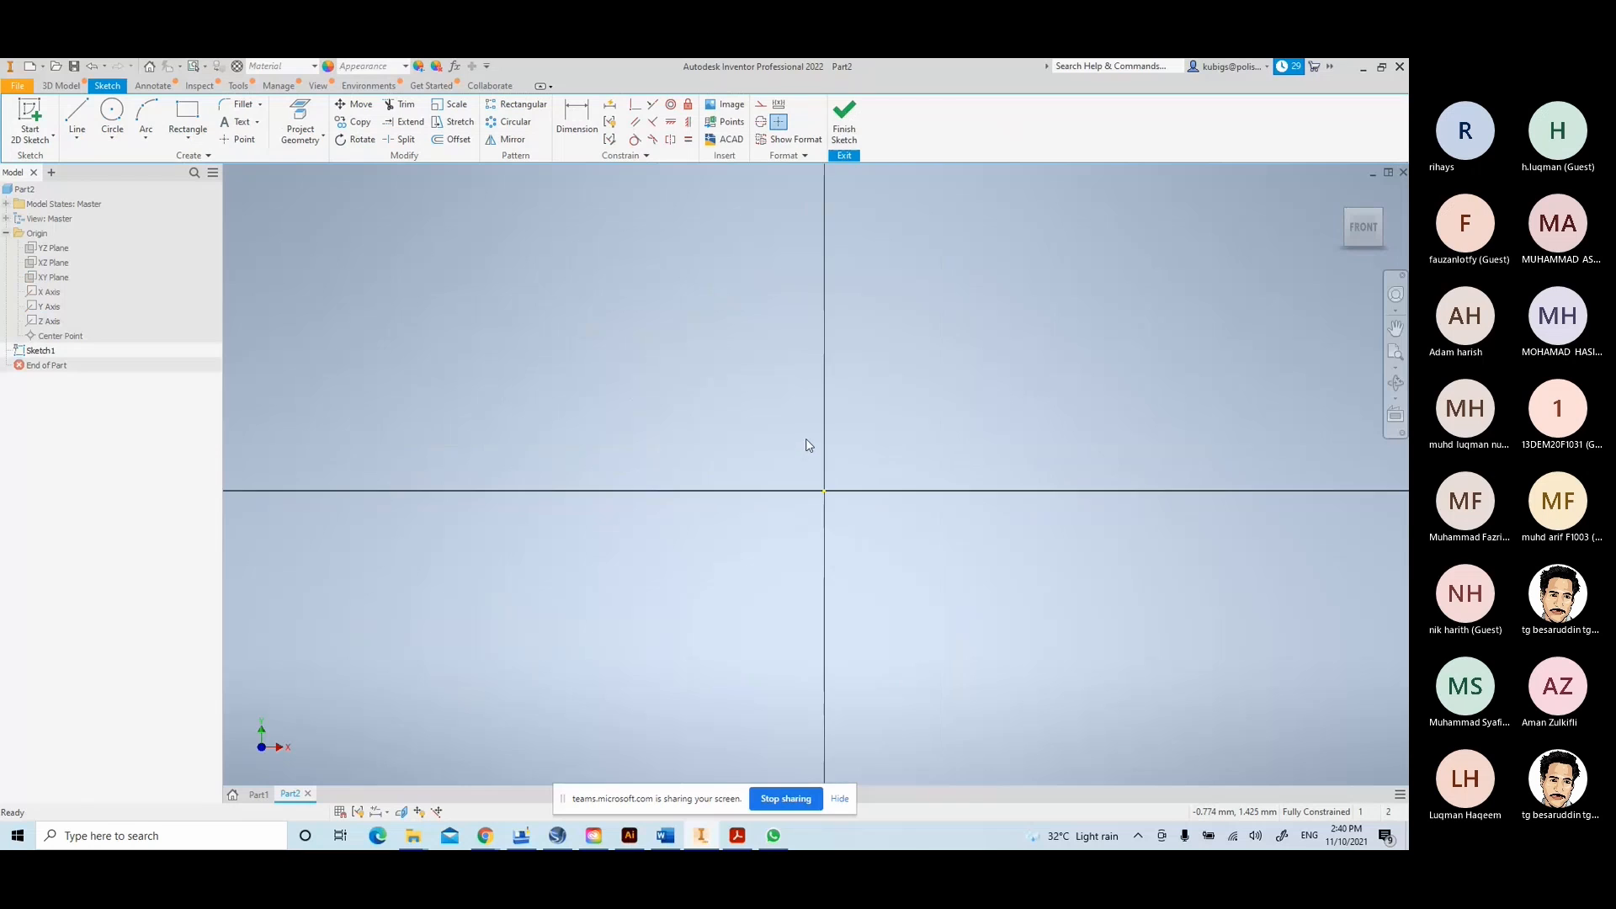
{"action": "scroll", "coordinate": [804, 446], "scroll_direction": "down", "scroll_amount": 2}
{"action": "scroll", "coordinate": [805, 444], "scroll_direction": "up", "scroll_amount": 3}
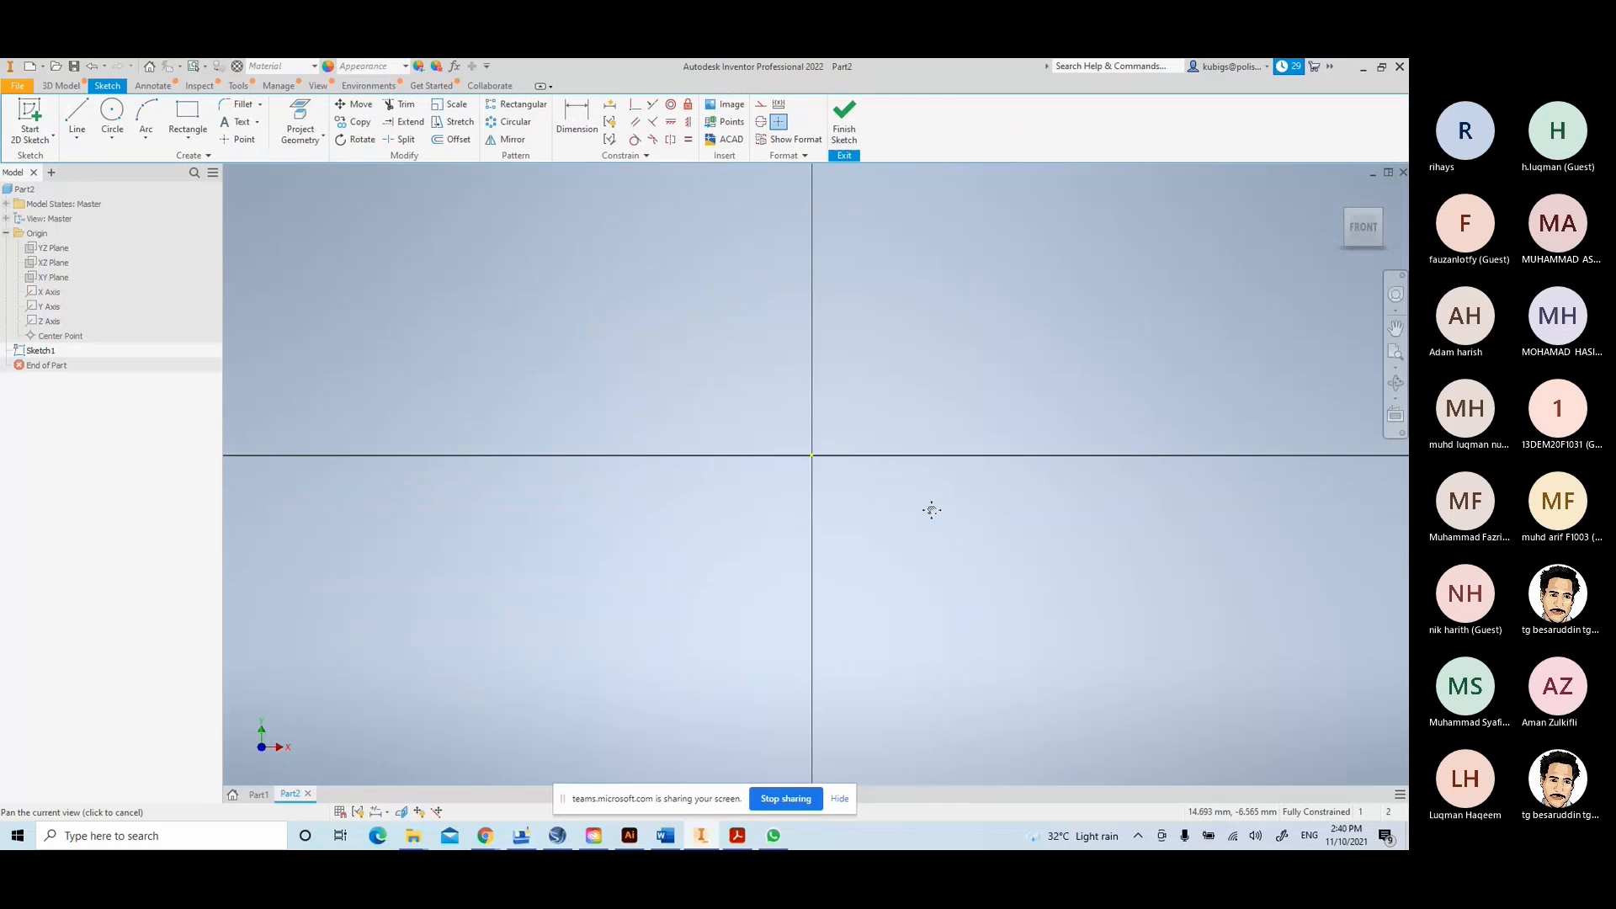
{"action": "mouse_move", "coordinate": [931, 509]}
{"action": "middle_mouse_down"}
{"action": "mouse_move", "coordinate": [827, 503]}
{"action": "mouse_move", "coordinate": [890, 499]}
{"action": "mouse_move", "coordinate": [967, 548]}
{"action": "mouse_move", "coordinate": [886, 562]}
{"action": "middle_mouse_up"}
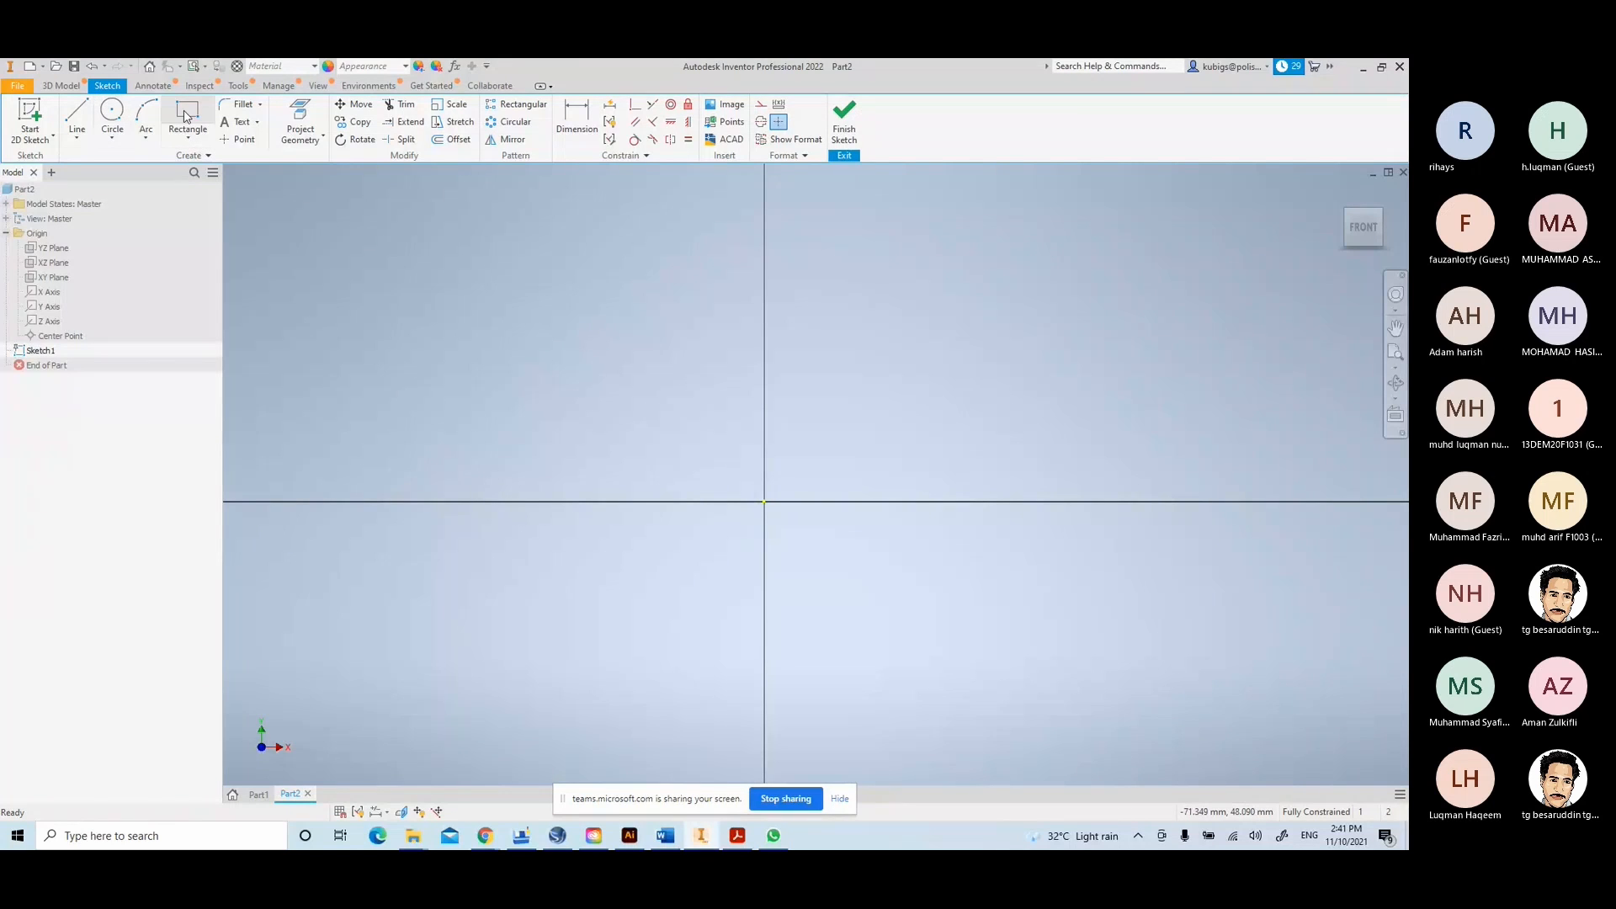
- Review the available variants of the Line, Circle, Arc and Rectangle sketch tools
{"action": "left_click", "coordinate": [75, 139]}
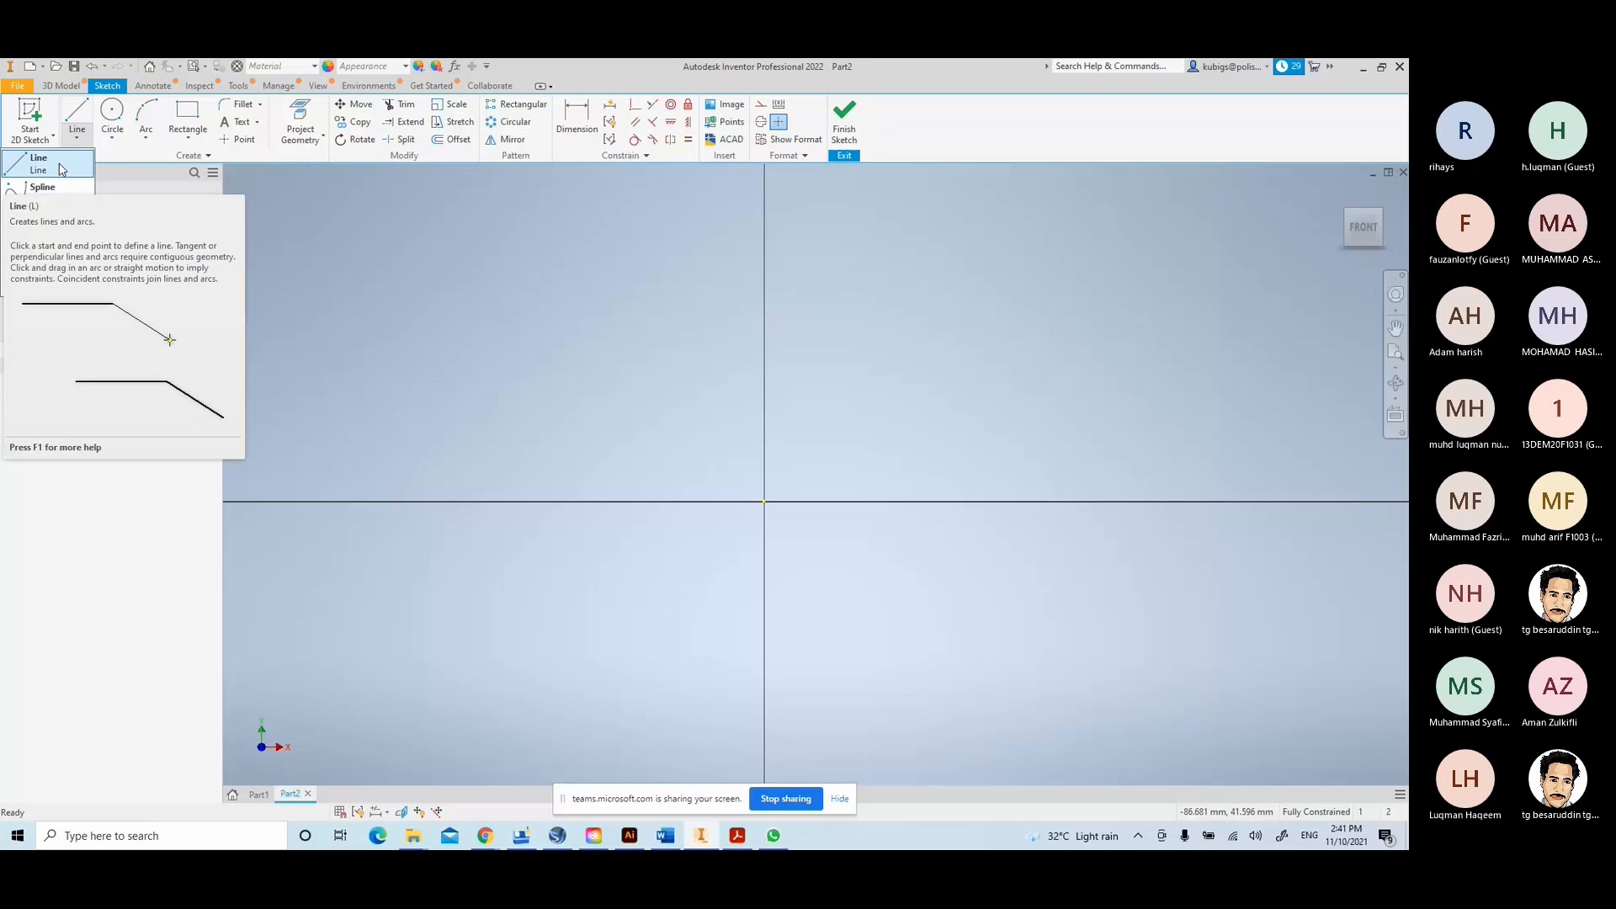
{"action": "left_click", "coordinate": [112, 141]}
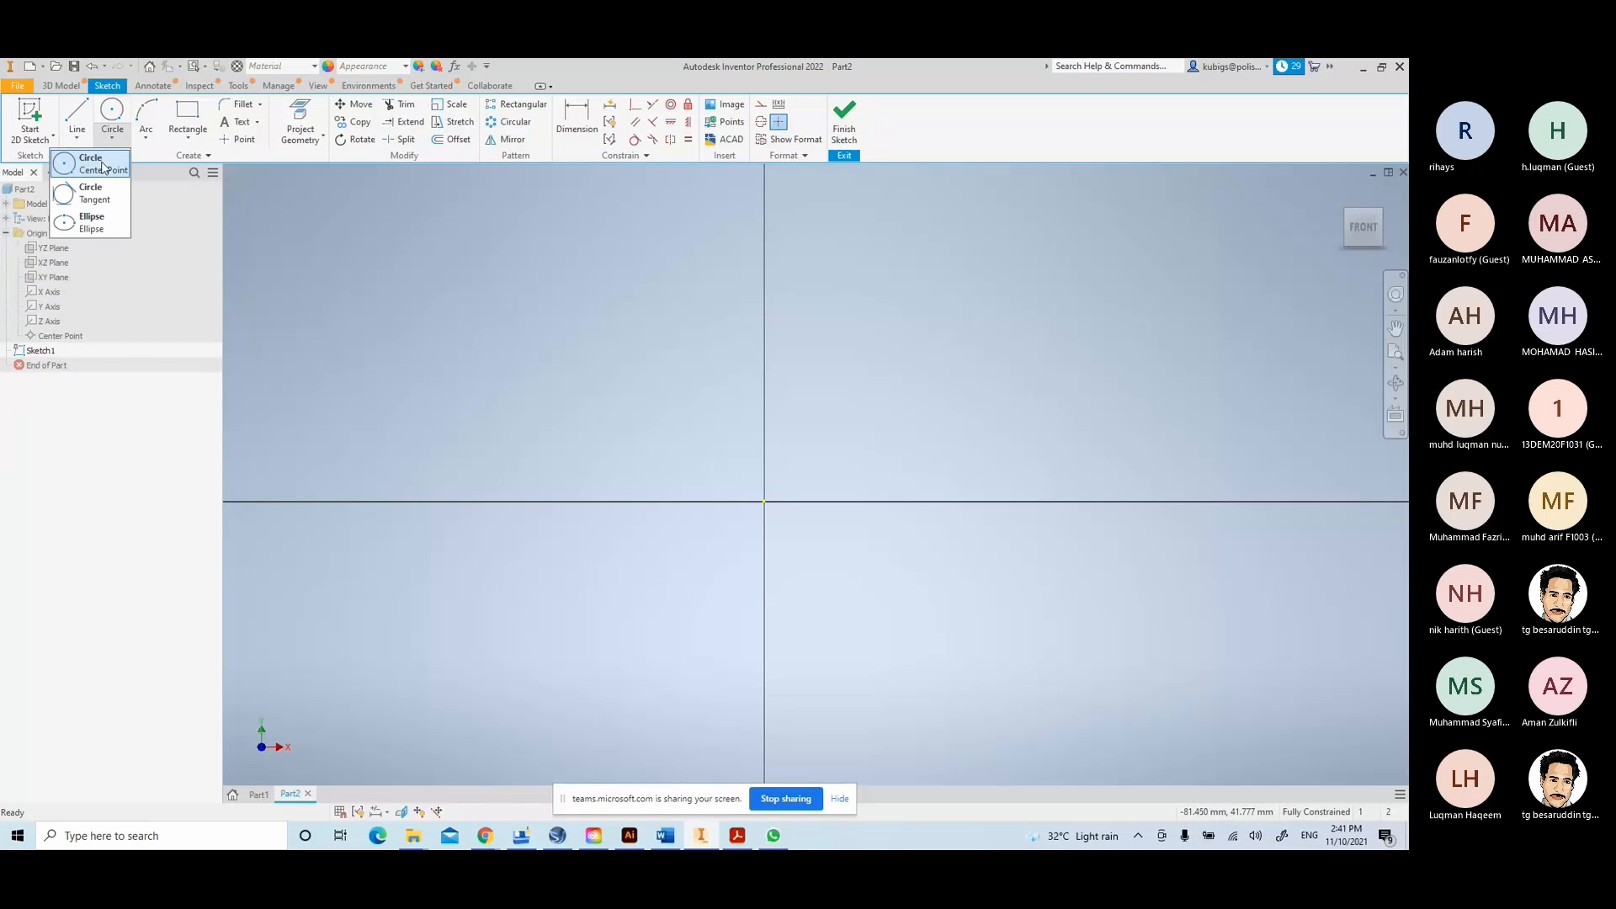
{"action": "left_click", "coordinate": [146, 140]}
{"action": "left_click", "coordinate": [192, 154]}
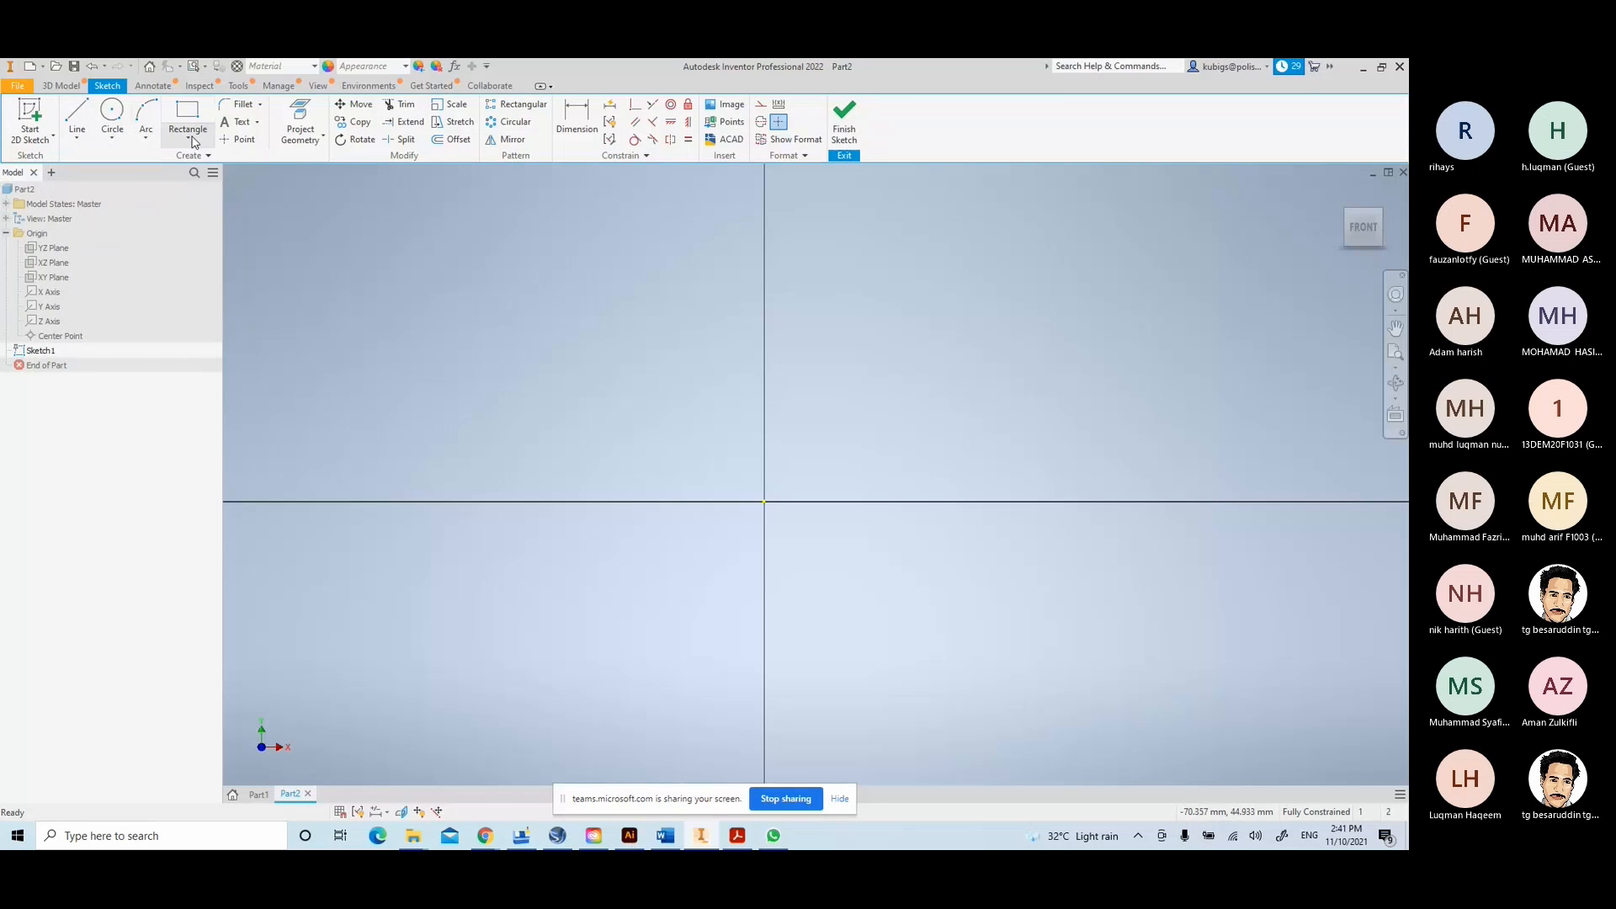
{"action": "left_click", "coordinate": [188, 139]}
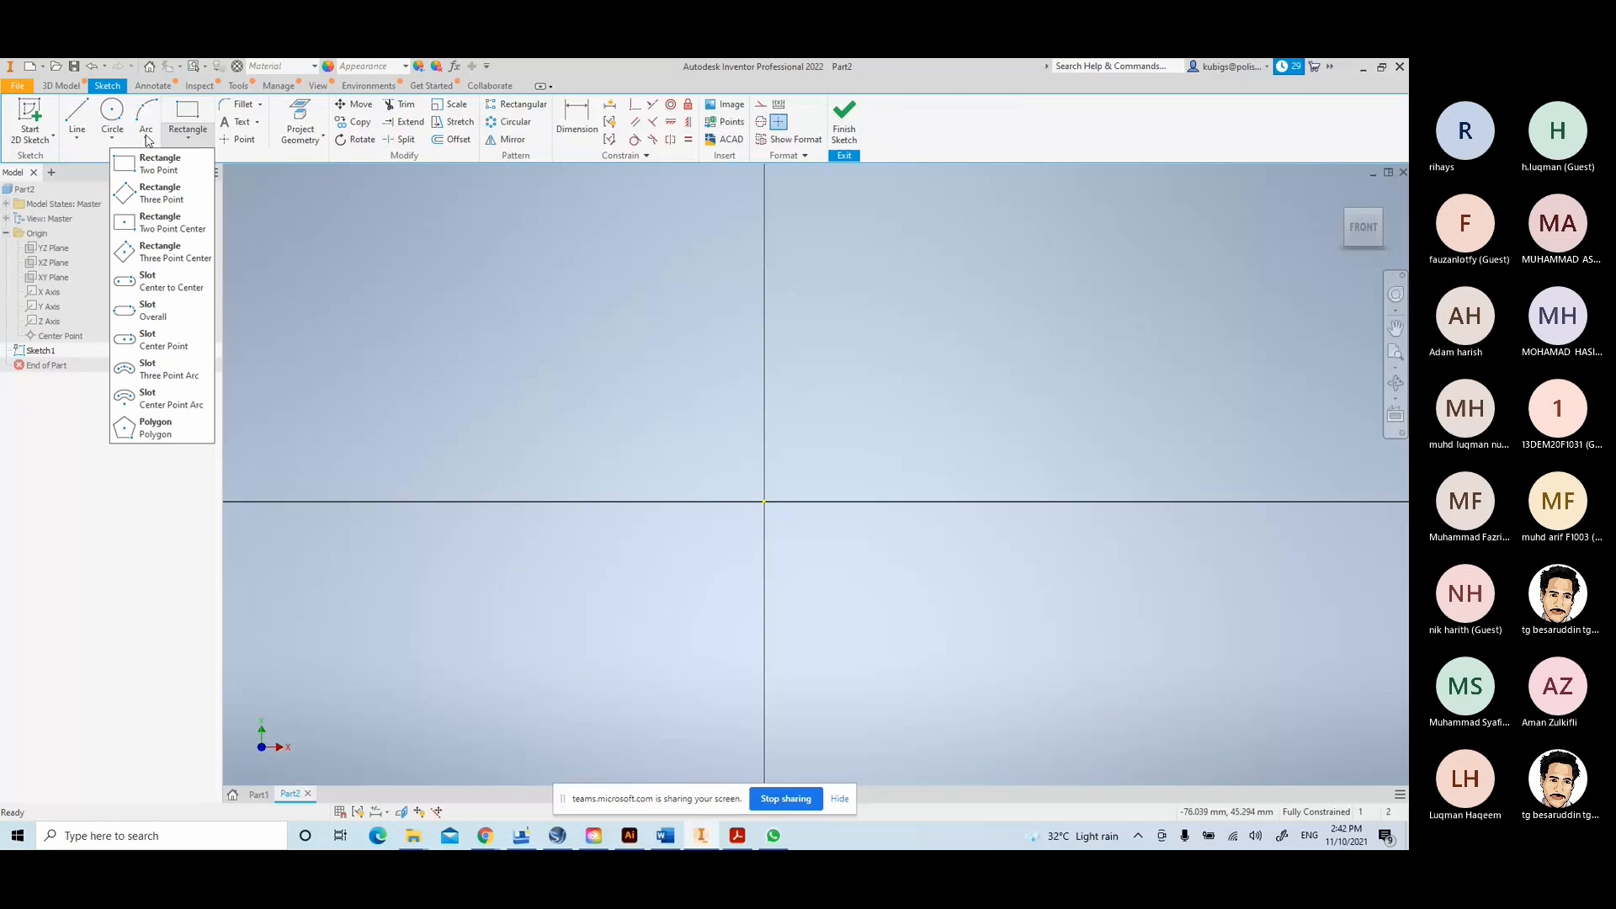
{"action": "left_click", "coordinate": [148, 139]}
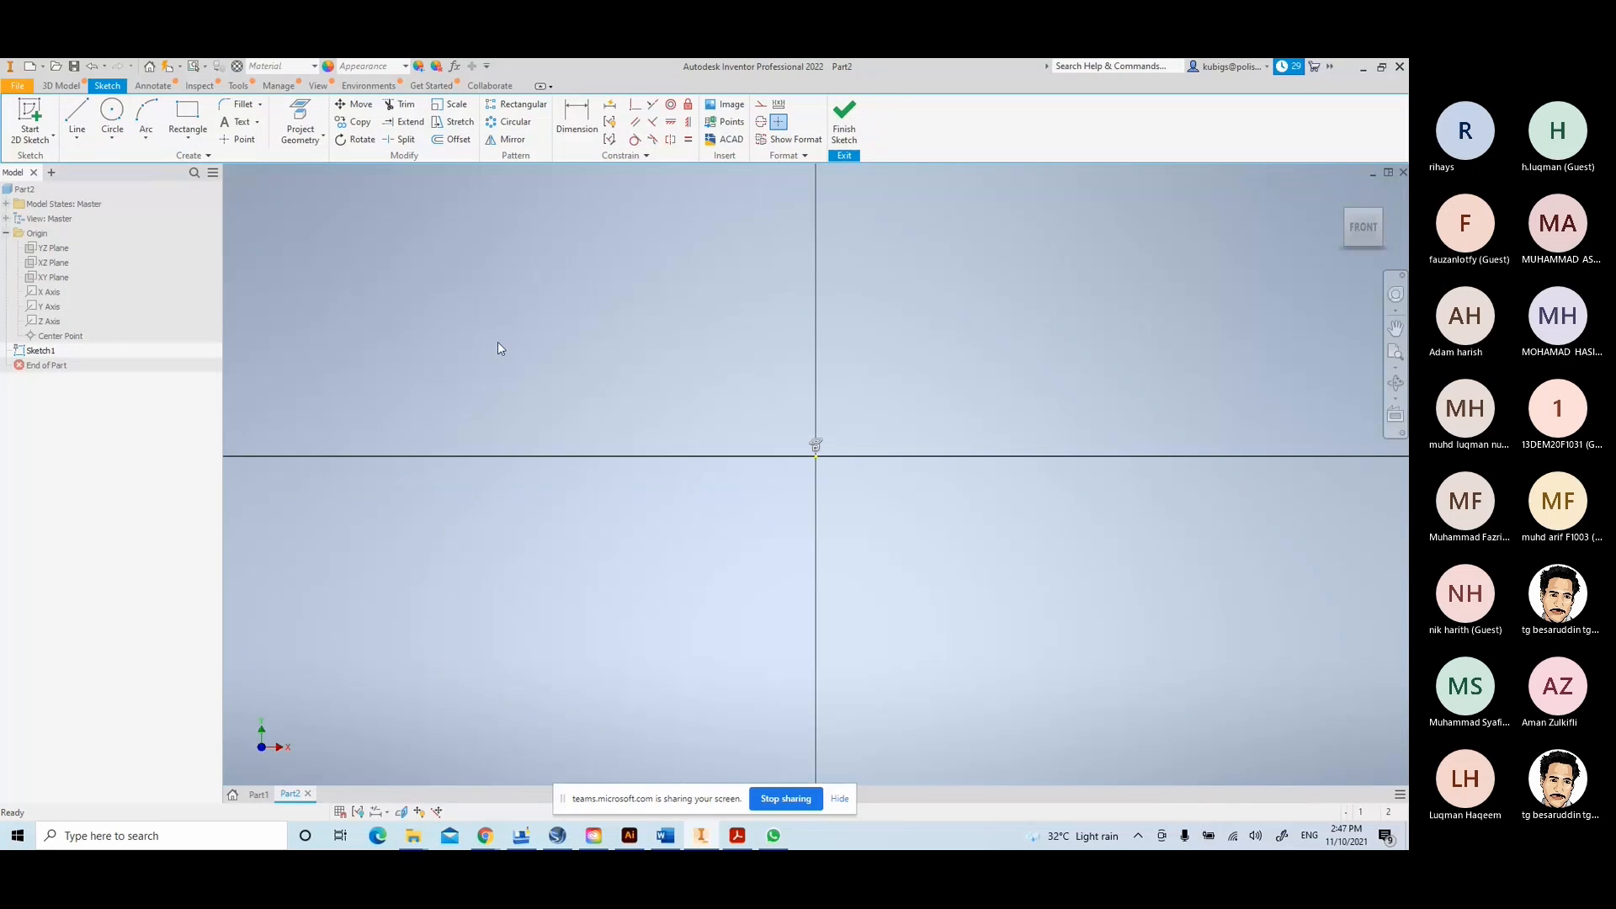
- Draw a horizontal line about 288 mm long along the horizontal axis, crossing the origin, and end the Line command
{"action": "right_click", "coordinate": [497, 341]}
{"action": "left_click", "coordinate": [500, 296]}
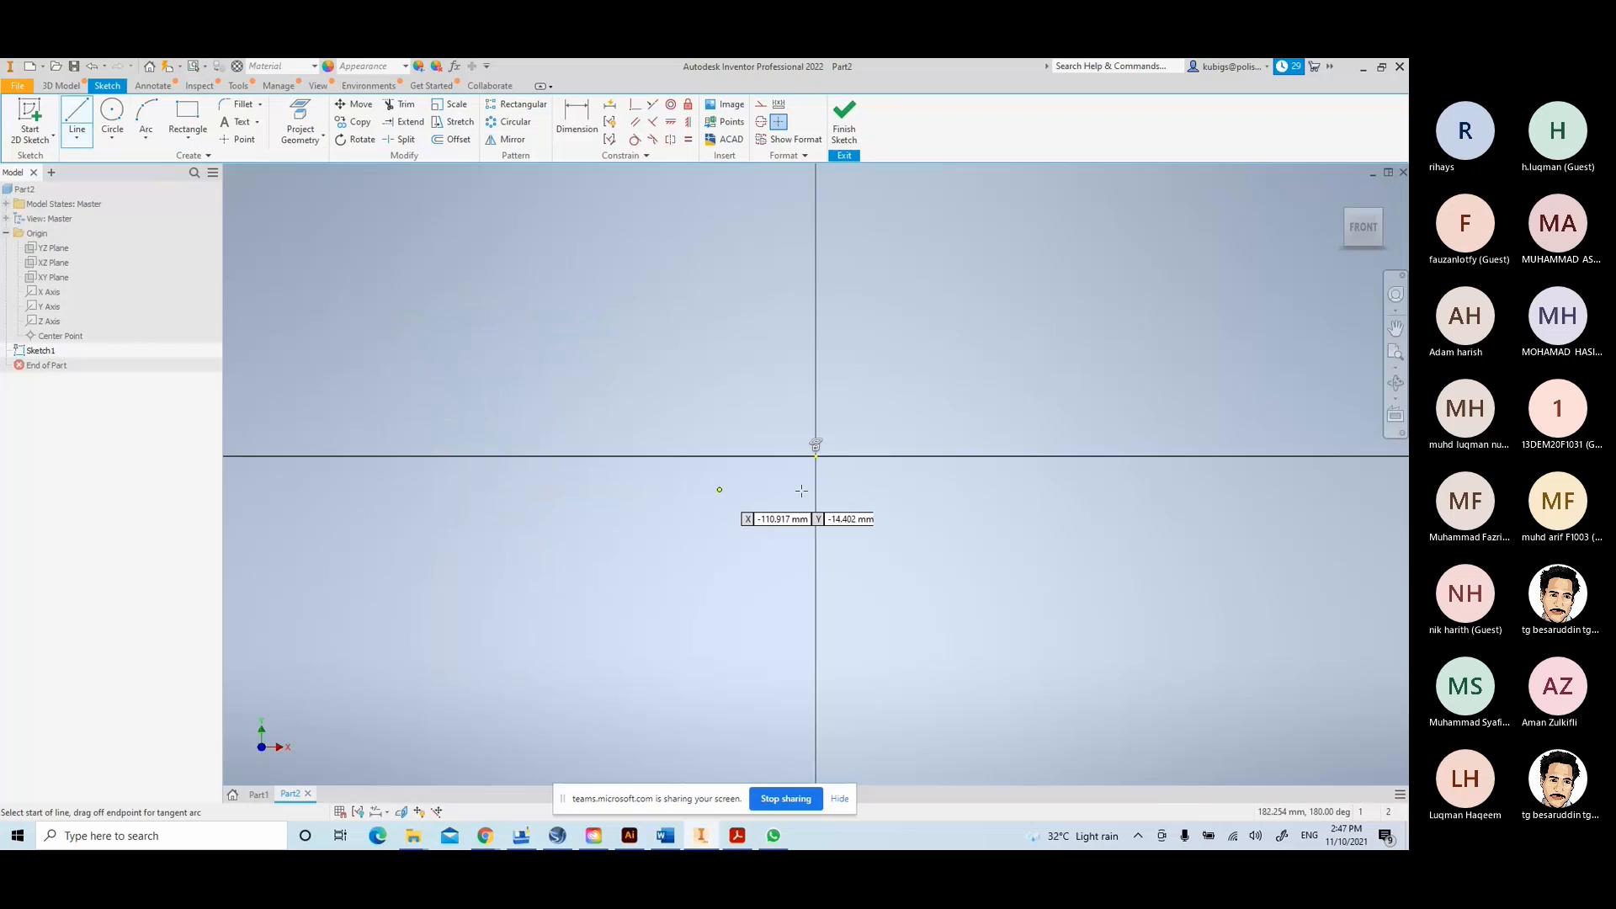
{"action": "left_click", "coordinate": [576, 455]}
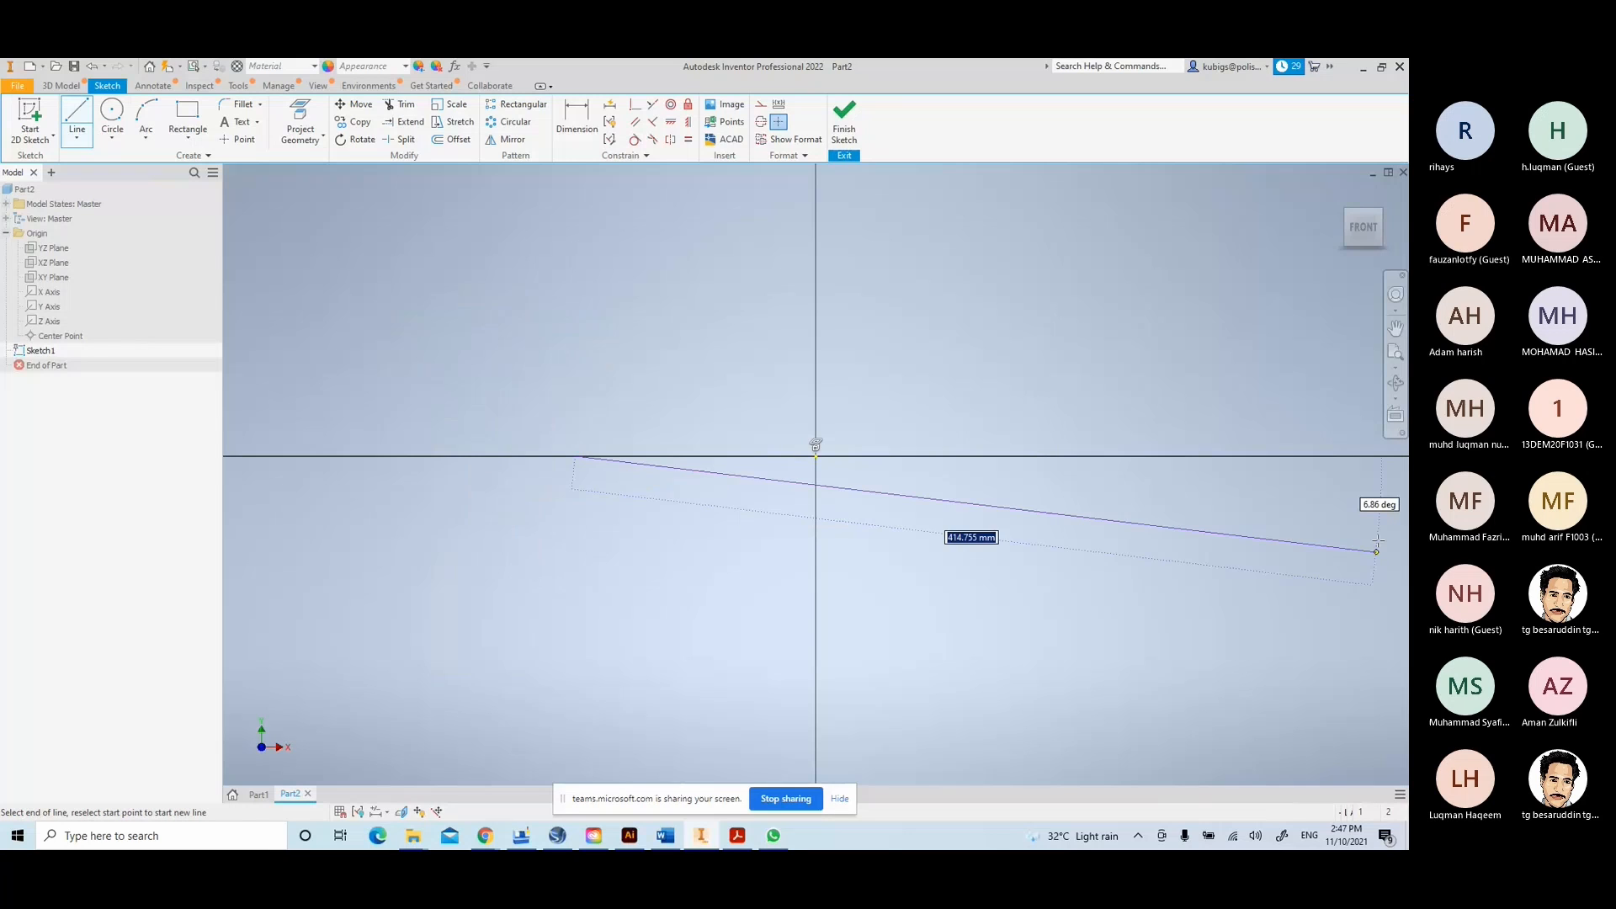
{"action": "left_click", "coordinate": [1134, 455]}
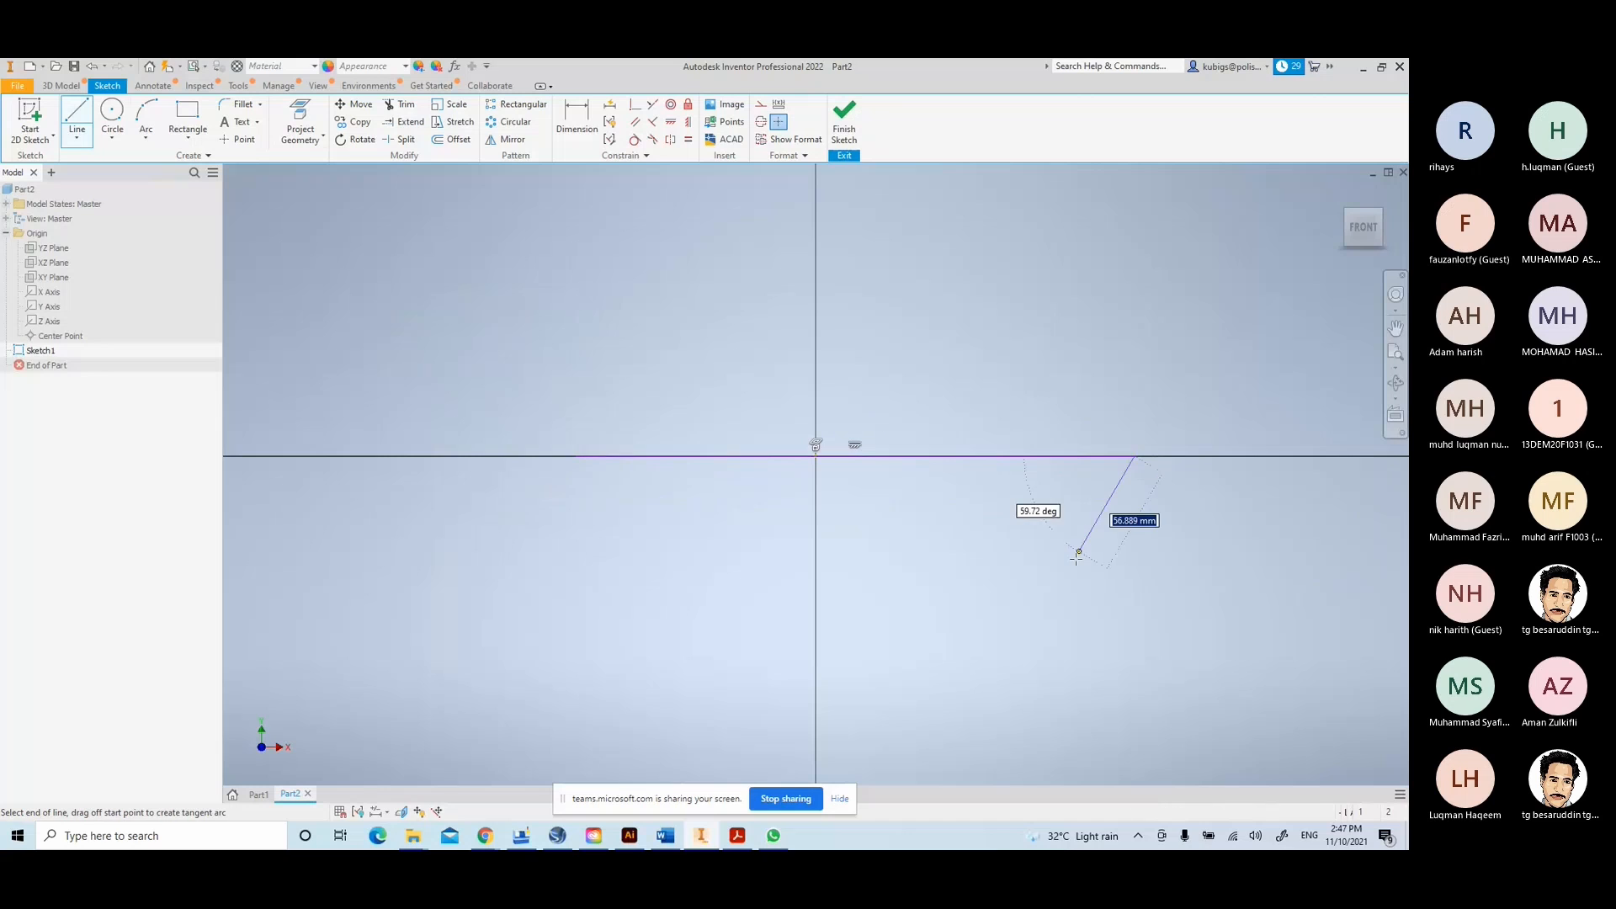
{"action": "right_click", "coordinate": [1084, 543]}
{"action": "left_click", "coordinate": [1122, 558]}
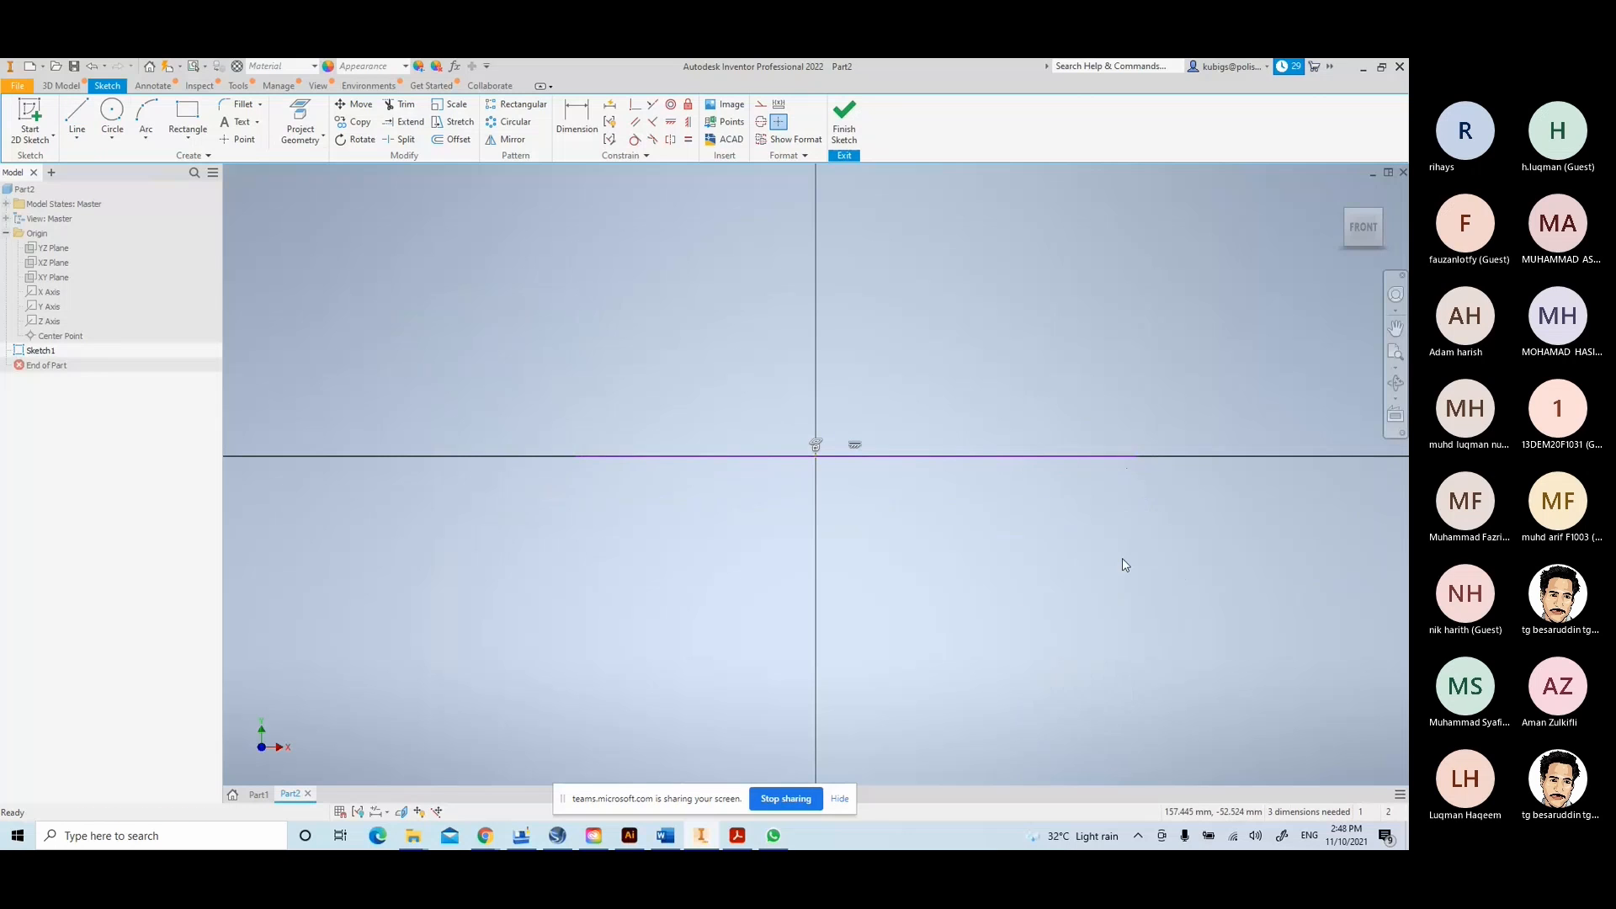
- Apply a vertical constraint between the horizontal line's midpoint and the origin to center the line
{"action": "left_click", "coordinate": [688, 123]}
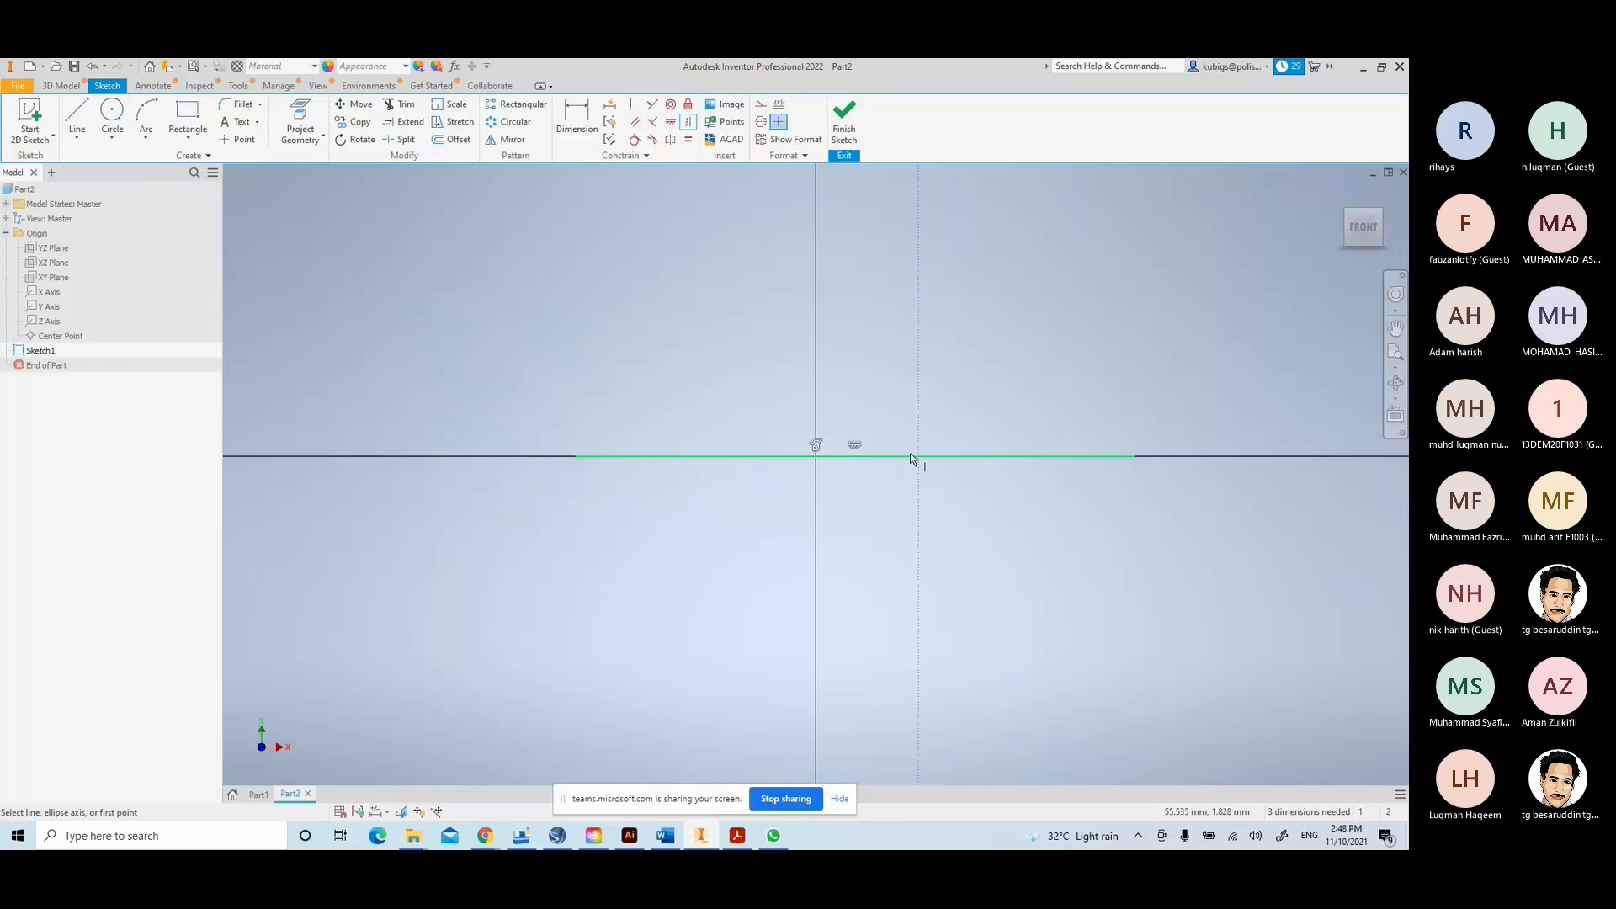
{"action": "left_click", "coordinate": [794, 456]}
{"action": "scroll", "coordinate": [871, 472], "scroll_direction": "down", "scroll_amount": 3}
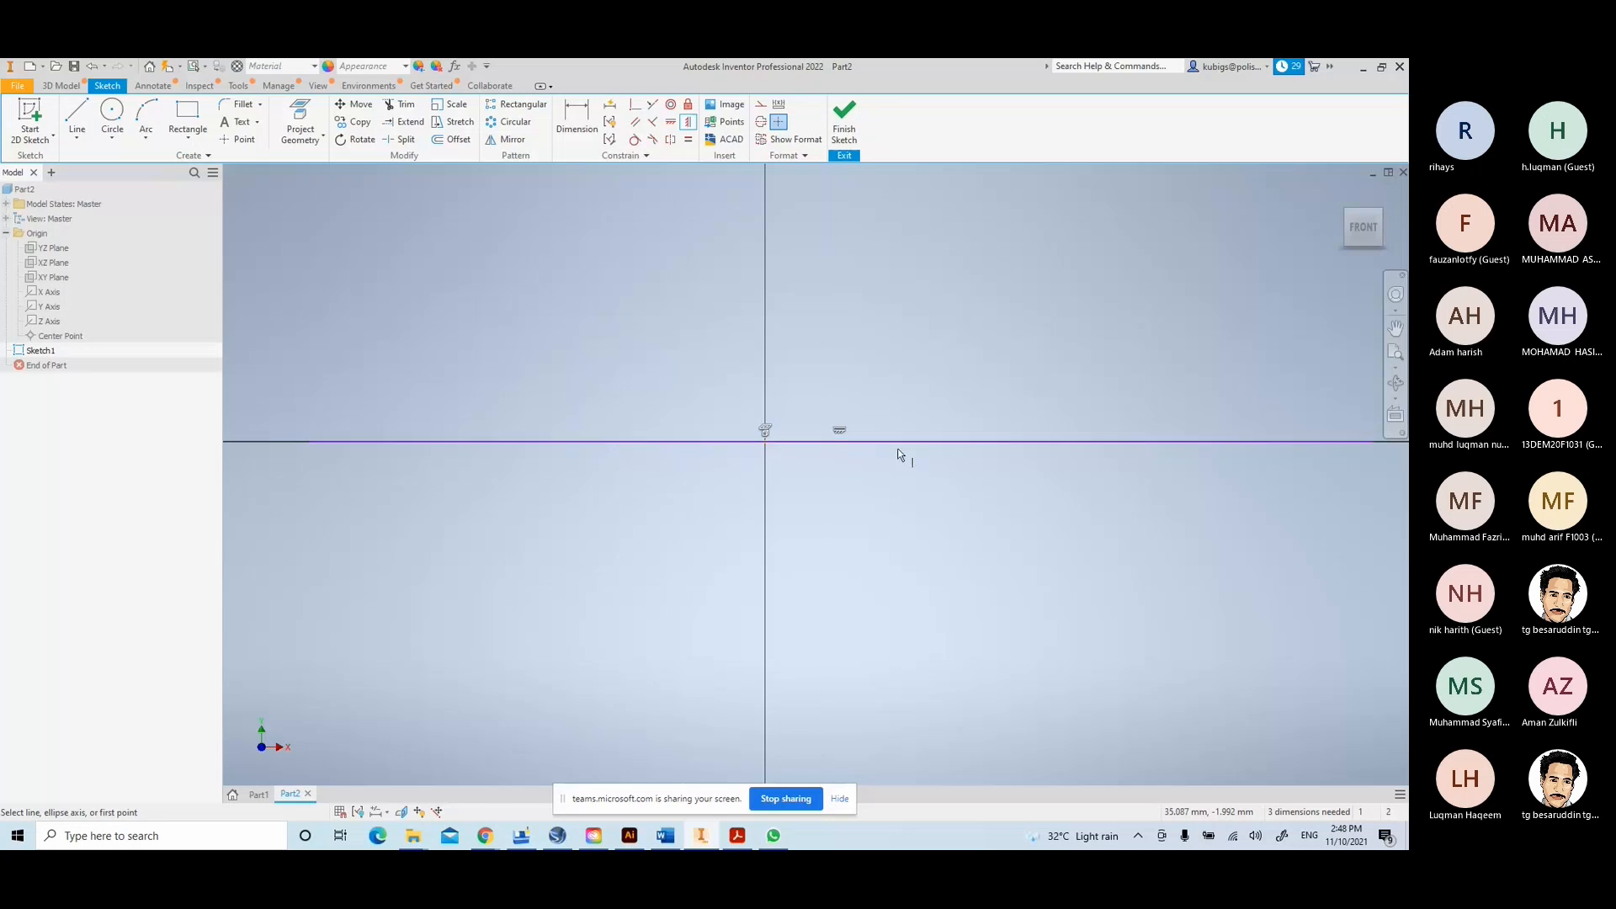
{"action": "scroll", "coordinate": [1153, 493], "scroll_direction": "down", "scroll_amount": 2}
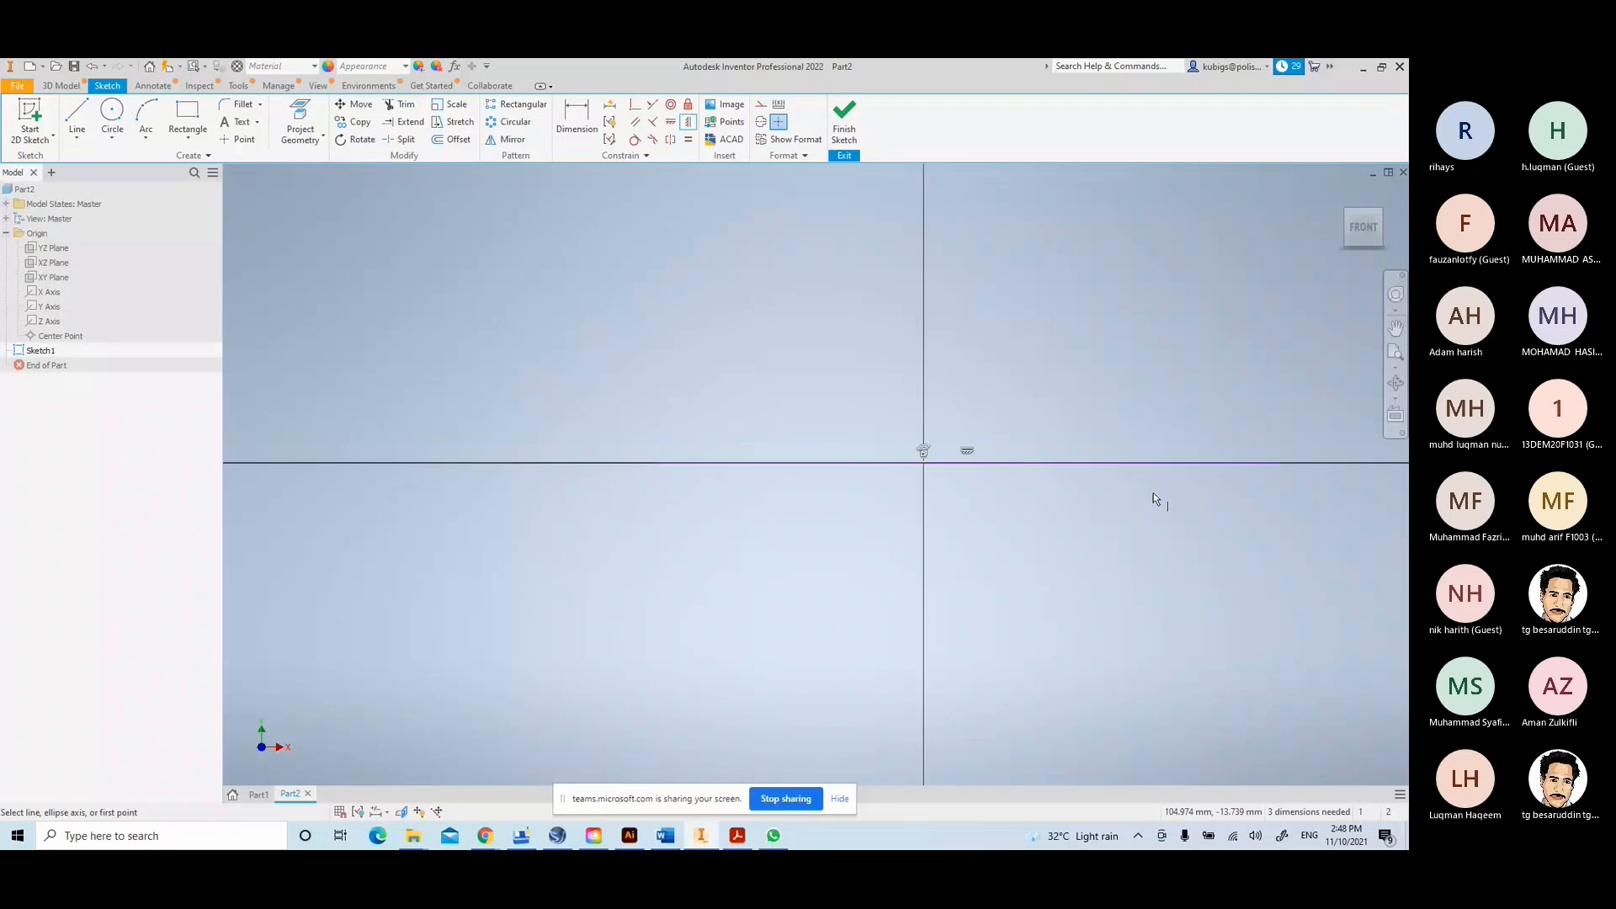
{"action": "middle_click_drag", "start_coordinate": [1152, 492], "coordinate": [1015, 458]}
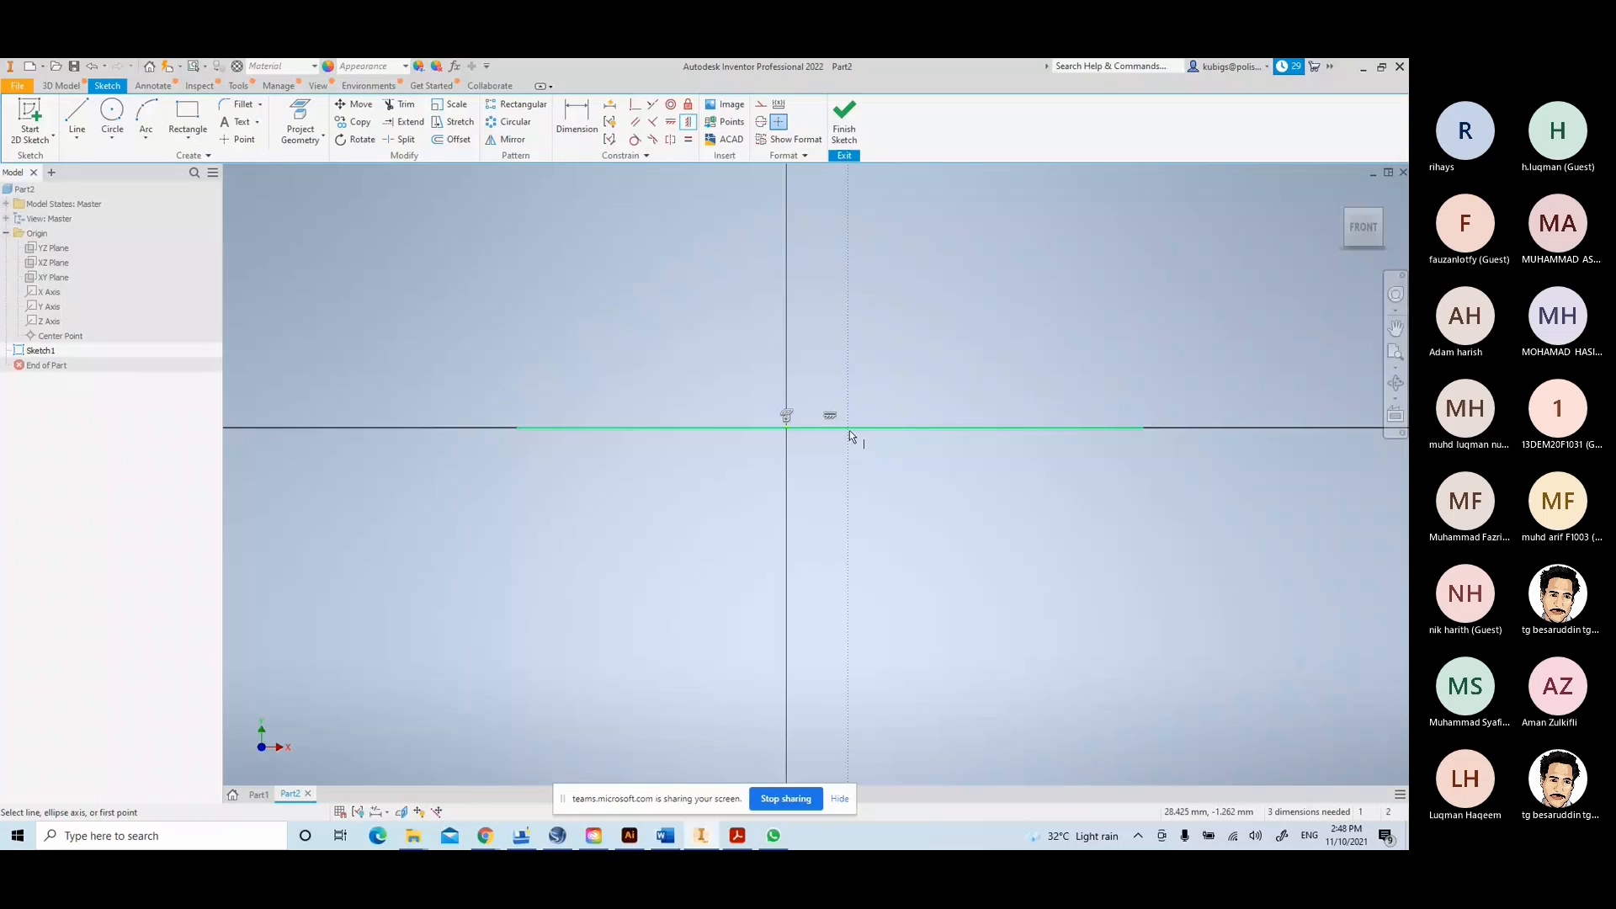
{"action": "left_click", "coordinate": [786, 428]}
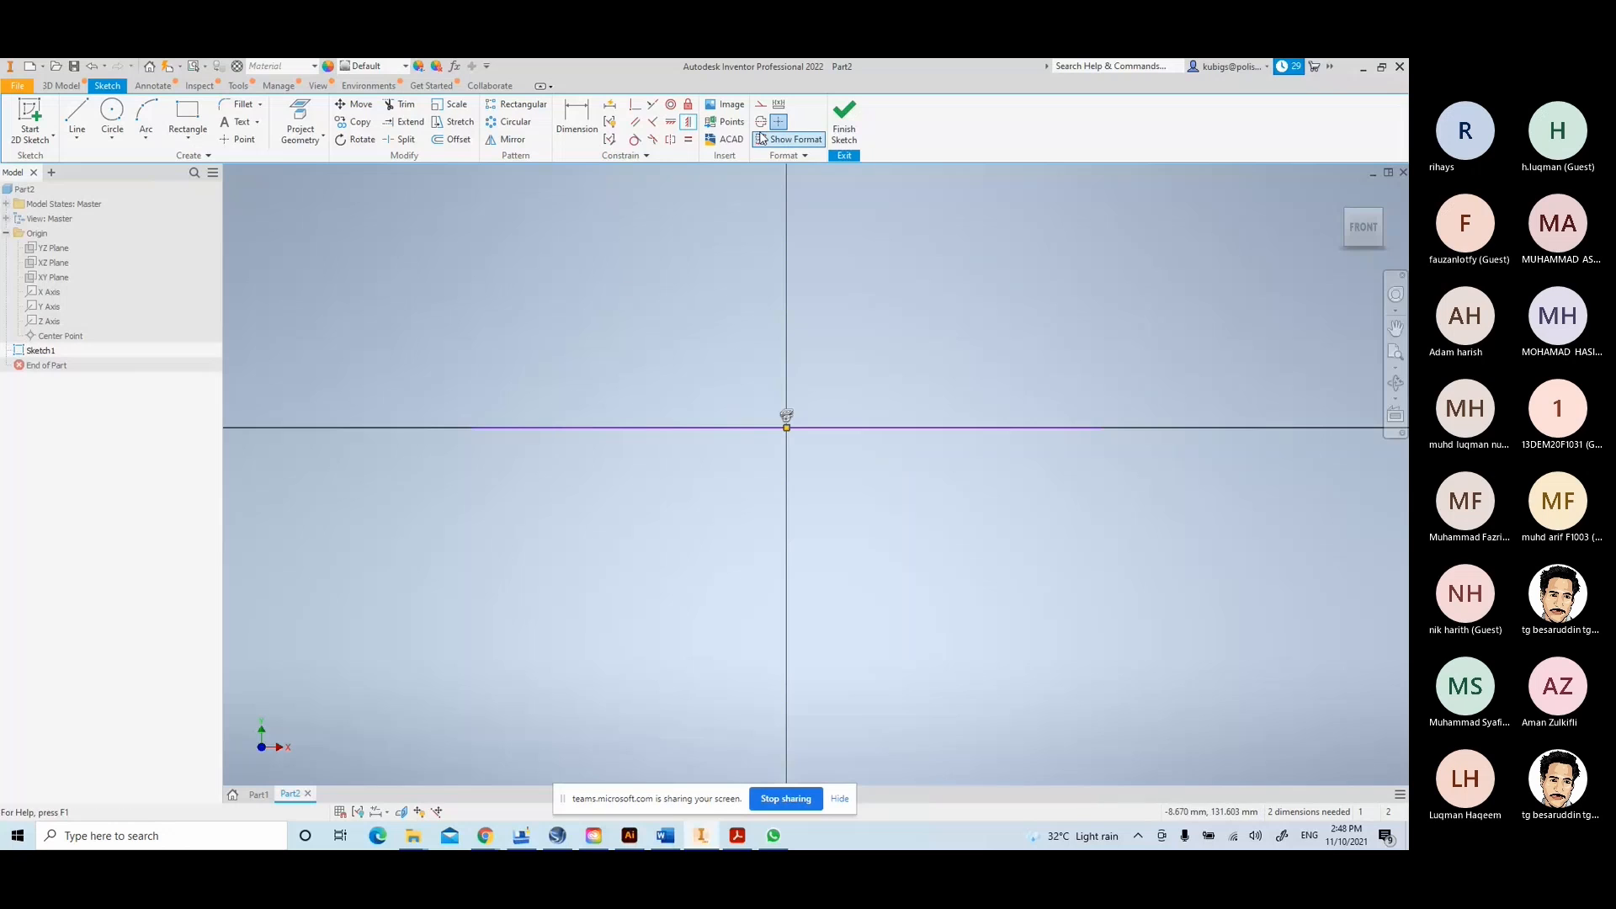
{"action": "left_click", "coordinate": [688, 121]}
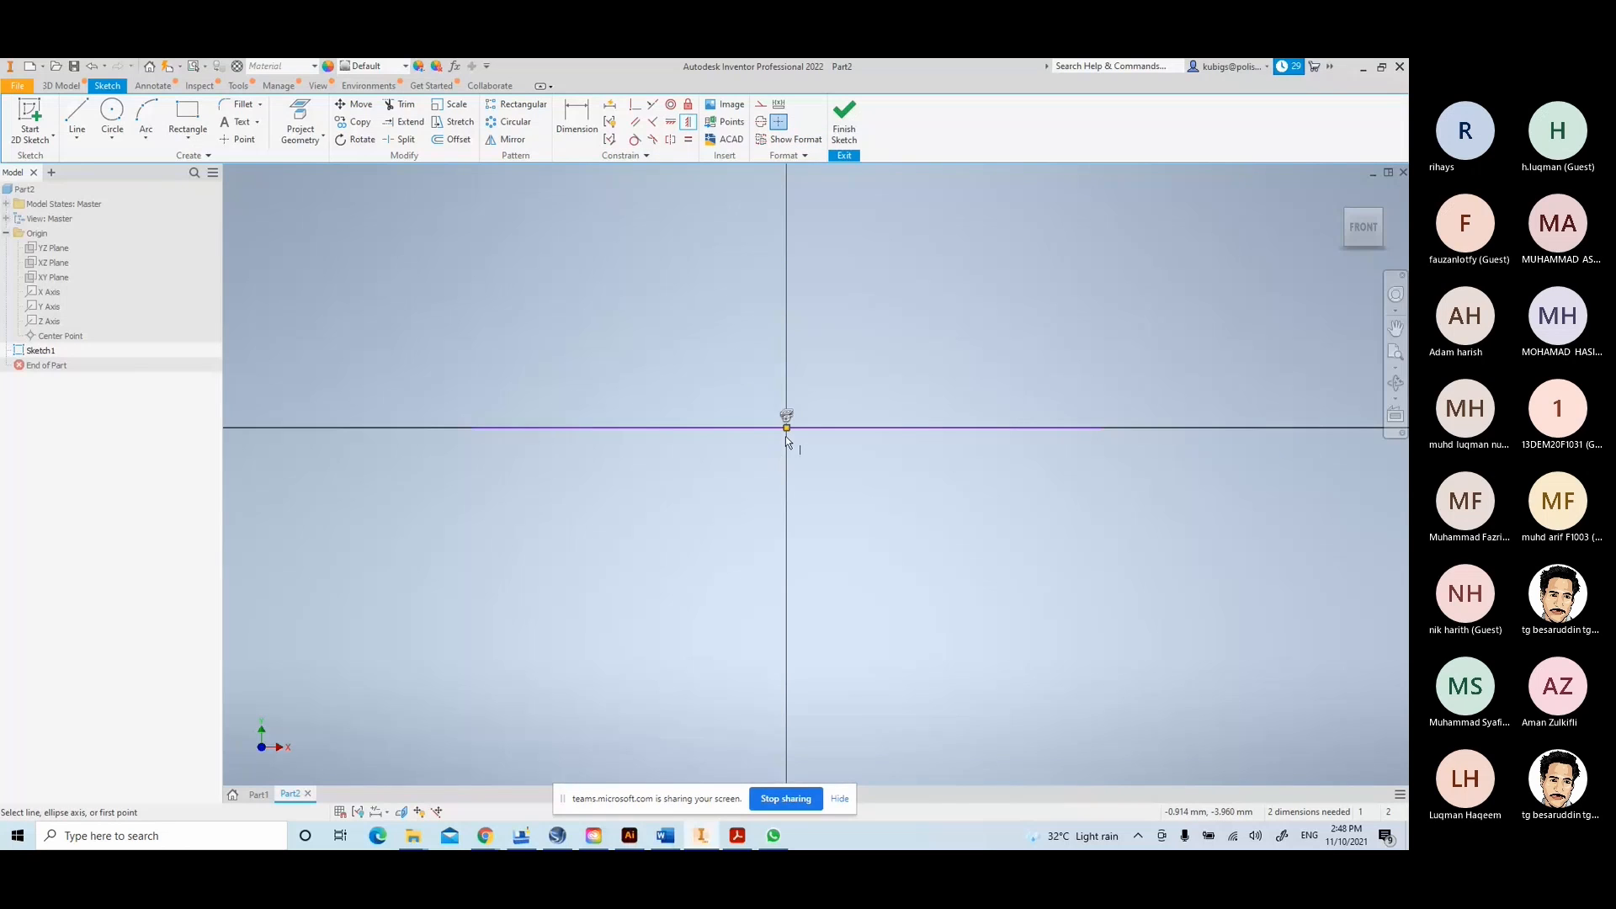
- Dimension the horizontal line's length and set it to 150 mm
{"action": "scroll", "coordinate": [785, 436], "scroll_direction": "up", "scroll_amount": 8}
{"action": "scroll", "coordinate": [770, 438], "scroll_direction": "down", "scroll_amount": 5}
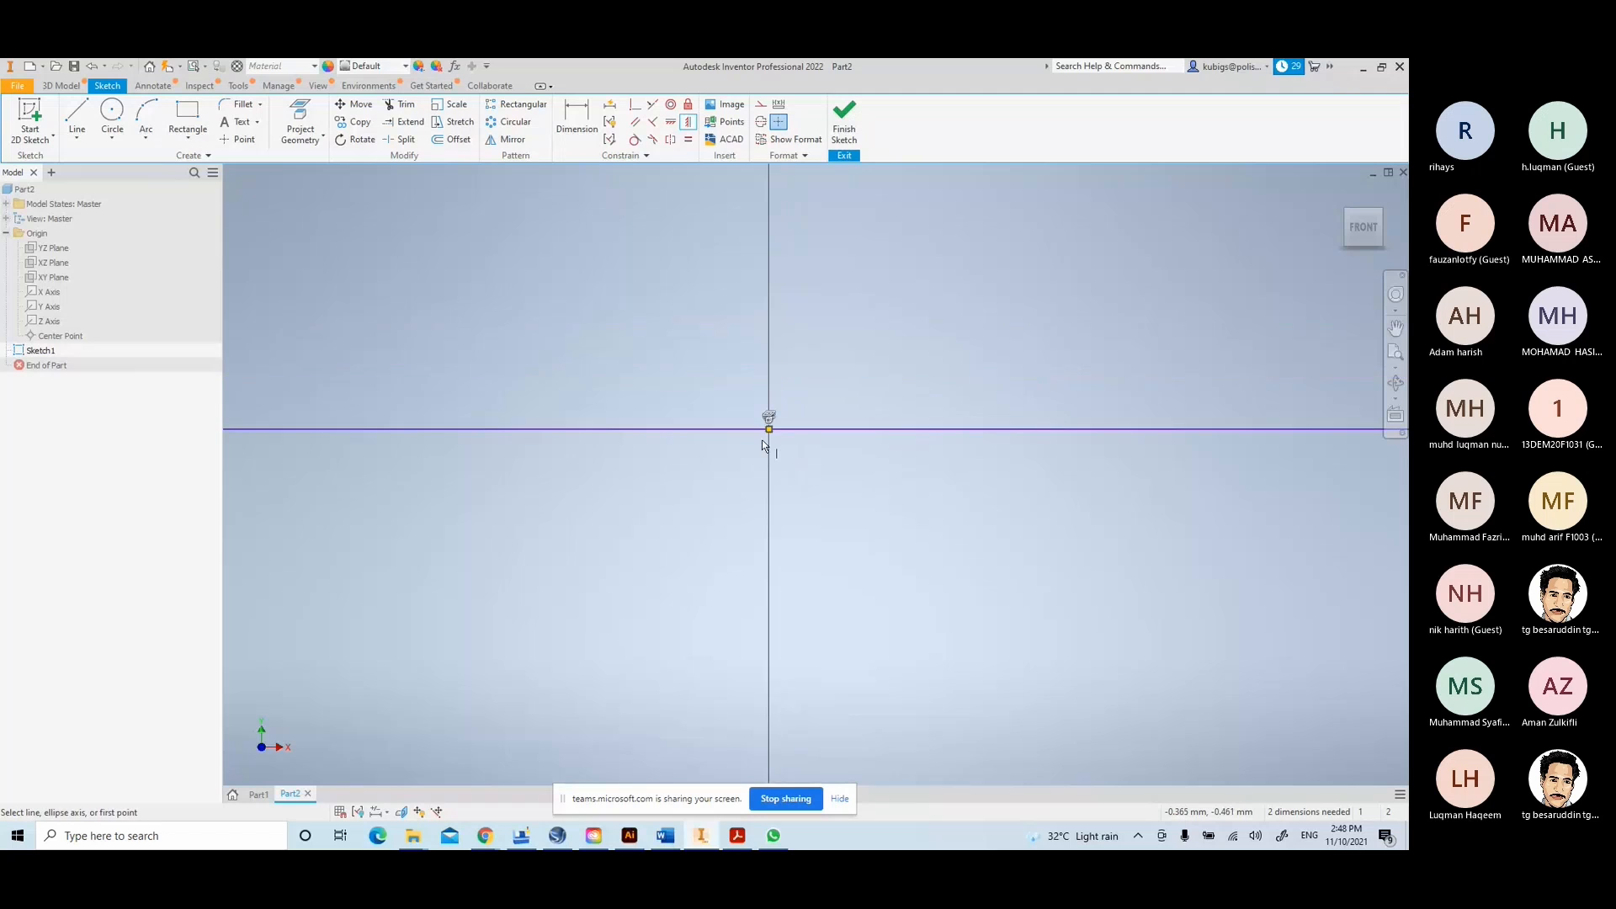
{"action": "scroll", "coordinate": [786, 457], "scroll_direction": "down", "scroll_amount": 5}
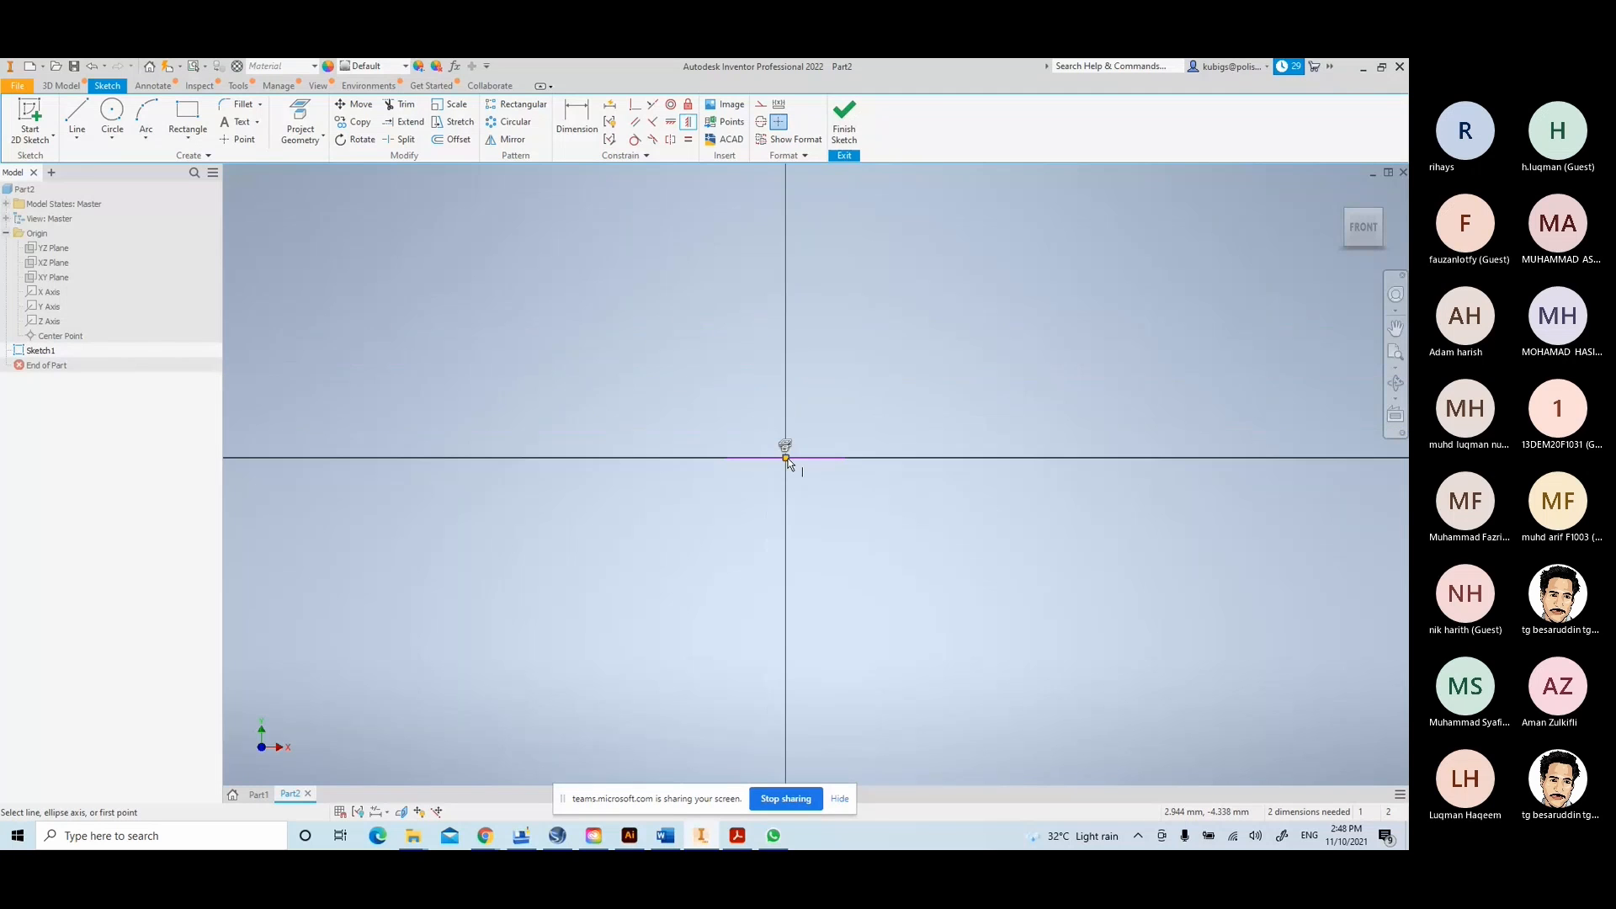
{"action": "scroll", "coordinate": [820, 478], "scroll_direction": "up", "scroll_amount": 6}
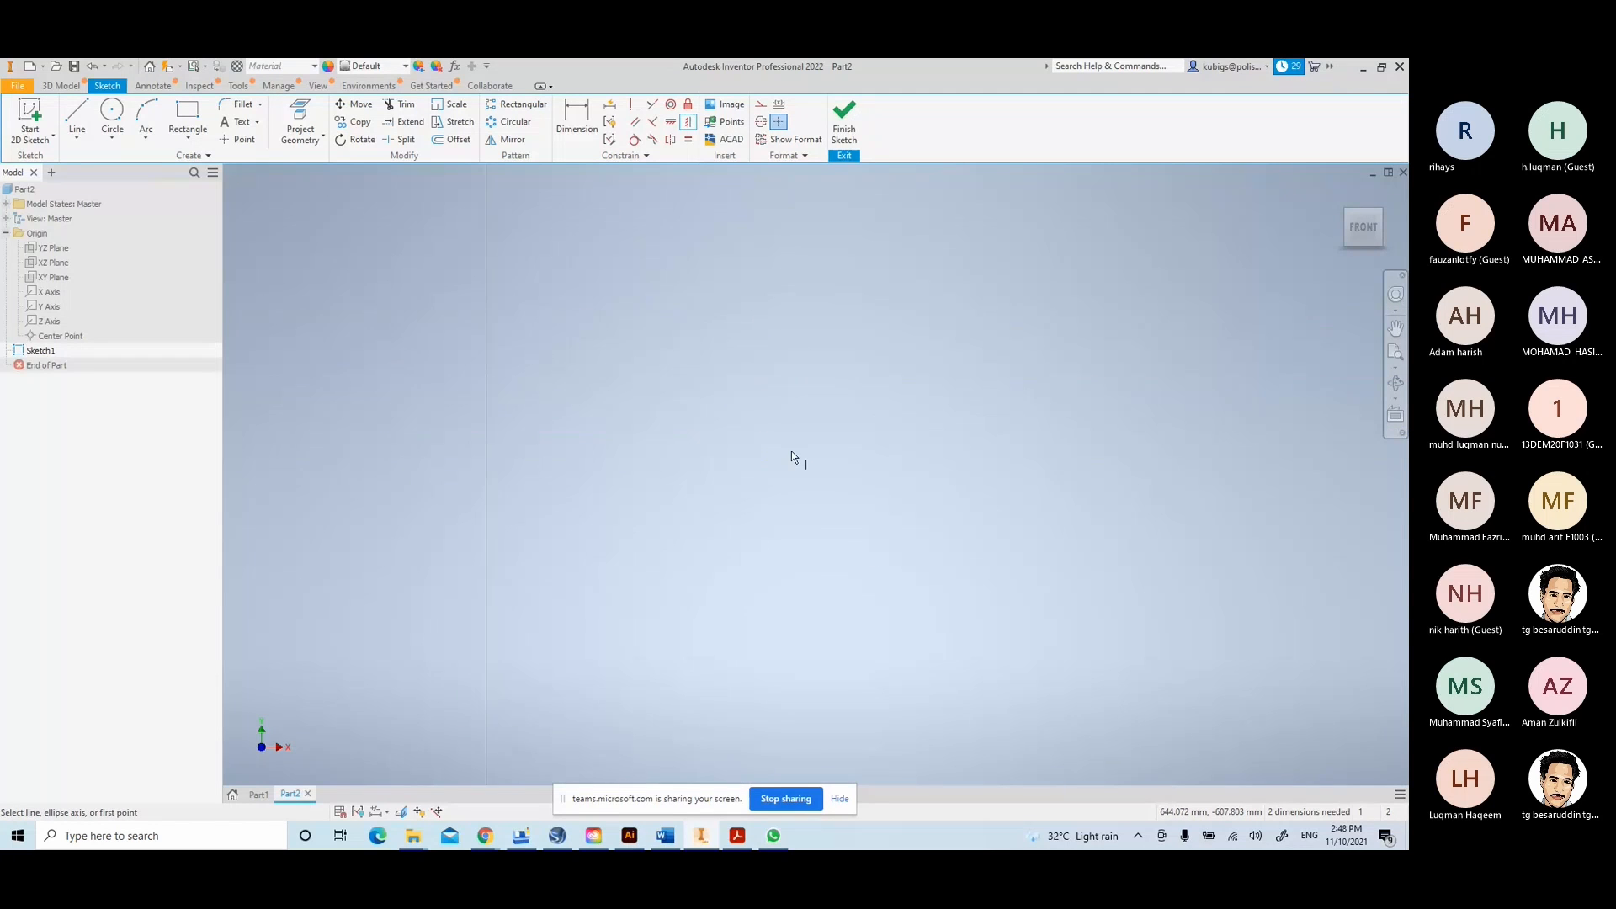
{"action": "mouse_move", "coordinate": [791, 457]}
{"action": "middle_mouse_down"}
{"action": "mouse_move", "coordinate": [744, 509]}
{"action": "mouse_move", "coordinate": [1035, 654]}
{"action": "mouse_move", "coordinate": [982, 639]}
{"action": "middle_mouse_up"}
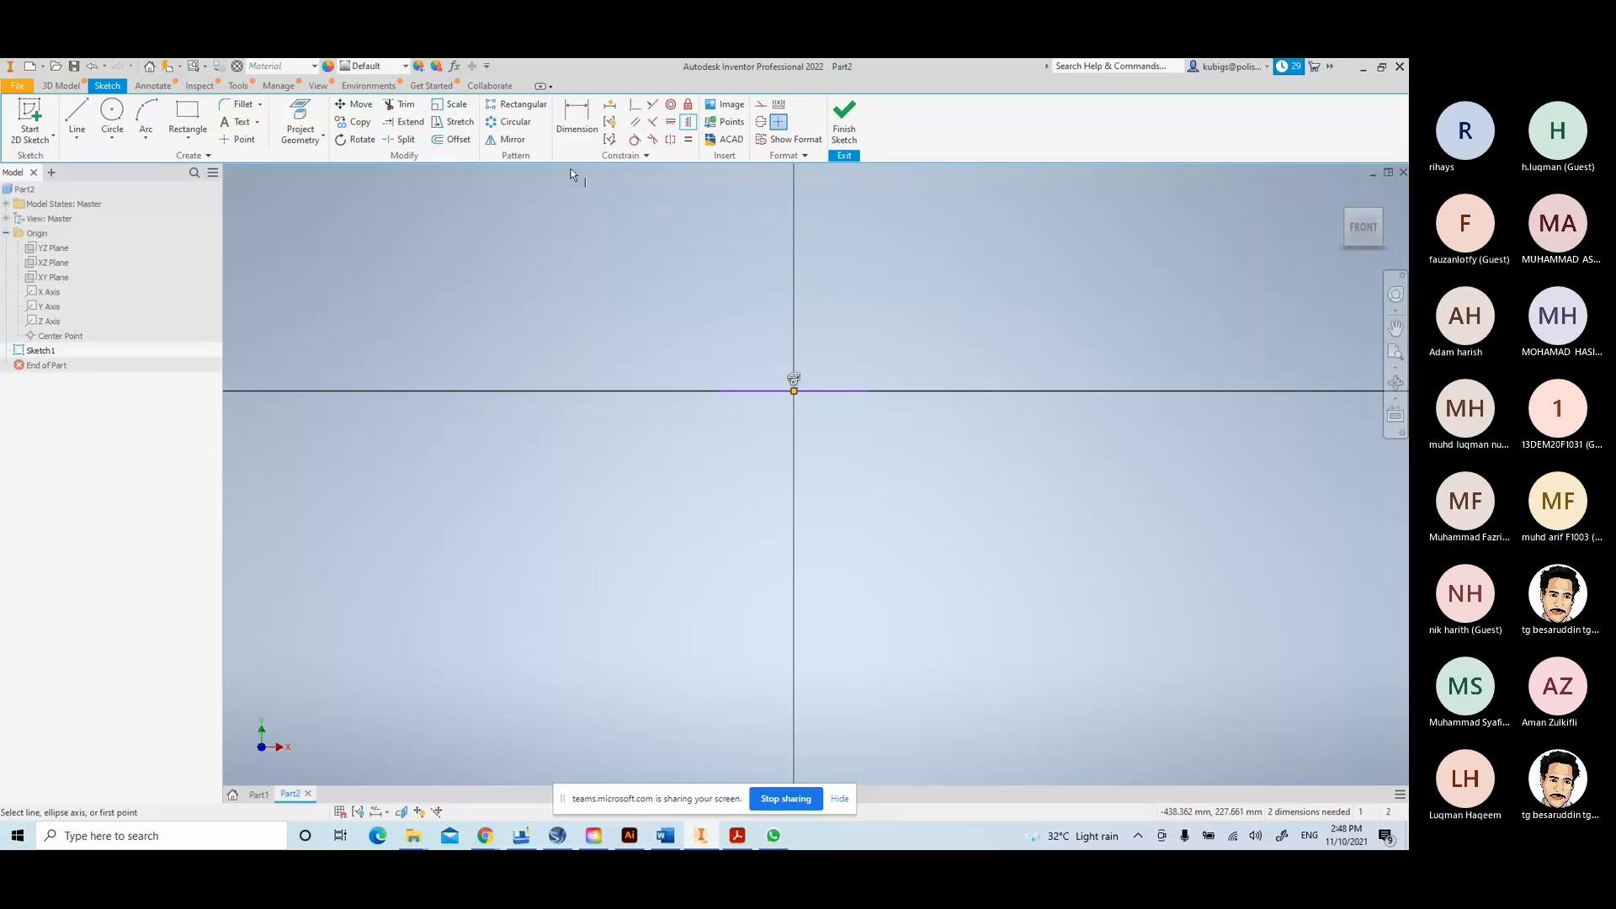
{"action": "key", "text": "d"}
{"action": "left_click", "coordinate": [843, 393]}
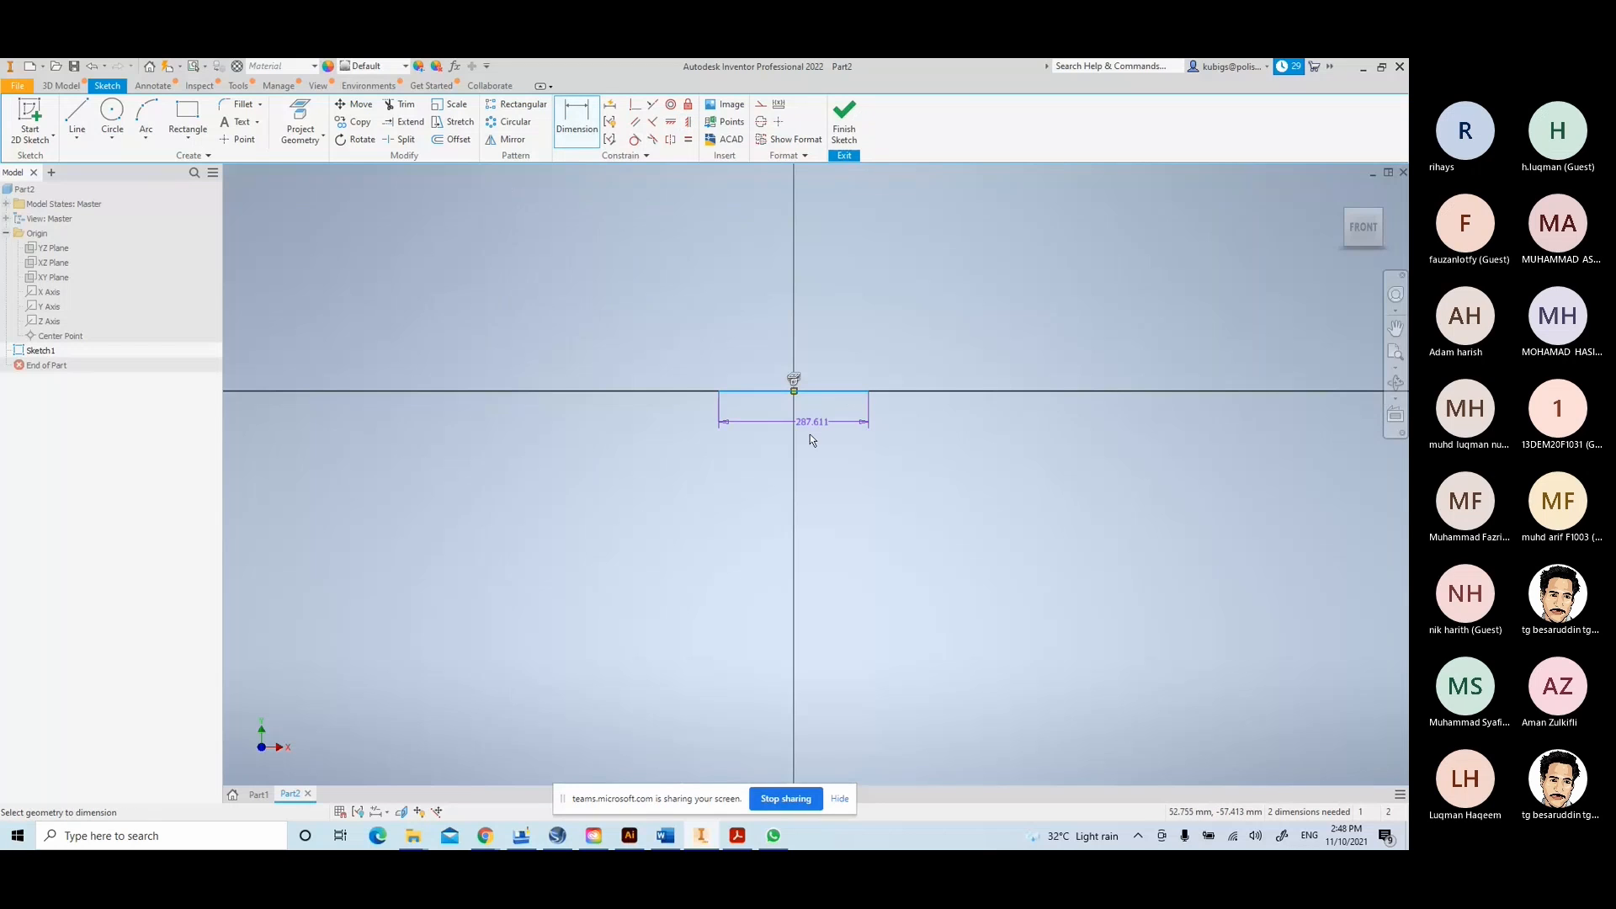
{"action": "left_click", "coordinate": [806, 431]}
{"action": "type", "text": "150"}
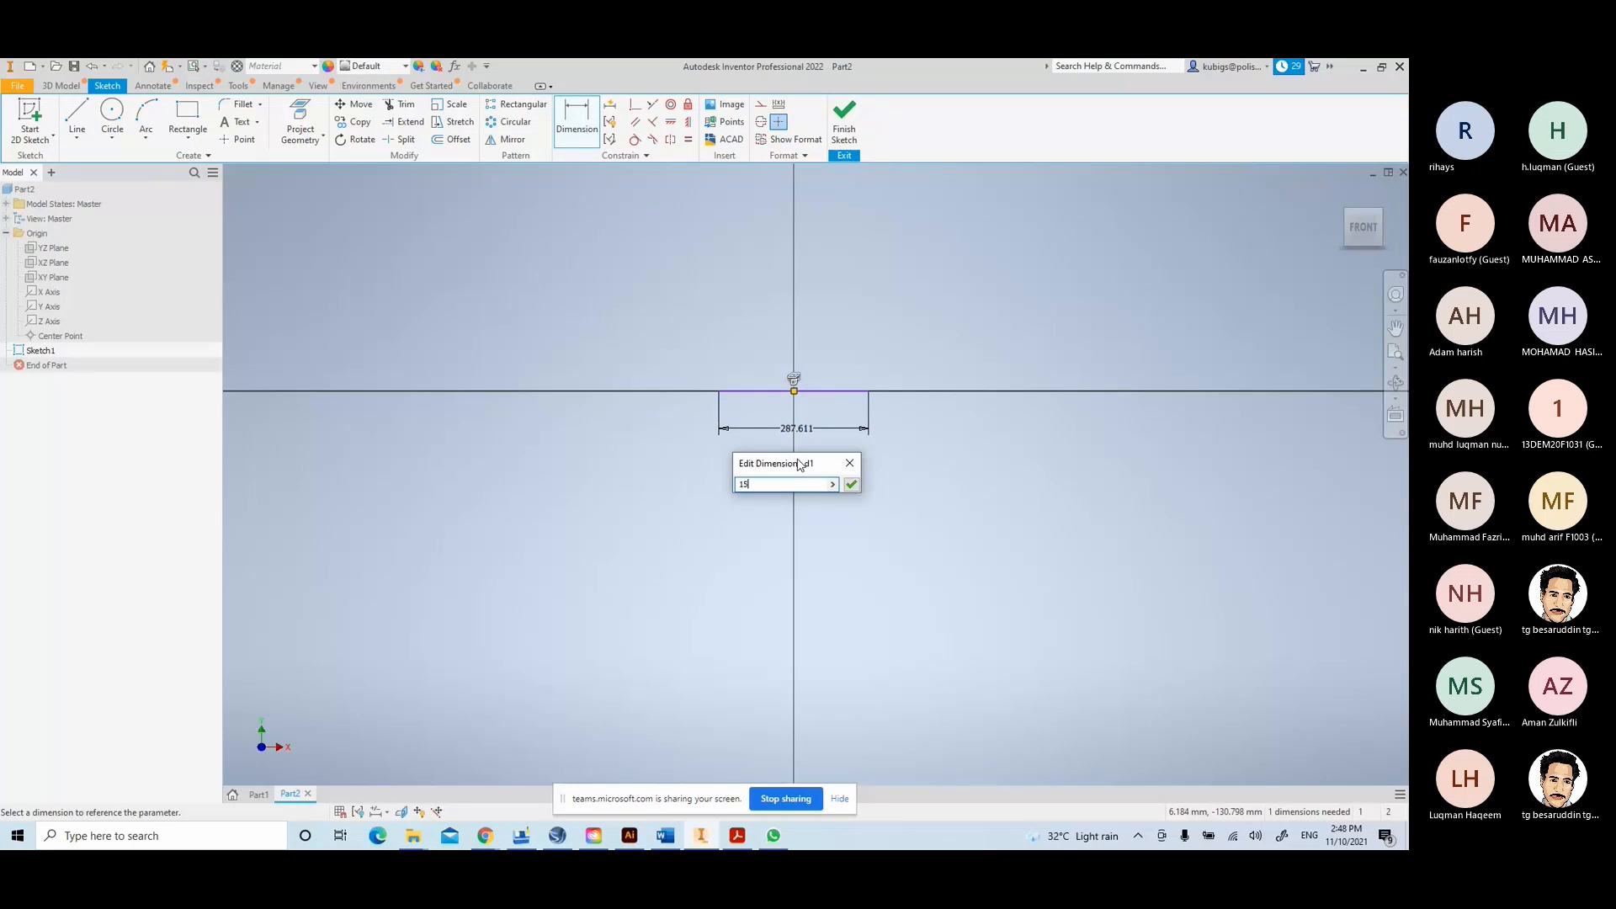
{"action": "key", "text": "Return"}
- Inspect the dimensioned line's two endpoints and how it sits about the origin
{"action": "scroll", "coordinate": [823, 432], "scroll_direction": "up", "scroll_amount": 4}
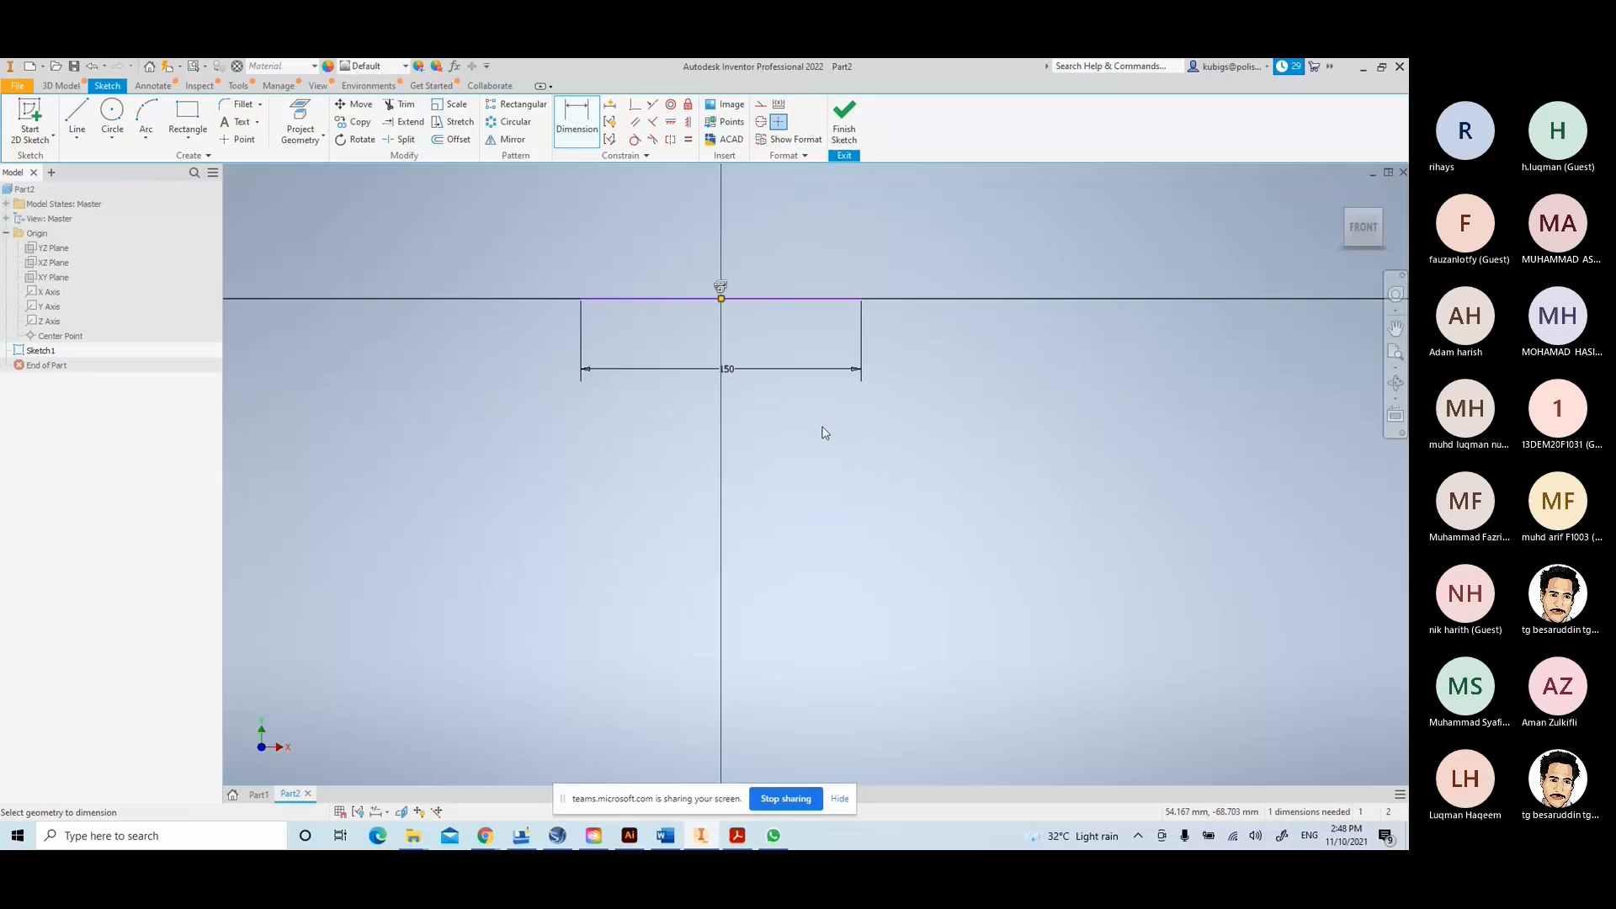
{"action": "middle_click_drag", "start_coordinate": [794, 386], "coordinate": [812, 534]}
{"action": "scroll", "coordinate": [812, 533], "scroll_direction": "up", "scroll_amount": 4}
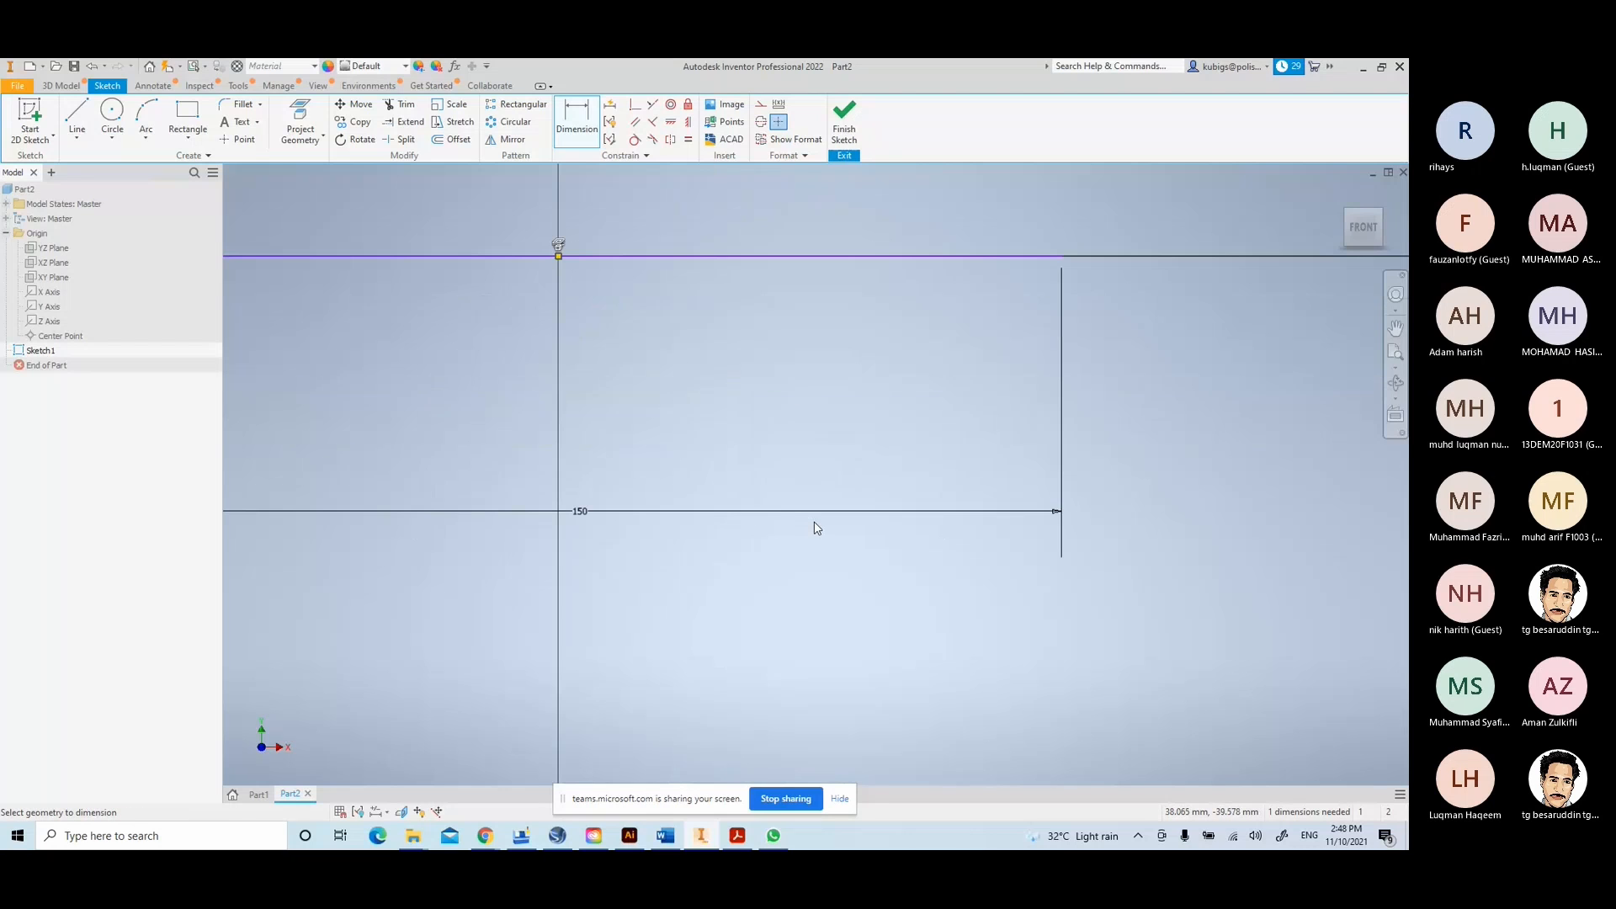
{"action": "mouse_move", "coordinate": [783, 467]}
{"action": "middle_mouse_down"}
{"action": "mouse_move", "coordinate": [939, 549]}
{"action": "mouse_move", "coordinate": [1011, 556]}
{"action": "middle_mouse_up"}
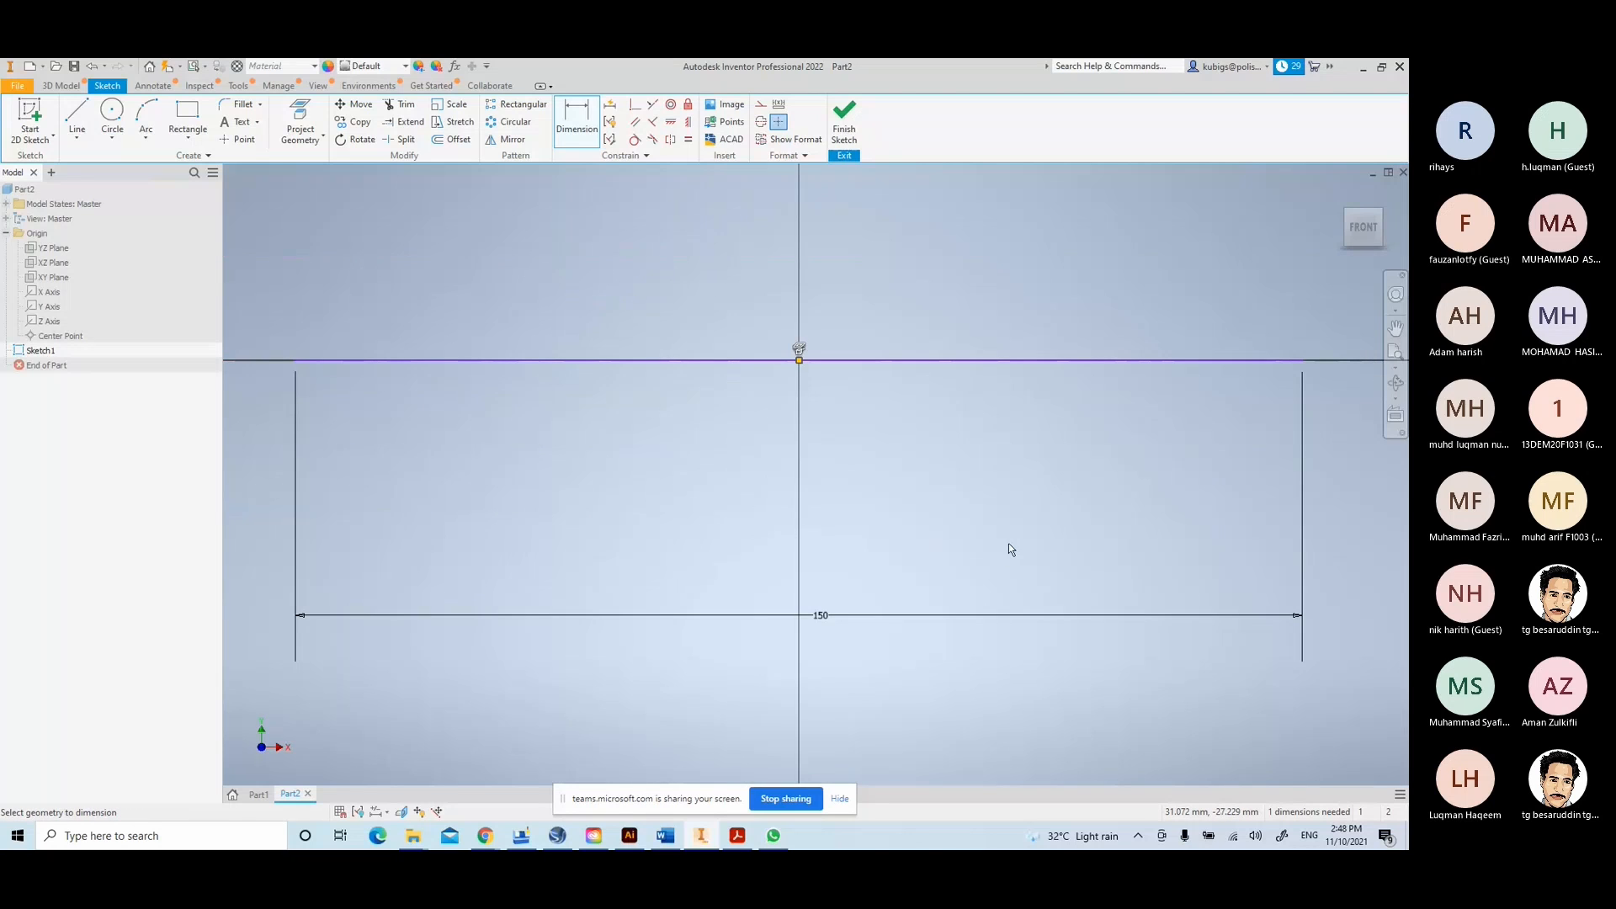
{"action": "scroll", "coordinate": [1008, 542], "scroll_direction": "down", "scroll_amount": 2}
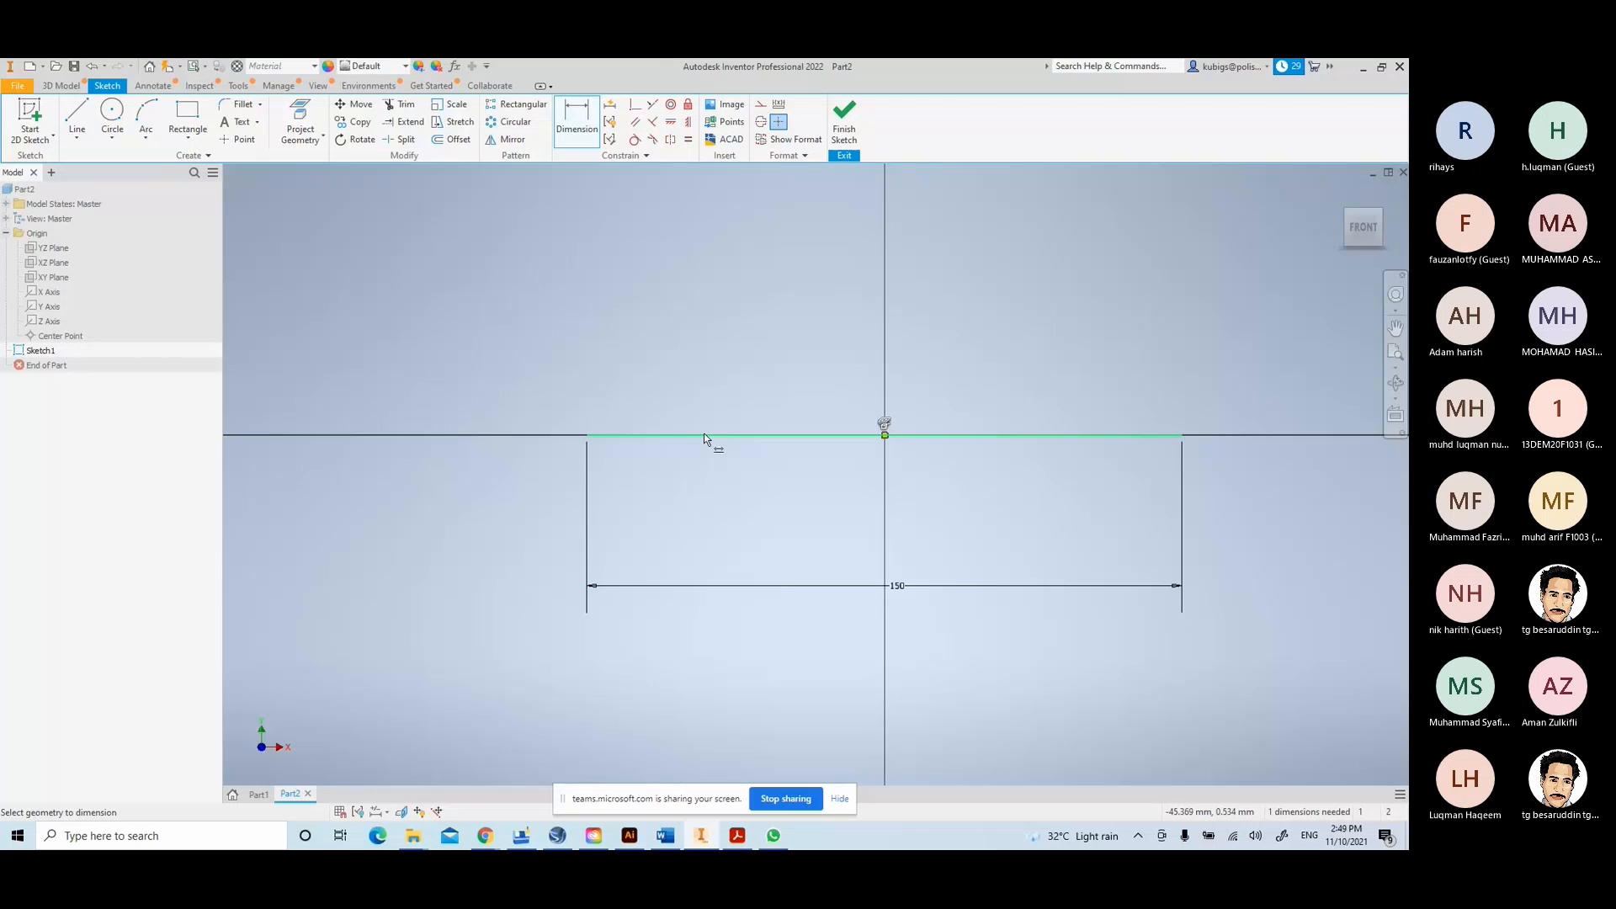
{"action": "left_click", "coordinate": [601, 434]}
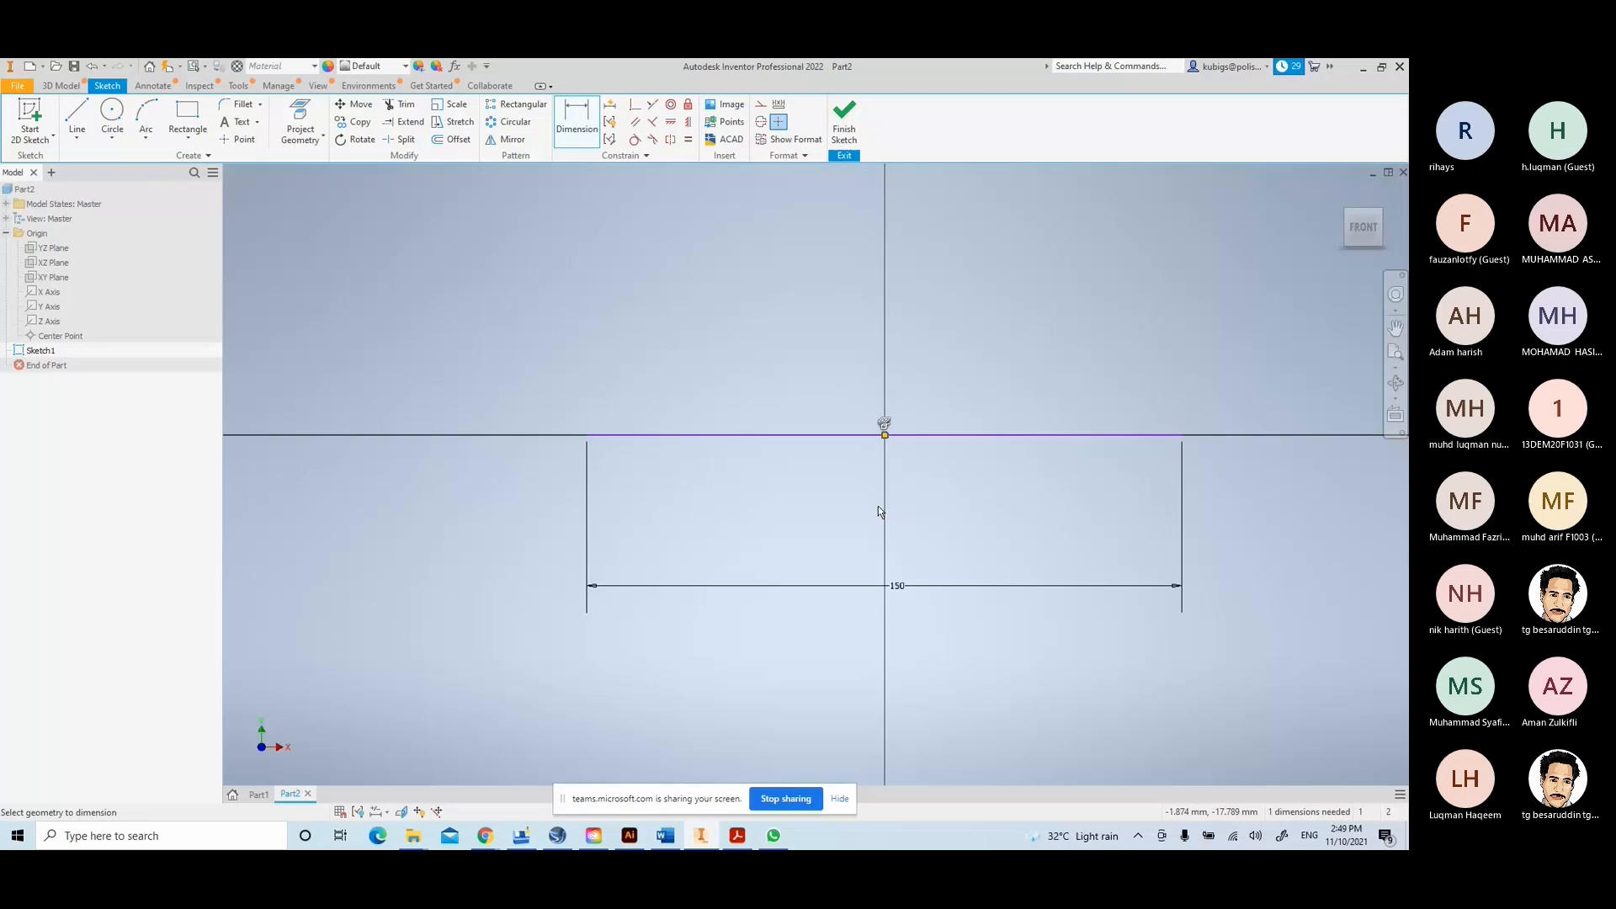
{"action": "scroll", "coordinate": [978, 513], "scroll_direction": "down", "scroll_amount": 3}
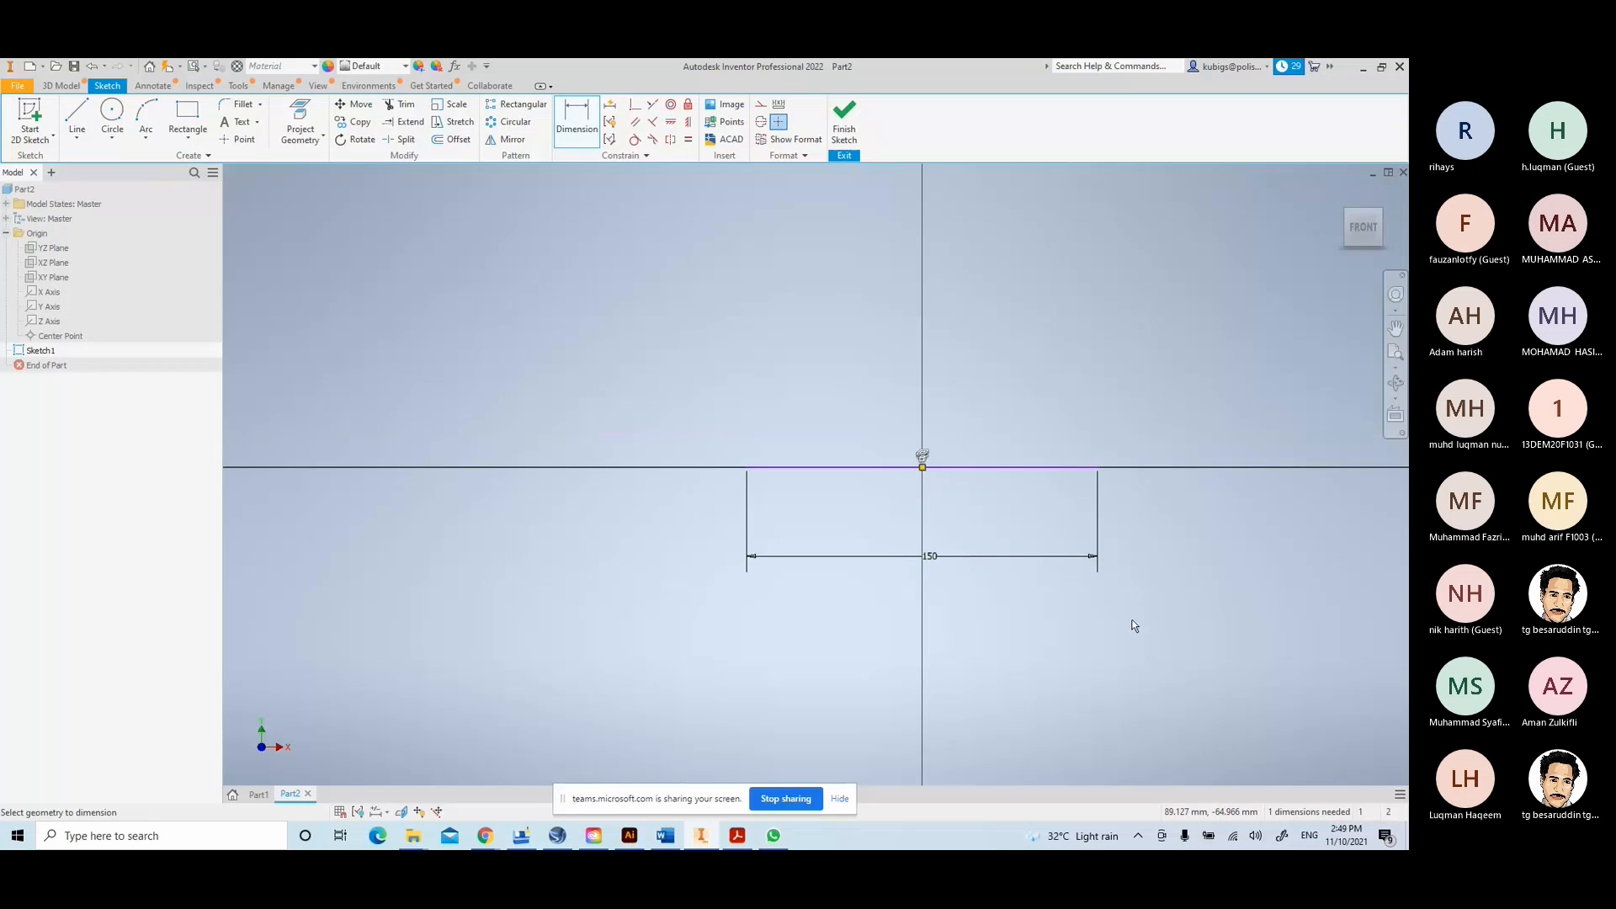
{"action": "middle_click_drag", "start_coordinate": [1191, 577], "coordinate": [976, 626]}
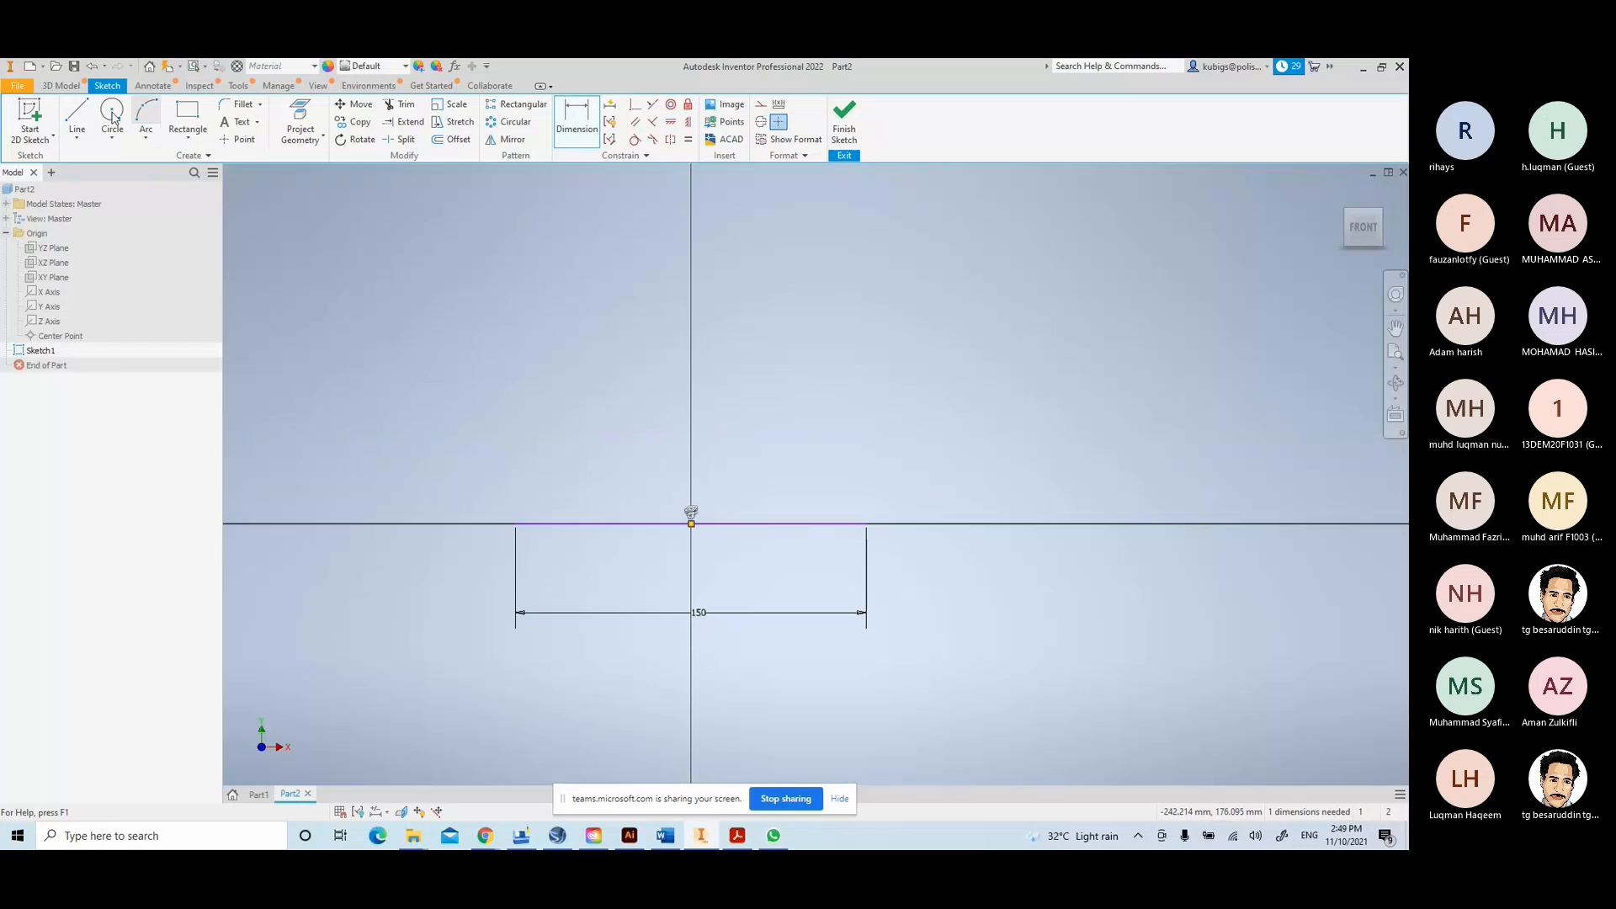
- From the base line's right endpoint, draw a vertical line about 14 mm up, followed by a horizontal line about 47 mm inward
{"action": "left_click", "coordinate": [77, 118]}
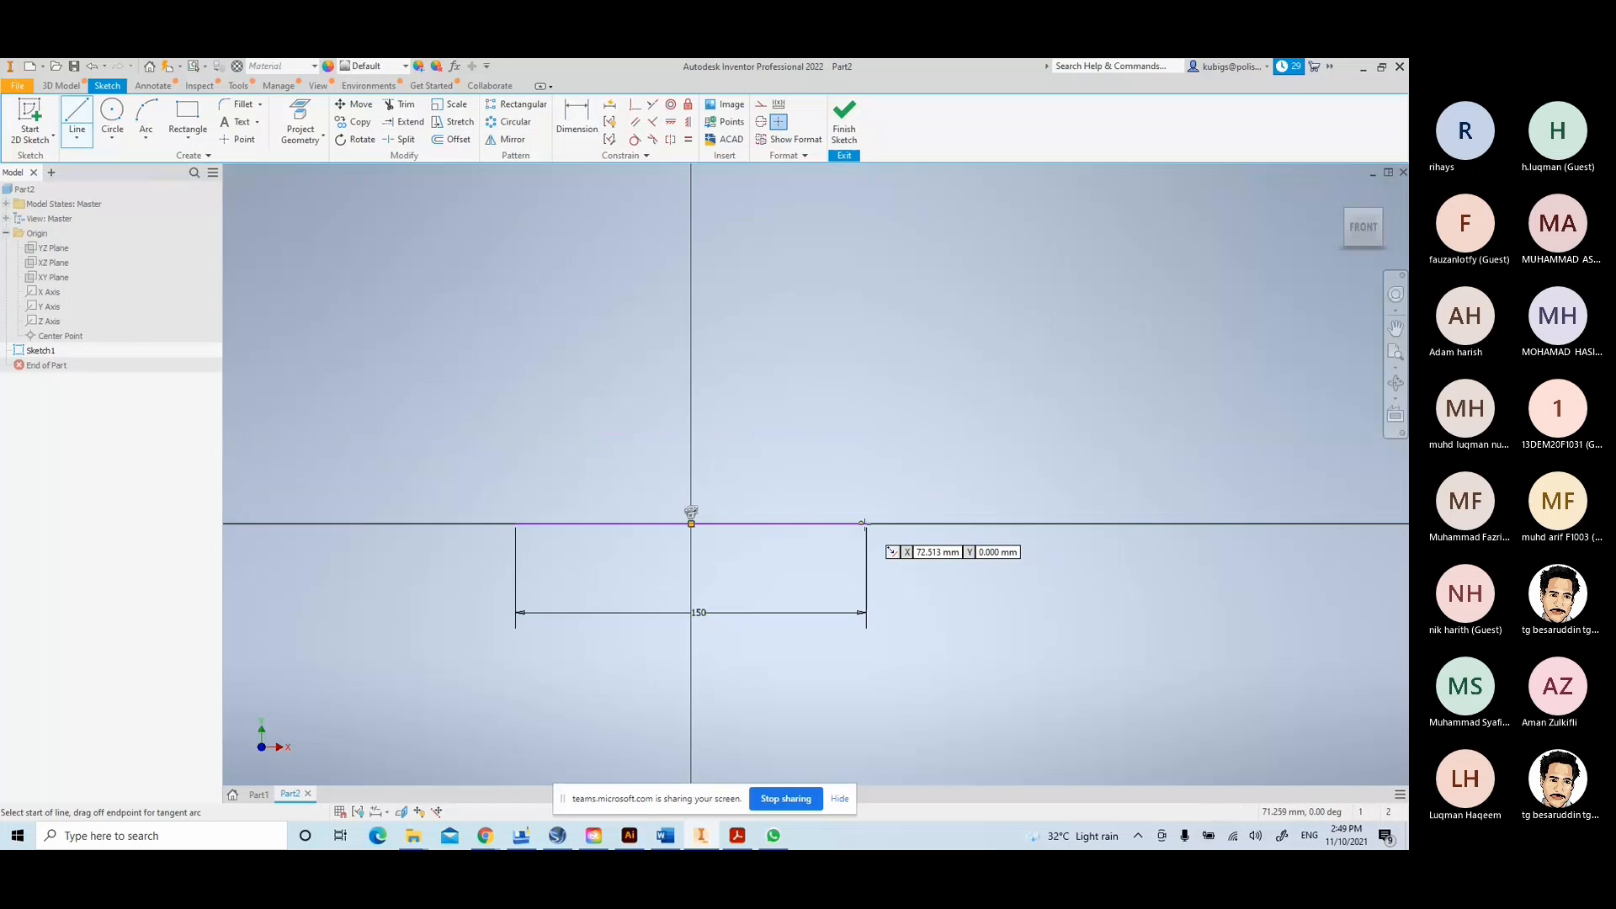
{"action": "scroll", "coordinate": [876, 528], "scroll_direction": "up", "scroll_amount": 5}
{"action": "scroll", "coordinate": [876, 528], "scroll_direction": "down", "scroll_amount": 3}
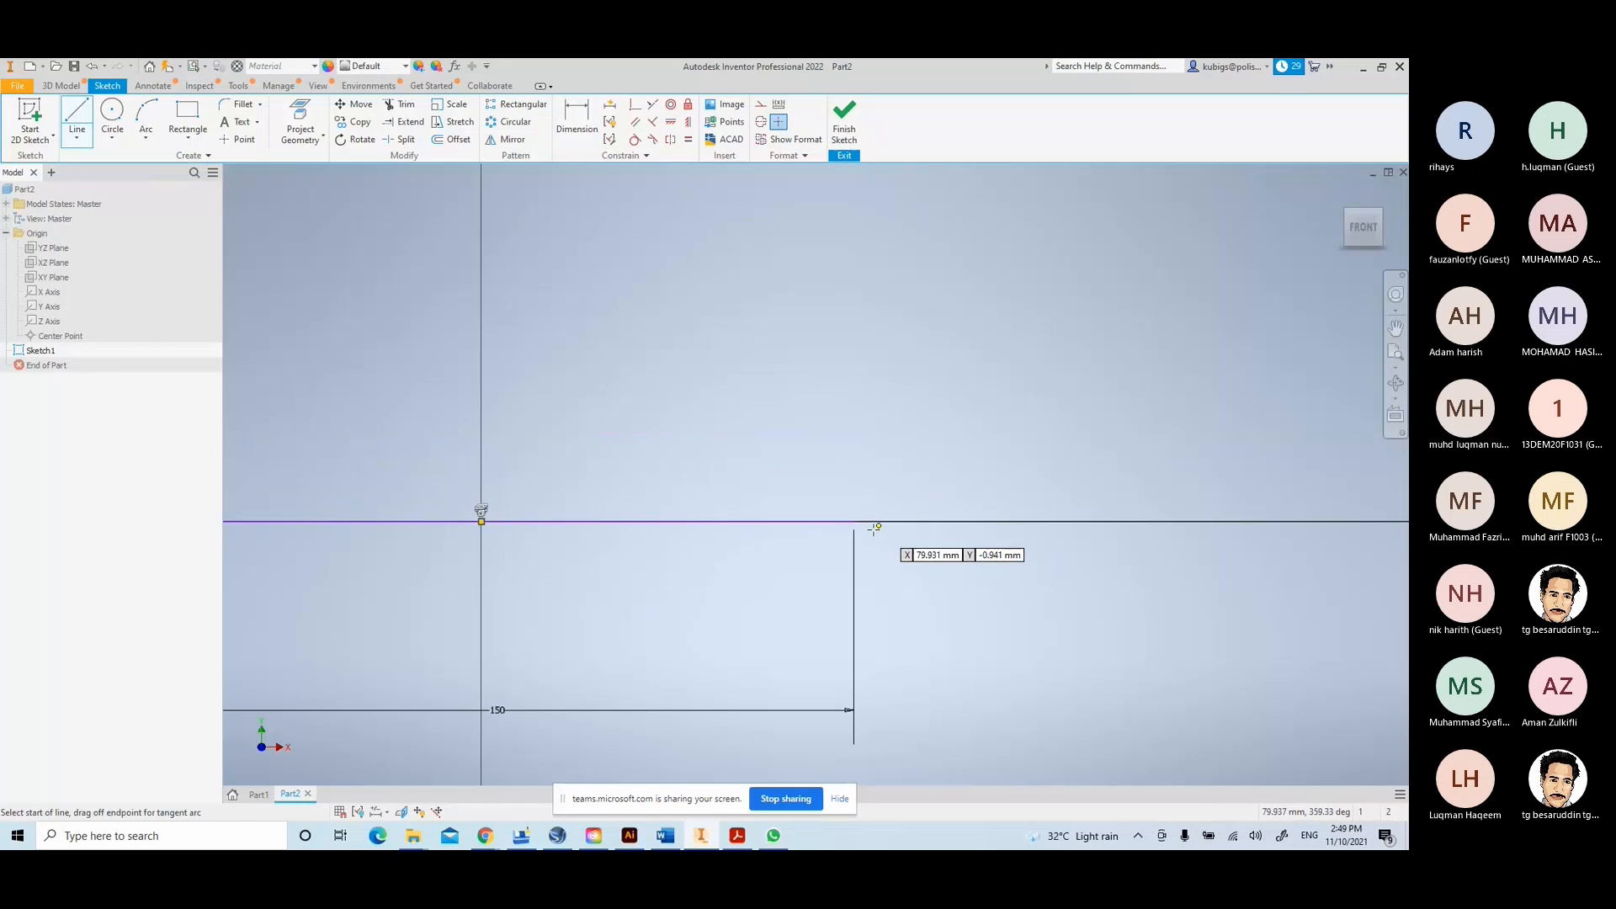
{"action": "mouse_move", "coordinate": [754, 570]}
{"action": "middle_mouse_down"}
{"action": "mouse_move", "coordinate": [1013, 552]}
{"action": "mouse_move", "coordinate": [972, 559]}
{"action": "middle_mouse_up"}
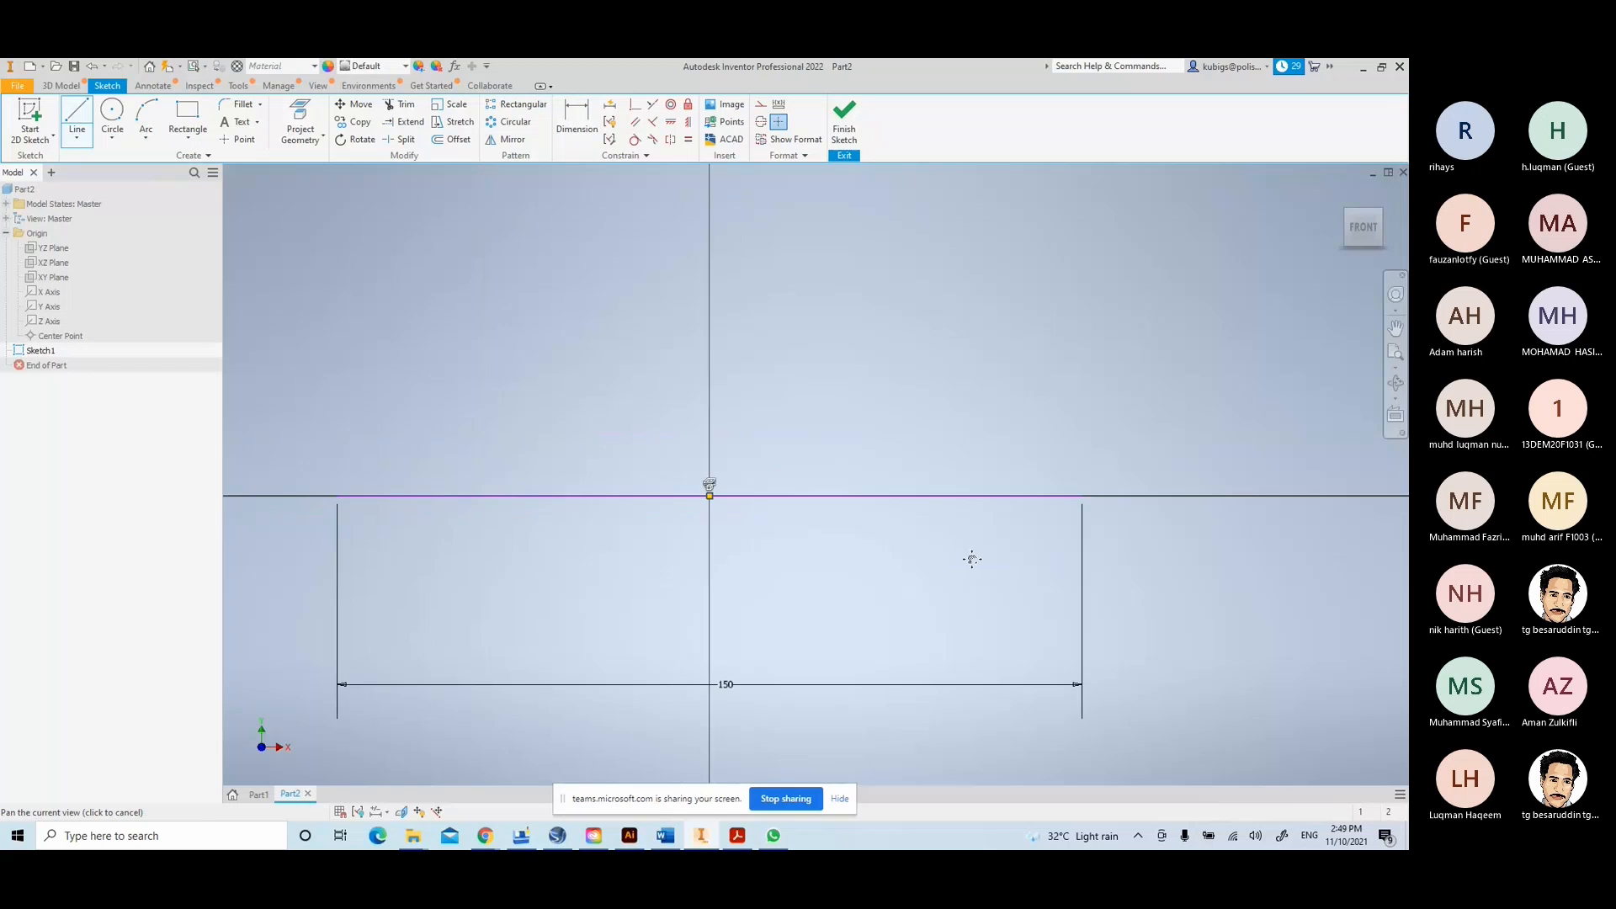
{"action": "scroll", "coordinate": [972, 559], "scroll_direction": "down", "scroll_amount": 1}
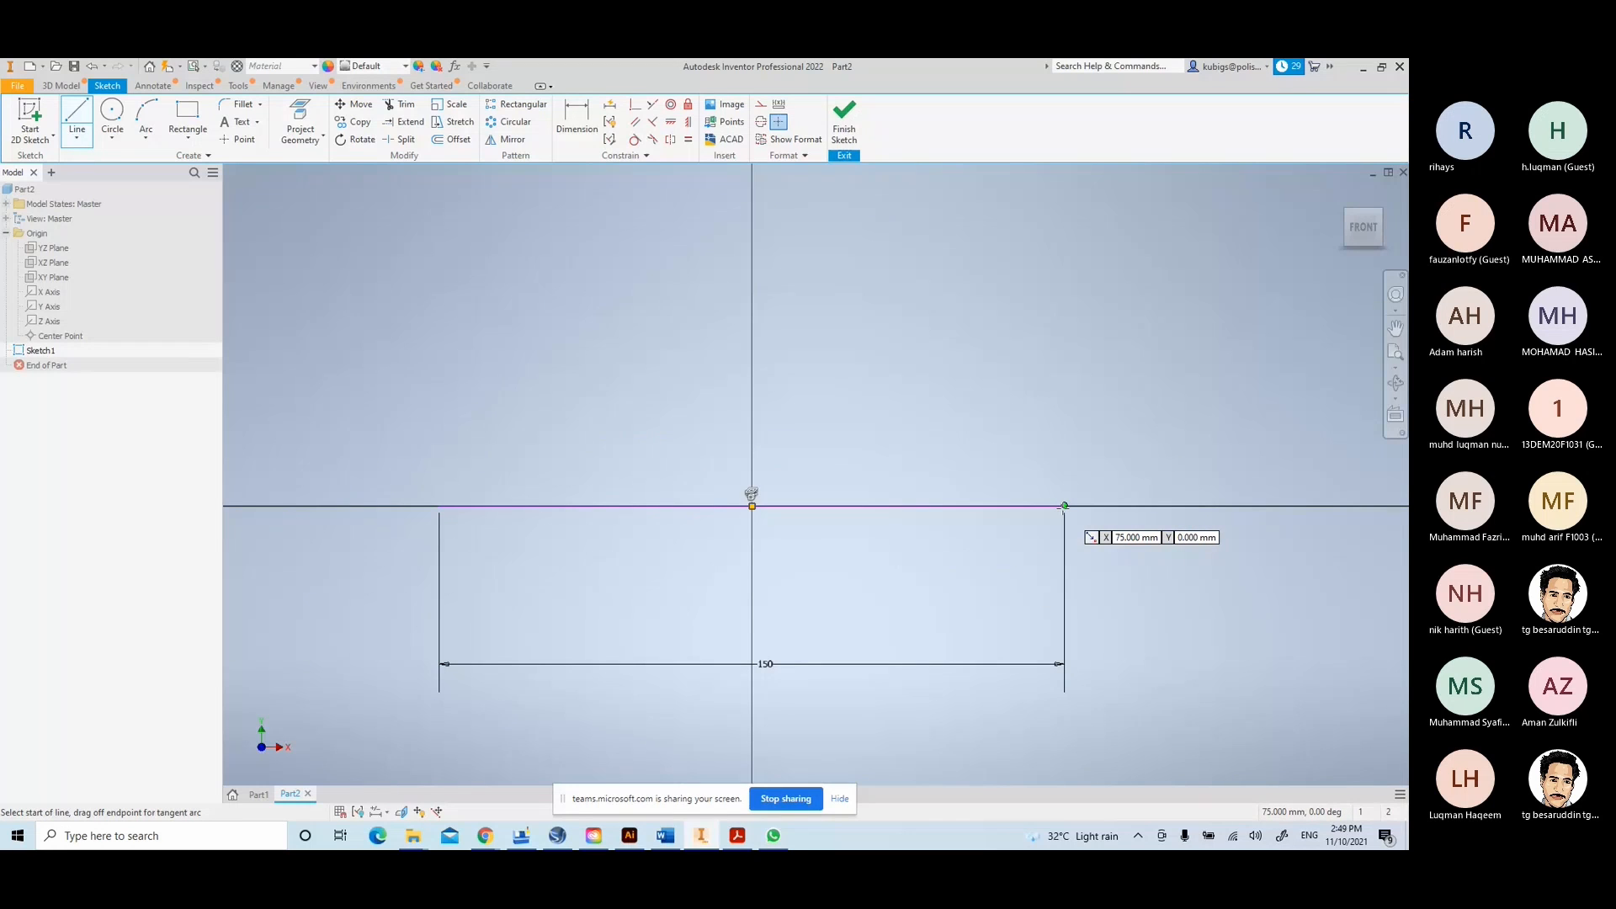
{"action": "left_click", "coordinate": [1065, 506]}
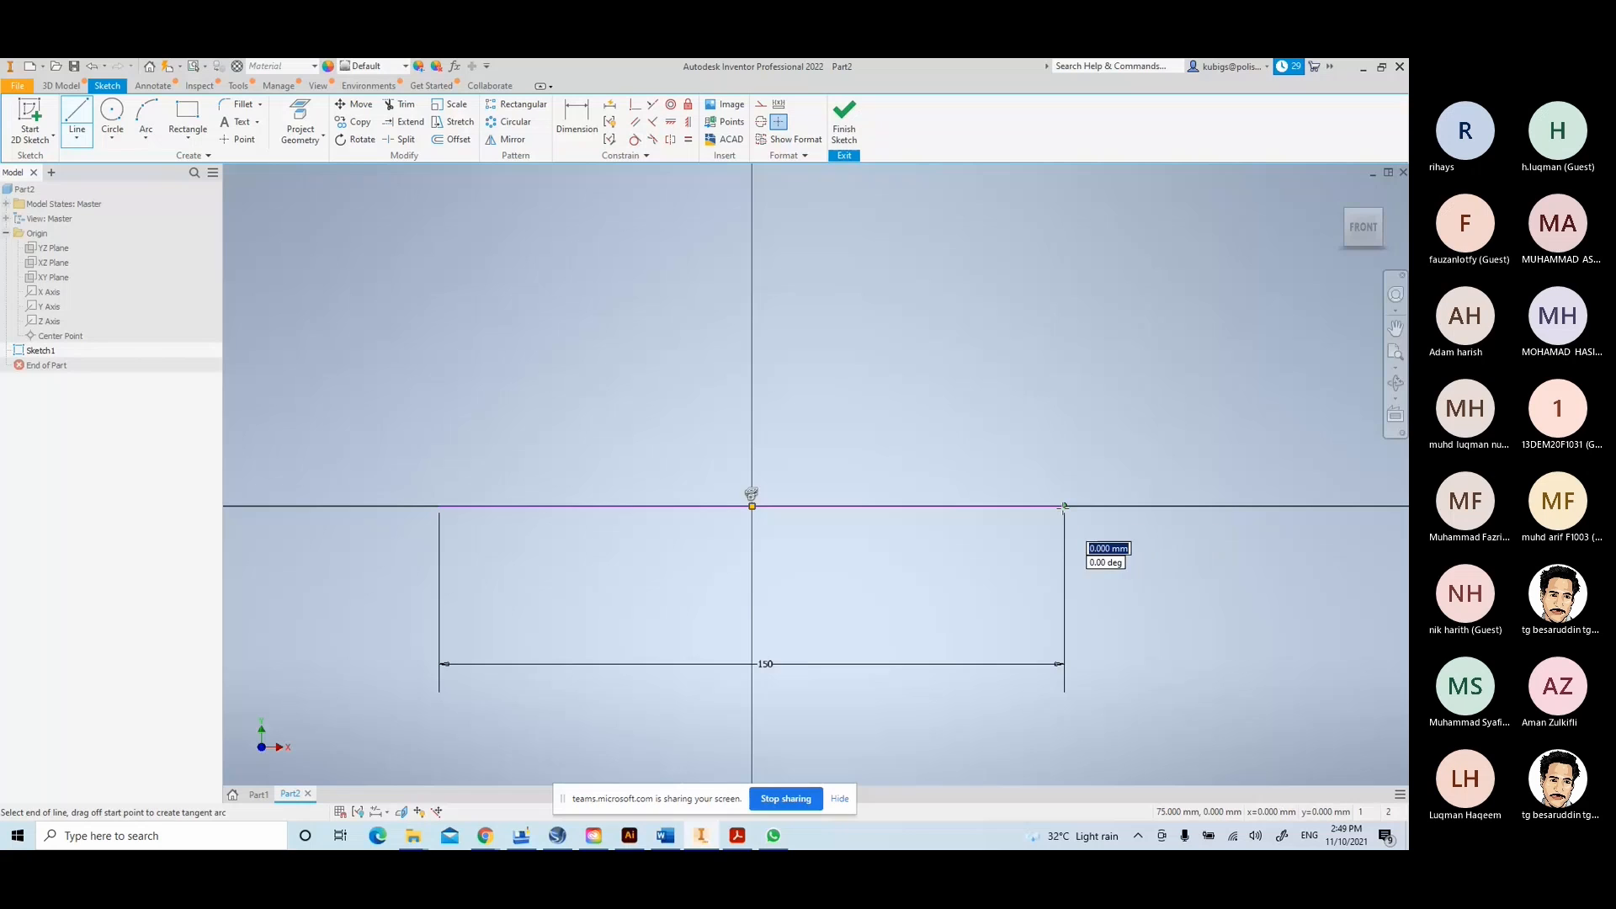
{"action": "left_click", "coordinate": [1064, 447]}
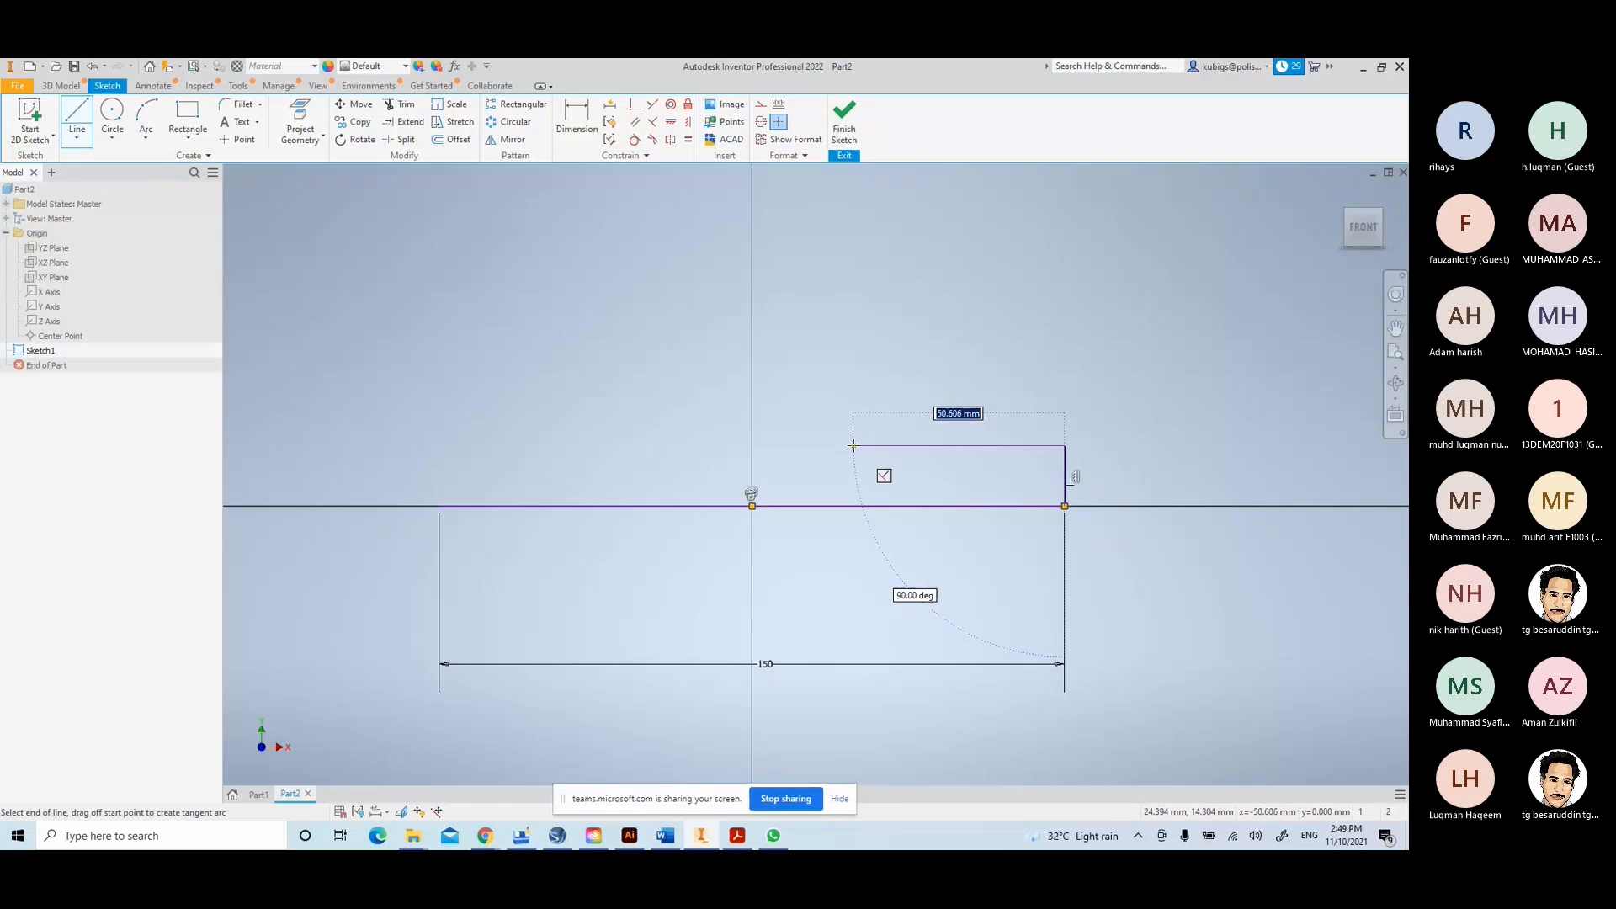
{"action": "left_click", "coordinate": [868, 446]}
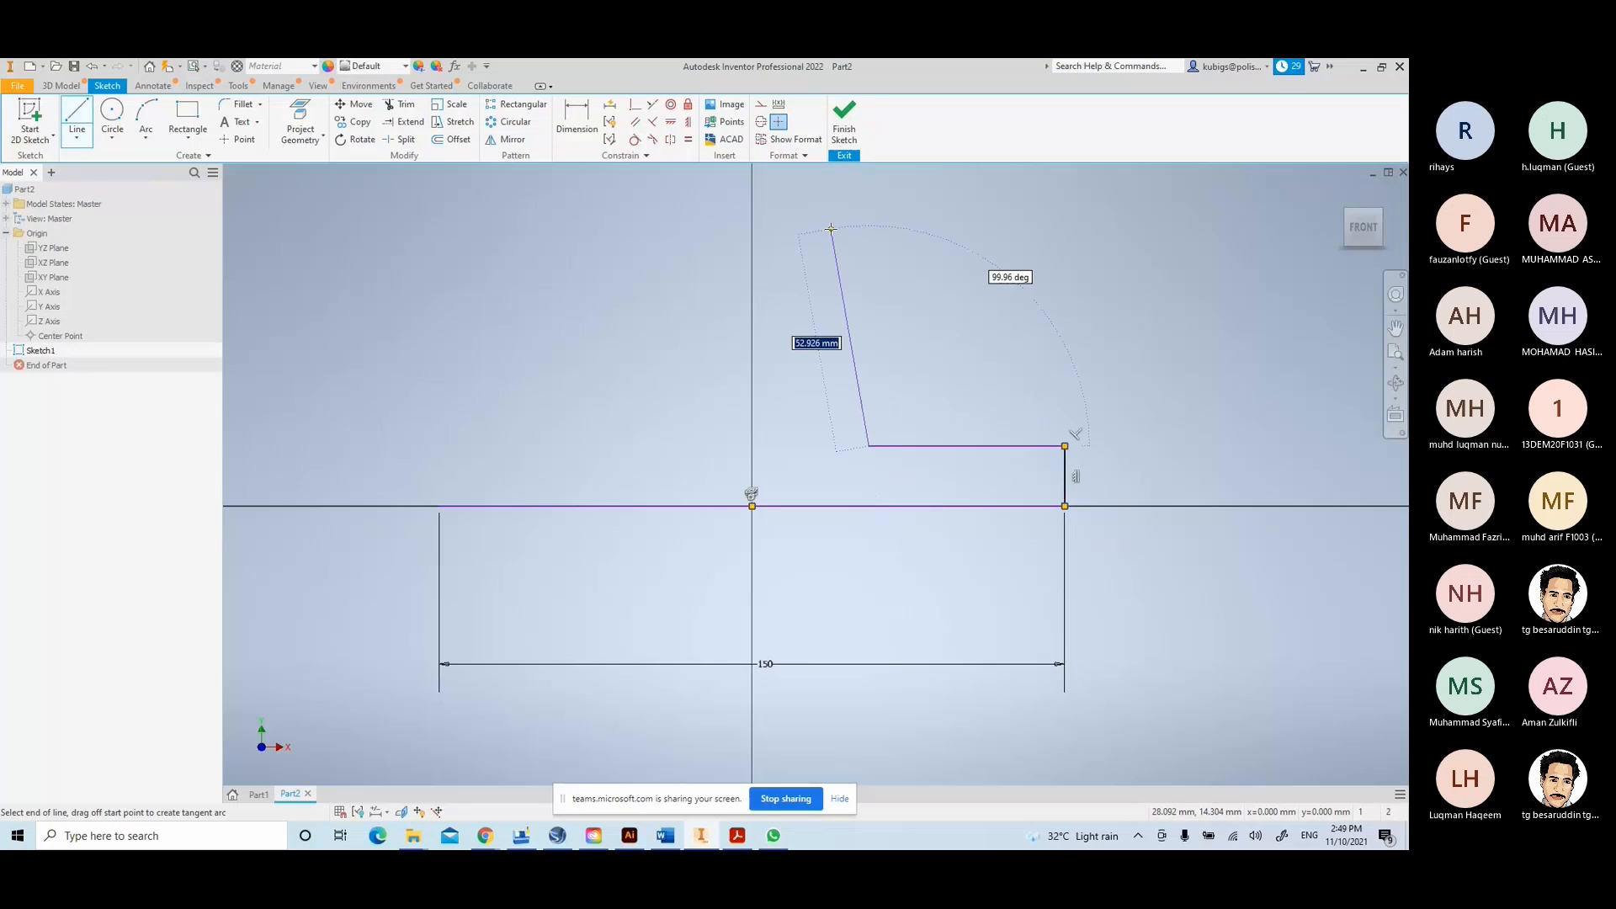
- Continue with a vertical line about 49 mm up and a tangent semicircular arc of about 30 mm radius over to the left side
{"action": "middle_click_drag", "start_coordinate": [844, 245], "coordinate": [844, 372]}
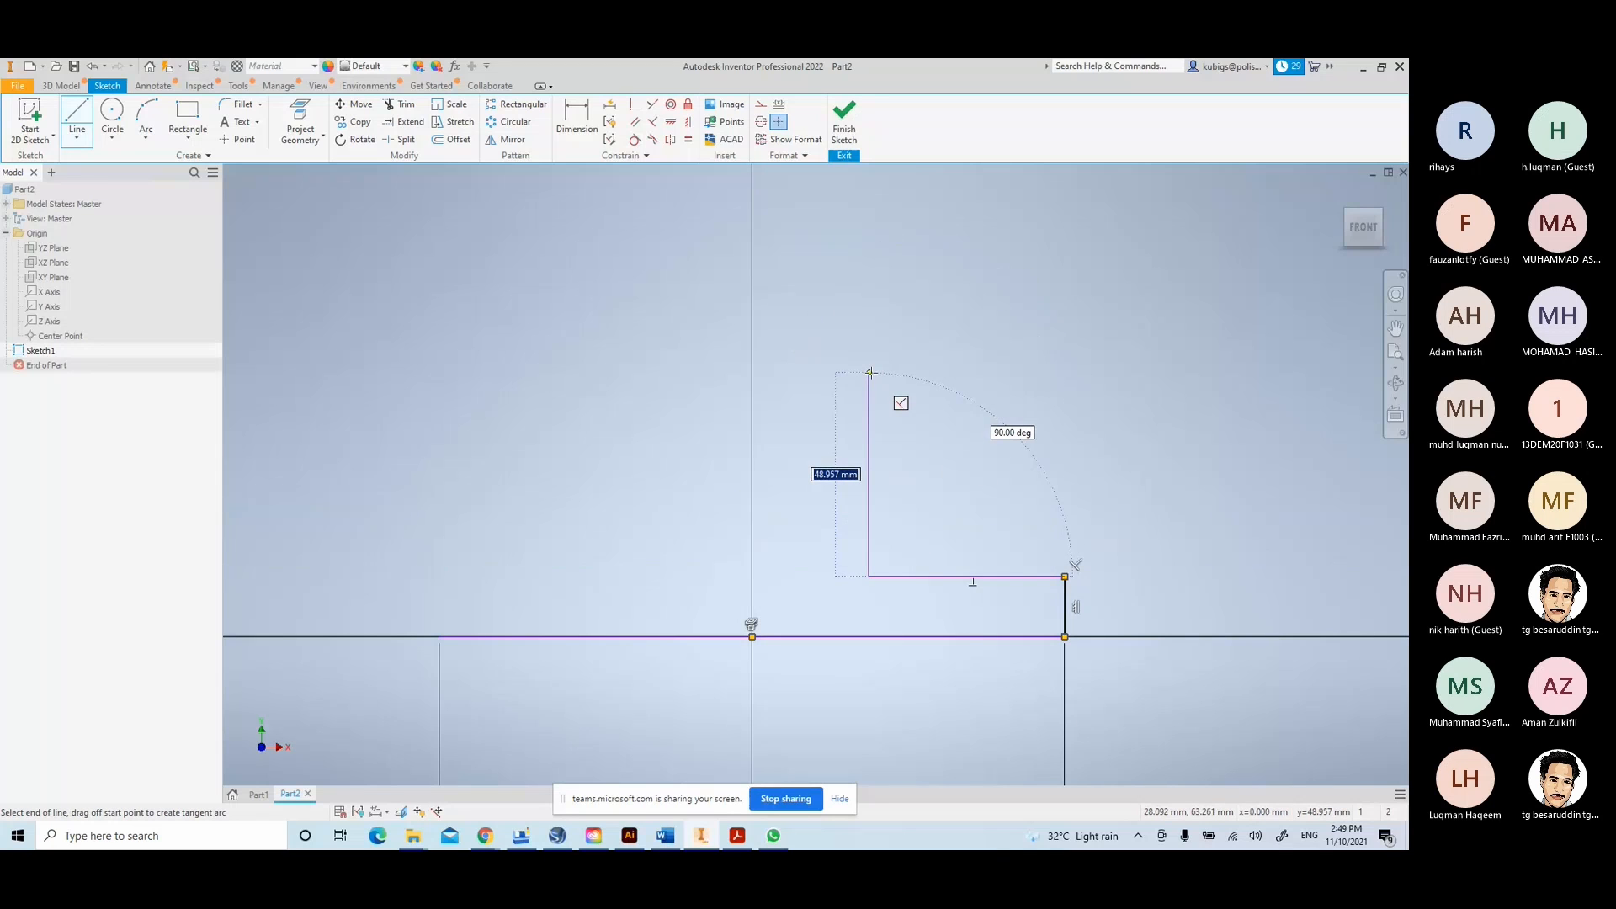
{"action": "left_click", "coordinate": [871, 372]}
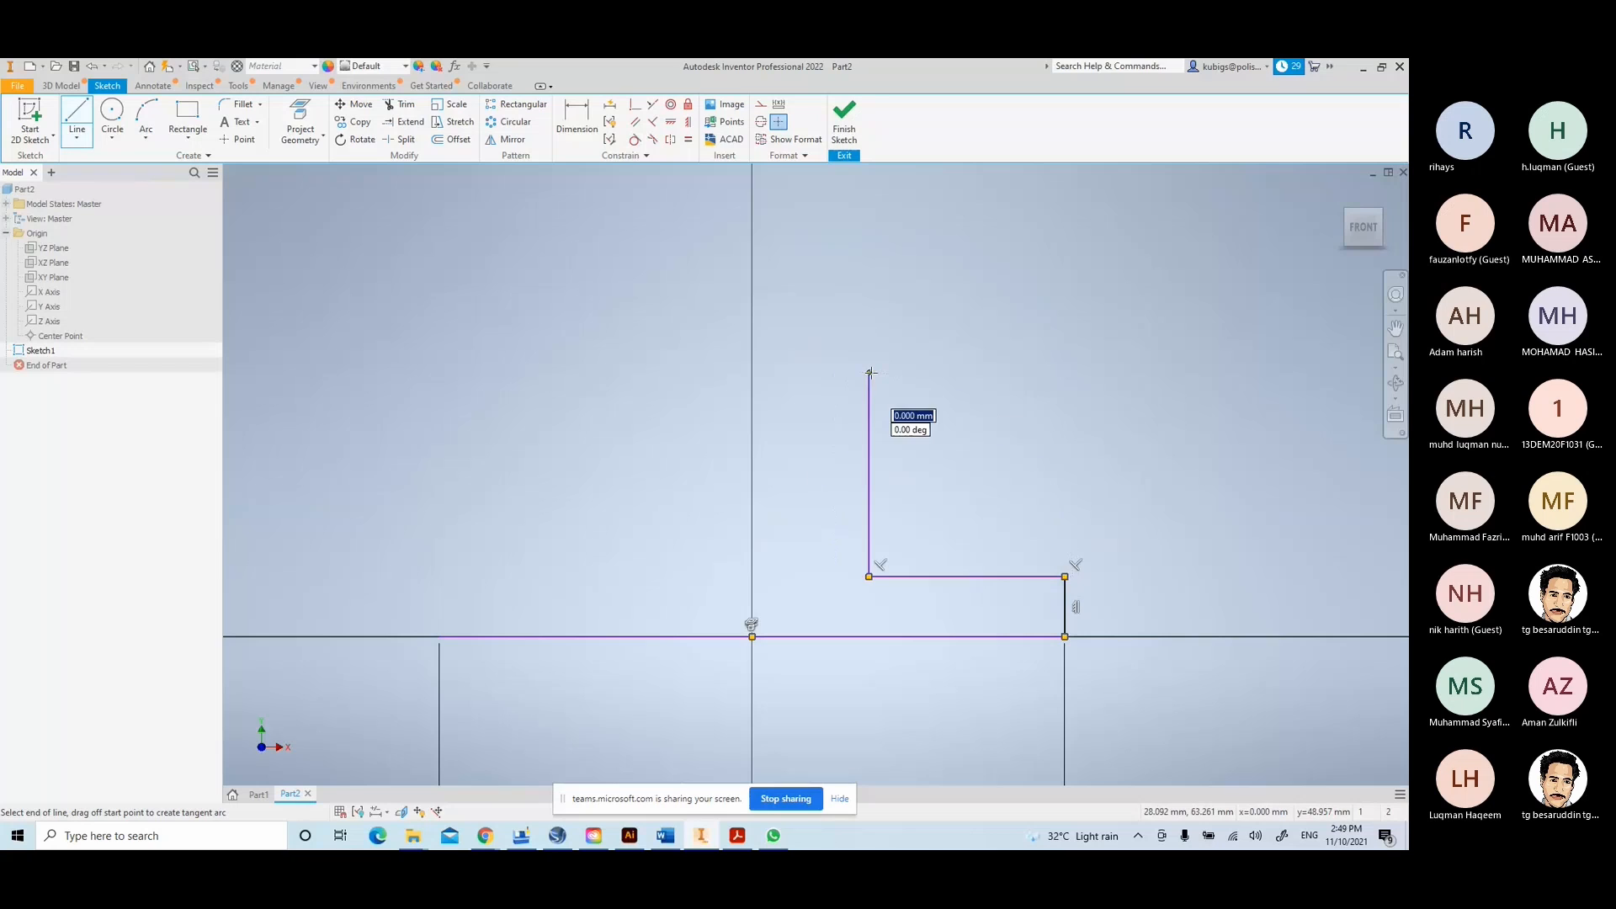
{"action": "left_click_drag", "start_coordinate": [870, 371], "coordinate": [616, 372]}
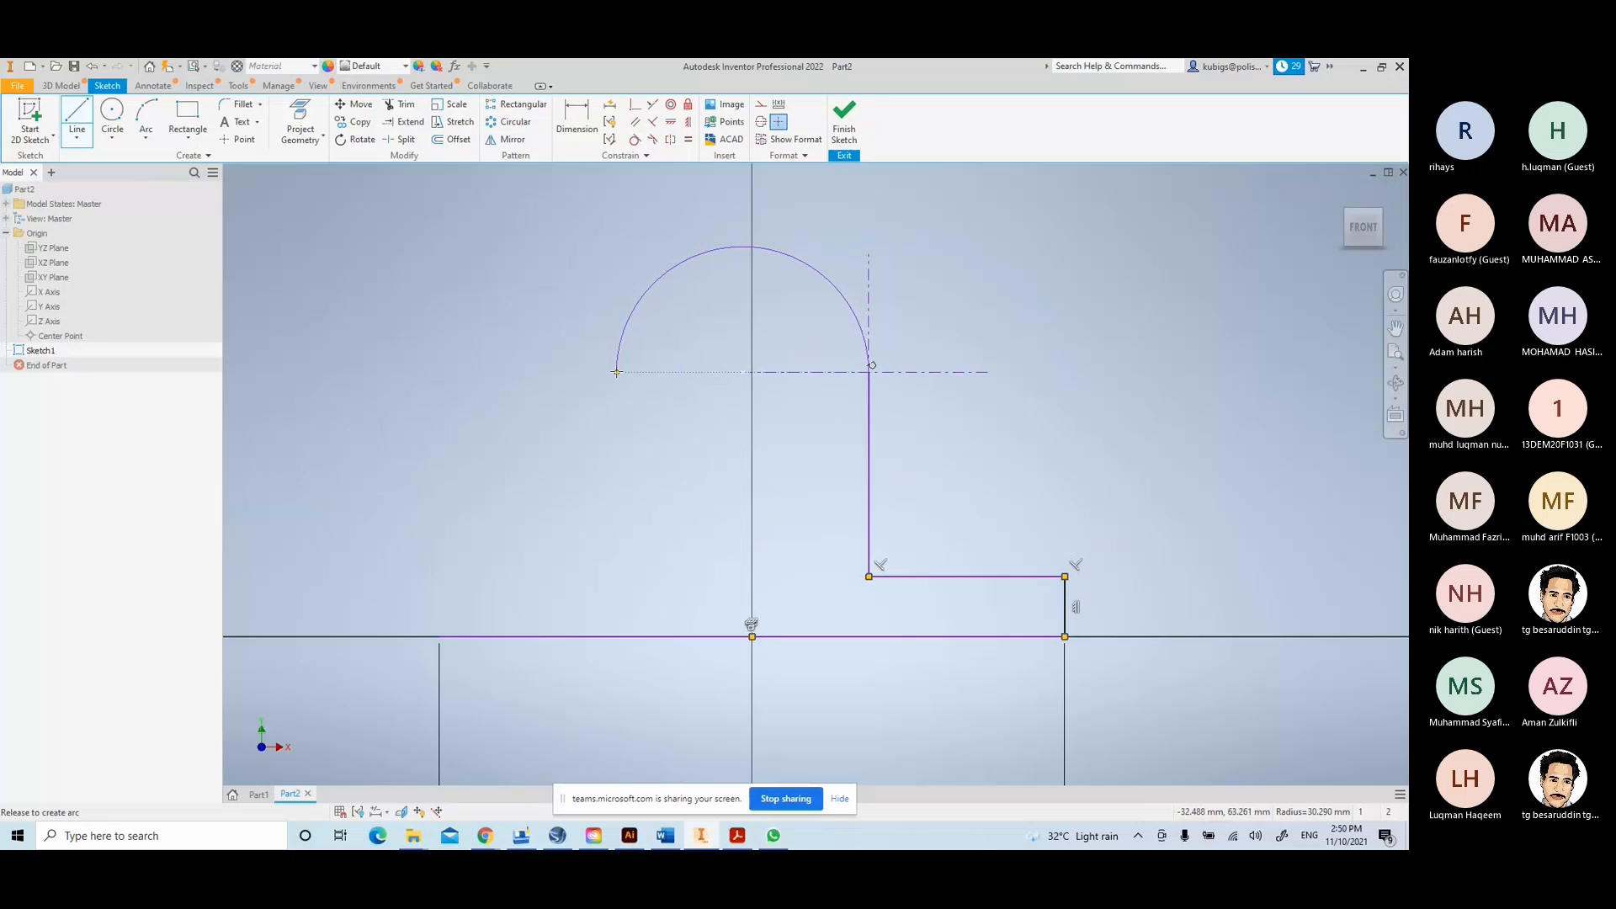
{"action": "left_click_drag", "start_coordinate": [616, 372], "coordinate": [616, 372]}
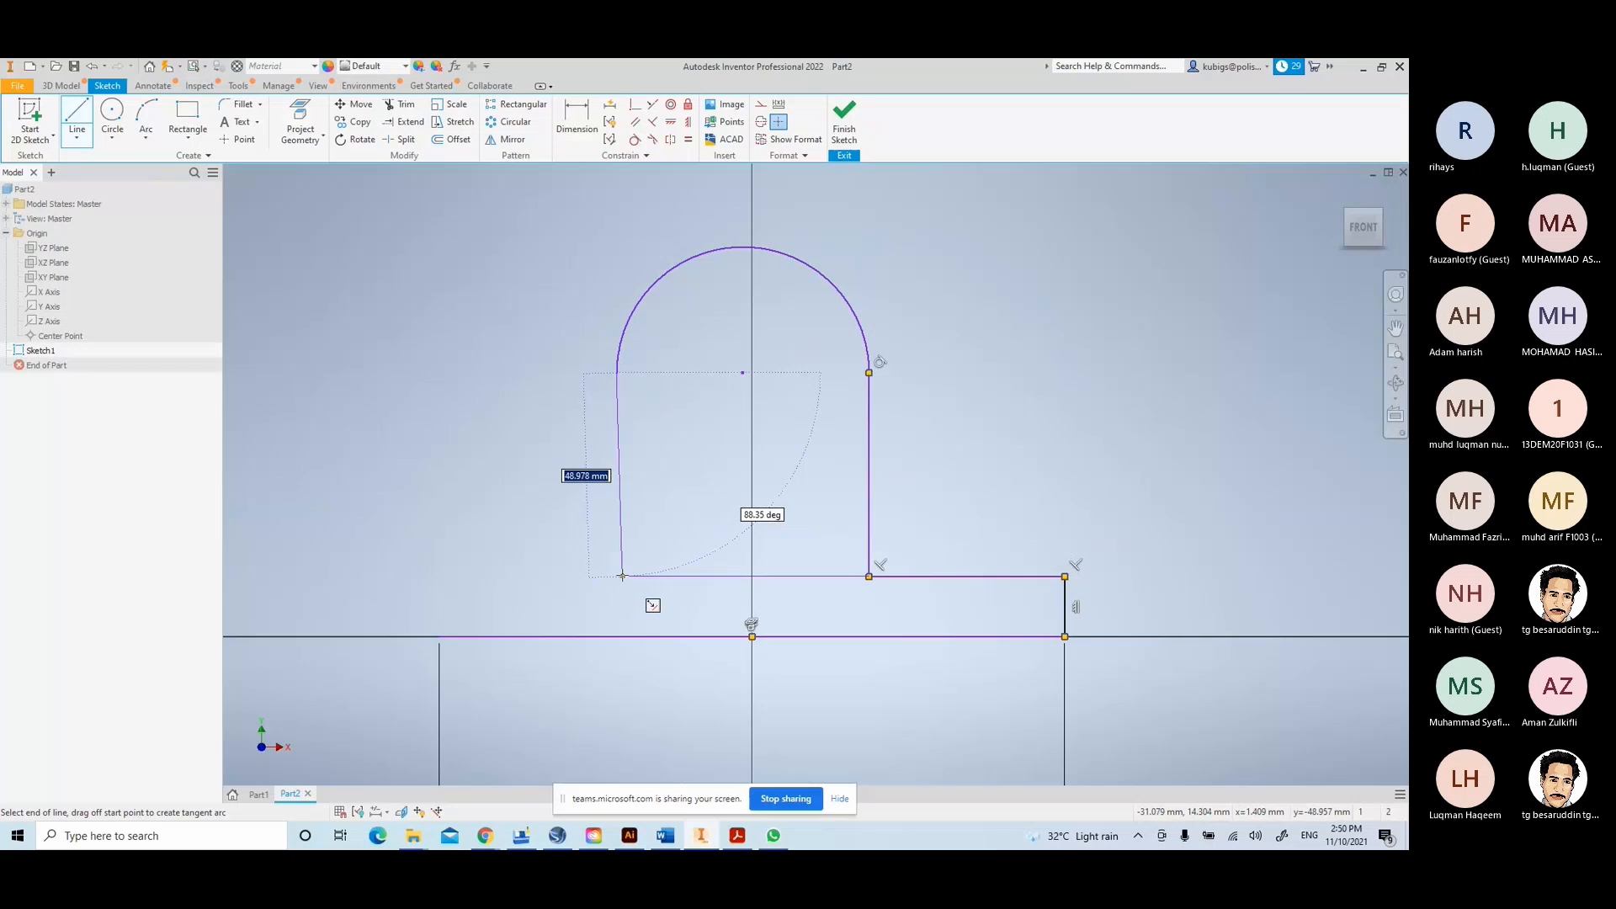
- Close the profile with a vertical line about 49 mm down, a horizontal about 43 mm outward and a vertical to the base line's left endpoint
{"action": "left_click", "coordinate": [616, 576]}
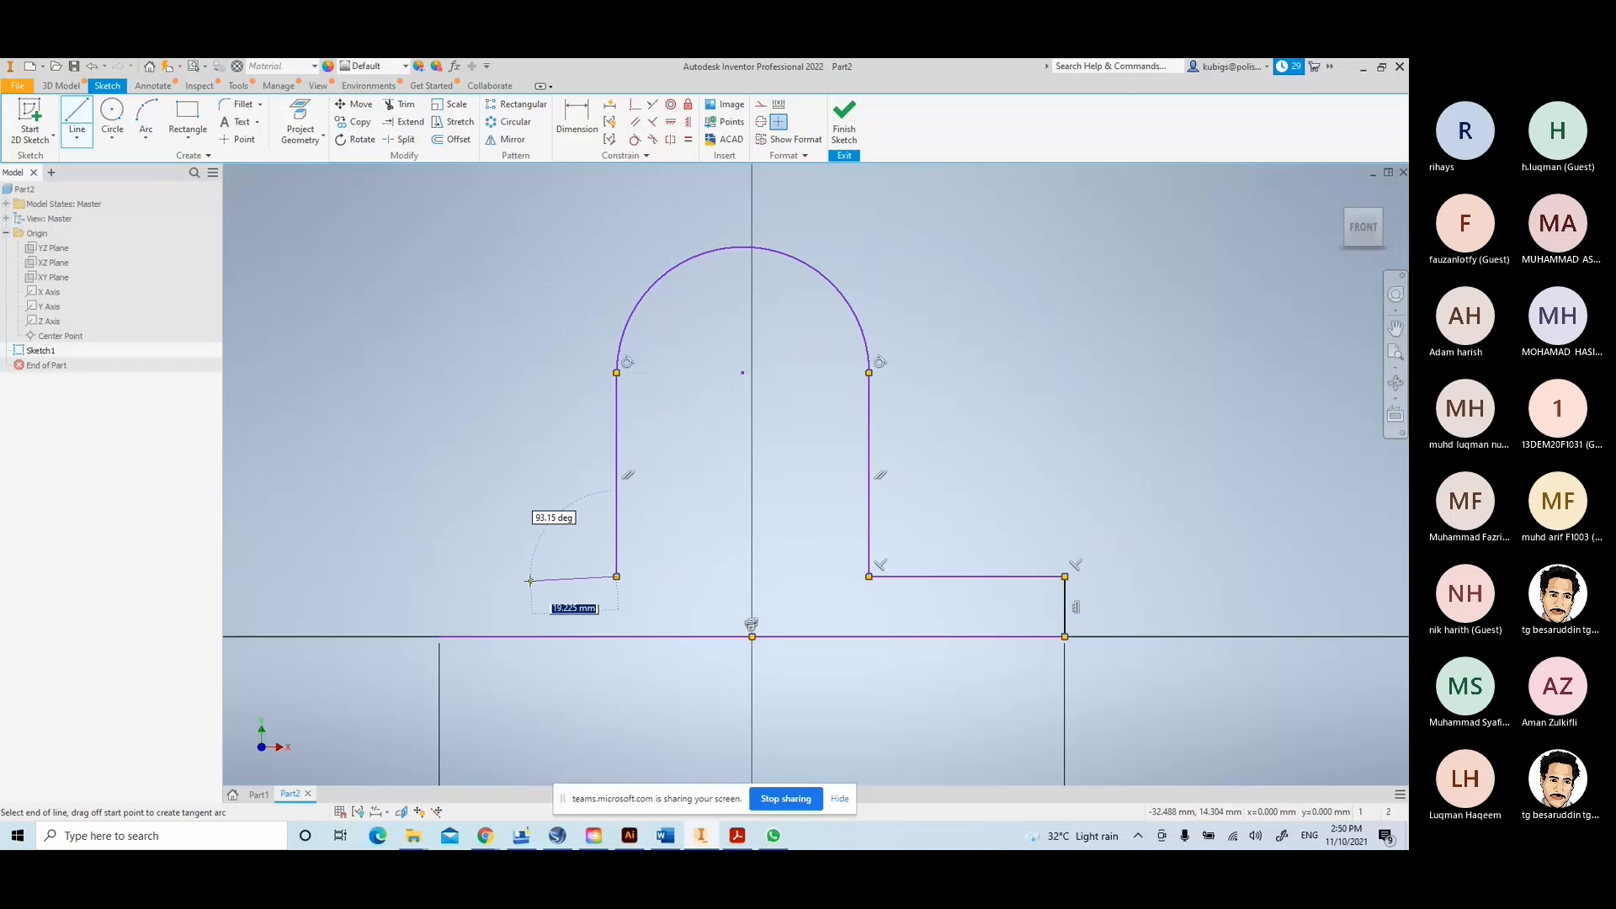
{"action": "left_click", "coordinate": [439, 577]}
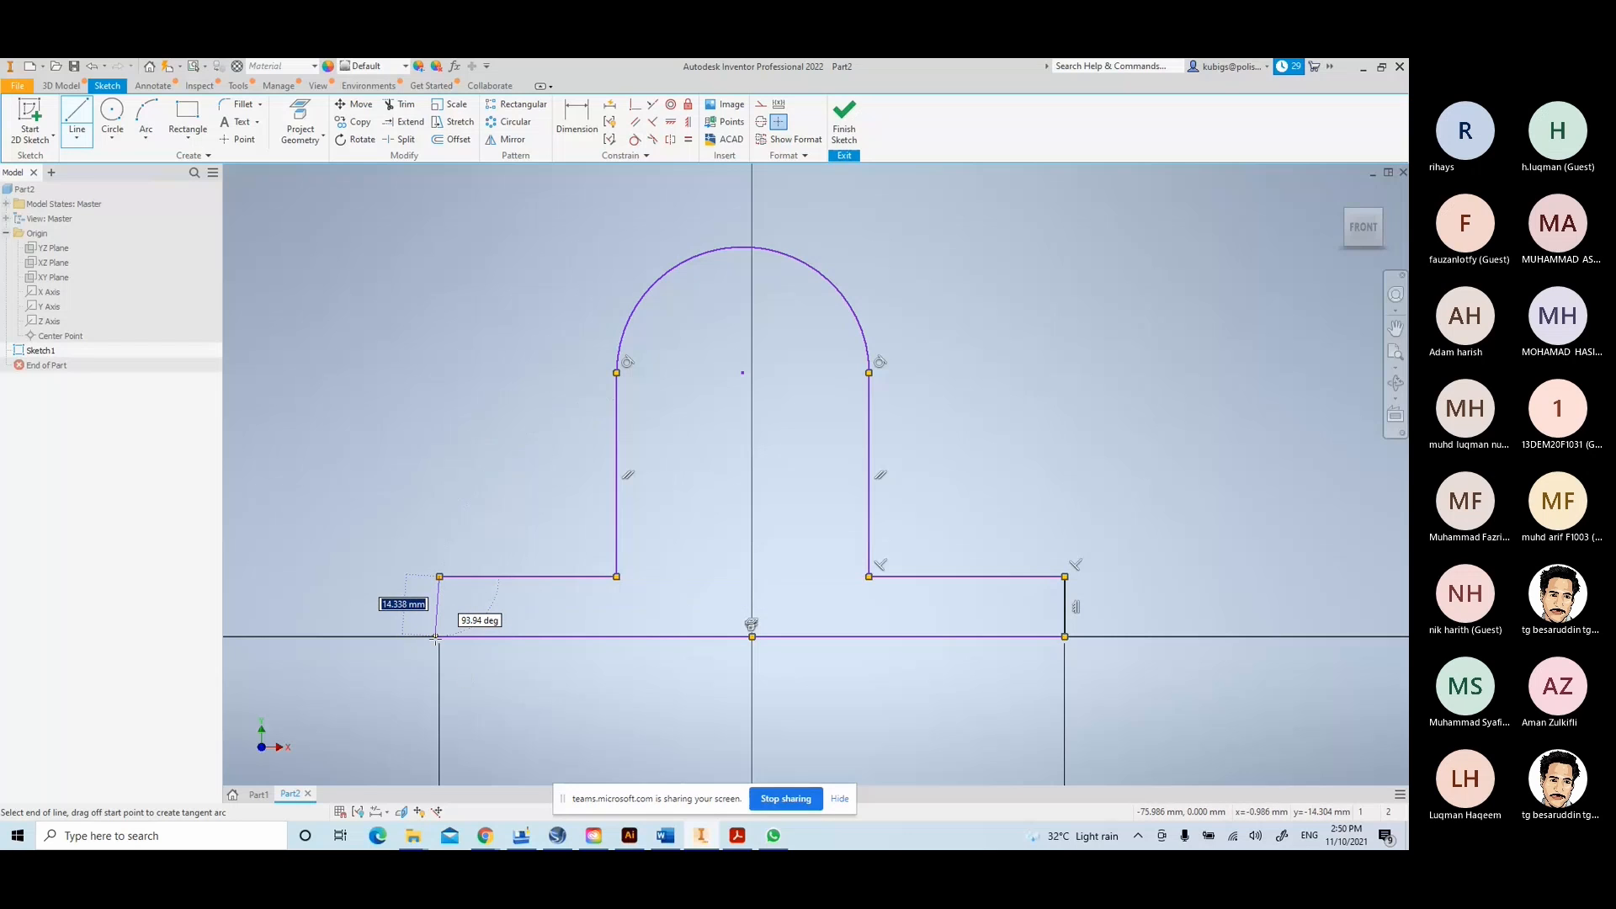
{"action": "left_click", "coordinate": [438, 637]}
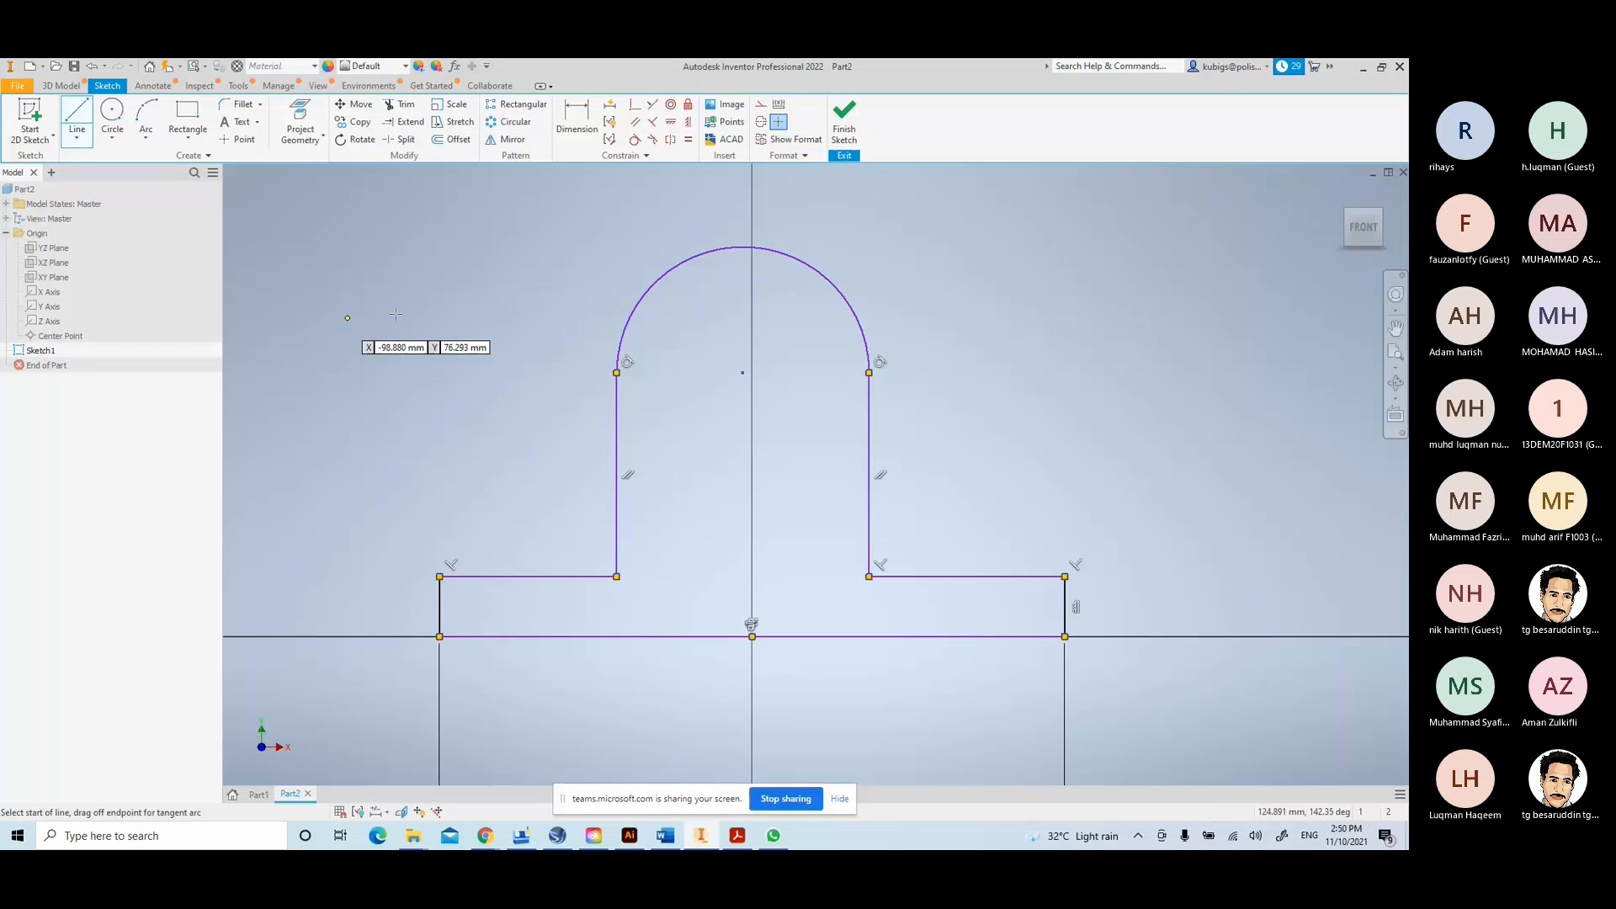
- Examine the closed profile's constraint symbols and its symmetry about the origin, and start the Show Constraints tool
{"action": "scroll", "coordinate": [629, 439], "scroll_direction": "up", "scroll_amount": 6}
{"action": "mouse_move", "coordinate": [709, 465]}
{"action": "middle_mouse_down"}
{"action": "mouse_move", "coordinate": [668, 355]}
{"action": "mouse_move", "coordinate": [685, 416]}
{"action": "middle_mouse_up"}
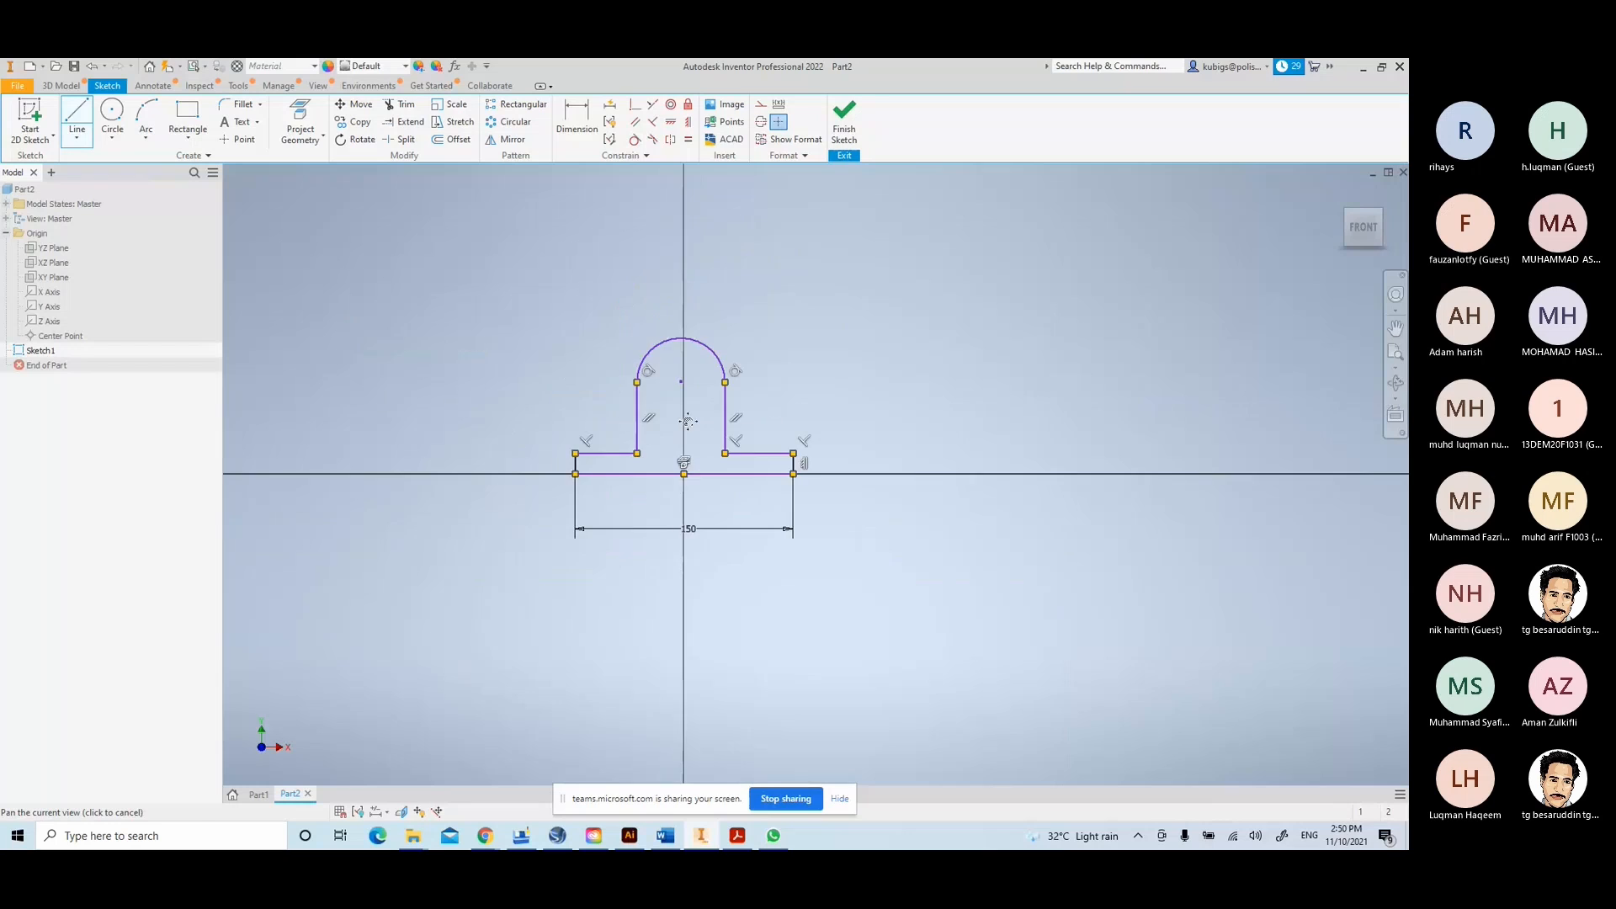
{"action": "scroll", "coordinate": [683, 412], "scroll_direction": "up", "scroll_amount": 3}
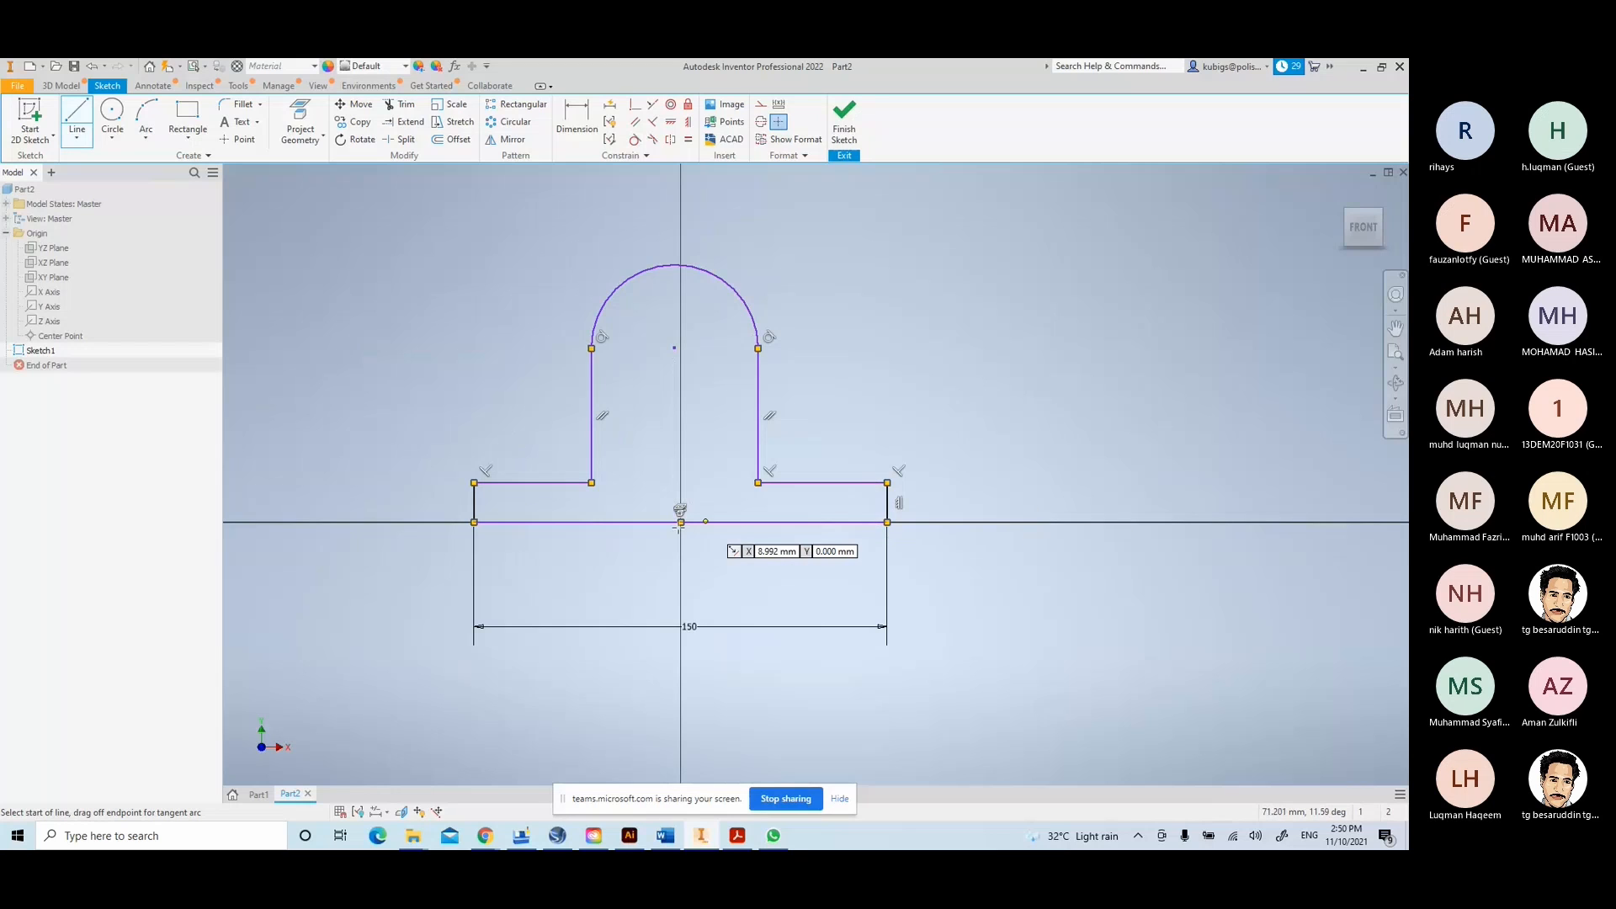
{"action": "scroll", "coordinate": [823, 523], "scroll_direction": "down", "scroll_amount": 3}
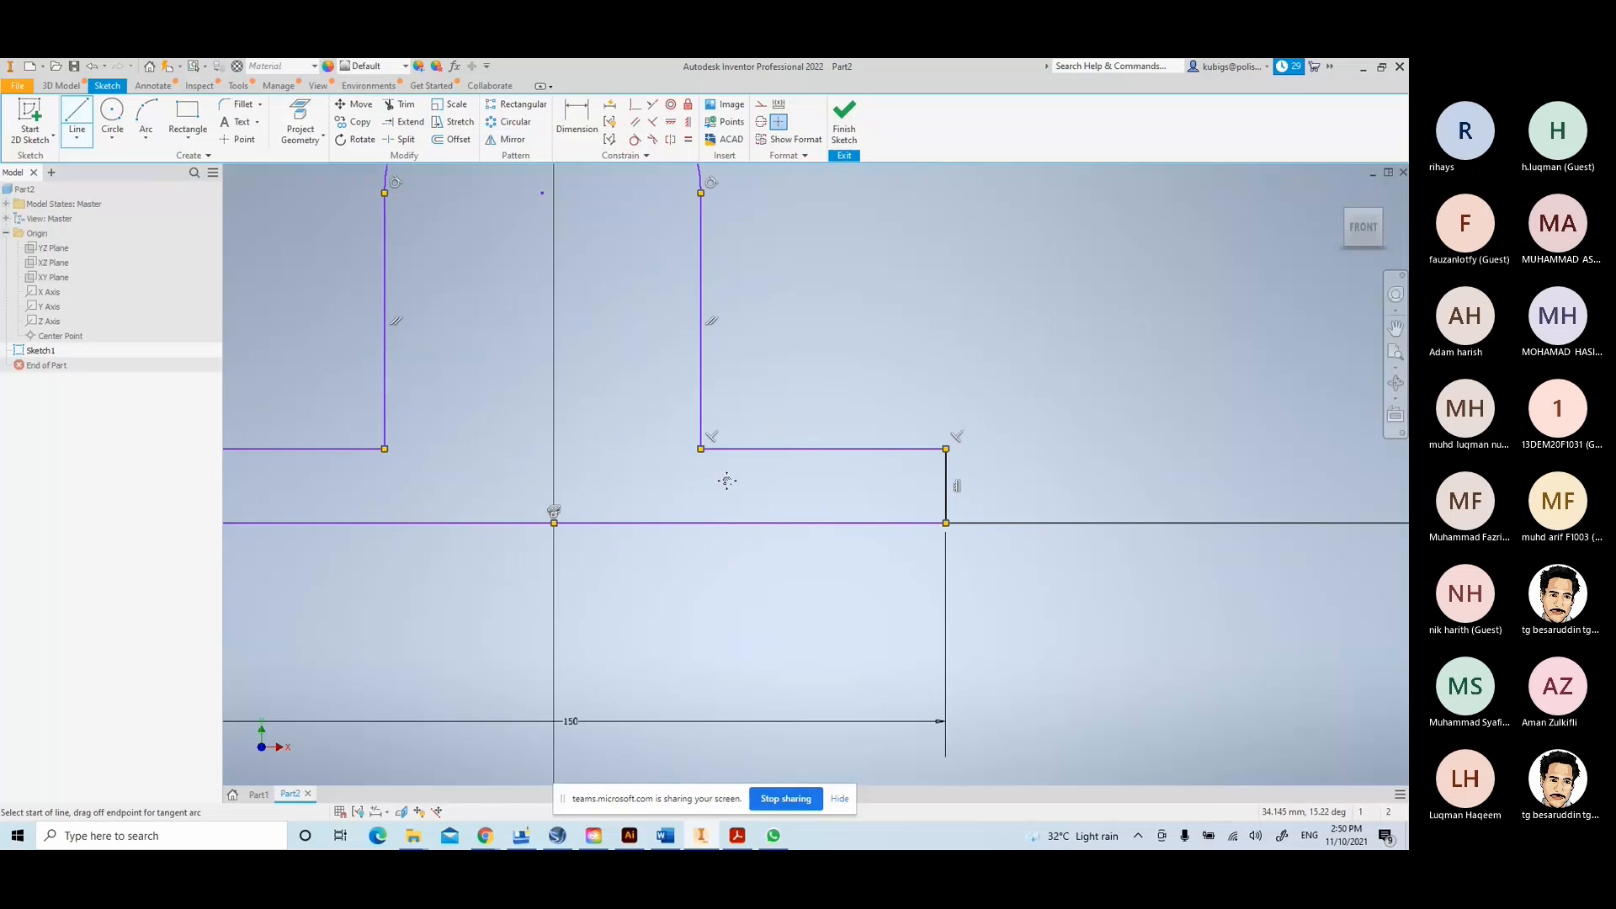
{"action": "mouse_move", "coordinate": [721, 480]}
{"action": "middle_mouse_down"}
{"action": "mouse_move", "coordinate": [901, 634]}
{"action": "mouse_move", "coordinate": [977, 667]}
{"action": "middle_mouse_up"}
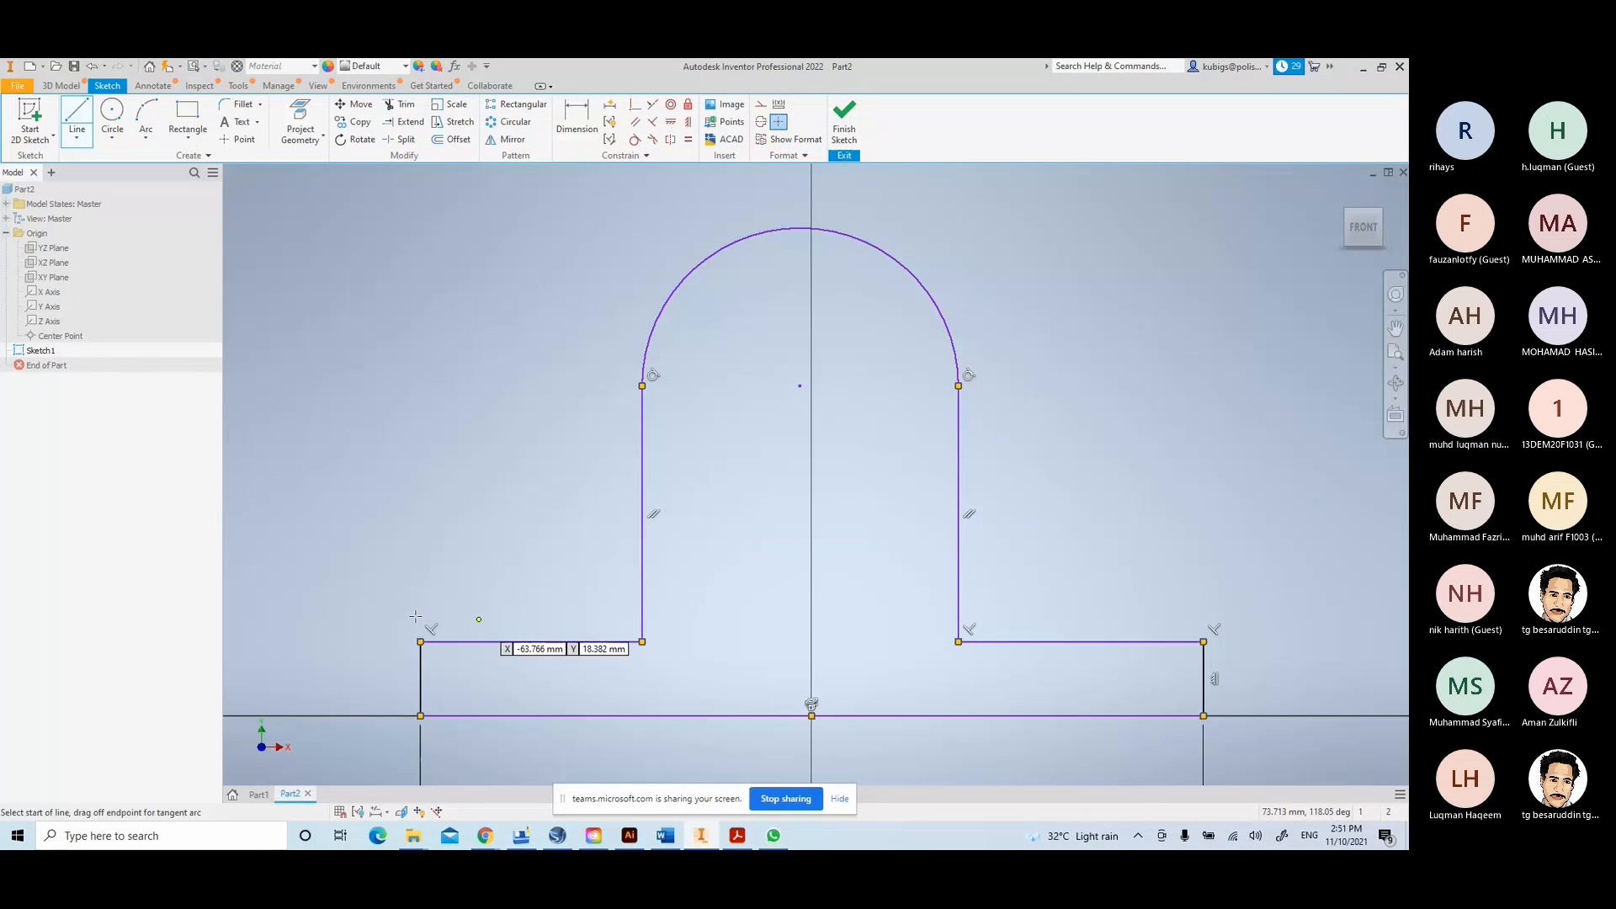
{"action": "key", "text": "F2"}
{"action": "left_click_drag", "start_coordinate": [652, 601], "coordinate": [638, 462]}
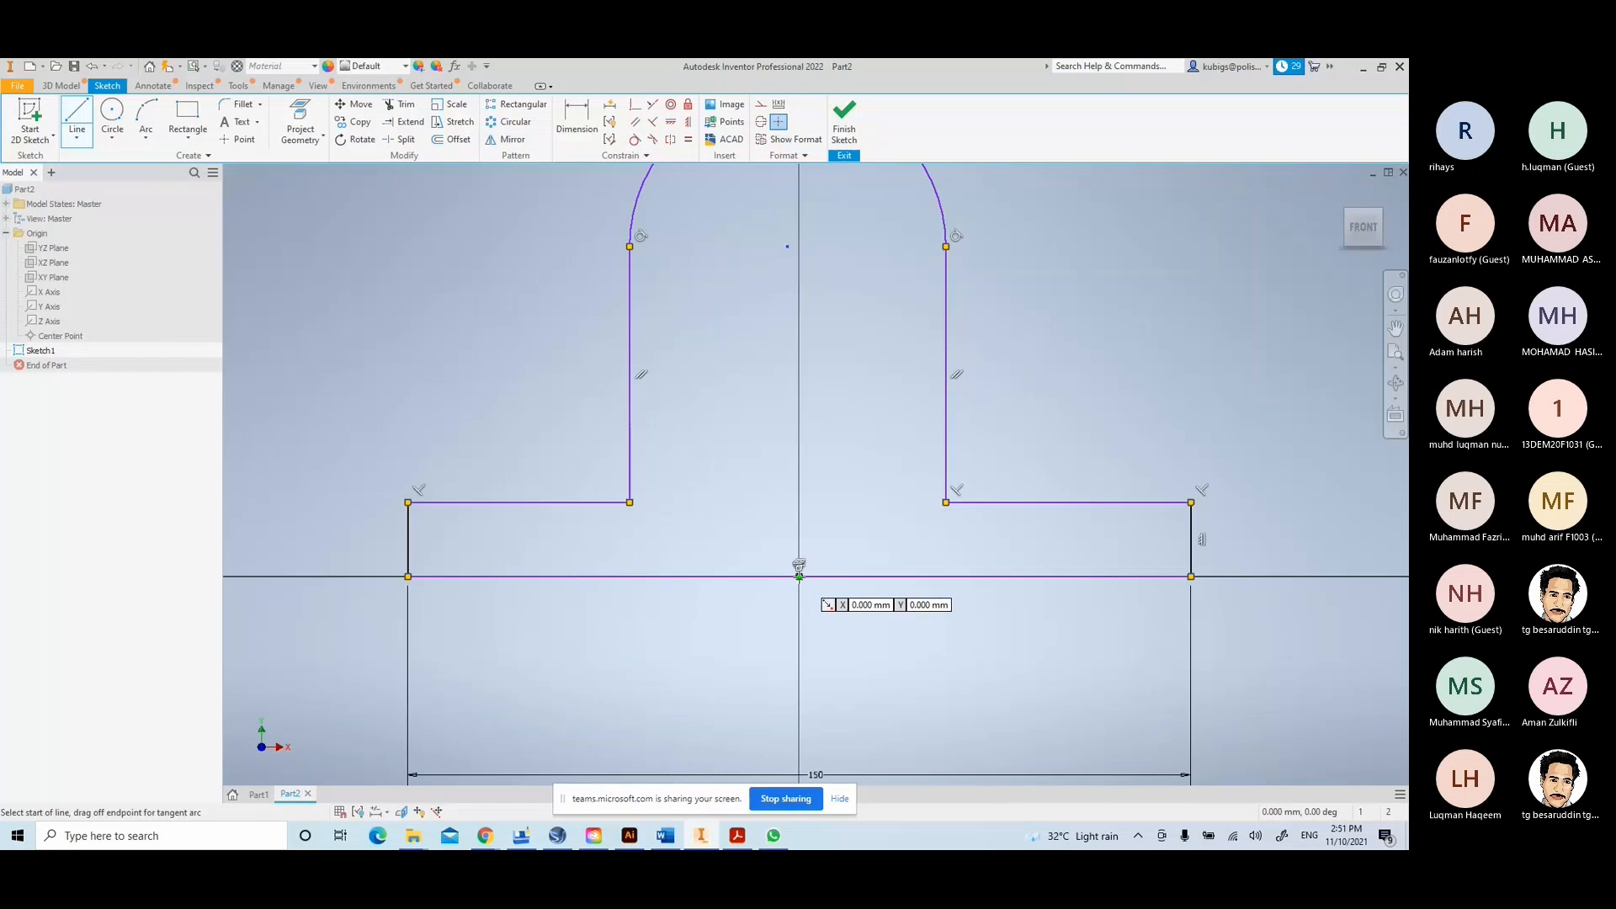
{"action": "scroll", "coordinate": [800, 576], "scroll_direction": "up", "scroll_amount": 3}
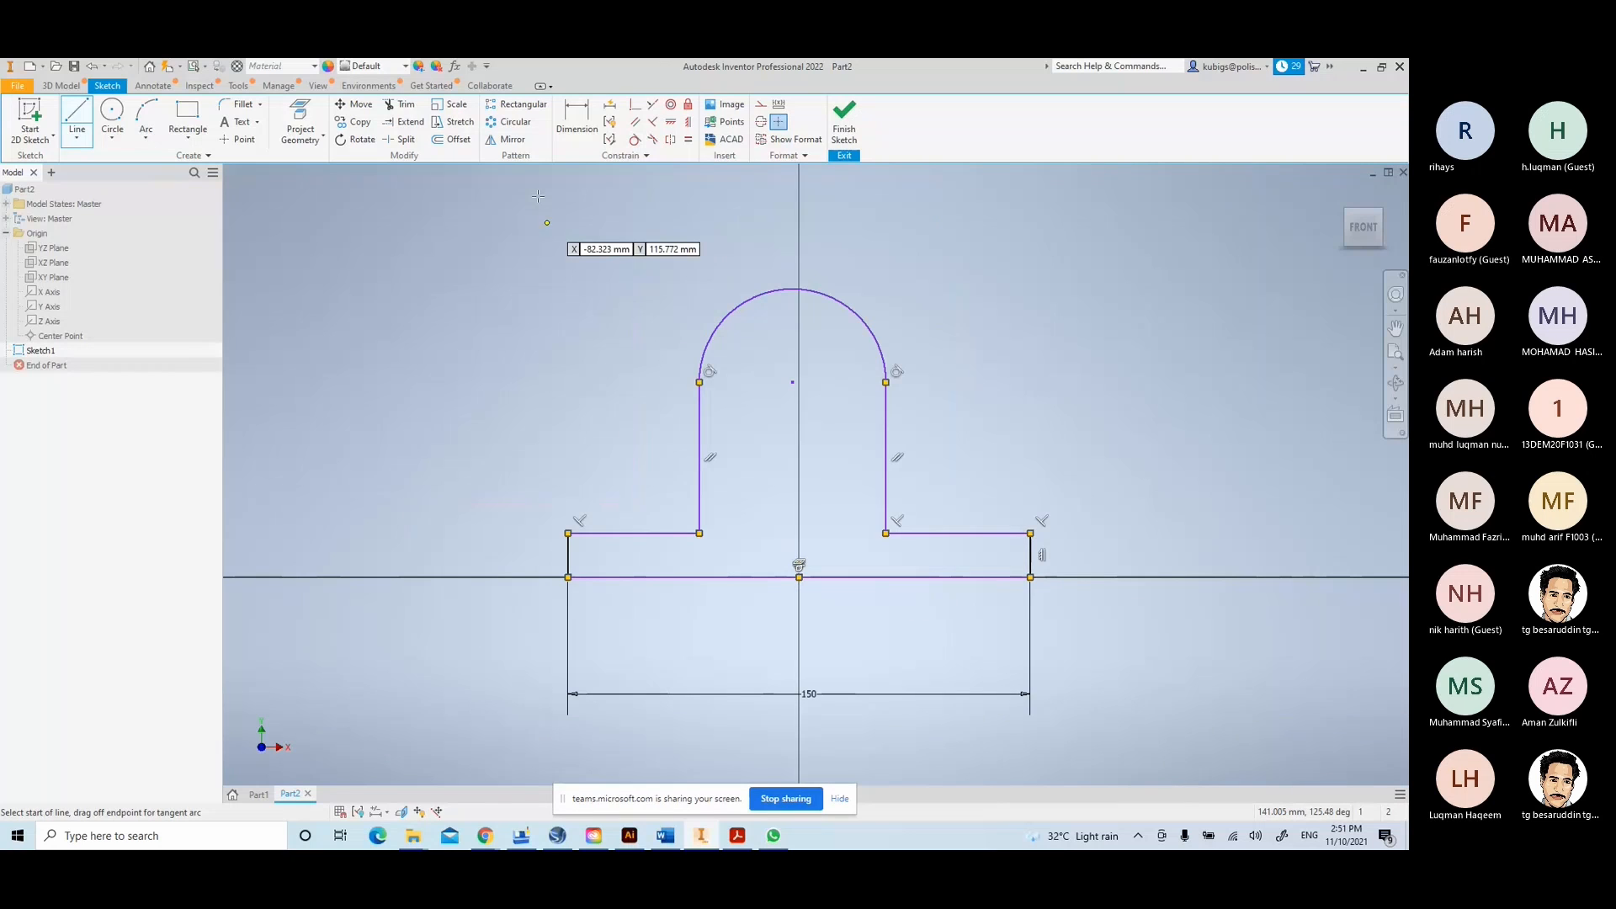
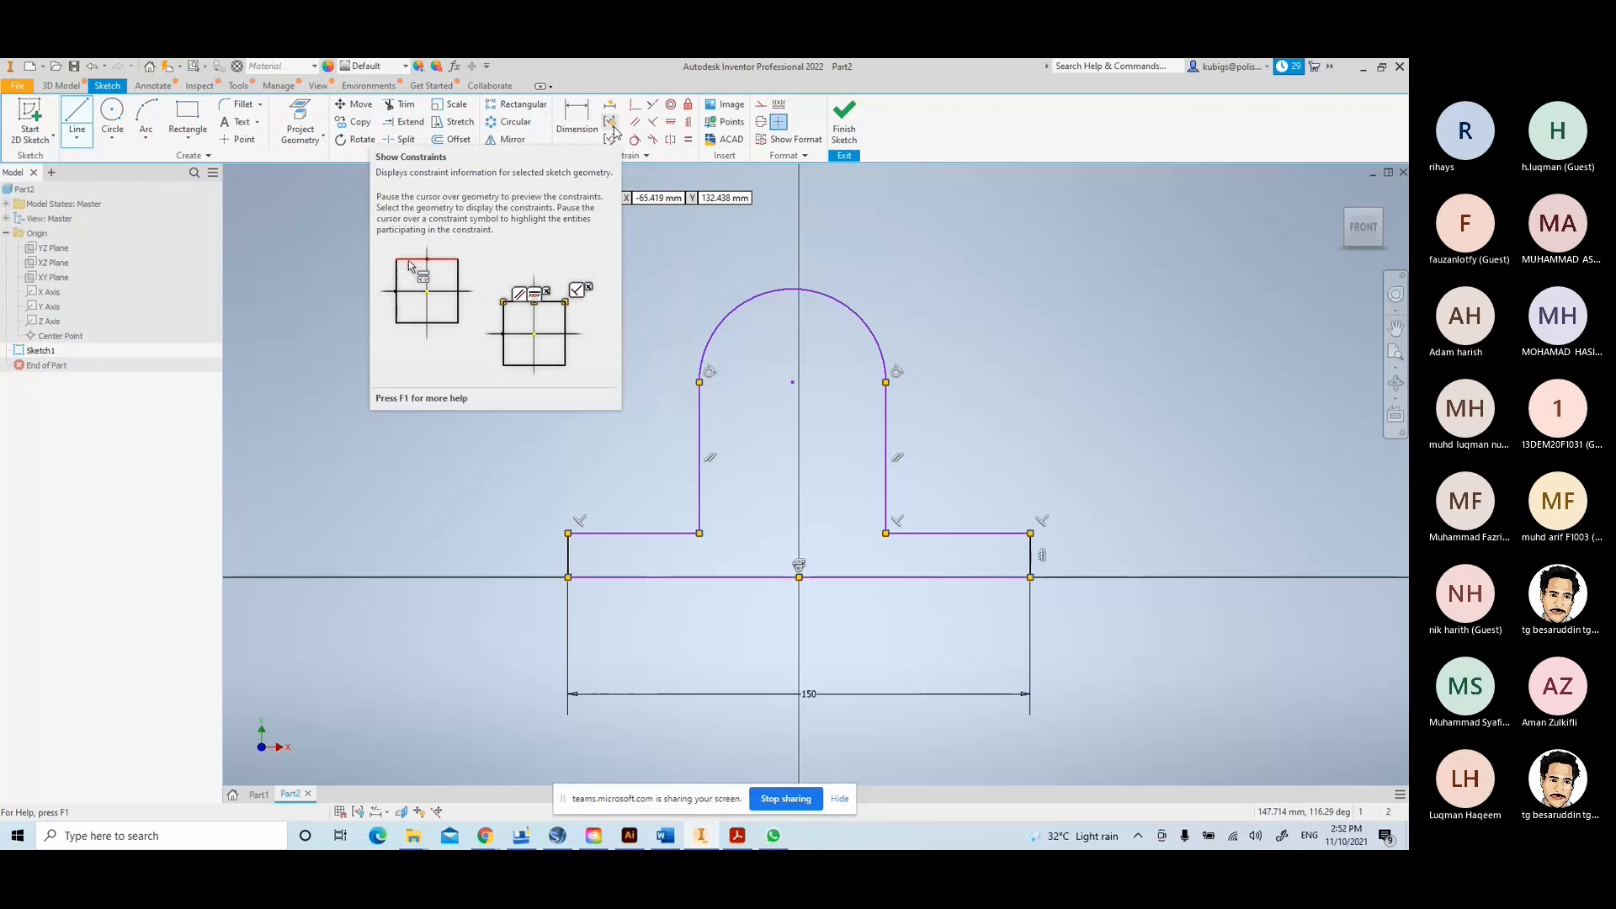
{"action": "left_click", "coordinate": [611, 127]}
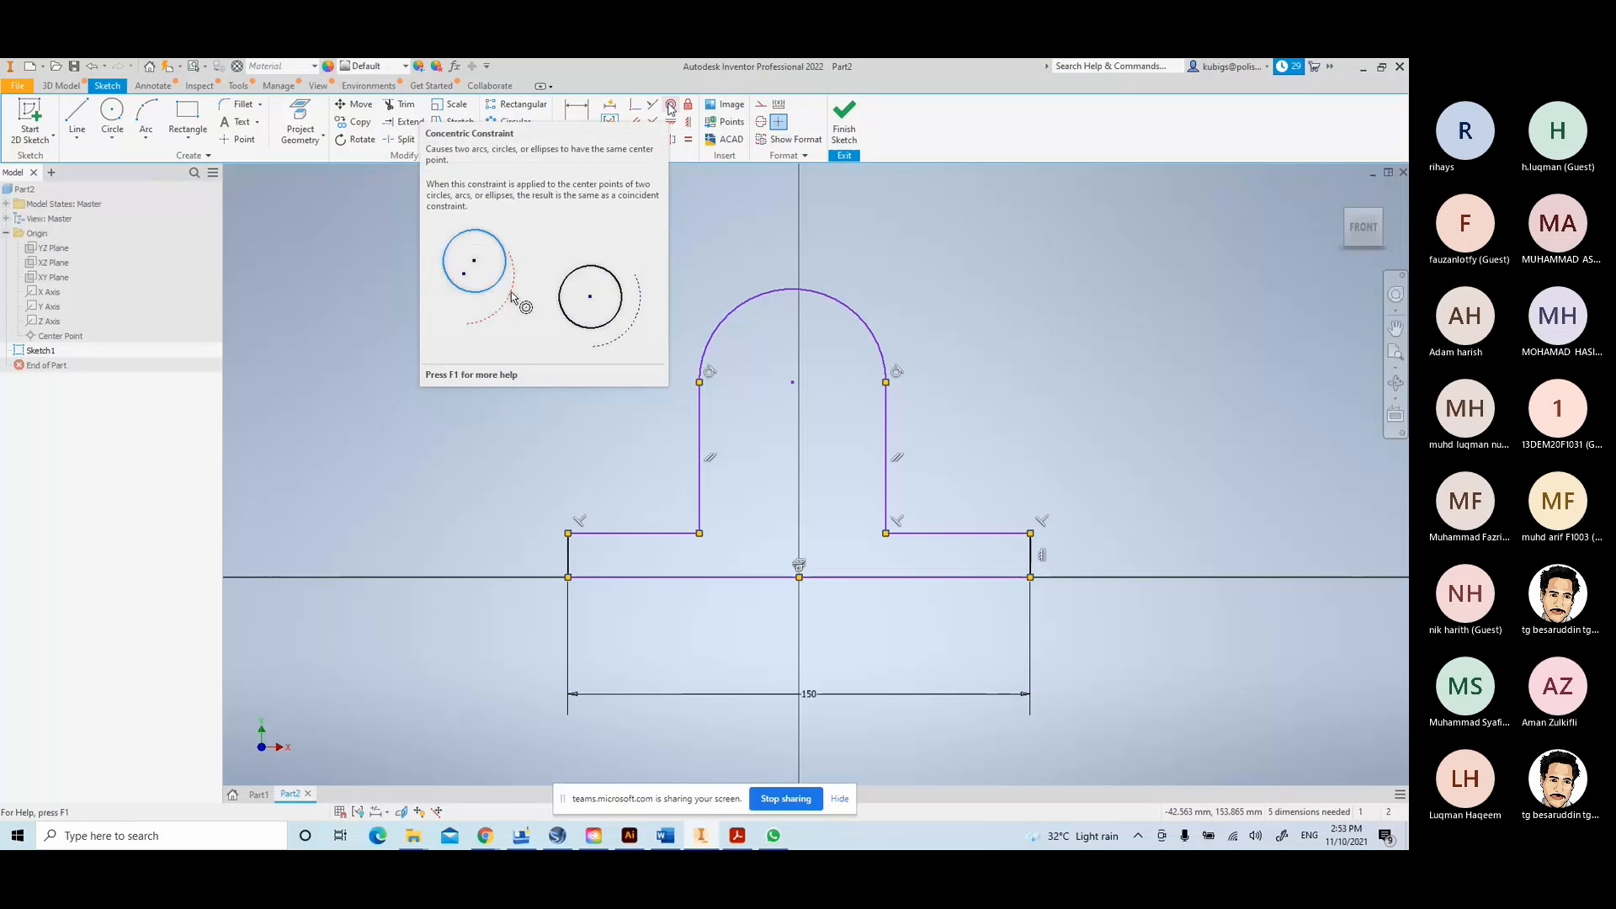
- Toggle the display of all sketch constraint symbols to compare both states, and leave them hidden
{"action": "left_click", "coordinate": [360, 811]}
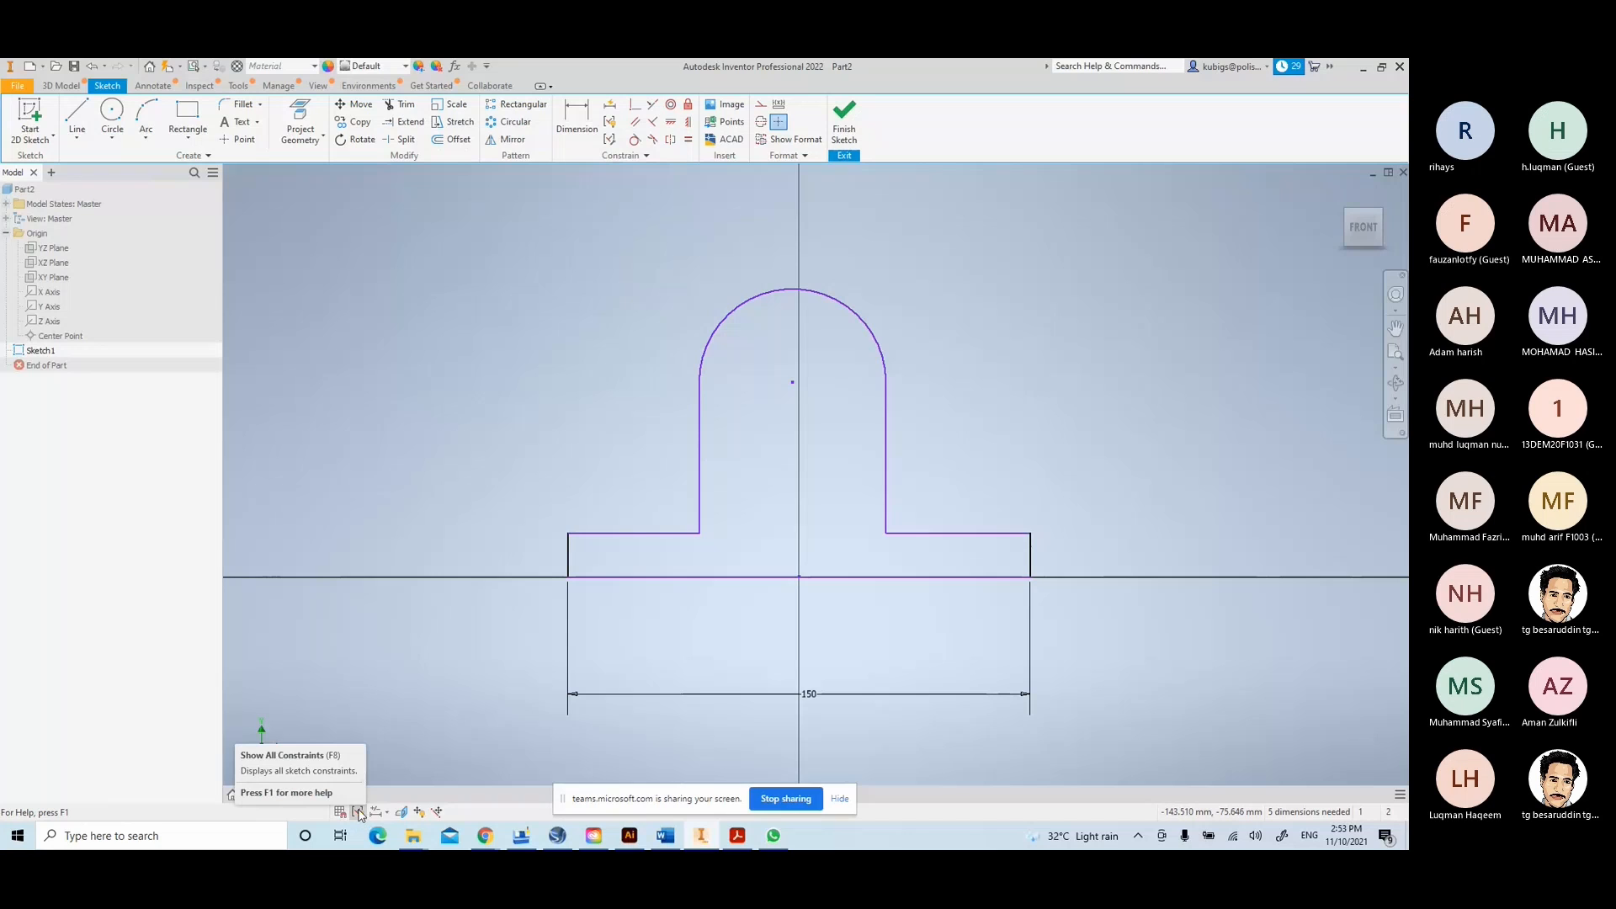
{"action": "left_click", "coordinate": [358, 813]}
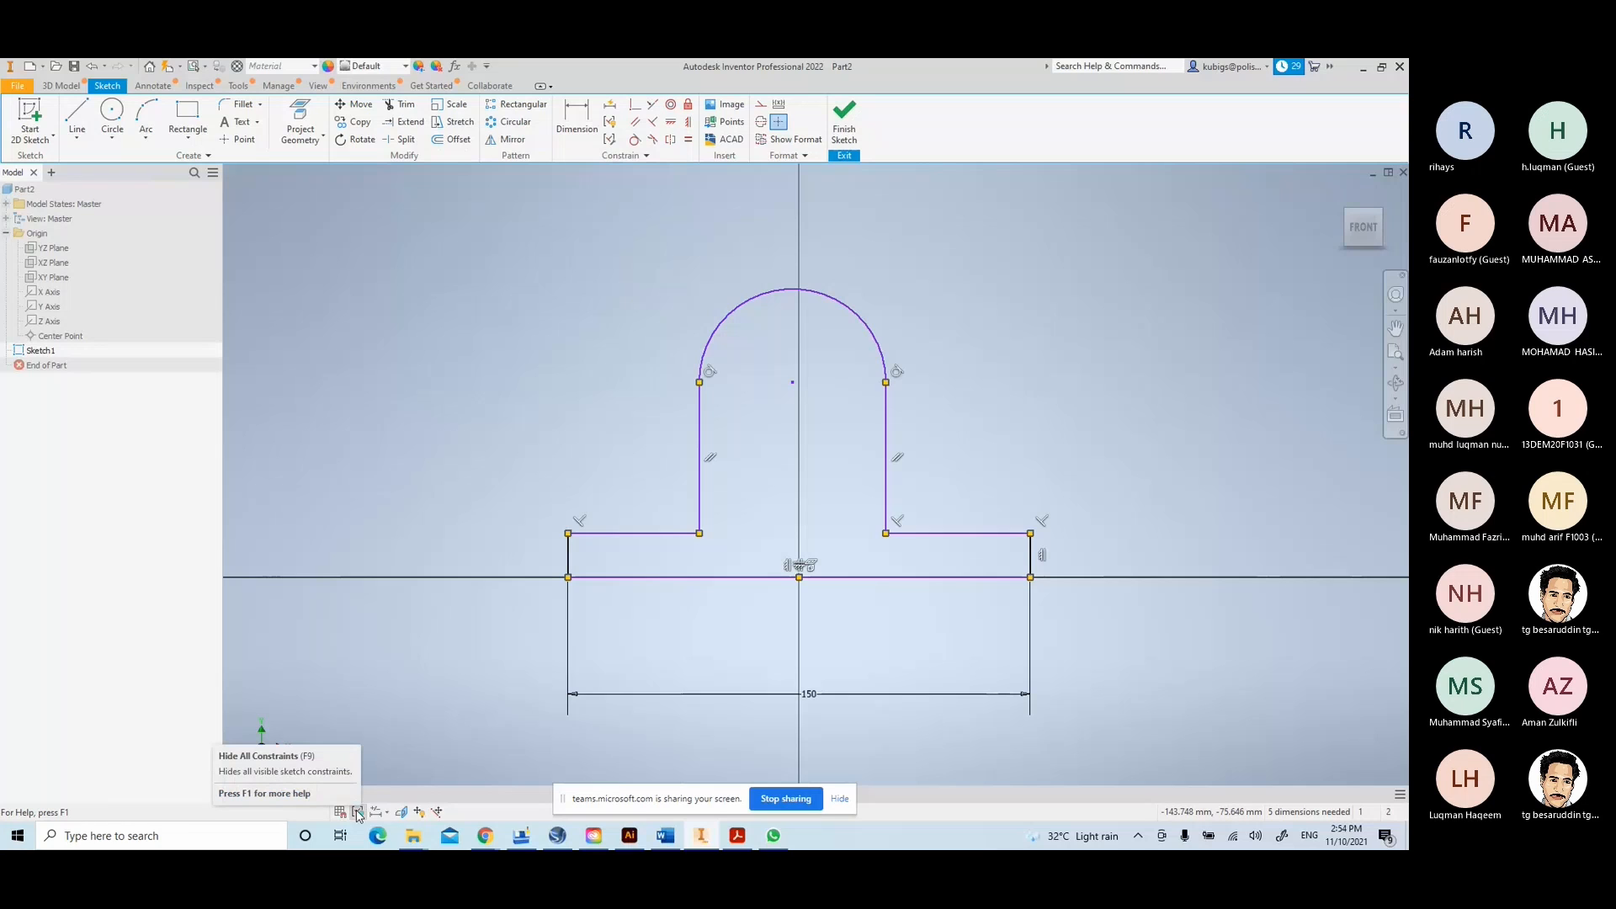
{"action": "left_click", "coordinate": [357, 813]}
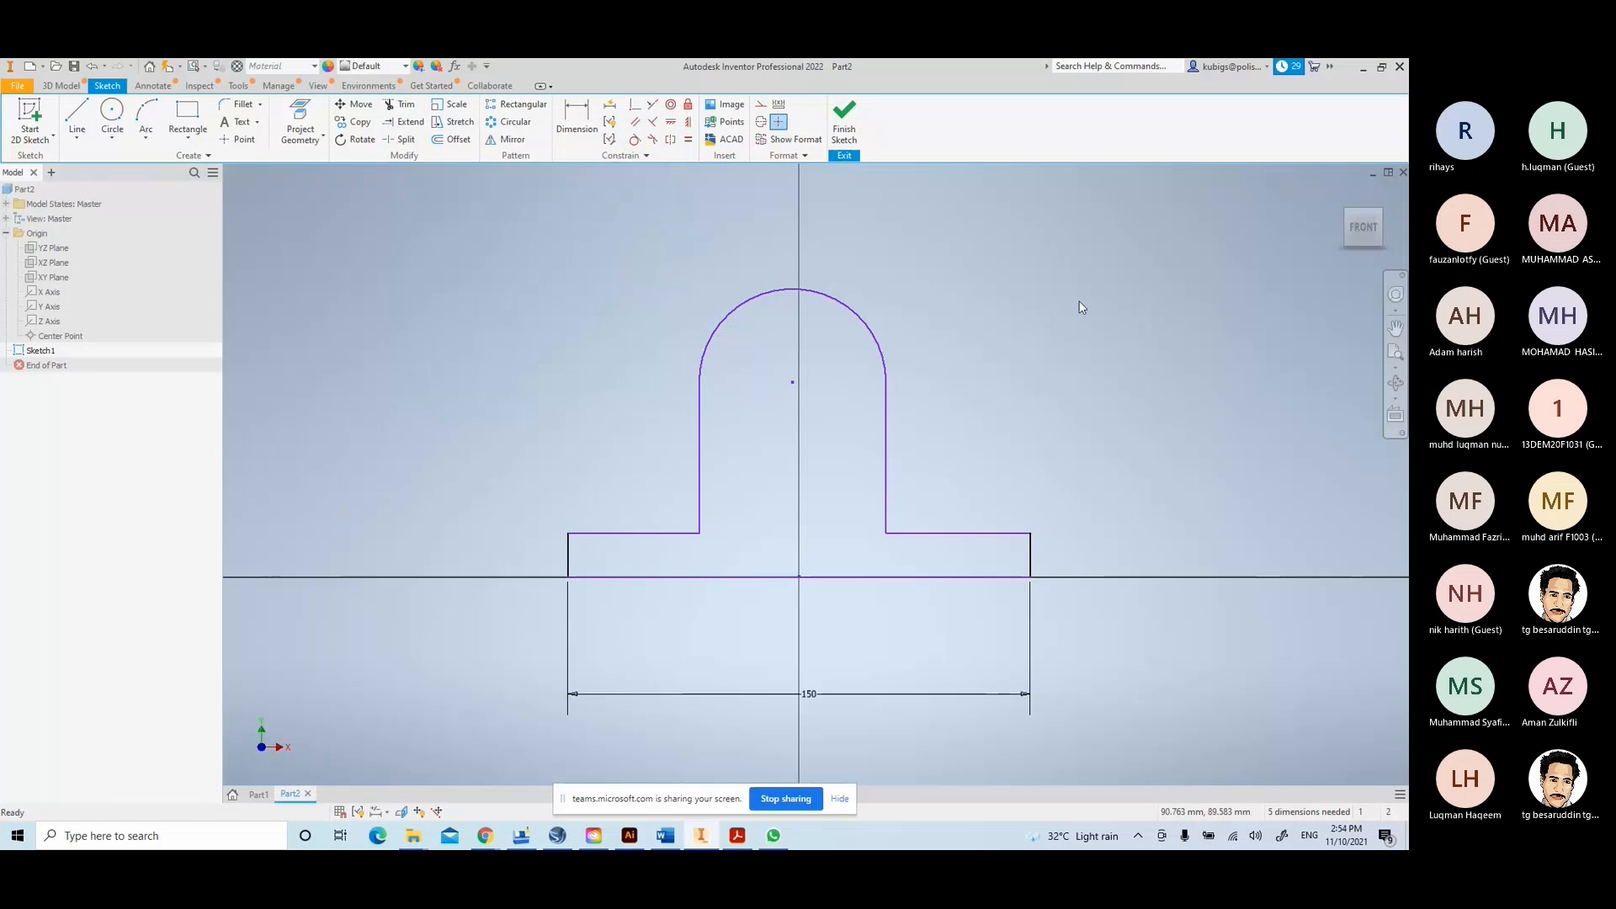
- Dimension the short vertical edge at the base line's right end and set its height to 15 mm
{"action": "left_click", "coordinate": [576, 117]}
{"action": "left_click", "coordinate": [1028, 551]}
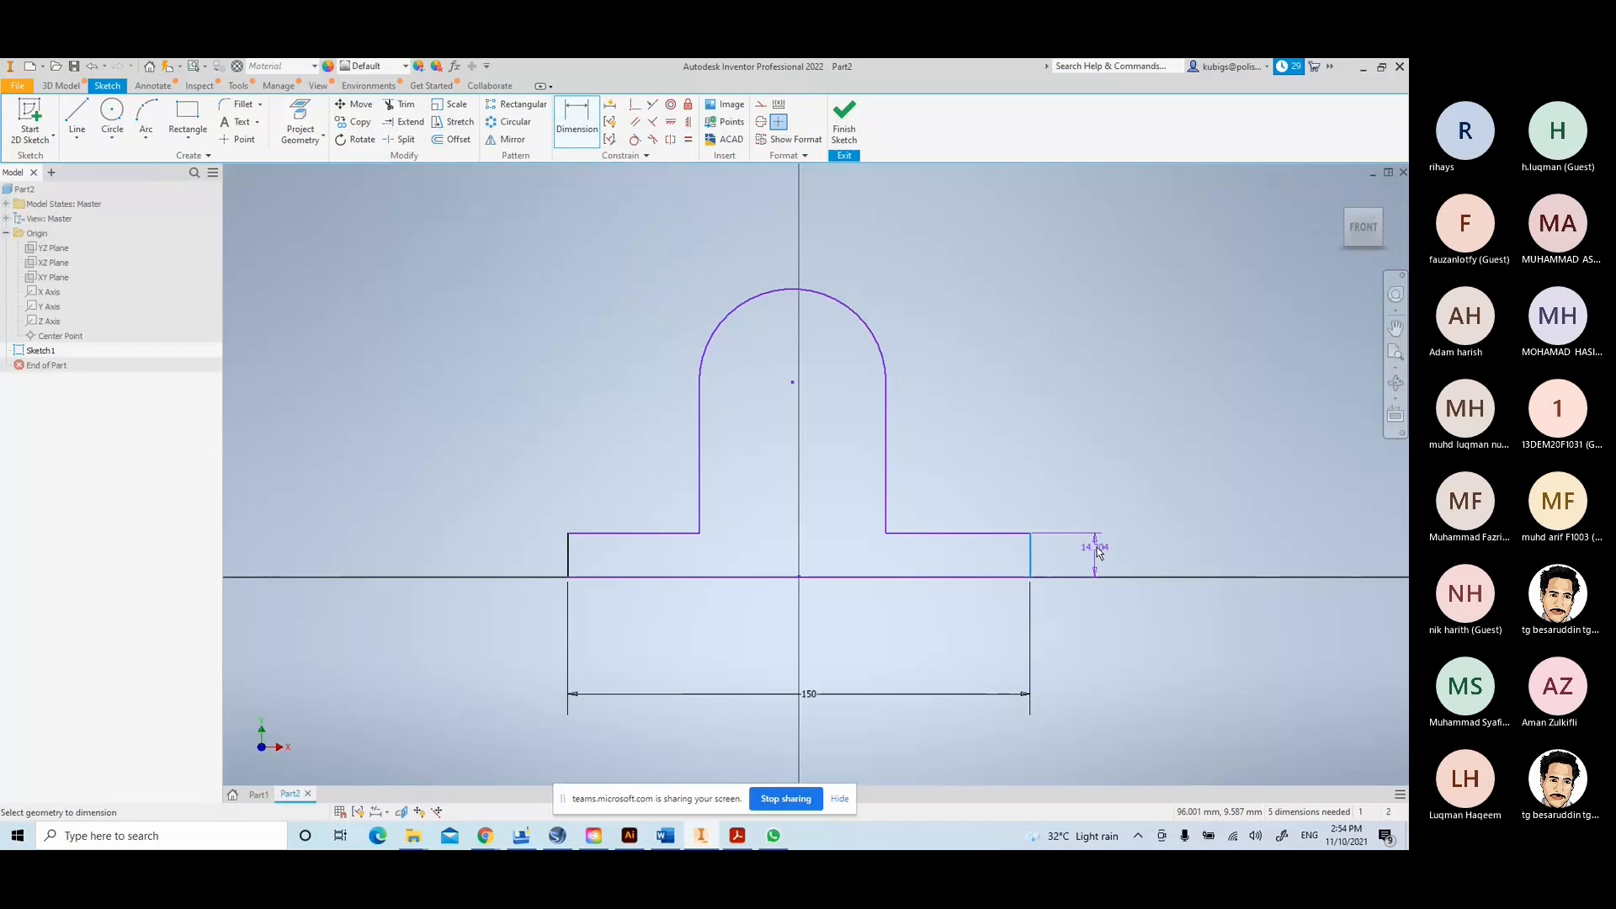
{"action": "left_click", "coordinate": [1095, 557]}
{"action": "type", "text": "15"}
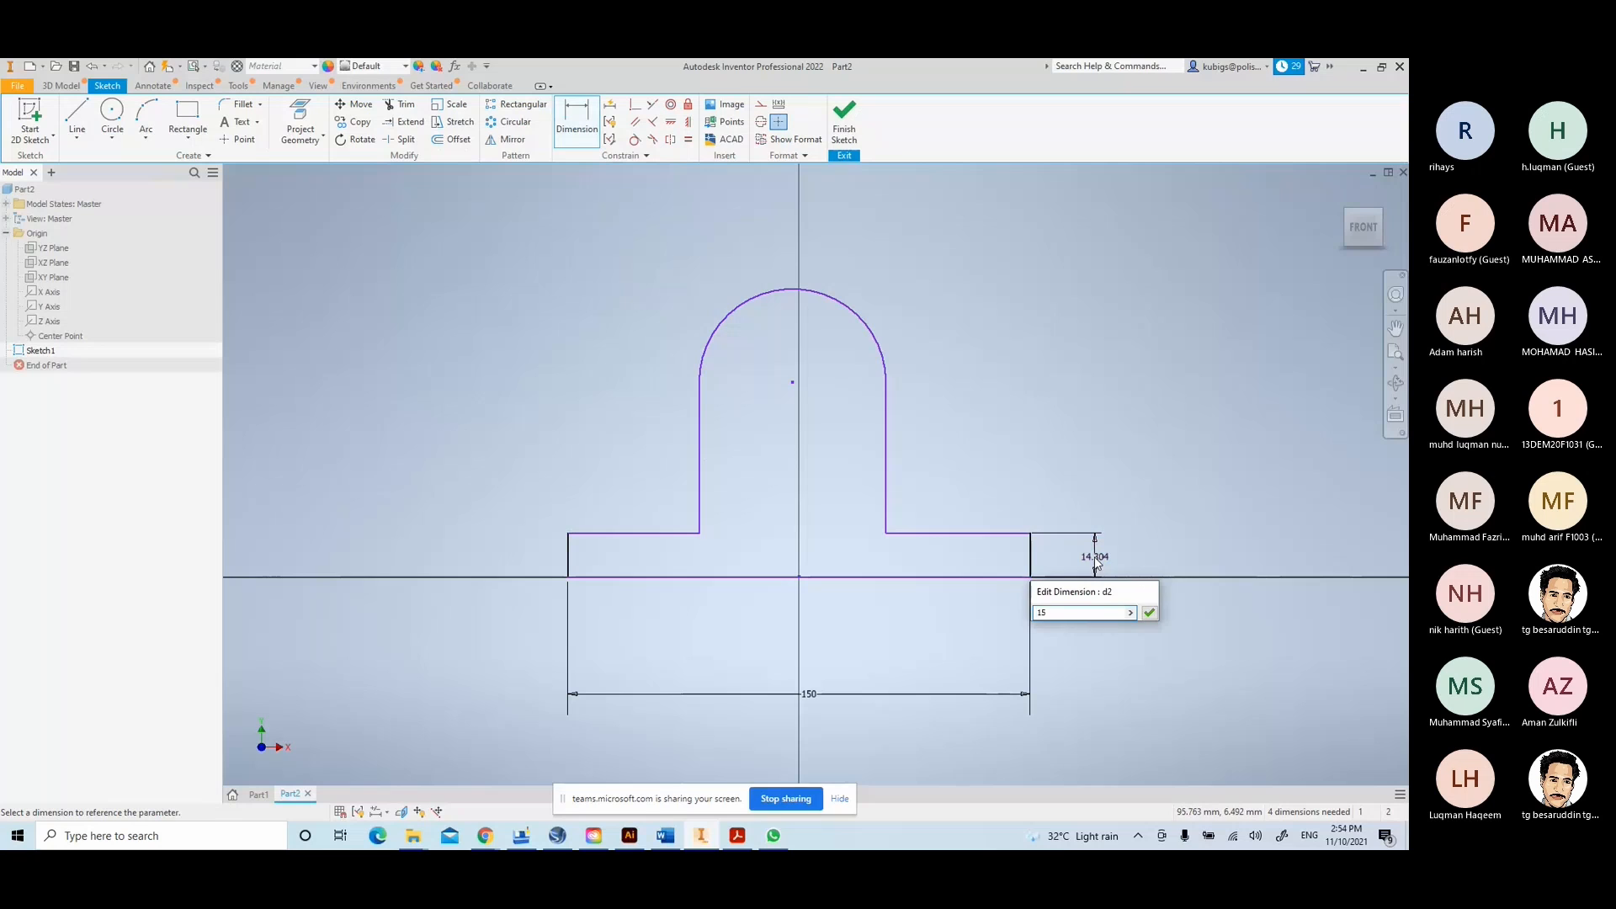
{"action": "key", "text": "Return"}
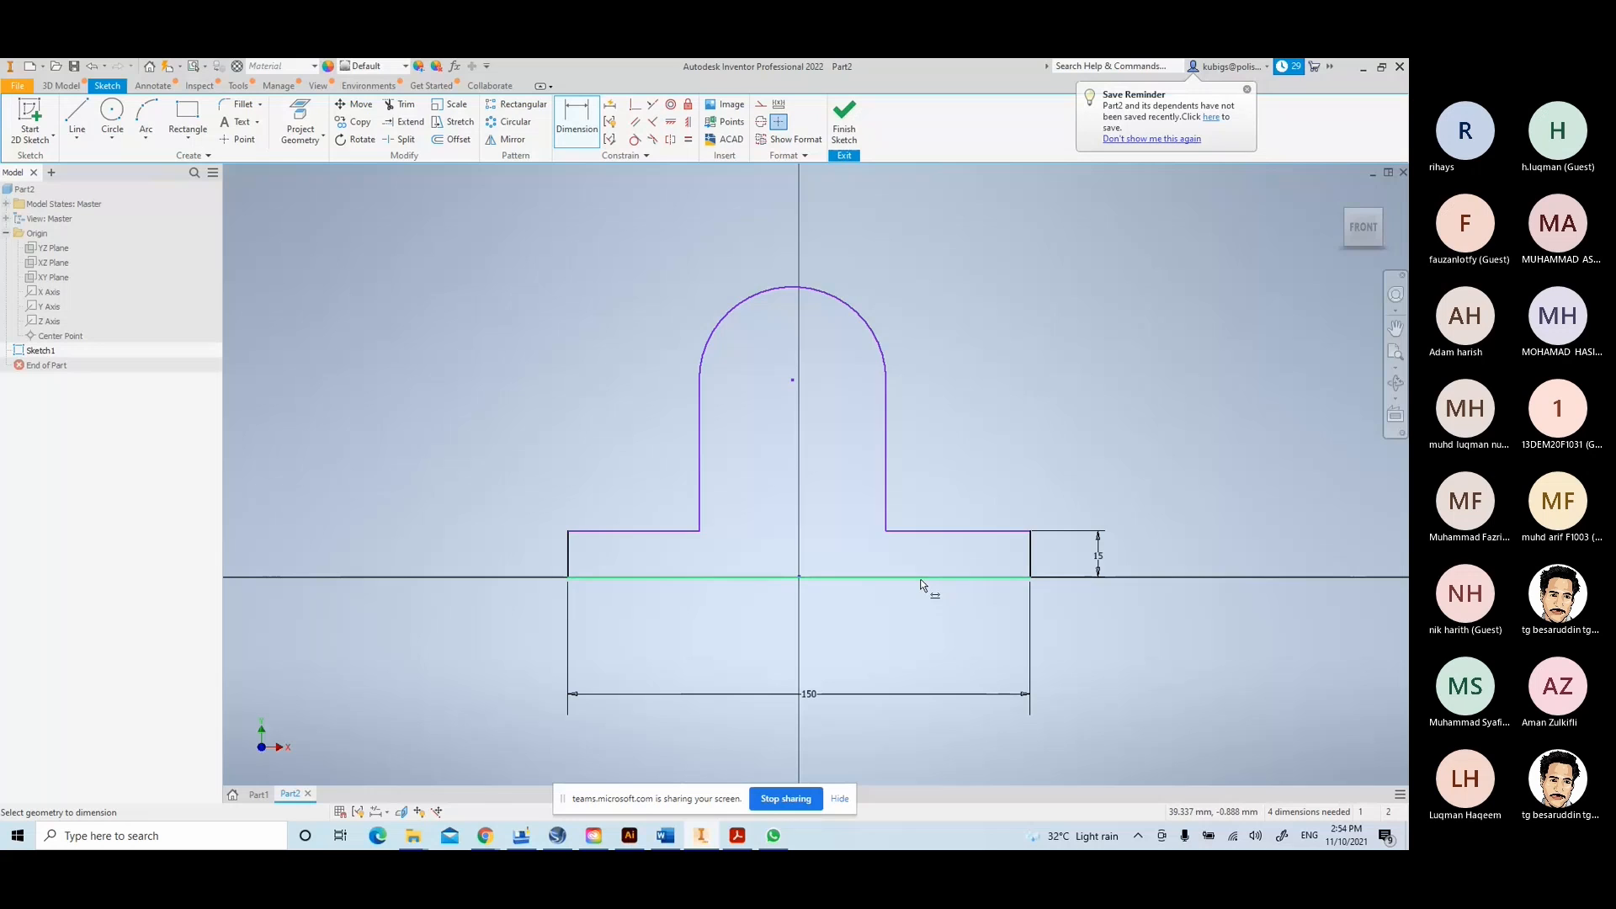
- Dimension the vertical distance from the base line to the arc's center point and set it to 65 mm
{"action": "left_click", "coordinate": [921, 579]}
{"action": "left_click", "coordinate": [792, 380]}
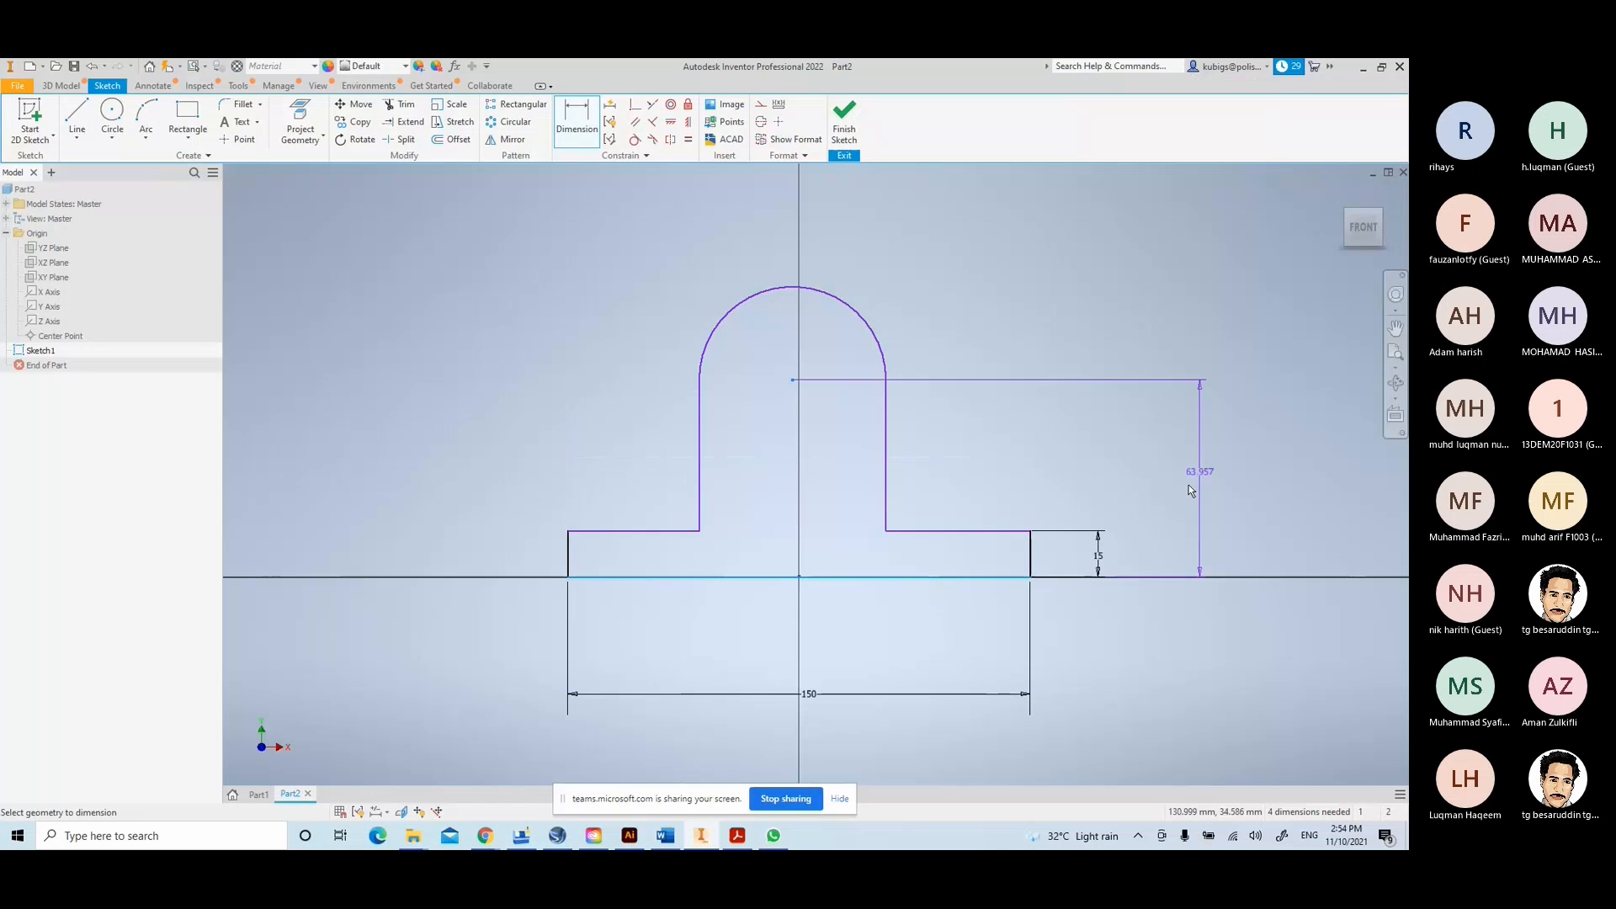
{"action": "left_click", "coordinate": [1160, 476]}
{"action": "type", "text": "65"}
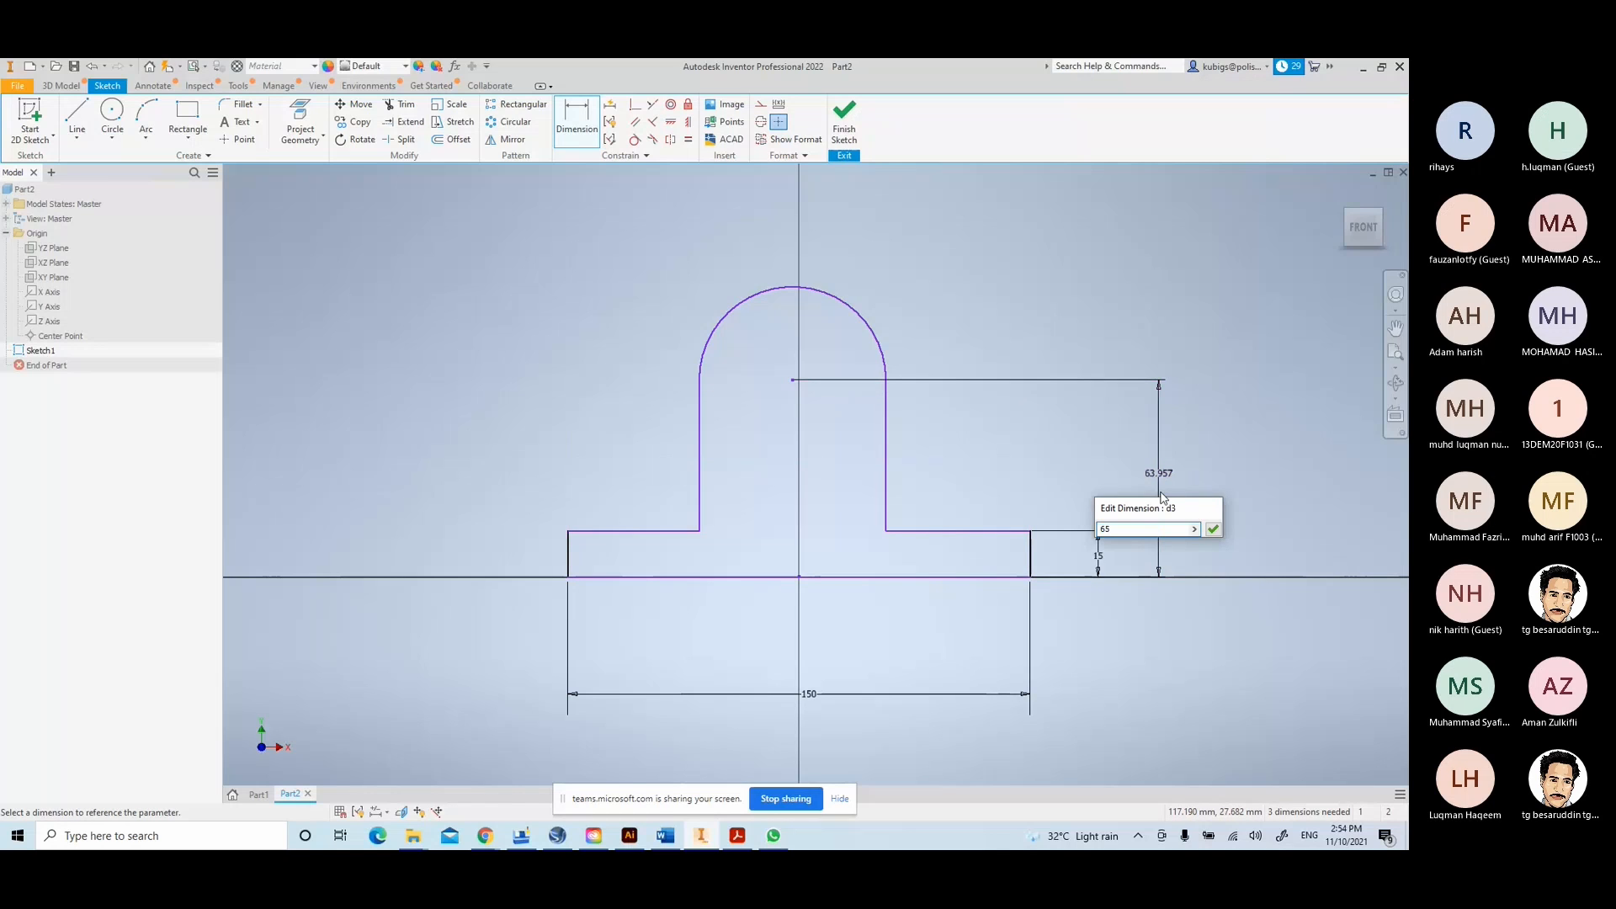
{"action": "key", "text": "Return"}
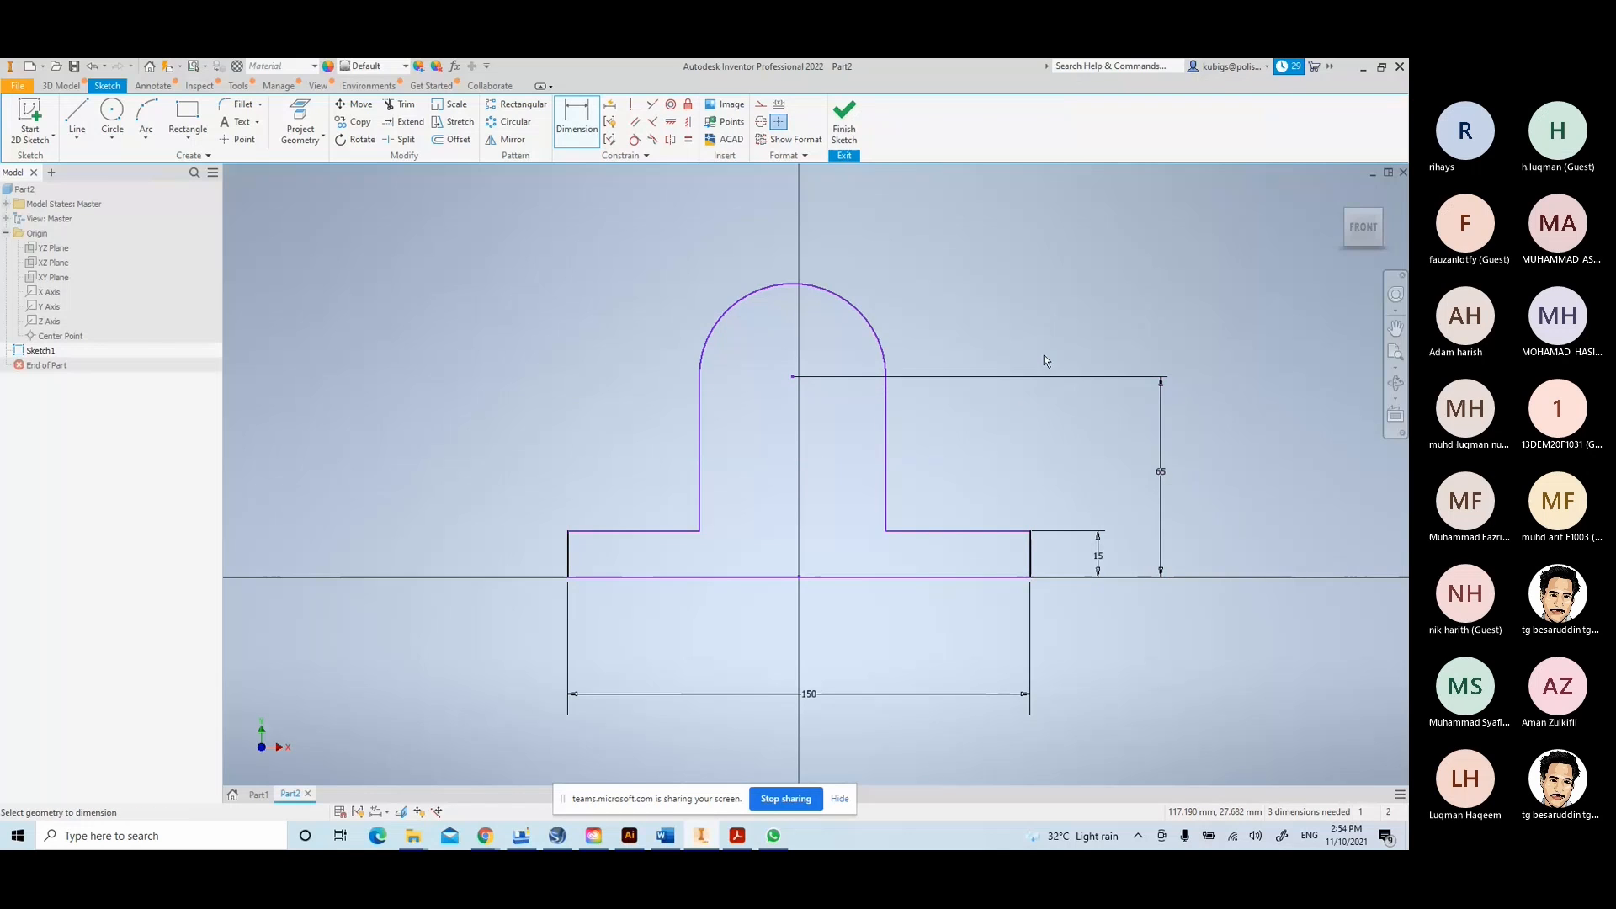
- Dimension the top arc's radius and set it to 30 mm
{"action": "left_click", "coordinate": [870, 321]}
{"action": "left_click", "coordinate": [891, 286]}
{"action": "type", "text": "30"}
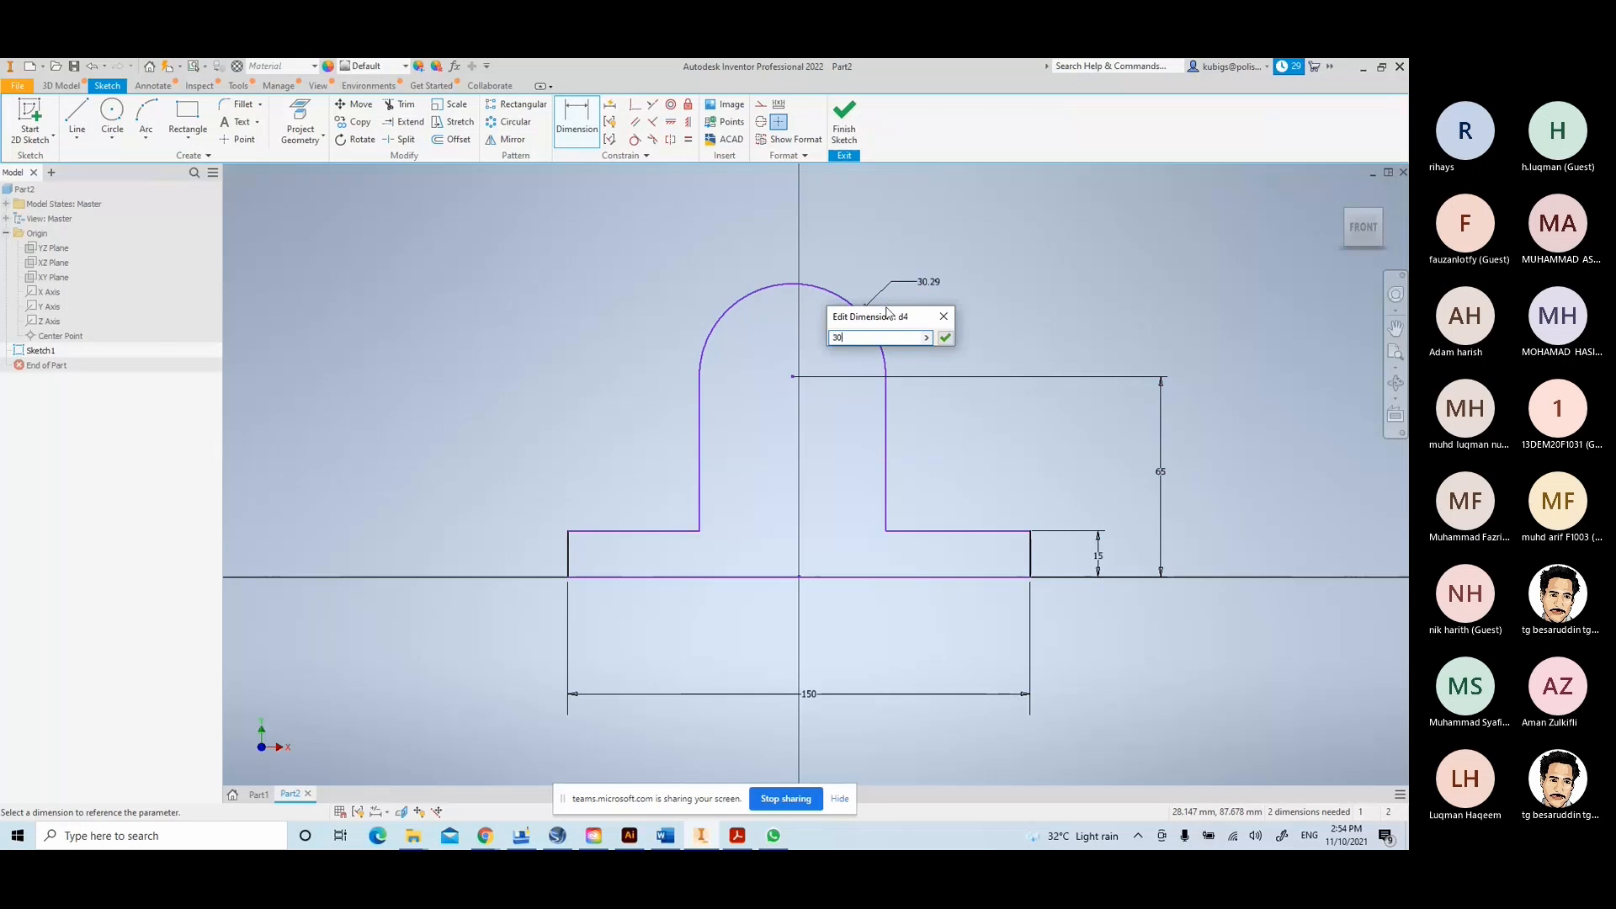
{"action": "key", "text": "Return"}
- Apply an Equal constraint to the two horizontal shoulder lines and check the arc center's alignment with the vertical axis
{"action": "scroll", "coordinate": [796, 367], "scroll_direction": "up", "scroll_amount": 5}
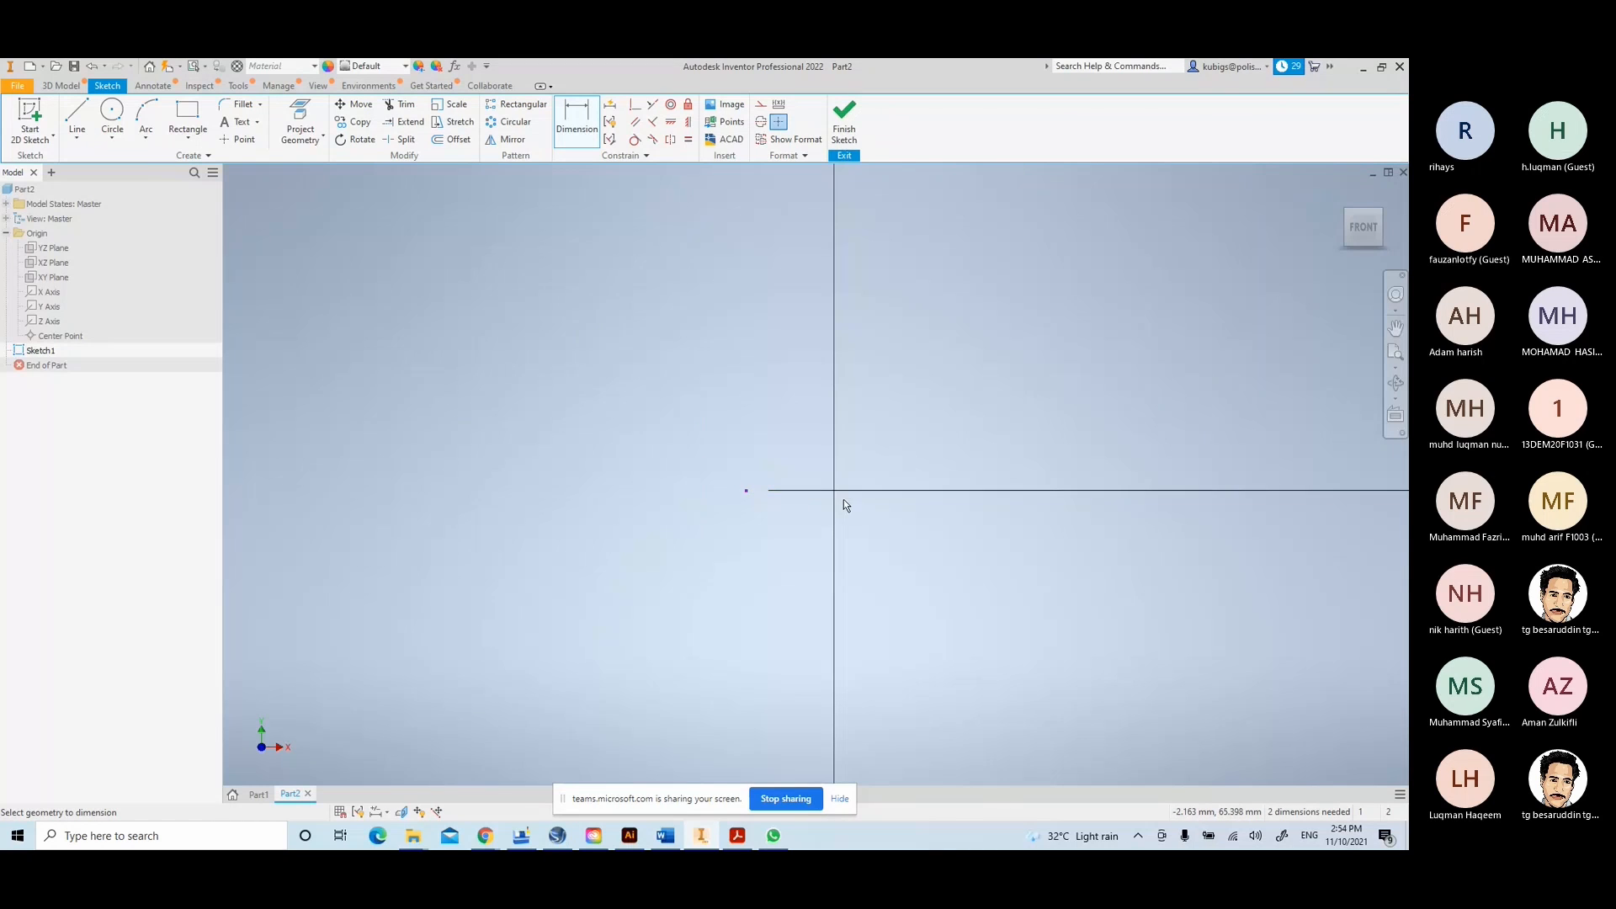
{"action": "scroll", "coordinate": [835, 493], "scroll_direction": "down", "scroll_amount": 3}
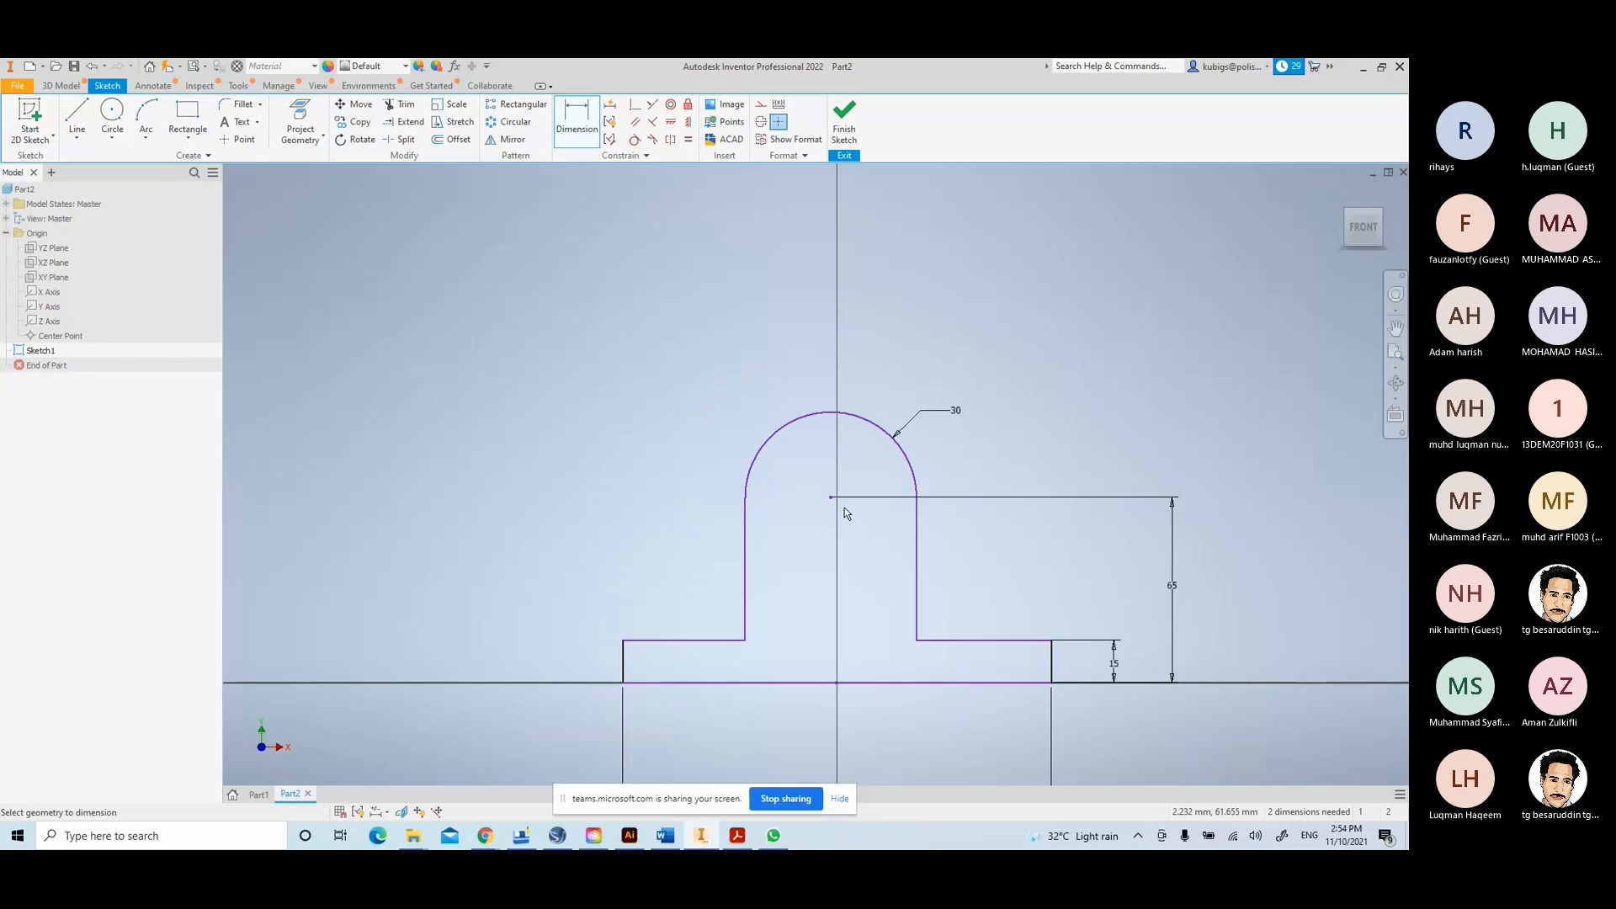
{"action": "middle_click_drag", "start_coordinate": [853, 523], "coordinate": [781, 445]}
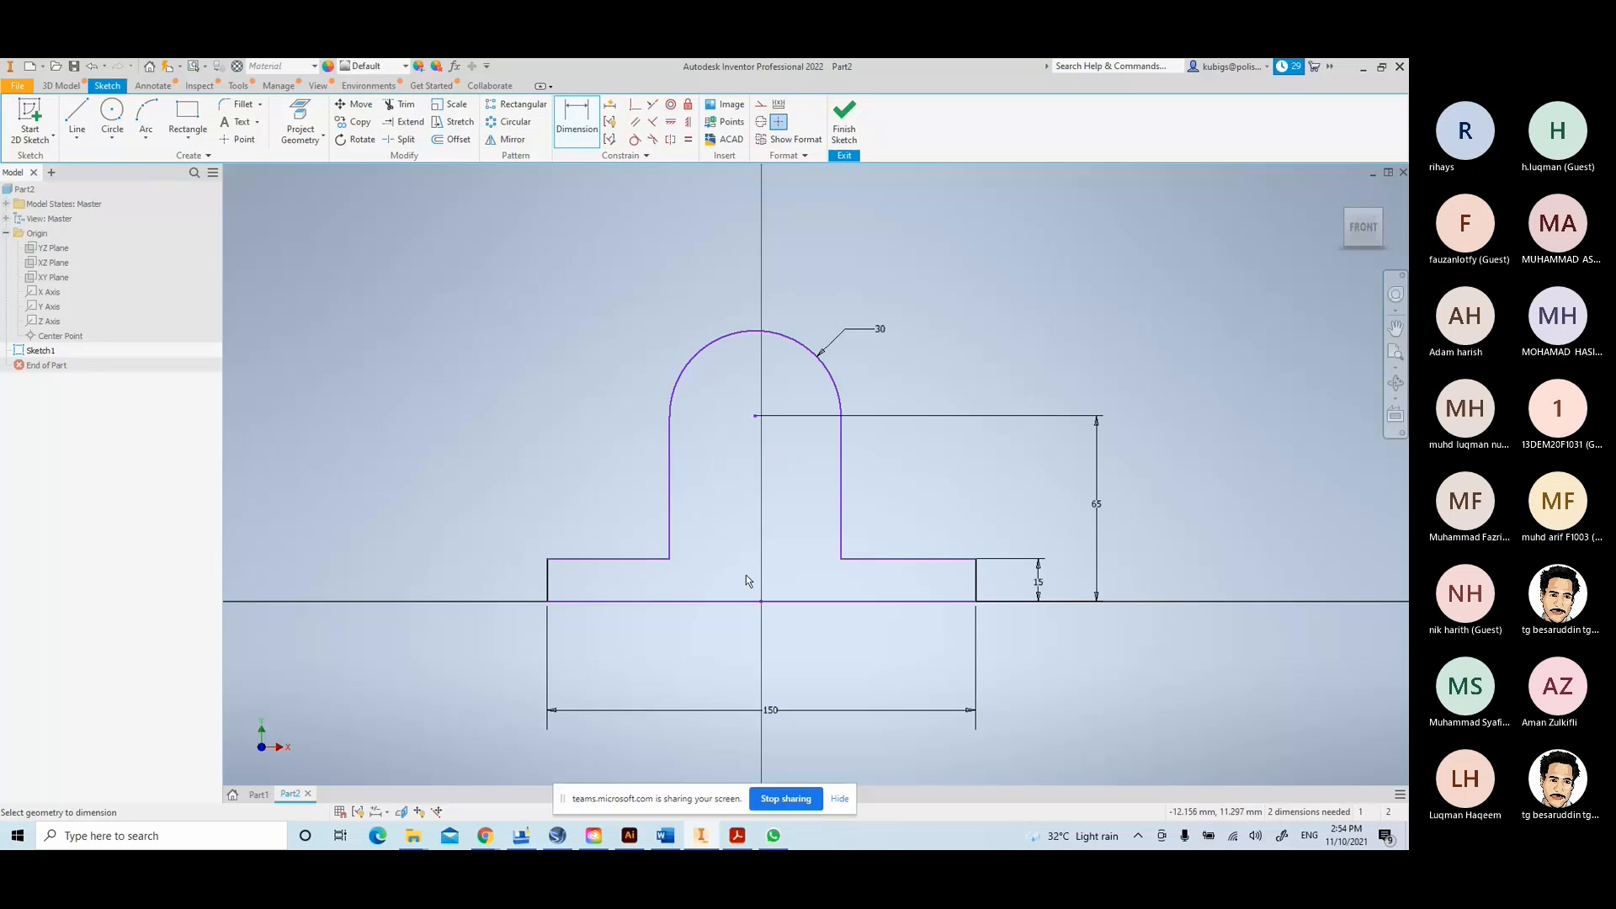
{"action": "left_click", "coordinate": [688, 141]}
{"action": "left_click", "coordinate": [902, 559]}
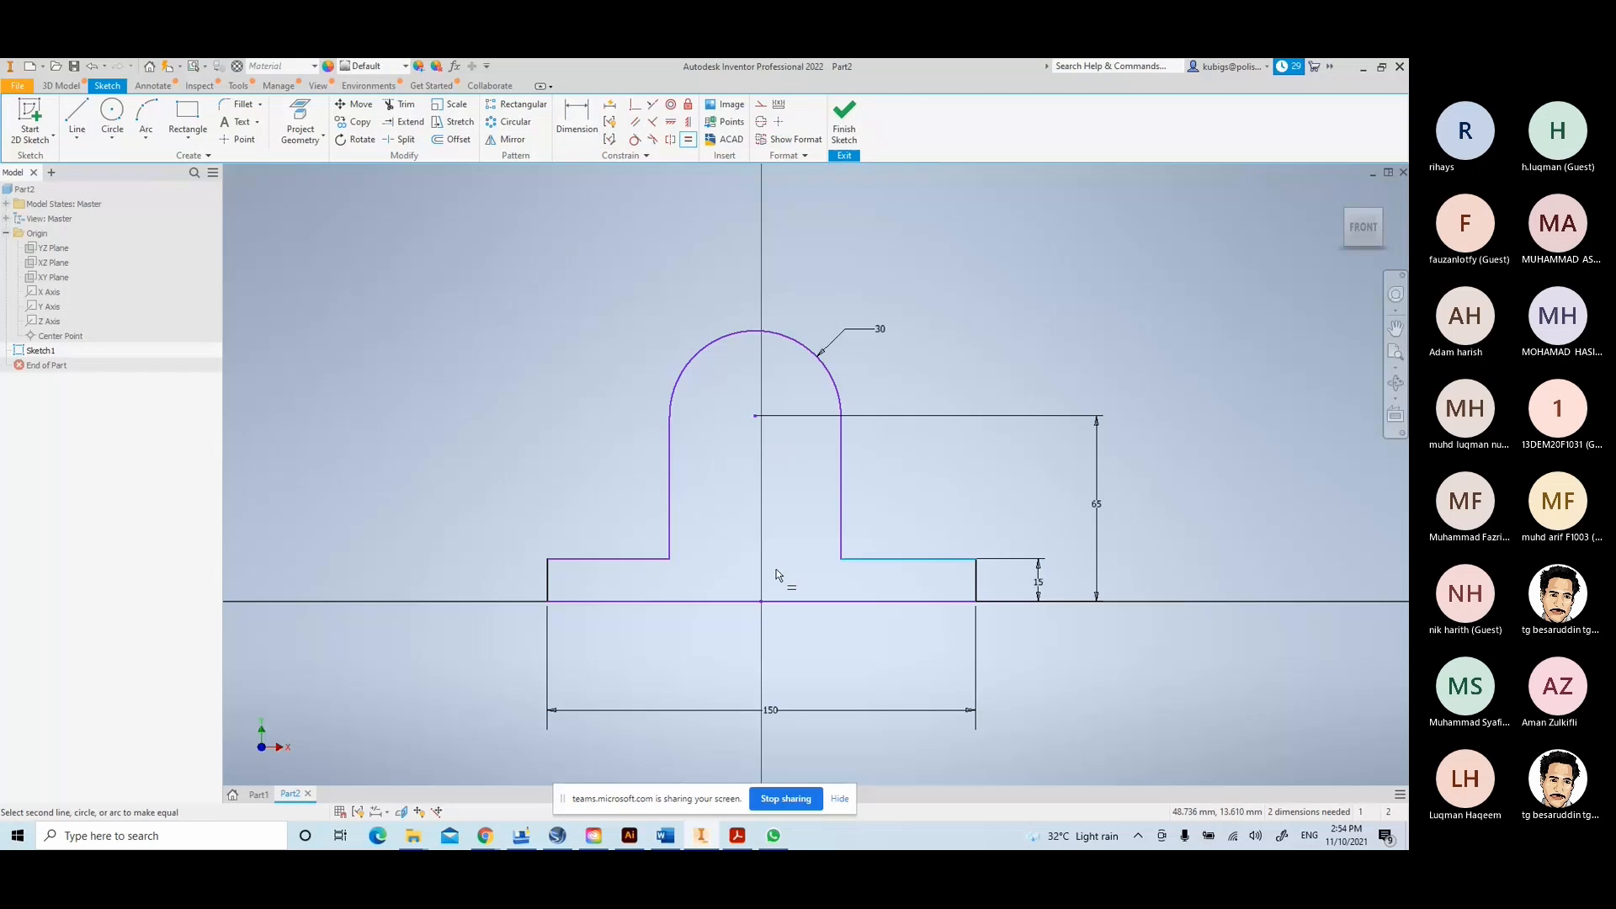
{"action": "left_click", "coordinate": [619, 558]}
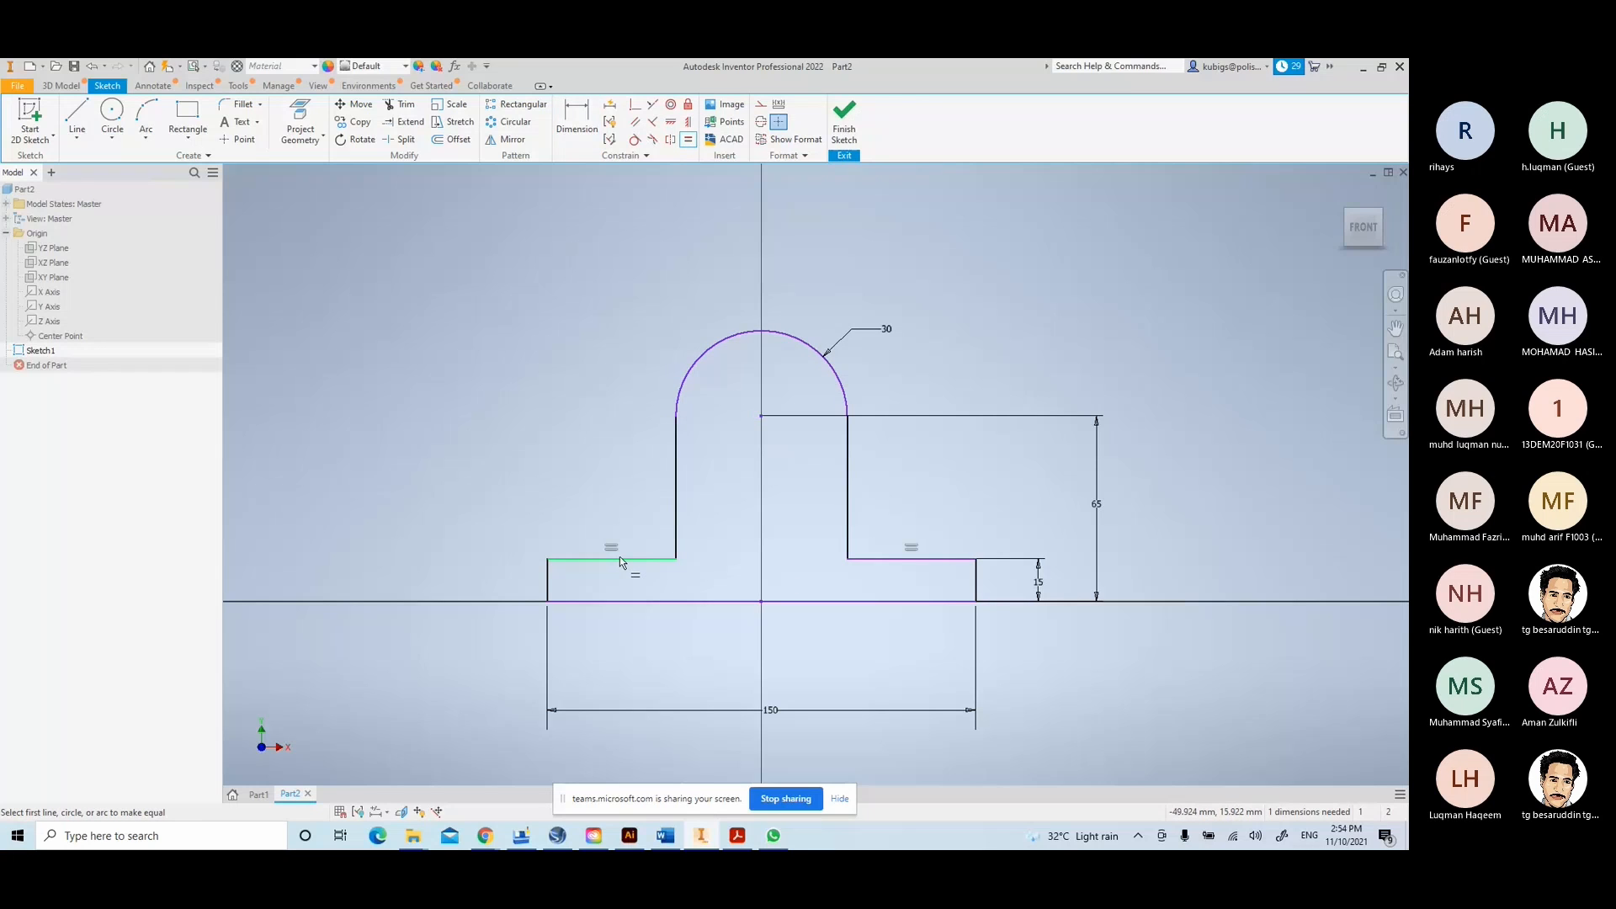
{"action": "scroll", "coordinate": [763, 473], "scroll_direction": "up", "scroll_amount": 5}
{"action": "mouse_move", "coordinate": [765, 455]}
{"action": "middle_mouse_down"}
{"action": "mouse_move", "coordinate": [779, 434]}
{"action": "mouse_move", "coordinate": [779, 706]}
{"action": "middle_mouse_up"}
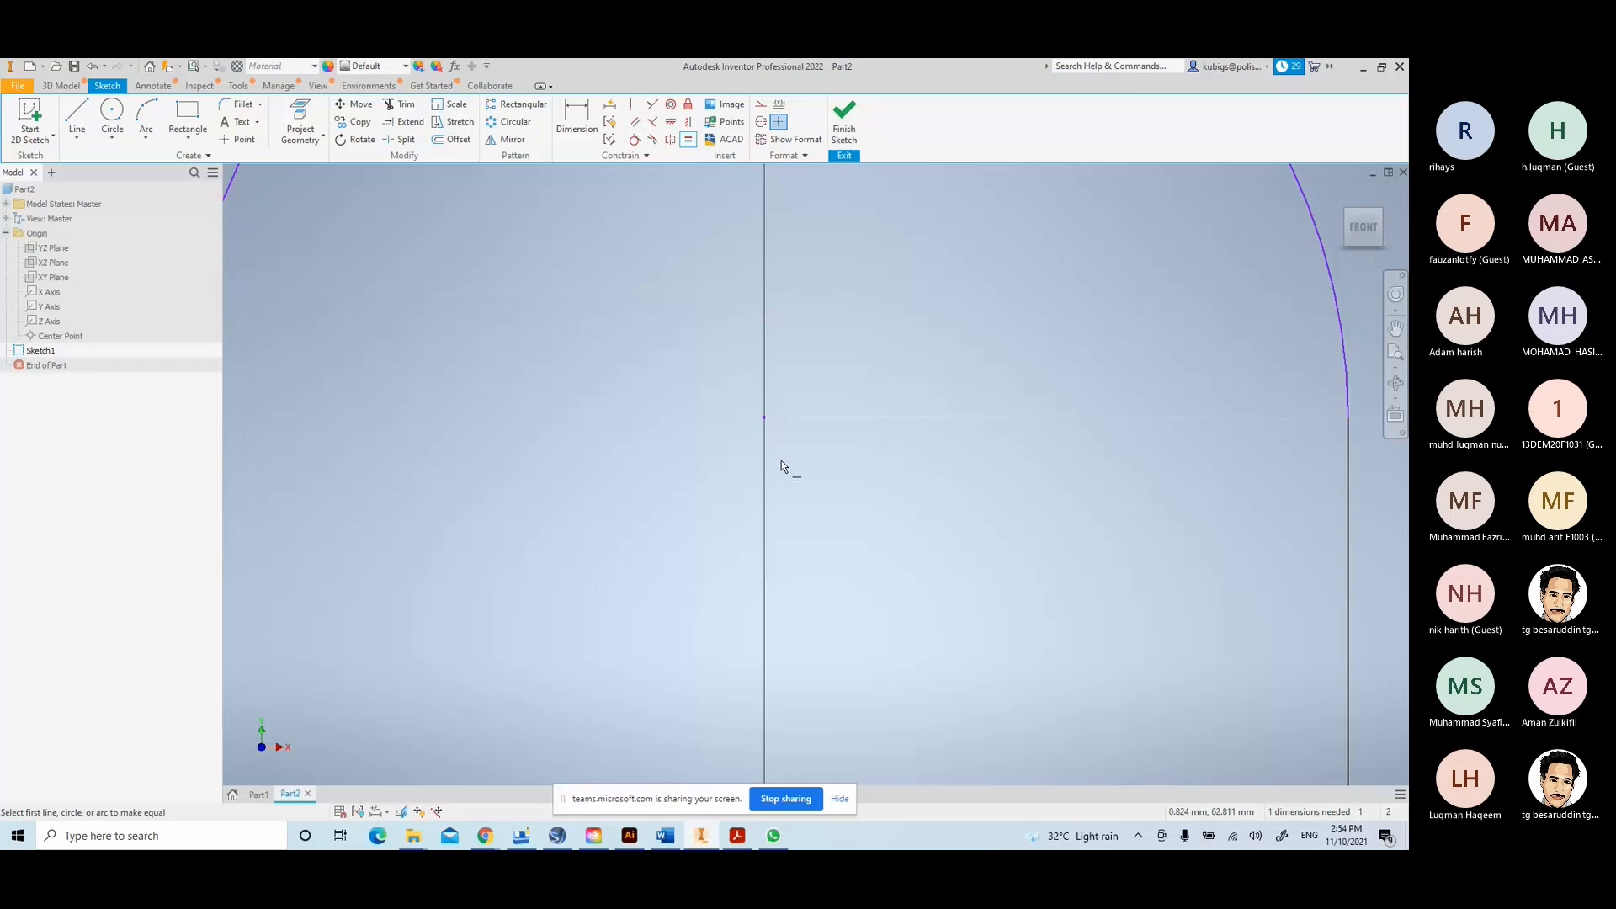
{"action": "scroll", "coordinate": [781, 462], "scroll_direction": "down", "scroll_amount": 5}
{"action": "middle_click_drag", "start_coordinate": [780, 503], "coordinate": [693, 437]}
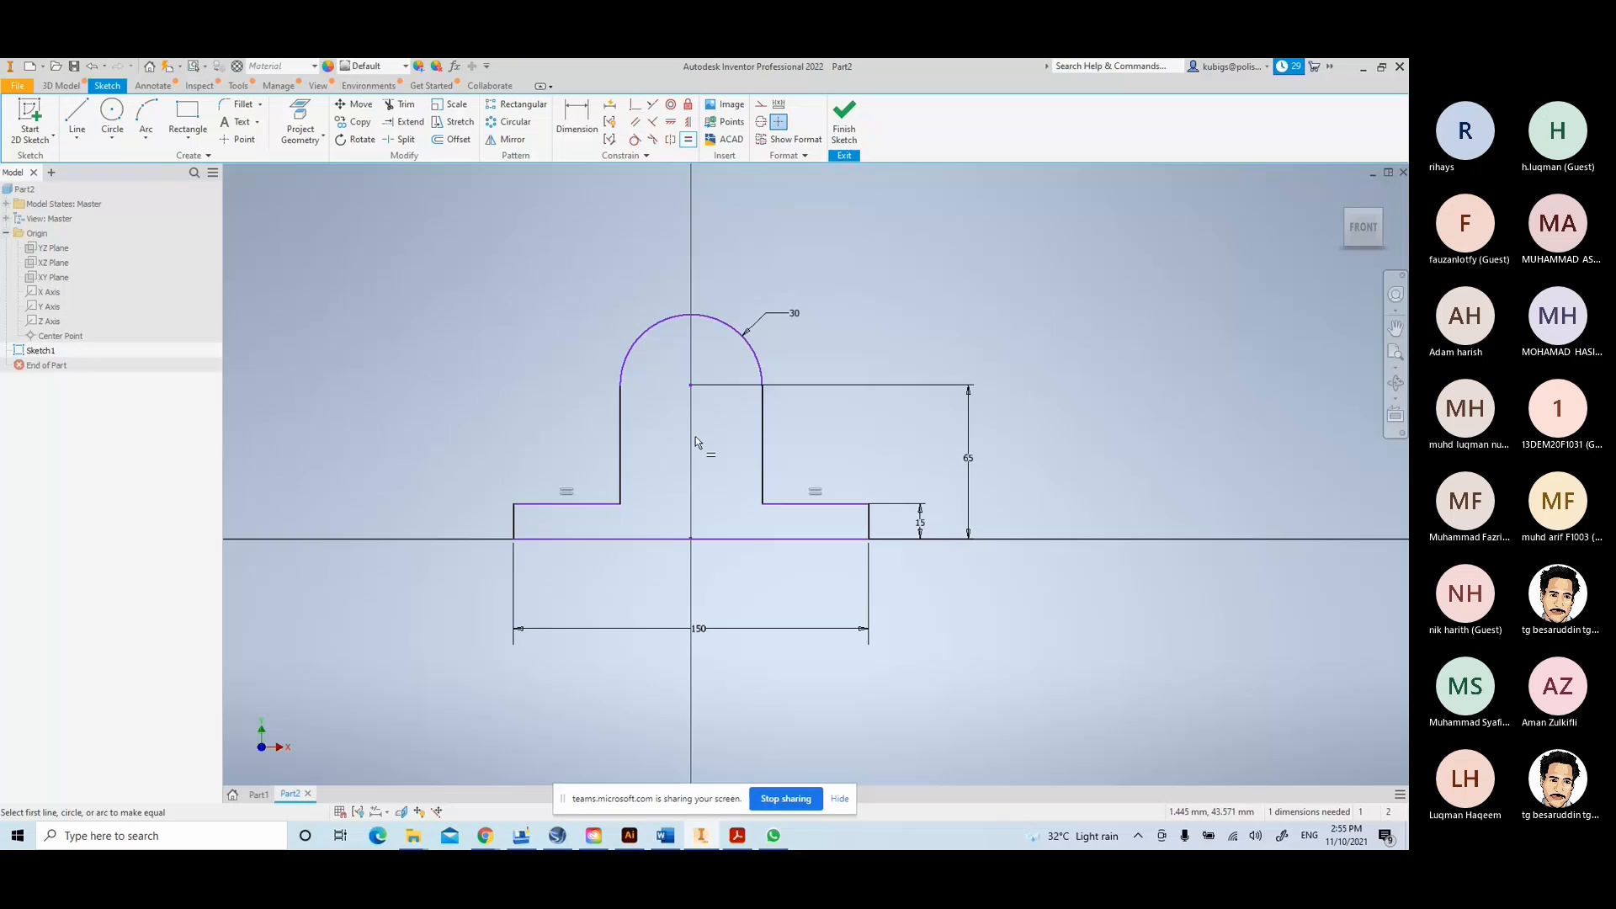
{"action": "key", "text": "Escape"}
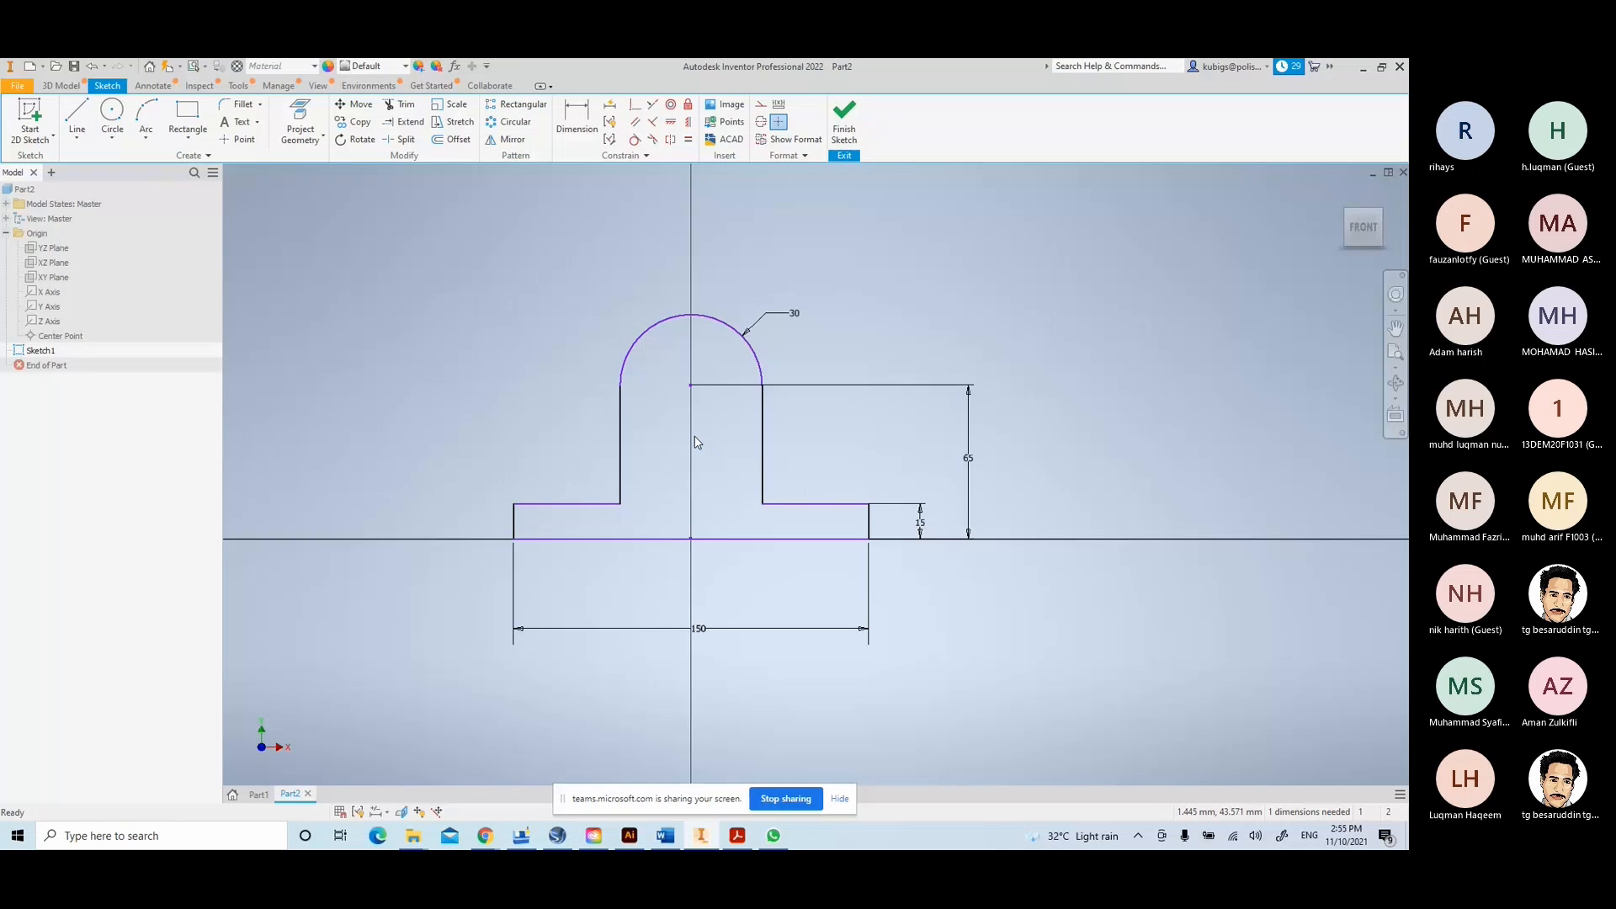
- Move the 150 mm dimension closer to the base line and finish the sketch
{"action": "left_click_drag", "start_coordinate": [698, 630], "coordinate": [694, 574]}
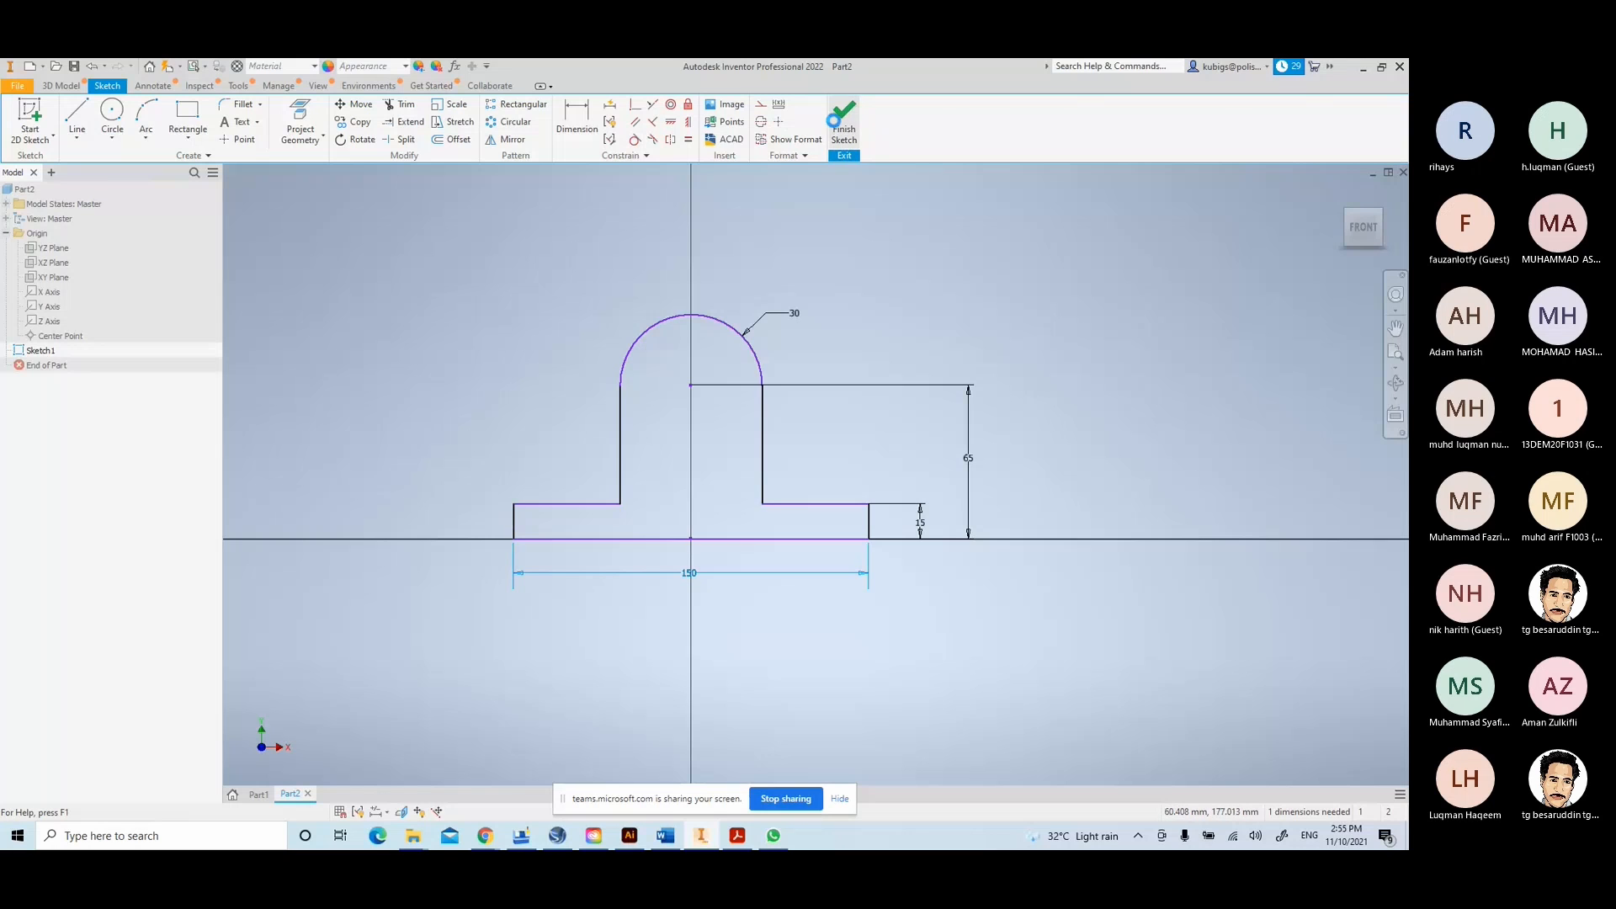
{"action": "left_click", "coordinate": [834, 120]}
{"action": "scroll", "coordinate": [876, 515], "scroll_direction": "down", "scroll_amount": 8}
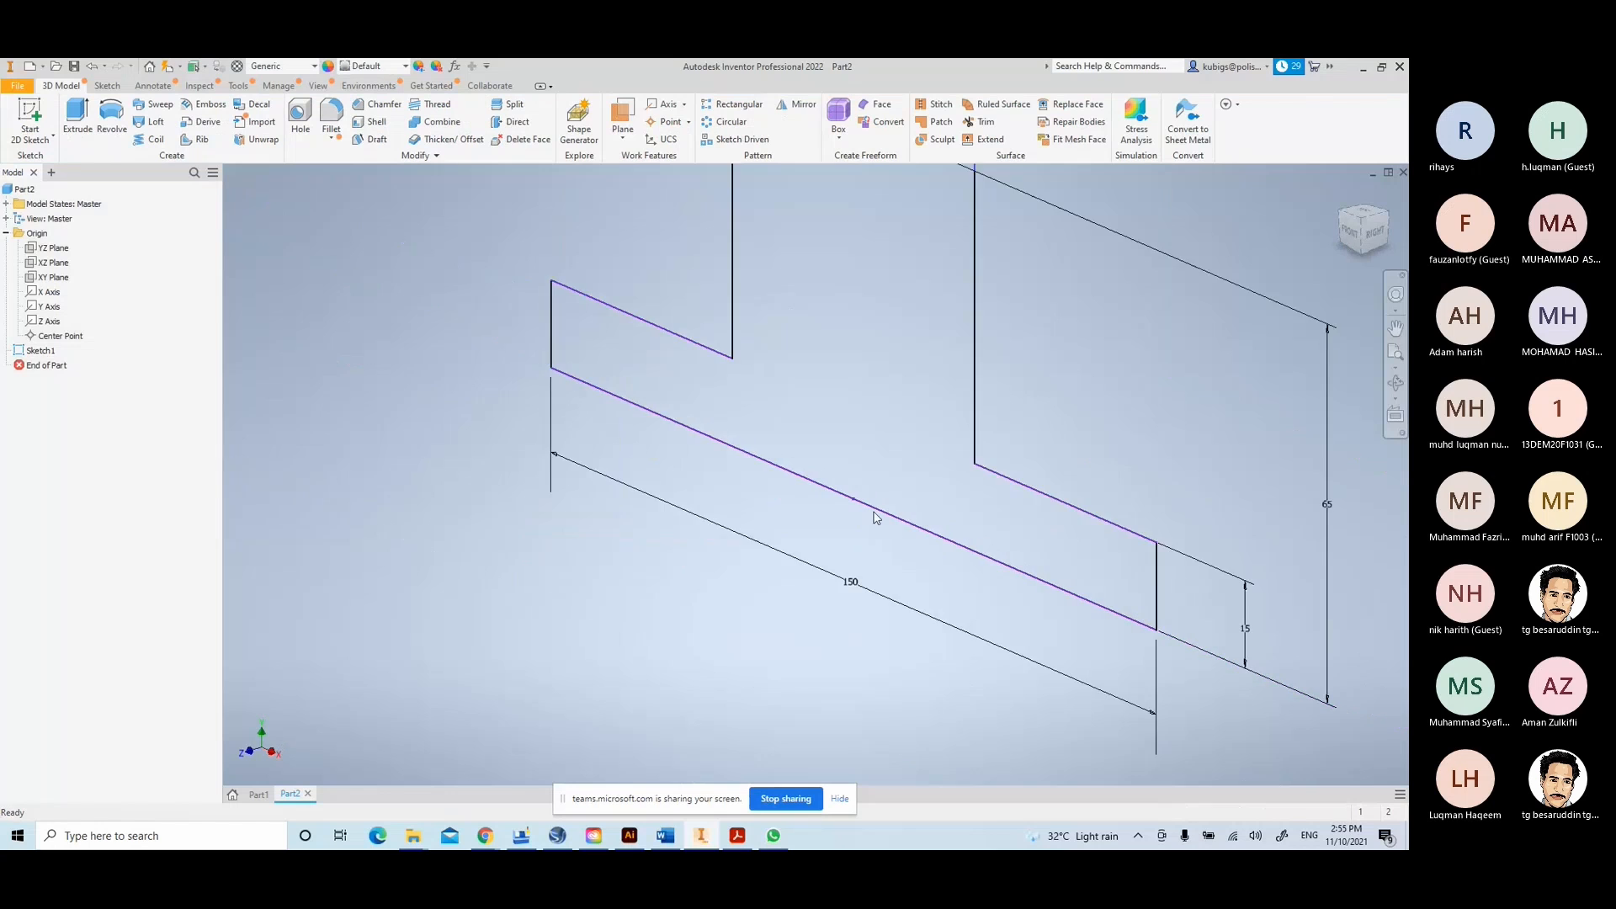
{"action": "scroll", "coordinate": [876, 516], "scroll_direction": "up", "scroll_amount": 3}
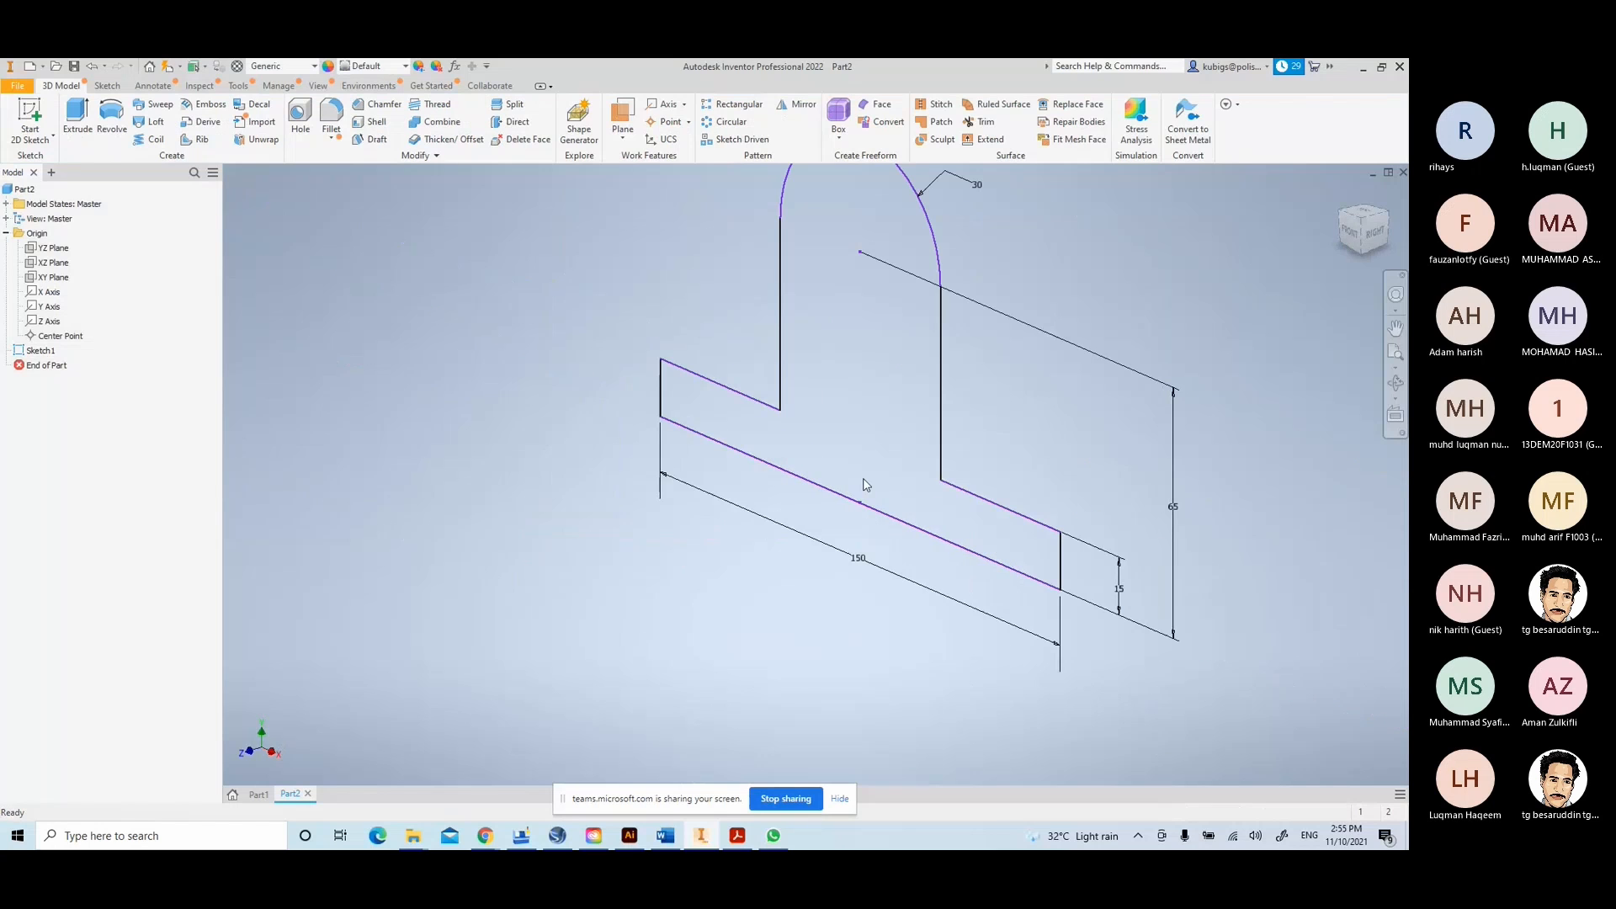
{"action": "middle_click_drag", "start_coordinate": [865, 486], "coordinate": [764, 515]}
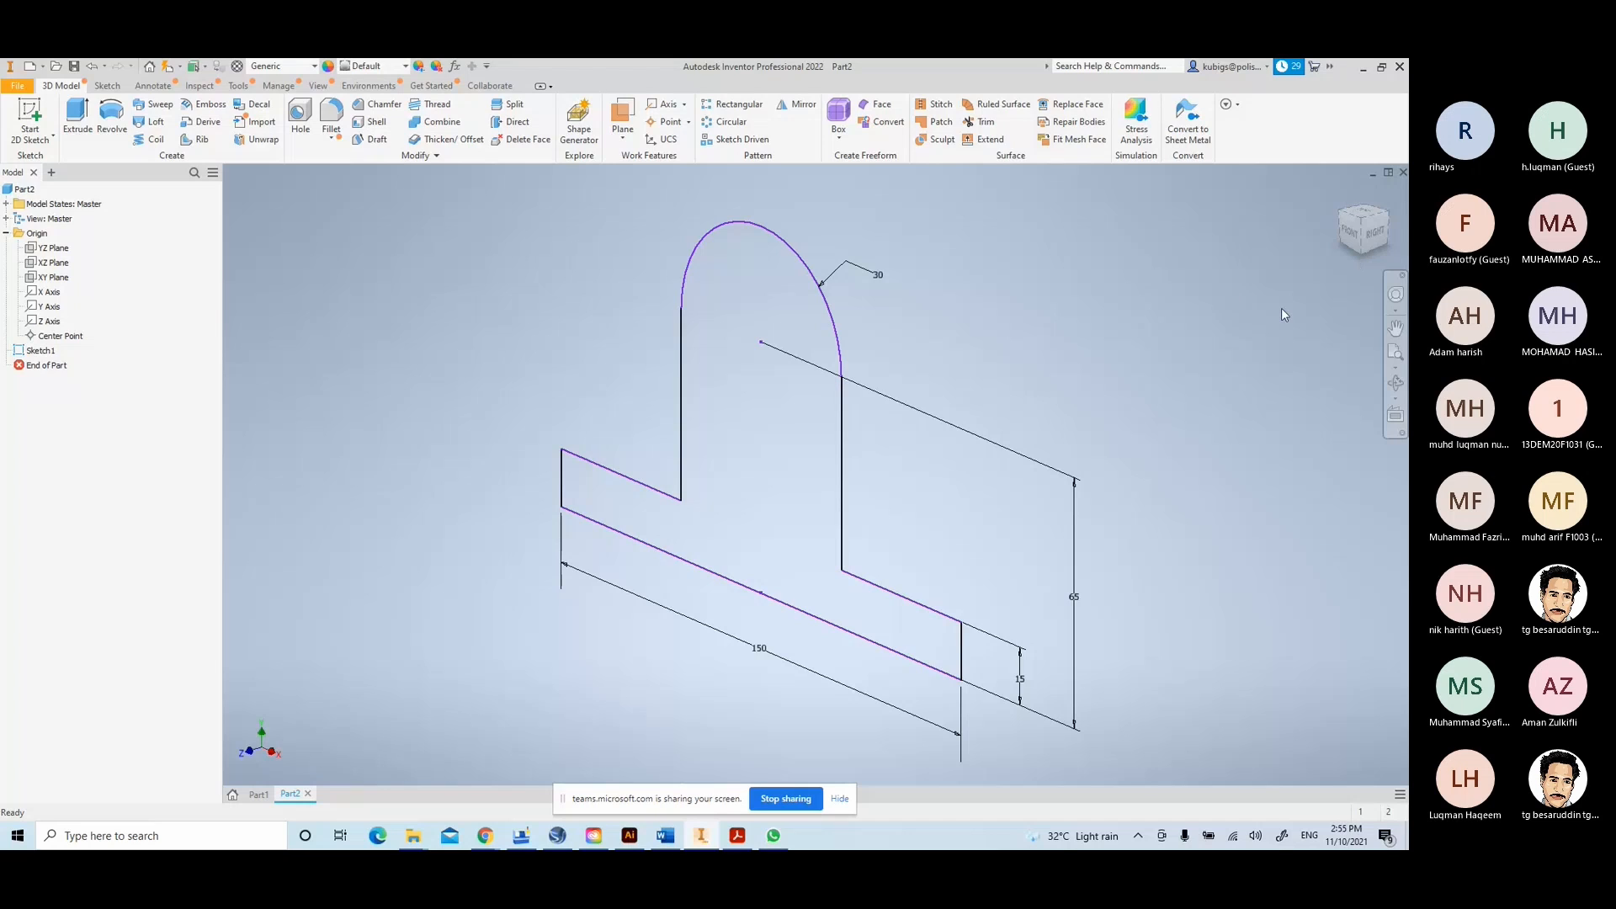
- Set the isometric view as Home with Fit to View, and test it by orbiting away and returning home
{"action": "left_click", "coordinate": [1342, 195]}
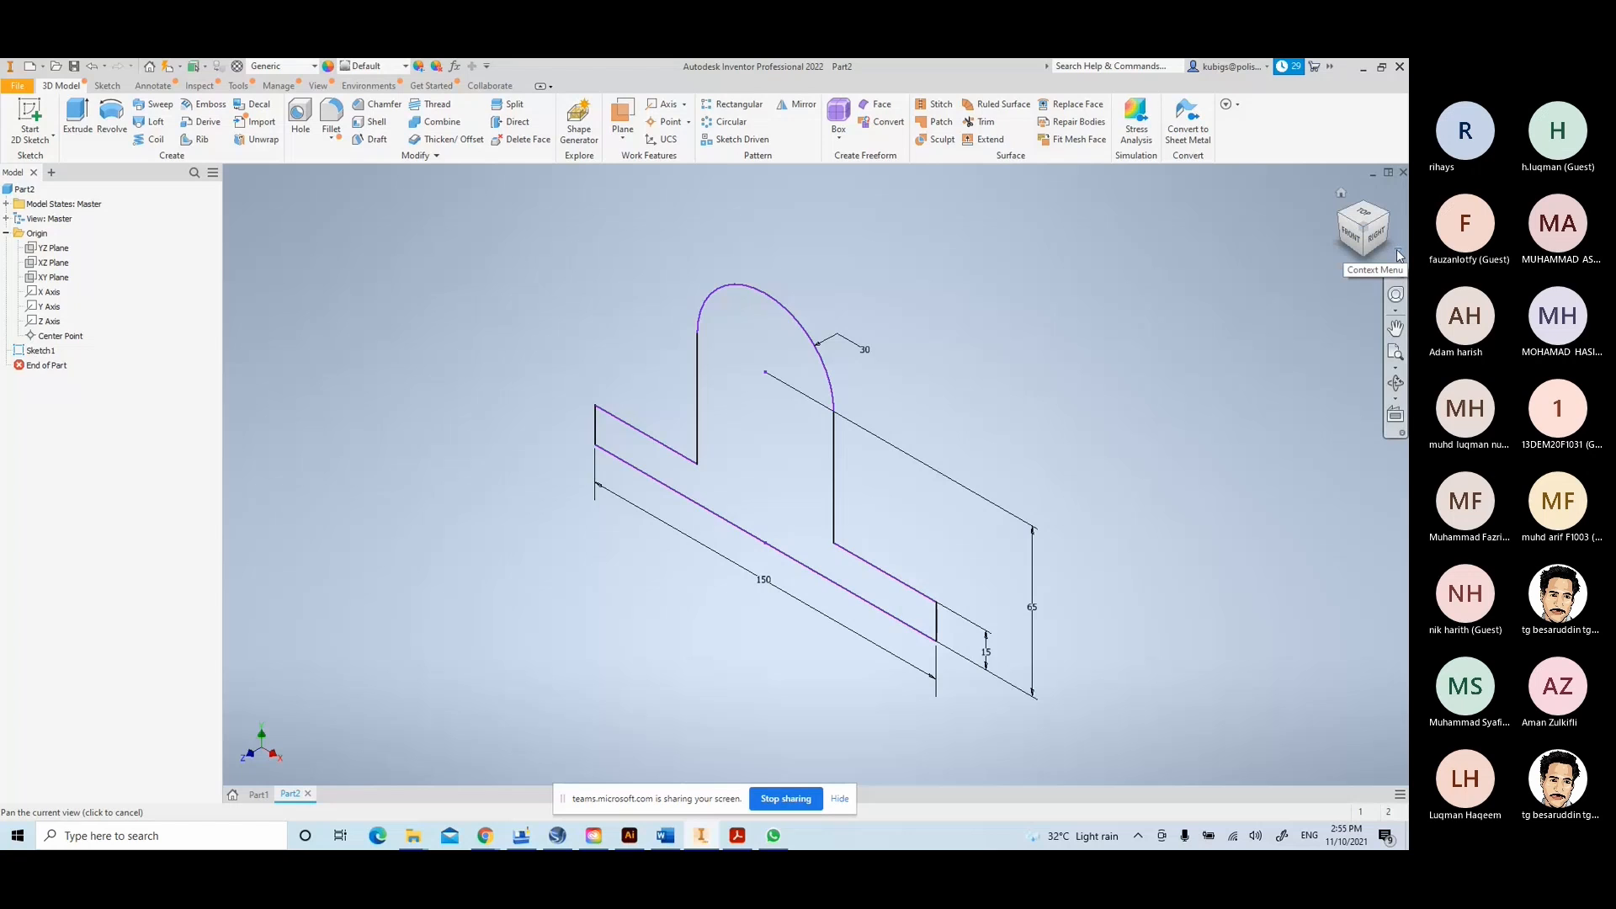
{"action": "left_click", "coordinate": [1398, 255]}
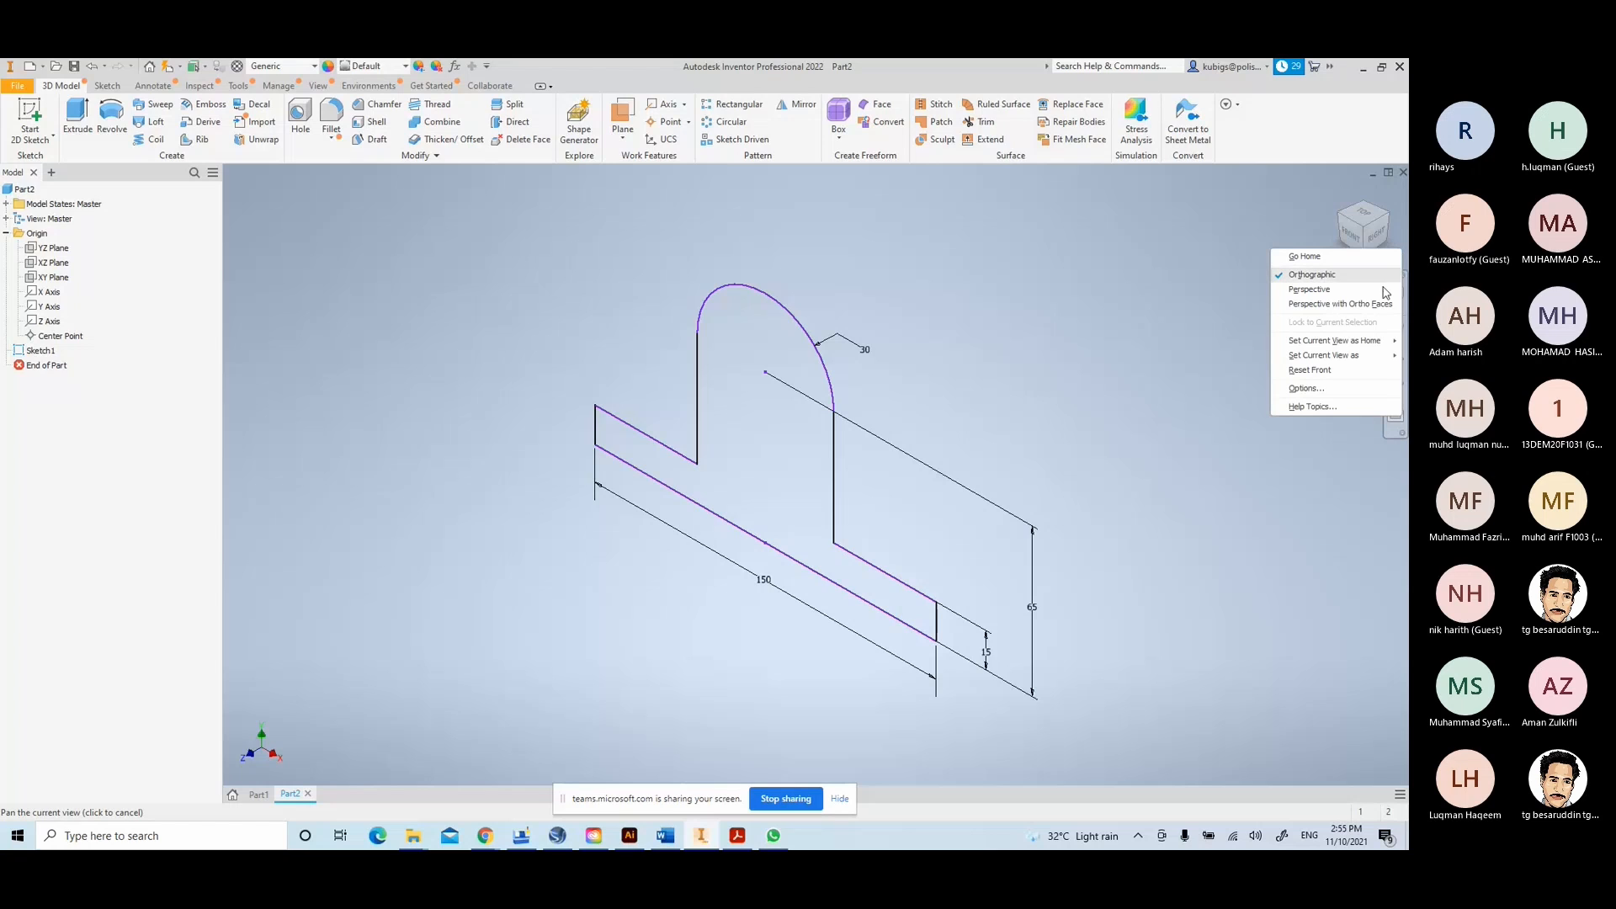
{"action": "mouse_move", "coordinate": [1374, 340]}
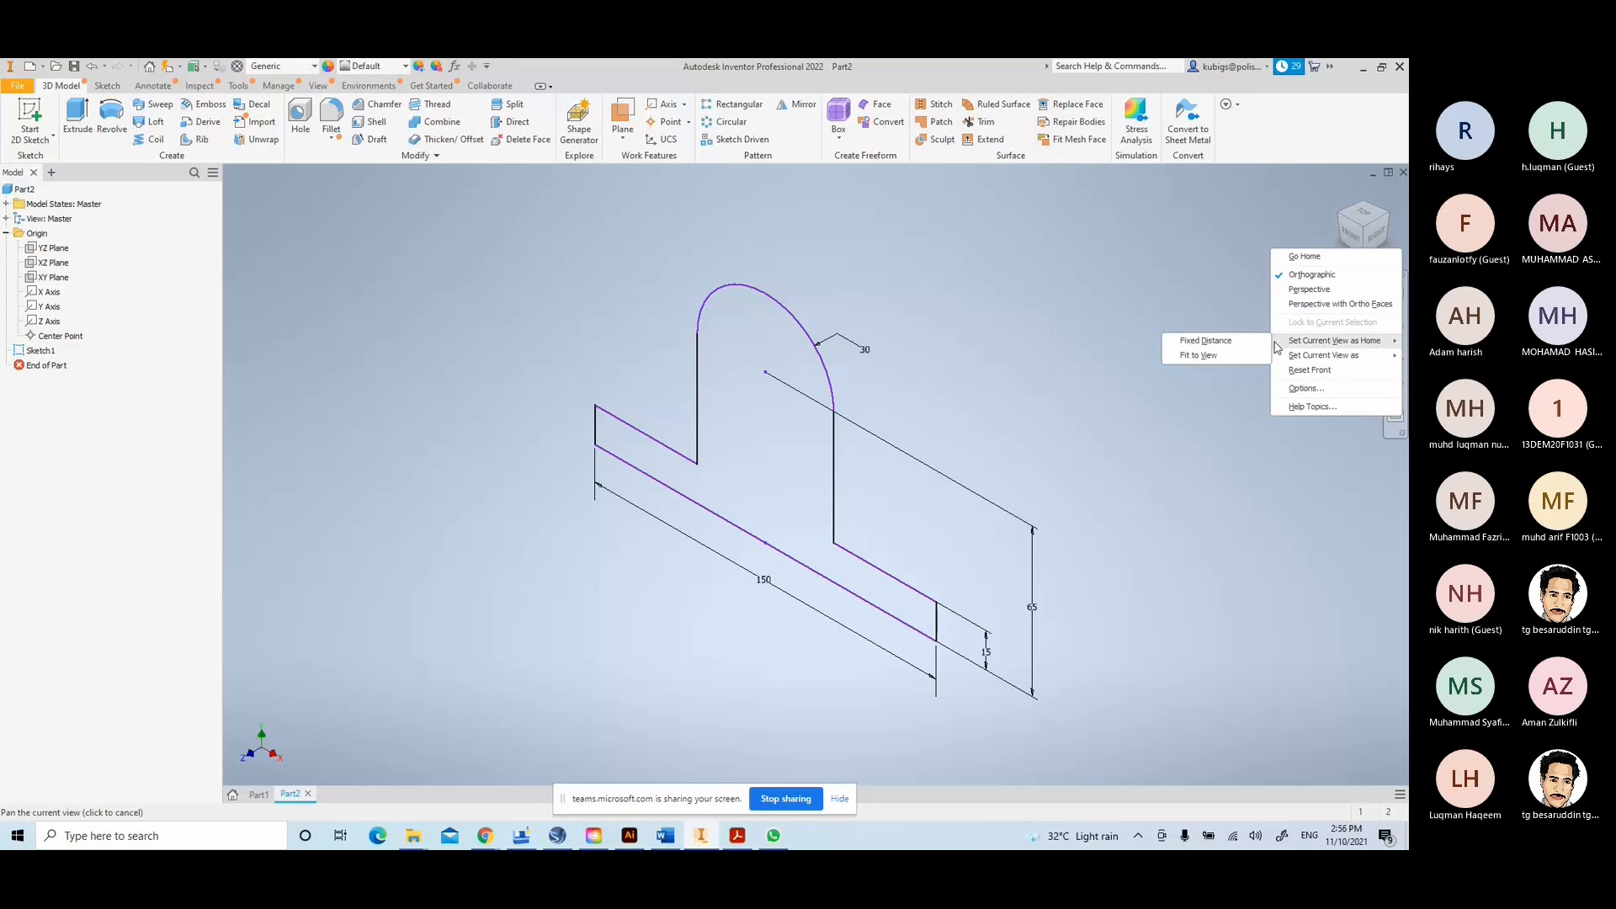
{"action": "left_click", "coordinate": [1208, 355]}
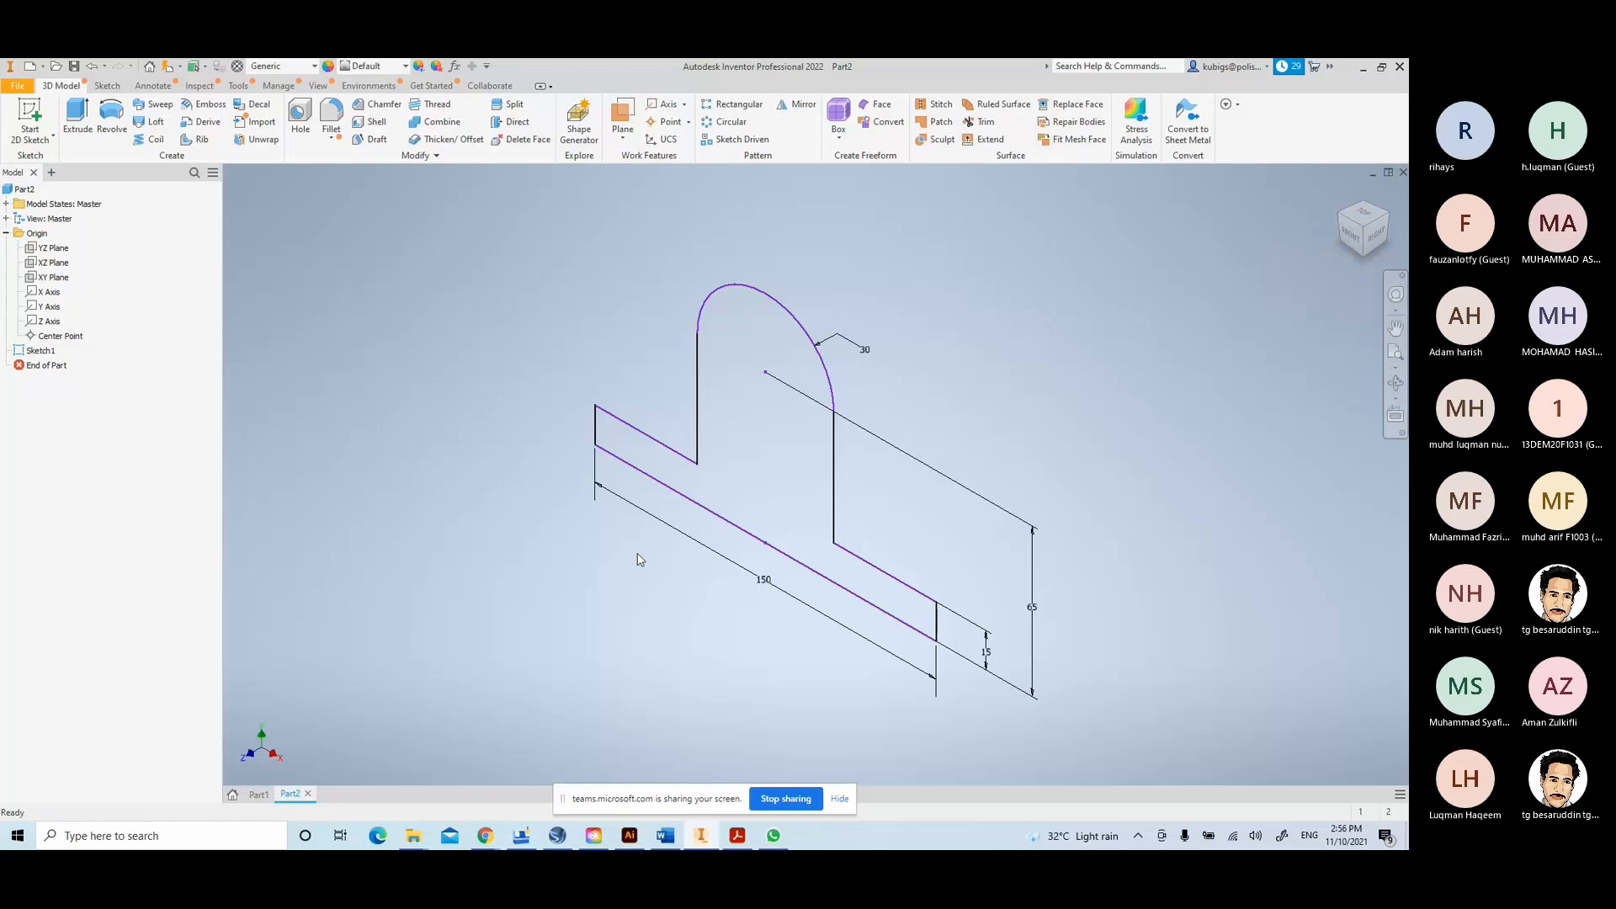
{"action": "mouse_move", "coordinate": [634, 555]}
{"action": "middle_mouse_down", "text": "shift"}
{"action": "mouse_move", "coordinate": [692, 440]}
{"action": "mouse_move", "coordinate": [627, 345]}
{"action": "mouse_move", "coordinate": [475, 459]}
{"action": "mouse_move", "coordinate": [747, 581]}
{"action": "mouse_move", "coordinate": [908, 570]}
{"action": "mouse_move", "coordinate": [790, 440]}
{"action": "mouse_move", "coordinate": [620, 572]}
{"action": "mouse_move", "coordinate": [934, 689]}
{"action": "mouse_move", "coordinate": [970, 443]}
{"action": "mouse_move", "coordinate": [642, 364]}
{"action": "mouse_move", "coordinate": [528, 520]}
{"action": "mouse_move", "coordinate": [609, 656]}
{"action": "mouse_move", "coordinate": [729, 653]}
{"action": "mouse_move", "coordinate": [674, 331]}
{"action": "mouse_move", "coordinate": [572, 615]}
{"action": "mouse_move", "coordinate": [869, 479]}
{"action": "mouse_move", "coordinate": [597, 391]}
{"action": "mouse_move", "coordinate": [613, 668]}
{"action": "middle_mouse_up", "text": "shift"}
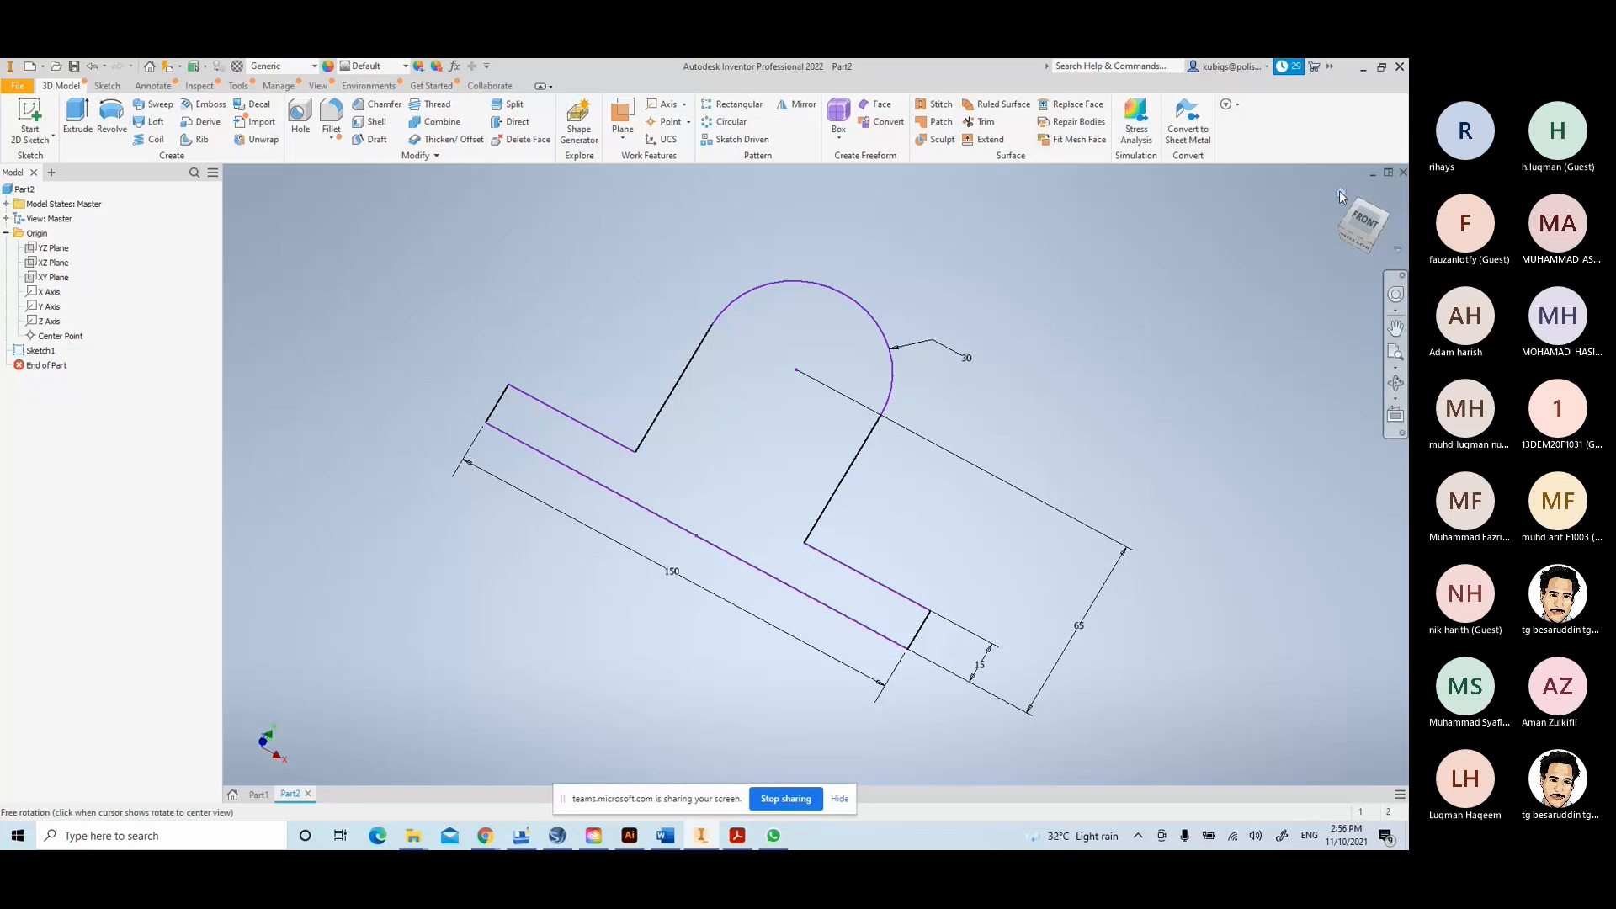
{"action": "left_click", "coordinate": [1339, 193]}
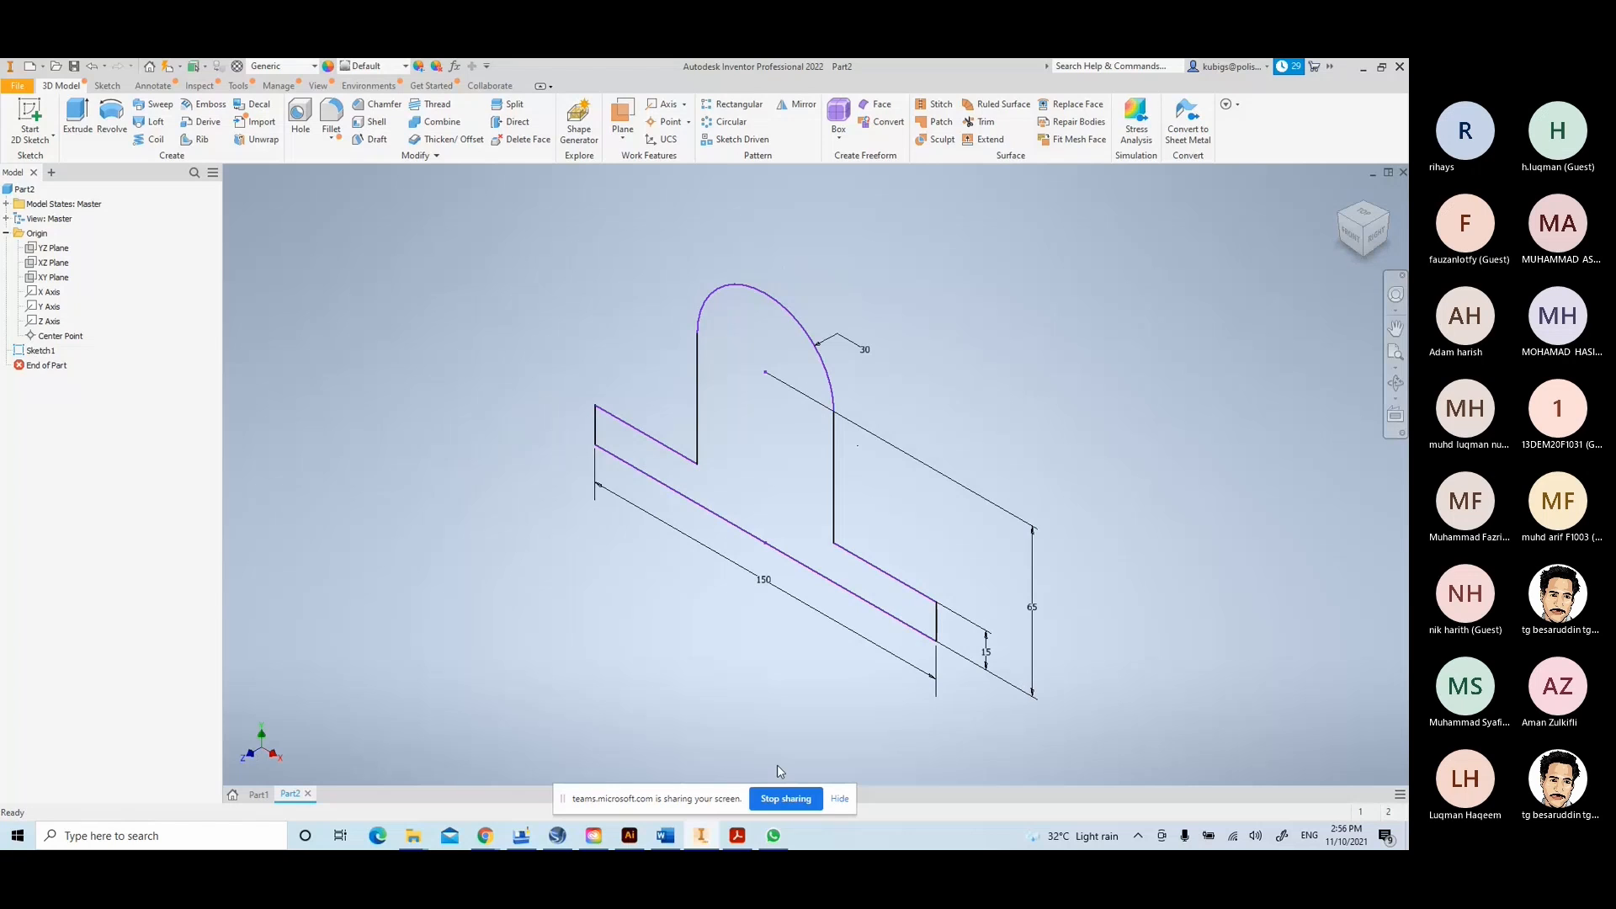
{"action": "mouse_move", "coordinate": [711, 846]}
{"action": "left_click", "coordinate": [1376, 69]}
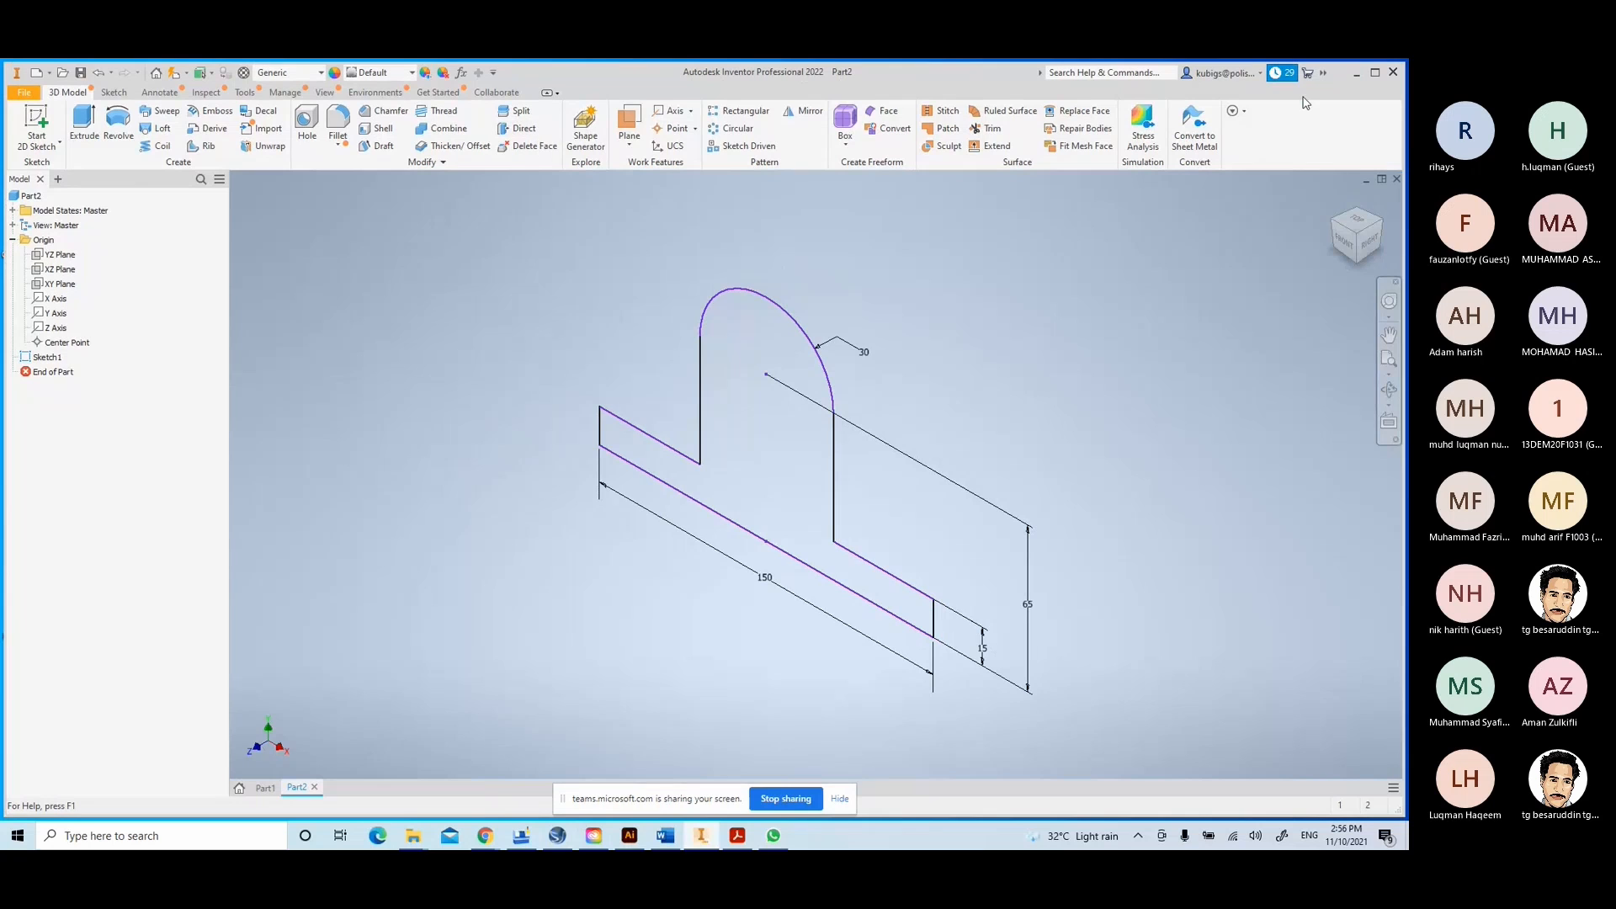
{"action": "left_click", "coordinate": [1356, 73]}
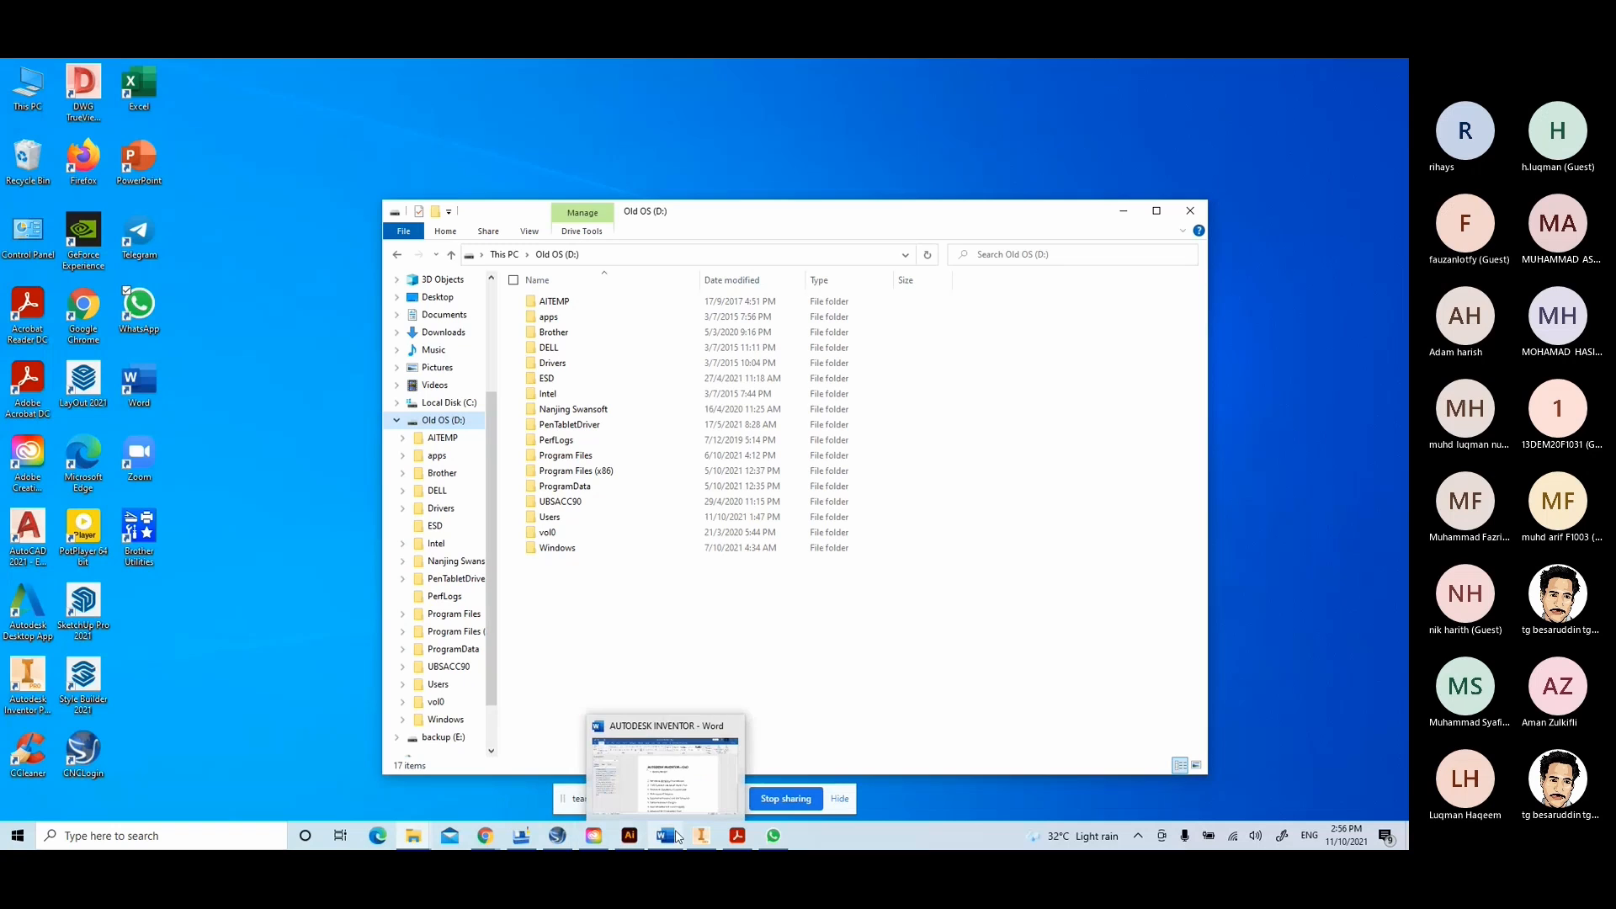
{"action": "left_click", "coordinate": [701, 836]}
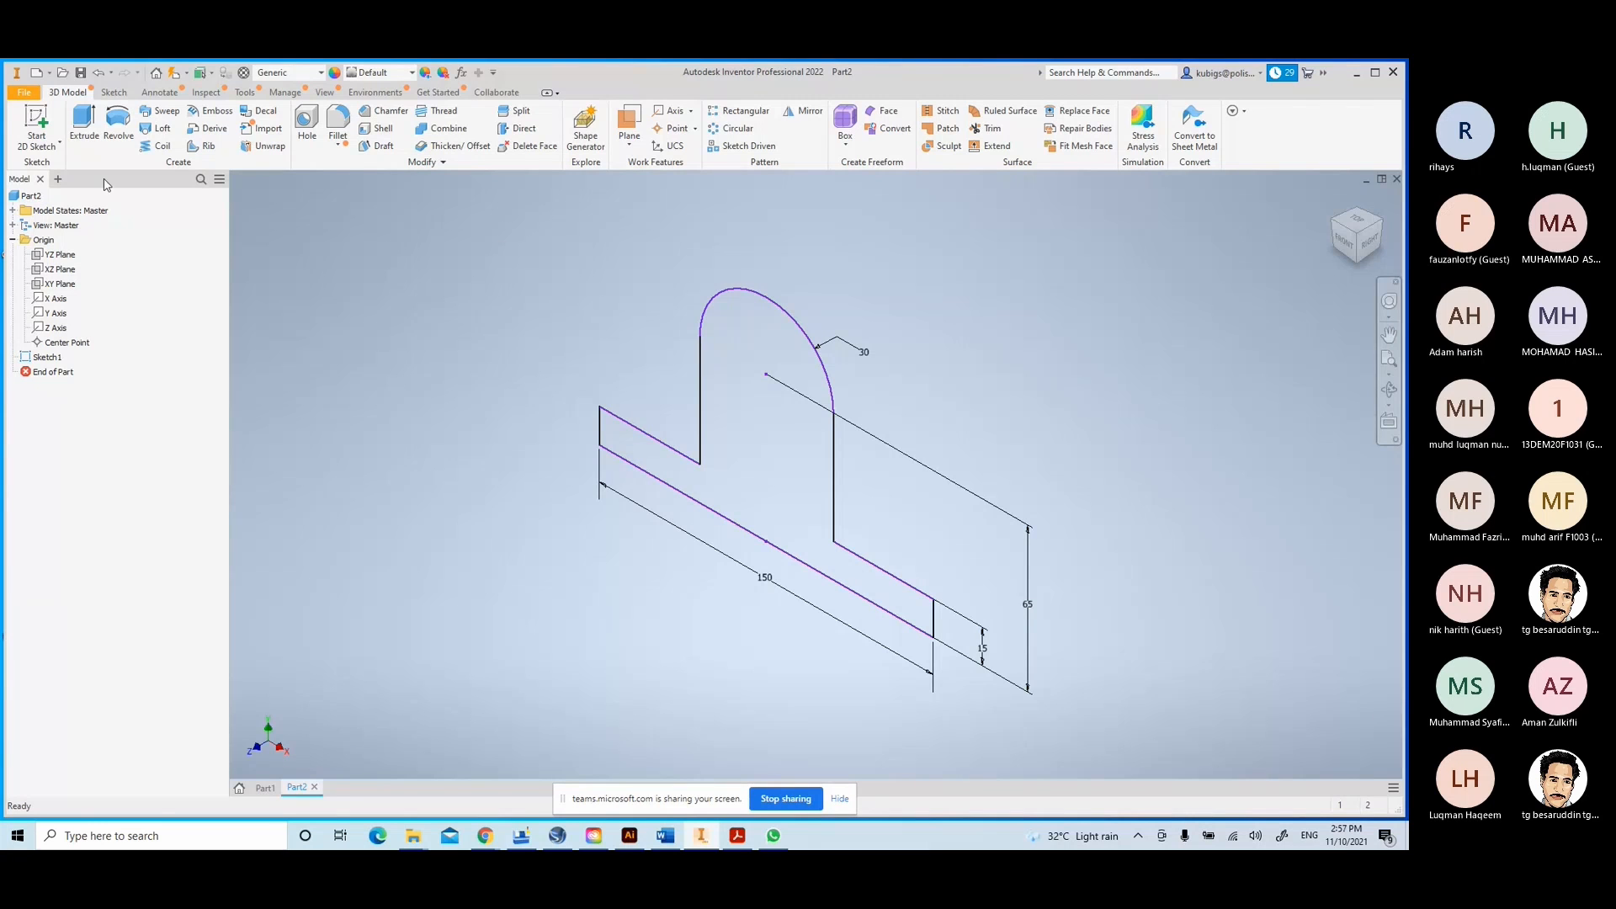
- Extrude the arch-topped profile 75 mm symmetrically about the sketch plane, after trying the default and flipped directions
{"action": "left_click", "coordinate": [97, 120]}
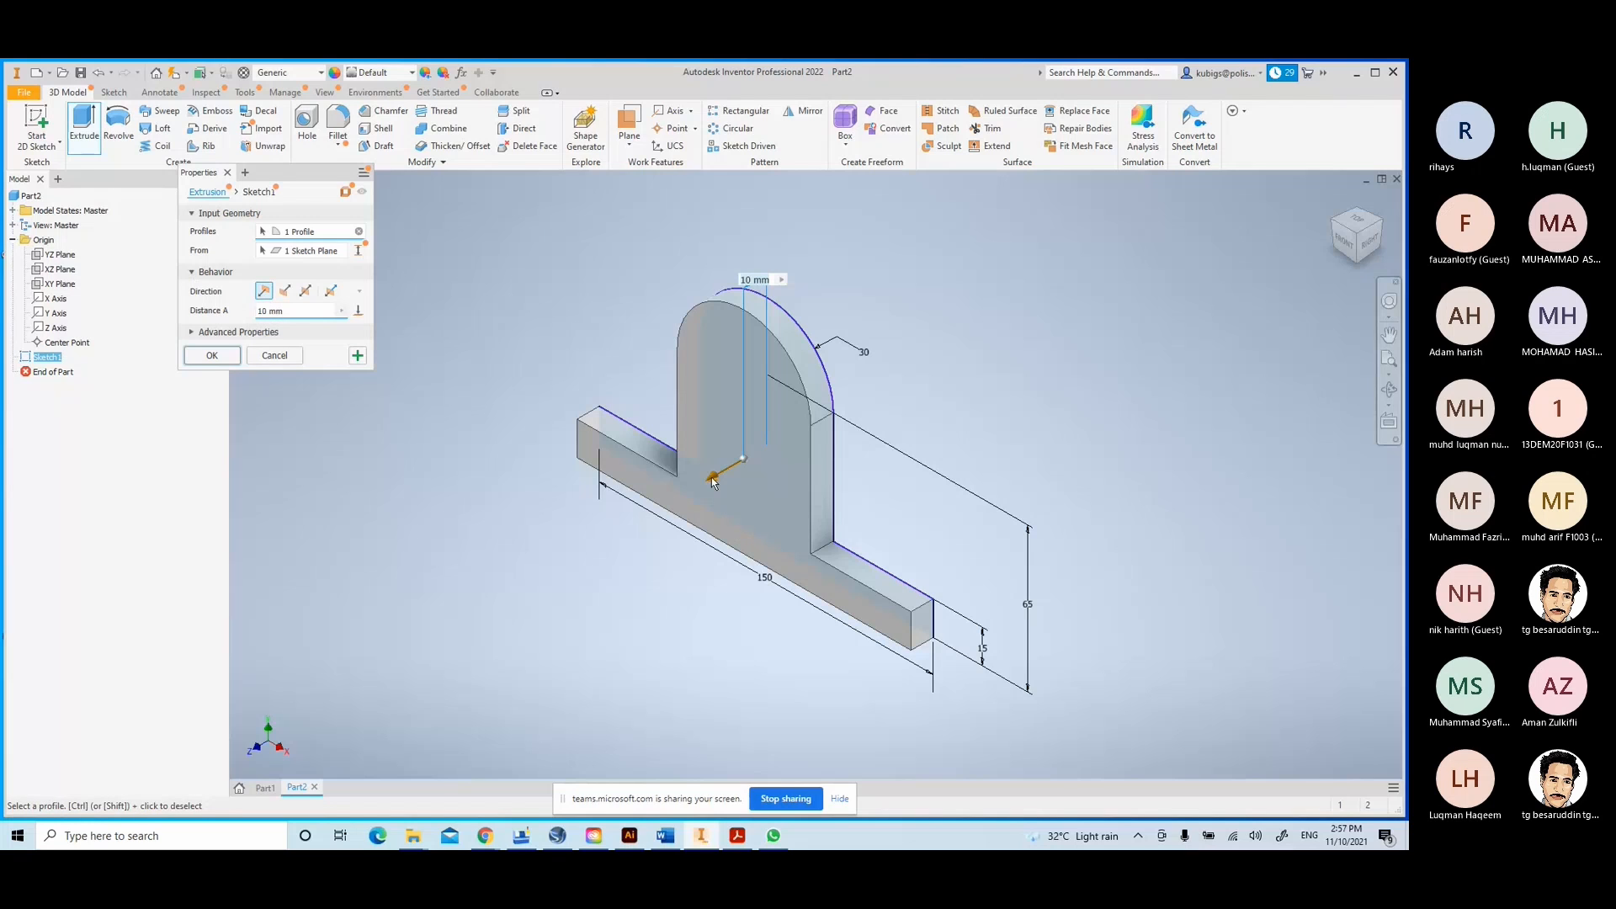
{"action": "left_click_drag", "start_coordinate": [710, 477], "coordinate": [668, 504]}
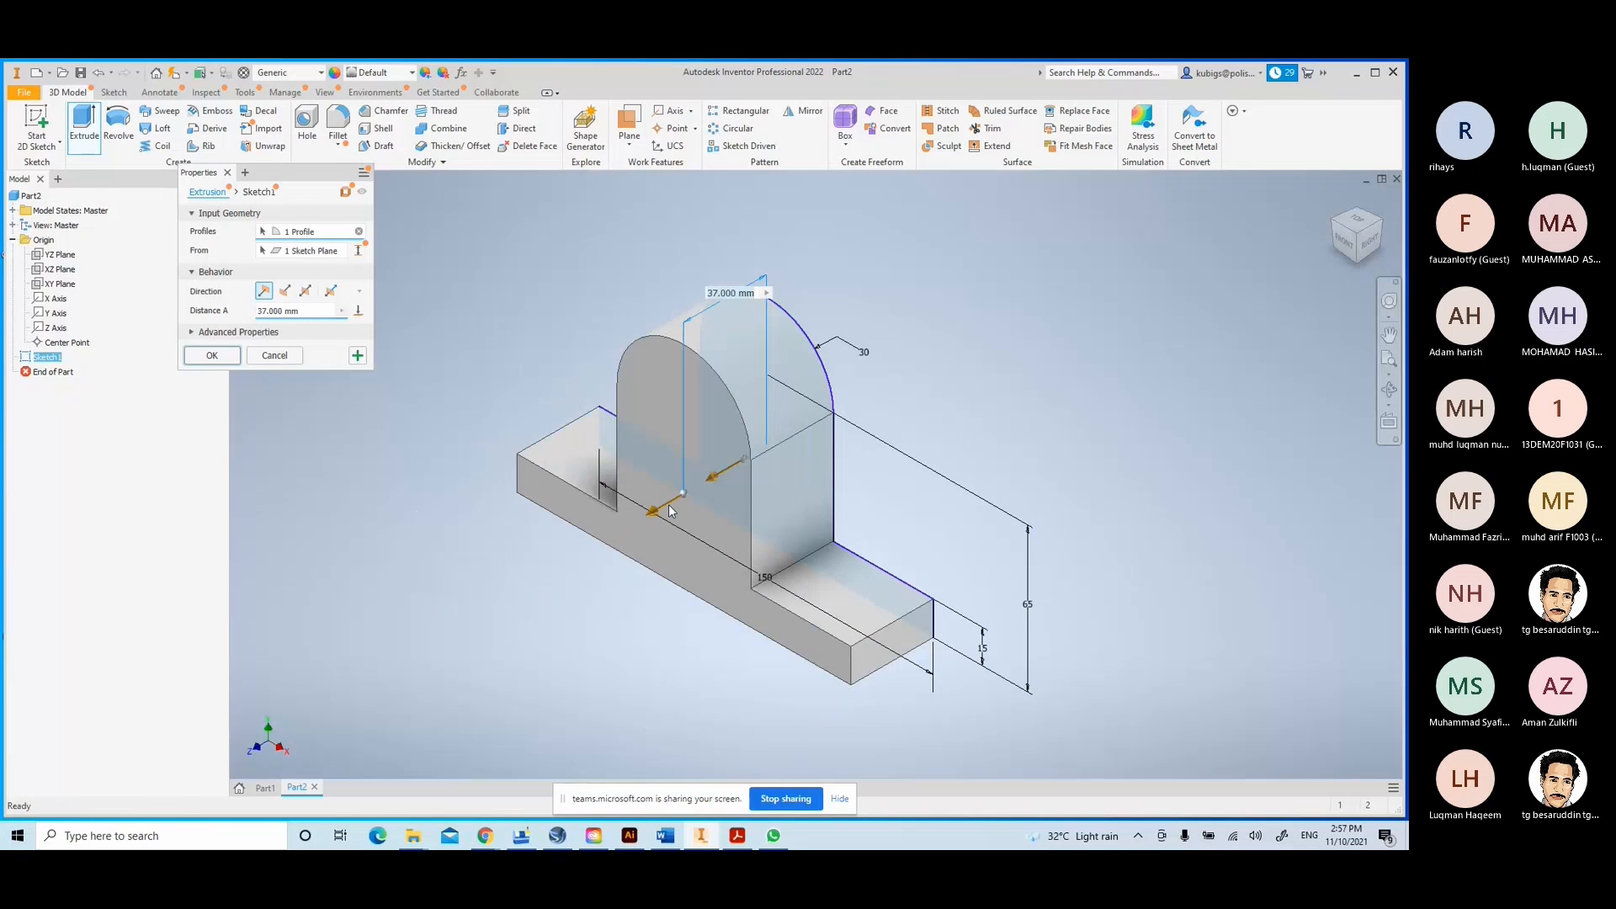
{"action": "left_click", "coordinate": [285, 290]}
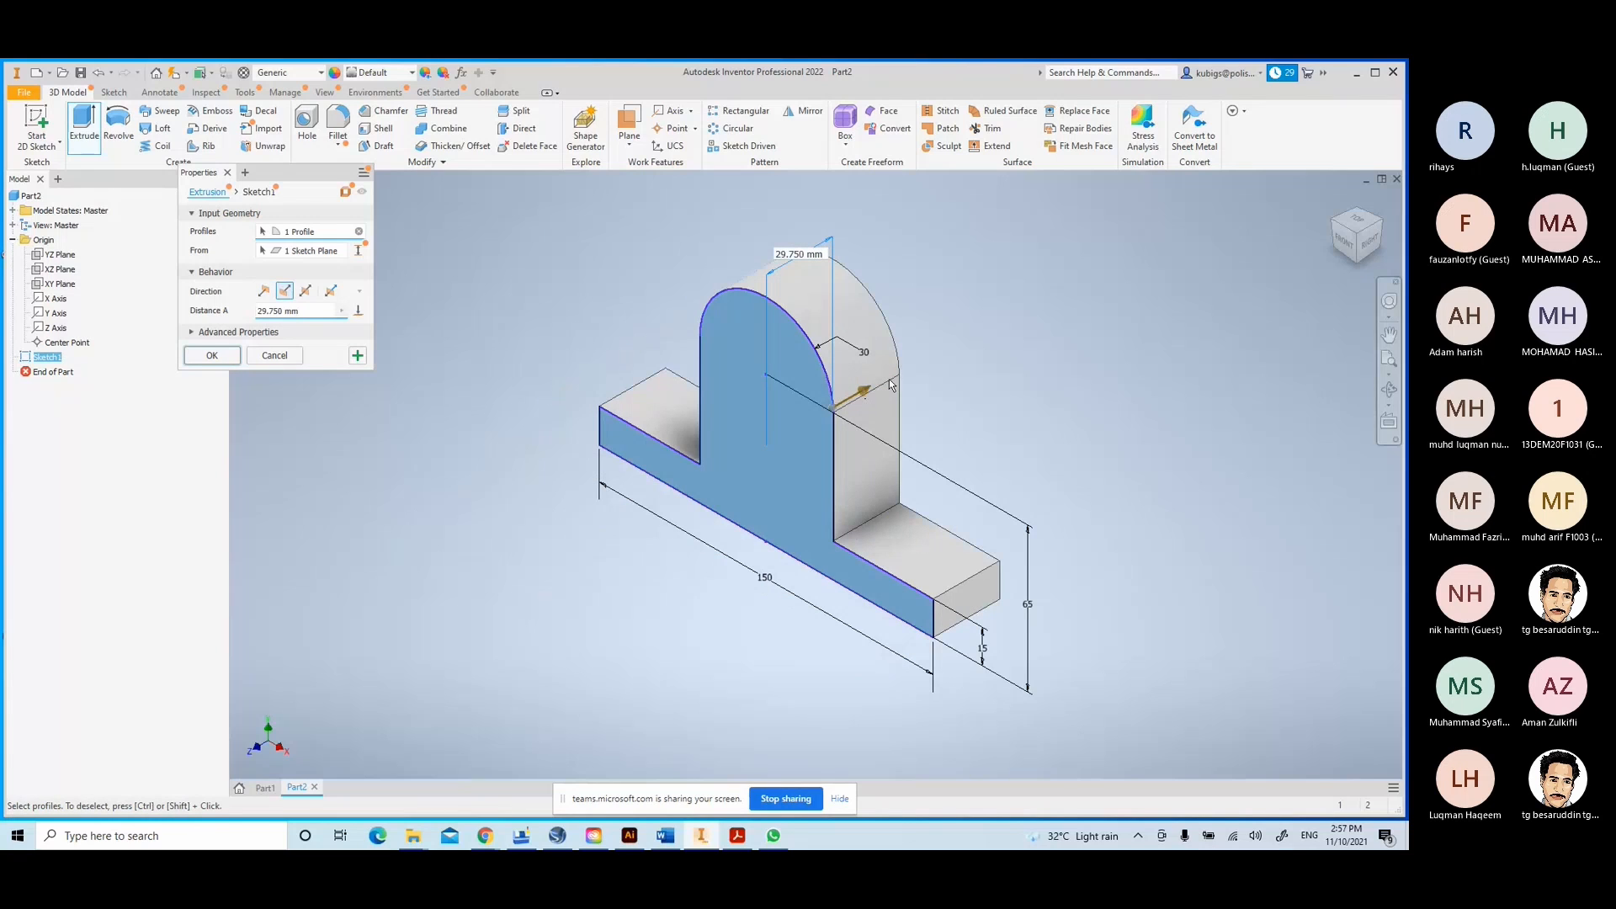
{"action": "left_click_drag", "start_coordinate": [870, 391], "coordinate": [963, 353]}
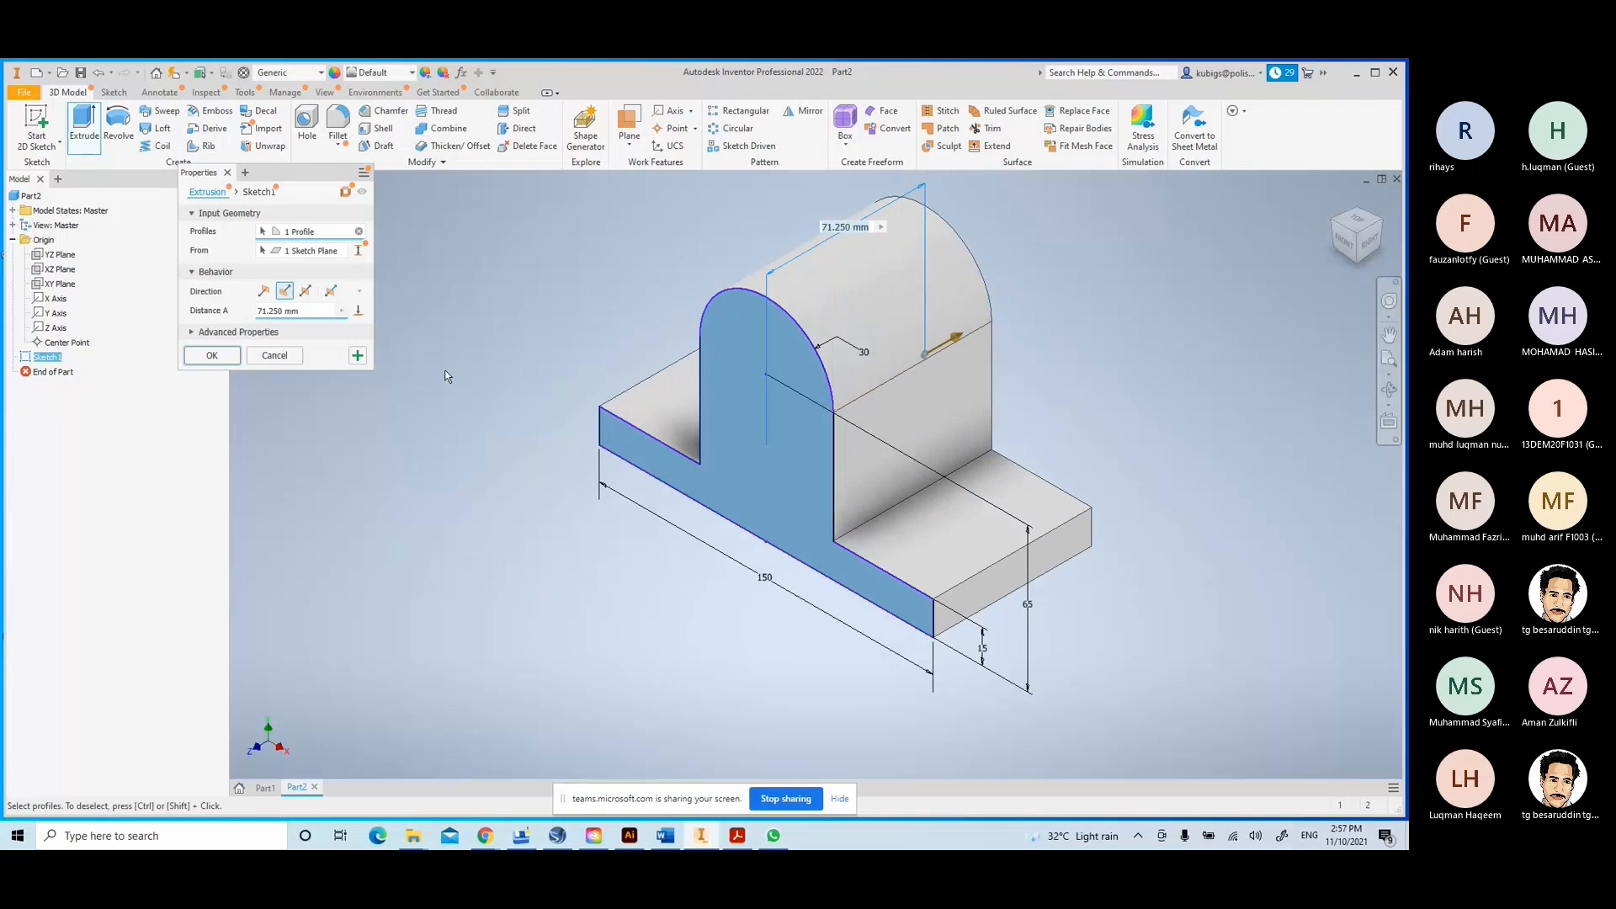
{"action": "left_click", "coordinate": [303, 291]}
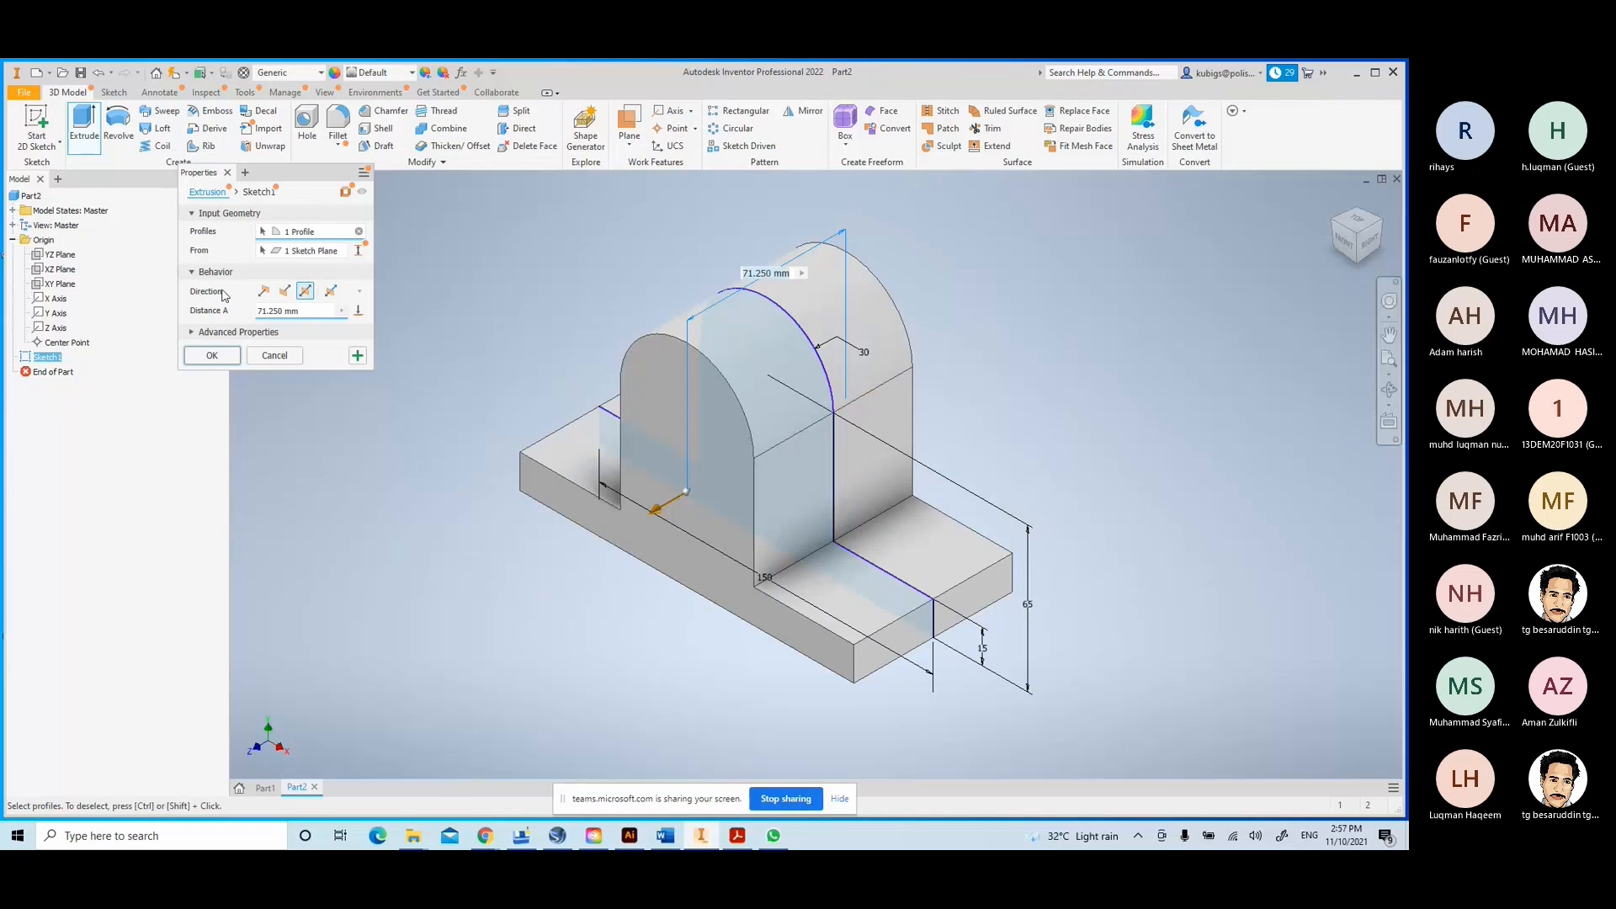
{"action": "left_click", "coordinate": [330, 291]}
{"action": "type", "text": "75"}
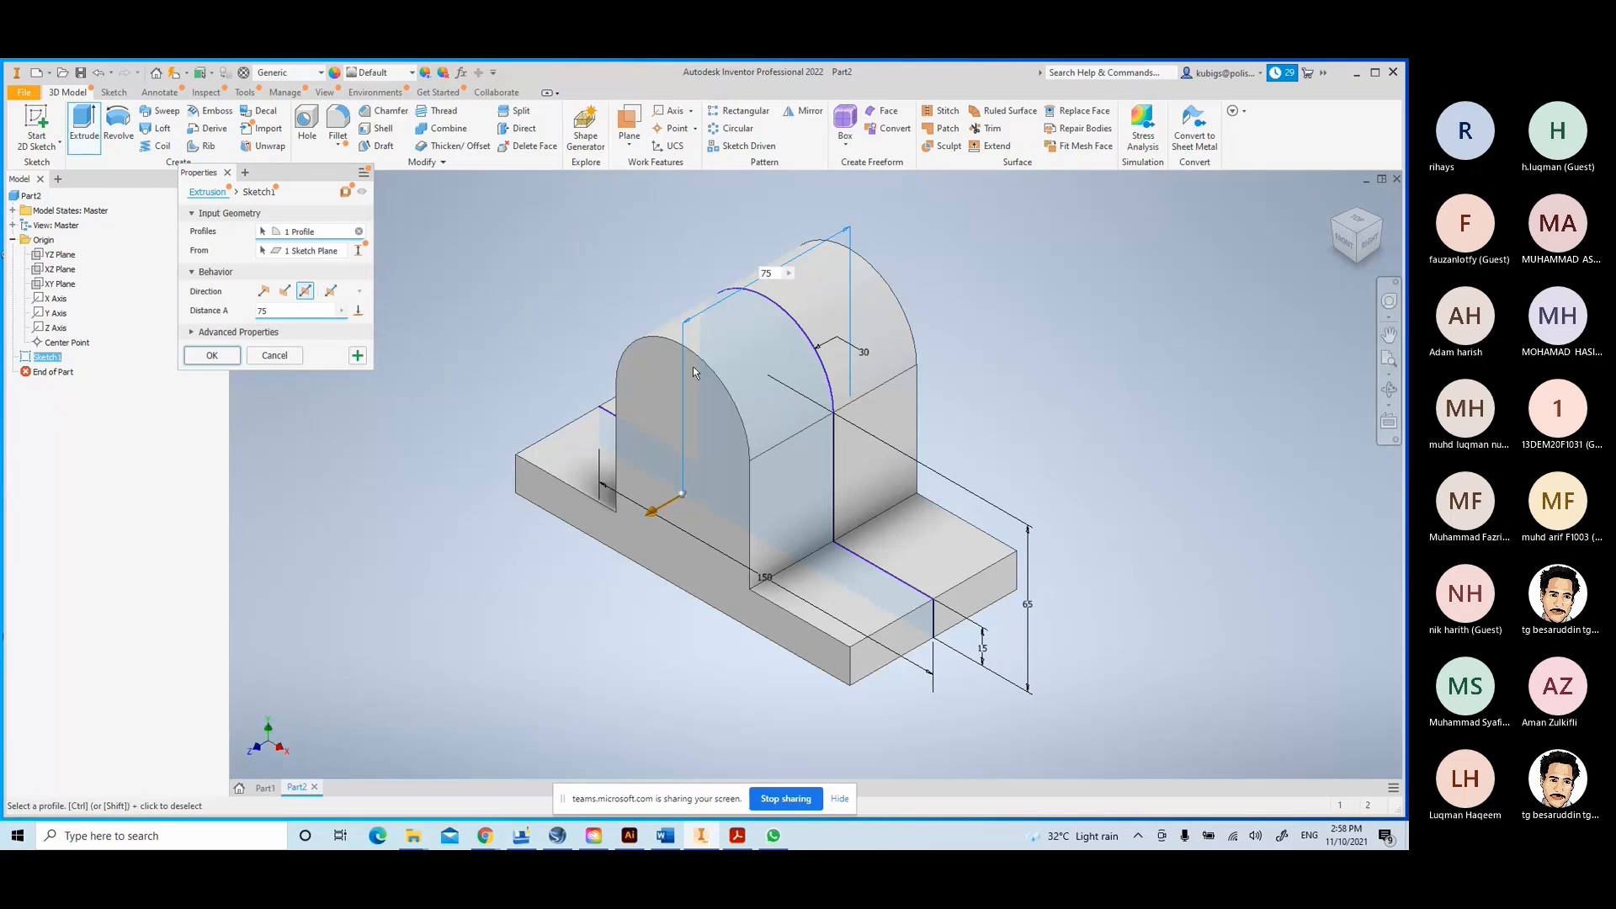
{"action": "key", "text": "Return"}
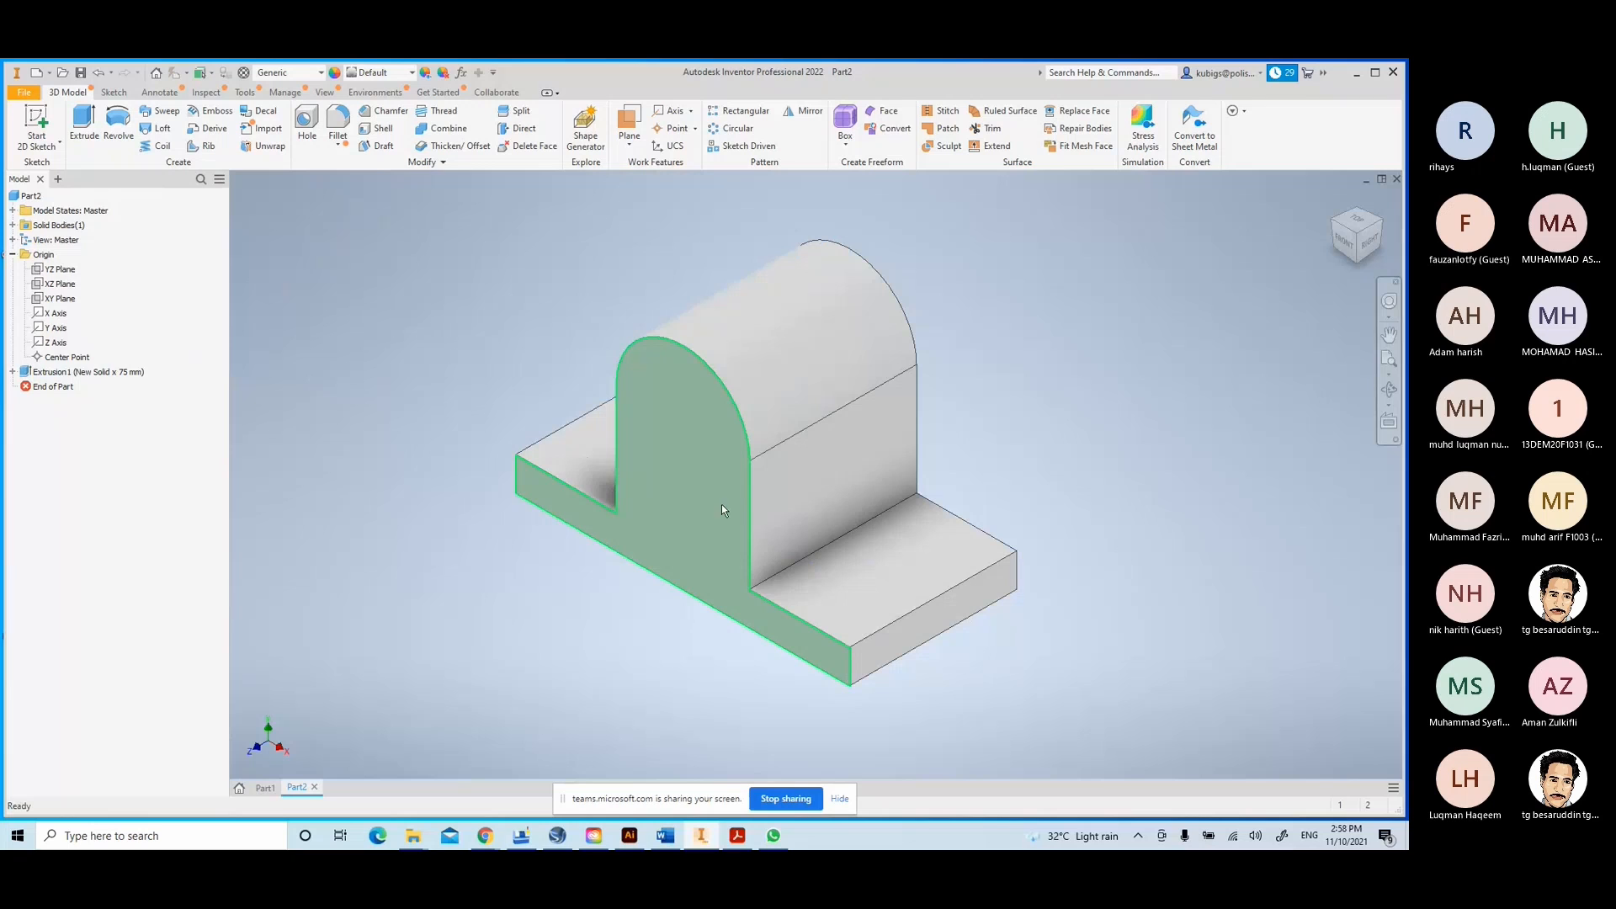
- Assign the Steel - Polished appearance from the Inventor Material Library to the part
{"action": "middle_click_drag", "start_coordinate": [739, 505], "coordinate": [606, 480], "text": "shift"}
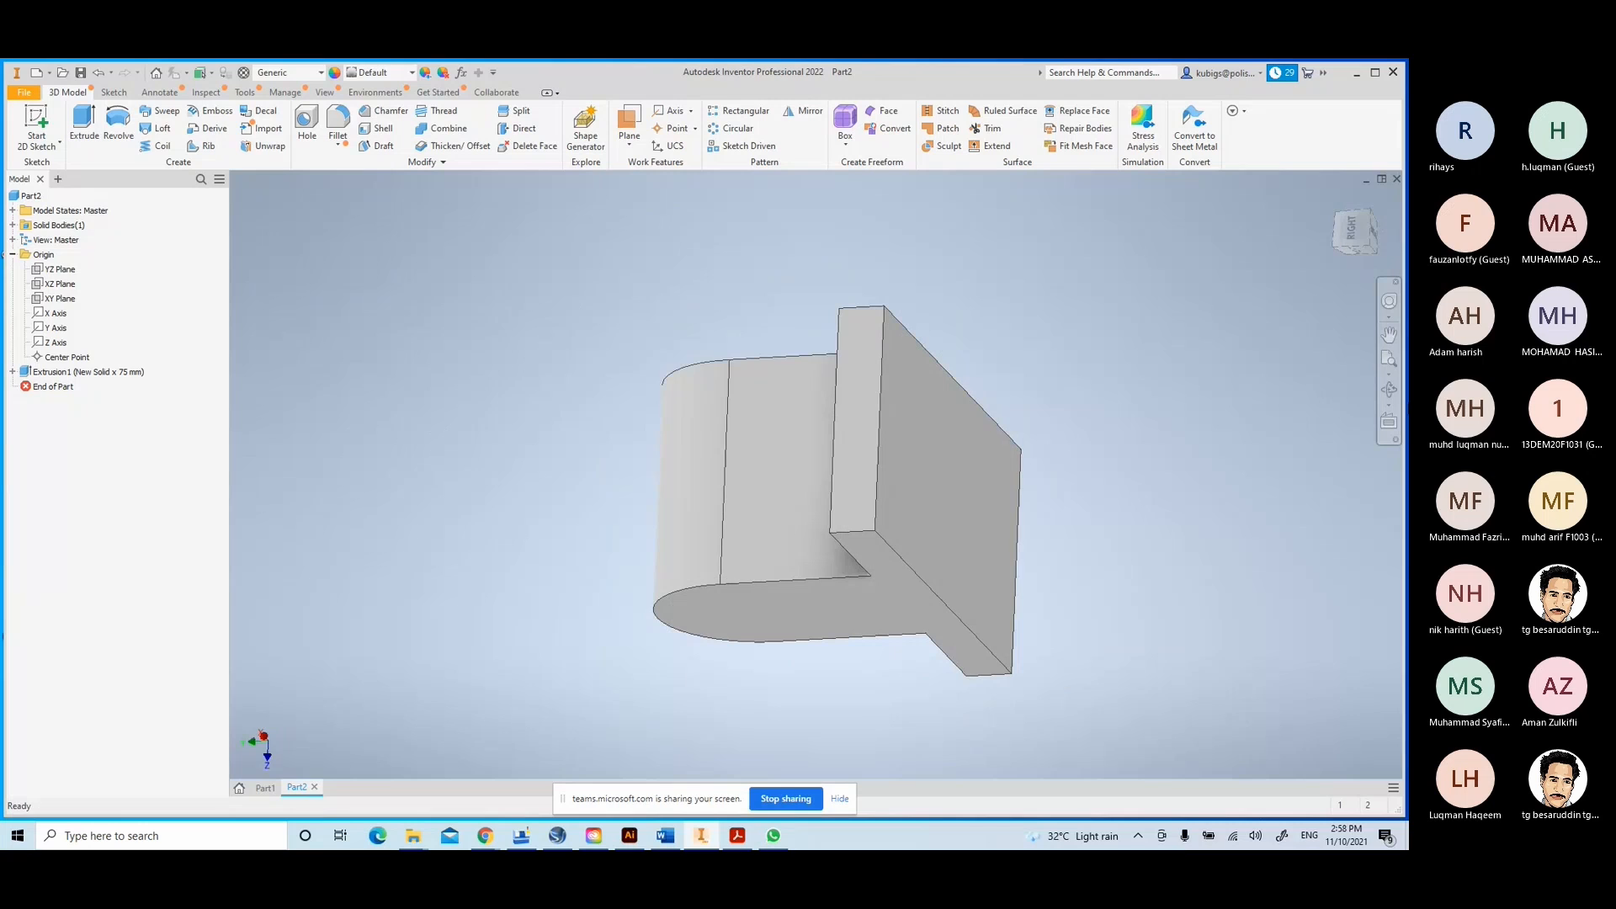
{"action": "middle_click_drag", "start_coordinate": [1311, 246], "coordinate": [990, 364], "text": "shift"}
{"action": "key", "text": "F6"}
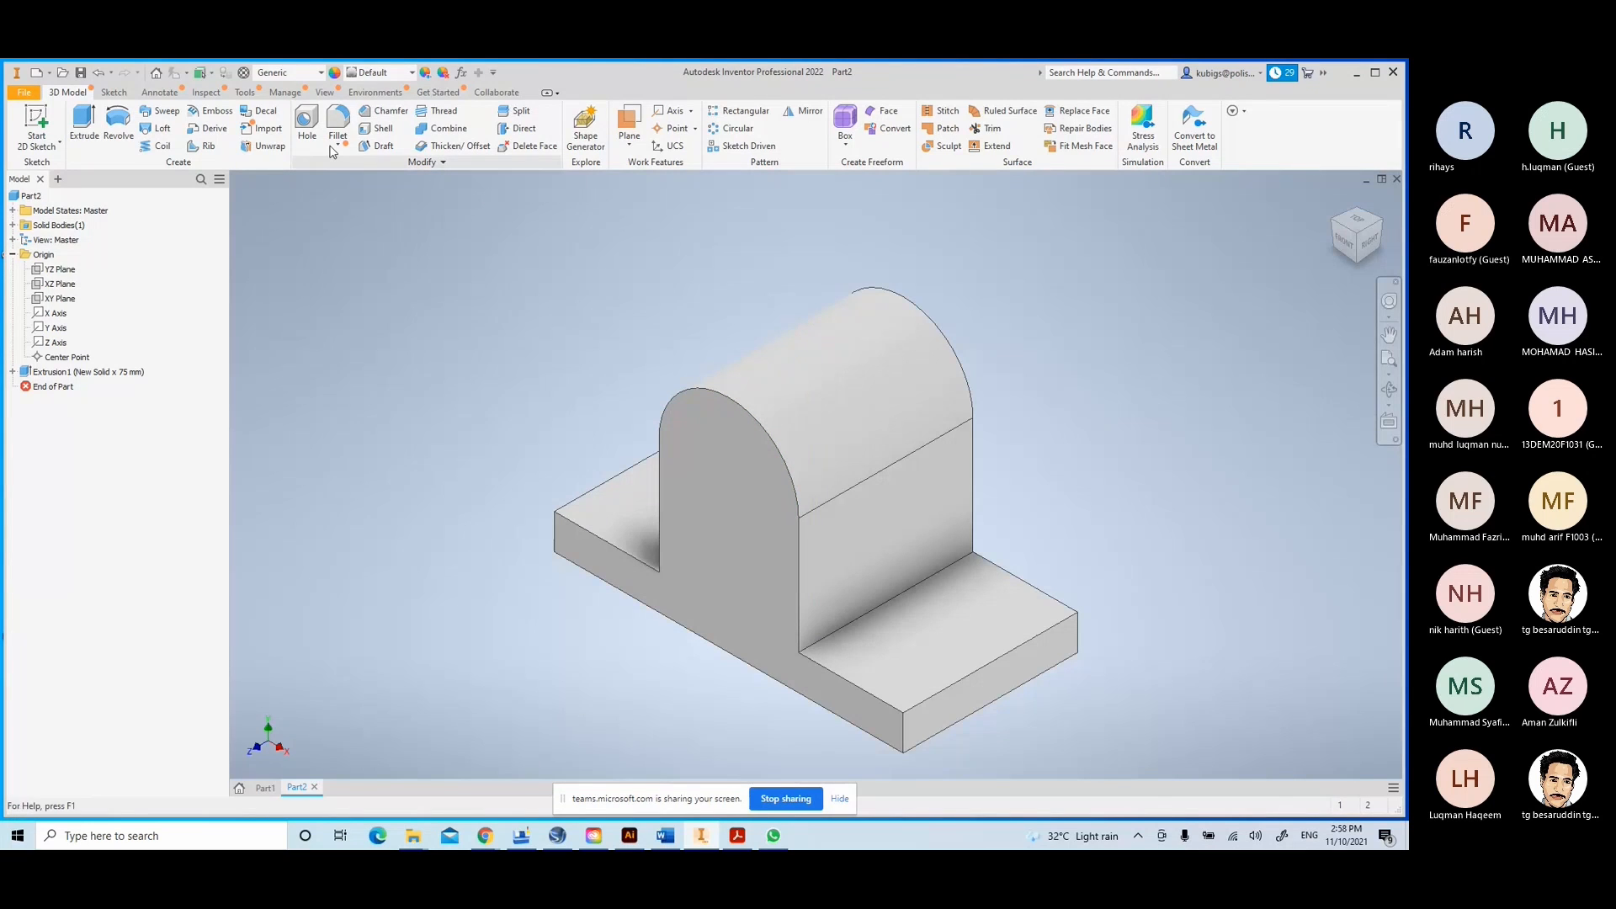
{"action": "left_click", "coordinate": [412, 73]}
{"action": "scroll", "coordinate": [324, 376], "scroll_direction": "down", "scroll_amount": 3}
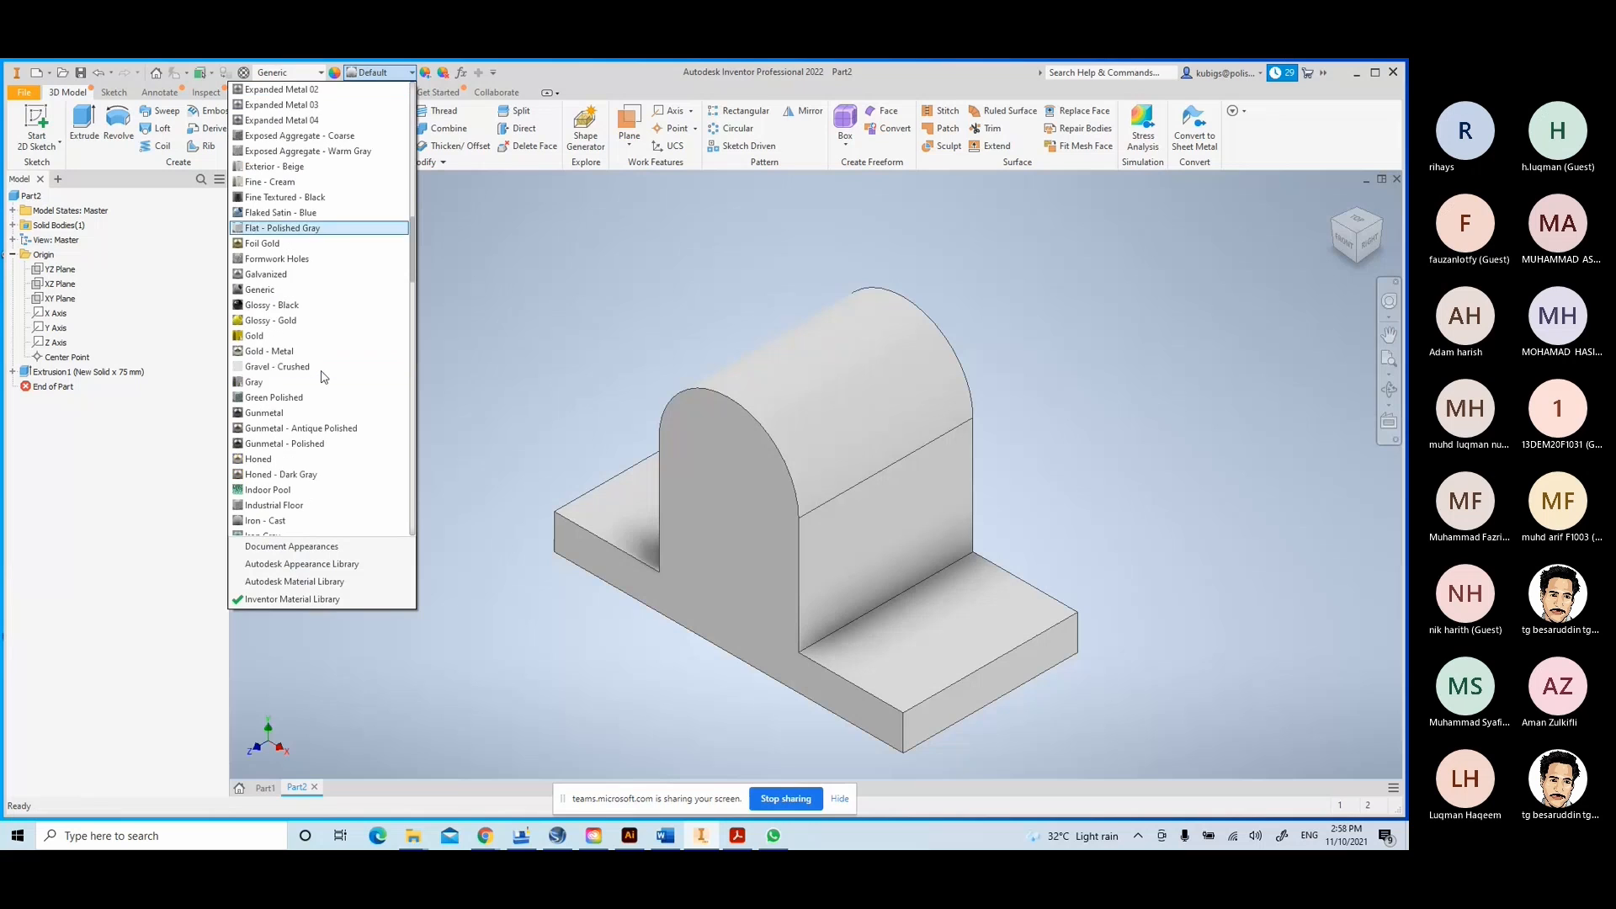
{"action": "scroll", "coordinate": [325, 376], "scroll_direction": "down", "scroll_amount": 15}
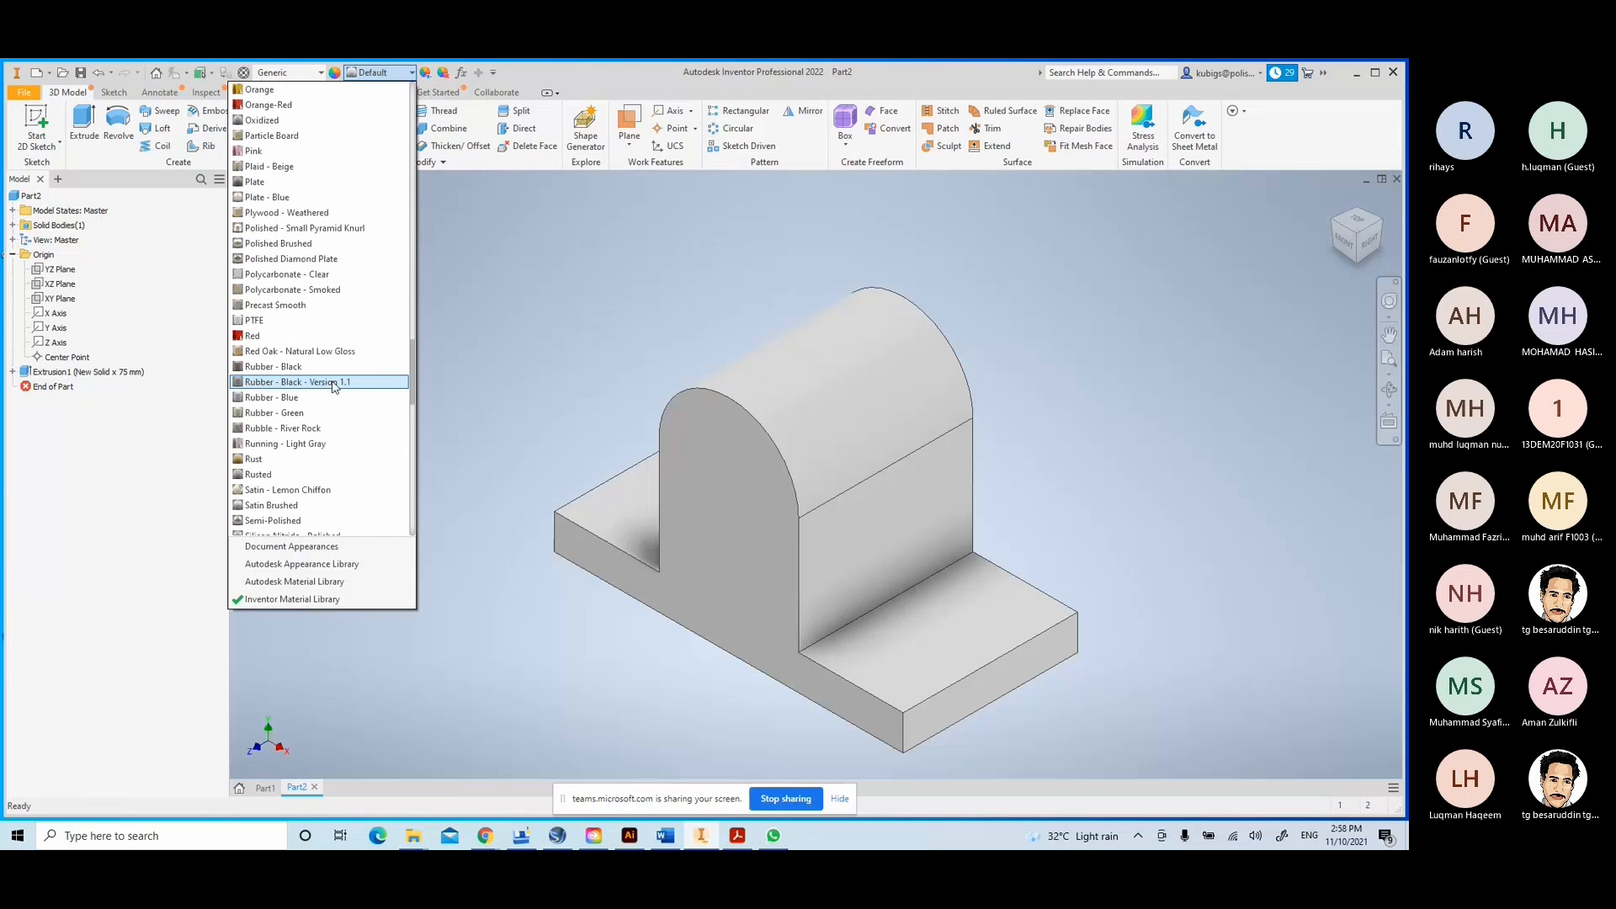
{"action": "scroll", "coordinate": [334, 386], "scroll_direction": "down", "scroll_amount": 3}
{"action": "scroll", "coordinate": [334, 387], "scroll_direction": "down", "scroll_amount": 2}
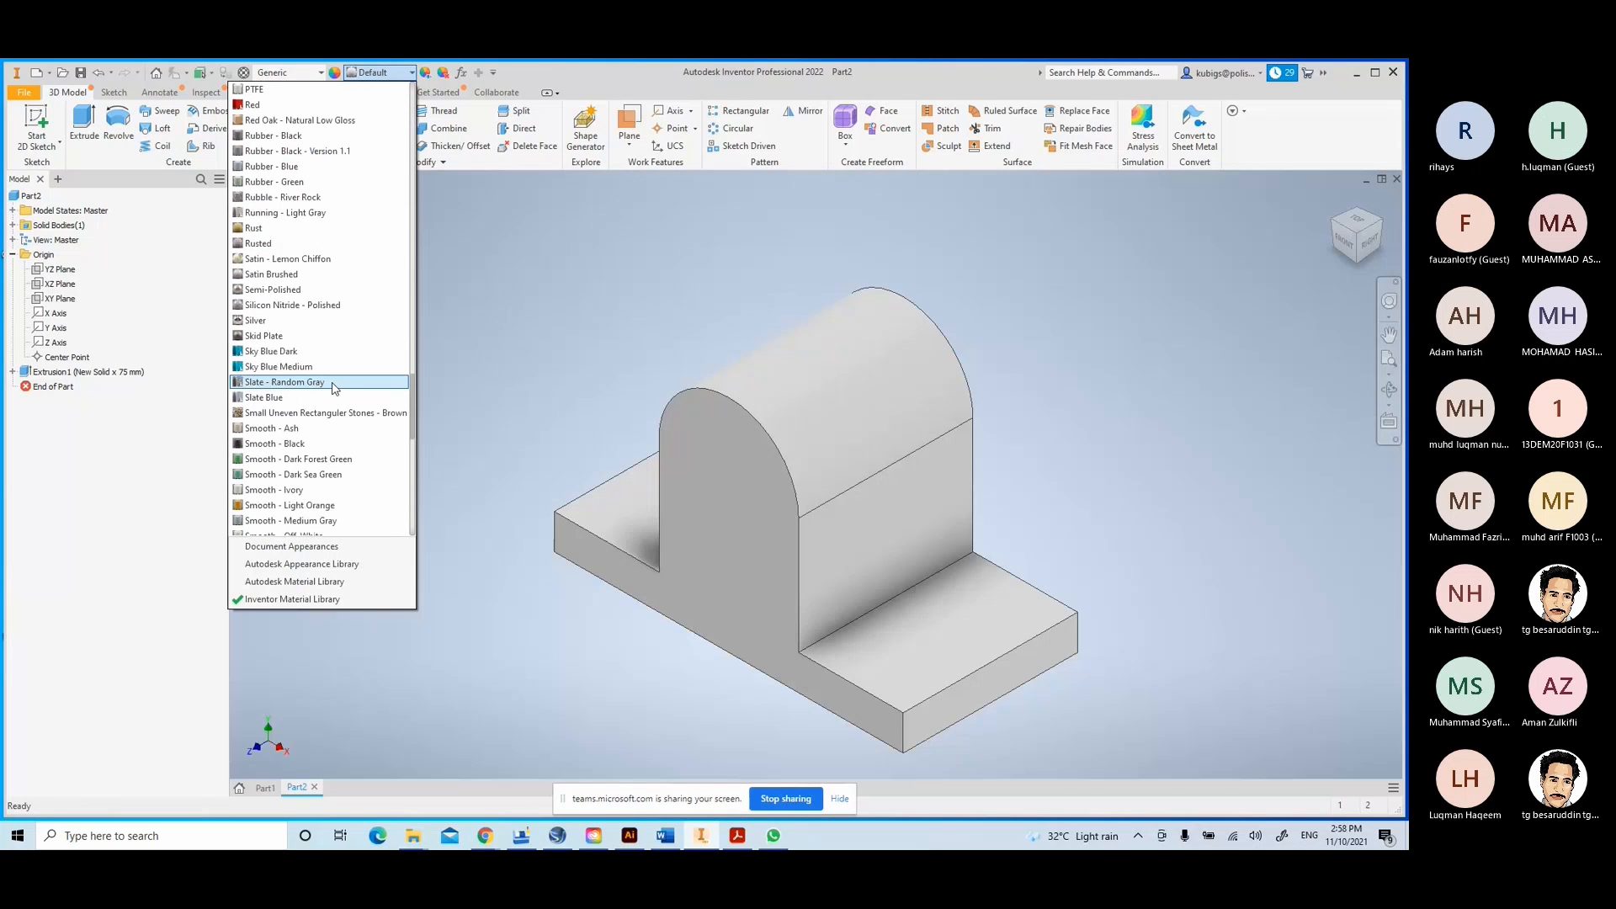
{"action": "scroll", "coordinate": [334, 388], "scroll_direction": "down", "scroll_amount": 3}
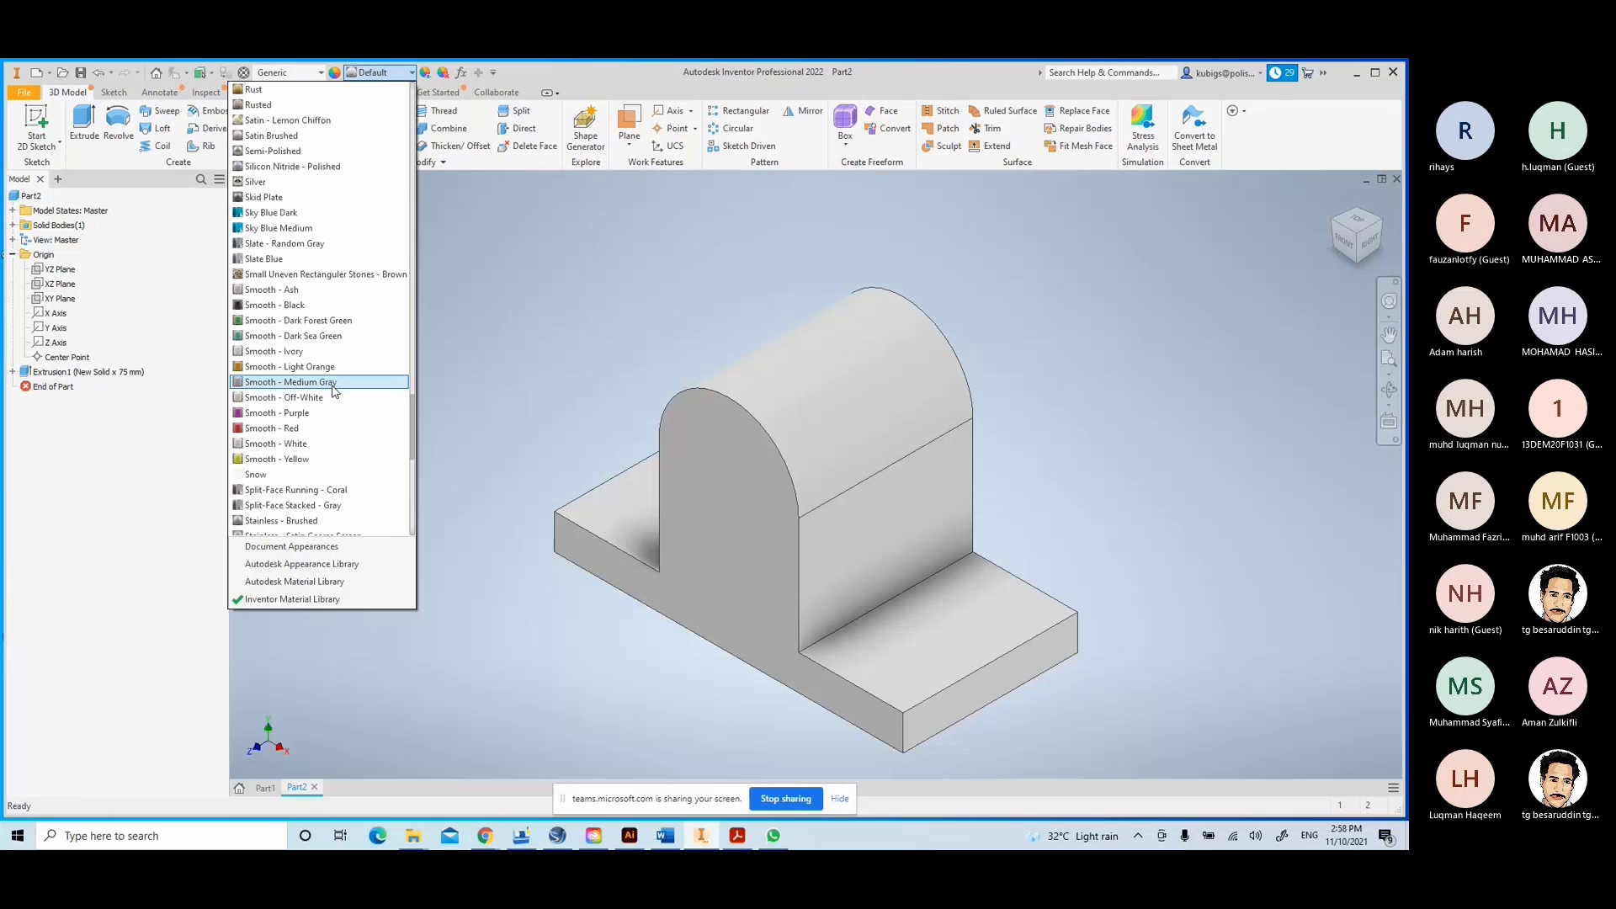
{"action": "scroll", "coordinate": [334, 389], "scroll_direction": "down", "scroll_amount": 3}
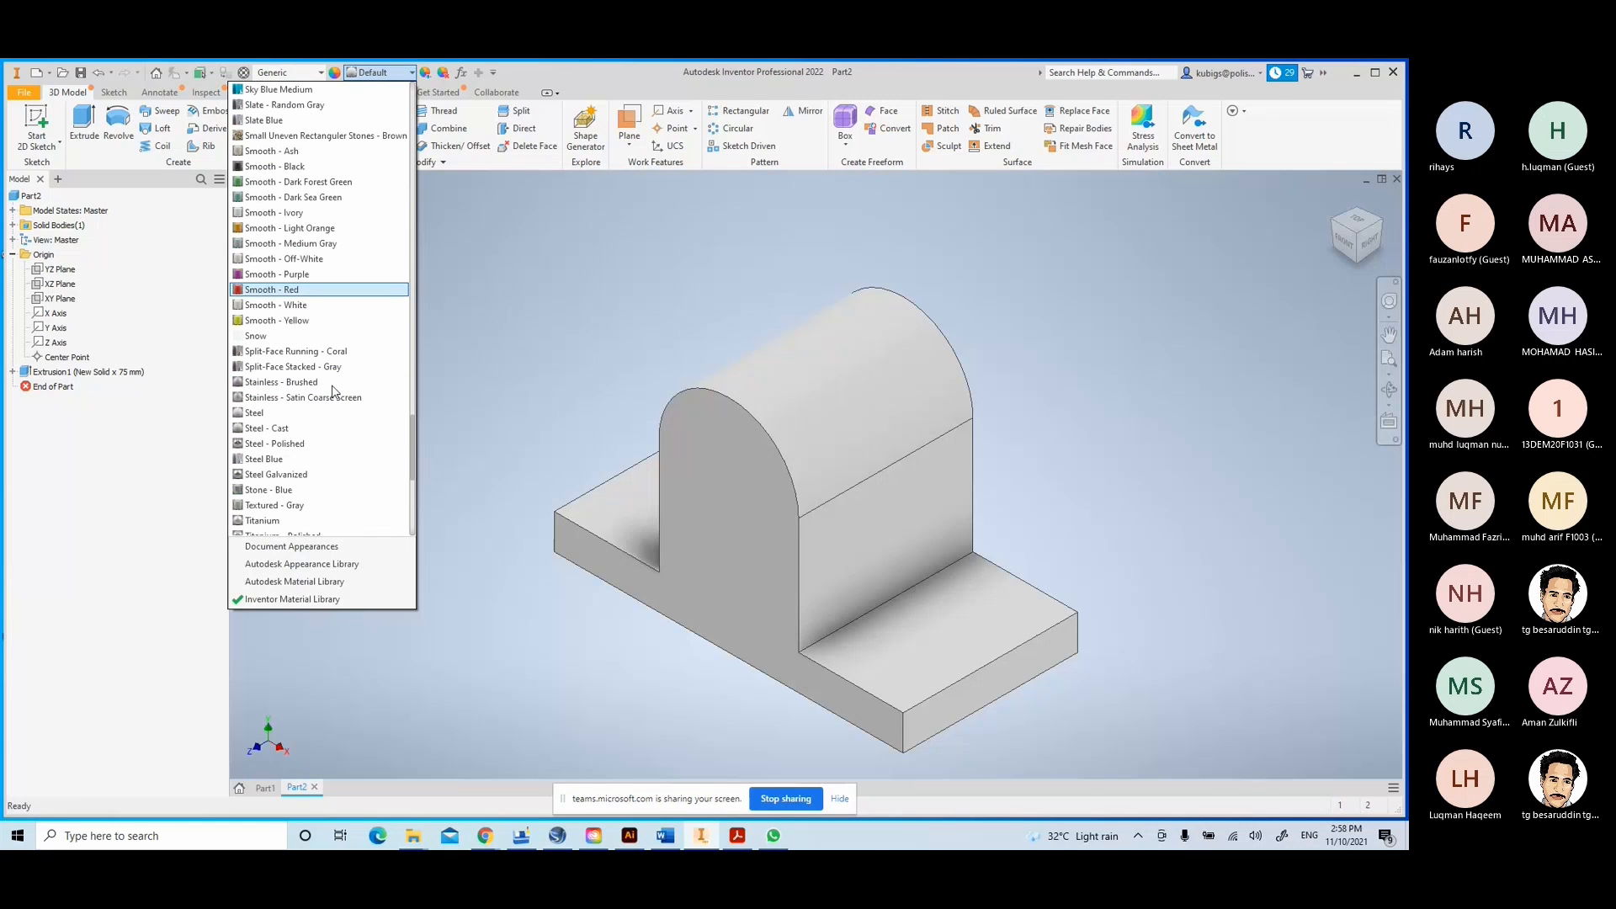
{"action": "left_click", "coordinate": [295, 443]}
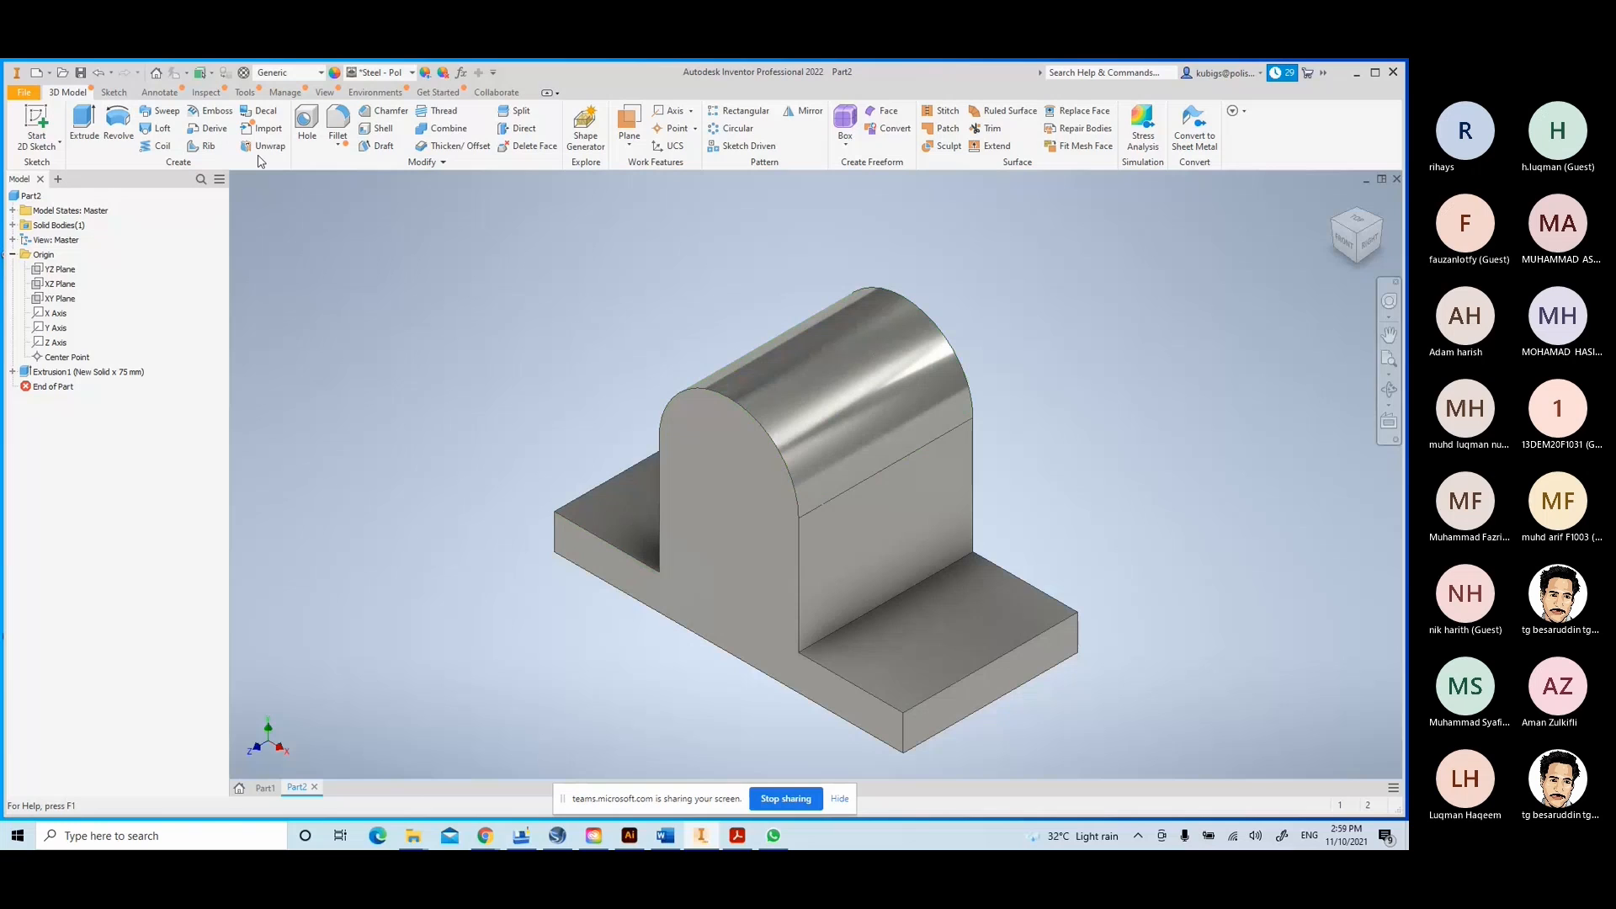
- Turn on reflections for the displayed part and examine the mirrored image beneath its base
{"action": "left_click", "coordinate": [323, 92]}
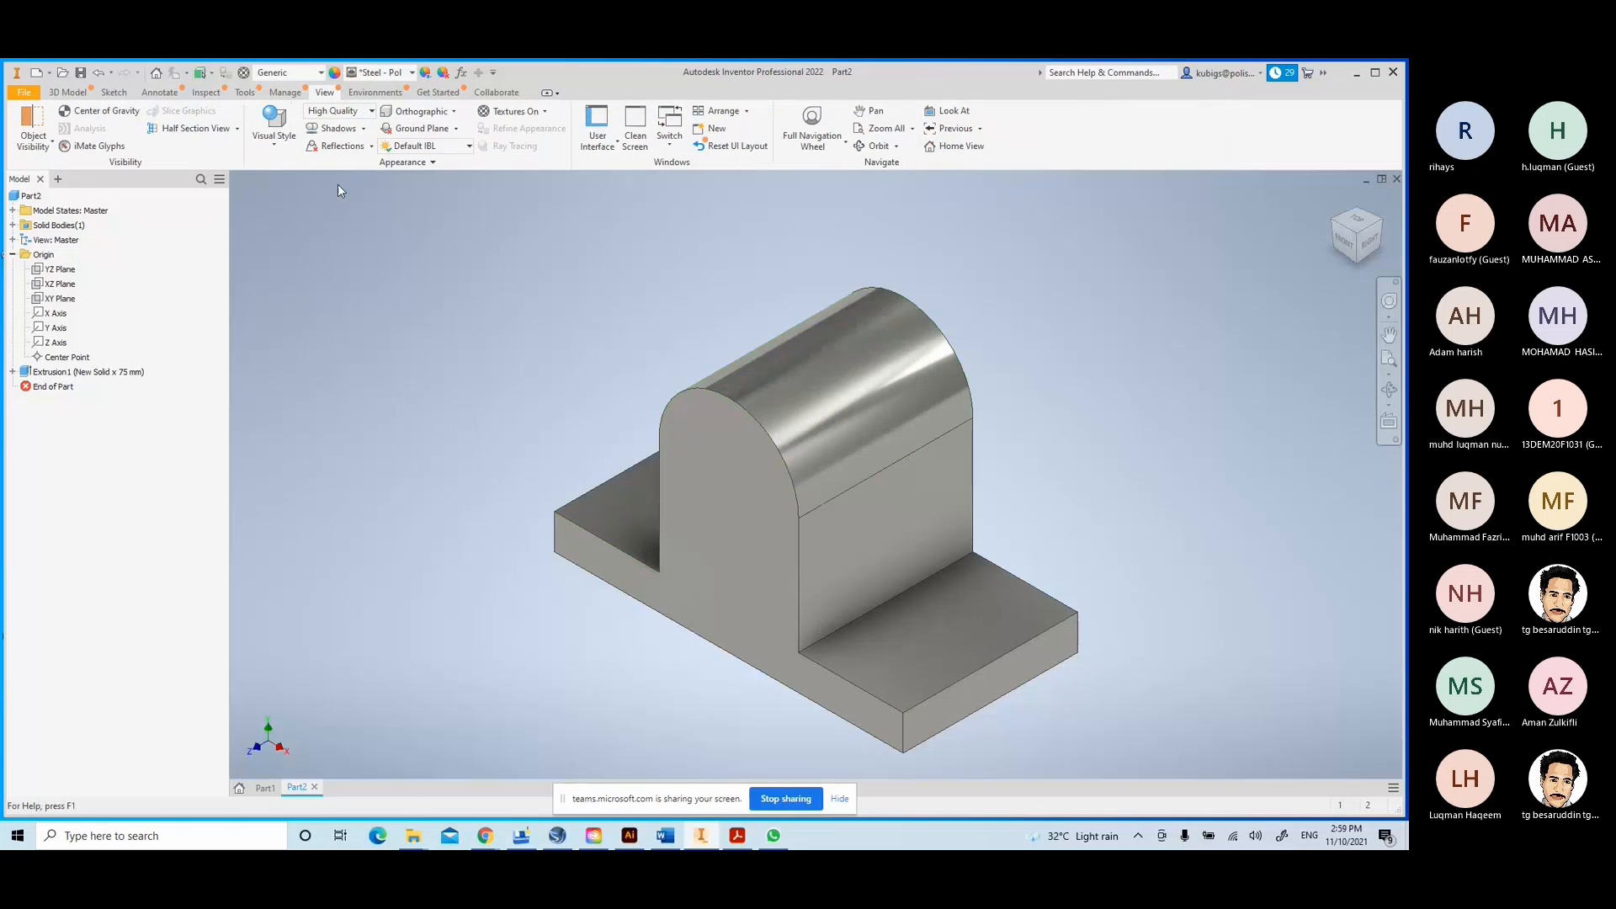
{"action": "left_click", "coordinate": [336, 145]}
{"action": "key", "text": "F2"}
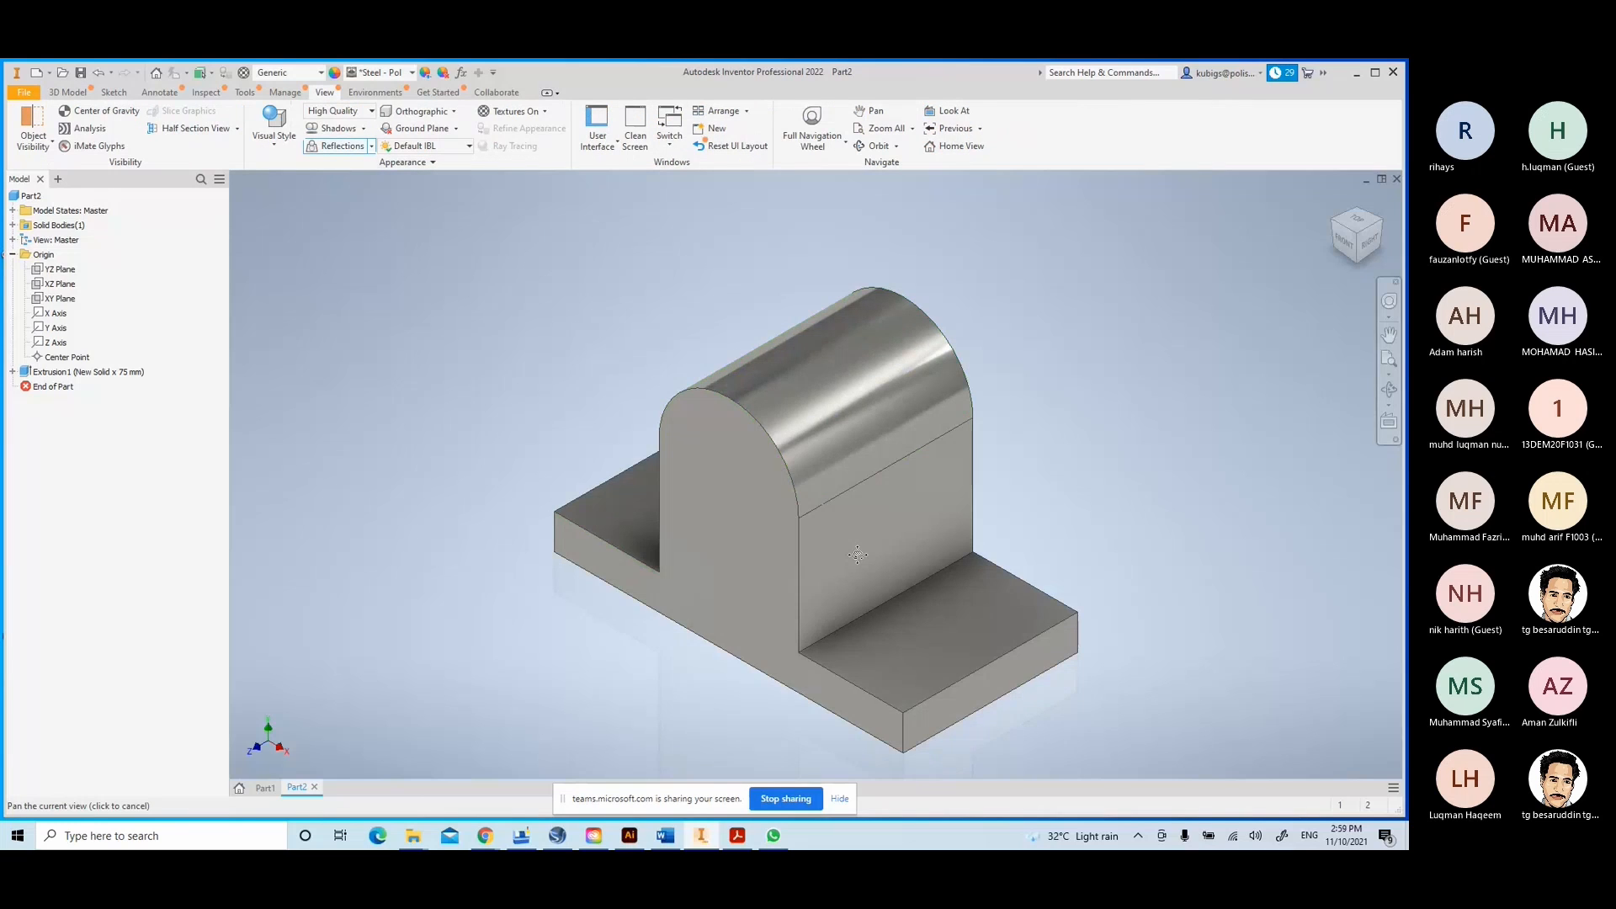
{"action": "left_click_drag", "start_coordinate": [856, 554], "coordinate": [771, 352]}
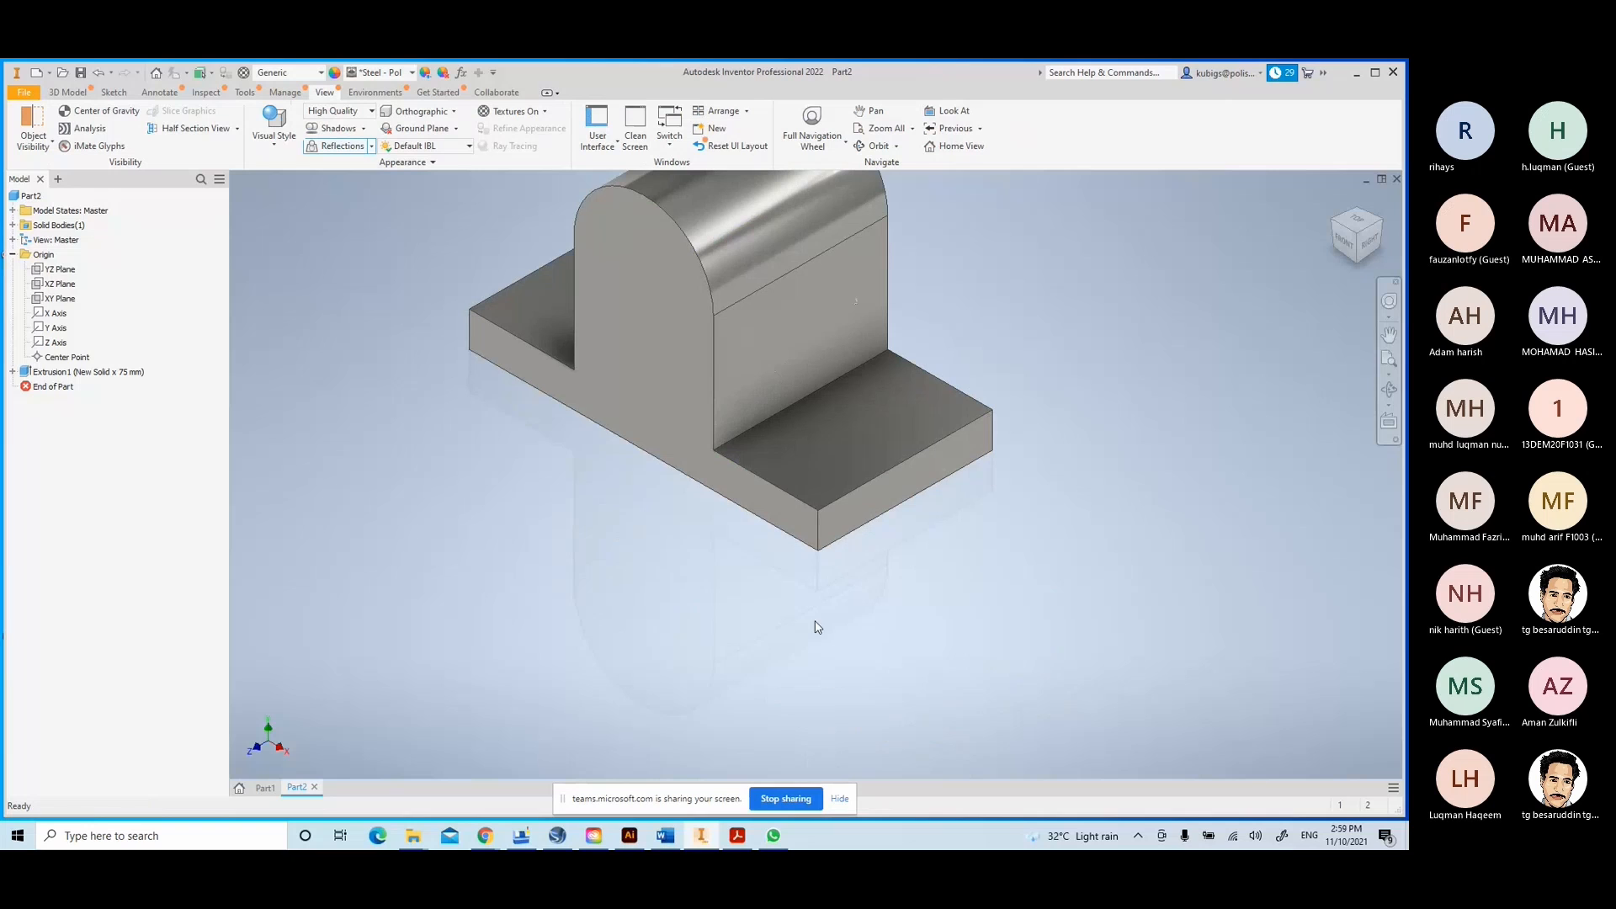
{"action": "key", "text": "F2"}
{"action": "left_click_drag", "start_coordinate": [723, 470], "coordinate": [738, 570]}
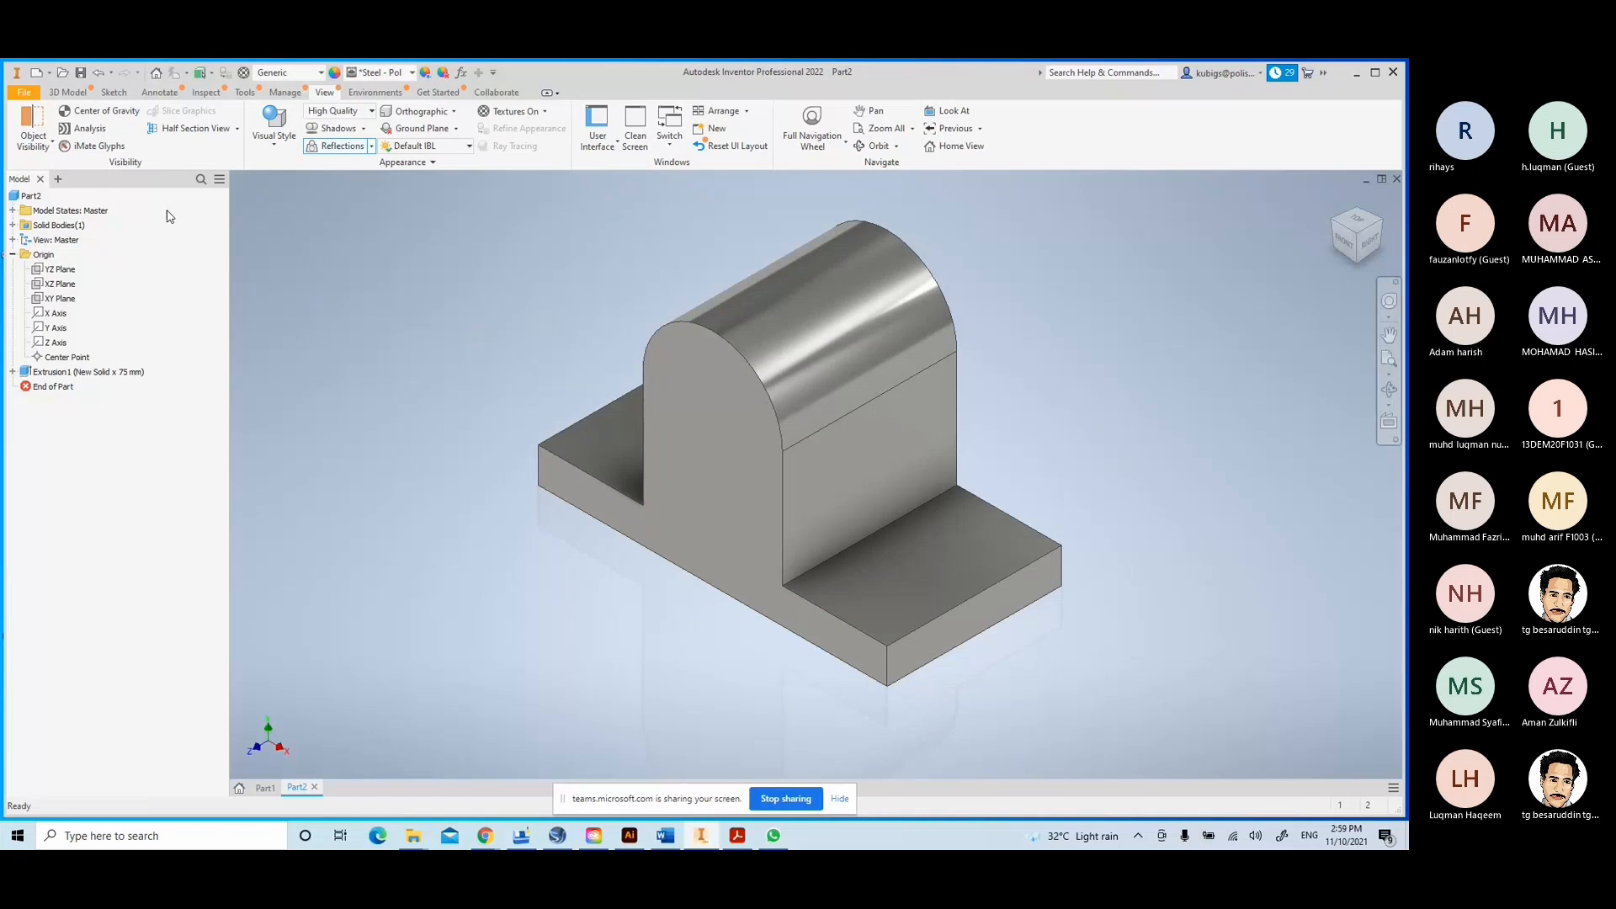
- Preview the part with all shadows turned on, and switch both shadows and reflections off
{"action": "left_click", "coordinate": [337, 128]}
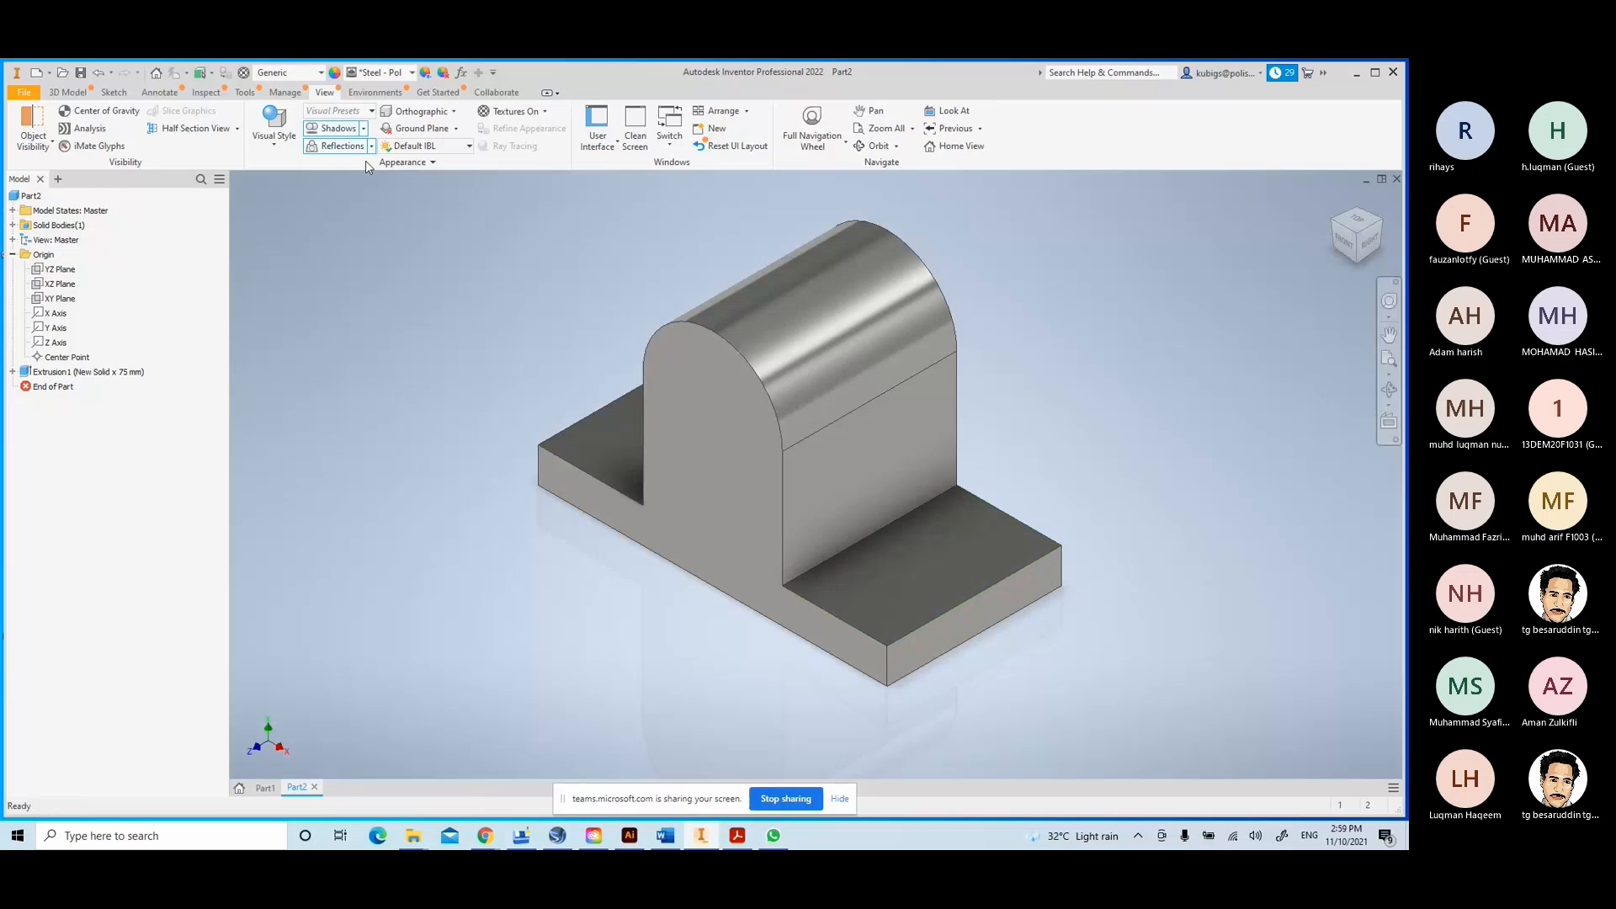
{"action": "left_click", "coordinate": [363, 128]}
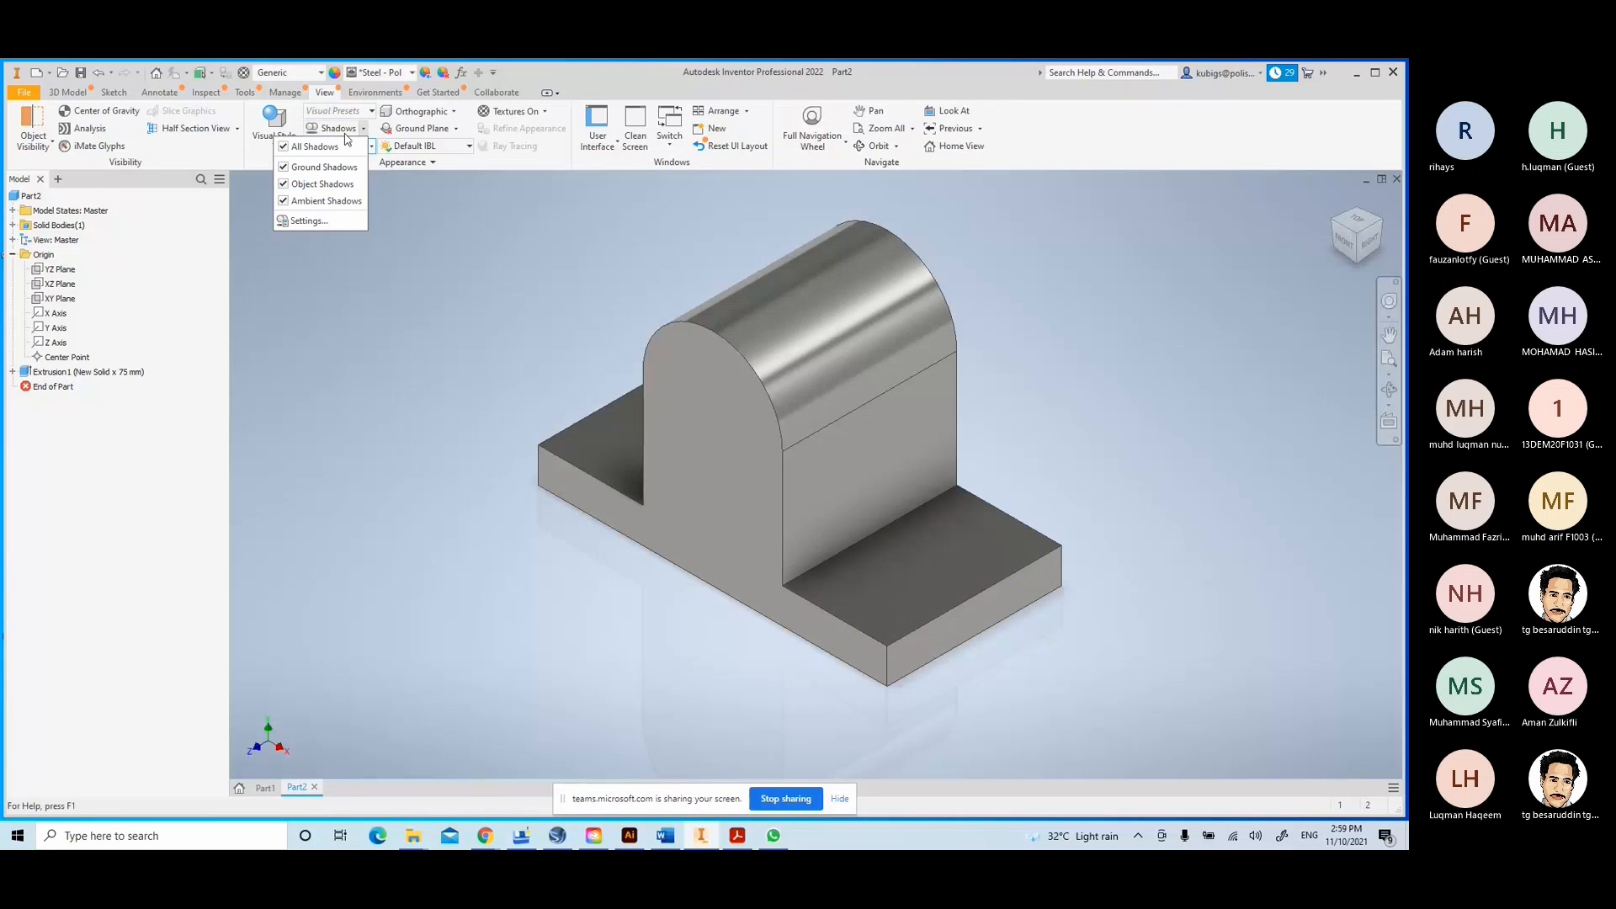
{"action": "left_click", "coordinate": [344, 131]}
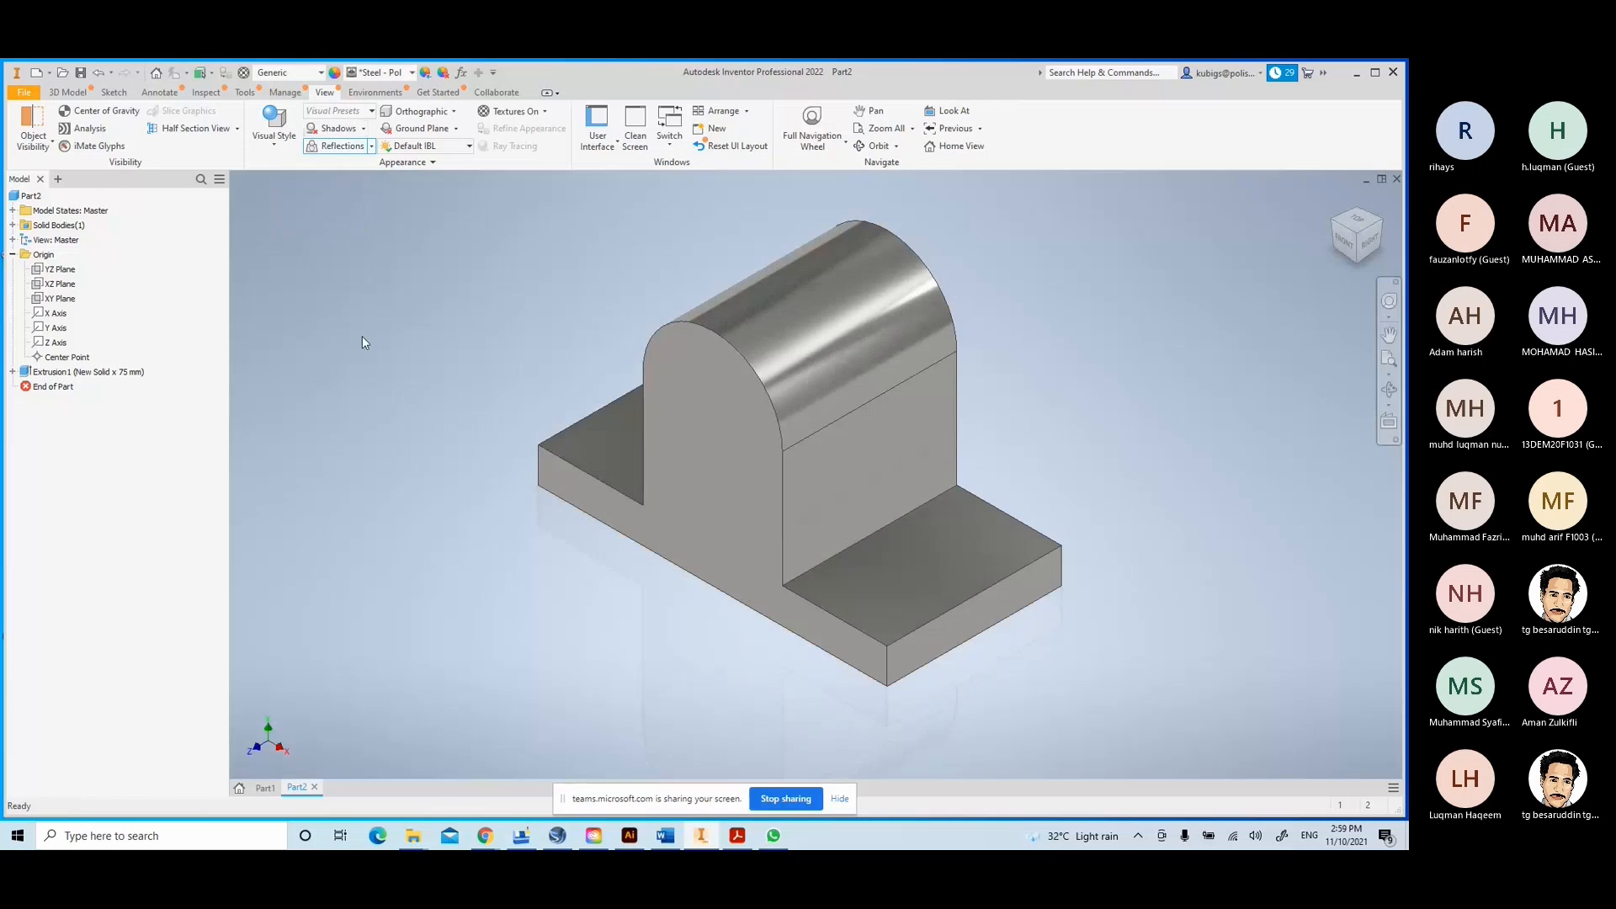
{"action": "left_click", "coordinate": [371, 148]}
{"action": "left_click", "coordinate": [344, 147]}
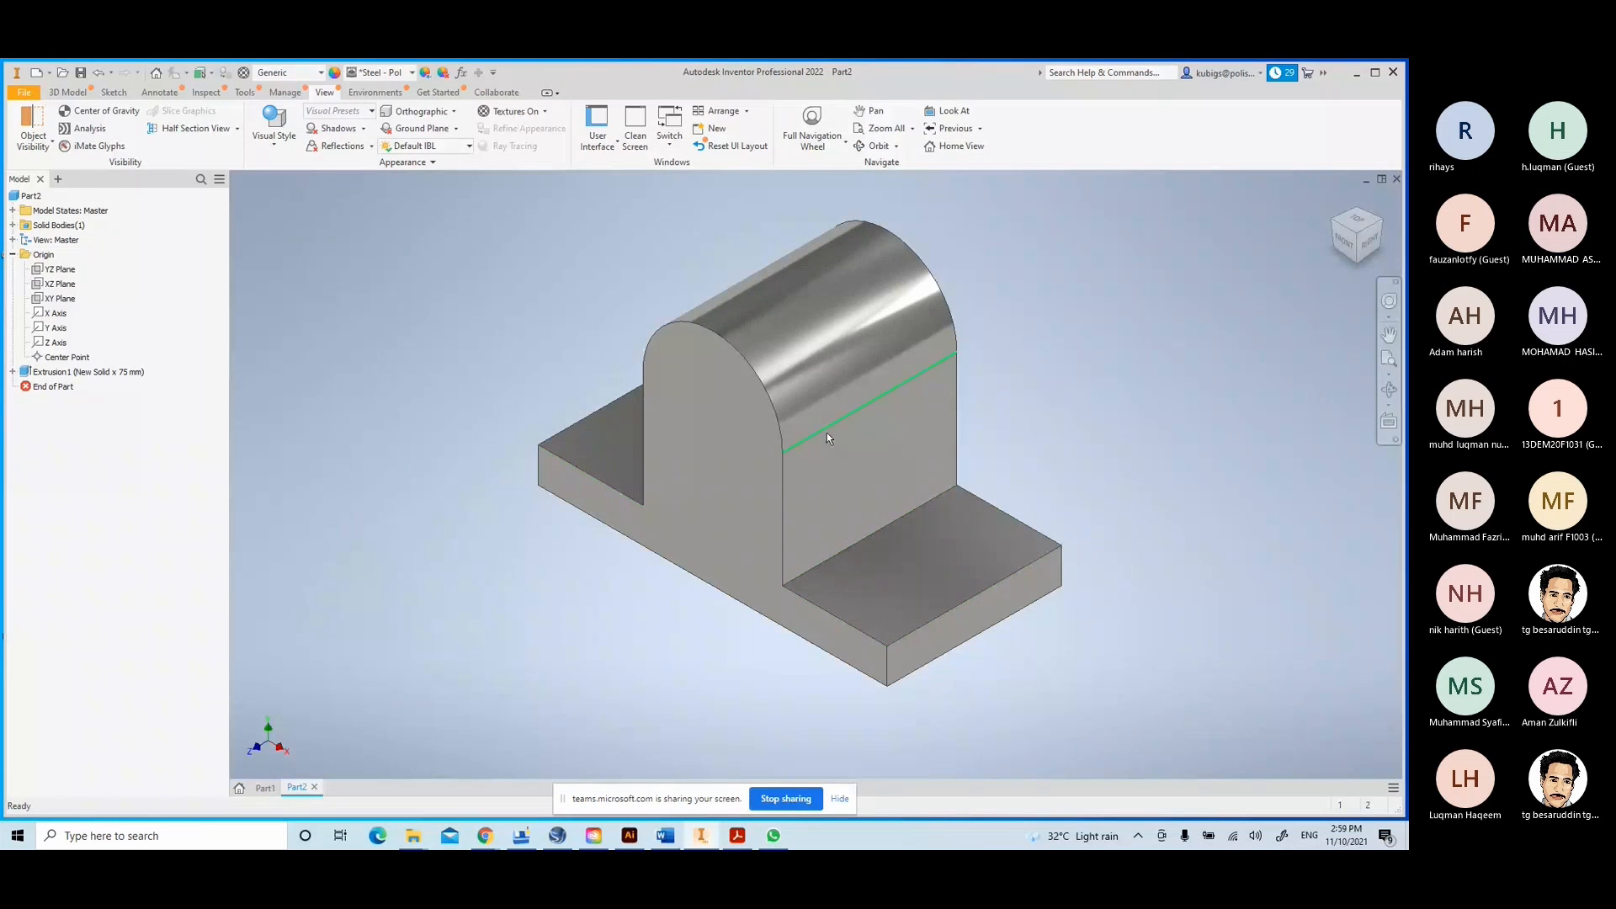
{"action": "middle_click_drag", "start_coordinate": [826, 433], "coordinate": [757, 463]}
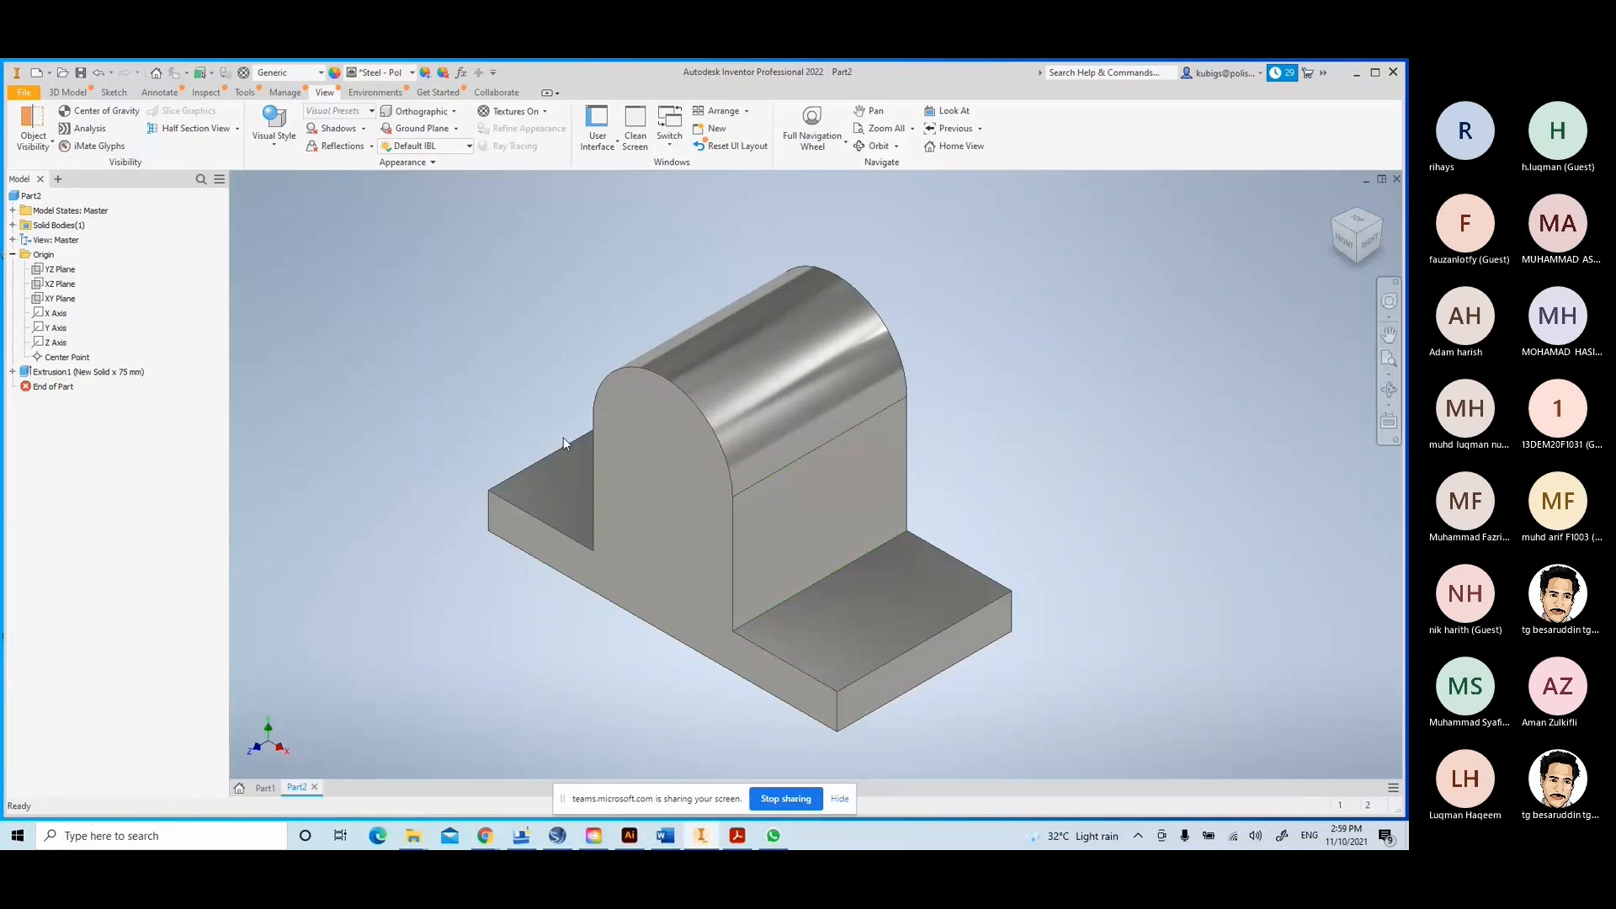
- Open the extrusion feature for editing to review its settings, and cancel without changes
{"action": "left_click", "coordinate": [31, 377]}
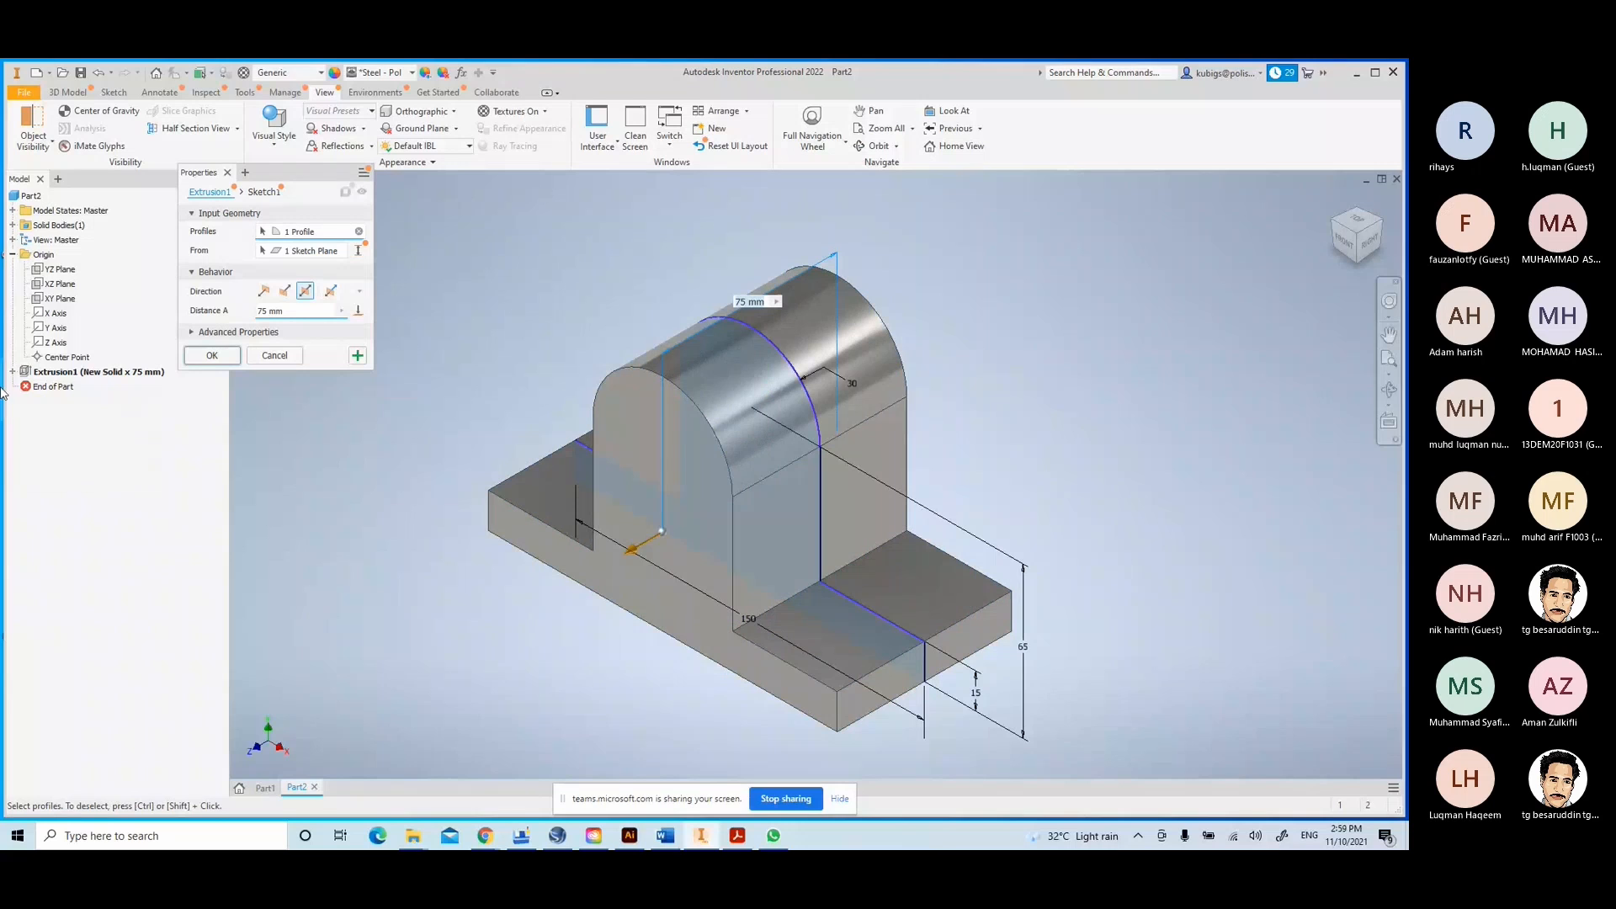
{"action": "left_click", "coordinate": [275, 355]}
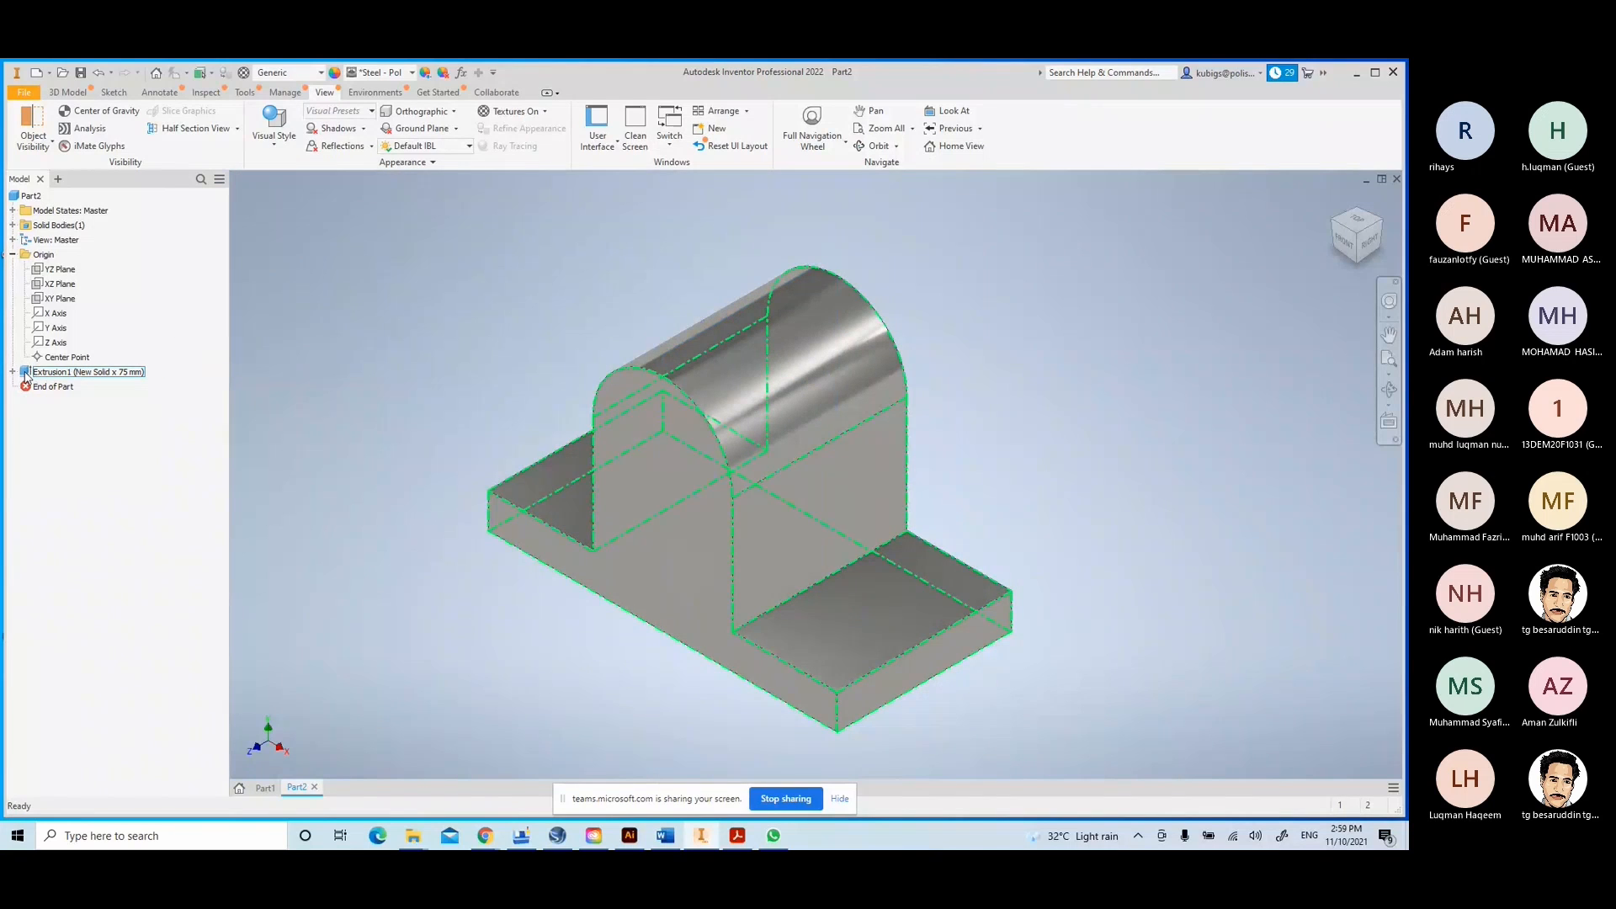
{"action": "left_click", "coordinate": [26, 376]}
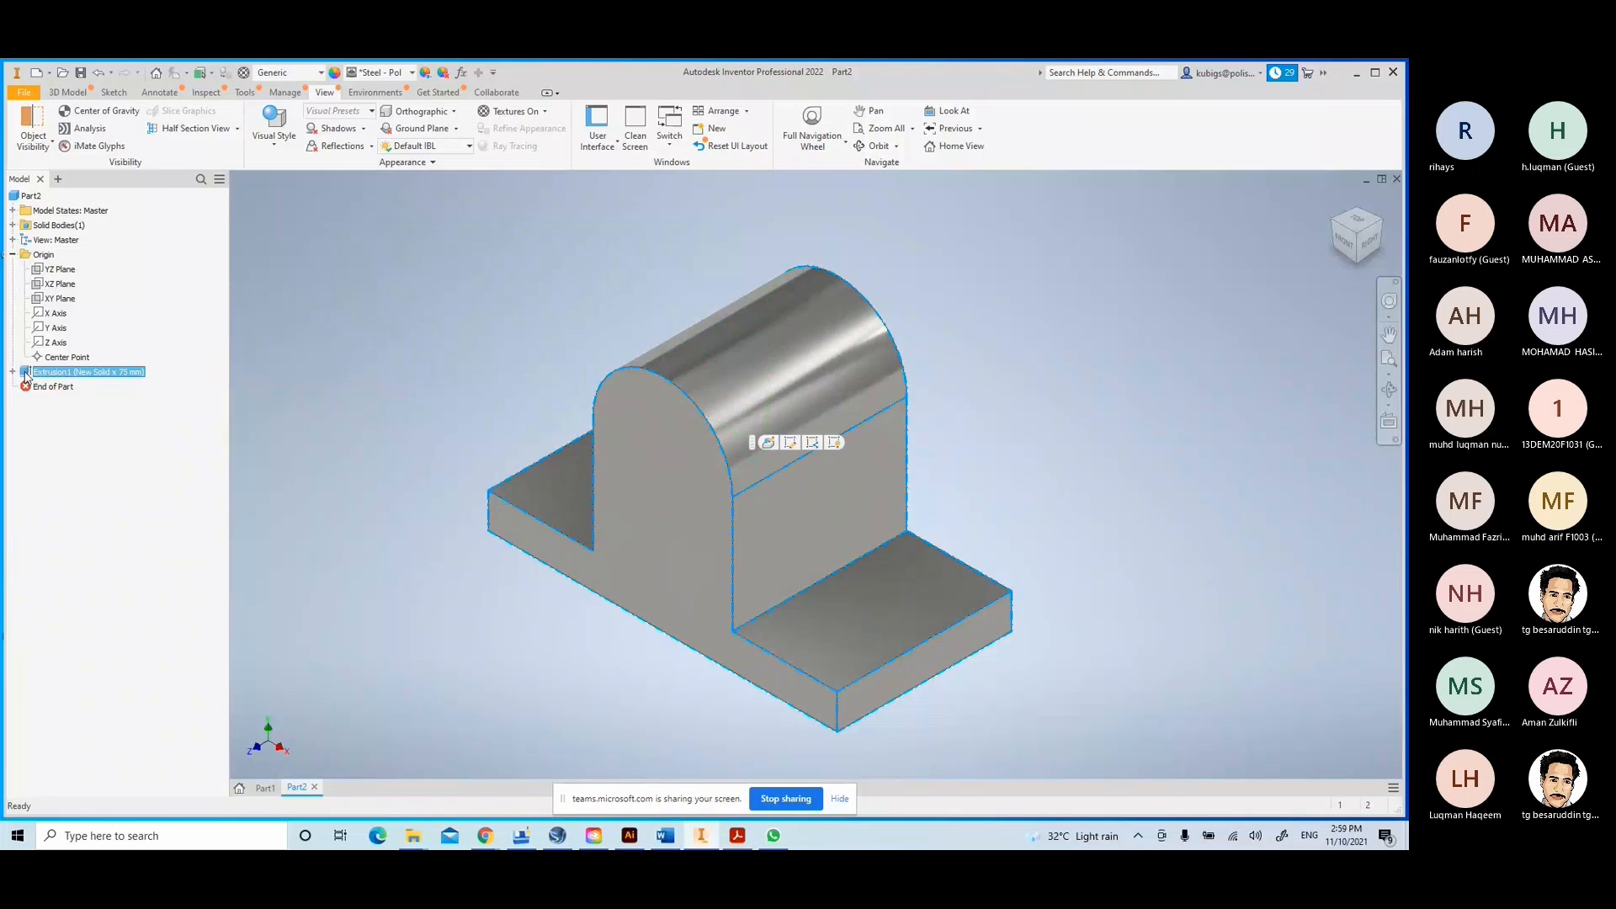
{"action": "double_click", "coordinate": [26, 377]}
{"action": "left_click", "coordinate": [291, 361]}
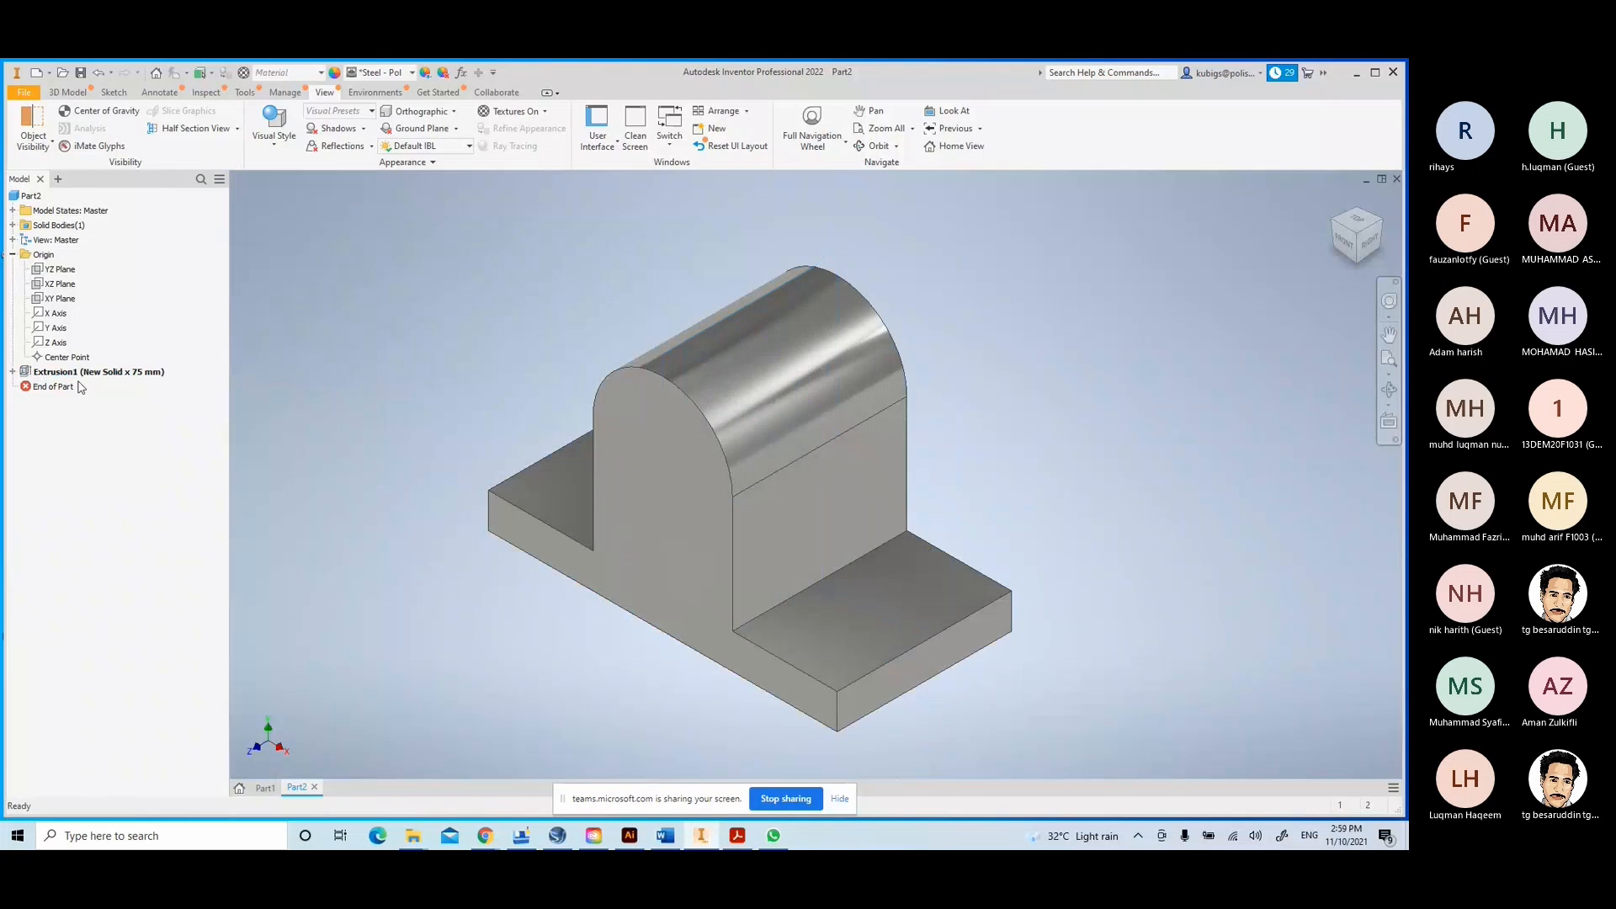
- Open the extrusion feature for editing and expand its advanced properties to review the taper setting
{"action": "left_click", "coordinate": [28, 377]}
{"action": "right_click", "coordinate": [28, 377]}
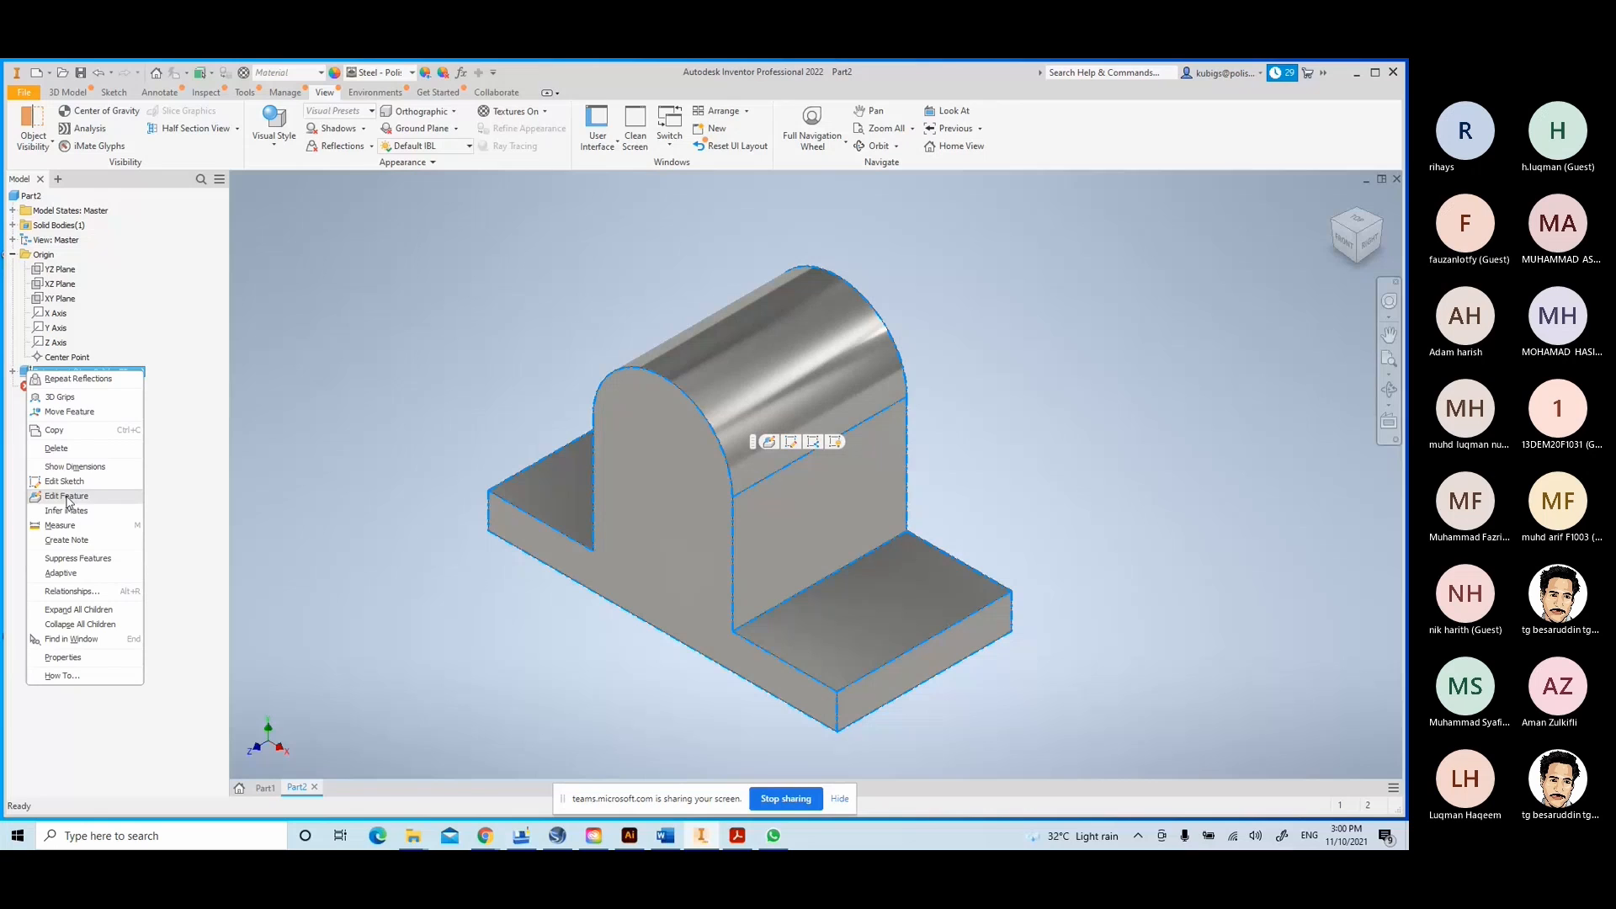
{"action": "left_click", "coordinate": [67, 496]}
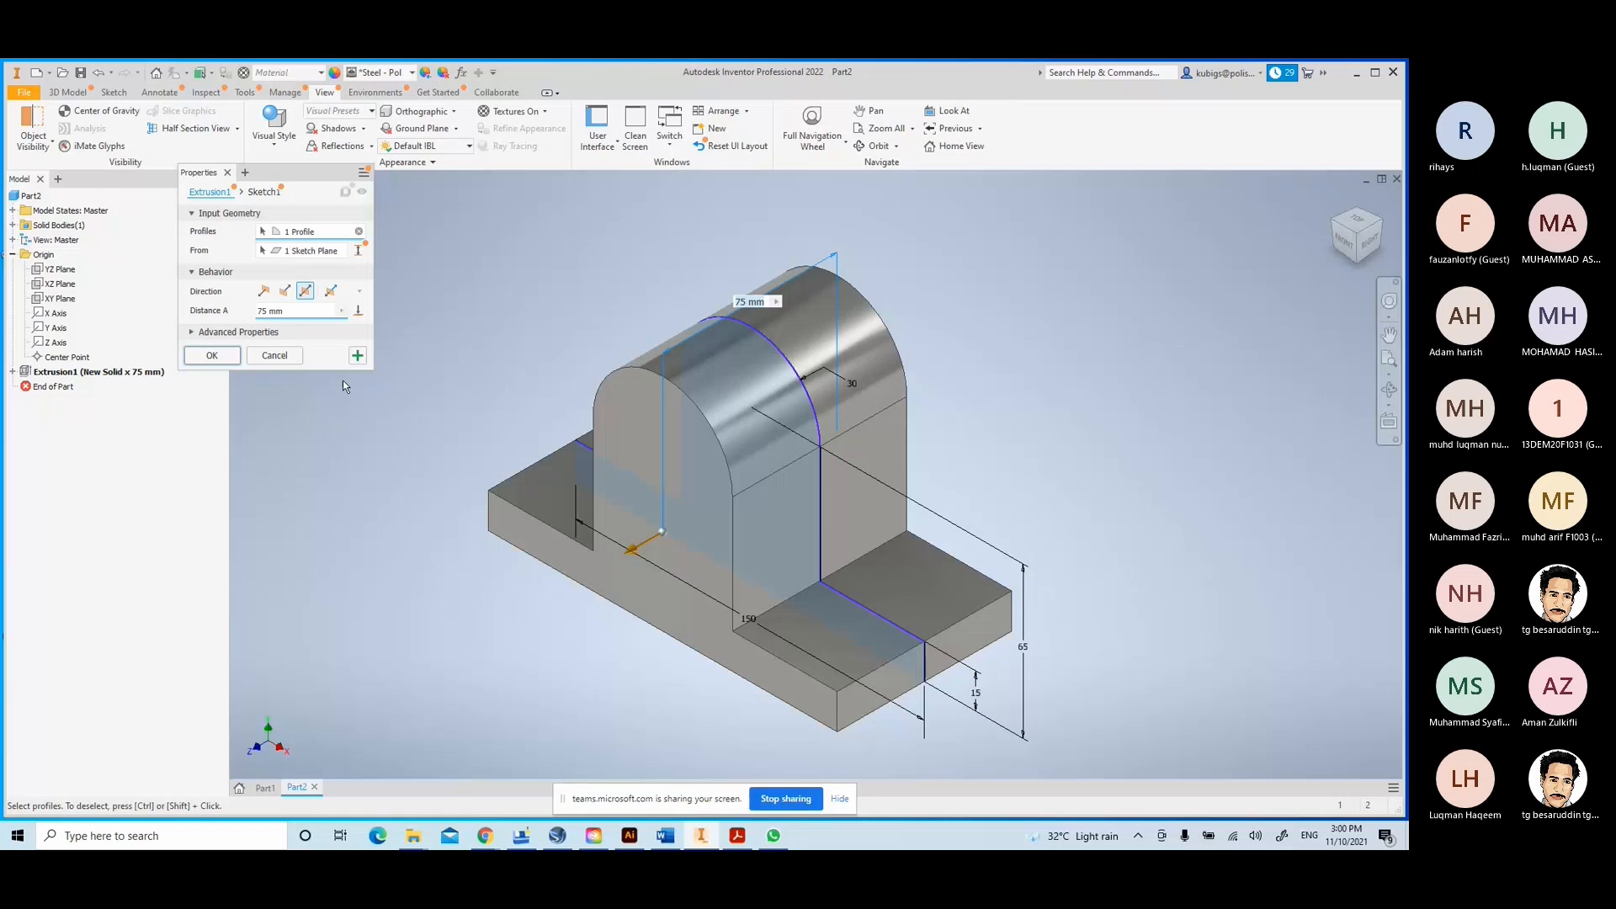
{"action": "left_click_drag", "start_coordinate": [310, 369], "coordinate": [310, 455]}
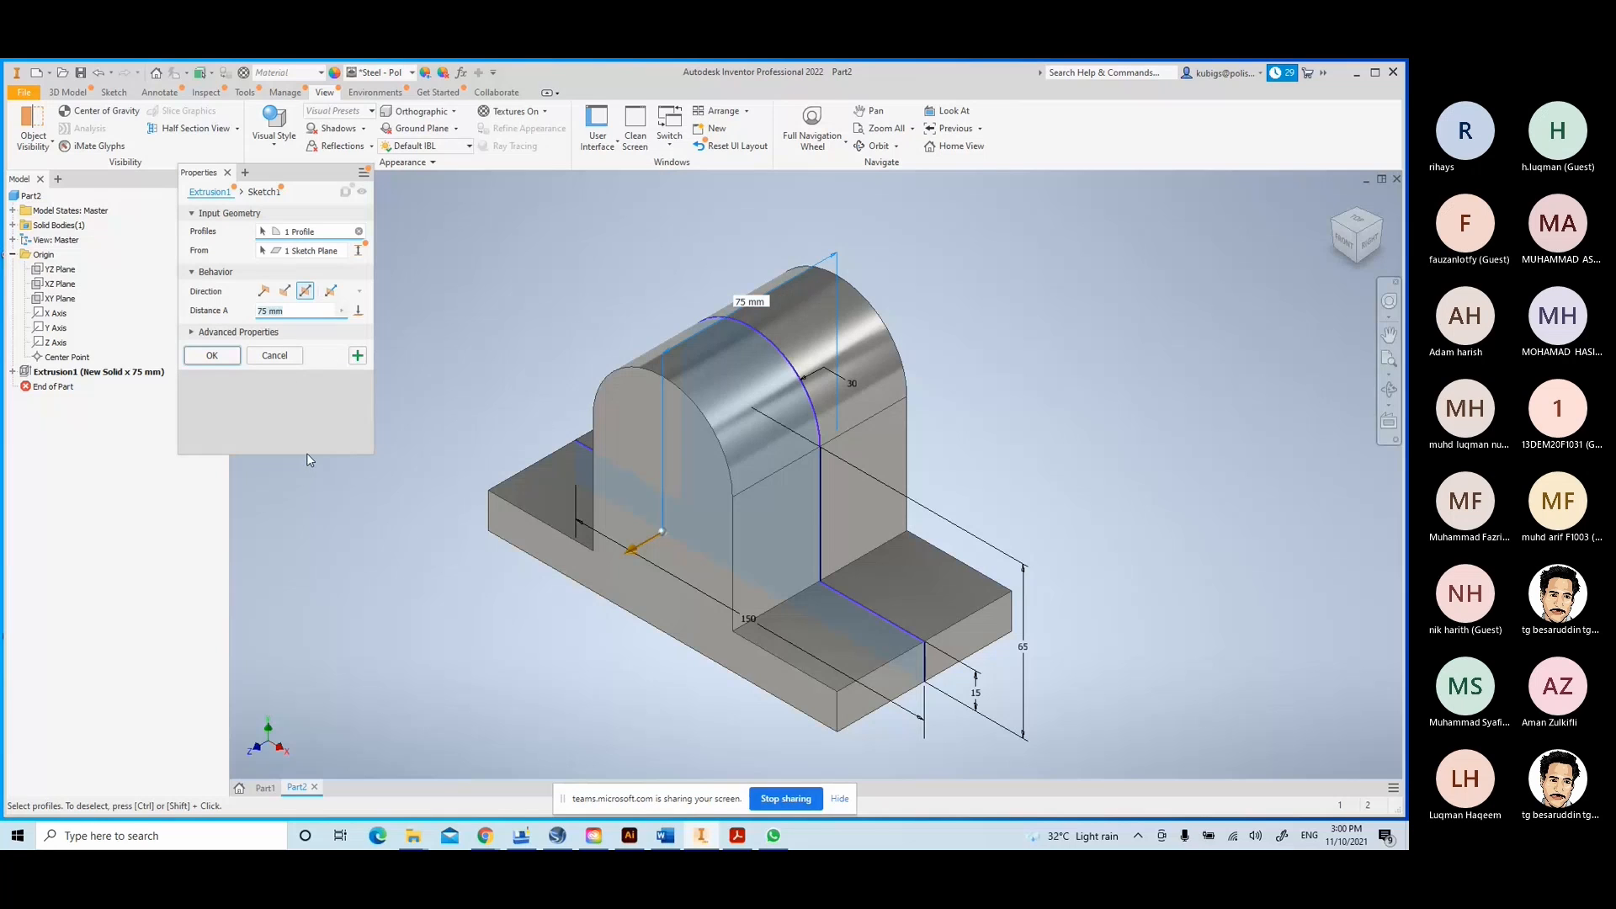
{"action": "left_click_drag", "start_coordinate": [307, 454], "coordinate": [302, 373]}
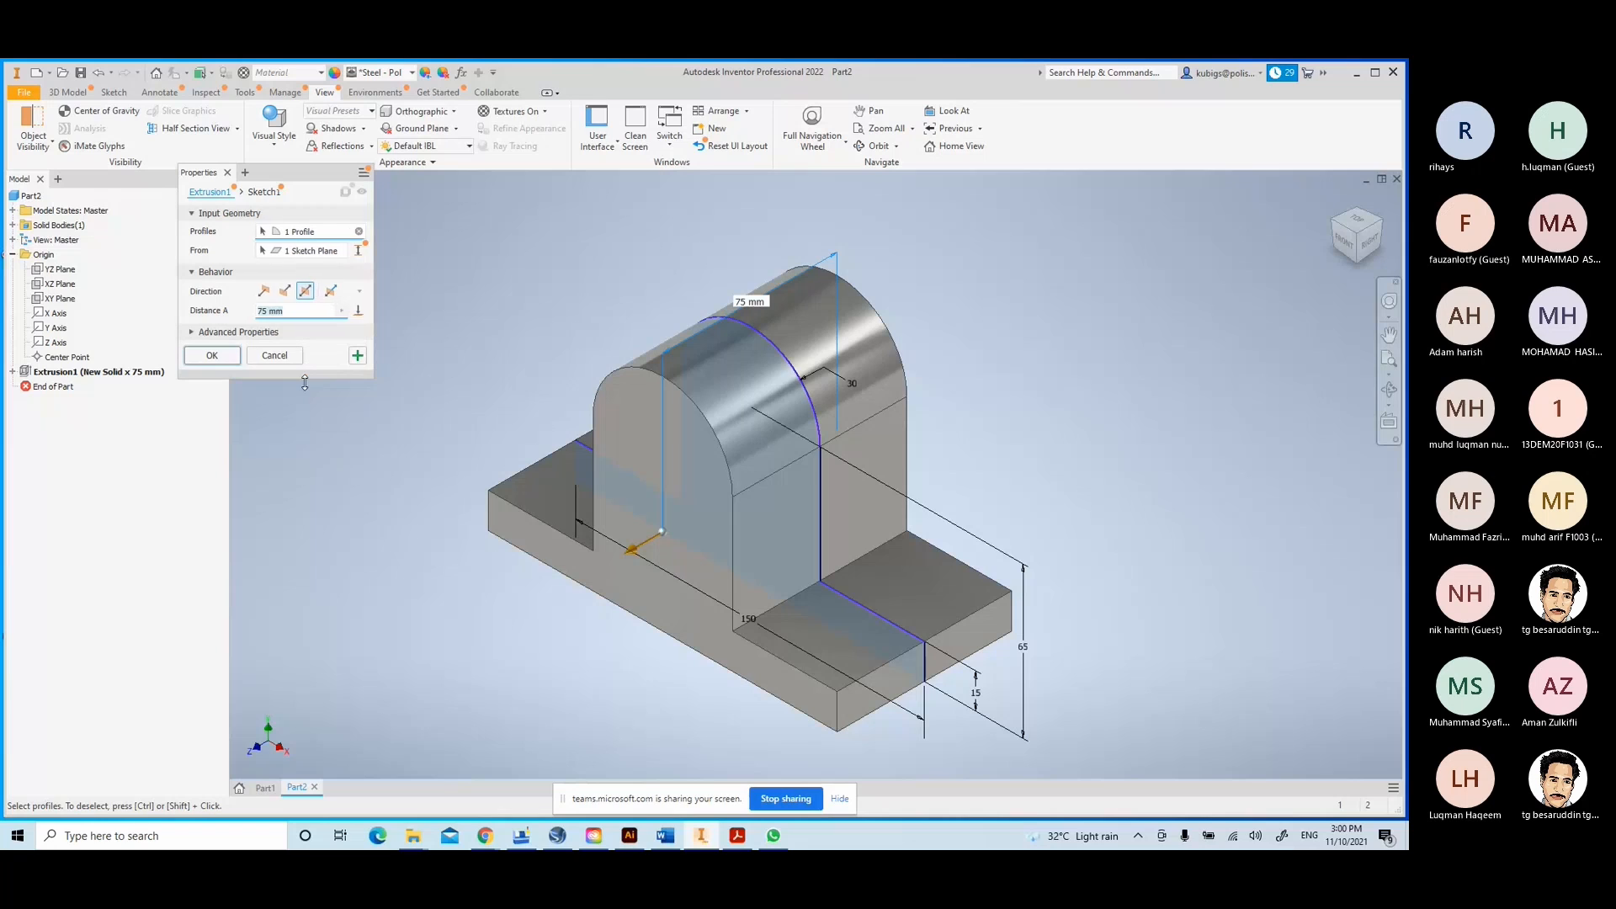
{"action": "left_click", "coordinate": [194, 334]}
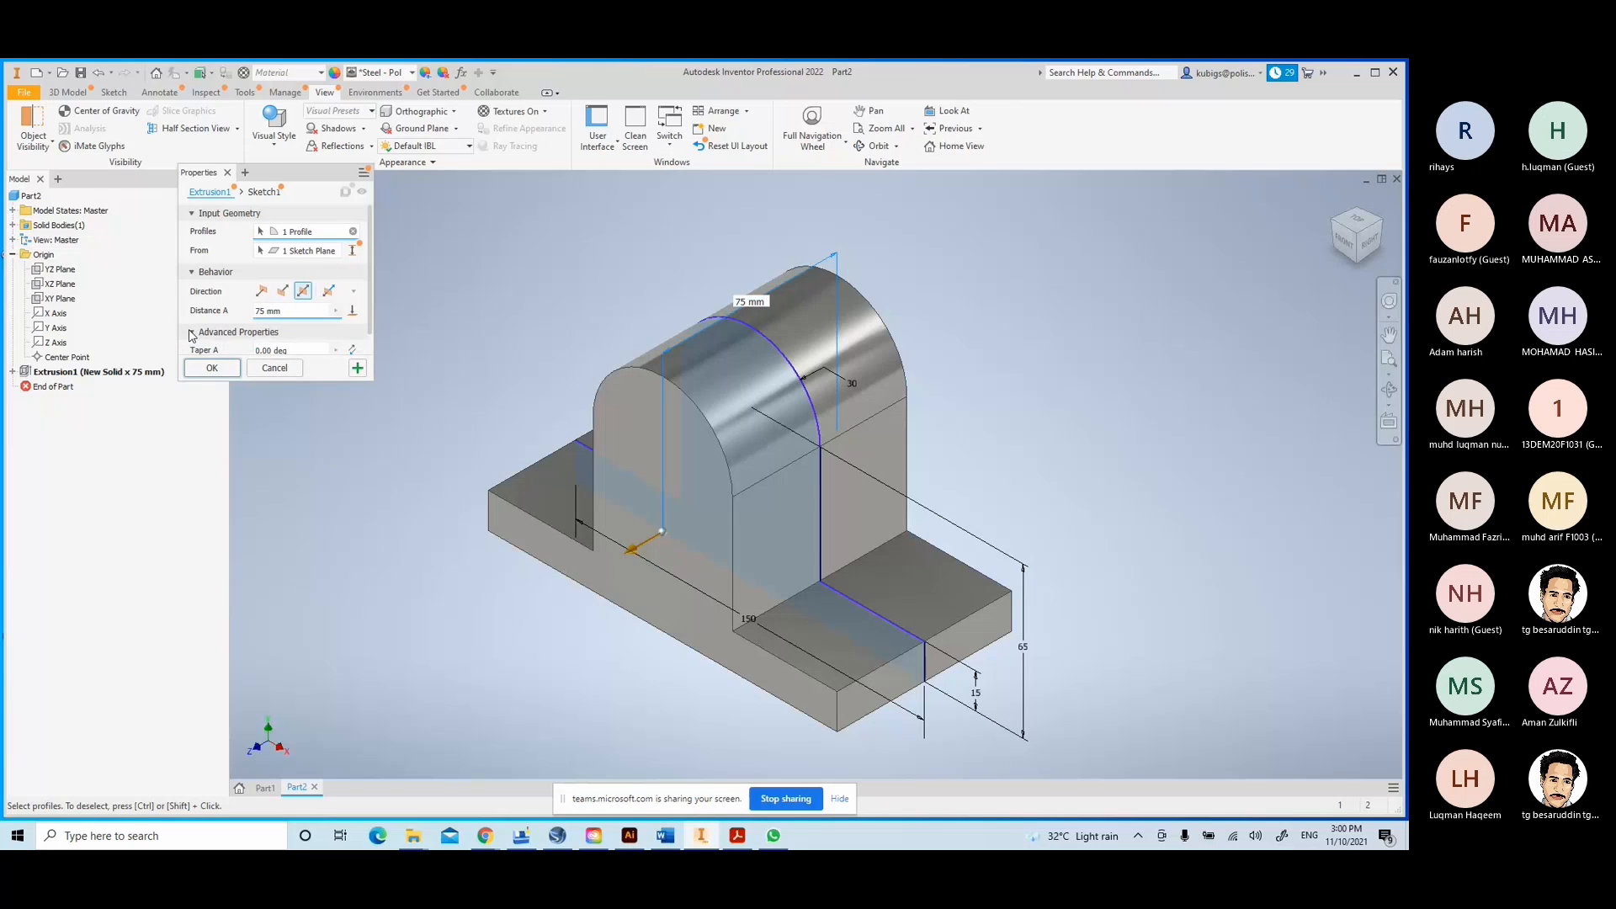
{"action": "left_click_drag", "start_coordinate": [320, 380], "coordinate": [320, 414]}
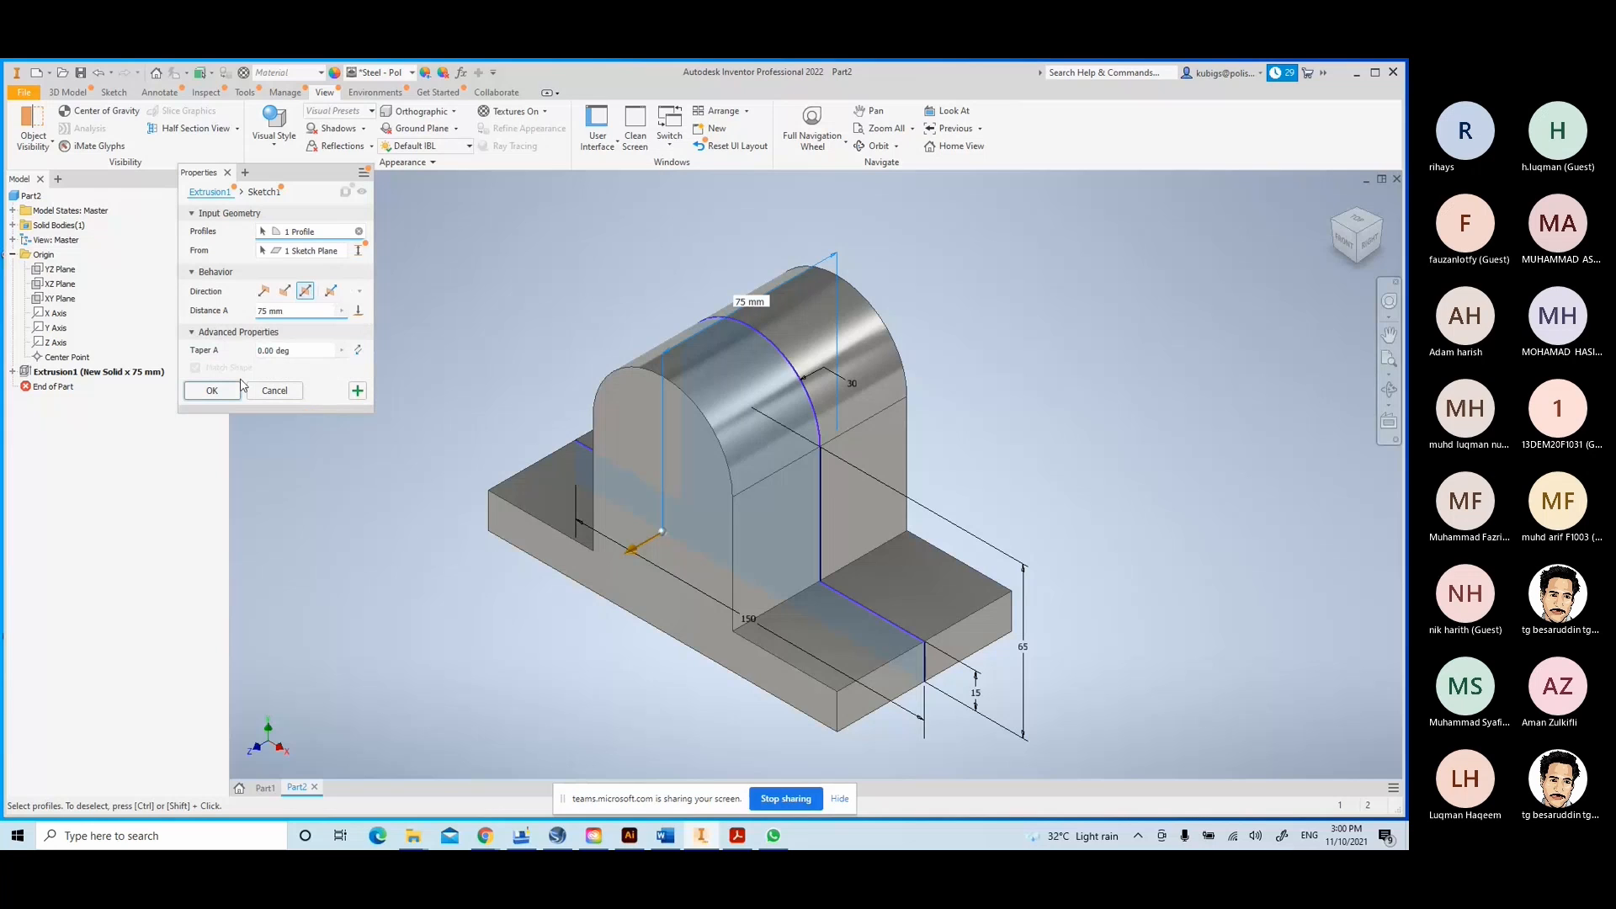
- Try the extrusion's To extent and its default, flipped, symmetric and asymmetric directions, and cancel the edit
{"action": "left_click", "coordinate": [359, 312]}
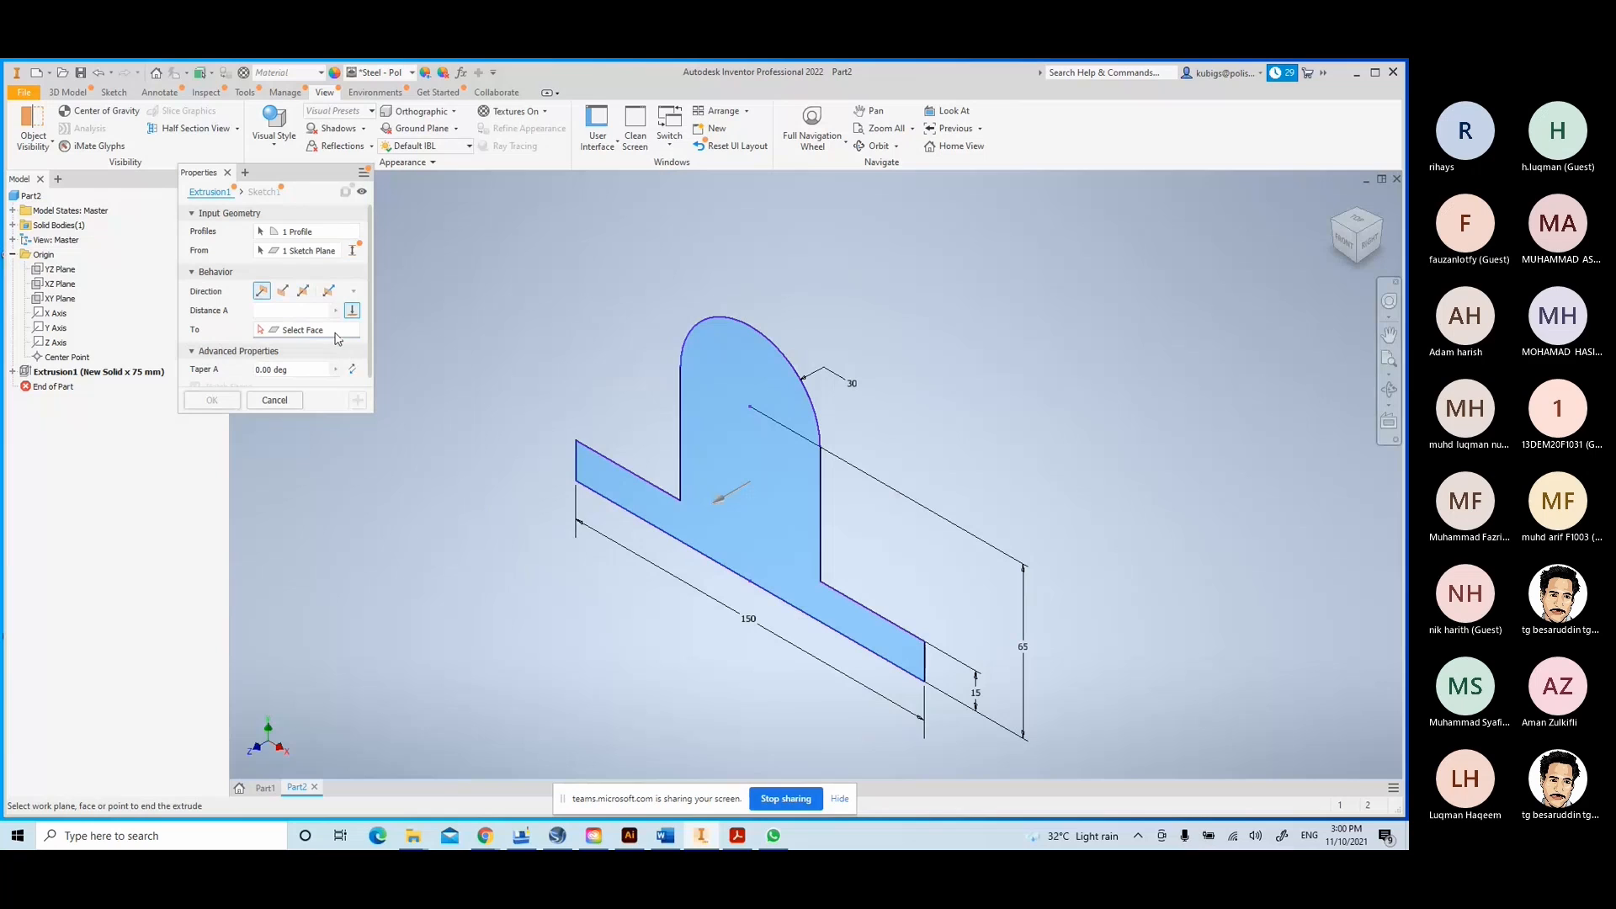
{"action": "left_click", "coordinate": [356, 295]}
{"action": "left_click", "coordinate": [355, 293]}
{"action": "left_click", "coordinate": [354, 310]}
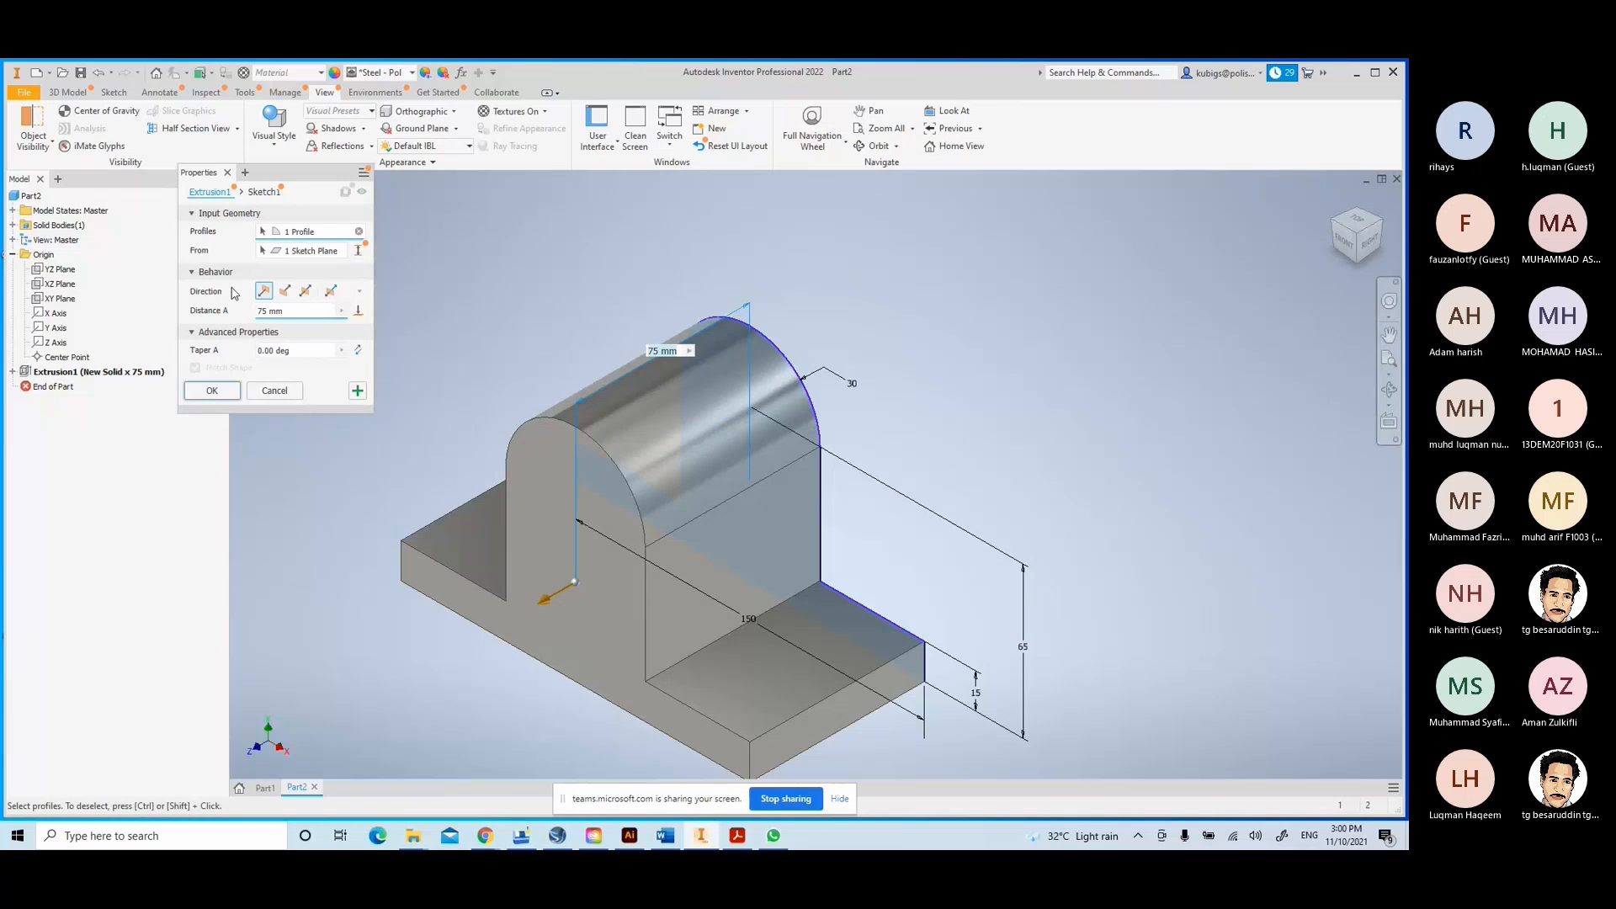
{"action": "left_click", "coordinate": [286, 294]}
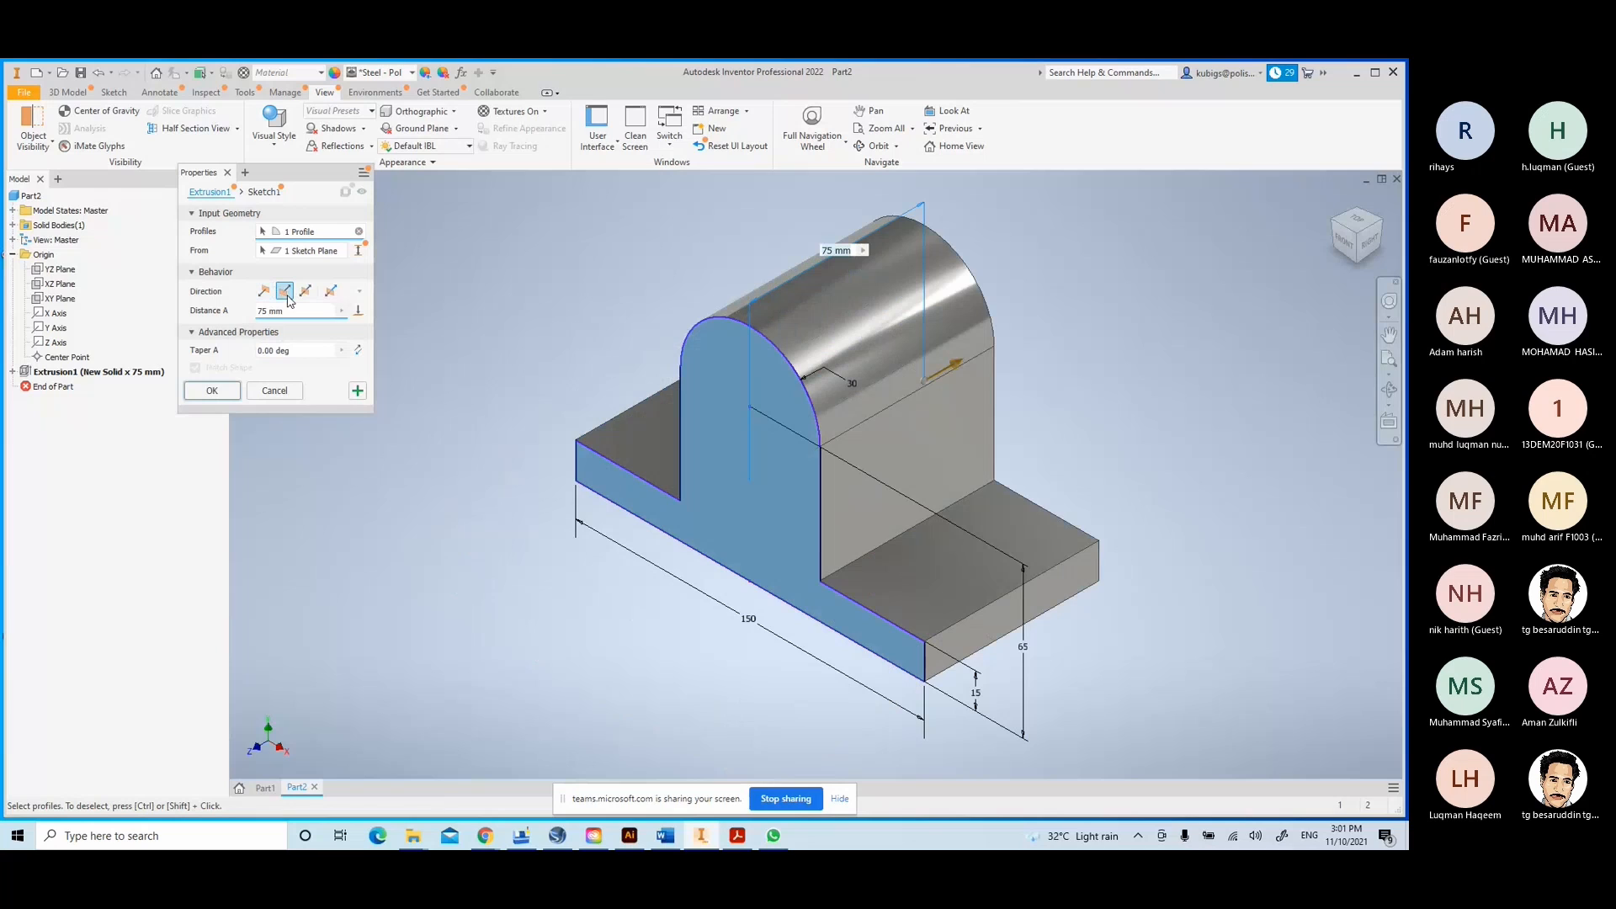
{"action": "left_click", "coordinate": [305, 292]}
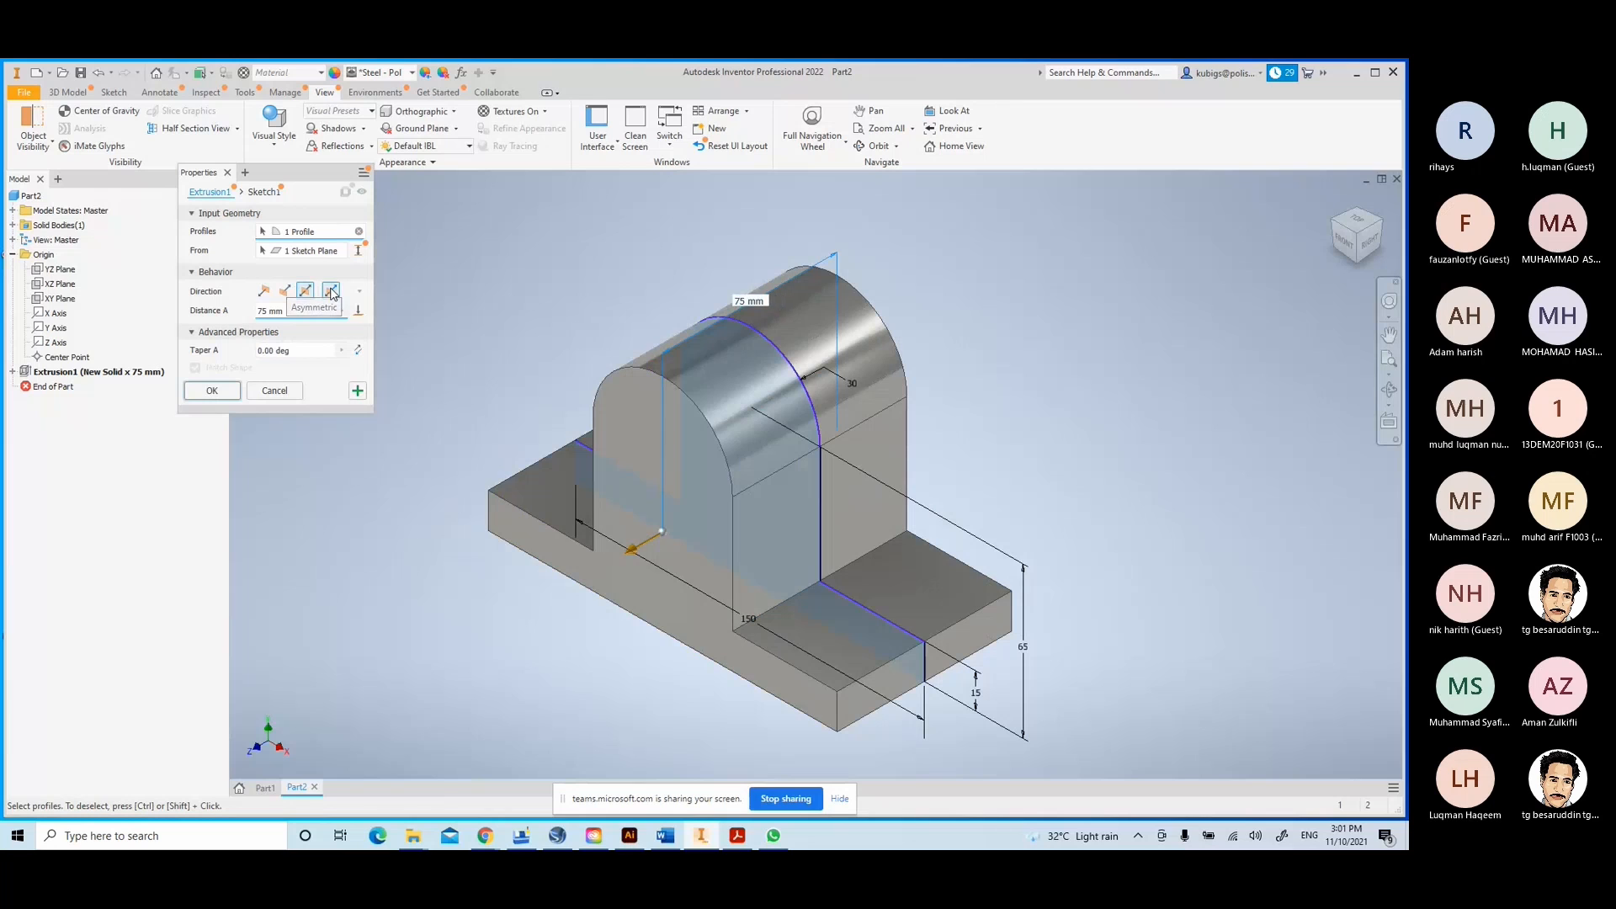
{"action": "left_click", "coordinate": [332, 292]}
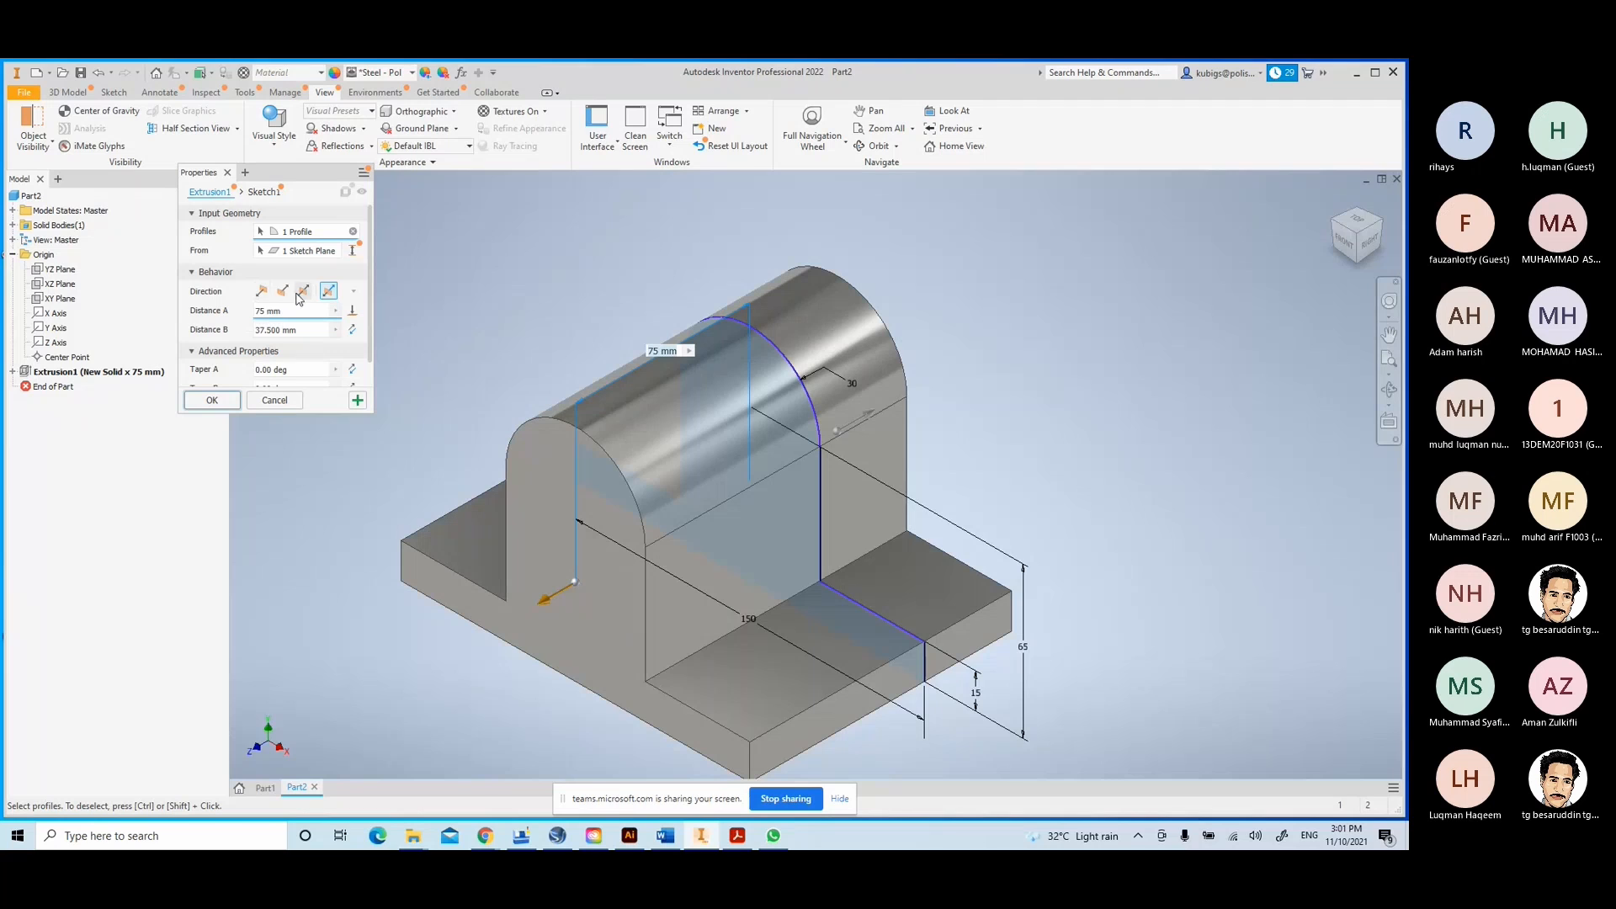
{"action": "left_click", "coordinate": [353, 292]}
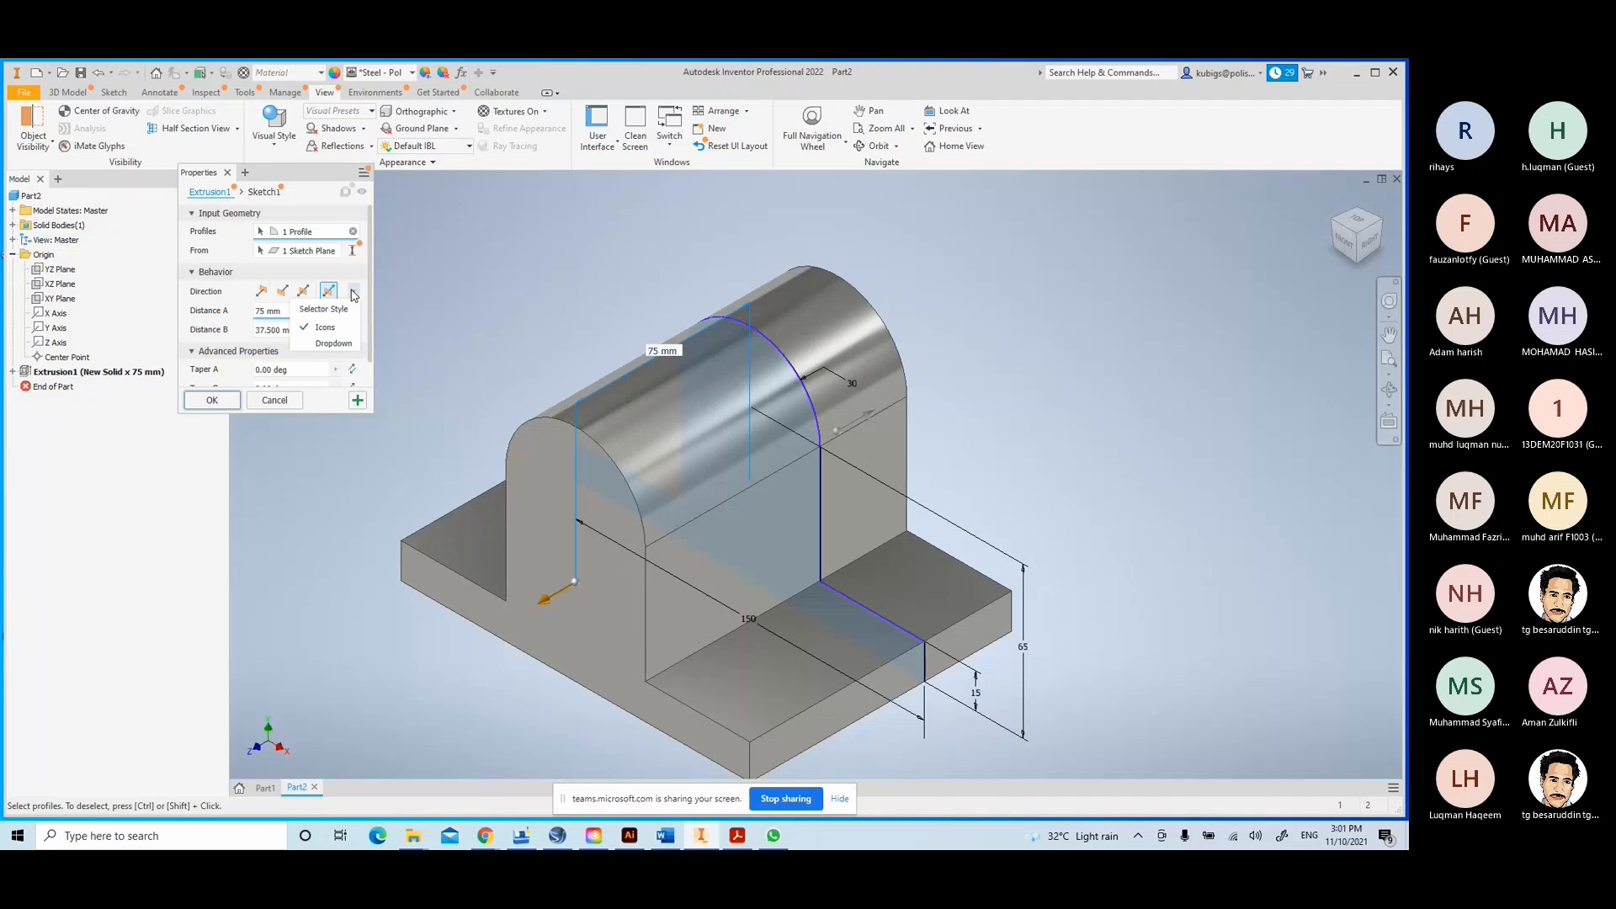
{"action": "left_click", "coordinate": [383, 418]}
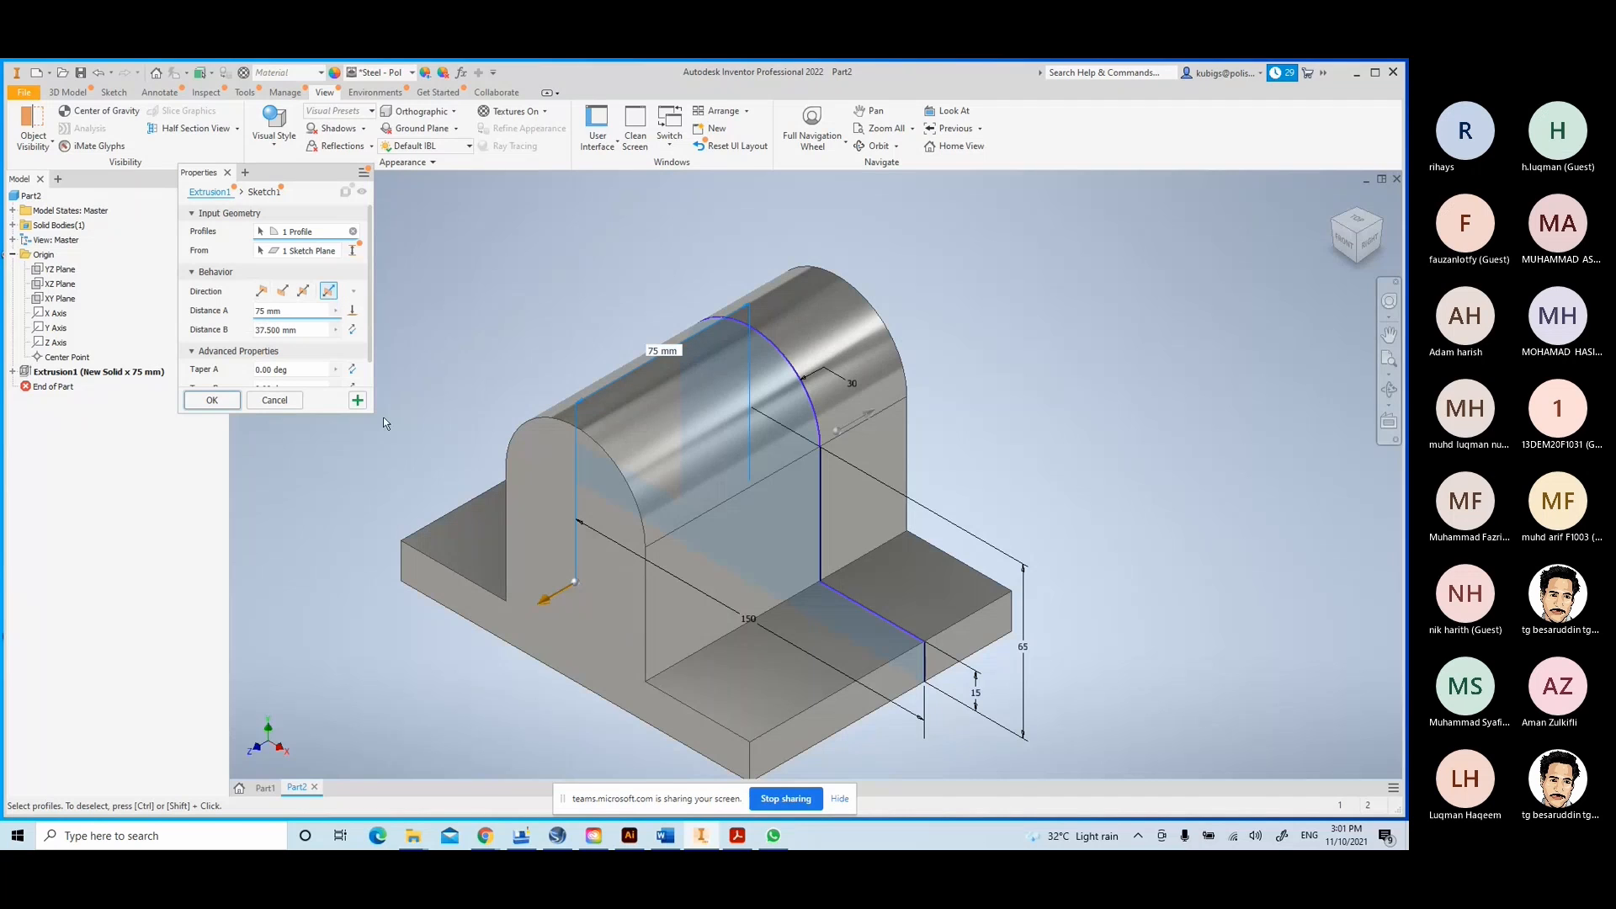
{"action": "left_click", "coordinate": [296, 402]}
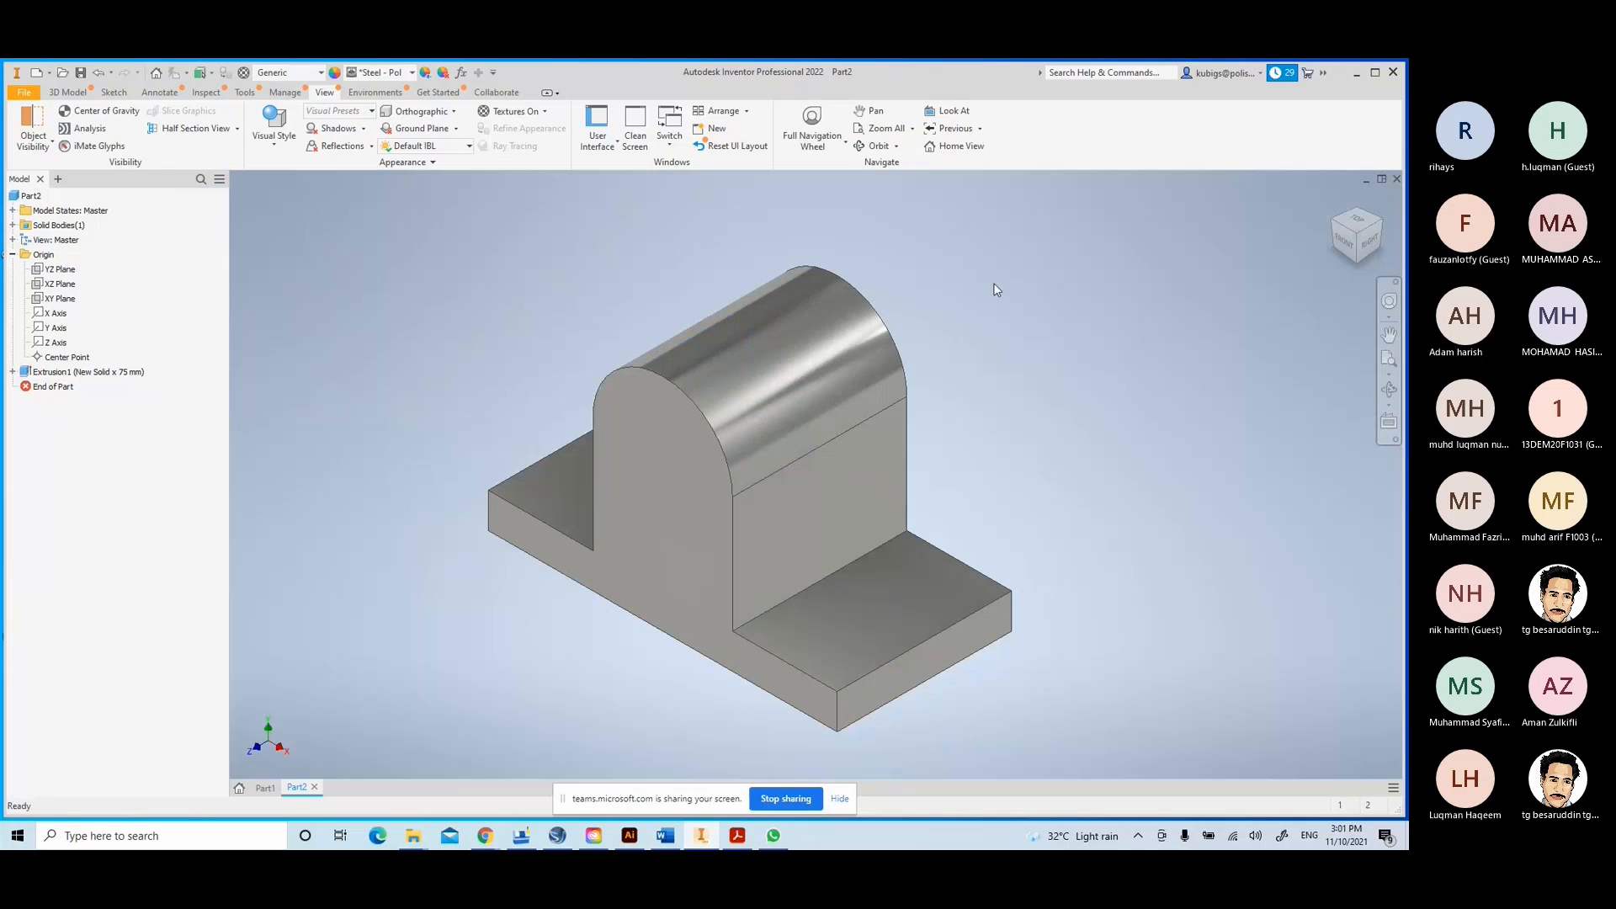
- Make the YZ origin plane visible and inspect where it passes through the solid
{"action": "left_click", "coordinate": [67, 93]}
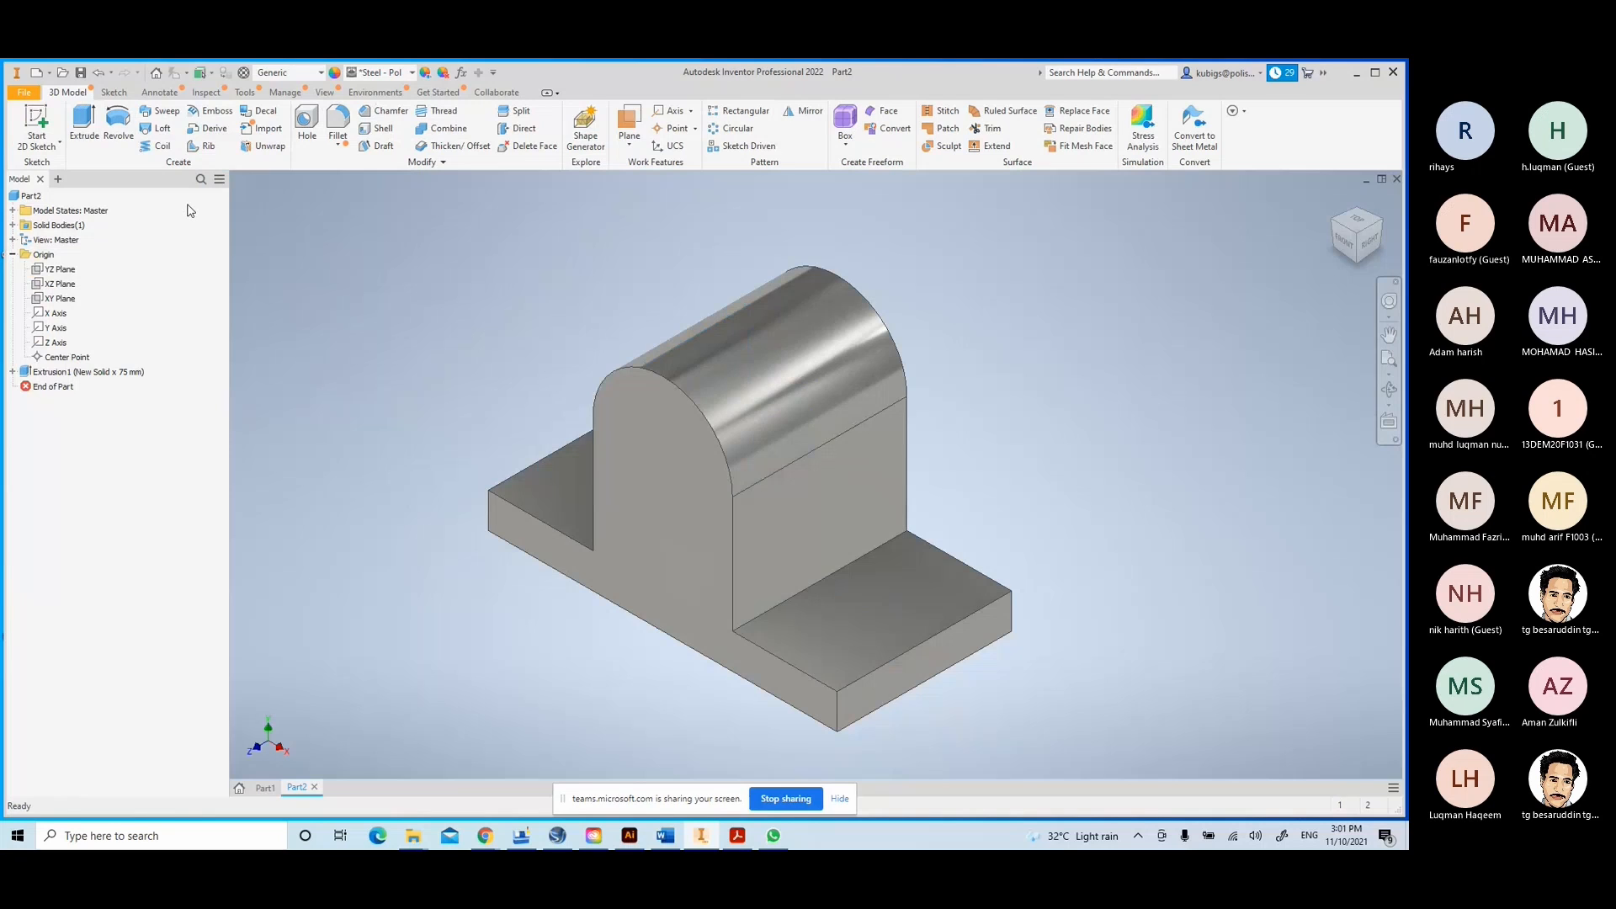
{"action": "left_click", "coordinate": [30, 195]}
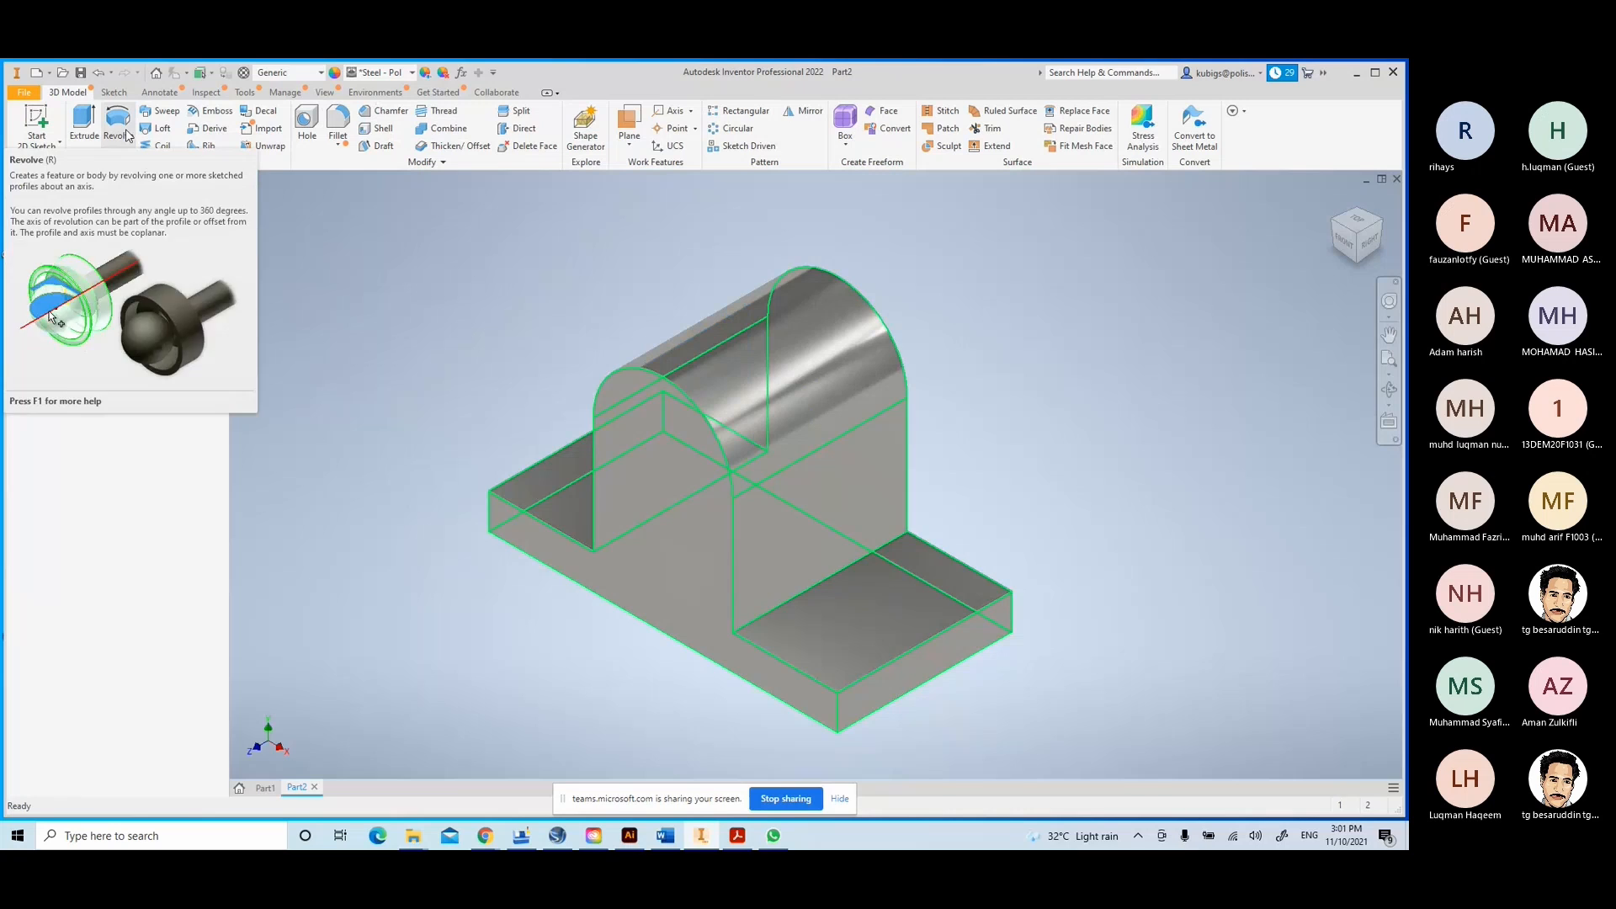
{"action": "left_click", "coordinate": [295, 334]}
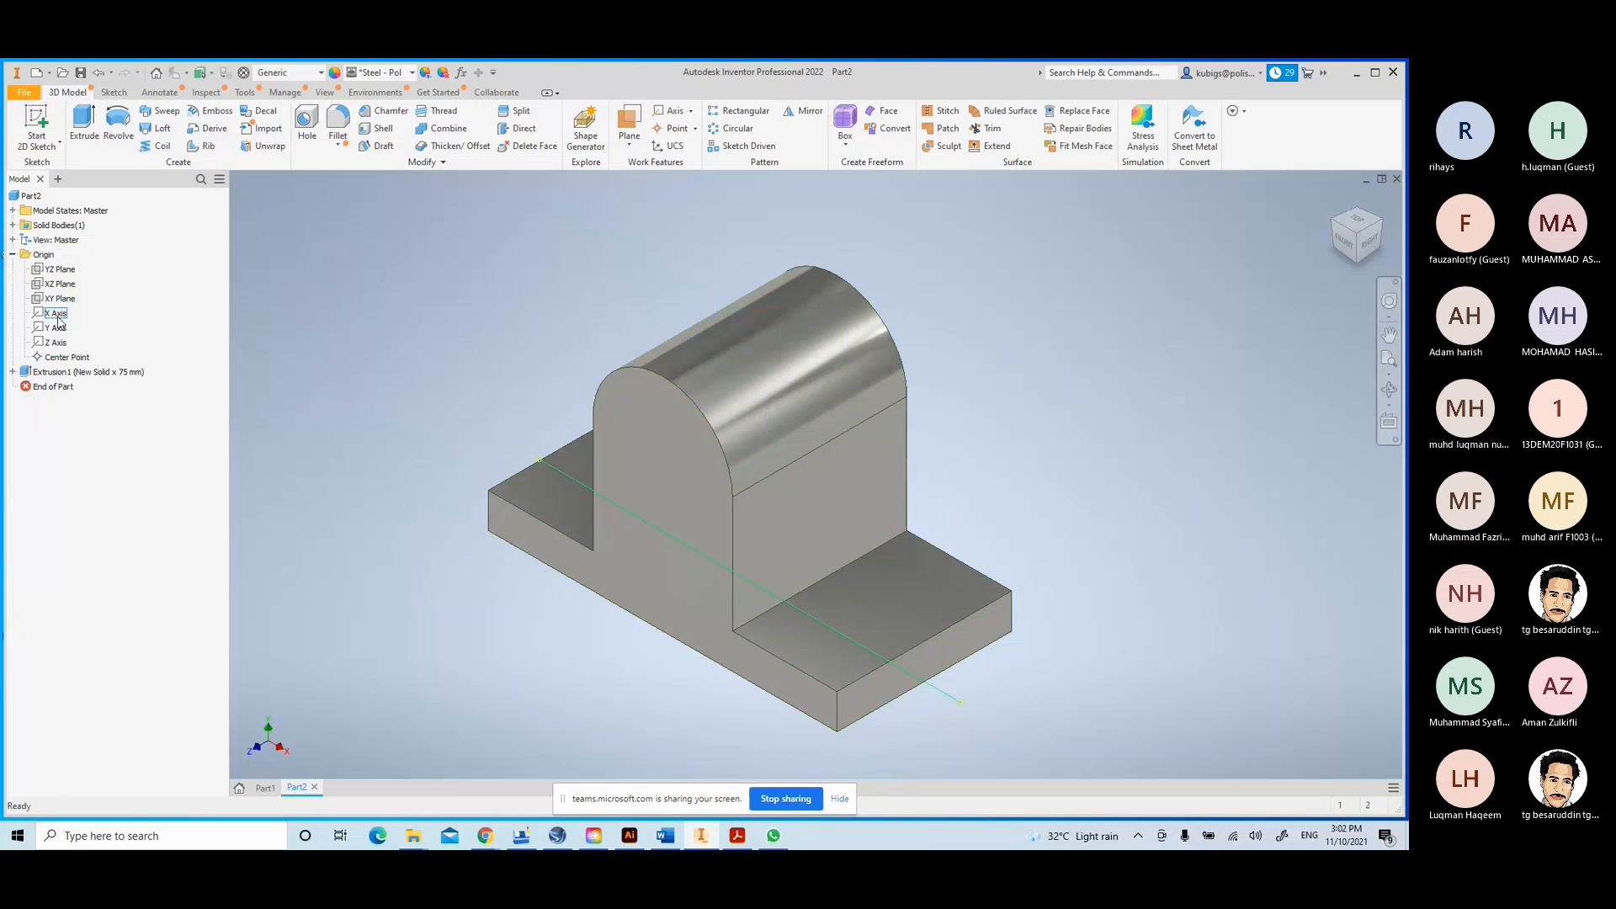
{"action": "left_click", "coordinate": [60, 271]}
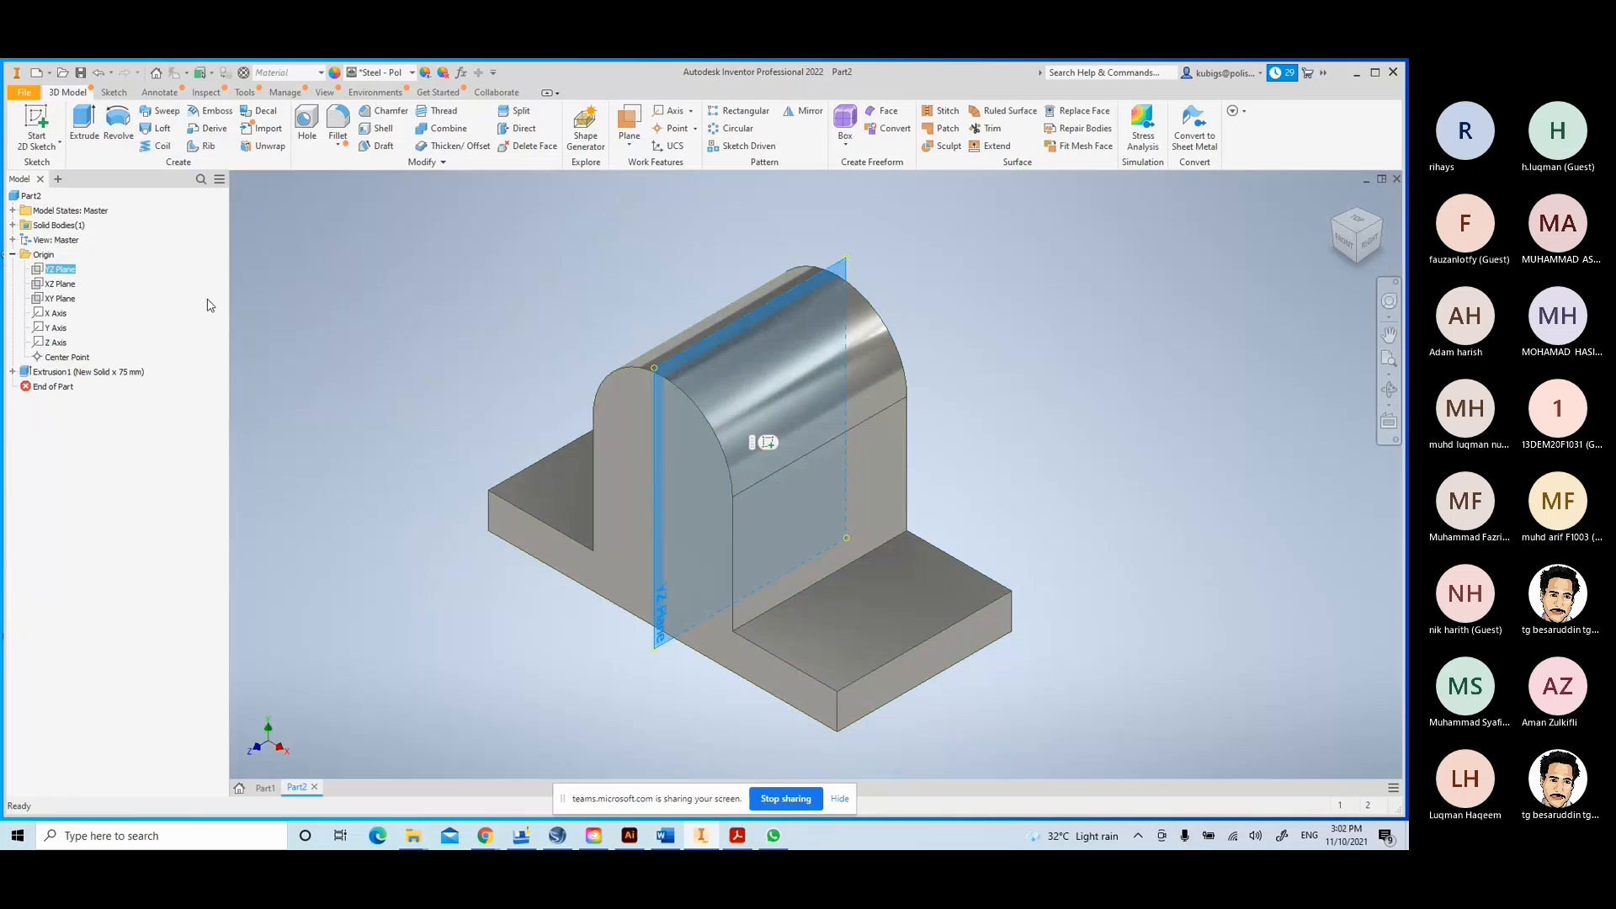
{"action": "right_click", "coordinate": [60, 274]}
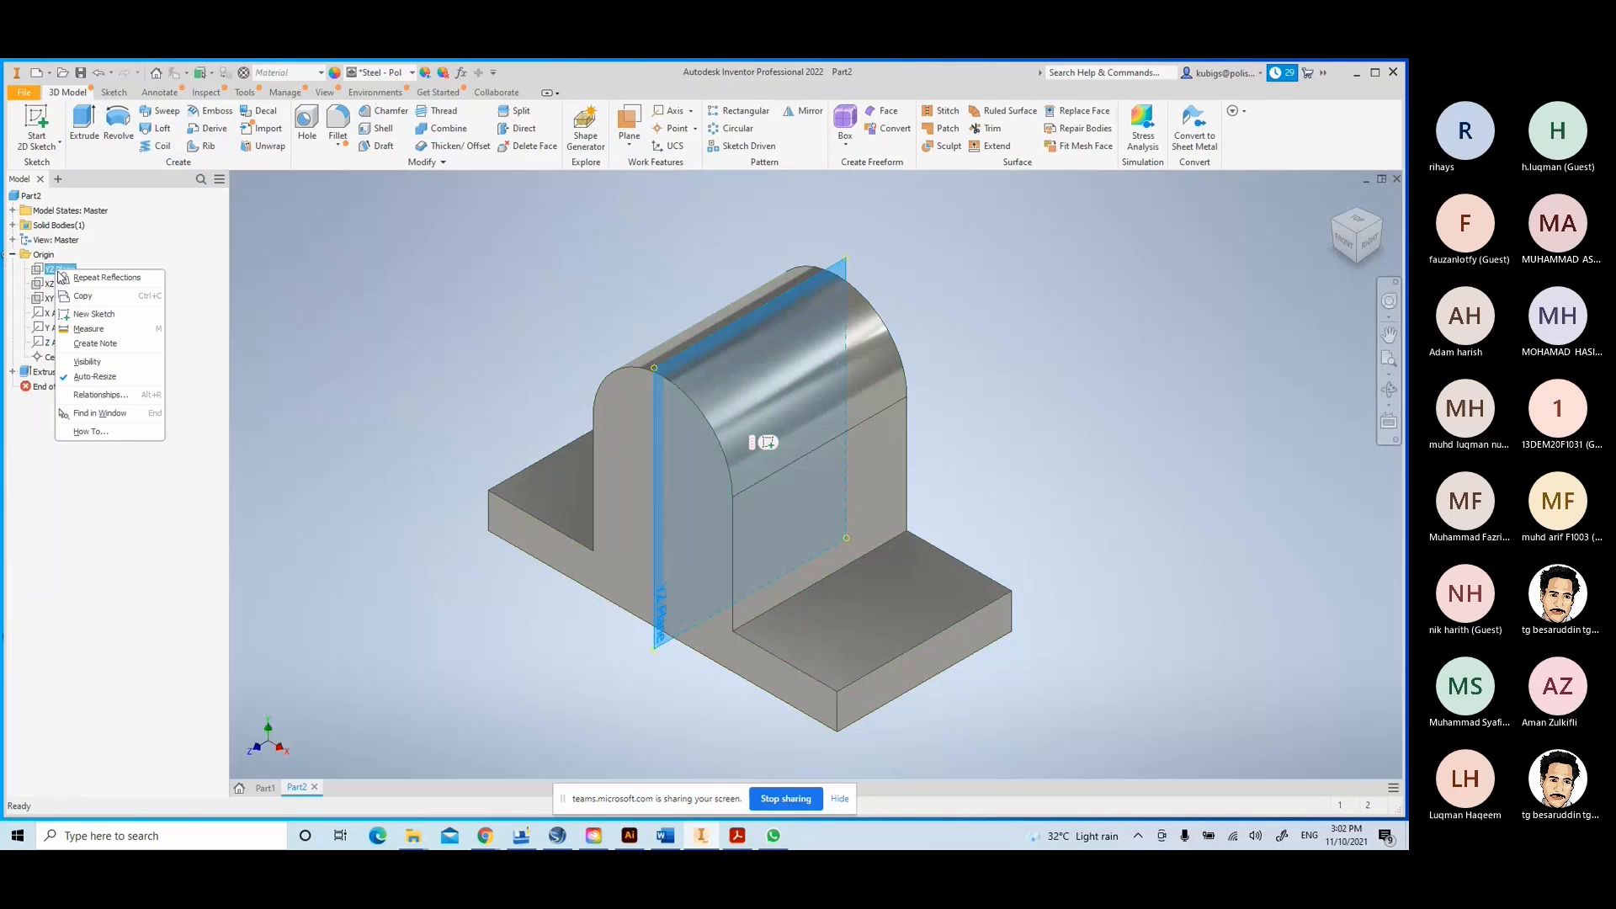
{"action": "left_click", "coordinate": [91, 362]}
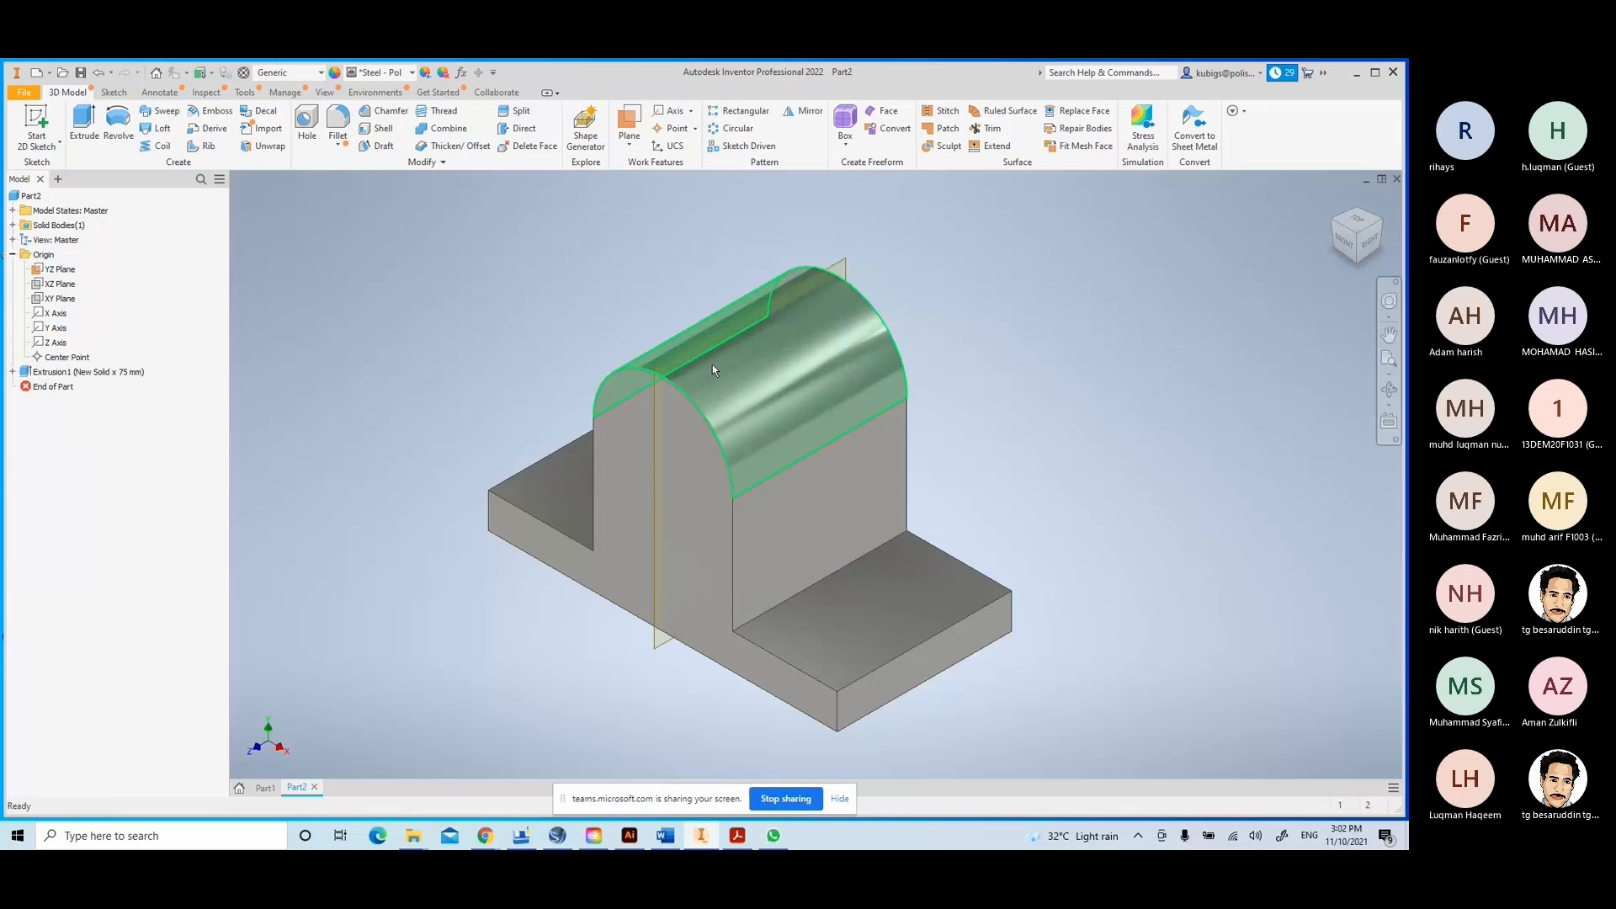
{"action": "scroll", "coordinate": [796, 498], "scroll_direction": "up", "scroll_amount": 3}
{"action": "scroll", "coordinate": [783, 486], "scroll_direction": "down", "scroll_amount": 3}
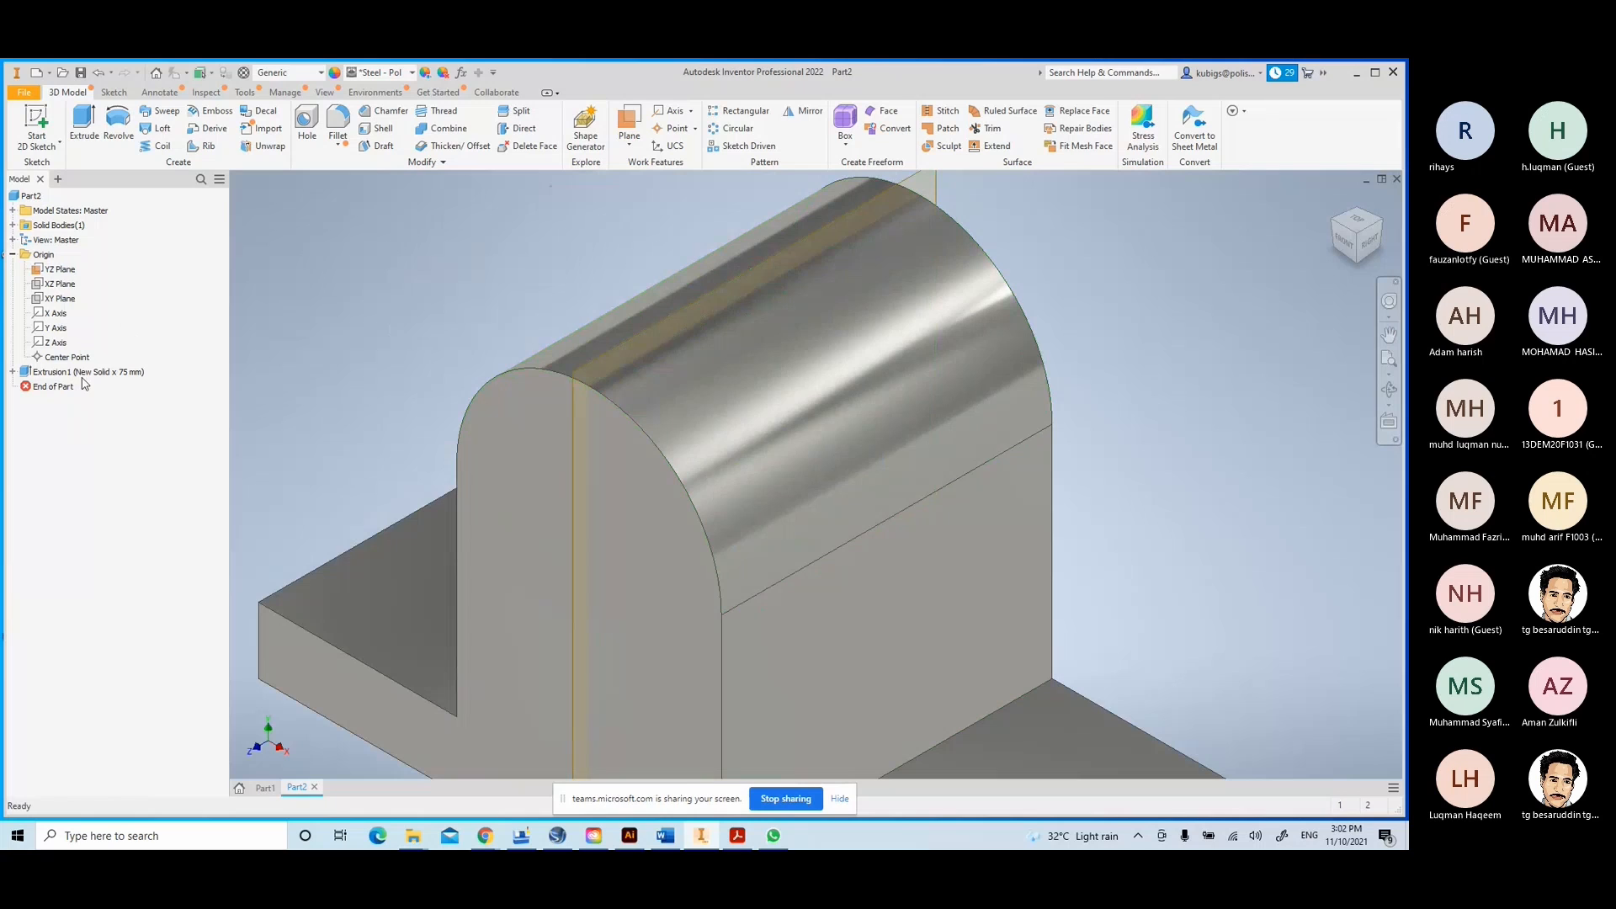
- Hide the YZ origin plane again
{"action": "left_click", "coordinate": [60, 270]}
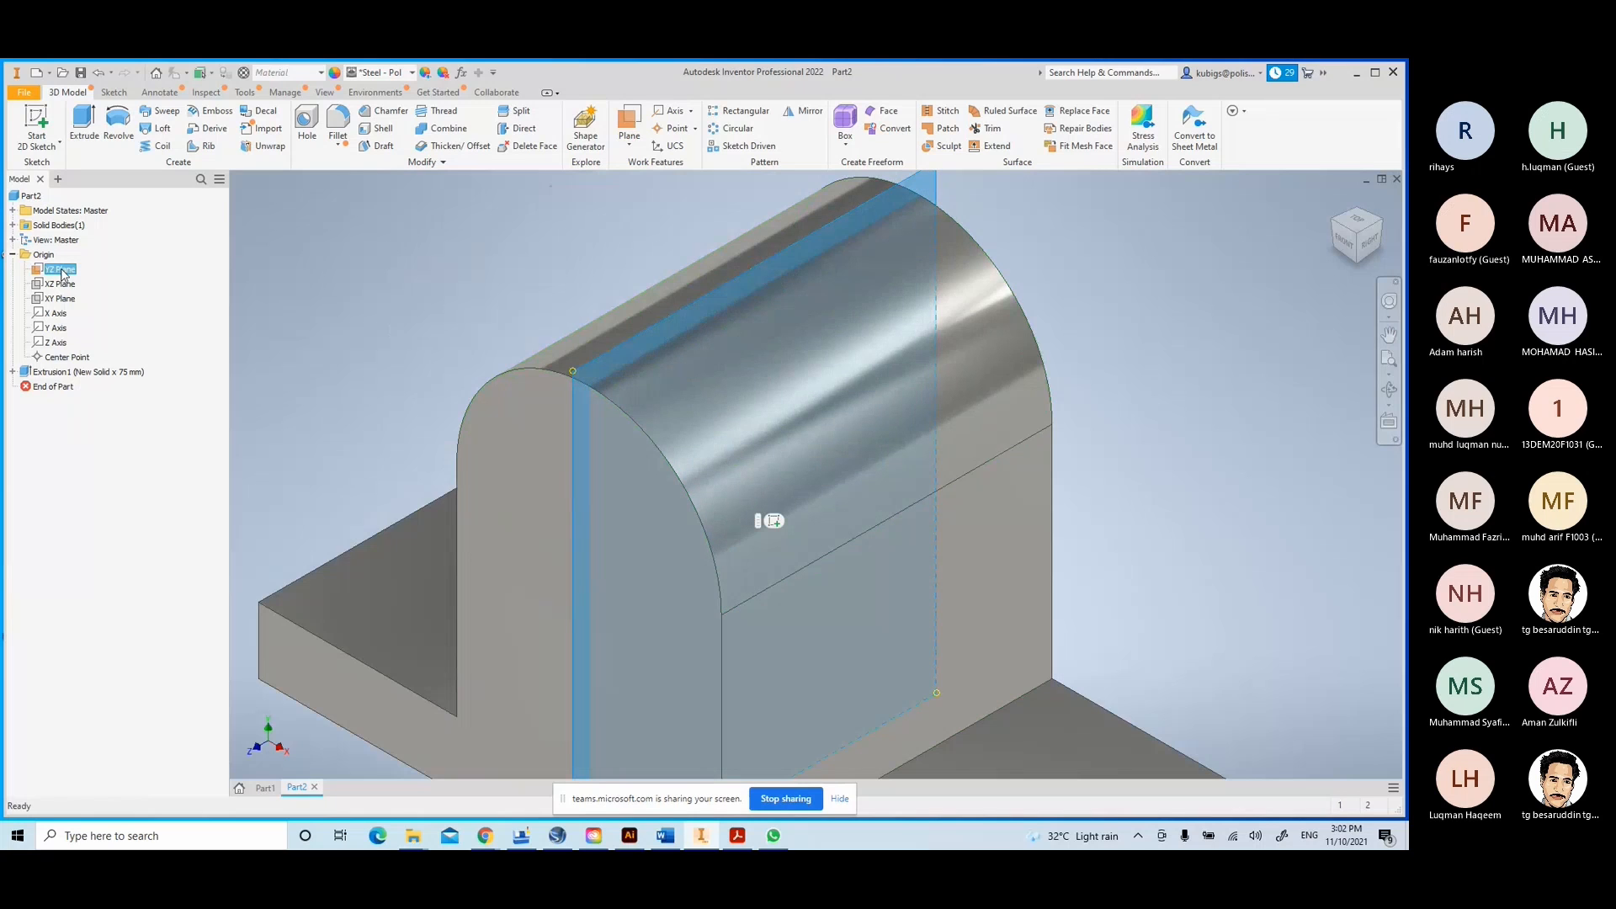
{"action": "right_click", "coordinate": [62, 273]}
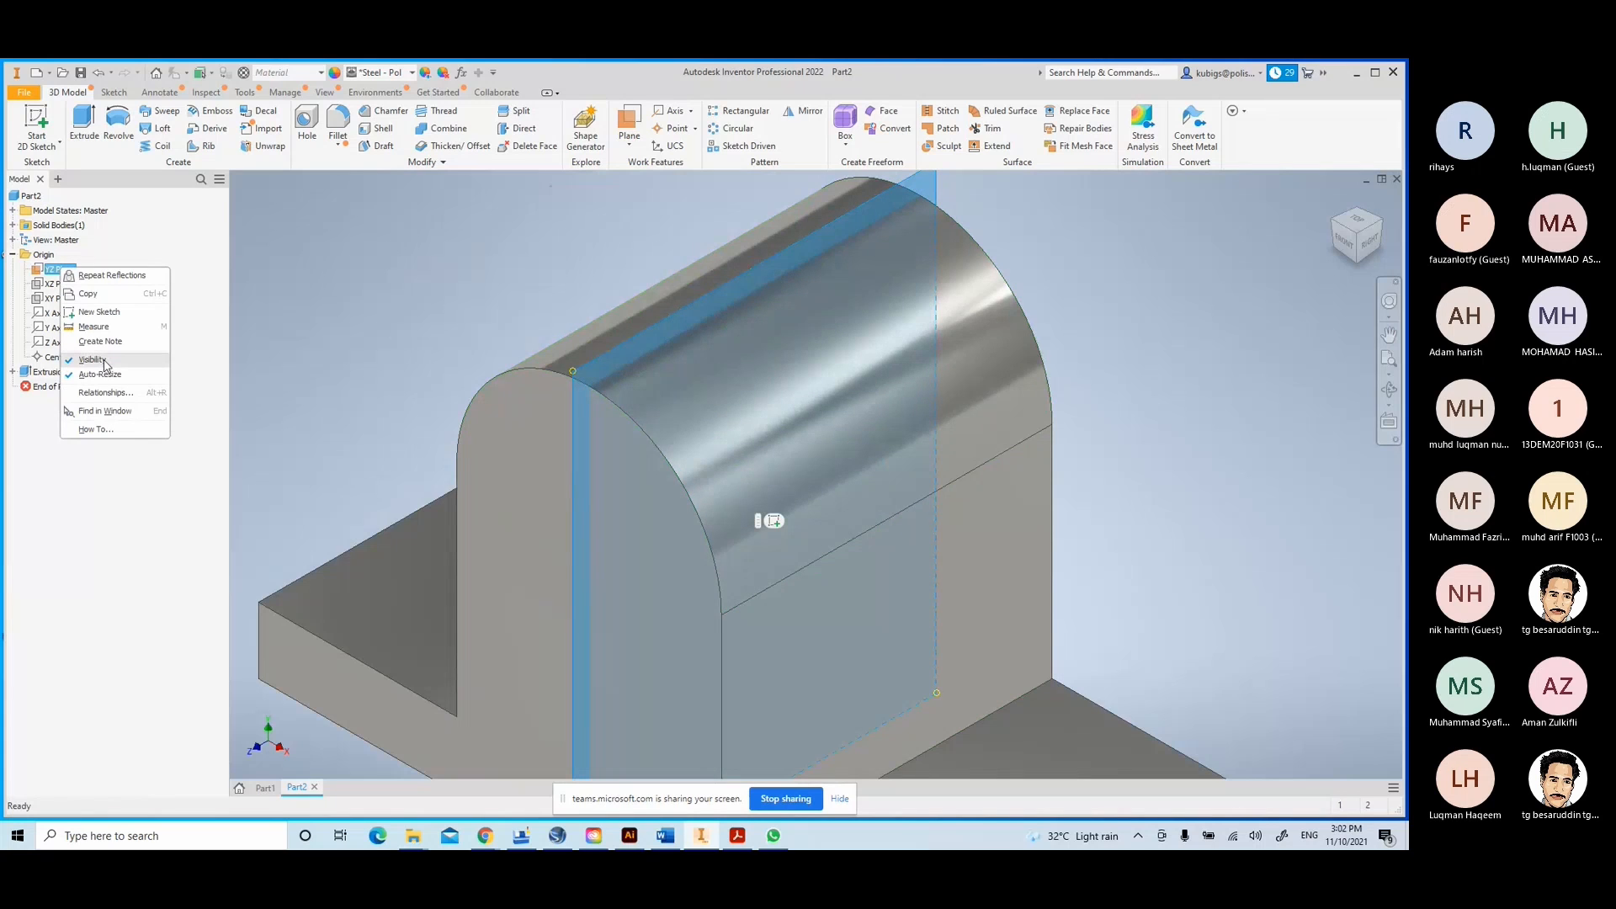
{"action": "left_click", "coordinate": [103, 360]}
{"action": "scroll", "coordinate": [841, 524], "scroll_direction": "down", "scroll_amount": 3}
{"action": "scroll", "coordinate": [713, 432], "scroll_direction": "up", "scroll_amount": 2}
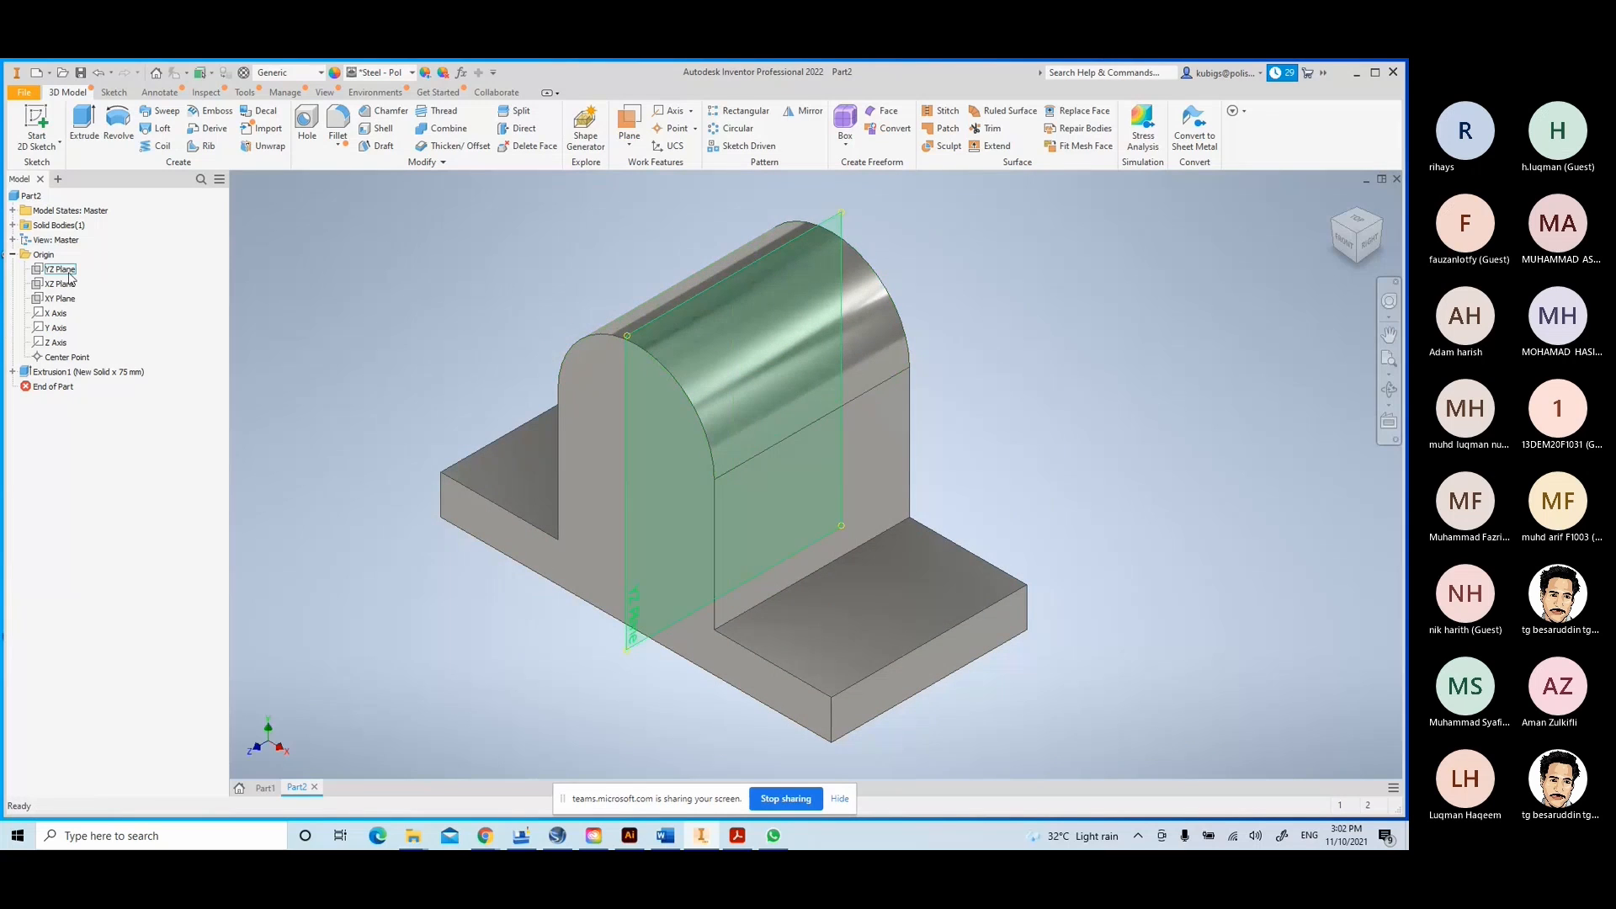
- Start a 2D sketch on the YZ origin plane and slice the graphics at the sketch plane
{"action": "left_click", "coordinate": [42, 127]}
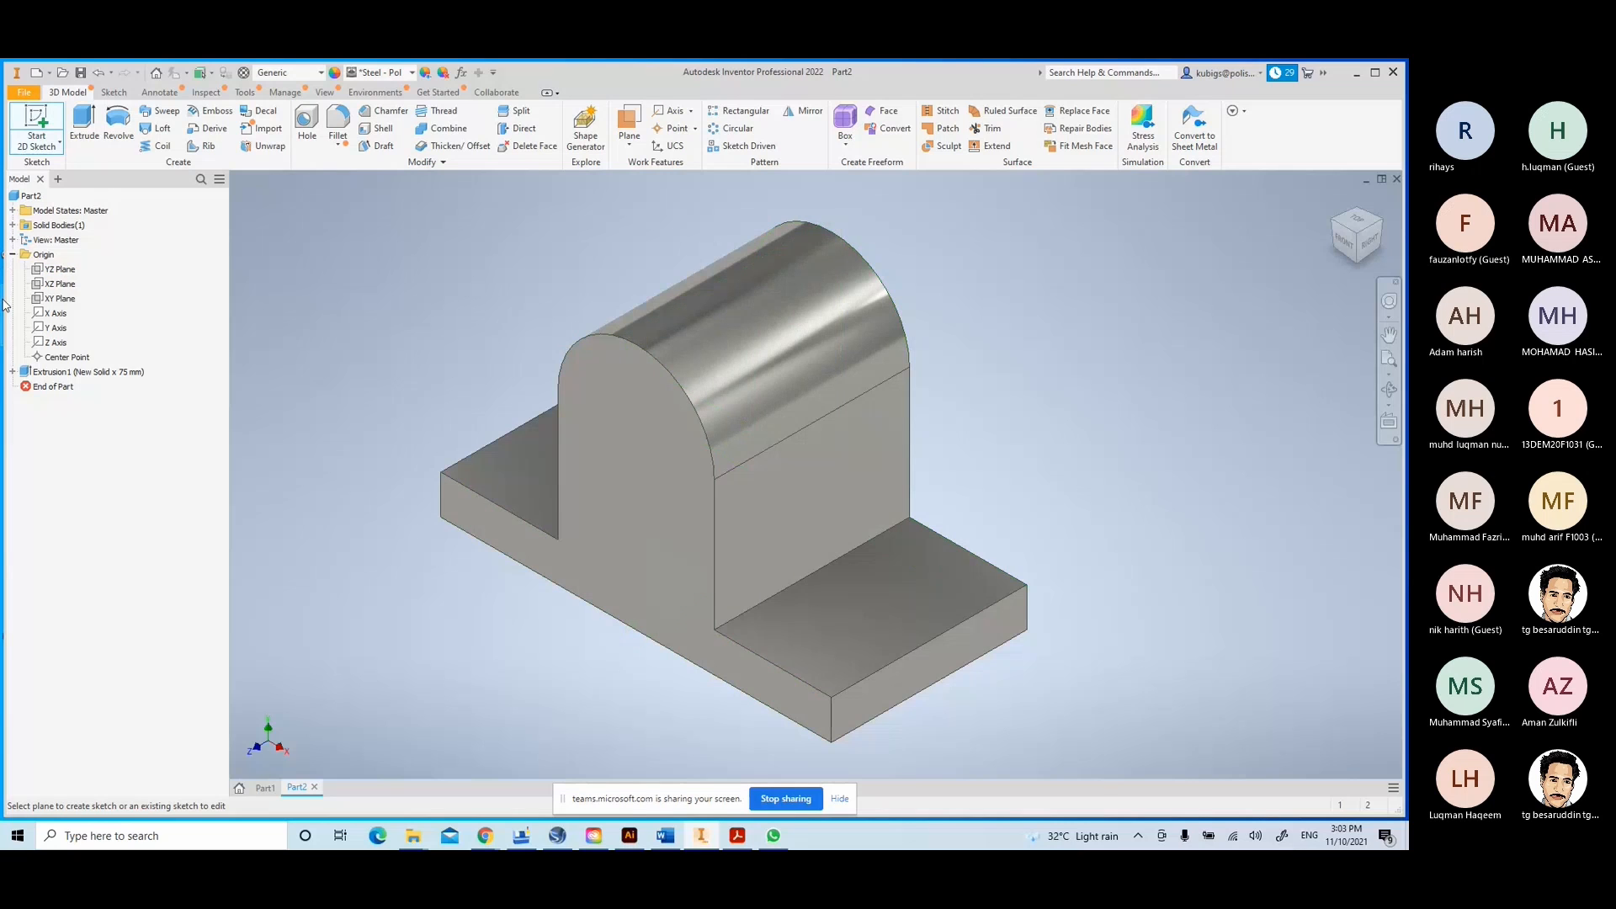
{"action": "left_click", "coordinate": [50, 271]}
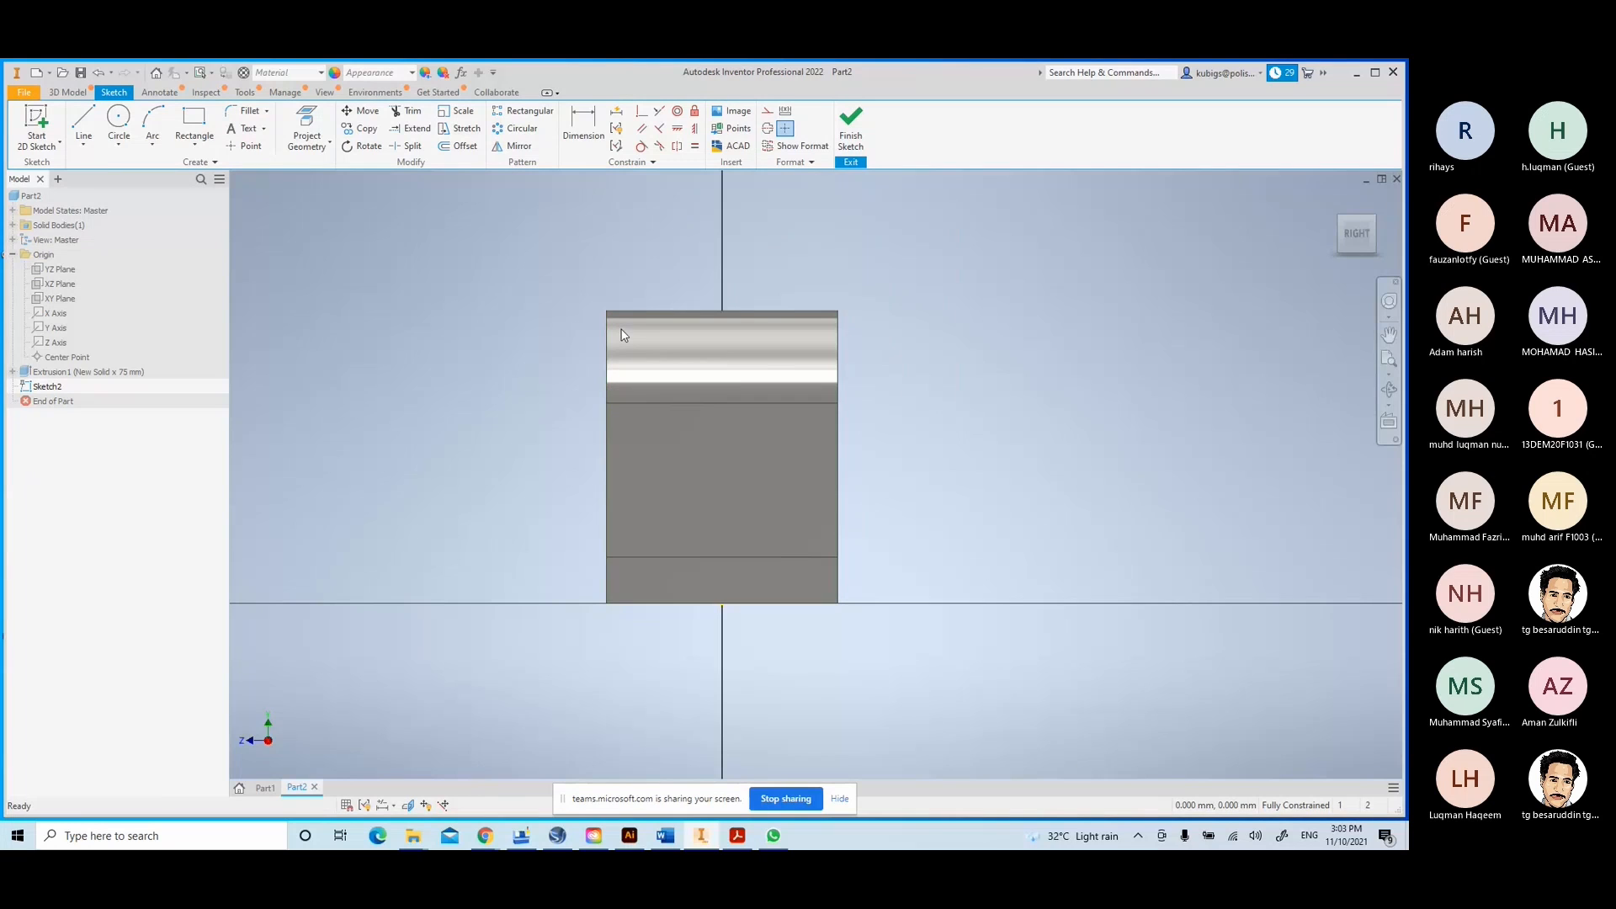
{"action": "left_click", "coordinate": [408, 805]}
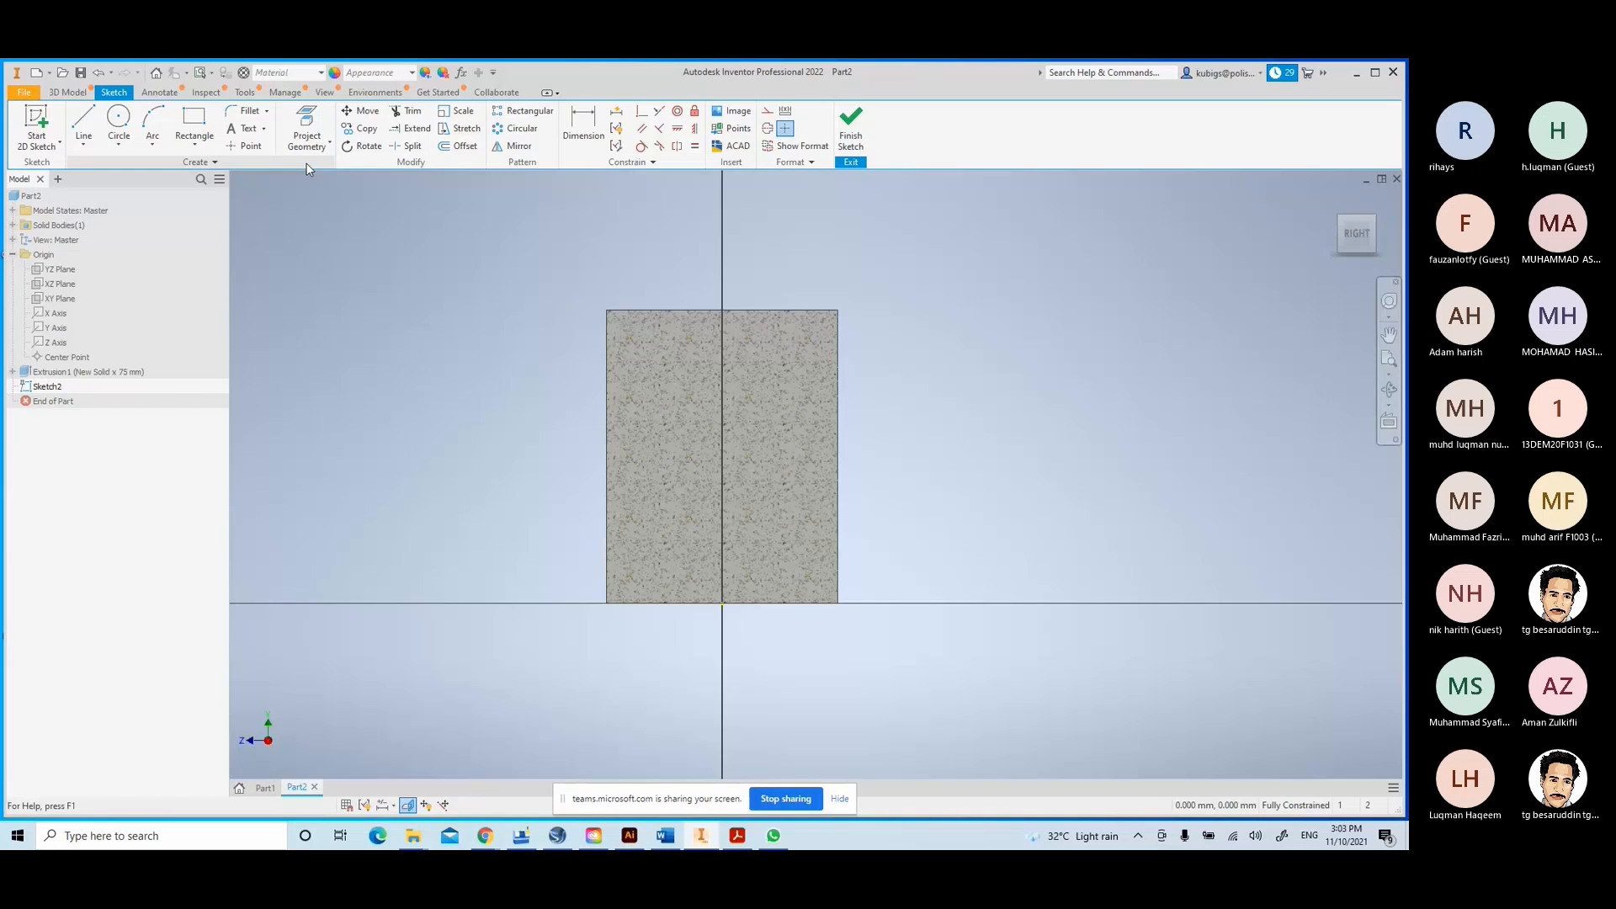
- Project the geometry of the solid's curved arch face into the sketch with Project Geometry
{"action": "left_click", "coordinate": [316, 142]}
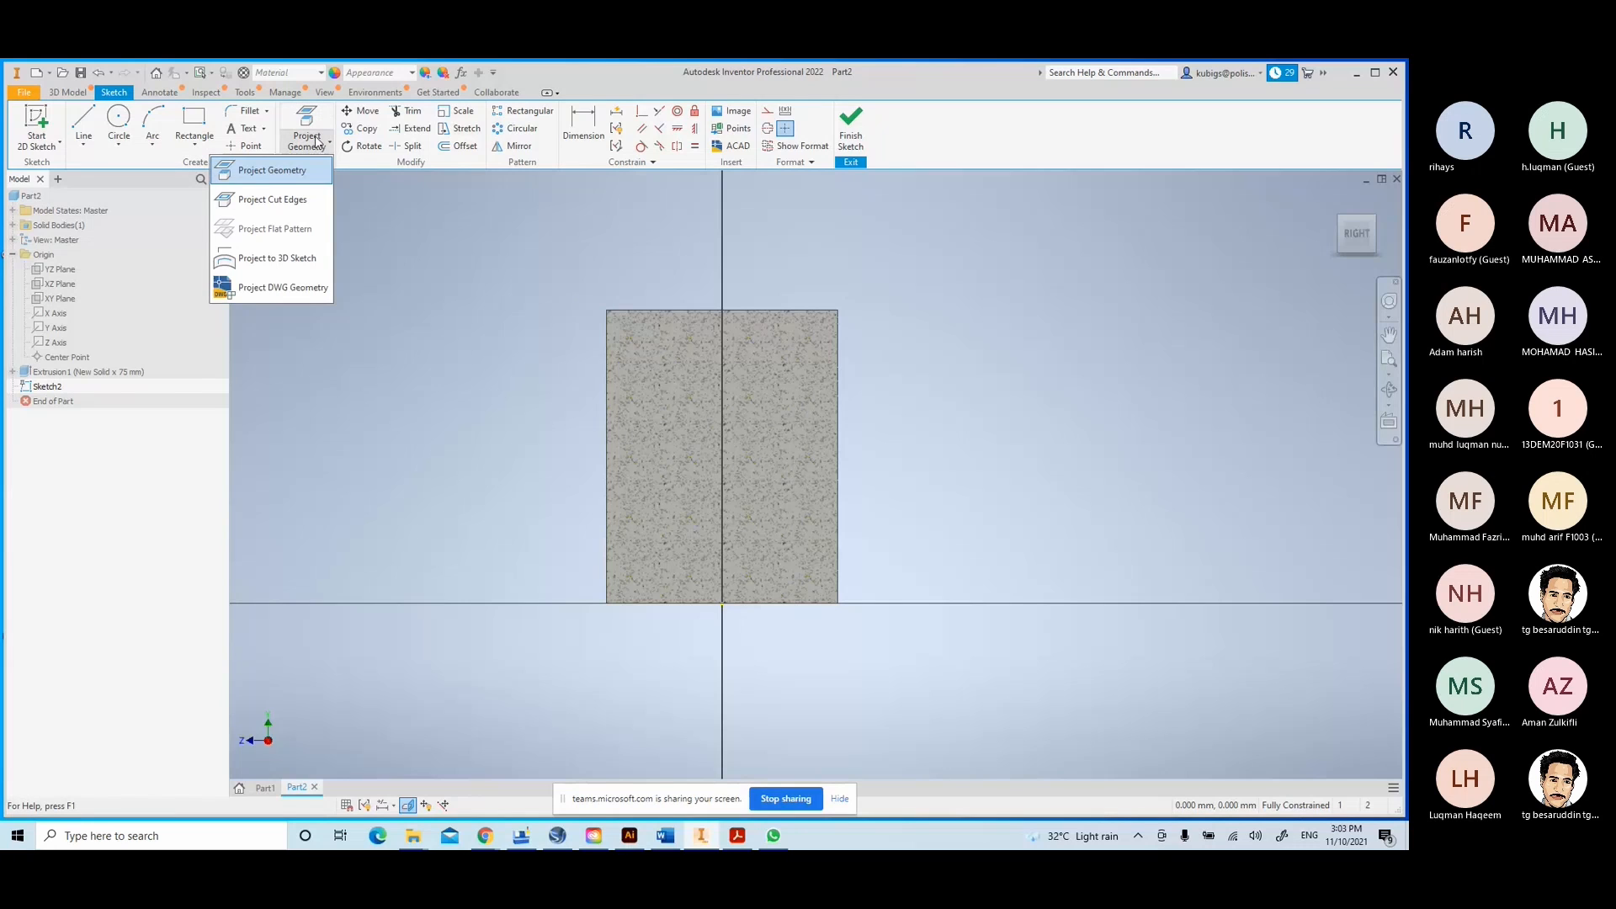
{"action": "left_click", "coordinate": [307, 123]}
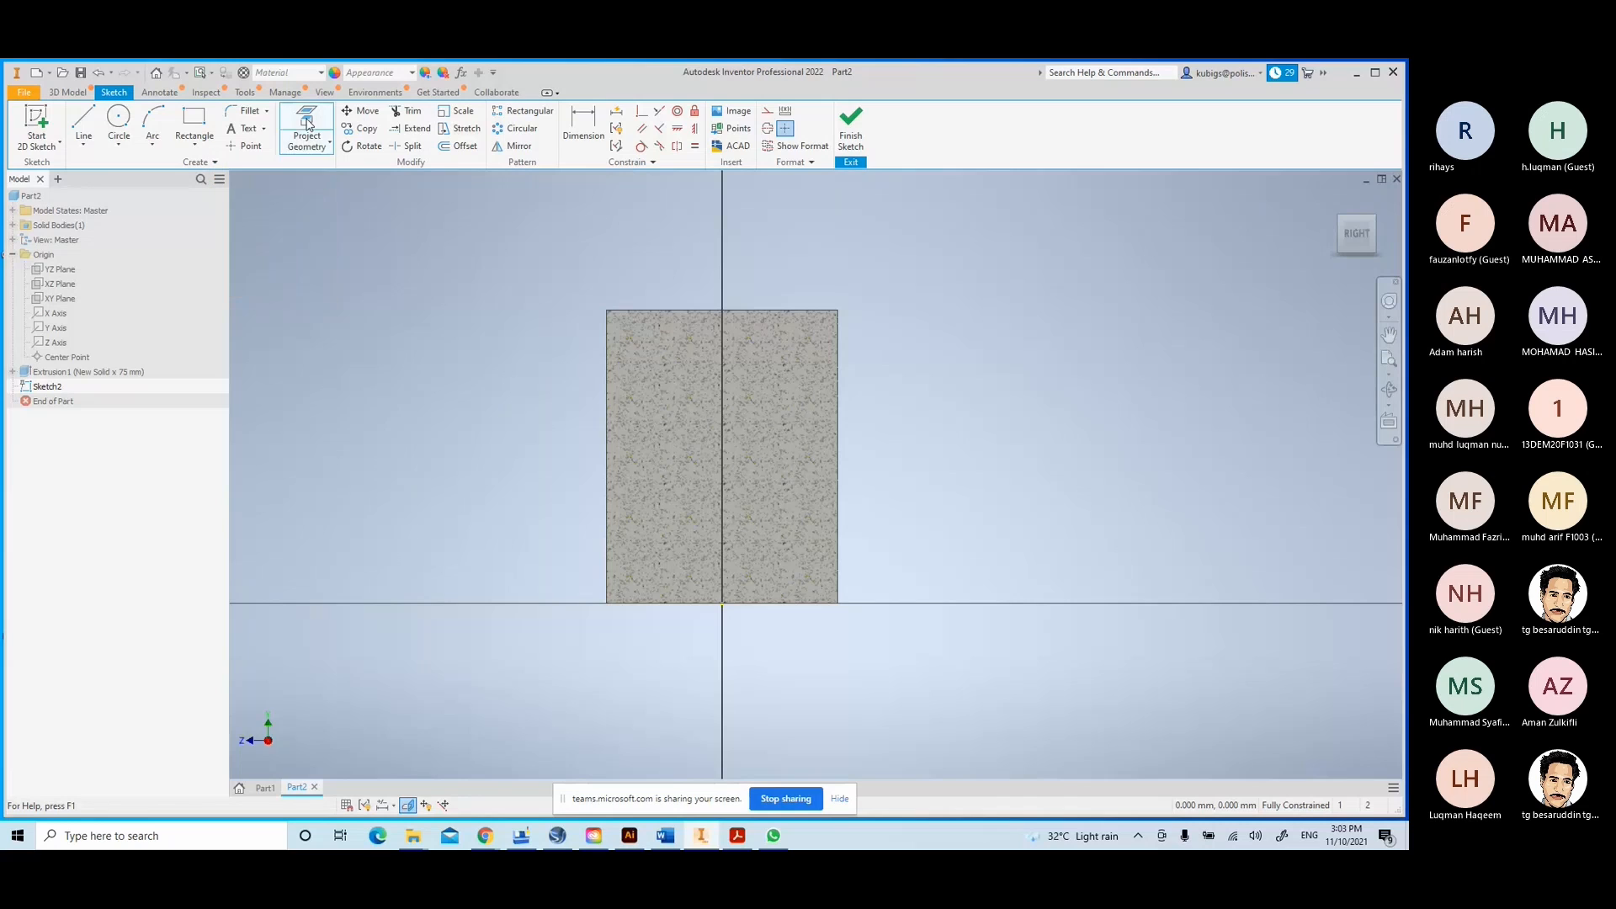
{"action": "left_click", "coordinate": [308, 120]}
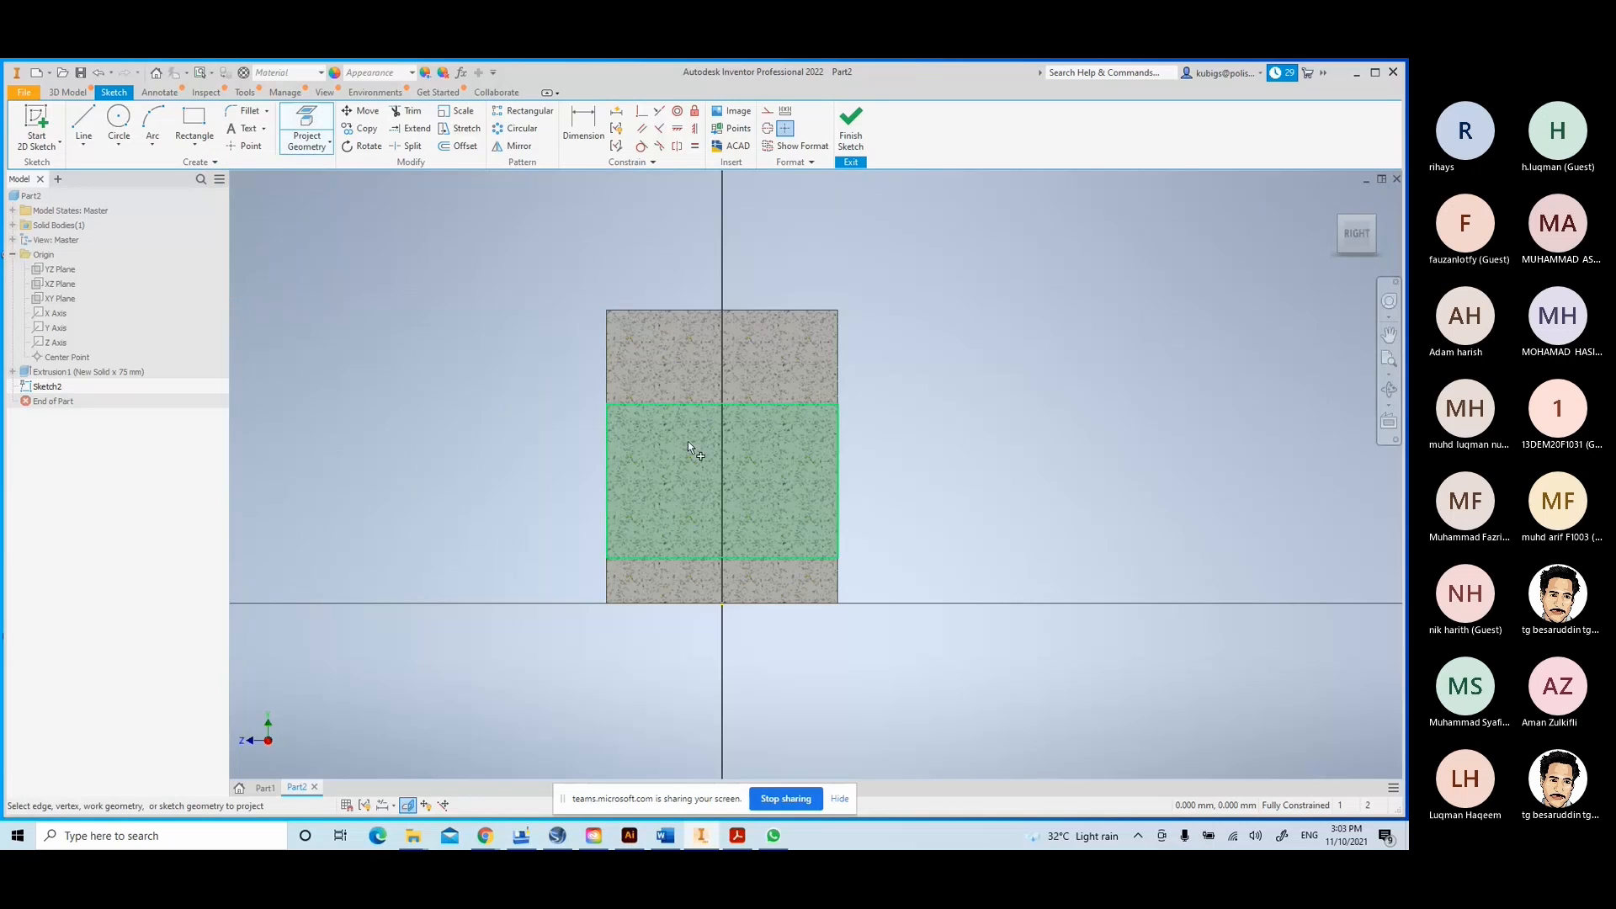
{"action": "left_click", "coordinate": [692, 345]}
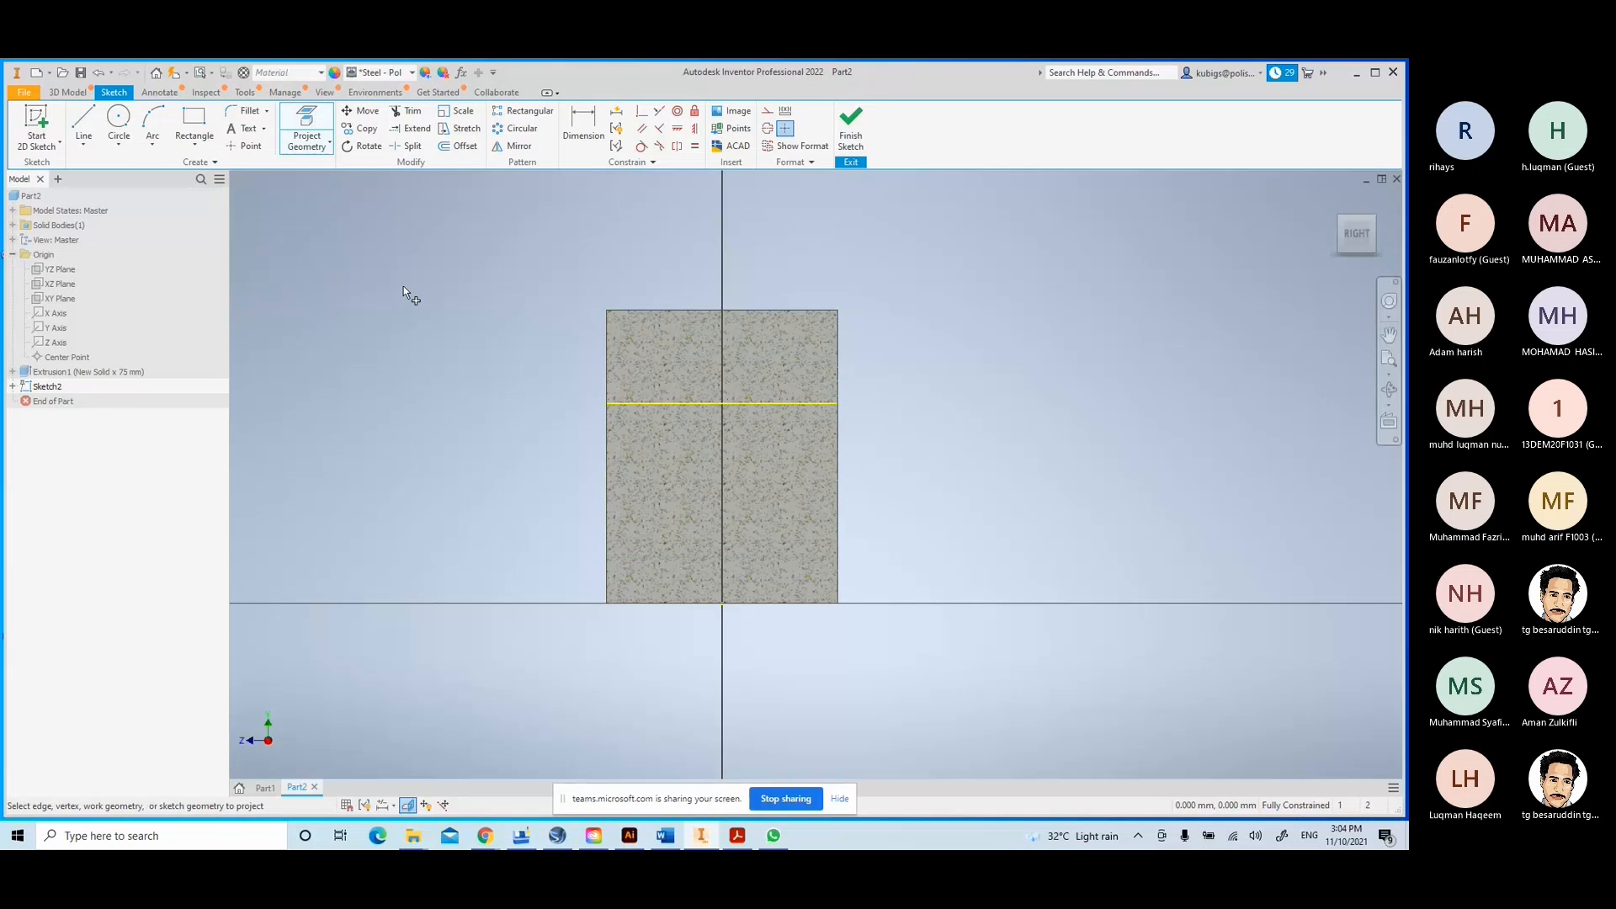
- Sketch a two-point rectangle from the solid's top edge down past the projected line, spanning the vertical axis
{"action": "left_click", "coordinate": [191, 144]}
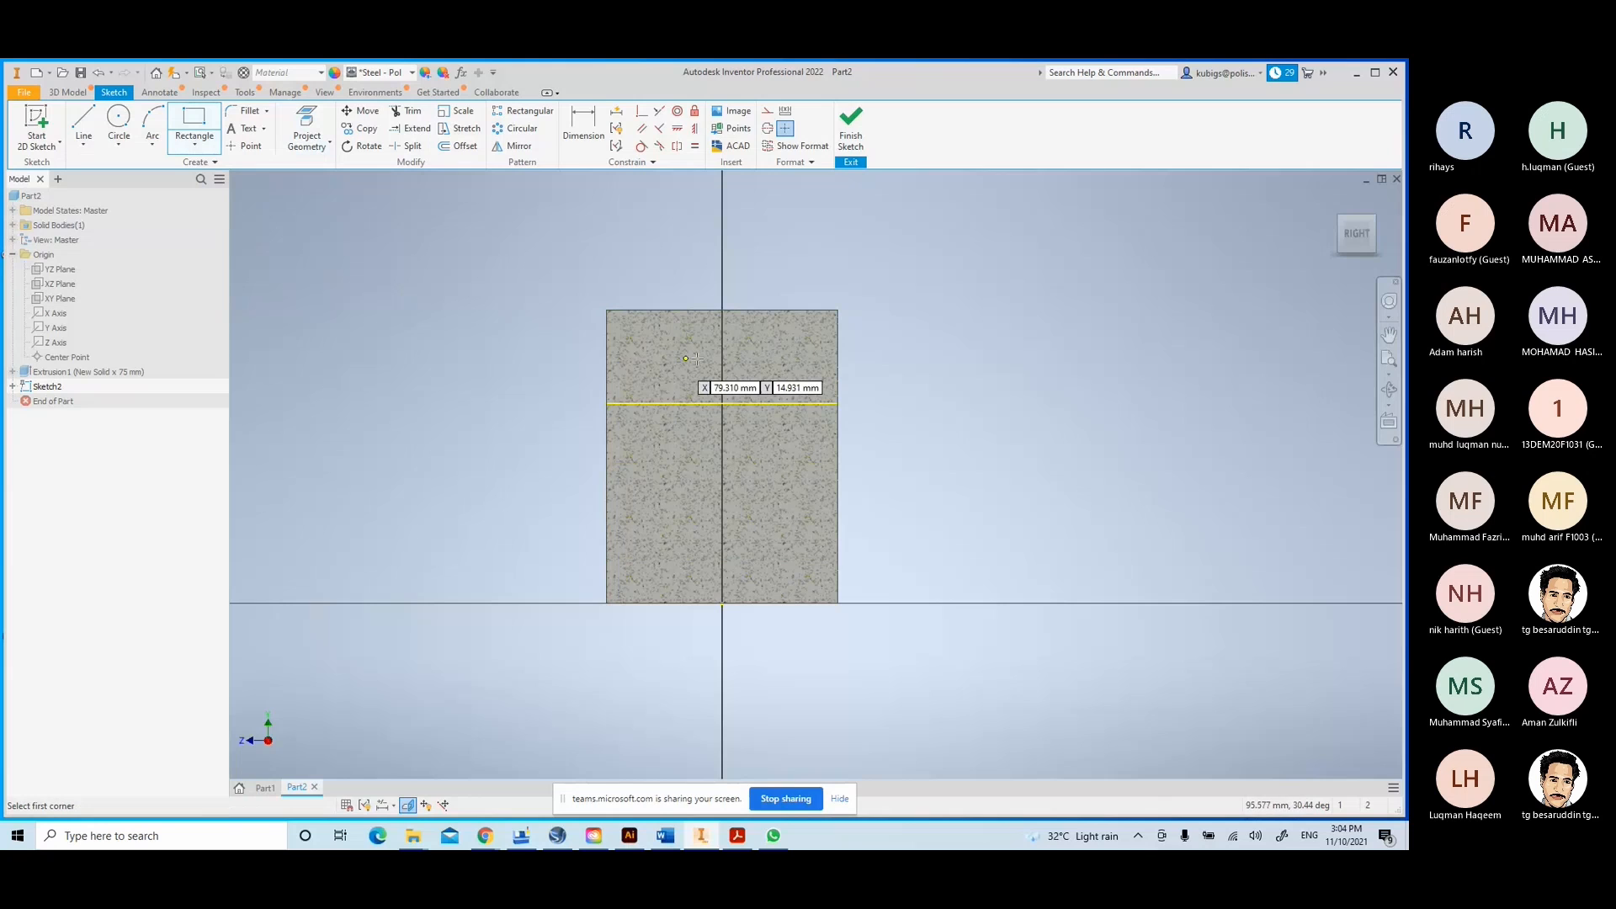
{"action": "left_click", "coordinate": [660, 311]}
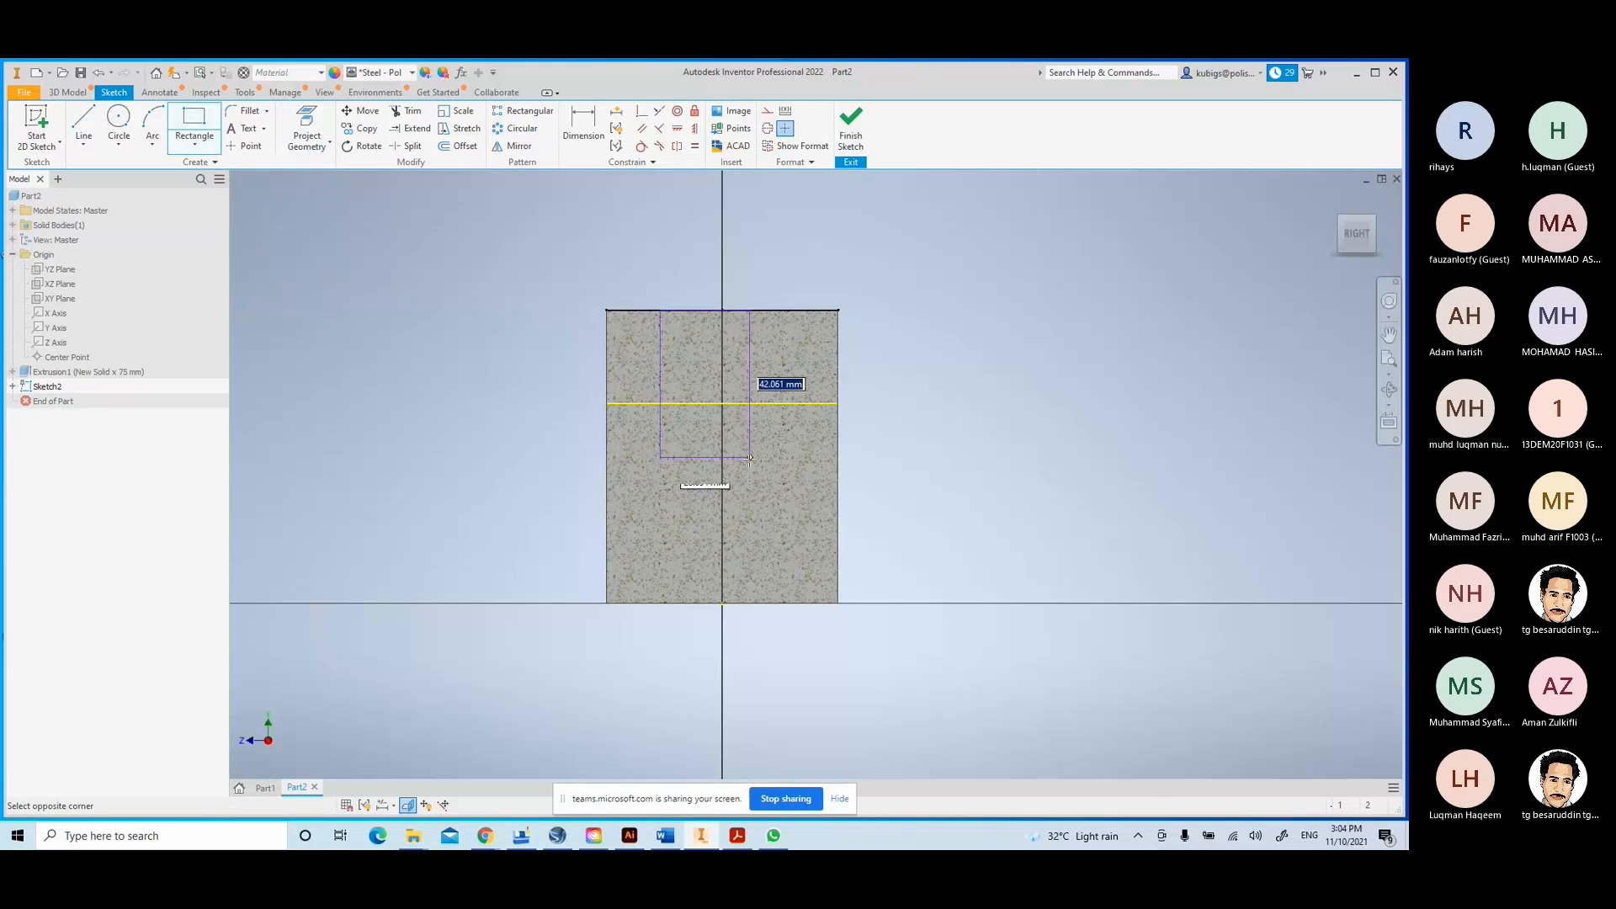
{"action": "left_click", "coordinate": [782, 488]}
{"action": "right_click", "coordinate": [1034, 384]}
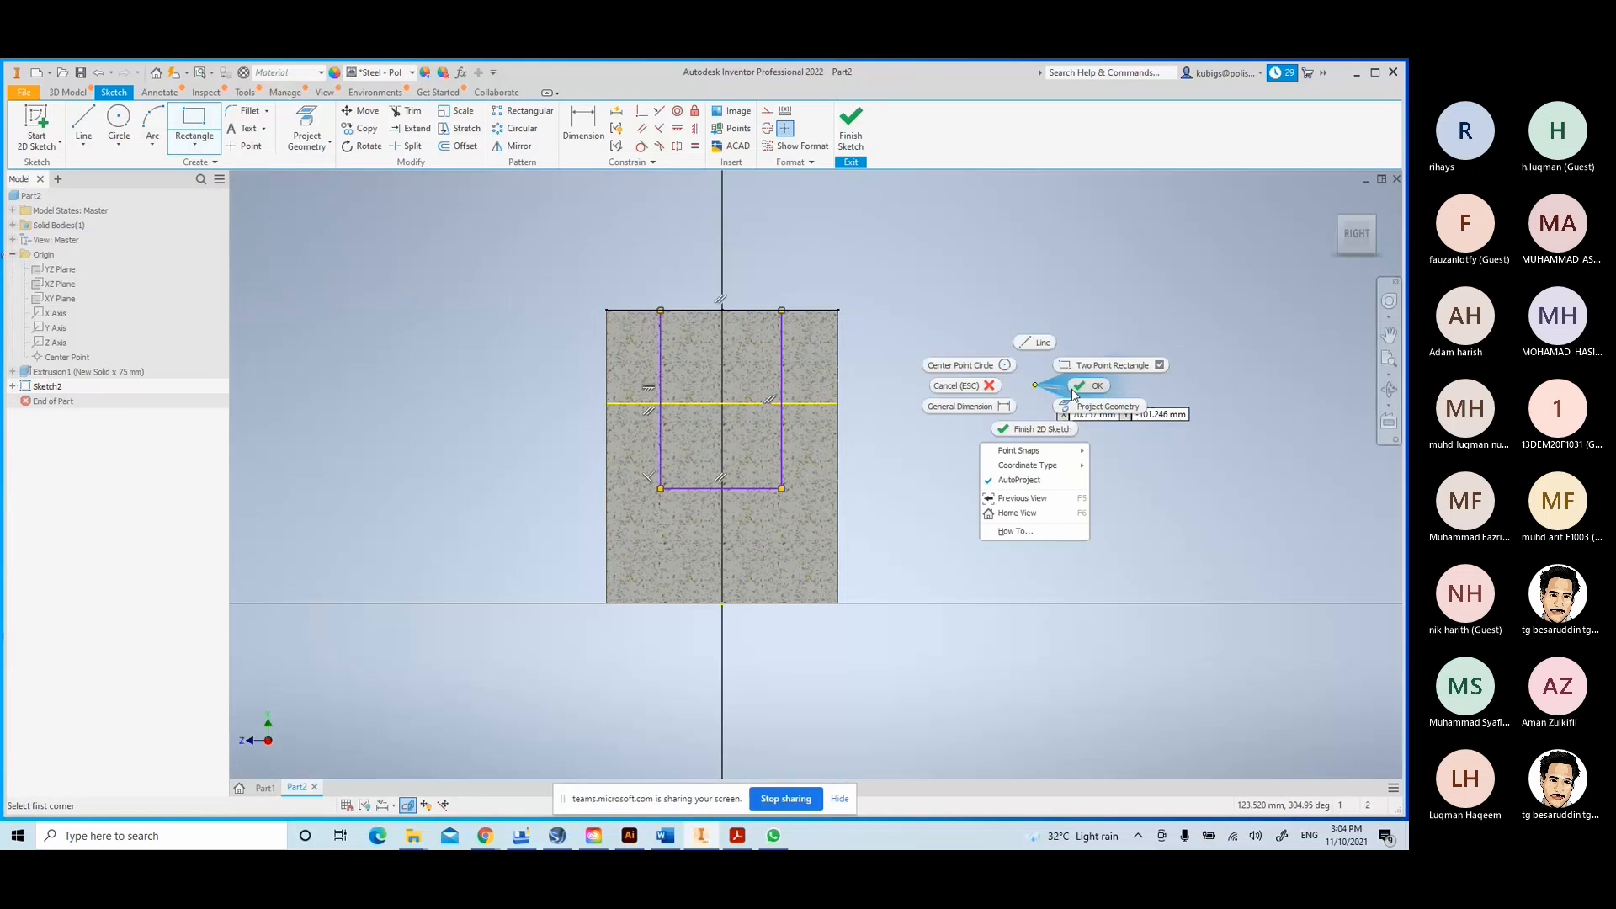
{"action": "left_click", "coordinate": [1094, 389]}
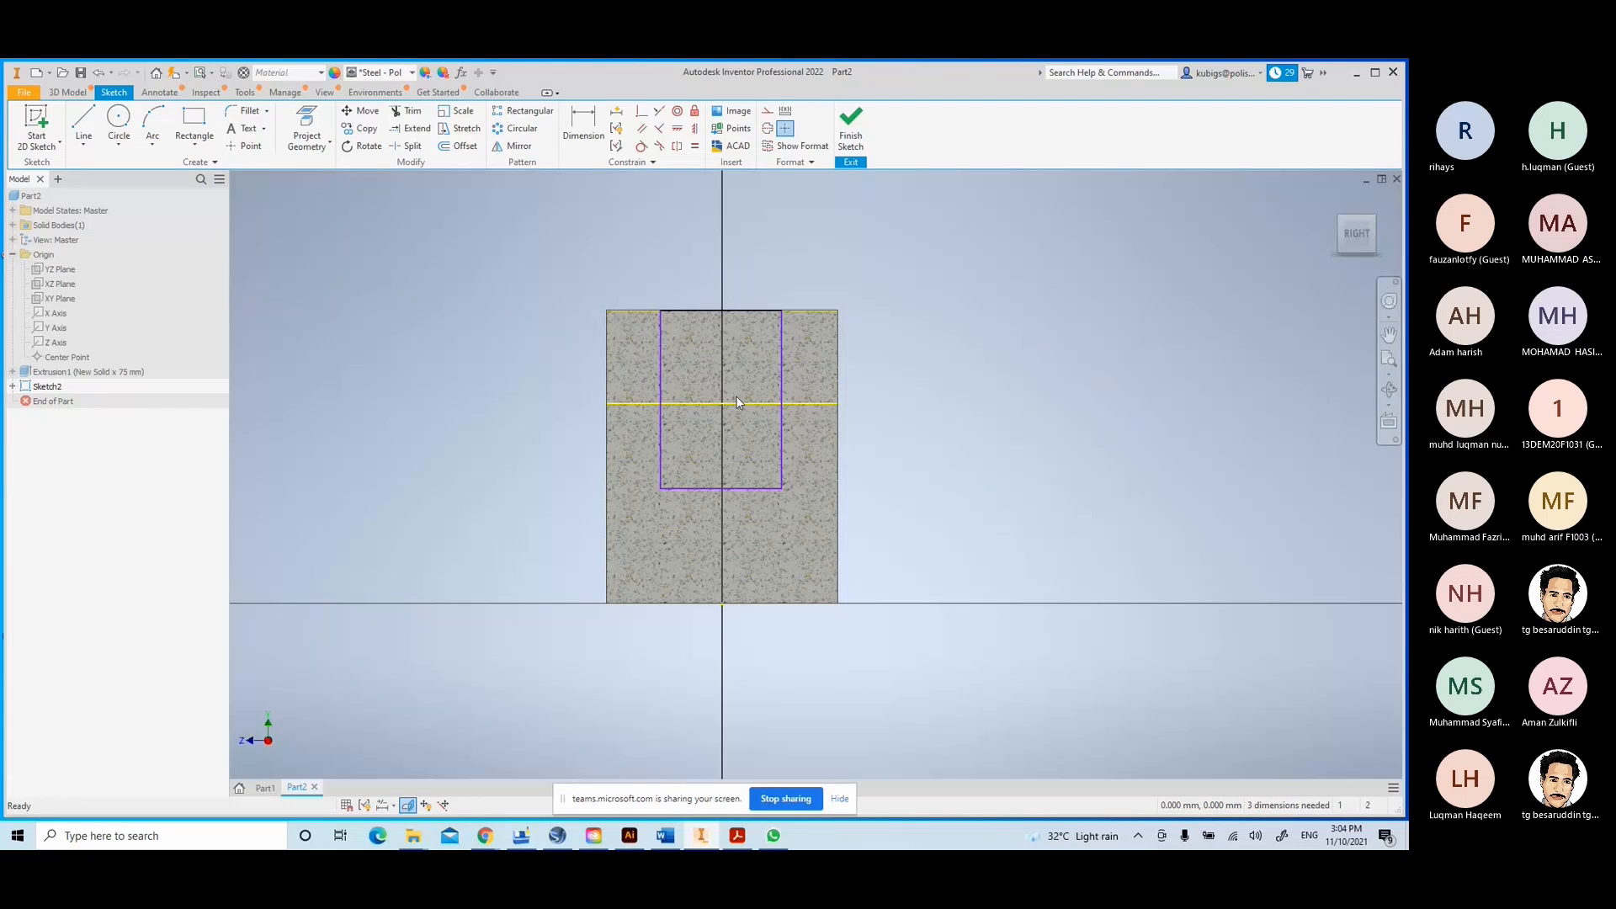
- Undo the two-point rectangle drawn in the YZ plane sketch
{"action": "left_click", "coordinate": [695, 131]}
{"action": "scroll", "coordinate": [754, 328], "scroll_direction": "down", "scroll_amount": 5}
{"action": "middle_click_drag", "start_coordinate": [754, 328], "coordinate": [830, 425]}
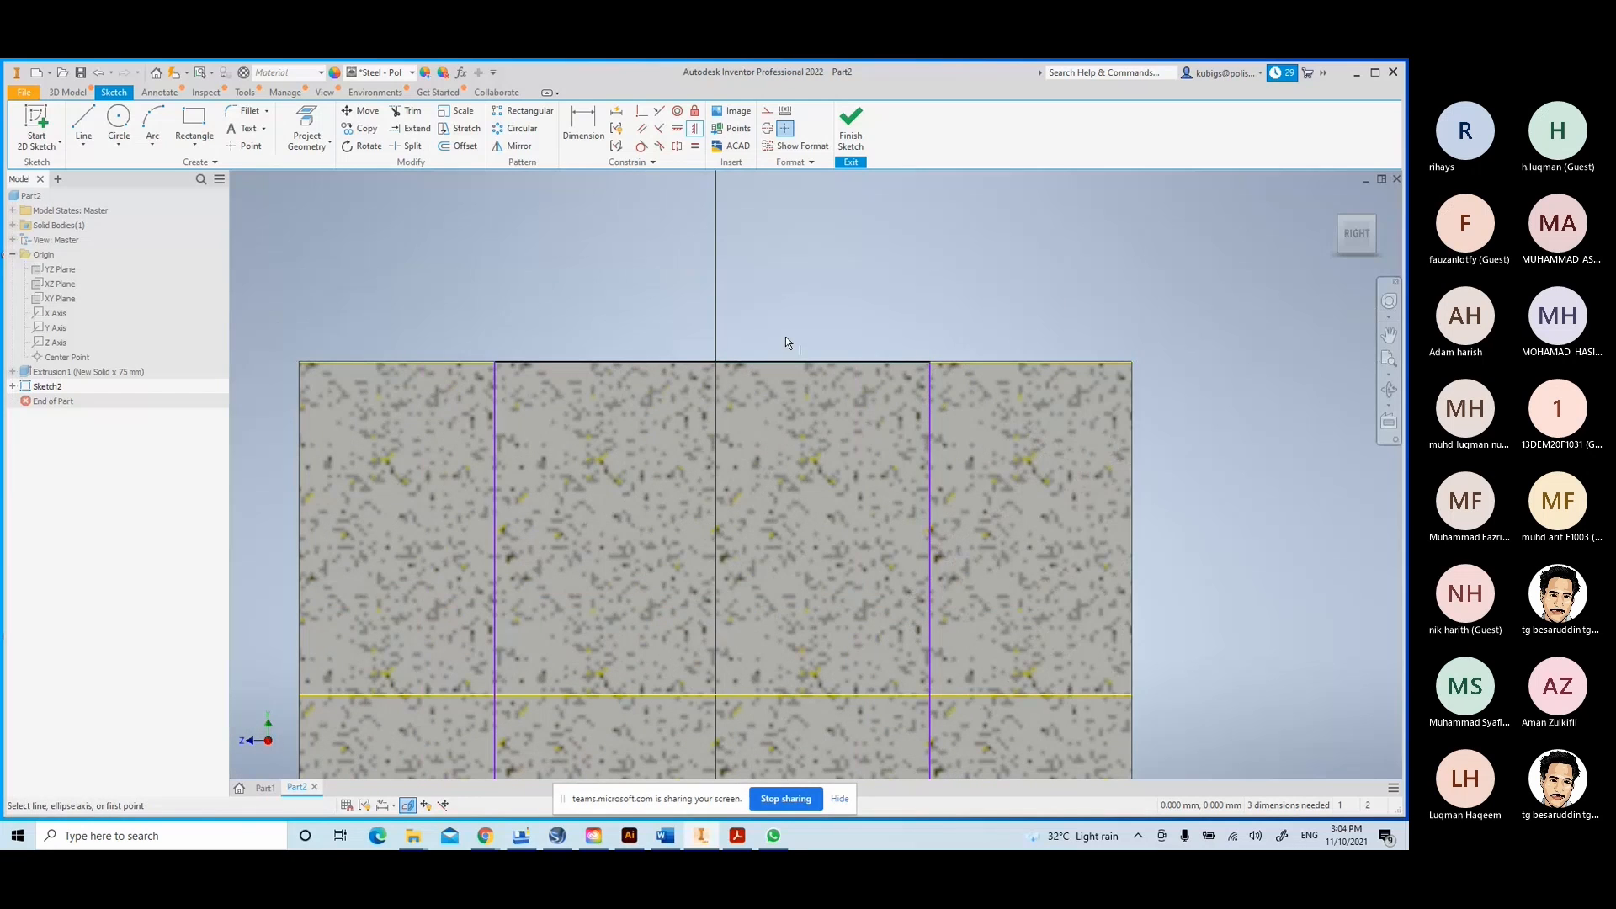
{"action": "key", "text": "ctrl+z"}
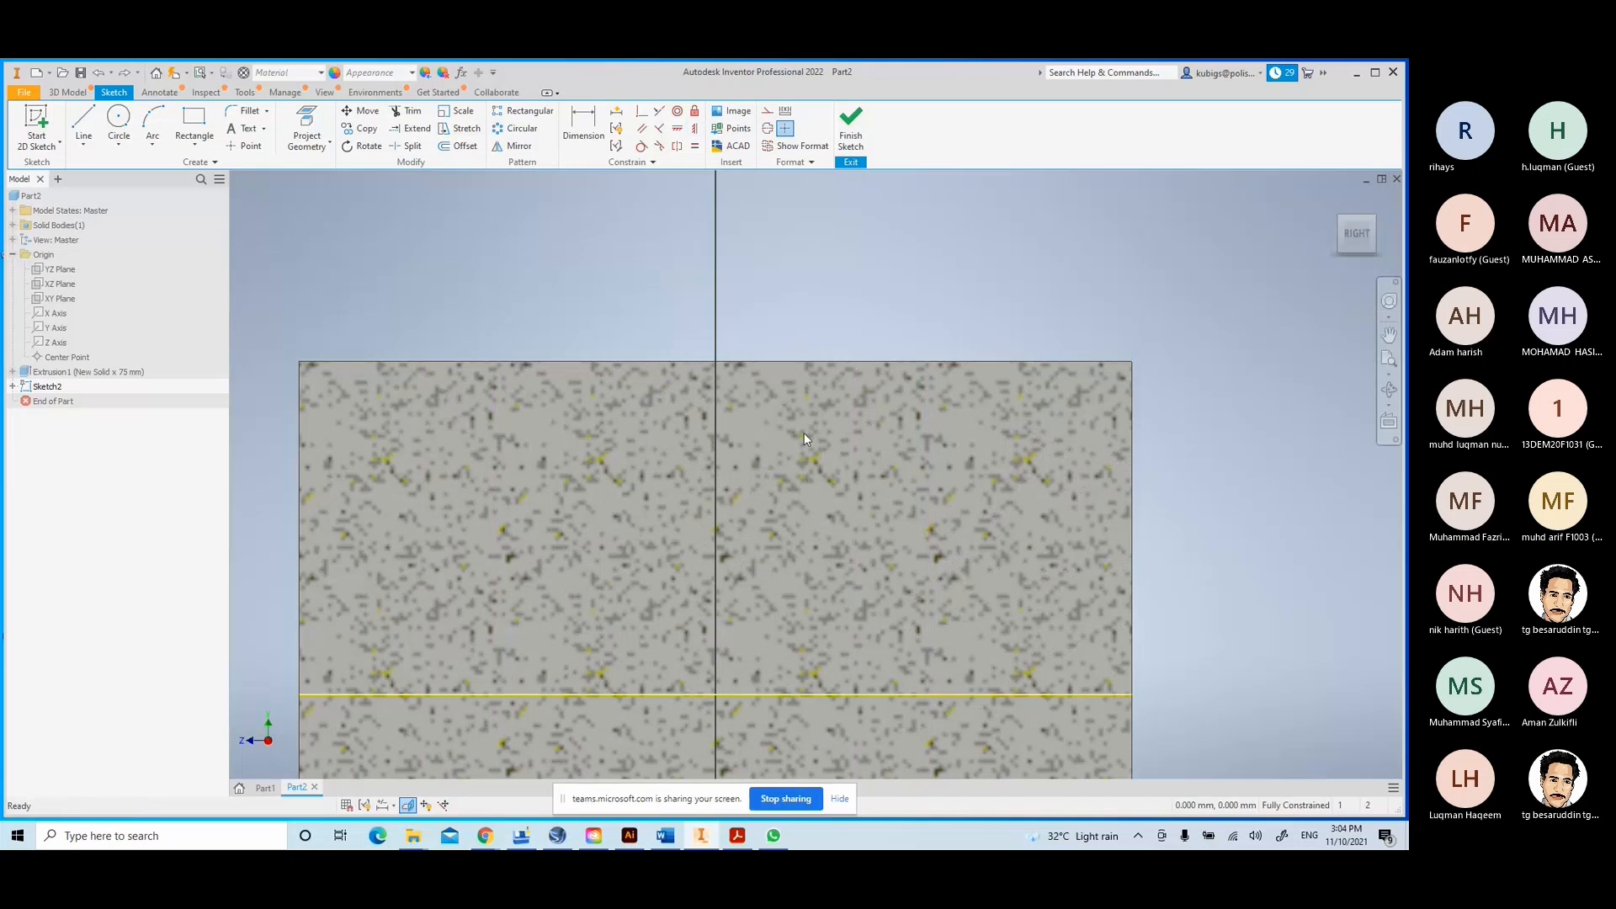
- Sketch a two-point rectangle about 34 mm wide and 61 mm tall from the solid's top edge down past the projected line, spanning the vertical axis
{"action": "scroll", "coordinate": [803, 431], "scroll_direction": "up", "scroll_amount": 2}
{"action": "scroll", "coordinate": [781, 456], "scroll_direction": "up", "scroll_amount": 2}
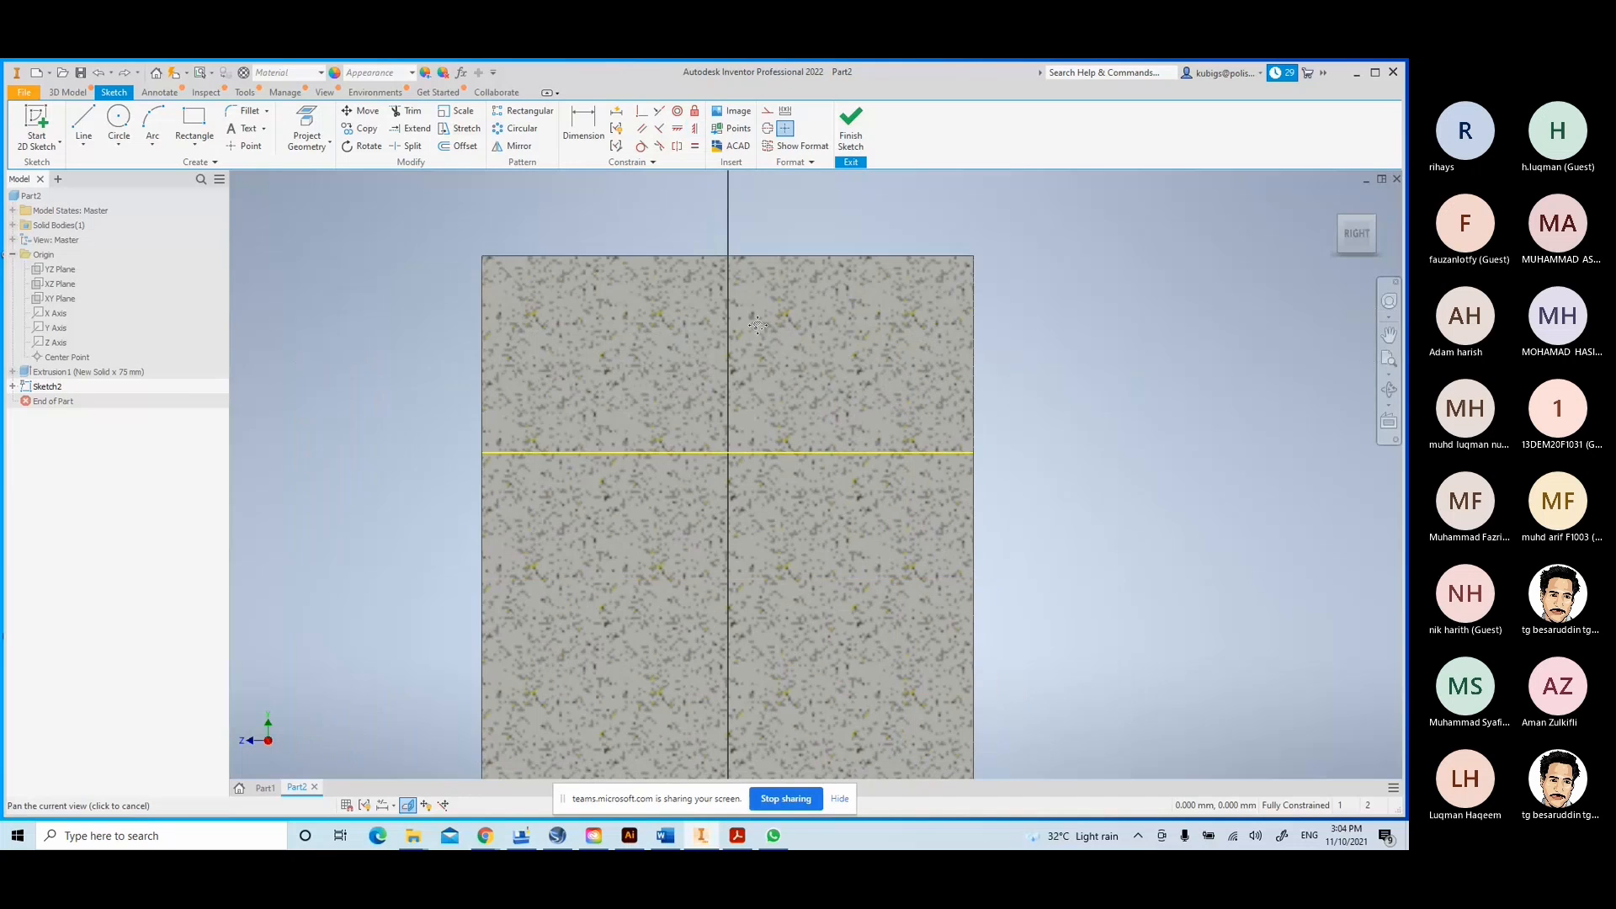
{"action": "left_click", "coordinate": [193, 122]}
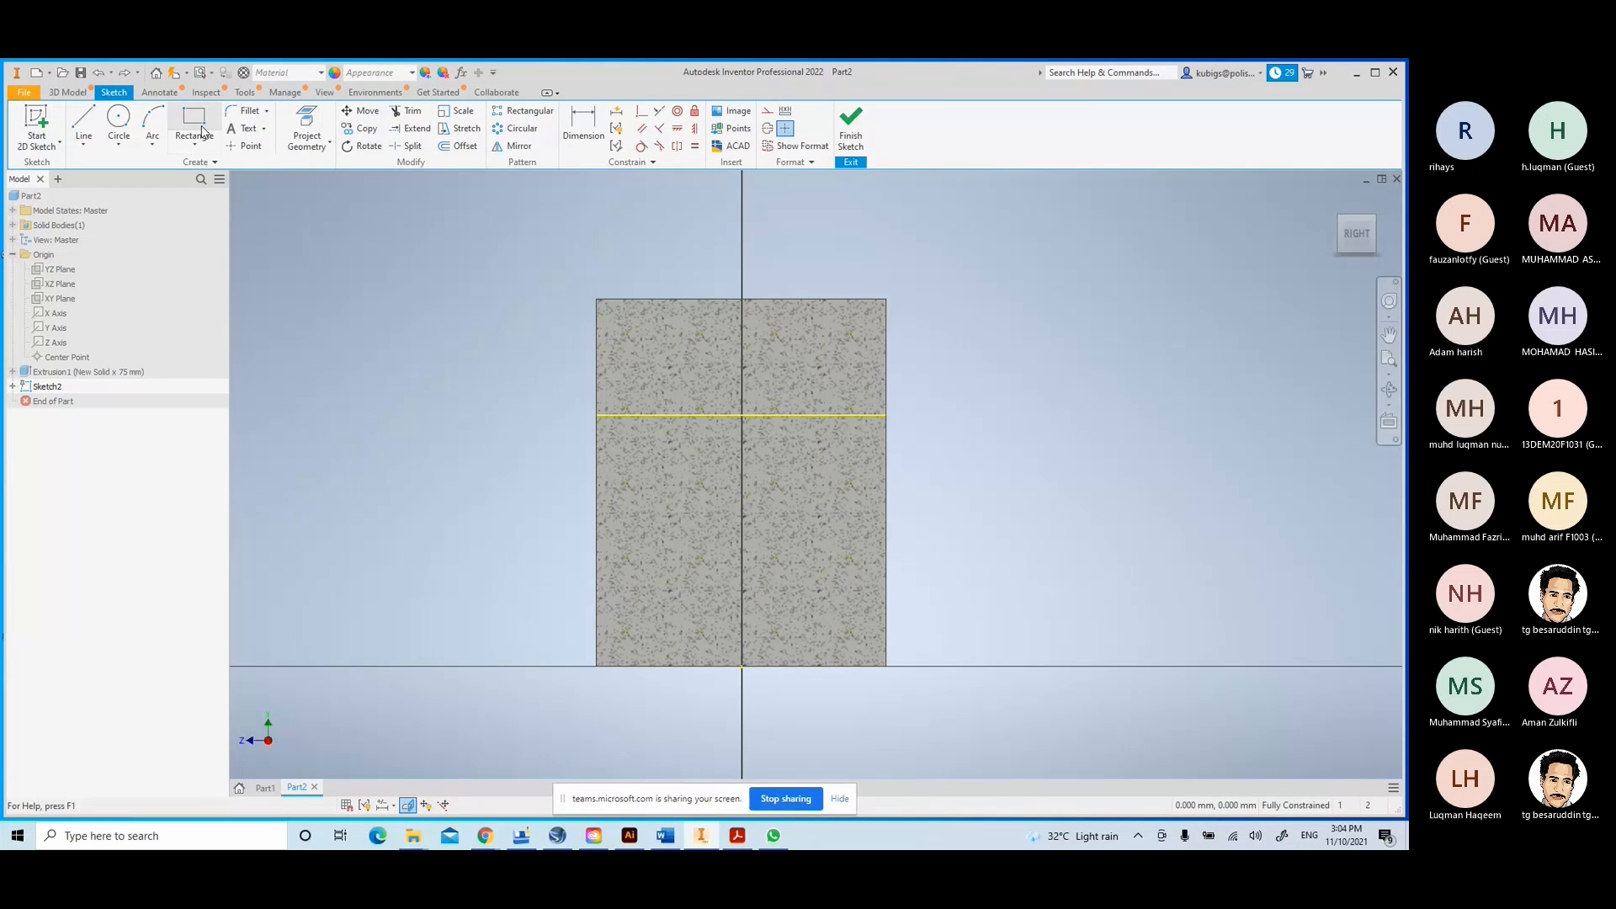
{"action": "left_click", "coordinate": [653, 301]}
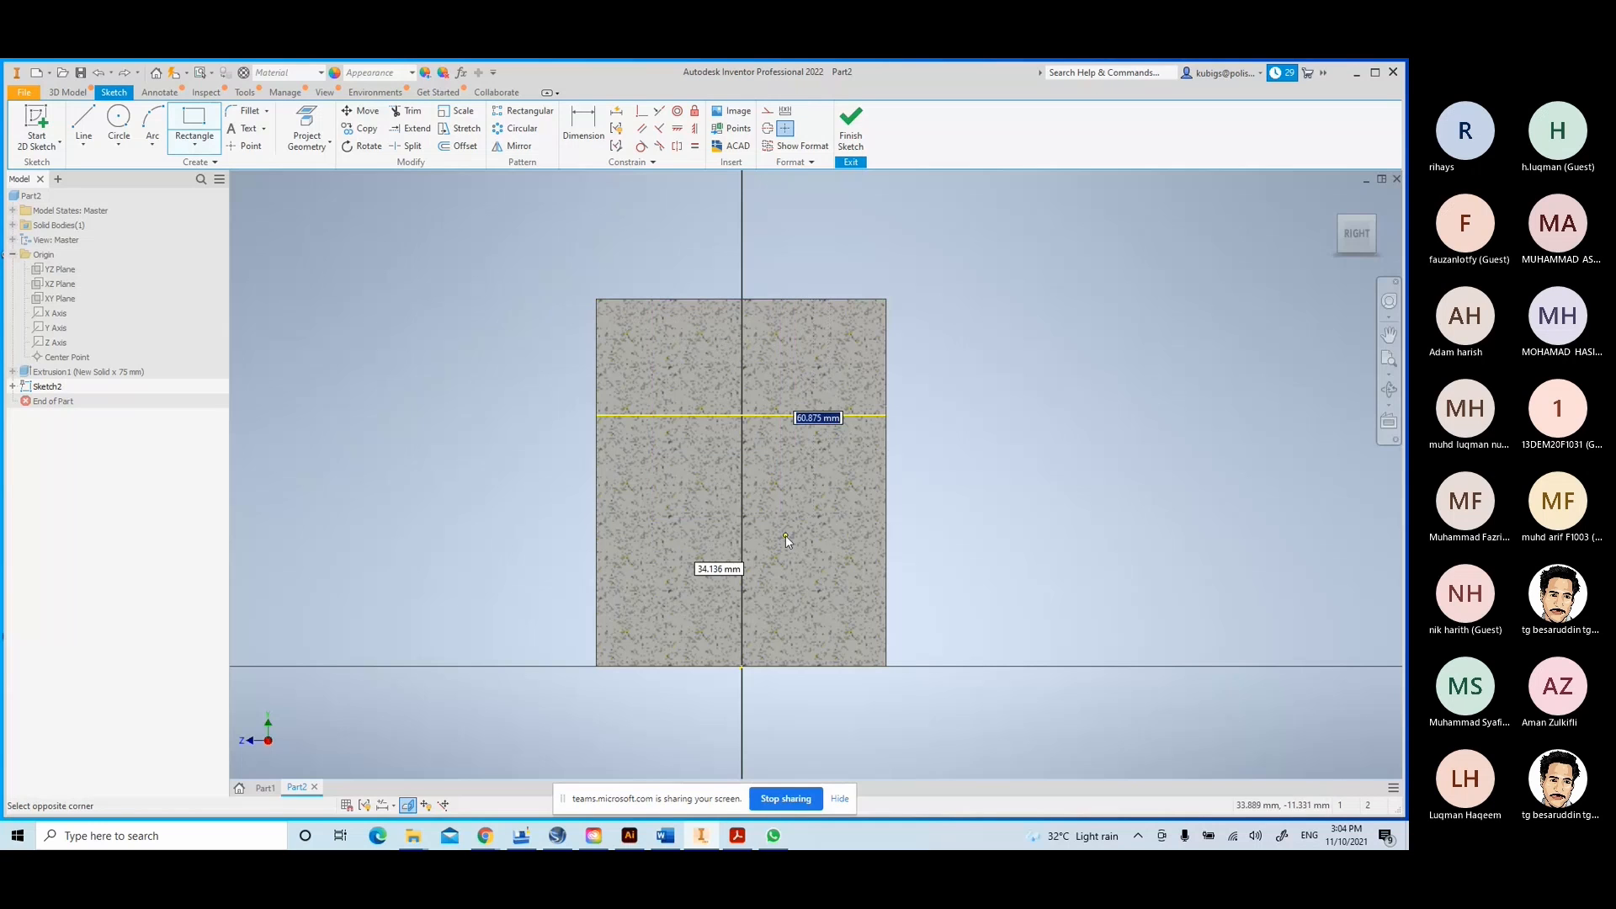
{"action": "left_click", "coordinate": [785, 536]}
{"action": "right_click", "coordinate": [1004, 306]}
{"action": "left_click", "coordinate": [1052, 307]}
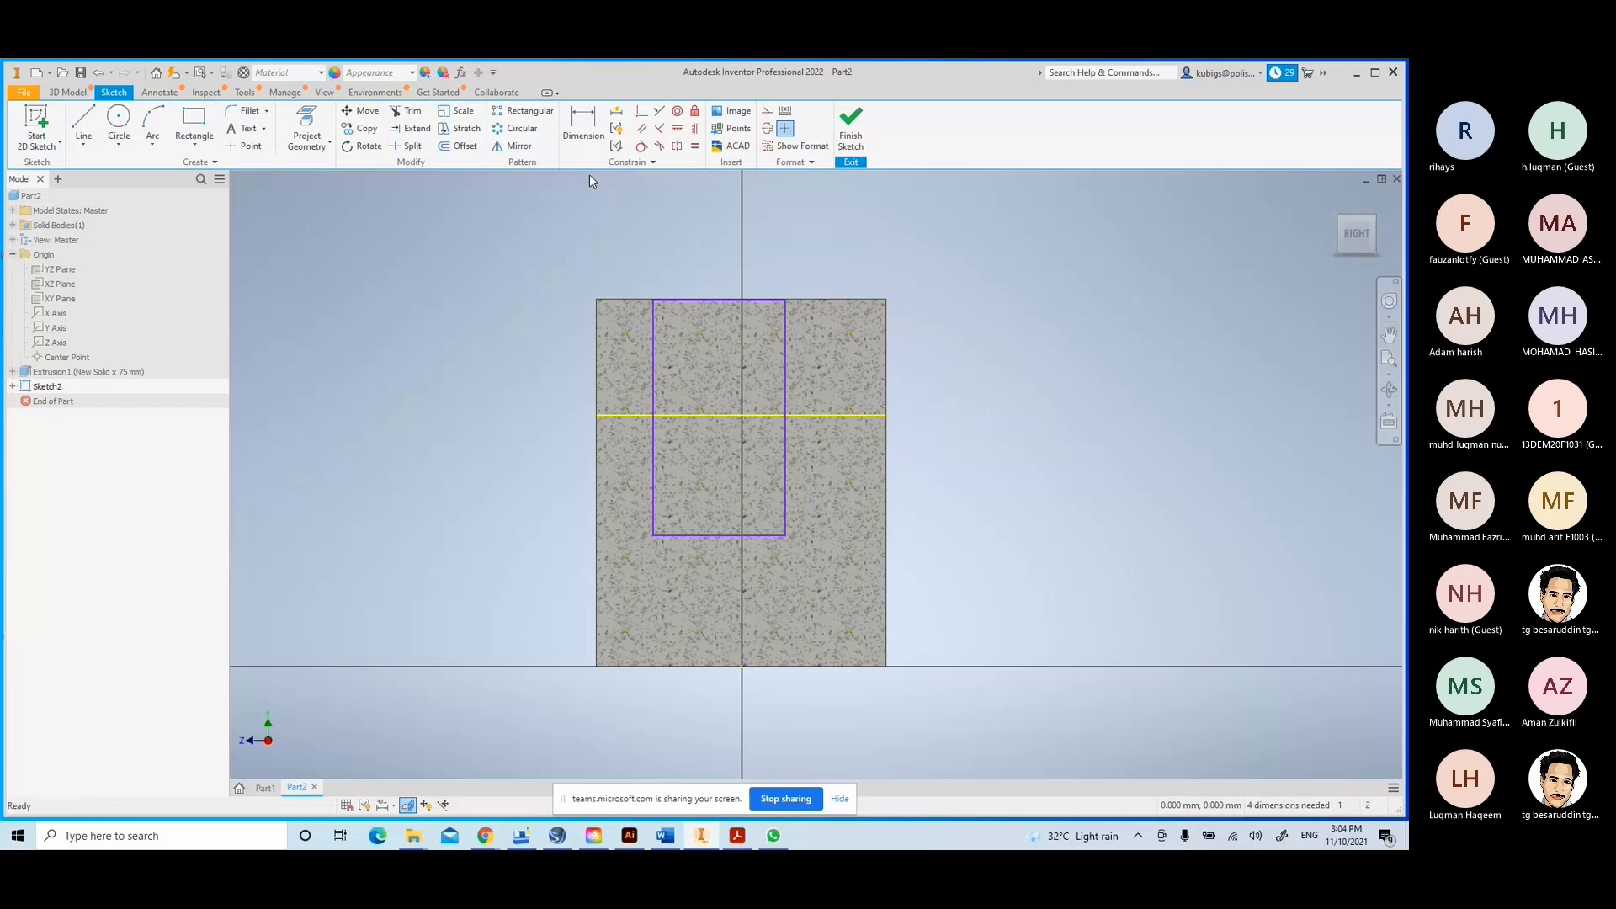
- Try to align the midpoint of the rectangle's top line with the solid using the Vertical and Horizontal constraints
{"action": "left_click", "coordinate": [693, 131]}
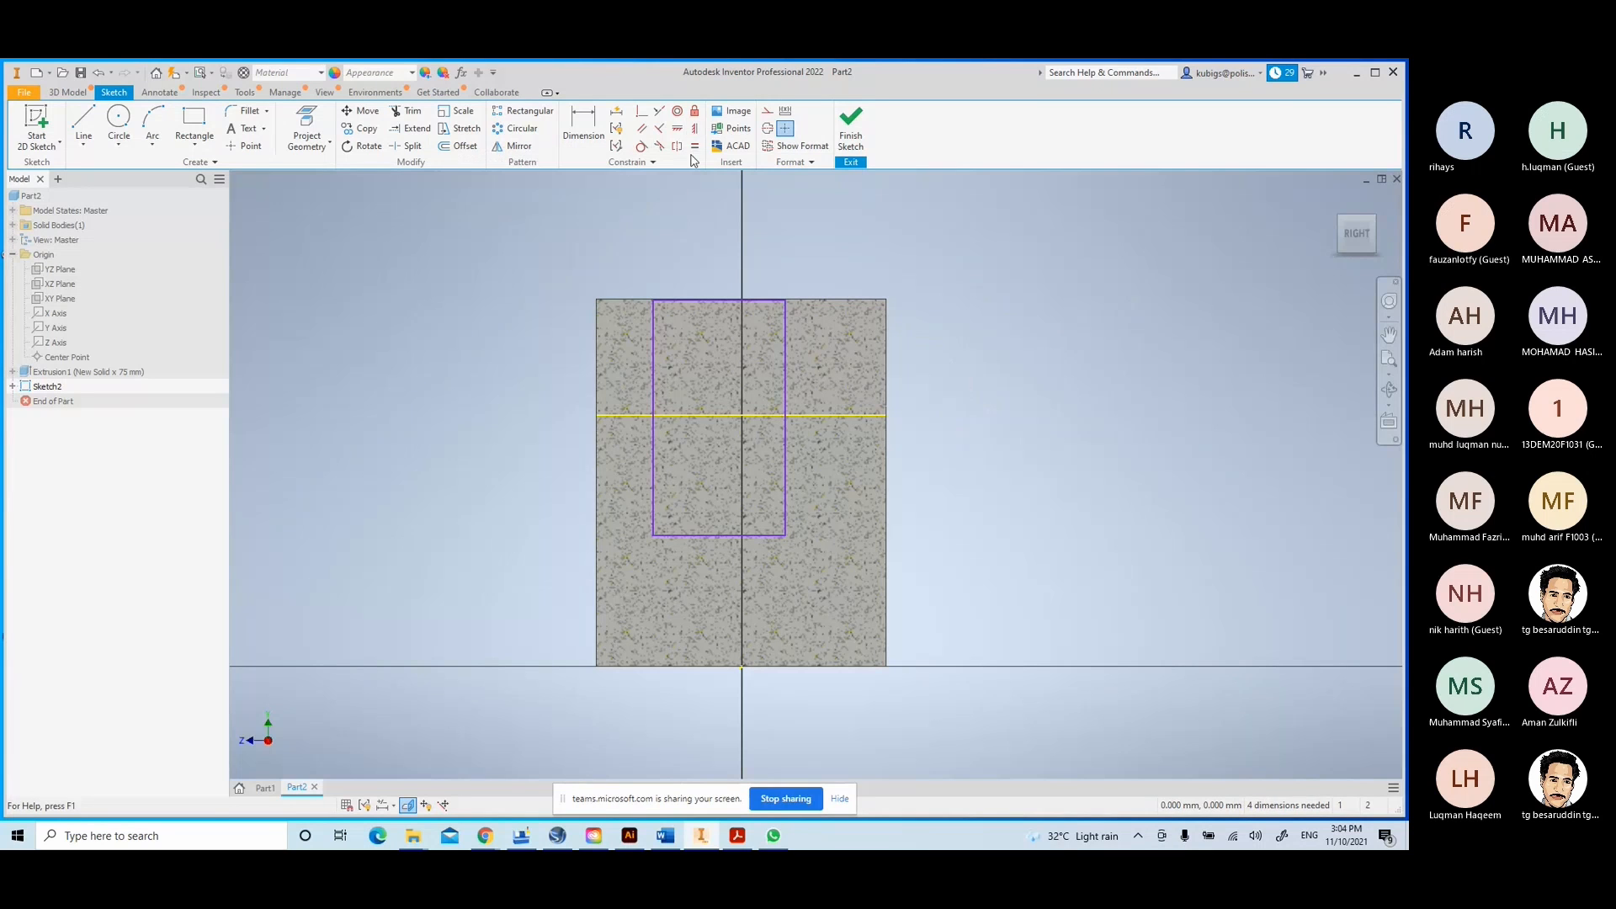
{"action": "left_click", "coordinate": [720, 302]}
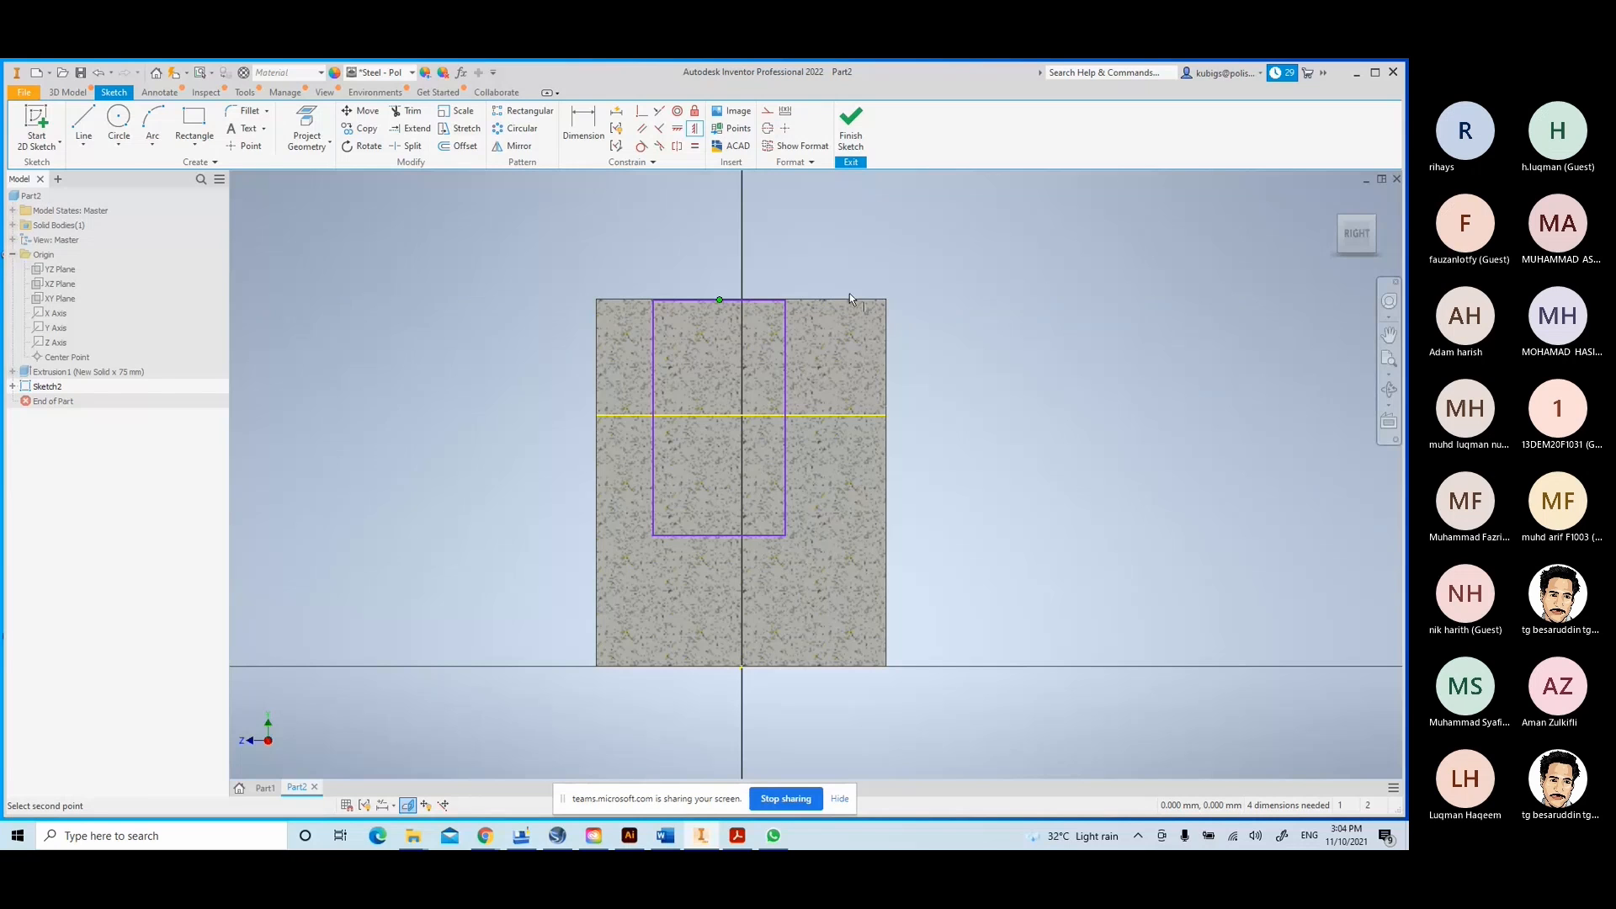
{"action": "scroll", "coordinate": [740, 306], "scroll_direction": "up", "scroll_amount": 3}
{"action": "middle_click_drag", "start_coordinate": [741, 306], "coordinate": [764, 401]}
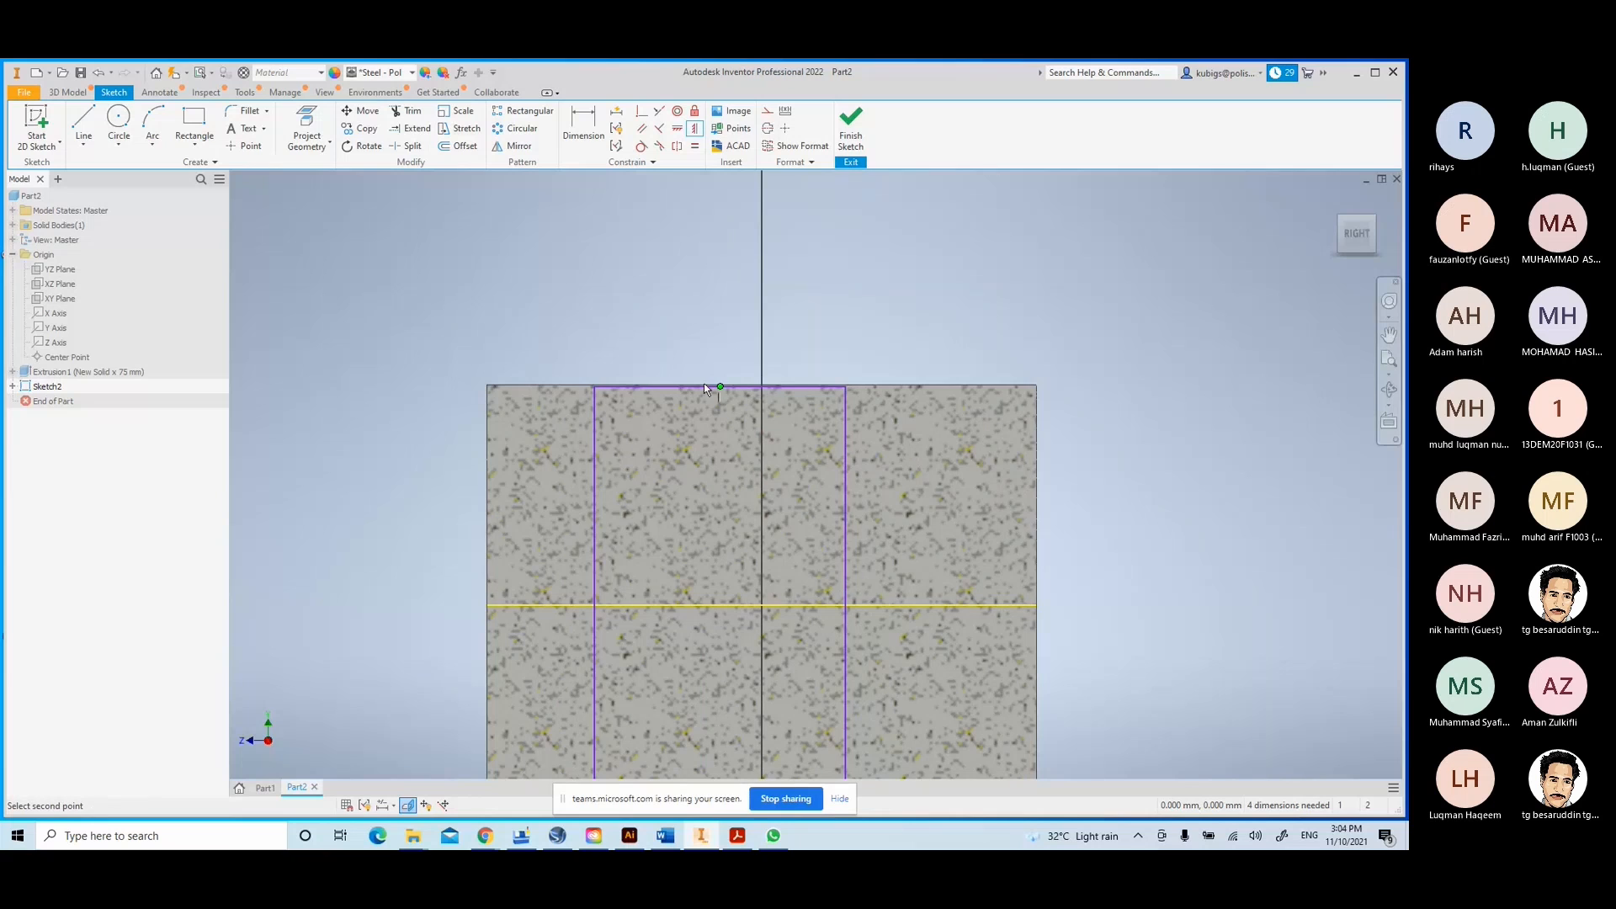
{"action": "left_click", "coordinate": [674, 130]}
{"action": "left_click", "coordinate": [674, 131]}
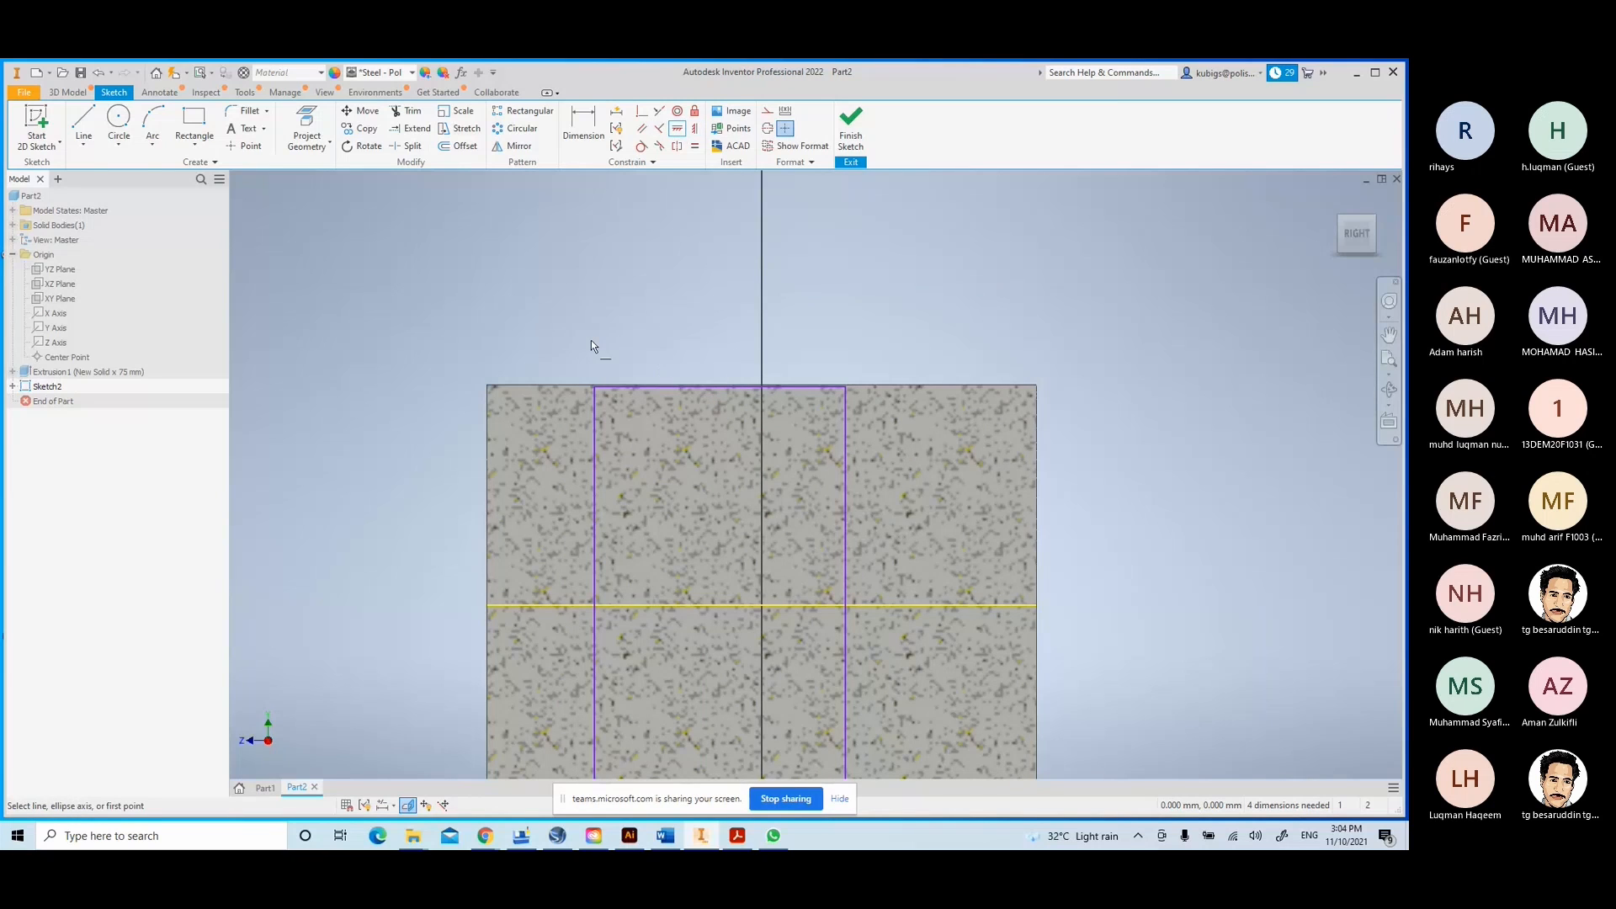
{"action": "left_click", "coordinate": [721, 386]}
{"action": "scroll", "coordinate": [679, 320], "scroll_direction": "down", "scroll_amount": 3}
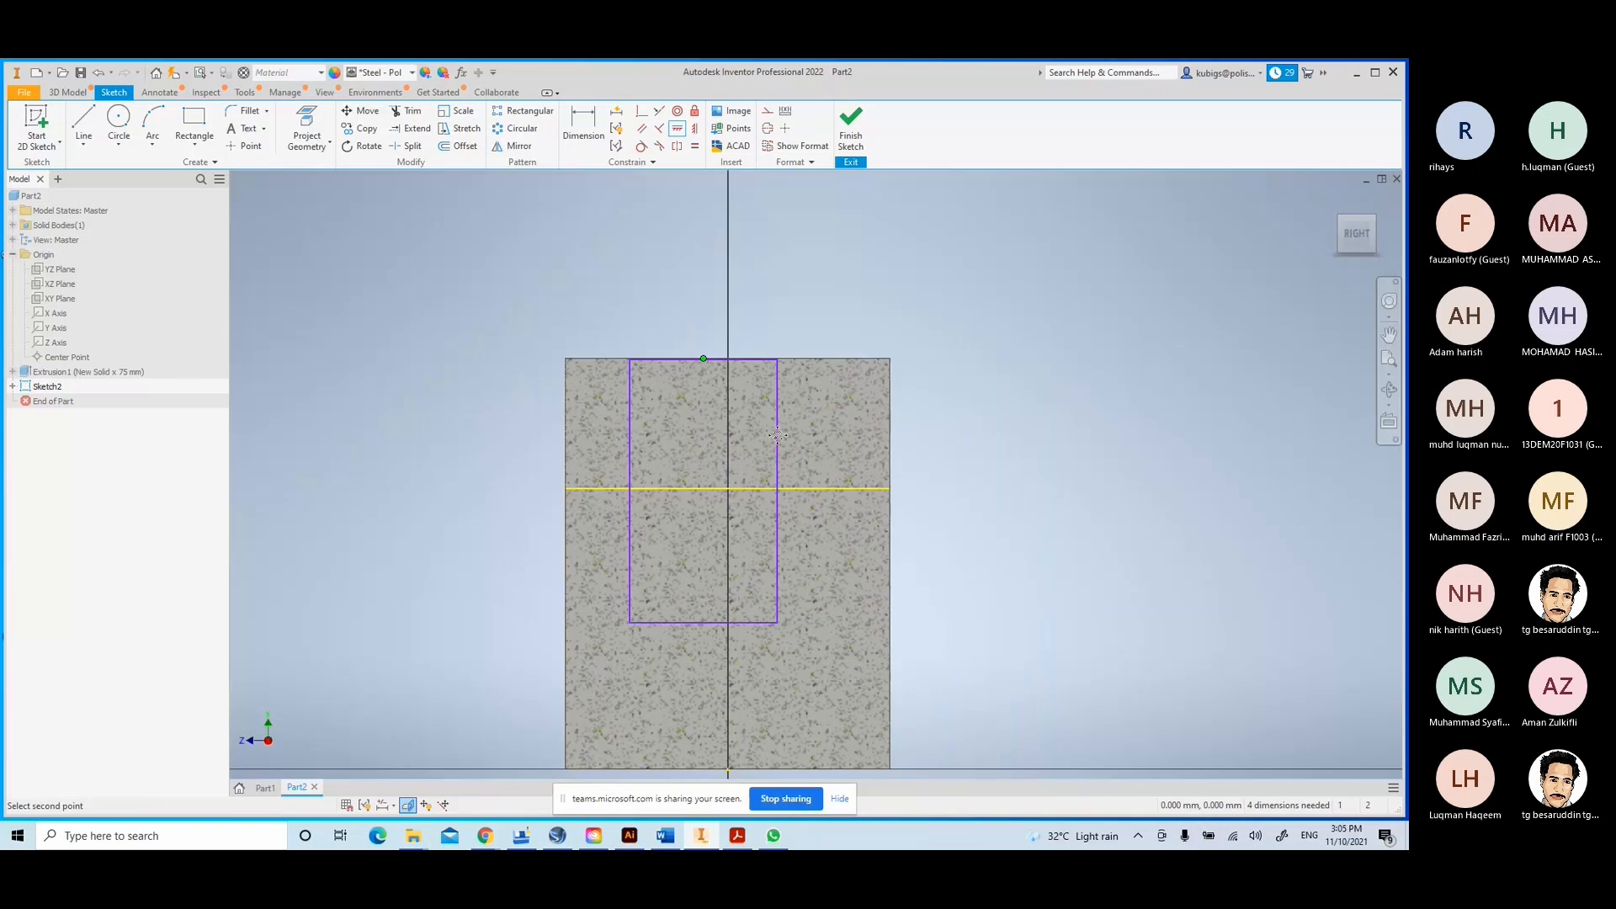
{"action": "middle_click_drag", "start_coordinate": [778, 435], "coordinate": [781, 416]}
{"action": "scroll", "coordinate": [781, 415], "scroll_direction": "down", "scroll_amount": 1}
{"action": "key", "text": "Escape"}
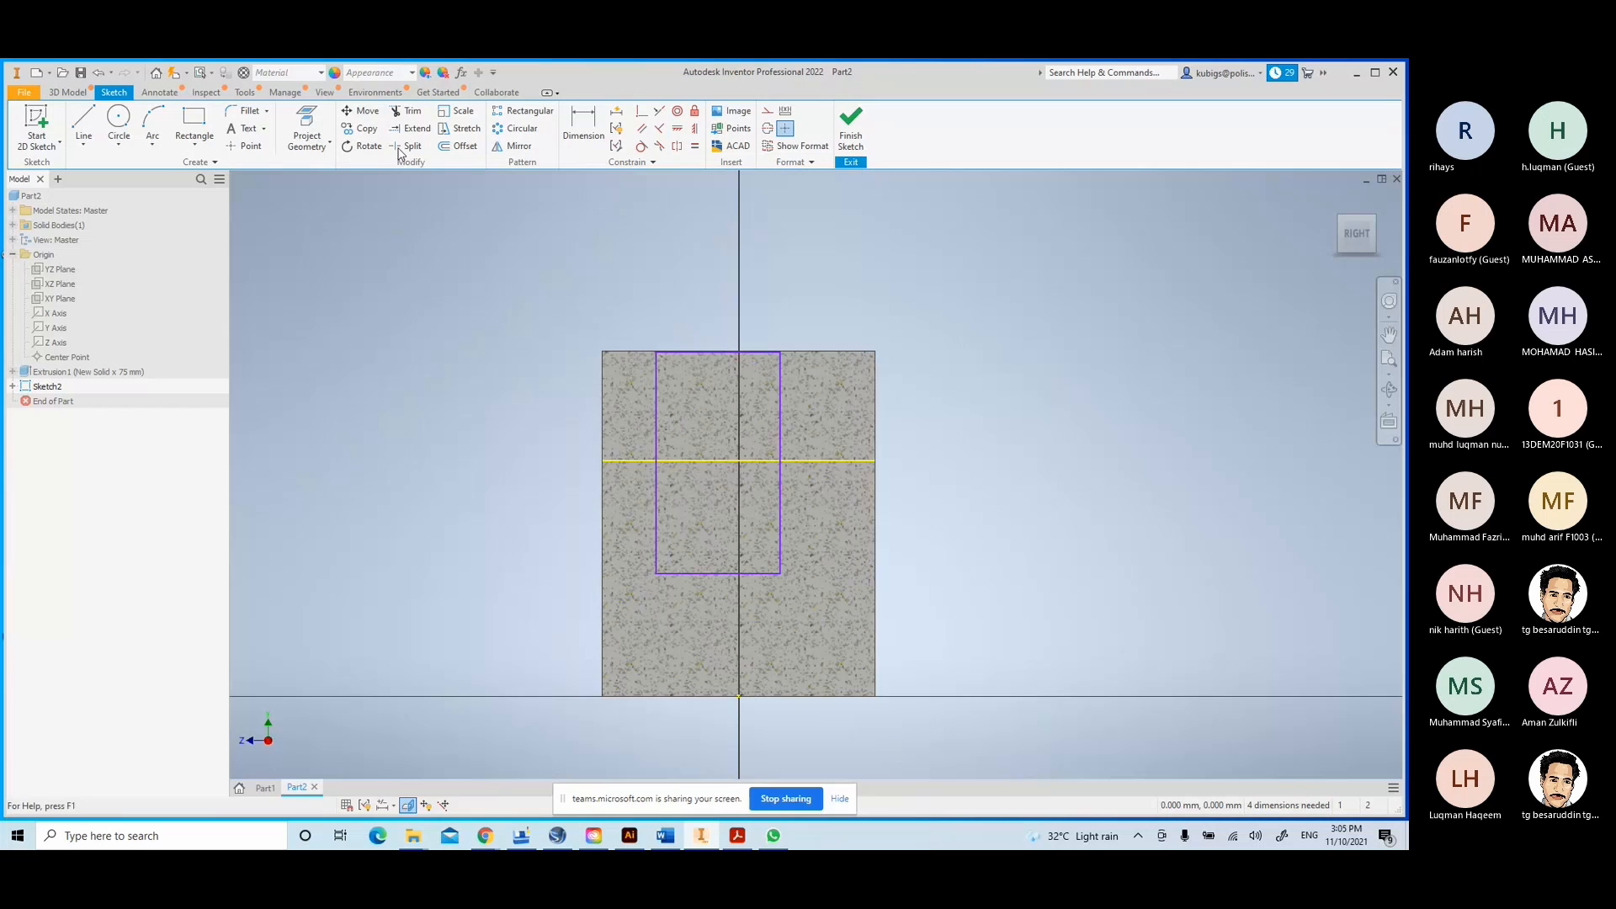
- Try to project the solid's curved arch face into the sketch again with Project Geometry
{"action": "left_click", "coordinate": [306, 122]}
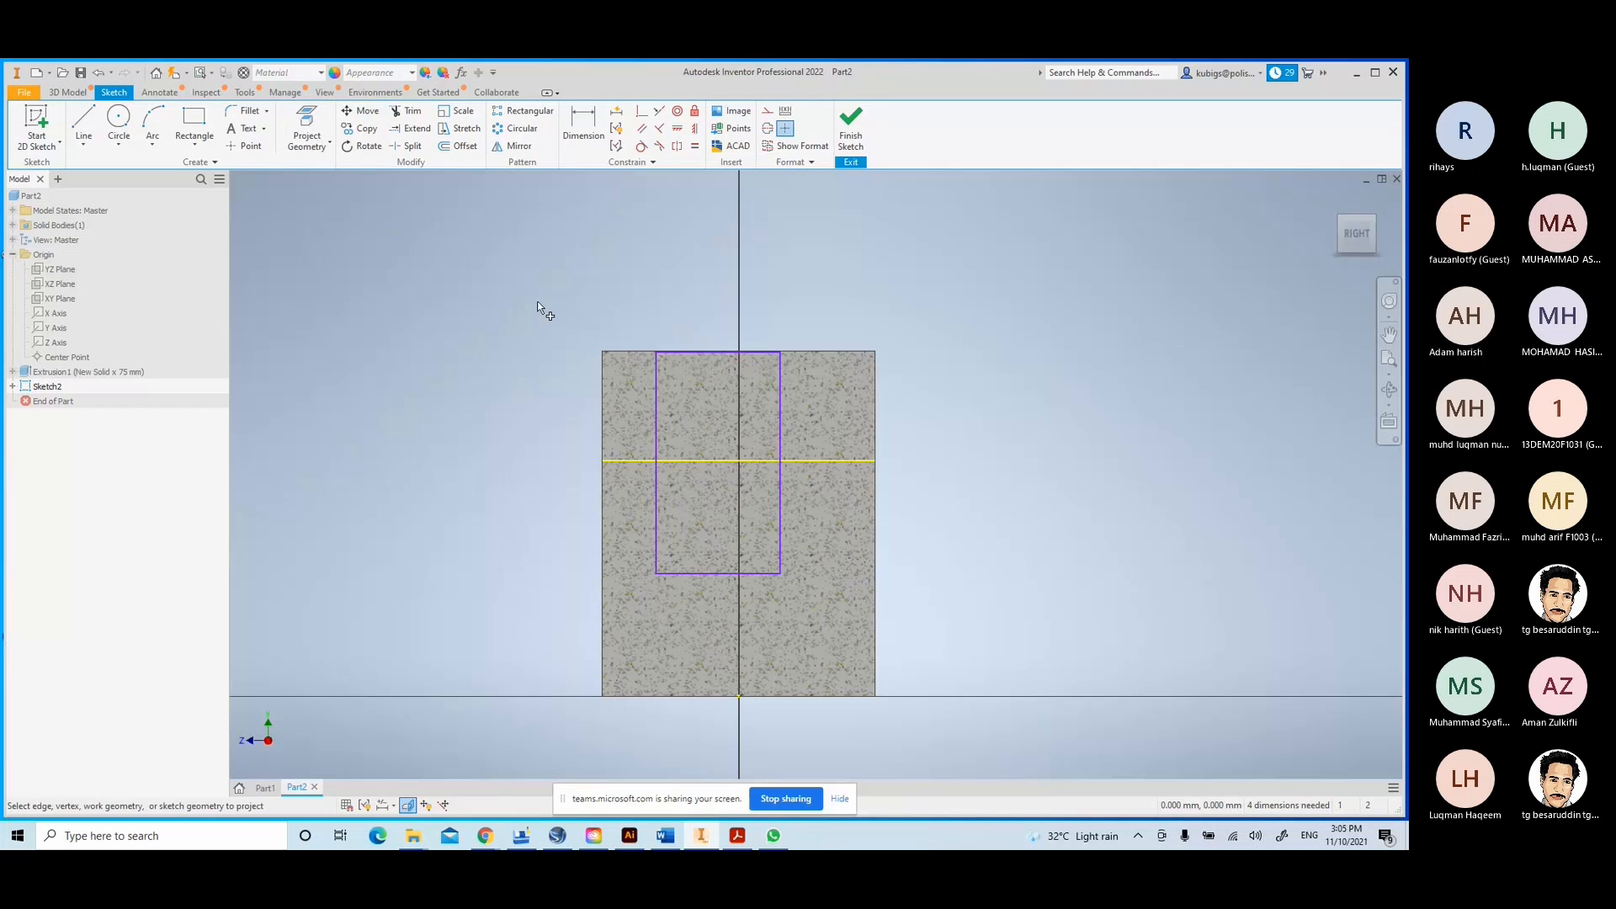
{"action": "left_click", "coordinate": [808, 374]}
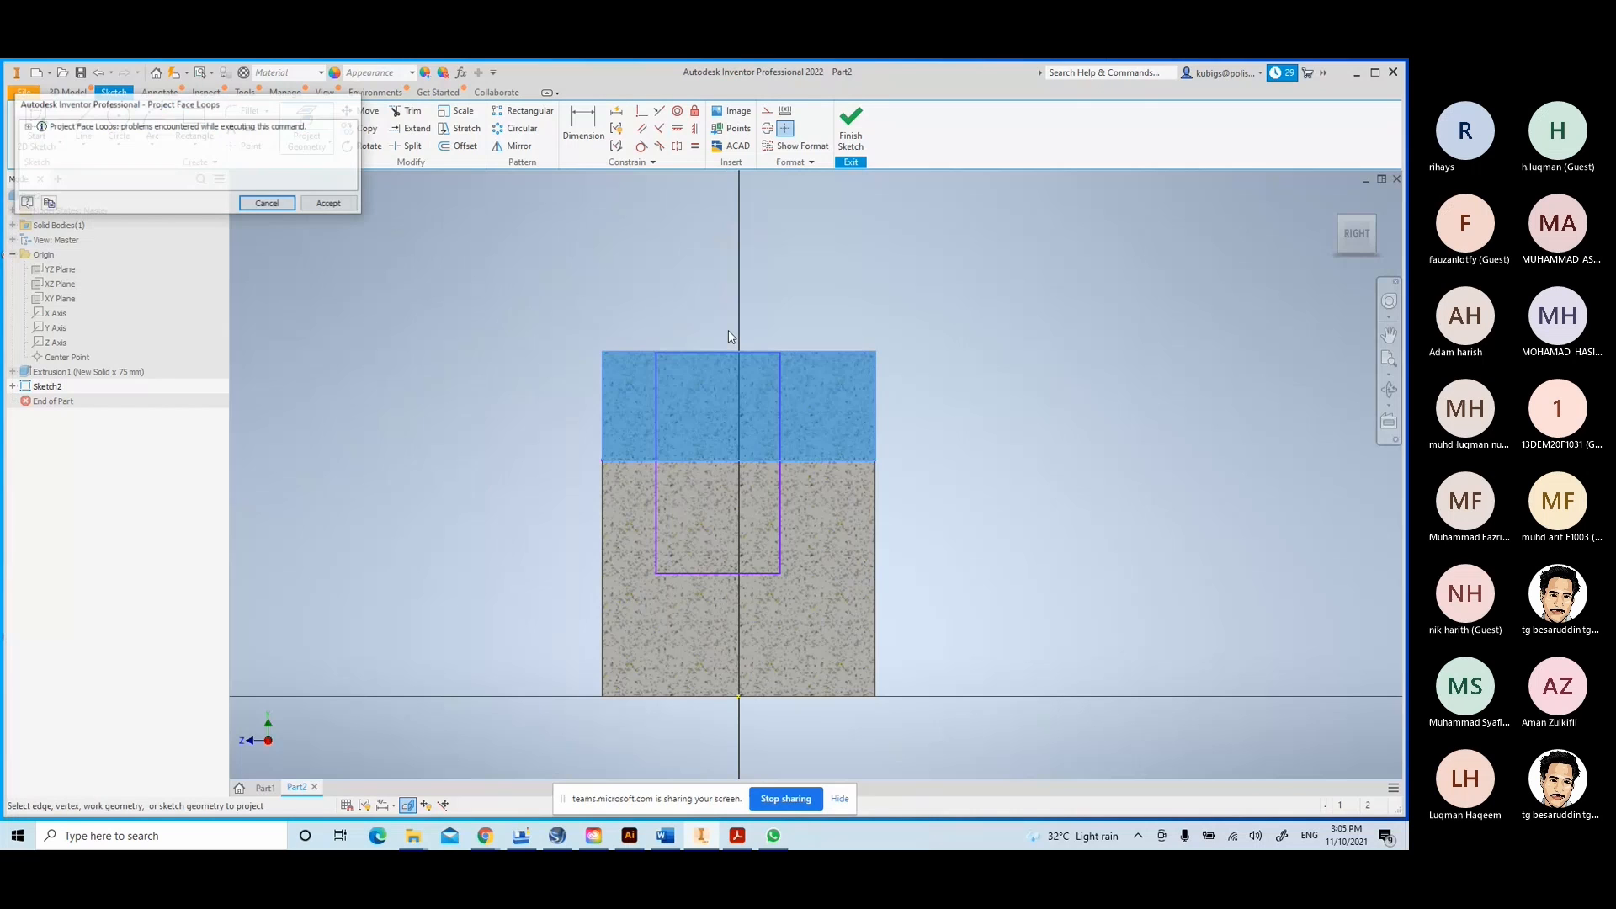
{"action": "left_click", "coordinate": [267, 204]}
{"action": "scroll", "coordinate": [758, 403], "scroll_direction": "up", "scroll_amount": 3}
{"action": "mouse_move", "coordinate": [756, 399]}
{"action": "middle_mouse_down"}
{"action": "mouse_move", "coordinate": [837, 506]}
{"action": "mouse_move", "coordinate": [829, 493]}
{"action": "middle_mouse_up"}
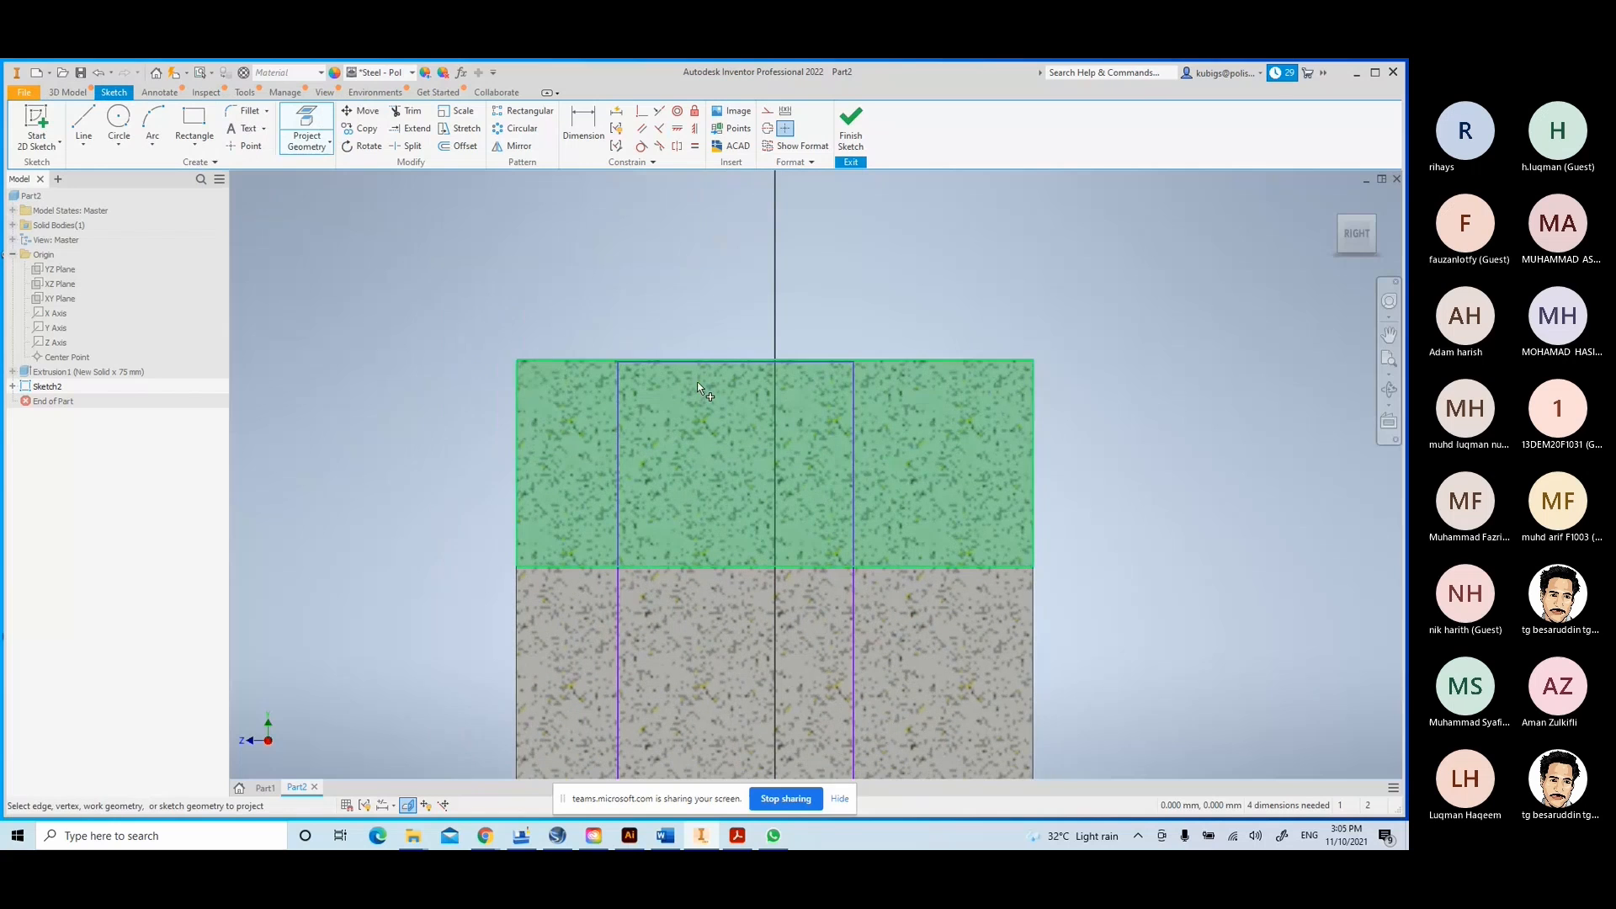
{"action": "left_click", "coordinate": [619, 655]}
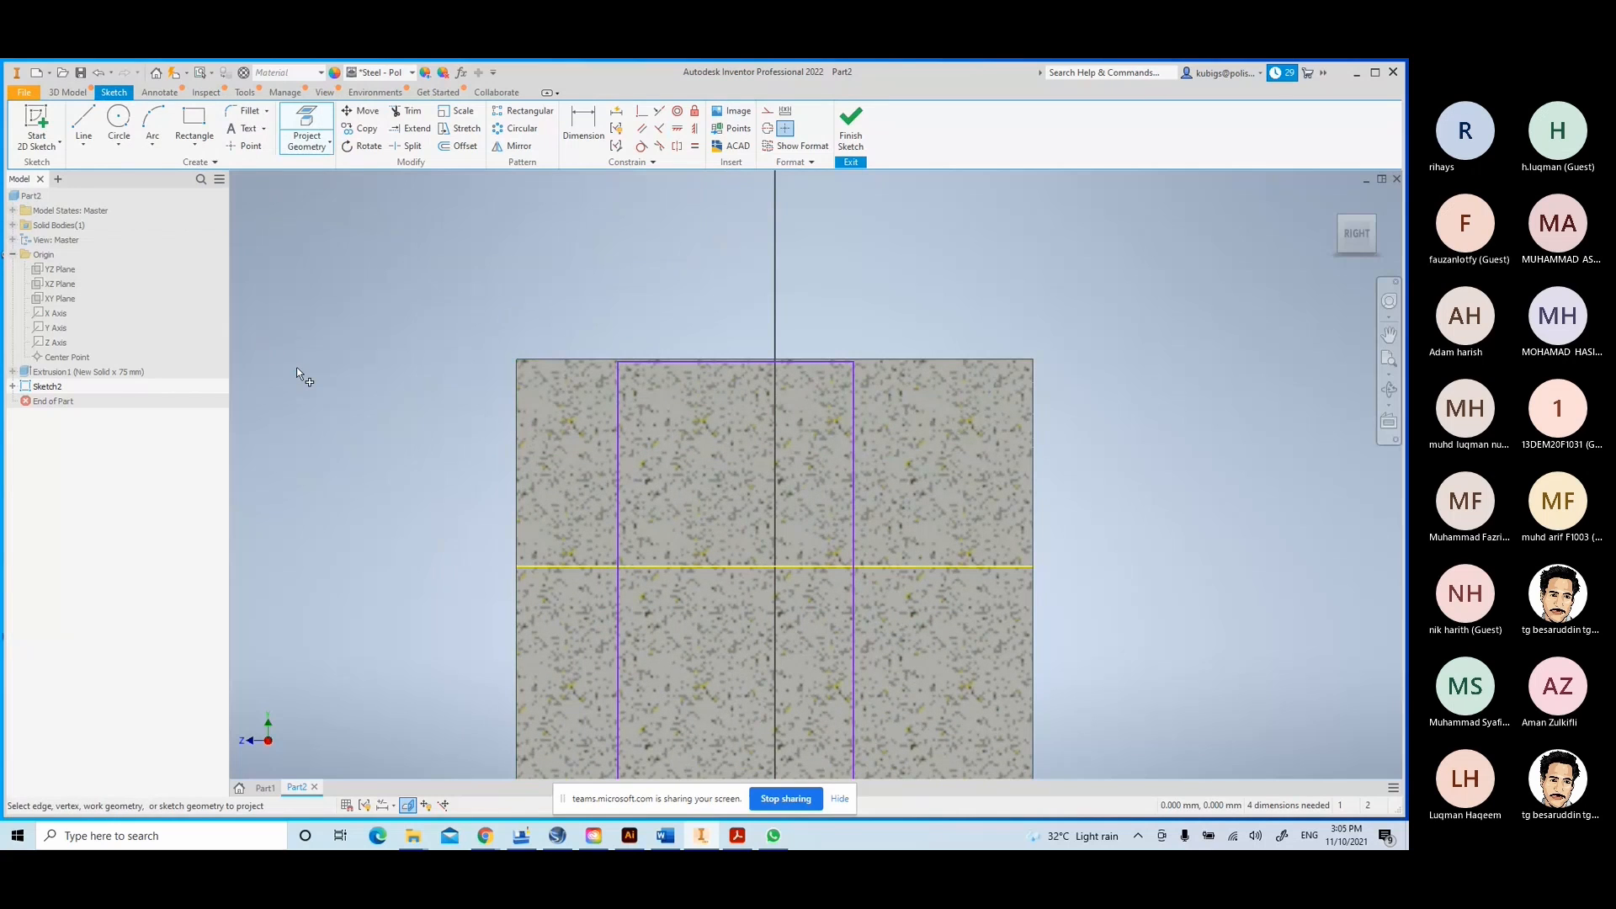
{"action": "key", "text": "Escape"}
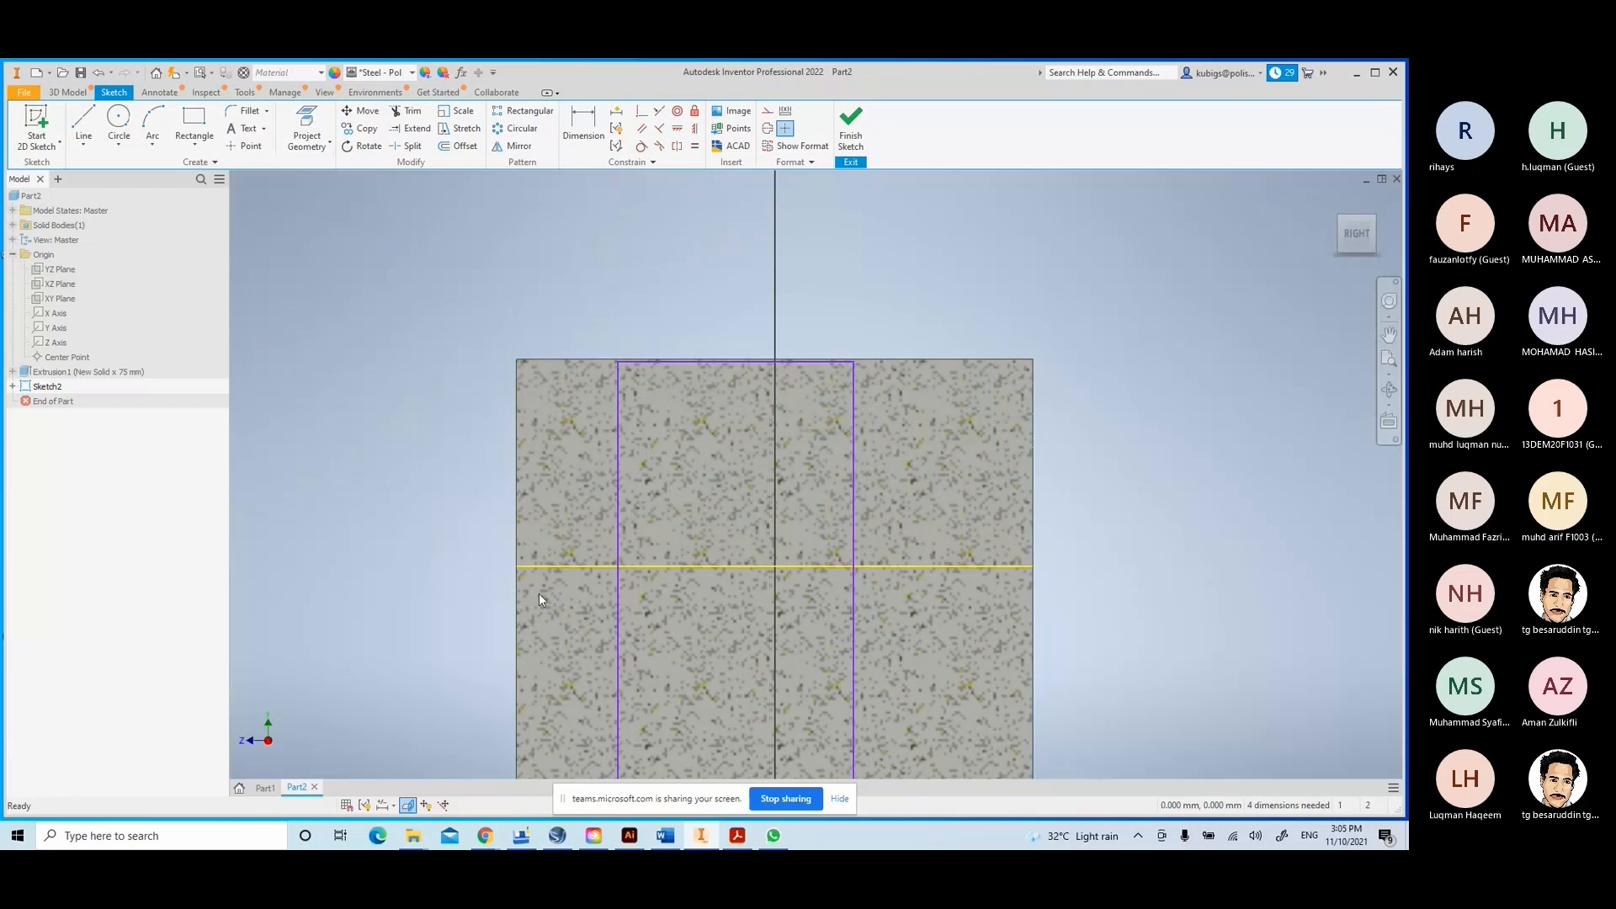
- Delete all four lines of the rectangle, keeping the projected line
{"action": "left_click", "coordinate": [623, 637]}
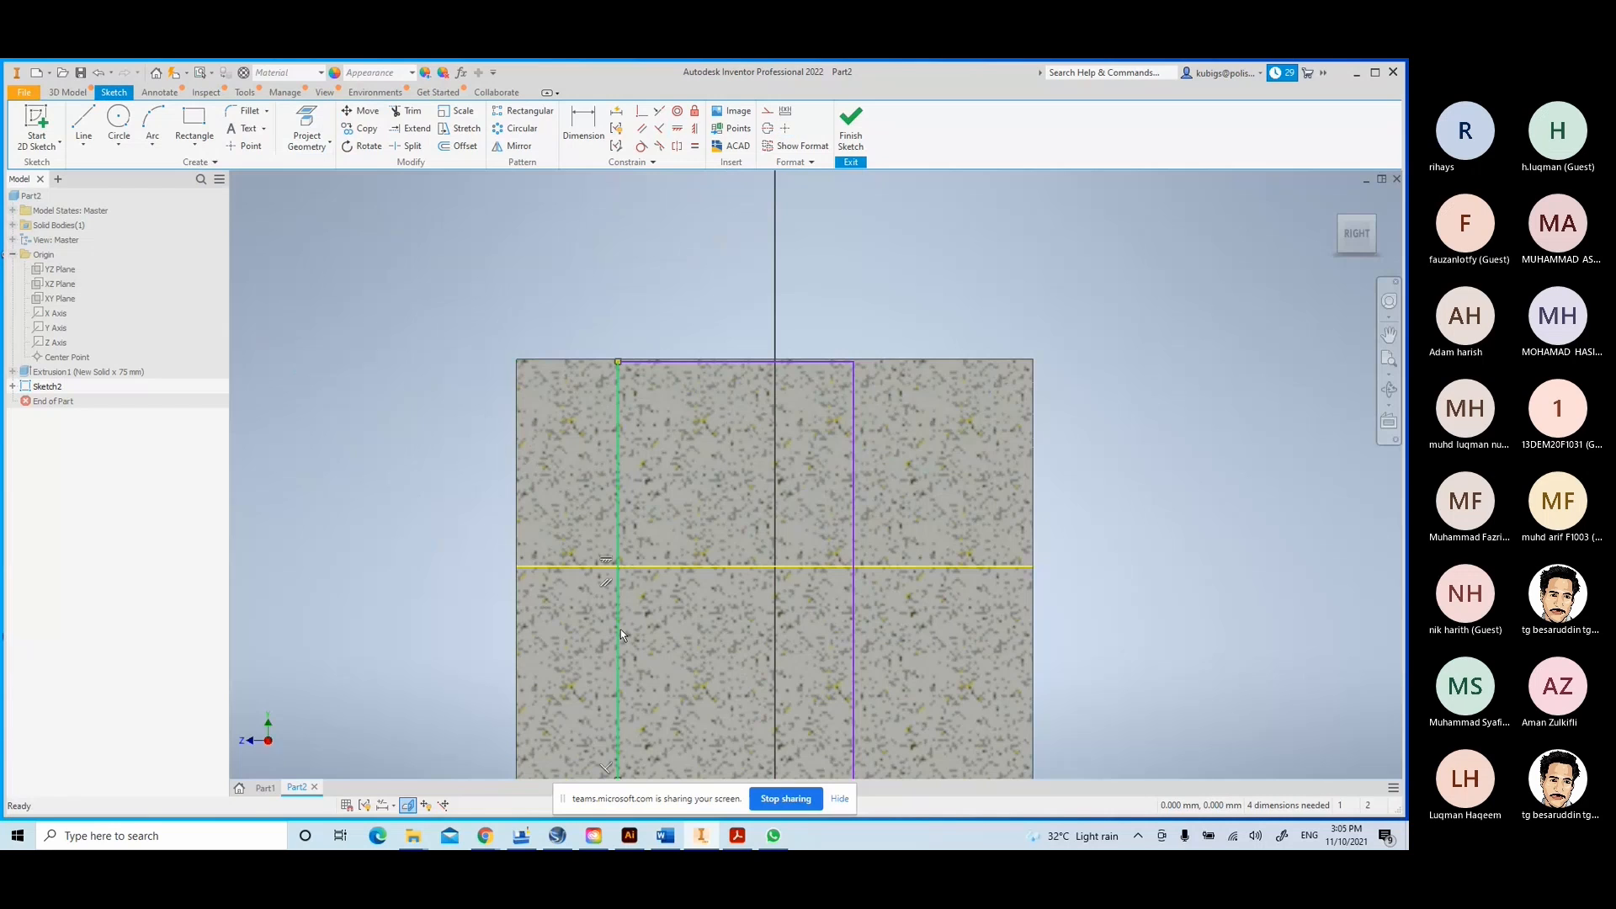
{"action": "key", "text": "Delete"}
{"action": "left_click", "coordinate": [727, 361]}
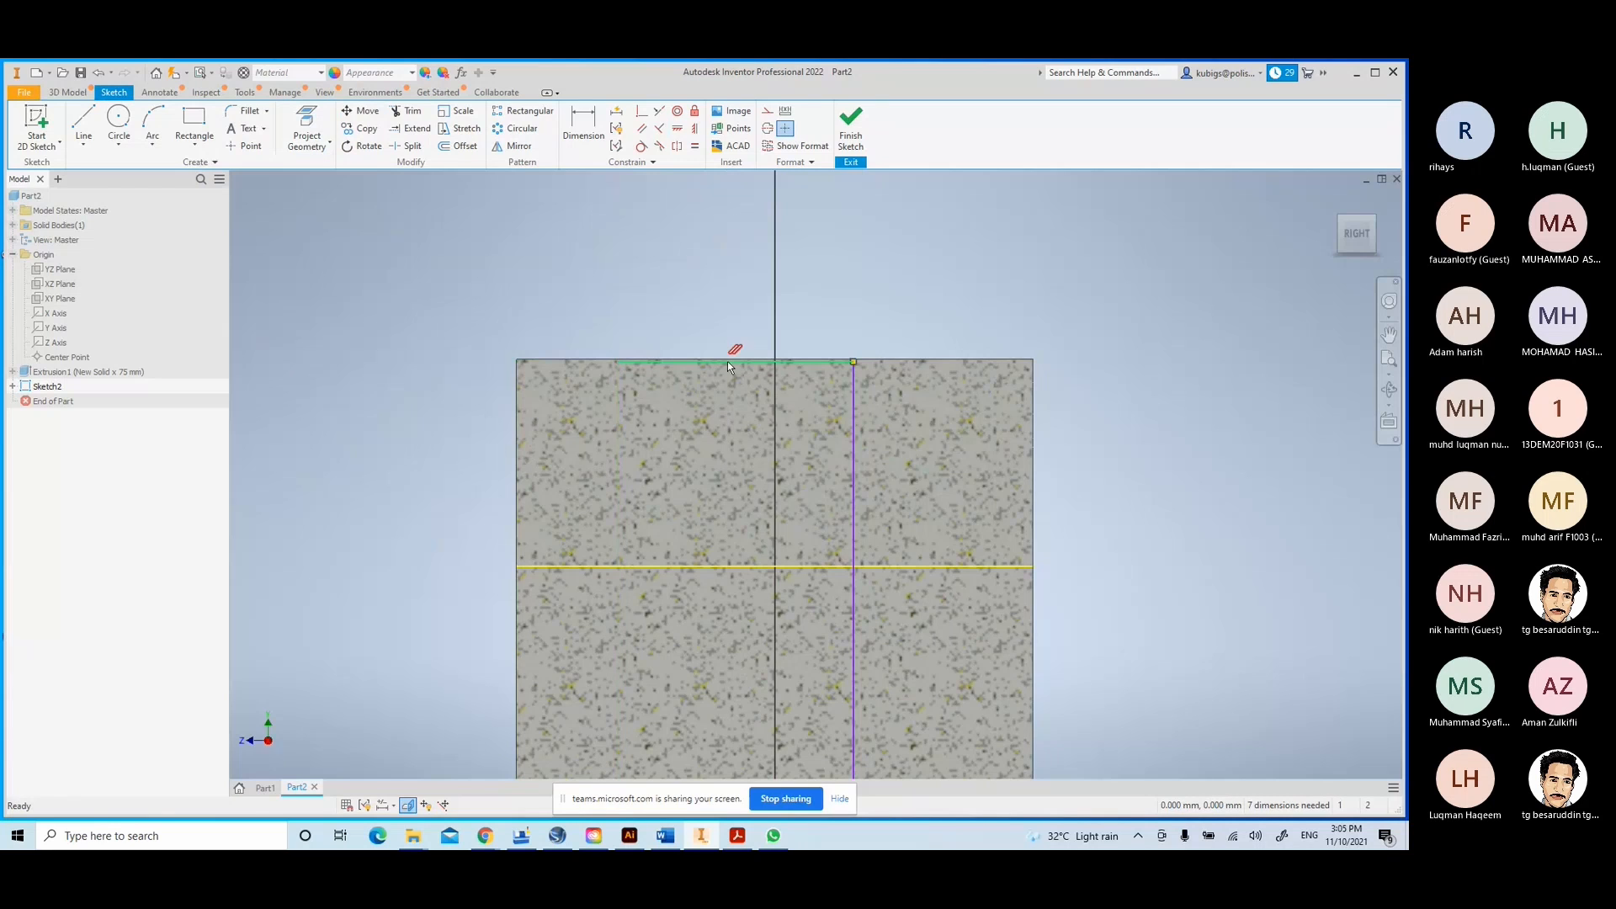
{"action": "key", "text": "Delete"}
{"action": "left_click", "coordinate": [852, 506]}
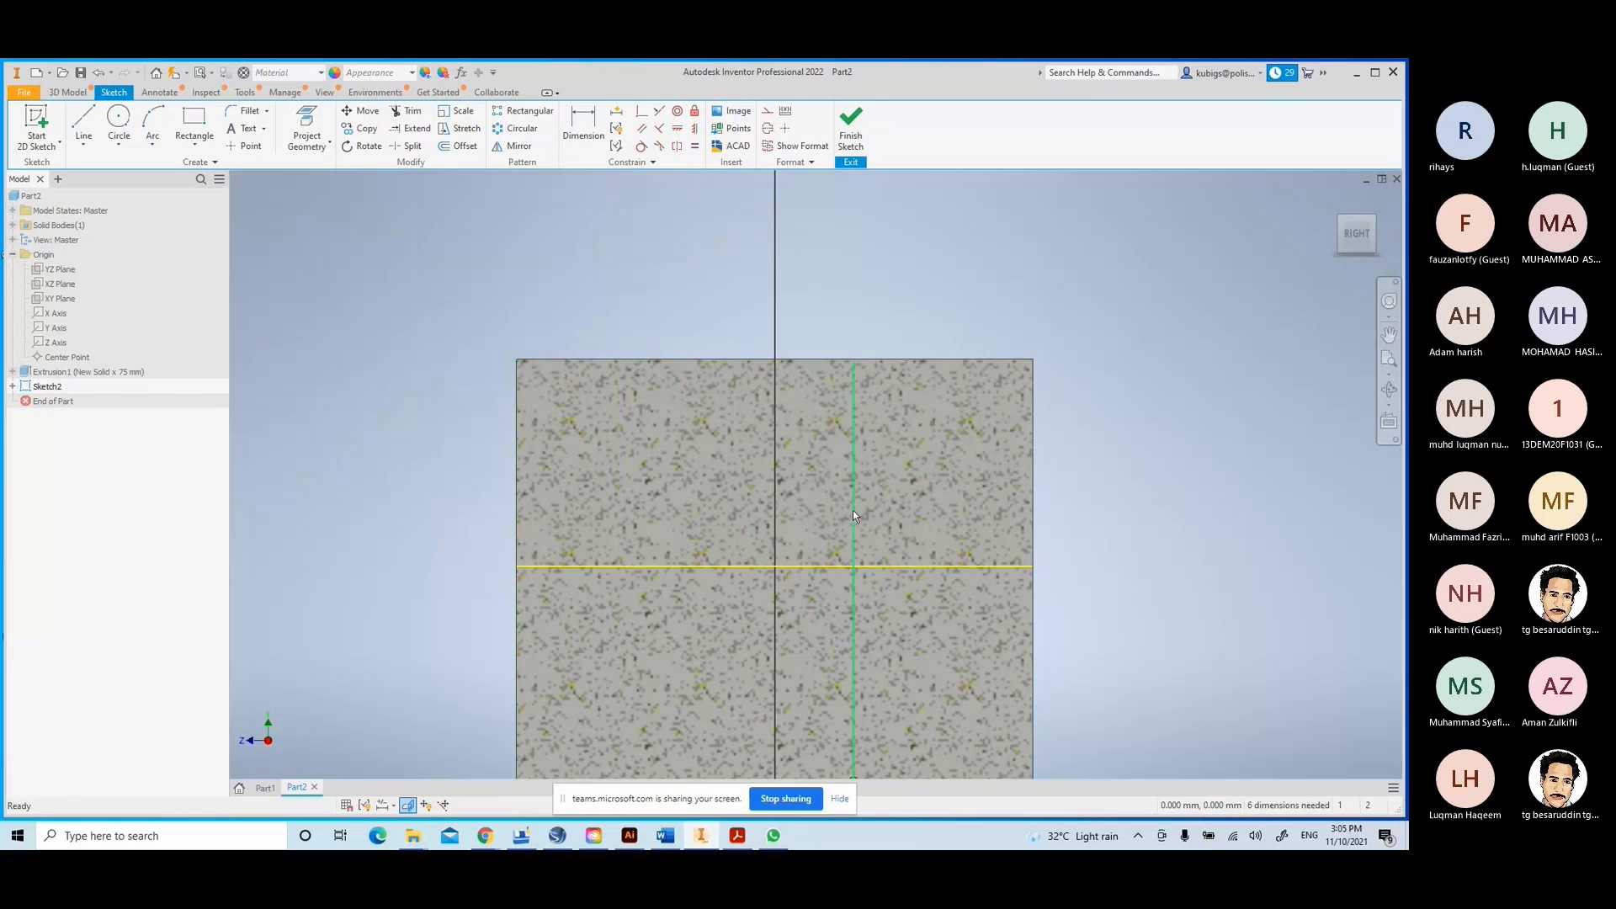
{"action": "key", "text": "Delete"}
{"action": "scroll", "coordinate": [825, 565], "scroll_direction": "down", "scroll_amount": 2}
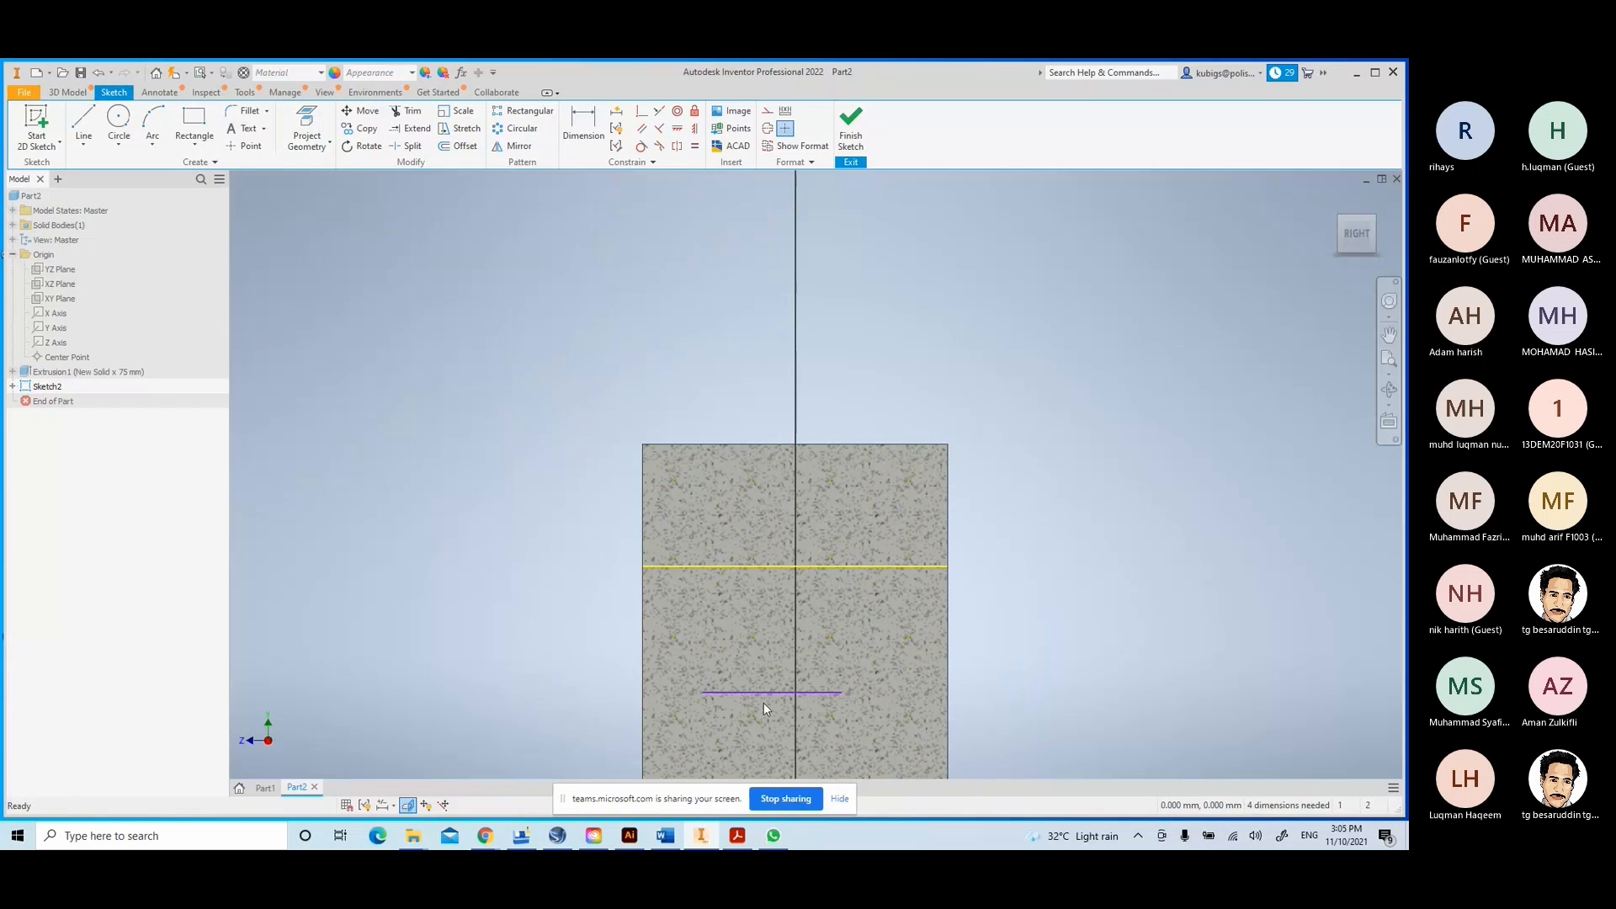
{"action": "key", "text": "Delete"}
- Sketch a two-point rectangle about 36 mm tall starting on the solid's top edge, ending below the projected line and spanning the vertical axis
{"action": "left_click", "coordinate": [193, 122]}
{"action": "scroll", "coordinate": [685, 420], "scroll_direction": "up", "scroll_amount": 3}
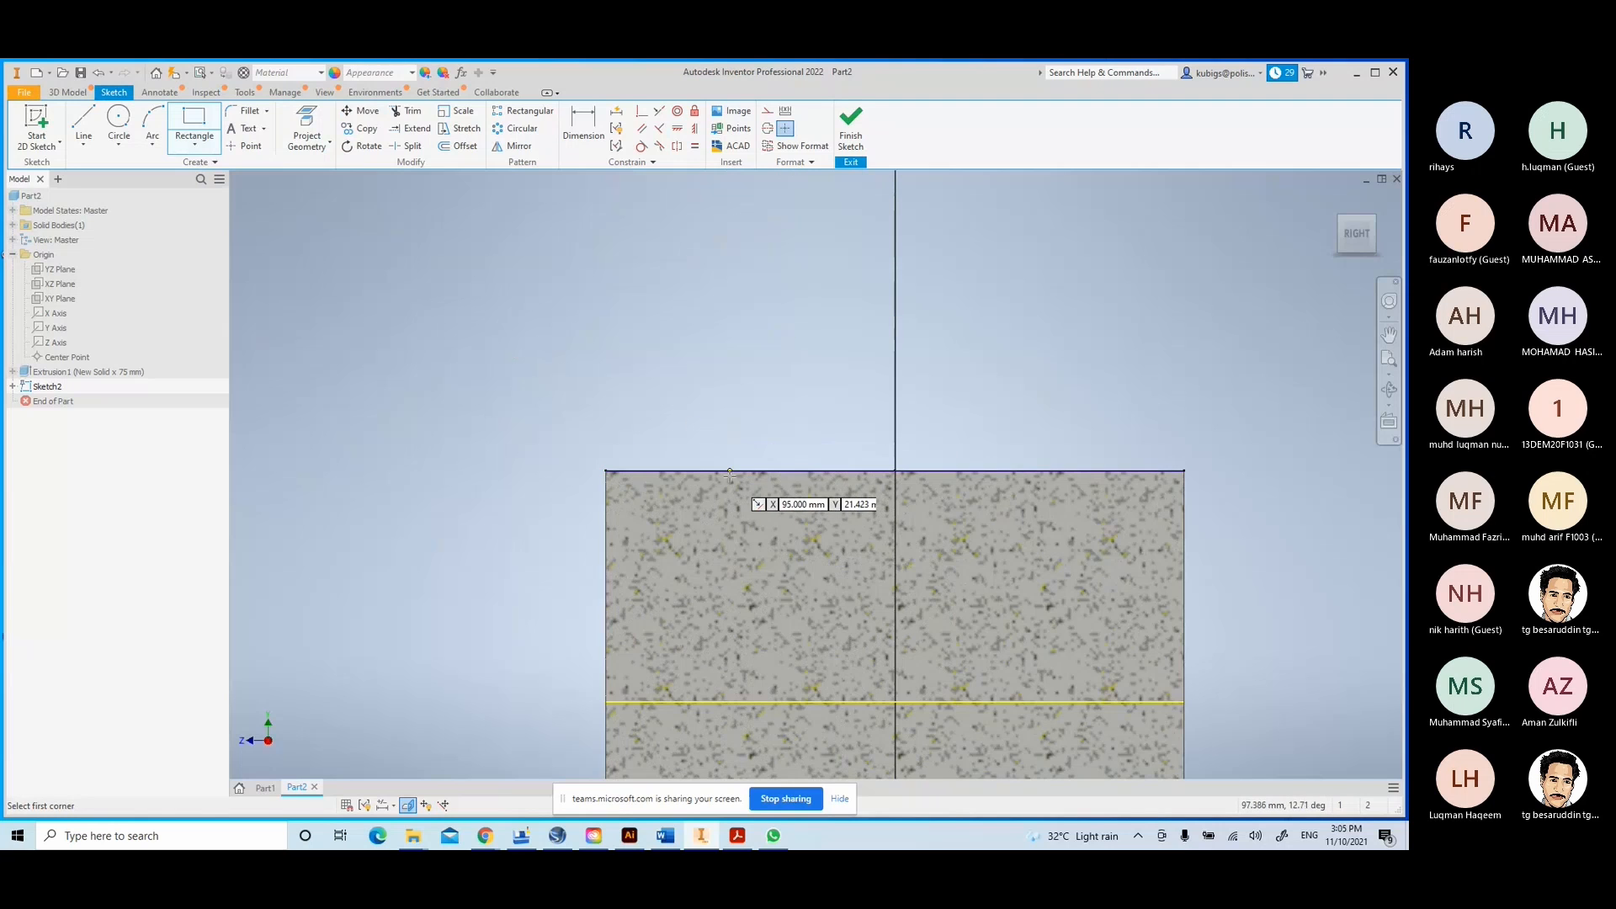
{"action": "left_click", "coordinate": [728, 470]}
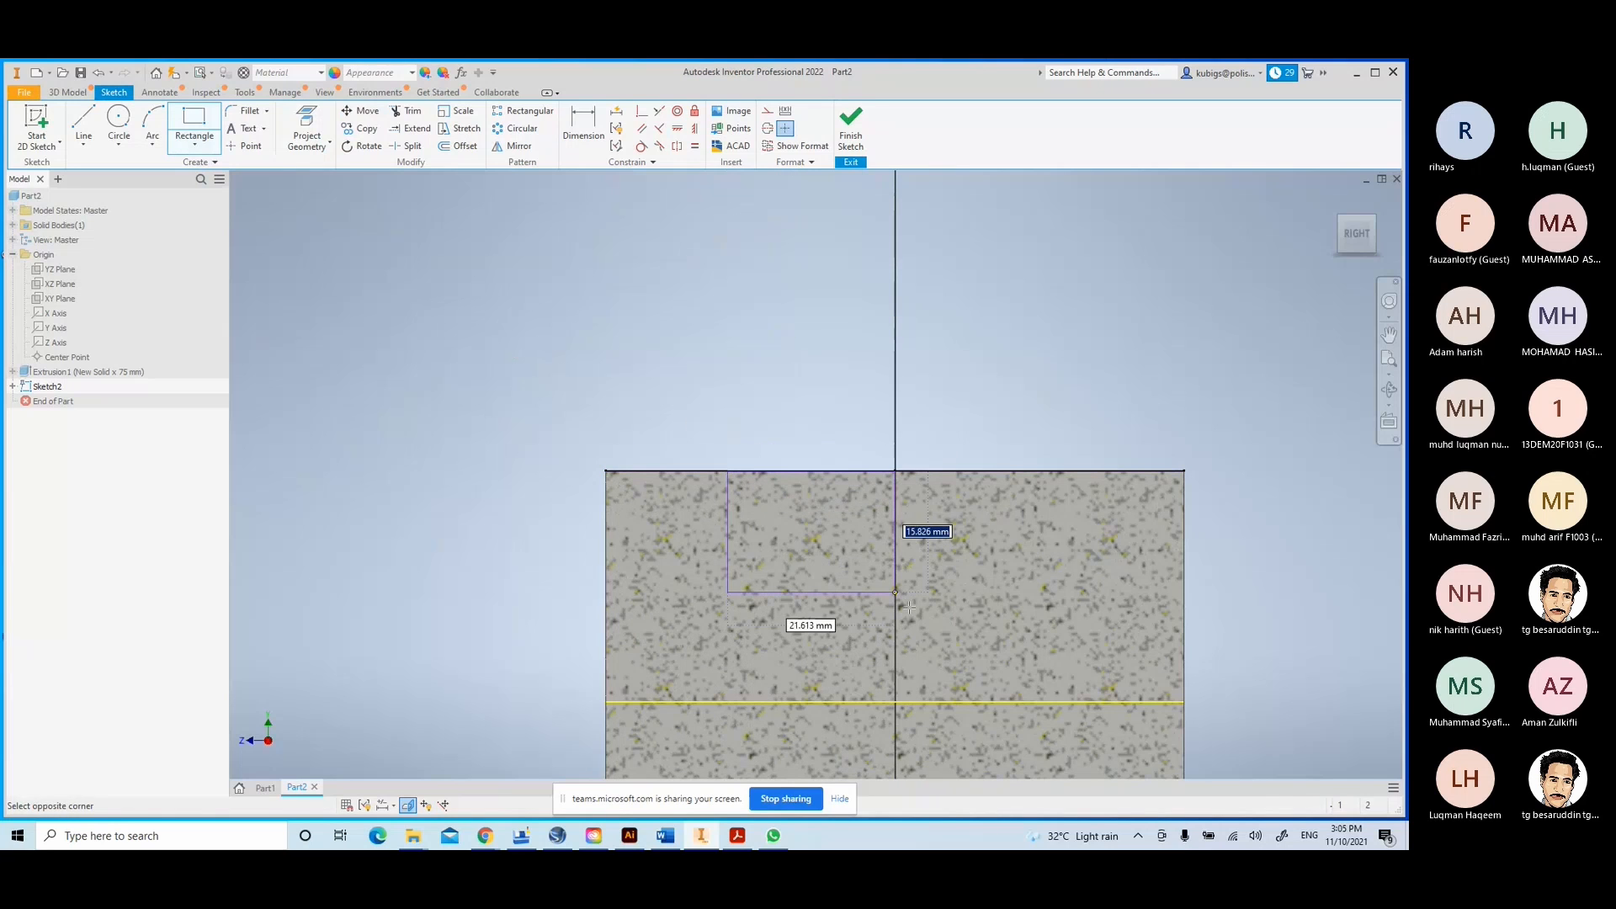
{"action": "left_click", "coordinate": [1006, 748]}
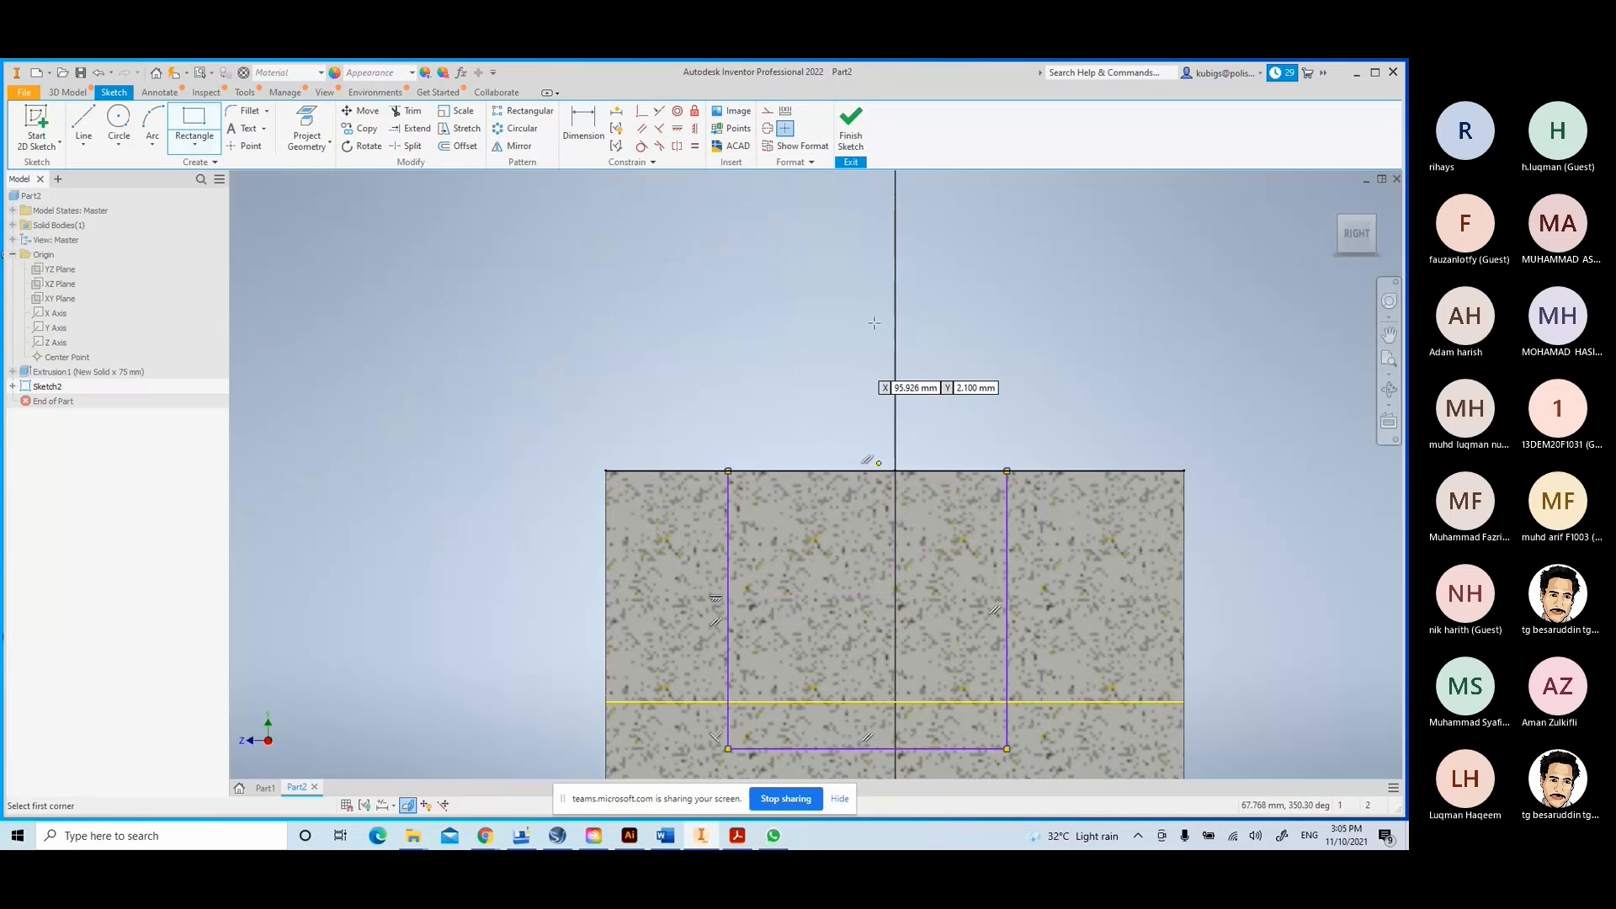
{"action": "right_click", "coordinate": [1058, 289]}
{"action": "left_click", "coordinate": [1097, 290]}
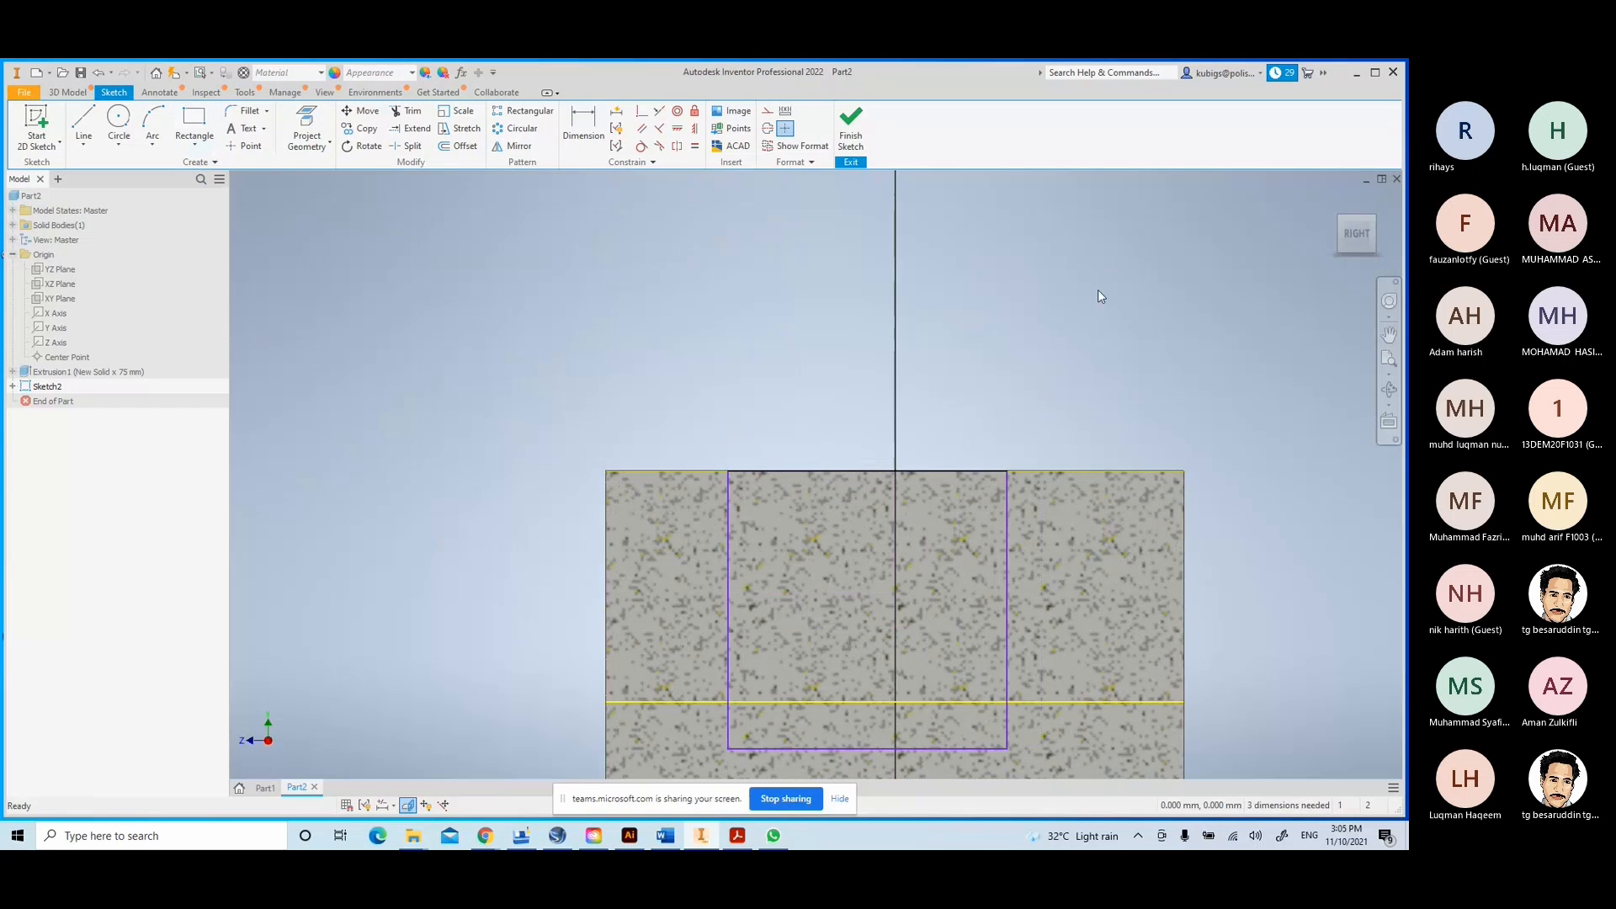
- Try to align the midpoints of the rectangle's top line and the solid's top edge with a Vertical constraint
{"action": "scroll", "coordinate": [750, 418], "scroll_direction": "up", "scroll_amount": 3}
{"action": "middle_click_drag", "start_coordinate": [779, 447], "coordinate": [575, 345]}
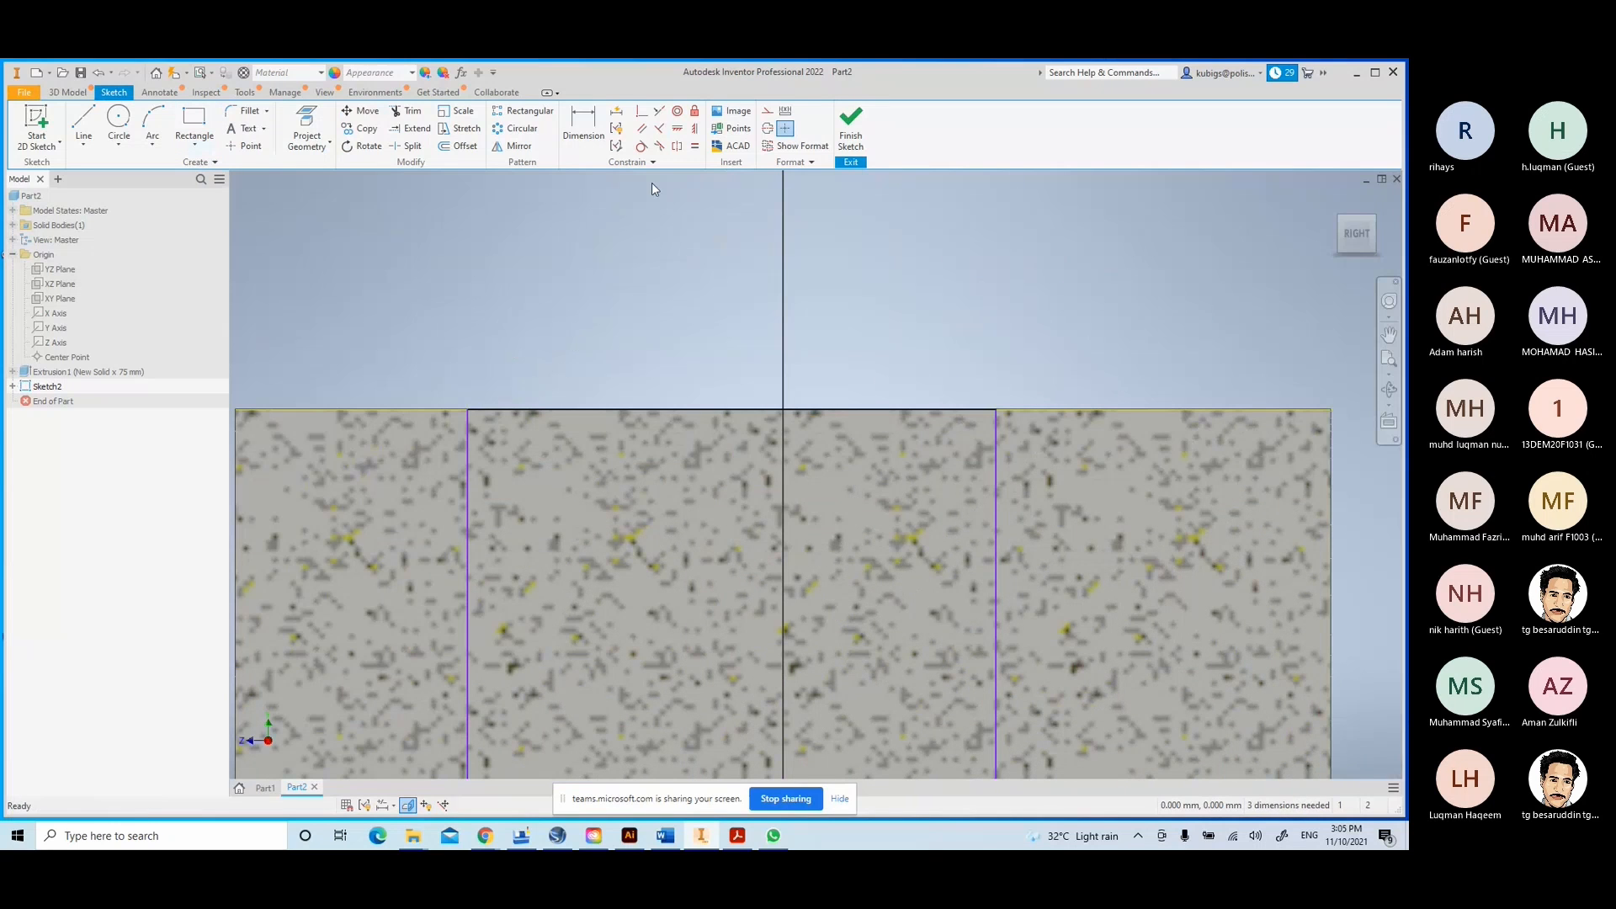
{"action": "left_click", "coordinate": [693, 129]}
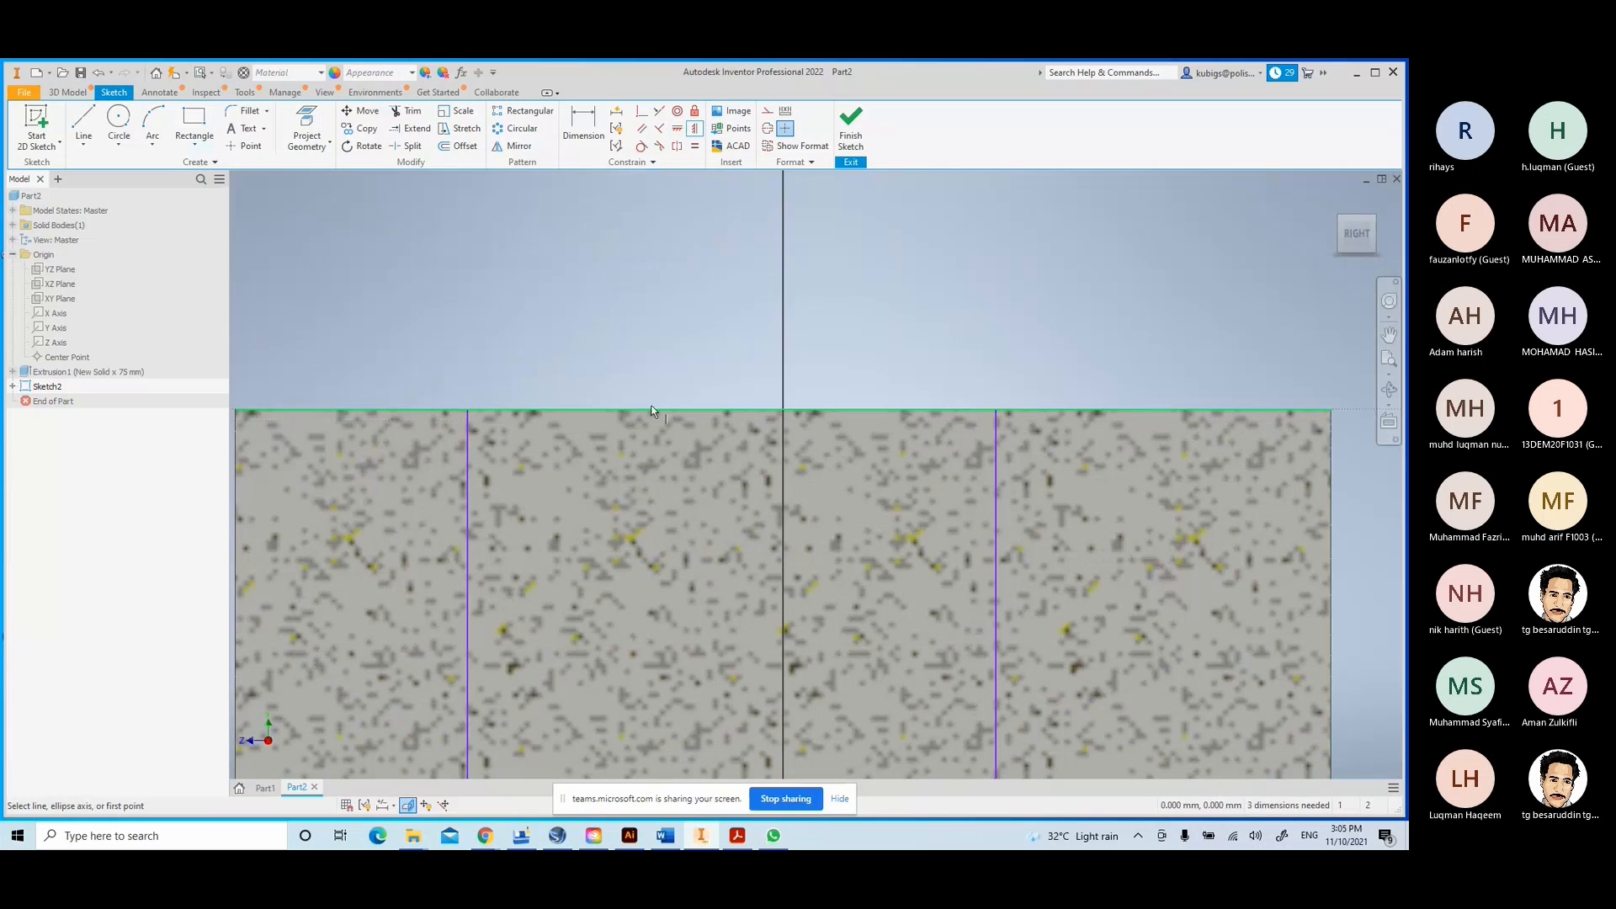
{"action": "left_click", "coordinate": [731, 410]}
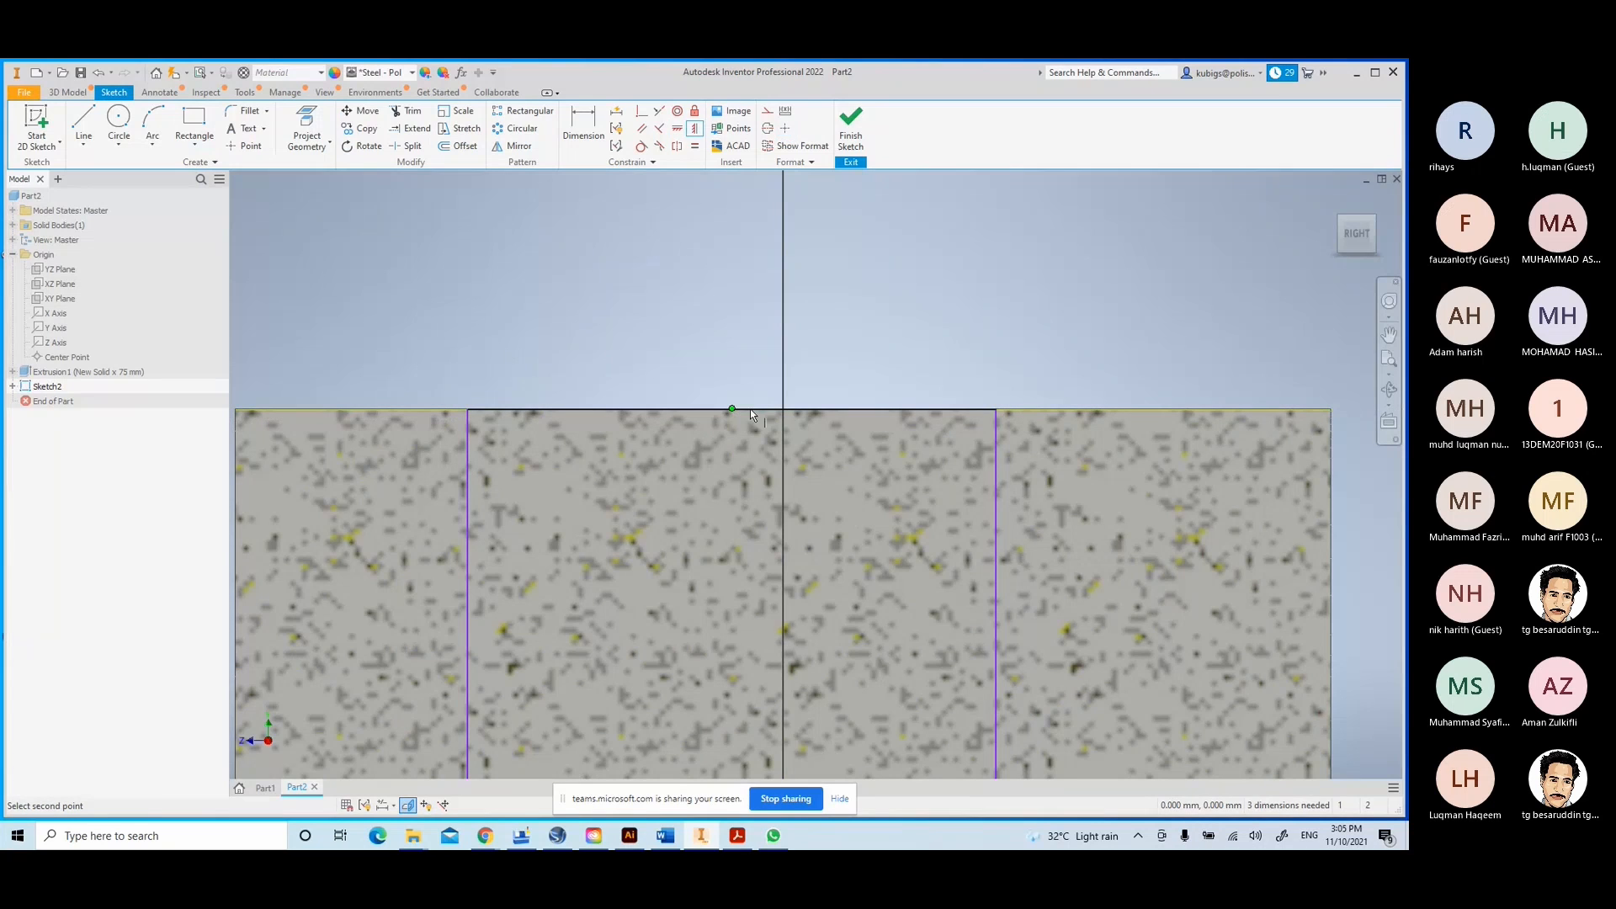
{"action": "left_click", "coordinate": [784, 410]}
{"action": "key", "text": "Escape"}
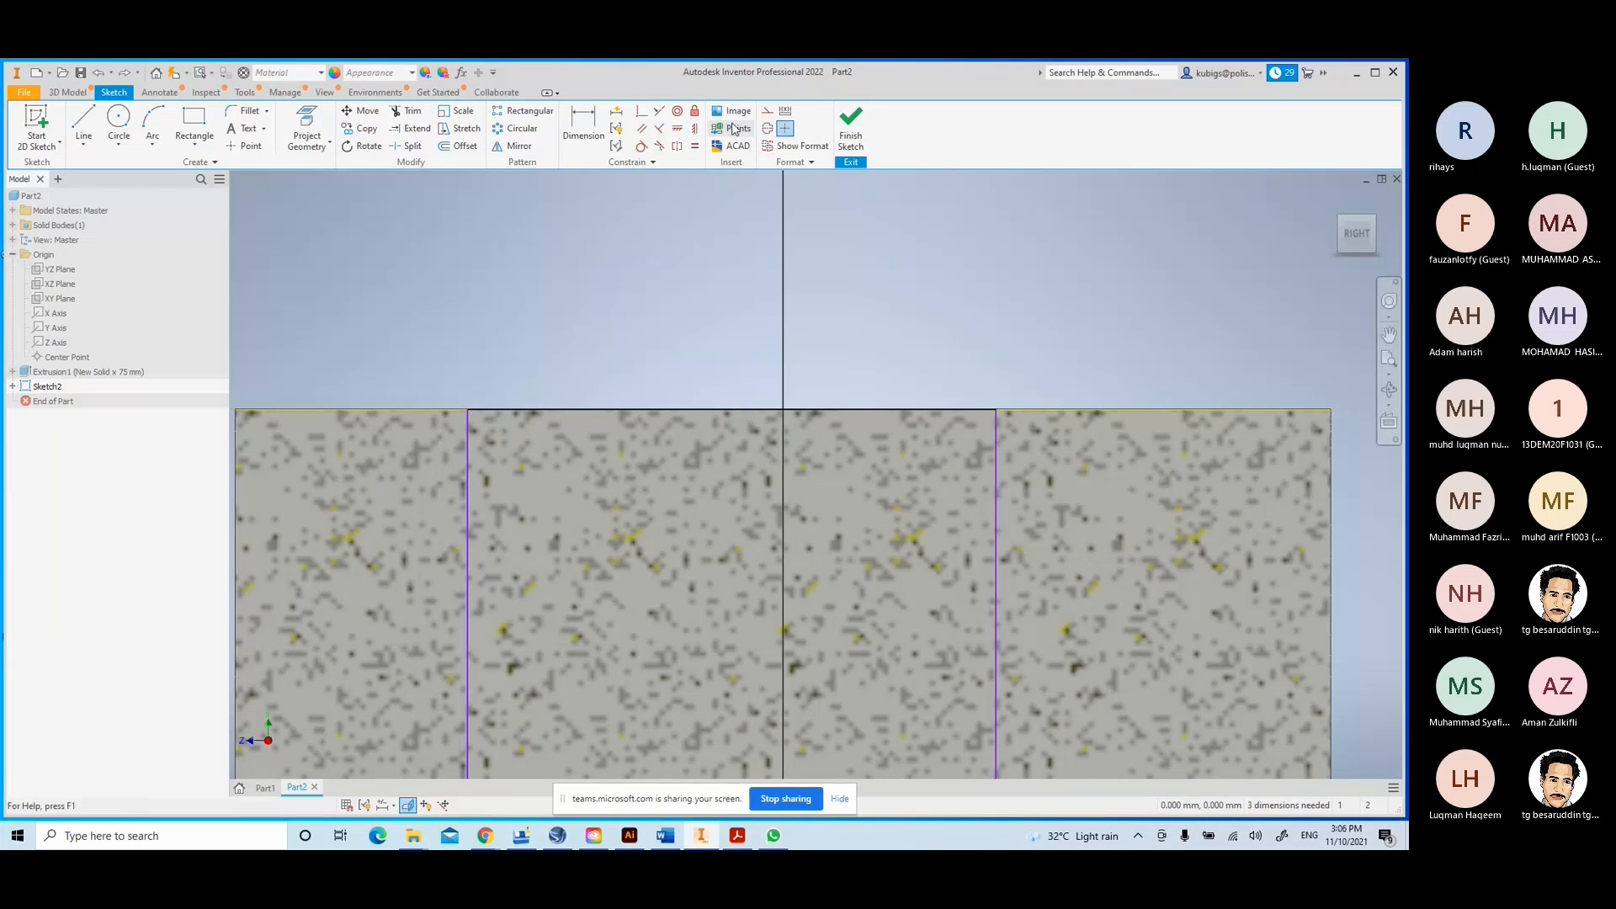
- Centre the rectangle on the vertical axis with a Horizontal constraint between its top line's midpoint and the midpoint of the solid's top edge
{"action": "left_click", "coordinate": [677, 128]}
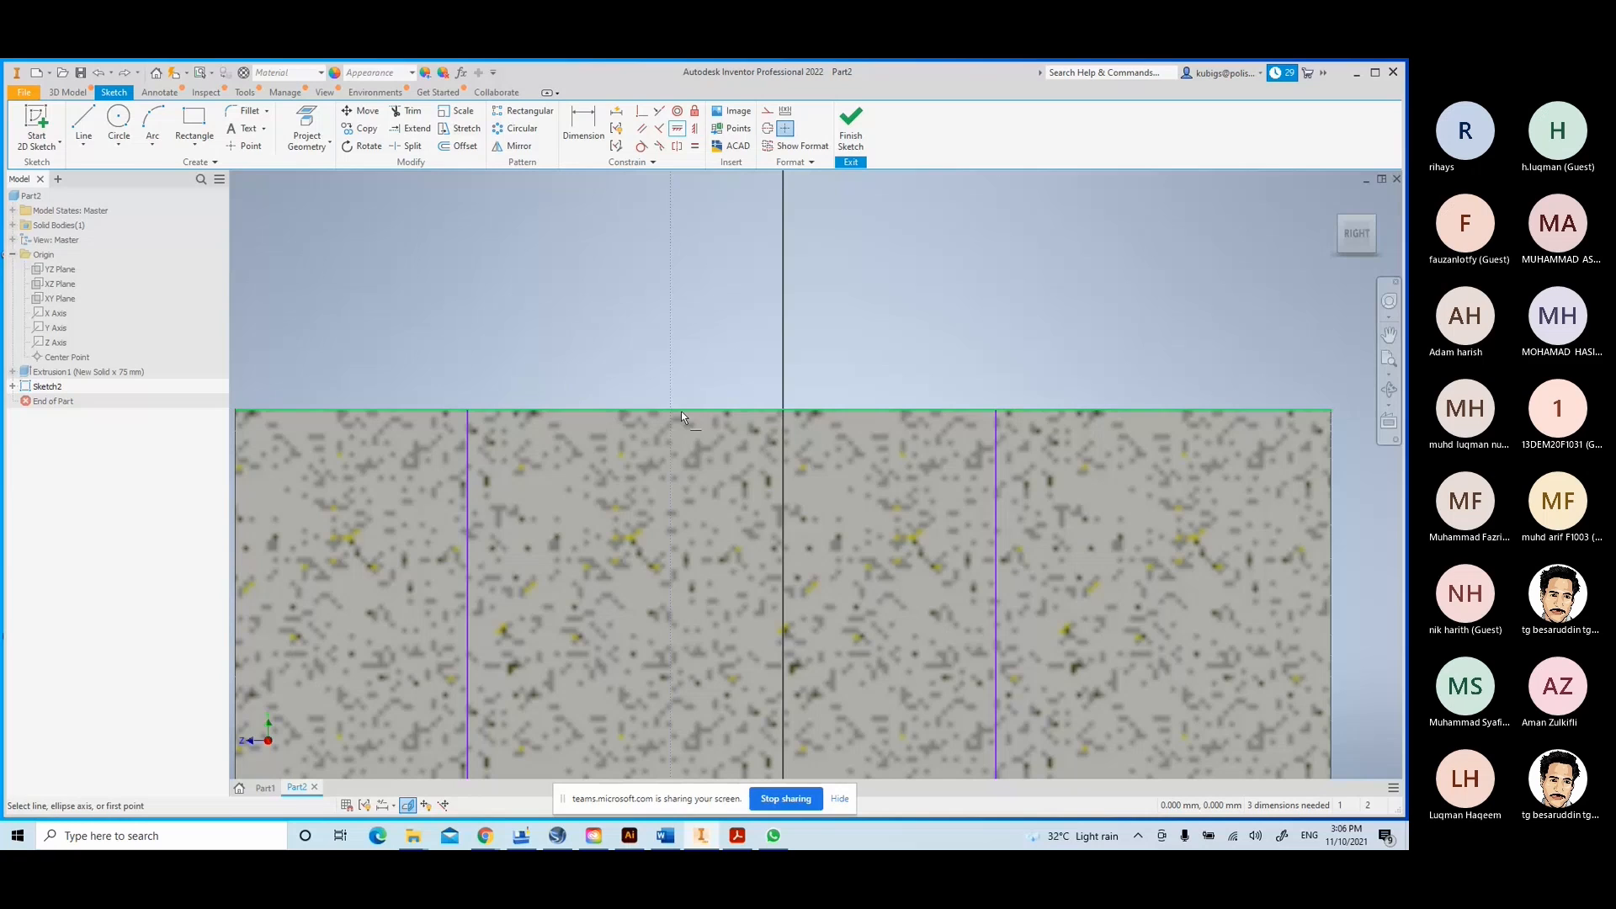
{"action": "left_click", "coordinate": [731, 409]}
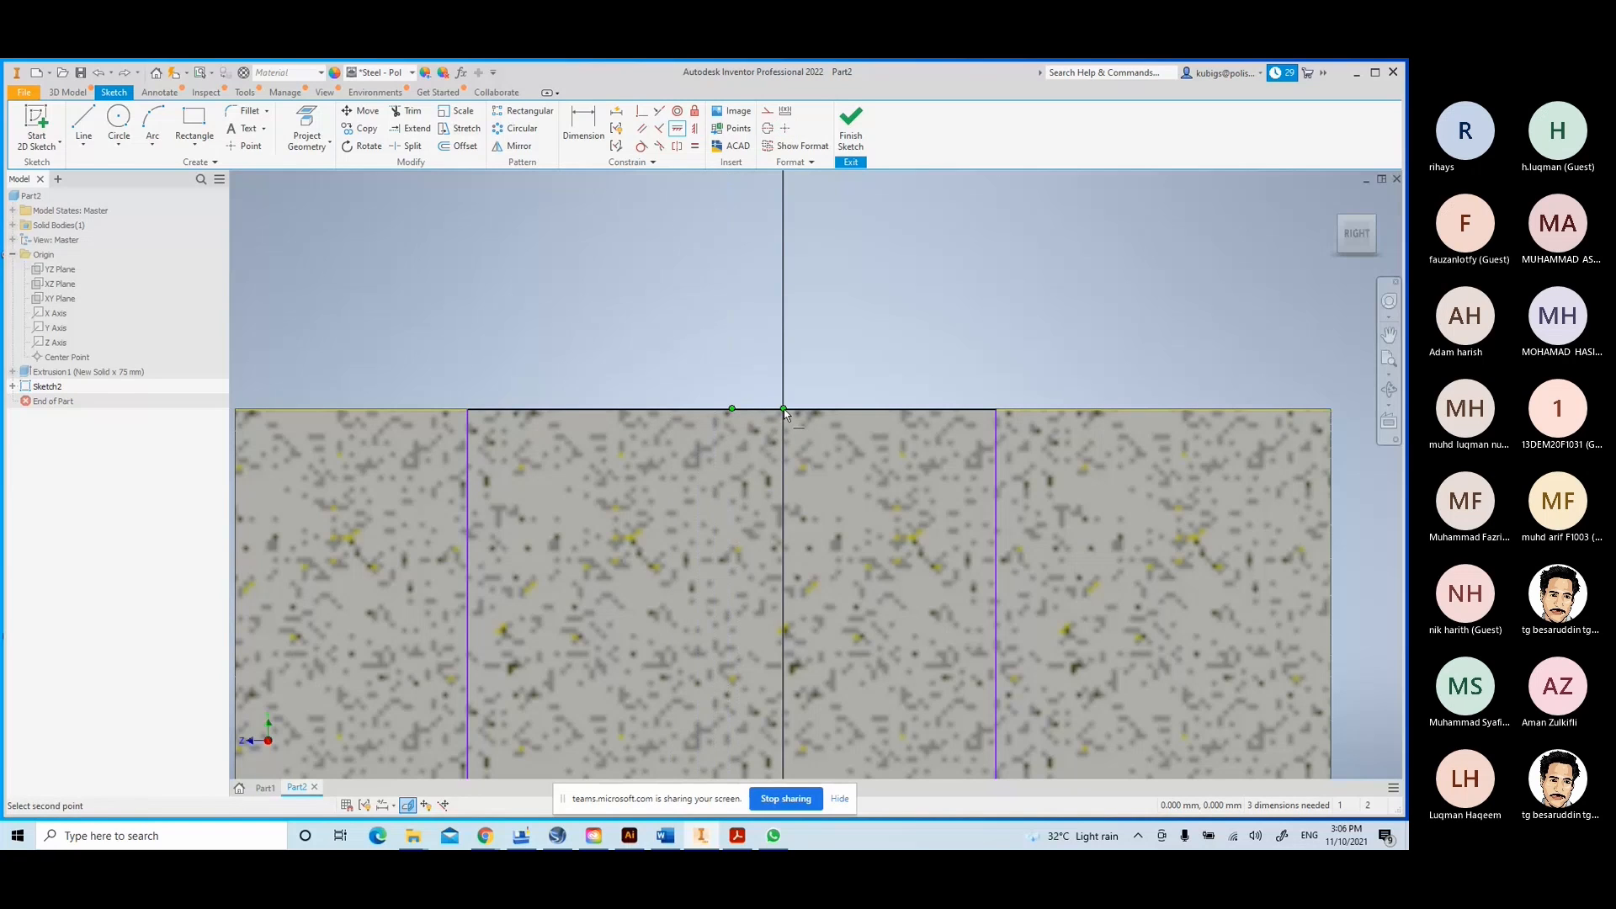
{"action": "left_click", "coordinate": [780, 411]}
{"action": "scroll", "coordinate": [855, 564], "scroll_direction": "down", "scroll_amount": 3}
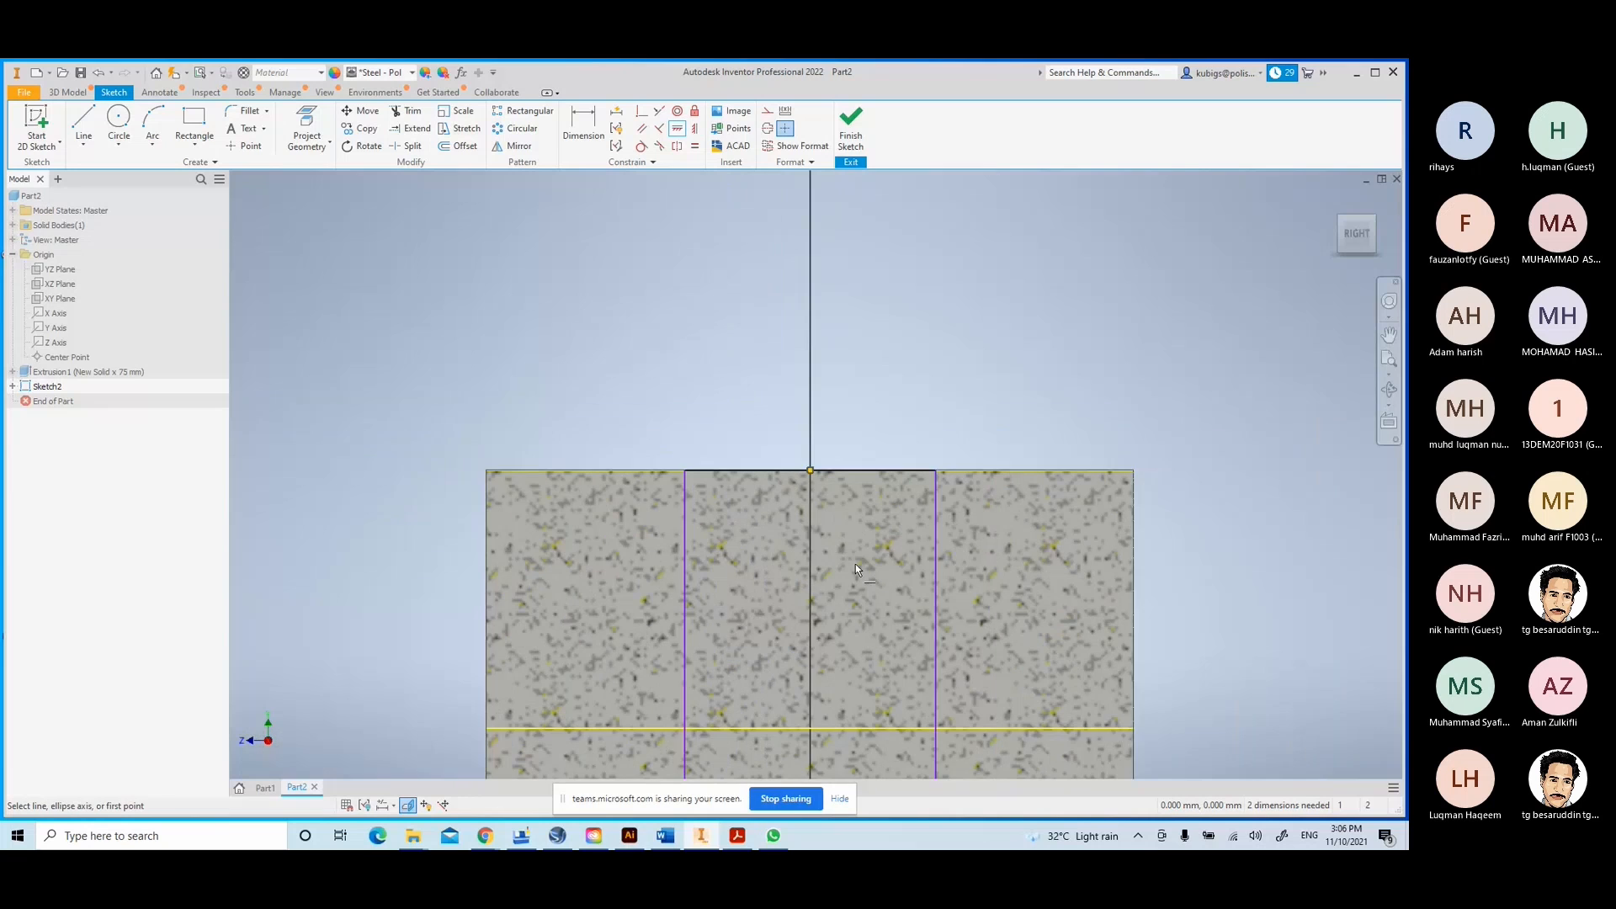
{"action": "middle_click_drag", "start_coordinate": [855, 563], "coordinate": [834, 384]}
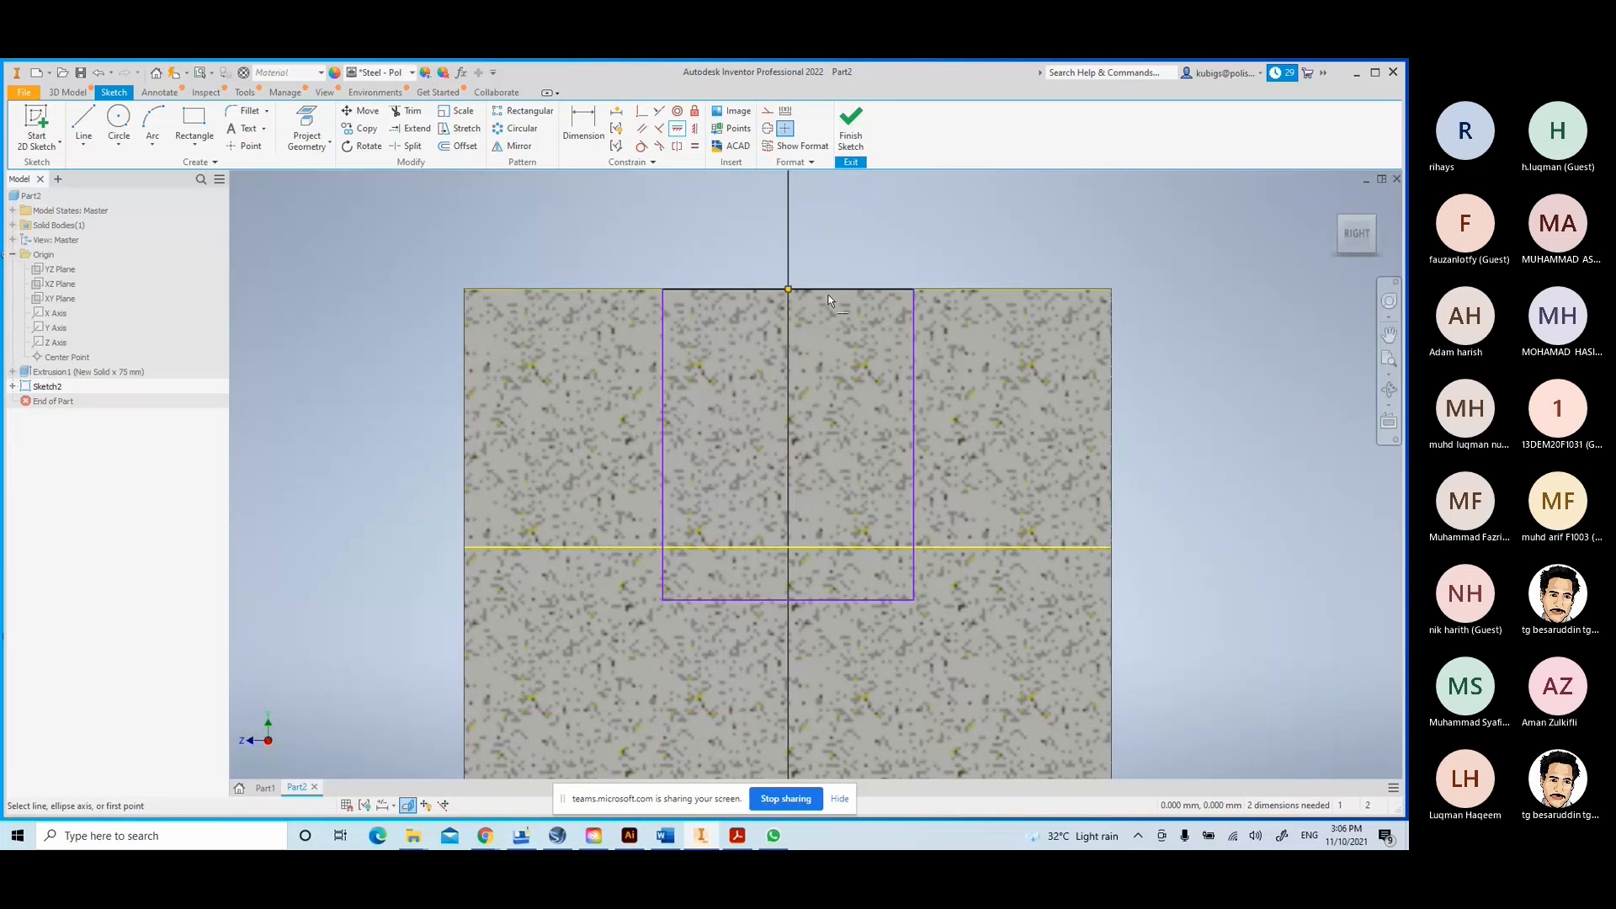
{"action": "left_click", "coordinate": [677, 146]}
- Dimension the rectangle's right side and set its height to 65 mm
{"action": "left_click", "coordinate": [583, 126]}
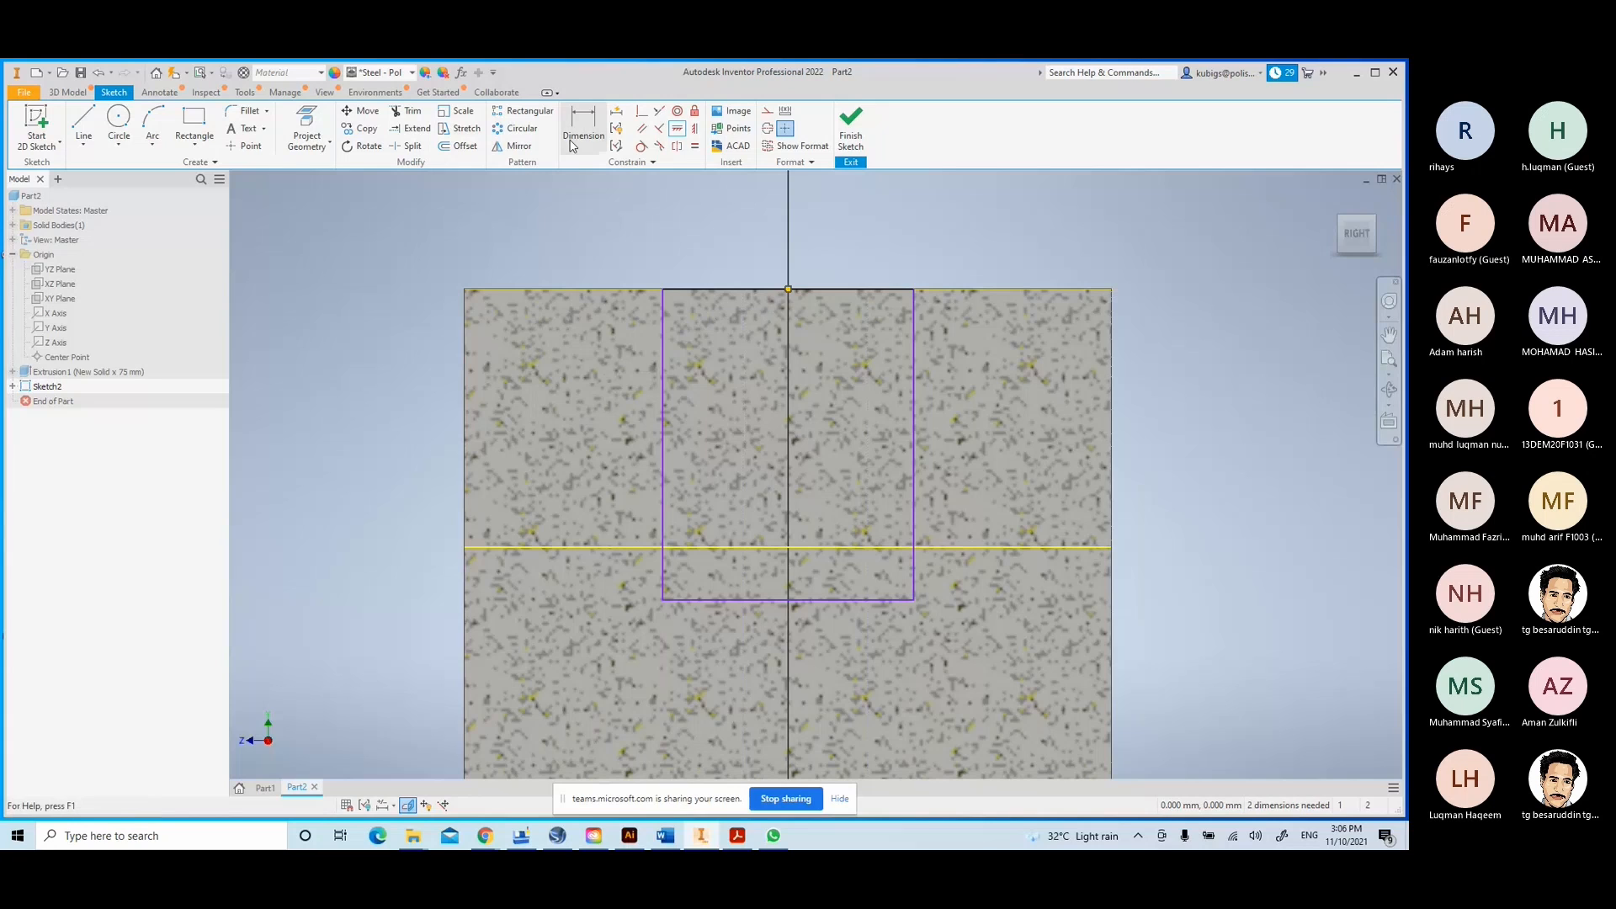
{"action": "left_click", "coordinate": [917, 392]}
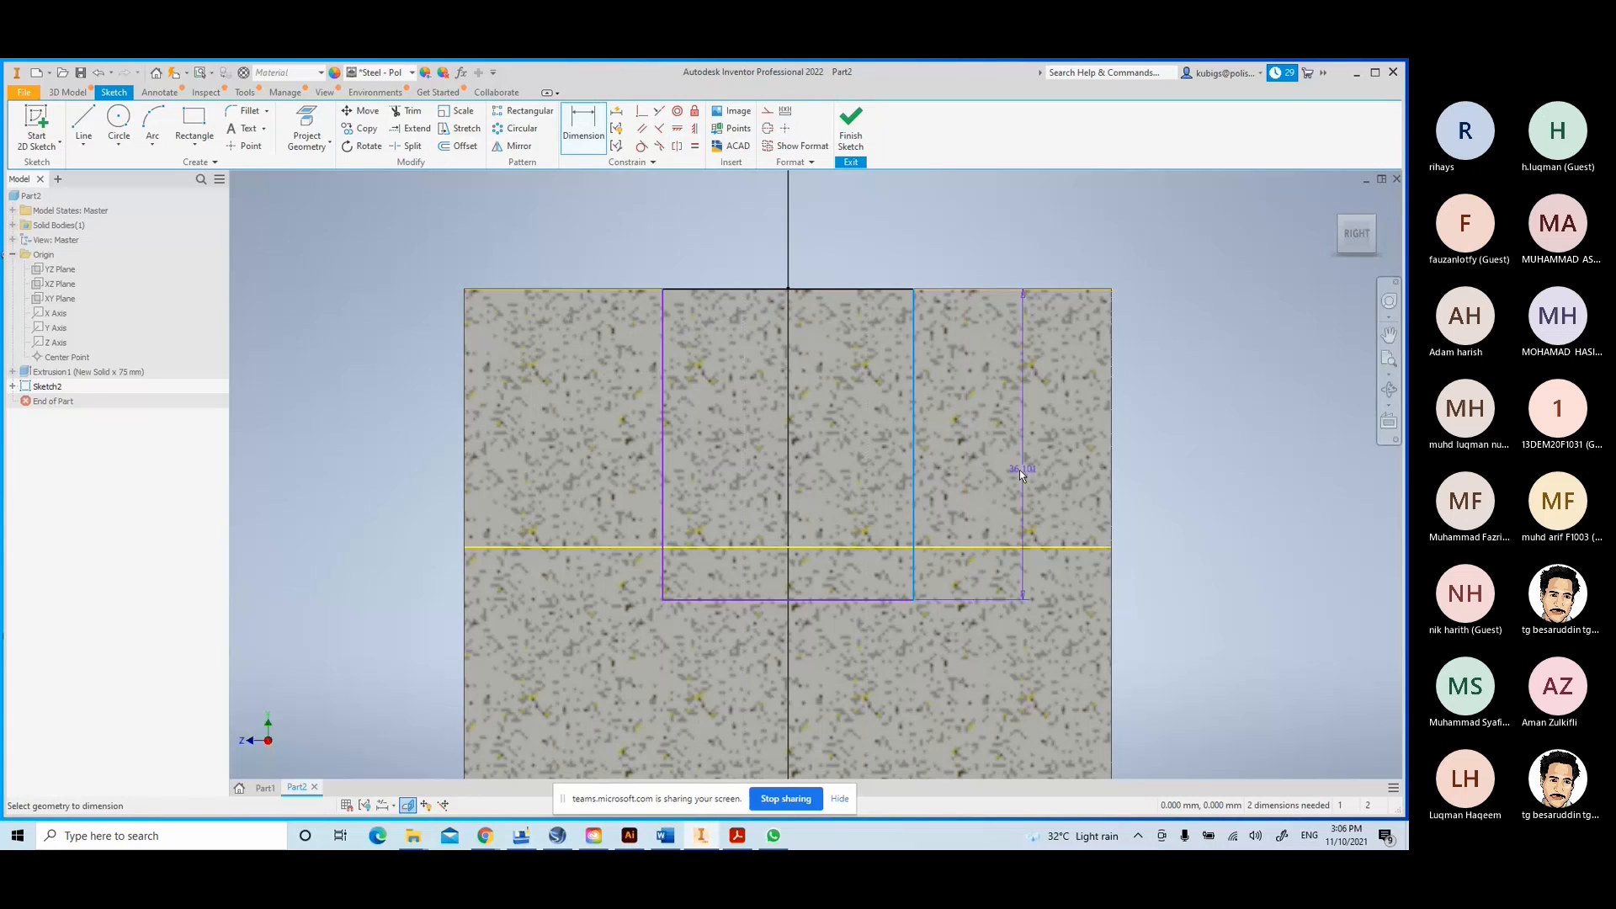
{"action": "left_click", "coordinate": [992, 457]}
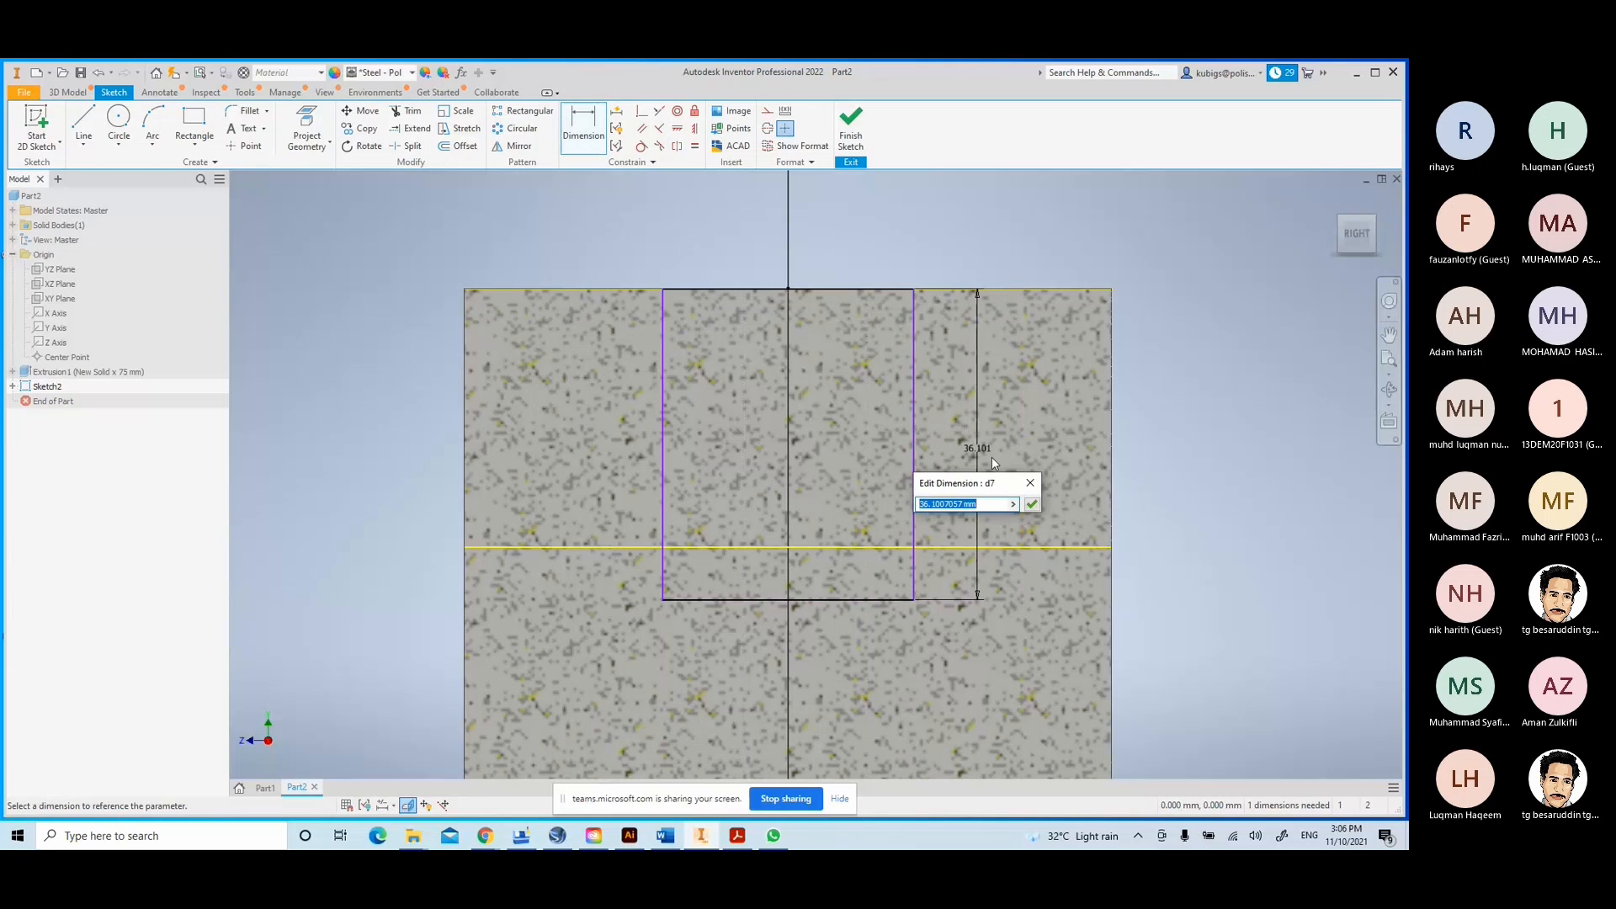
{"action": "type", "text": "65"}
{"action": "key", "text": "Return"}
- Dimension the rectangle's bottom line, set its width to 35 mm, and finish the sketch
{"action": "scroll", "coordinate": [892, 589], "scroll_direction": "up", "scroll_amount": 3}
{"action": "middle_click_drag", "start_coordinate": [886, 640], "coordinate": [816, 390]}
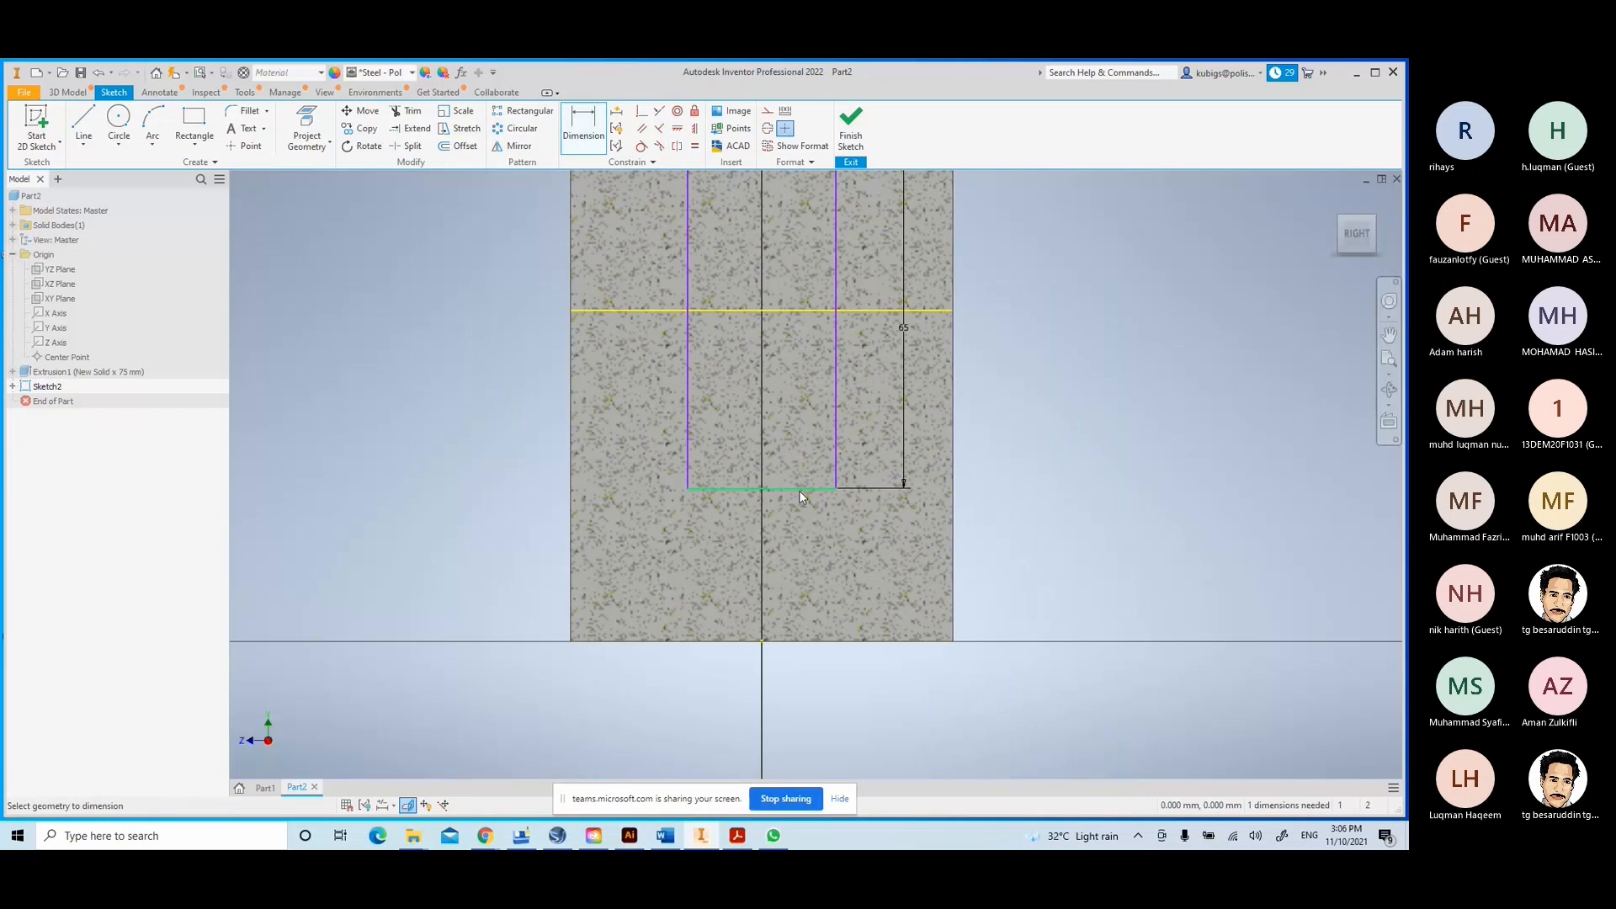
{"action": "left_click", "coordinate": [799, 490]}
{"action": "left_click", "coordinate": [789, 527]}
{"action": "type", "text": "35"}
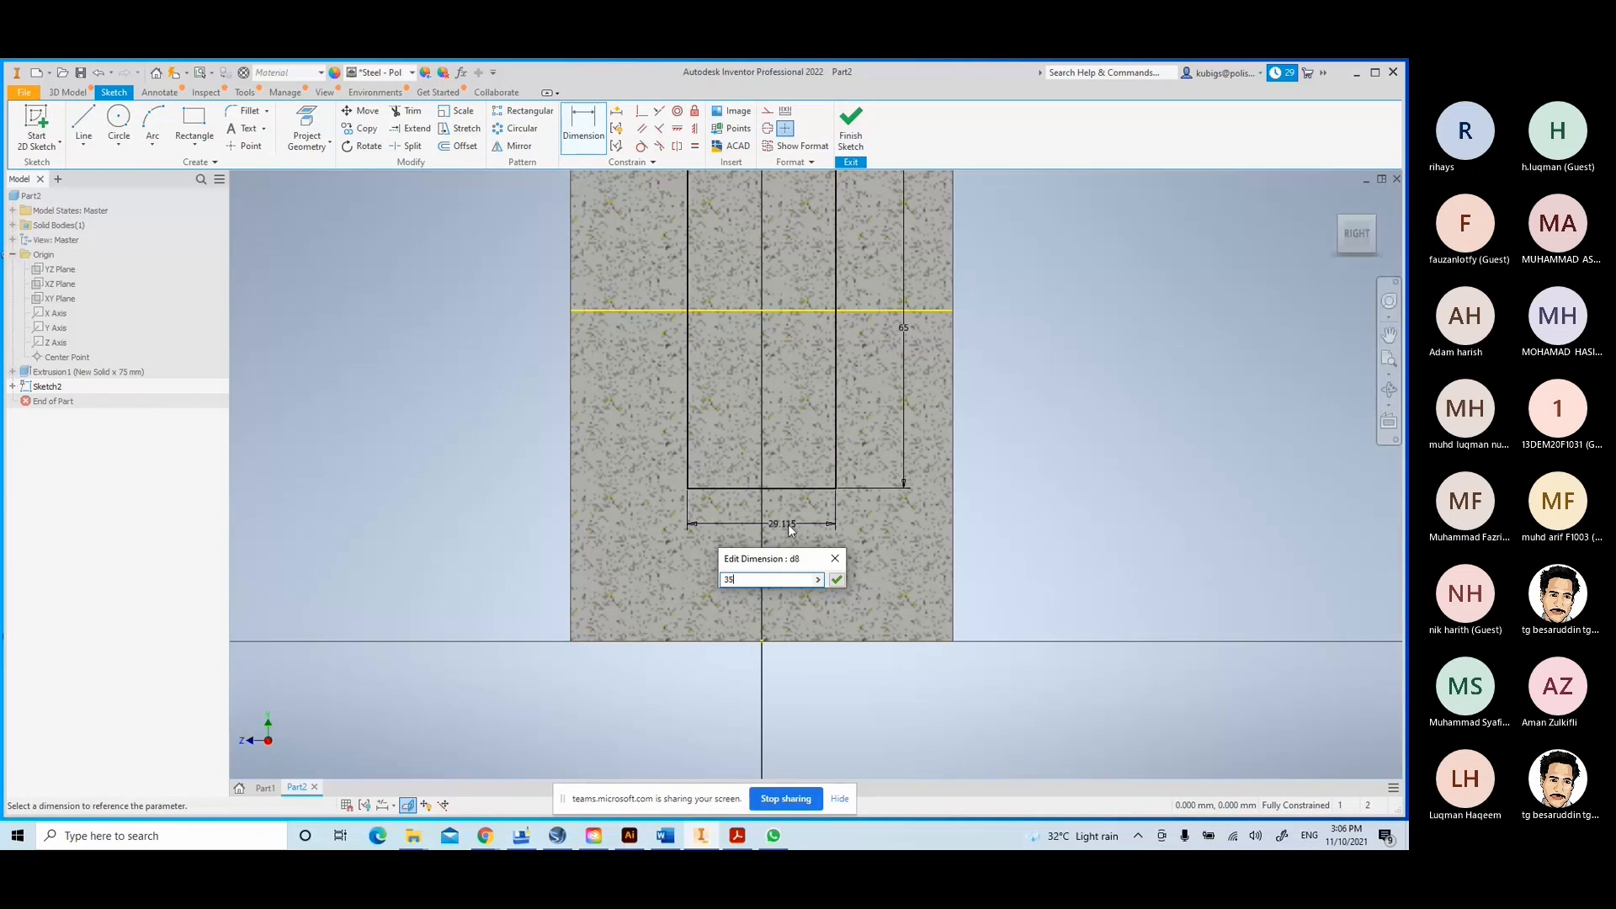
{"action": "key", "text": "Return"}
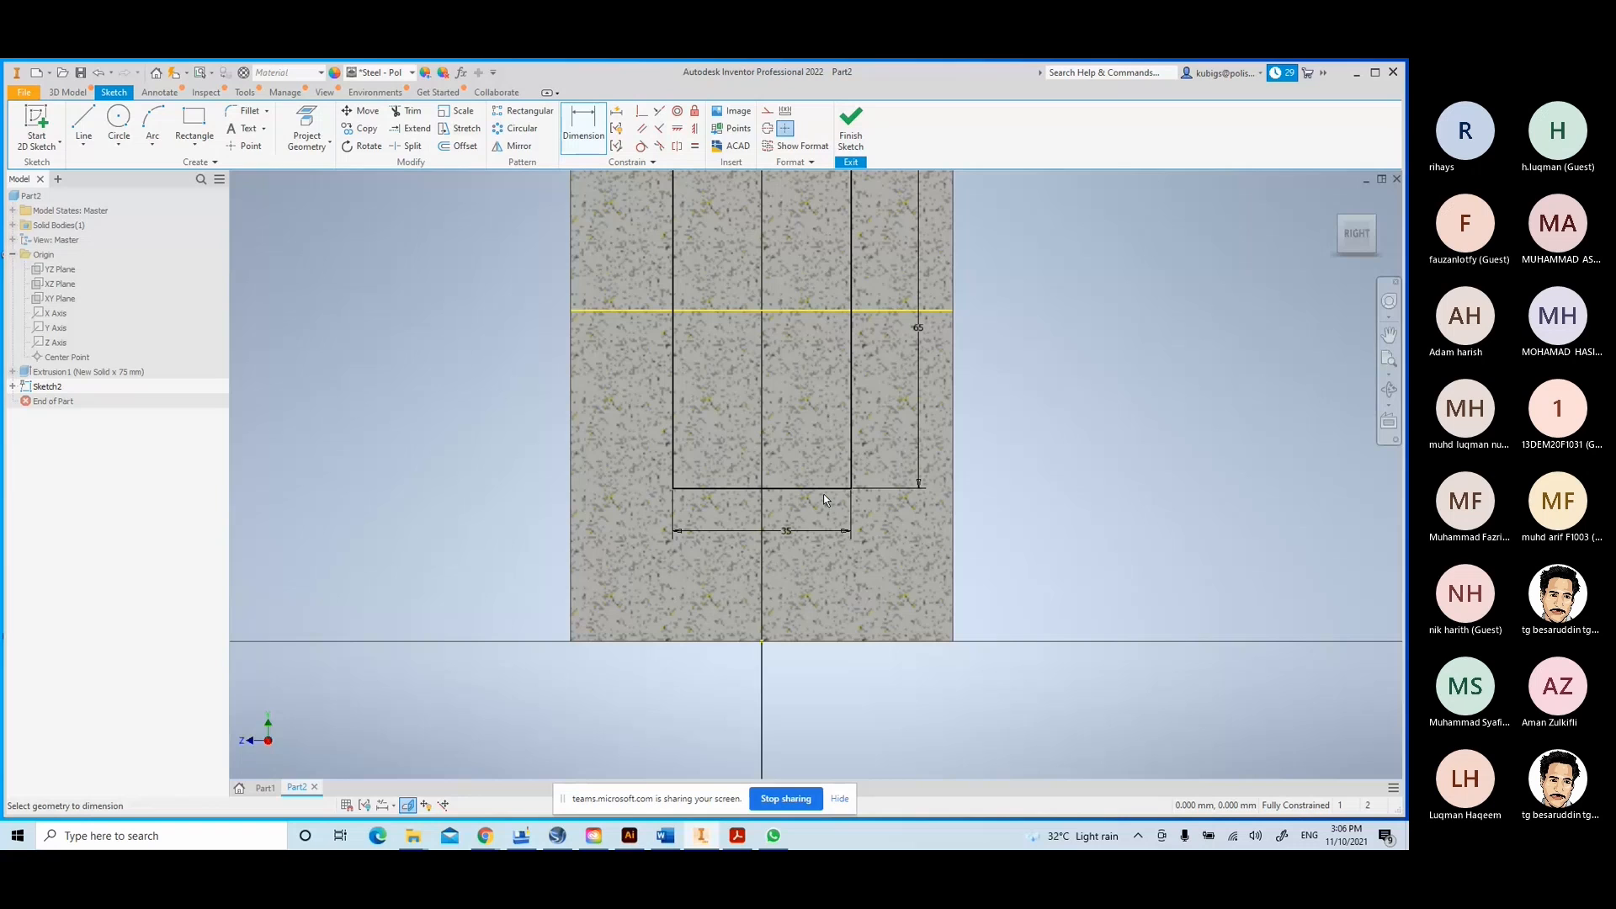
{"action": "scroll", "coordinate": [796, 397], "scroll_direction": "down", "scroll_amount": 2}
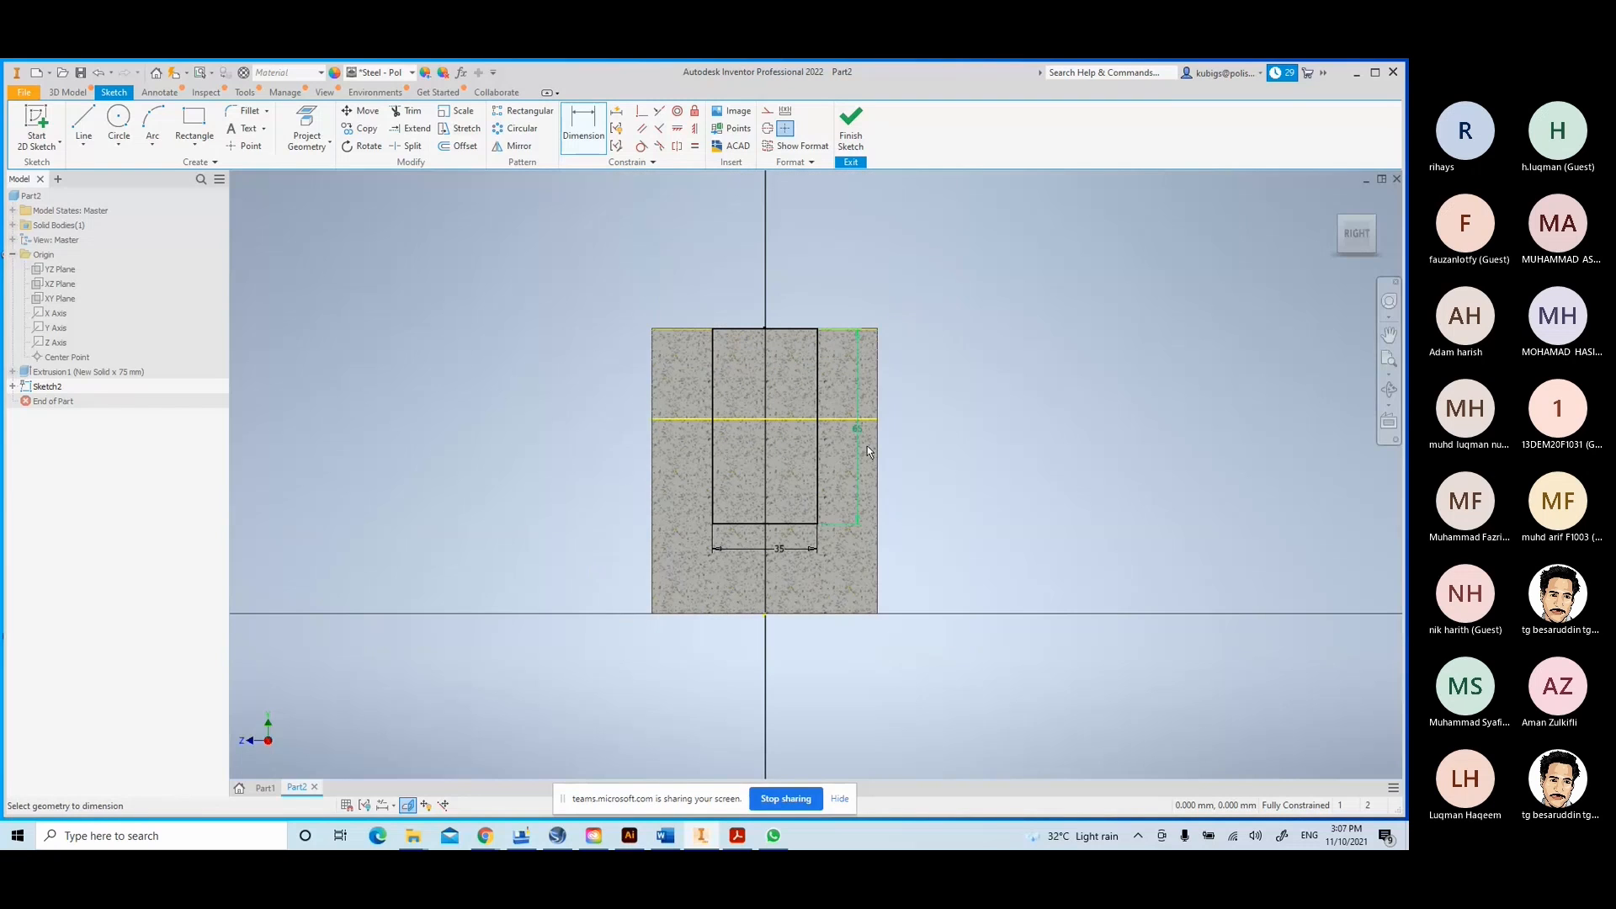
{"action": "scroll", "coordinate": [850, 217], "scroll_direction": "down", "scroll_amount": 2}
{"action": "left_click", "coordinate": [851, 135]}
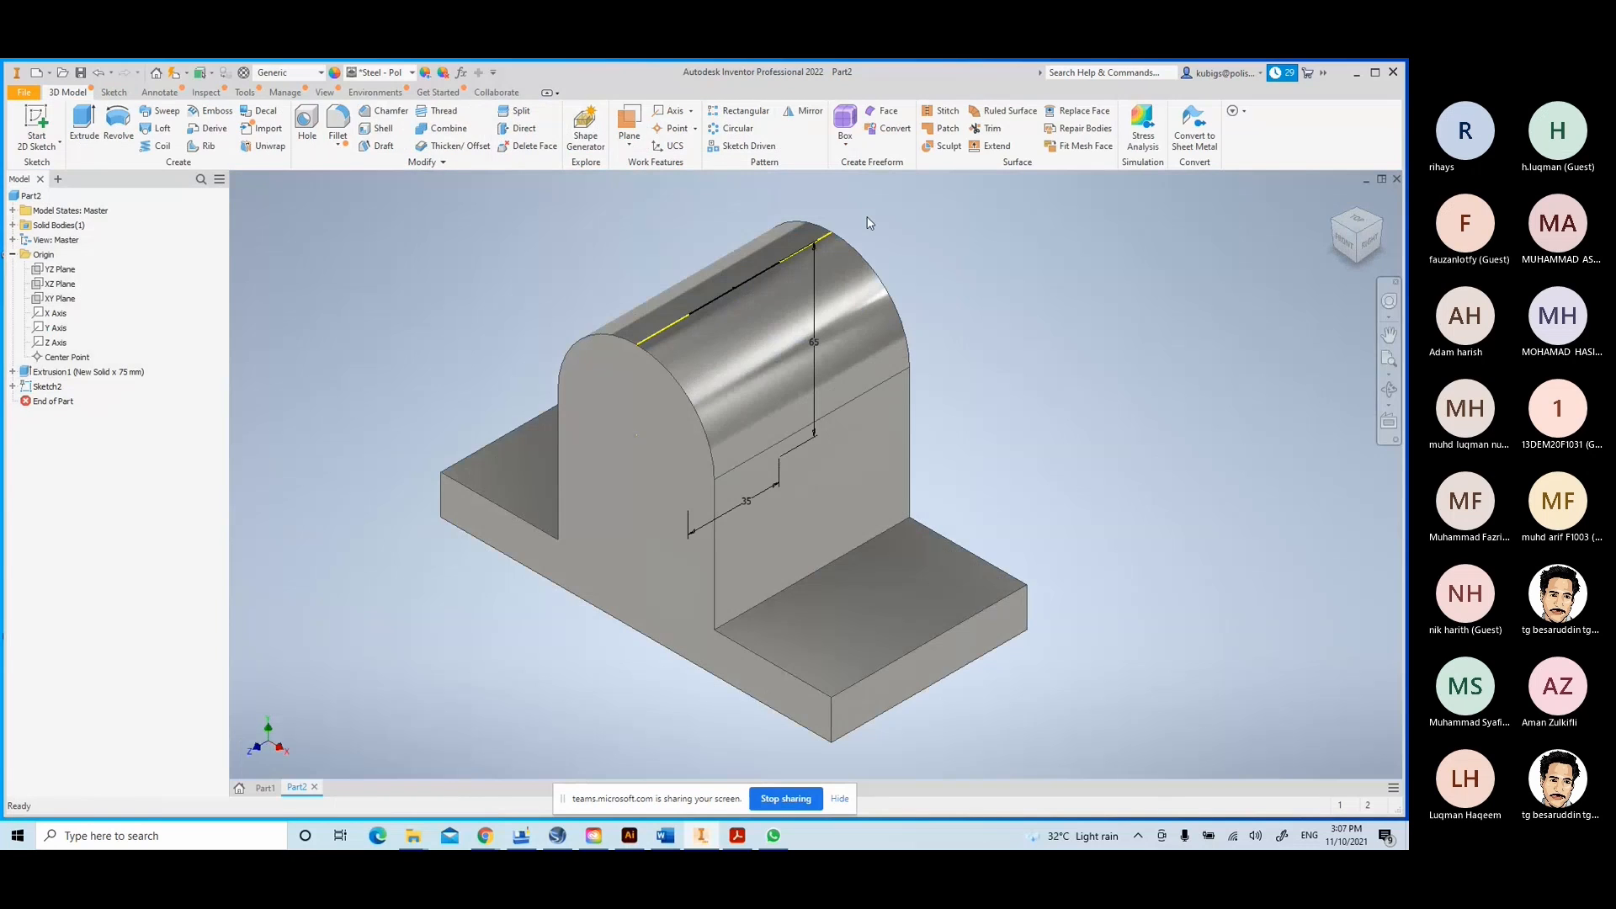
- Extrude both regions of the rectangle symmetrically about 147 mm as a Join with the solid
{"action": "left_click", "coordinate": [88, 122]}
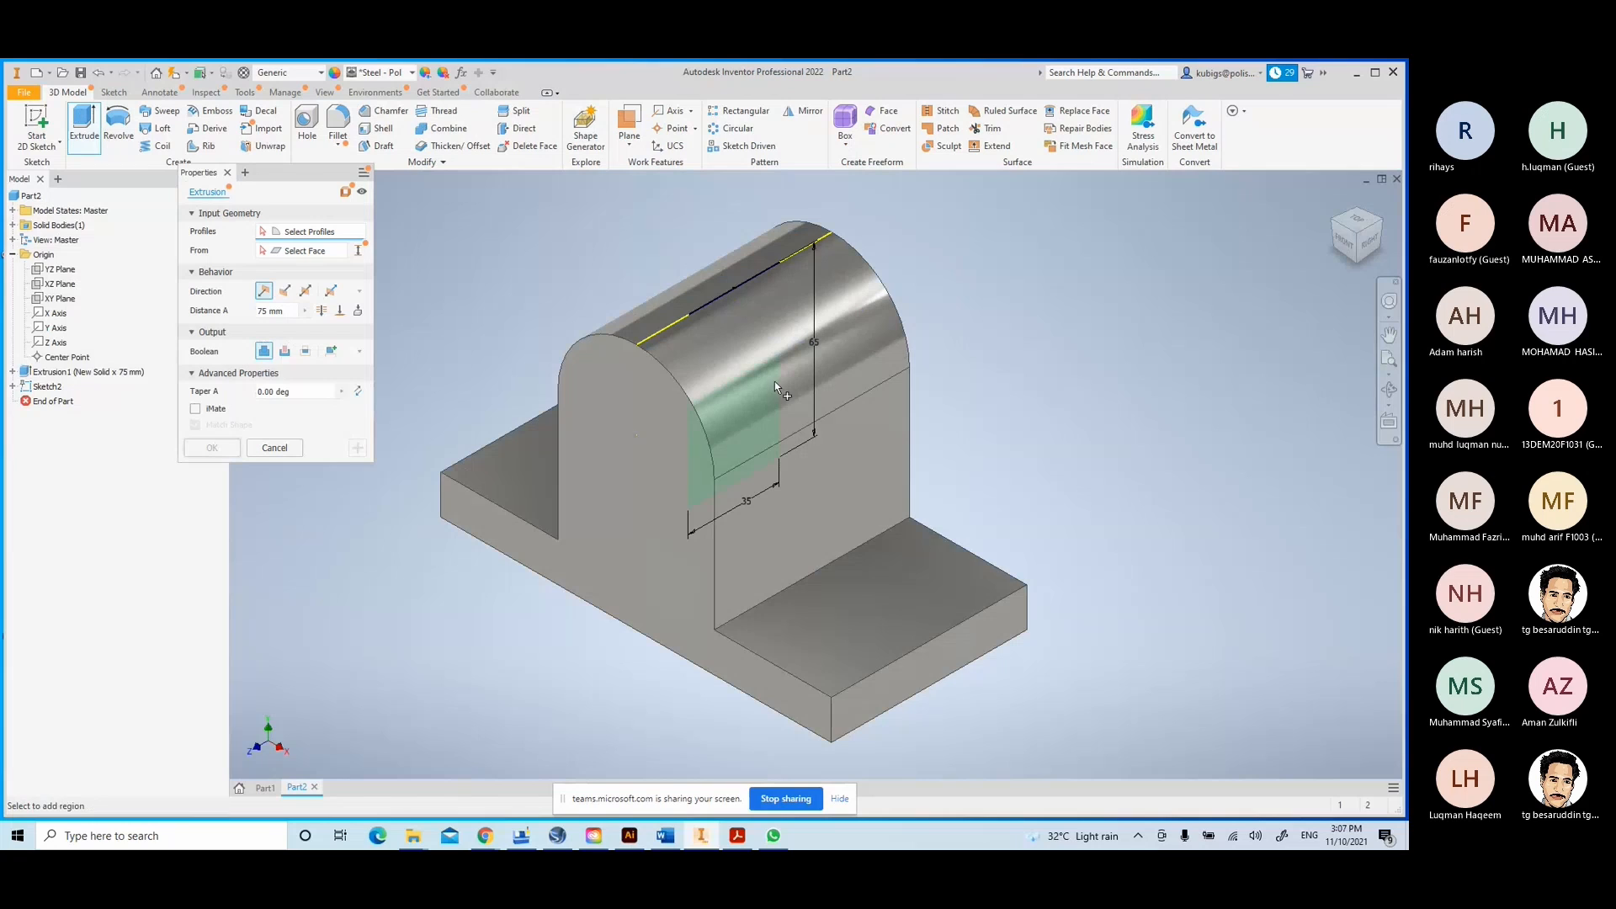
{"action": "left_click", "coordinate": [745, 325]}
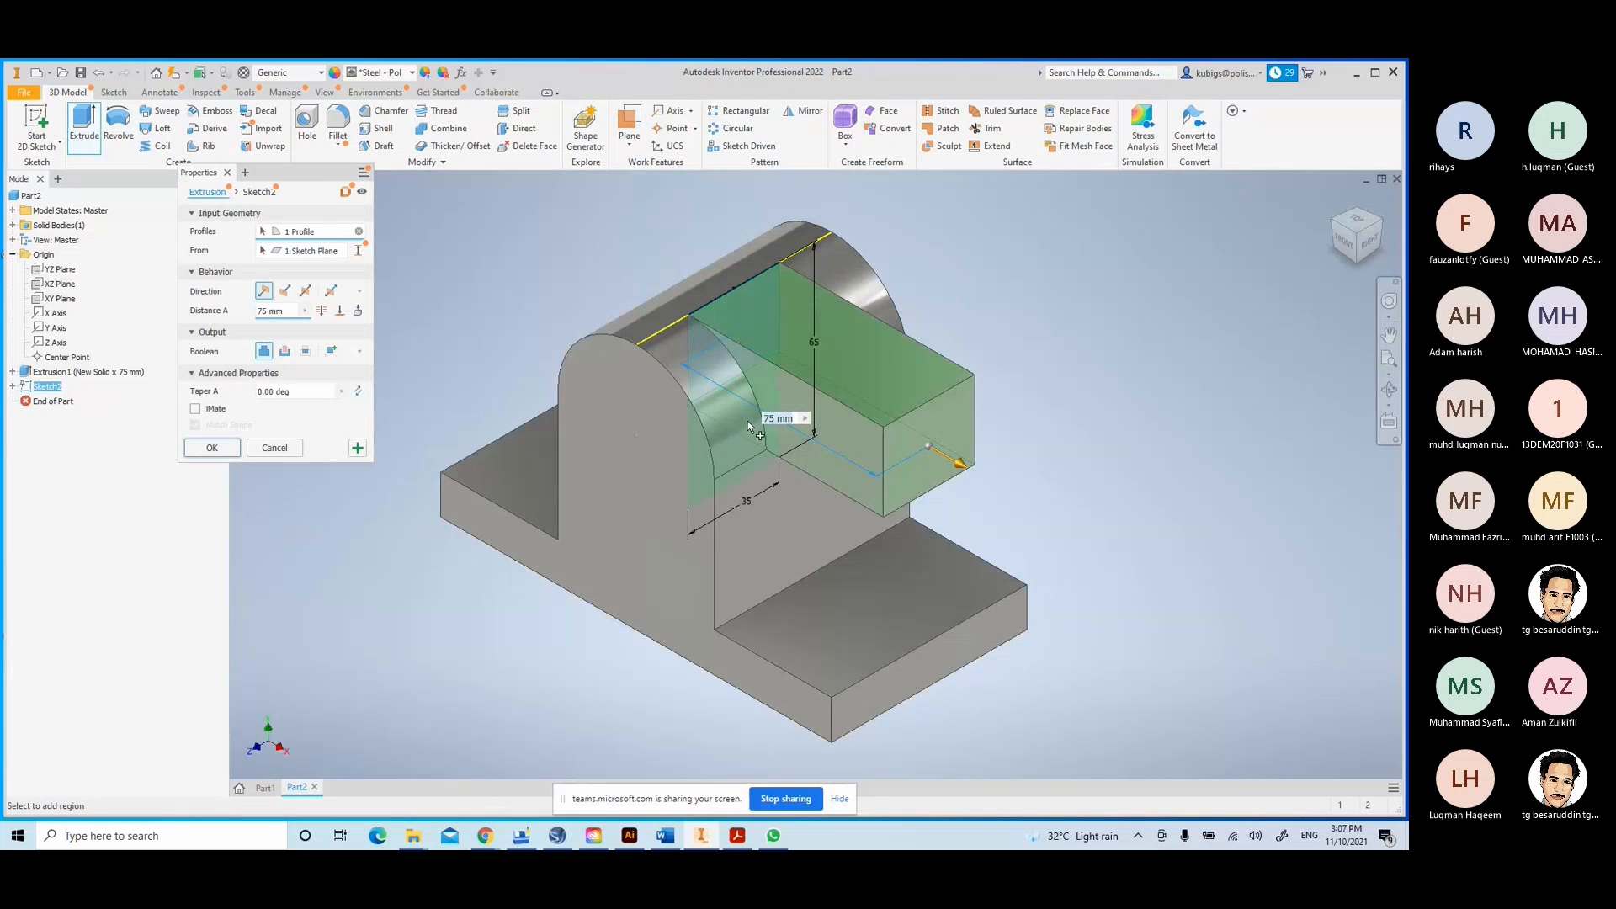
{"action": "left_click", "coordinate": [747, 455]}
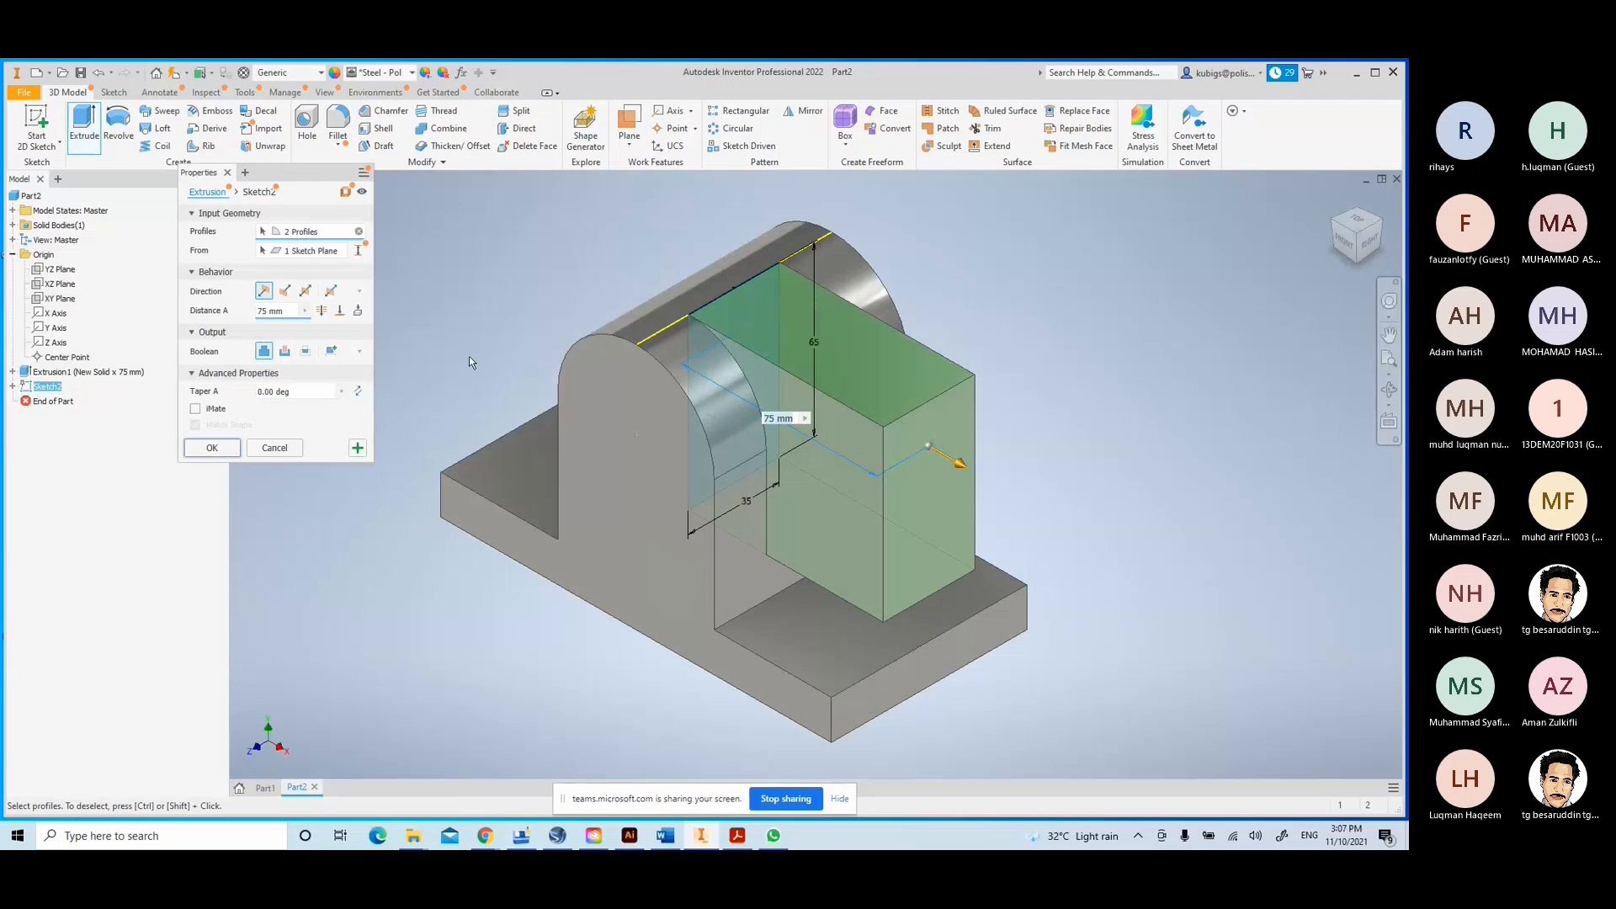
{"action": "left_click", "coordinate": [304, 290]}
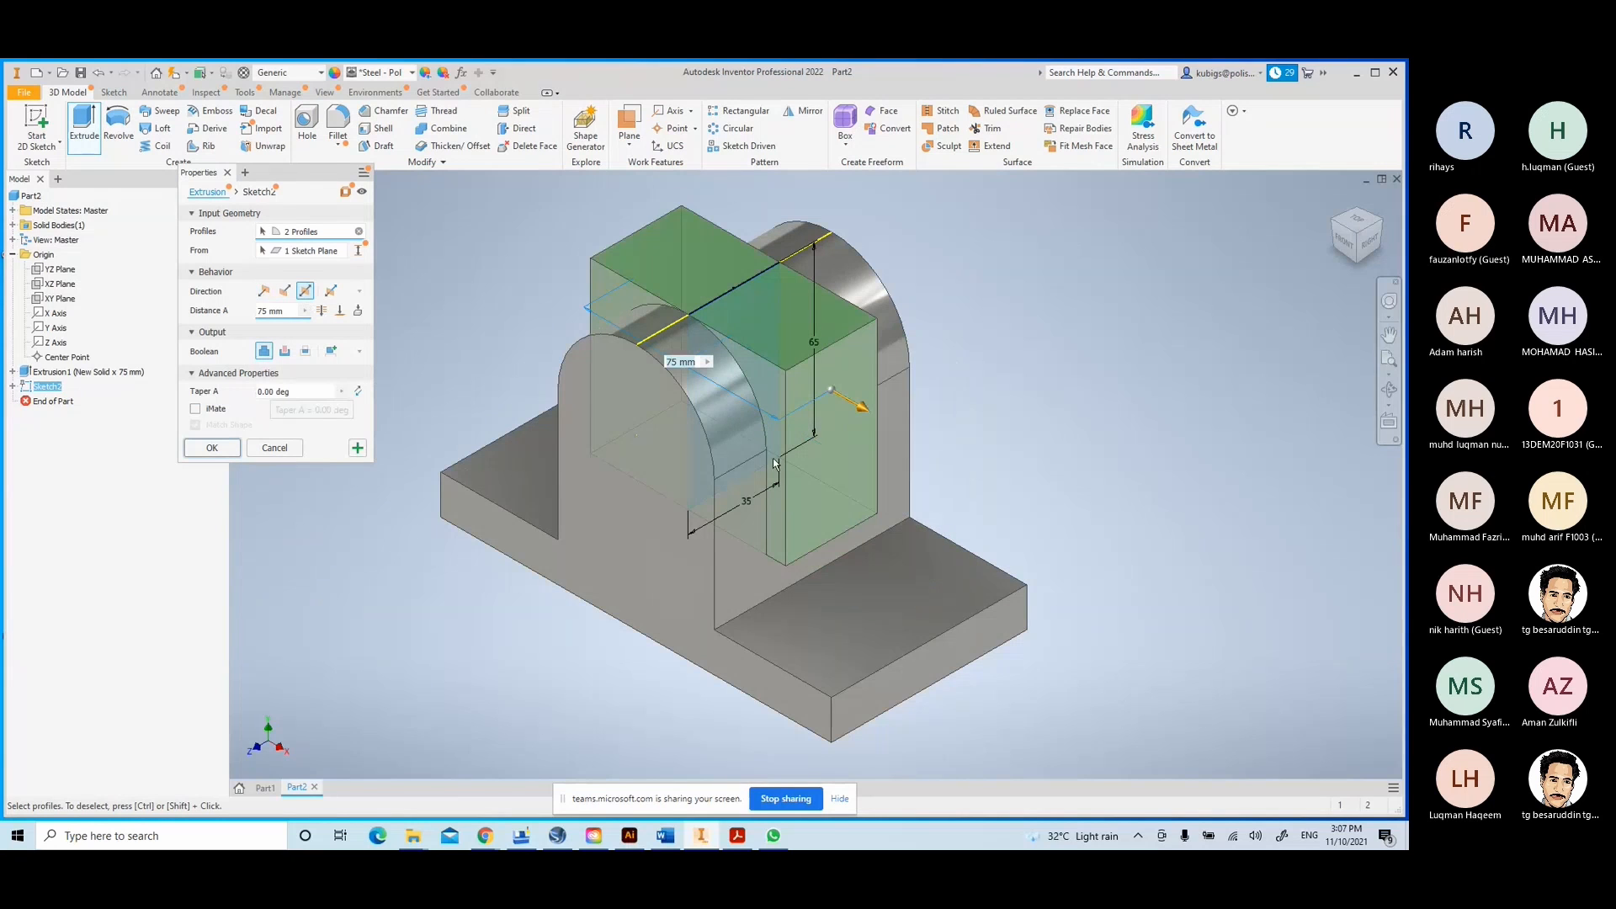
{"action": "left_click_drag", "start_coordinate": [860, 406], "coordinate": [1155, 581]}
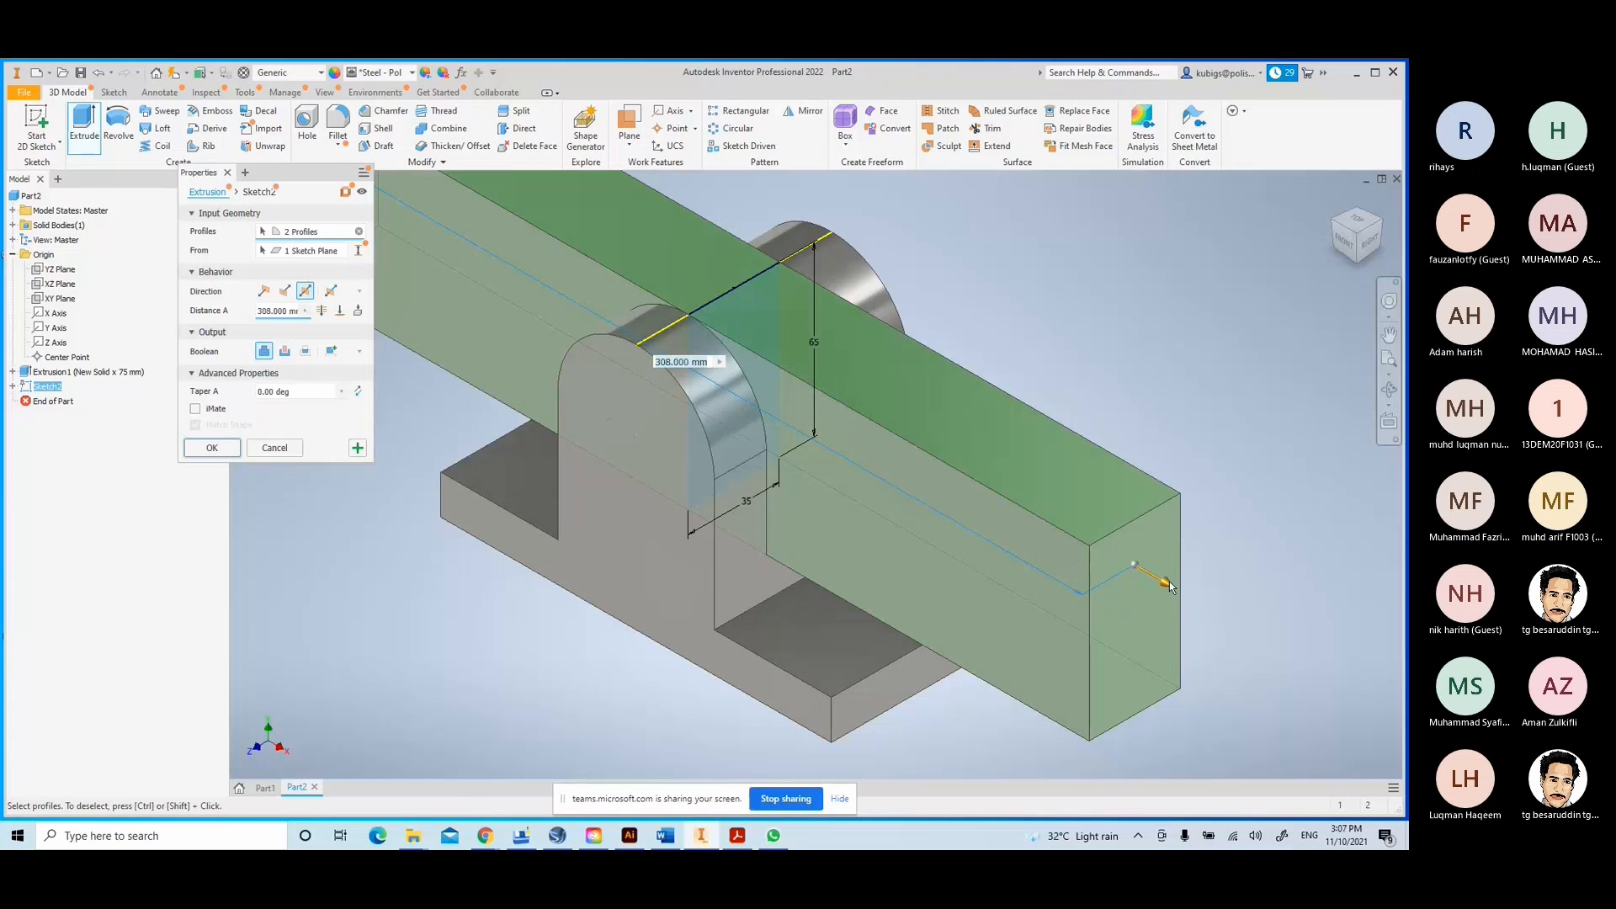
{"action": "left_click_drag", "start_coordinate": [1164, 581], "coordinate": [946, 482]}
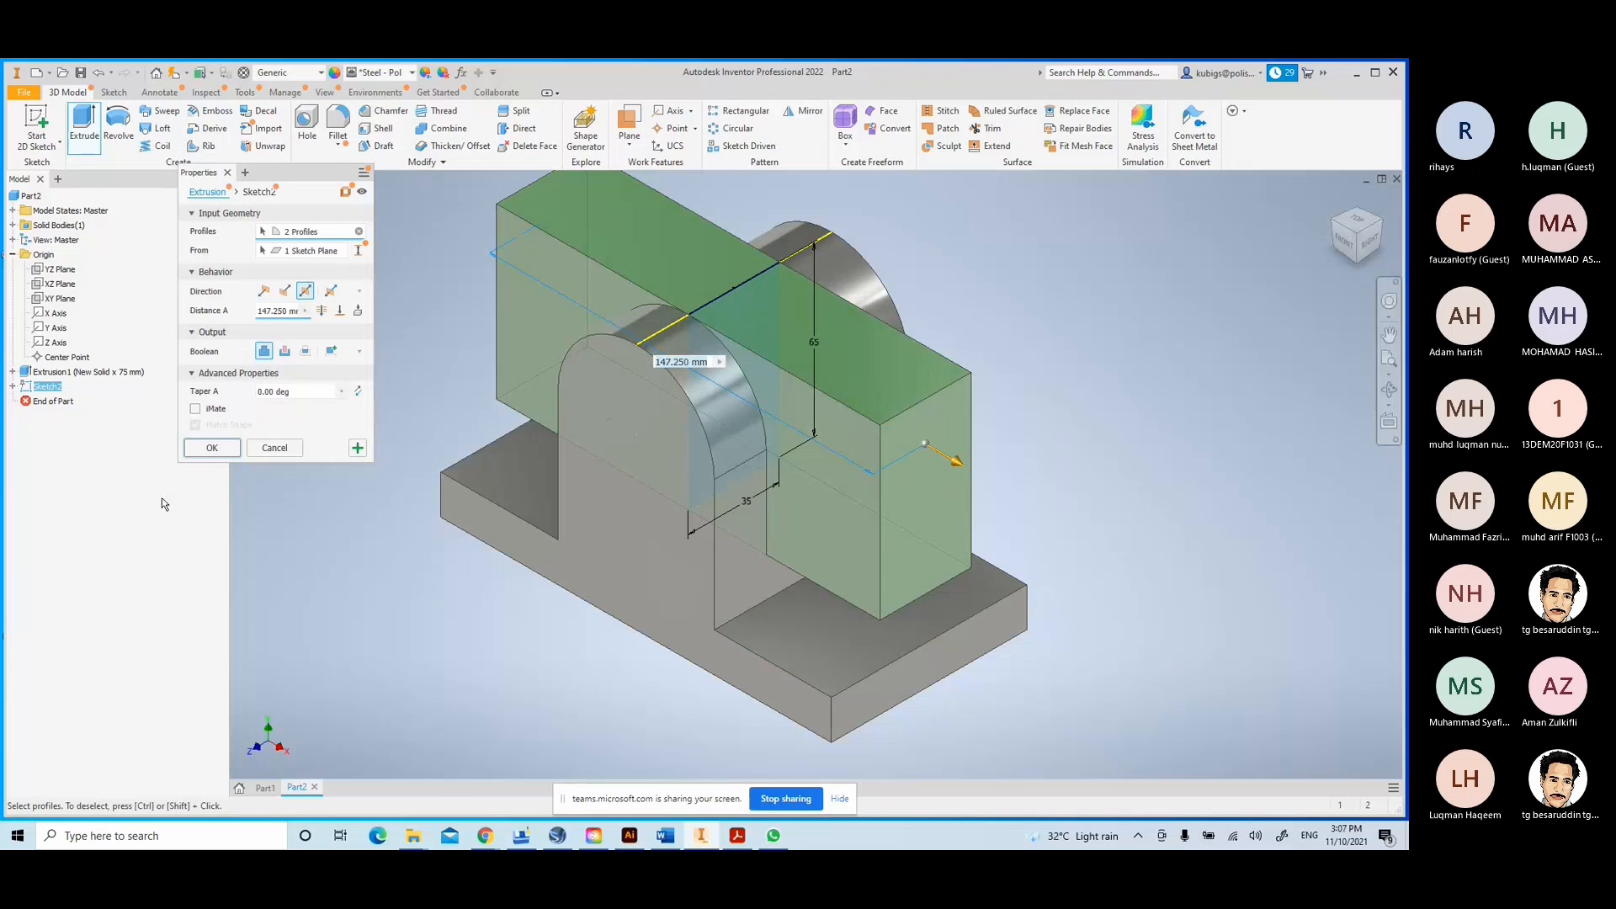
{"action": "left_click", "coordinate": [211, 447]}
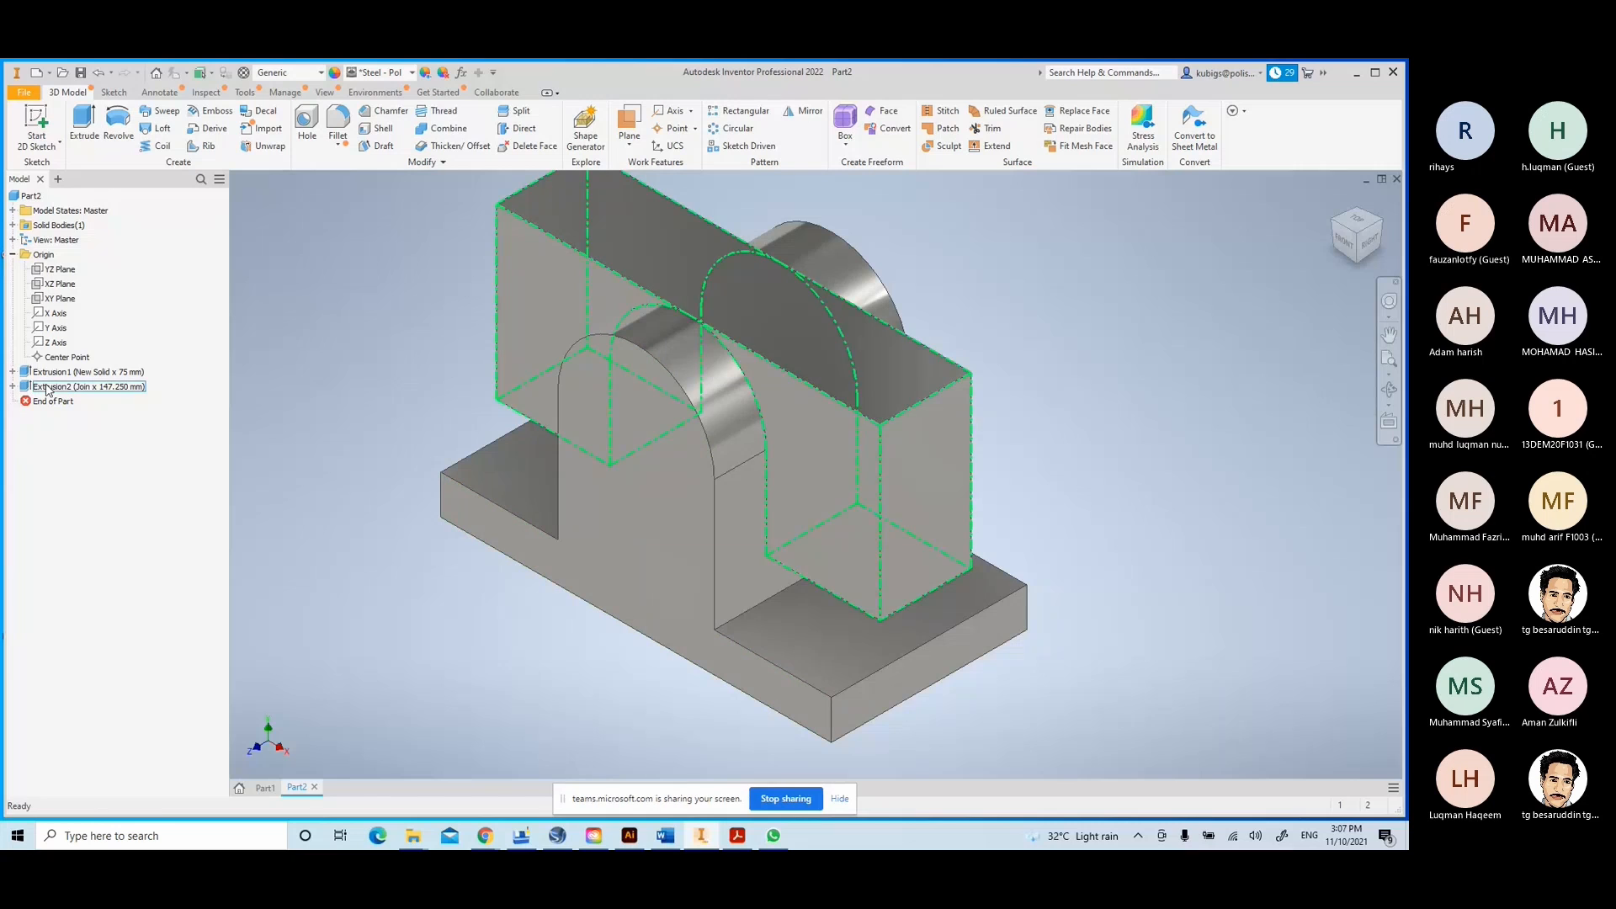
- Edit the rectangle's extrusion to be a Through All Cut in the default single direction
{"action": "double_click", "coordinate": [89, 386]}
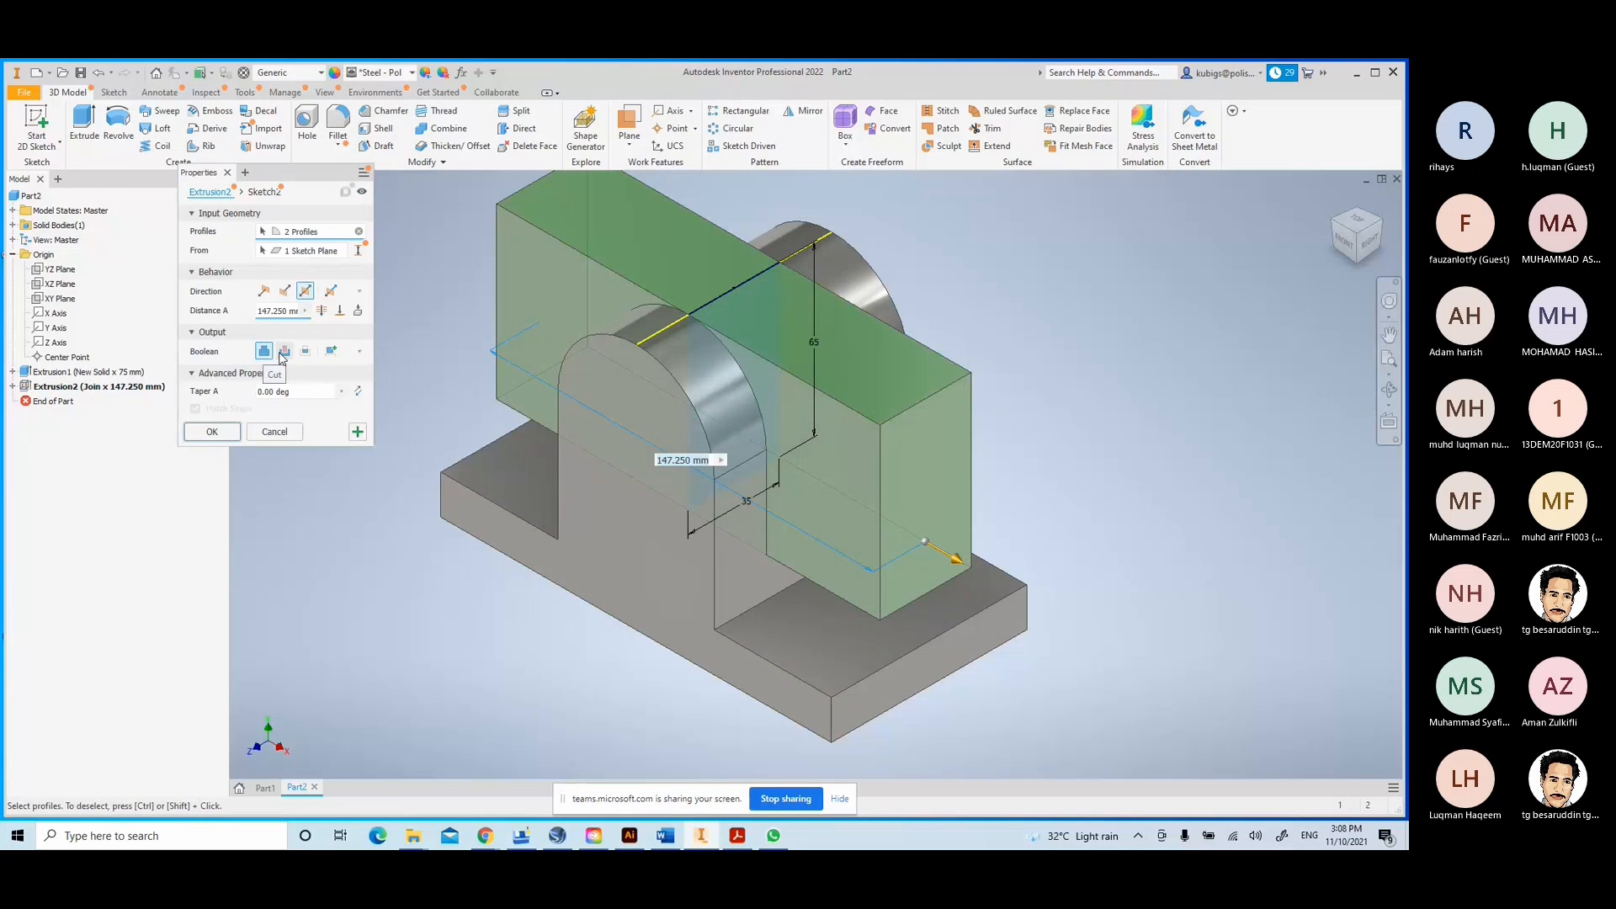
{"action": "left_click", "coordinate": [284, 353]}
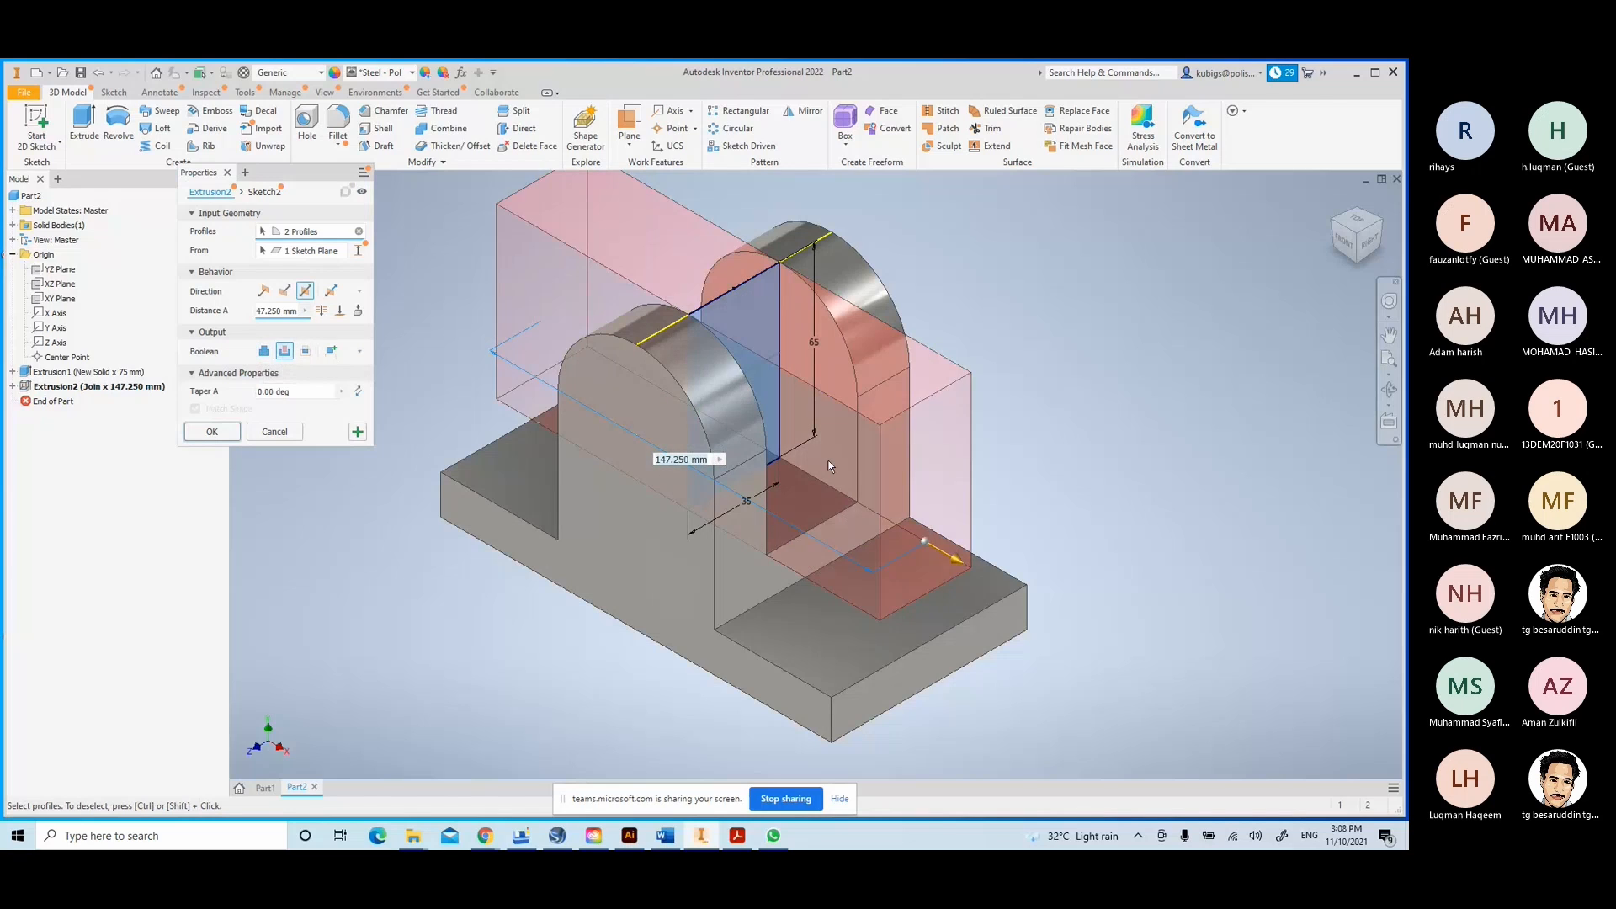
{"action": "left_click", "coordinate": [305, 351]}
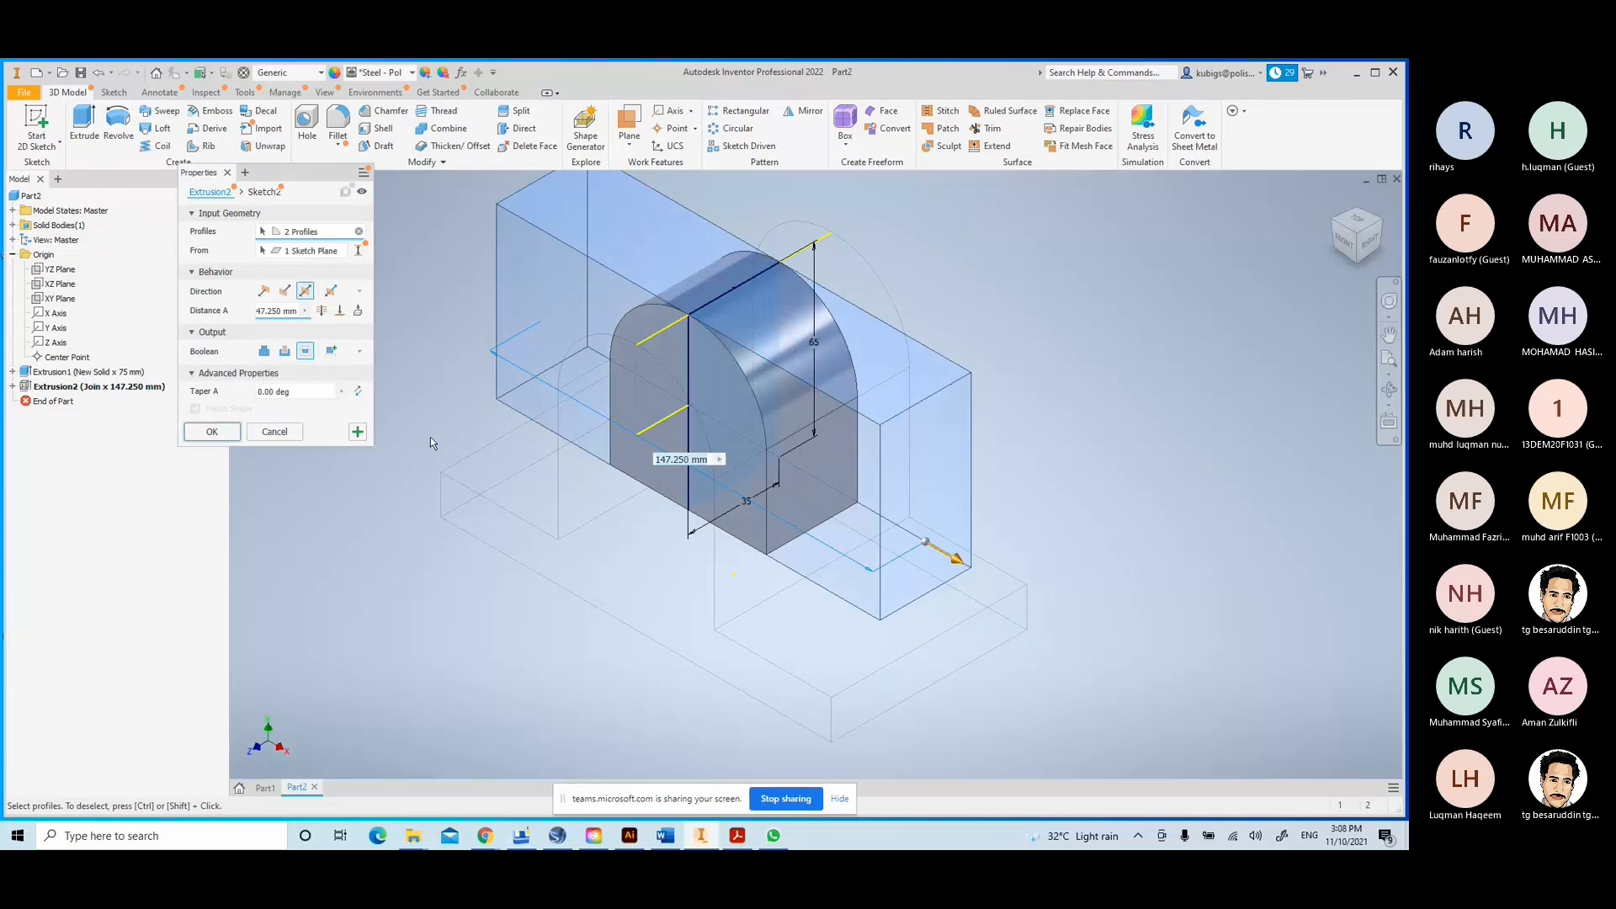
{"action": "left_click", "coordinate": [285, 351]}
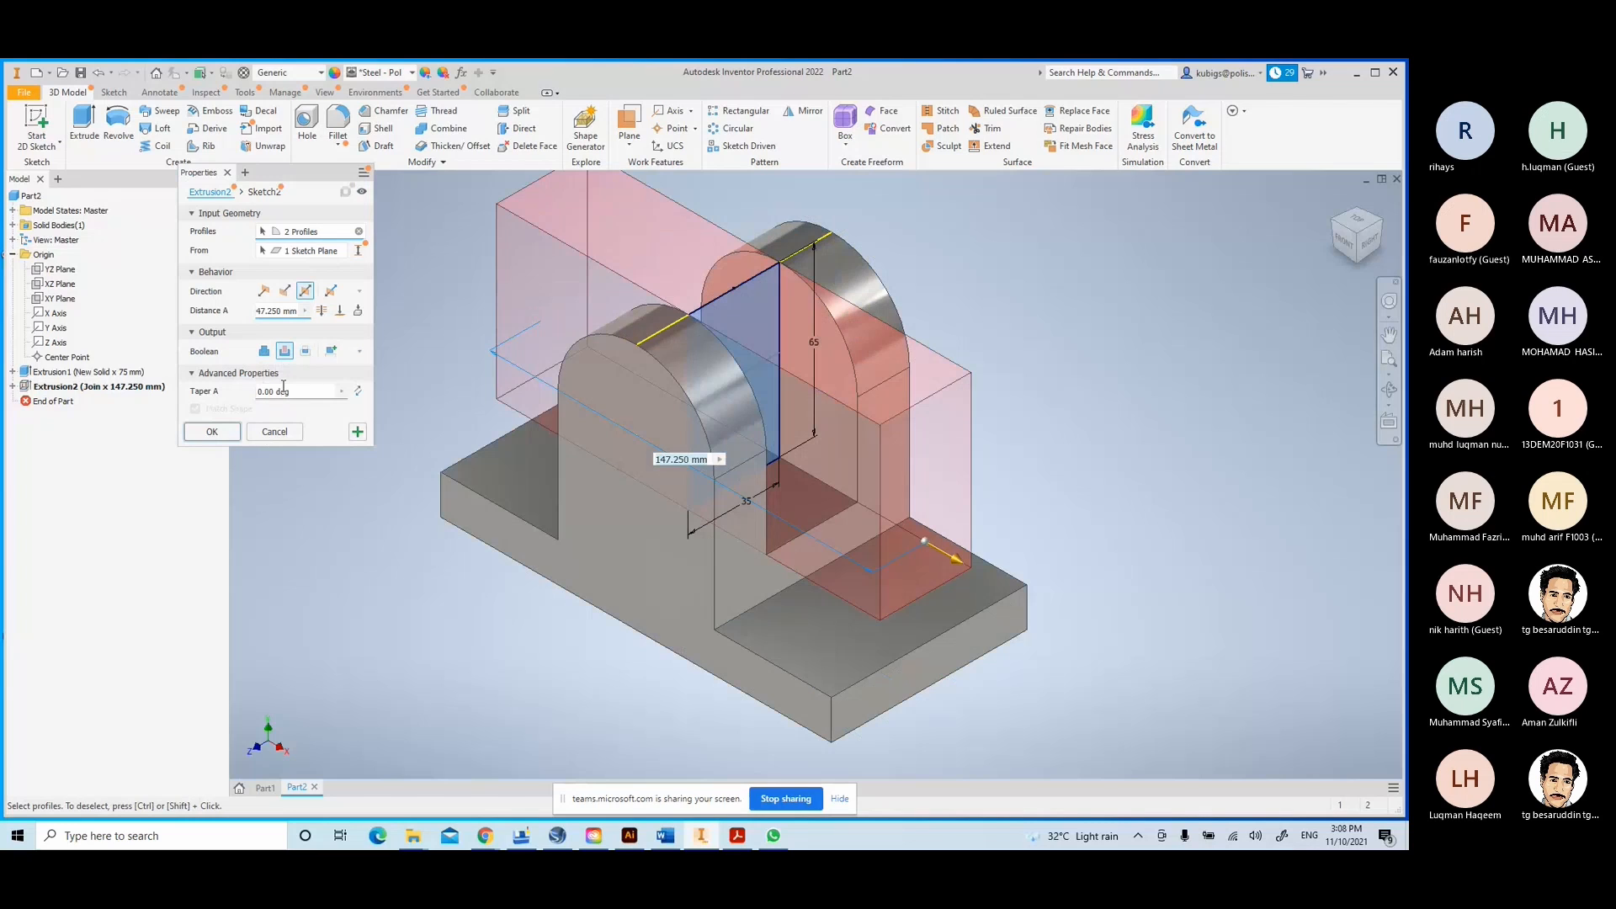
{"action": "left_click", "coordinate": [322, 313]}
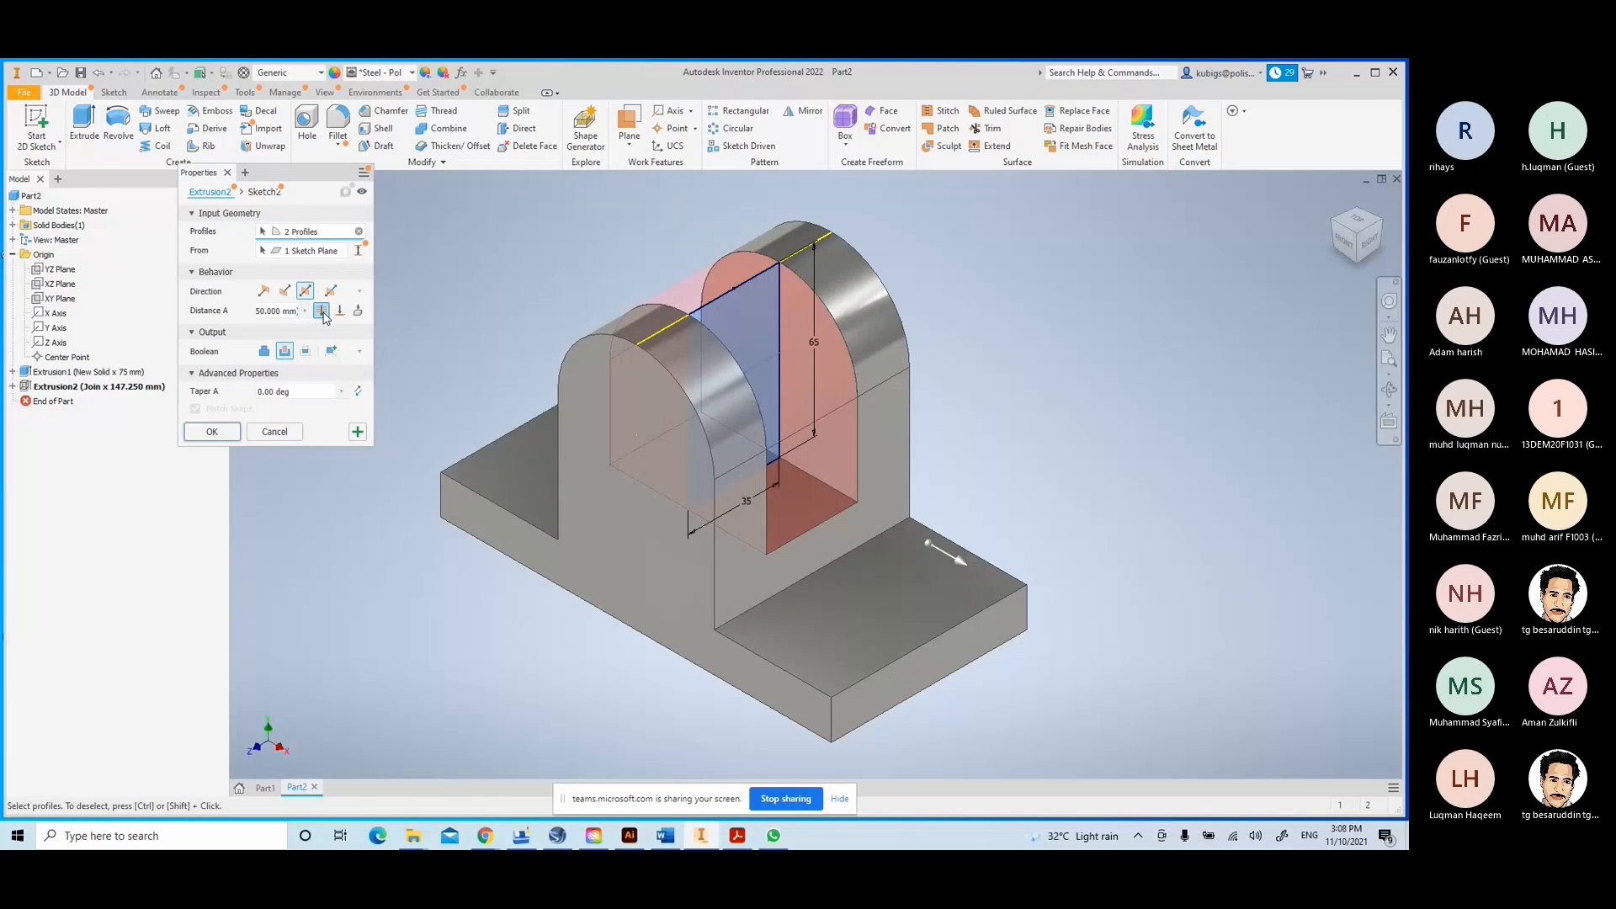
{"action": "left_click", "coordinate": [340, 311]}
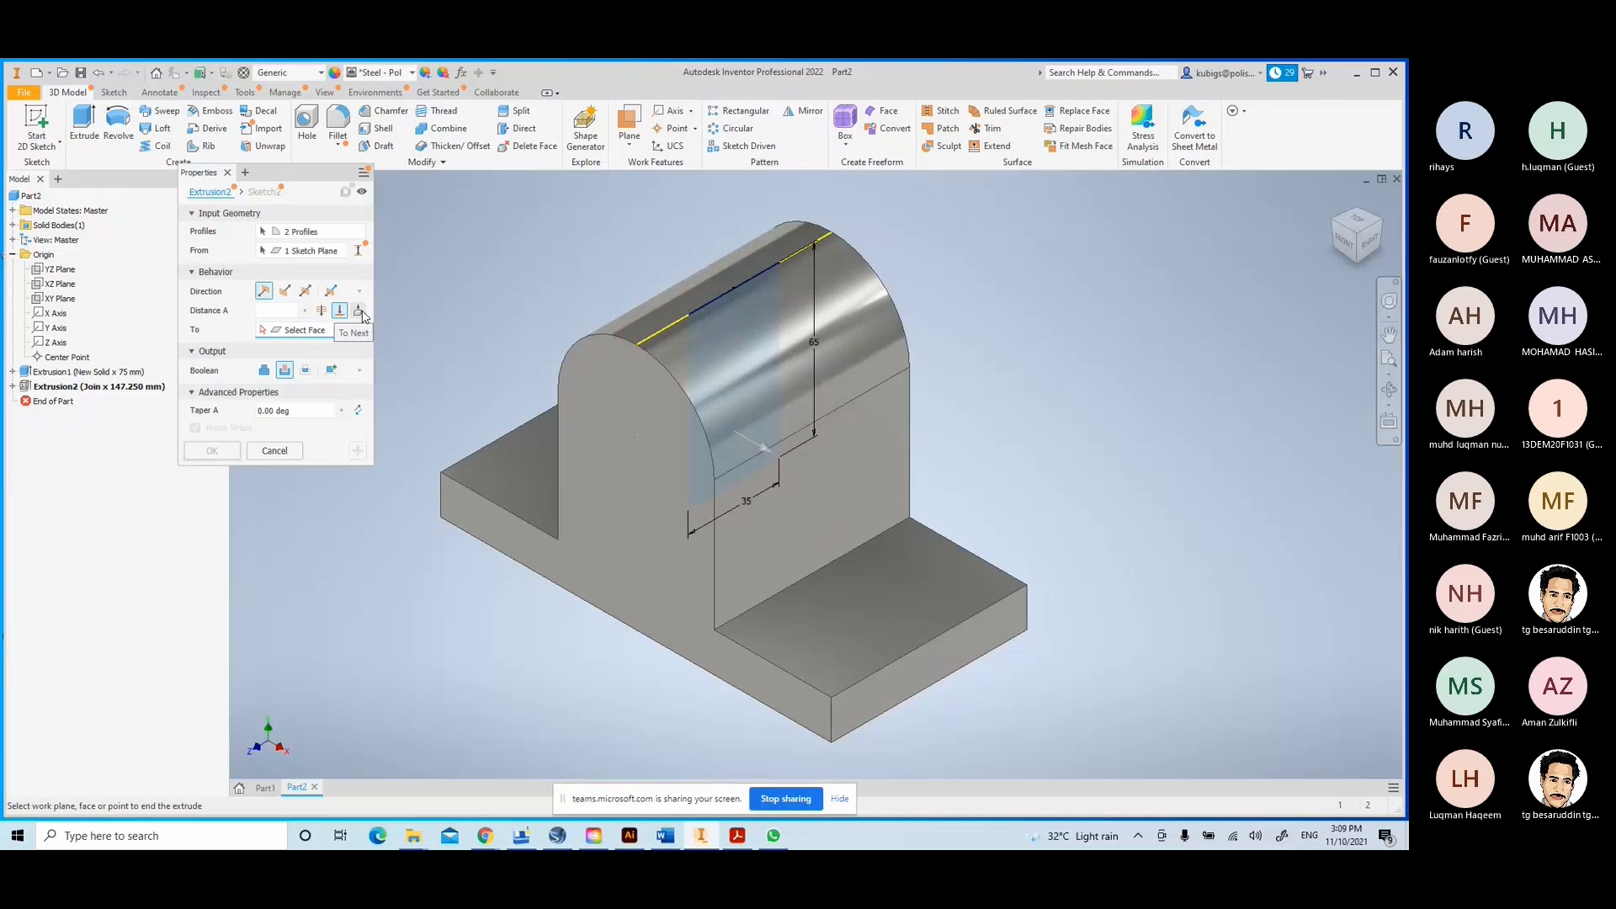
{"action": "left_click", "coordinate": [322, 311]}
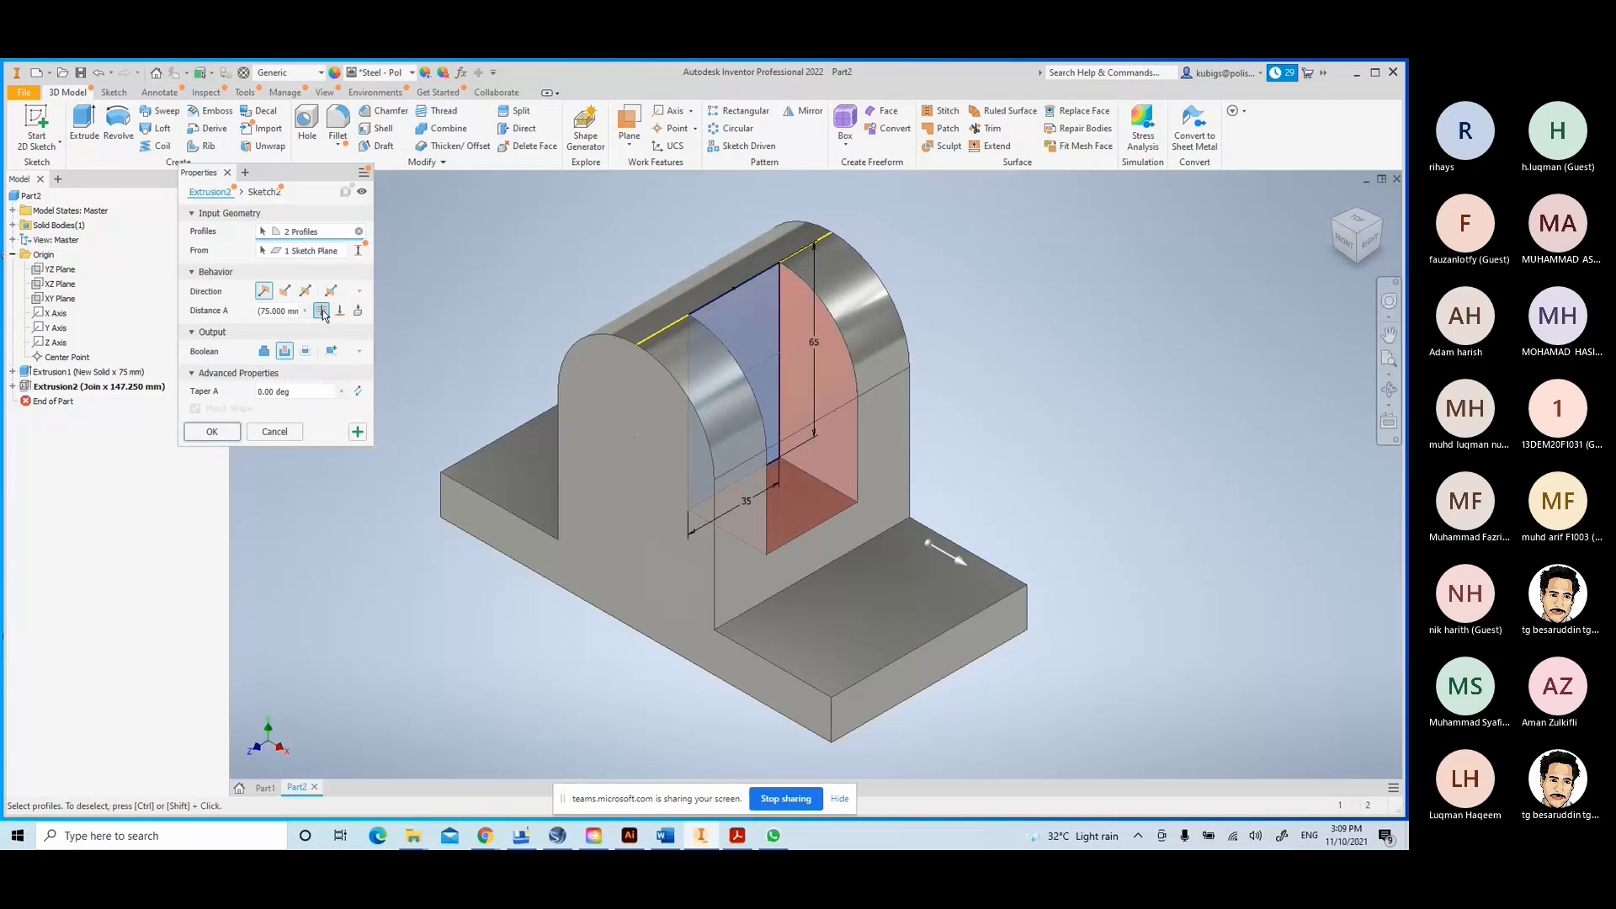
{"action": "left_click", "coordinate": [212, 432]}
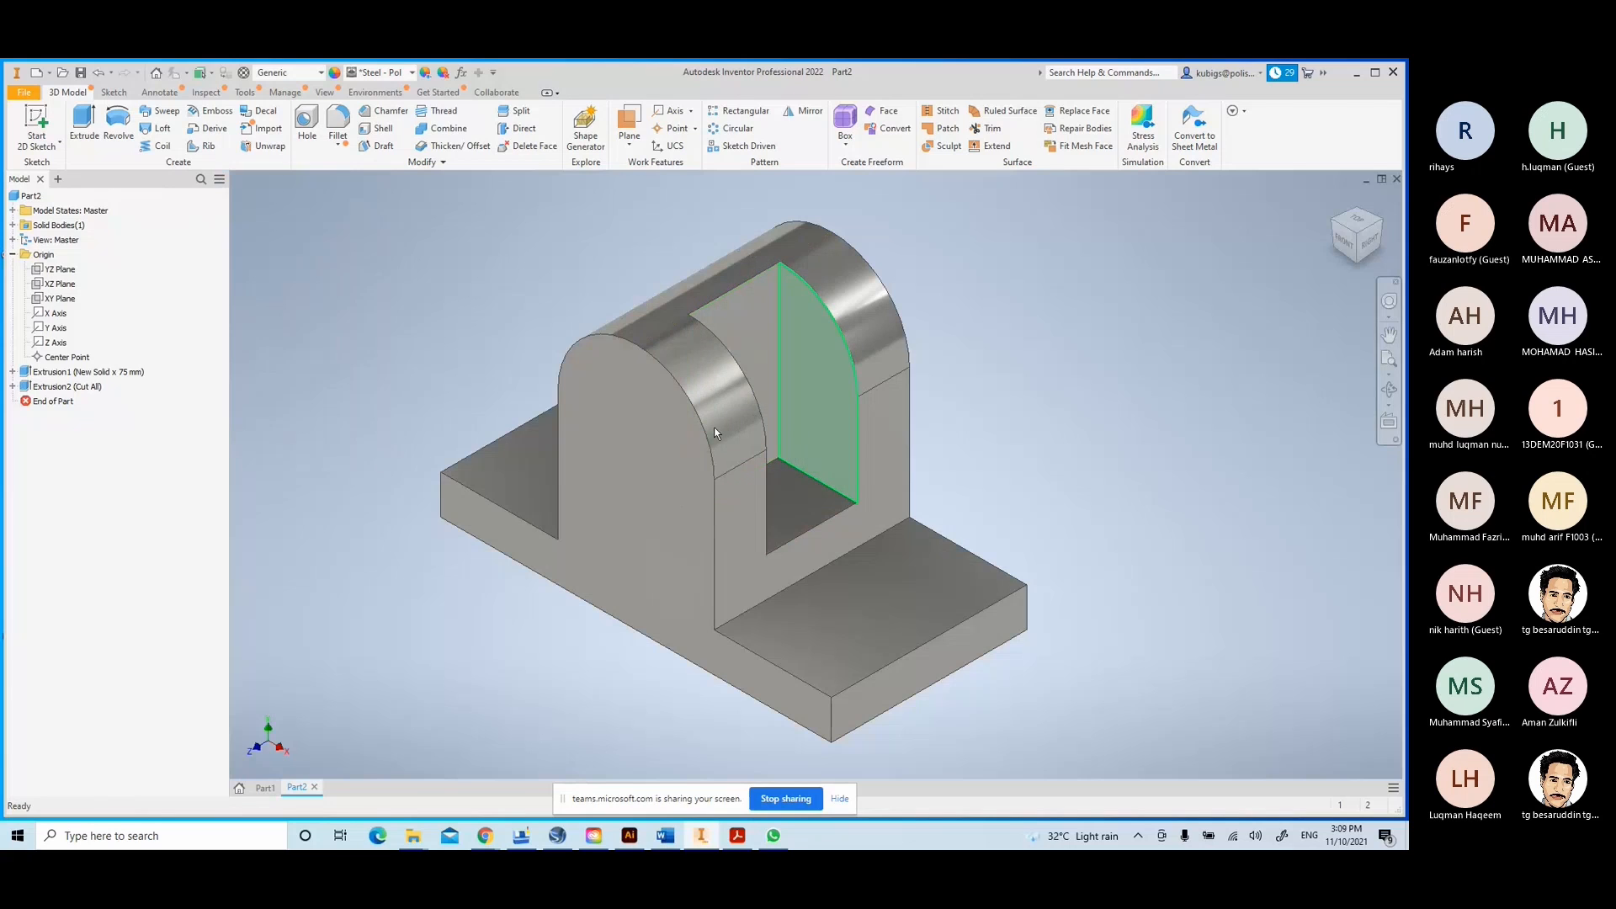
- Change the slot cut's direction to symmetric so that it passes through both sides of the arched body
{"action": "left_click", "coordinate": [26, 387]}
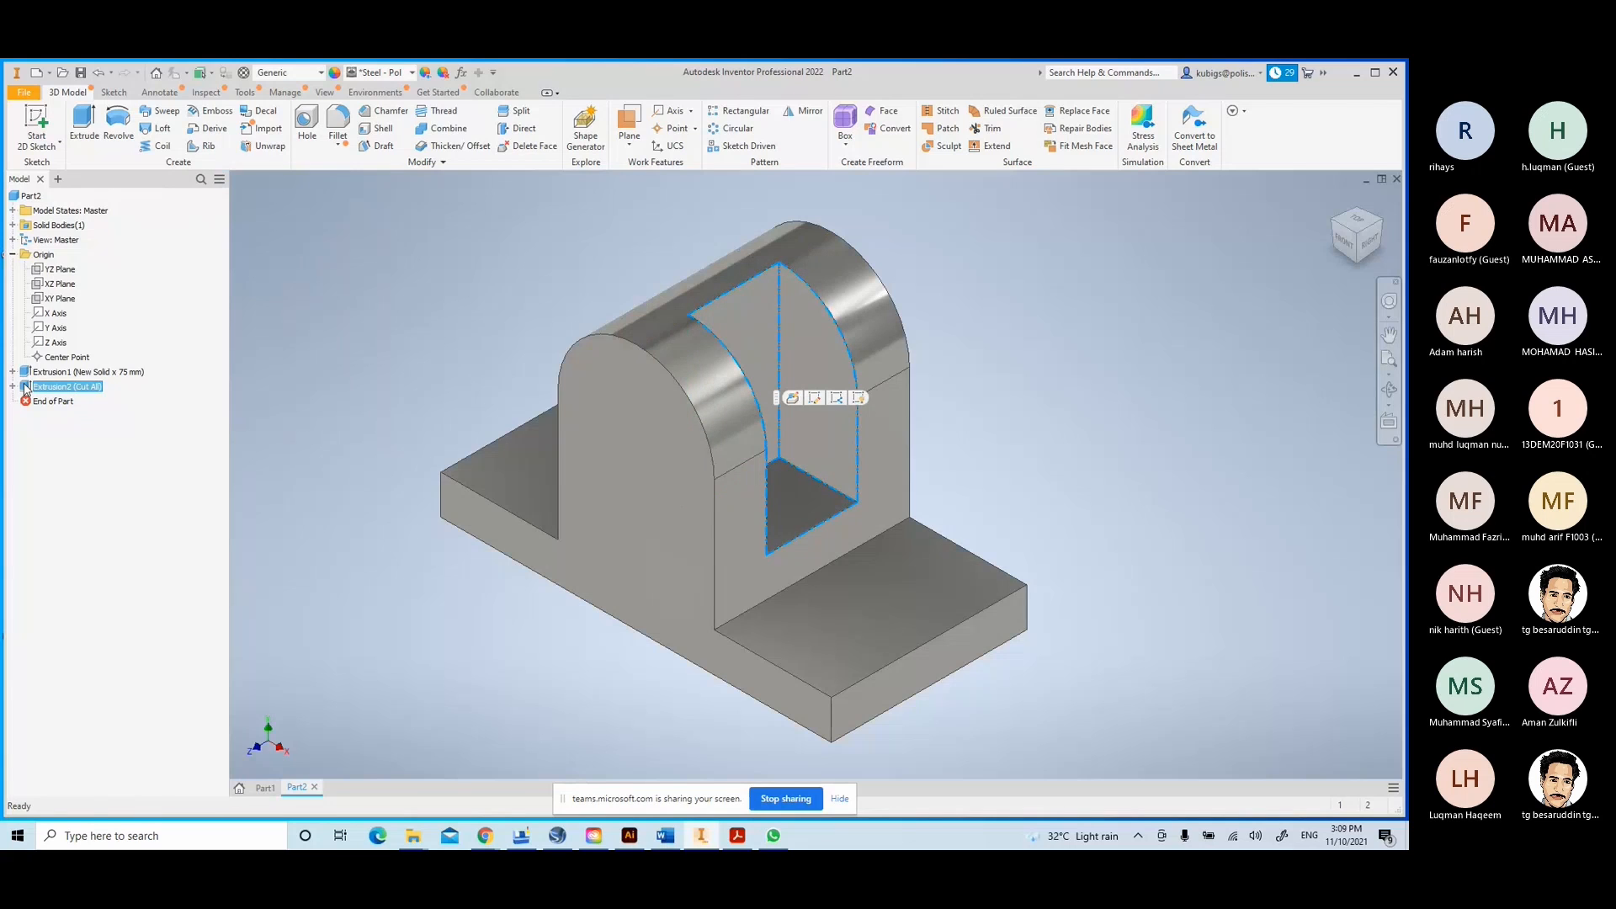
{"action": "double_click", "coordinate": [27, 387]}
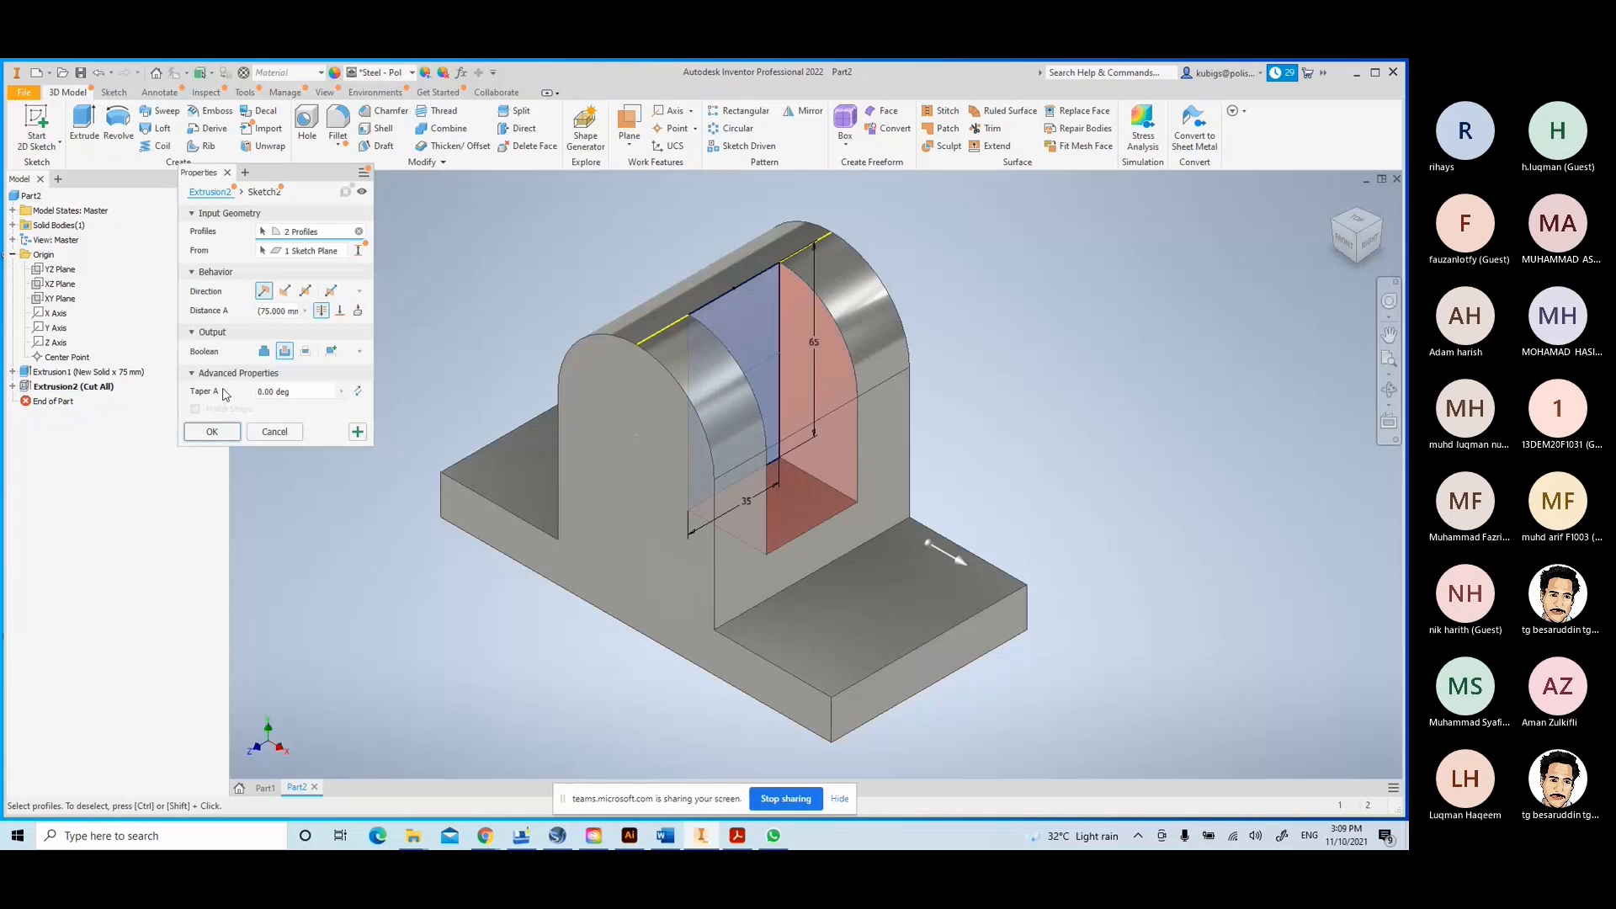
{"action": "left_click", "coordinate": [284, 291]}
{"action": "left_click", "coordinate": [212, 430]}
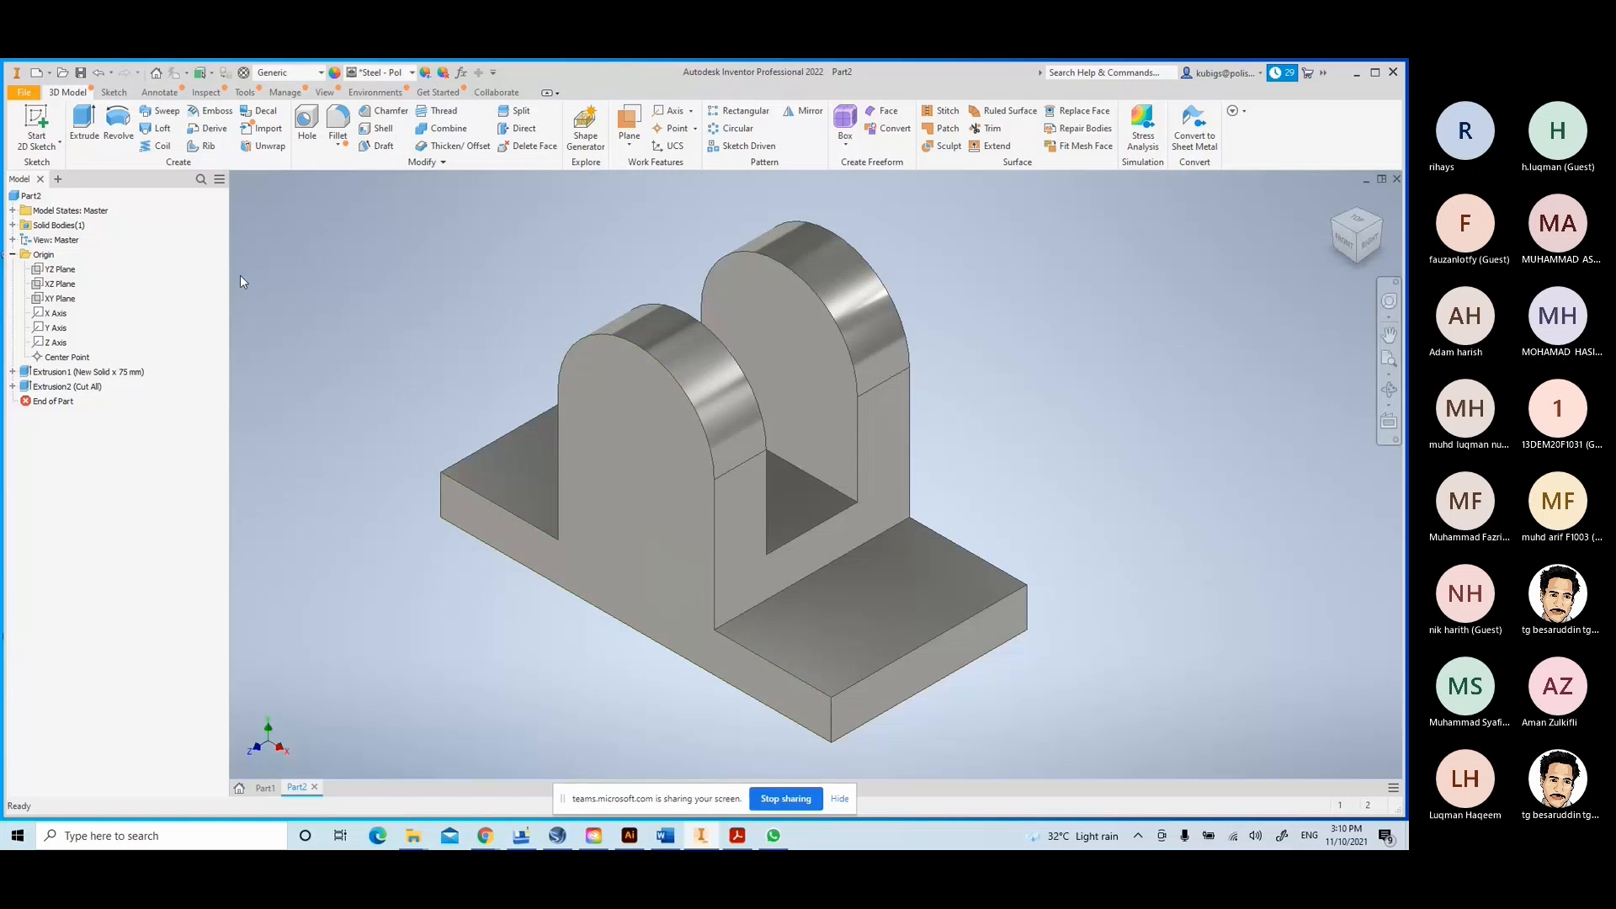
- Place a 35 mm simple Through All hole on the front arched face, concentric with its arched edge
{"action": "left_click", "coordinate": [308, 124]}
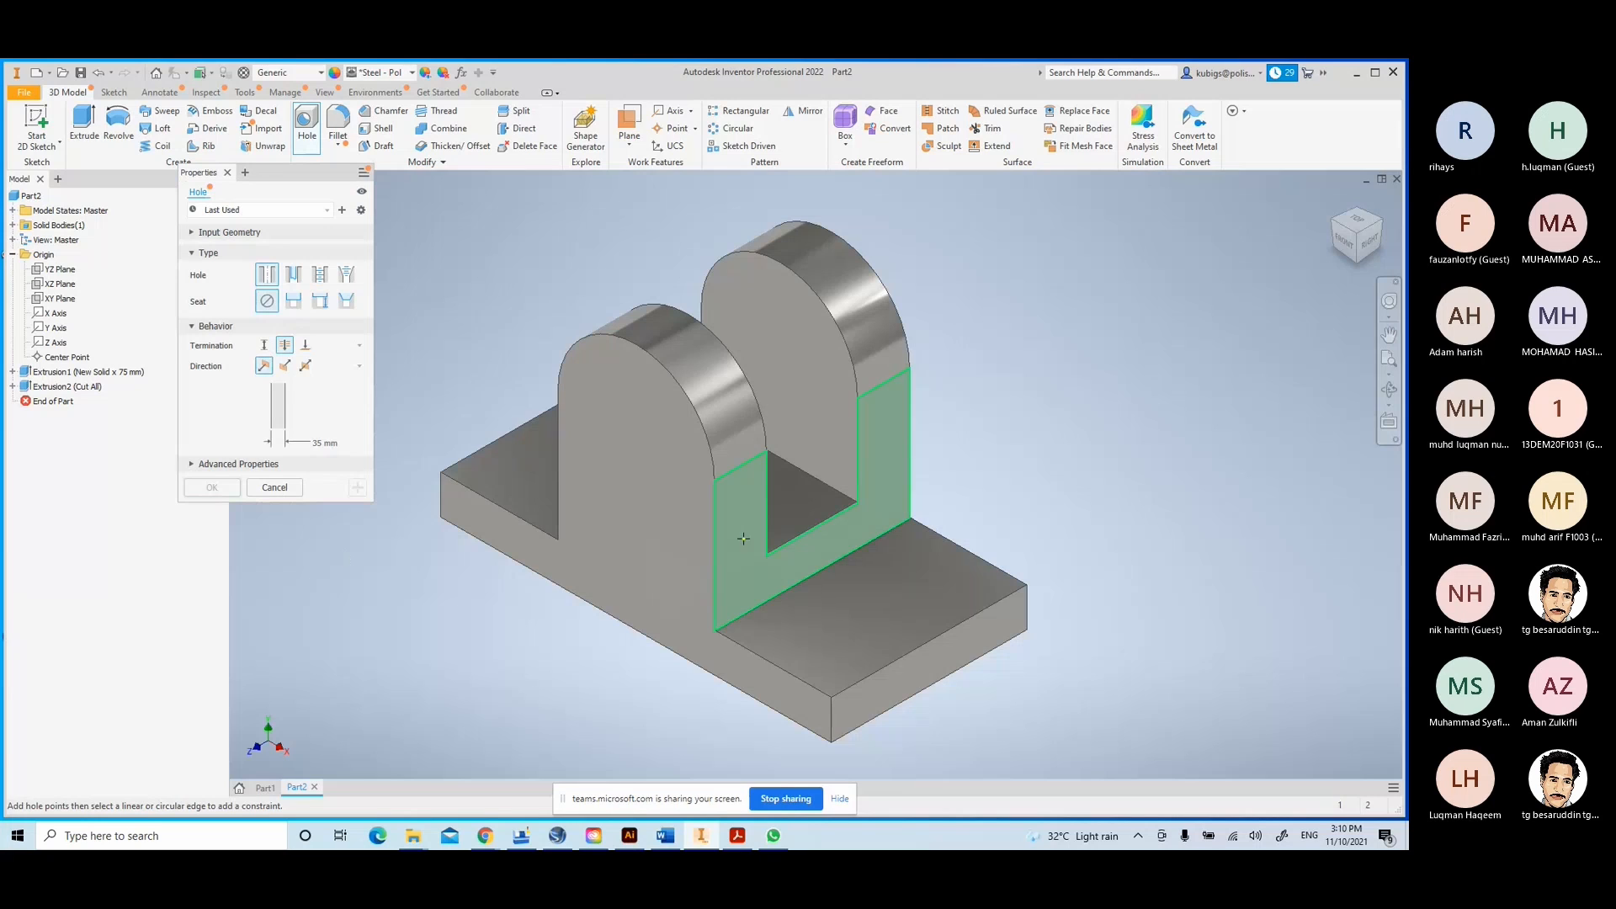
{"action": "left_click", "coordinate": [634, 491]}
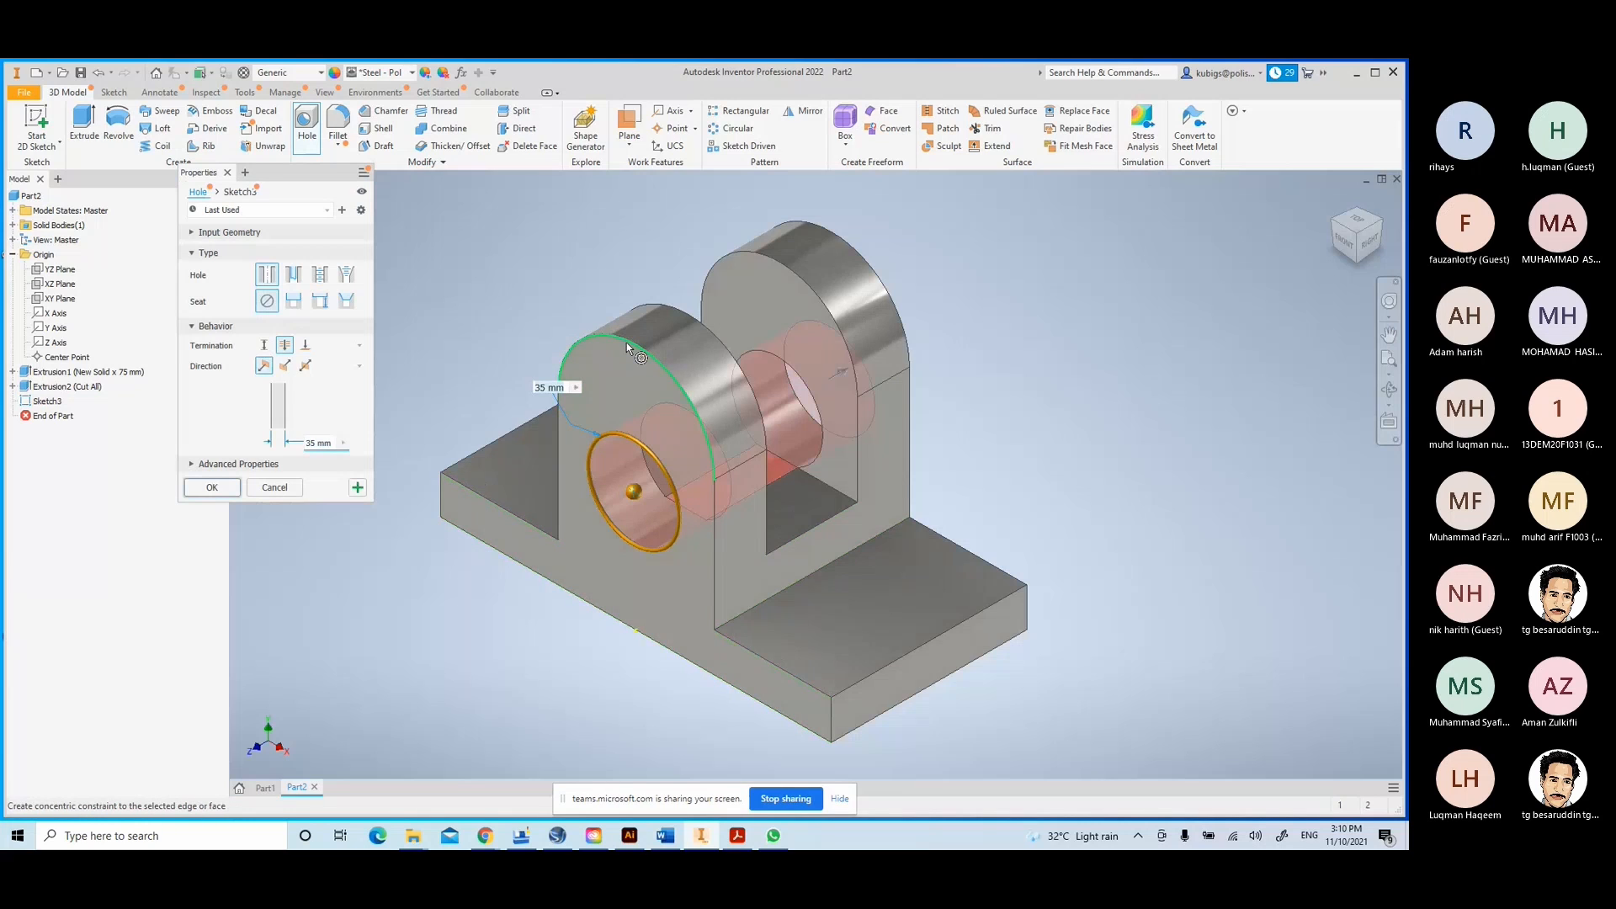
{"action": "left_click", "coordinate": [648, 365]}
{"action": "left_click", "coordinate": [624, 342]}
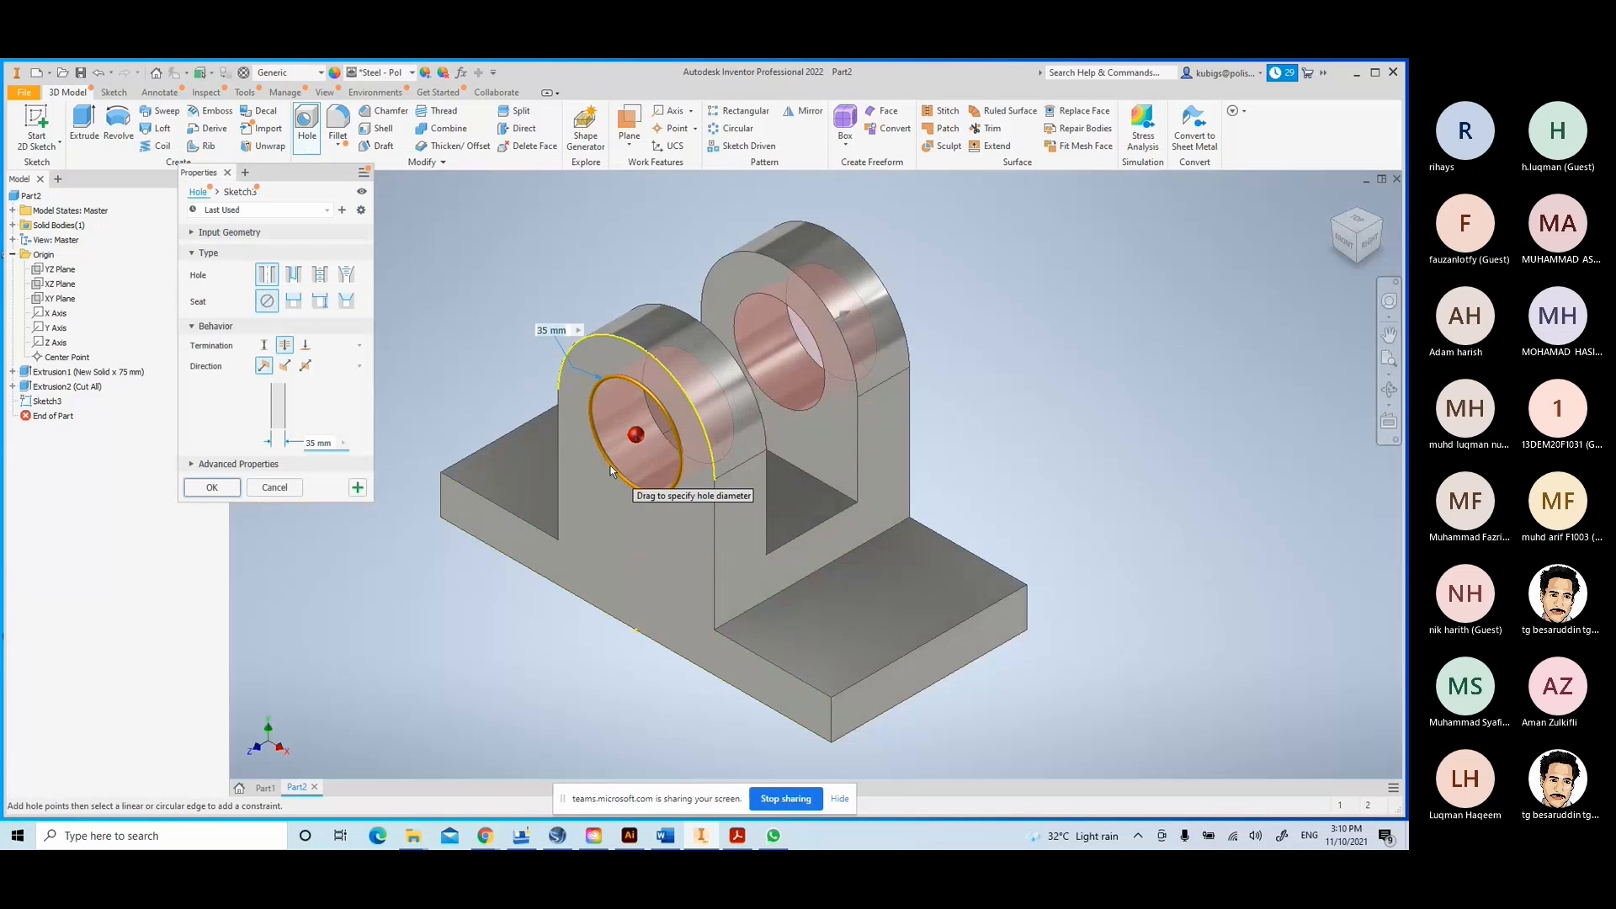
- Try the hole as a 35 mm clearance type and as a tapped type with ANSI Metric M Profile threads, size 35
{"action": "left_click", "coordinate": [293, 273]}
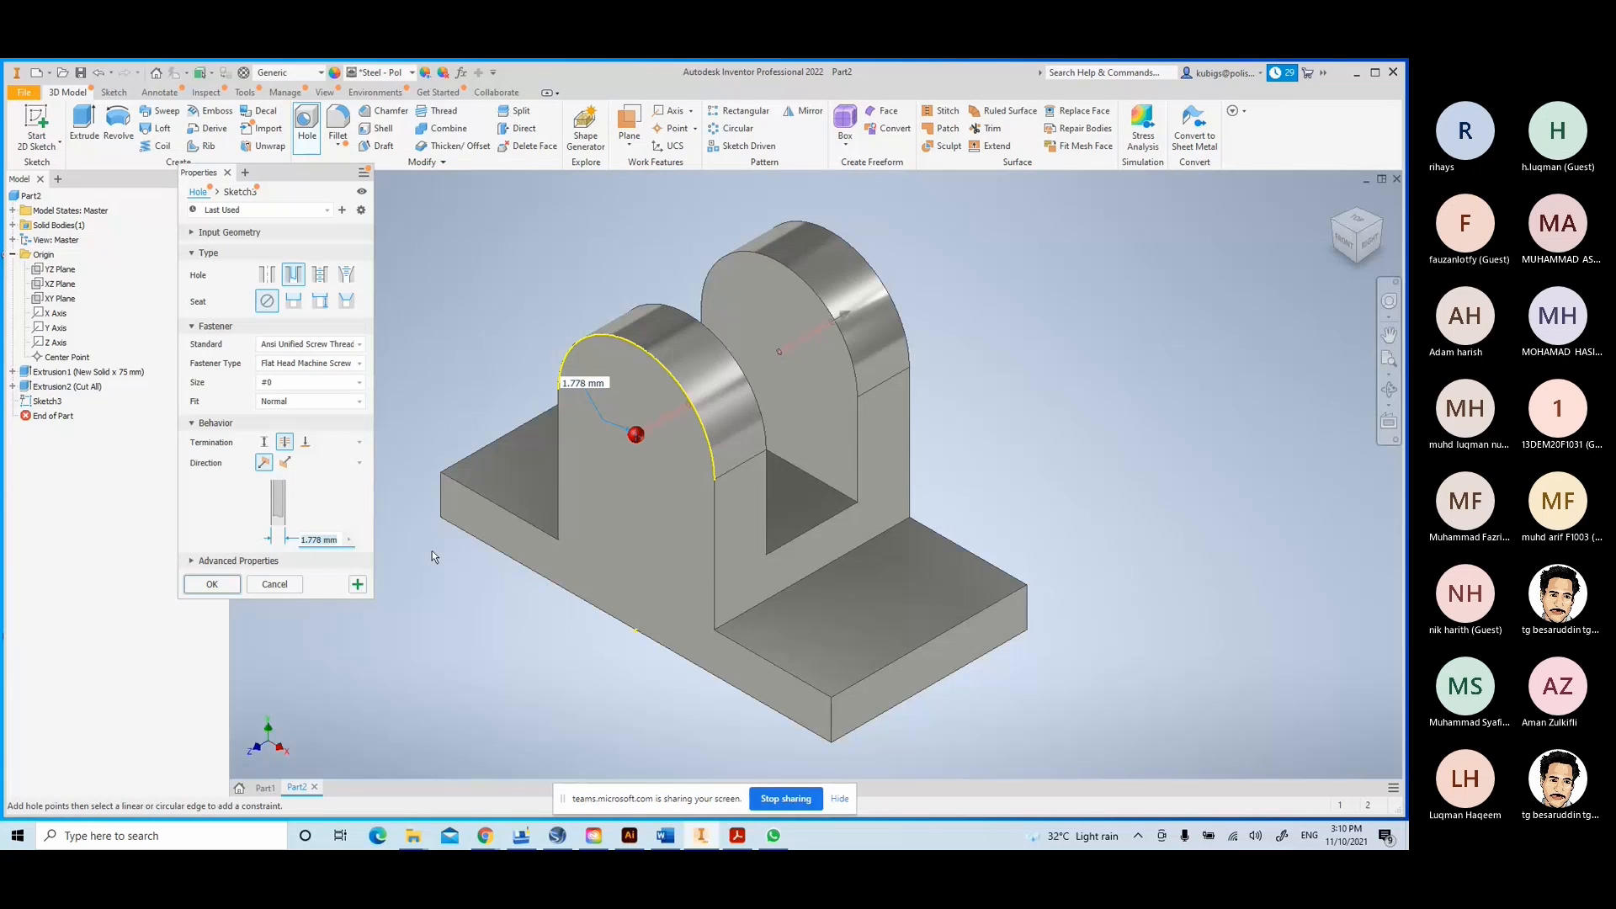
{"action": "type", "text": "35"}
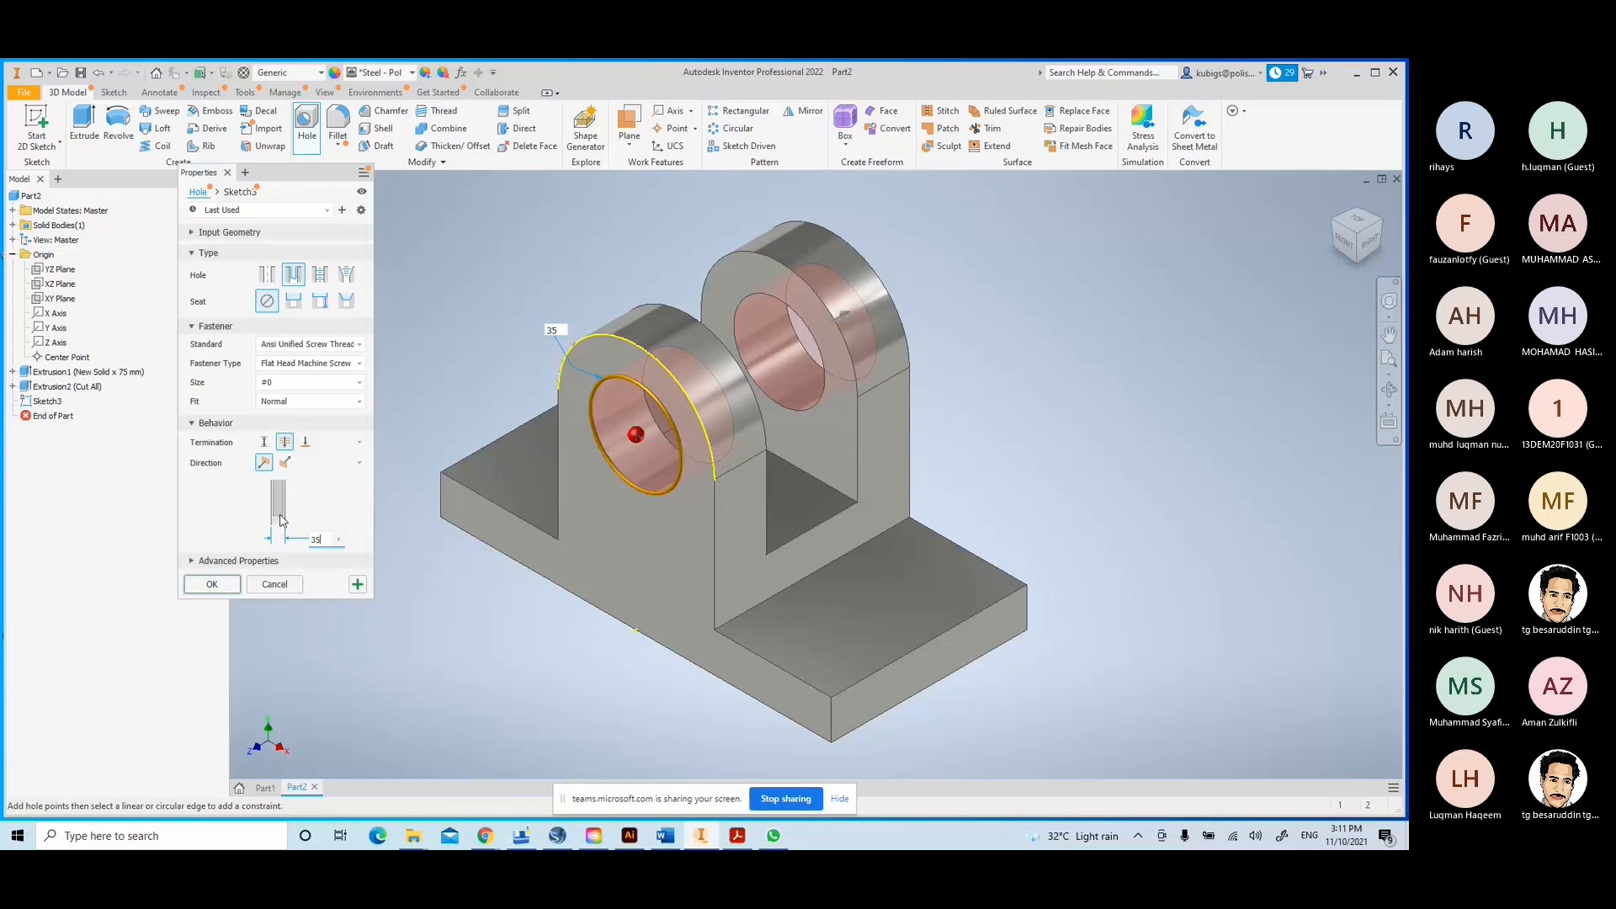
{"action": "left_click", "coordinate": [320, 275]}
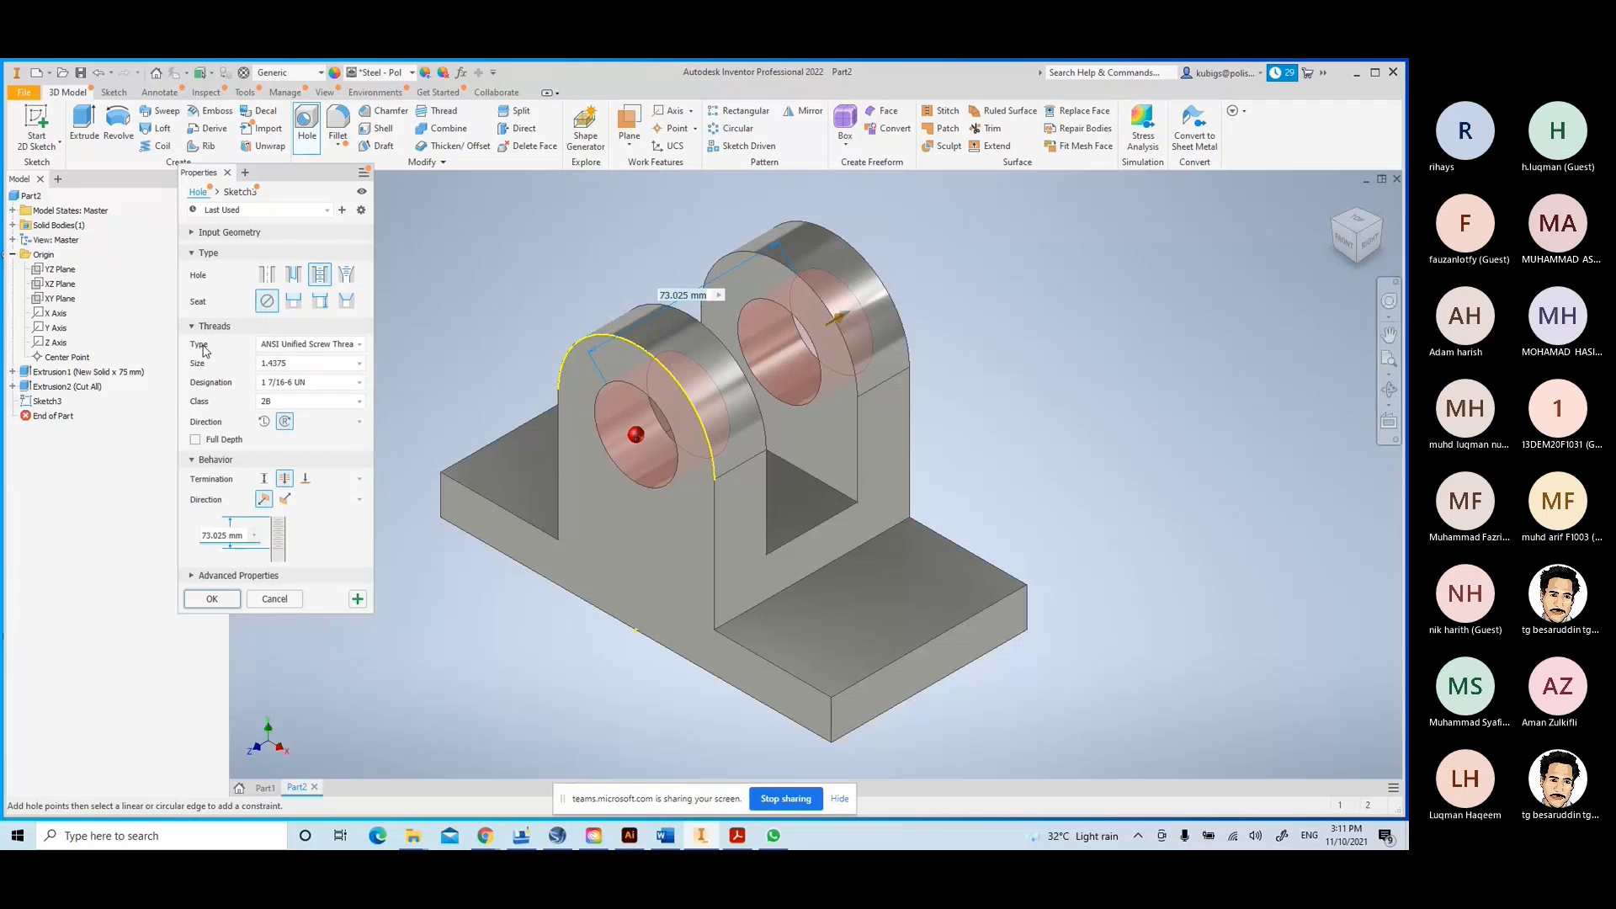
{"action": "left_click", "coordinate": [352, 345]}
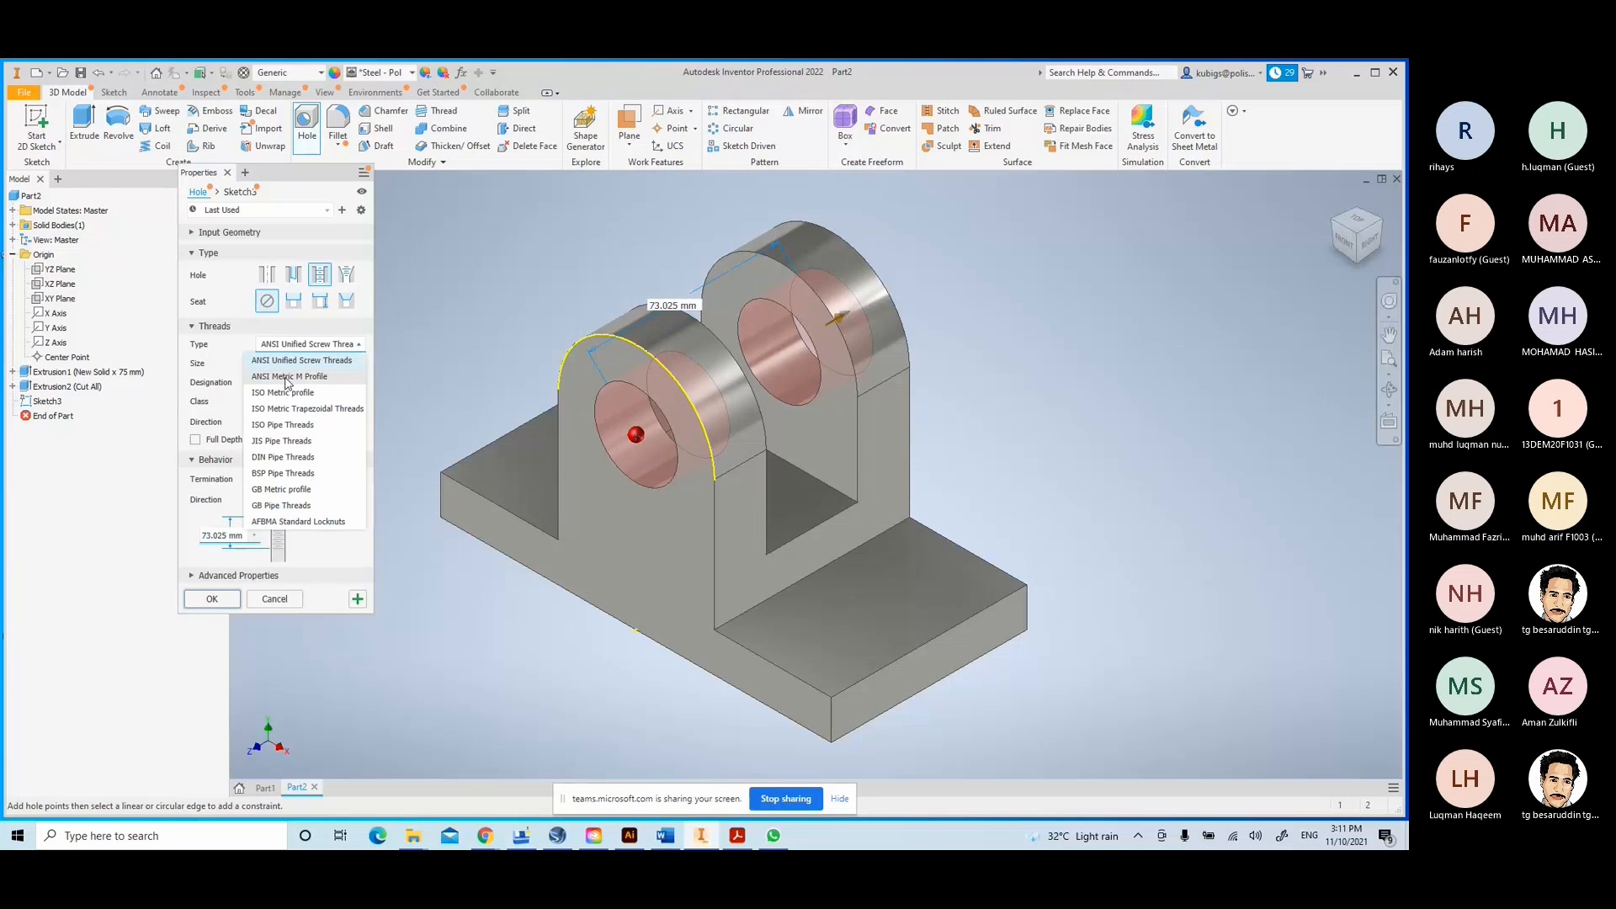
{"action": "left_click", "coordinate": [286, 378]}
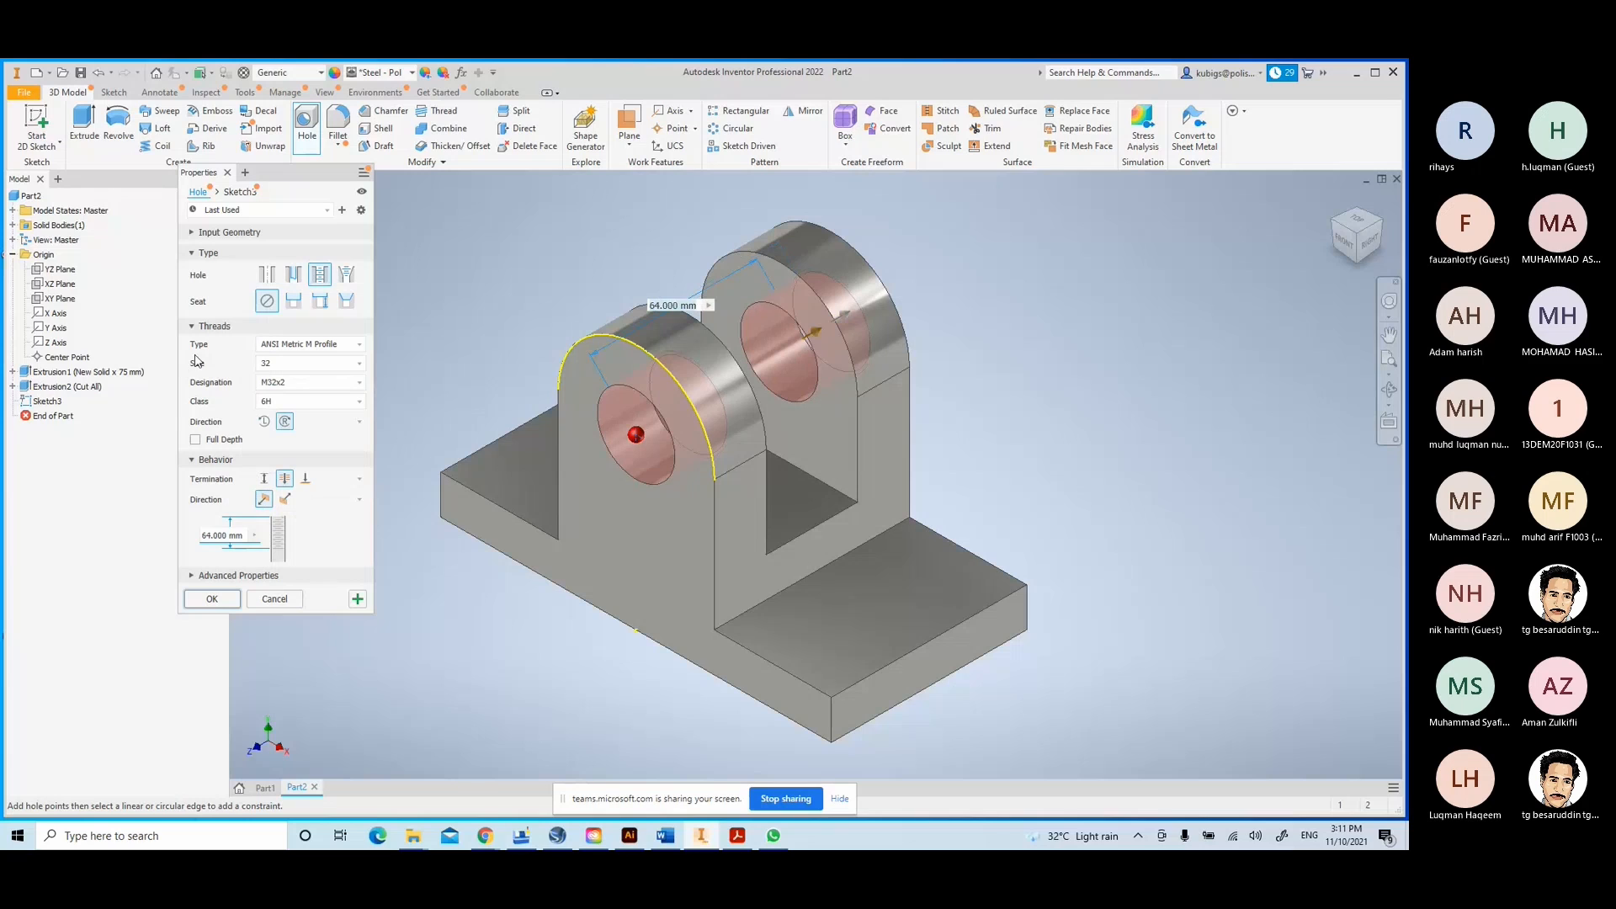
{"action": "left_click", "coordinate": [361, 368]}
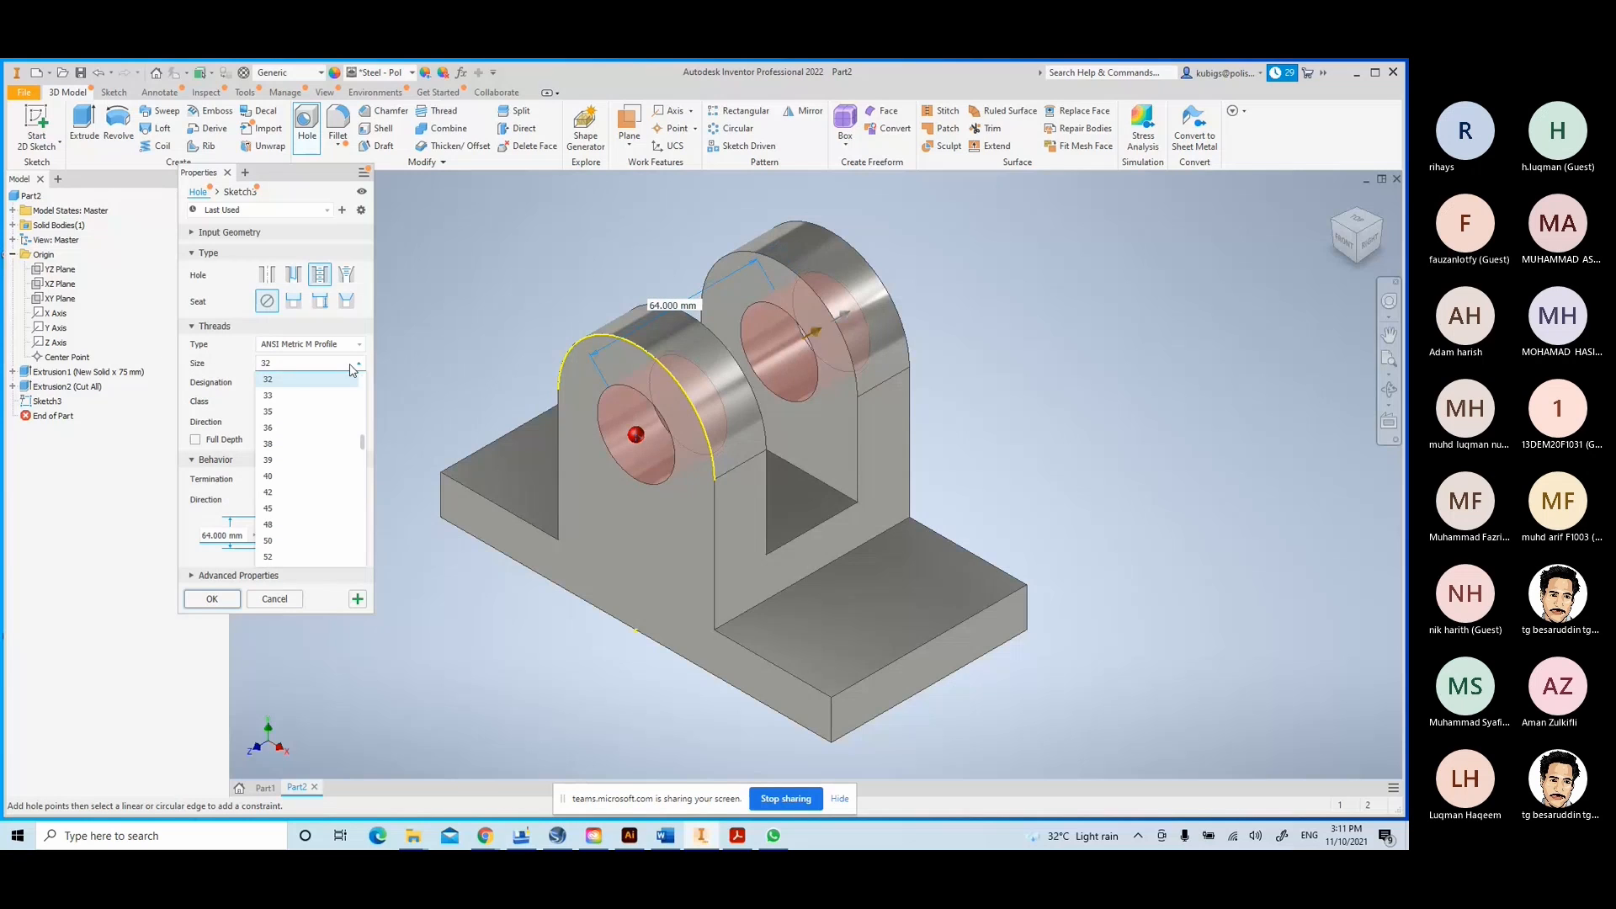
{"action": "left_click", "coordinate": [307, 383]}
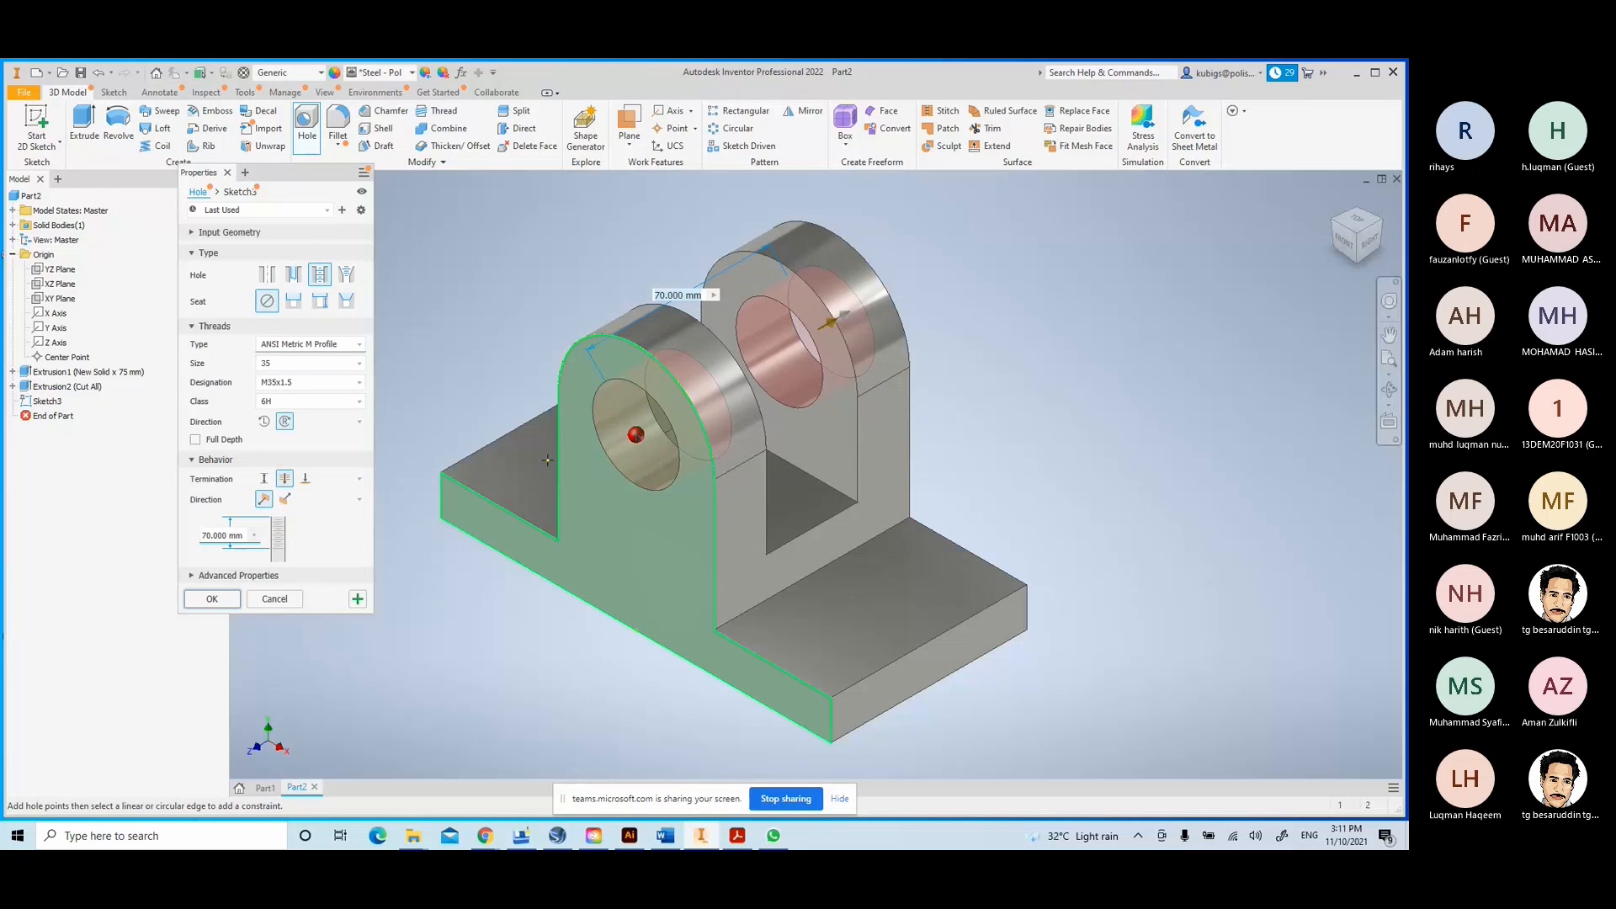
- Try a counterbore seat 20 mm in diameter and 3 mm deep on the hole, plus the spotface and countersink seats
{"action": "left_click", "coordinate": [293, 302]}
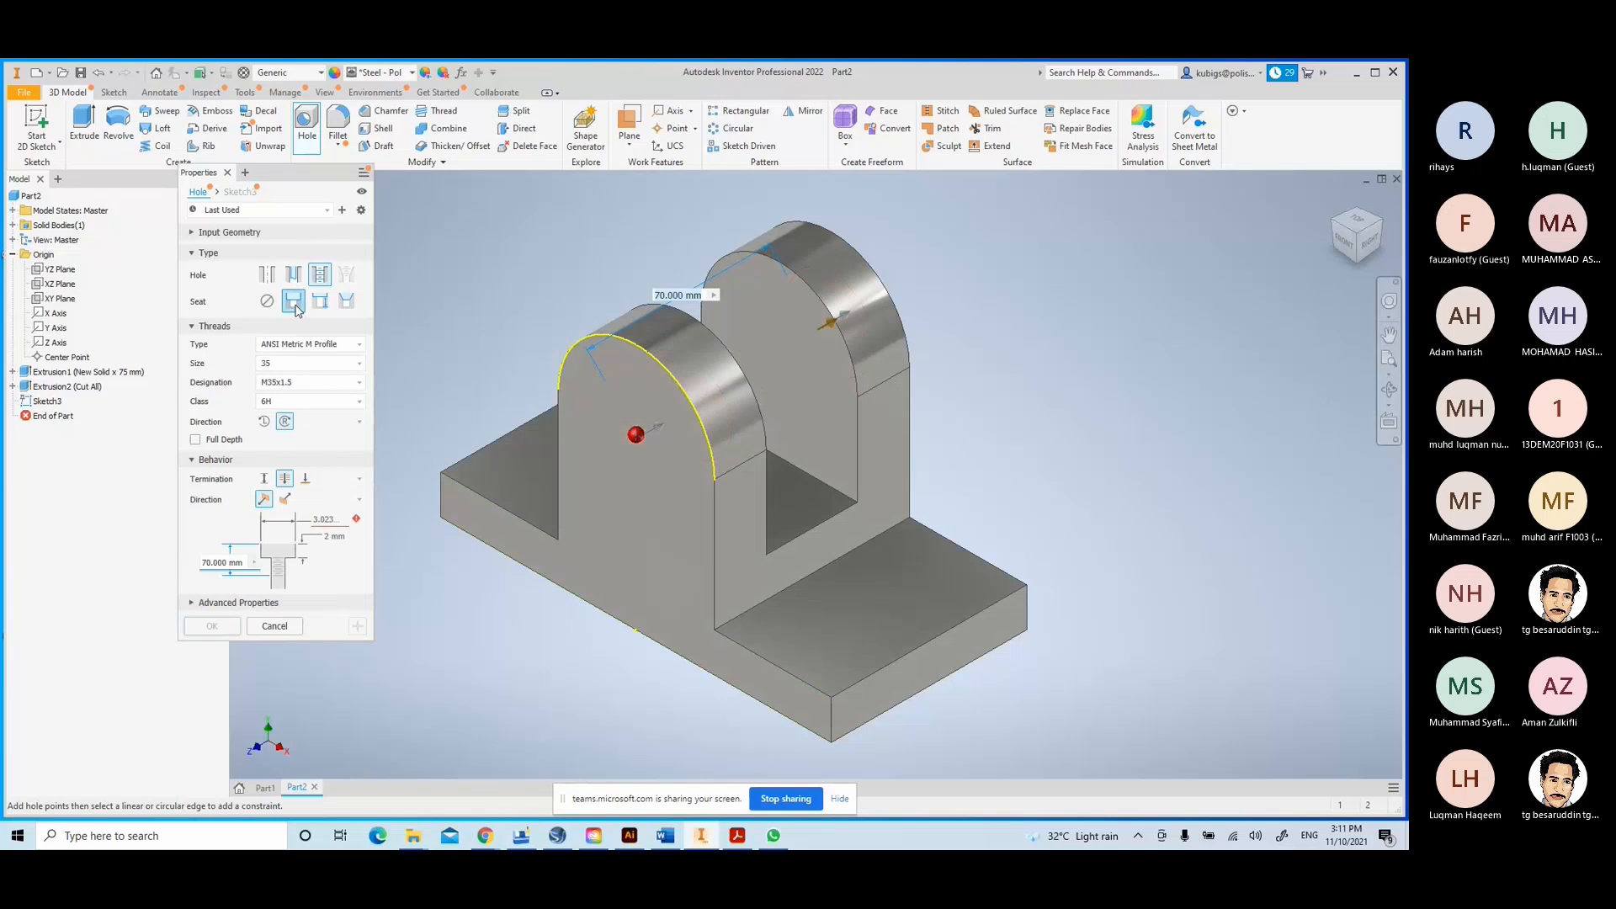
{"action": "left_click", "coordinate": [321, 519]}
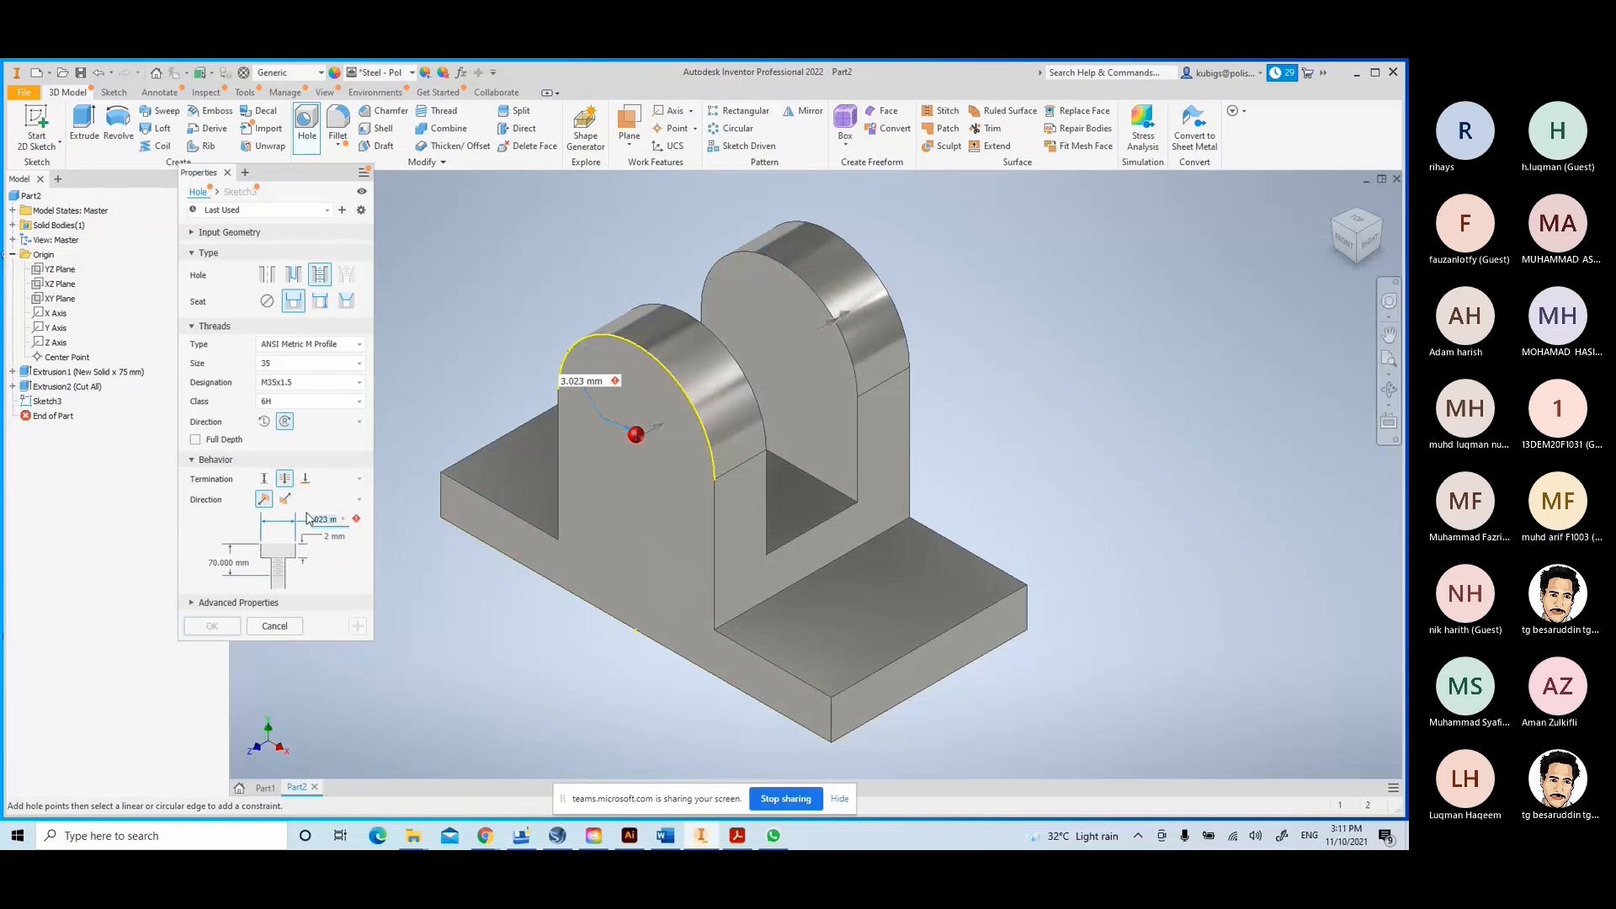
{"action": "type", "text": "20"}
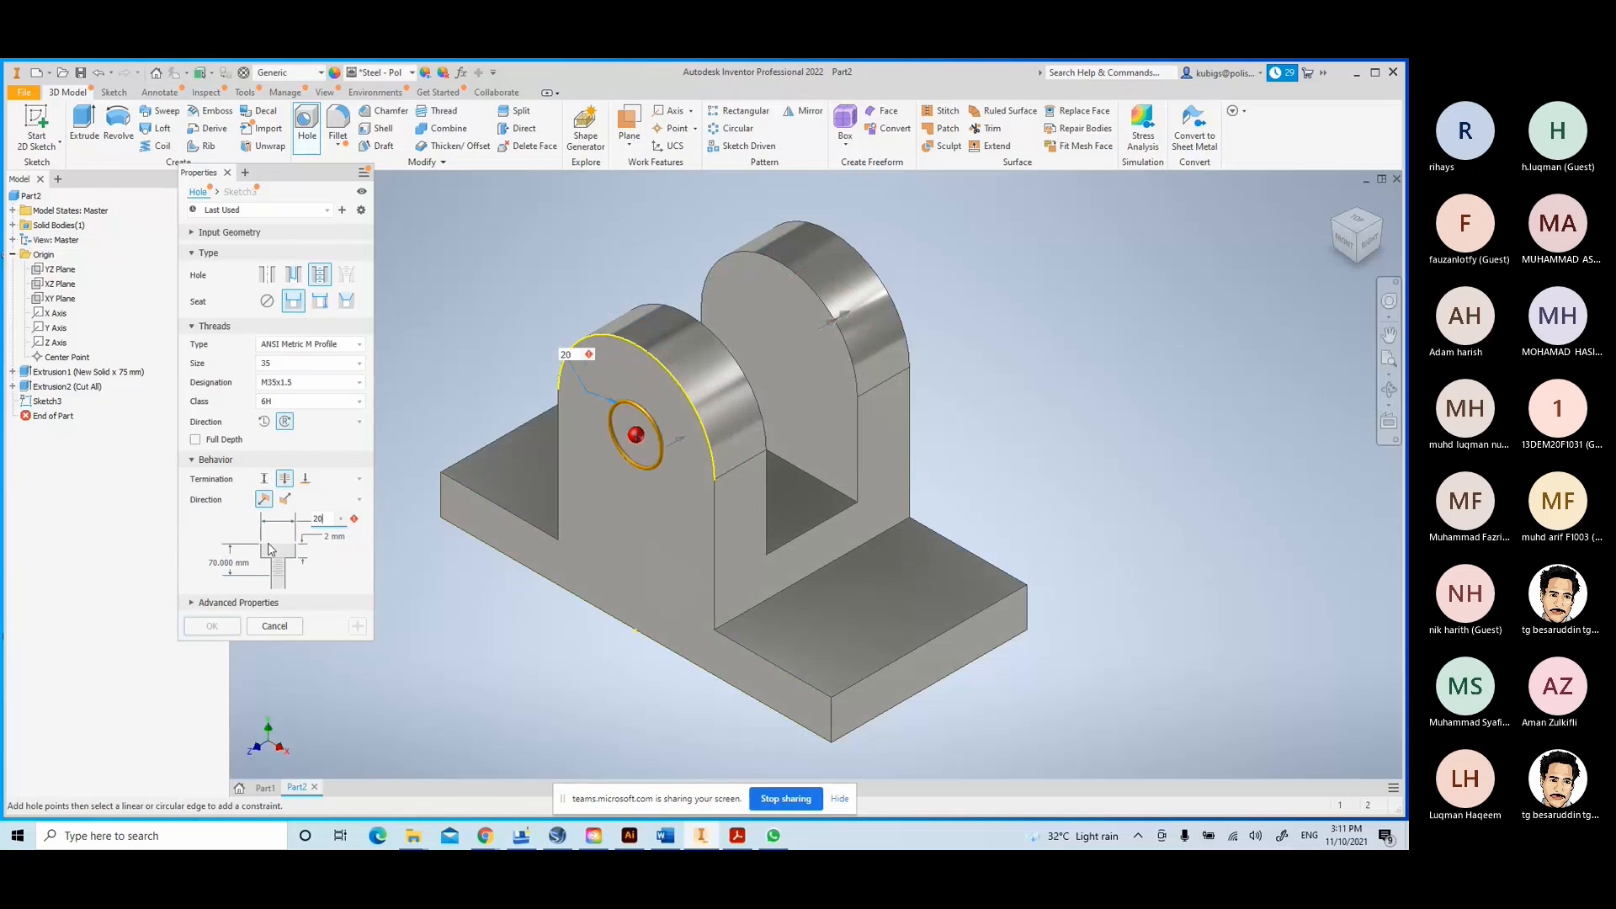
{"action": "left_click", "coordinate": [328, 537]}
{"action": "type", "text": "3"}
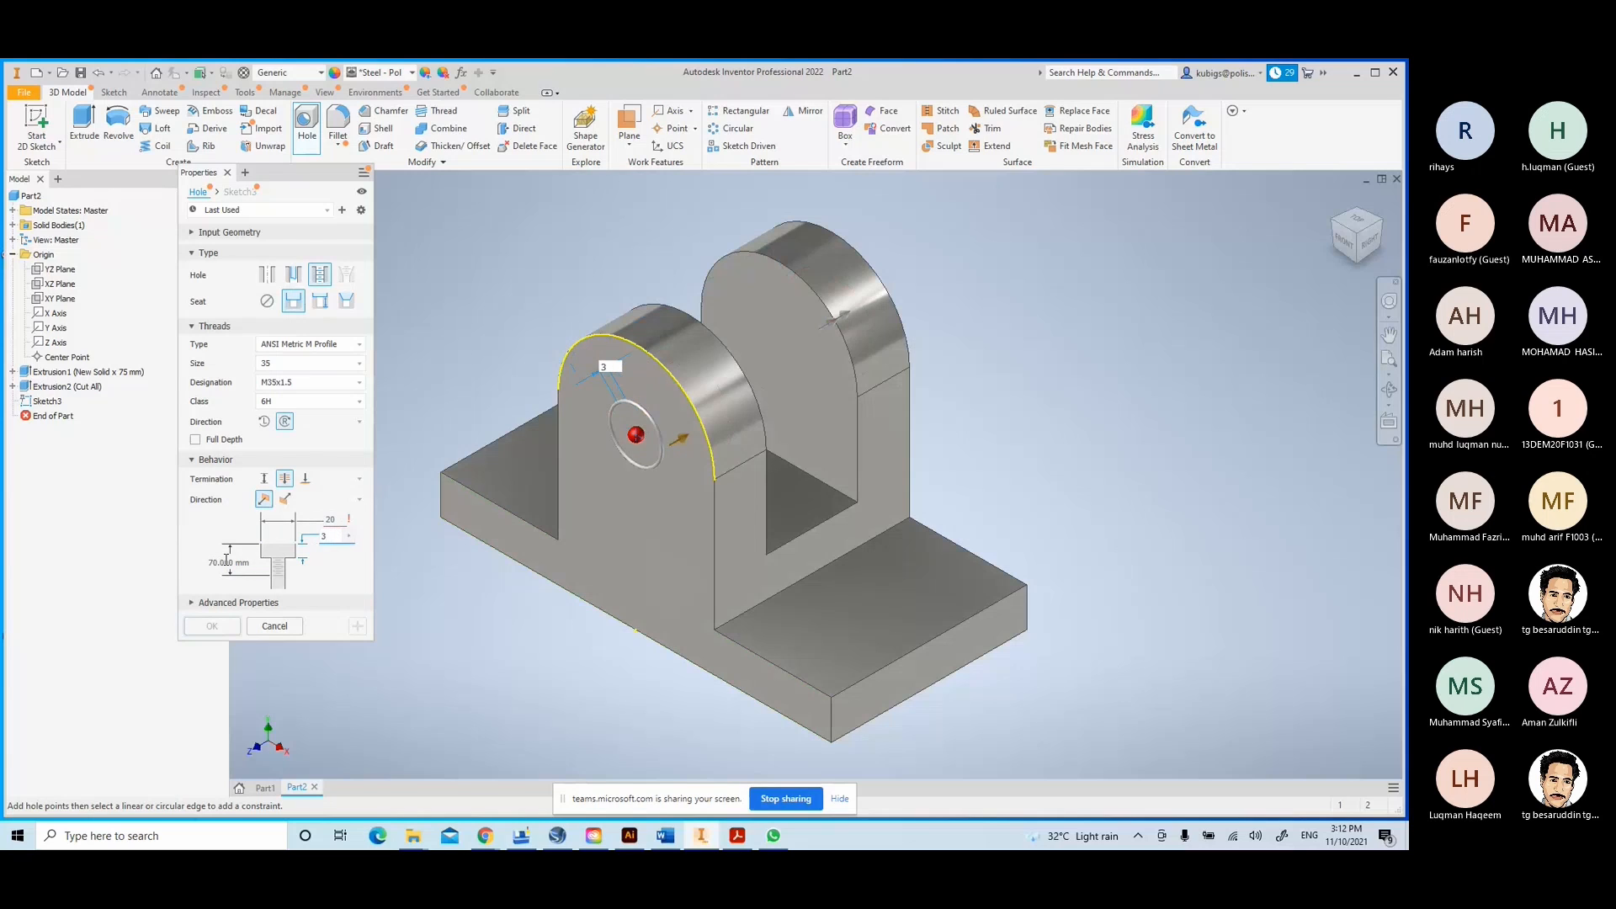
{"action": "left_click", "coordinate": [227, 561]}
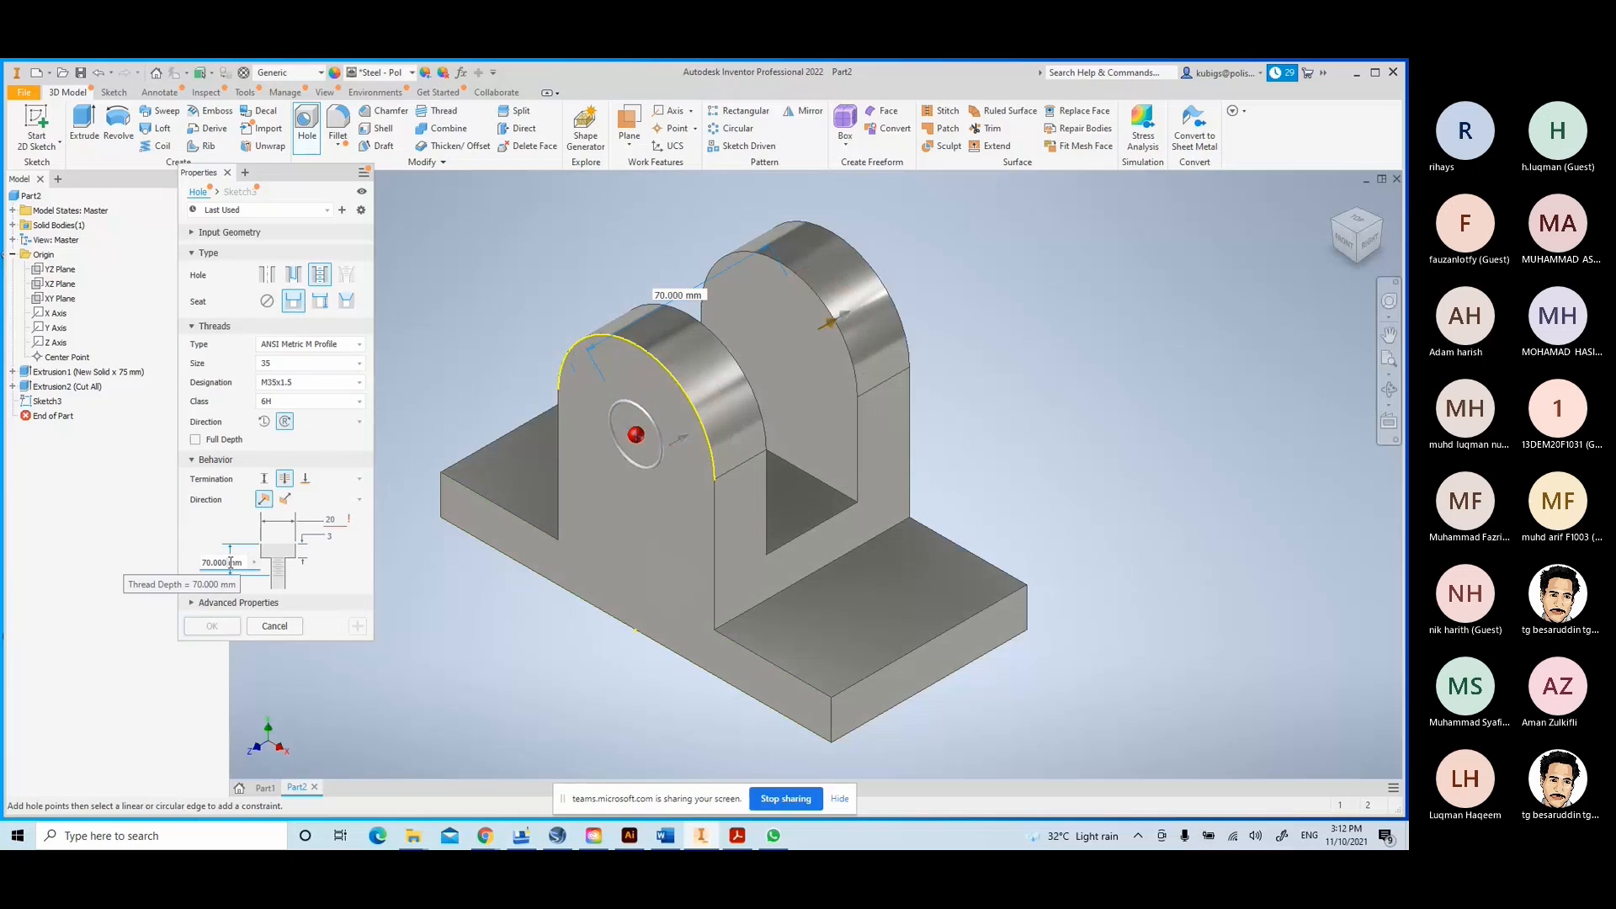
{"action": "left_click", "coordinate": [322, 302]}
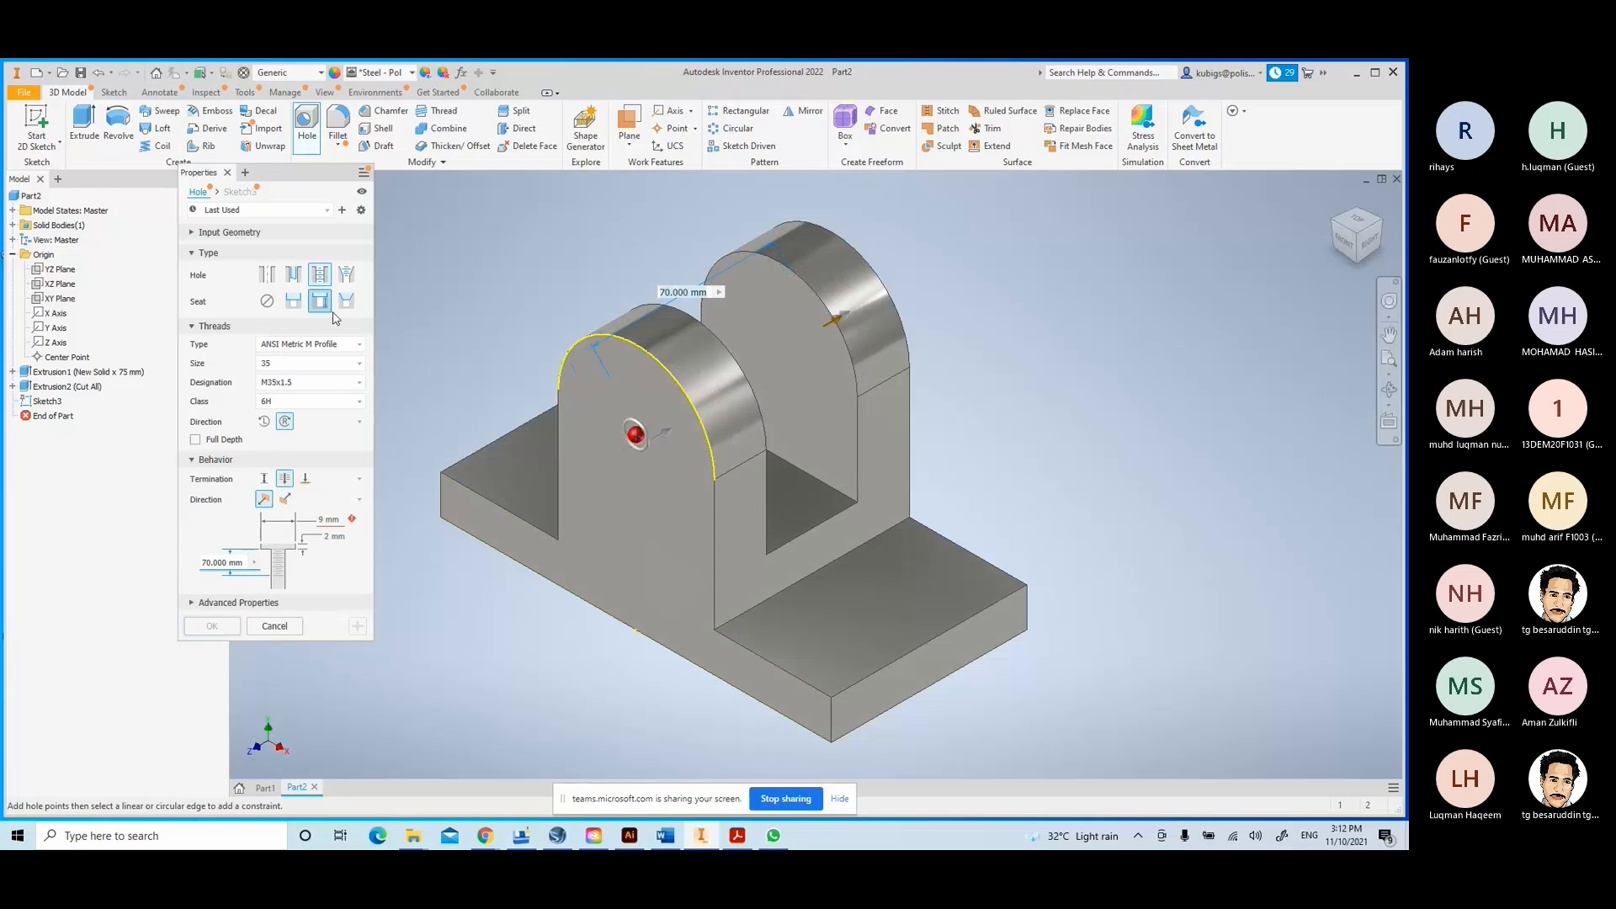
{"action": "left_click", "coordinate": [351, 303]}
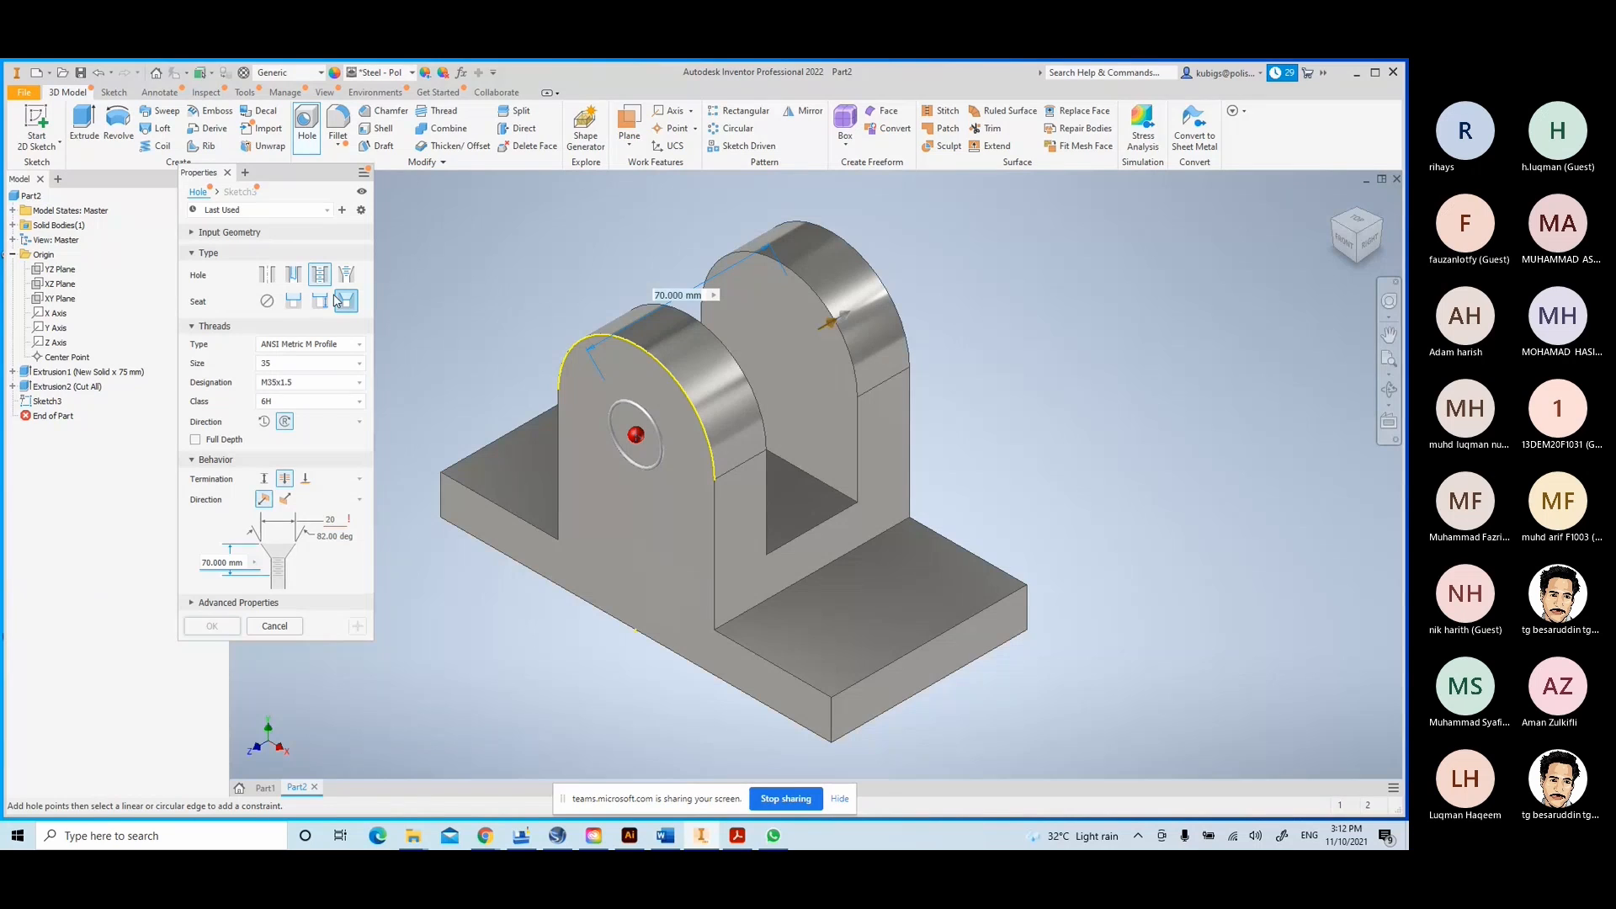
- Return the hole to the simple type with no seat and create it at 35 mm diameter through both arched lugs
{"action": "left_click", "coordinate": [267, 276]}
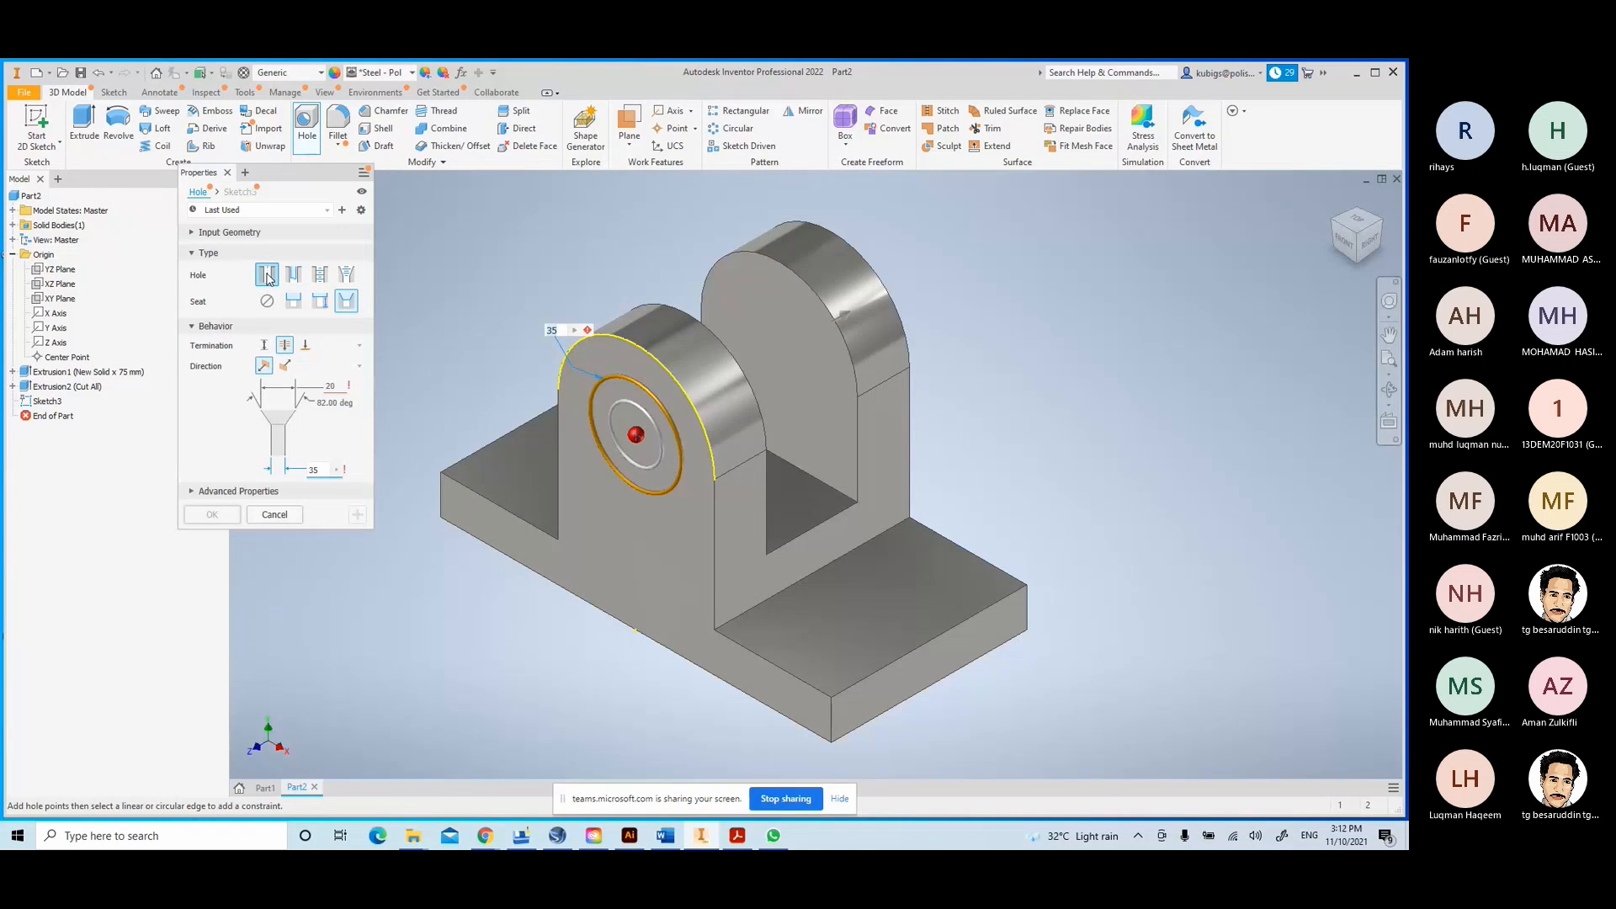
{"action": "left_click", "coordinate": [267, 301]}
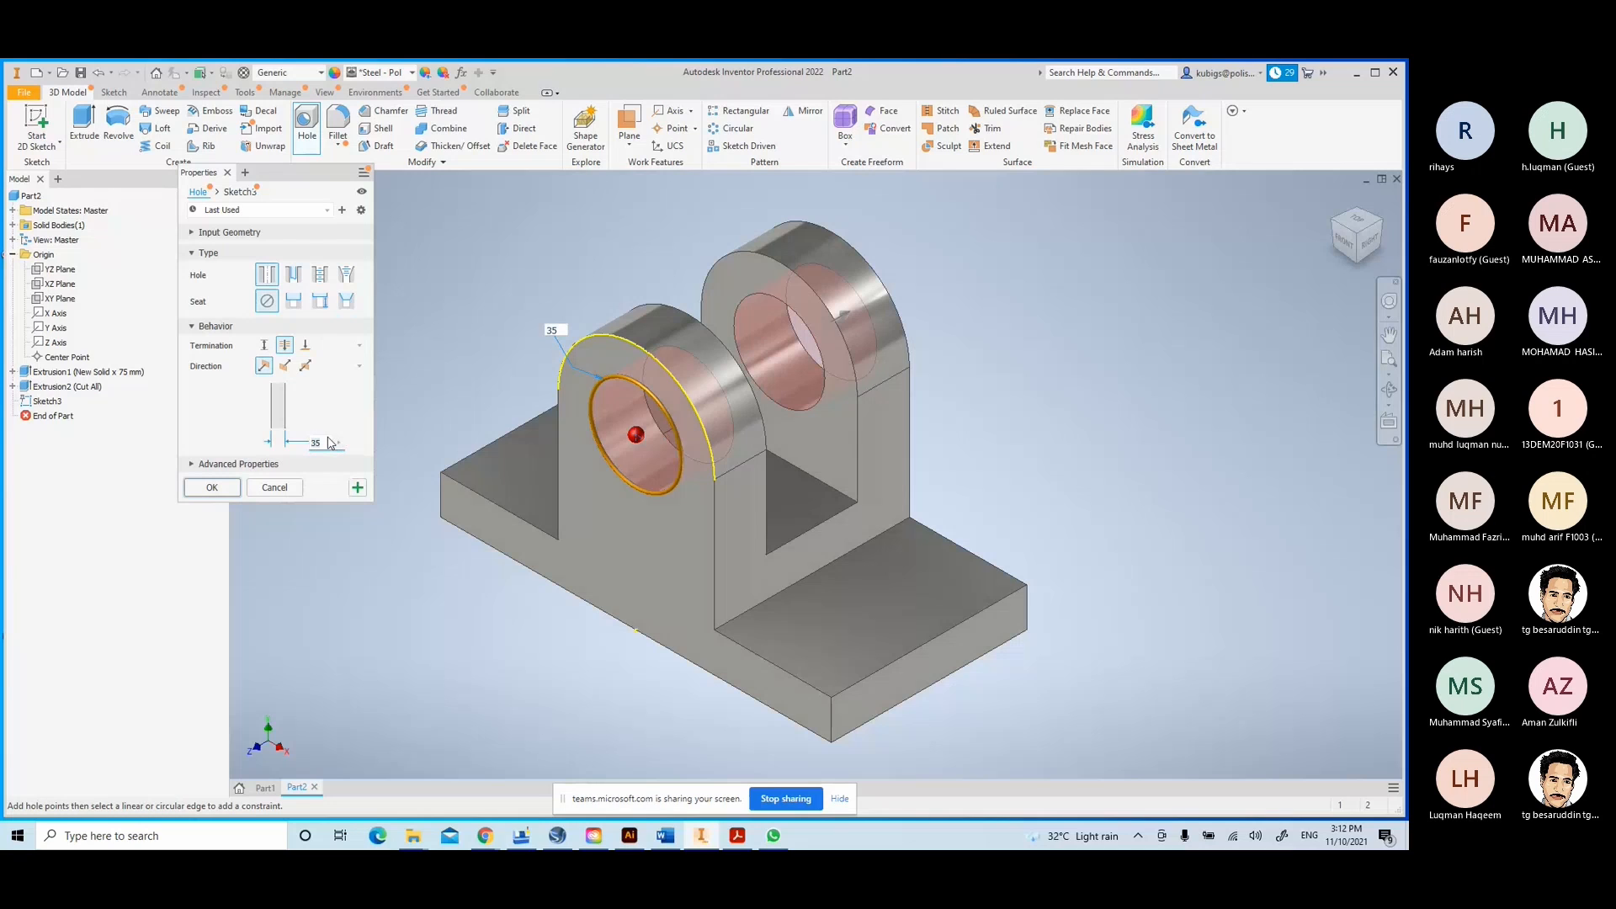
{"action": "left_click", "coordinate": [212, 487]}
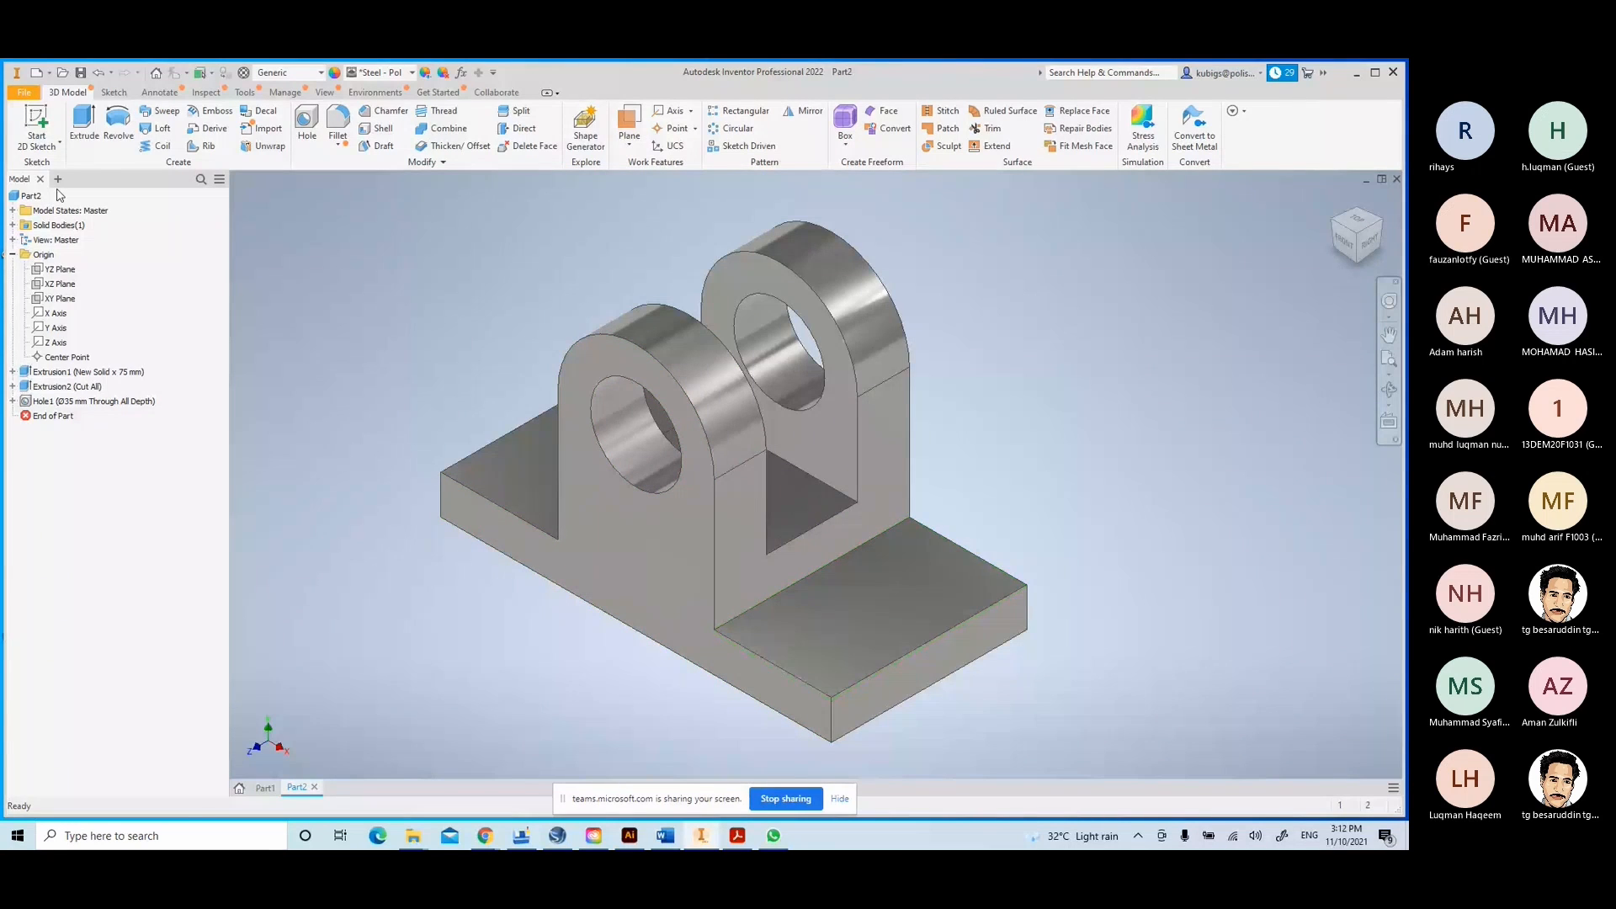
- Start a sketch on the top face of the base flange on the +X side and project the face's outline into it
{"action": "left_click", "coordinate": [38, 120]}
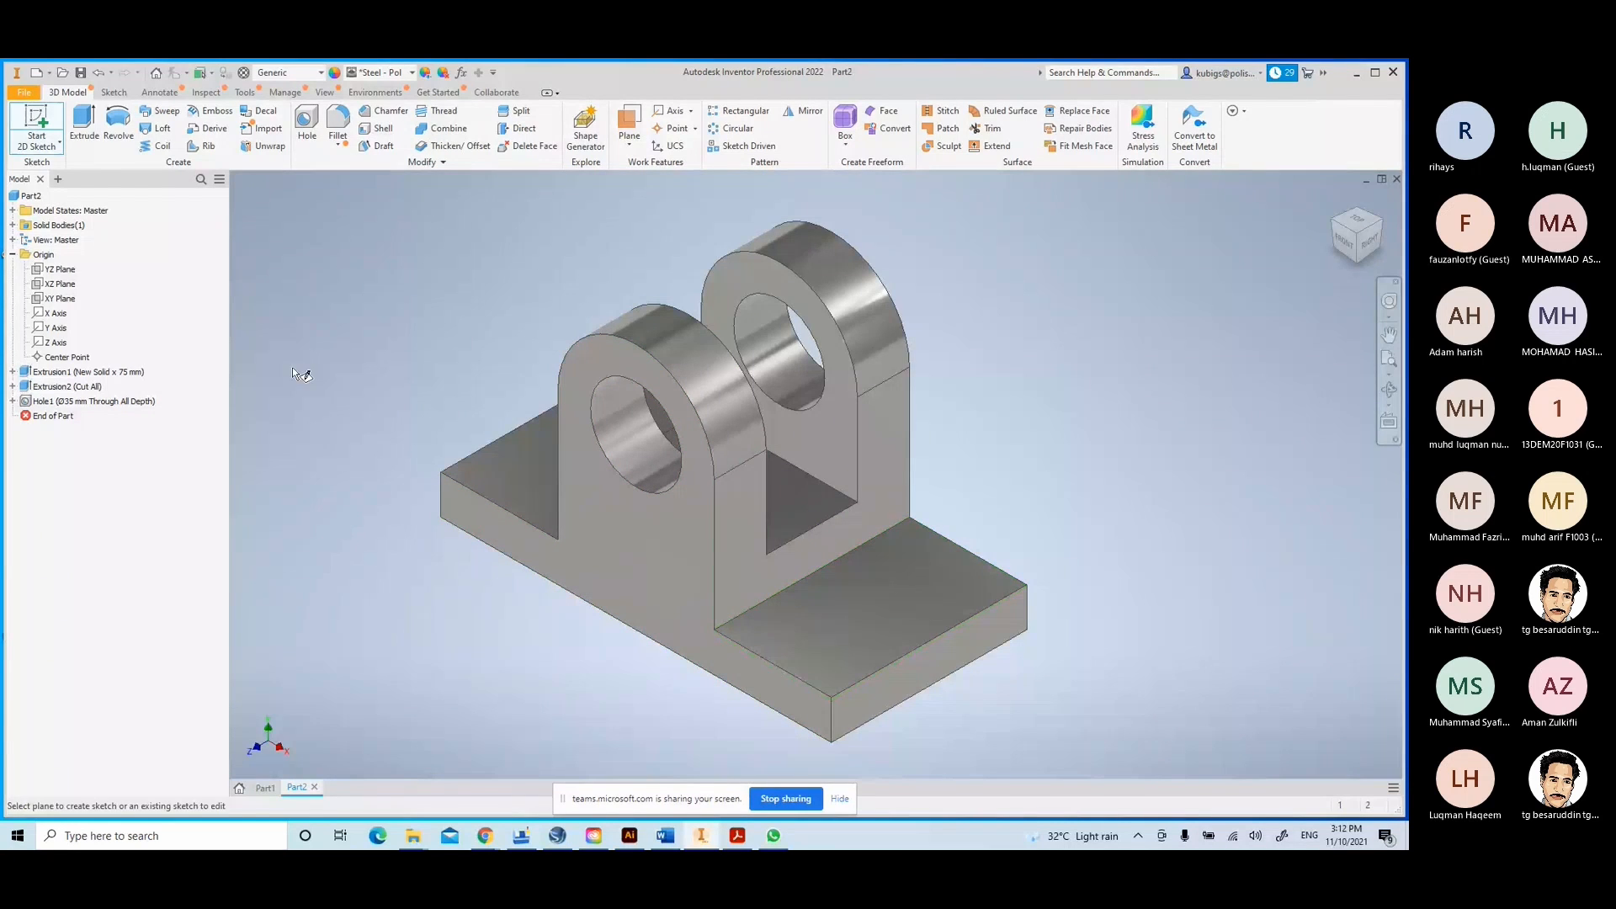
{"action": "left_click", "coordinate": [905, 638]}
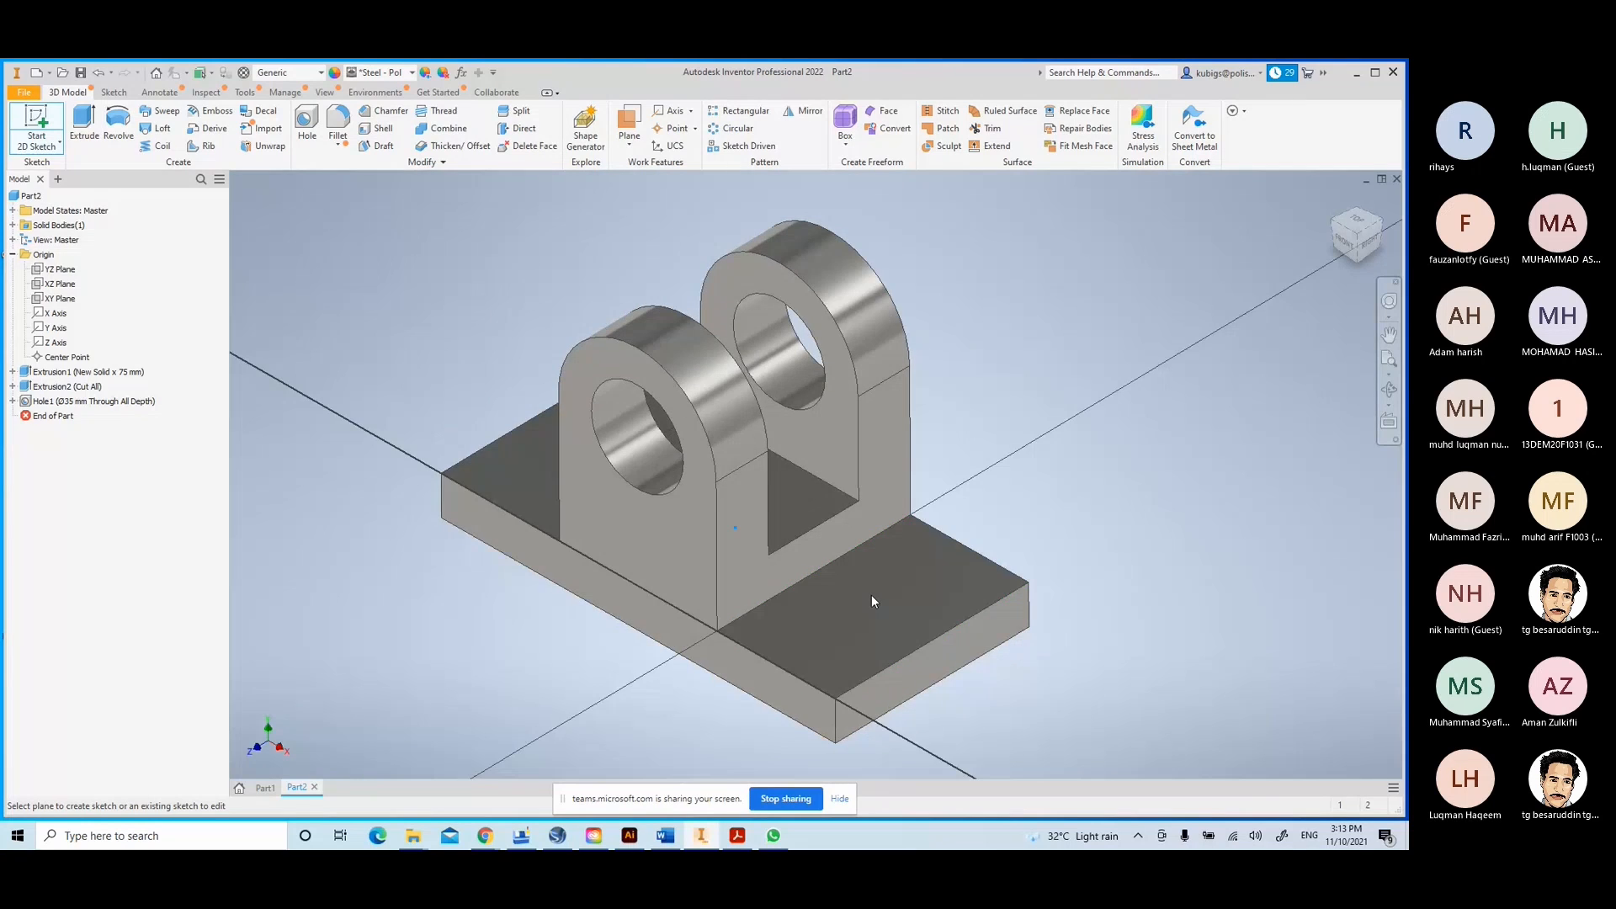
{"action": "middle_click_drag", "start_coordinate": [975, 463], "coordinate": [769, 412]}
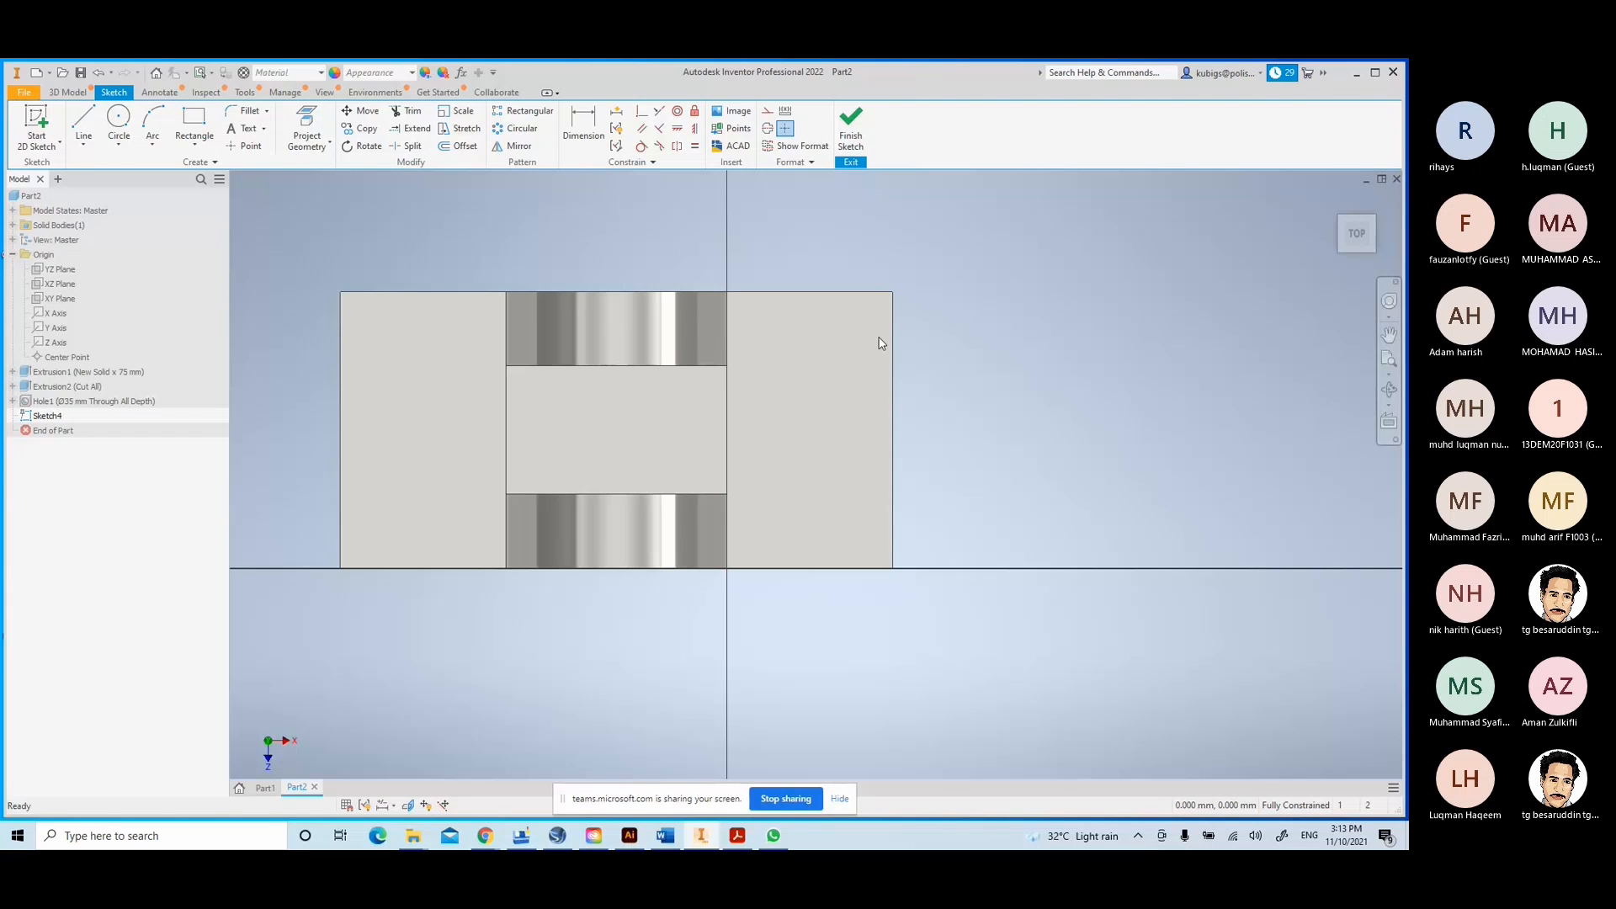
{"action": "left_click", "coordinate": [310, 126]}
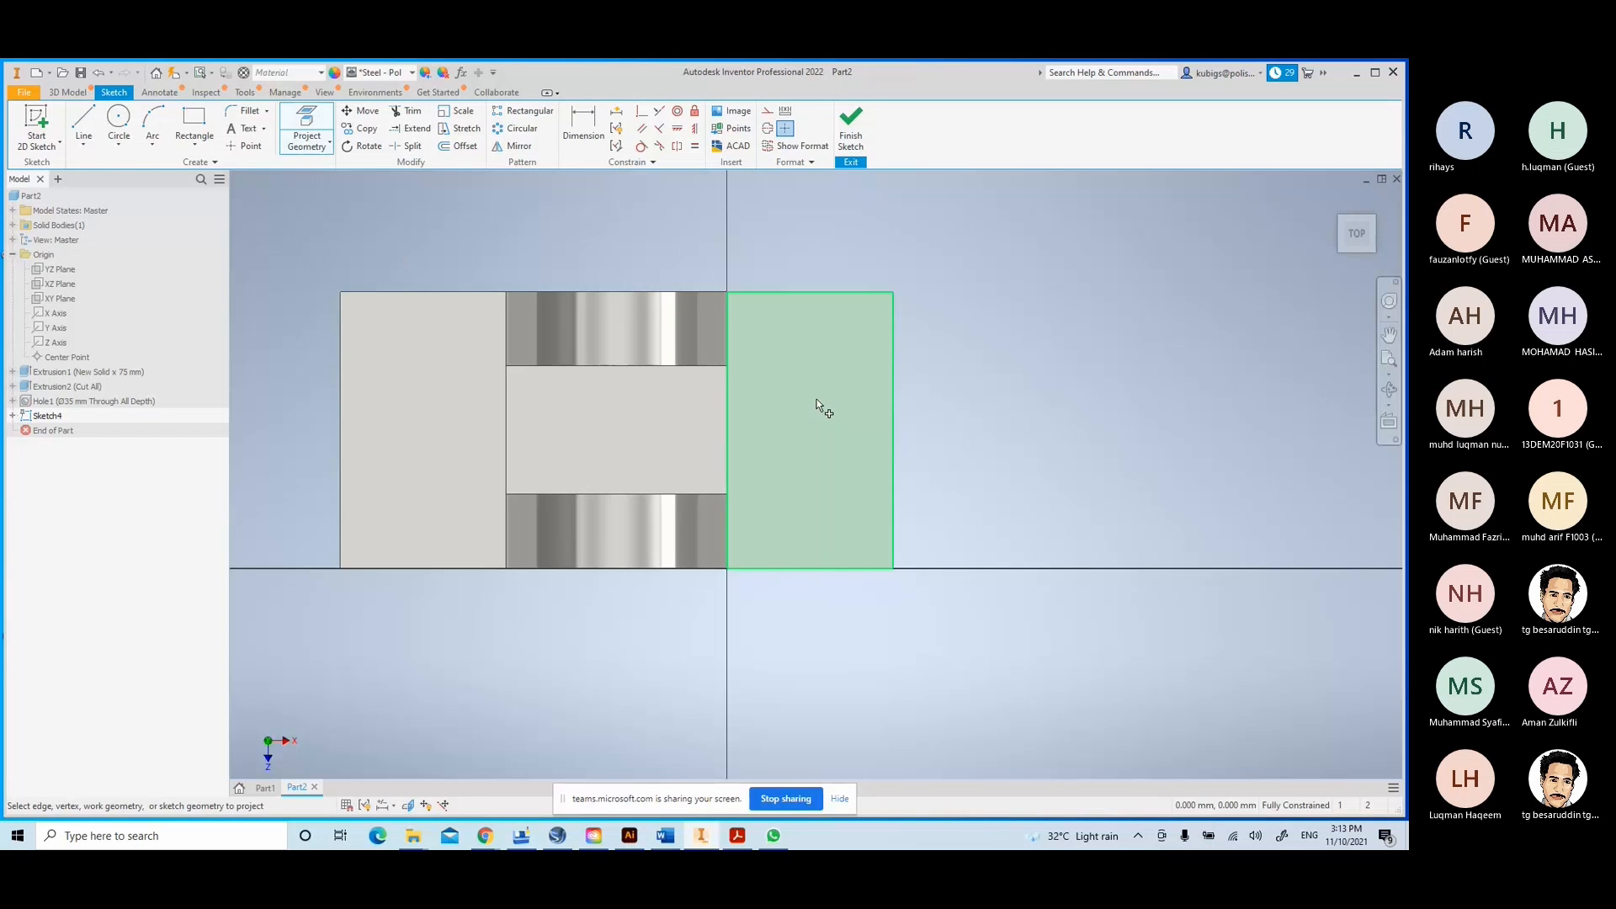
{"action": "left_click", "coordinate": [816, 399]}
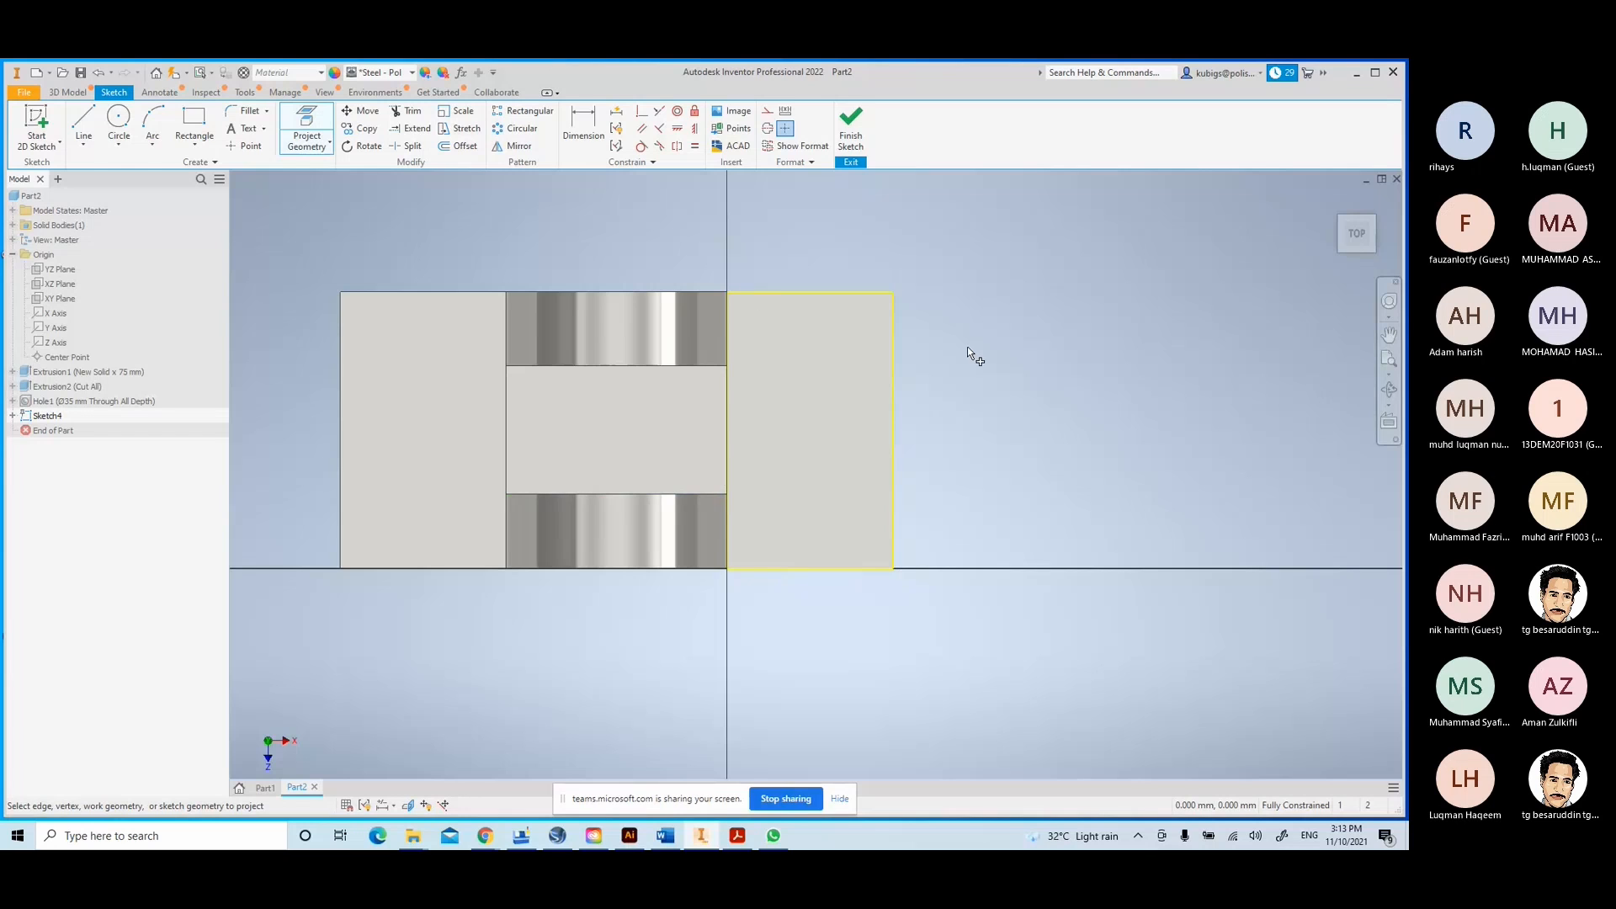
- Sketch a closed round-ended slot on the flange face, parallel to its outer edge, with straight sides about 29.5 mm long
{"action": "left_click", "coordinate": [83, 126]}
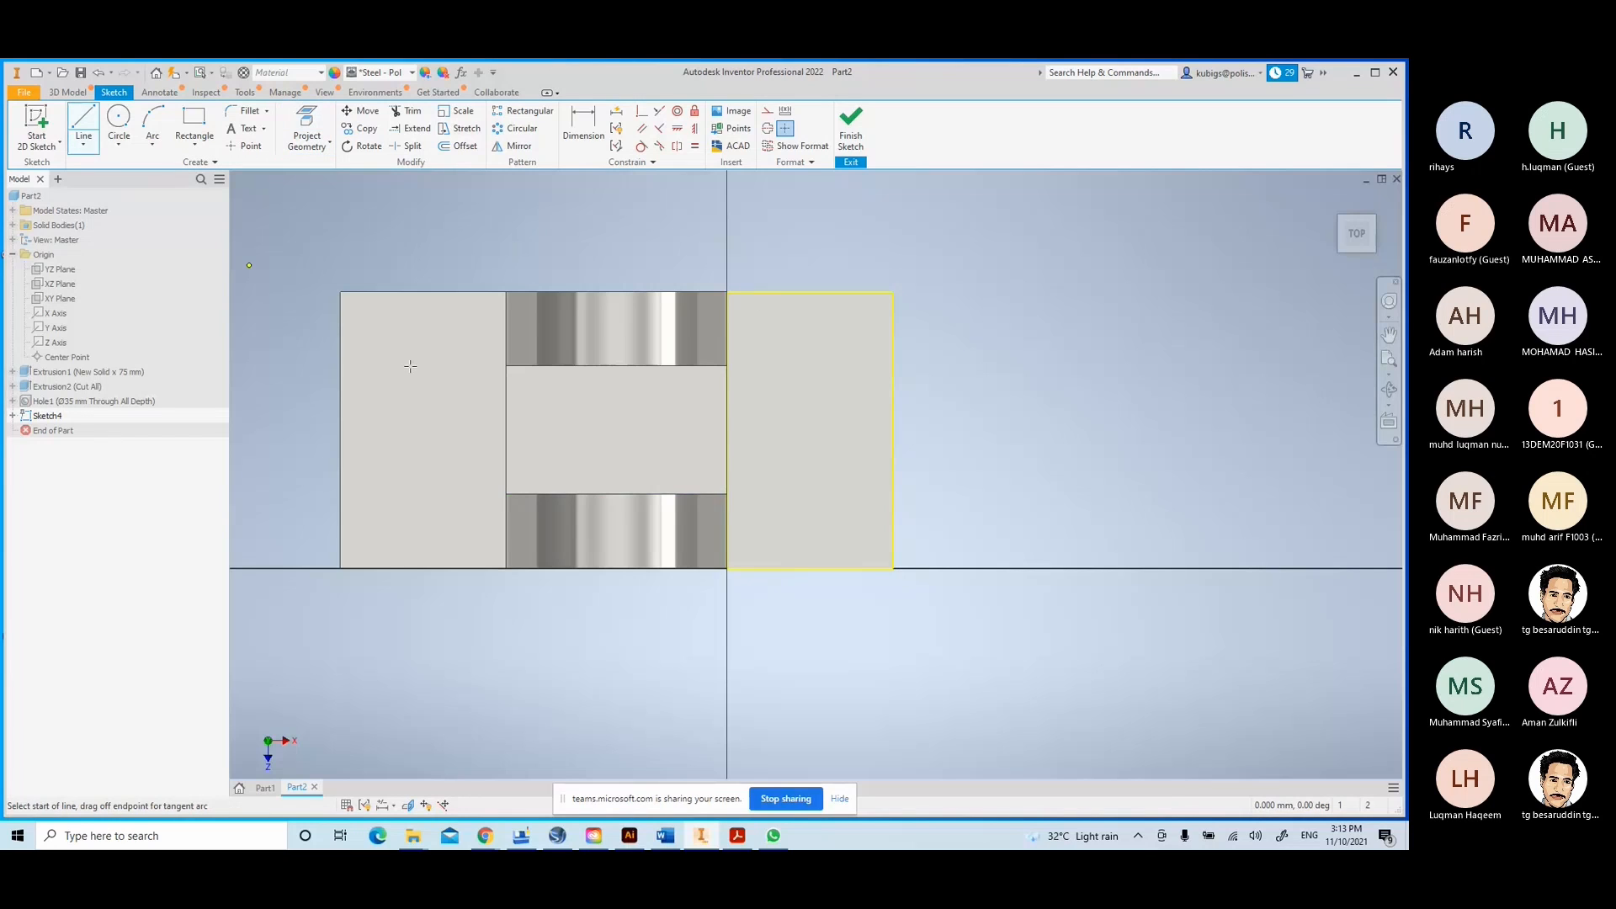
{"action": "left_click", "coordinate": [859, 495]}
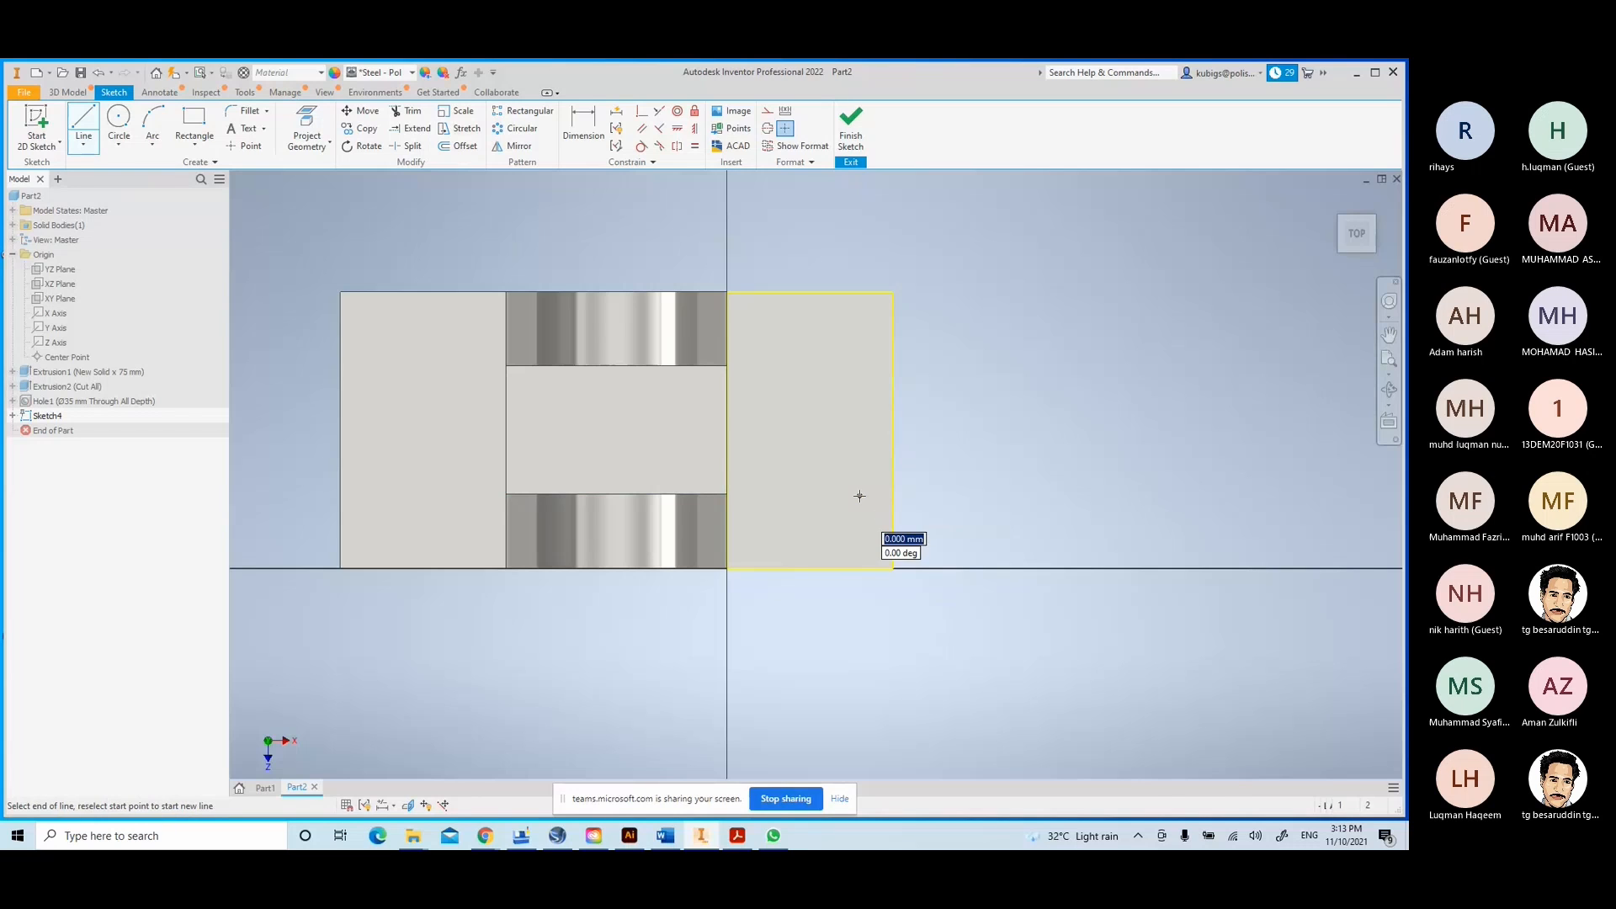
{"action": "left_click", "coordinate": [860, 387]}
{"action": "left_click_drag", "start_coordinate": [860, 388], "coordinate": [819, 388]}
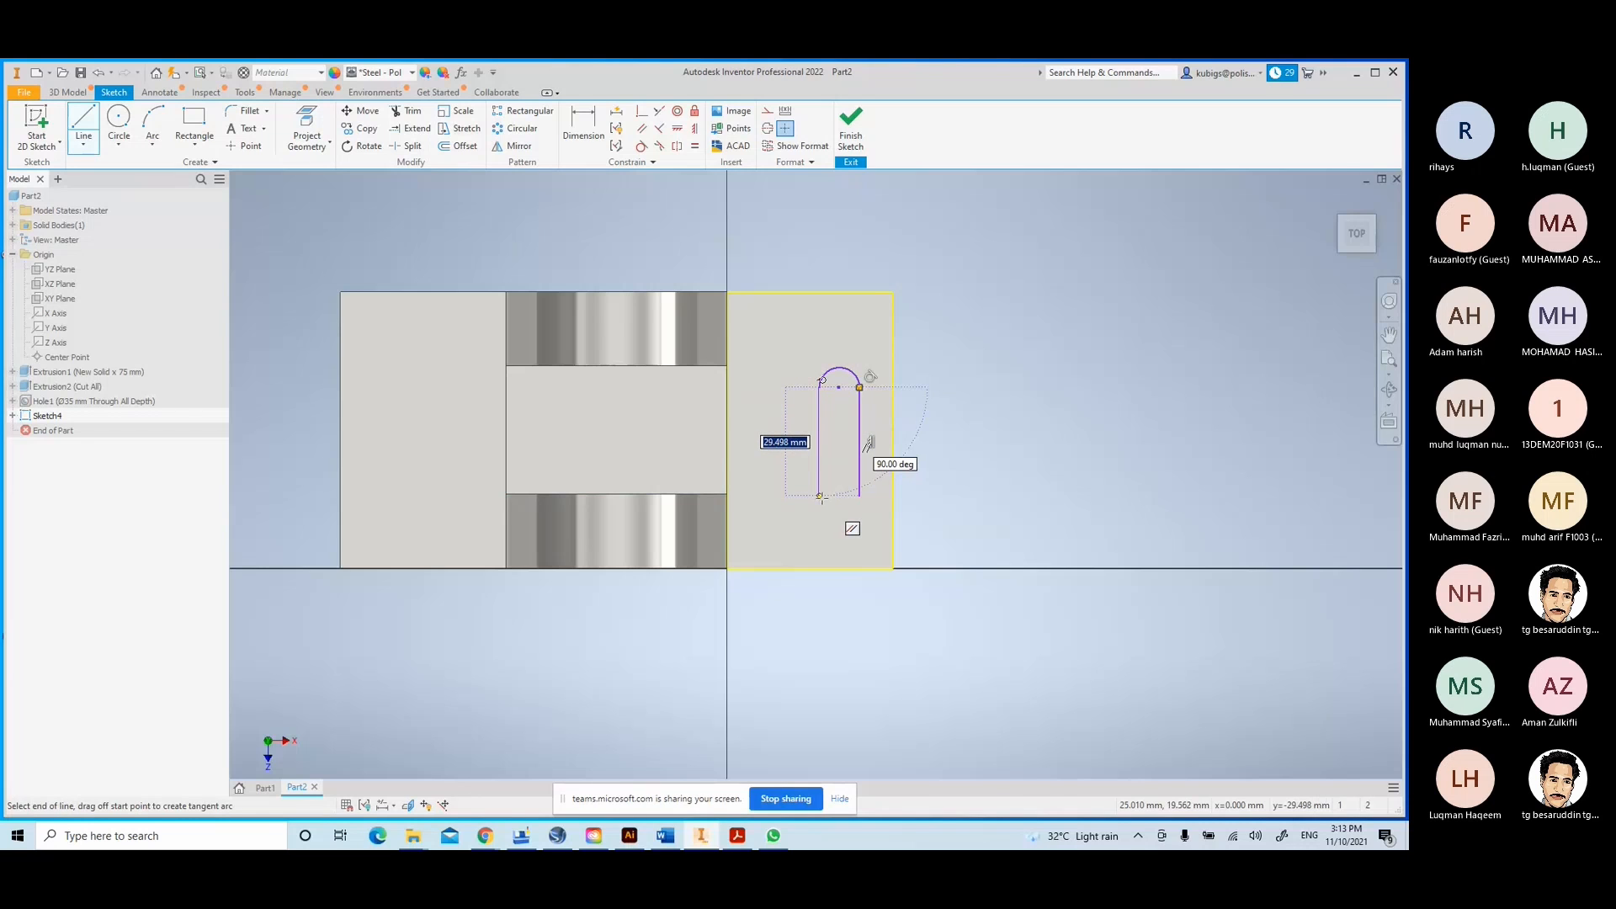
{"action": "left_click", "coordinate": [818, 496]}
{"action": "left_click_drag", "start_coordinate": [819, 496], "coordinate": [860, 496]}
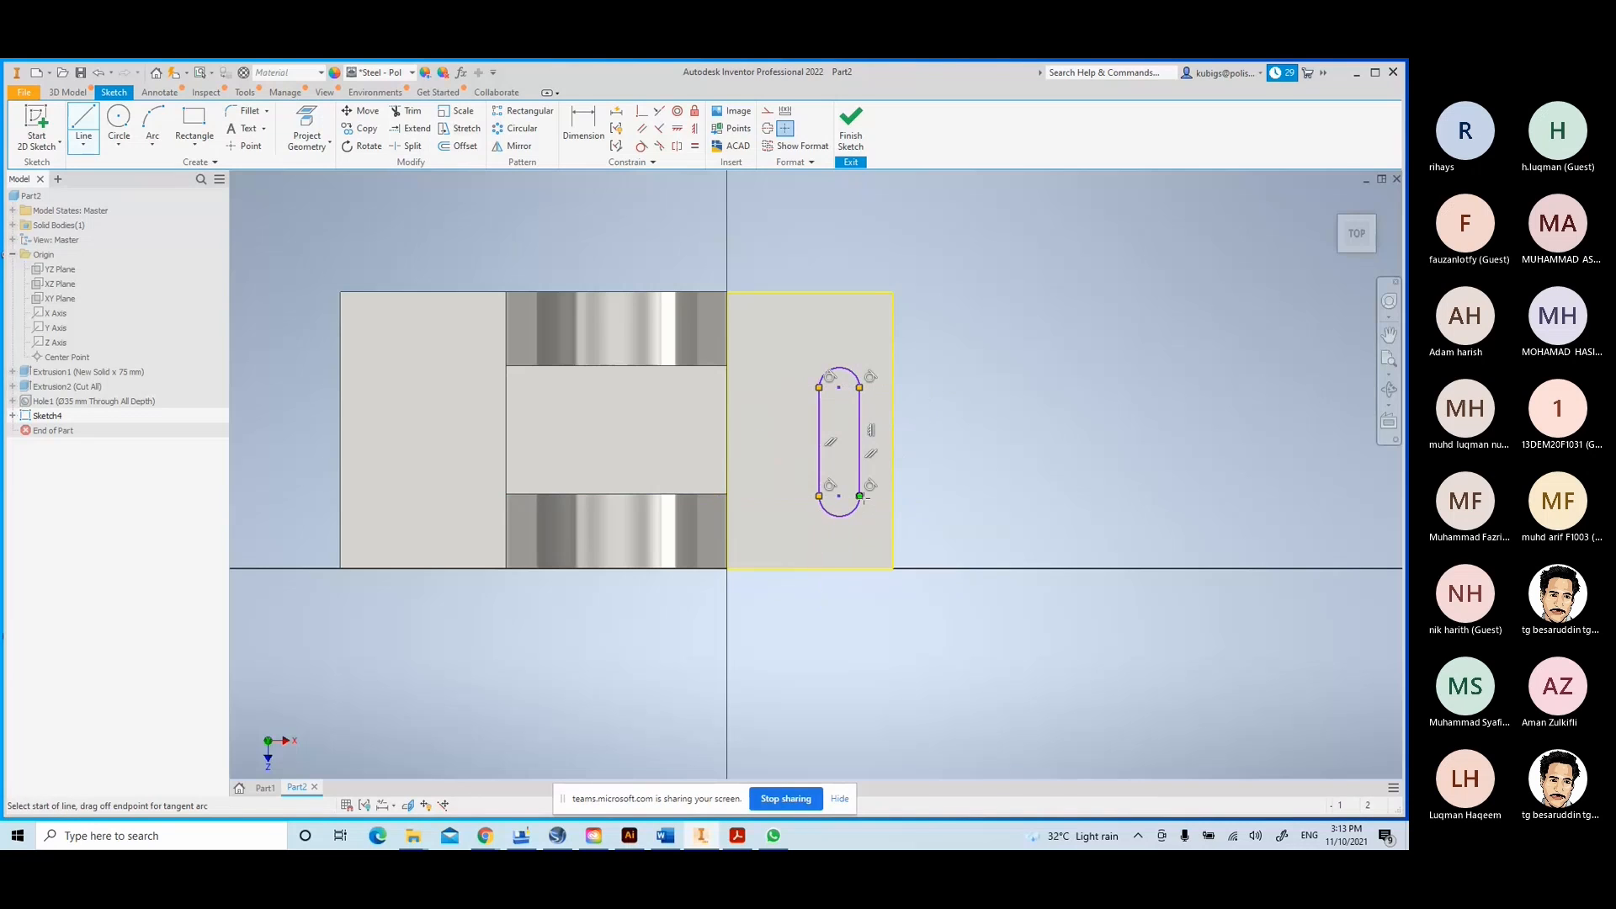
{"action": "right_click", "coordinate": [1035, 407]}
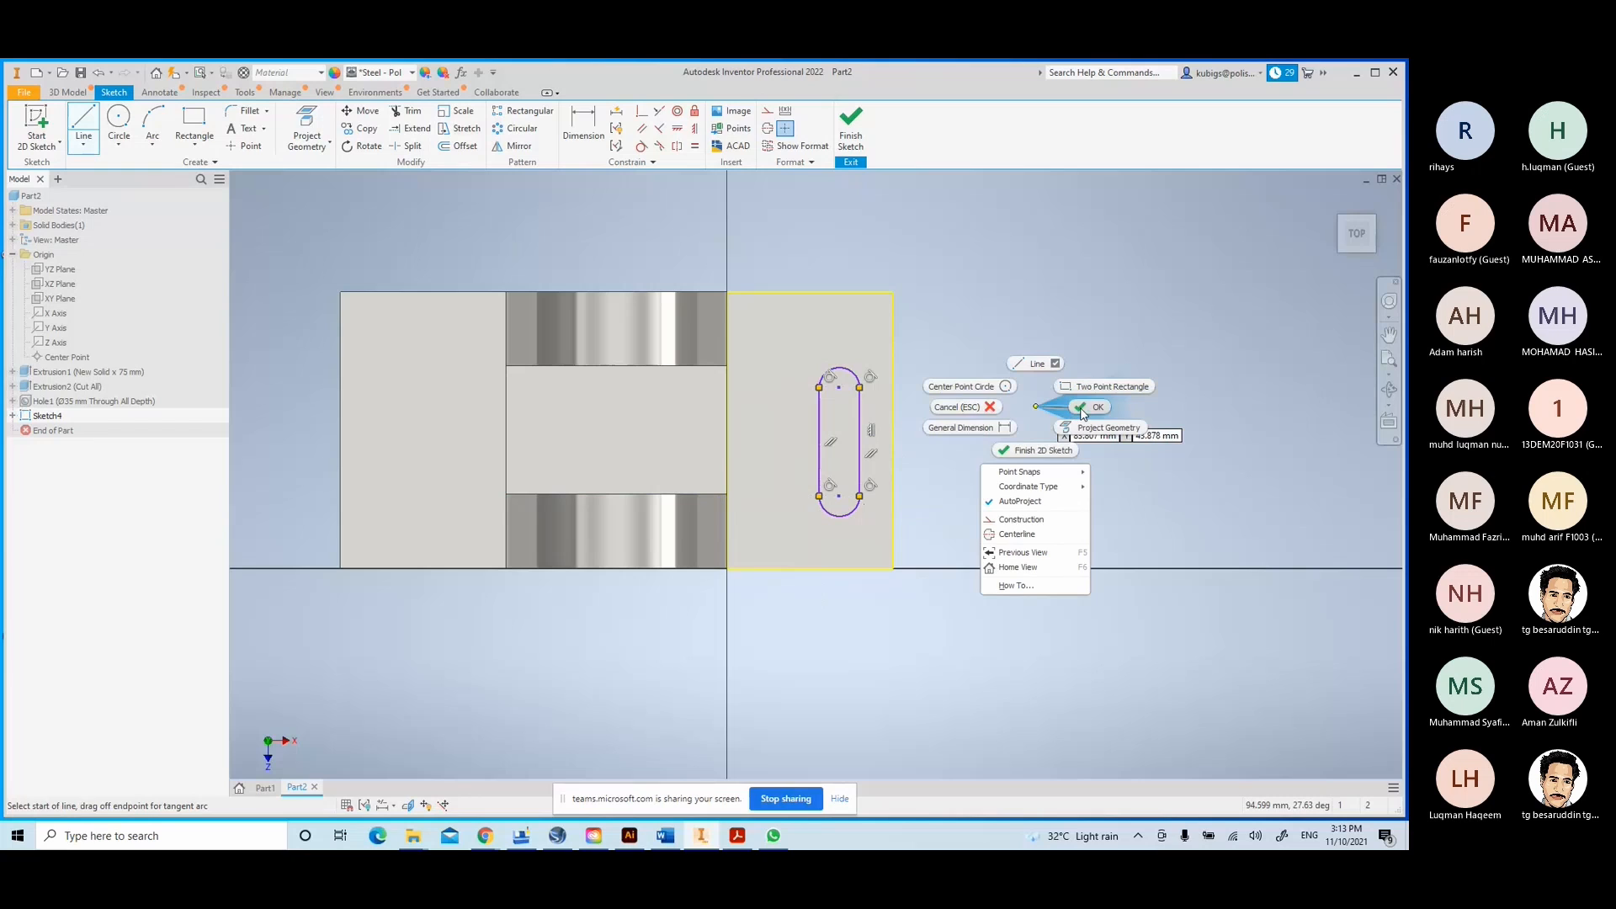
{"action": "left_click", "coordinate": [987, 281]}
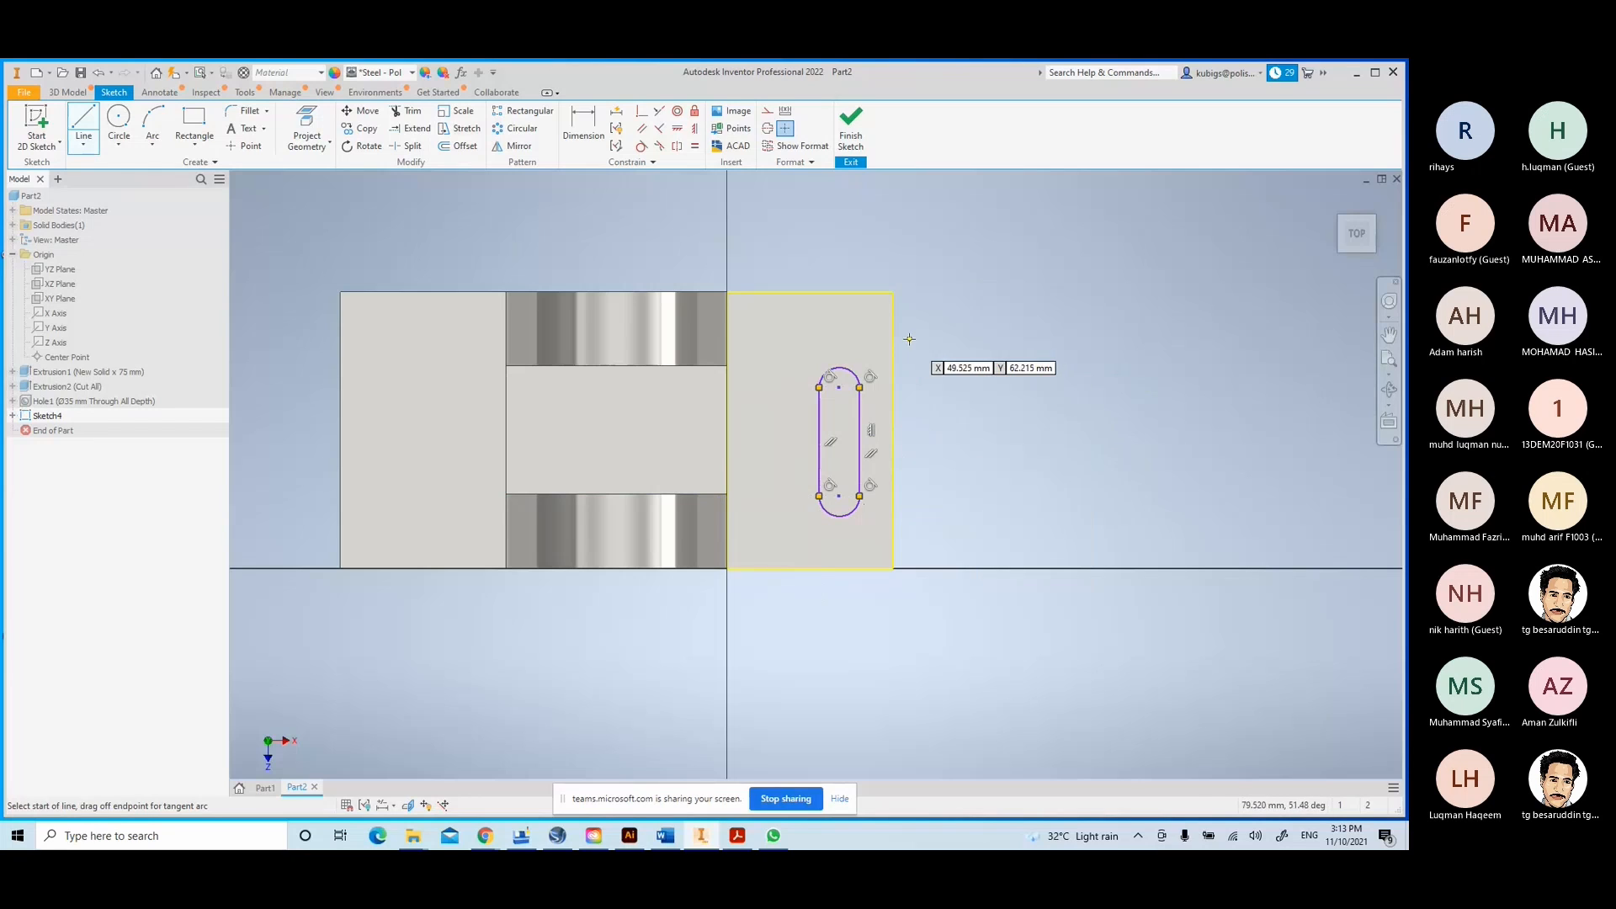
{"action": "key", "text": "Escape"}
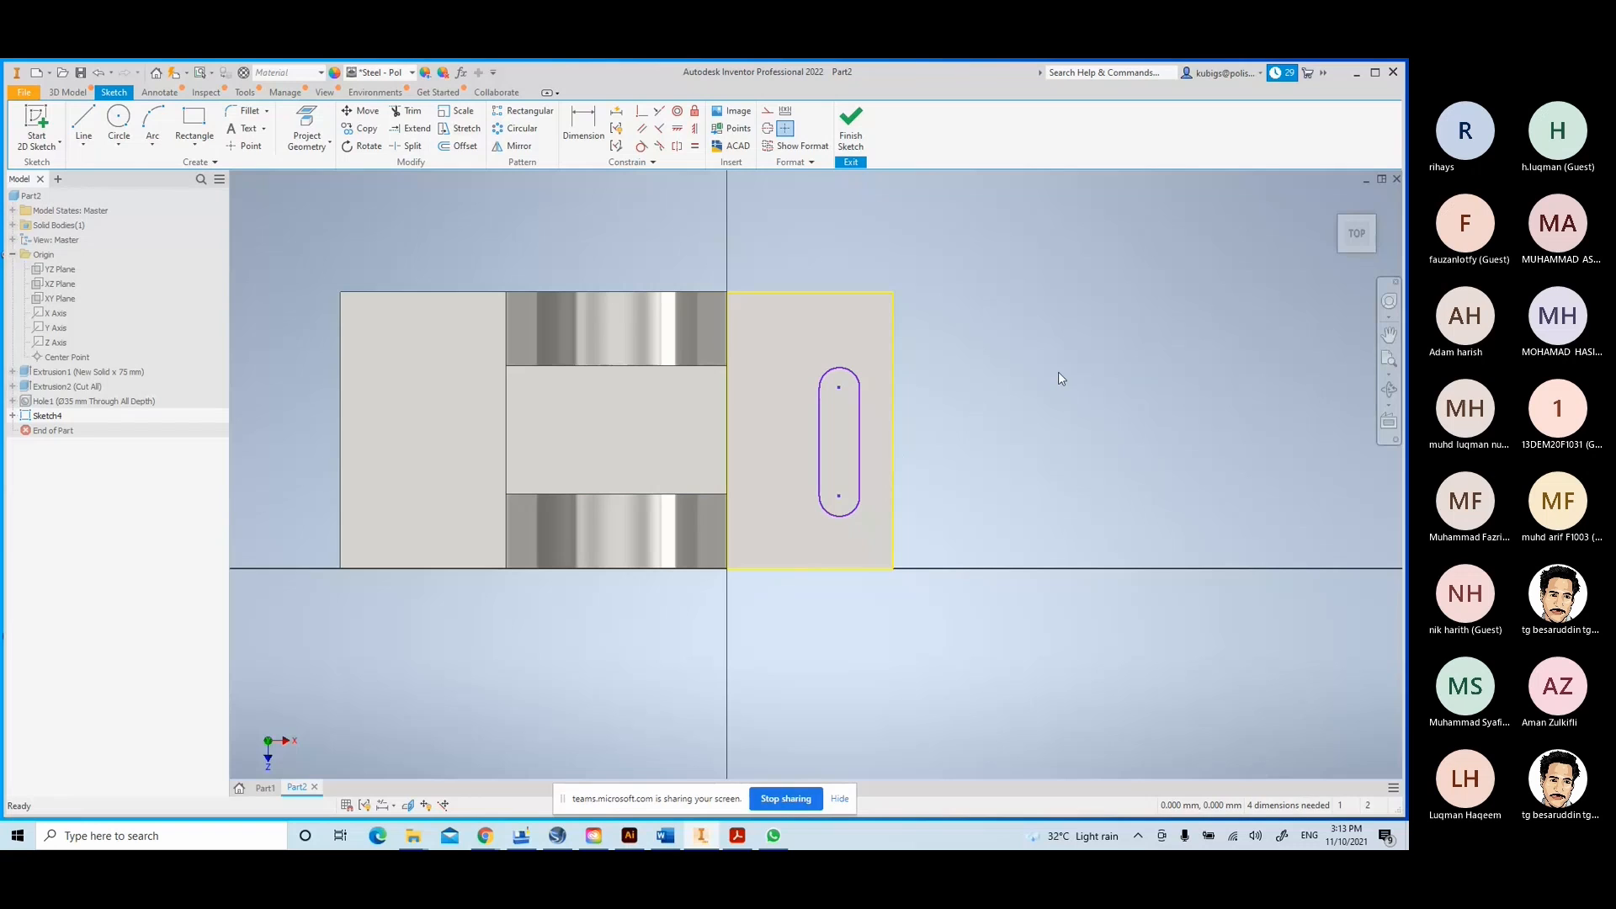
{"action": "right_click", "coordinate": [999, 381]}
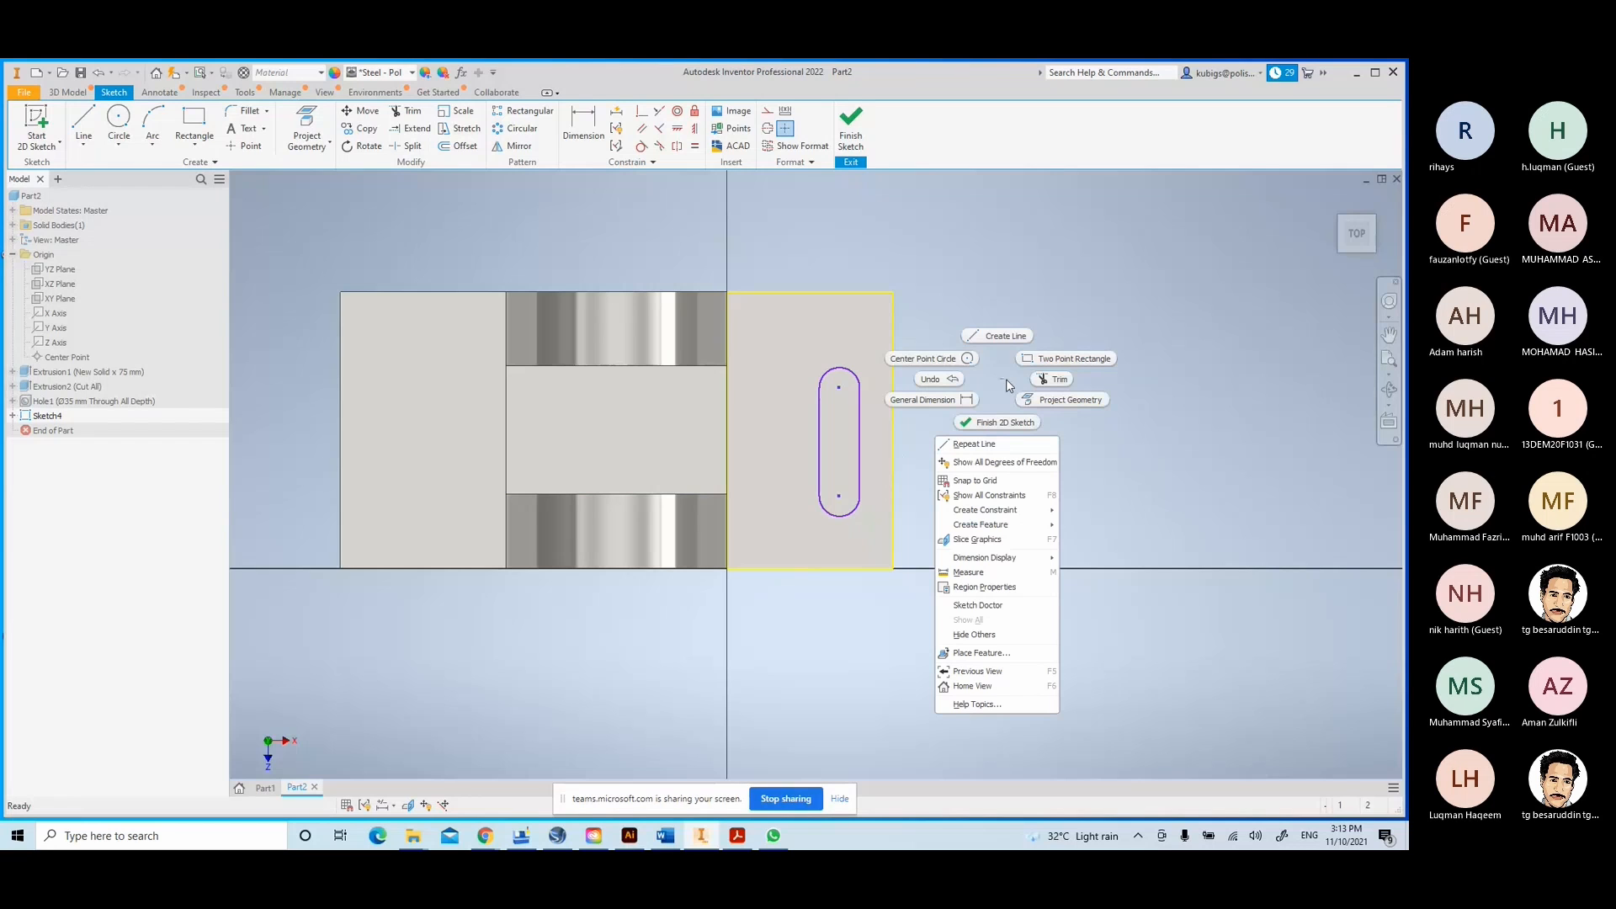
{"action": "left_click", "coordinate": [1173, 524]}
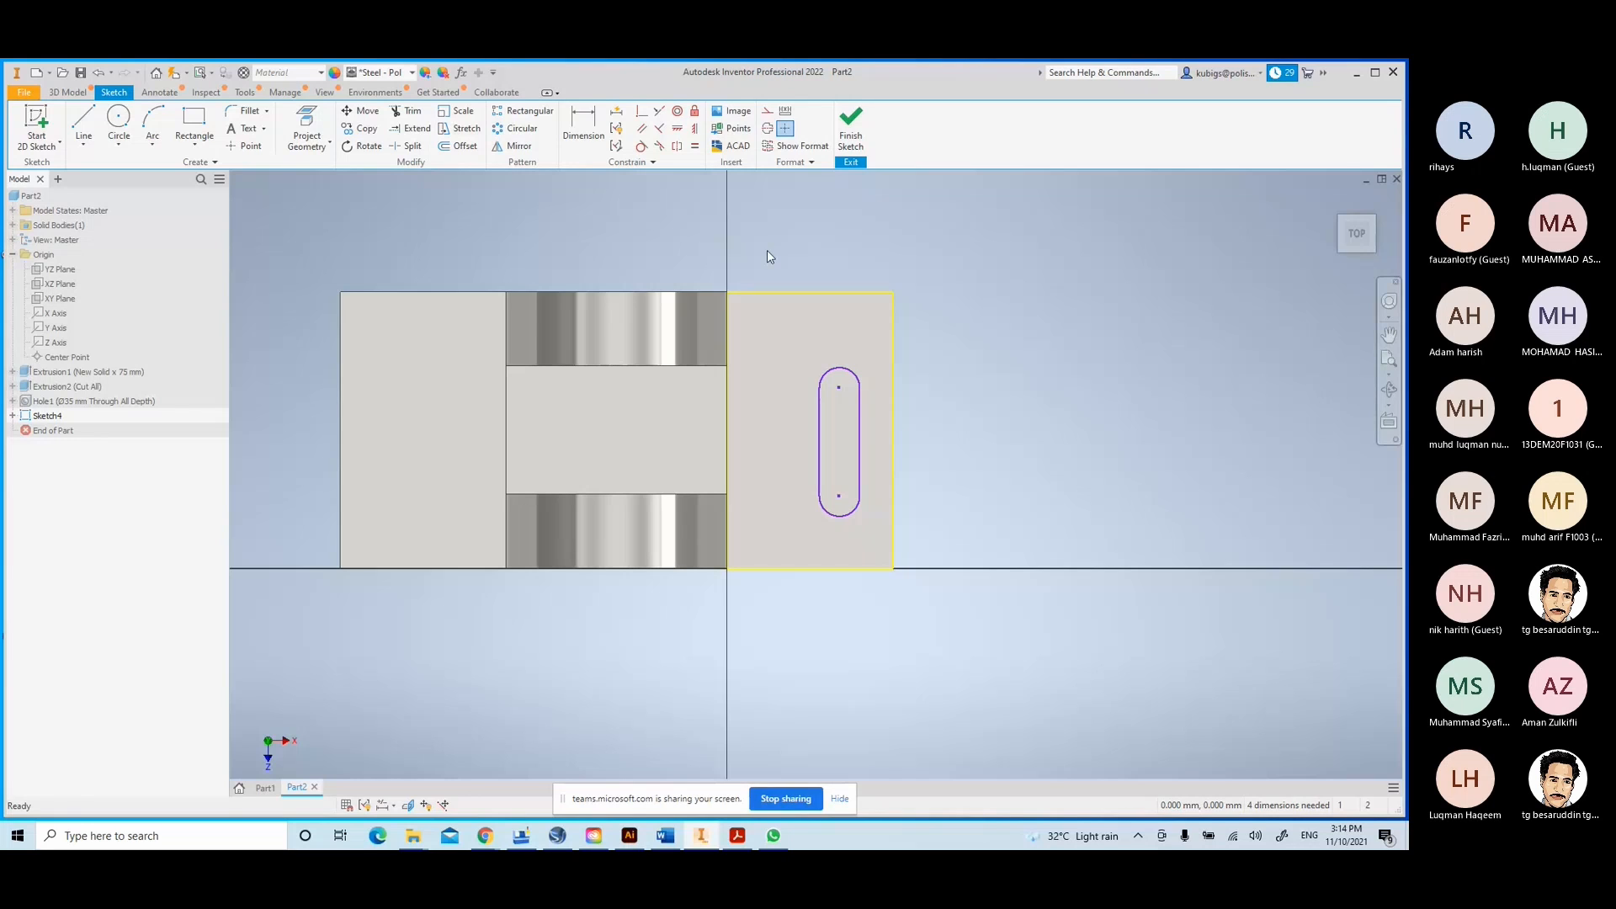
- Align the midpoint of the slot's outer straight side horizontally with the midpoint of the flange's outer edge
{"action": "left_click", "coordinate": [677, 128]}
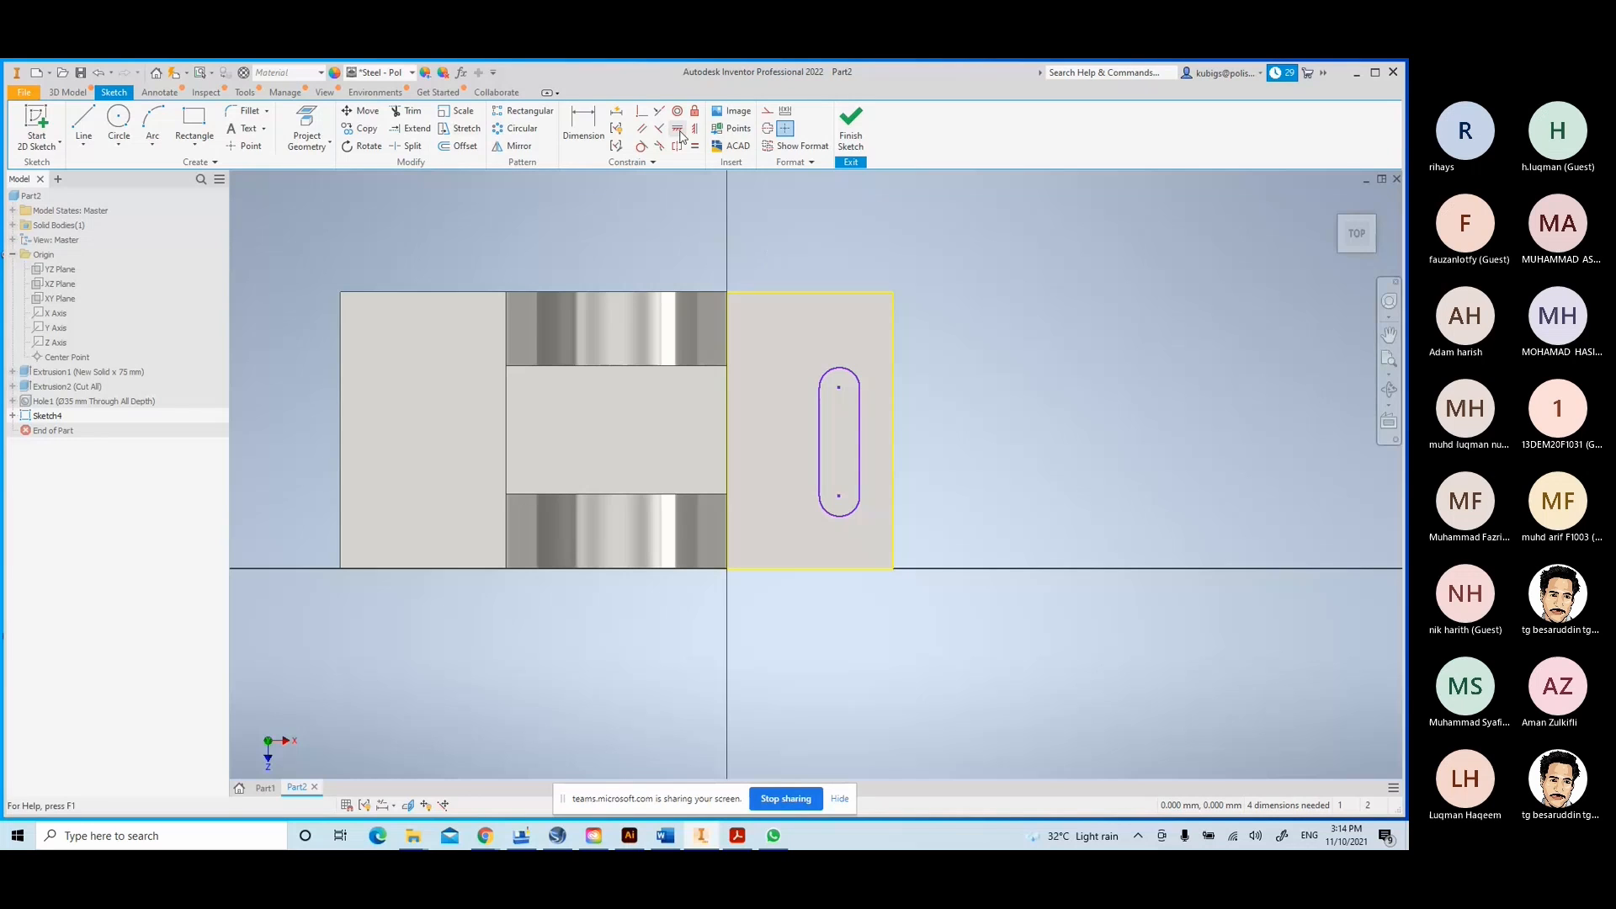
{"action": "left_click", "coordinate": [859, 441]}
{"action": "left_click", "coordinate": [892, 431]}
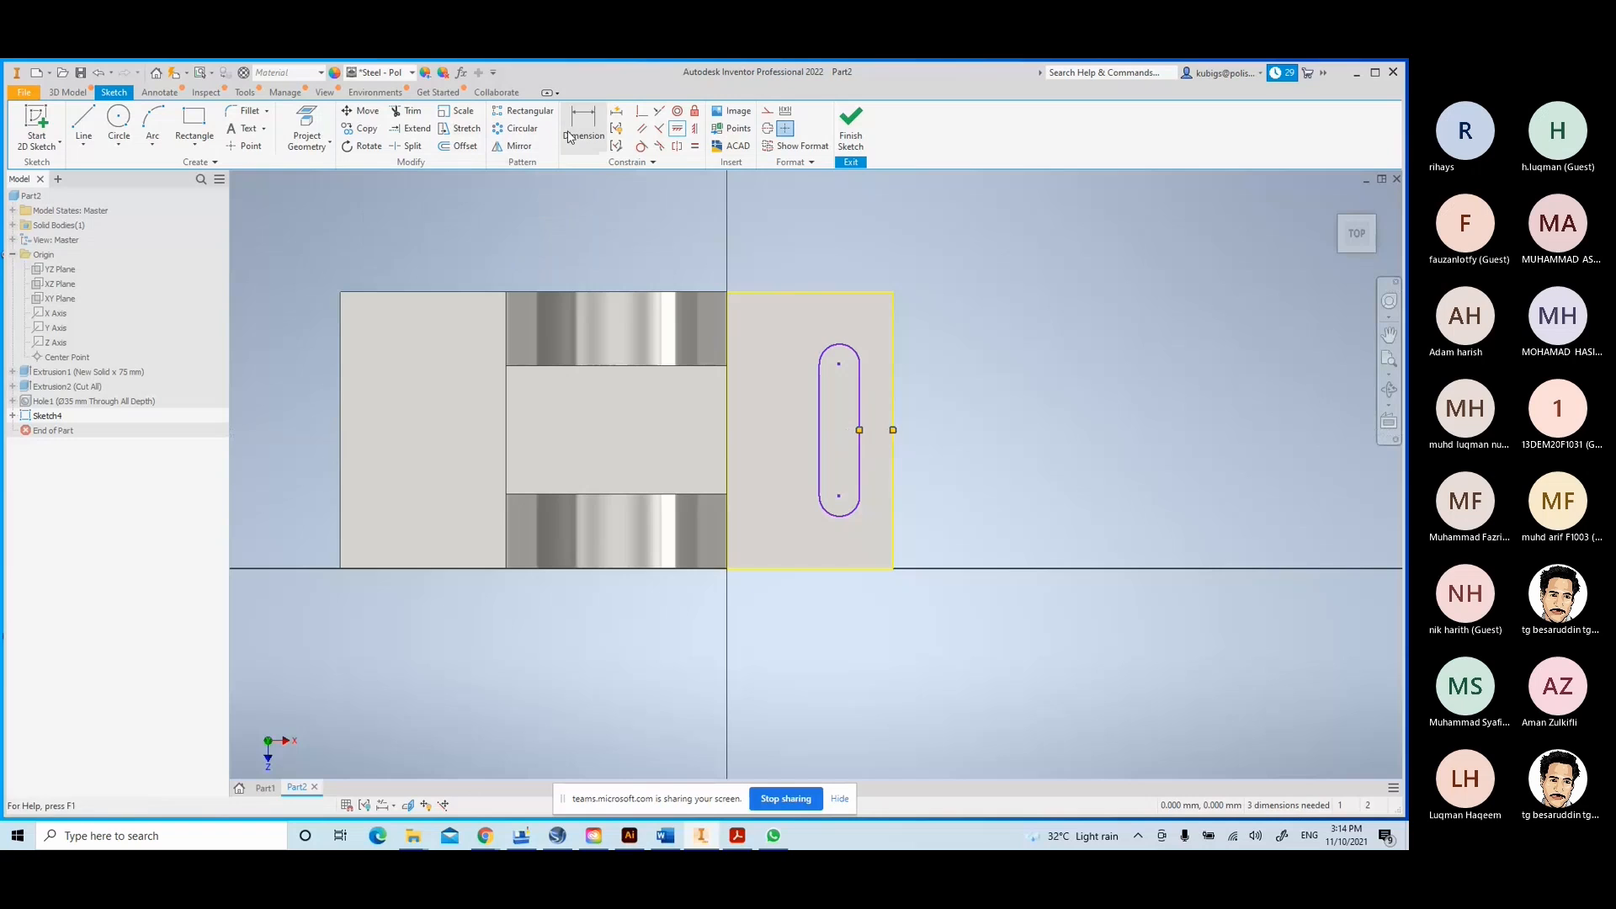
{"action": "key", "text": "d"}
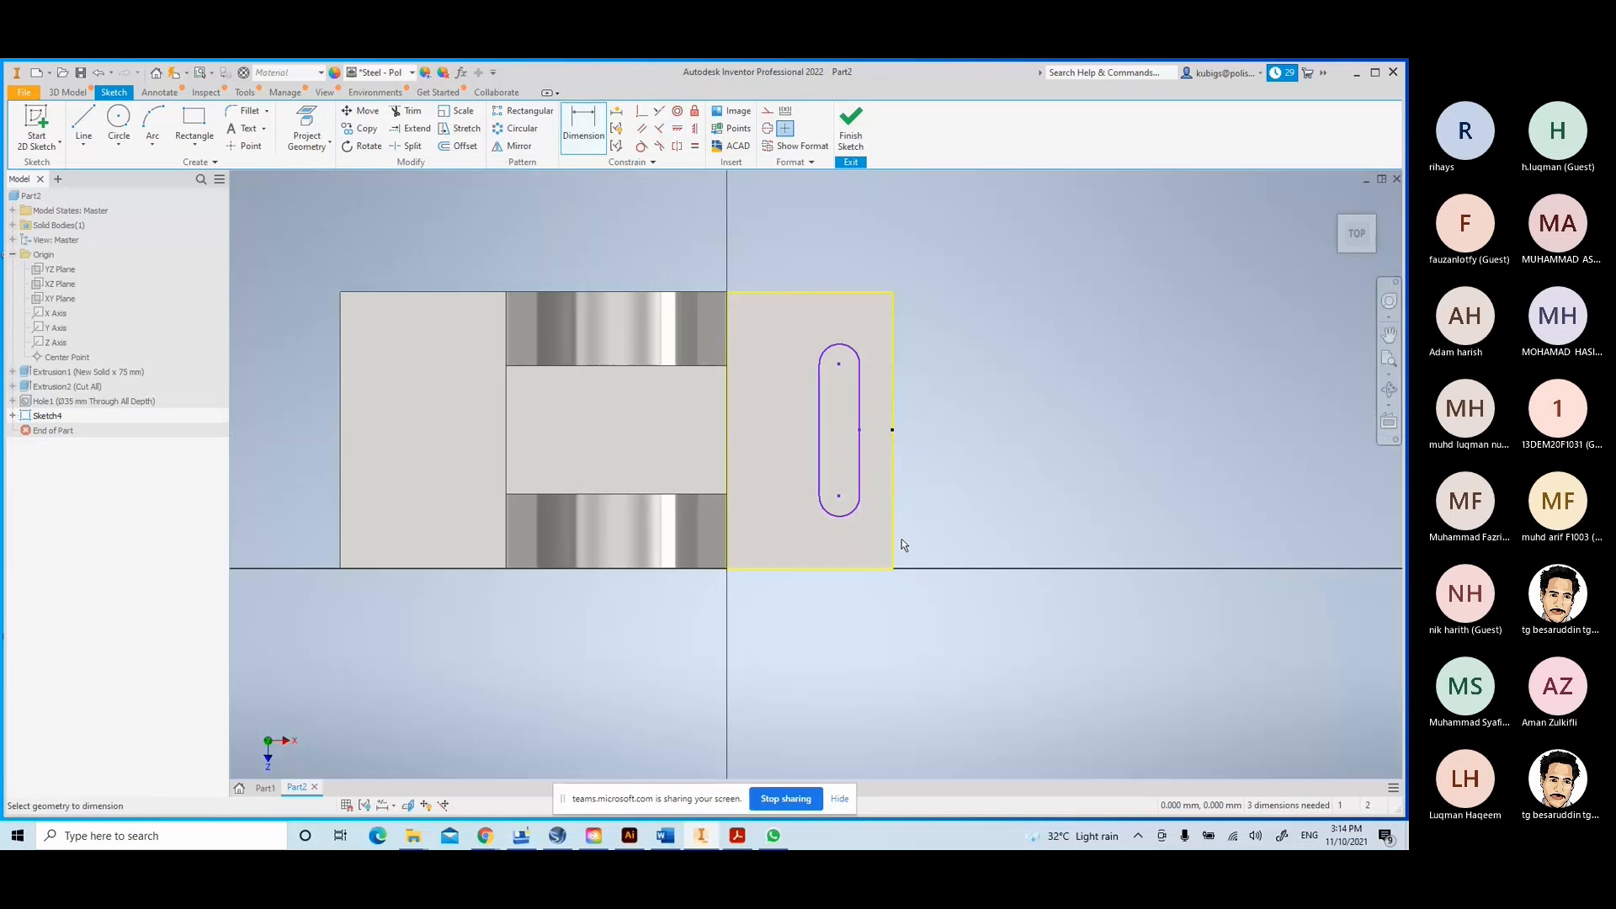
{"action": "left_click", "coordinate": [892, 532]}
{"action": "left_click", "coordinate": [859, 471]}
{"action": "key", "text": "Escape"}
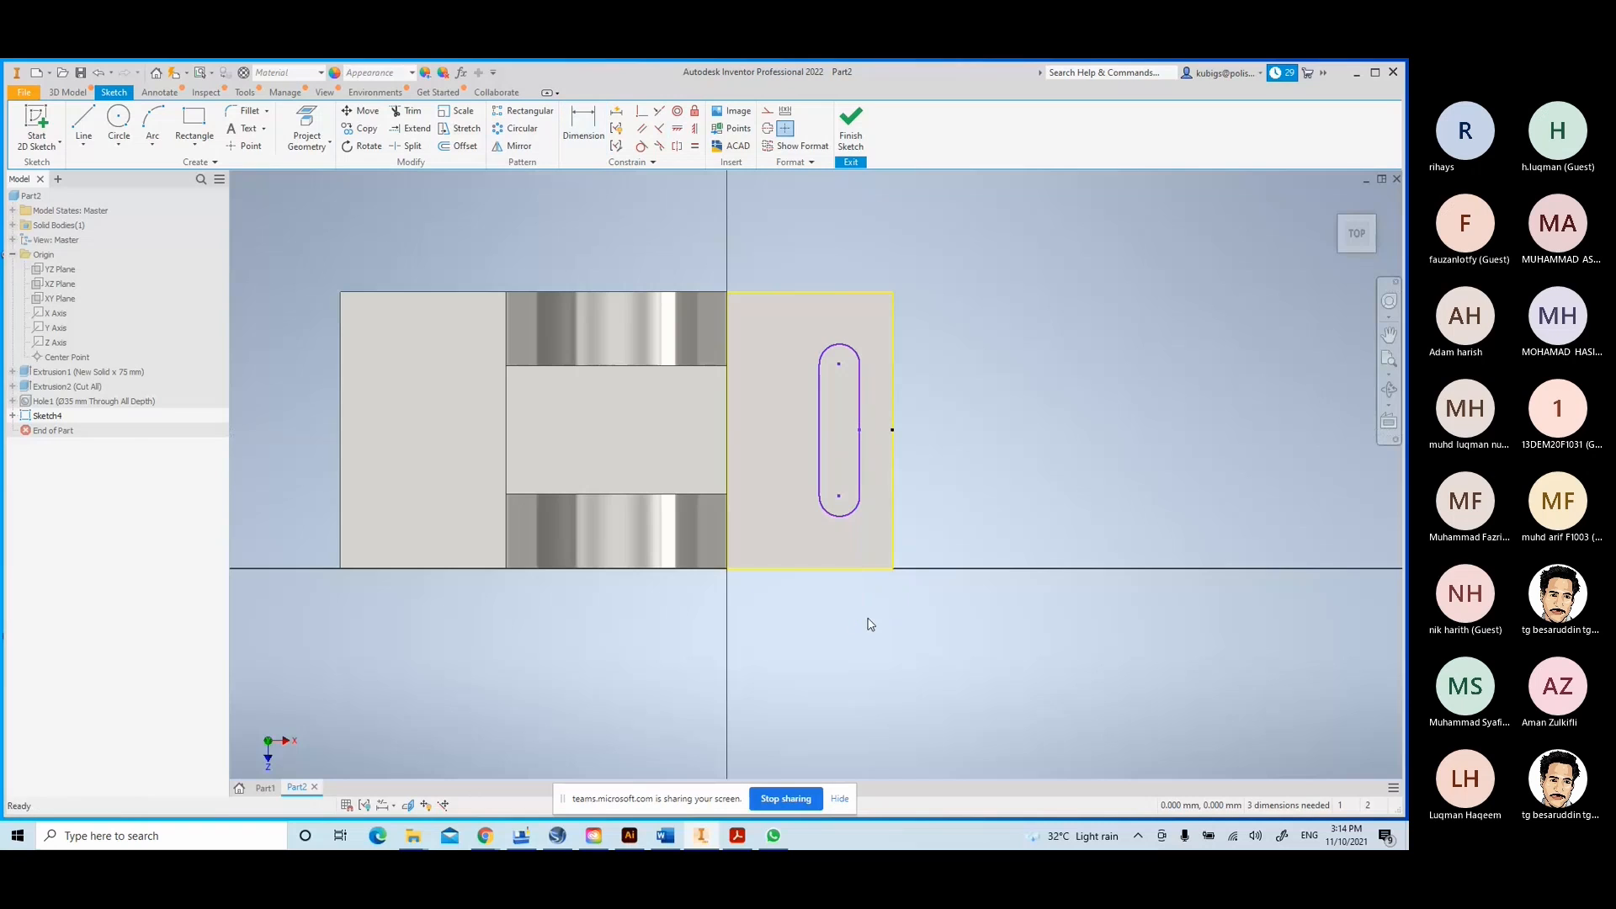
{"action": "left_click", "coordinate": [893, 523]}
{"action": "left_click", "coordinate": [850, 628]}
- Dimension the slot's lower arc centre 20 mm from the flange's outer edge
{"action": "left_click", "coordinate": [583, 126]}
{"action": "left_click", "coordinate": [893, 508]}
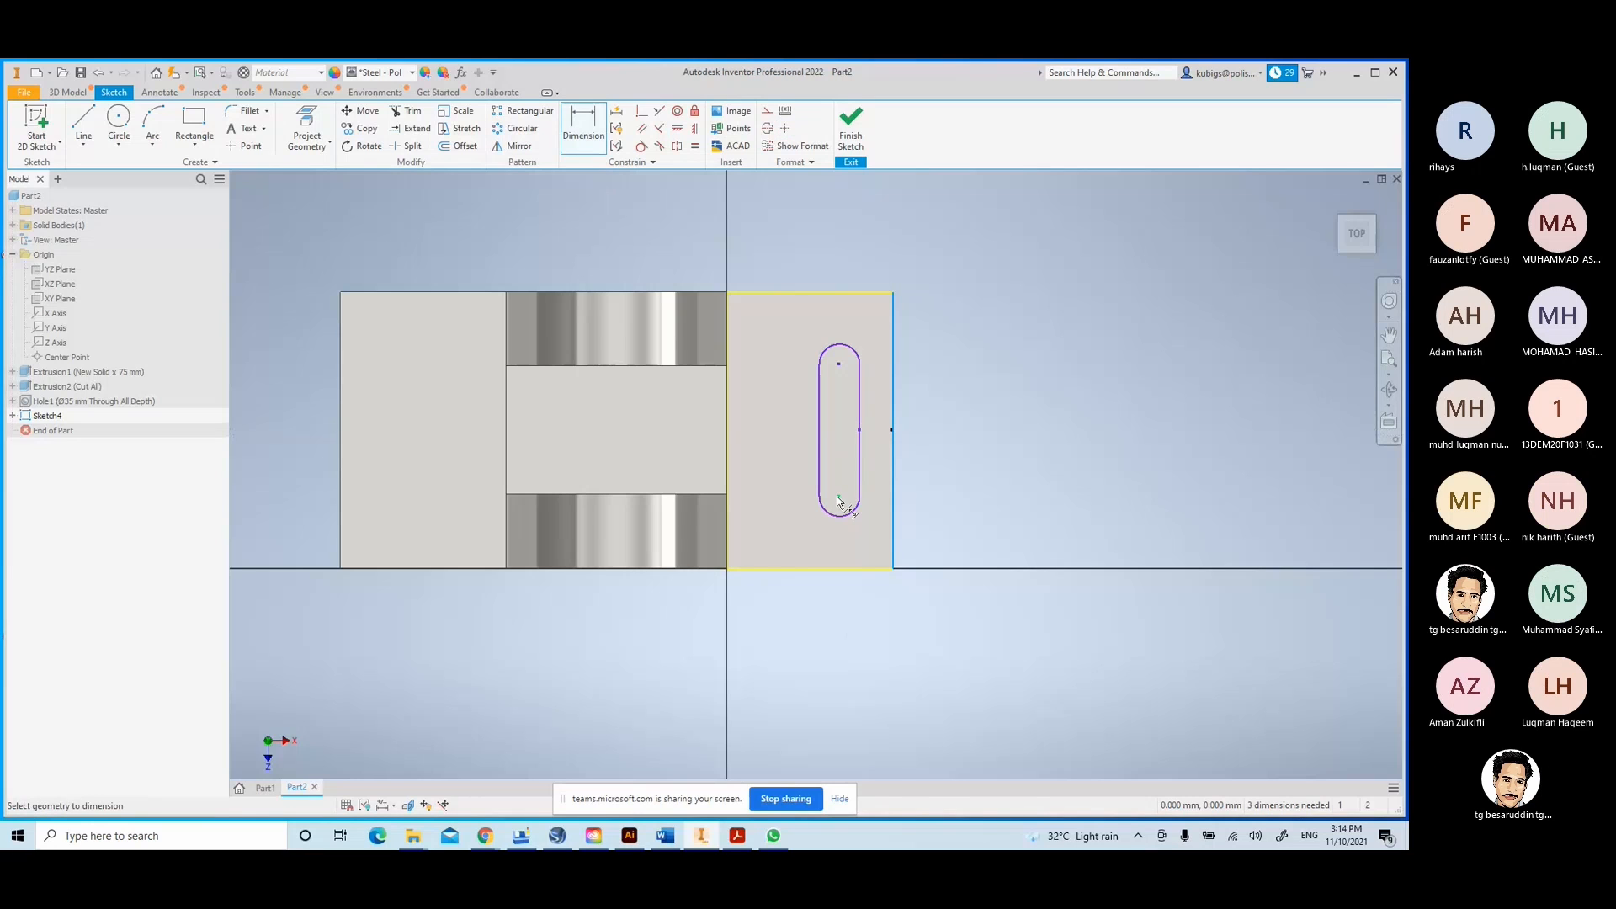
{"action": "left_click", "coordinate": [837, 502]}
{"action": "left_click", "coordinate": [867, 631]}
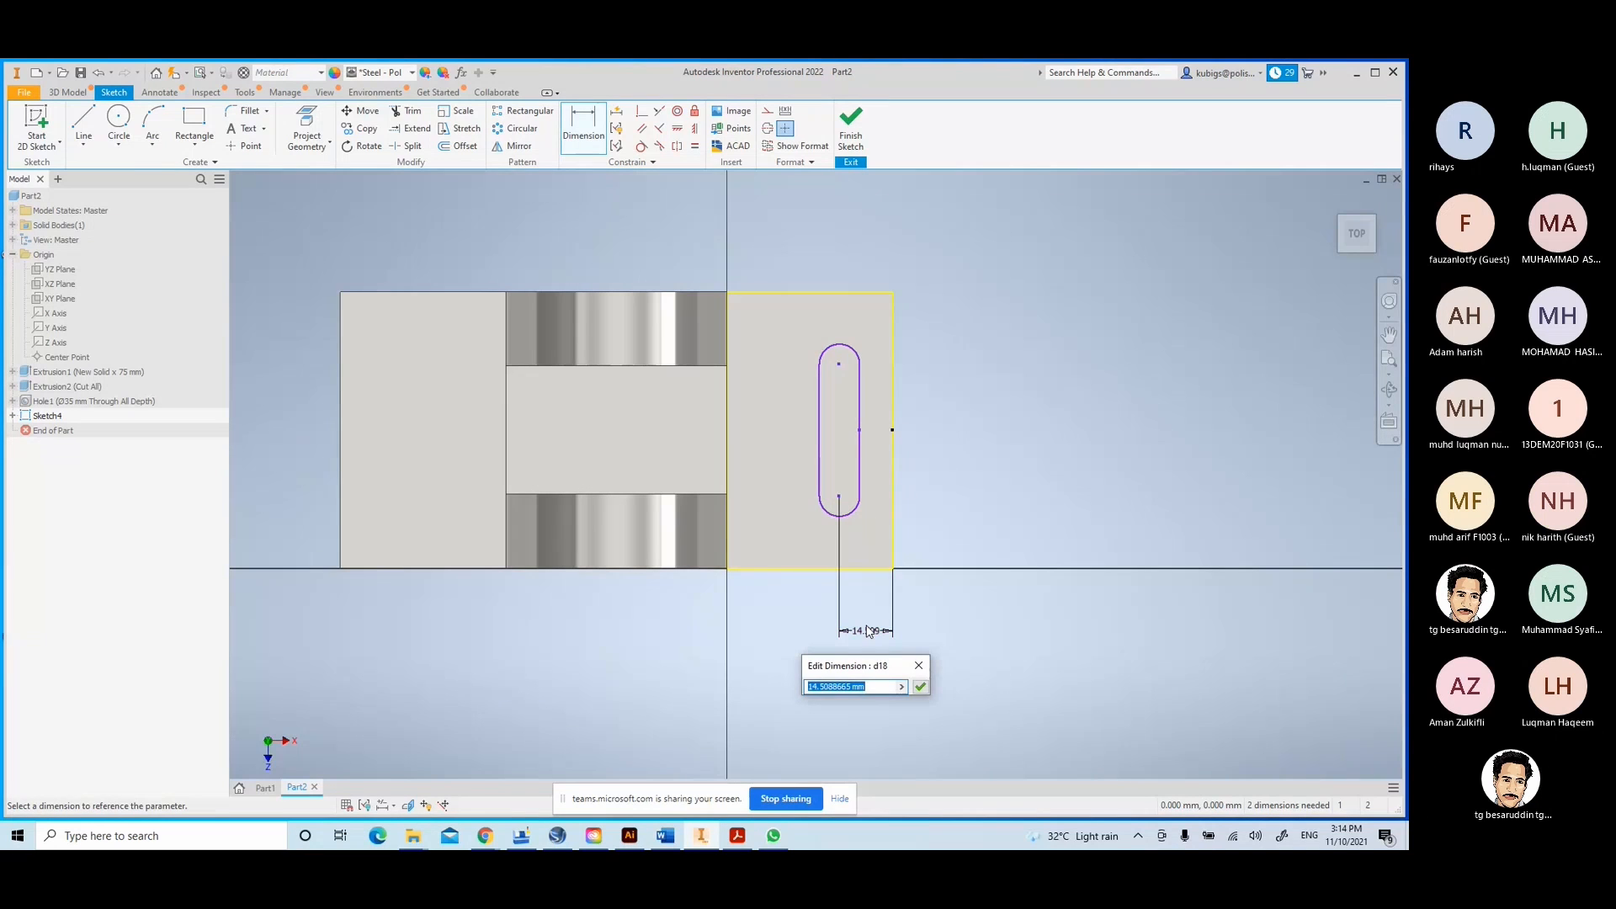
{"action": "type", "text": "20"}
{"action": "key", "text": "Return"}
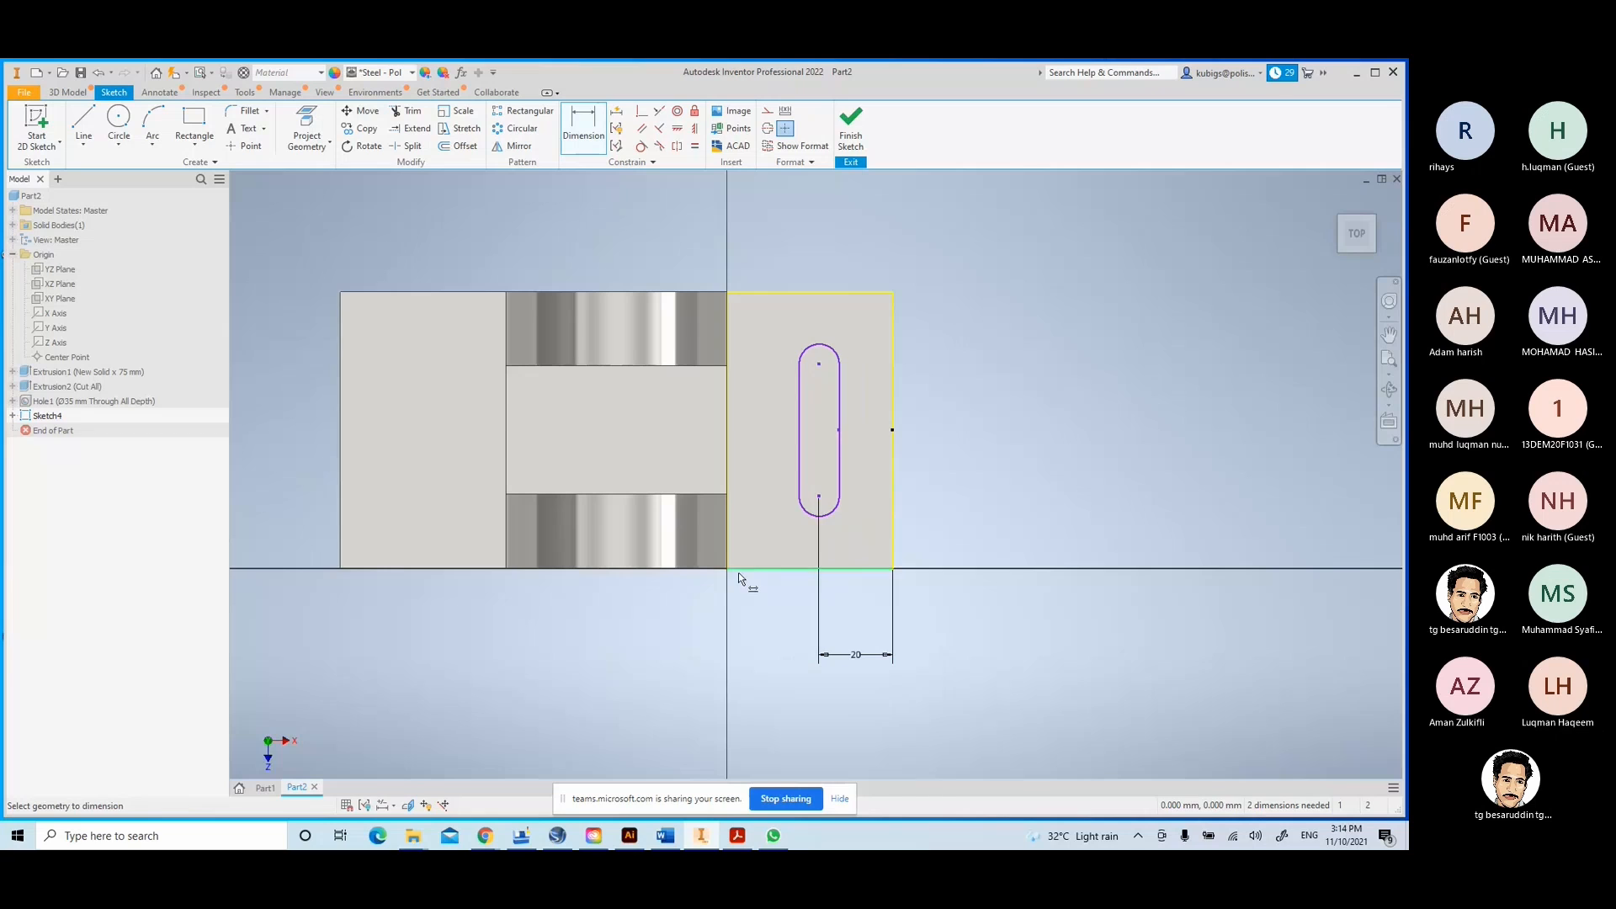
- Dimension the slot's width between its two straight sides and set it to 18 mm
{"action": "left_click", "coordinate": [840, 409]}
{"action": "left_click", "coordinate": [799, 396]}
{"action": "left_click", "coordinate": [798, 272]}
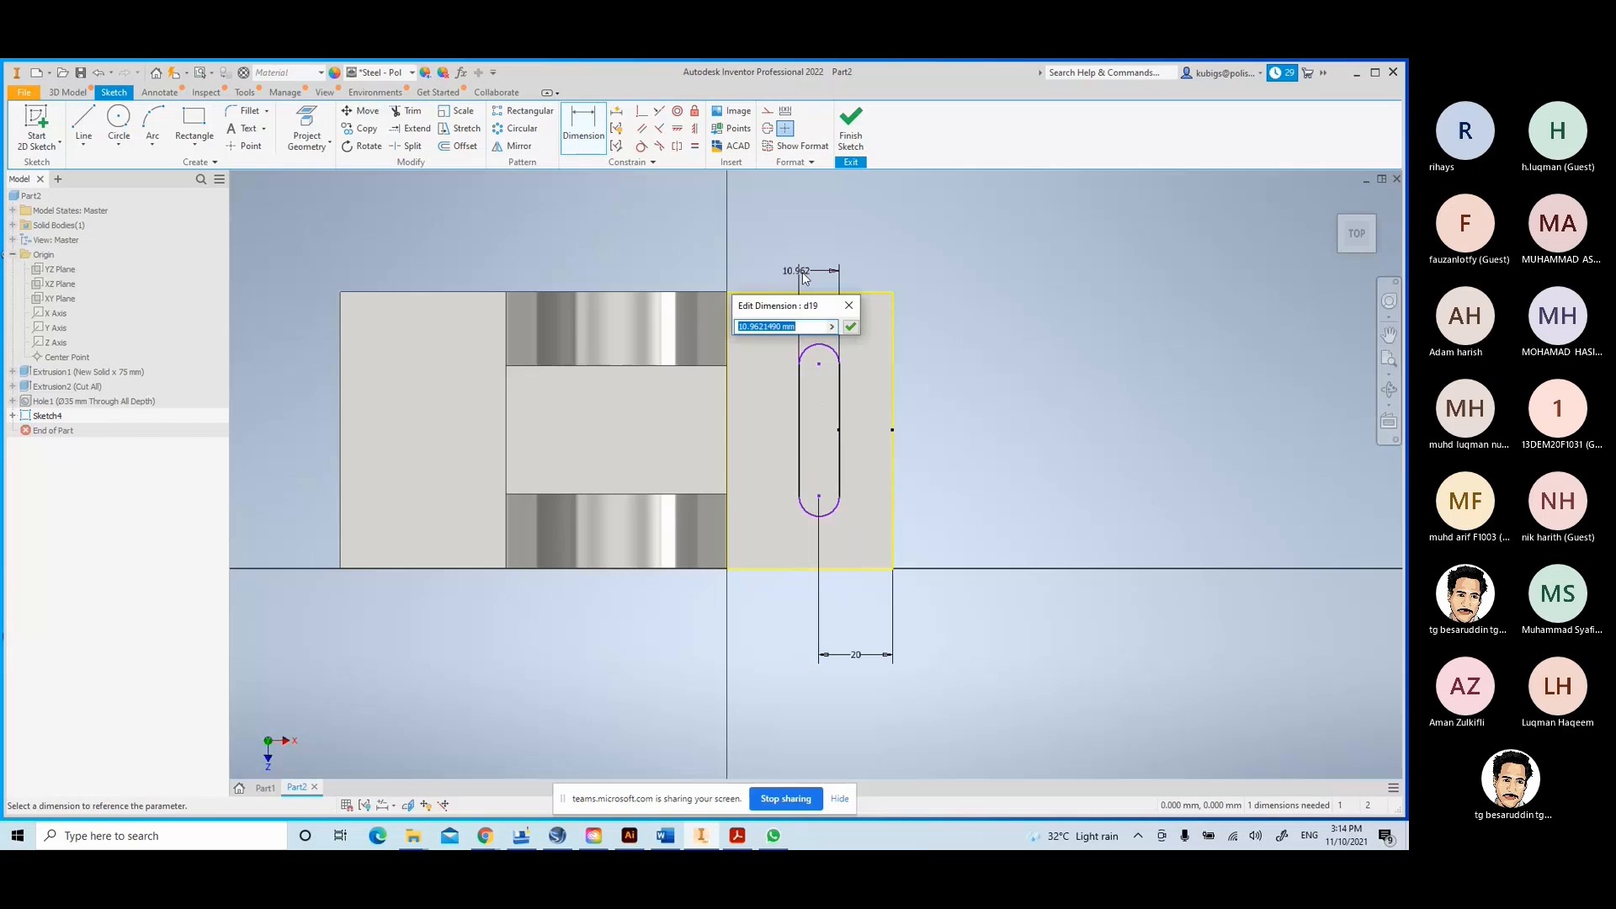
{"action": "type", "text": "18"}
{"action": "key", "text": "Return"}
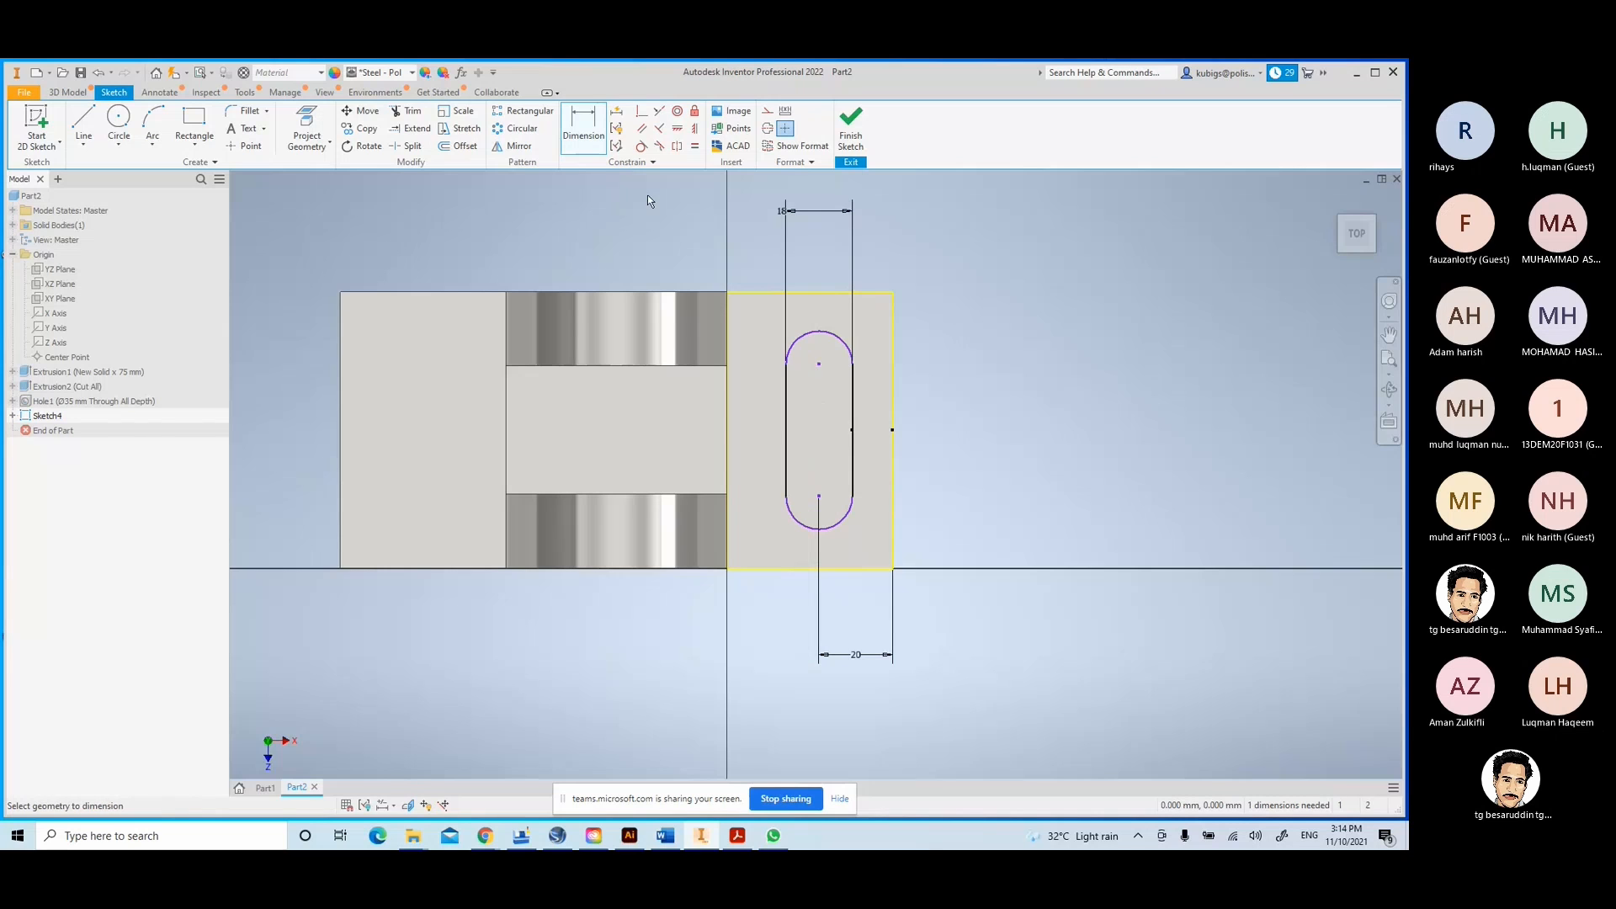
{"action": "left_click", "coordinate": [831, 341]}
{"action": "left_click", "coordinate": [887, 286]}
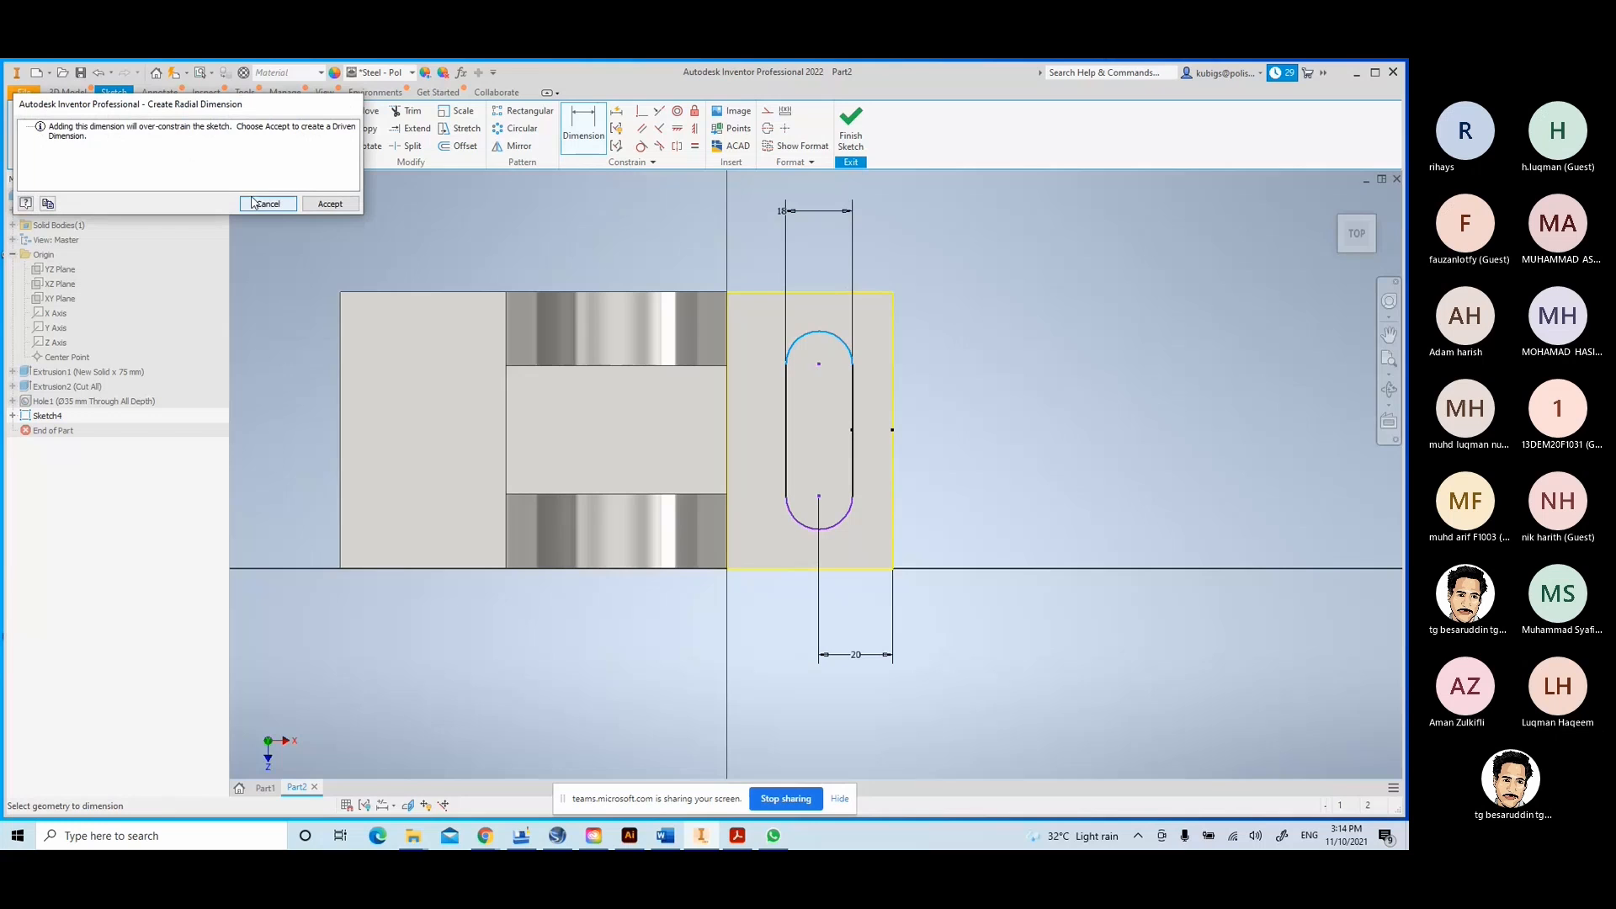
{"action": "left_click_drag", "start_coordinate": [225, 104], "coordinate": [1127, 342]}
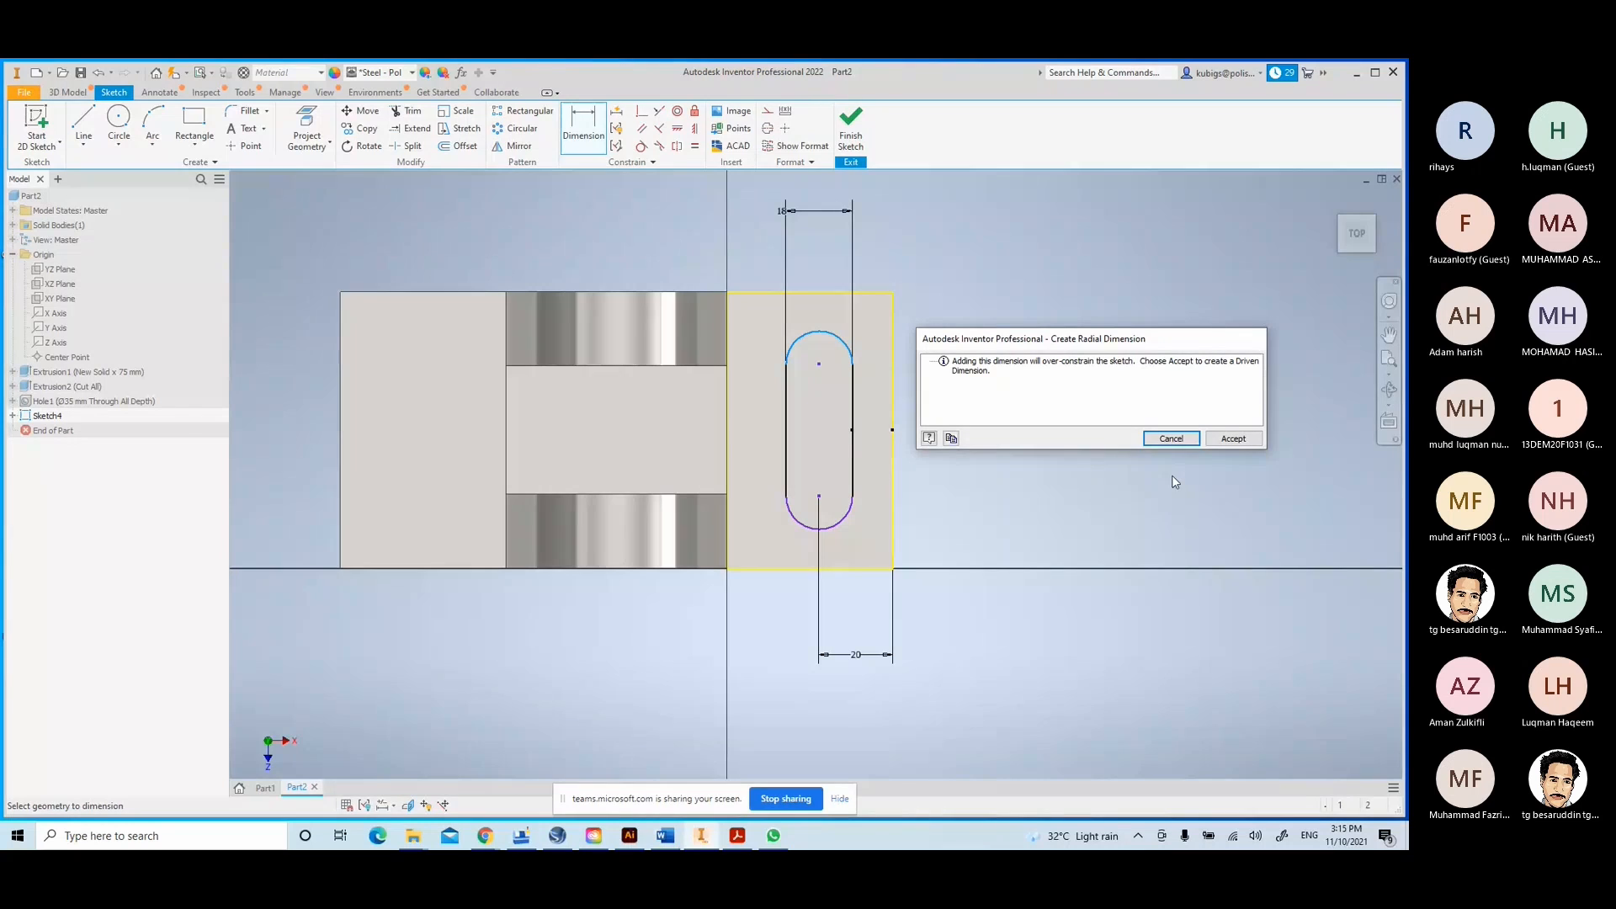
{"action": "key", "text": "Escape"}
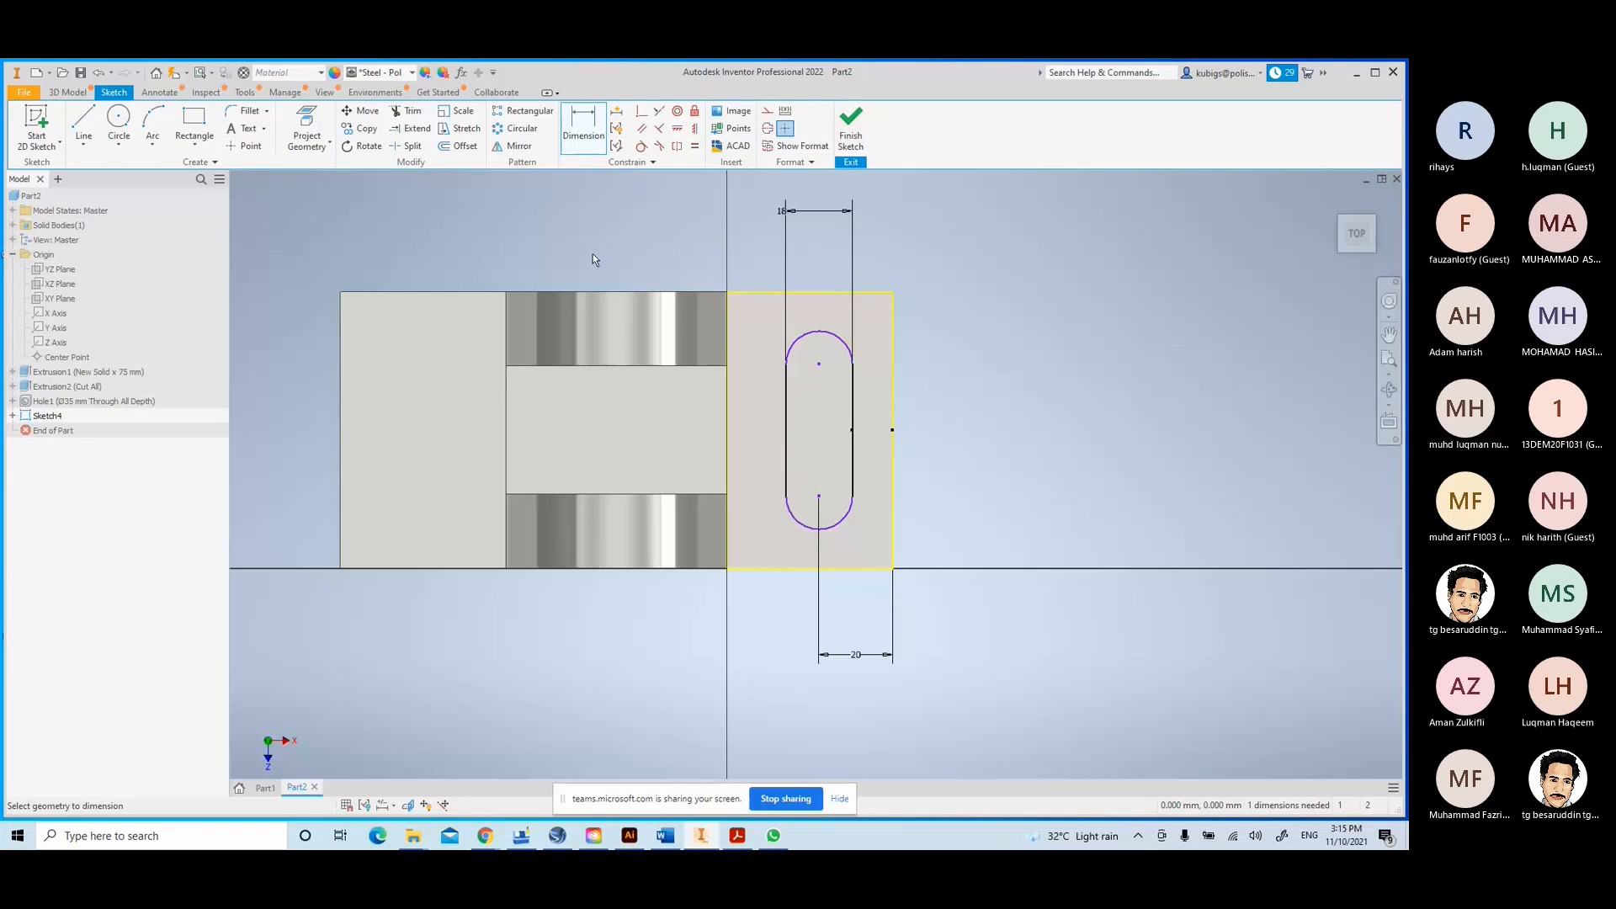
{"action": "left_click", "coordinate": [821, 531]}
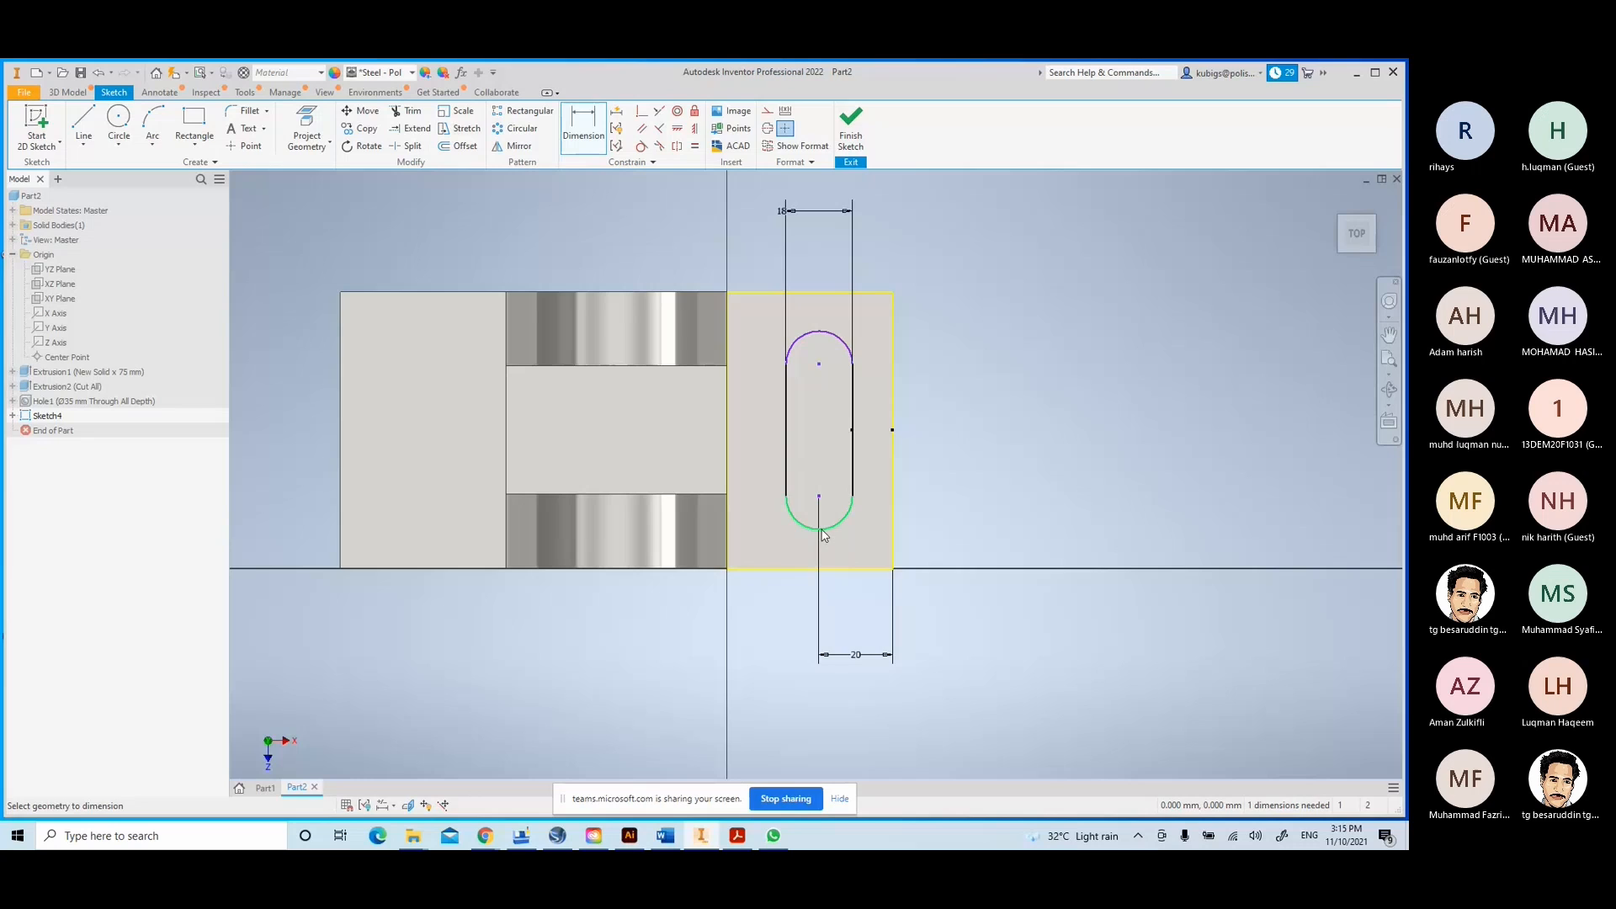
{"action": "left_click", "coordinate": [816, 337]}
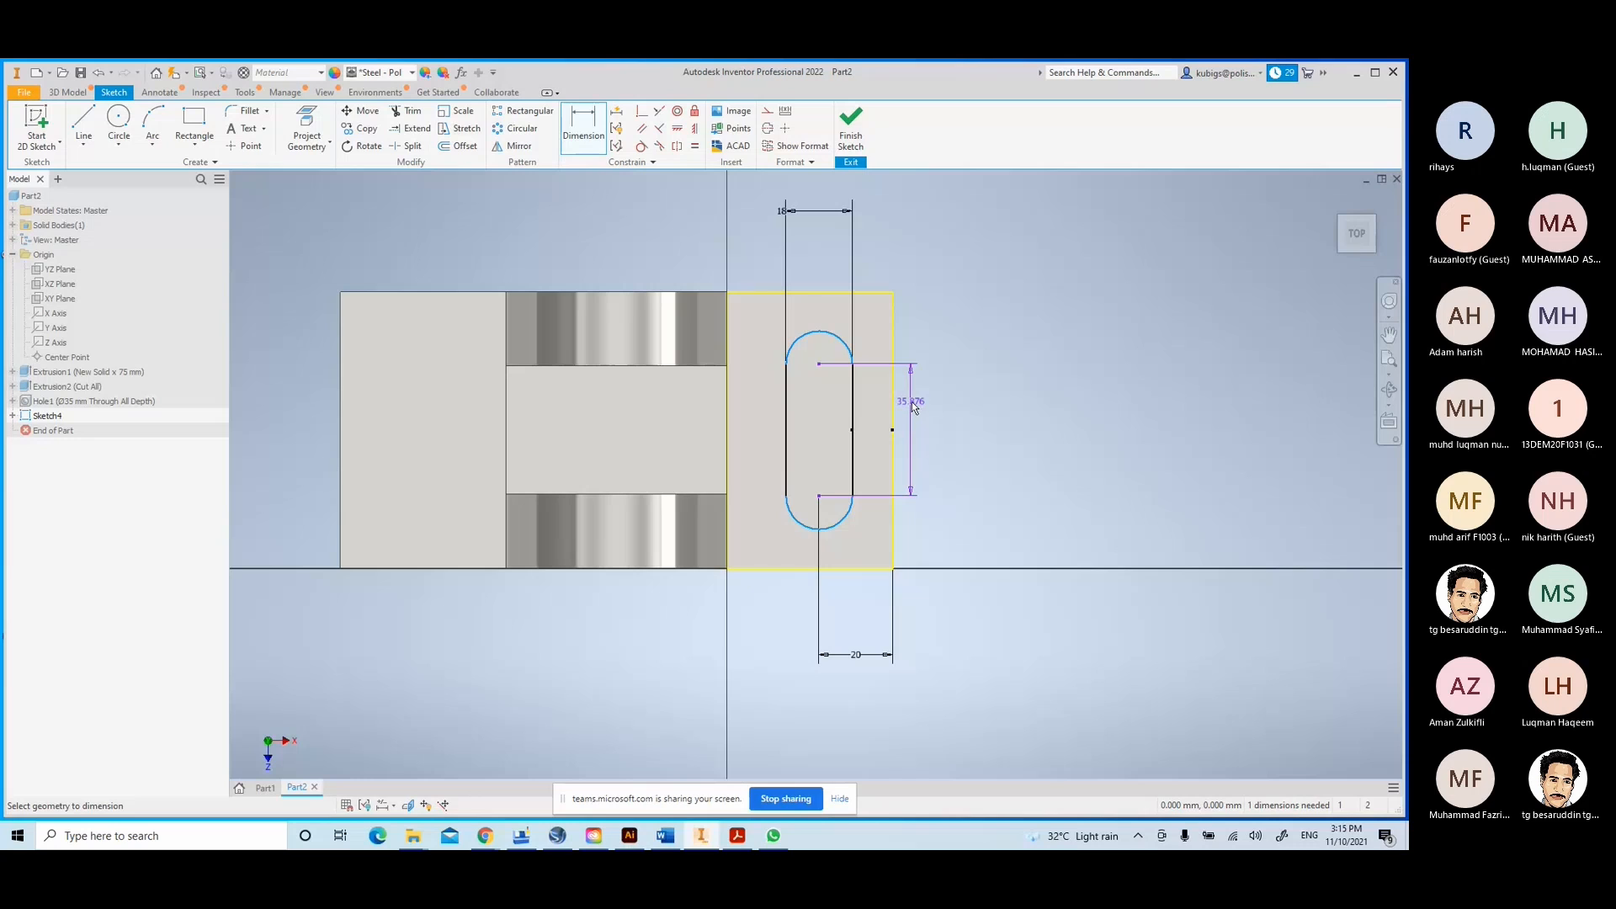
{"action": "key", "text": "Escape"}
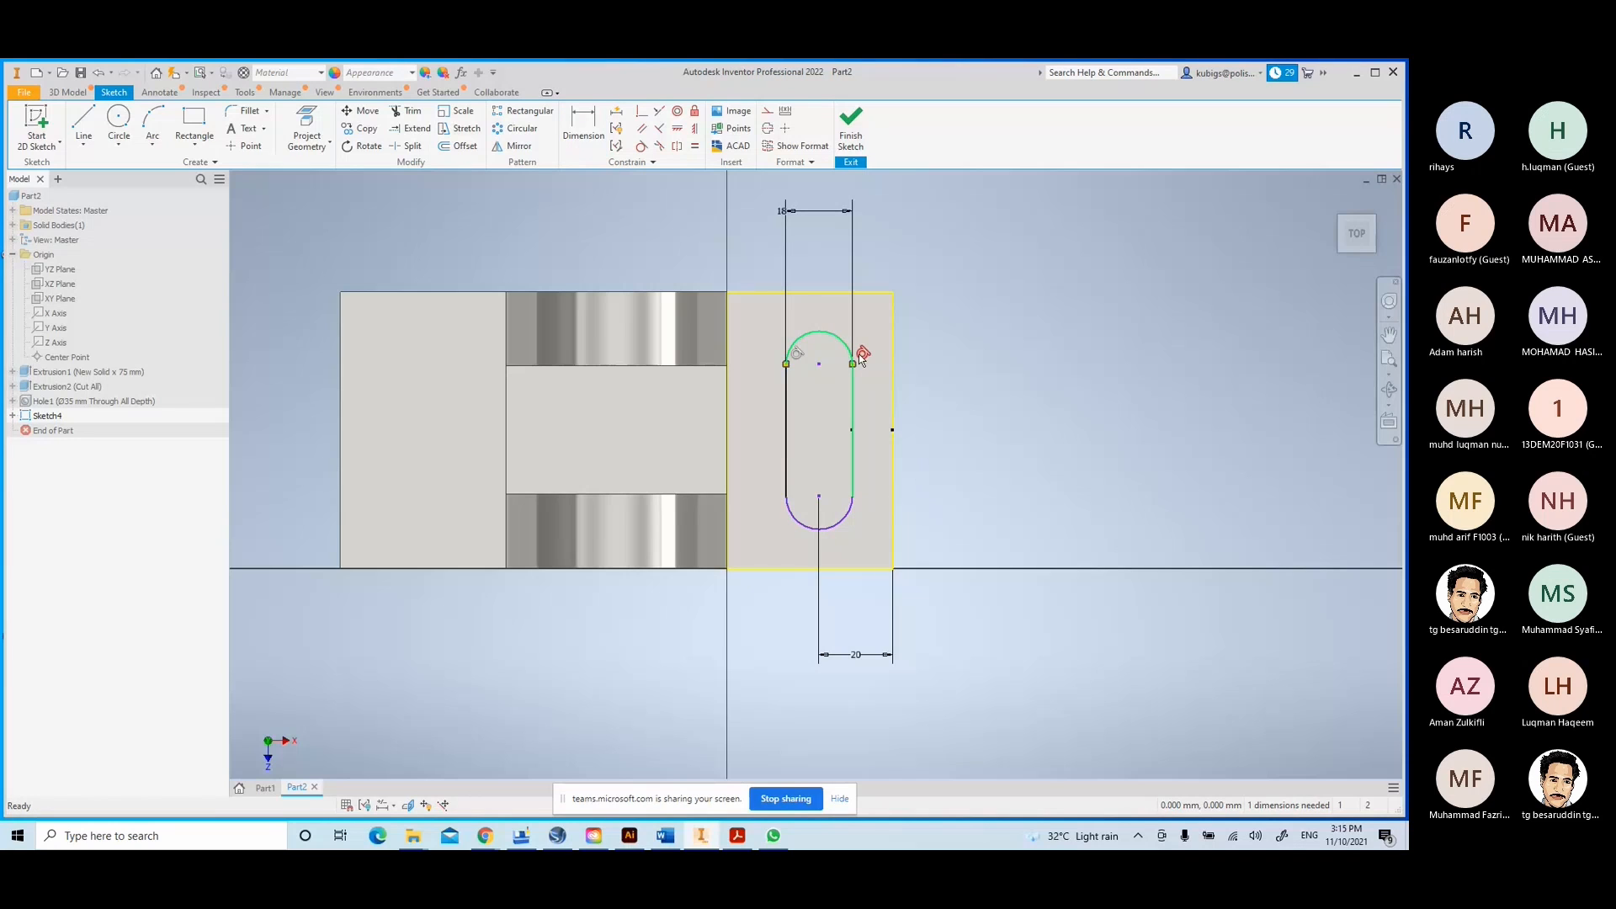
- Dimension the distance between the slot's two end arc centres as 45-18 mm and finish the sketch
{"action": "left_click", "coordinate": [582, 127]}
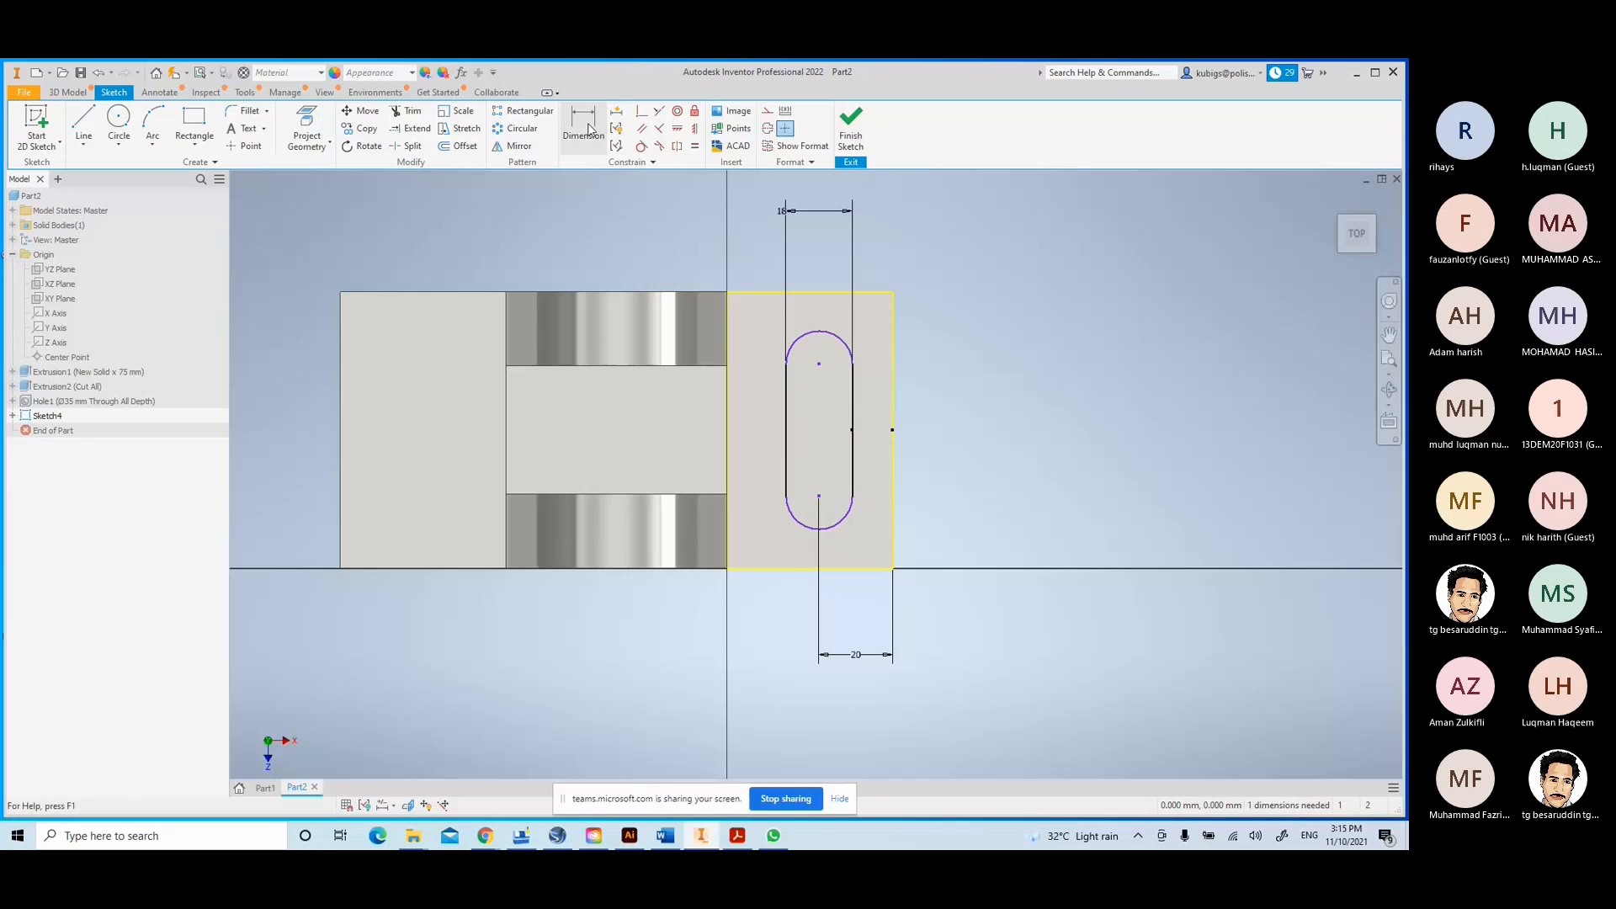
{"action": "left_click", "coordinate": [816, 338]}
{"action": "left_click", "coordinate": [836, 521]}
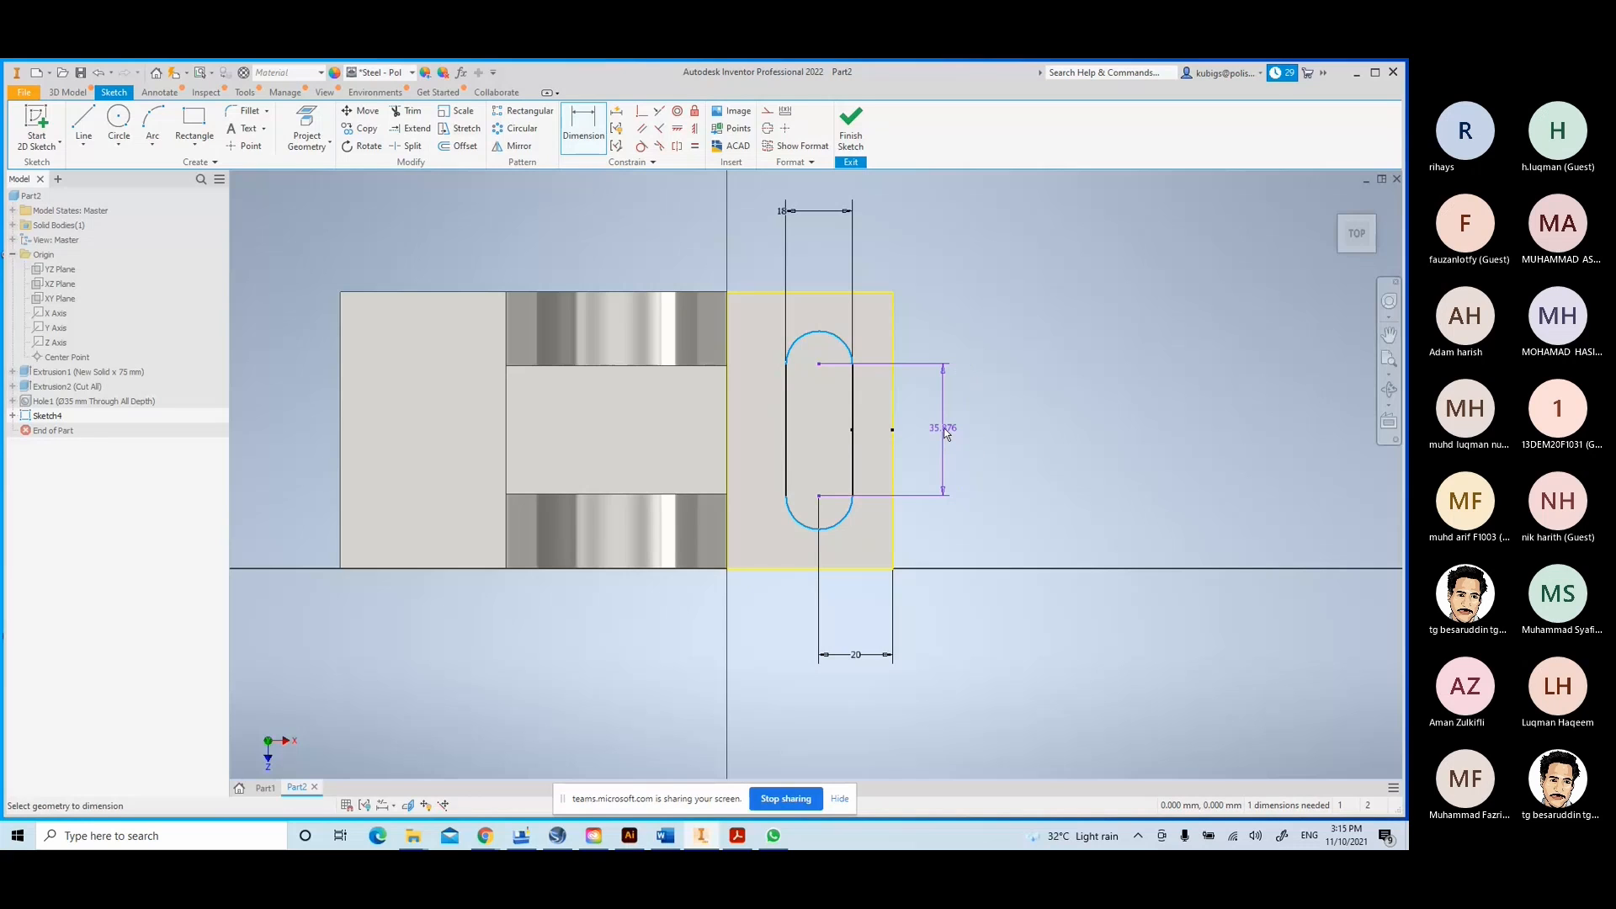
{"action": "left_click", "coordinate": [946, 432]}
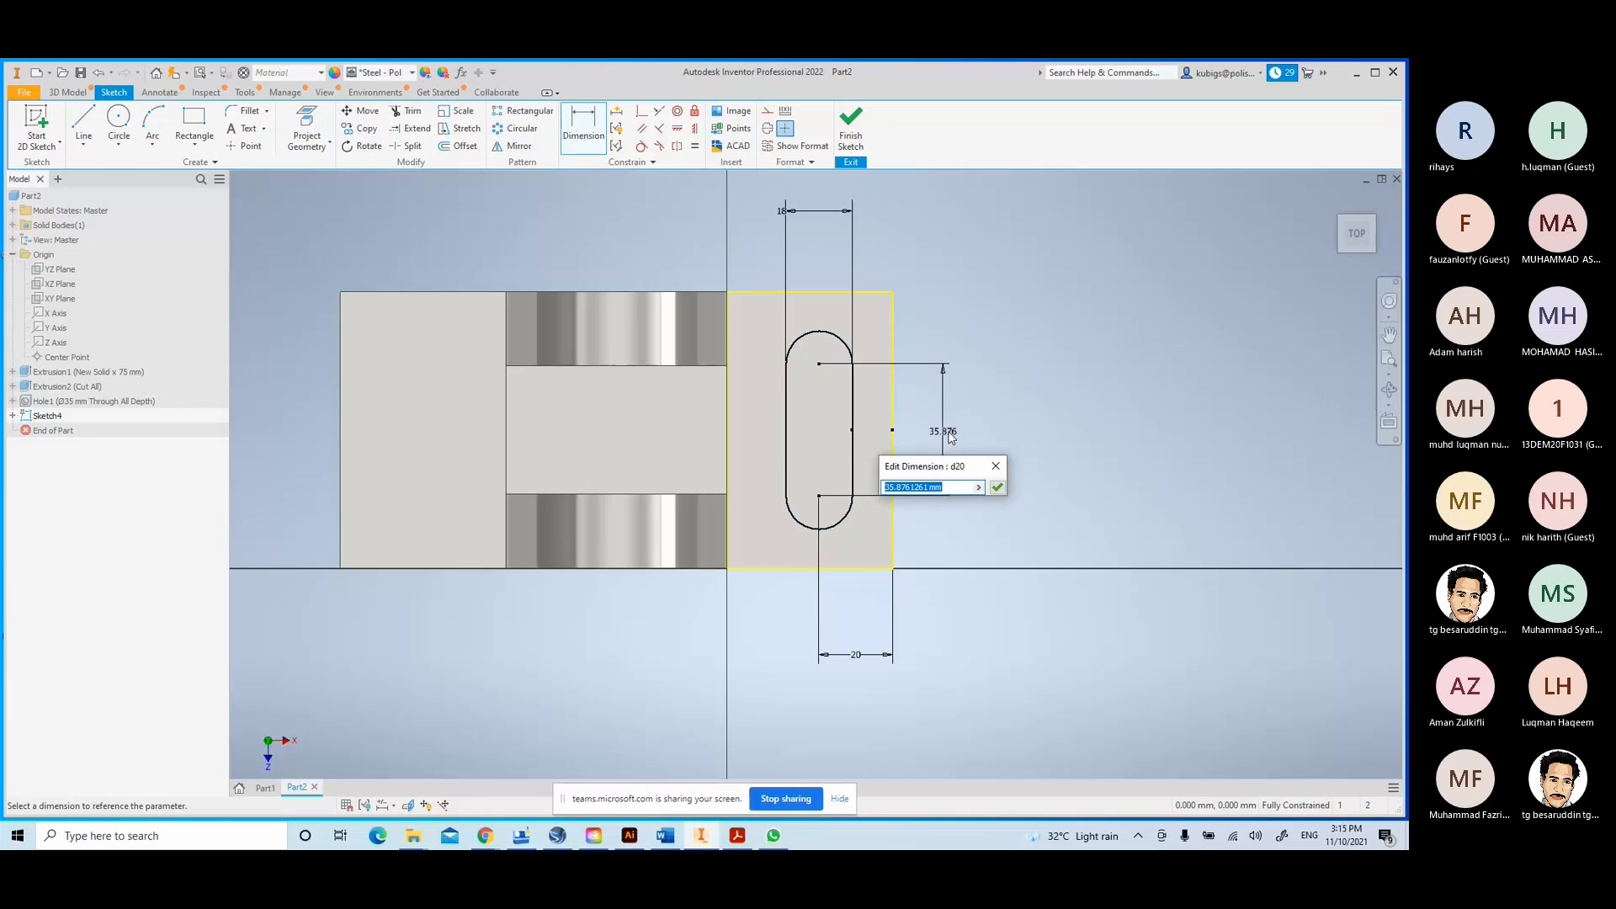
{"action": "type", "text": "45-18"}
{"action": "key", "text": "Return"}
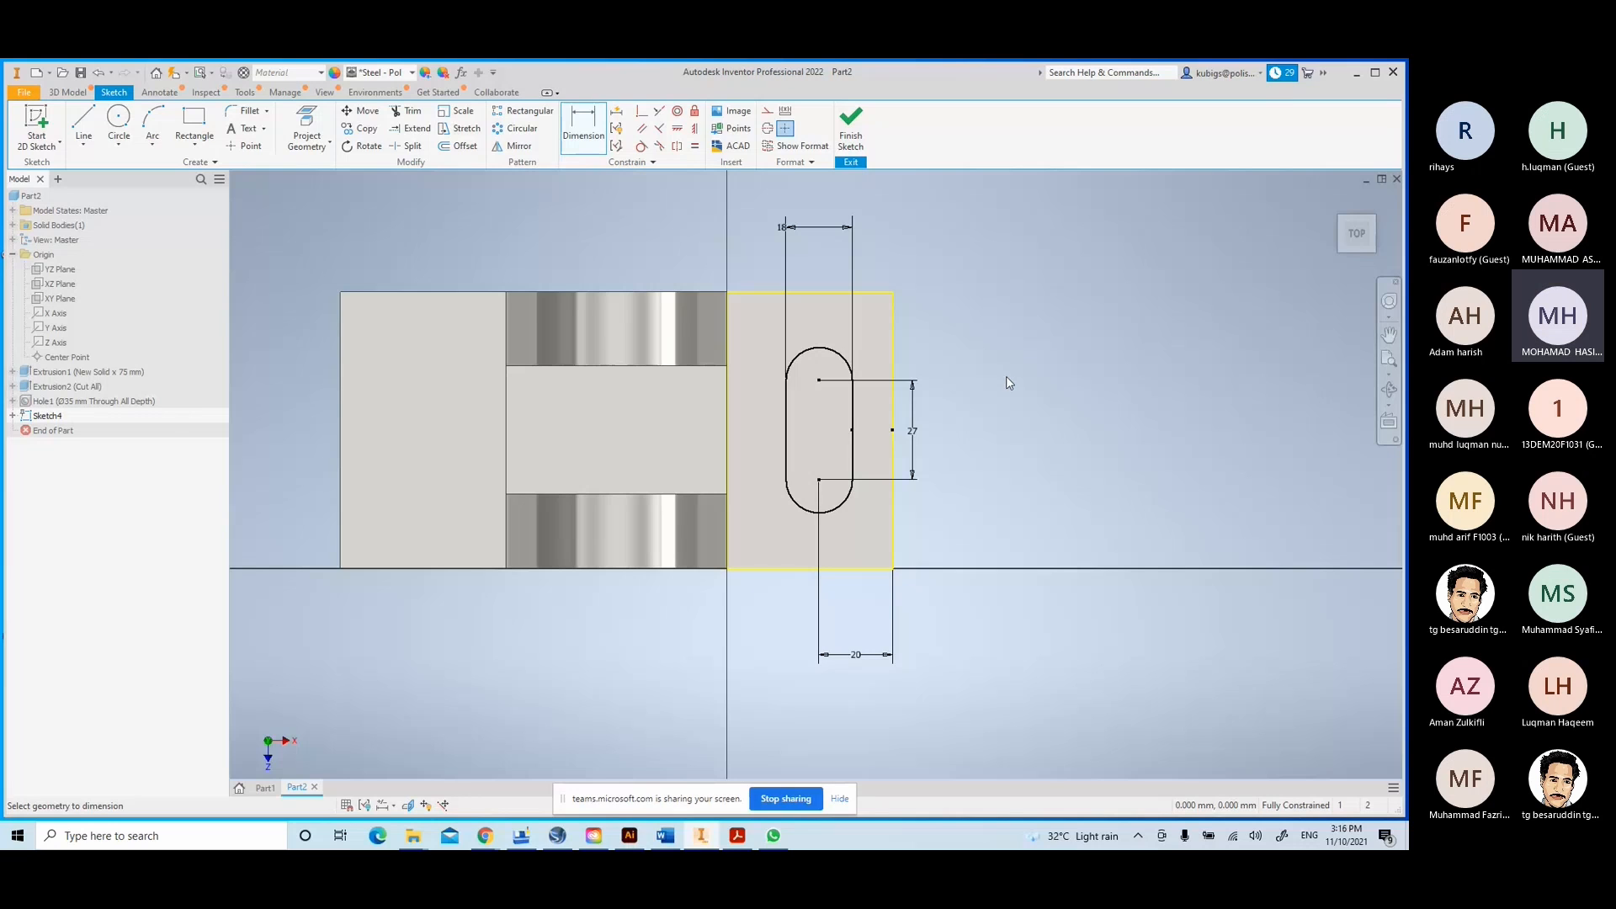
{"action": "left_click", "coordinate": [849, 135]}
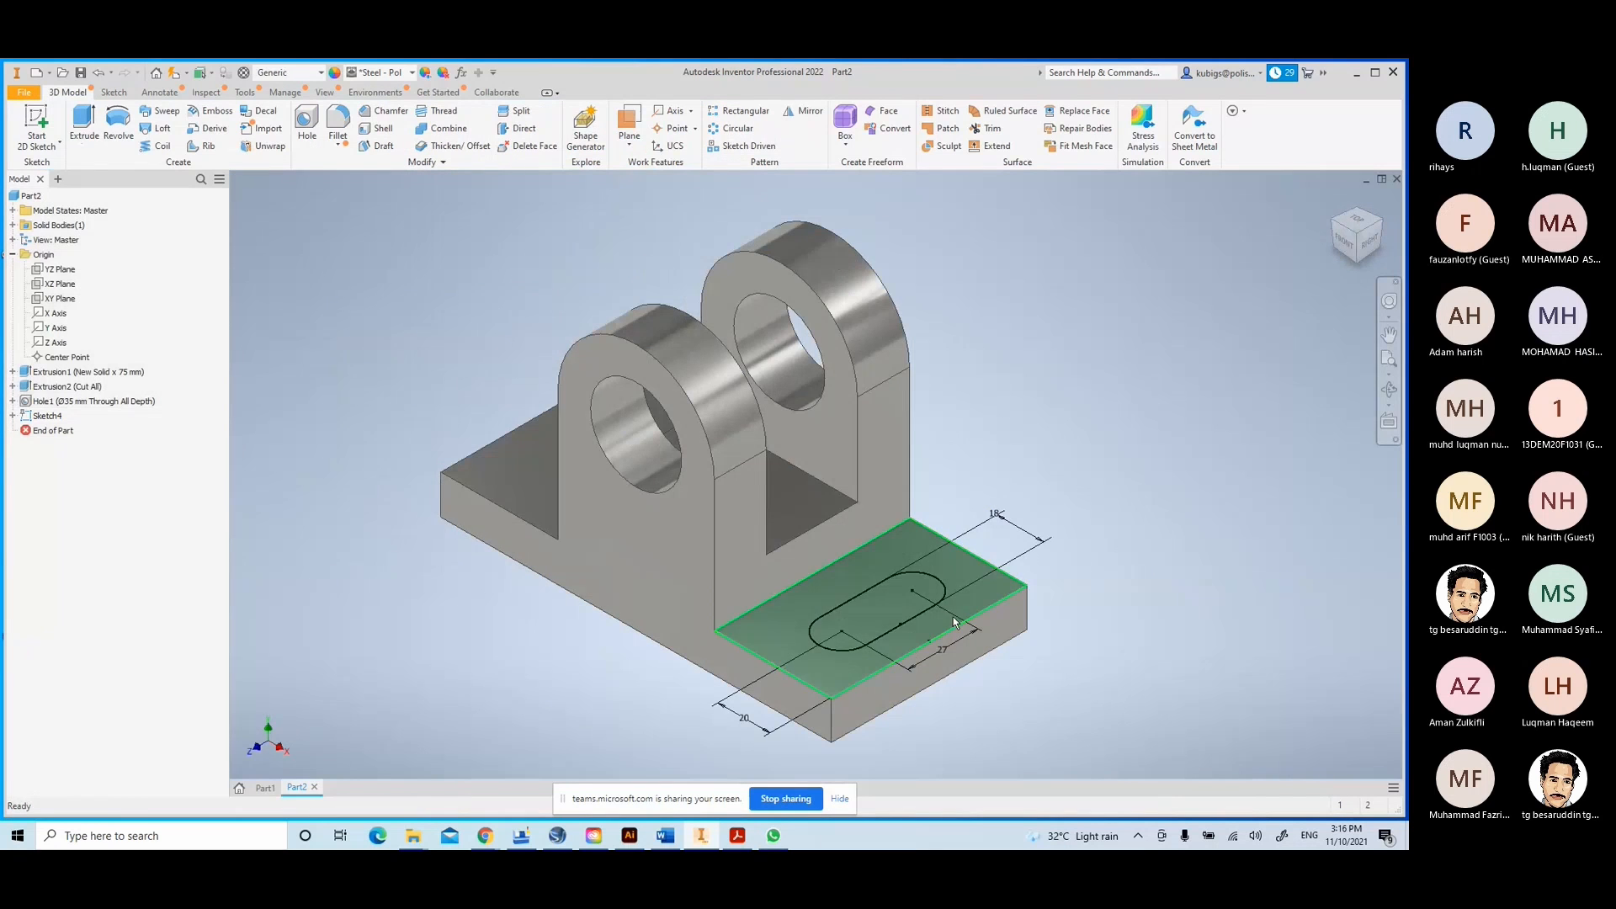
- Extrude the slot profile downward as a cut through all of the base plate
{"action": "left_click", "coordinate": [84, 122]}
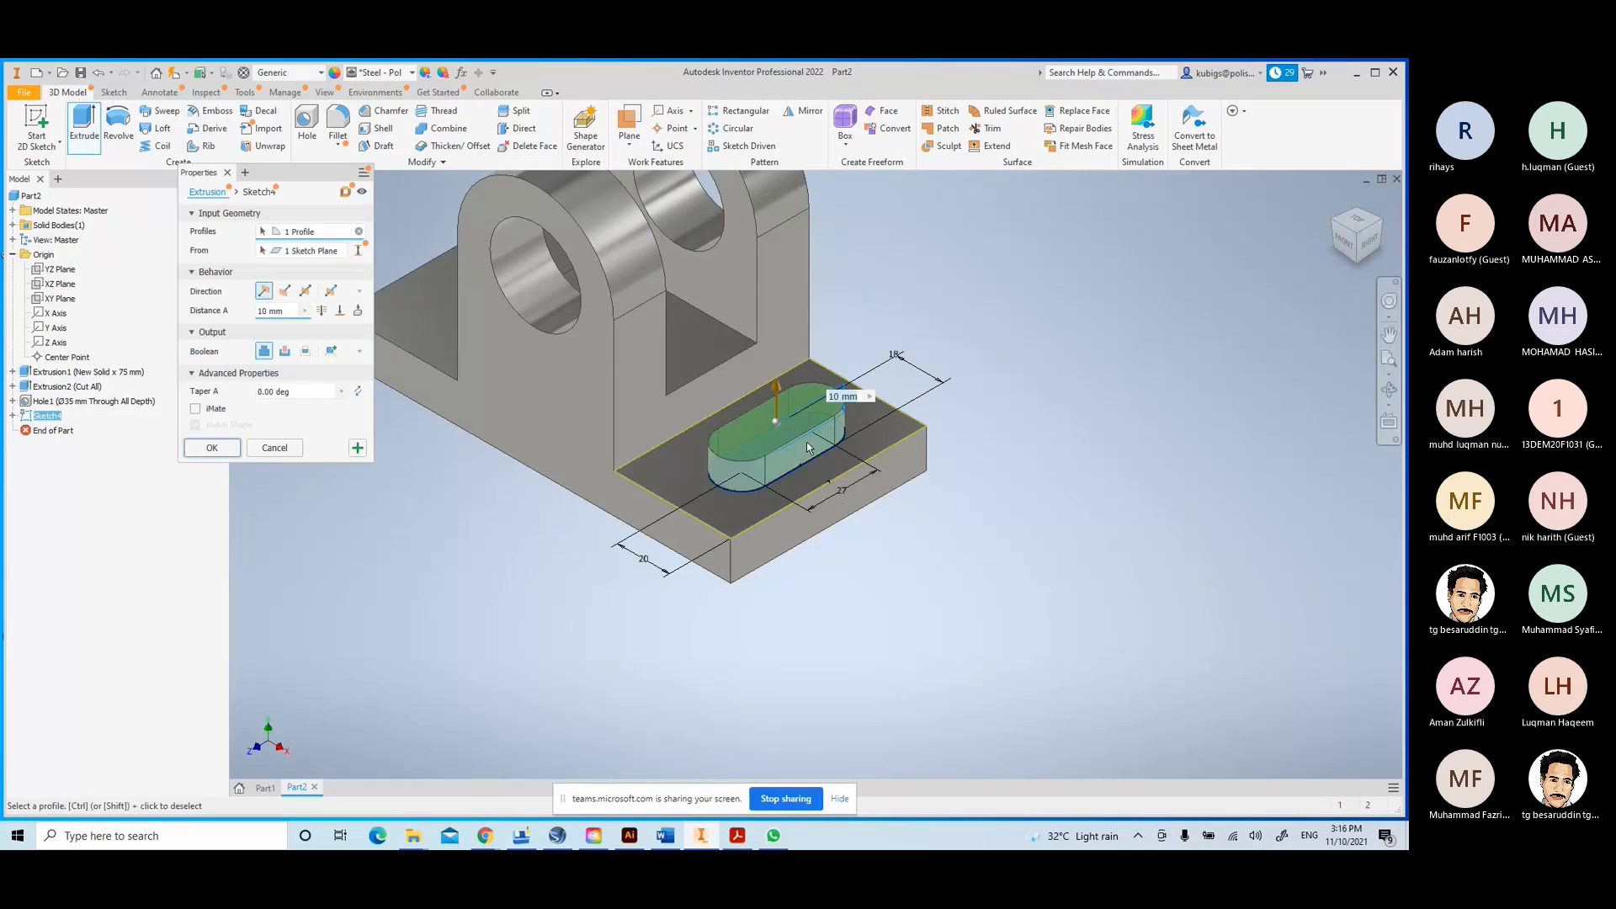
{"action": "left_click", "coordinate": [806, 444]}
{"action": "left_click_drag", "start_coordinate": [775, 392], "coordinate": [791, 635]}
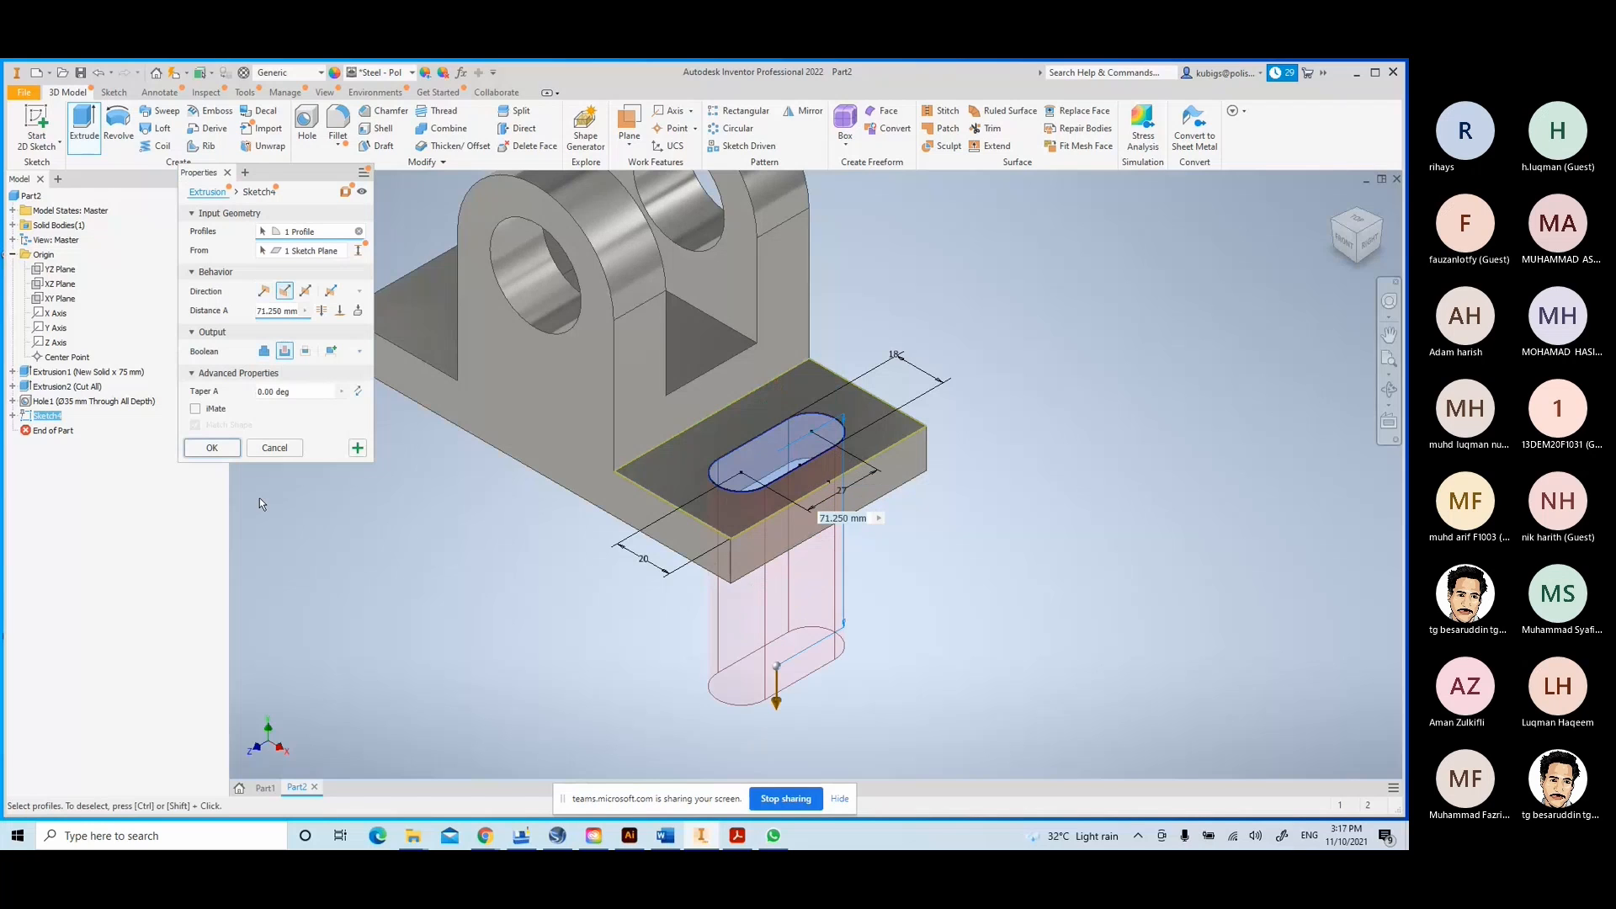
{"action": "left_click", "coordinate": [321, 313]}
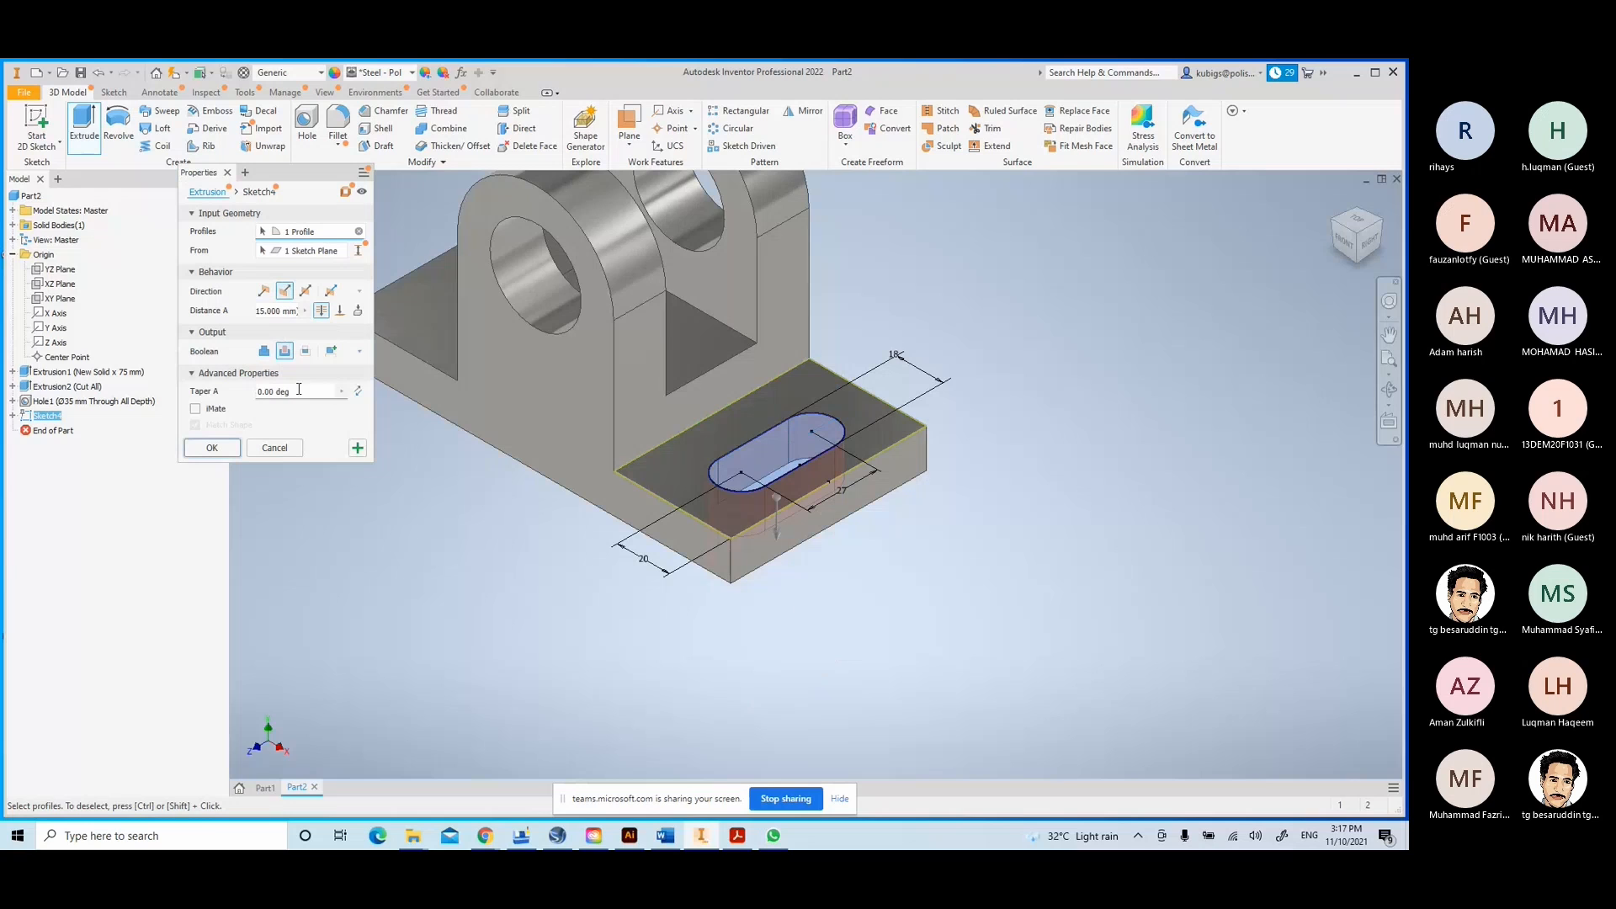
{"action": "left_click", "coordinate": [234, 453]}
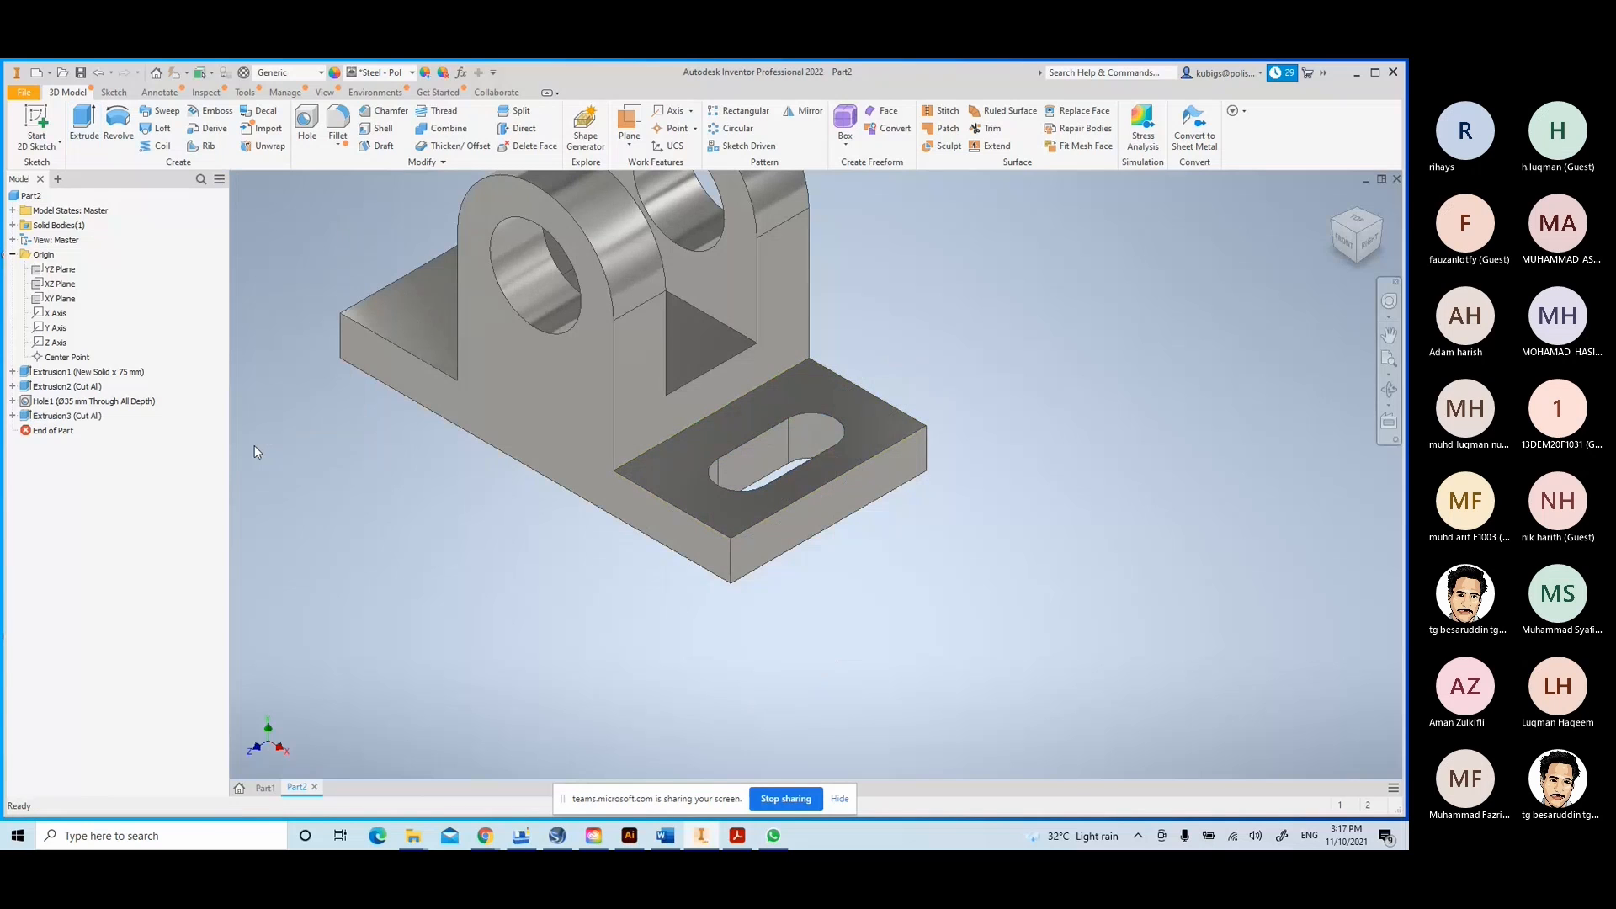
{"action": "middle_click_drag", "start_coordinate": [717, 544], "coordinate": [817, 473]}
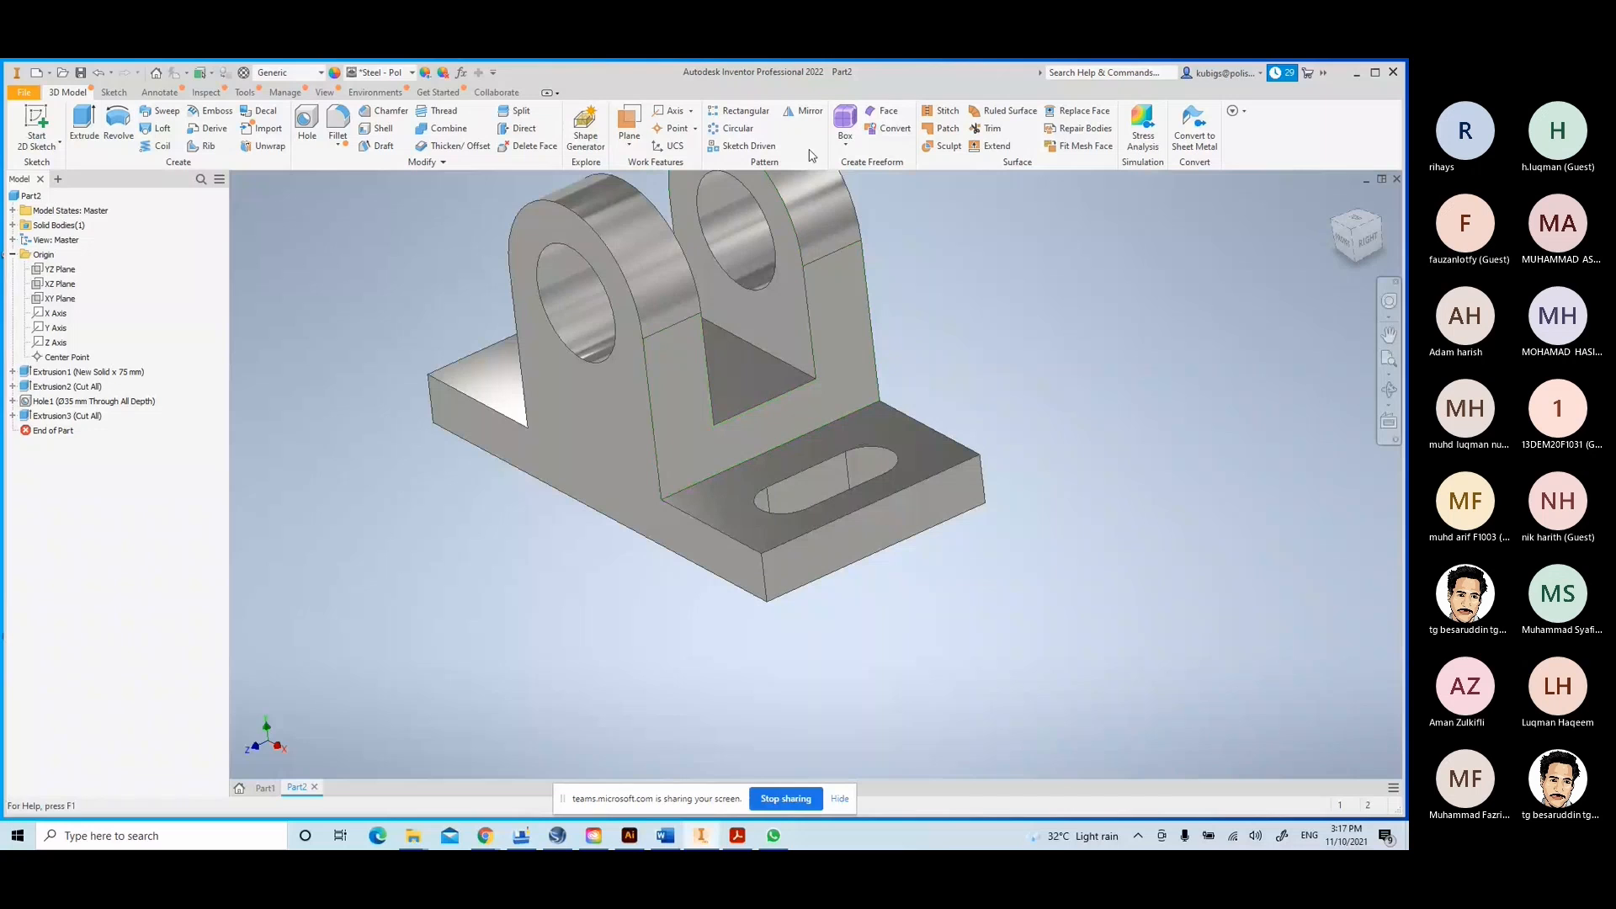
{"action": "left_click", "coordinate": [803, 114]}
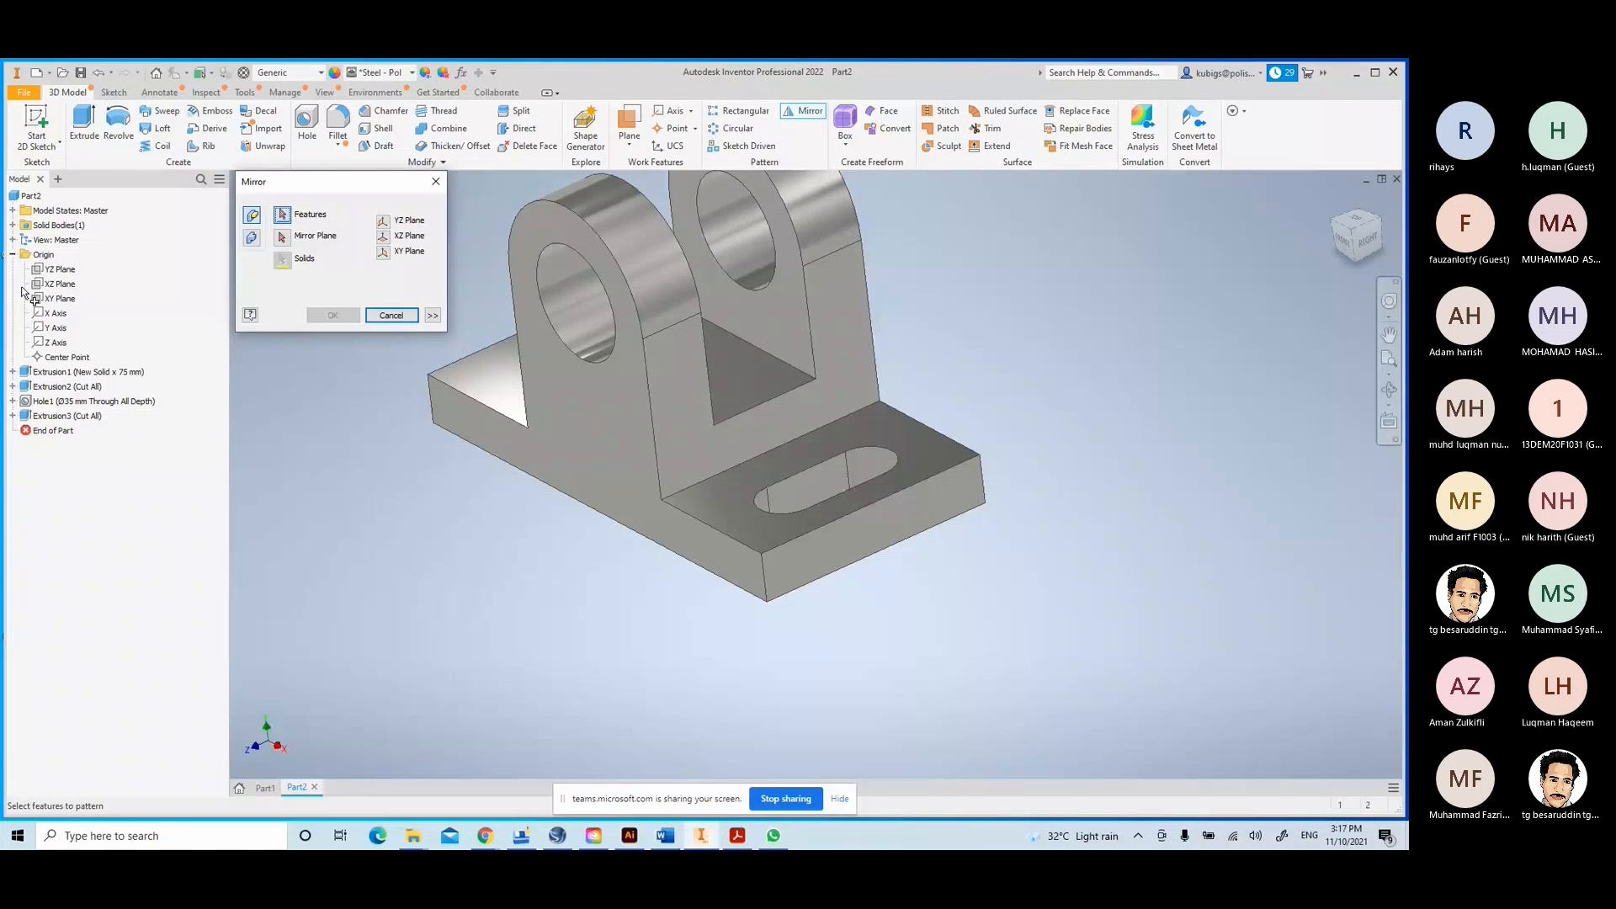
{"action": "left_click", "coordinate": [12, 254]}
{"action": "left_click", "coordinate": [37, 313]}
{"action": "left_click", "coordinate": [64, 269]}
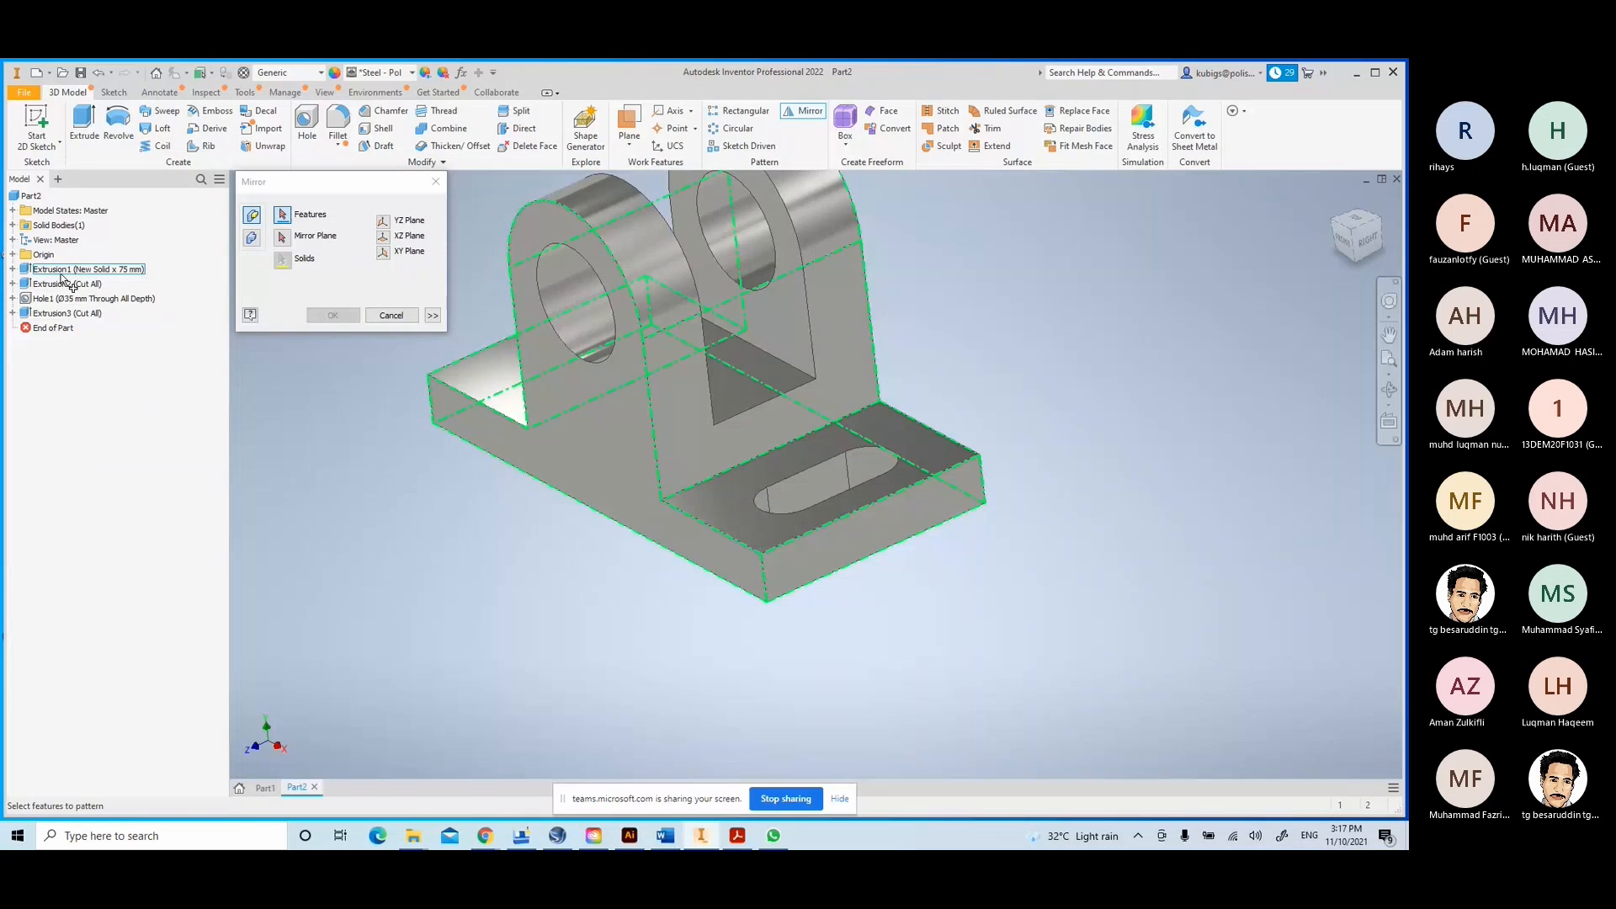
{"action": "left_click", "coordinate": [62, 299]}
{"action": "left_click", "coordinate": [411, 314]}
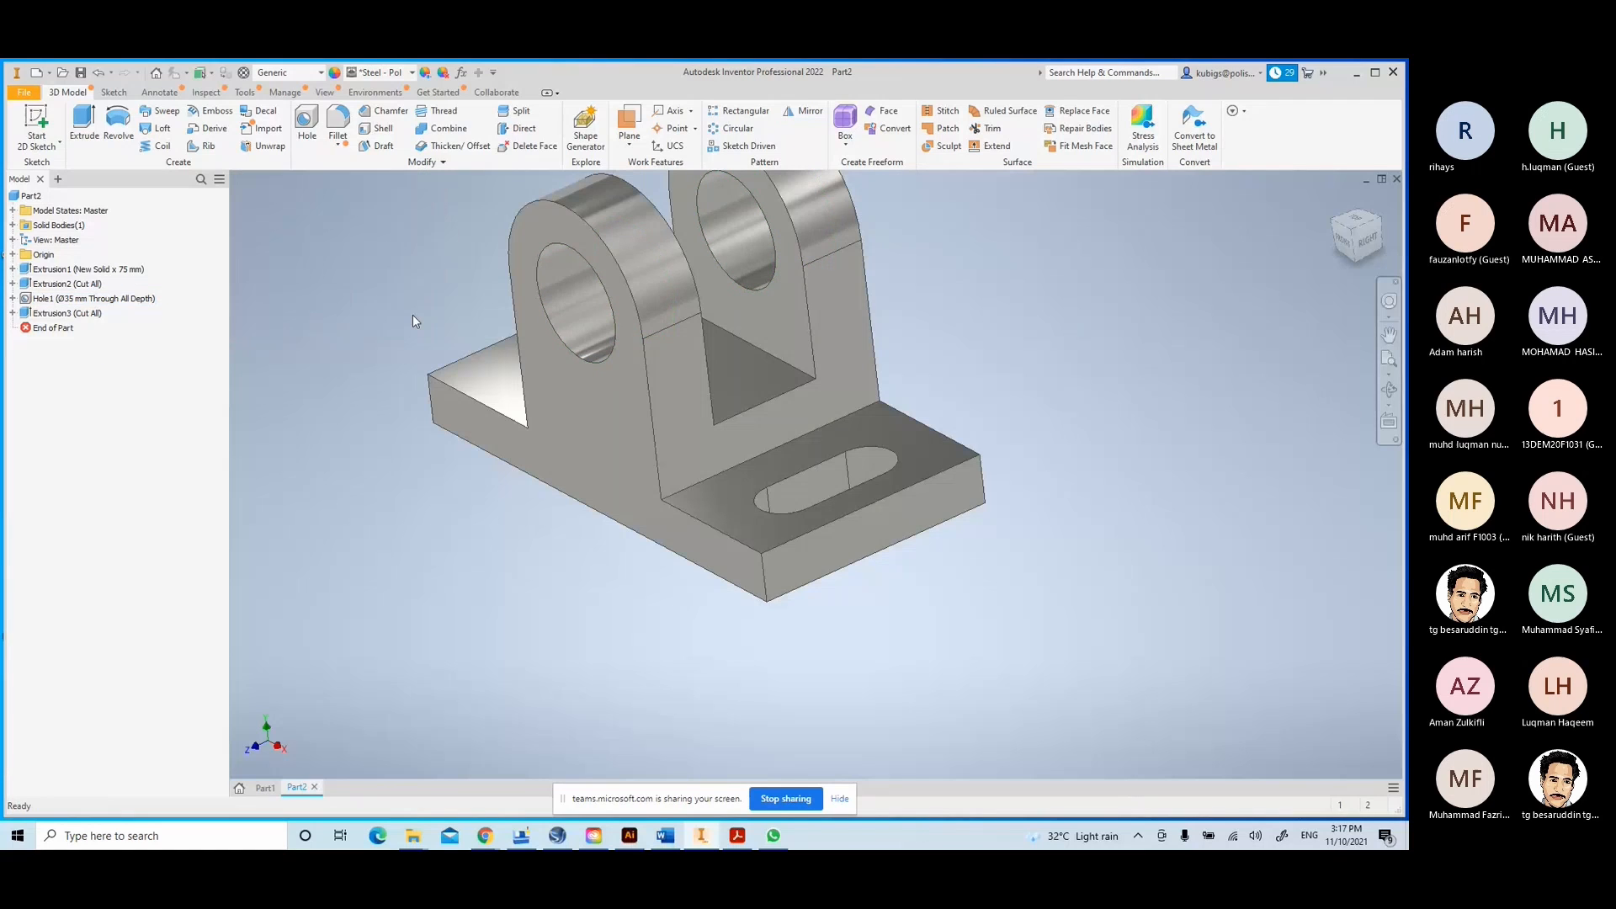
- Rename the slot's cut extrusion in the model tree as "slot"
{"action": "left_click", "coordinate": [54, 314]}
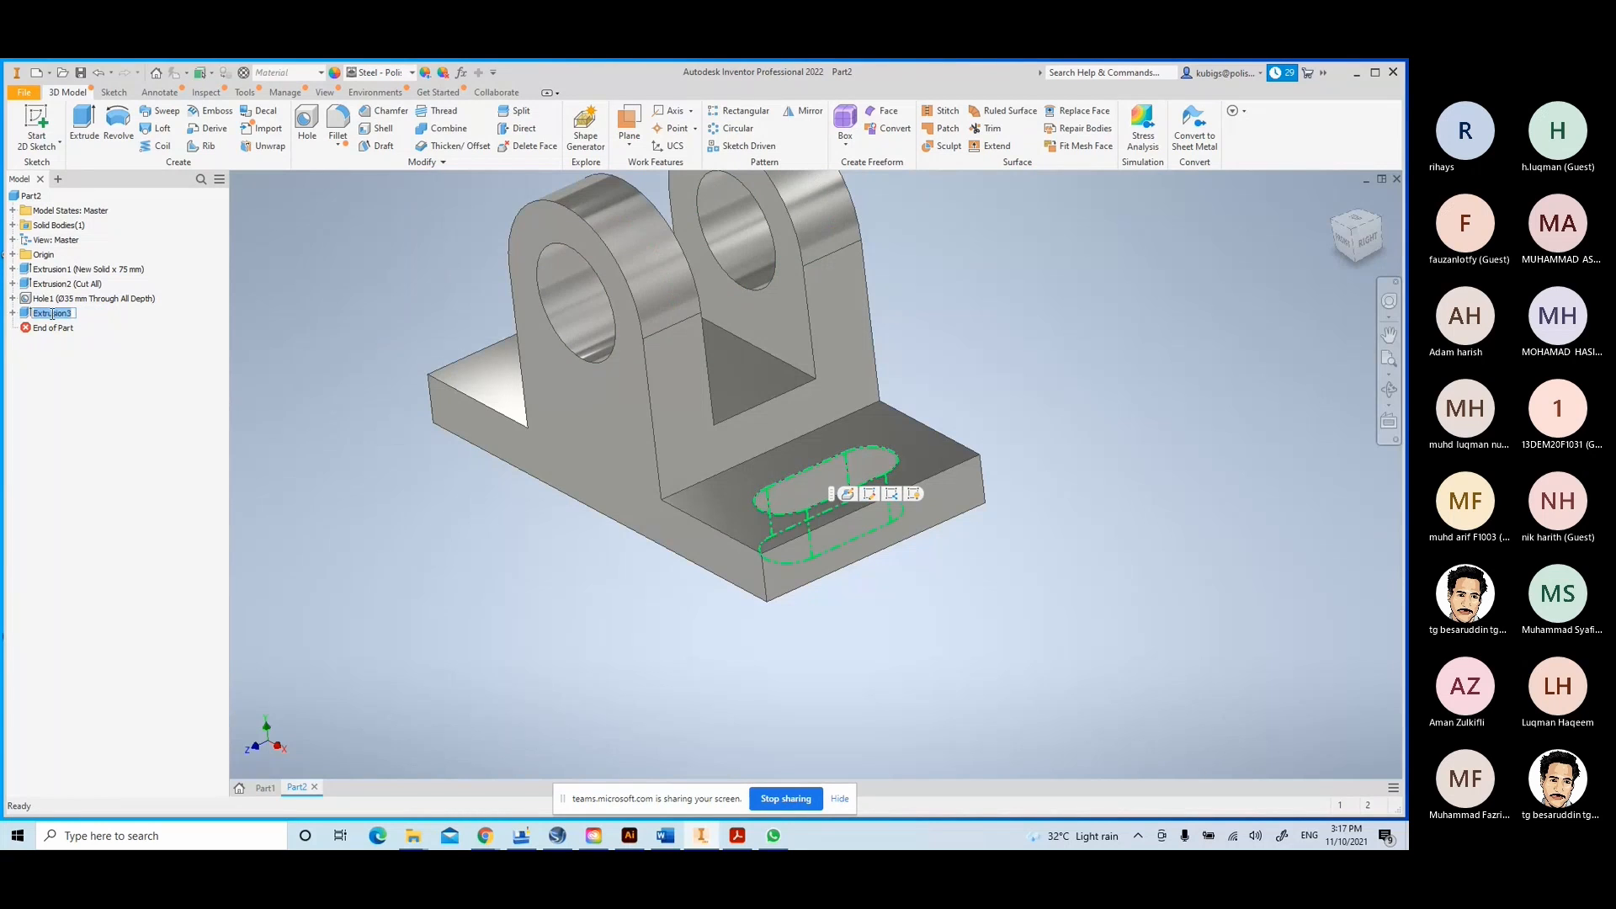
{"action": "type", "text": "slot"}
{"action": "key", "text": "Return"}
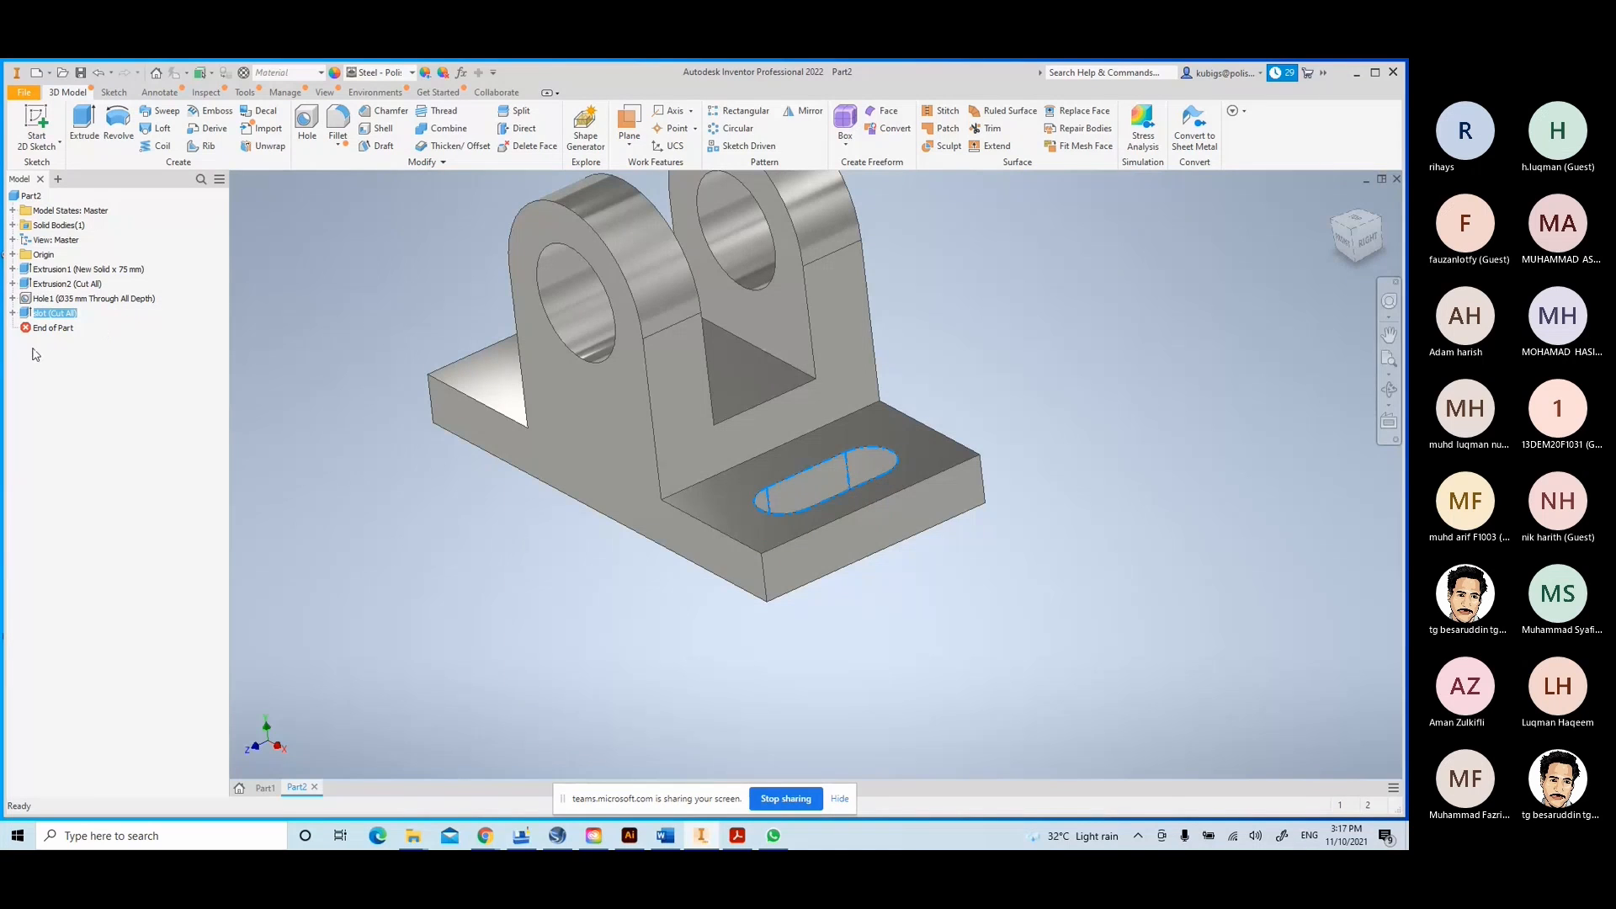
- Rename the cut extrusion between the two upright lugs as "flange"
{"action": "left_click", "coordinate": [47, 286]}
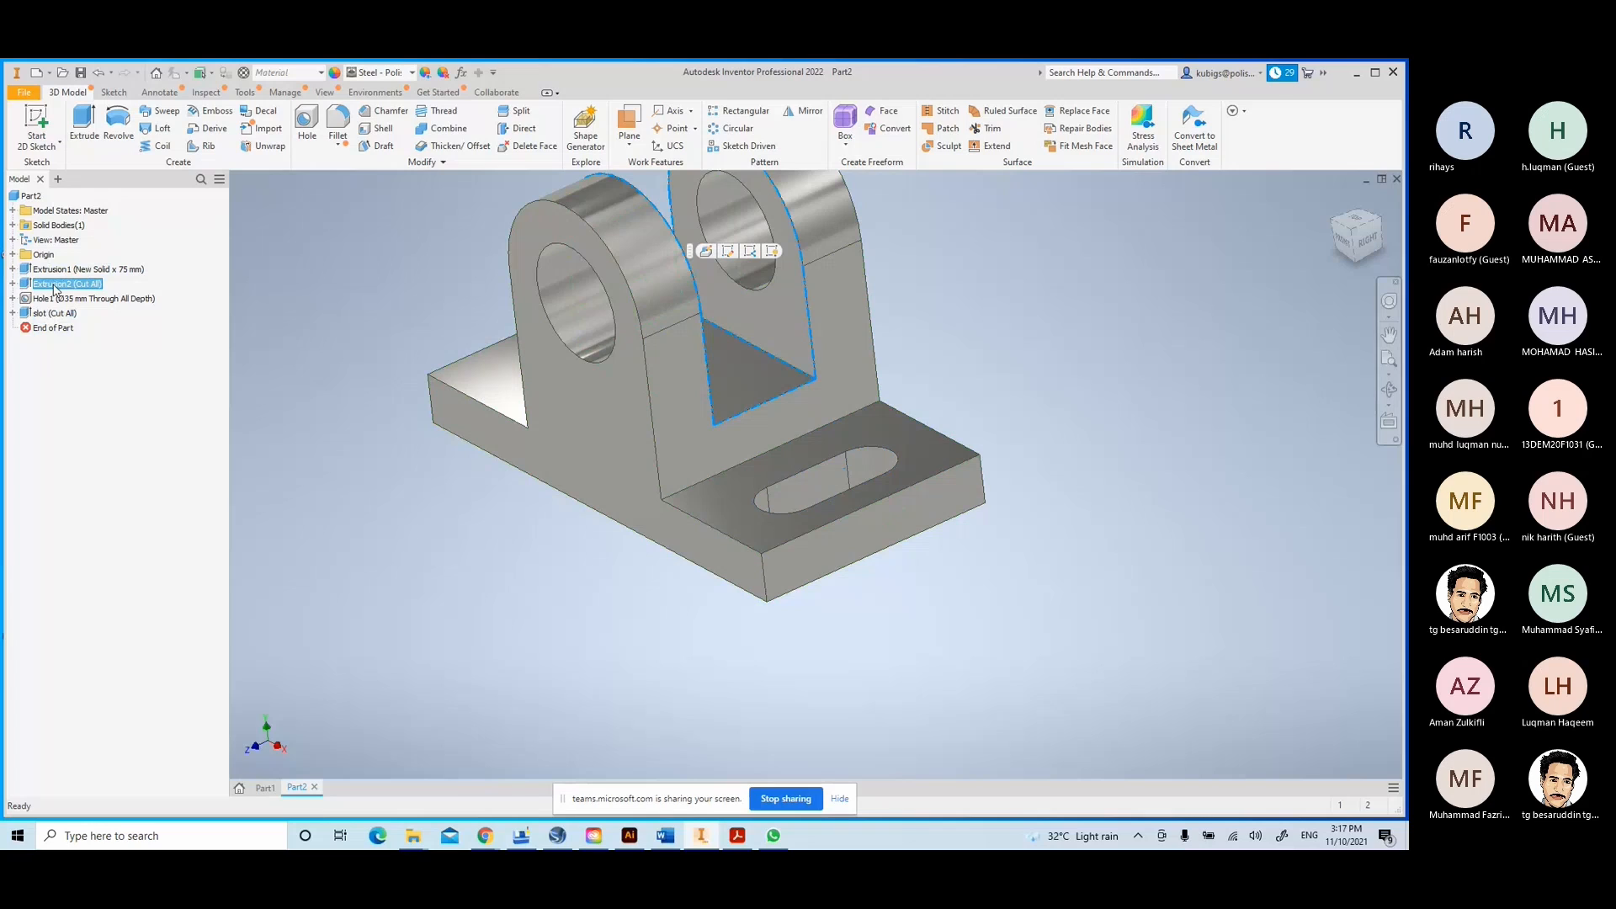
{"action": "left_click", "coordinate": [54, 286]}
{"action": "type", "text": "flange"}
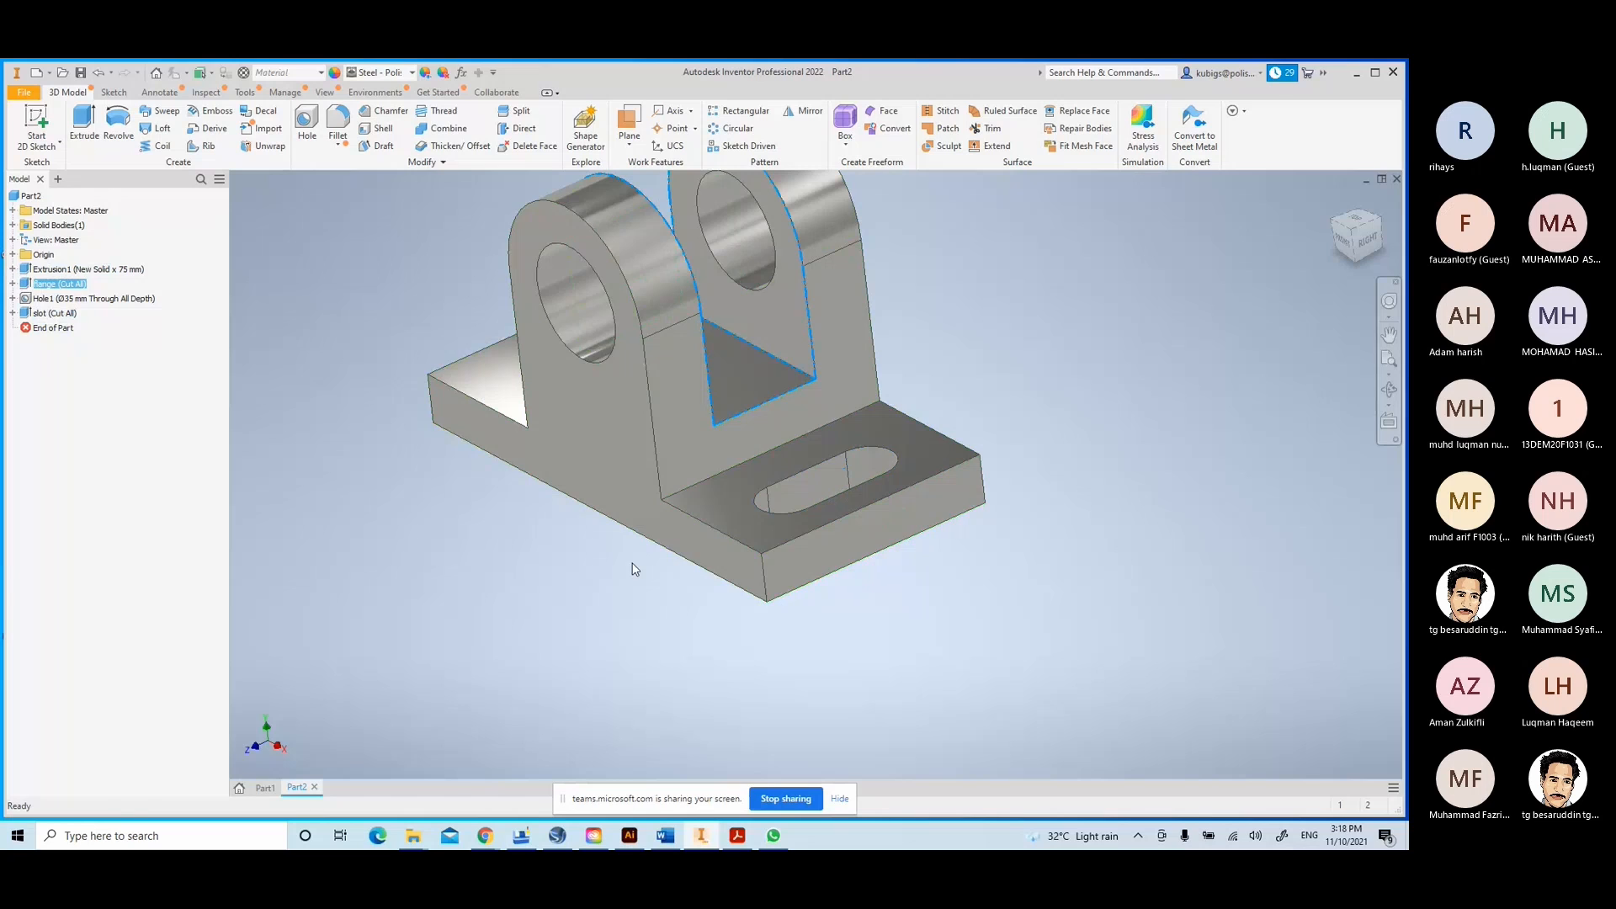
{"action": "middle_click_drag", "start_coordinate": [669, 513], "coordinate": [730, 614]}
{"action": "left_click", "coordinate": [595, 609]}
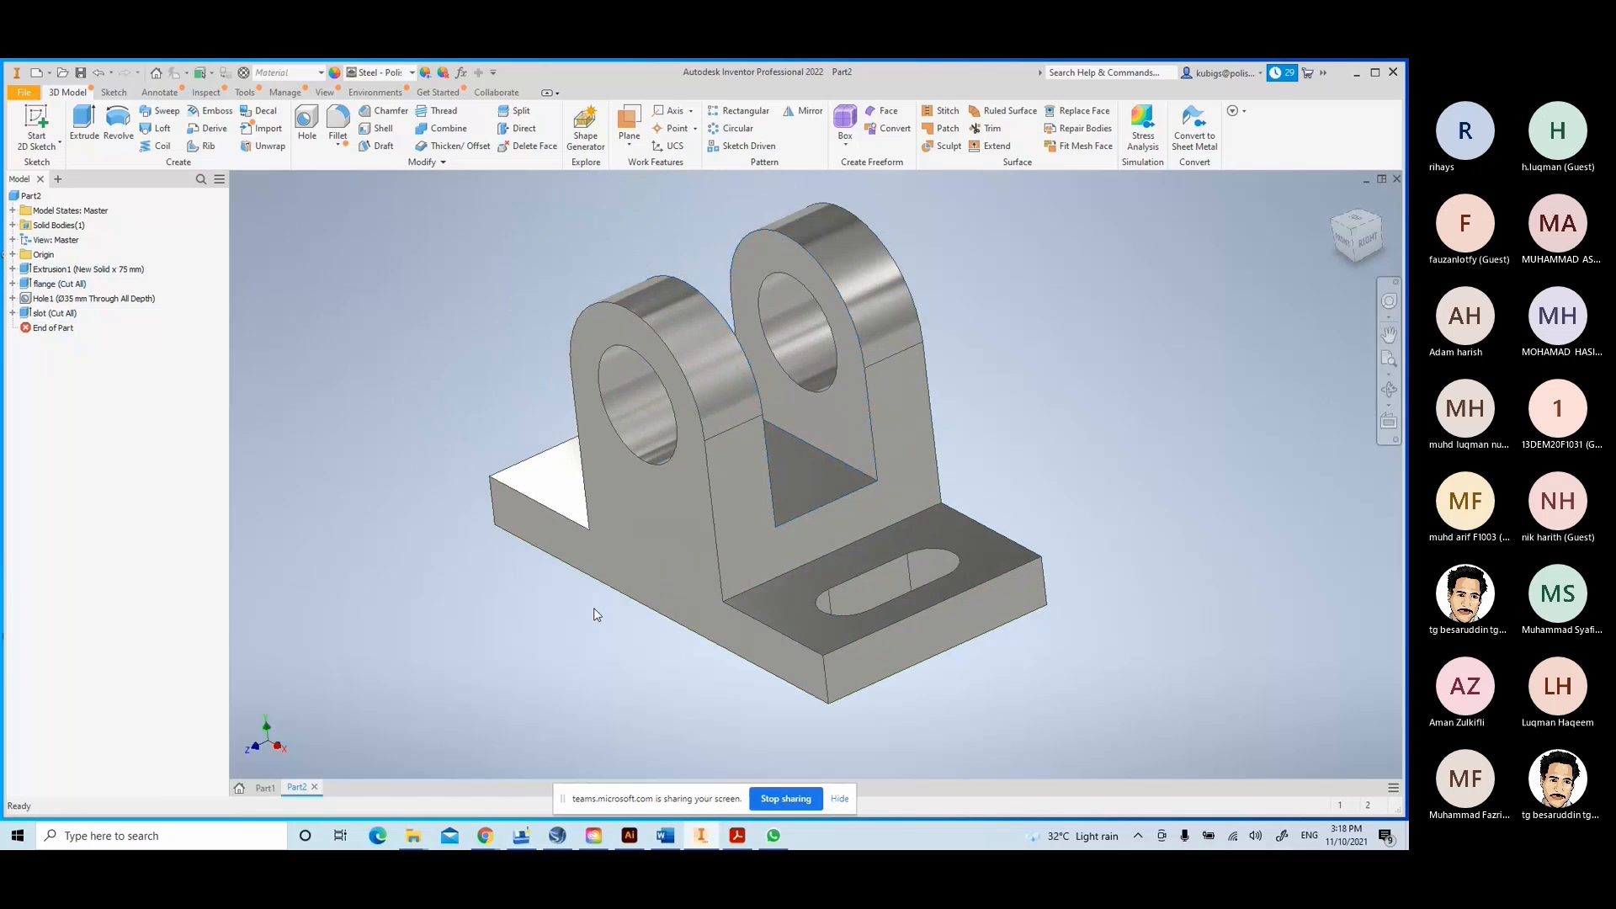
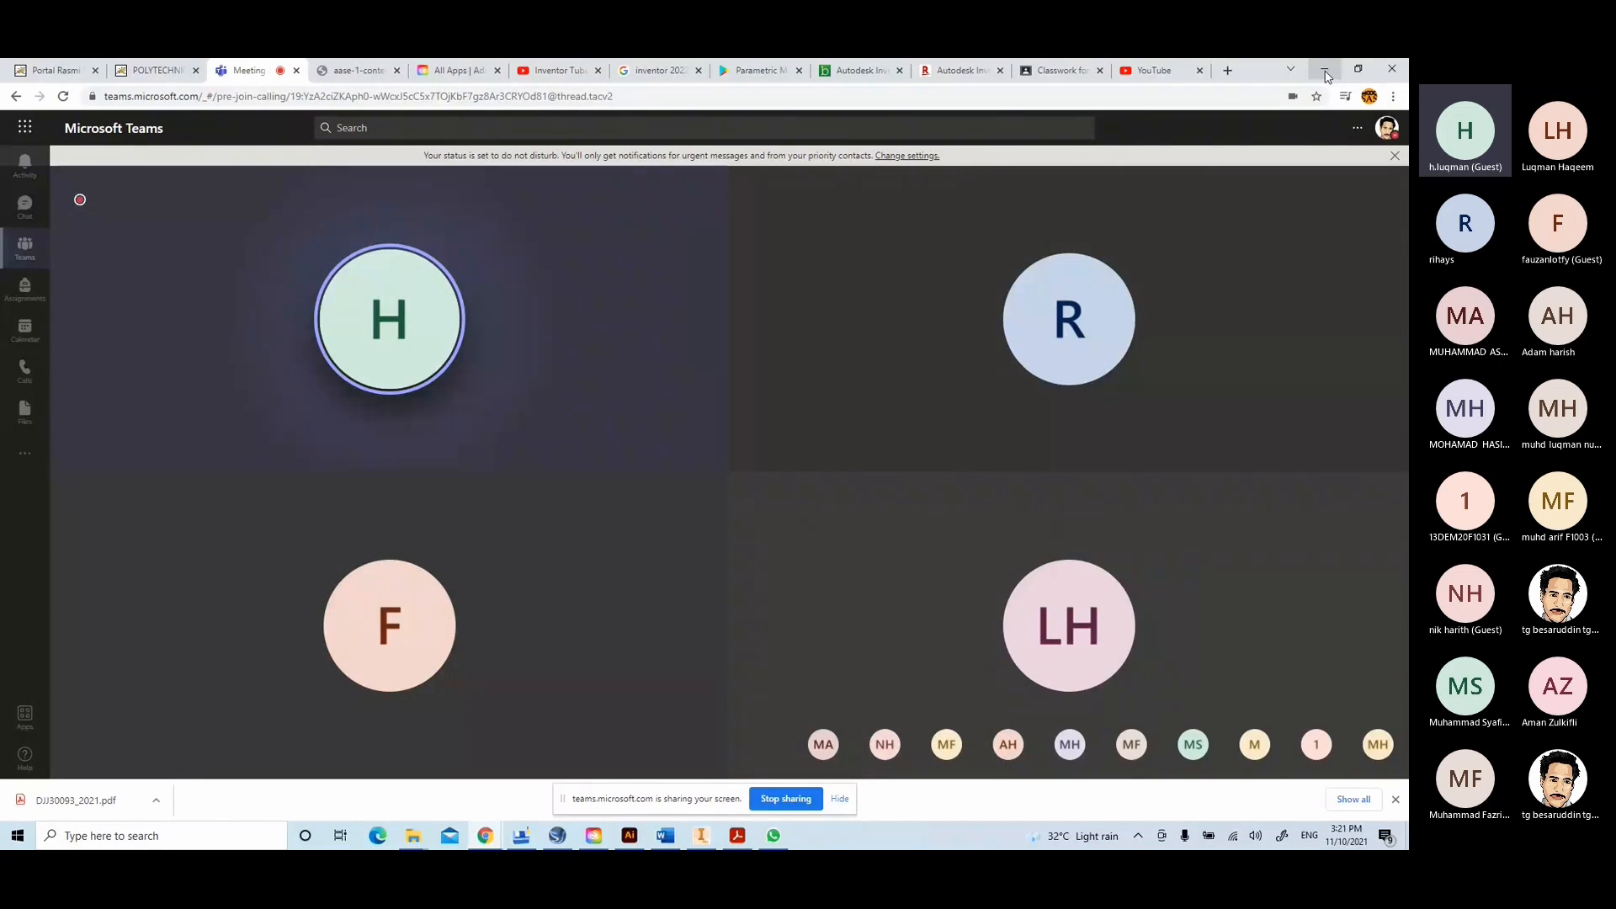
- Switch back to Inventor and delete the Mirror1 feature that copies the slot across the YZ plane
{"action": "left_click", "coordinate": [1325, 72]}
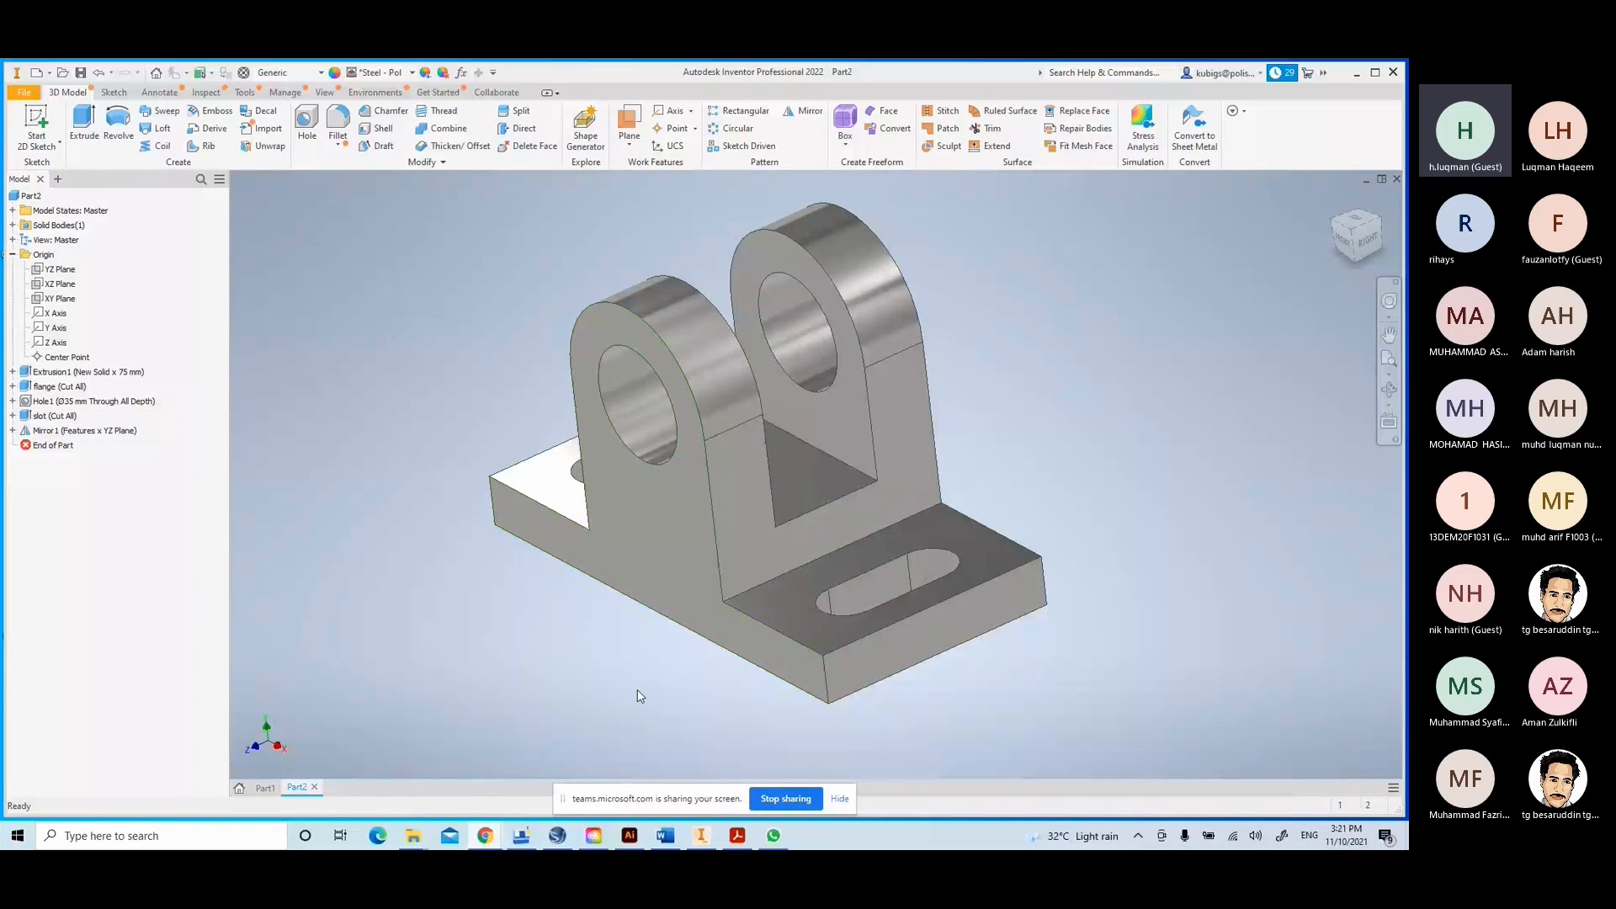
{"action": "middle_click_drag", "start_coordinate": [566, 657], "coordinate": [602, 667], "text": "shift"}
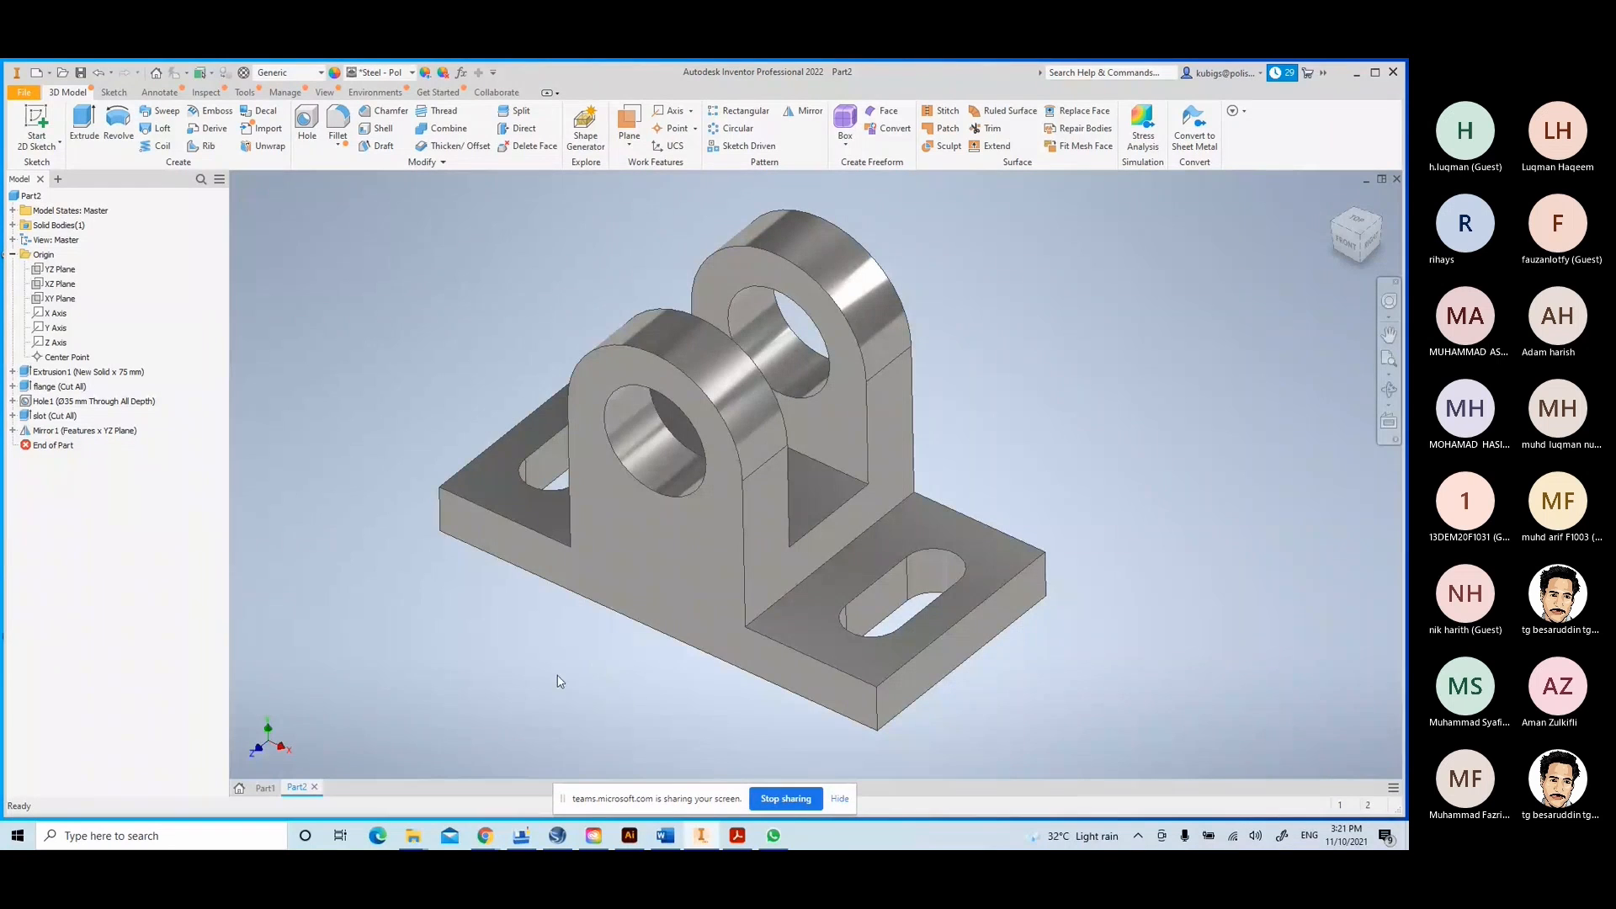
{"action": "mouse_move", "coordinate": [588, 656]}
{"action": "middle_mouse_down", "text": "shift"}
{"action": "mouse_move", "coordinate": [642, 645]}
{"action": "mouse_move", "coordinate": [582, 631]}
{"action": "middle_mouse_up", "text": "shift"}
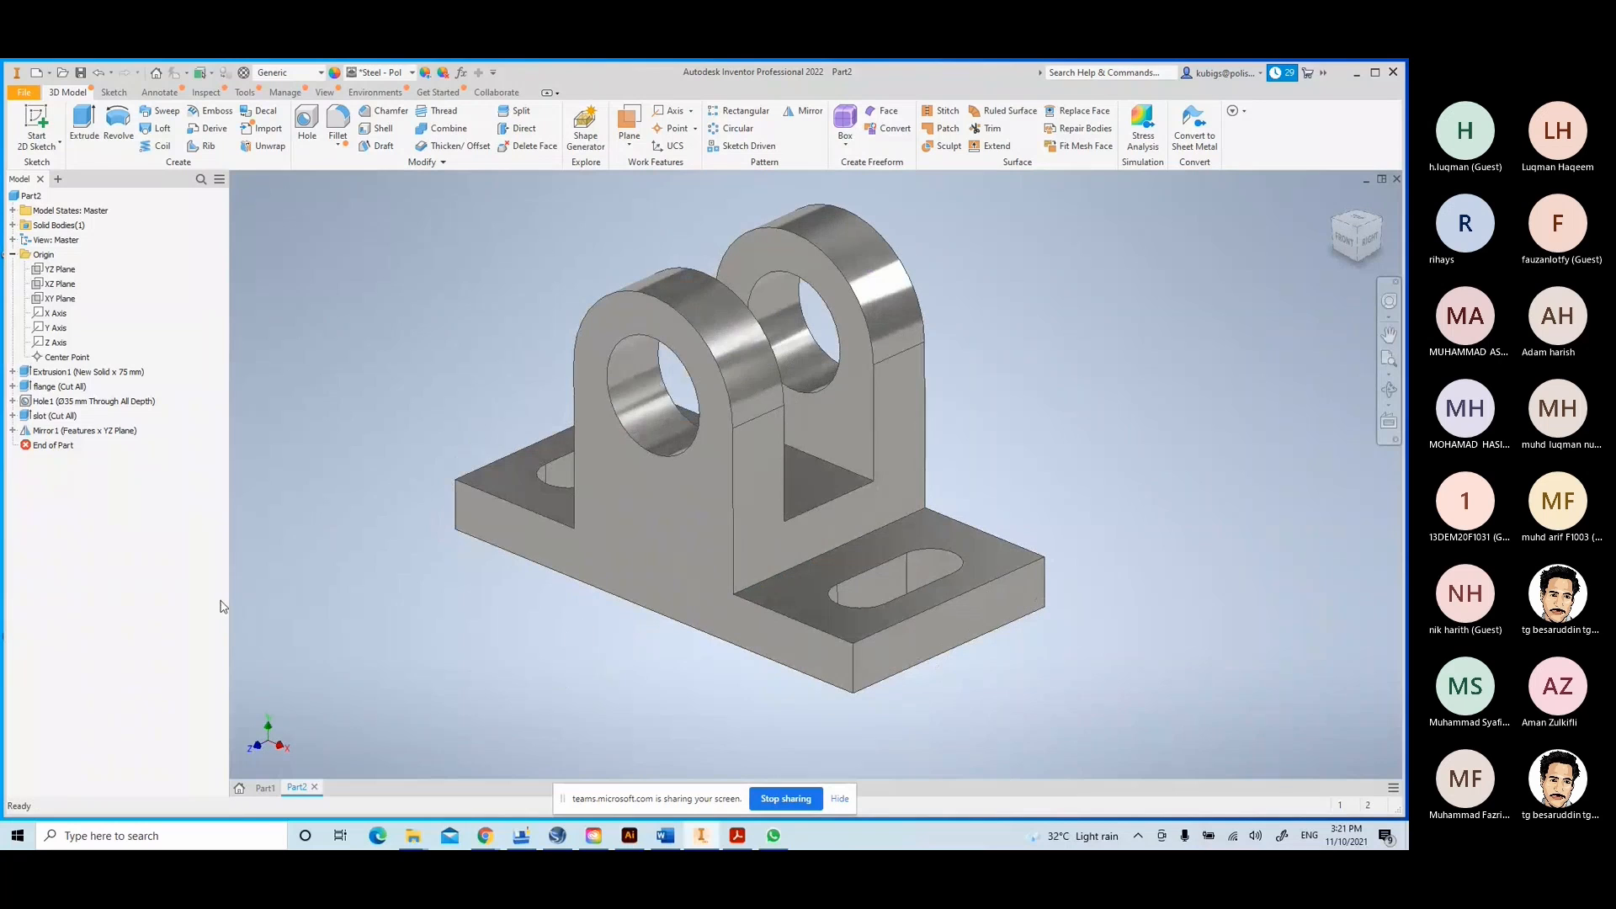
{"action": "left_click", "coordinate": [107, 434]}
{"action": "right_click", "coordinate": [107, 432]}
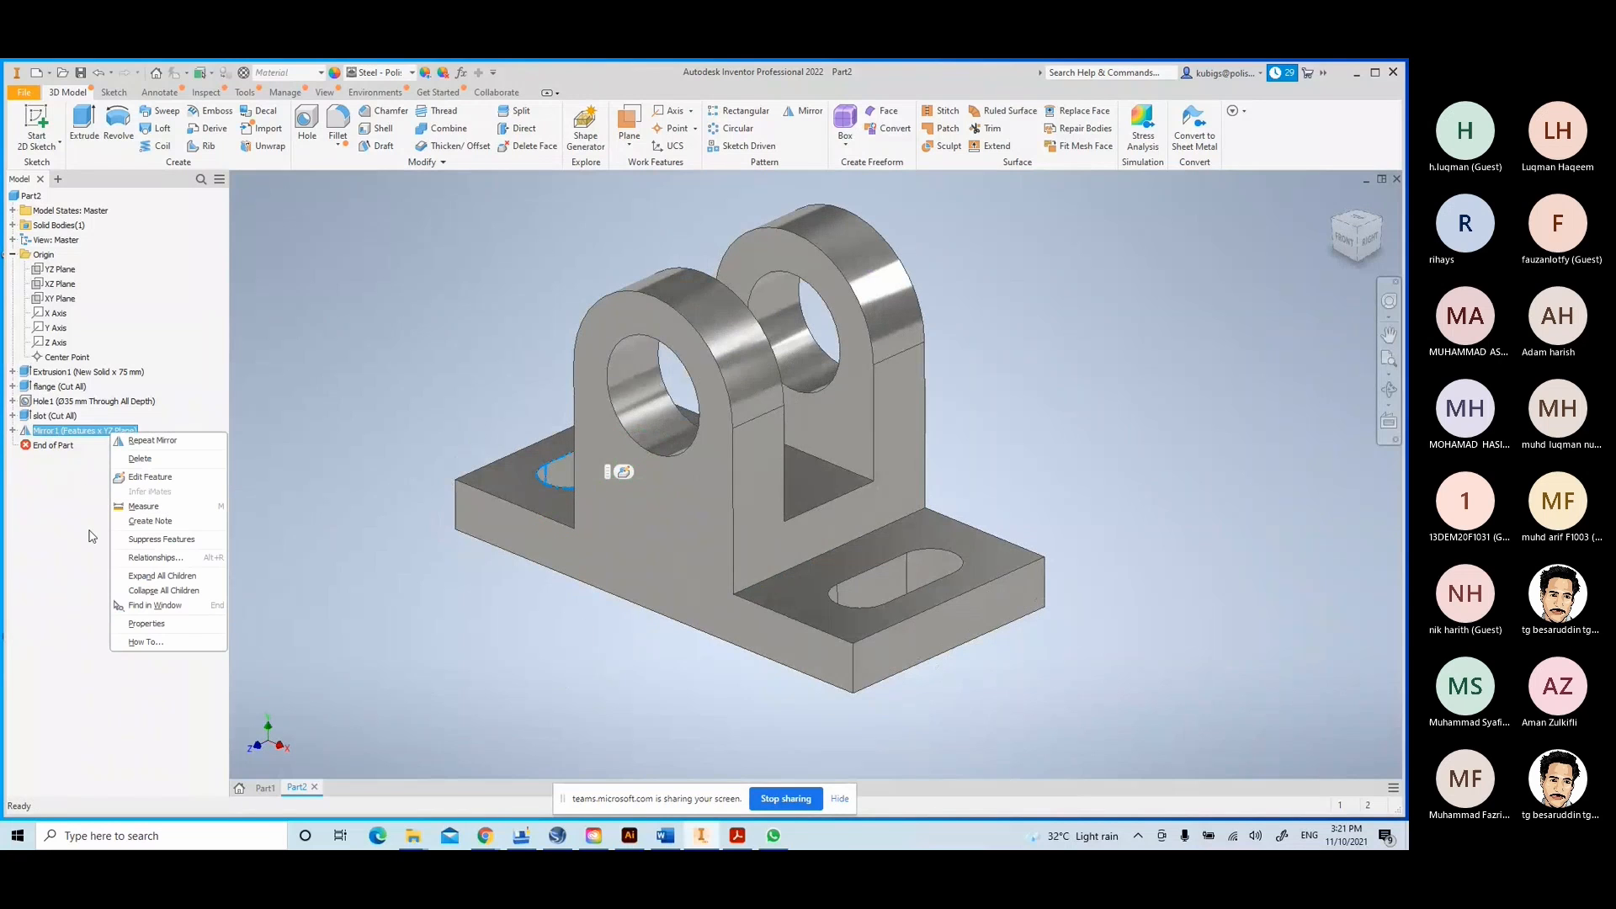
{"action": "left_click", "coordinate": [146, 461]}
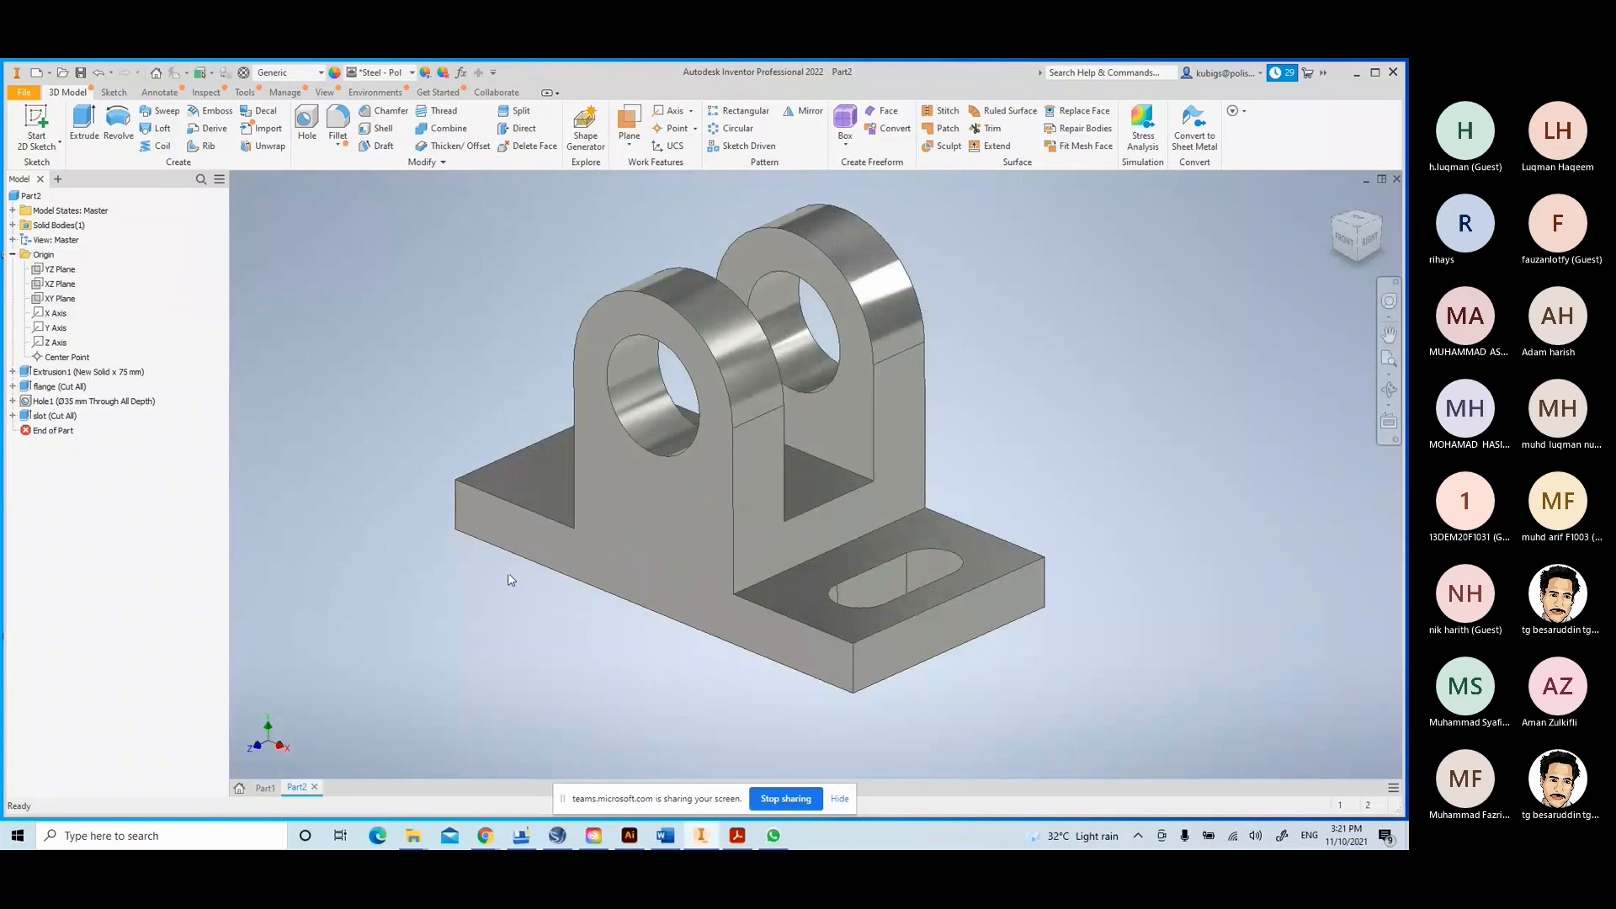
- Mirror the slot cut in the base plate across the YZ plane to the opposite end
{"action": "mouse_move", "coordinate": [508, 573]}
{"action": "middle_mouse_down", "text": "shift"}
{"action": "mouse_move", "coordinate": [572, 627]}
{"action": "mouse_move", "coordinate": [494, 576]}
{"action": "middle_mouse_up", "text": "shift"}
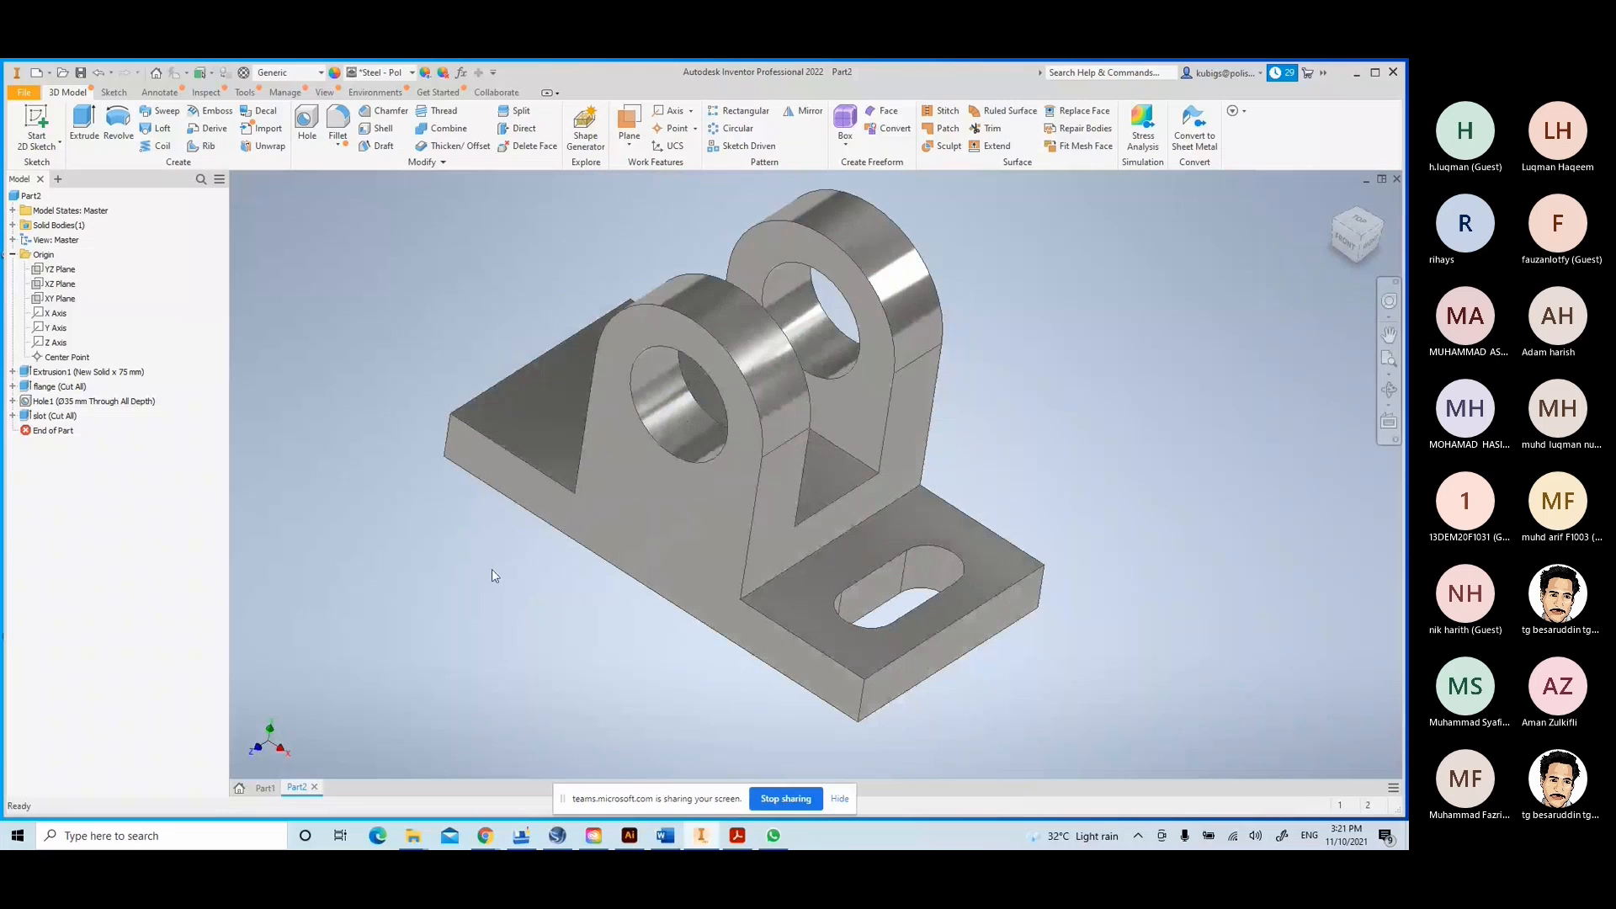
{"action": "left_click", "coordinate": [803, 110]}
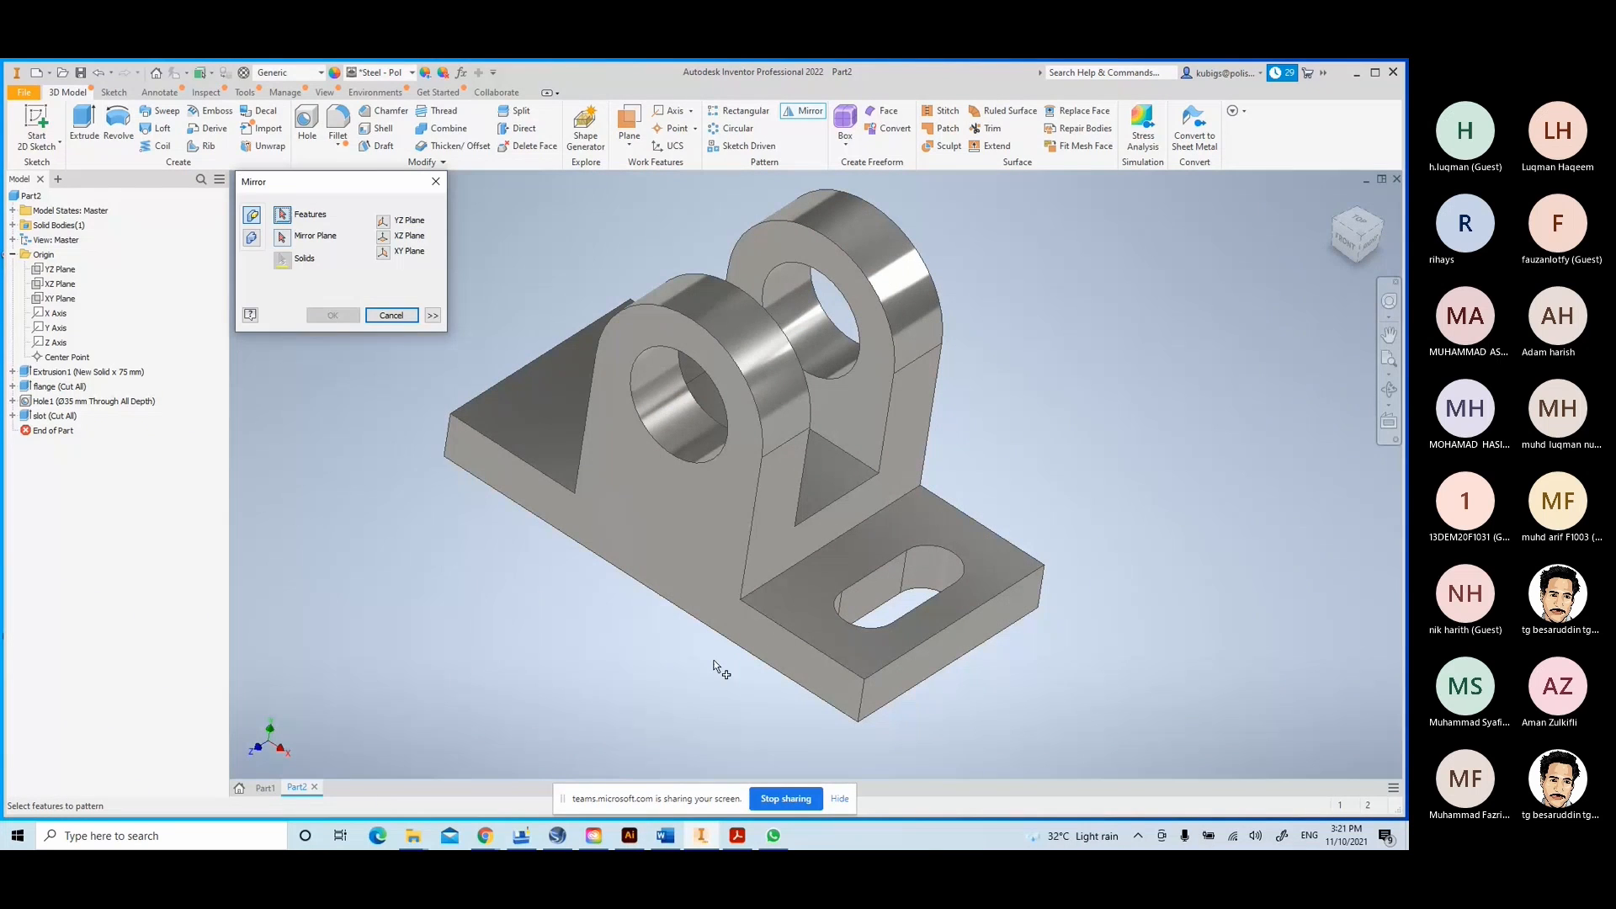
{"action": "left_click", "coordinate": [868, 575]}
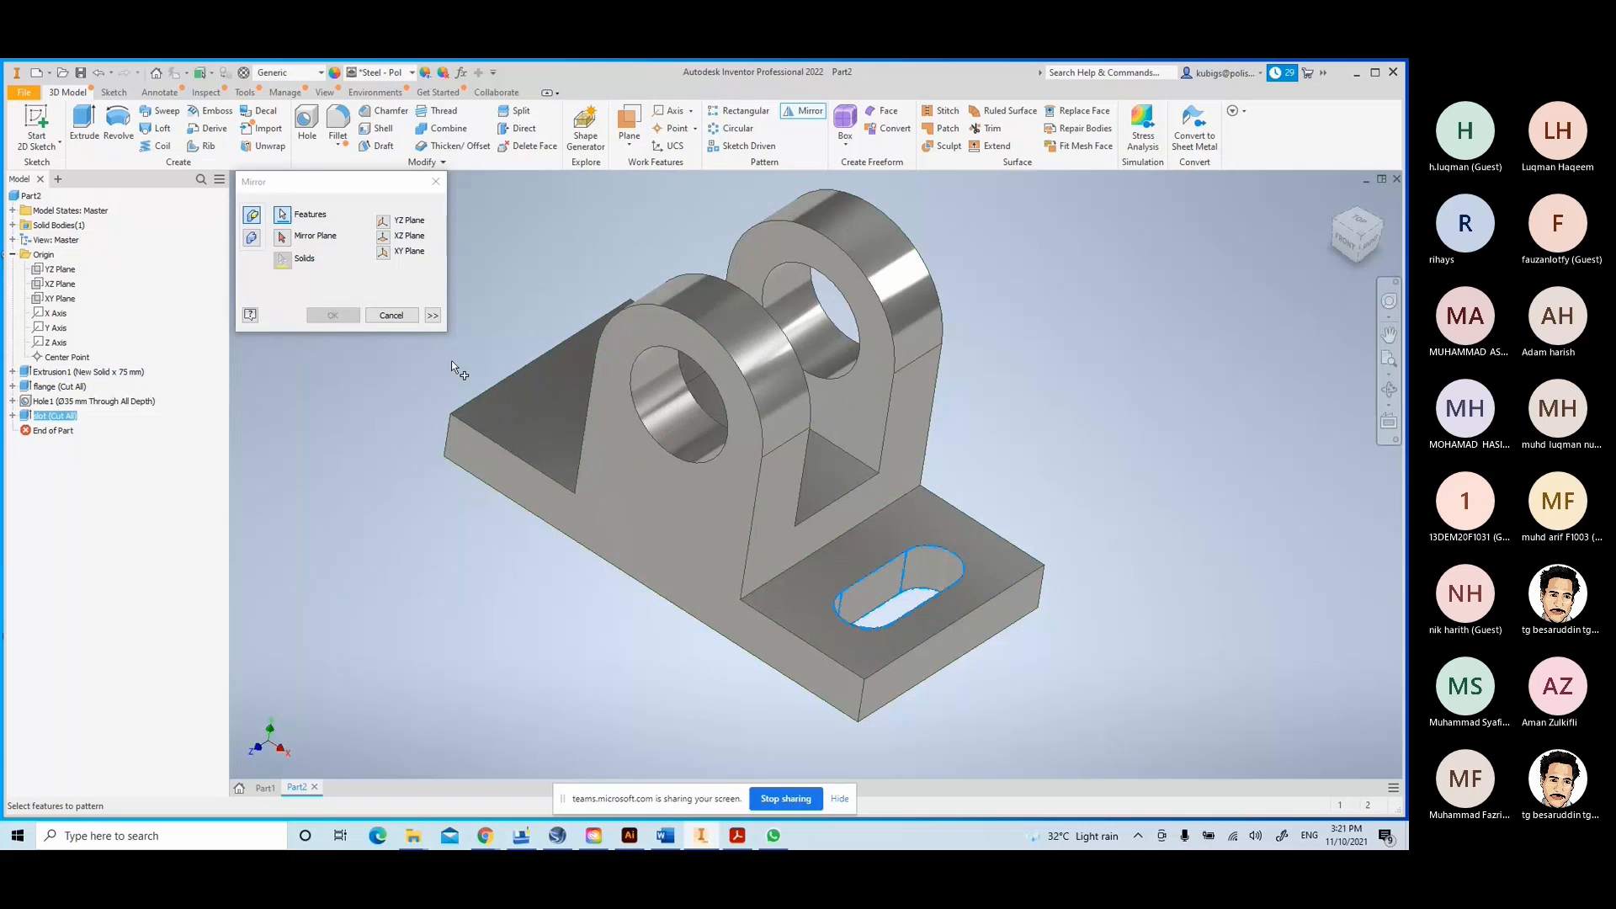
{"action": "left_click", "coordinate": [282, 235]}
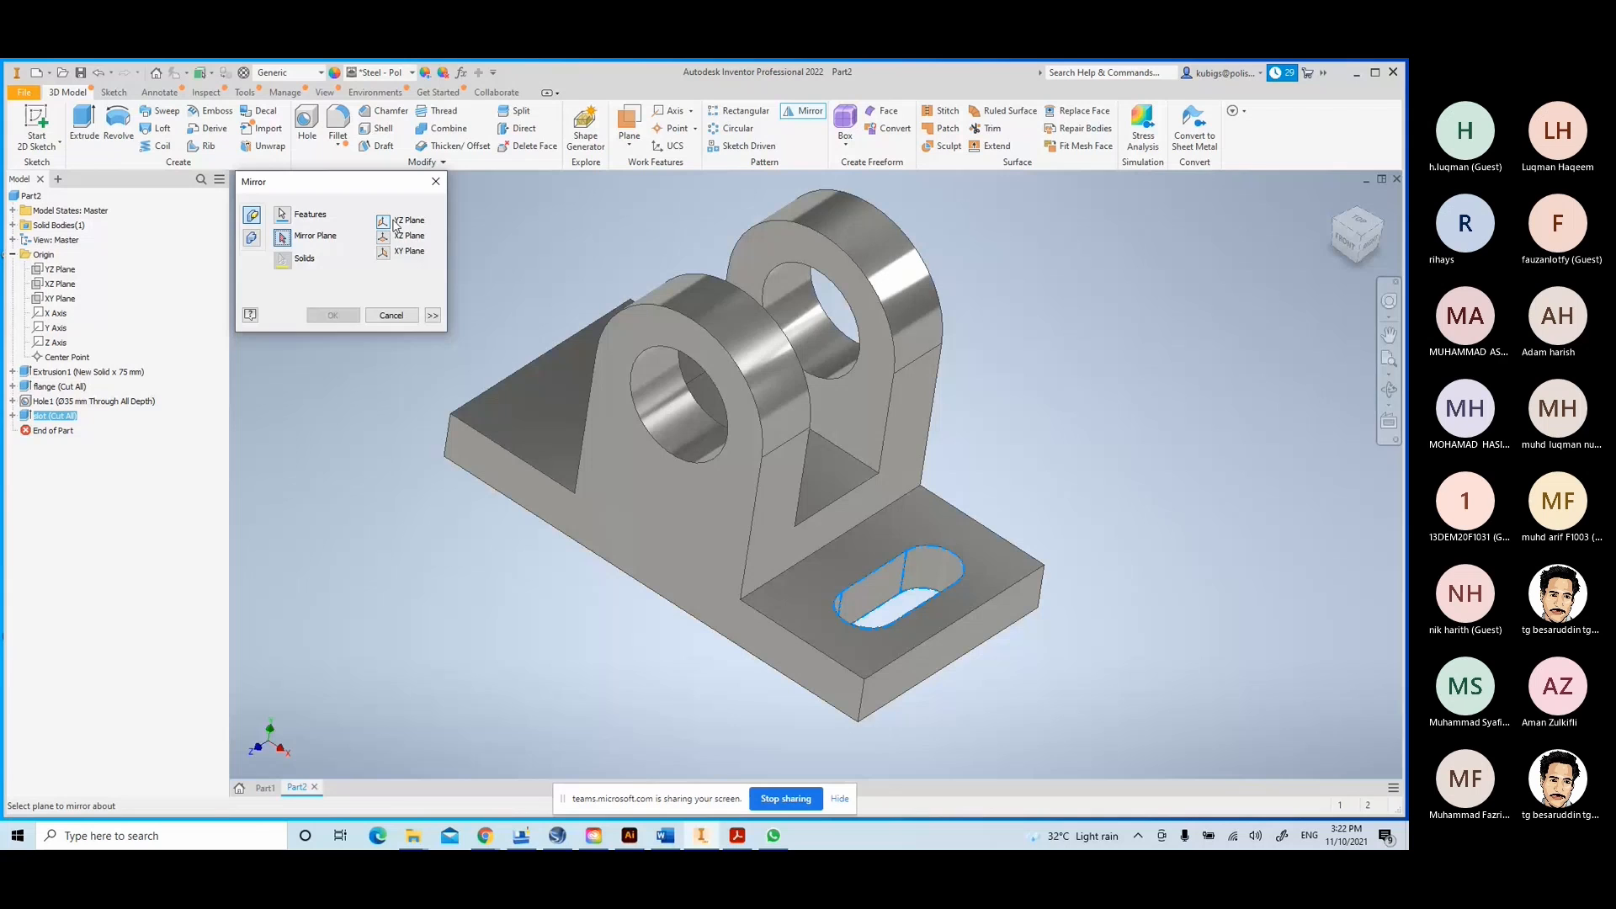
{"action": "left_click", "coordinate": [59, 269]}
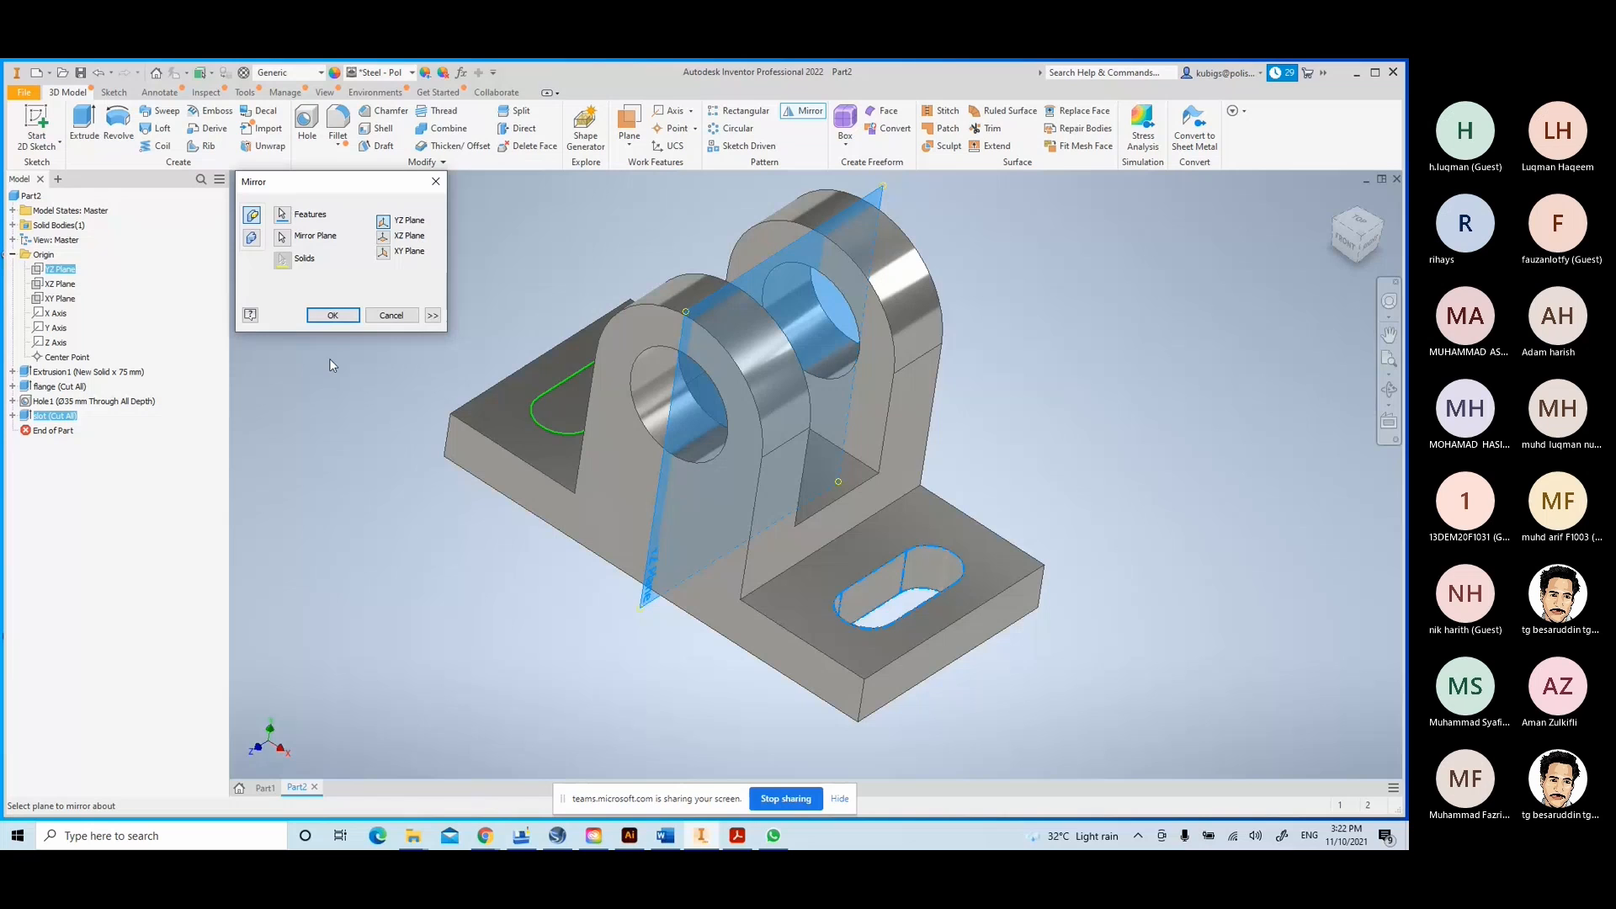
{"action": "key", "text": "Return"}
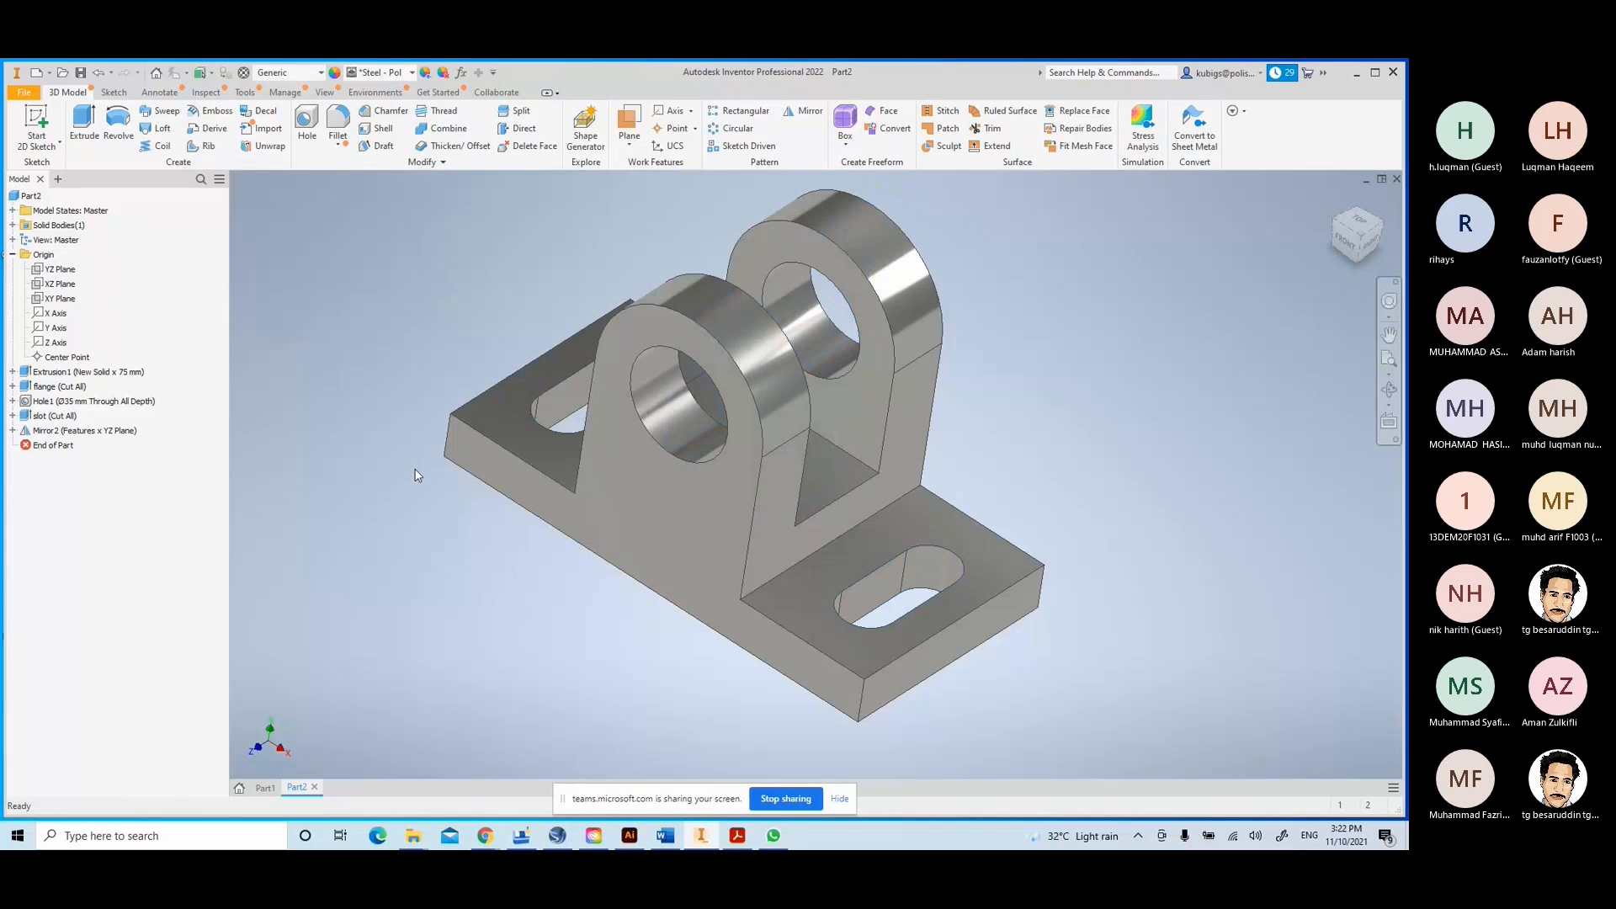
- Start a 3D dimension annotation and choose the annotation standard for the part document
{"action": "mouse_move", "coordinate": [435, 496]}
{"action": "middle_mouse_down", "text": "shift"}
{"action": "mouse_move", "coordinate": [510, 541]}
{"action": "mouse_move", "coordinate": [458, 496]}
{"action": "mouse_move", "coordinate": [451, 552]}
{"action": "mouse_move", "coordinate": [405, 548]}
{"action": "mouse_move", "coordinate": [442, 524]}
{"action": "mouse_move", "coordinate": [430, 497]}
{"action": "middle_mouse_up", "text": "shift"}
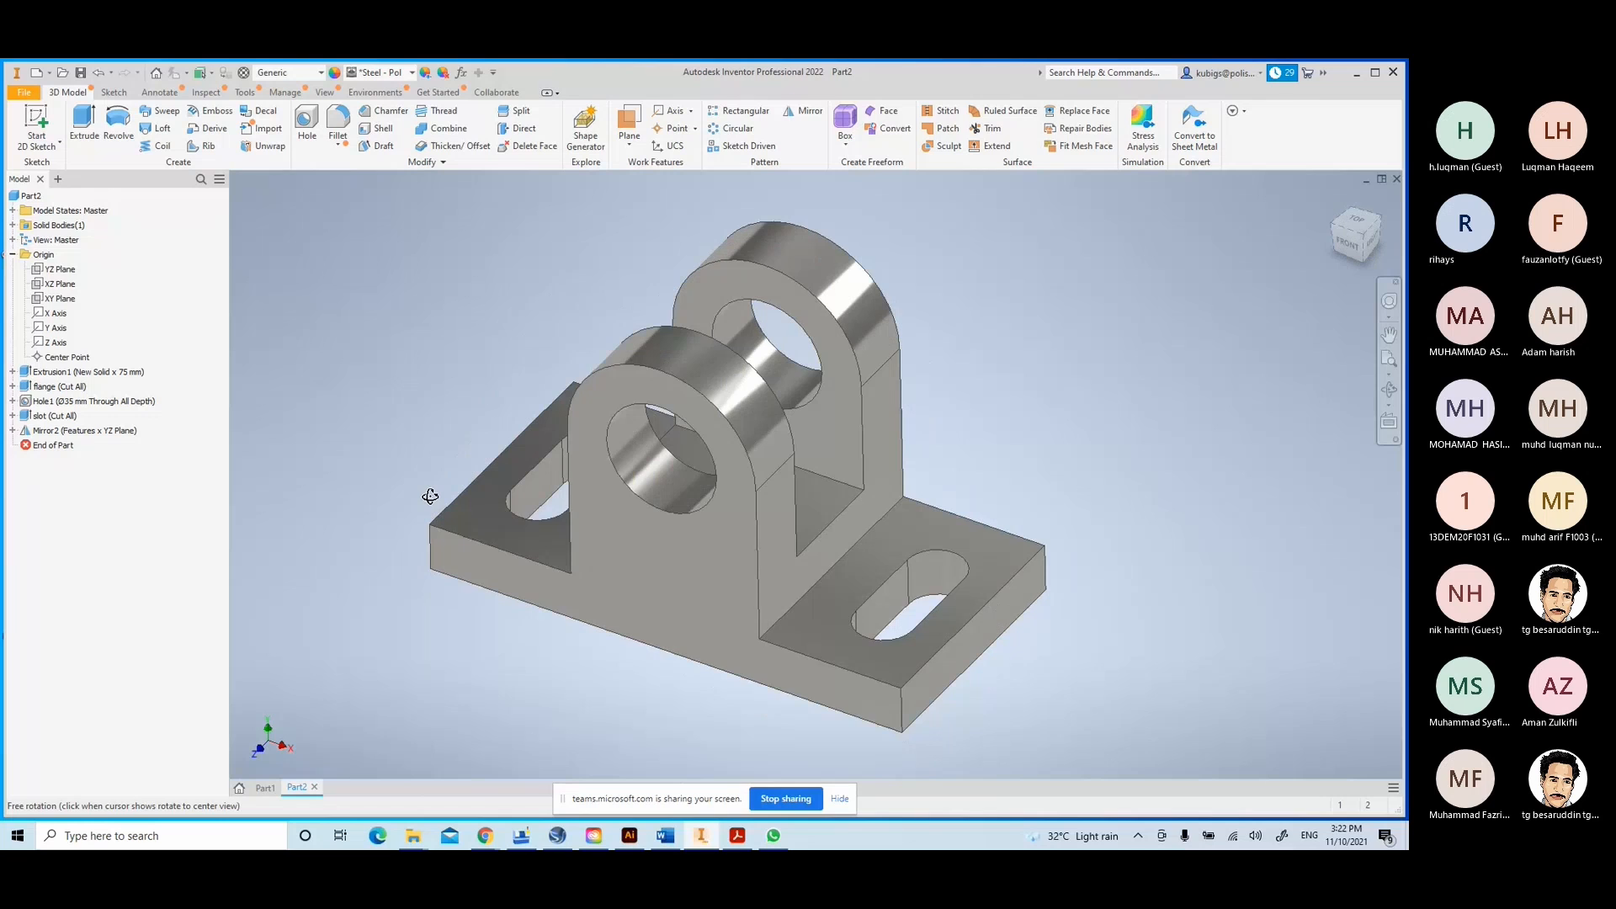
{"action": "middle_click_drag", "start_coordinate": [566, 544], "coordinate": [580, 497]}
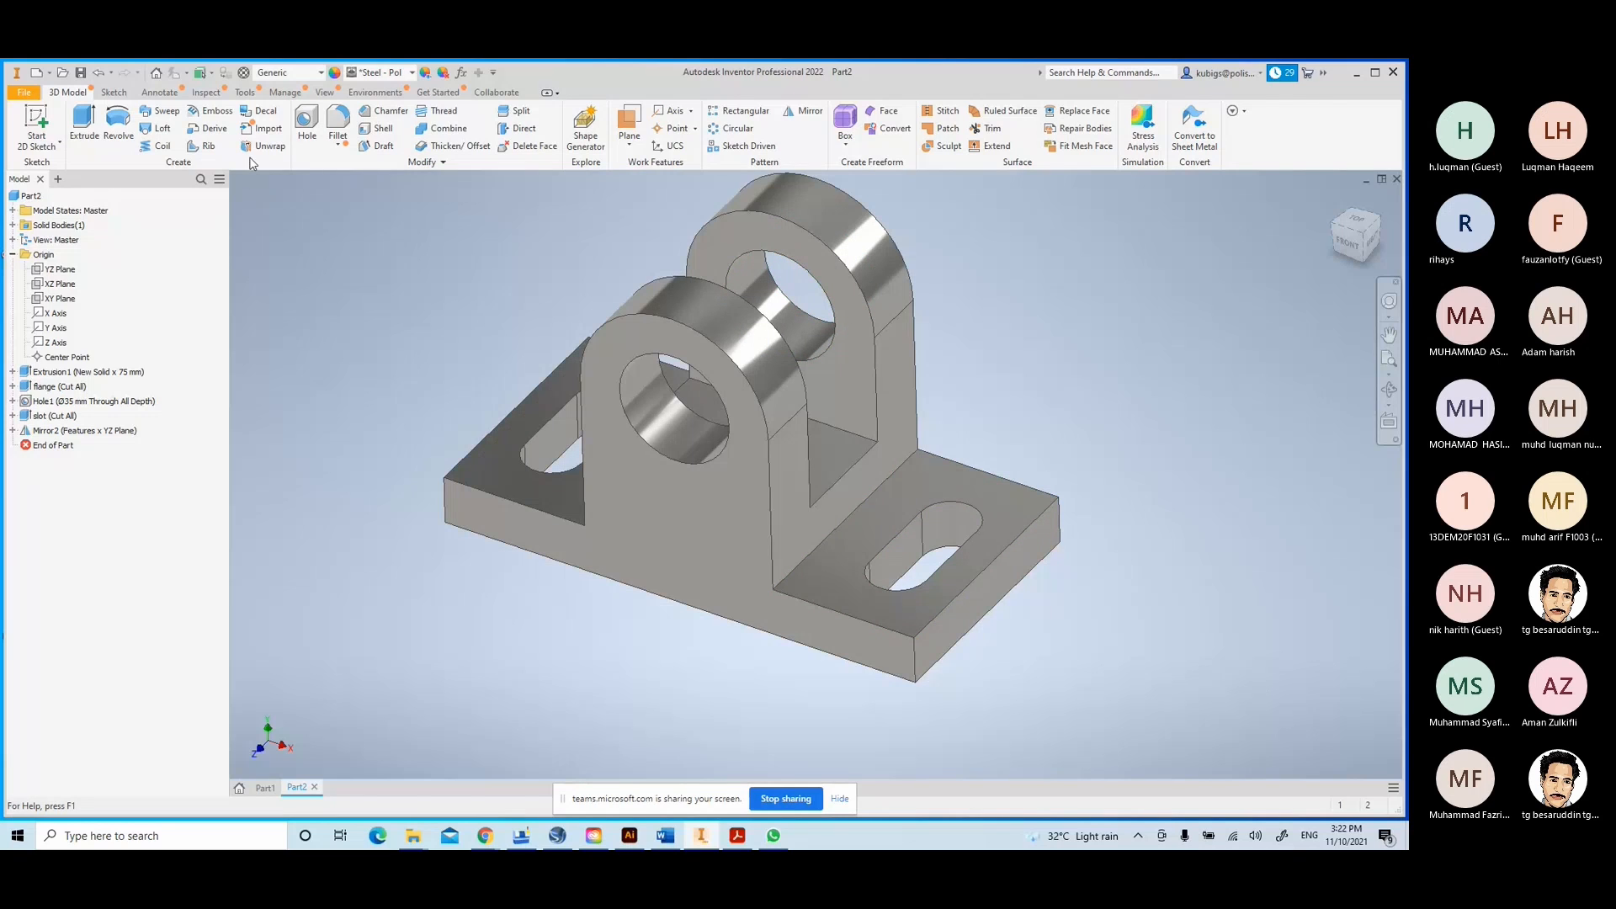
{"action": "left_click", "coordinate": [159, 93]}
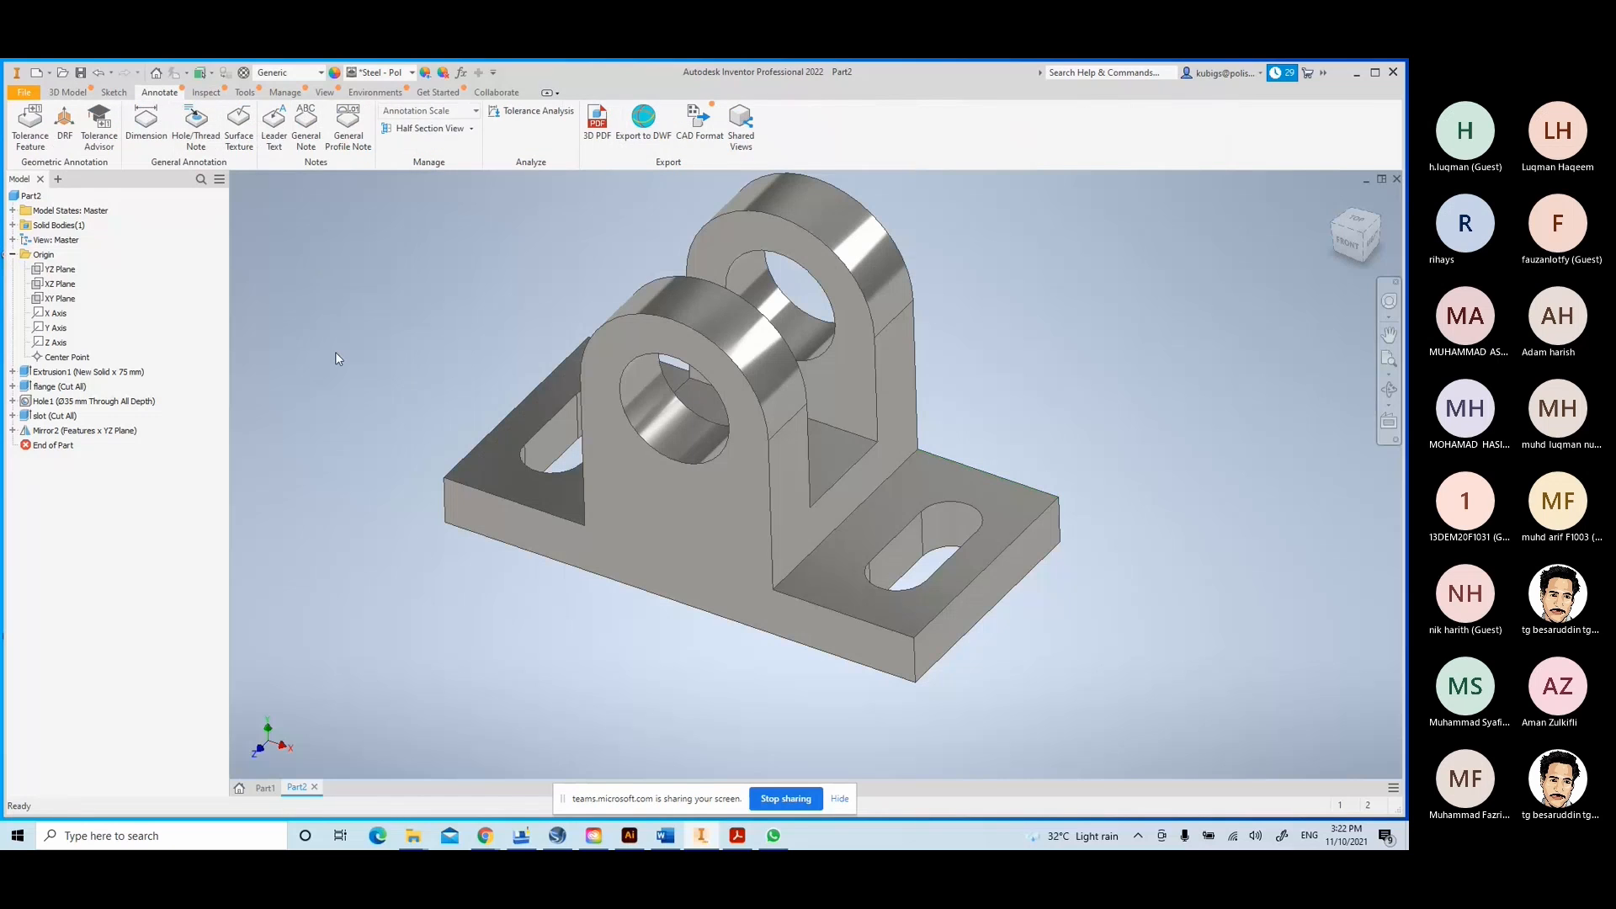
{"action": "left_click", "coordinate": [99, 123]}
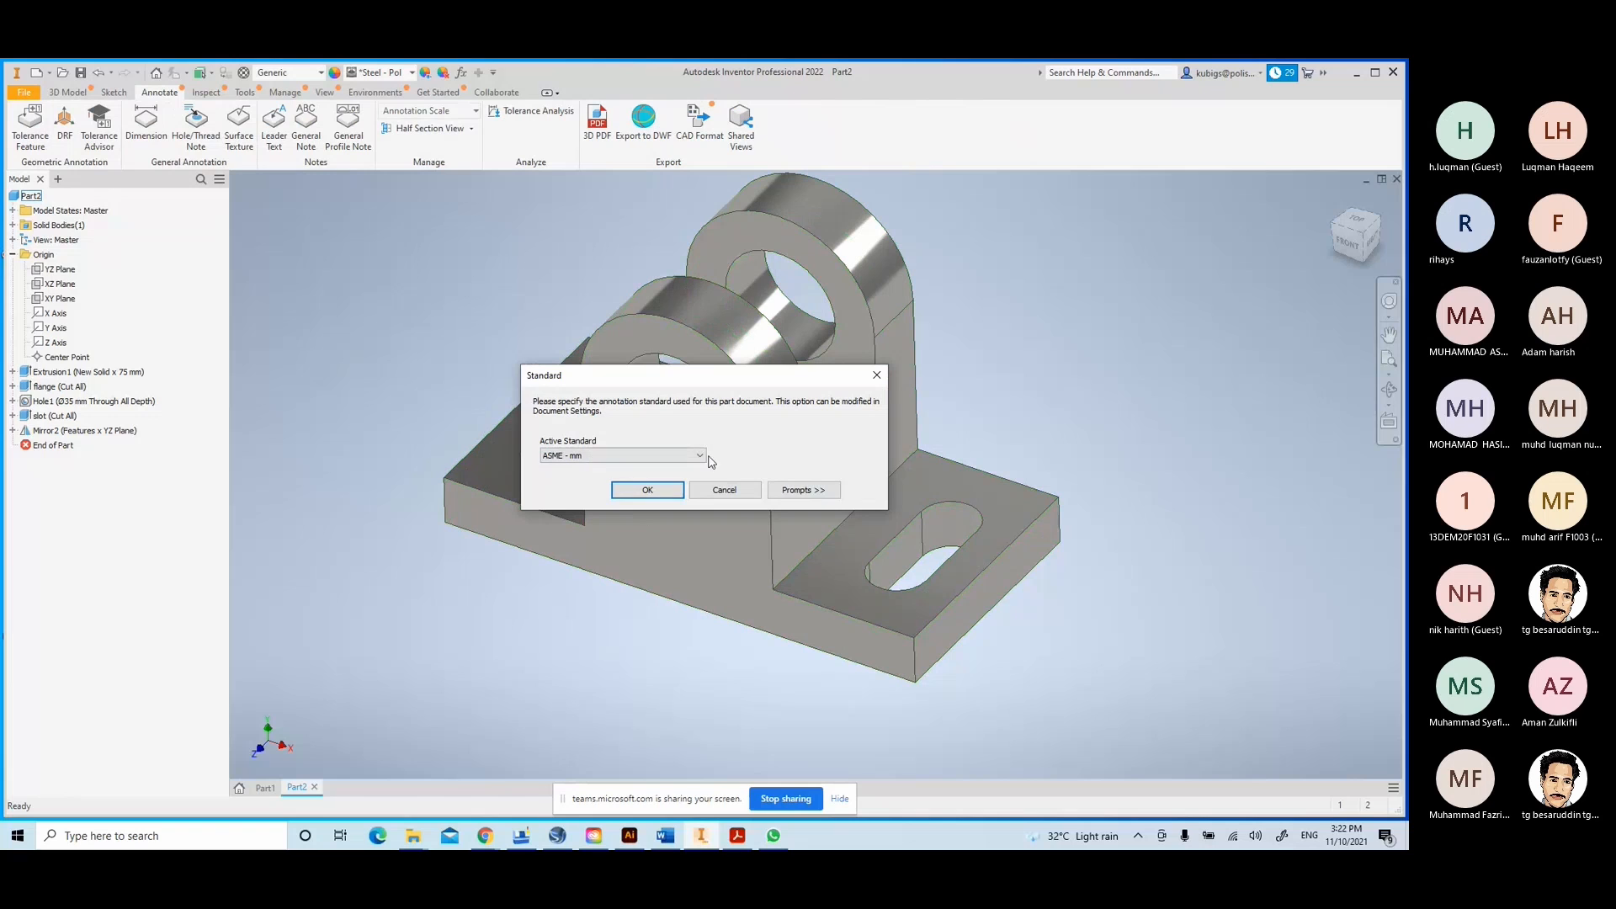
{"action": "left_click", "coordinate": [621, 456]}
{"action": "left_click", "coordinate": [612, 497]}
{"action": "left_click", "coordinate": [641, 490]}
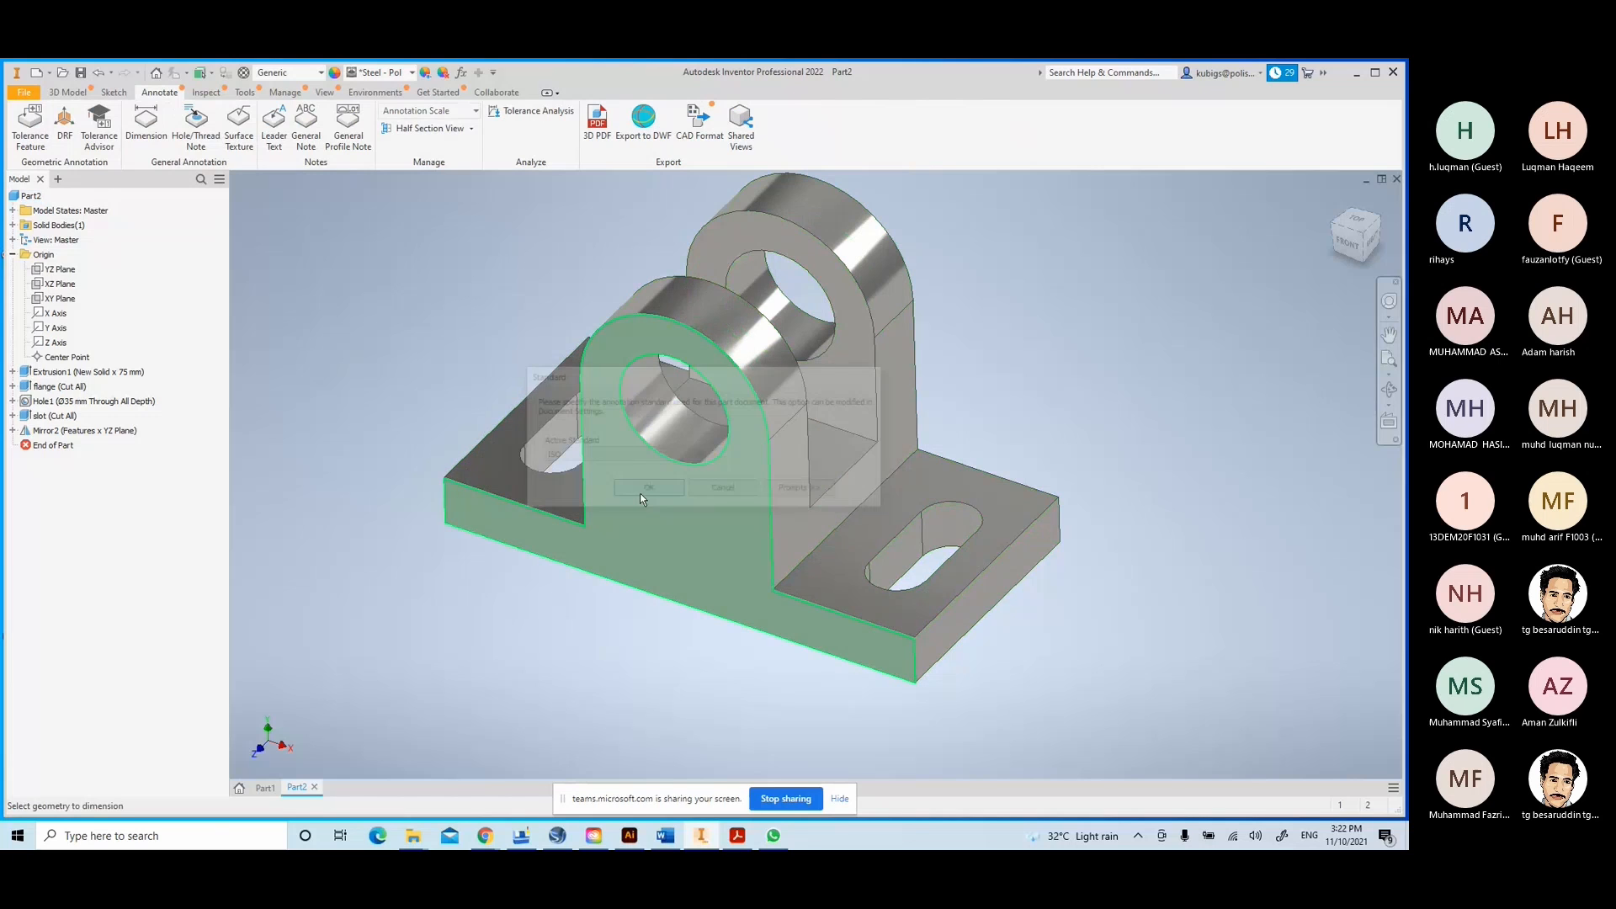
- Dimension the base plate's long front bottom edge, placing the annotation below it in the vertical plane of the front face
{"action": "left_click", "coordinate": [650, 603]}
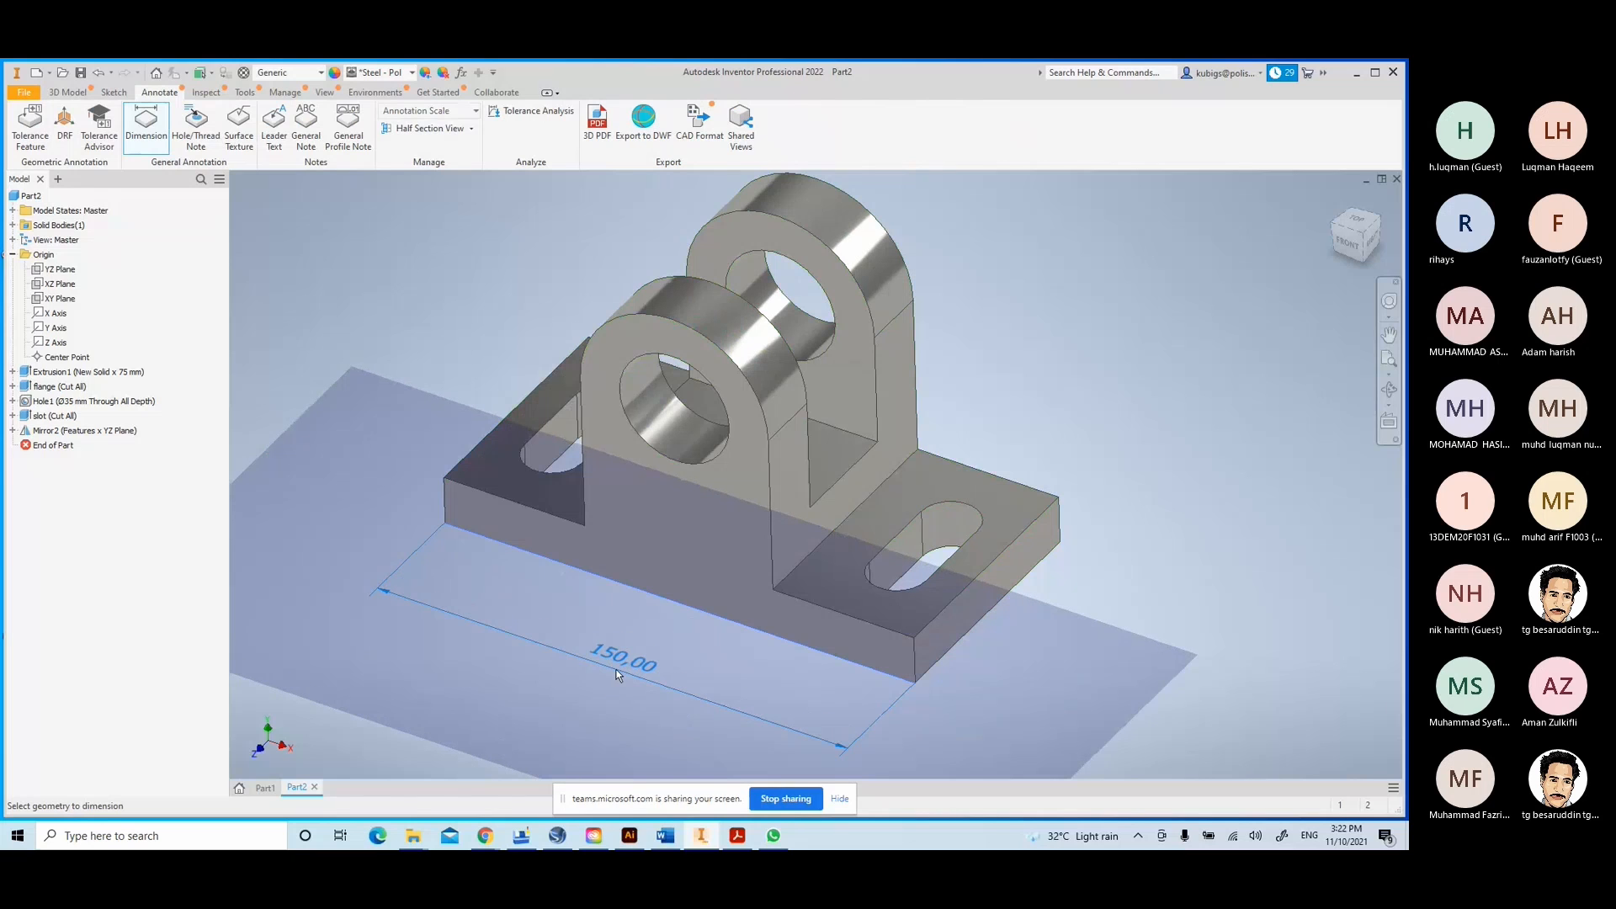
{"action": "key", "text": "space"}
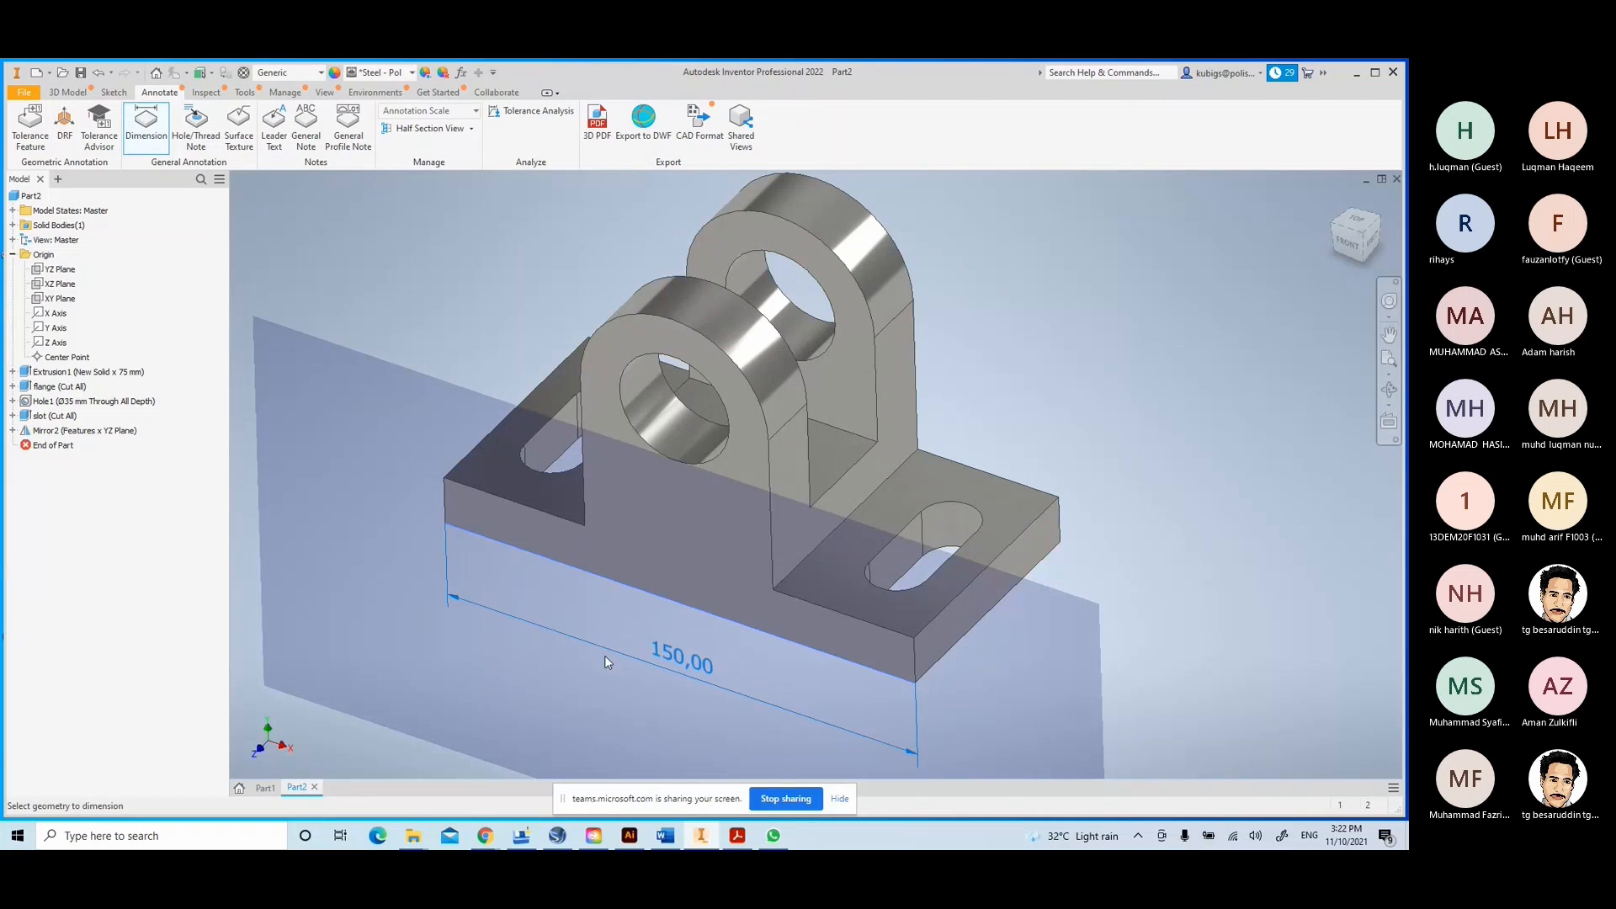
{"action": "key", "text": "space"}
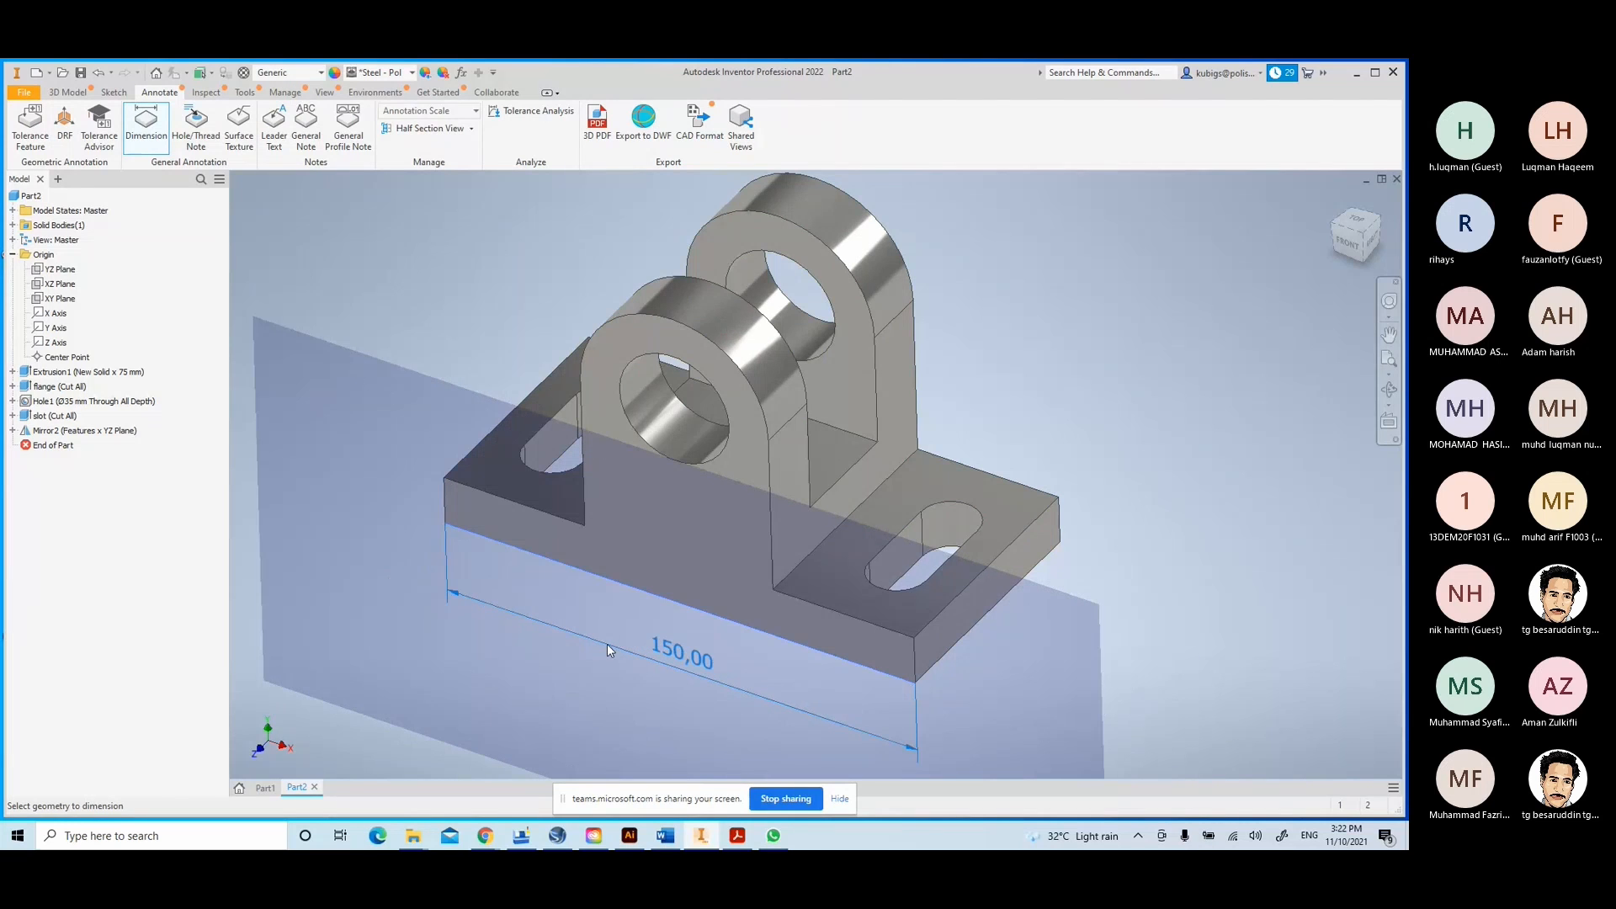
{"action": "key", "text": "space"}
{"action": "left_click", "coordinate": [728, 653]}
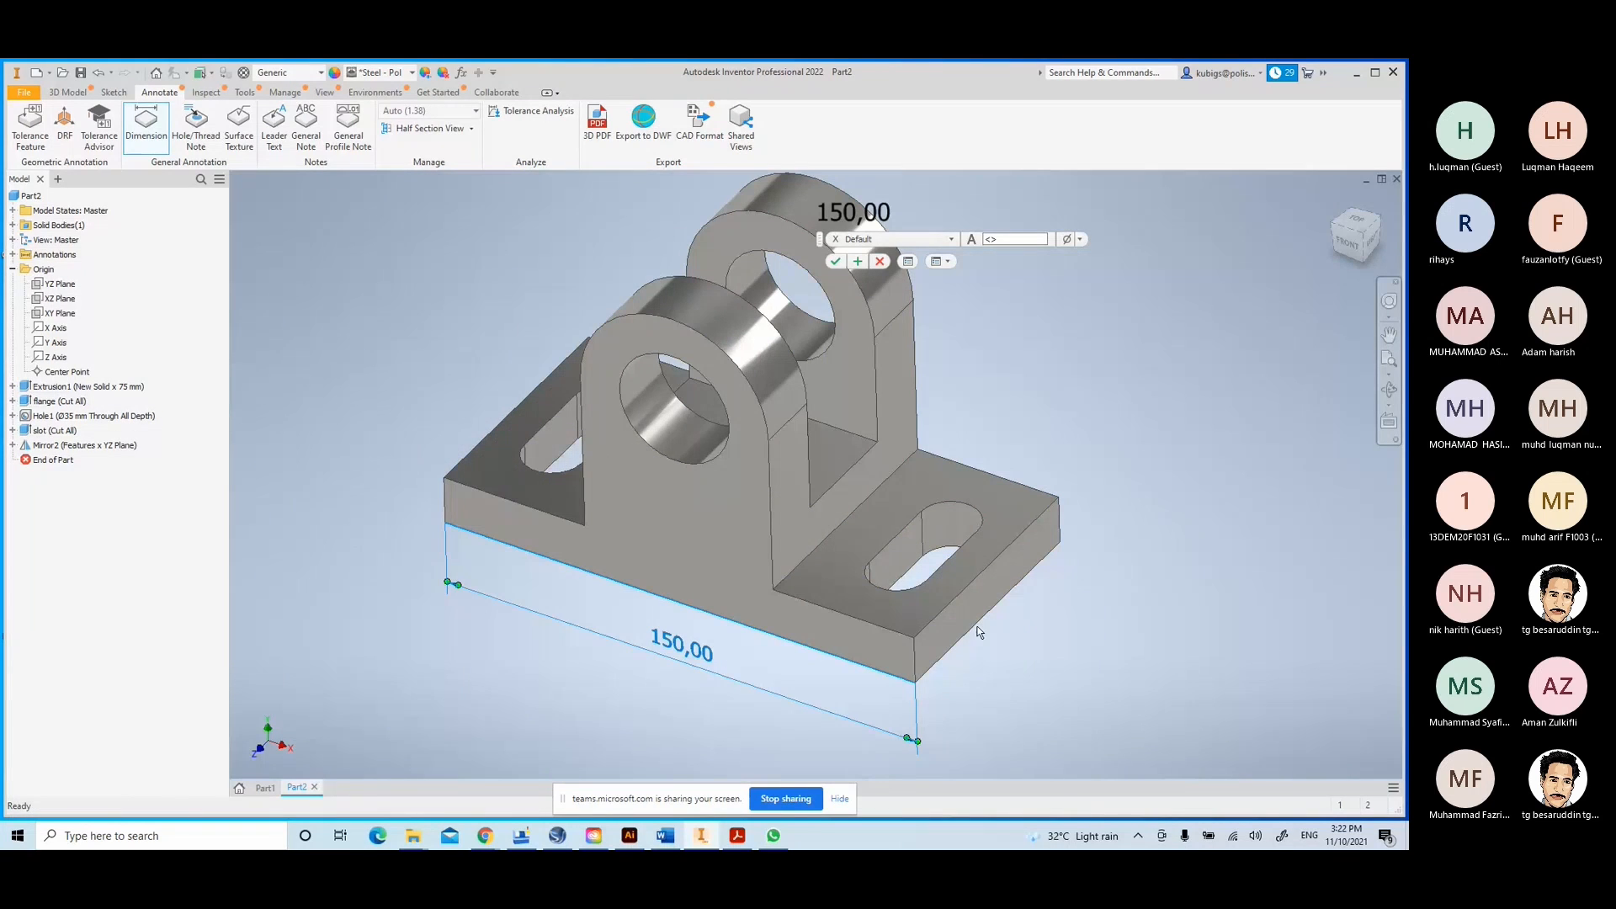
{"action": "left_click", "coordinate": [852, 263]}
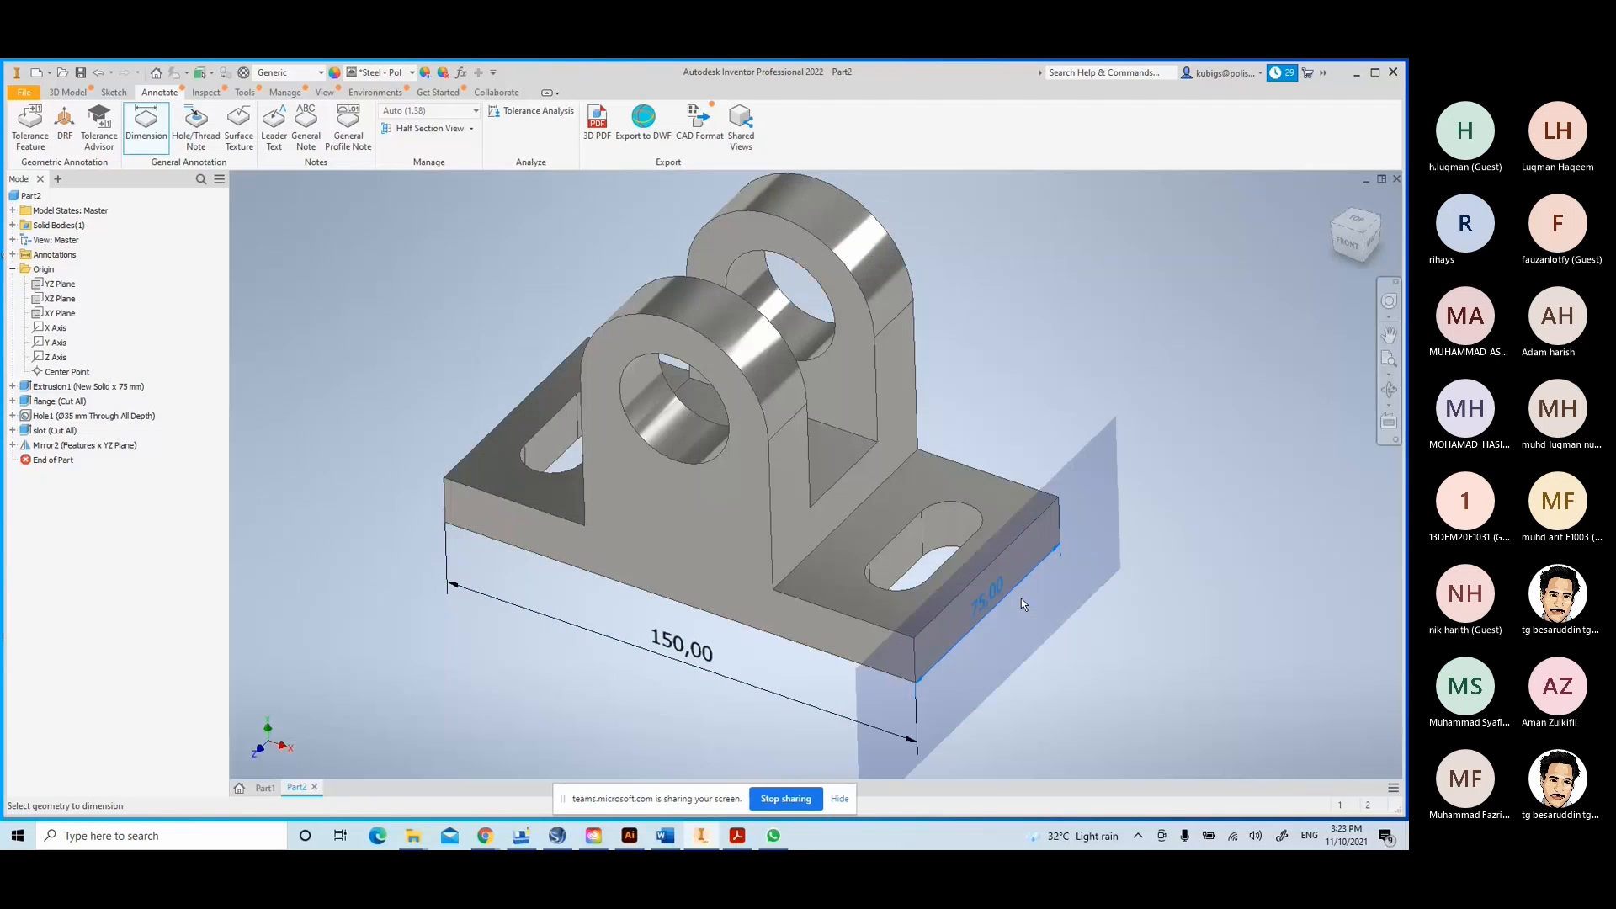
- Dimension the base plate's bottom end edge and the rear top edge beside the upright lug
{"action": "left_click", "coordinate": [1022, 599]}
{"action": "left_click", "coordinate": [1051, 615]}
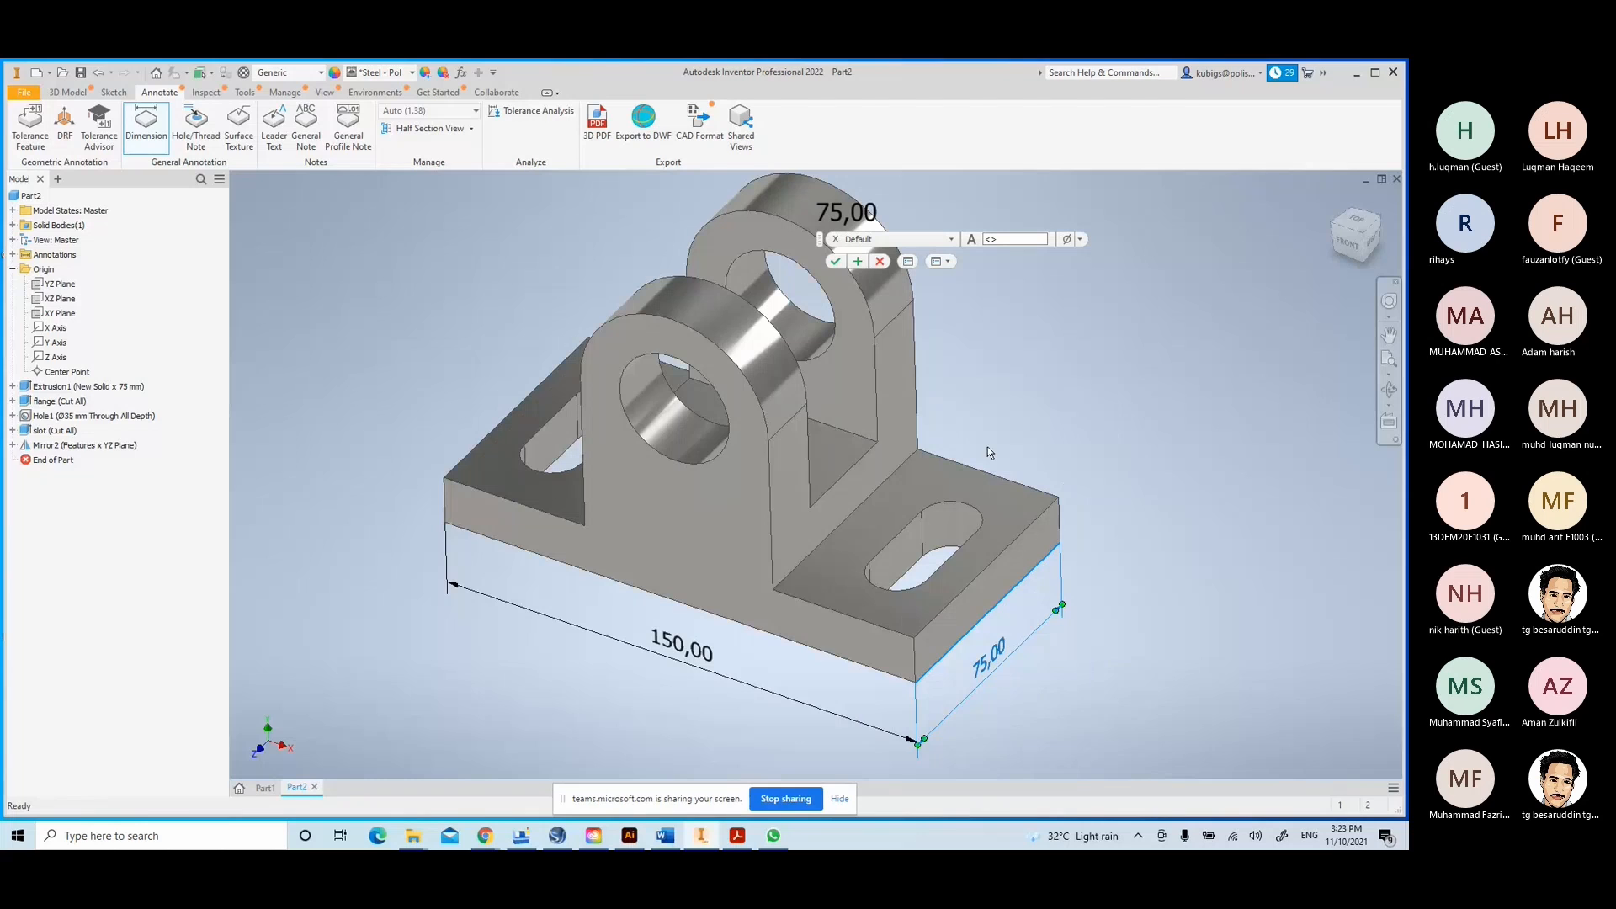
{"action": "left_click", "coordinate": [858, 261]}
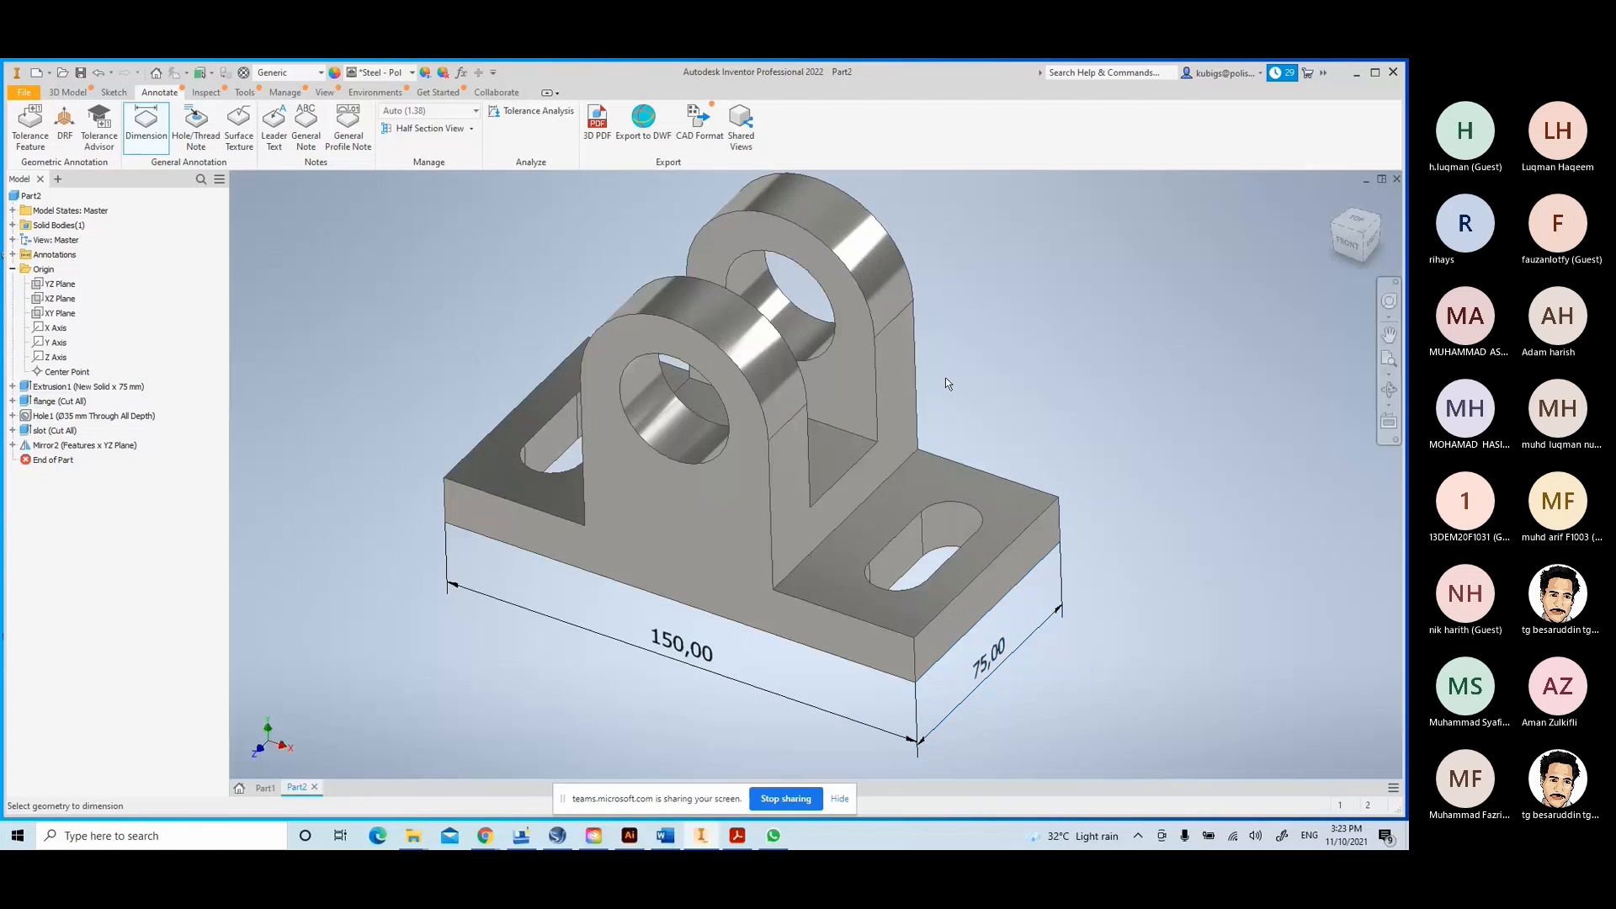
{"action": "left_click", "coordinate": [1006, 474]}
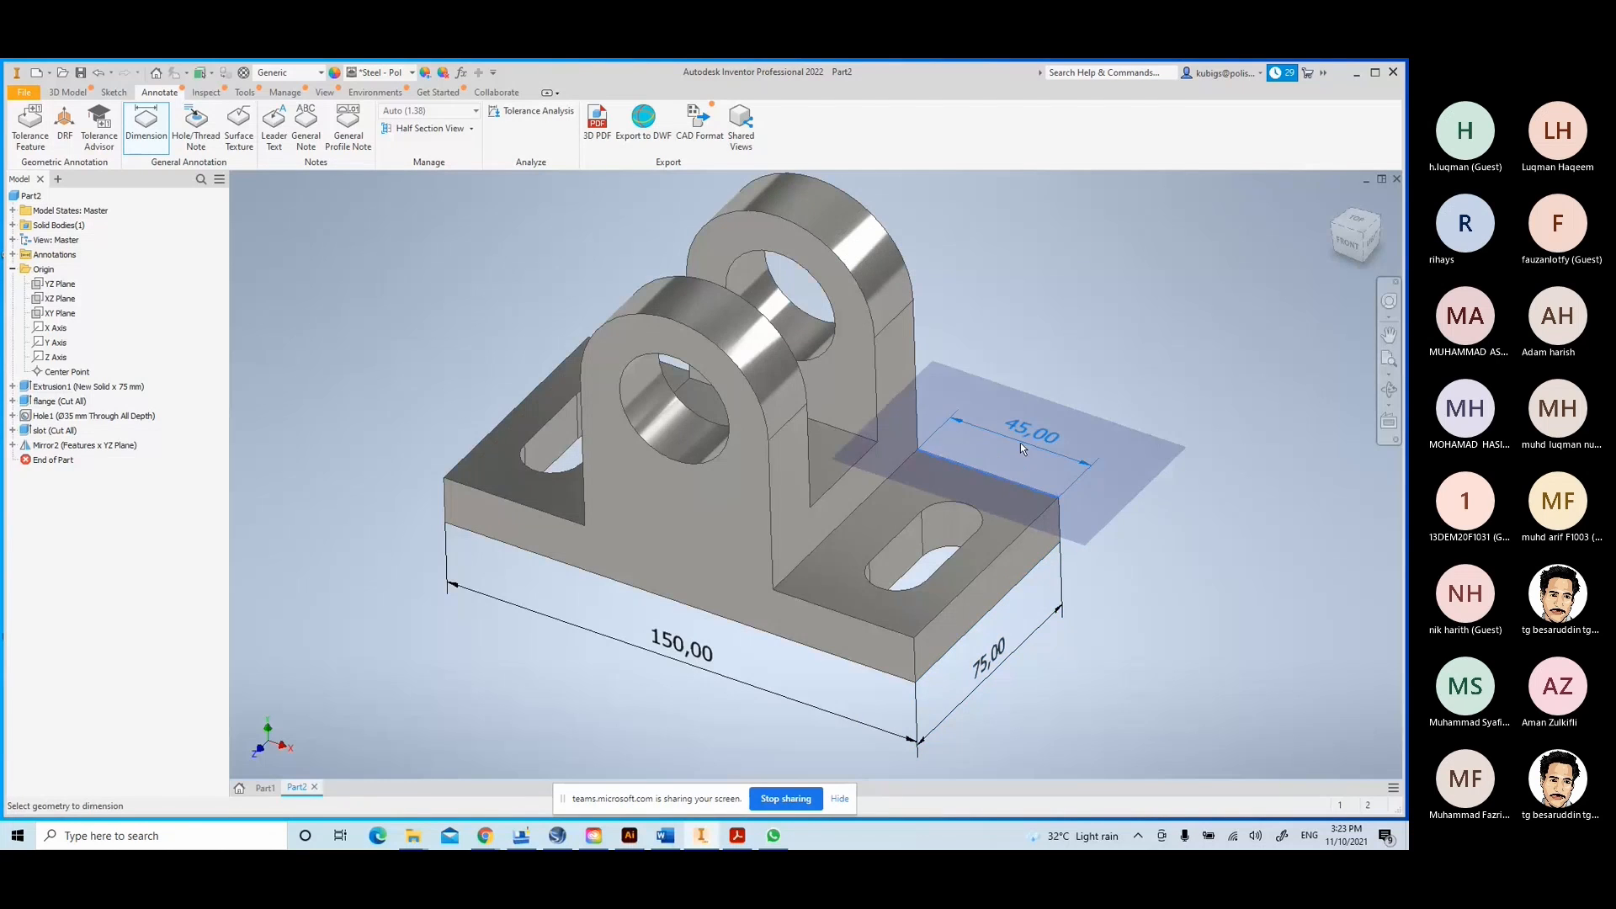
{"action": "left_click", "coordinate": [1019, 442]}
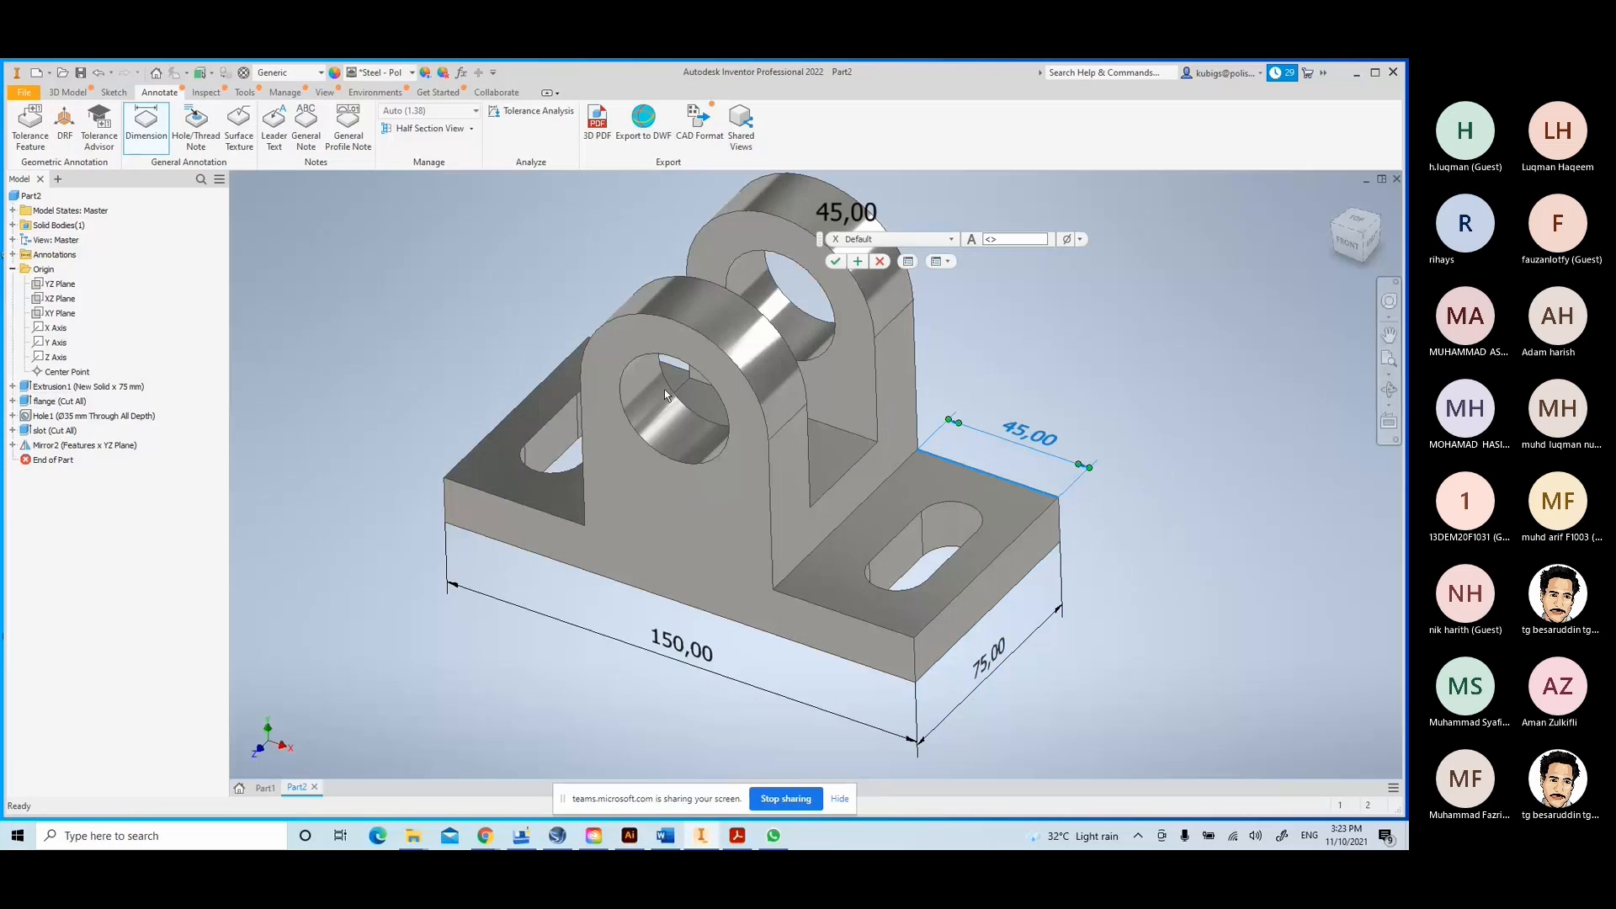
{"action": "left_click", "coordinate": [836, 261]}
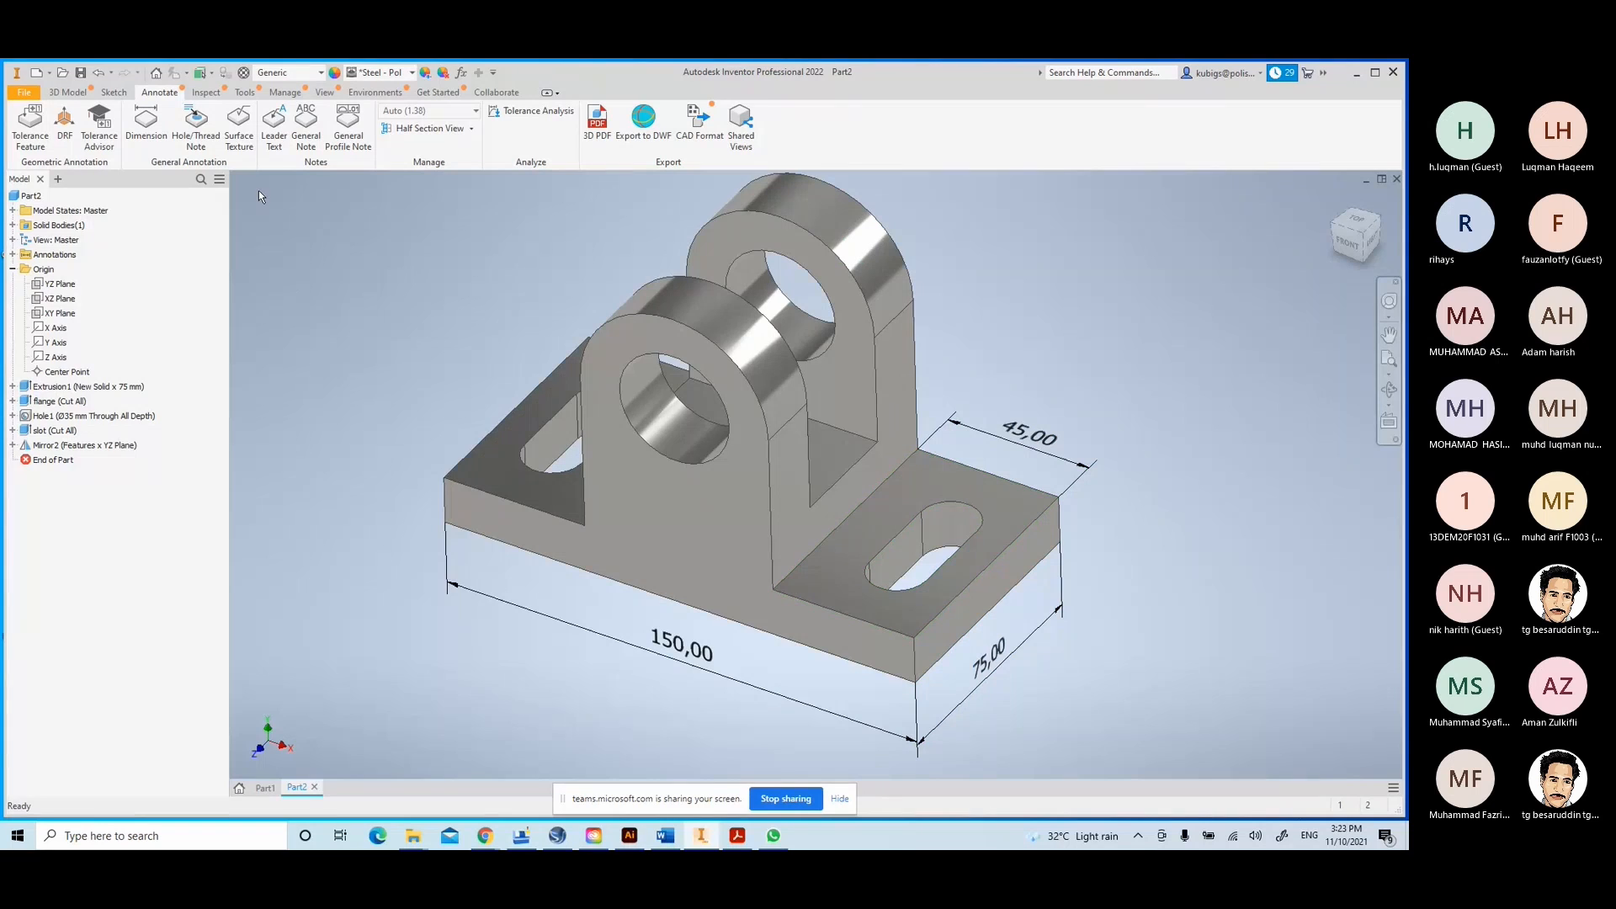
- Add a hole note to the through hole in the front lug, placed in front of the opposite slot's end of the plate
{"action": "left_click", "coordinate": [196, 127]}
{"action": "left_click", "coordinate": [634, 362]}
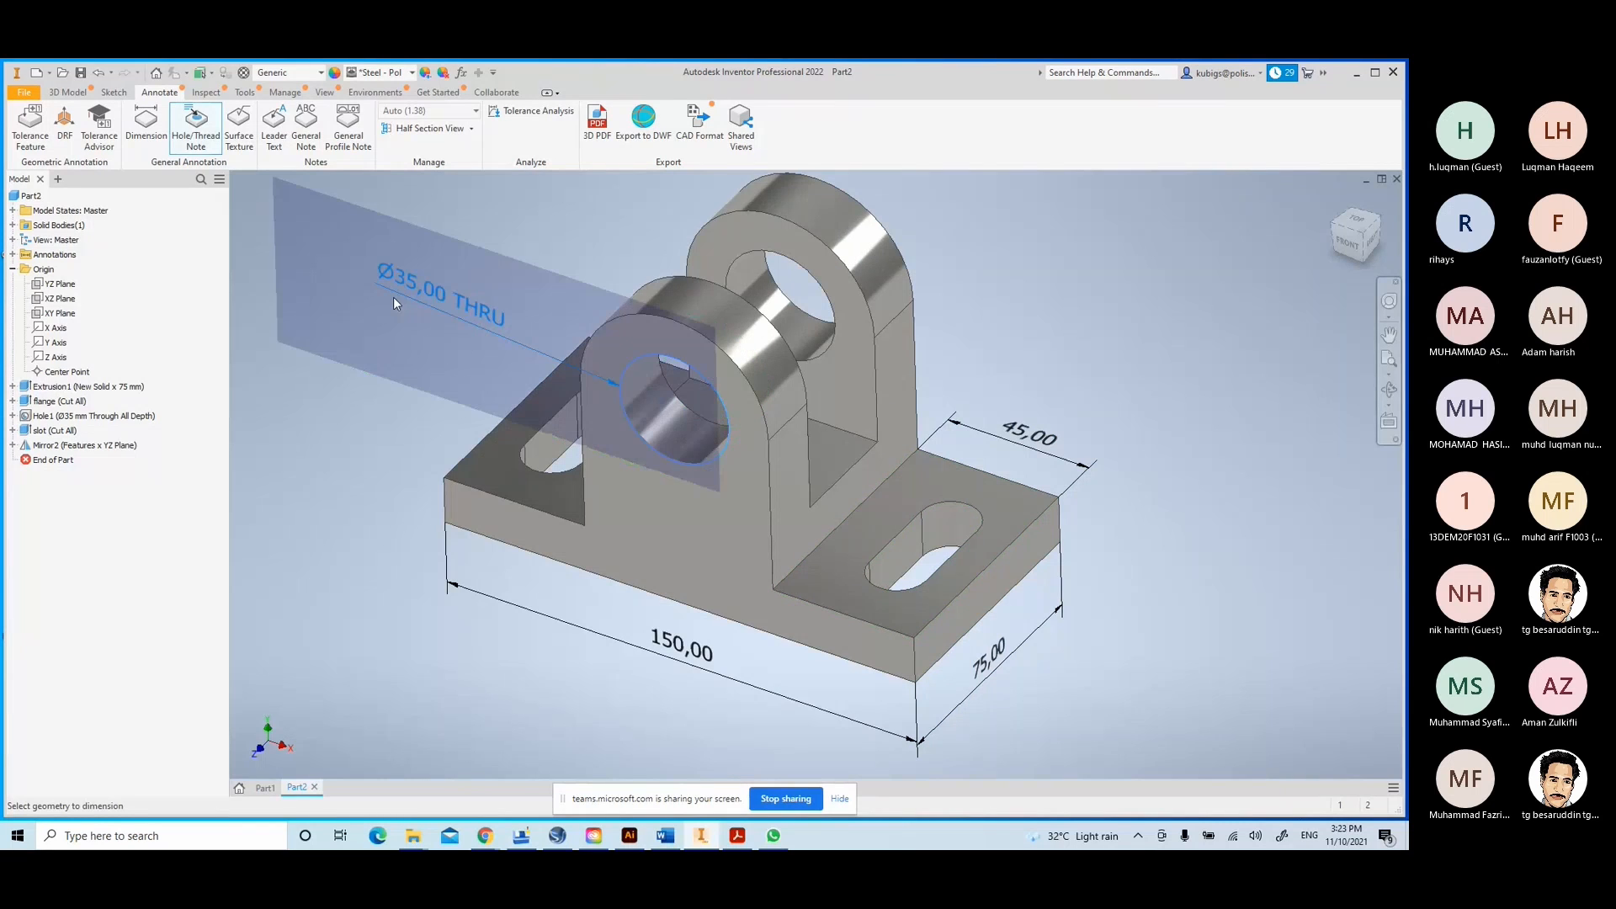
{"action": "left_click", "coordinate": [447, 320]}
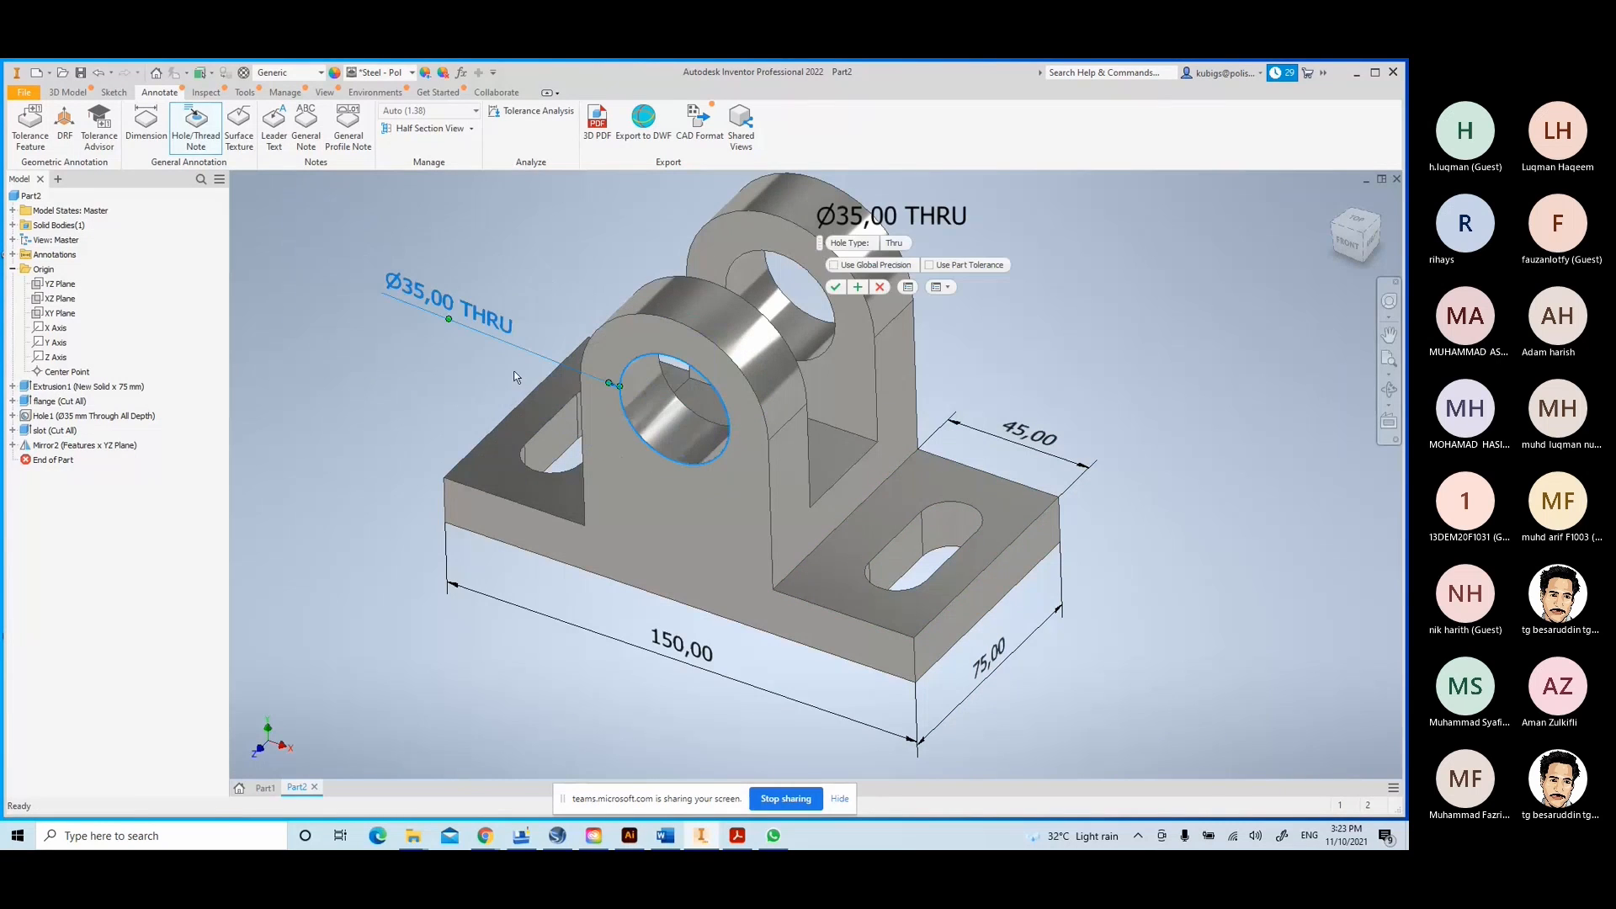
{"action": "left_click", "coordinate": [836, 286]}
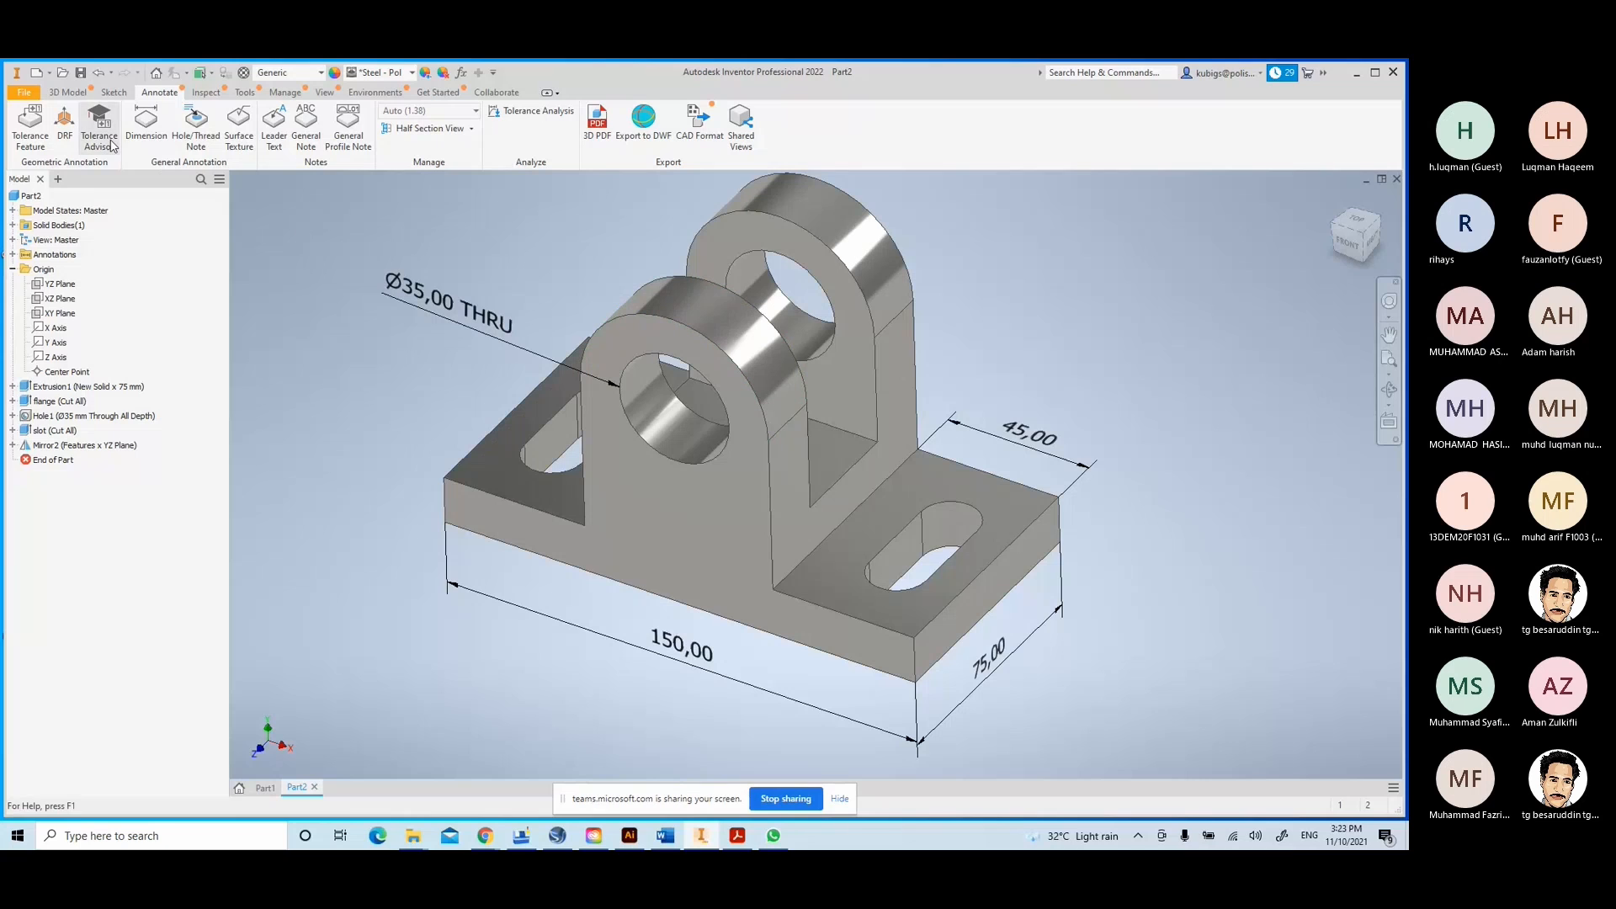
- Dimension the slot's width between its two straight edges, placing the annotation next to the rear top edge's dimension
{"action": "left_click", "coordinate": [141, 128]}
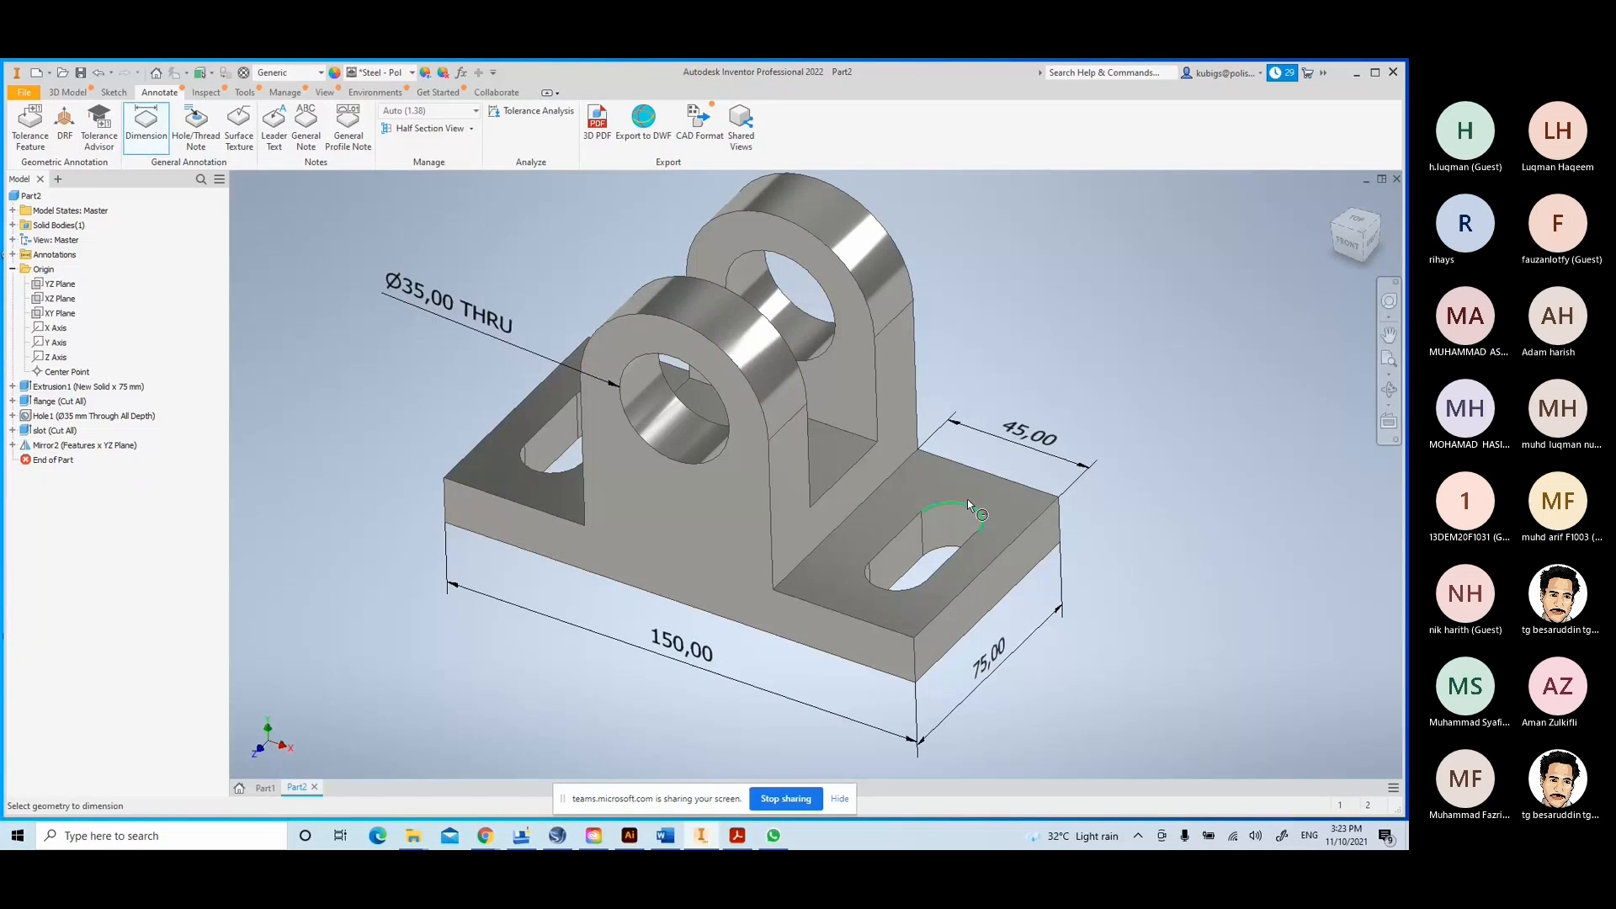
{"action": "left_click", "coordinate": [952, 548]}
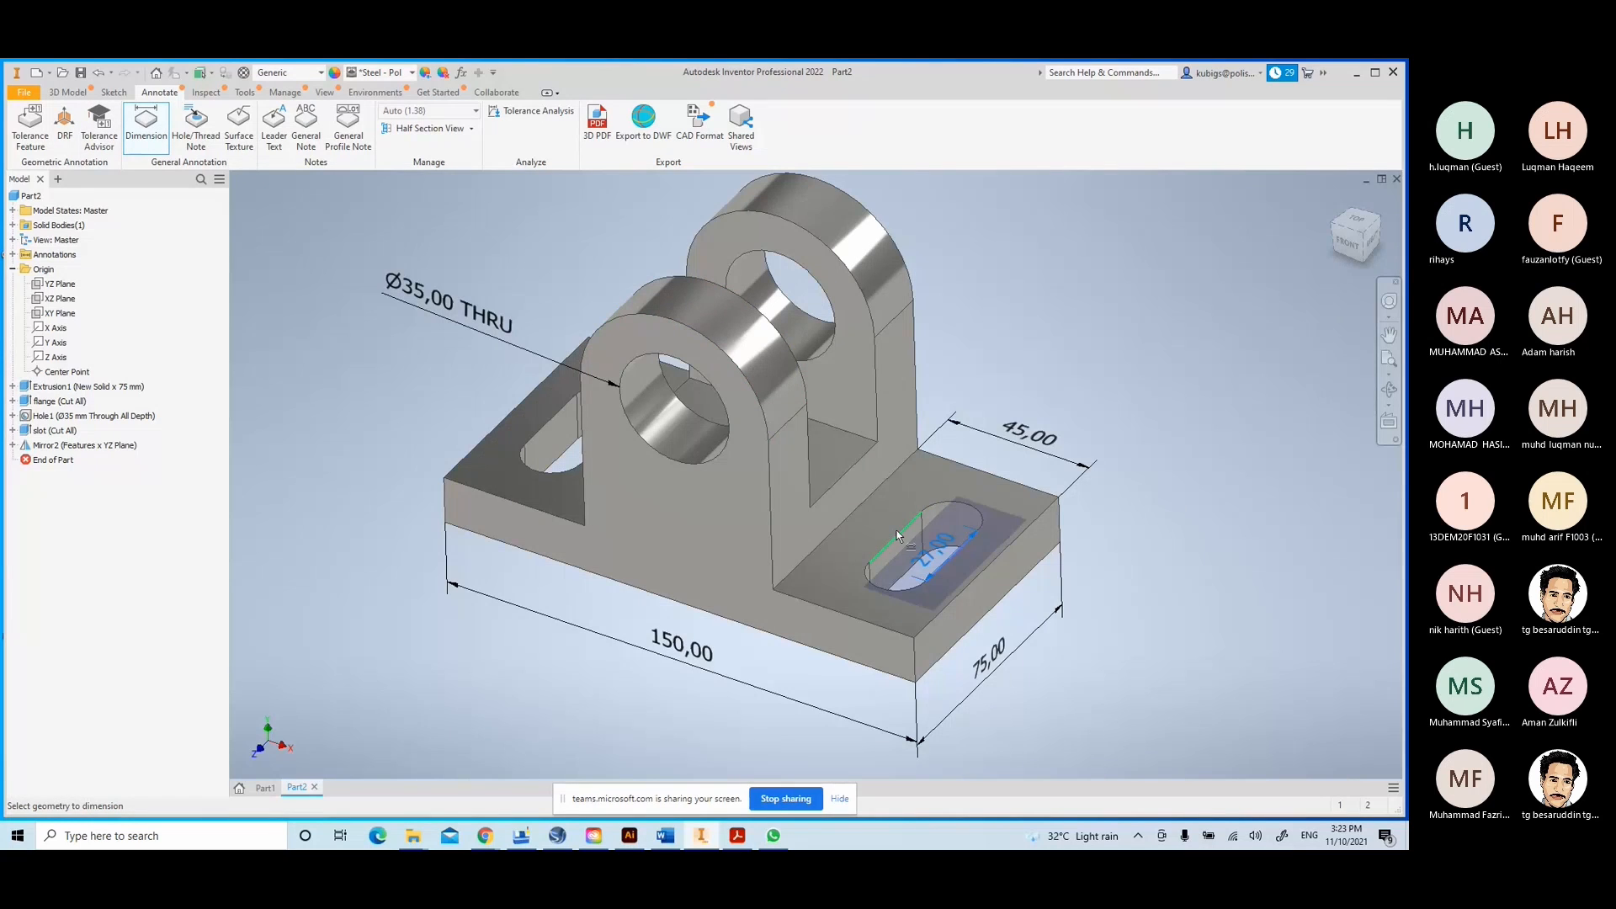
{"action": "left_click", "coordinate": [900, 533]}
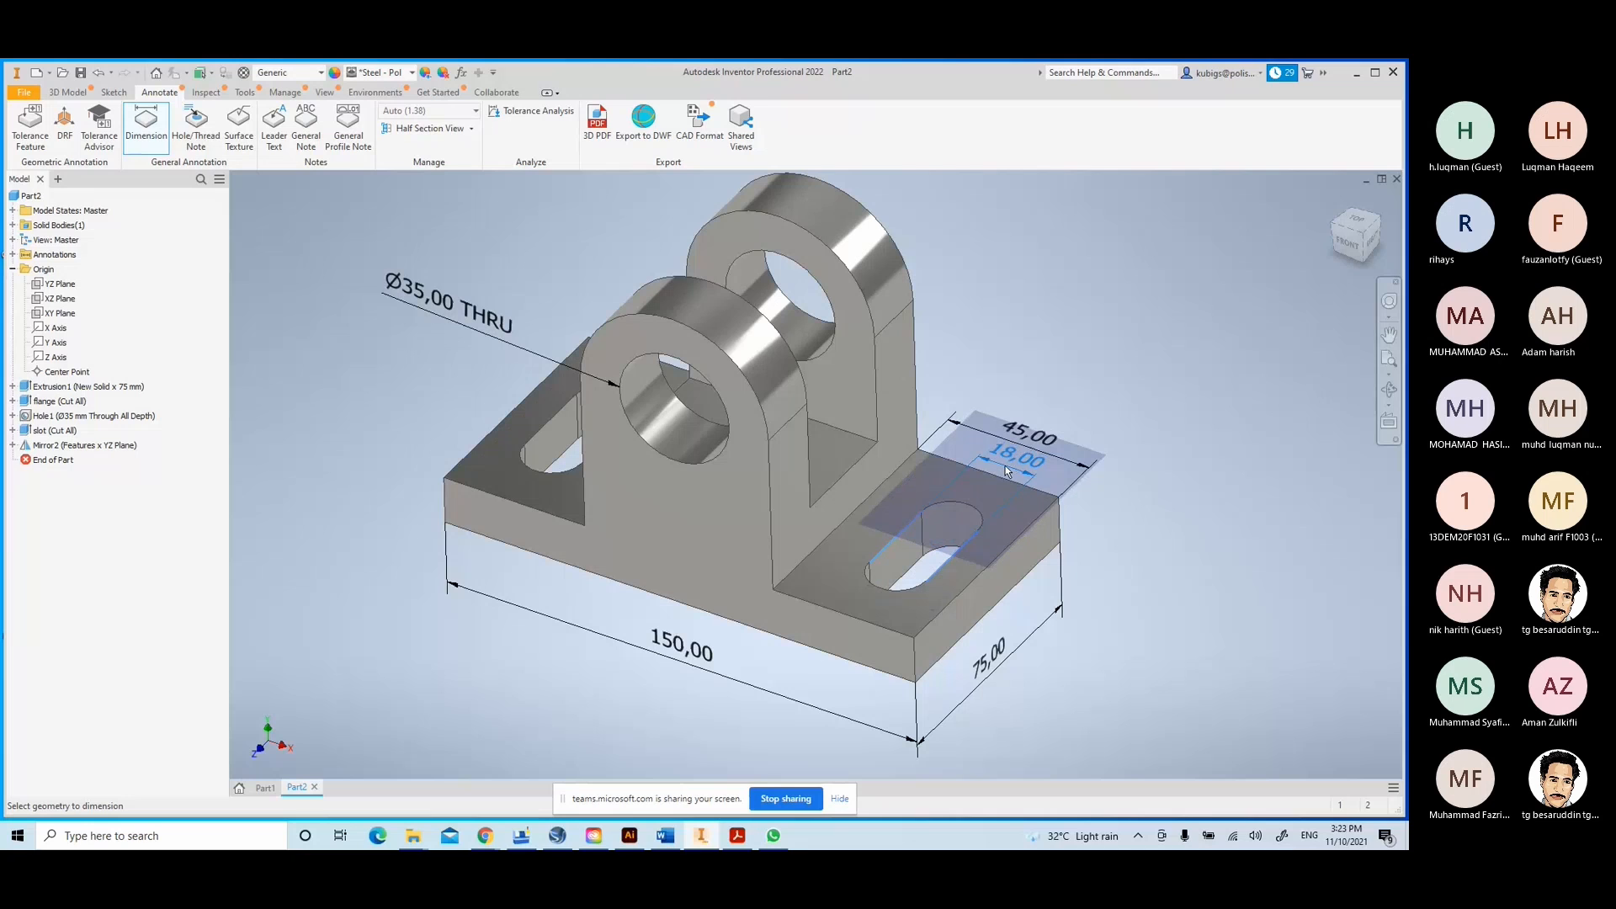
{"action": "left_click", "coordinate": [1005, 467]}
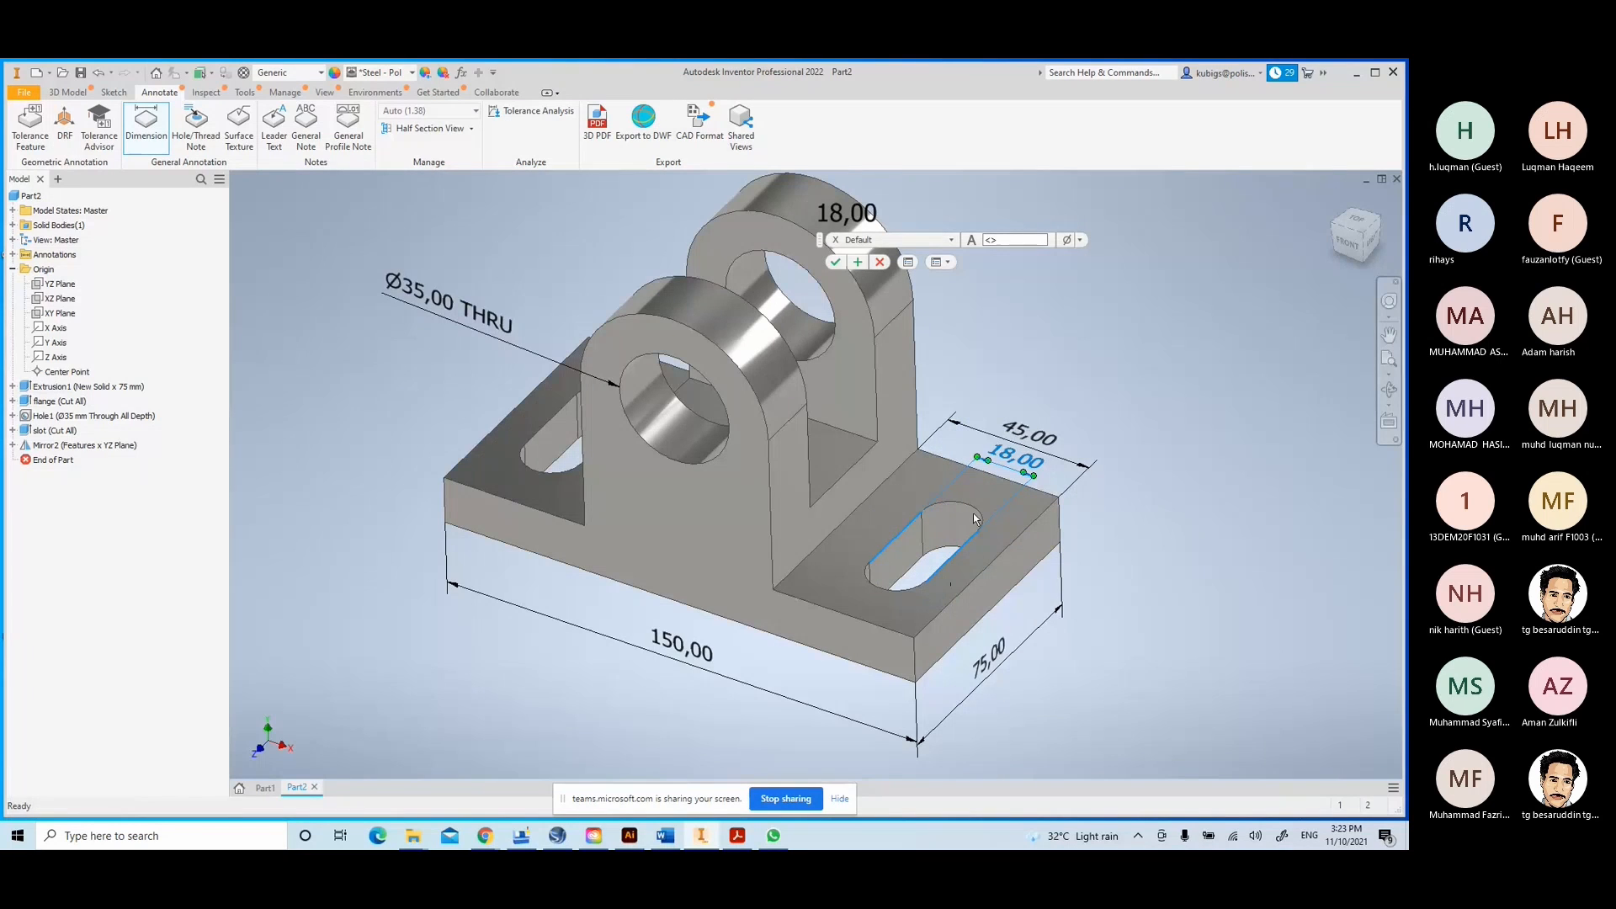
{"action": "left_click", "coordinate": [857, 263]}
{"action": "left_click", "coordinate": [946, 557]}
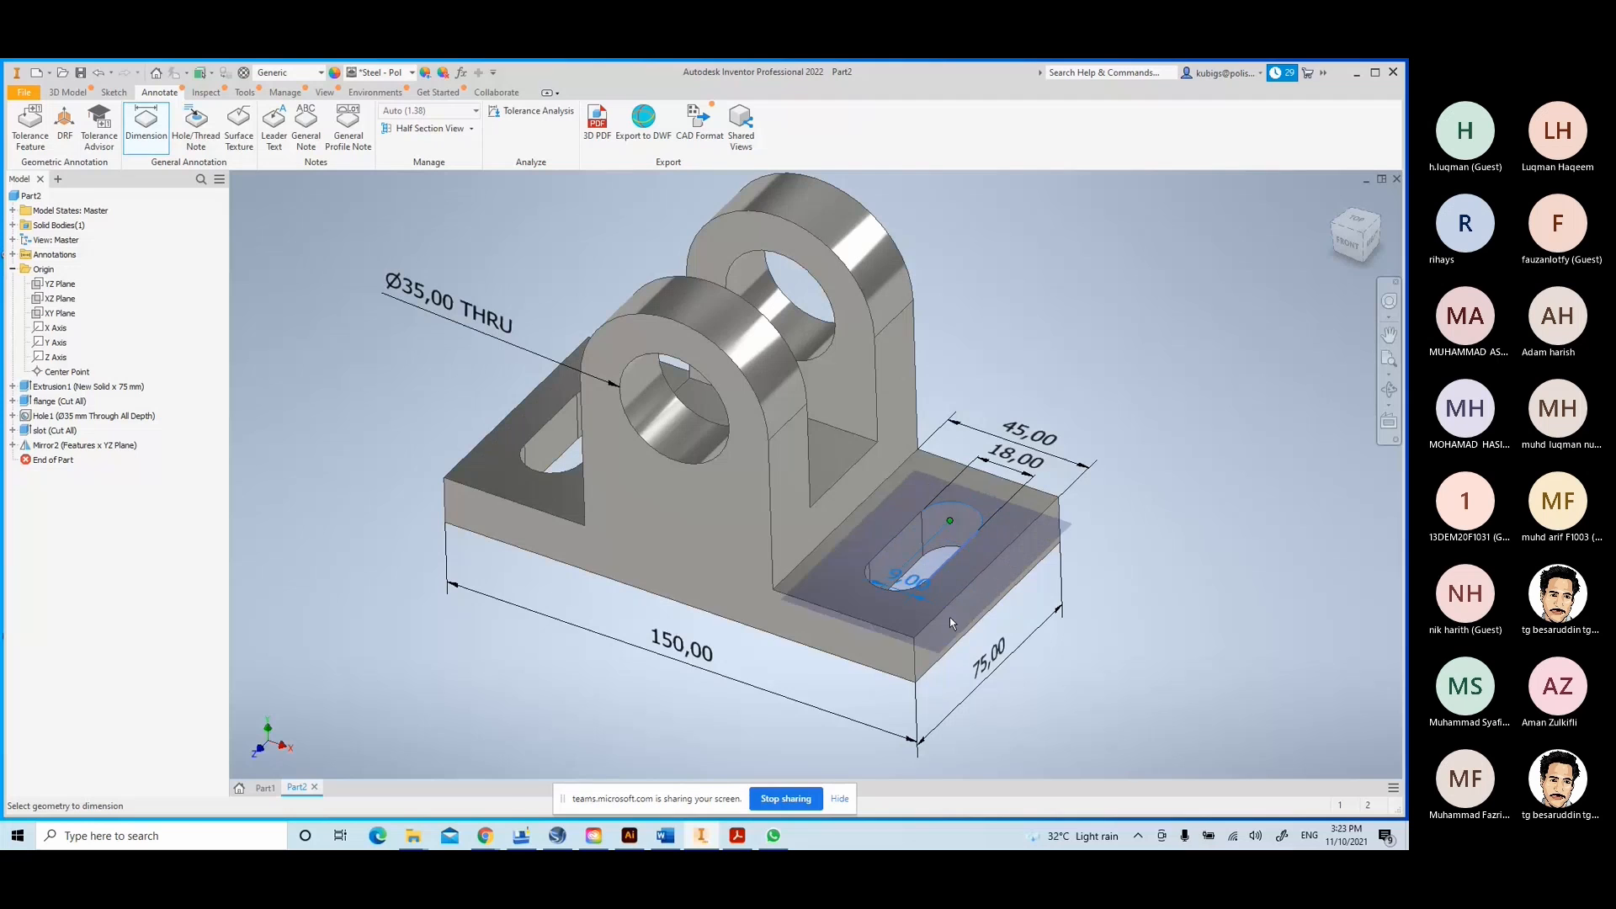
{"action": "key", "text": "Escape"}
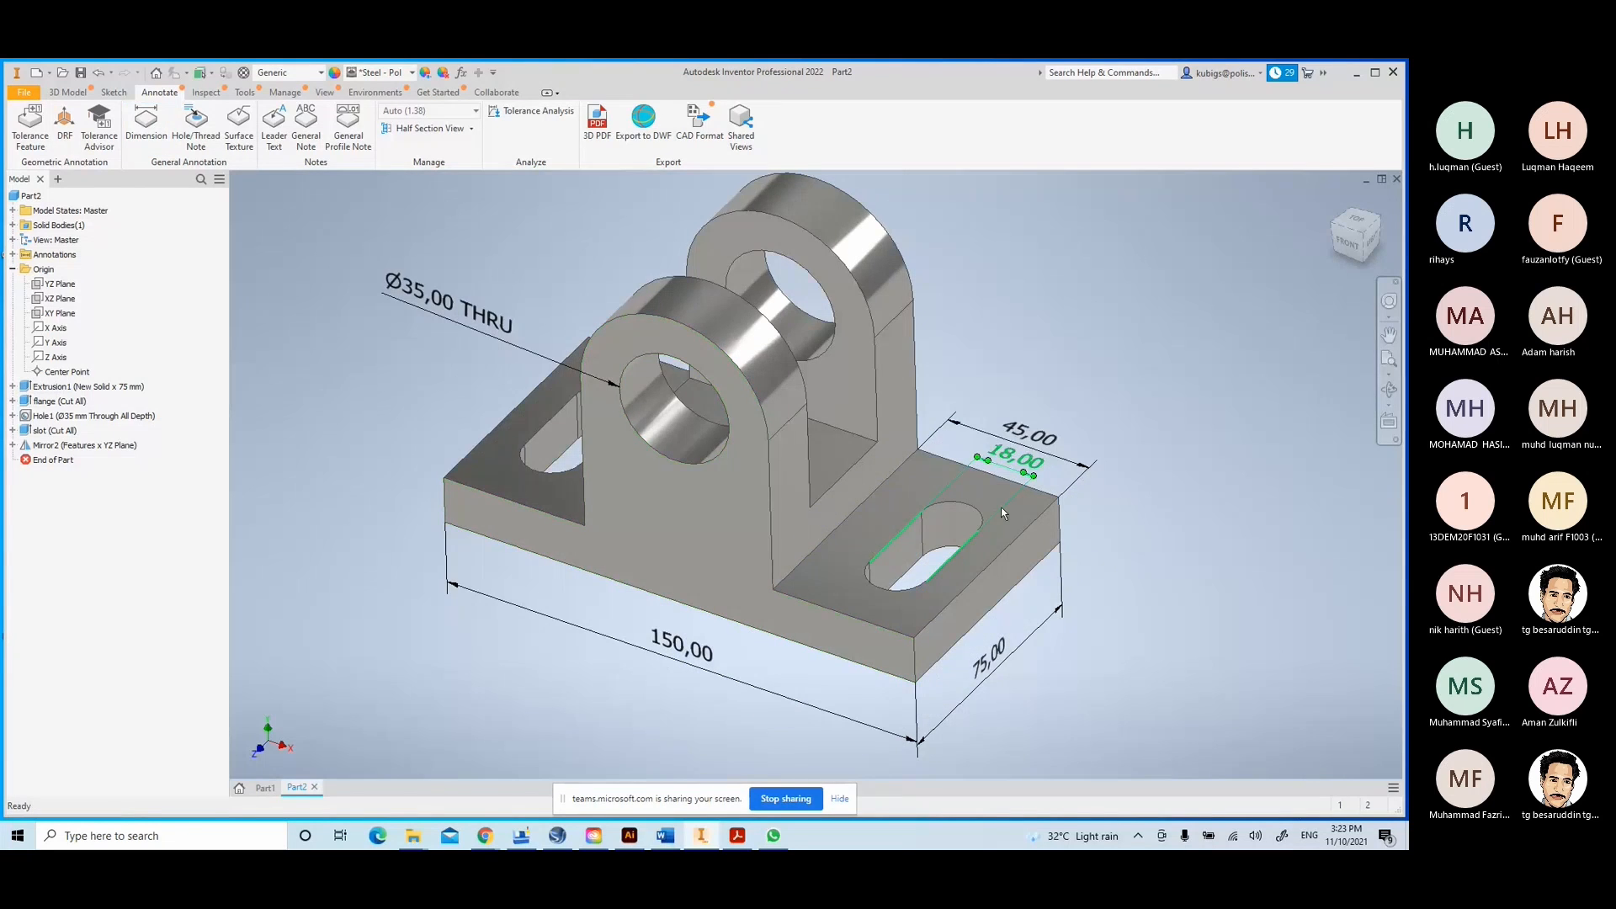
{"action": "scroll", "coordinate": [1001, 507], "scroll_direction": "down", "scroll_amount": 3}
{"action": "middle_click_drag", "start_coordinate": [934, 511], "coordinate": [836, 519]}
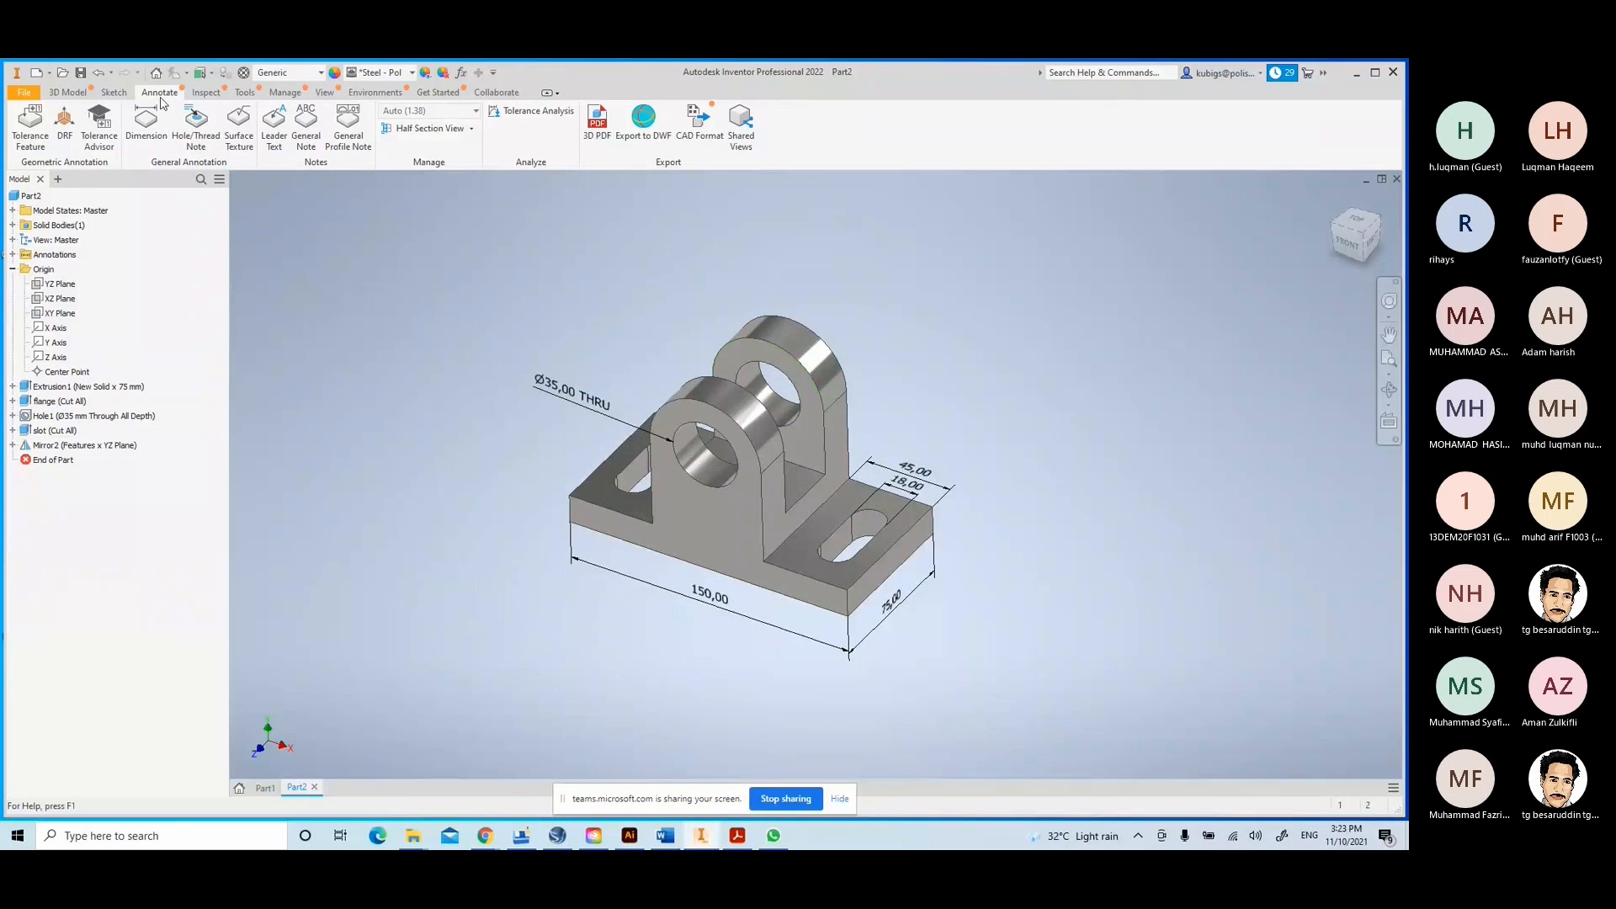
{"action": "left_click", "coordinate": [597, 122]}
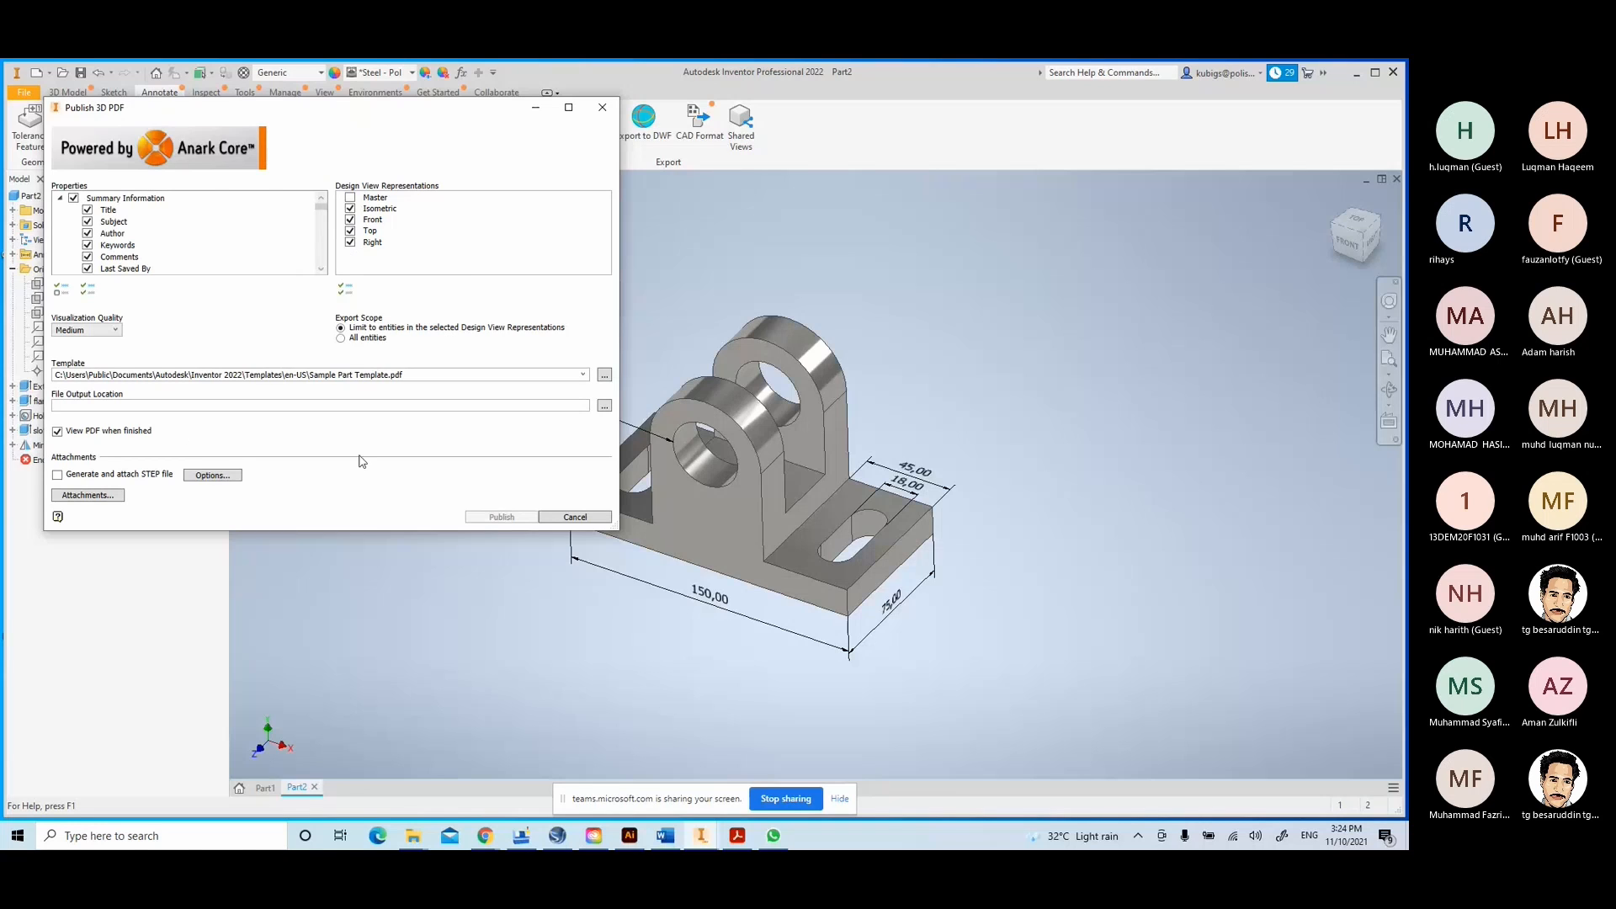
{"action": "left_click", "coordinate": [351, 199]}
{"action": "left_click", "coordinate": [350, 197]}
{"action": "left_click", "coordinate": [573, 516]}
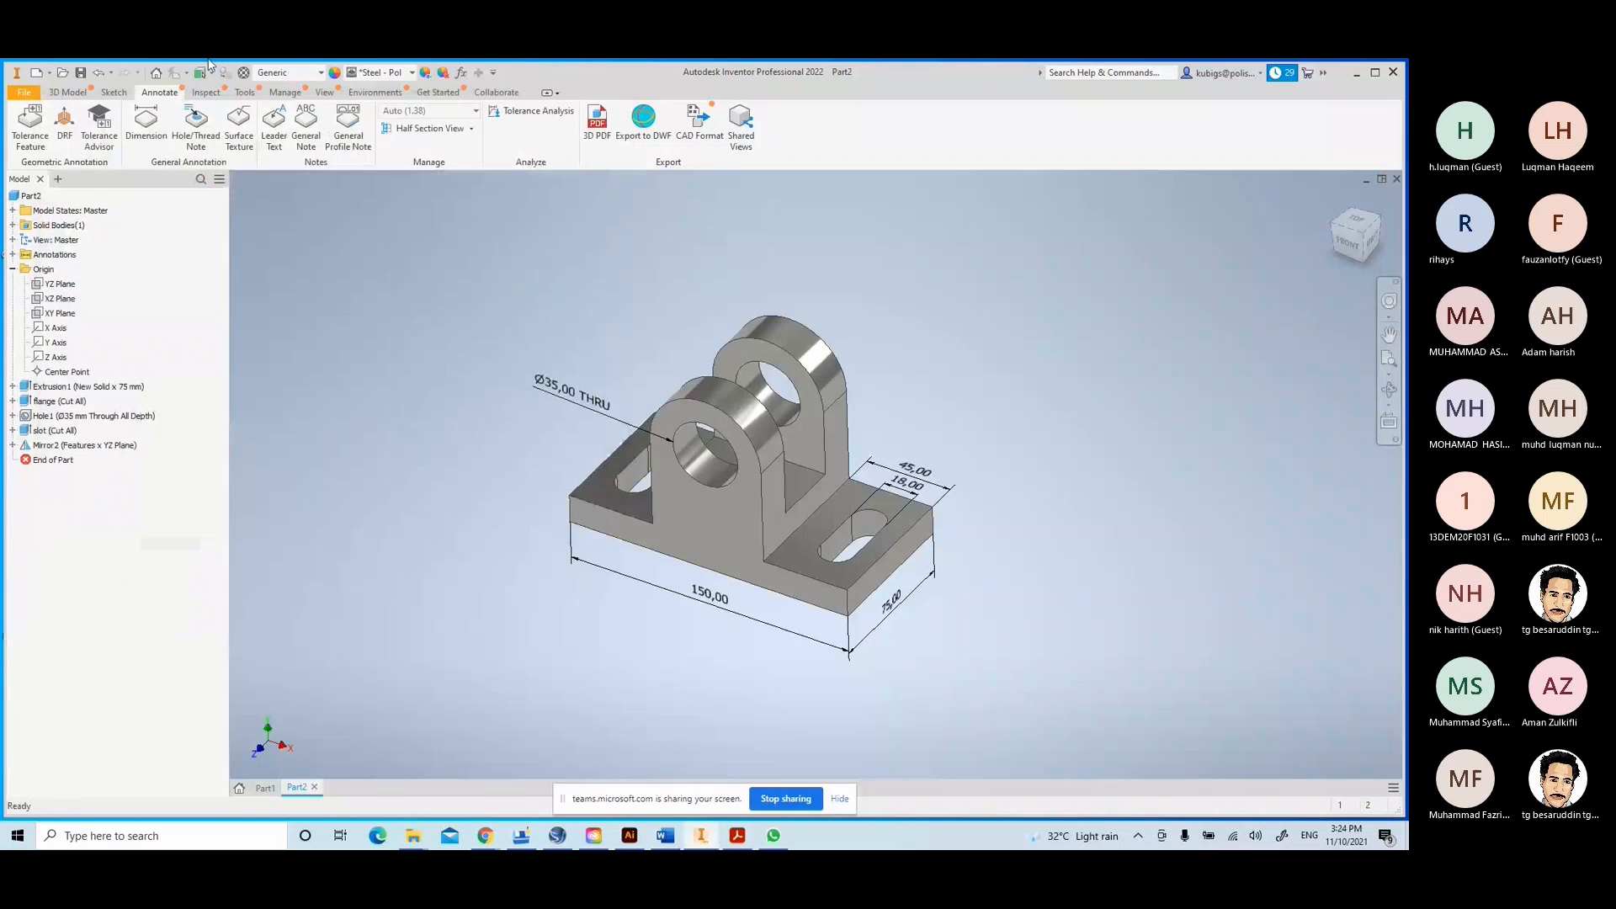
- Save the part in the workspace folder as an Inventor part named clevismount
{"action": "left_click", "coordinate": [81, 74]}
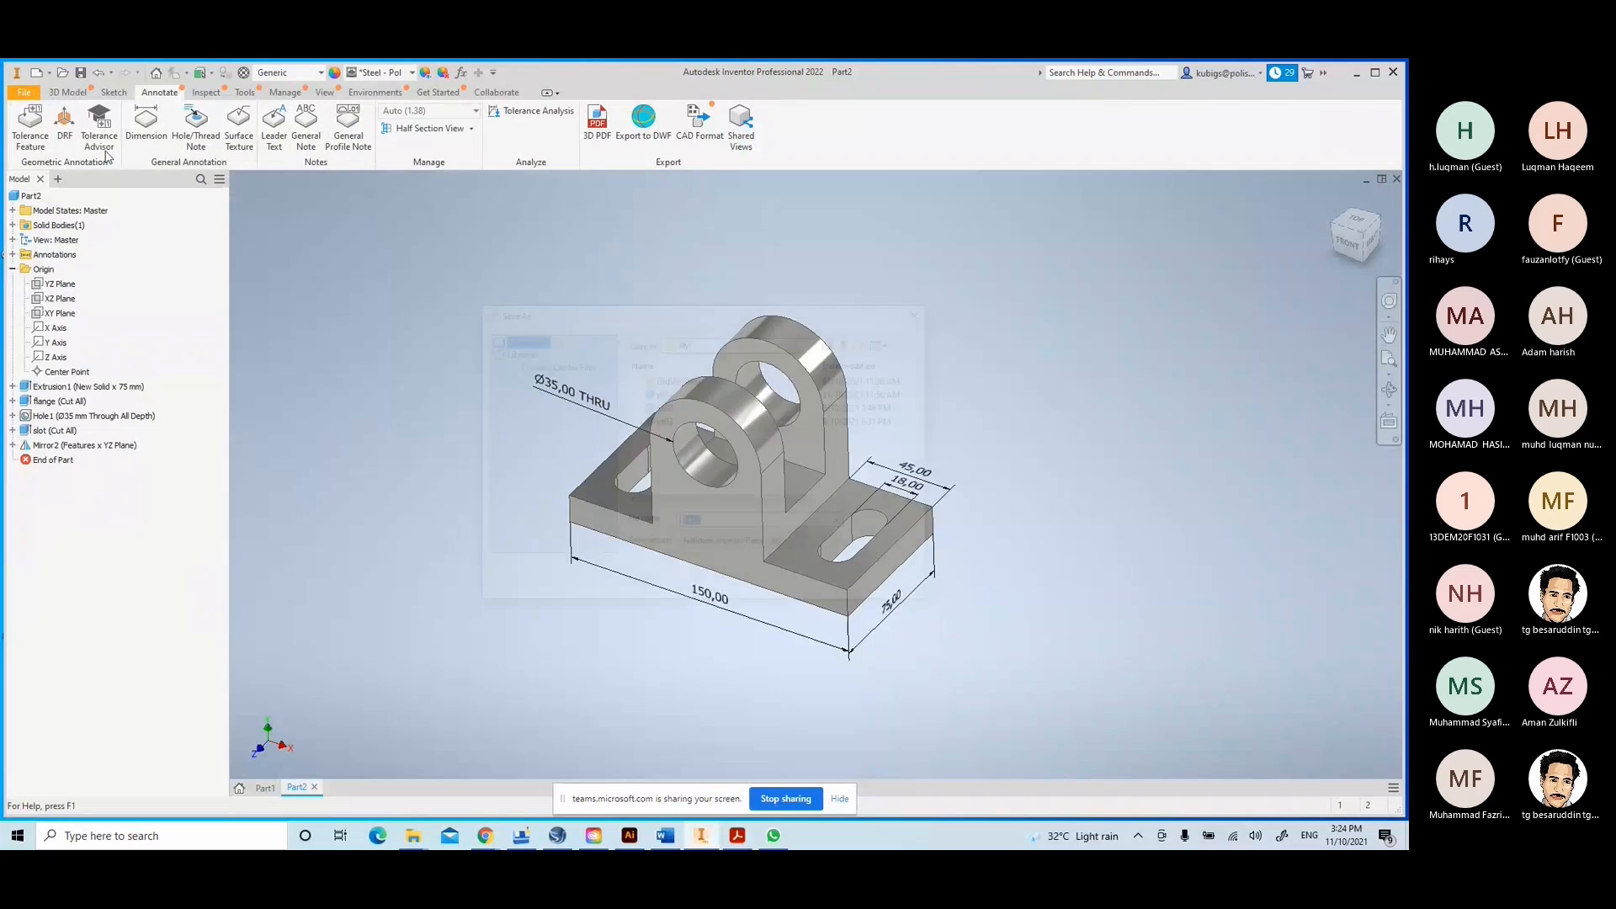
{"action": "type", "text": "cle"}
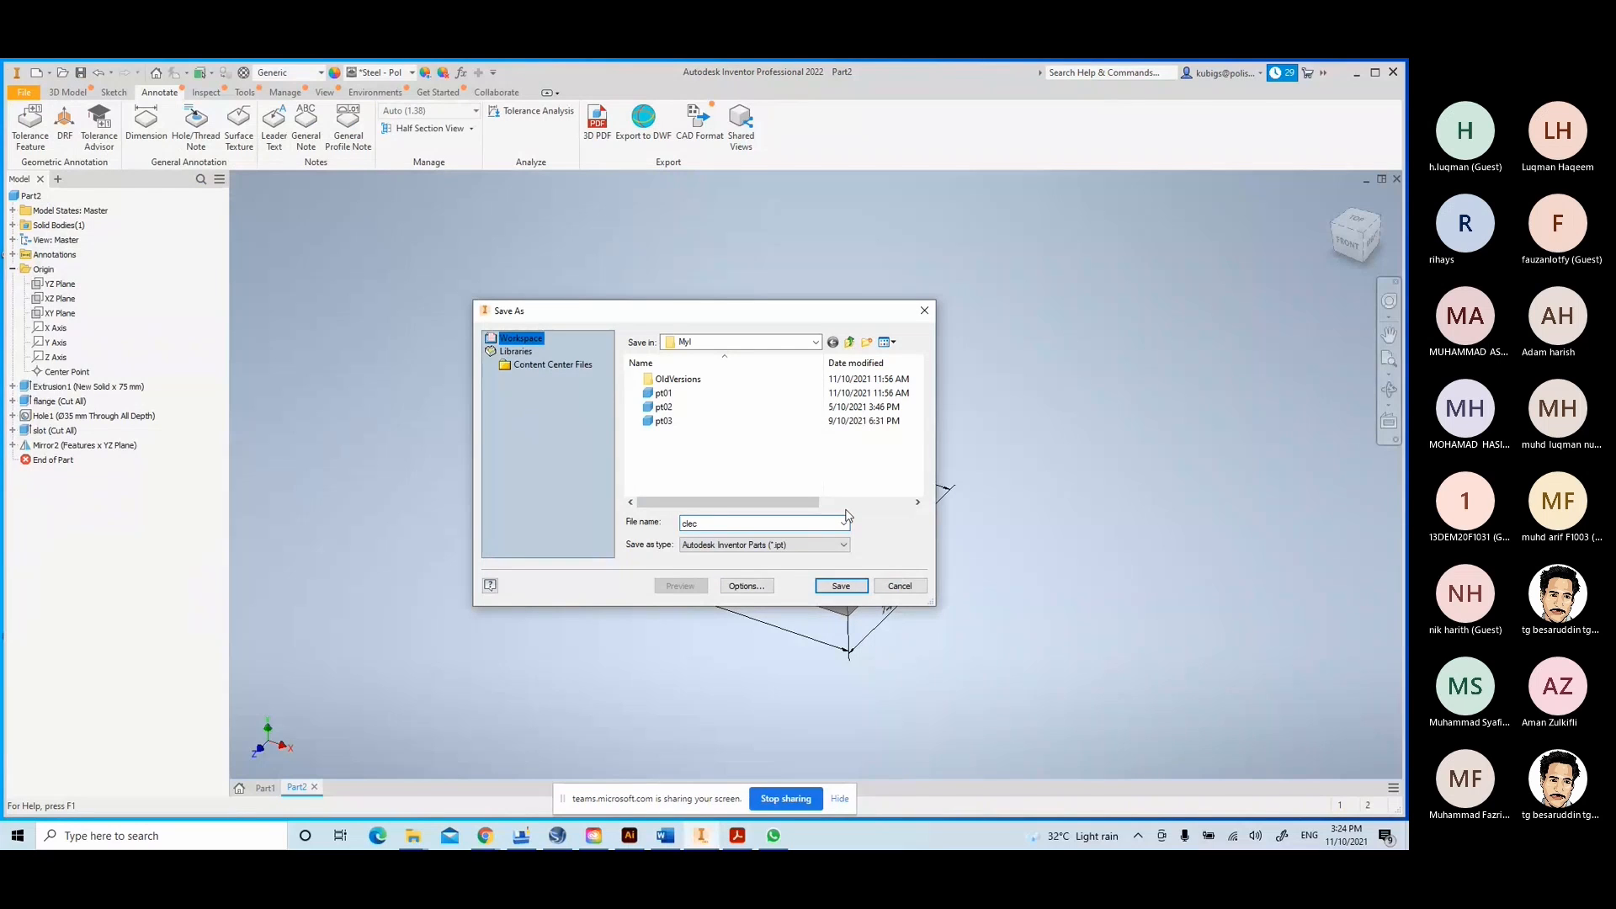
{"action": "type", "text": "vismount"}
{"action": "left_click", "coordinate": [837, 586]}
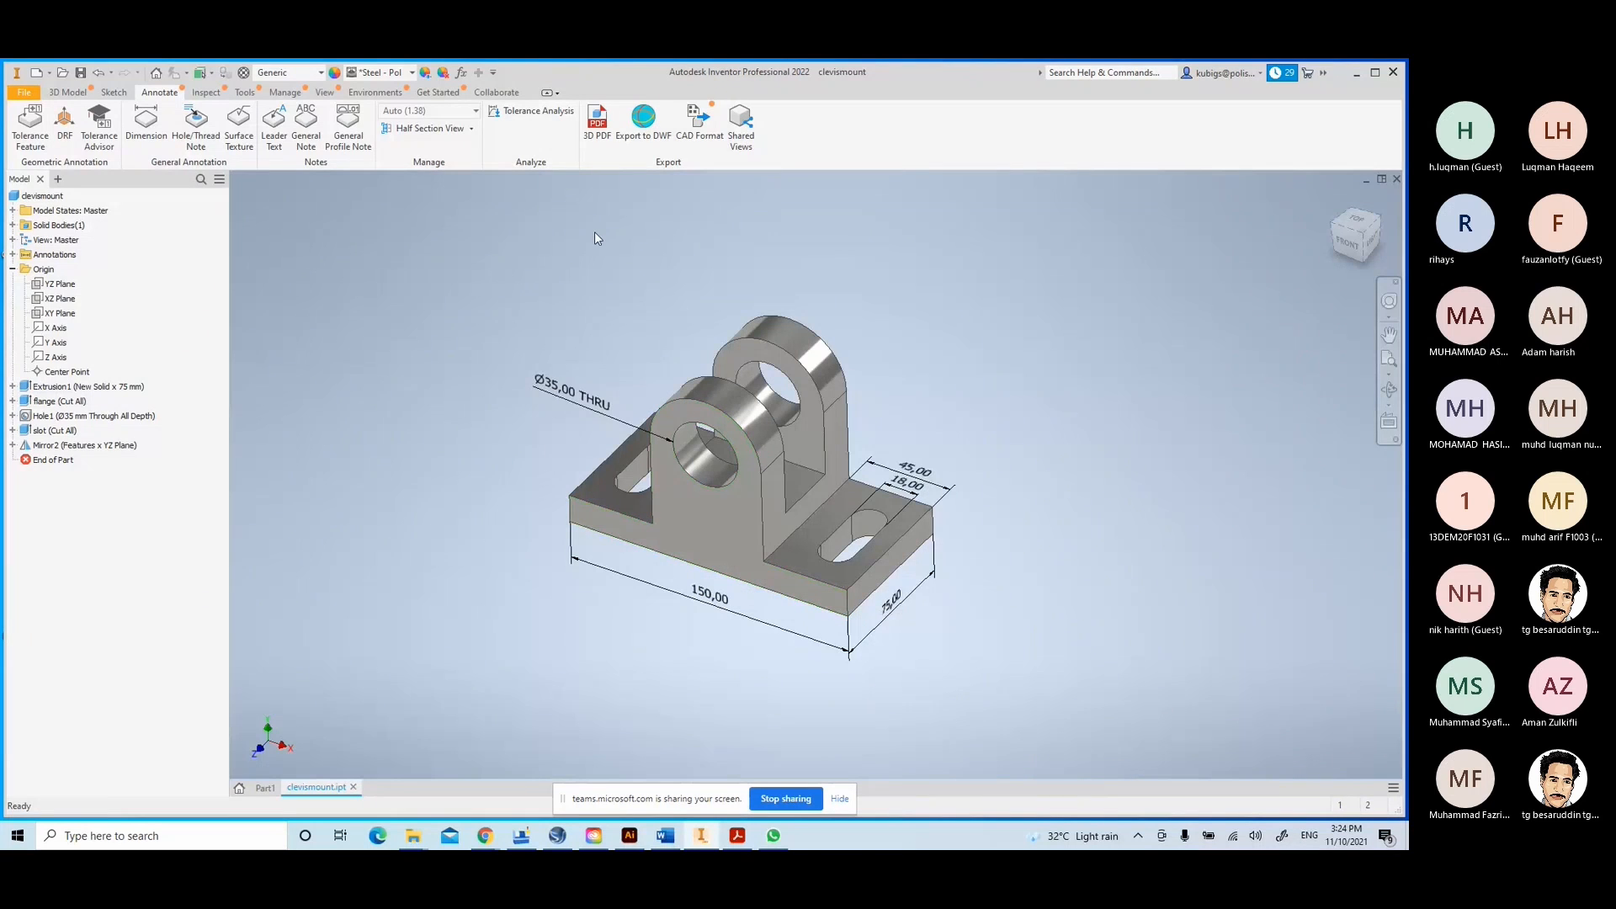
- Publish the part as a 3D PDF with the default settings, trust its 3D content in Acrobat and activate the 3D model
{"action": "left_click", "coordinate": [596, 119]}
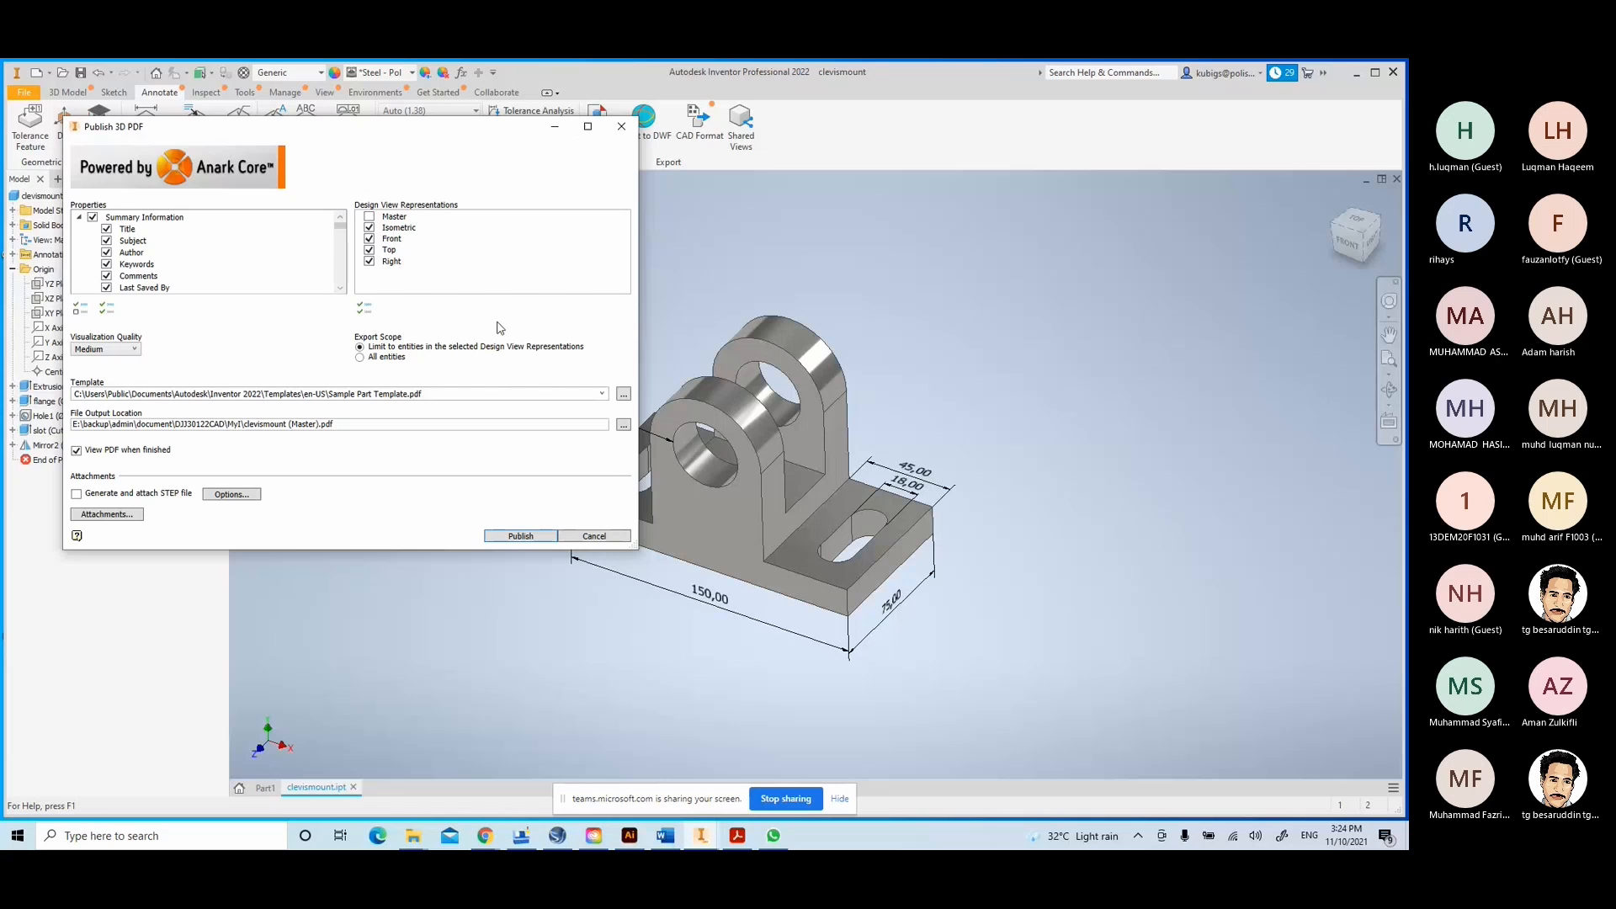
{"action": "left_click", "coordinate": [519, 537]}
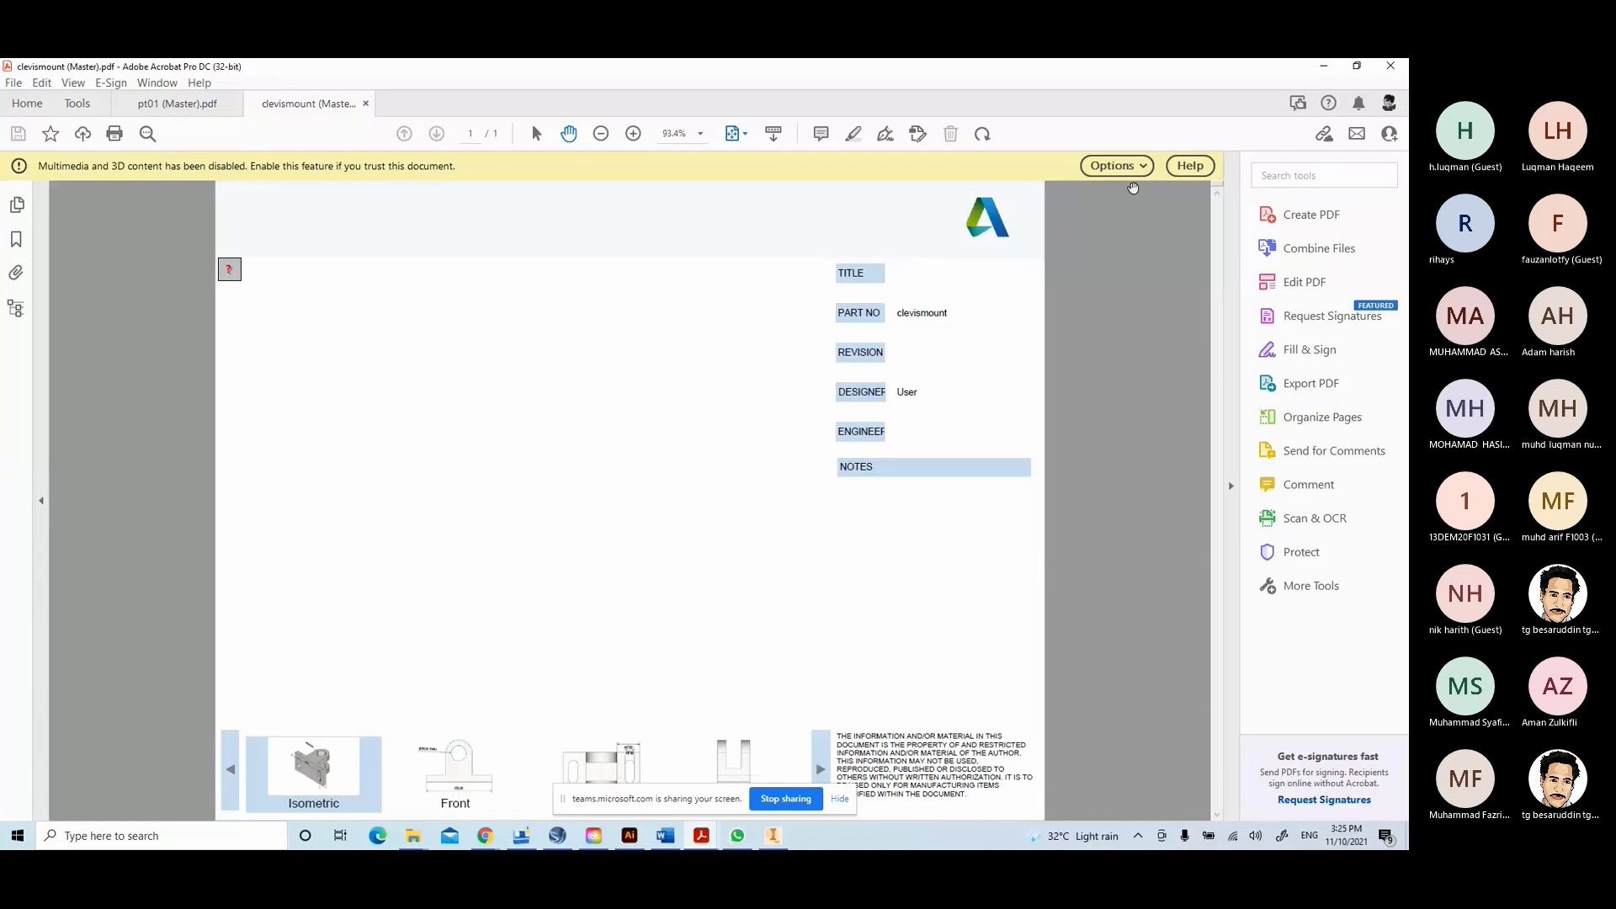
{"action": "left_click", "coordinate": [1124, 166]}
{"action": "left_click", "coordinate": [1124, 214]}
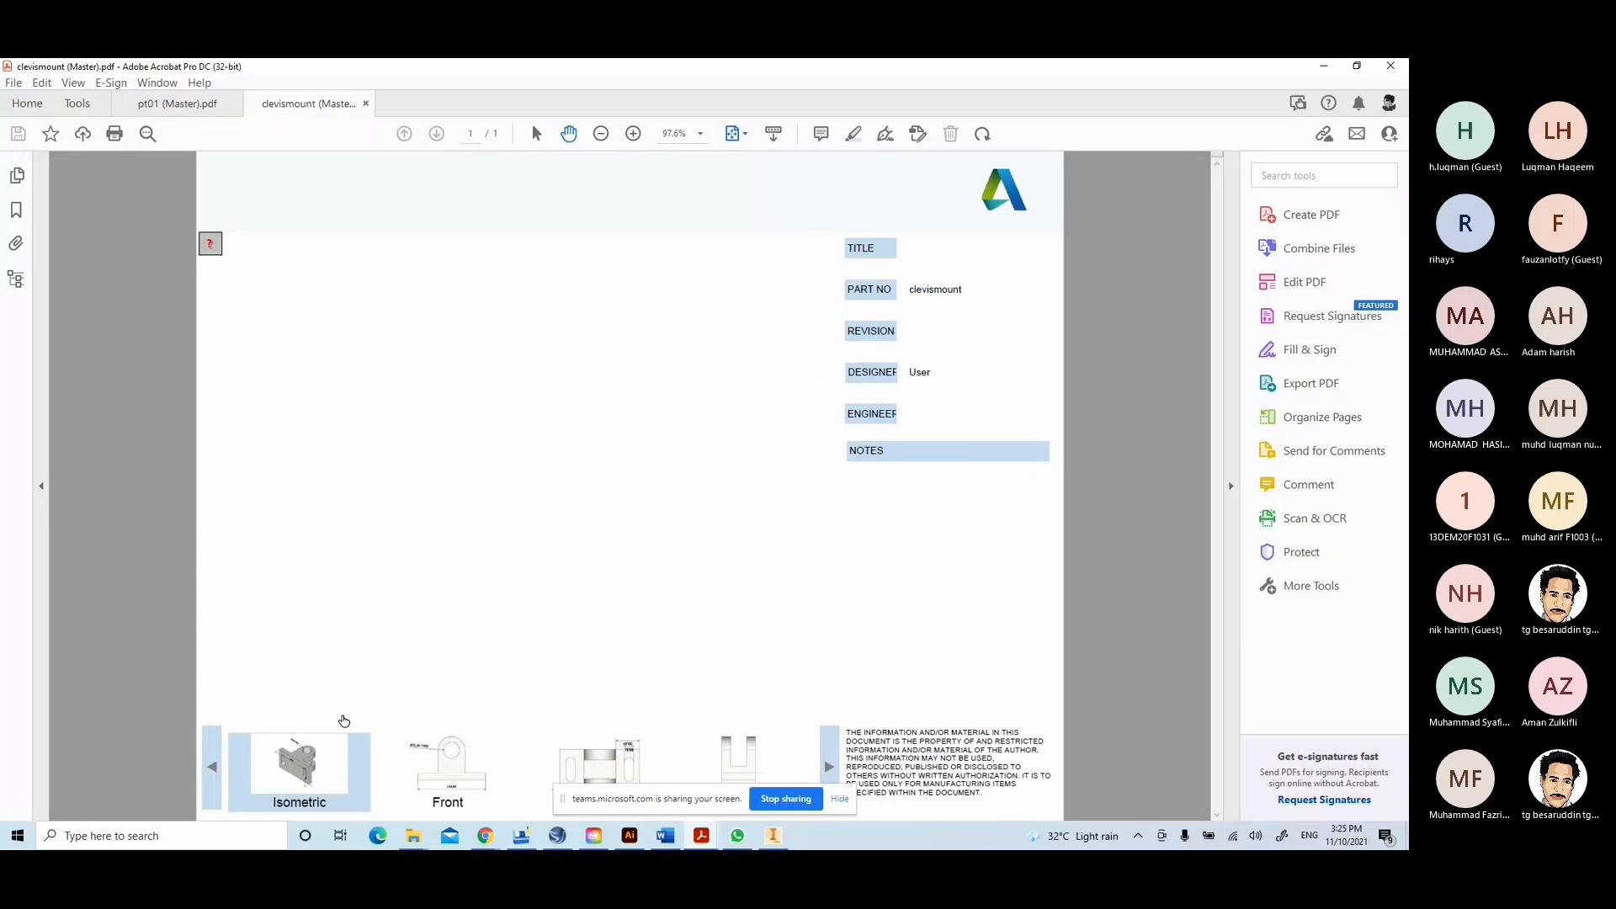
{"action": "left_click", "coordinate": [343, 721]}
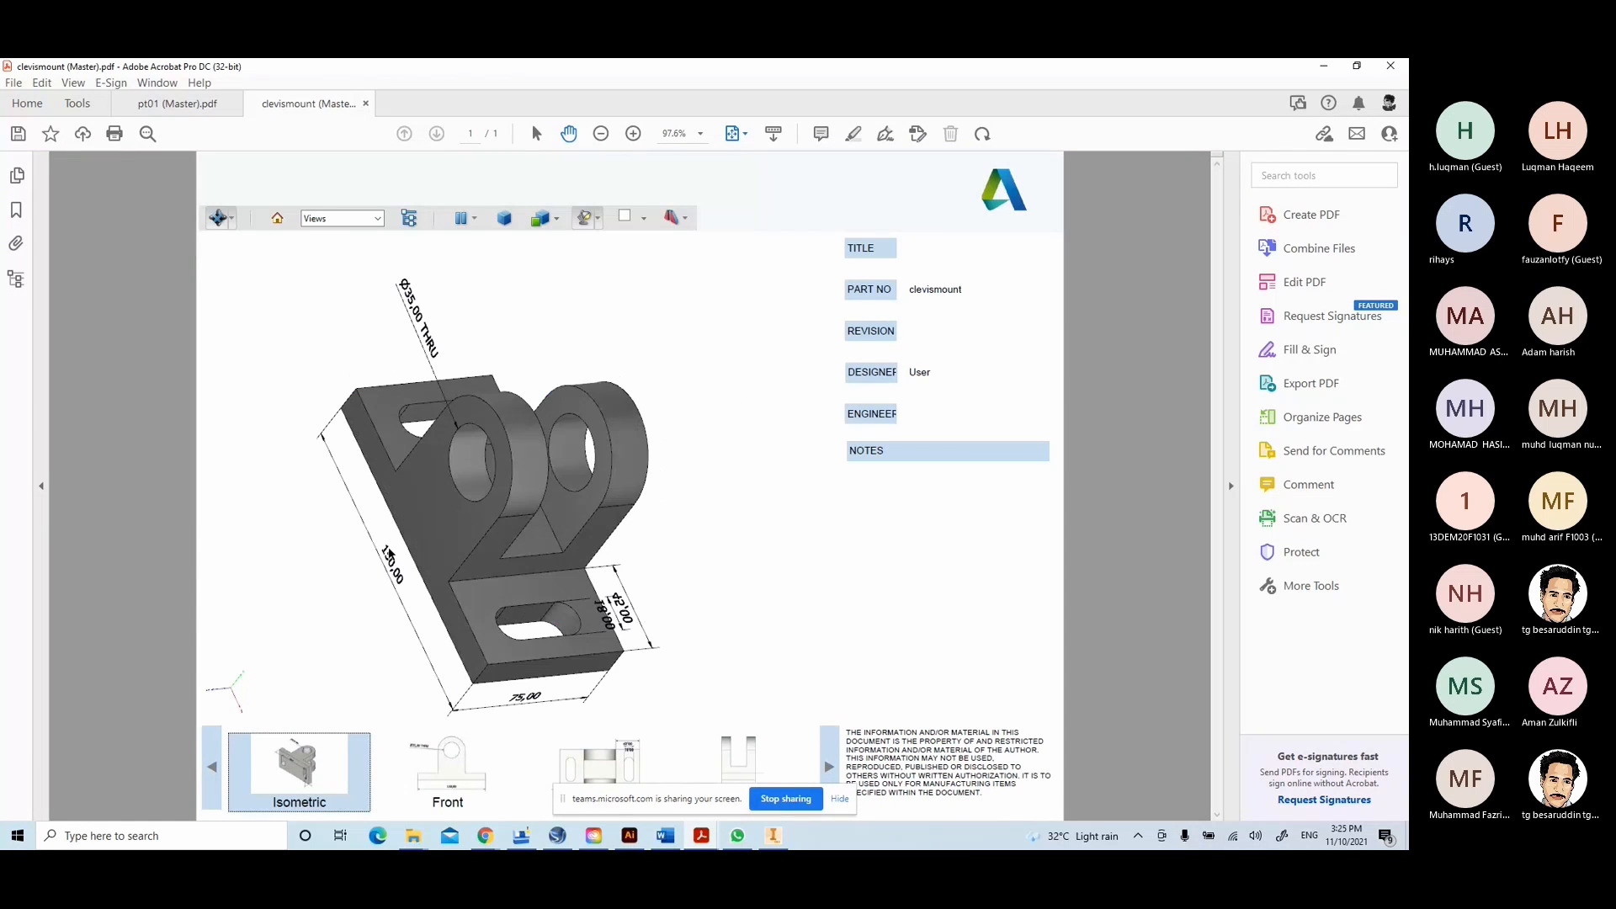
- Examine the published clevis mount from several angles and in its front, top, right and isometric views, and switch back to Inventor
{"action": "left_click_drag", "start_coordinate": [389, 553], "coordinate": [680, 540]}
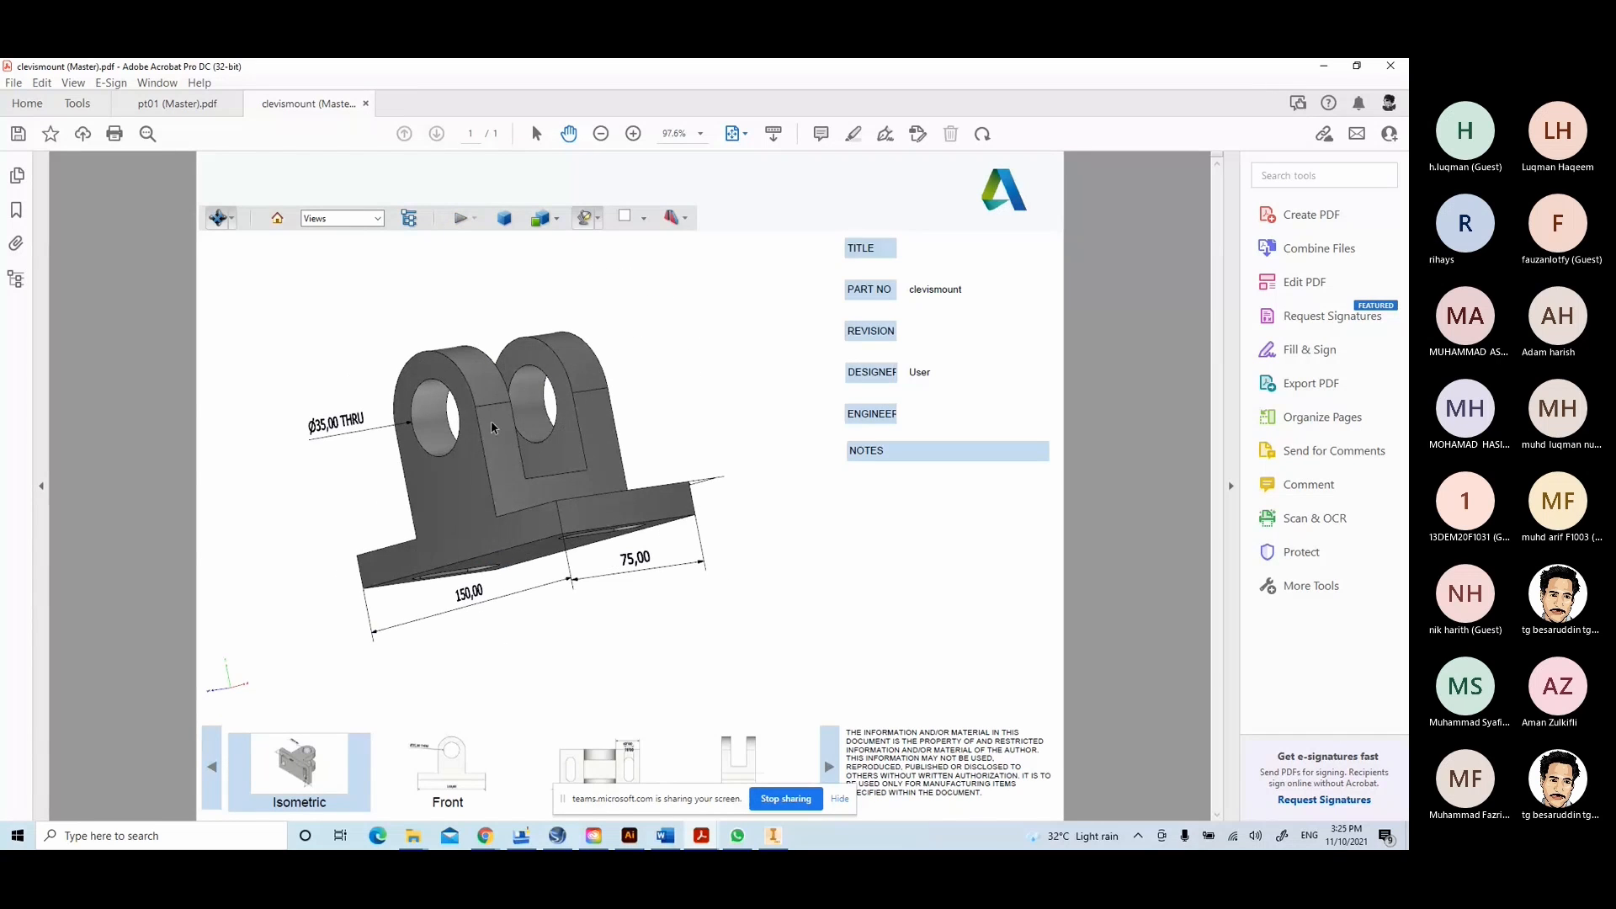
{"action": "left_click_drag", "start_coordinate": [491, 423], "coordinate": [646, 303]}
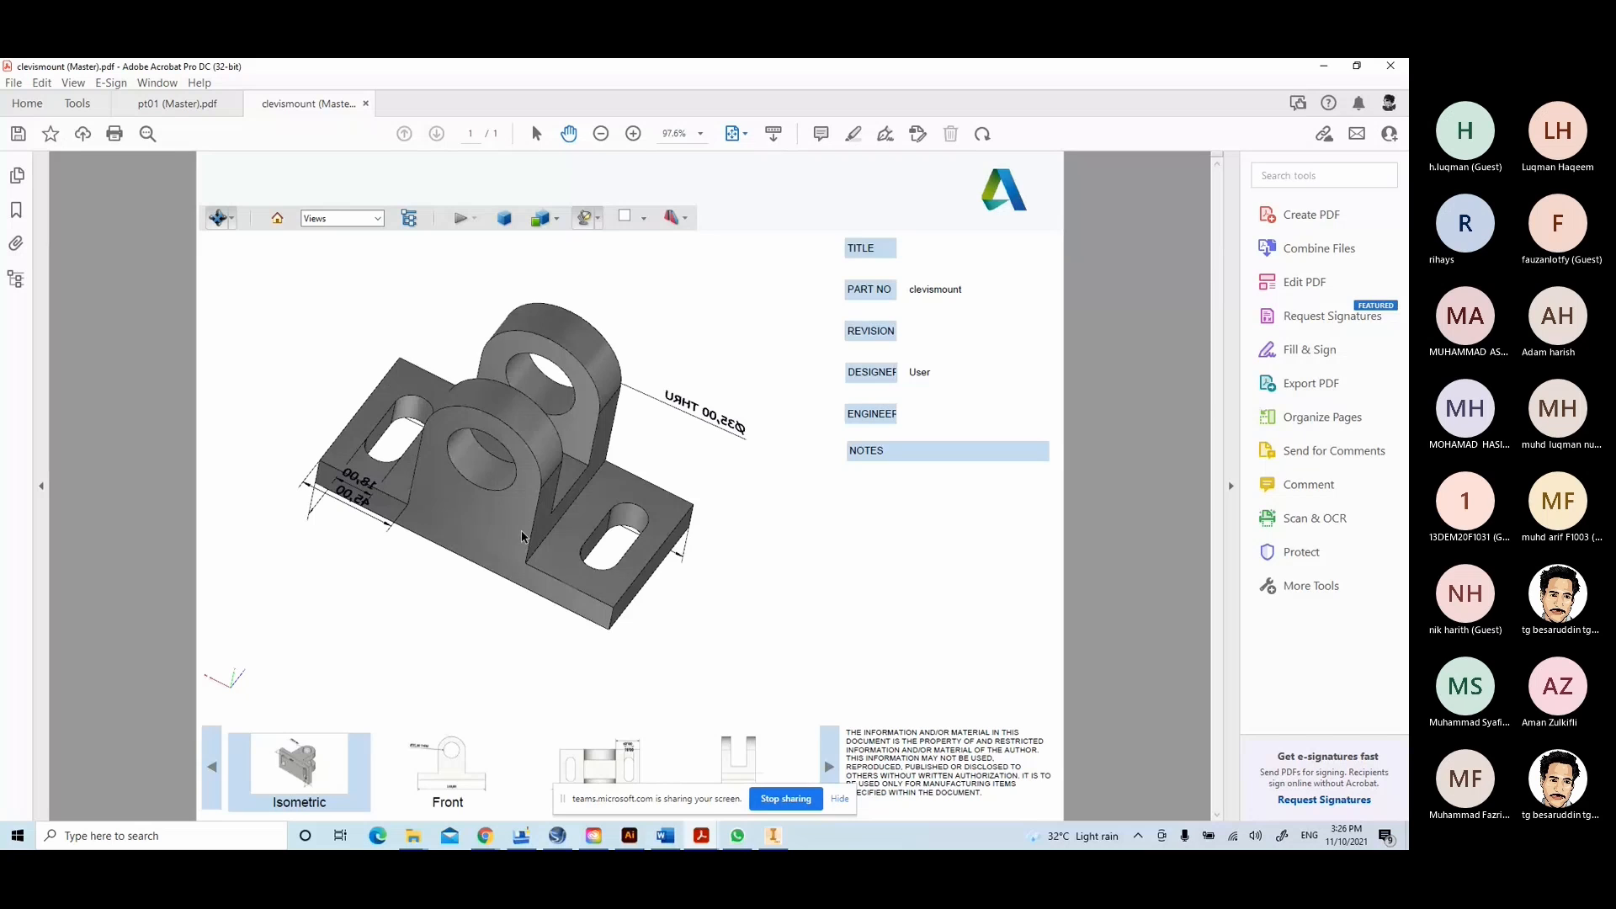
{"action": "left_click", "coordinate": [488, 761]}
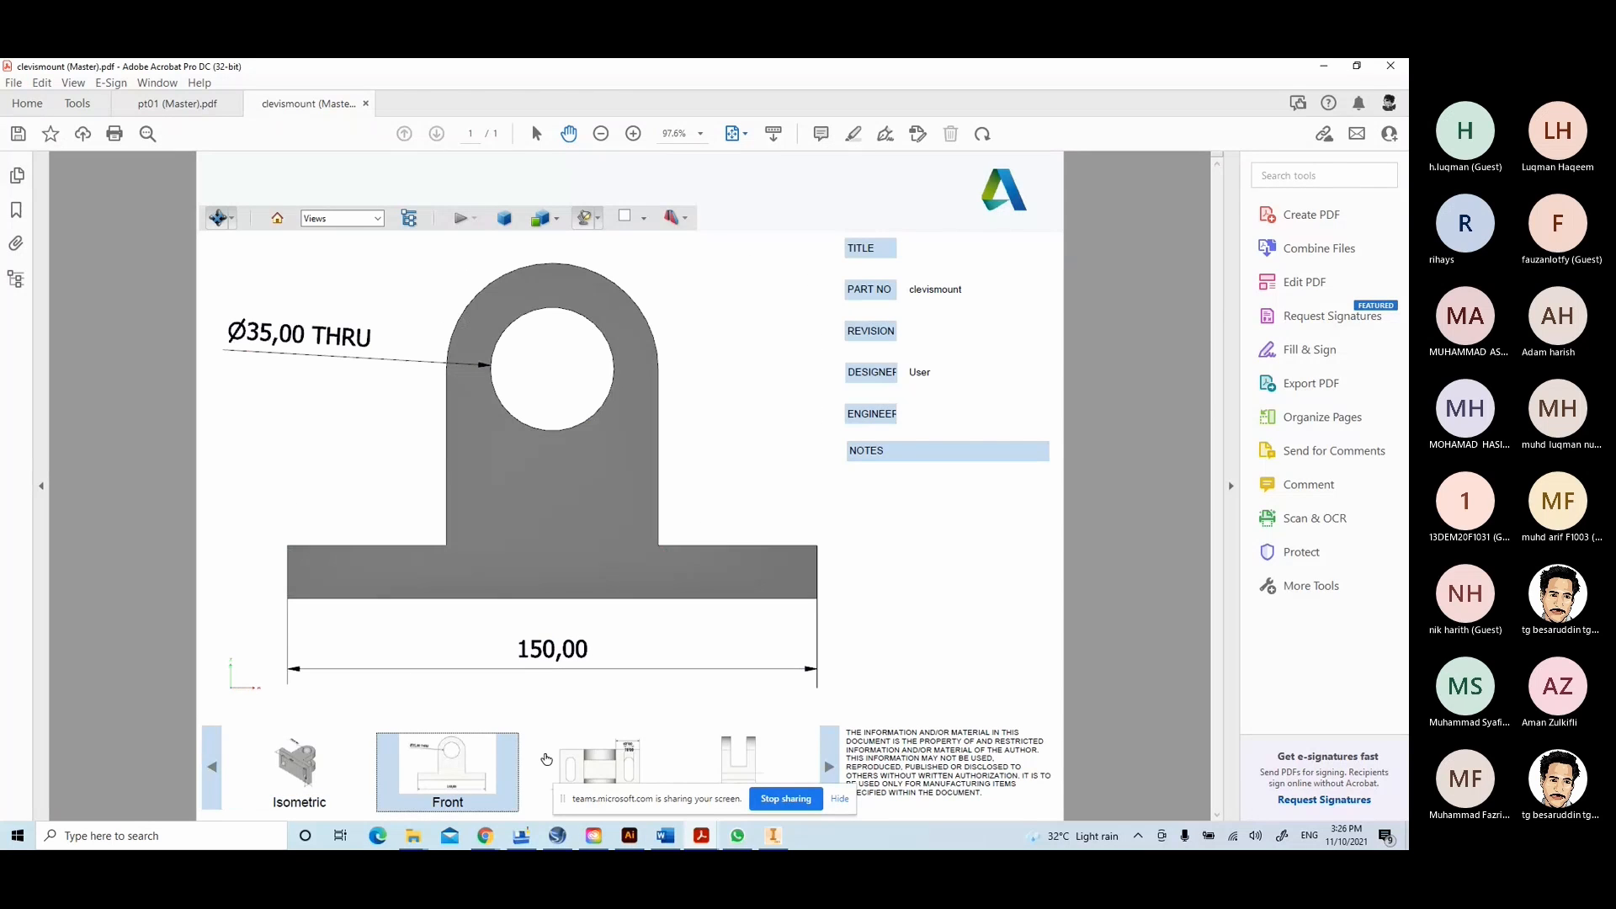
{"action": "left_click", "coordinate": [594, 761]}
{"action": "left_click", "coordinate": [737, 755]}
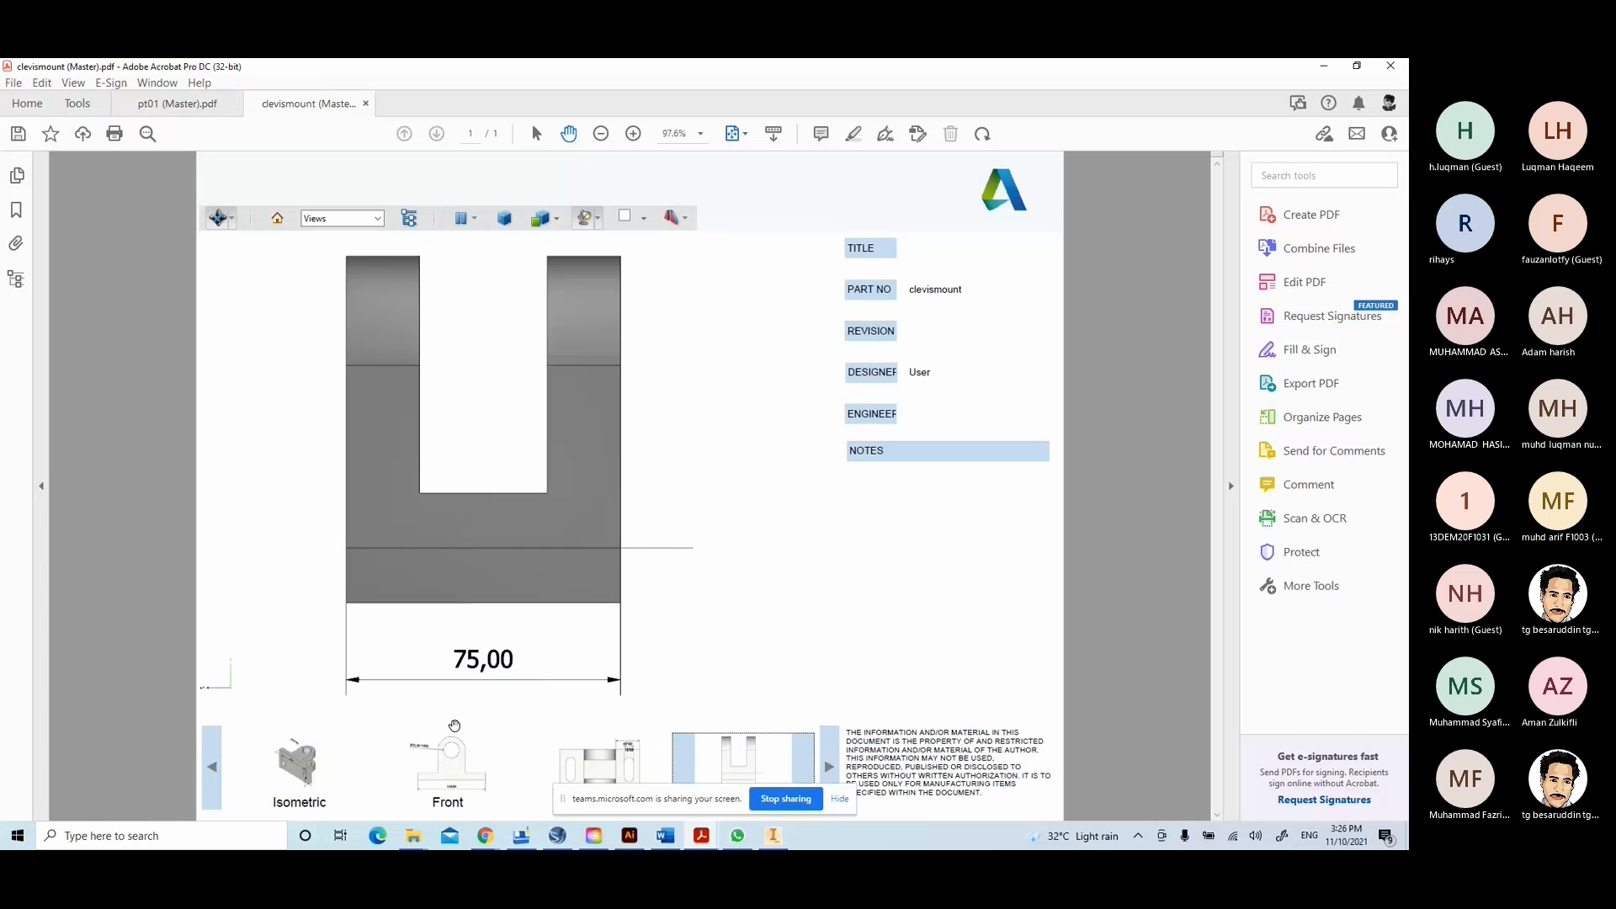
{"action": "left_click", "coordinate": [299, 776]}
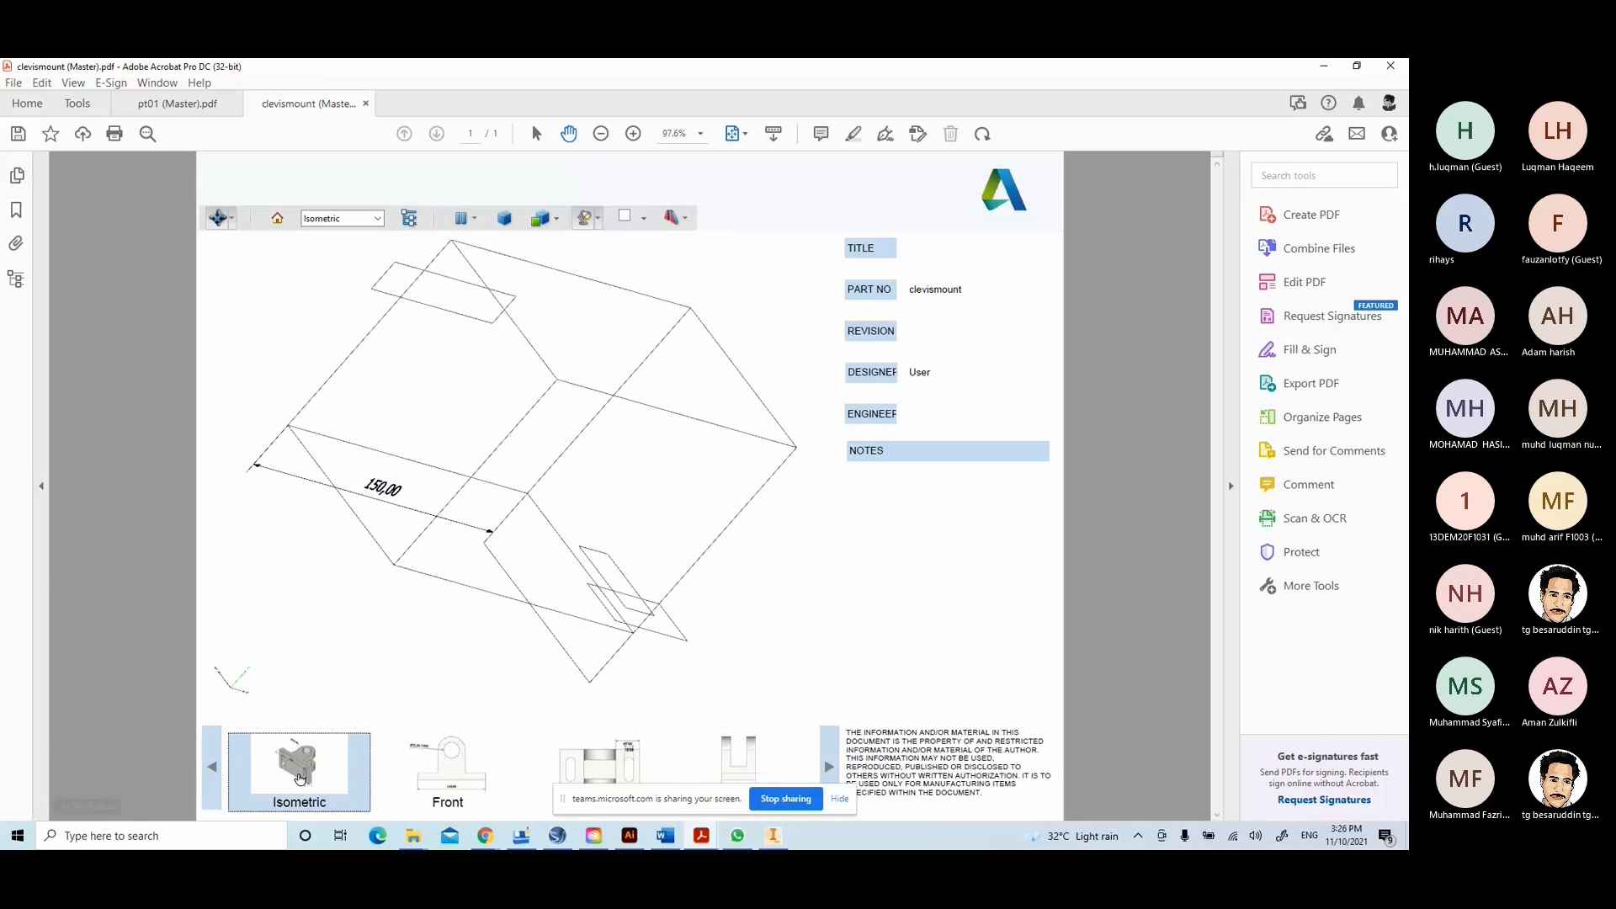
{"action": "mouse_move", "coordinate": [446, 412]}
{"action": "left_mouse_down"}
{"action": "mouse_move", "coordinate": [379, 505]}
{"action": "mouse_move", "coordinate": [319, 401]}
{"action": "left_mouse_up"}
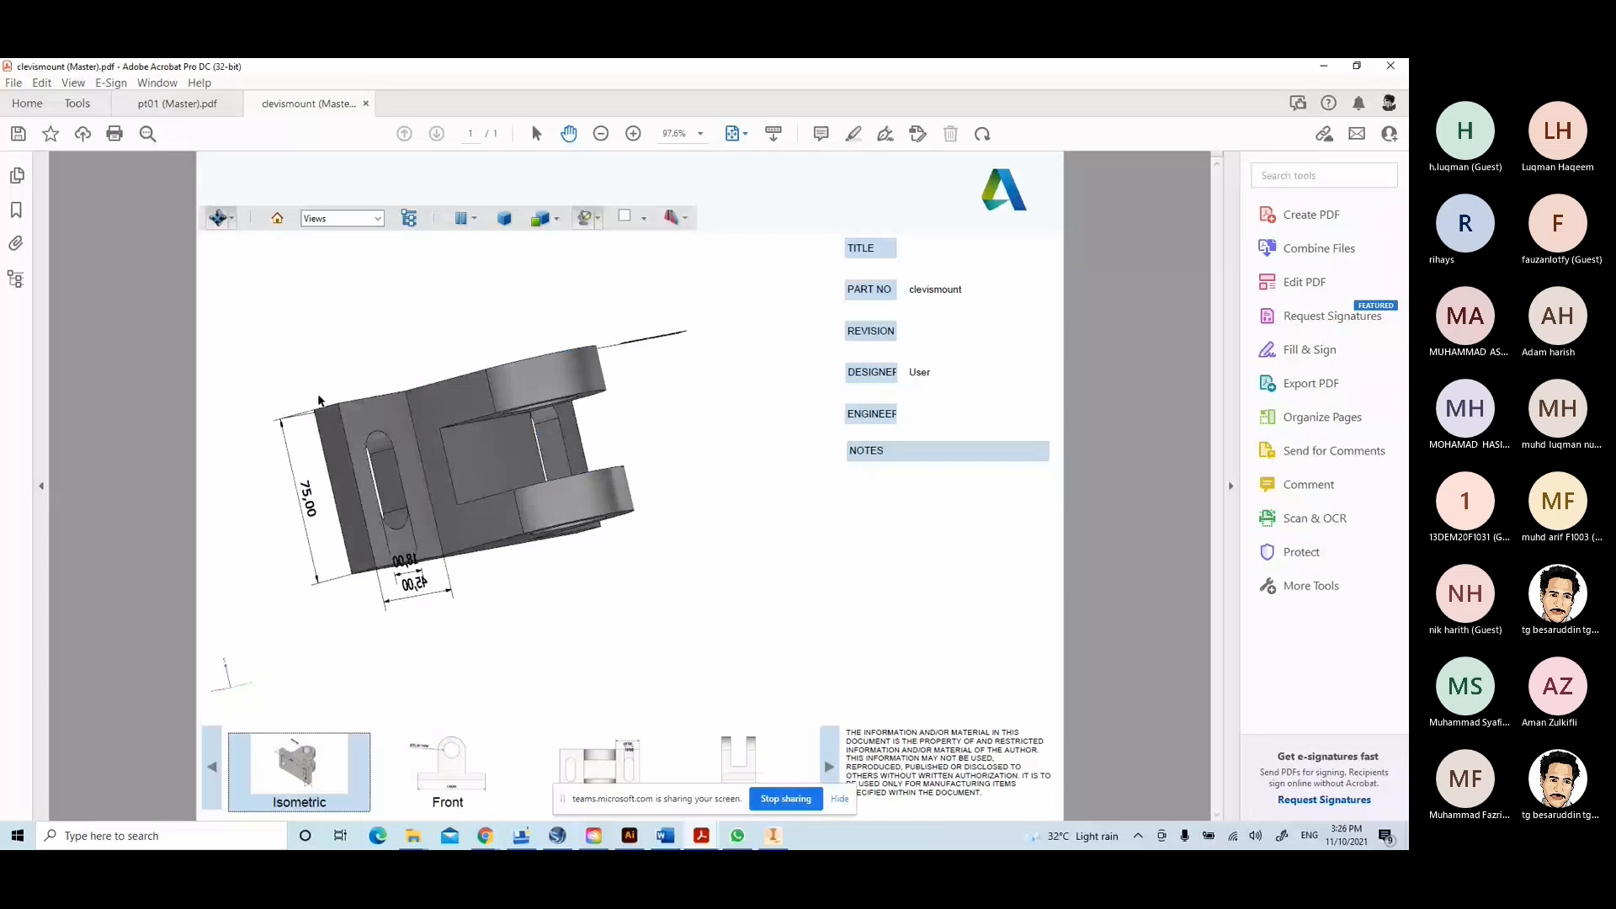
{"action": "left_click_drag", "start_coordinate": [320, 400], "coordinate": [539, 333]}
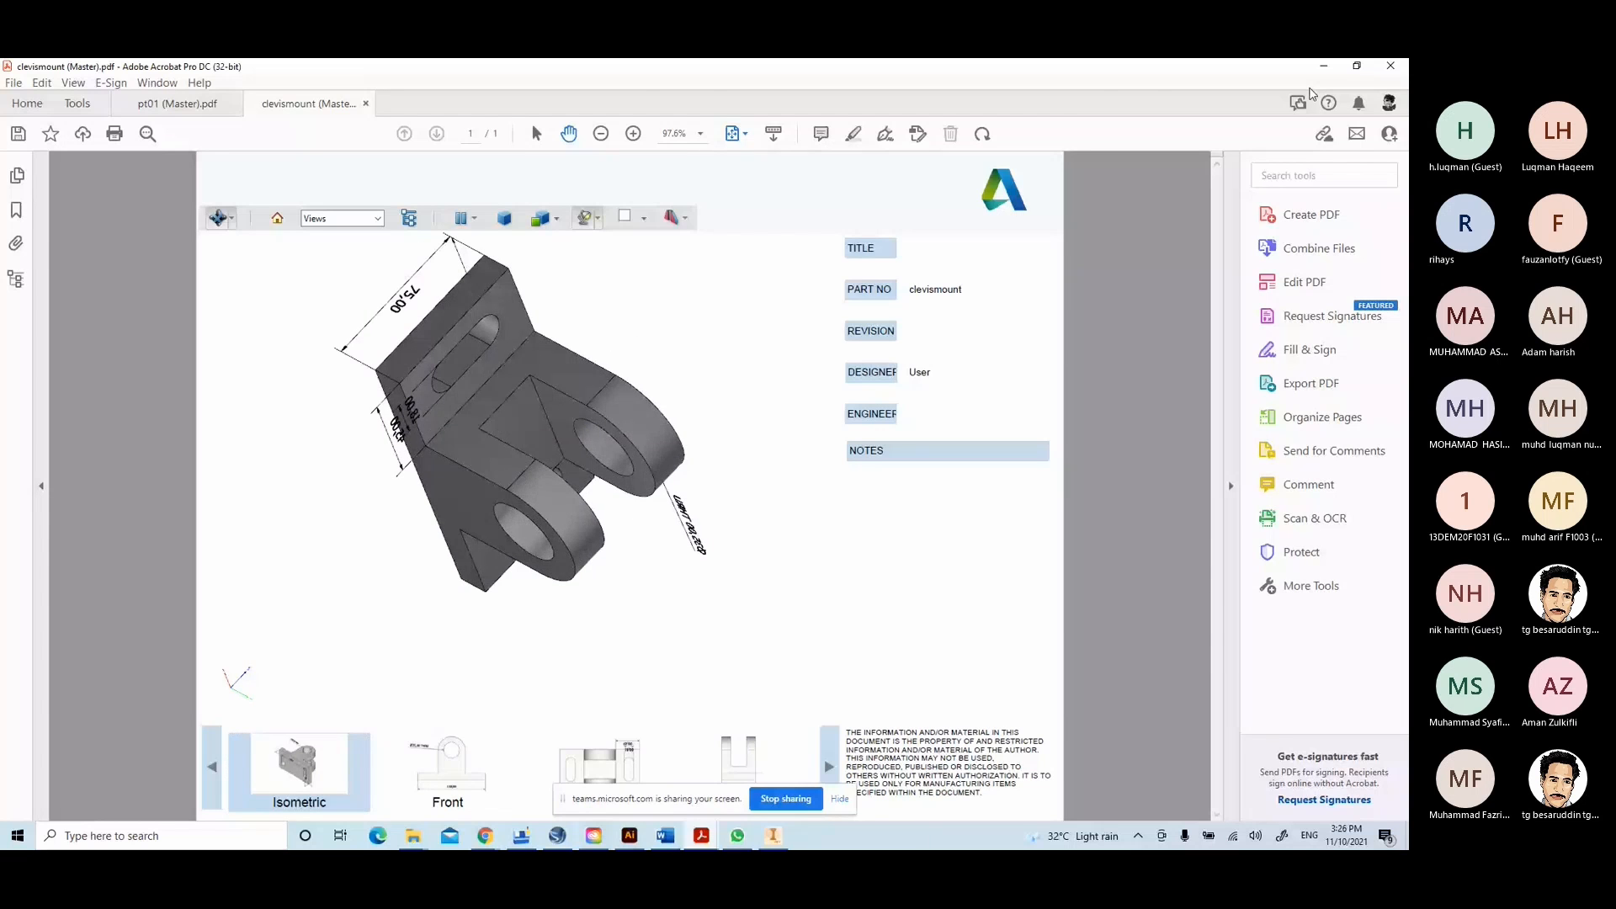
{"action": "left_click", "coordinate": [1324, 66]}
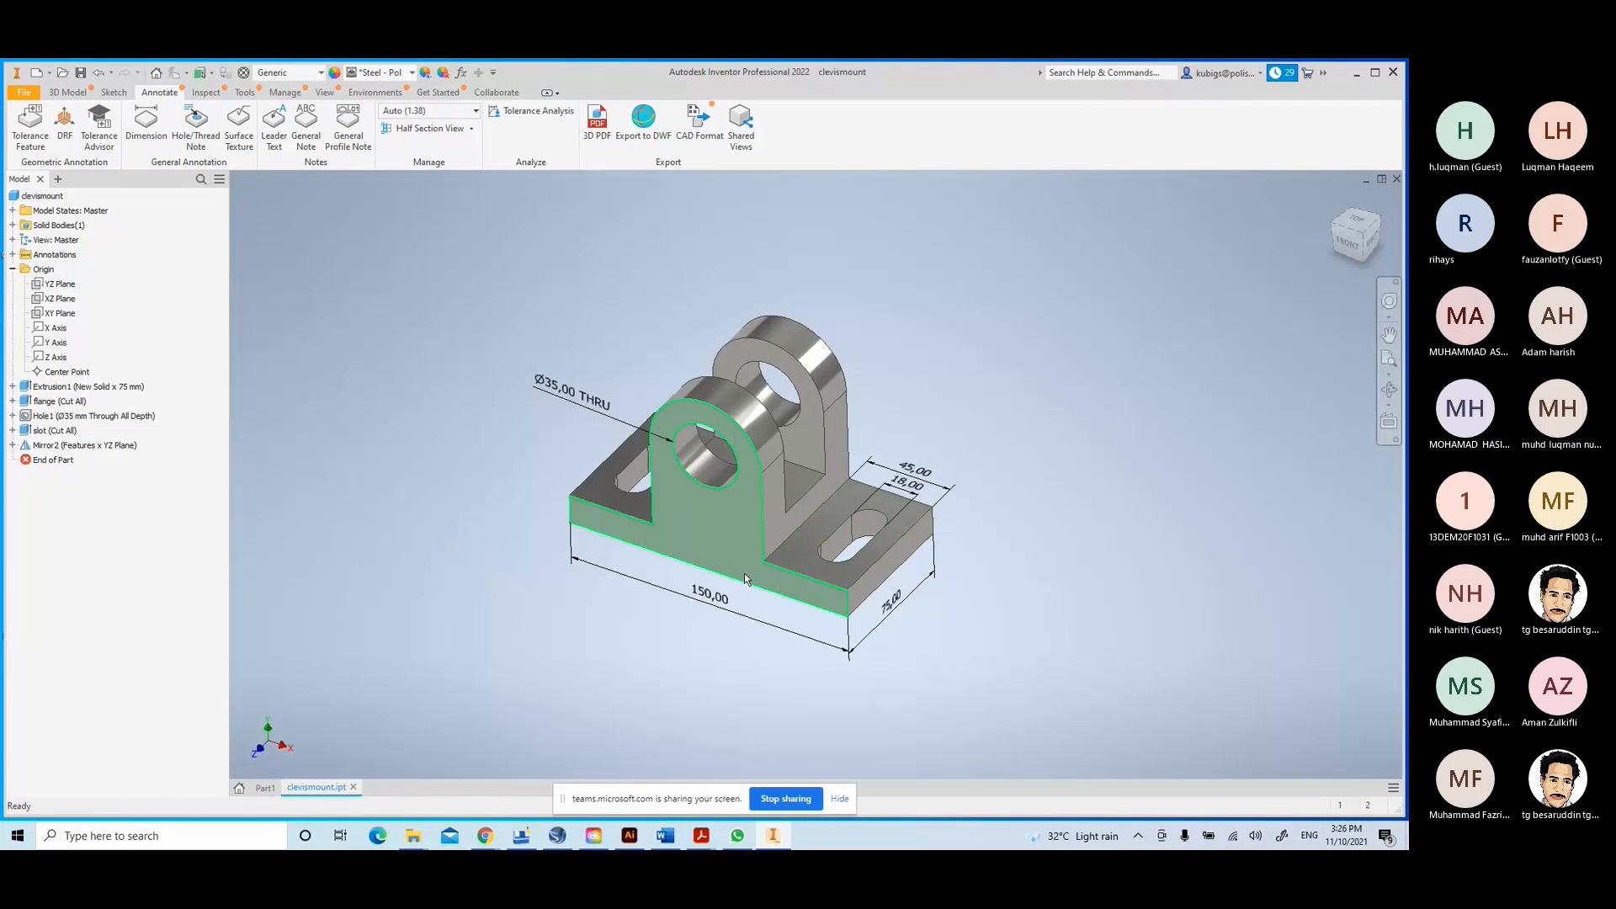
- Fillet the four vertical corner edges of the base plate with a 2 mm radius
{"action": "scroll", "coordinate": [874, 606], "scroll_direction": "up", "scroll_amount": 3}
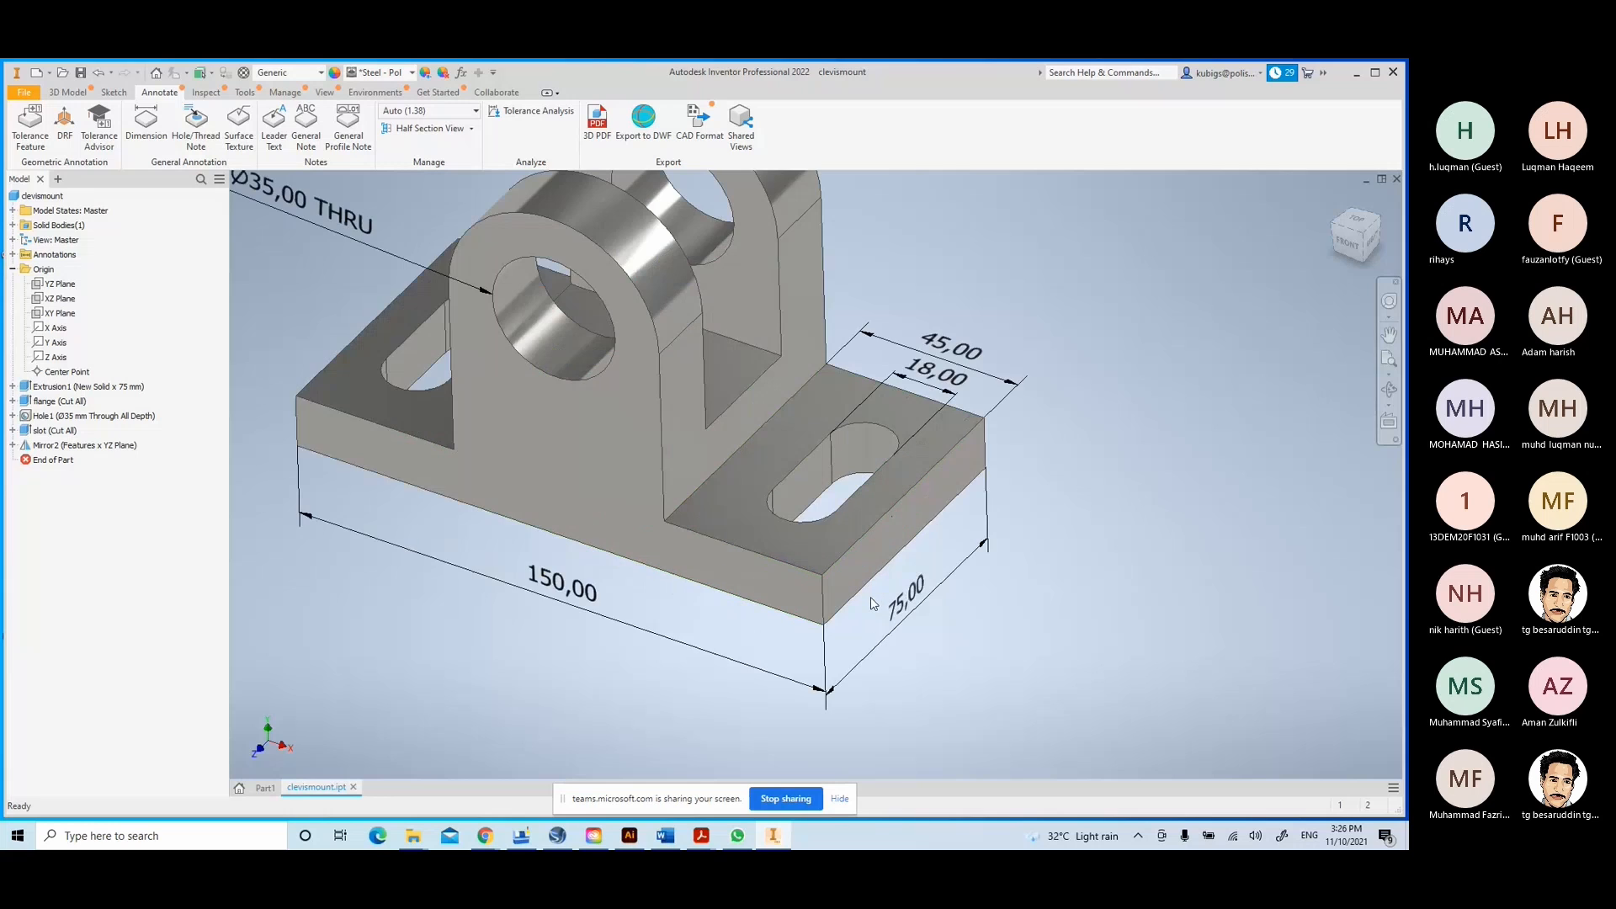
{"action": "scroll", "coordinate": [873, 602], "scroll_direction": "down", "scroll_amount": 5}
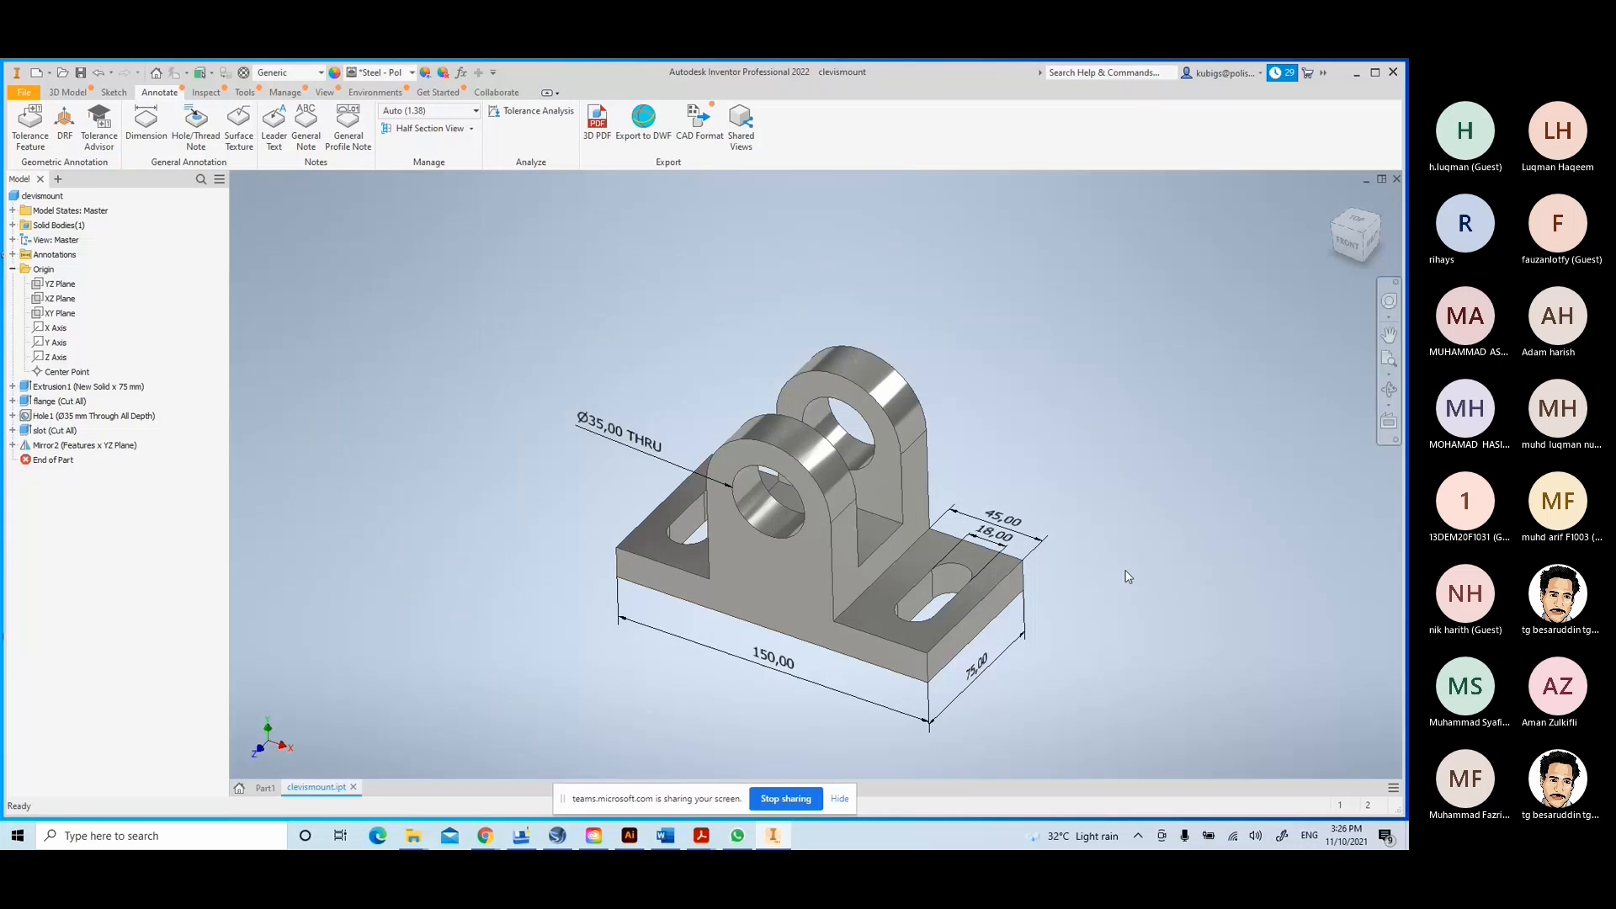
{"action": "left_click", "coordinate": [67, 91]}
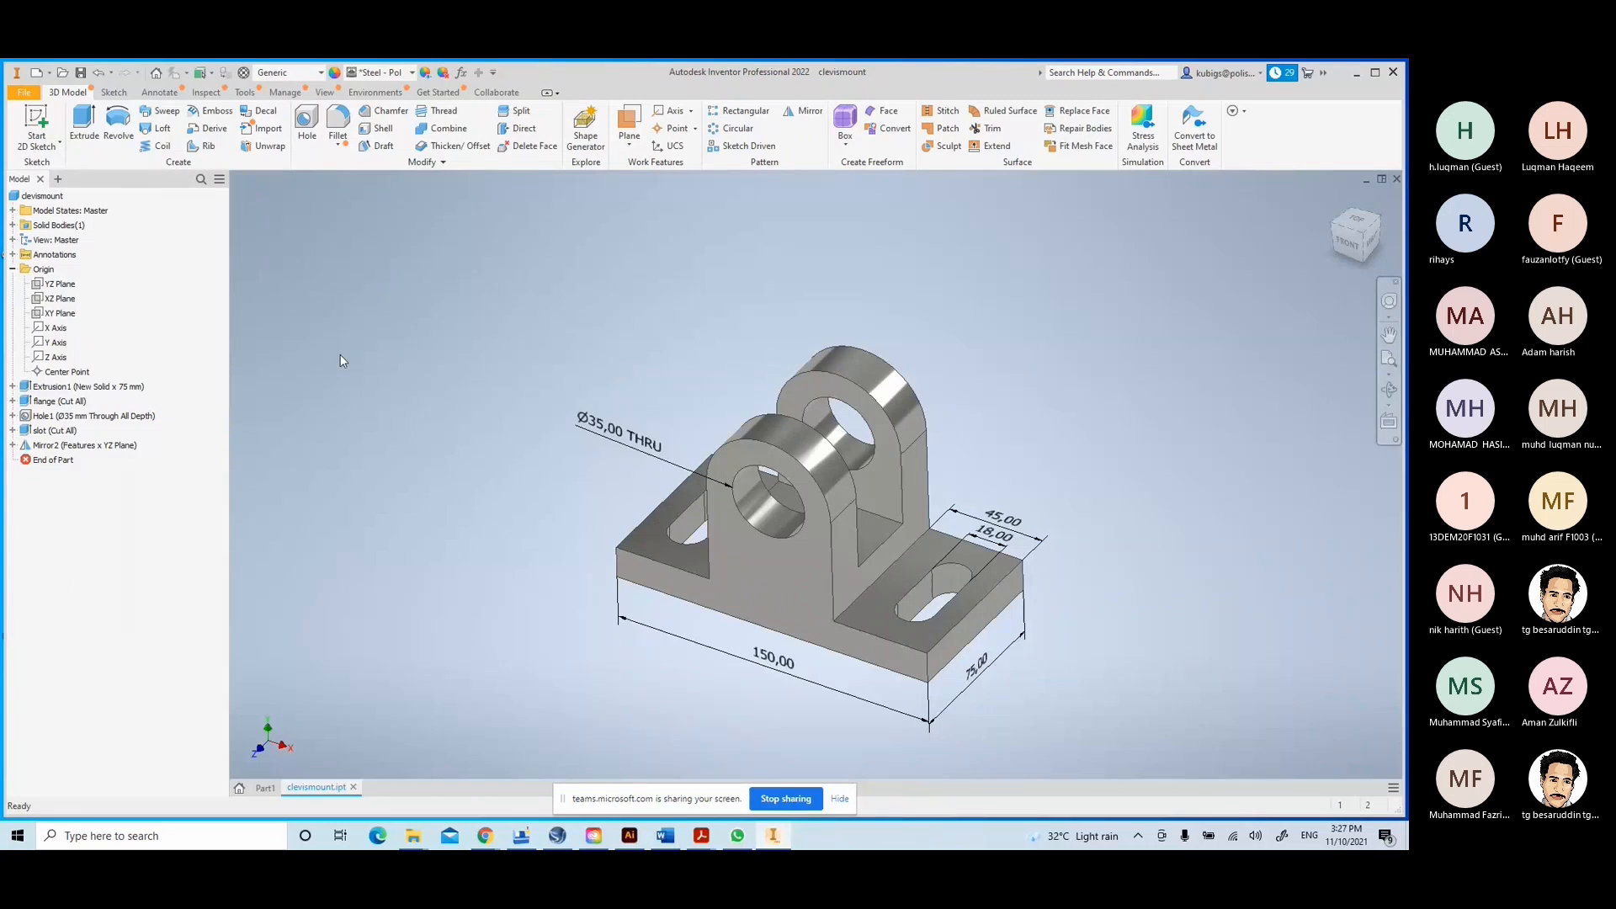
{"action": "left_click", "coordinate": [341, 118]}
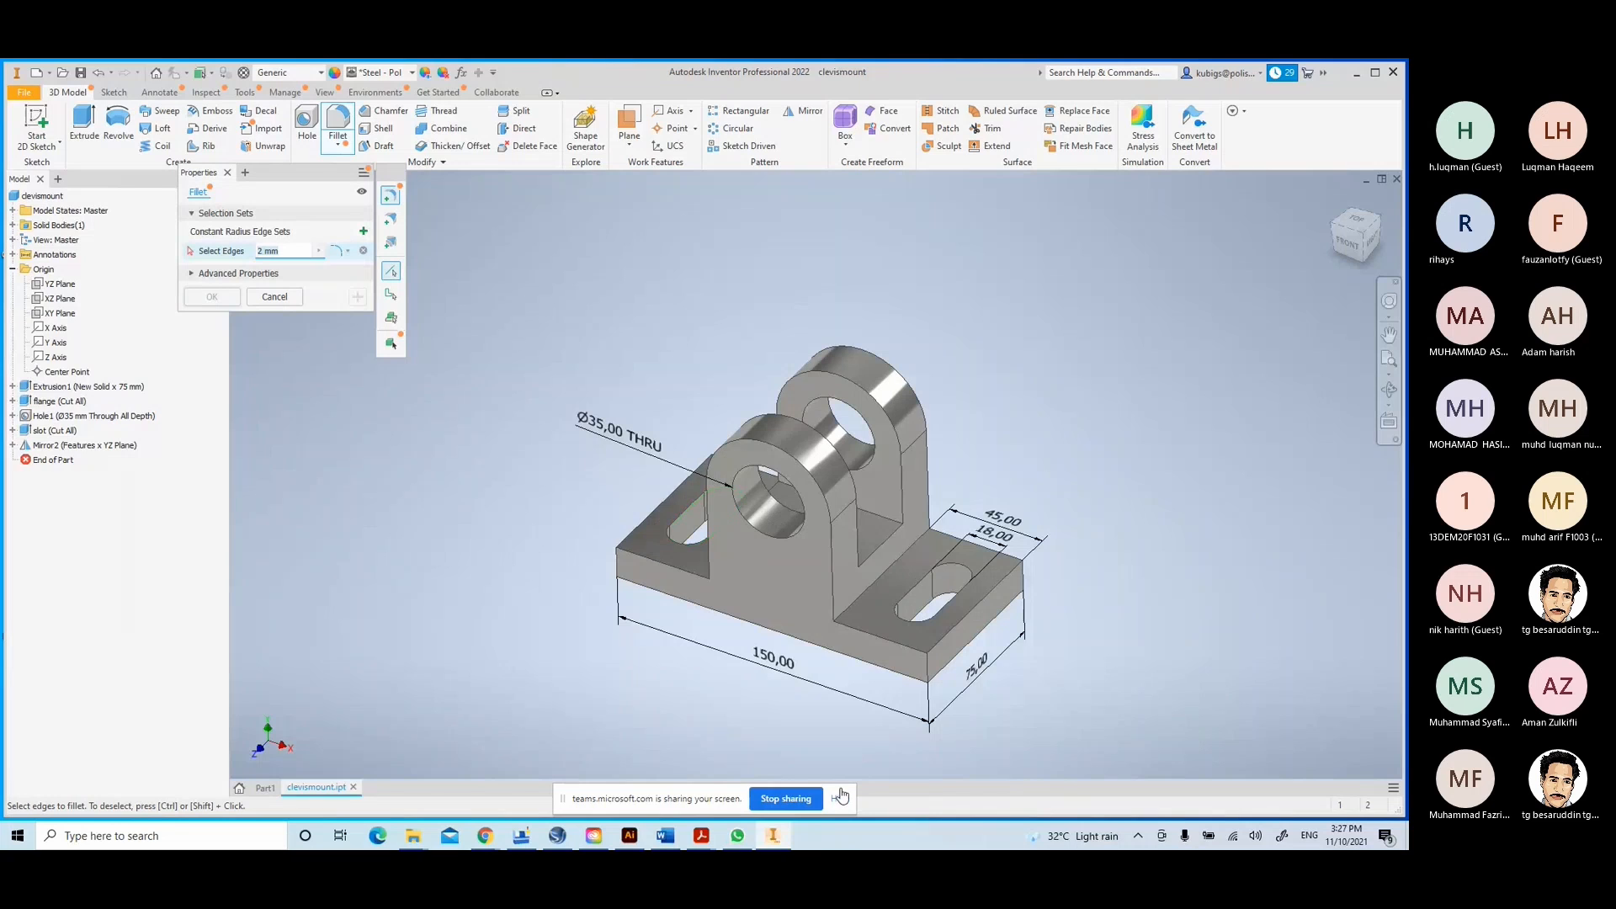
{"action": "left_click", "coordinate": [933, 672]}
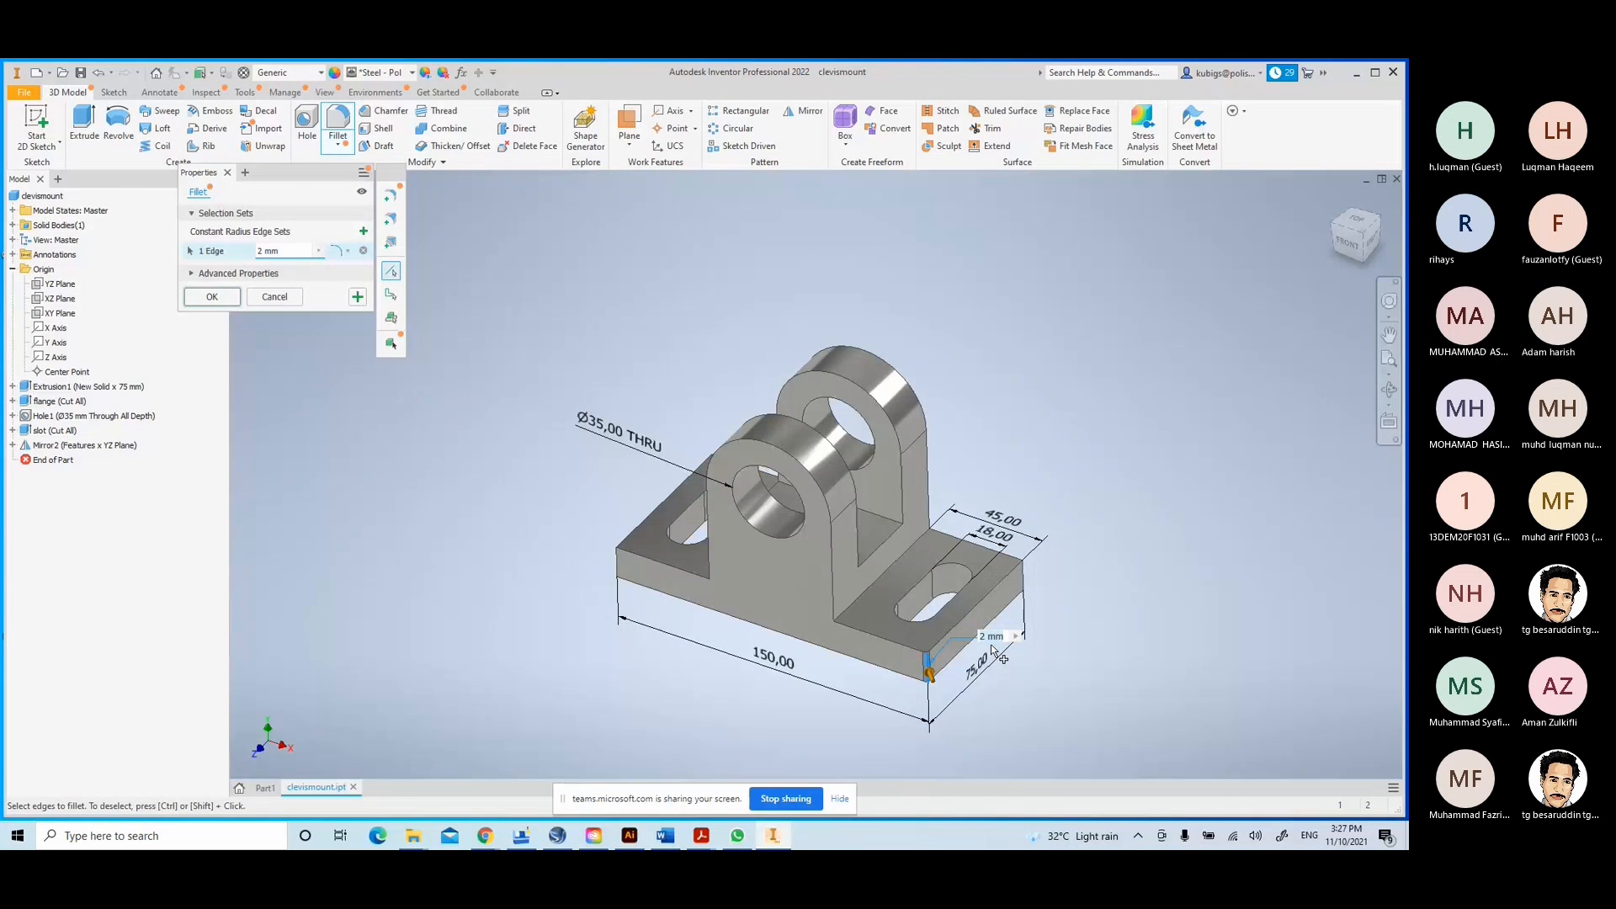
{"action": "left_click", "coordinate": [1024, 580]}
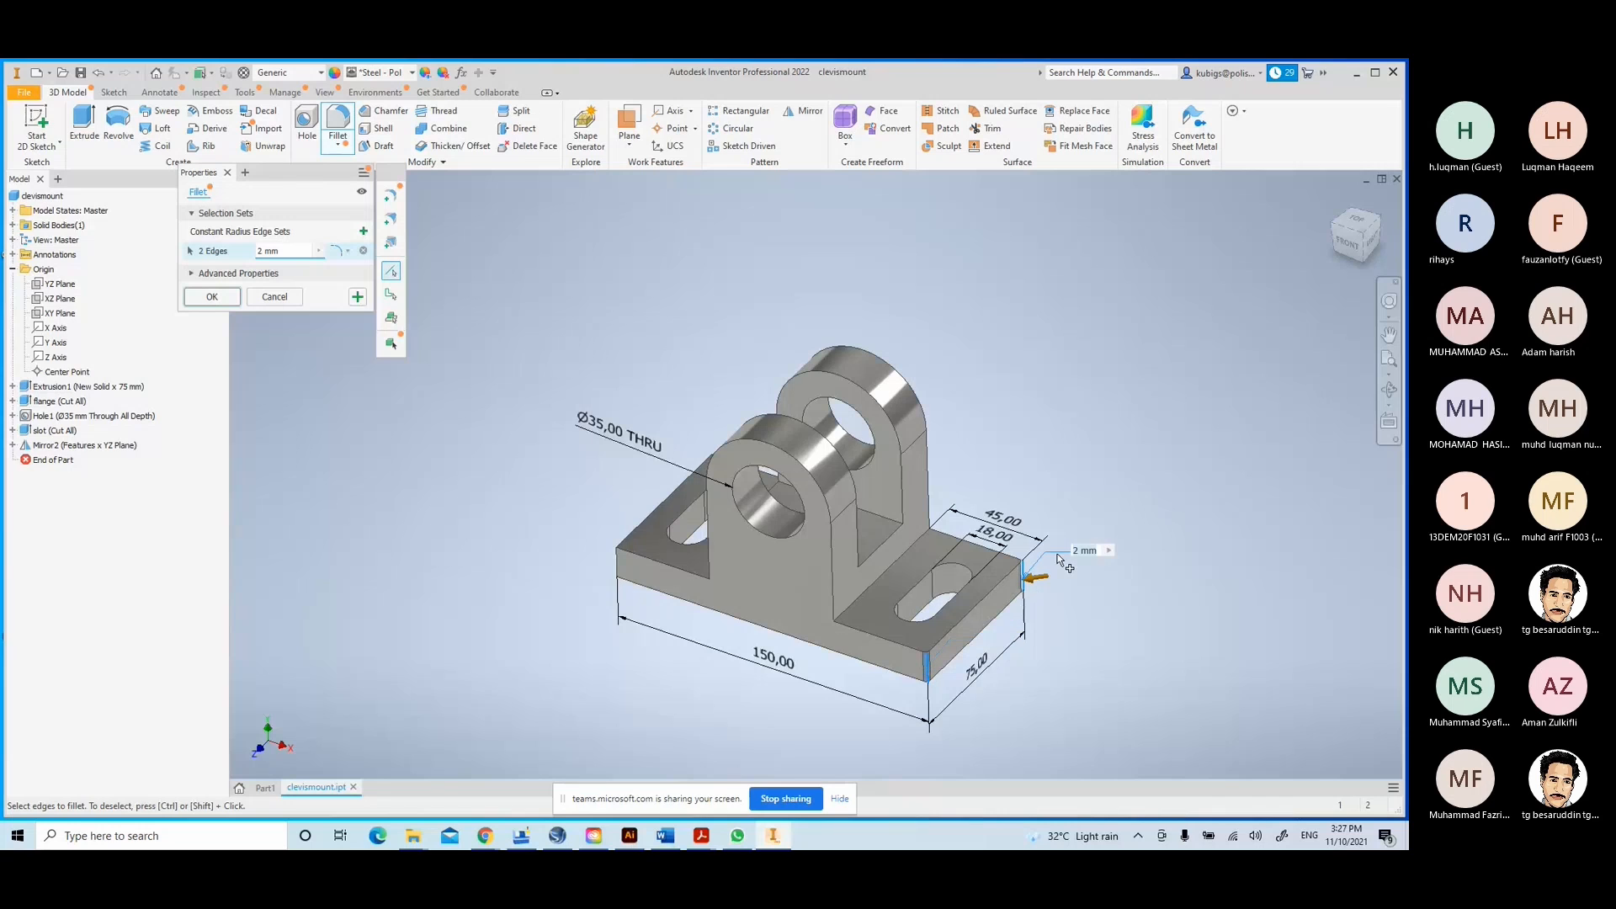
{"action": "left_click", "coordinate": [1331, 225]}
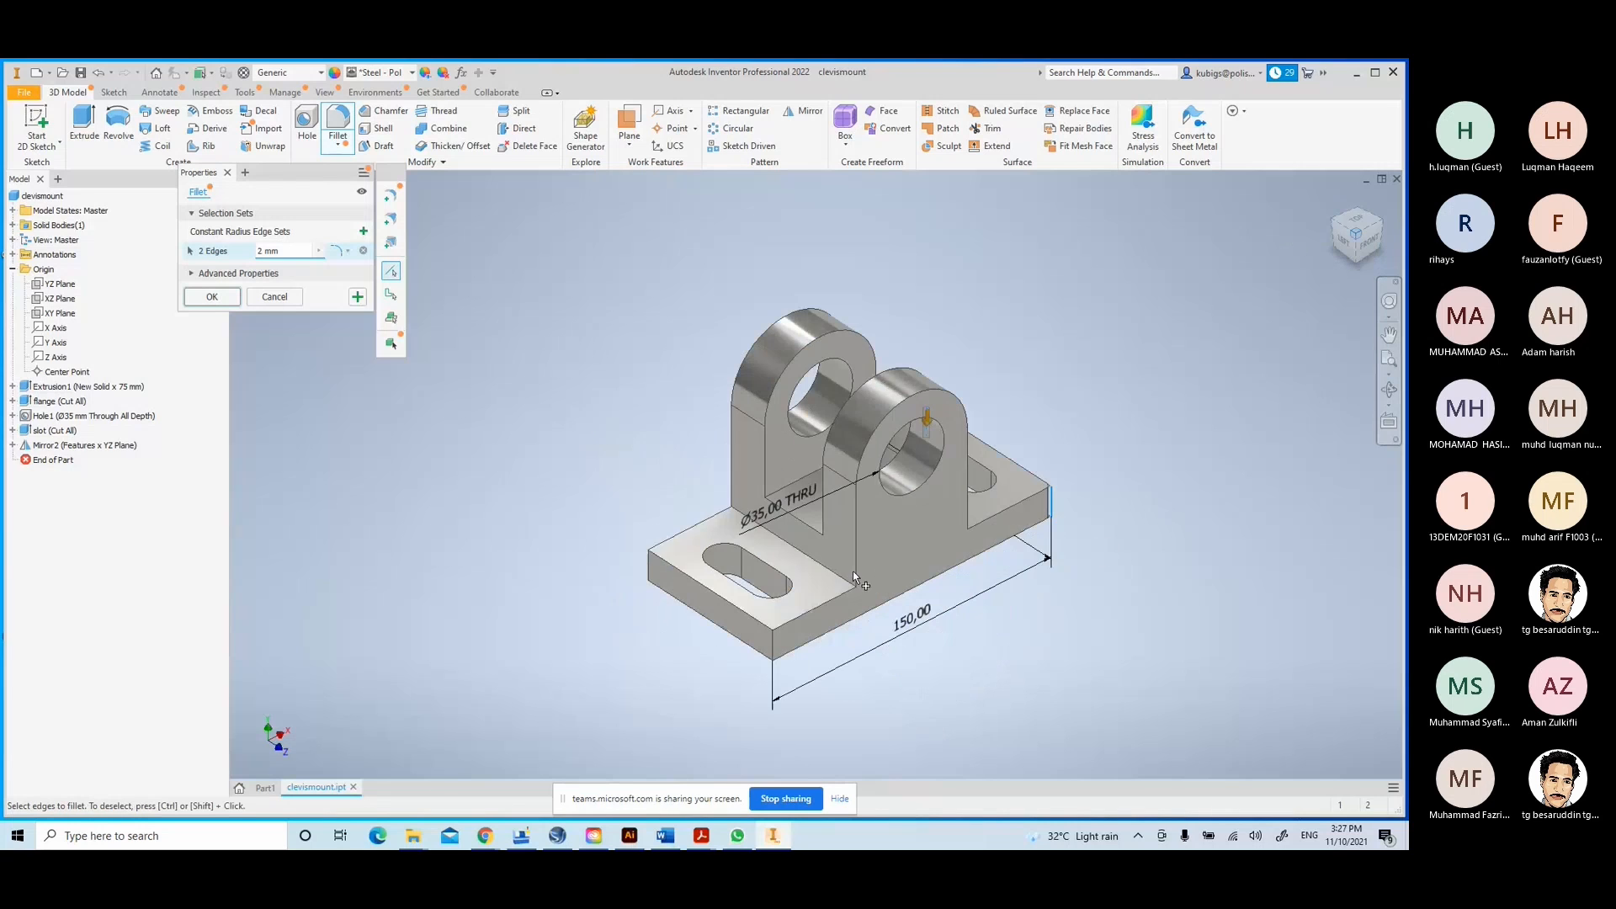
{"action": "left_click", "coordinate": [653, 569]}
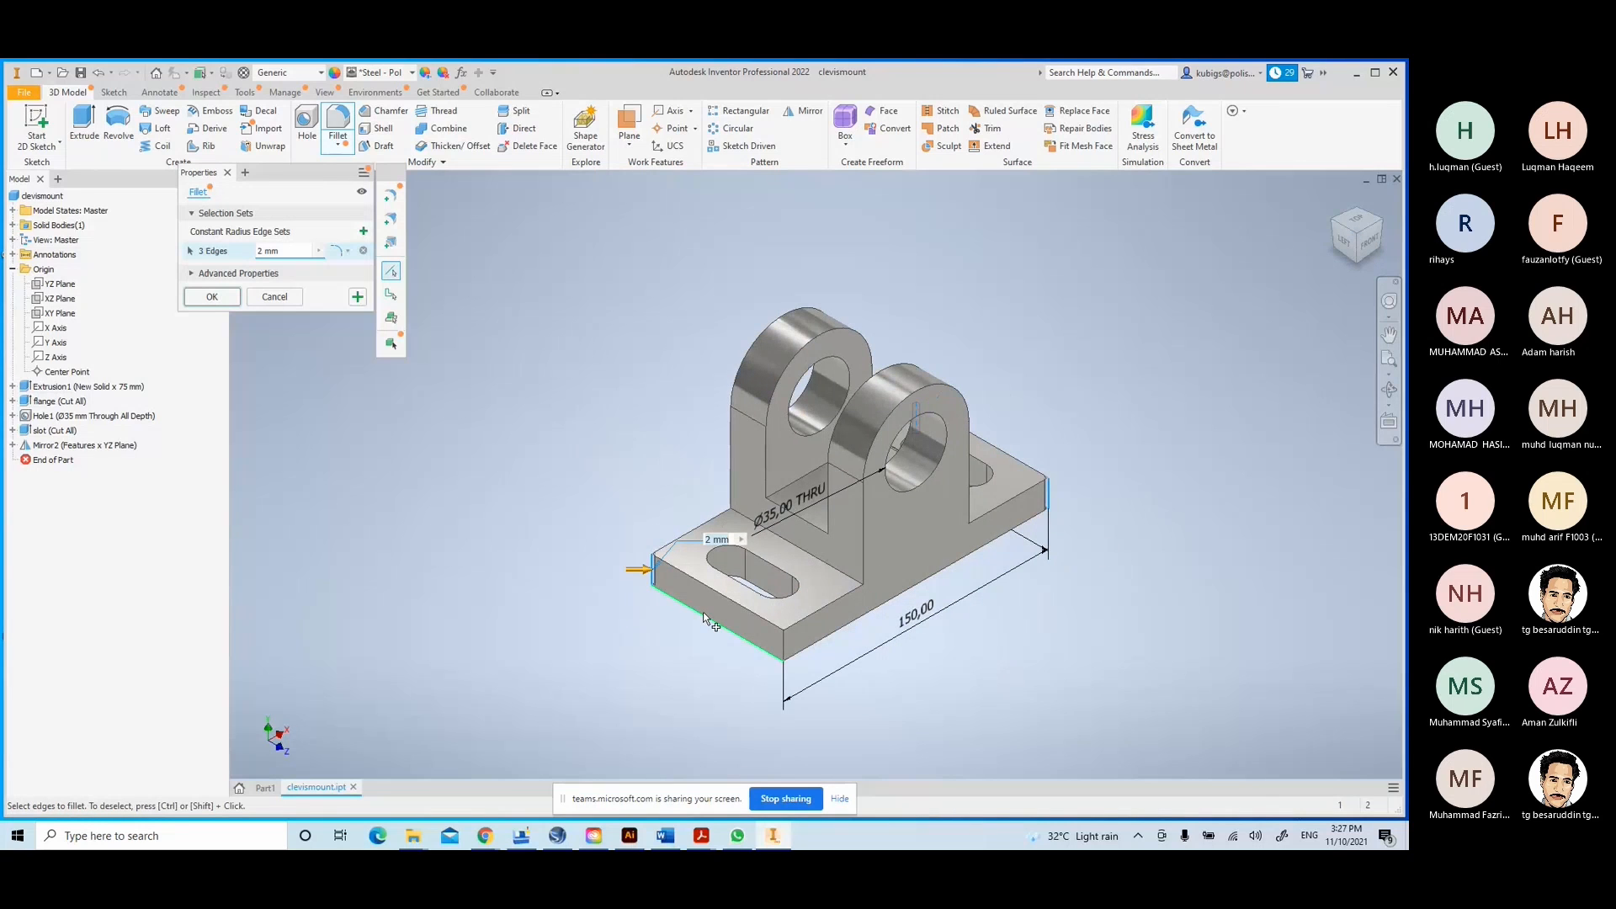
{"action": "left_click", "coordinate": [783, 646]}
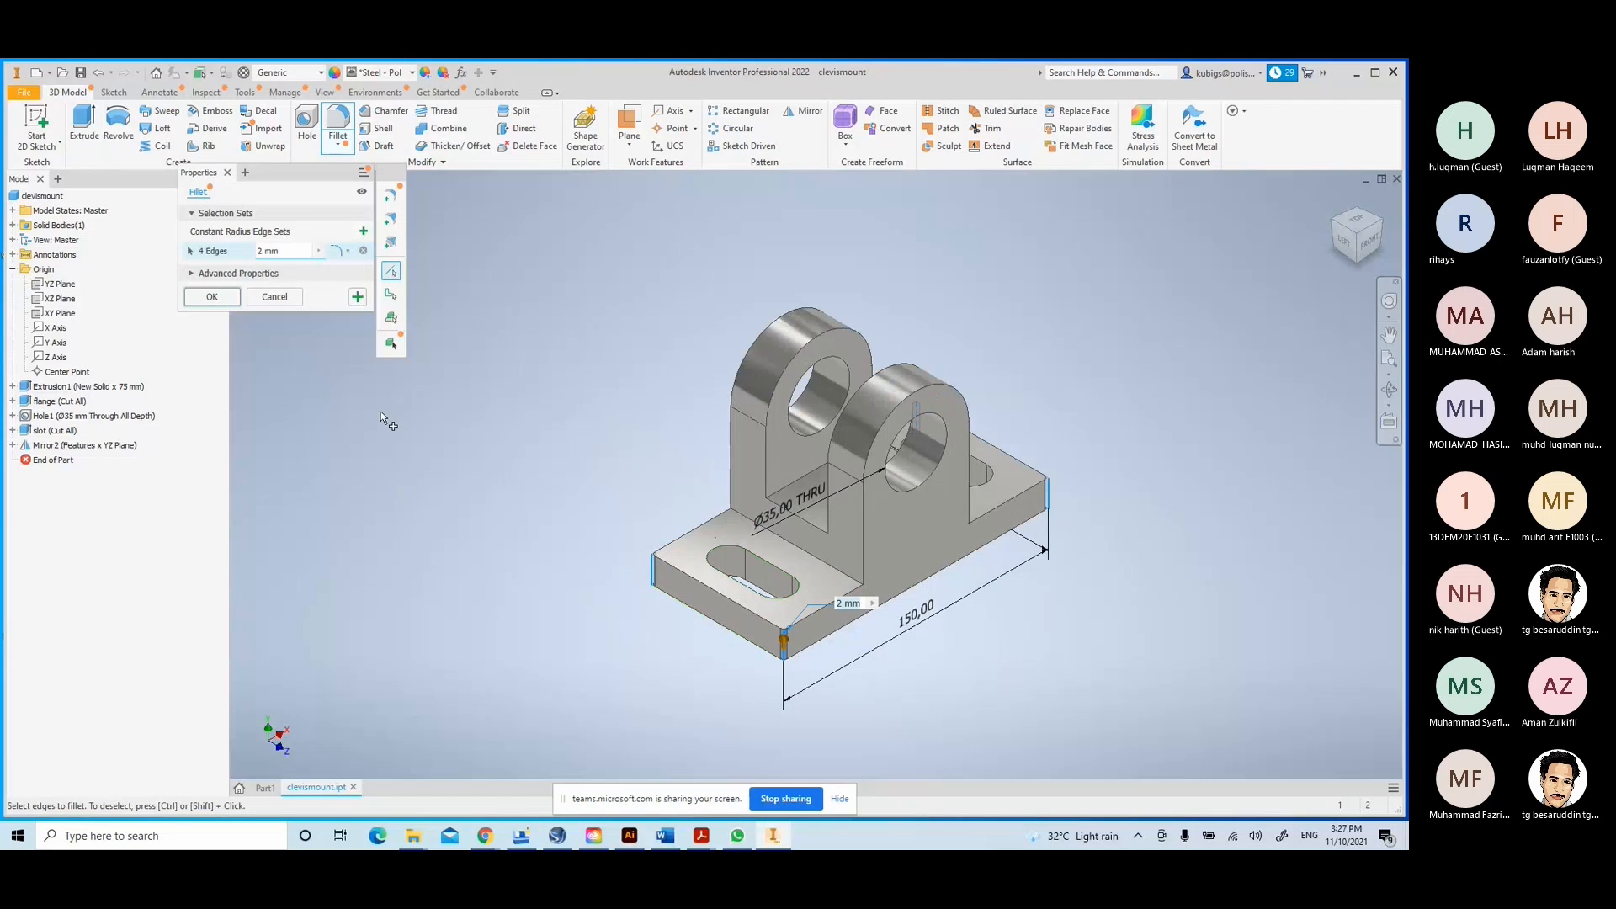
{"action": "left_click", "coordinate": [211, 296]}
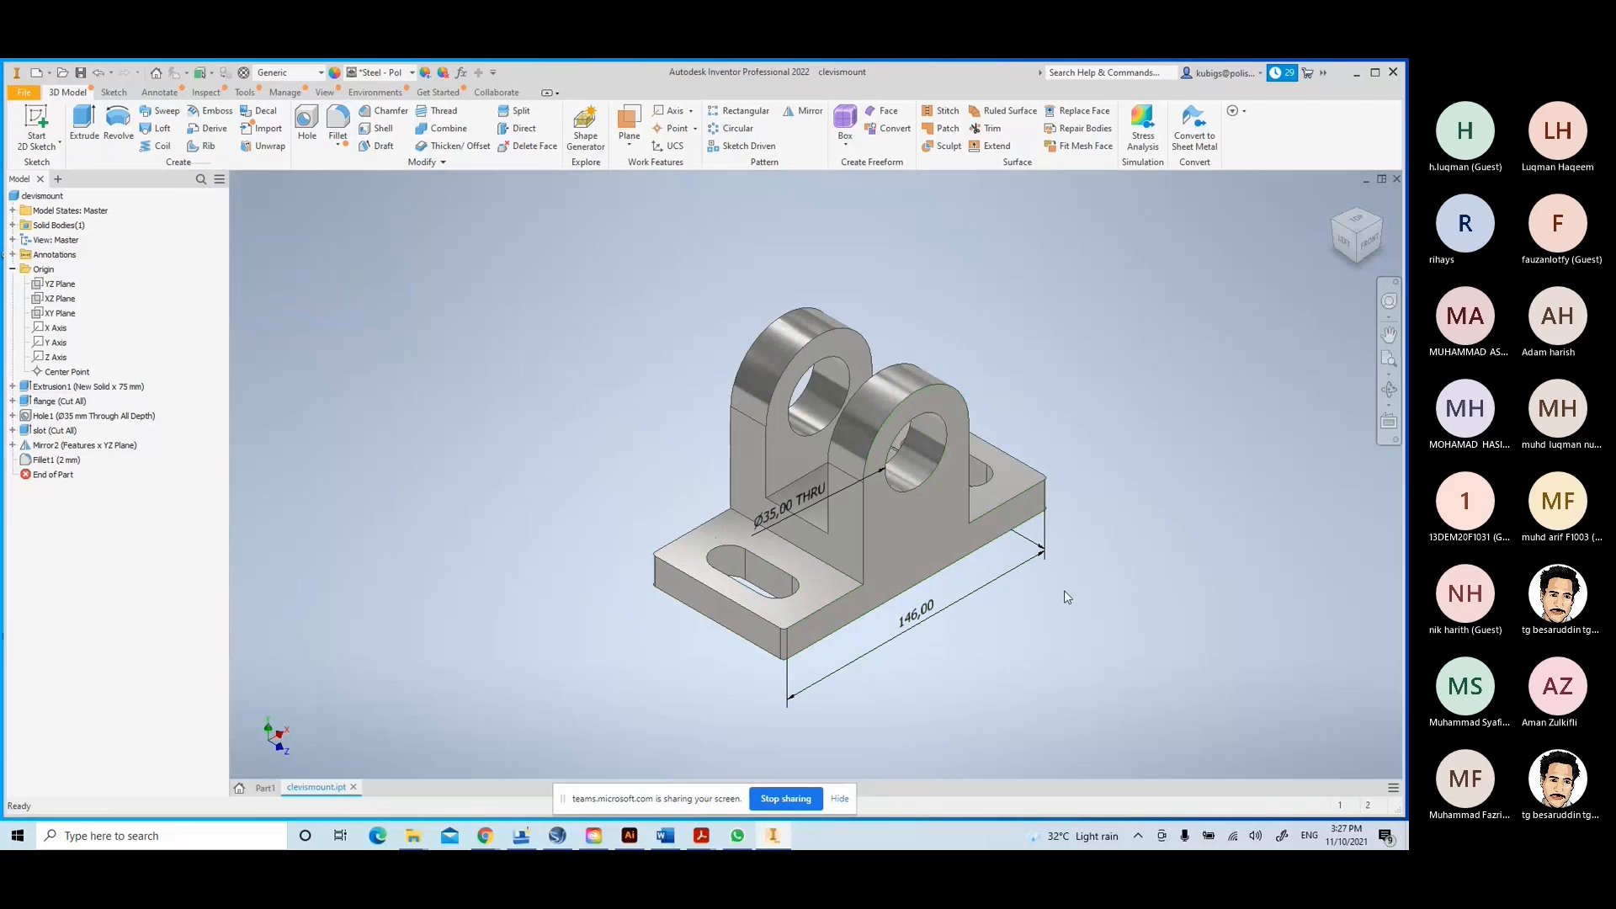
- Start a chamfer on the top outer edges at both ends of the base plate and set its distance to 1 mm
{"action": "middle_click_drag", "start_coordinate": [1061, 559], "coordinate": [953, 579], "text": "shift"}
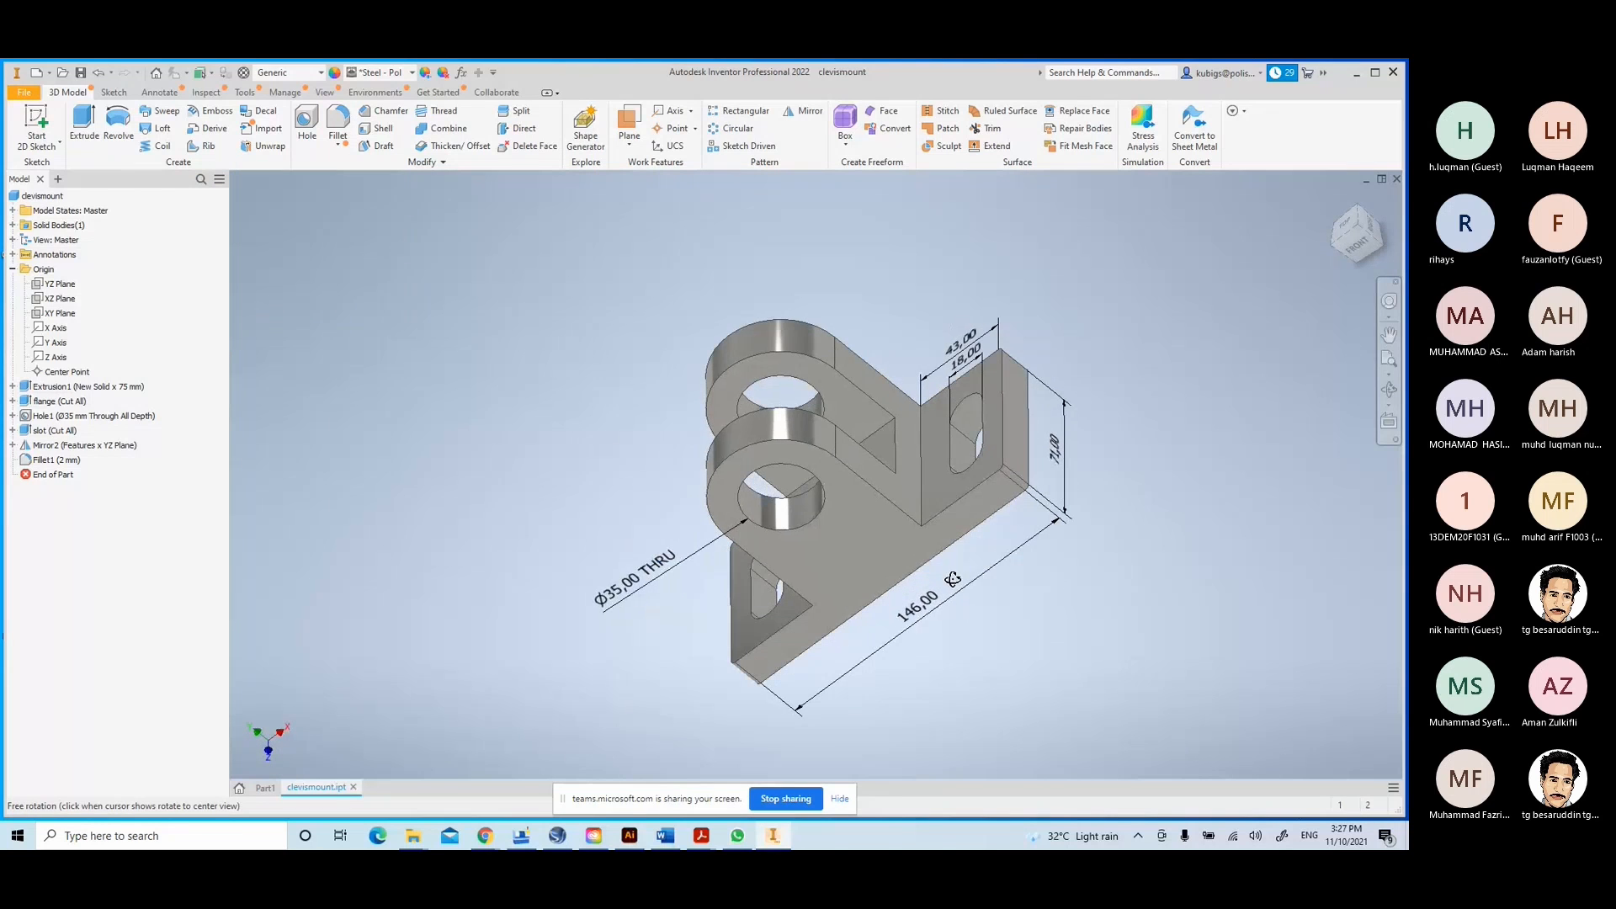
{"action": "left_click", "coordinate": [390, 112]}
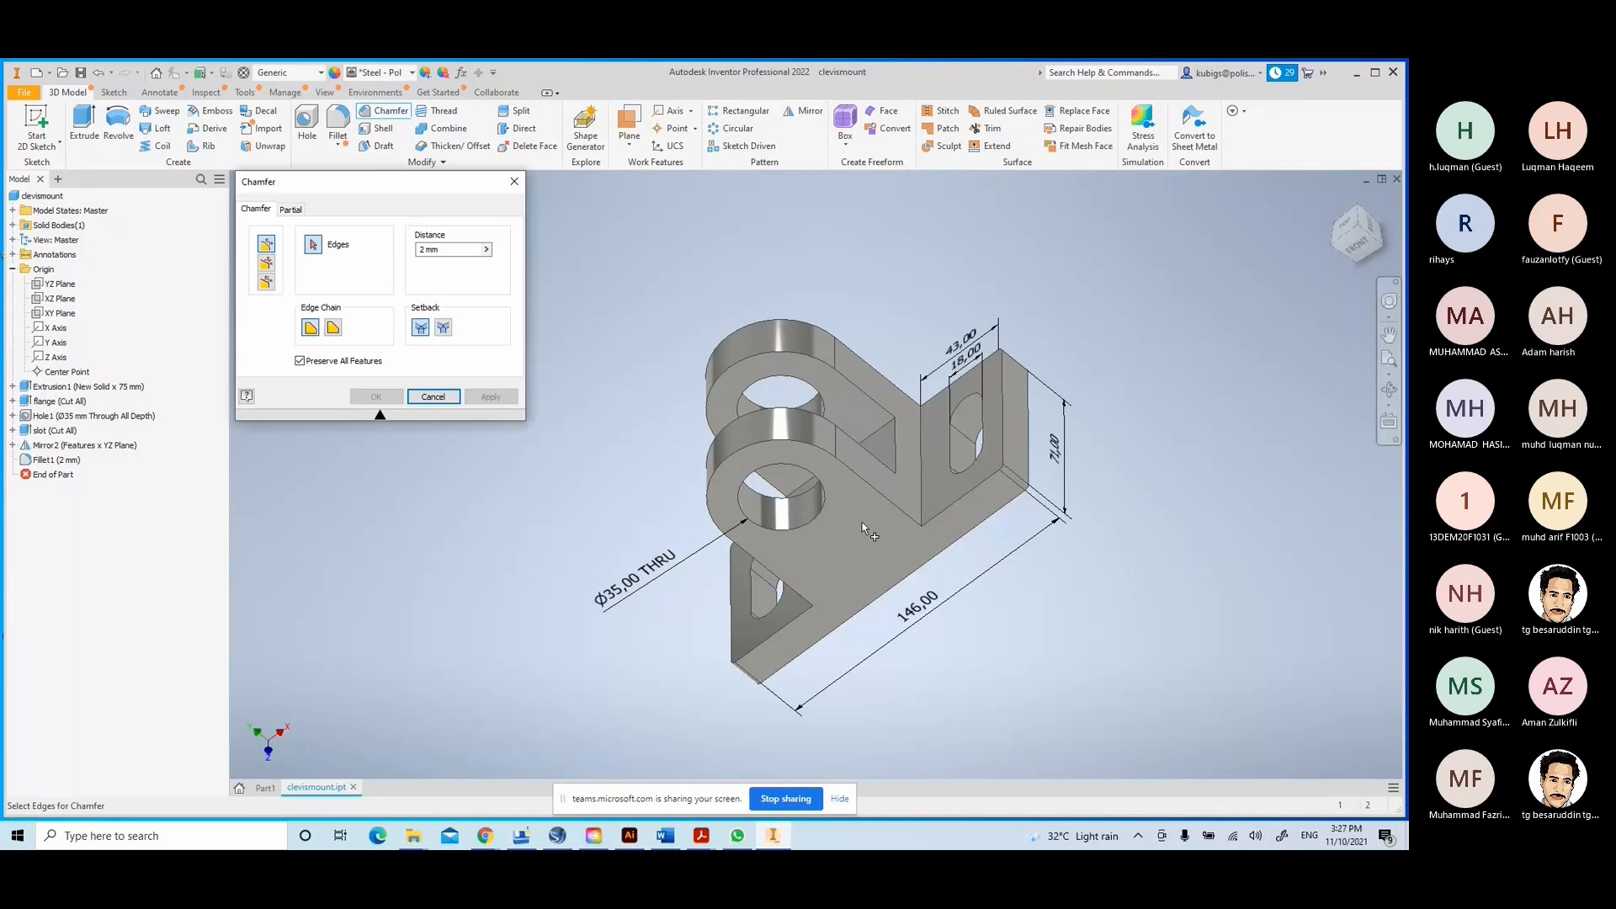
{"action": "left_click", "coordinate": [756, 648]}
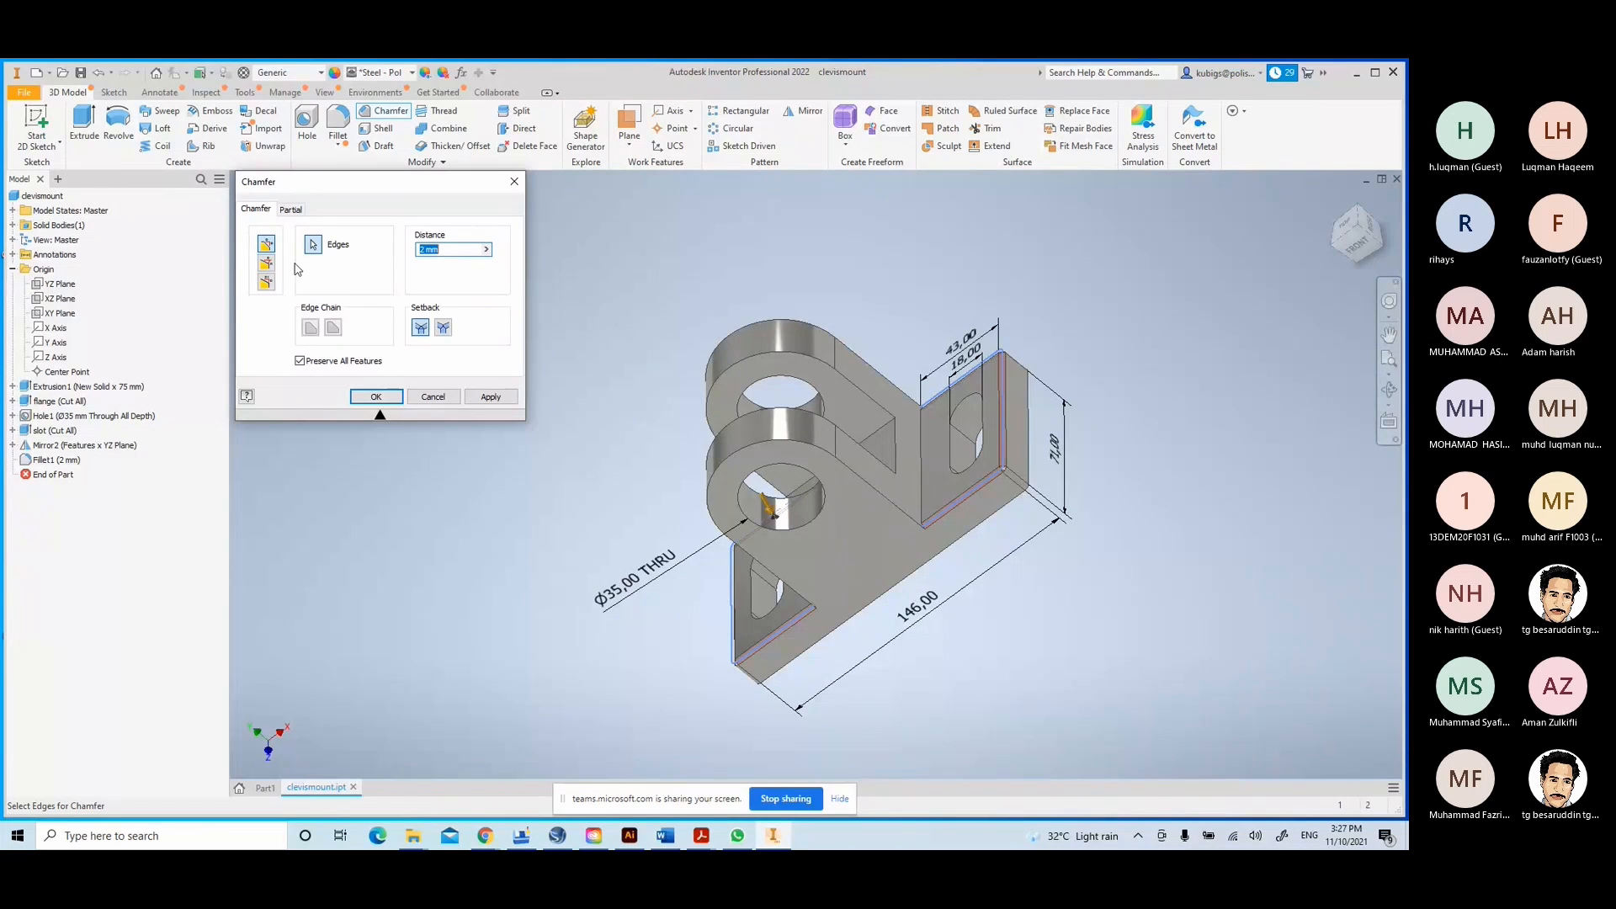
{"action": "left_click", "coordinate": [450, 246]}
{"action": "left_click_drag", "start_coordinate": [450, 247], "coordinate": [372, 251]}
{"action": "type", "text": "1"}
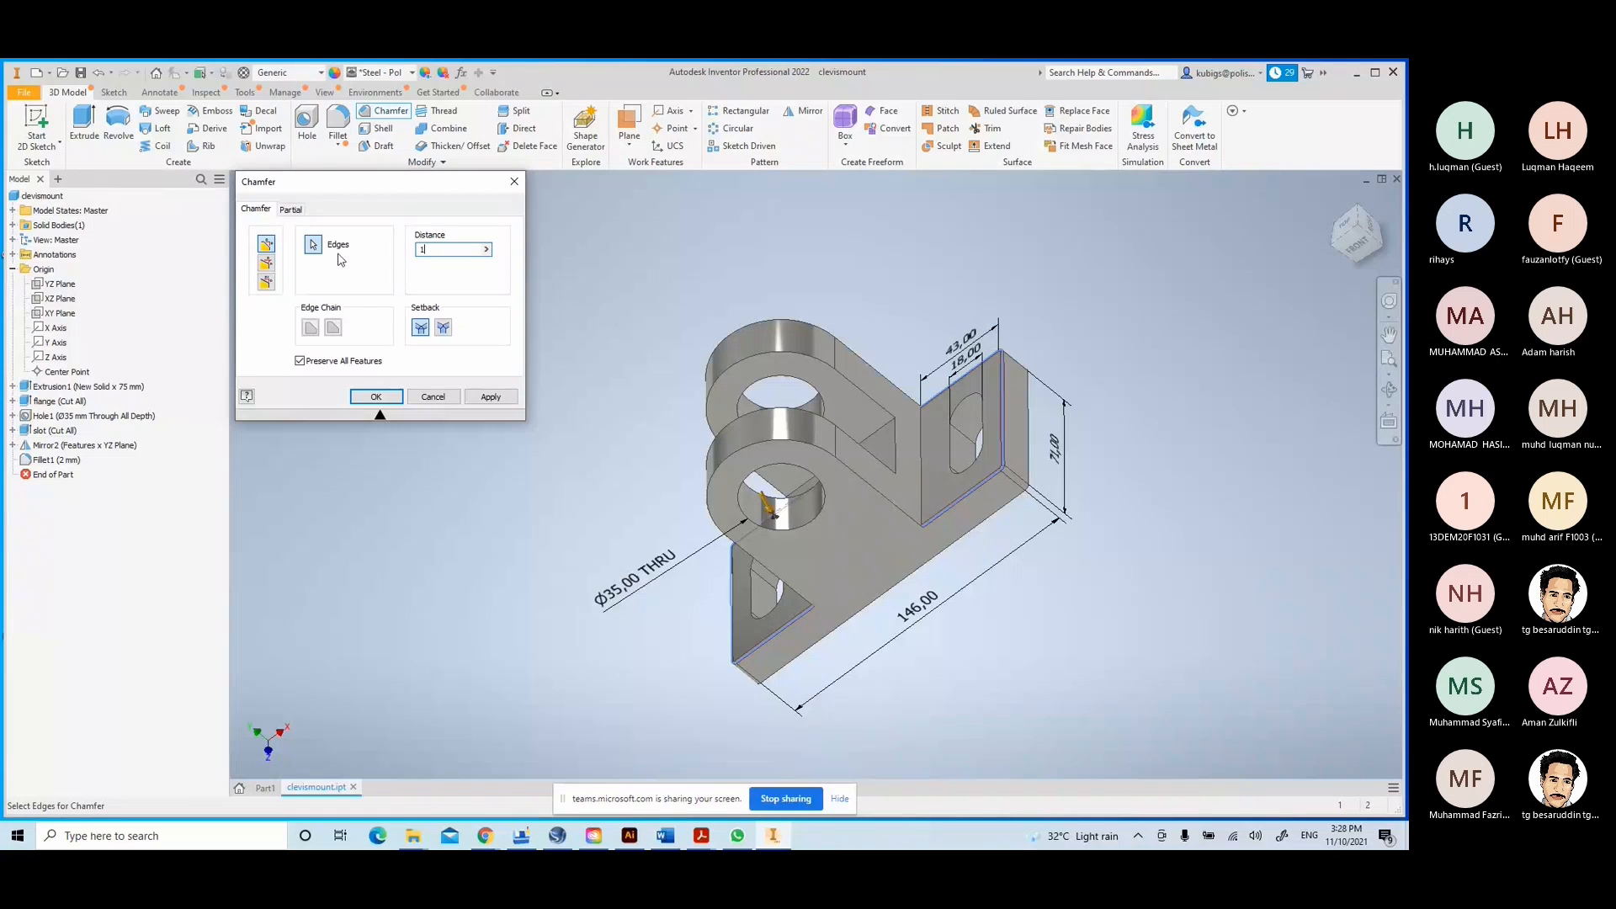
- Try the distance-and-angle and two-distances chamfer methods and return to the single-distance method
{"action": "left_click", "coordinate": [266, 264]}
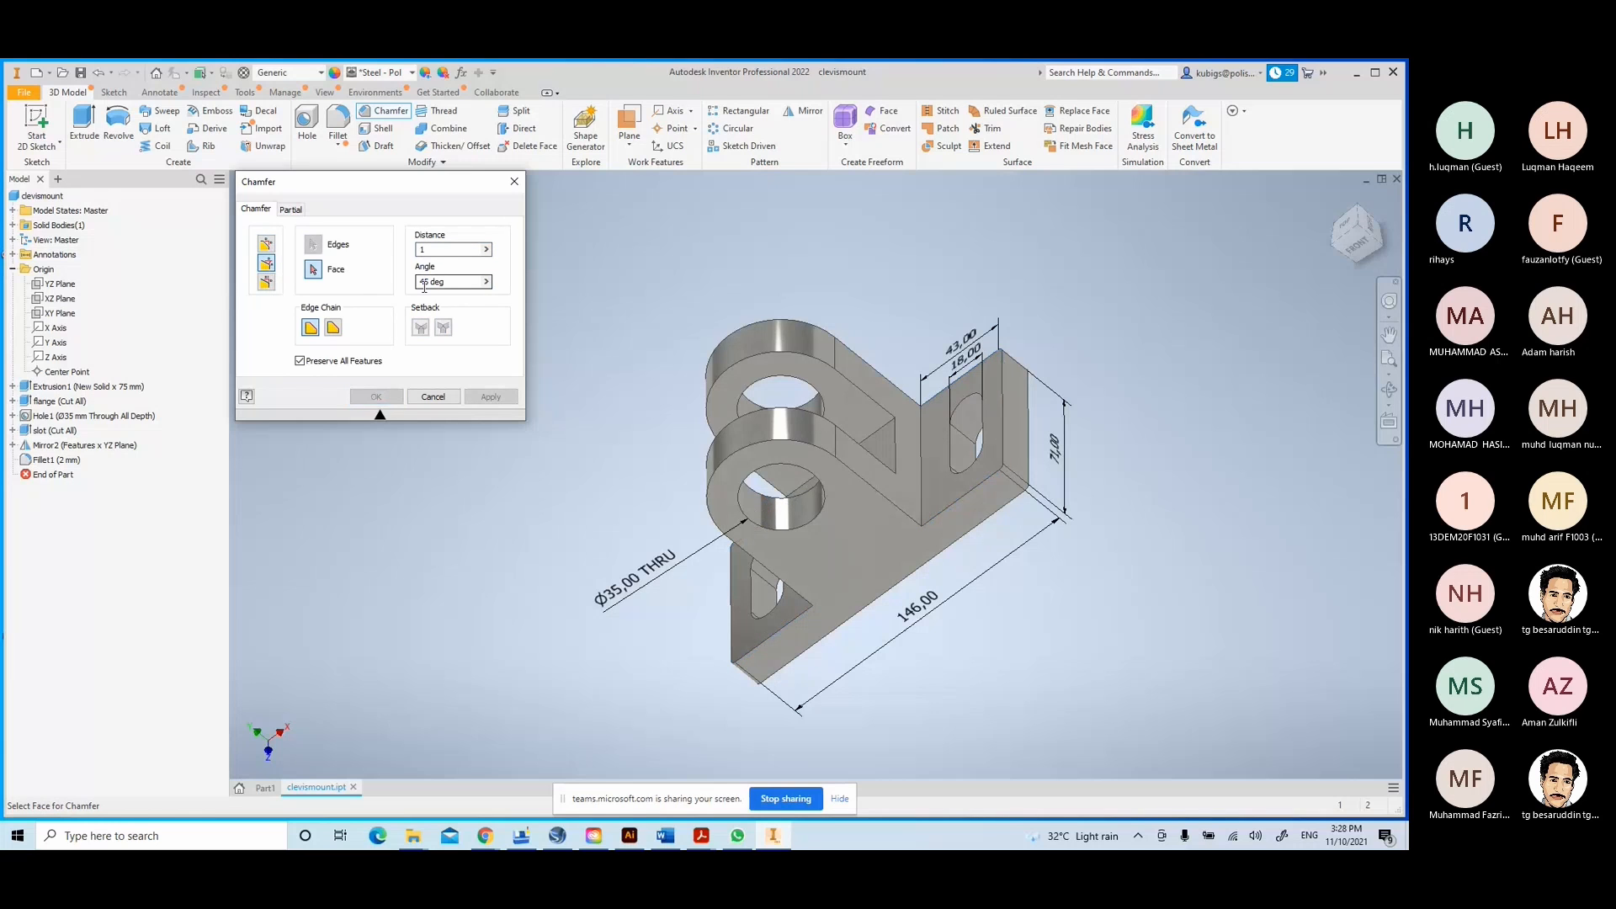
{"action": "left_click", "coordinate": [267, 284]}
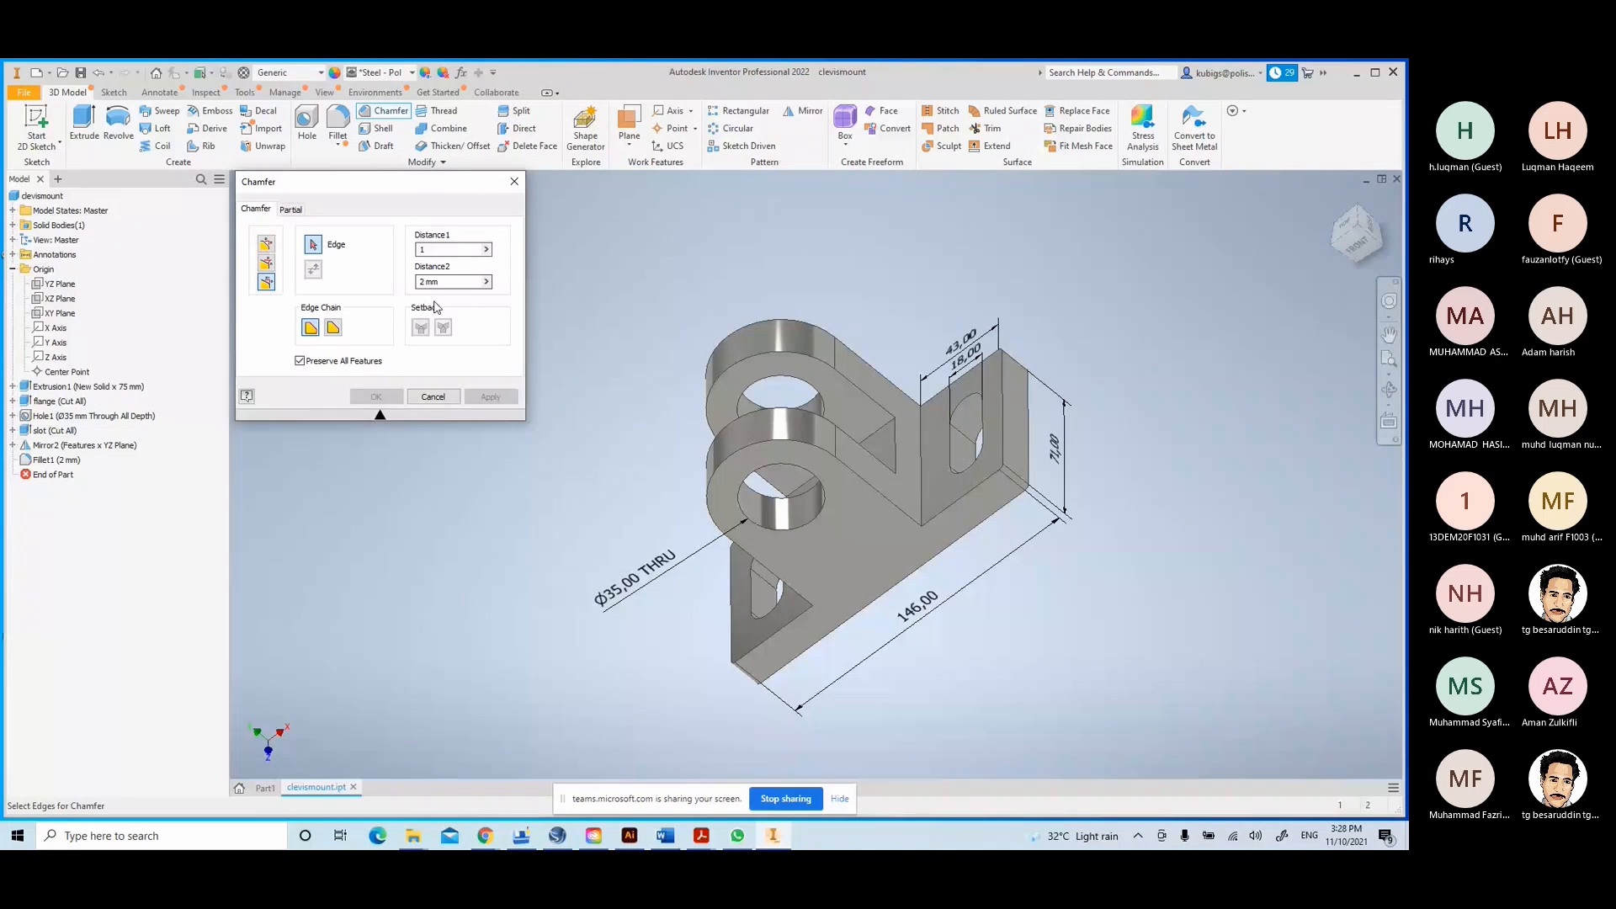
{"action": "left_click", "coordinate": [273, 244]}
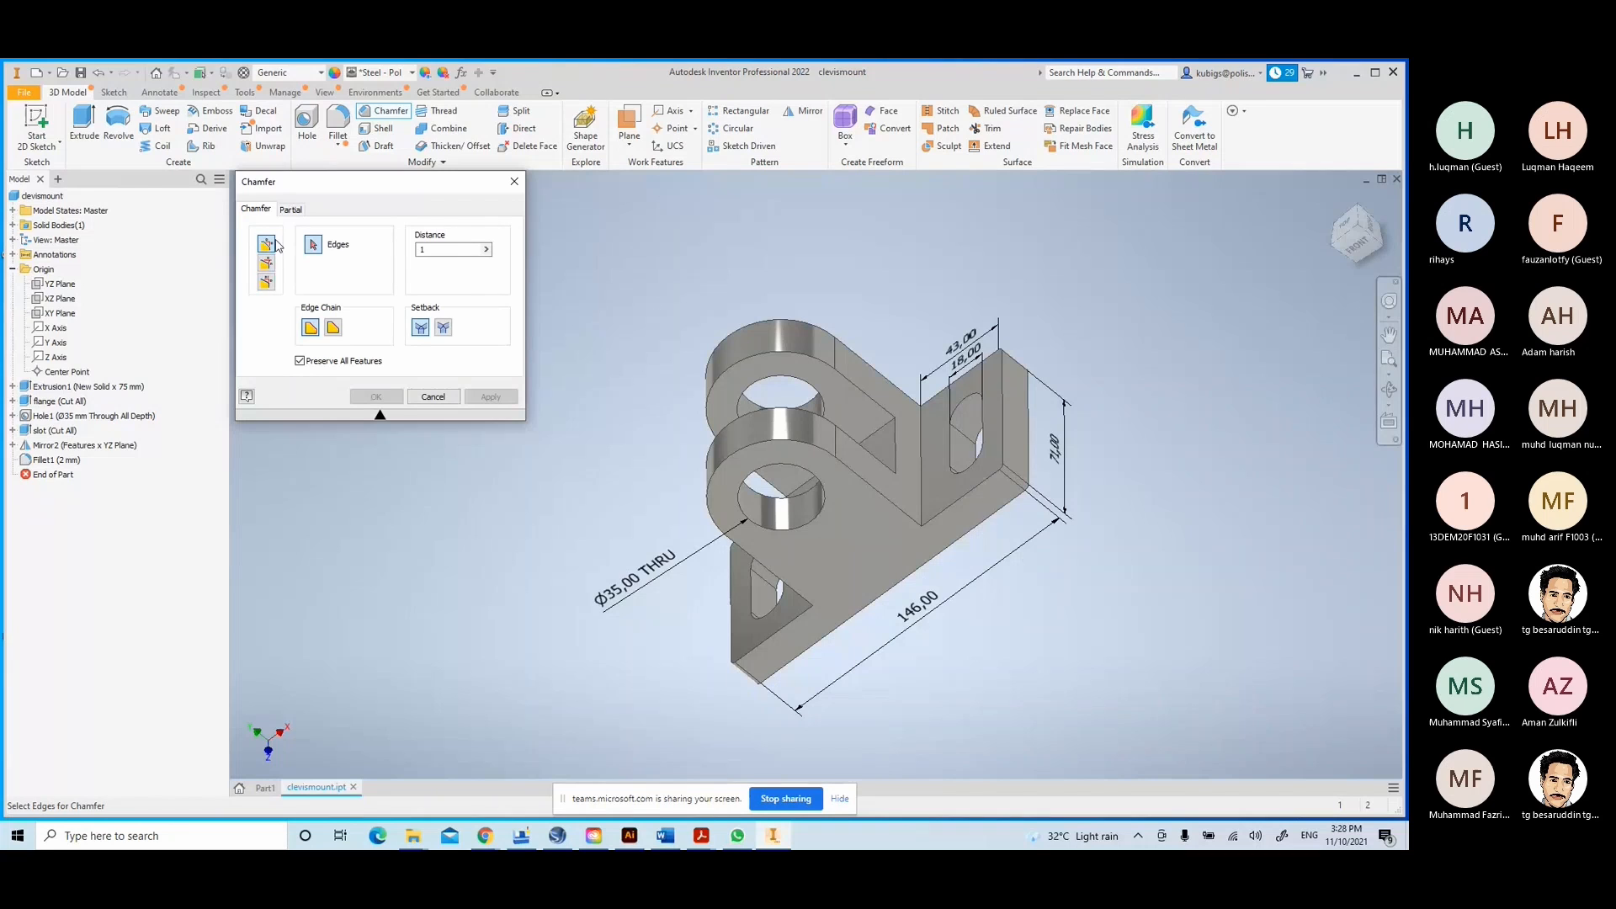
- Select the top outer edge chains at both ends of the base plate and chamfer them with the 1 mm distance
{"action": "left_click", "coordinate": [449, 251]}
{"action": "left_click", "coordinate": [772, 635]}
{"action": "left_click", "coordinate": [961, 379]}
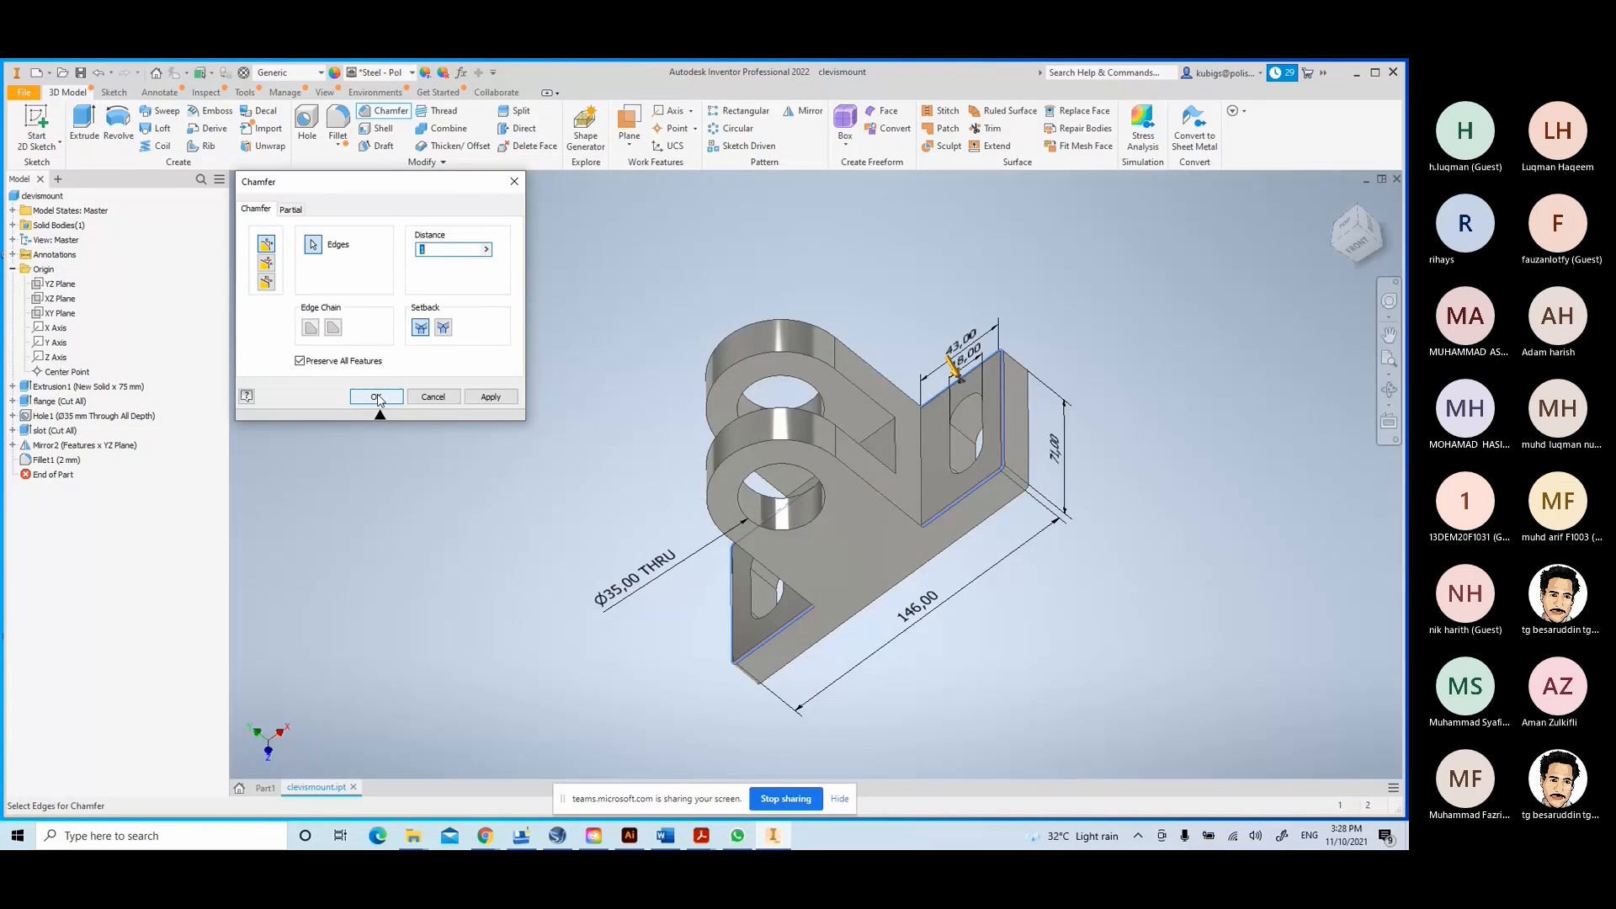
{"action": "left_click", "coordinate": [375, 397]}
{"action": "scroll", "coordinate": [1006, 431], "scroll_direction": "up", "scroll_amount": 5}
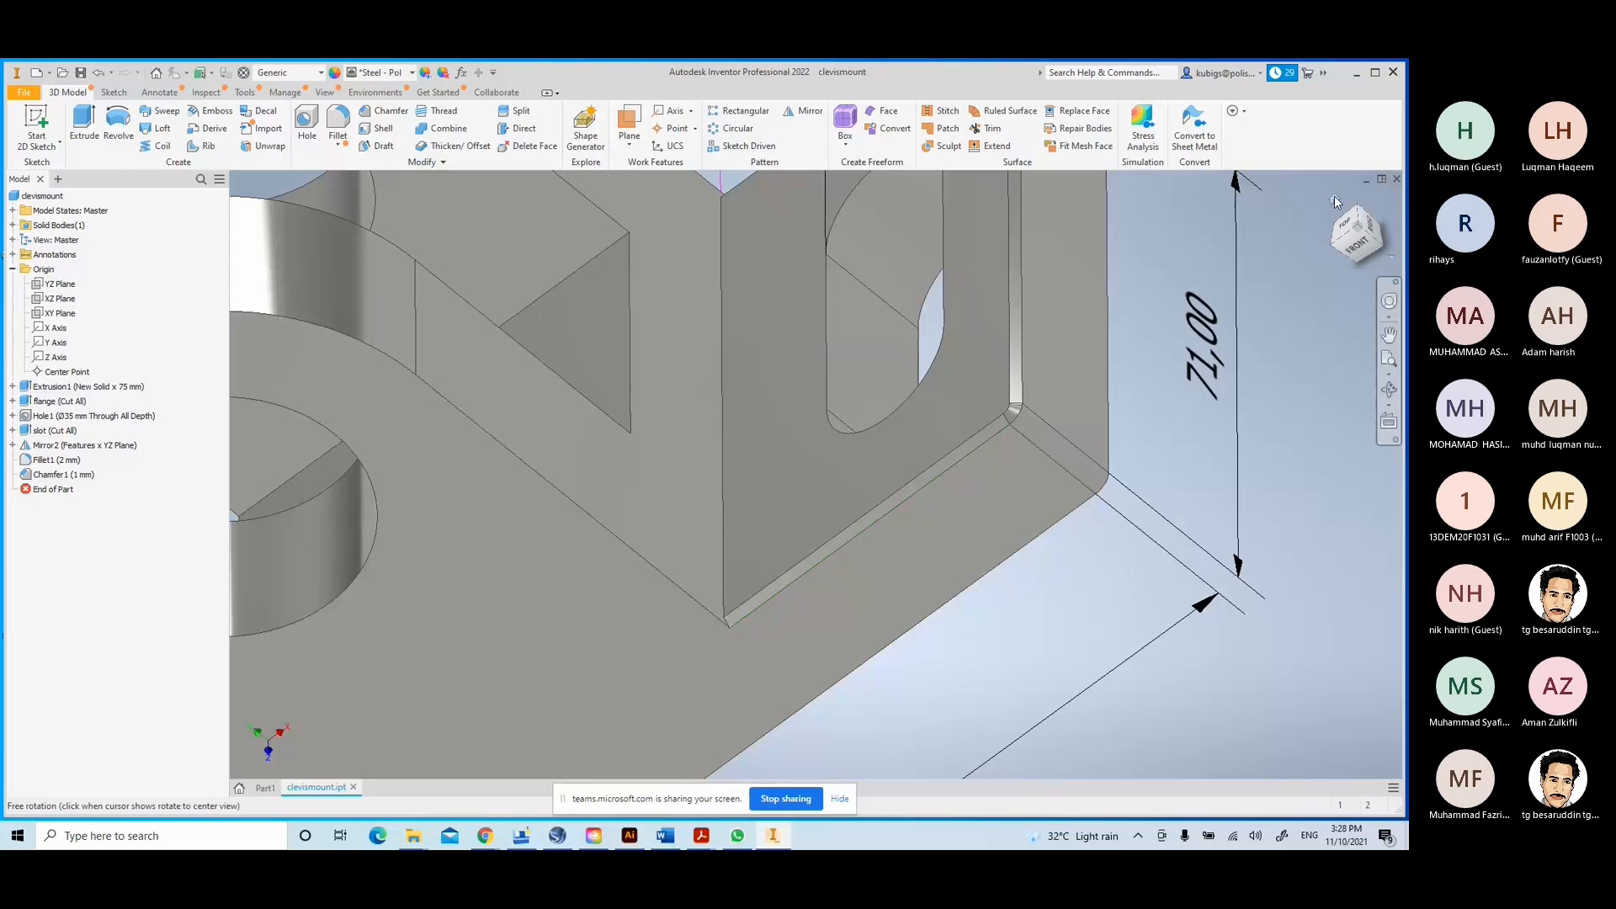
{"action": "left_click", "coordinate": [1335, 202]}
{"action": "middle_click_drag", "start_coordinate": [812, 455], "coordinate": [729, 456]}
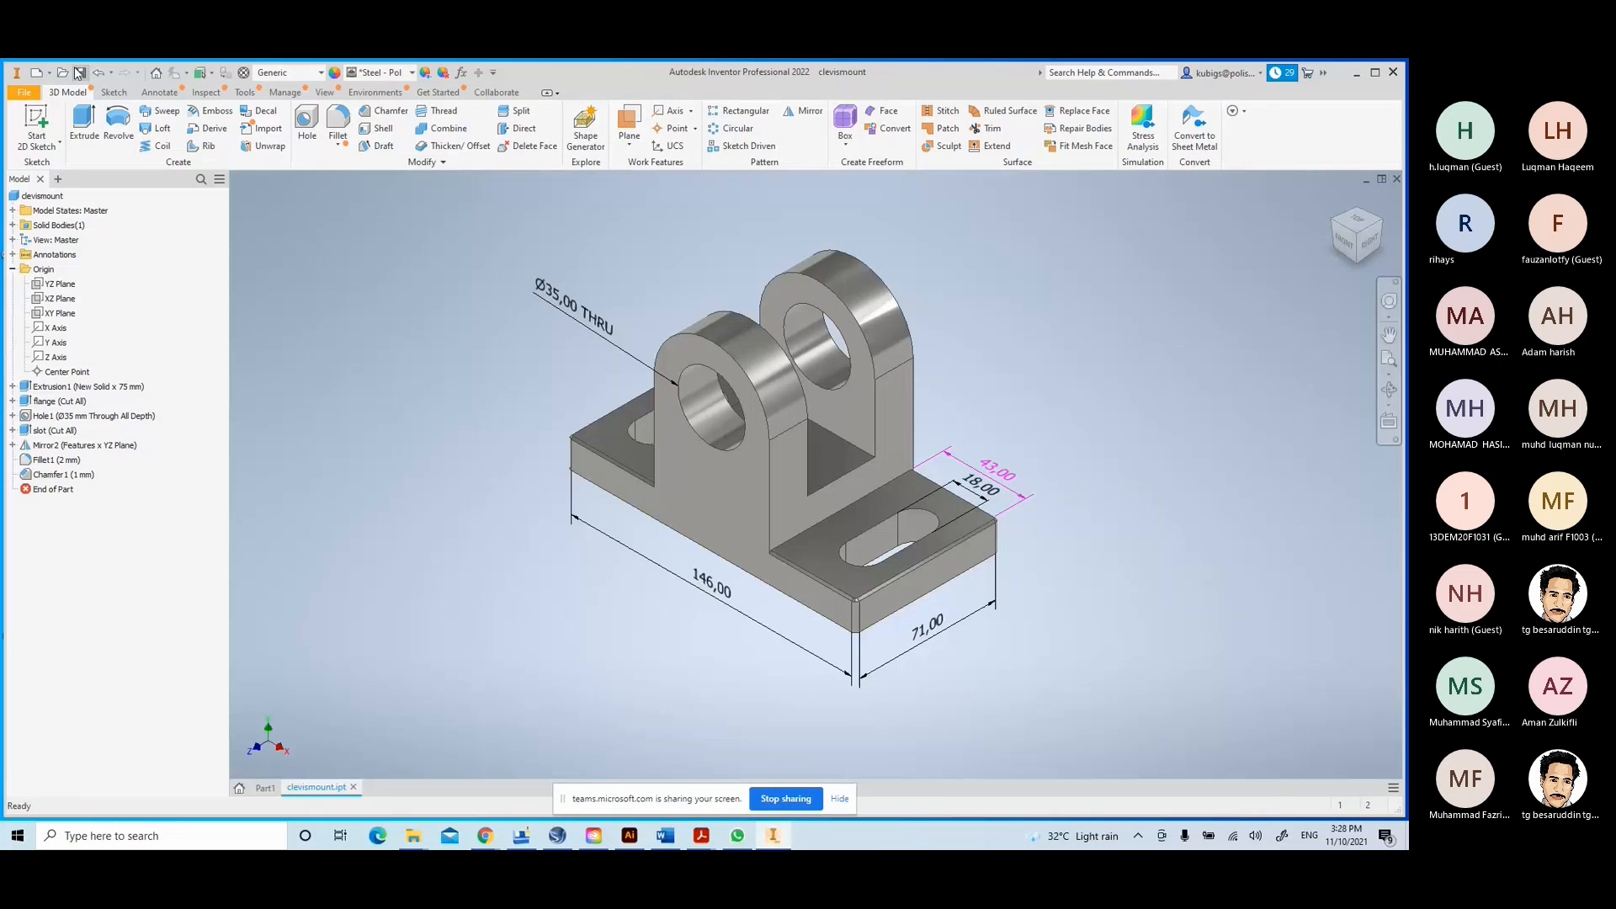
- Close the clevismount part and switch to the MyI project folder in File Explorer
{"action": "left_click", "coordinate": [354, 786]}
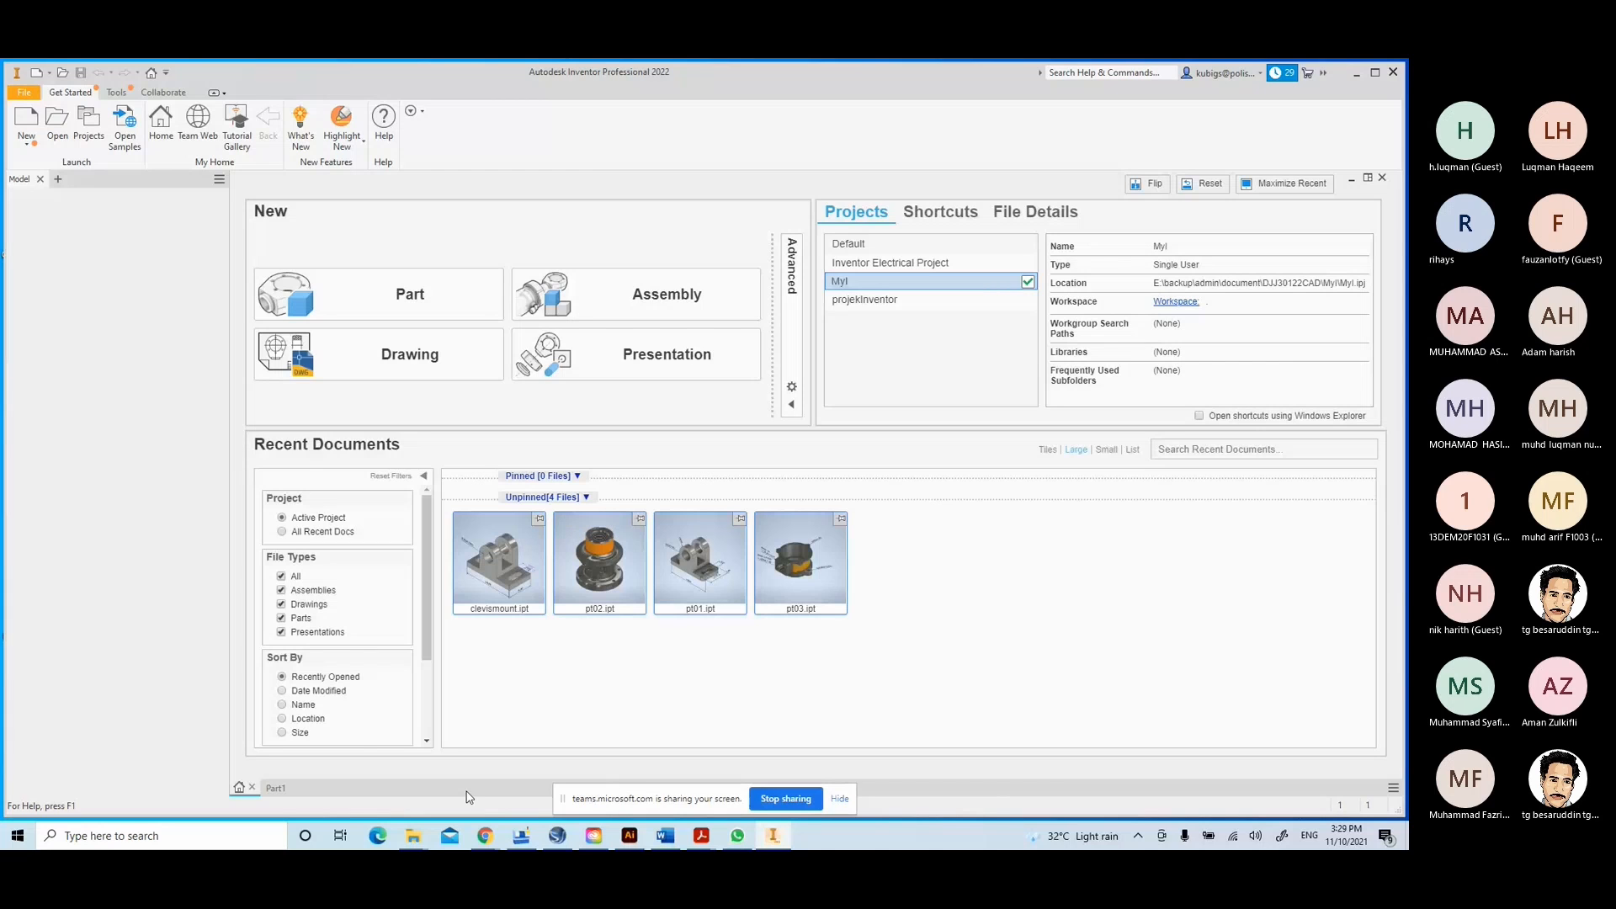
{"action": "mouse_move", "coordinate": [413, 834]}
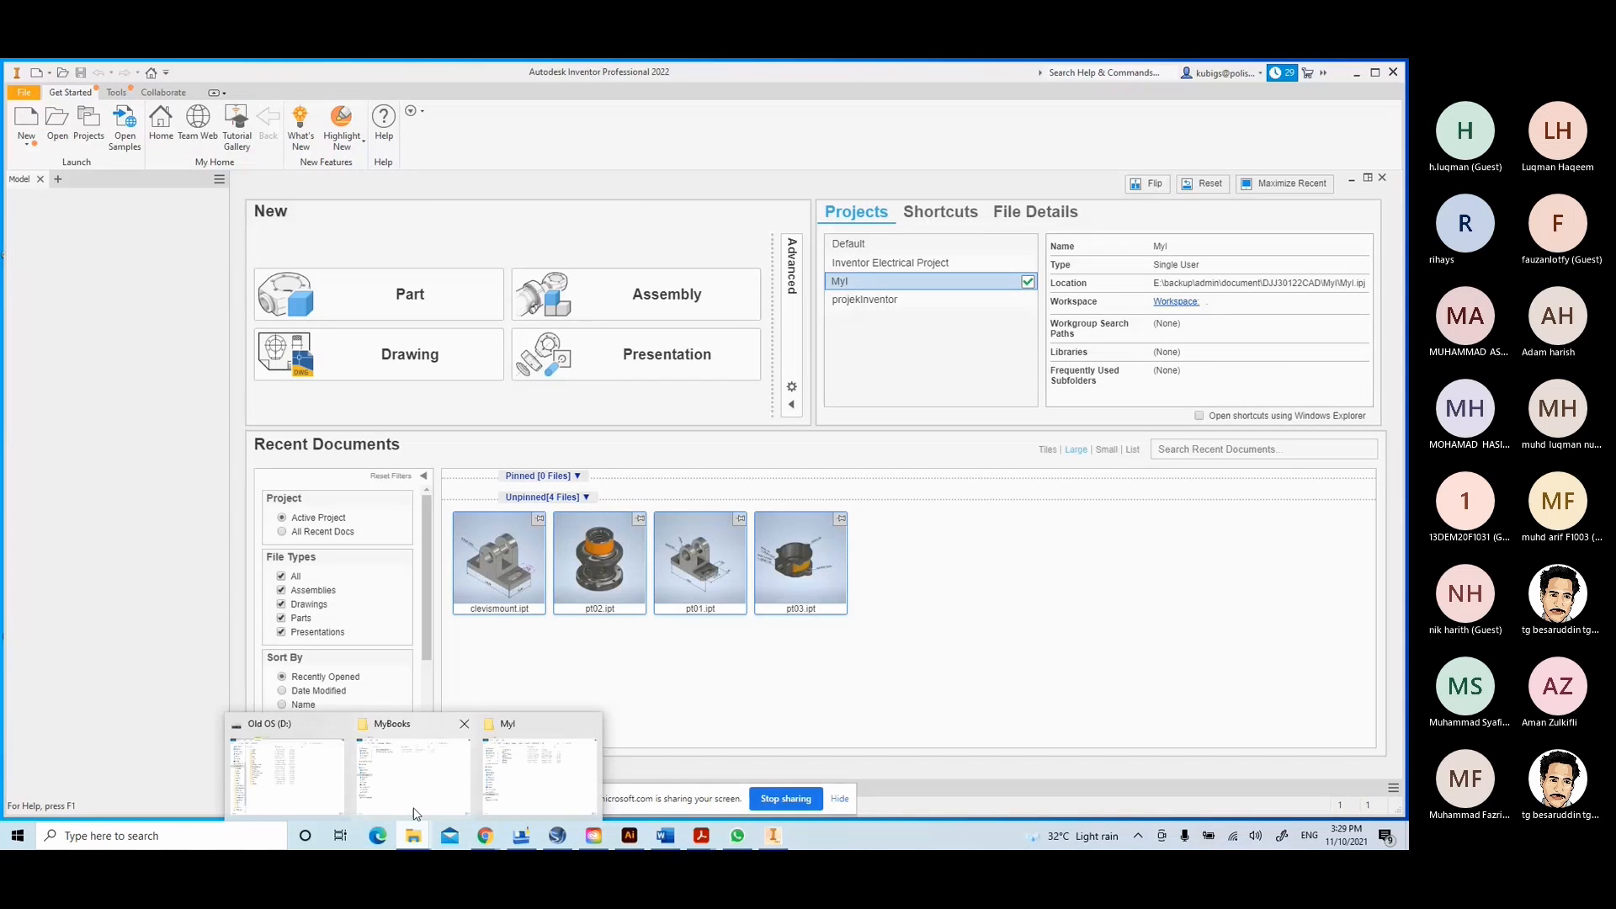
{"action": "left_click", "coordinate": [507, 745]}
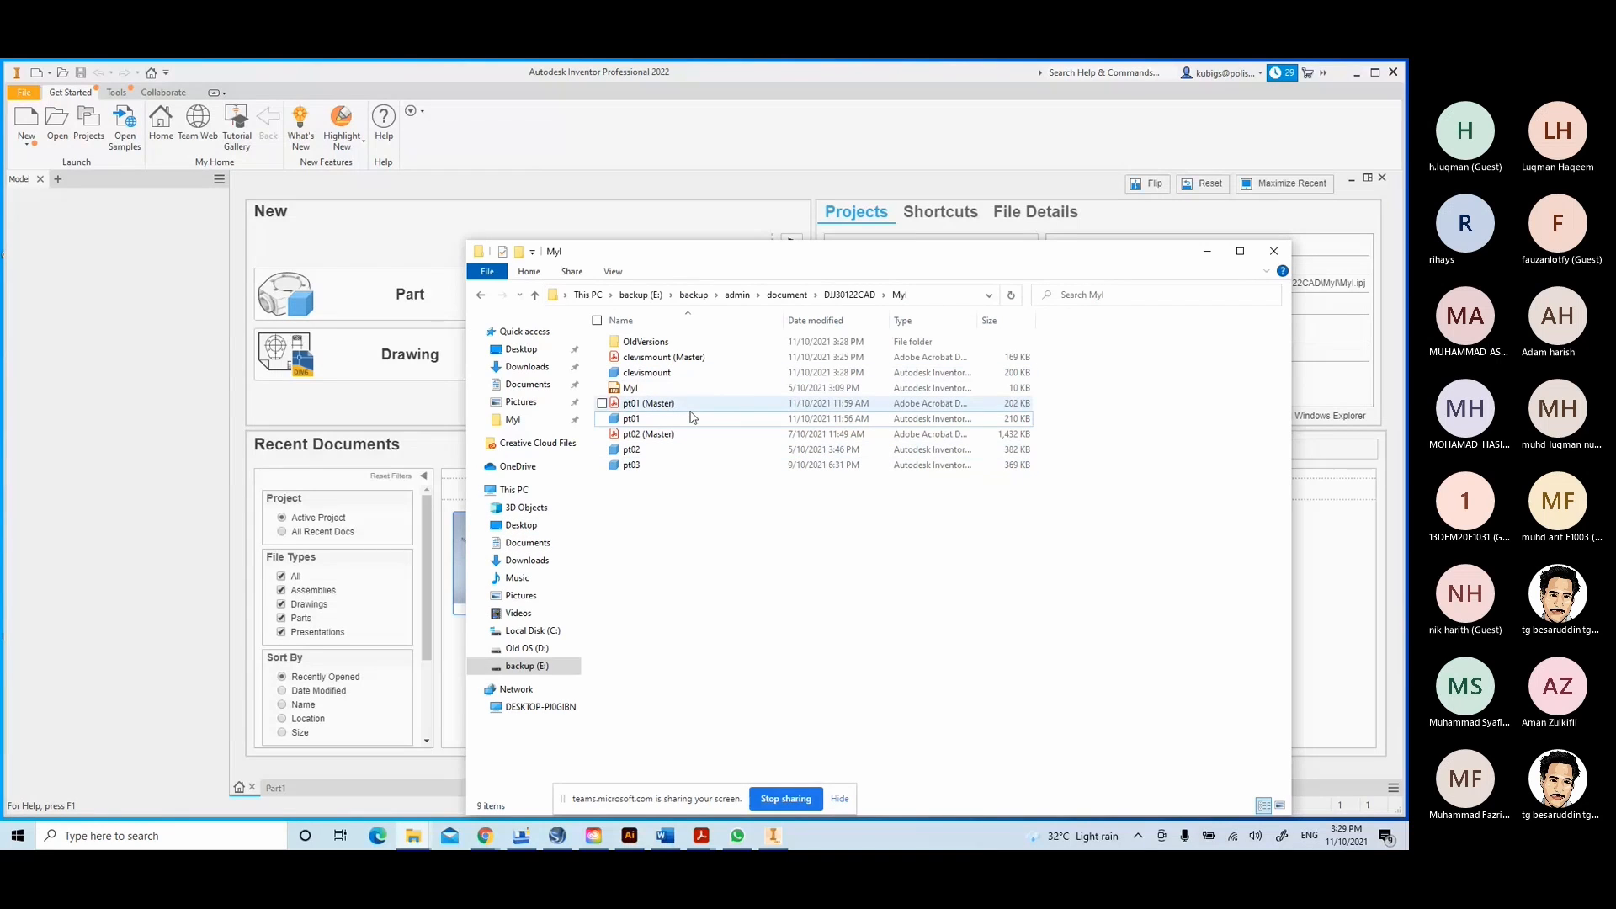
- Examine the general file properties of the clevismount part, dismiss the Design Assistant notice and put the folder window away
{"action": "left_click", "coordinate": [708, 375]}
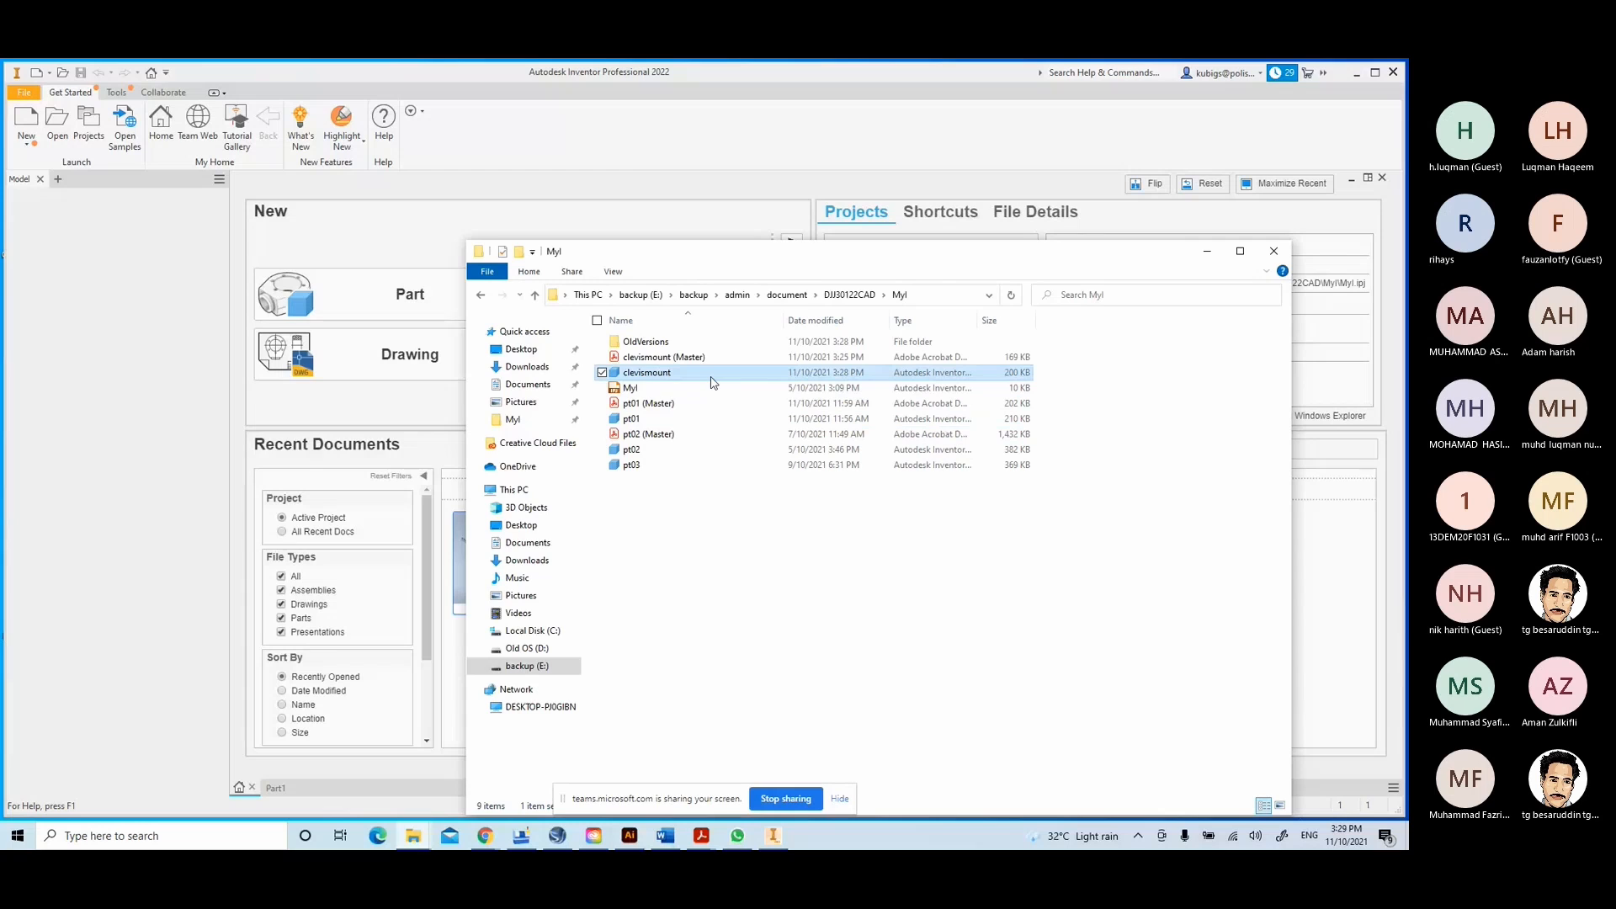
{"action": "right_click", "coordinate": [710, 381]}
{"action": "left_click", "coordinate": [553, 783]}
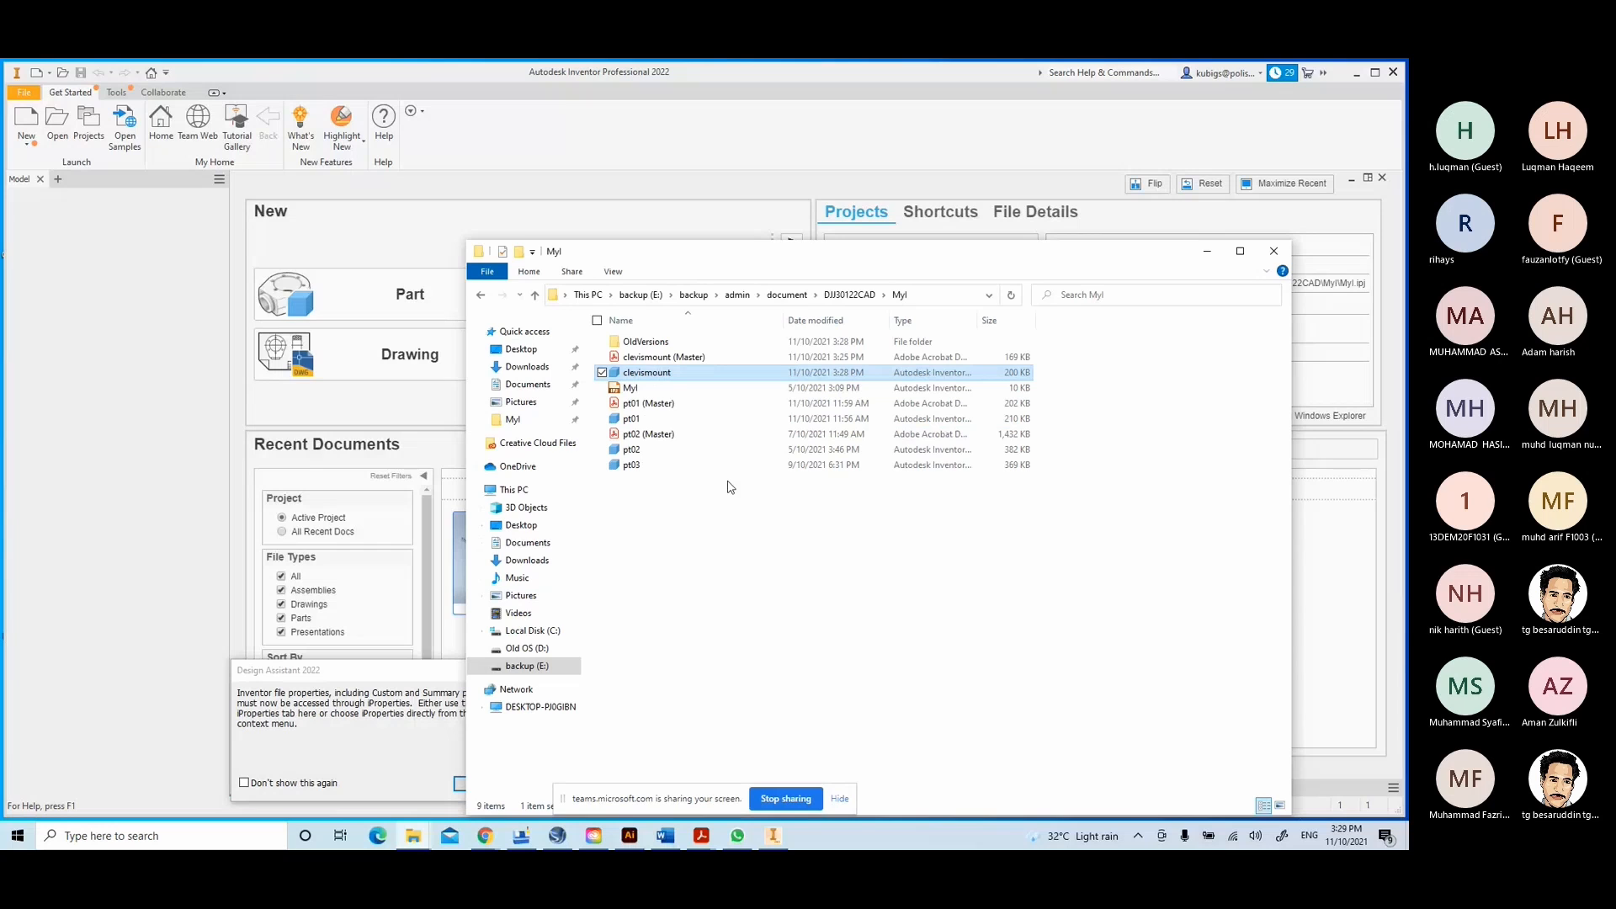
{"action": "left_click_drag", "start_coordinate": [831, 254], "coordinate": [709, 143]}
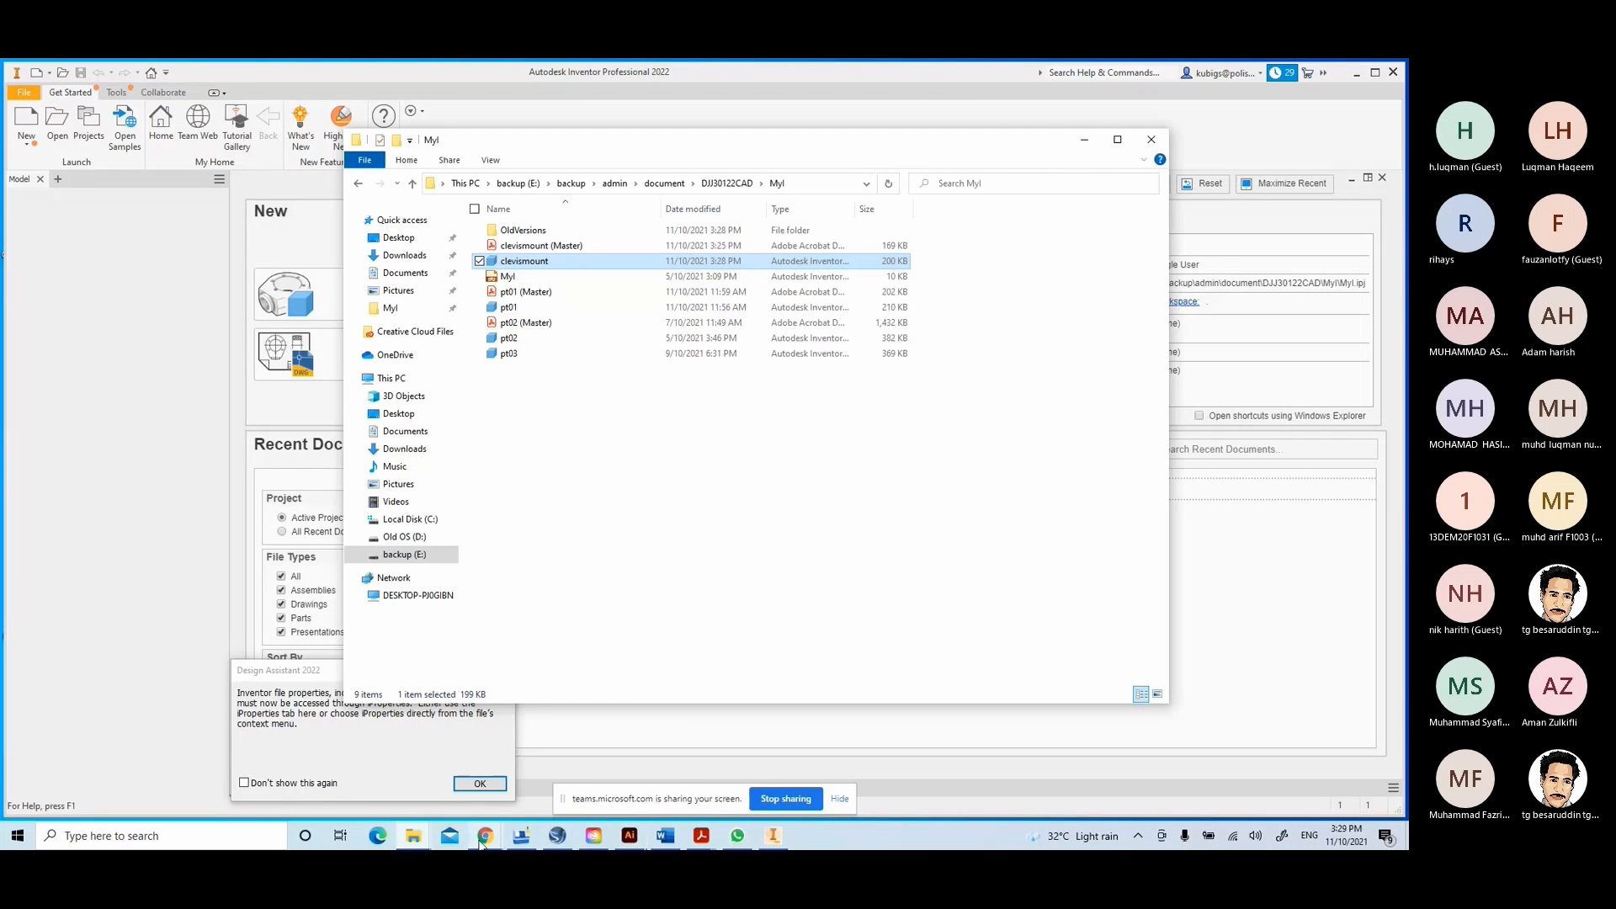
{"action": "left_click", "coordinate": [296, 739]}
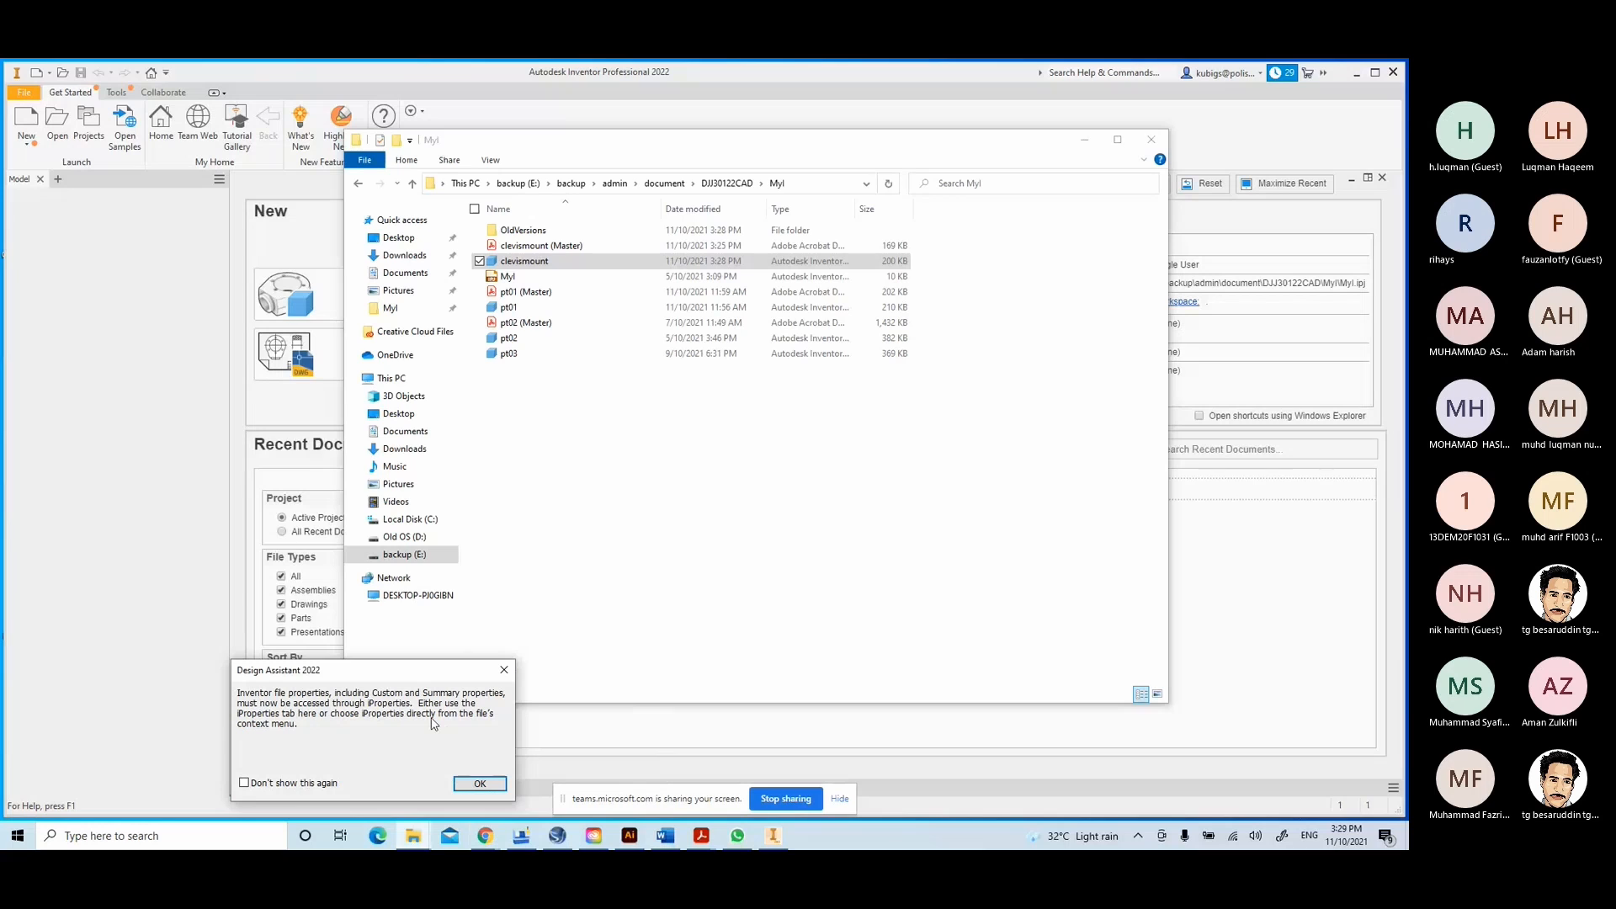
{"action": "left_click", "coordinate": [480, 784]}
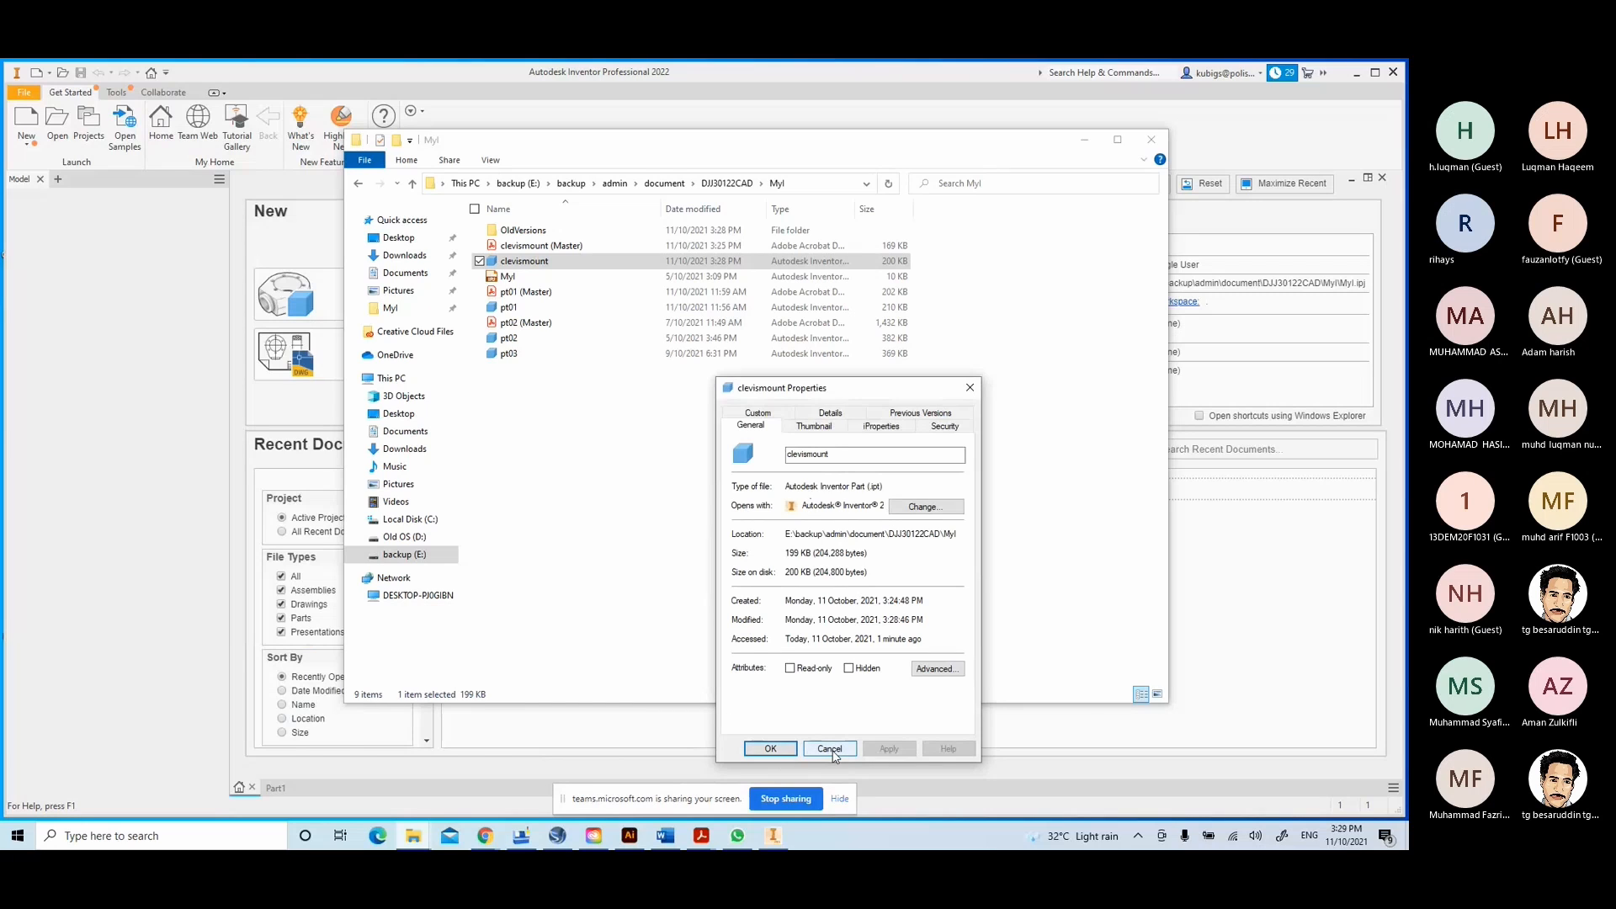
{"action": "left_click", "coordinate": [830, 750]}
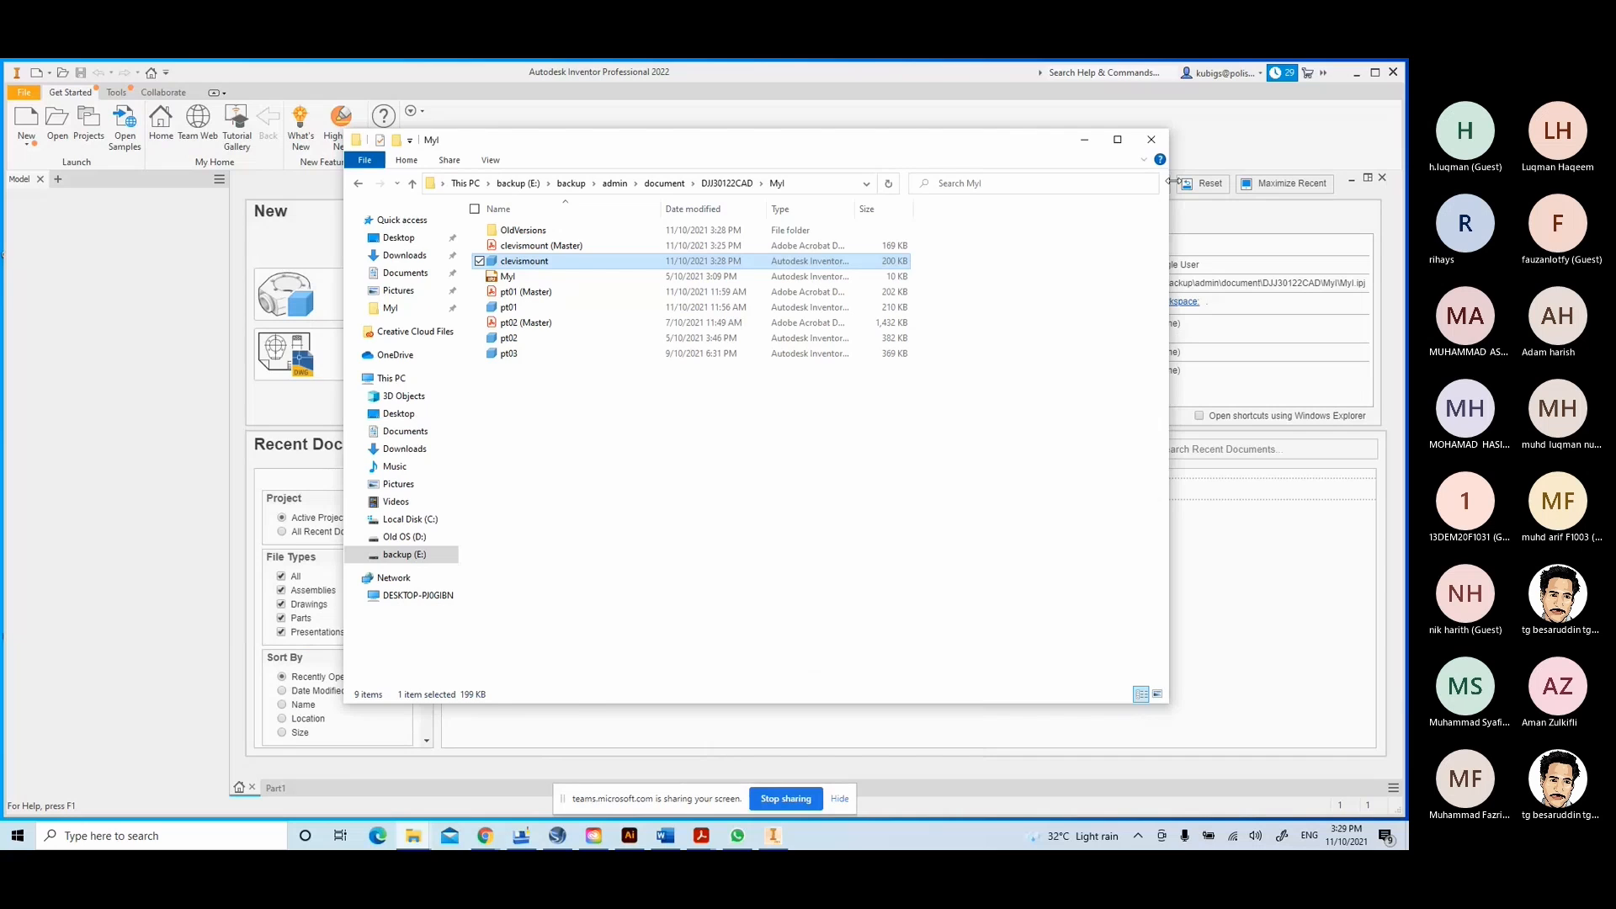
{"action": "left_click", "coordinate": [1092, 147]}
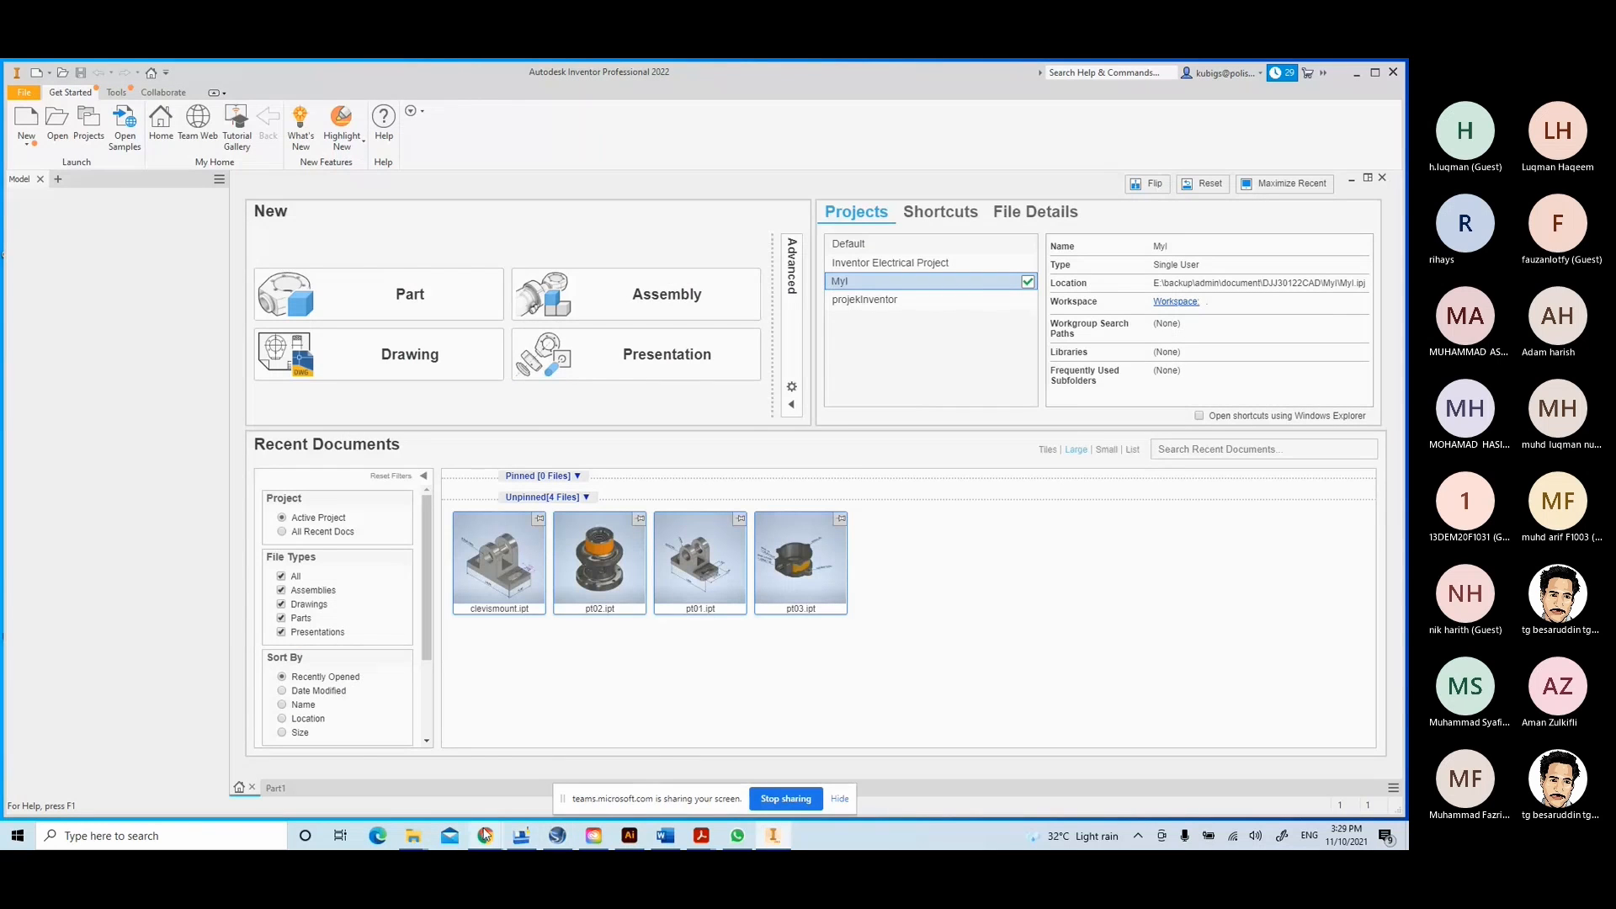
- Switch to the Google Classroom classwork page in Chrome and view the Practical Task 01 (10%) assignment's student work
{"action": "mouse_move", "coordinate": [488, 831]}
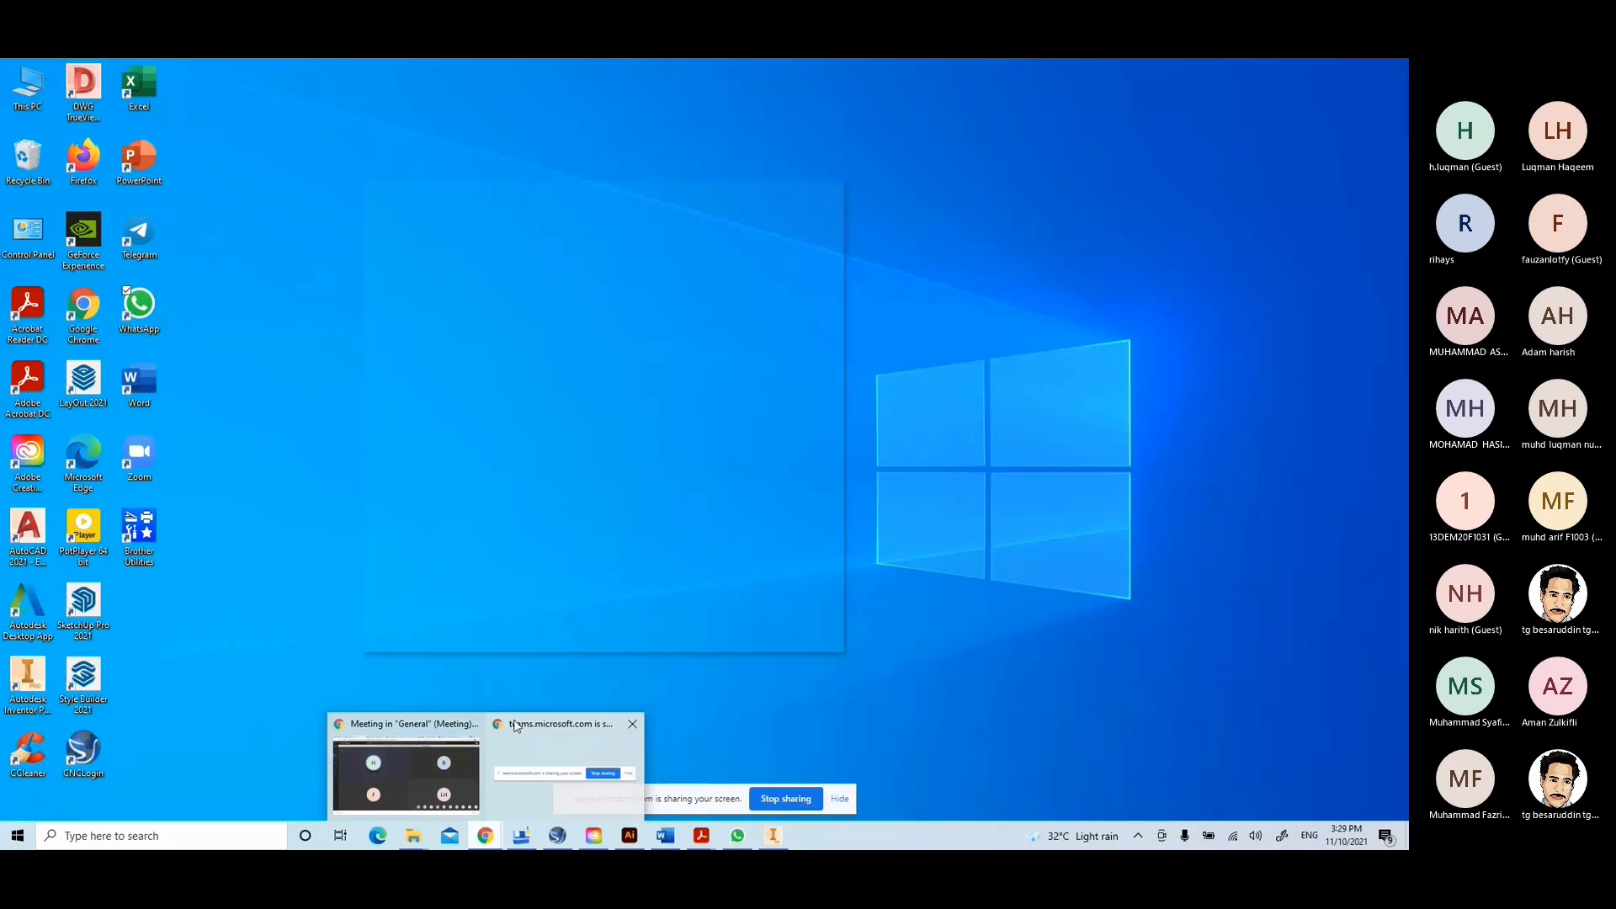
{"action": "left_click", "coordinate": [407, 772]}
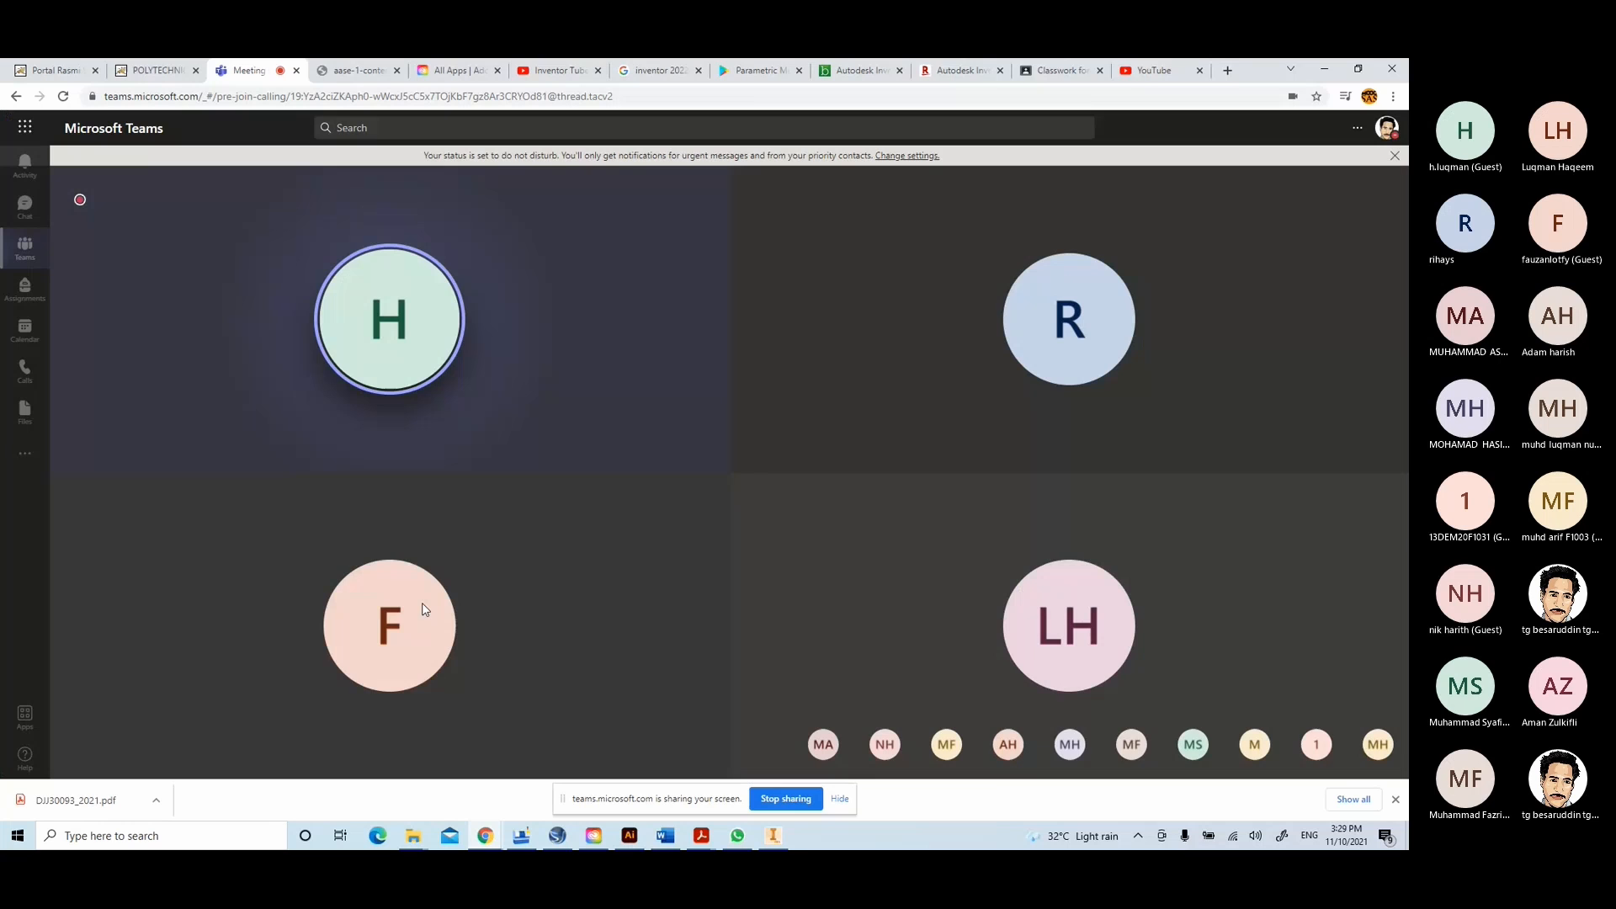
{"action": "left_click", "coordinate": [1062, 70]}
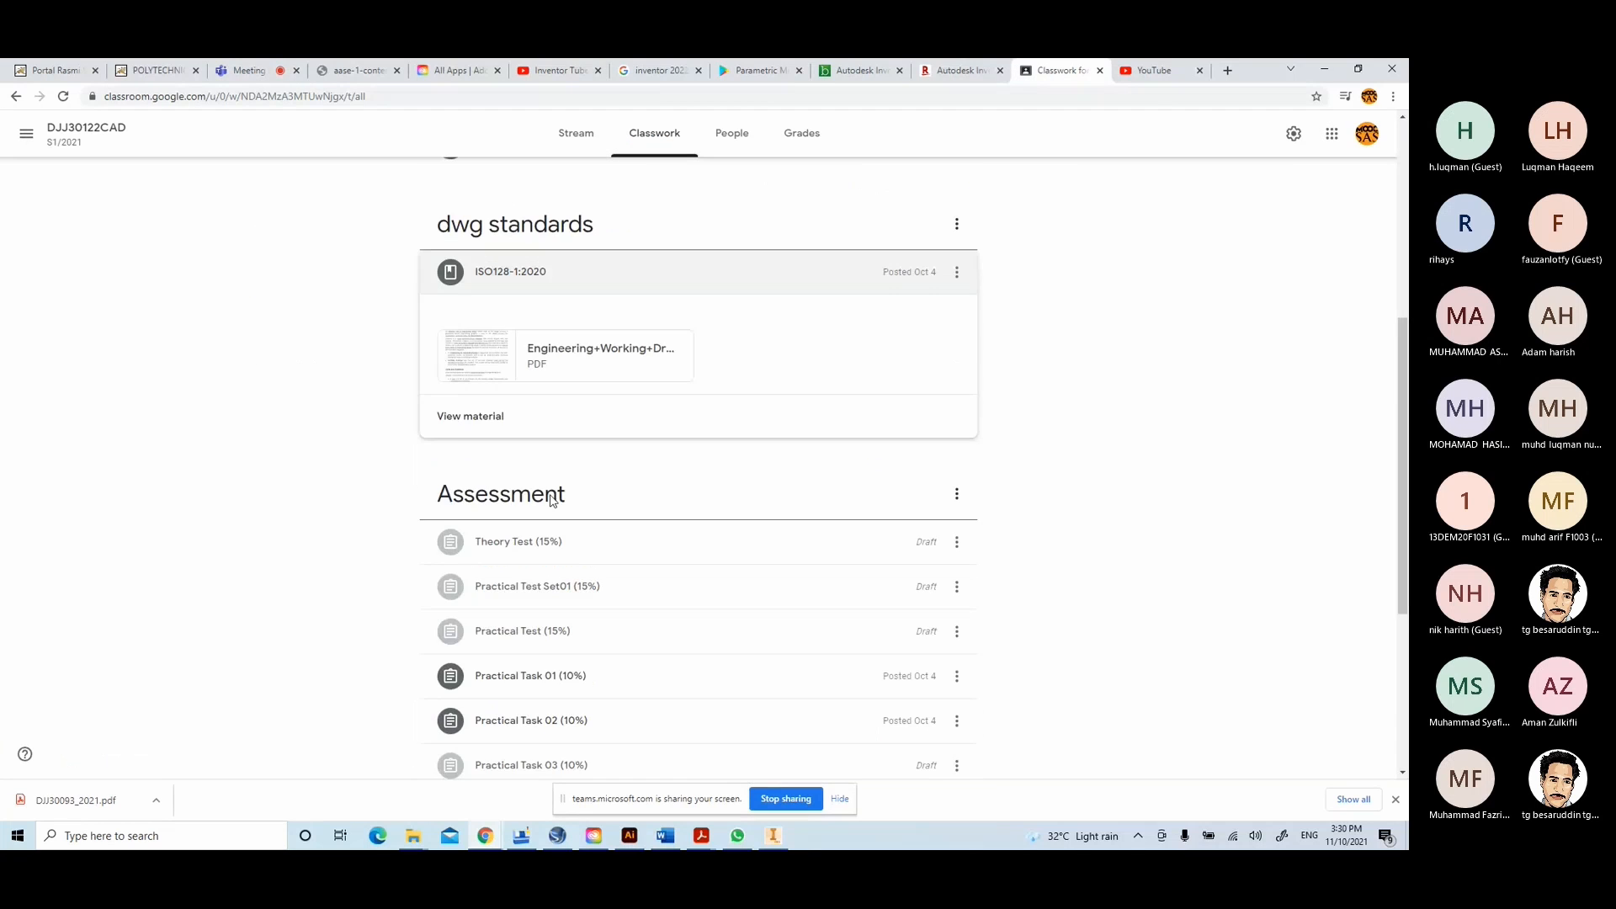
{"action": "scroll", "coordinate": [552, 496], "scroll_direction": "down", "scroll_amount": 3}
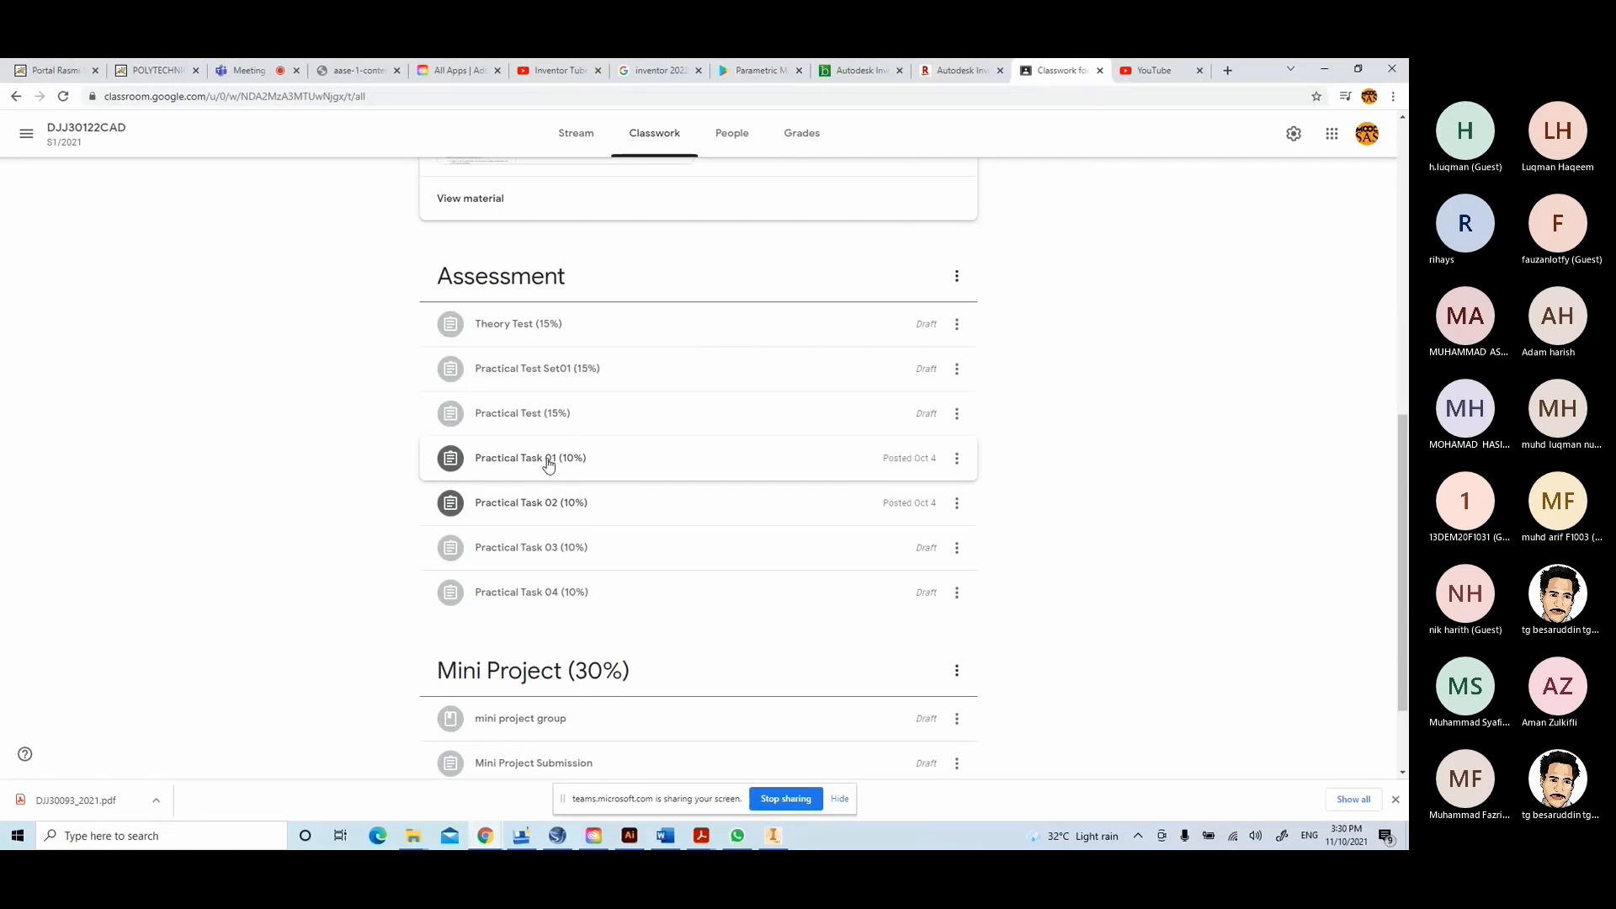
{"action": "left_click", "coordinate": [548, 459]}
{"action": "left_click", "coordinate": [480, 531]}
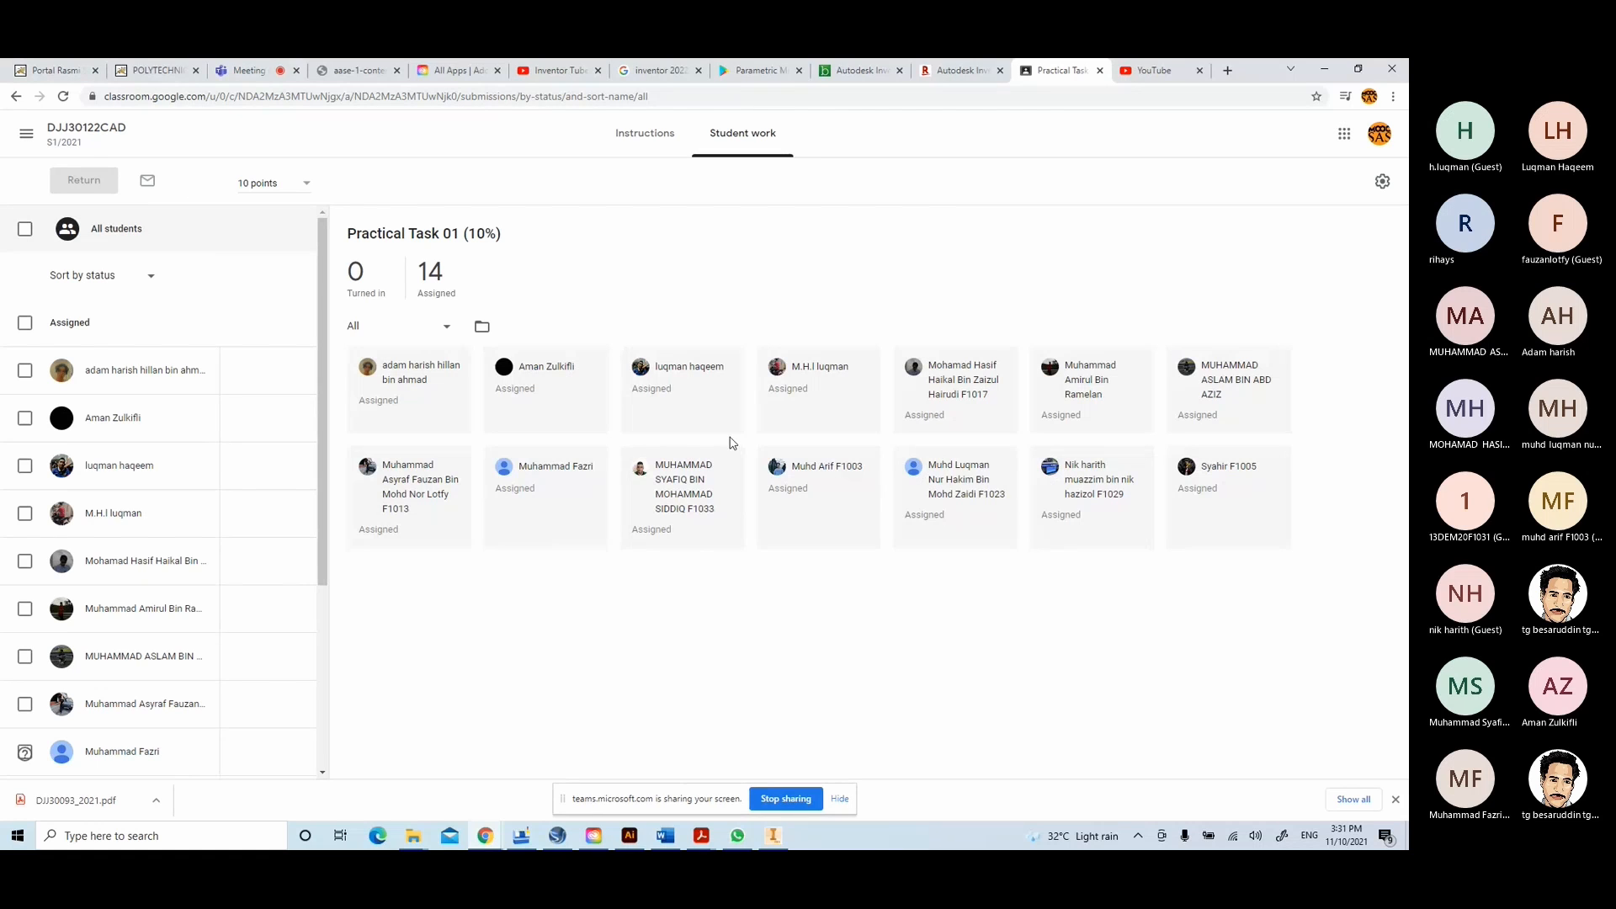
- Return to the classwork list and open the Project 2 Flange Manifold Part PDF attached to Practical Task 02 (10%)
{"action": "left_click", "coordinate": [98, 148]}
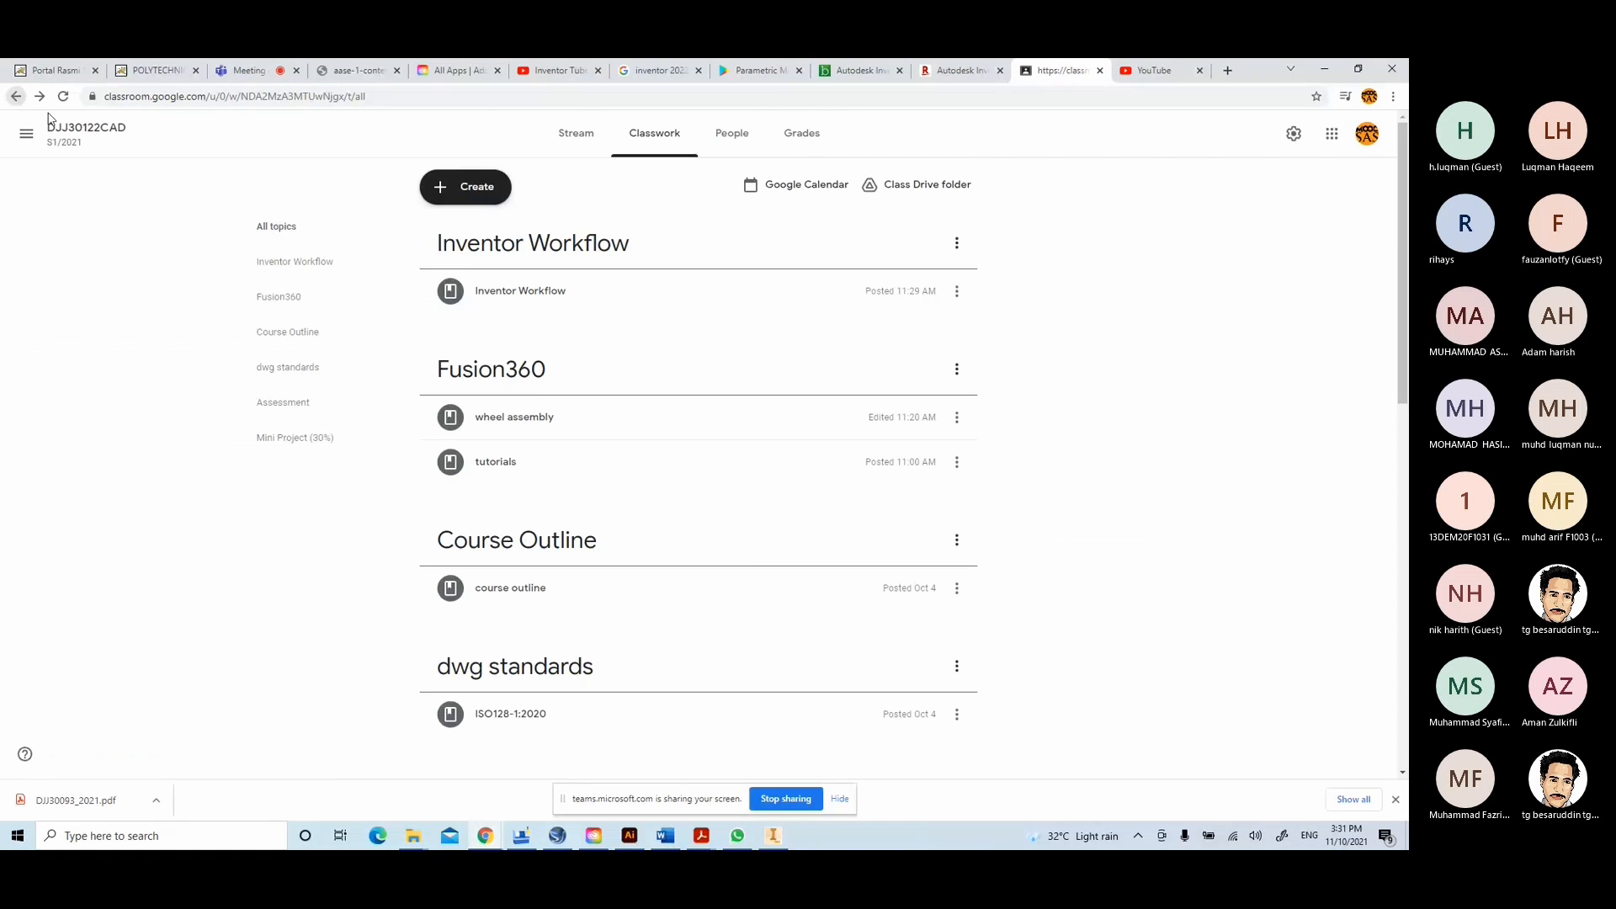
{"action": "scroll", "coordinate": [697, 620], "scroll_direction": "down", "scroll_amount": 4}
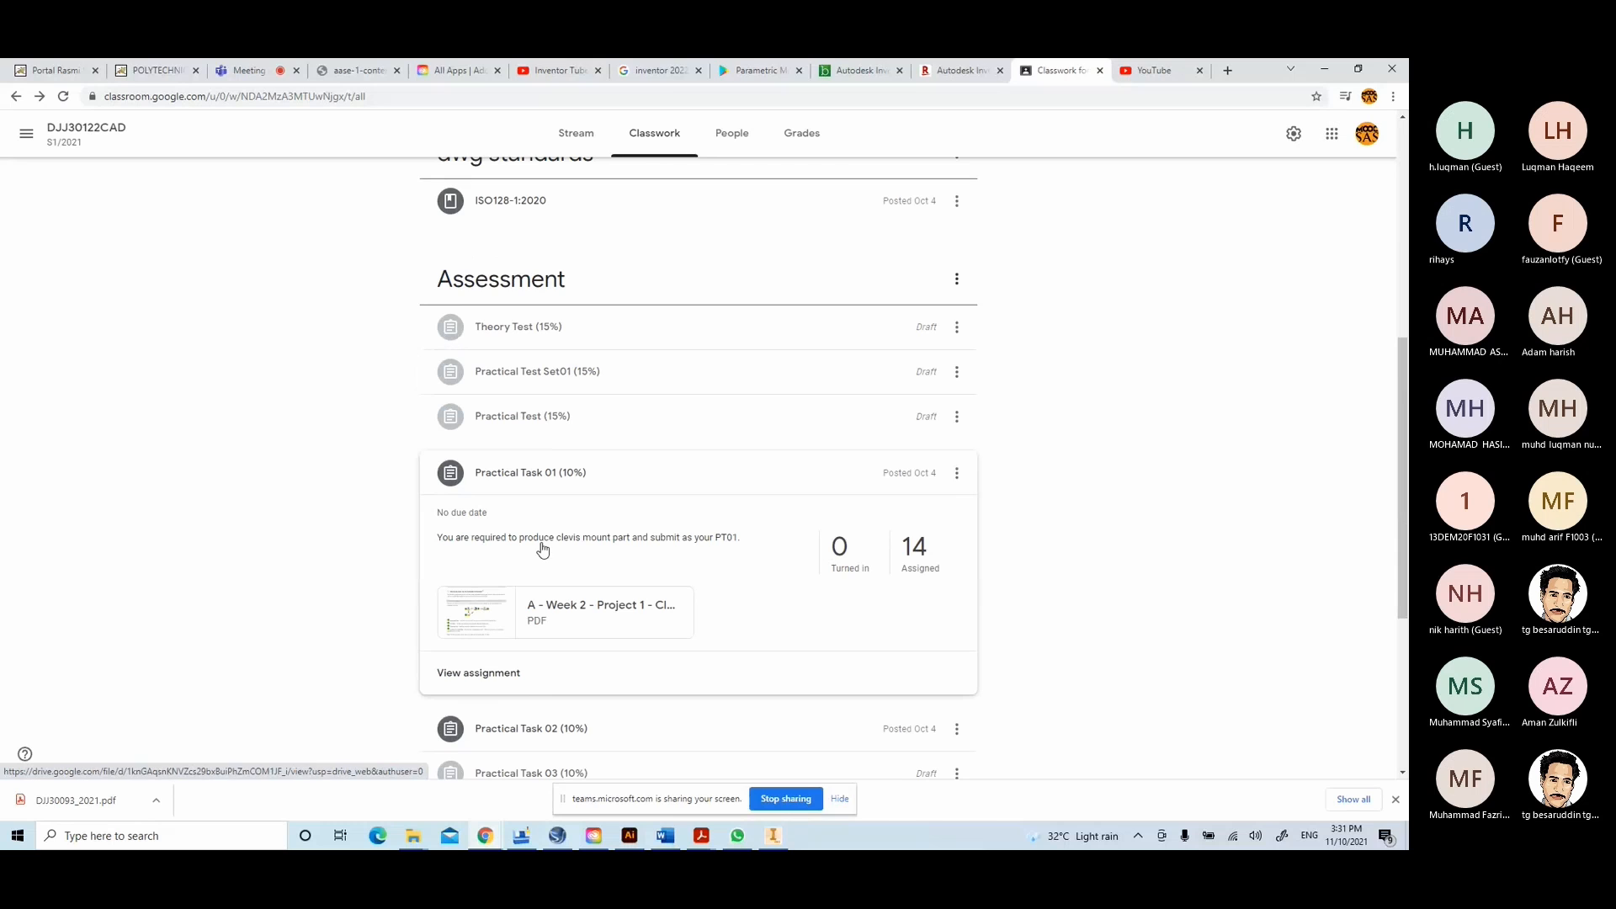
{"action": "scroll", "coordinate": [543, 549], "scroll_direction": "down", "scroll_amount": 3}
{"action": "left_click", "coordinate": [566, 524]}
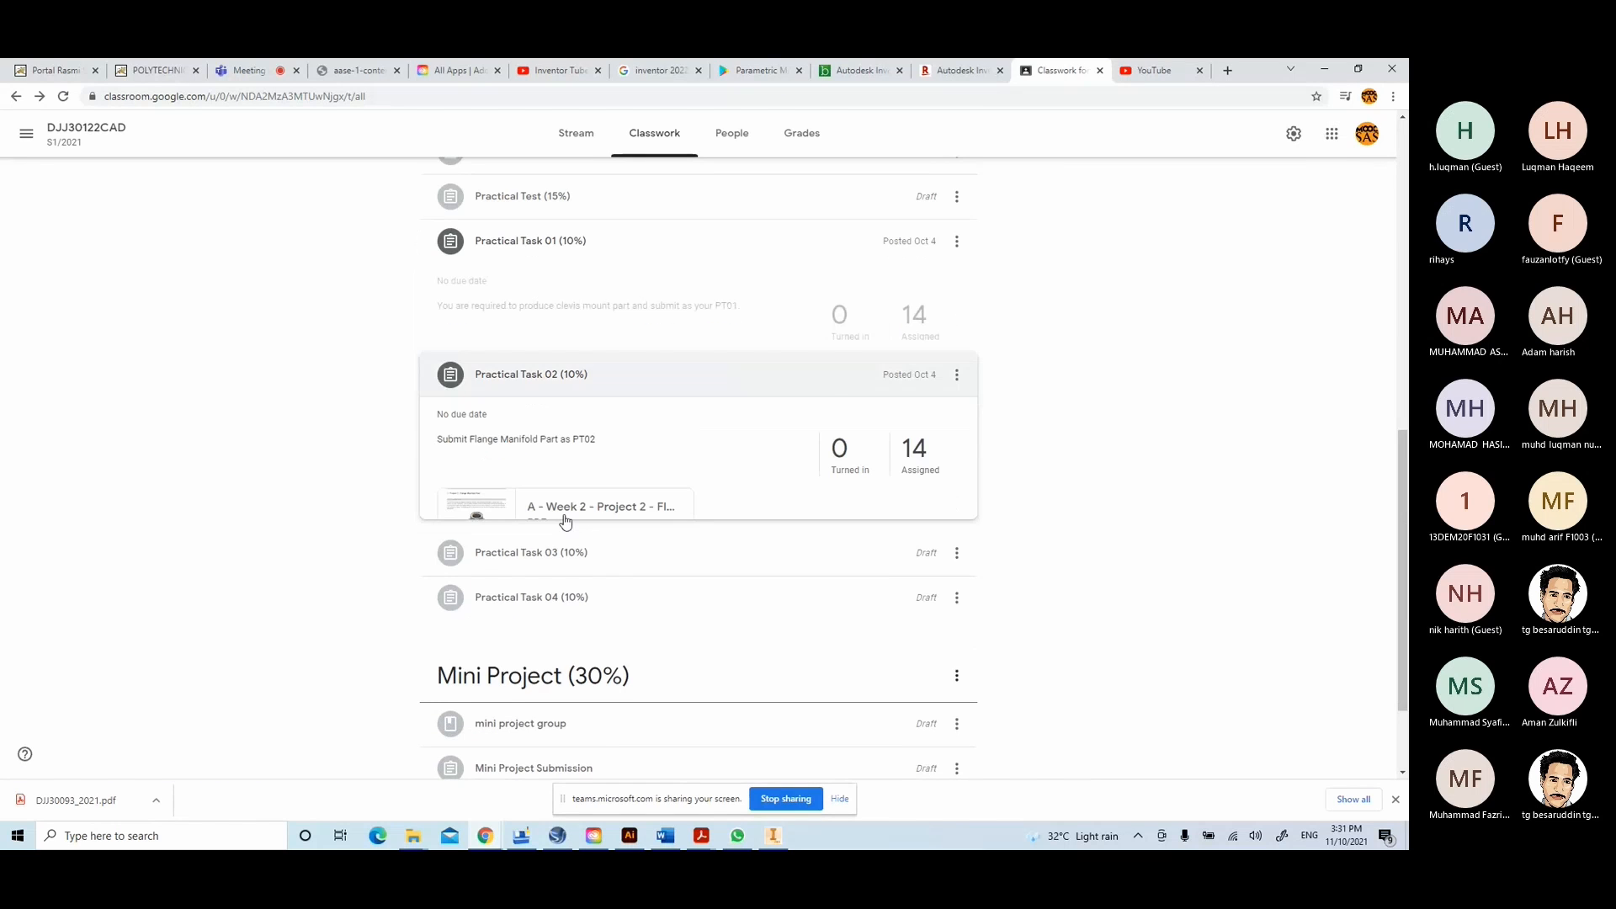
{"action": "left_click", "coordinate": [564, 515]}
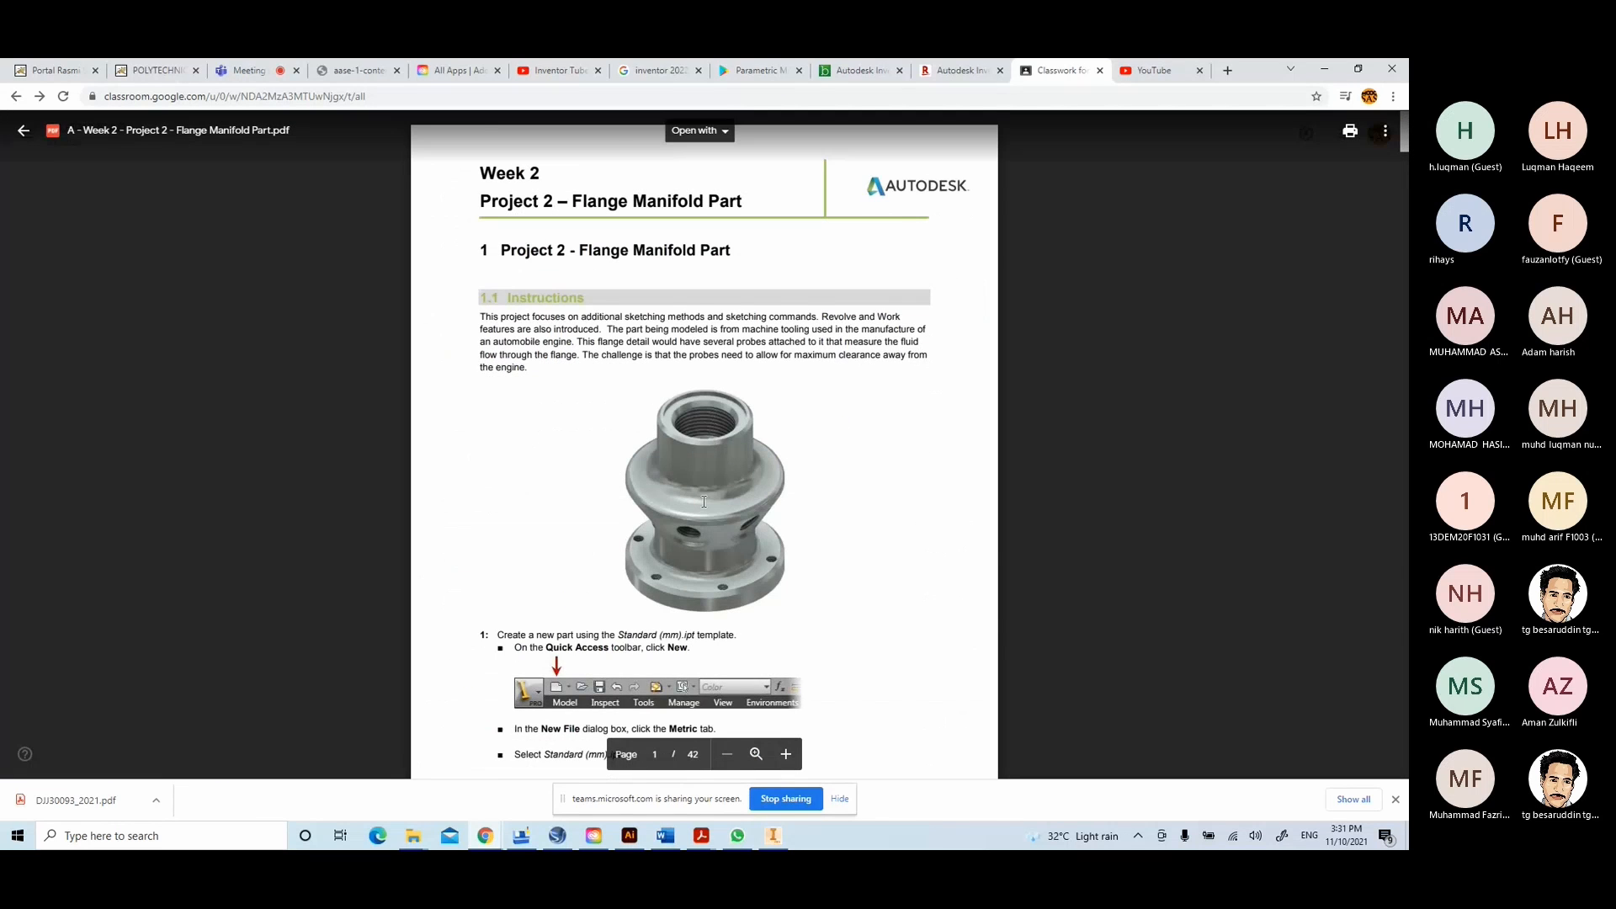
- Read through the Flange Manifold Part instructions from the new-part setup to the sketch constraints on page 11, and close the PDF
{"action": "scroll", "coordinate": [669, 508], "scroll_direction": "down", "scroll_amount": 3}
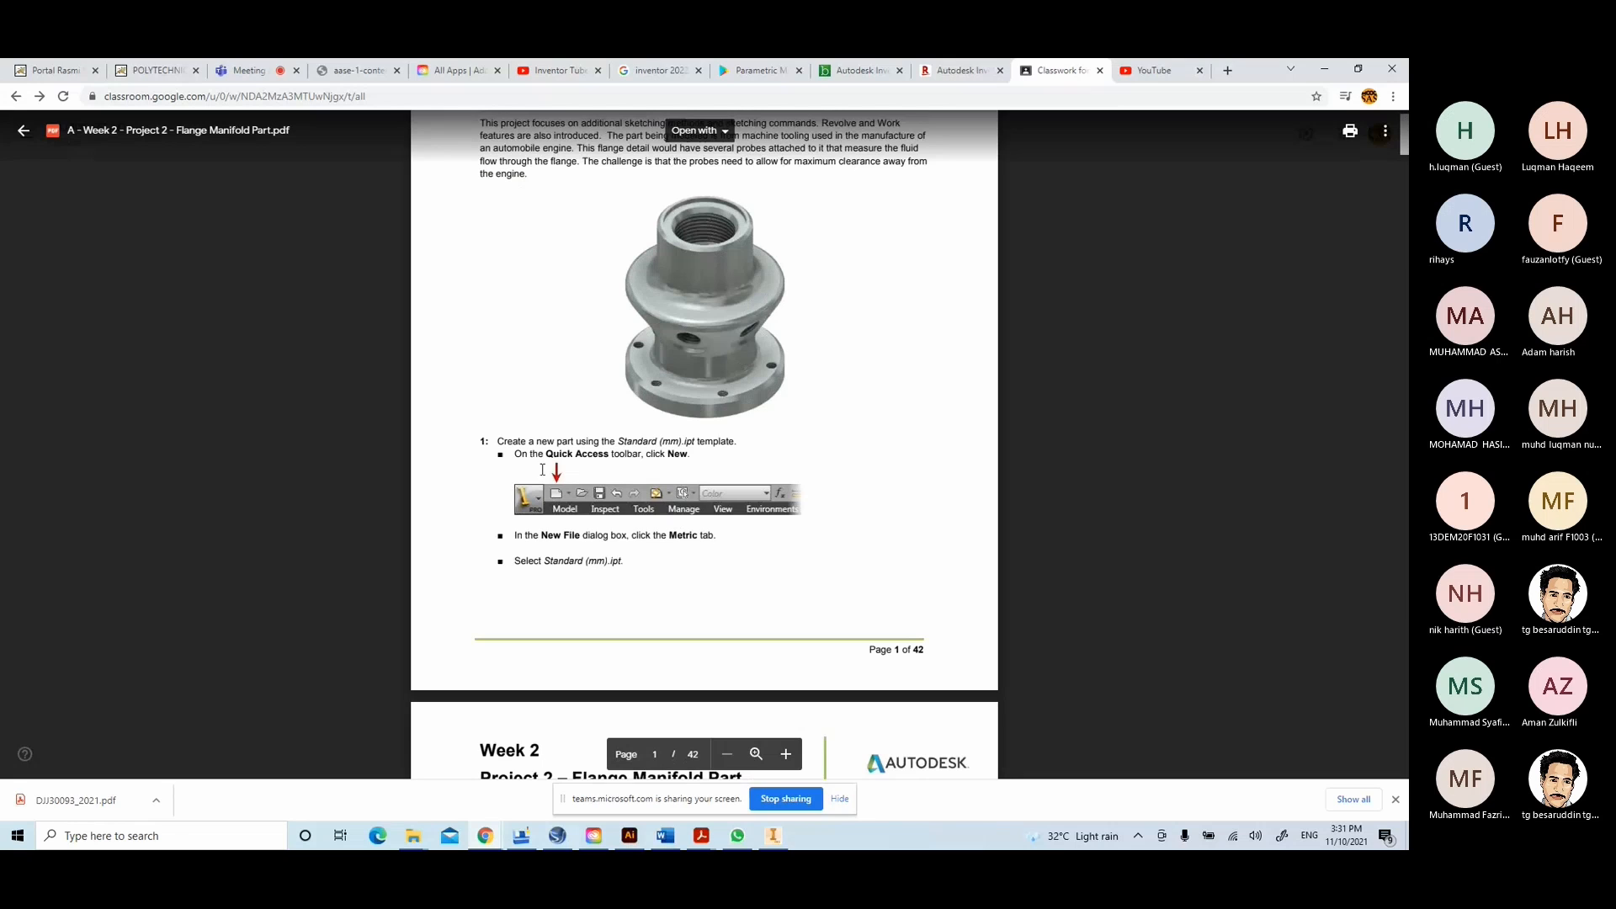
{"action": "scroll", "coordinate": [592, 528], "scroll_direction": "down", "scroll_amount": 2}
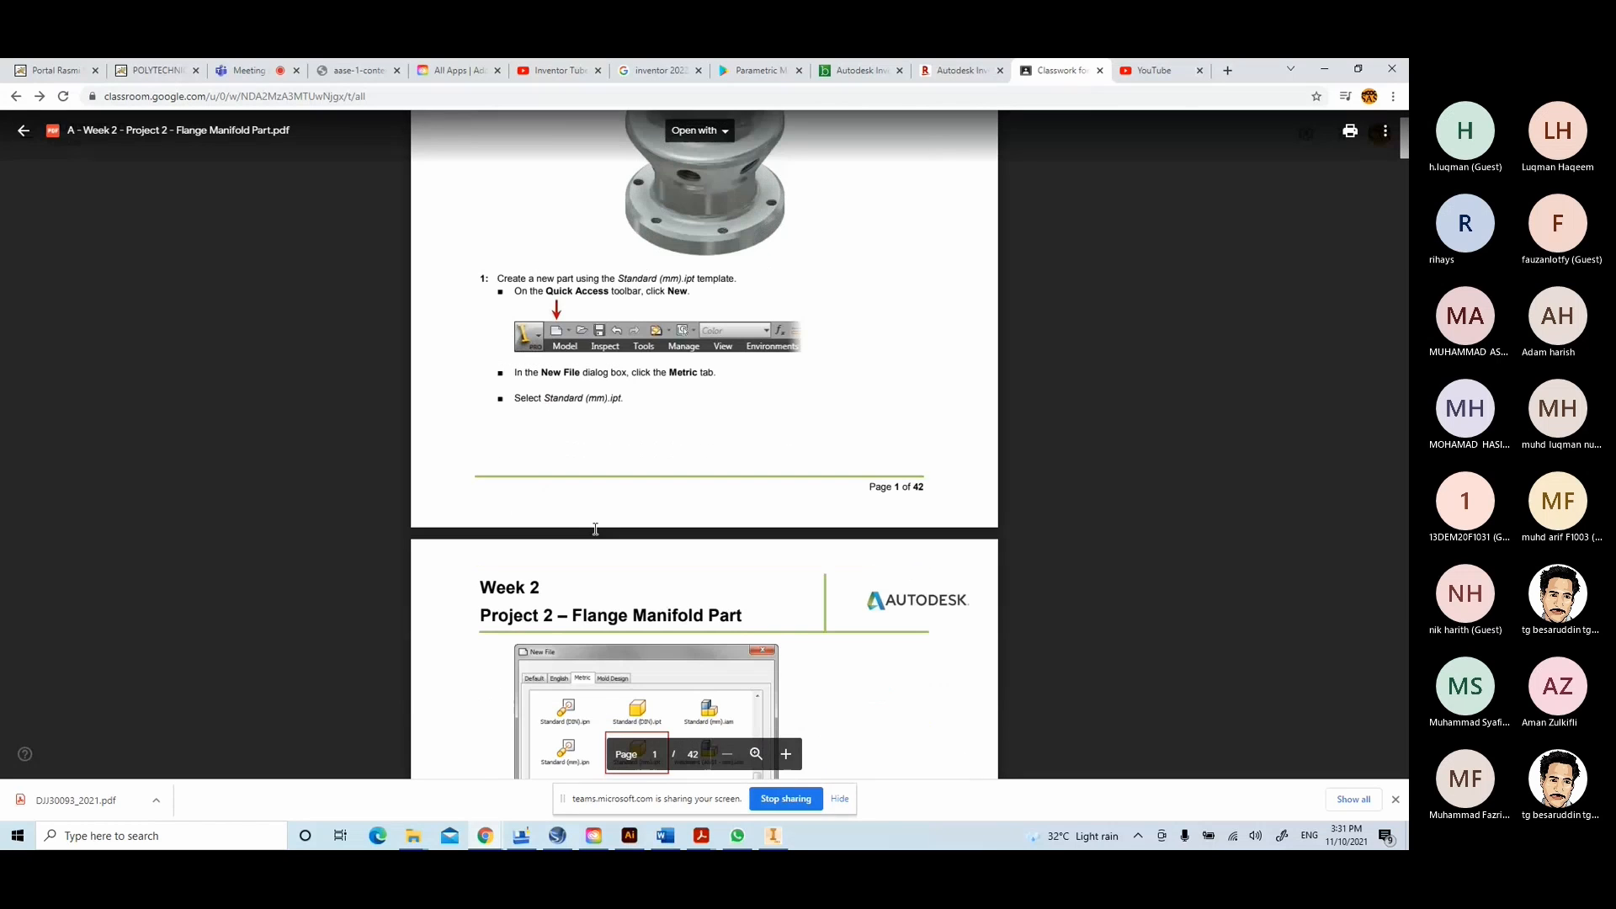
{"action": "scroll", "coordinate": [595, 529], "scroll_direction": "down", "scroll_amount": 5}
{"action": "scroll", "coordinate": [594, 529], "scroll_direction": "down", "scroll_amount": 3}
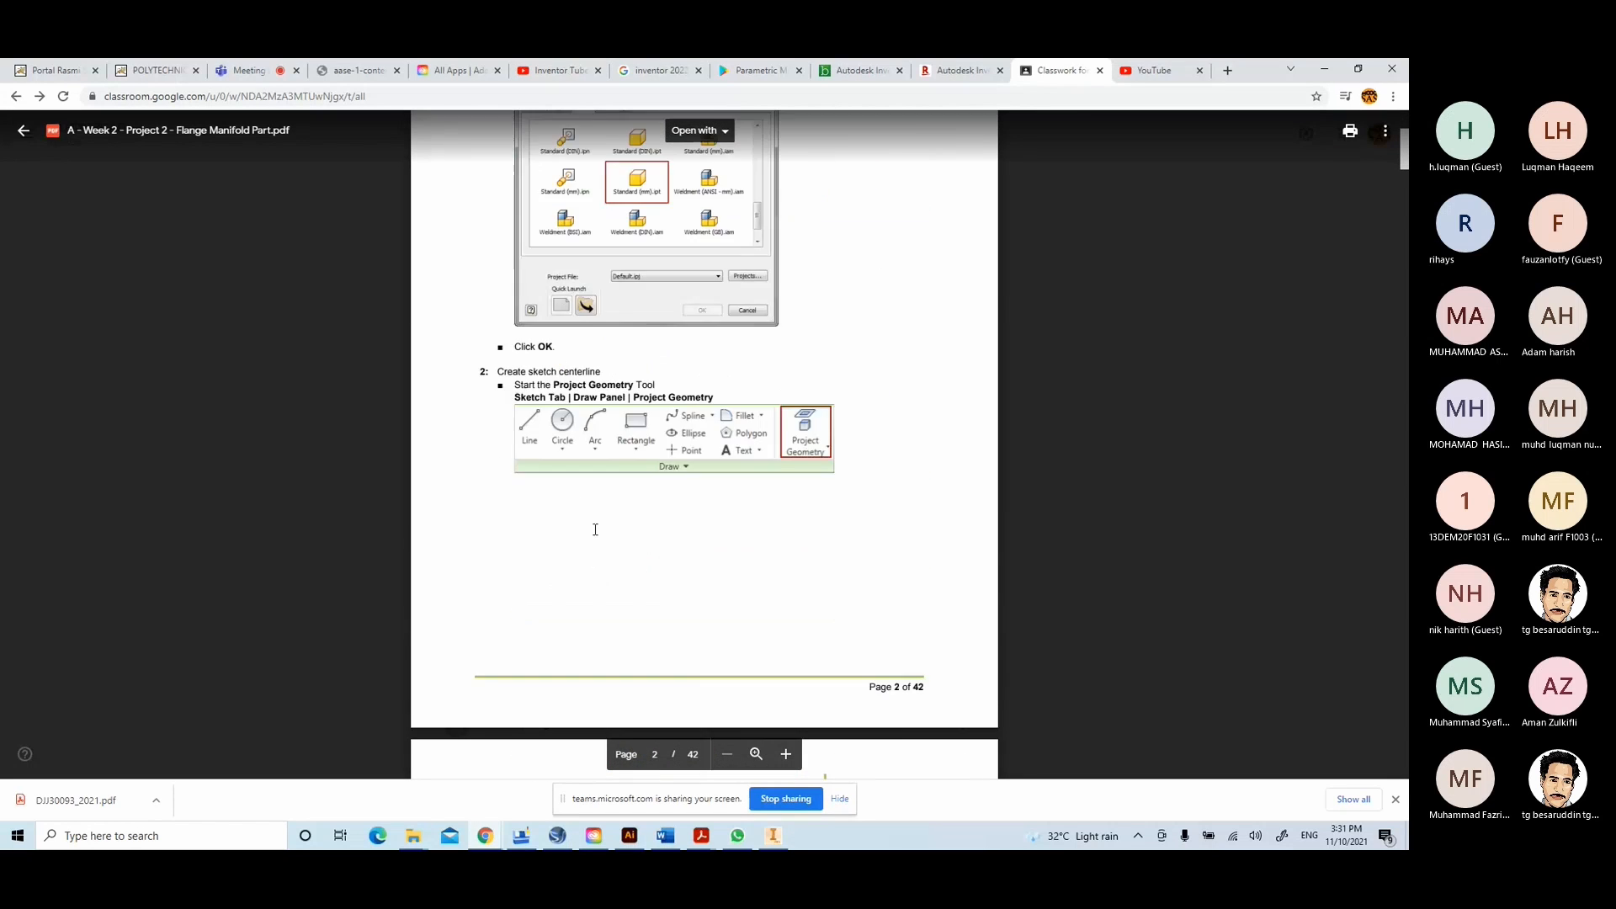
{"action": "scroll", "coordinate": [595, 529], "scroll_direction": "down", "scroll_amount": 5}
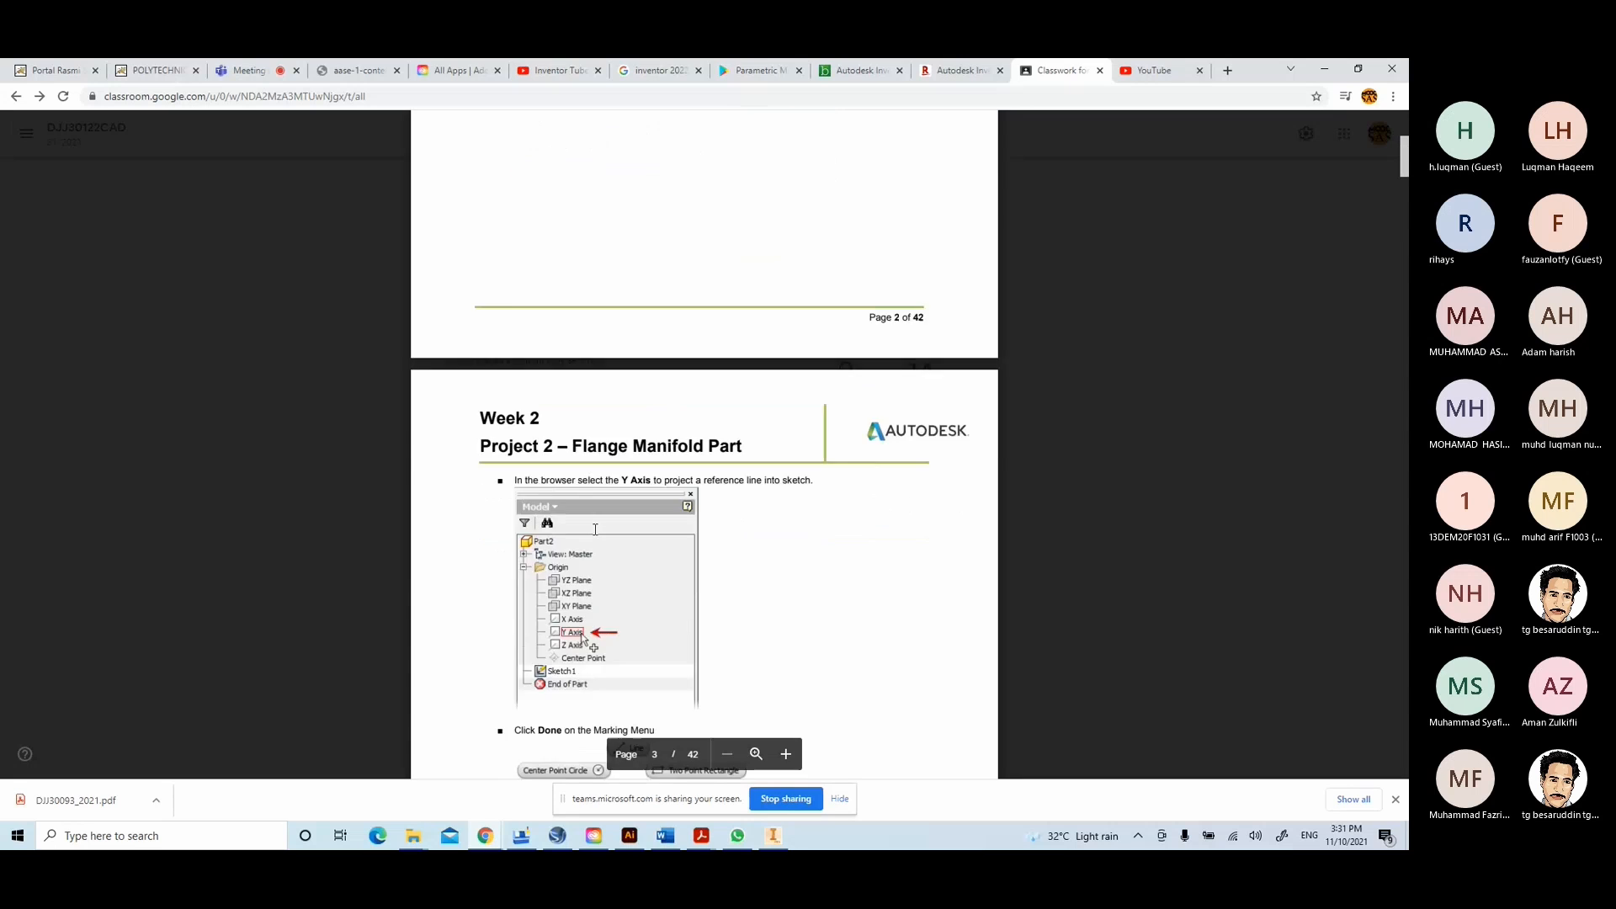
{"action": "scroll", "coordinate": [595, 527], "scroll_direction": "down", "scroll_amount": 3}
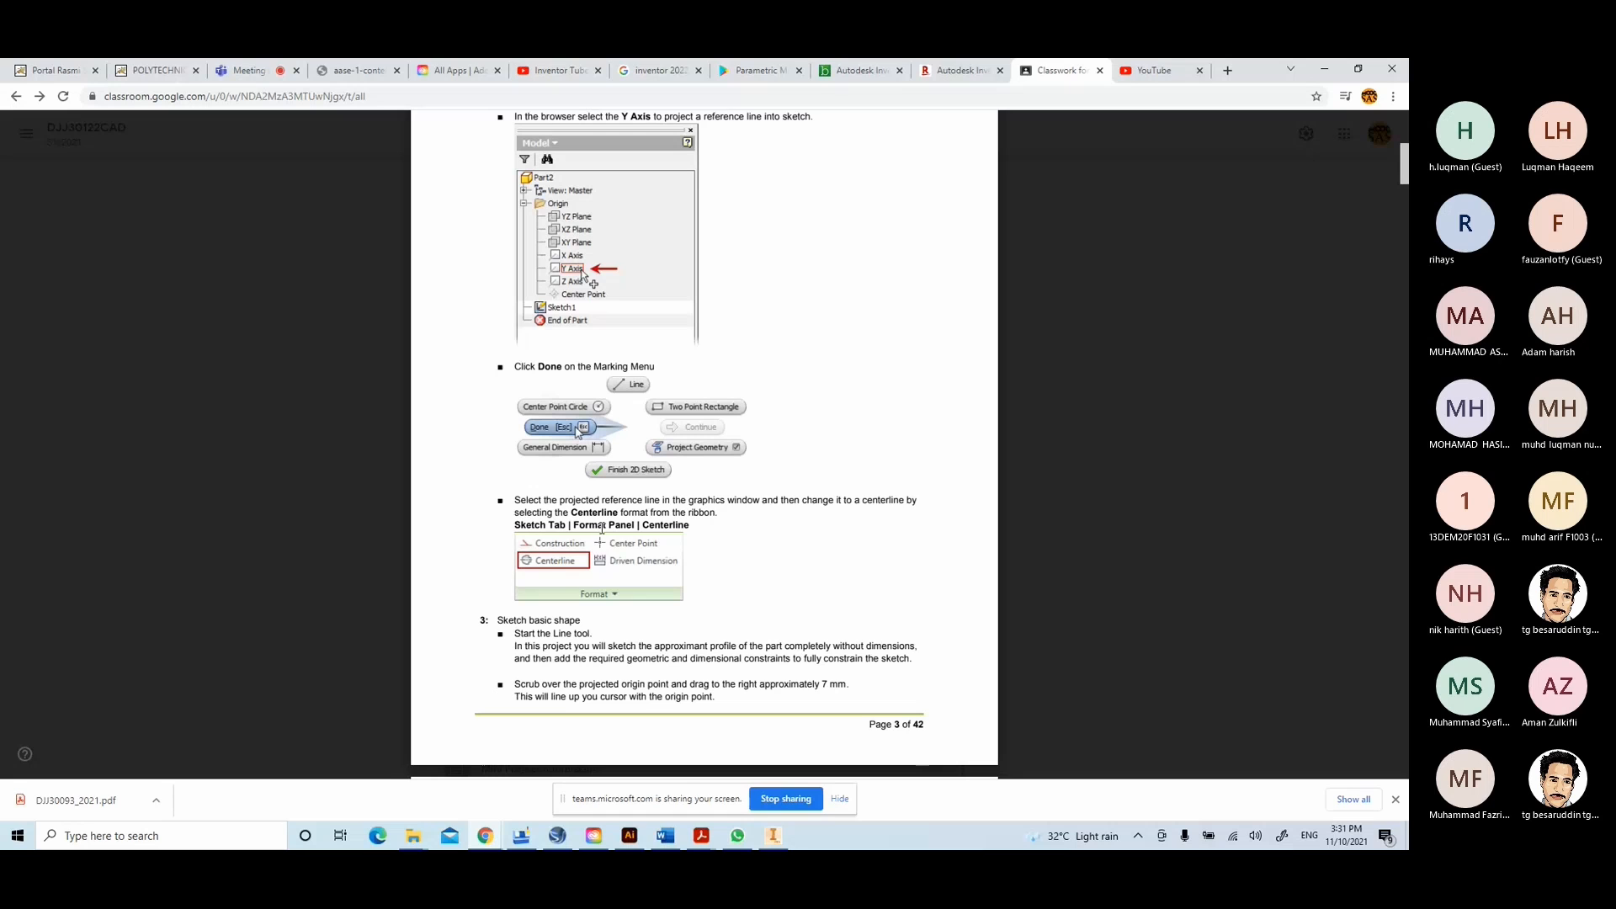
{"action": "scroll", "coordinate": [601, 528], "scroll_direction": "down", "scroll_amount": 15}
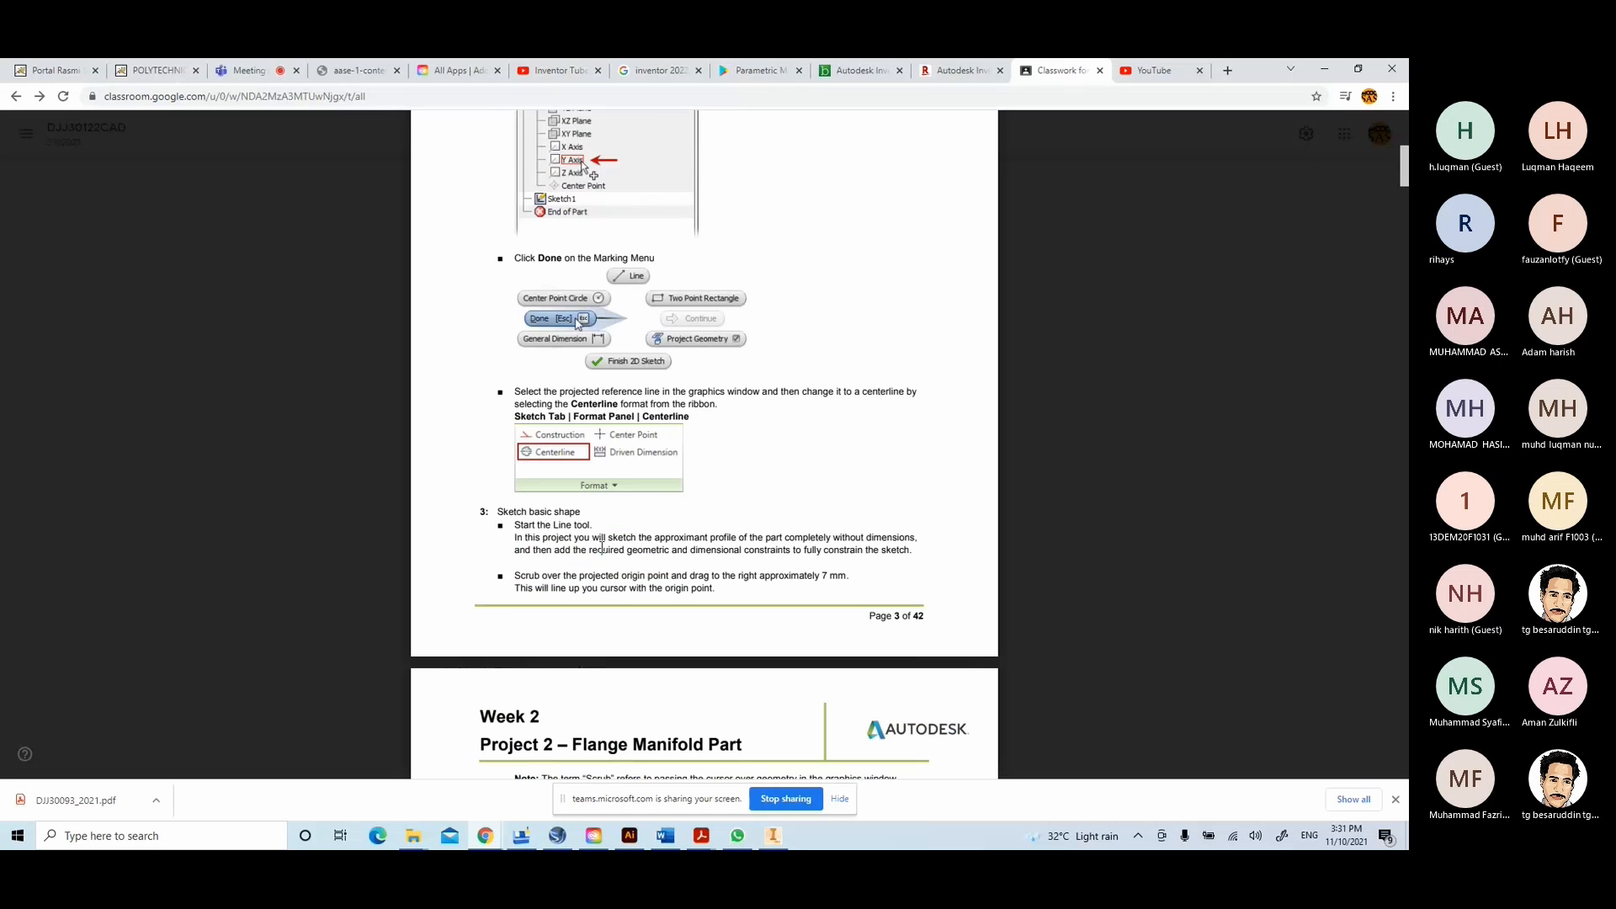
{"action": "scroll", "coordinate": [601, 542], "scroll_direction": "down", "scroll_amount": 15}
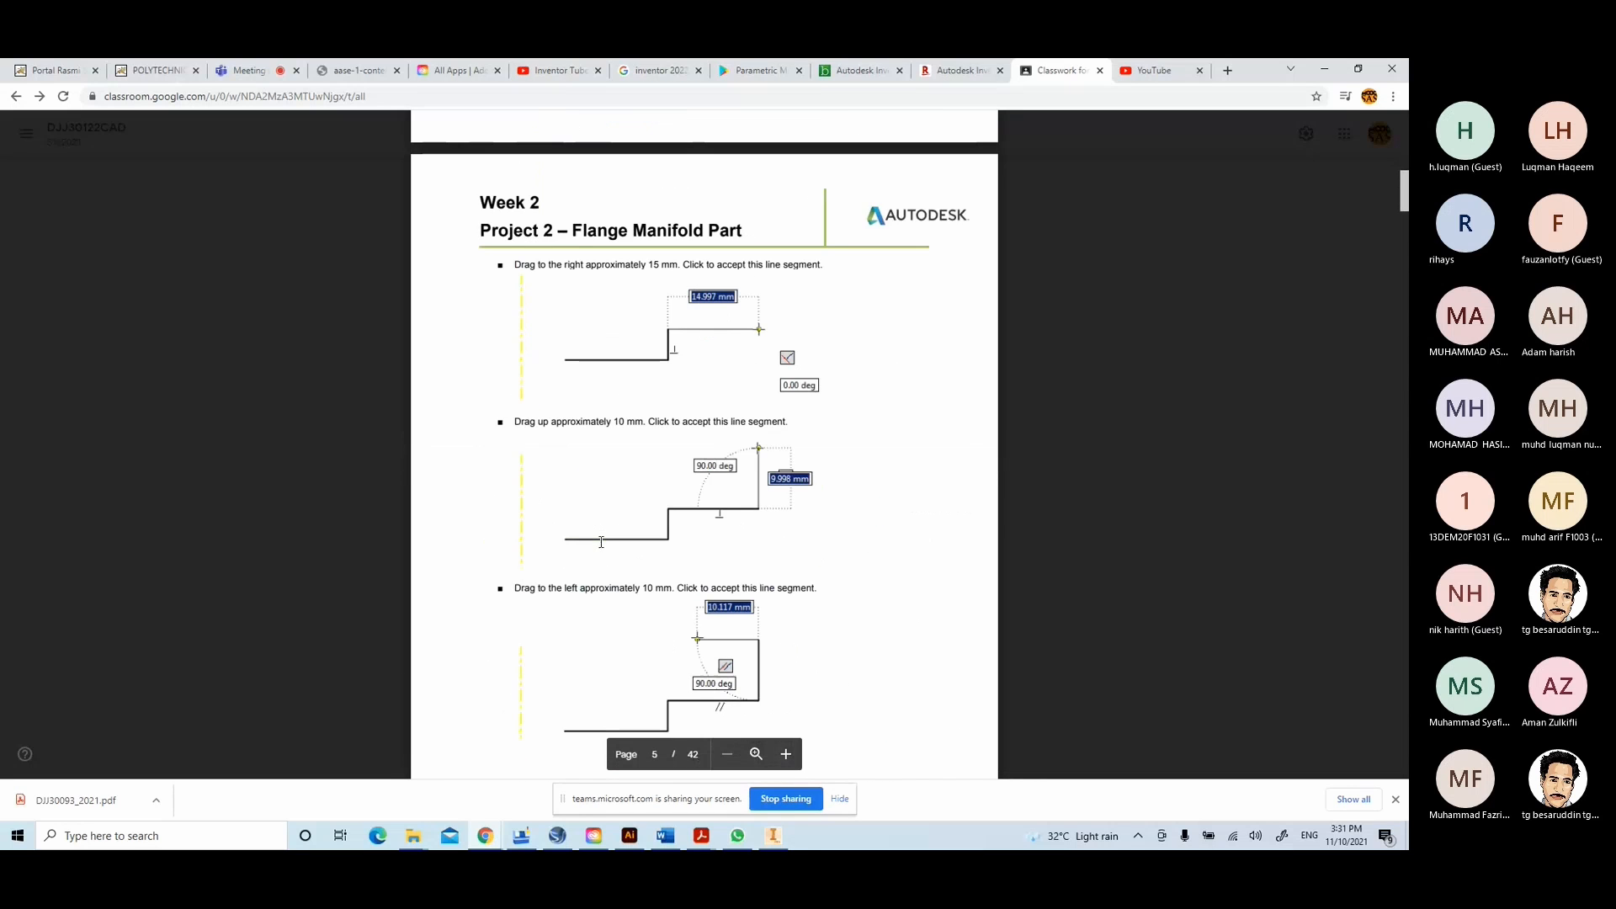
{"action": "scroll", "coordinate": [600, 542], "scroll_direction": "down", "scroll_amount": 8}
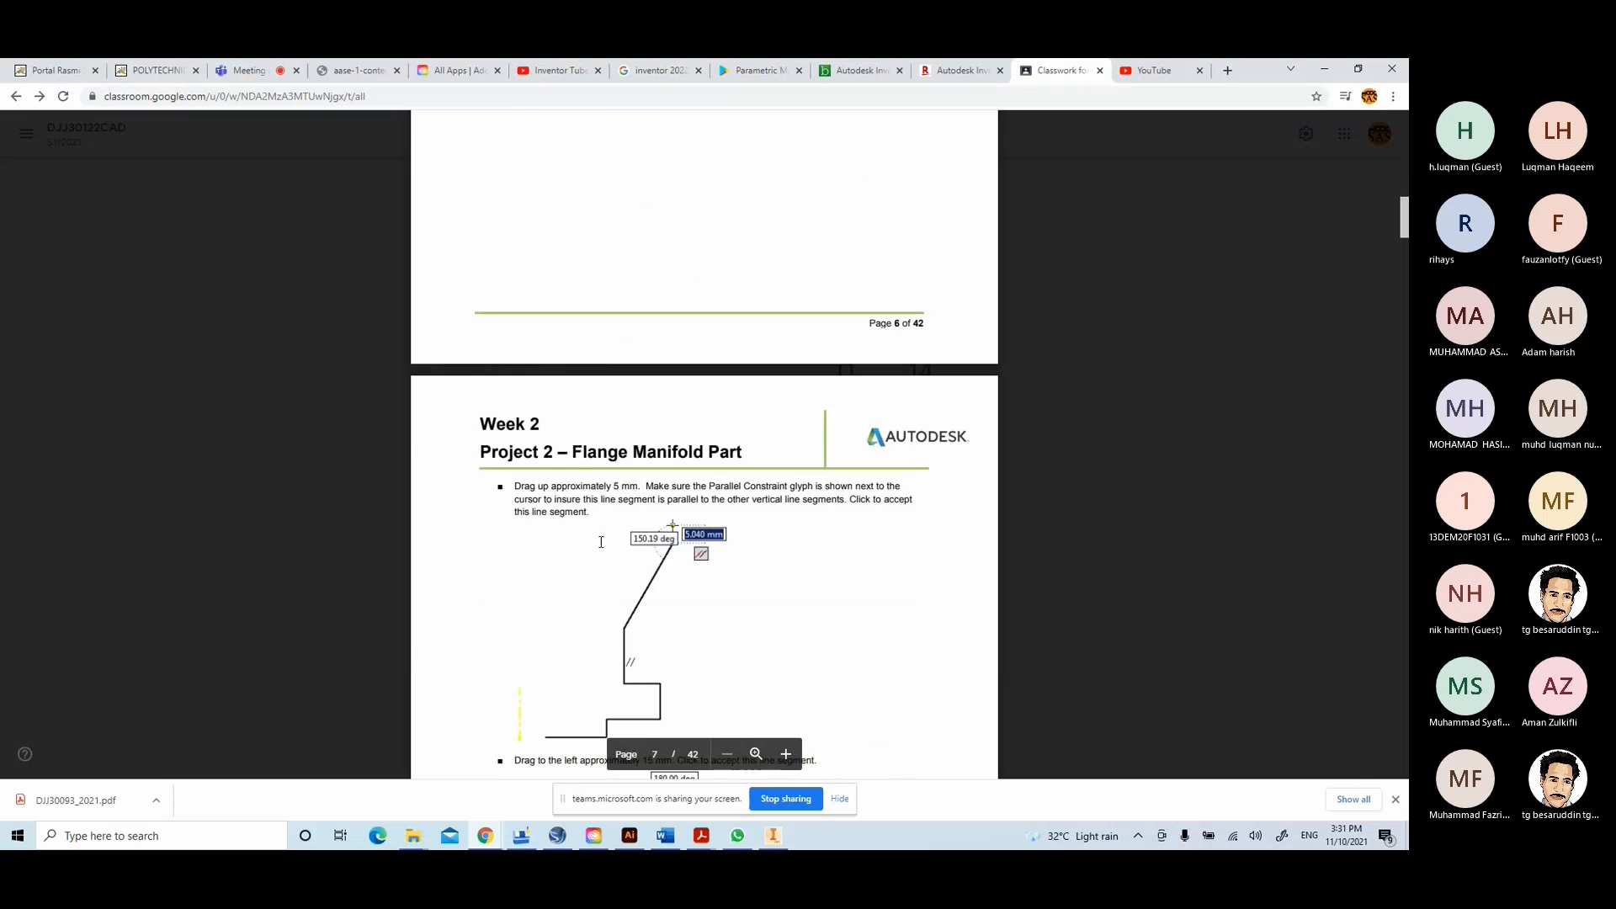
{"action": "scroll", "coordinate": [601, 540], "scroll_direction": "down", "scroll_amount": 8}
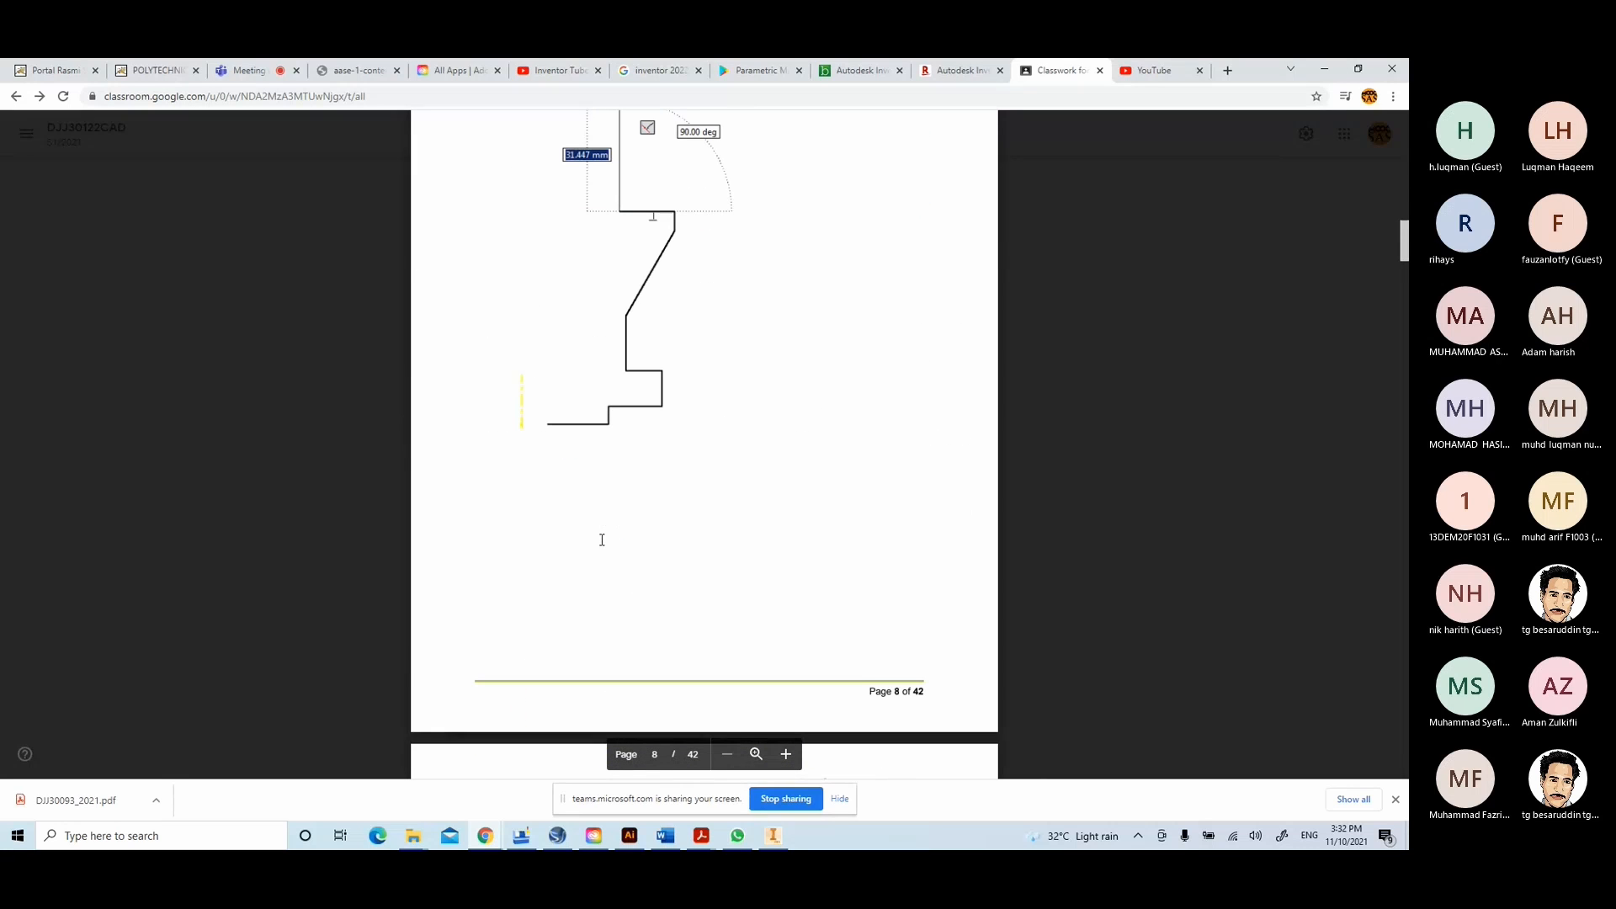
{"action": "scroll", "coordinate": [601, 540], "scroll_direction": "down", "scroll_amount": 4}
{"action": "scroll", "coordinate": [602, 539], "scroll_direction": "down", "scroll_amount": 2}
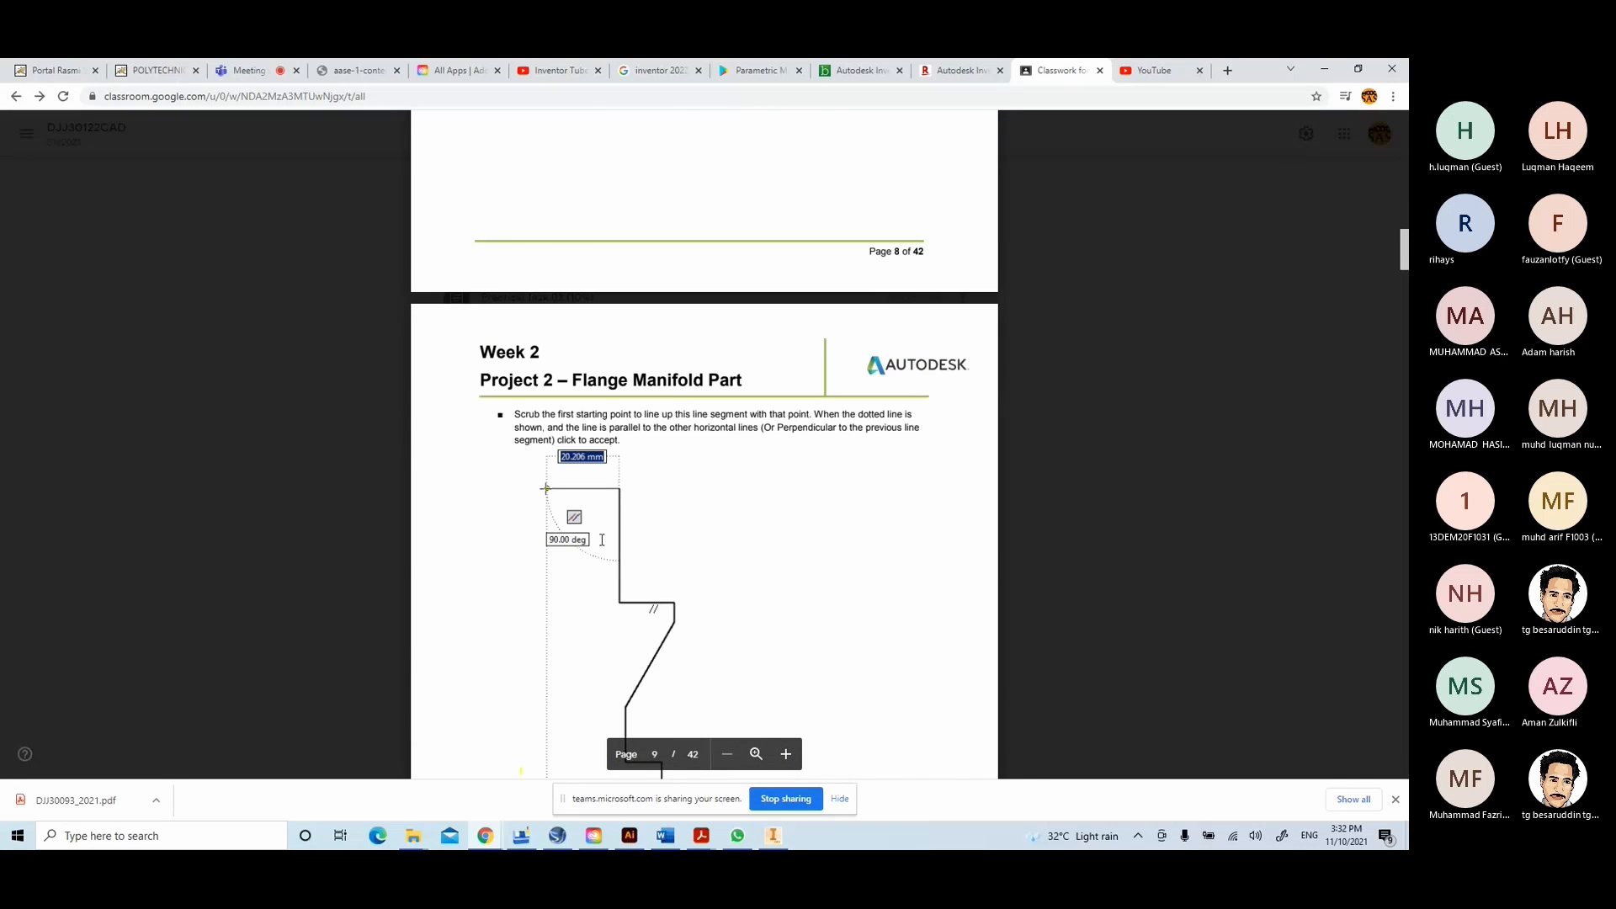
{"action": "scroll", "coordinate": [601, 539], "scroll_direction": "down", "scroll_amount": 7}
{"action": "scroll", "coordinate": [601, 539], "scroll_direction": "down", "scroll_amount": 5}
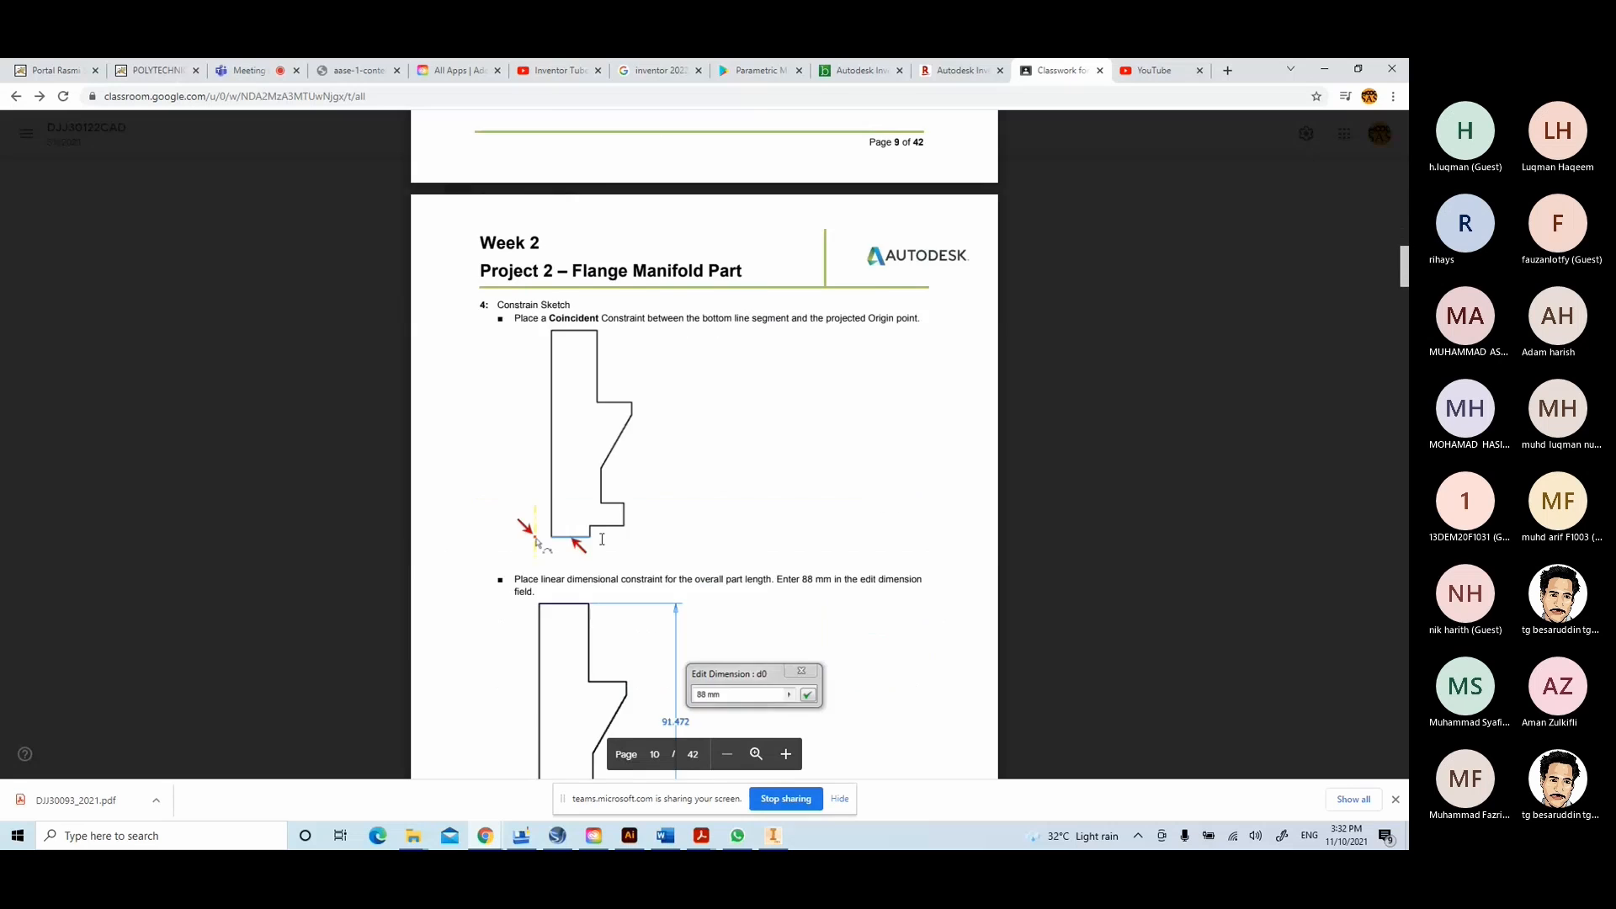
{"action": "scroll", "coordinate": [601, 539], "scroll_direction": "down", "scroll_amount": 15}
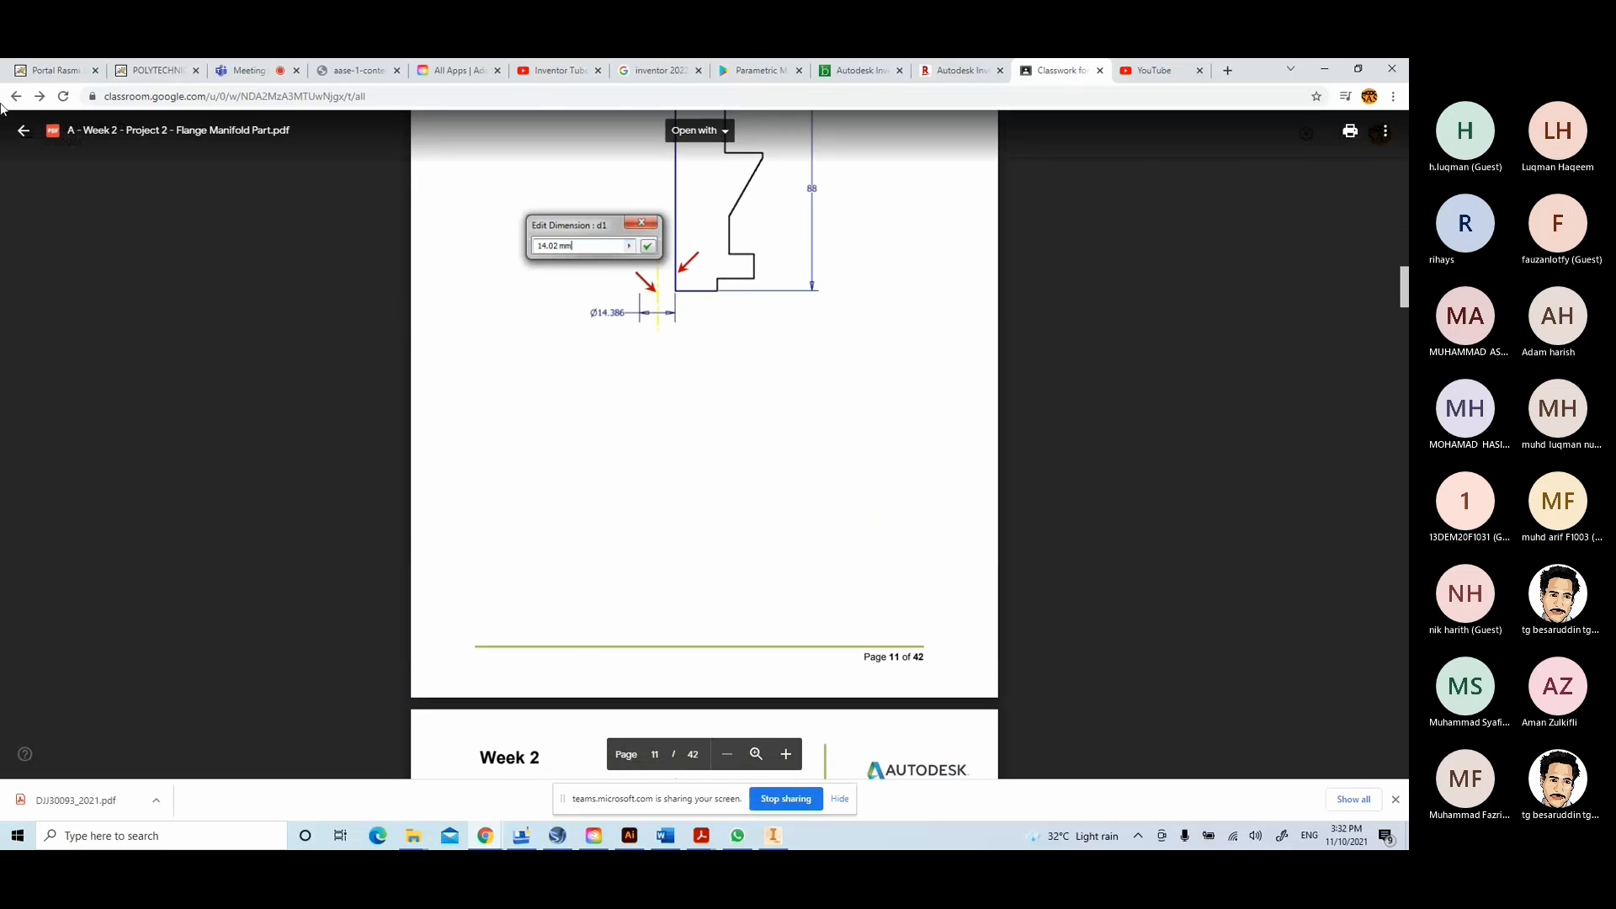
{"action": "left_click", "coordinate": [25, 132]}
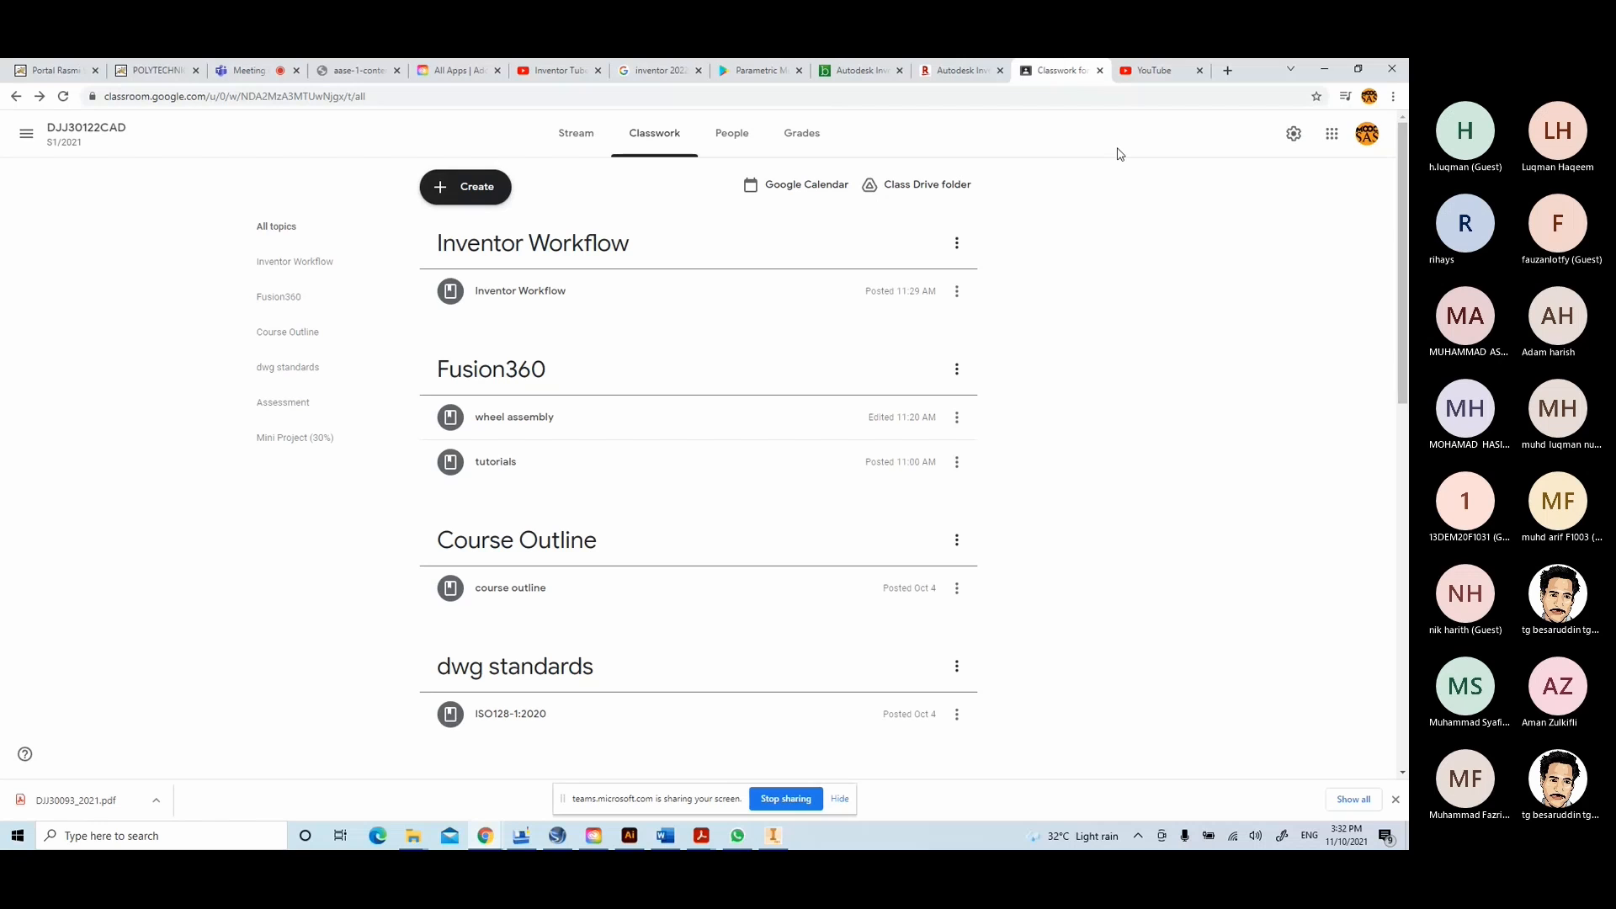
- Switch back to Inventor, reopen the recent clevismount.ipt part and inspect the model up close
{"action": "left_click", "coordinate": [1324, 69]}
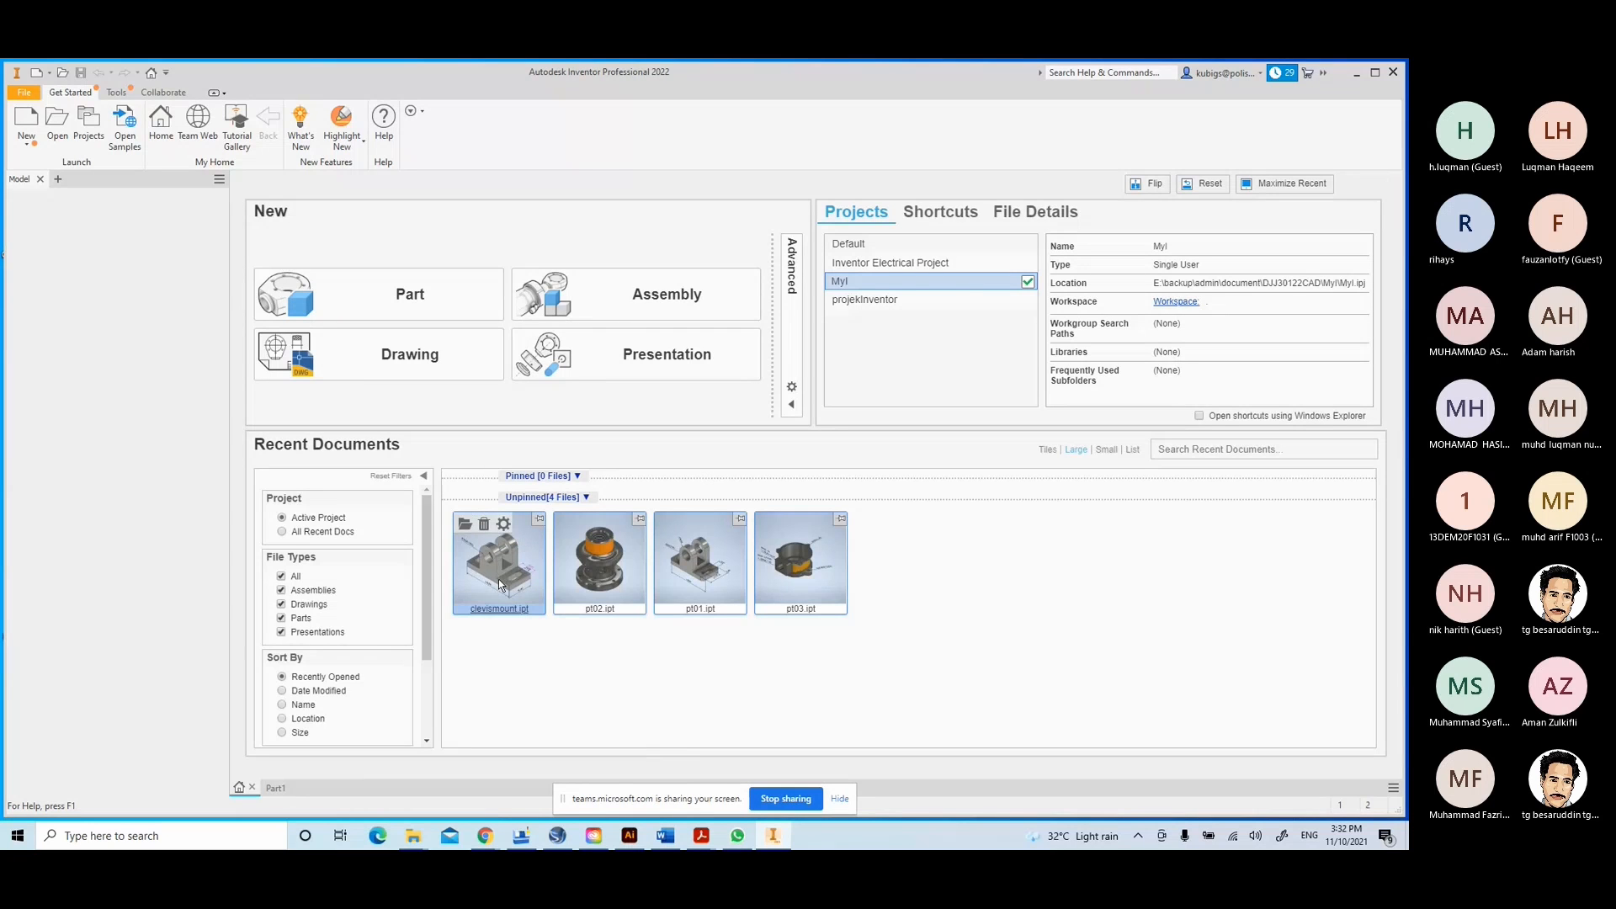
{"action": "scroll", "coordinate": [956, 721], "scroll_direction": "up", "scroll_amount": 3}
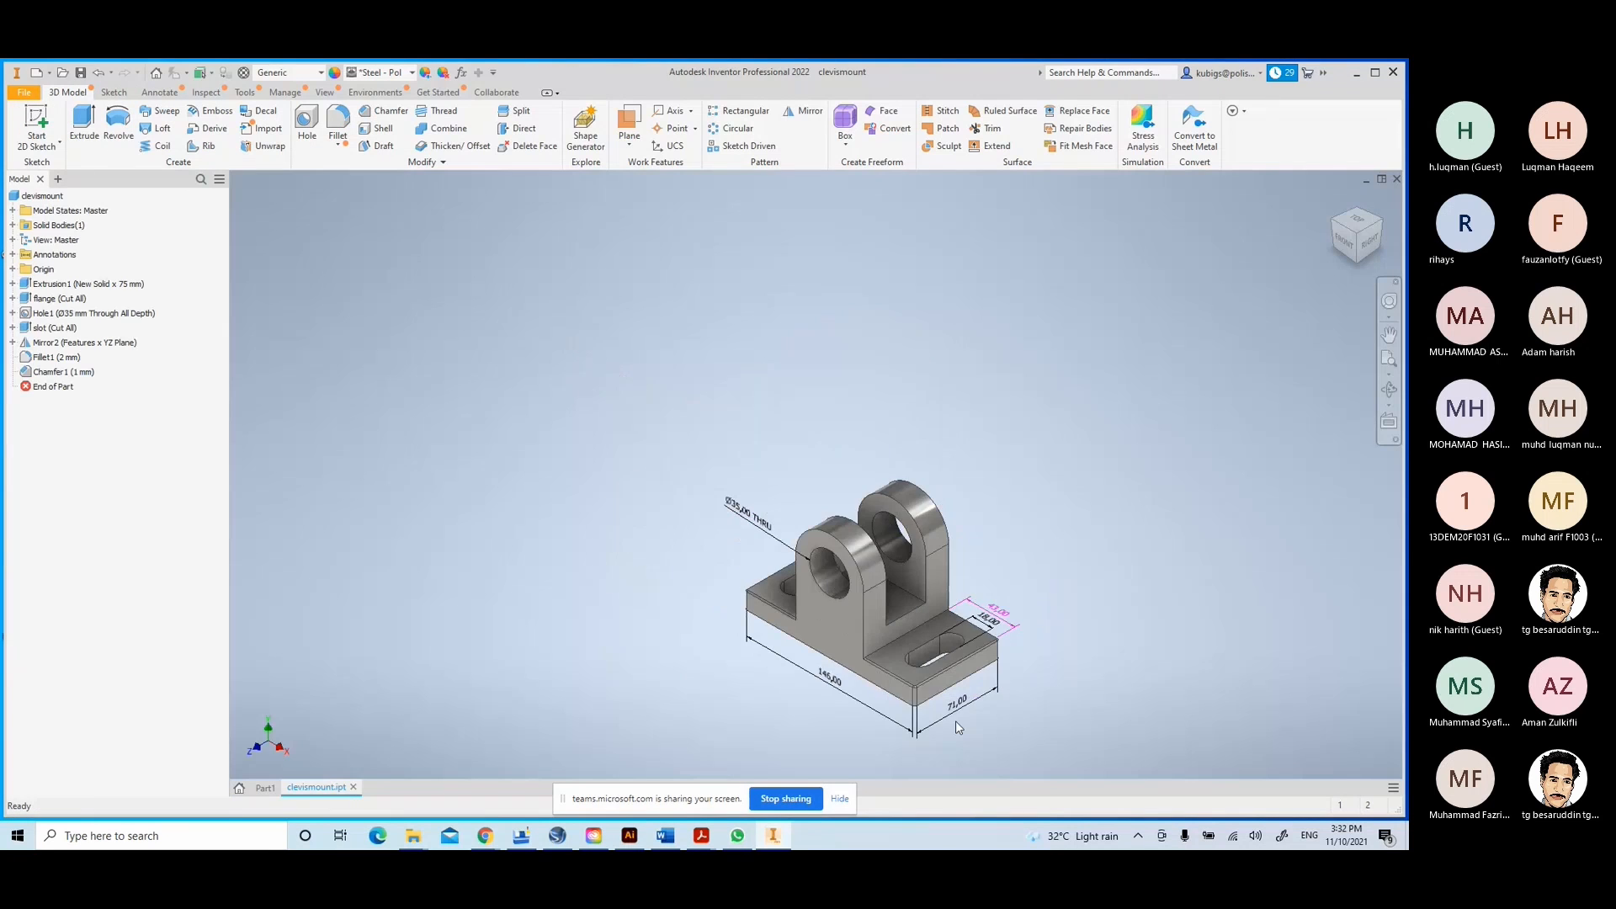
{"action": "scroll", "coordinate": [956, 721], "scroll_direction": "down", "scroll_amount": 6}
{"action": "scroll", "coordinate": [956, 720], "scroll_direction": "up", "scroll_amount": 3}
{"action": "middle_click_drag", "start_coordinate": [968, 690], "coordinate": [978, 697]}
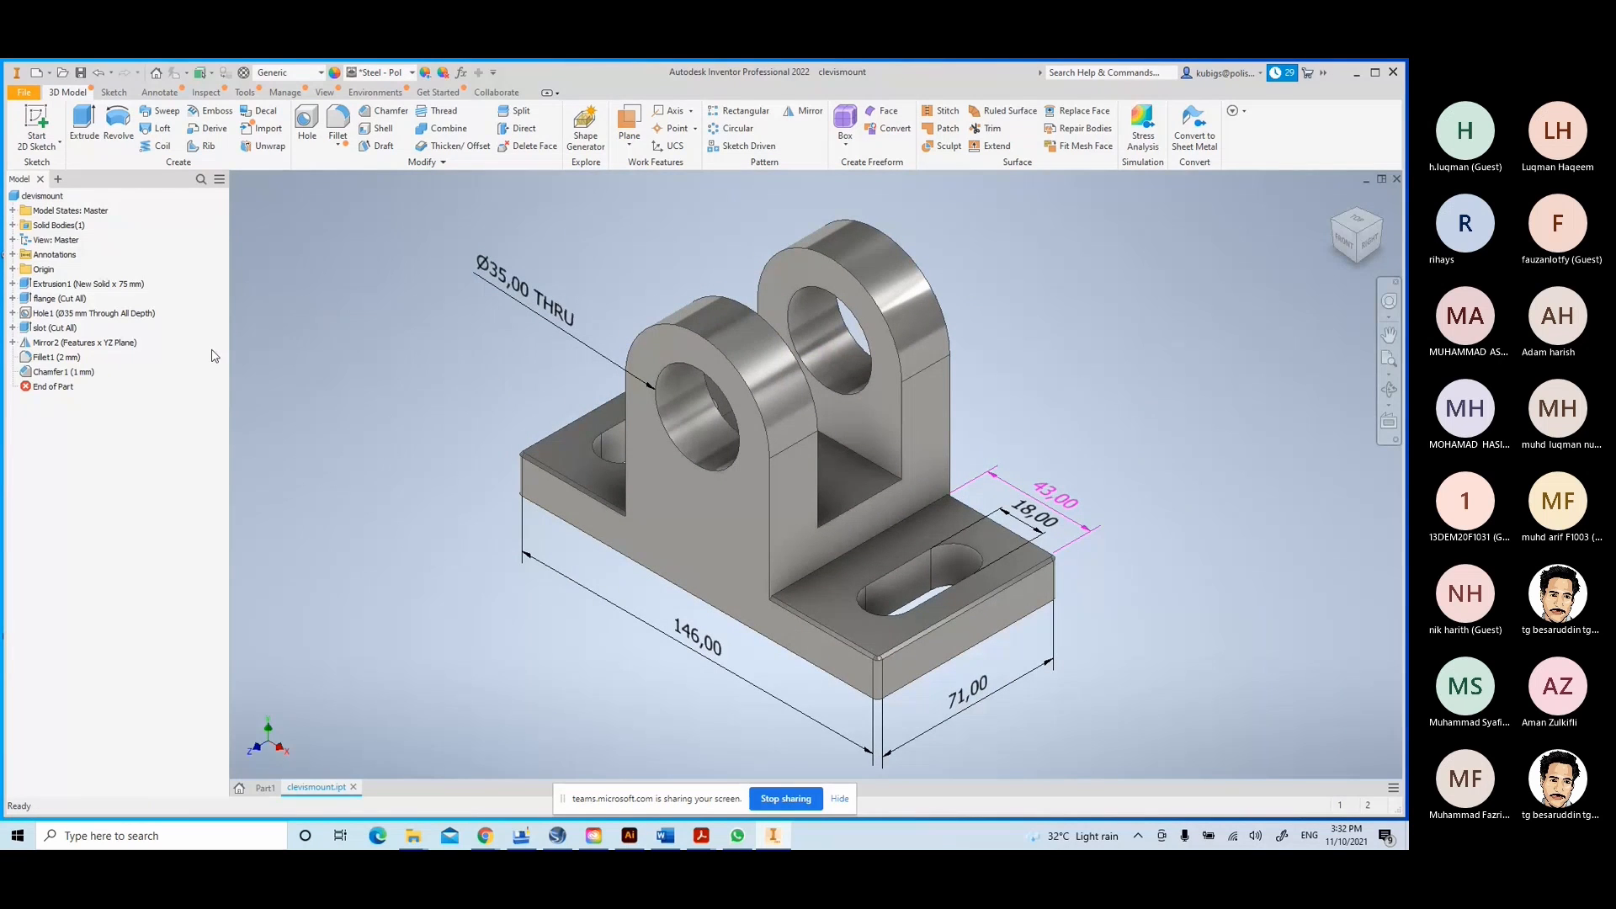
- Open the iProperties of the clevismount part and replace the summary's author entry with the author's user name
{"action": "left_click", "coordinate": [63, 371]}
{"action": "left_click", "coordinate": [42, 196]}
{"action": "left_click", "coordinate": [42, 196]}
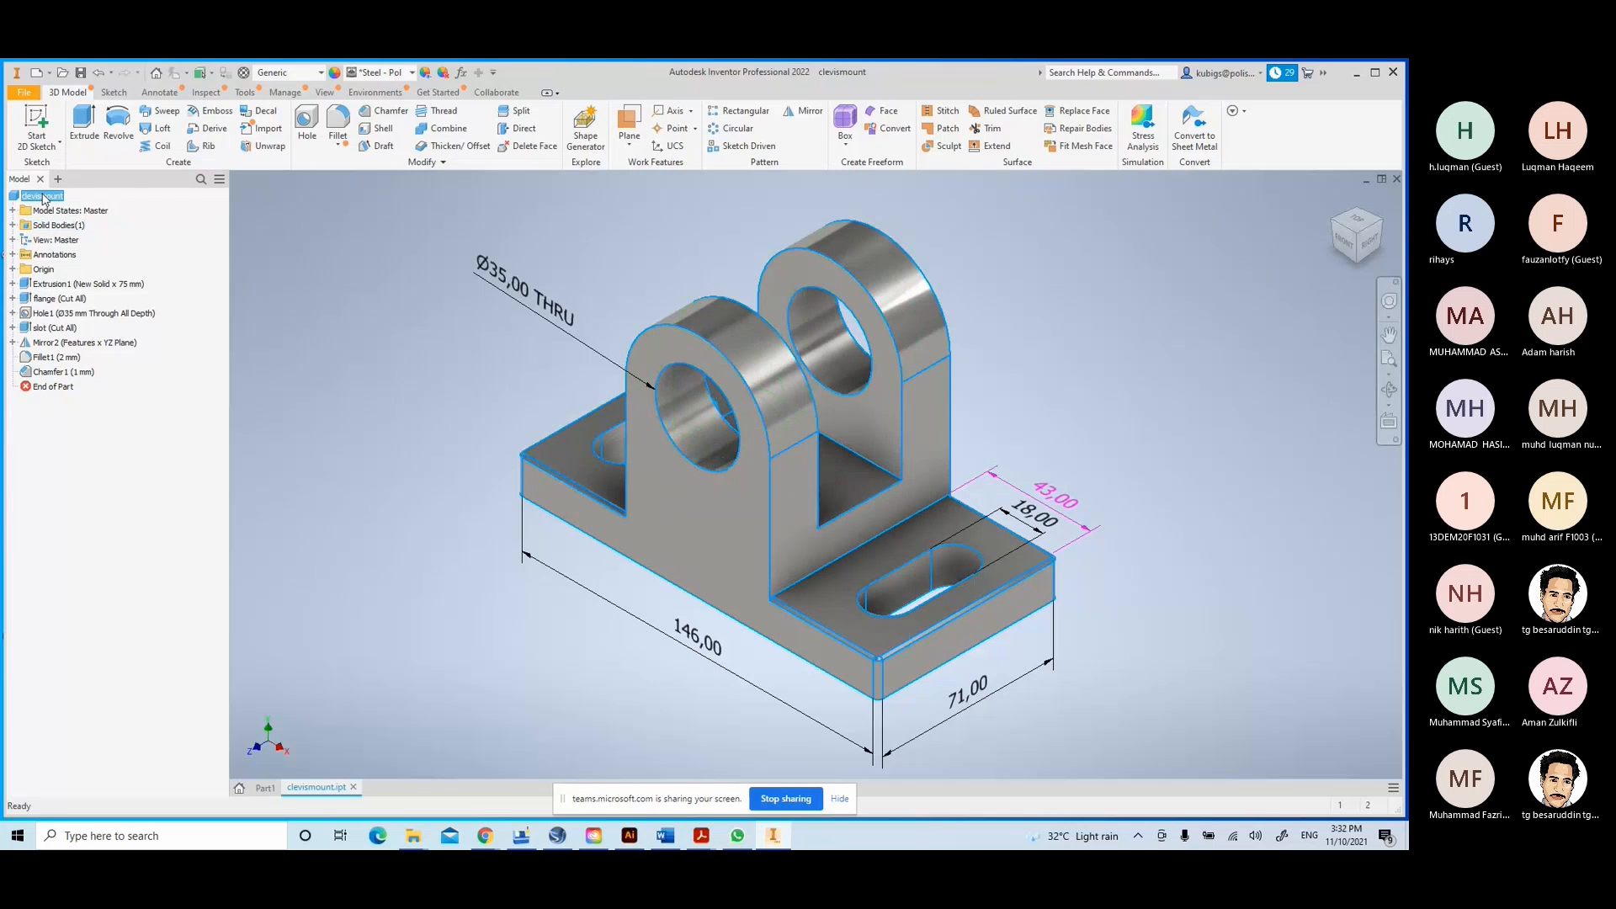
{"action": "right_click", "coordinate": [42, 197]}
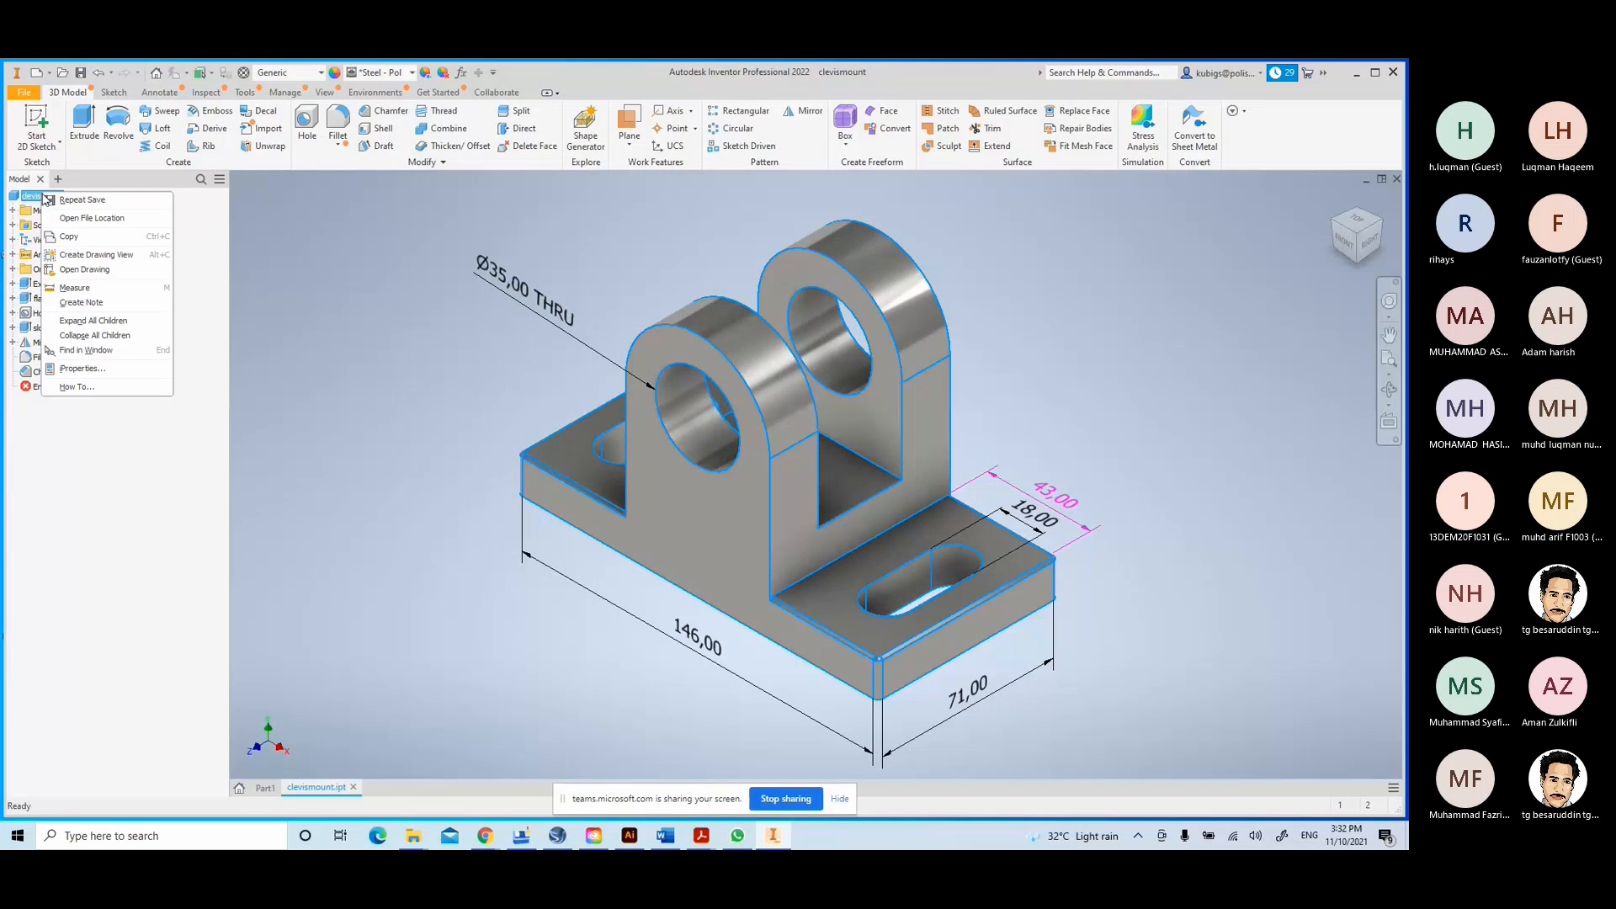
{"action": "left_click", "coordinate": [95, 369]}
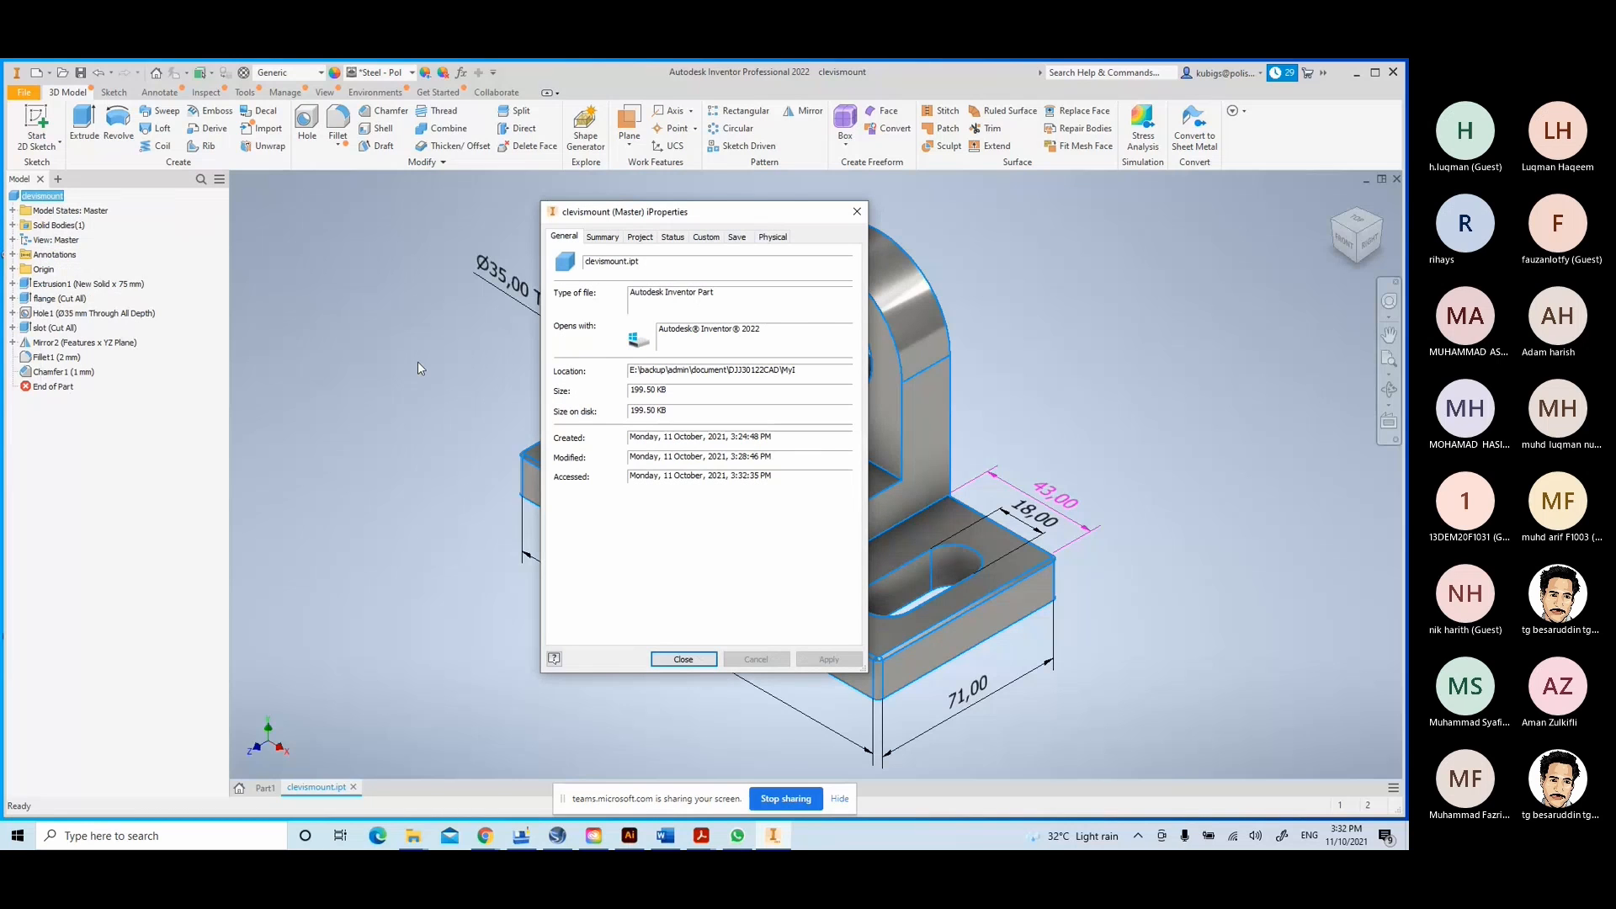
{"action": "left_click", "coordinate": [601, 238]}
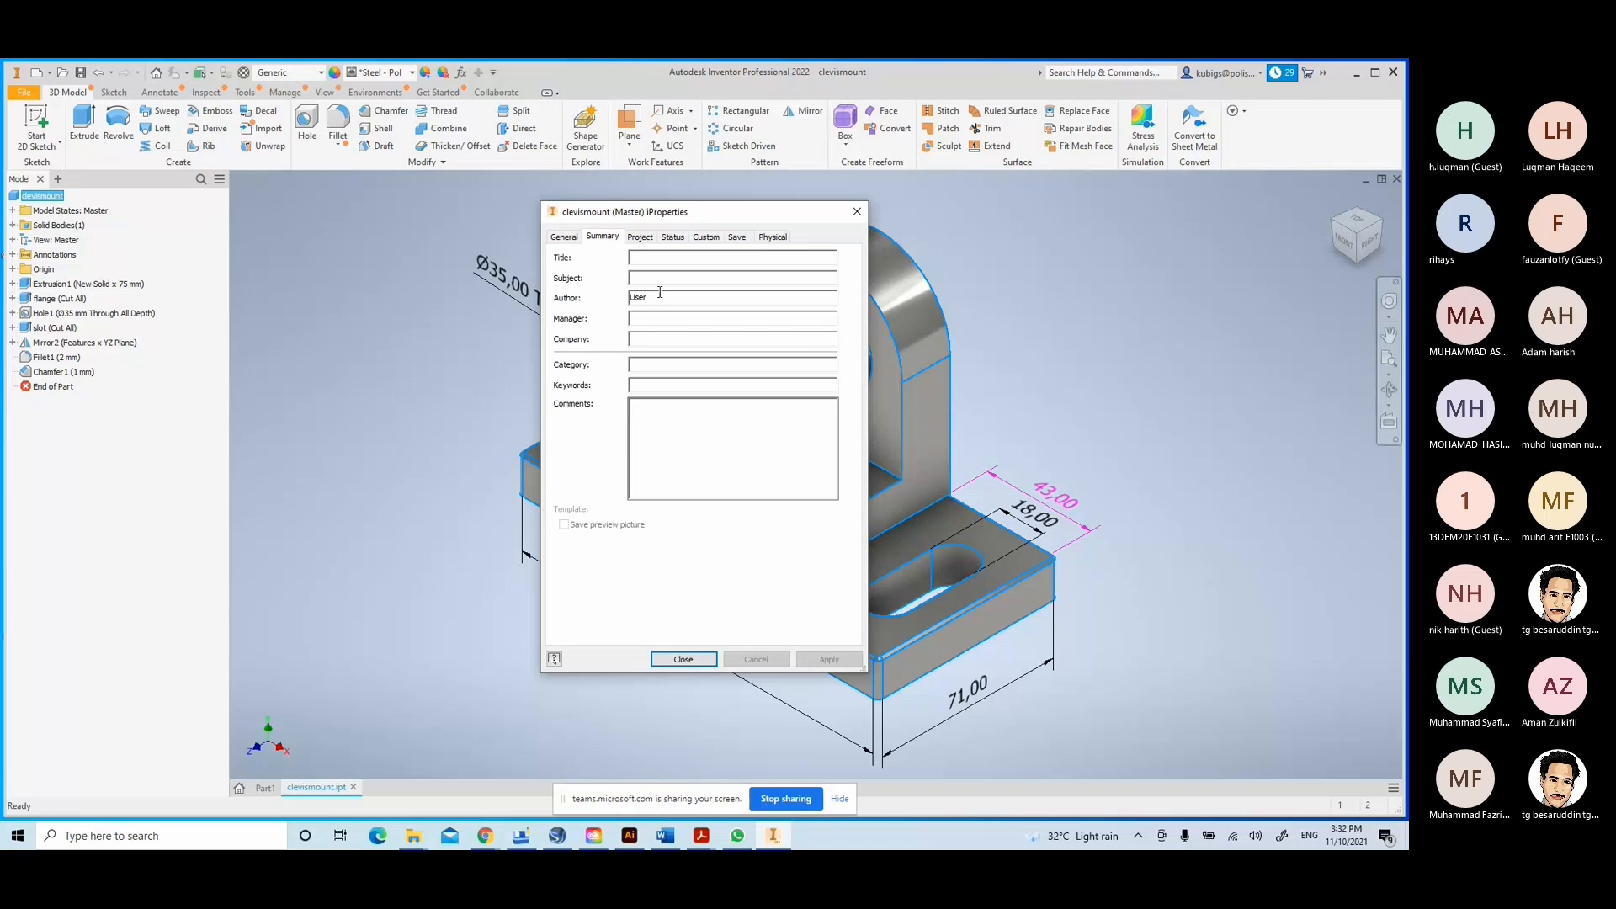
{"action": "left_click_drag", "start_coordinate": [660, 292], "coordinate": [590, 295]}
{"action": "type", "text": "kubi"}
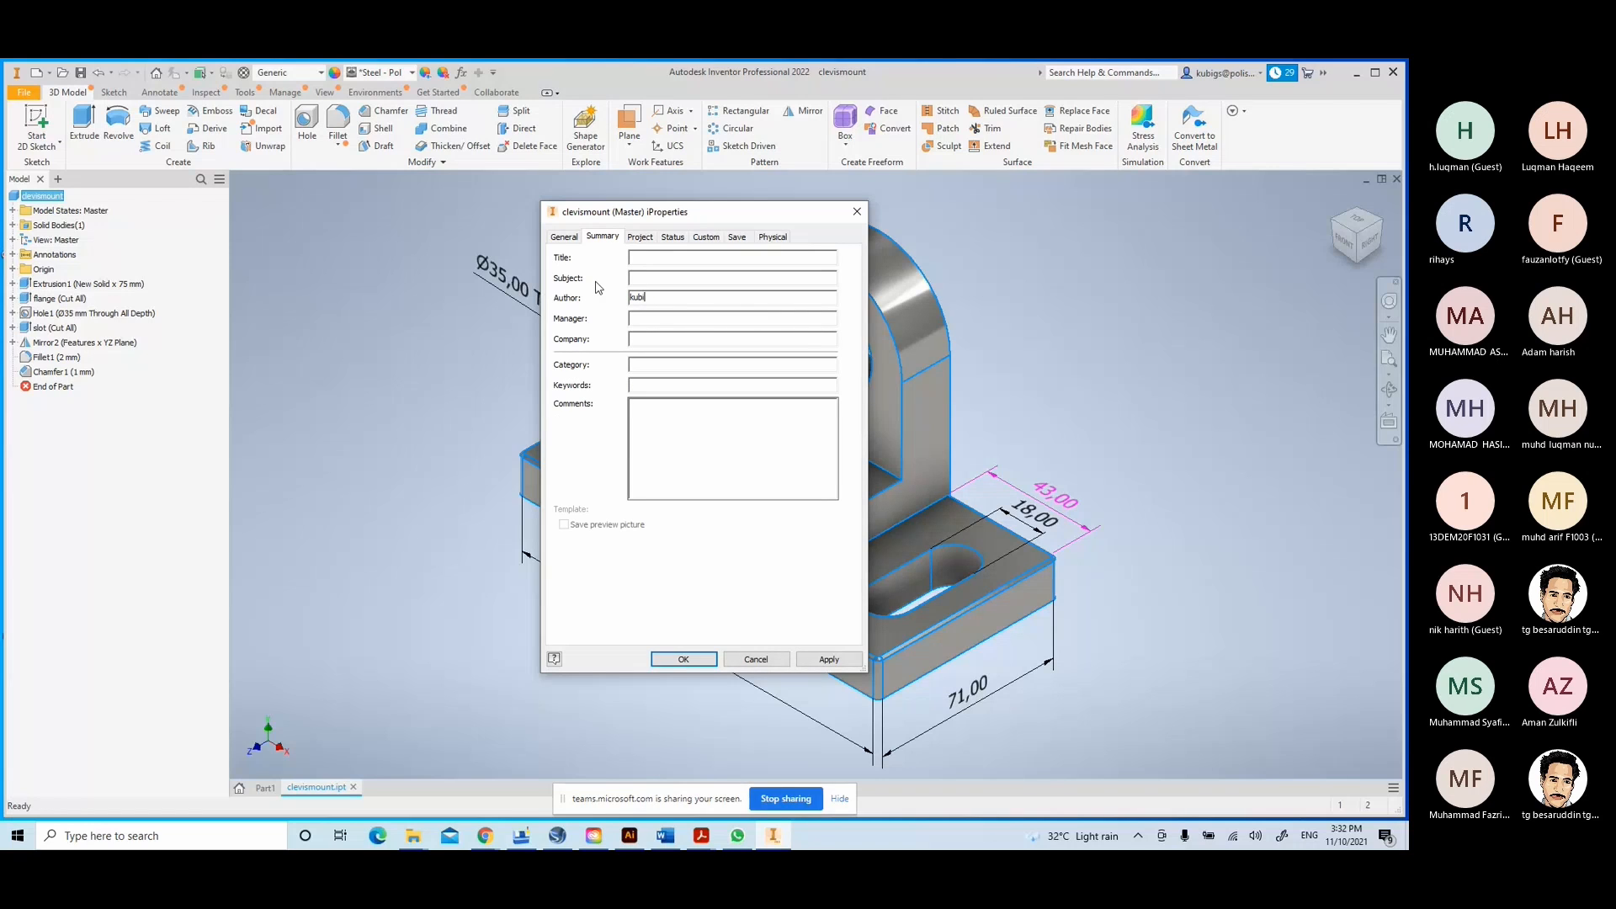
{"action": "type", "text": "gs"}
- Replace the Designer entry in the part's project properties with the designer's user name
{"action": "left_click", "coordinate": [644, 239]}
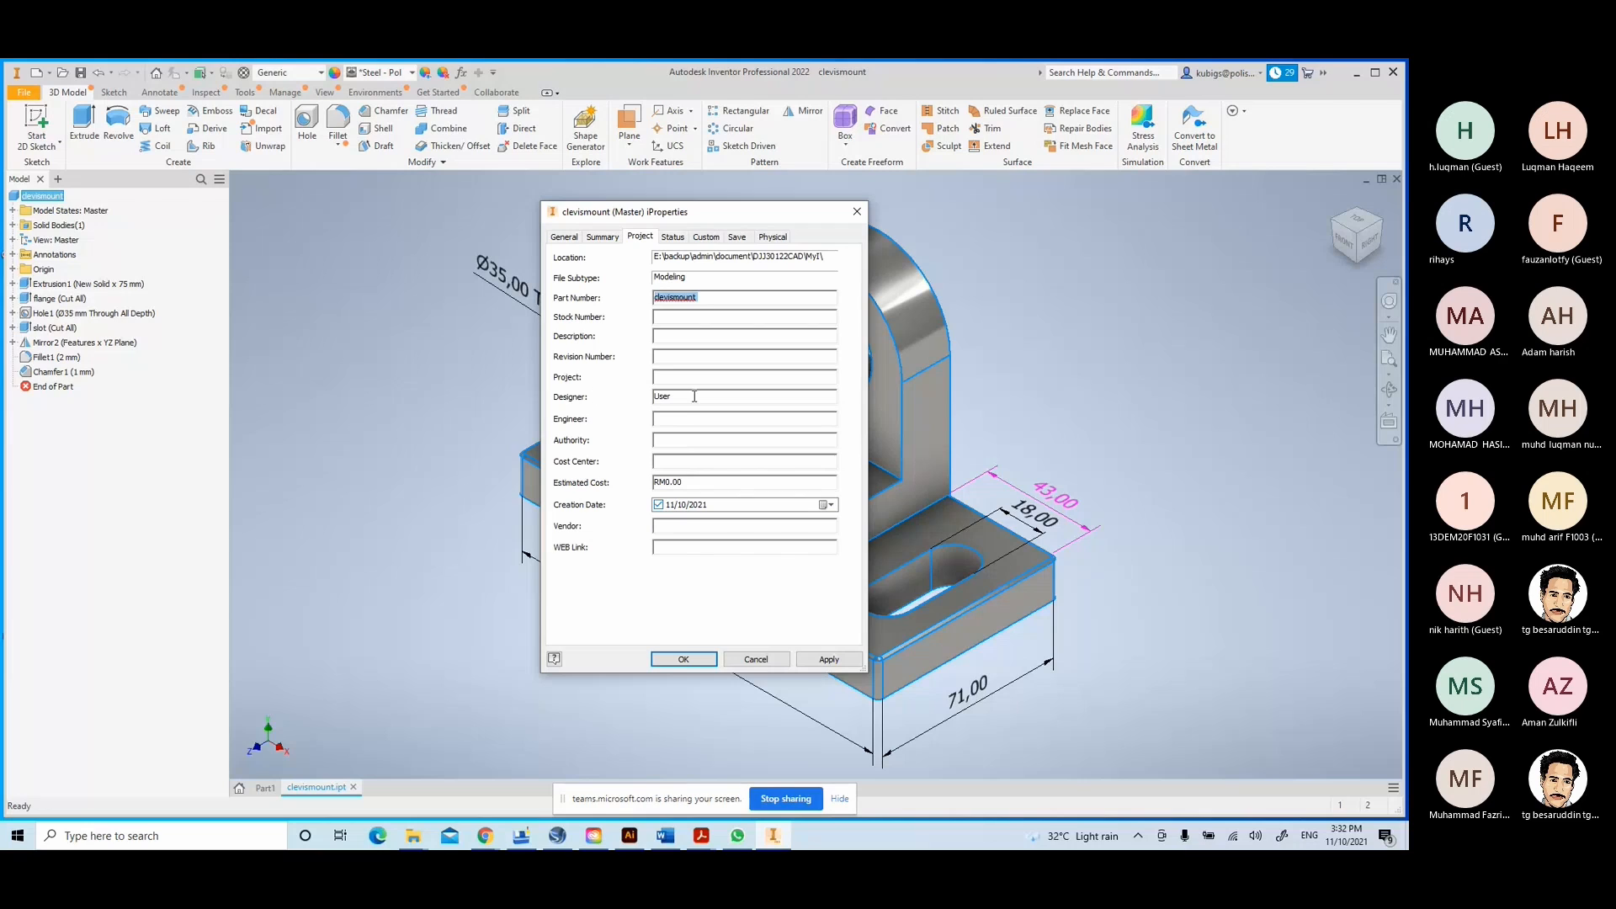
{"action": "left_click_drag", "start_coordinate": [678, 397], "coordinate": [593, 391]}
{"action": "type", "text": "kubigs"}
- Enable the Checked, Eng. Approved and Mfg. Approved dates of 11/10/2021 in the part's status properties
{"action": "left_click", "coordinate": [673, 237]}
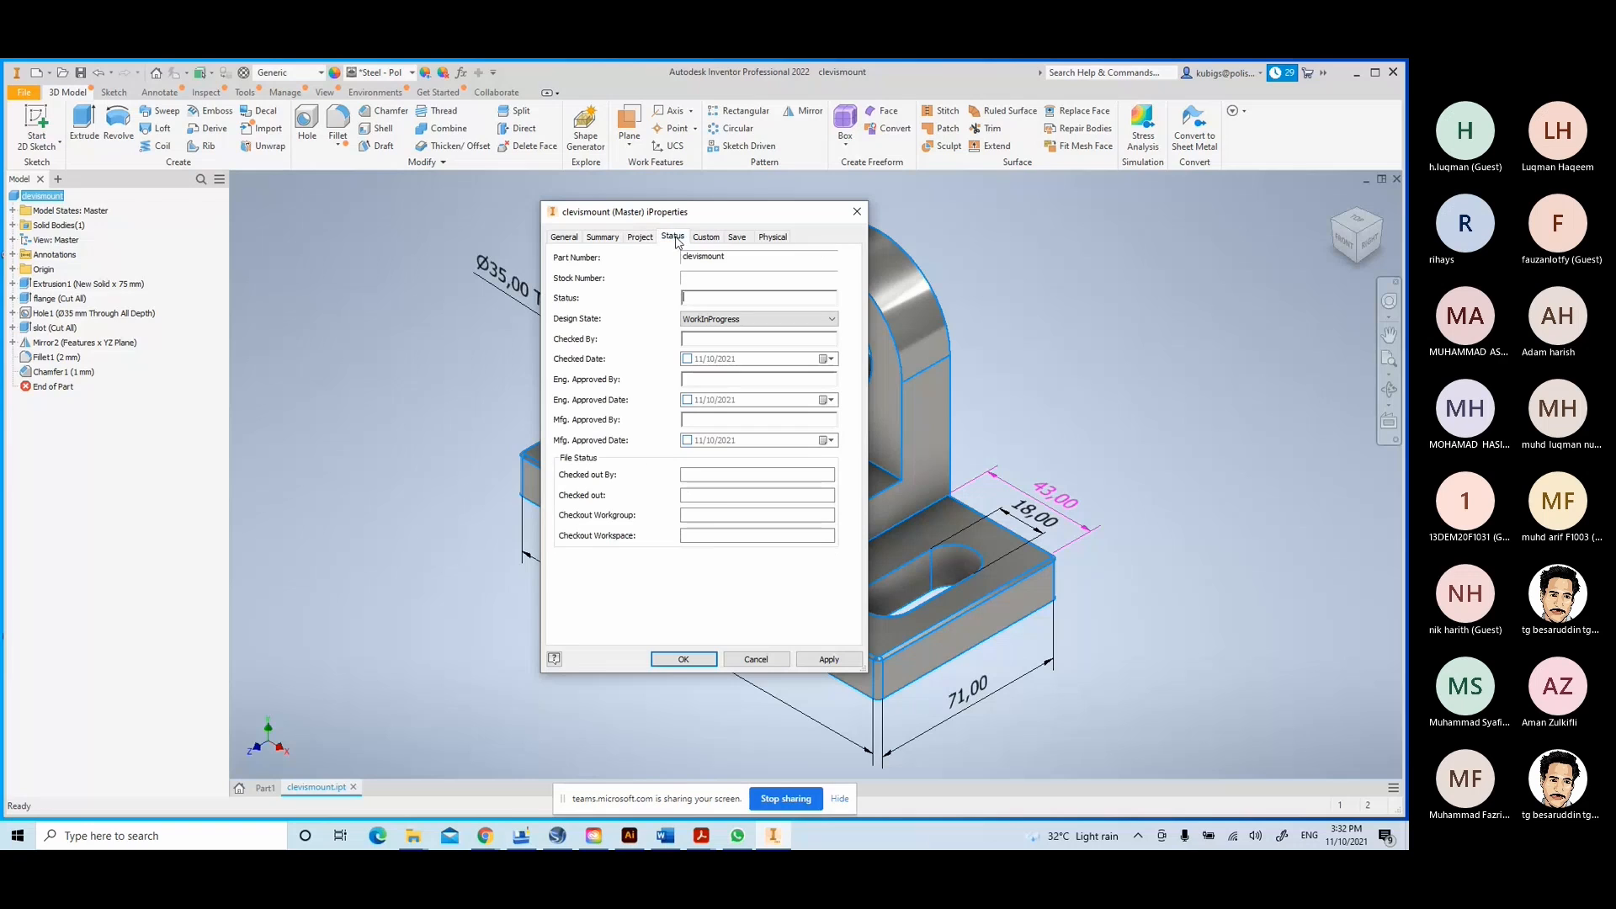
{"action": "left_click", "coordinate": [686, 359]}
{"action": "left_click", "coordinate": [687, 400]}
{"action": "left_click", "coordinate": [688, 440]}
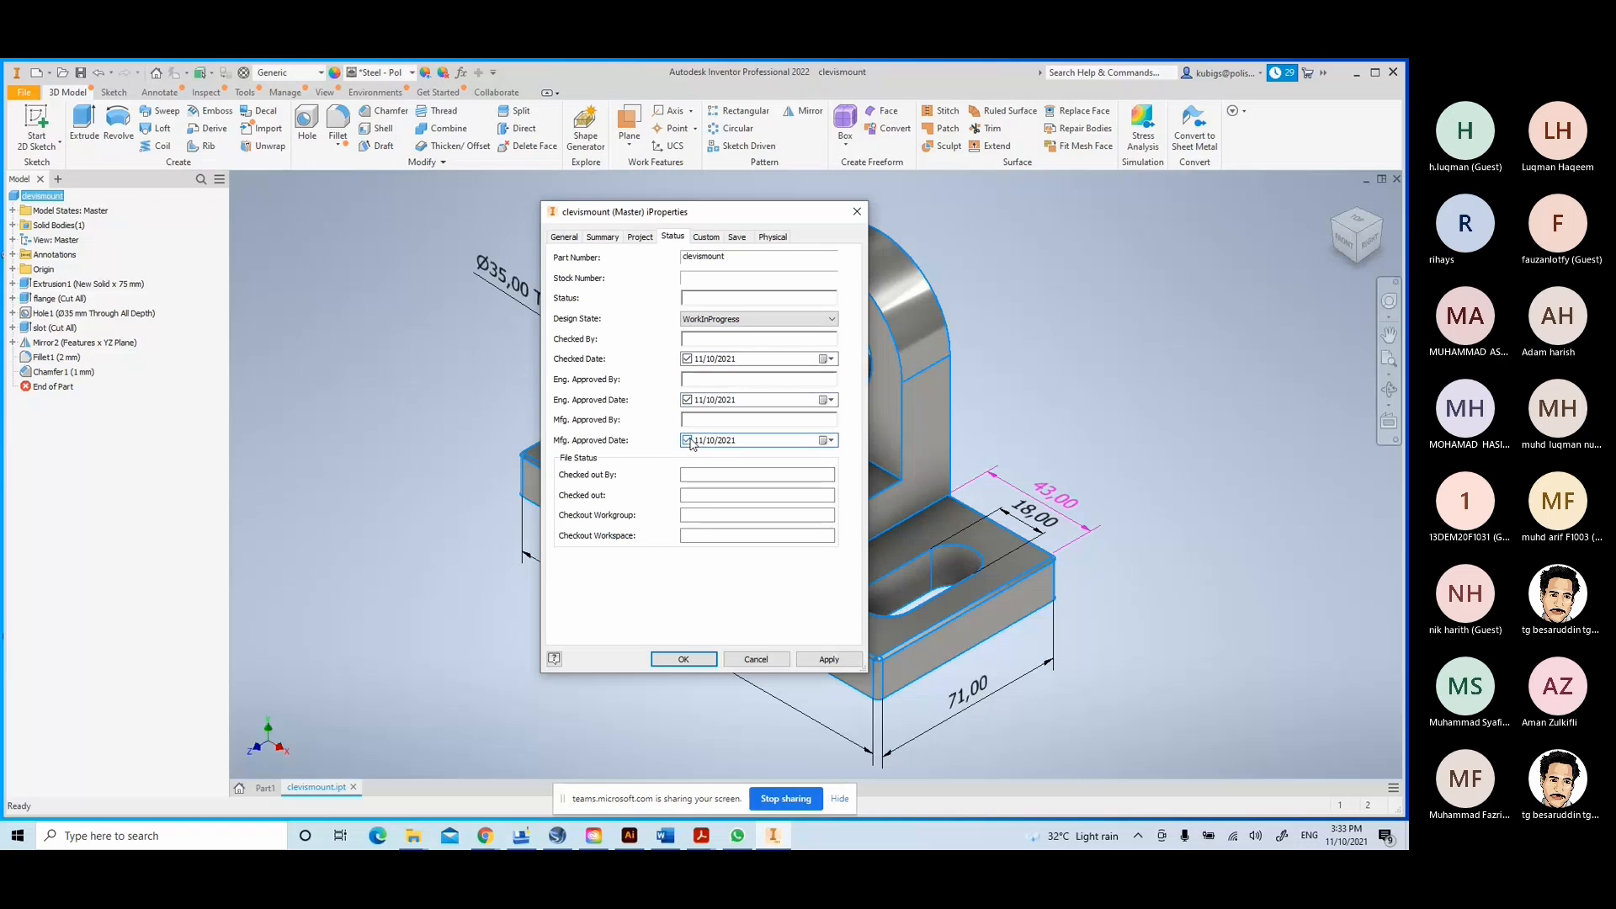
- Review the custom and save properties, update the part's physical properties, and apply all iProperties changes
{"action": "left_click", "coordinate": [712, 242]}
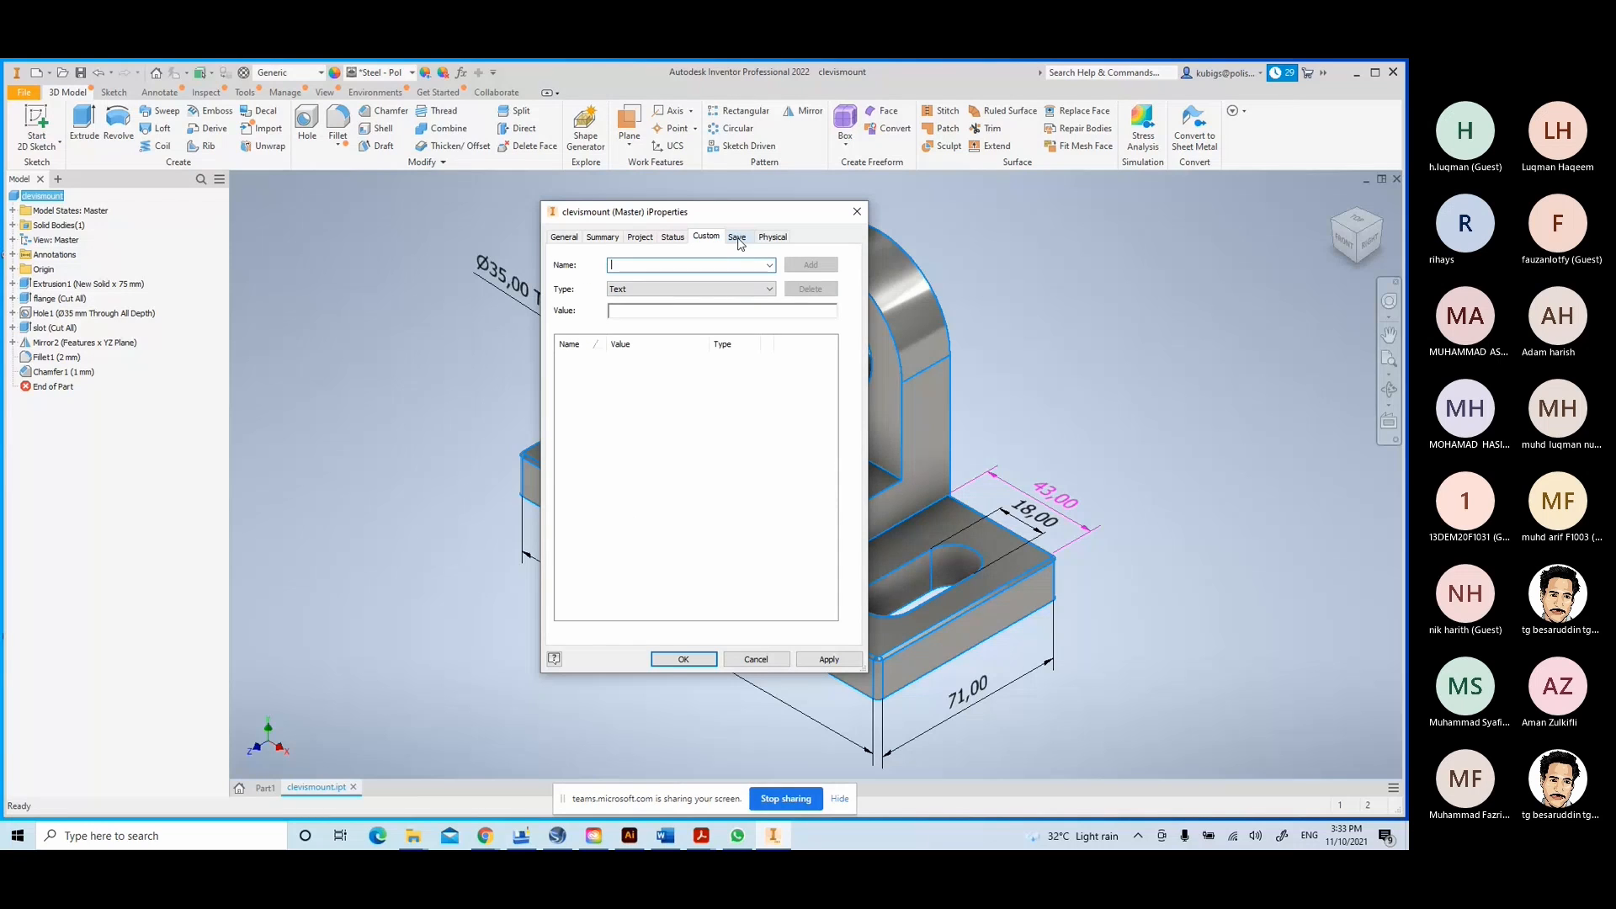
{"action": "left_click", "coordinate": [737, 238]}
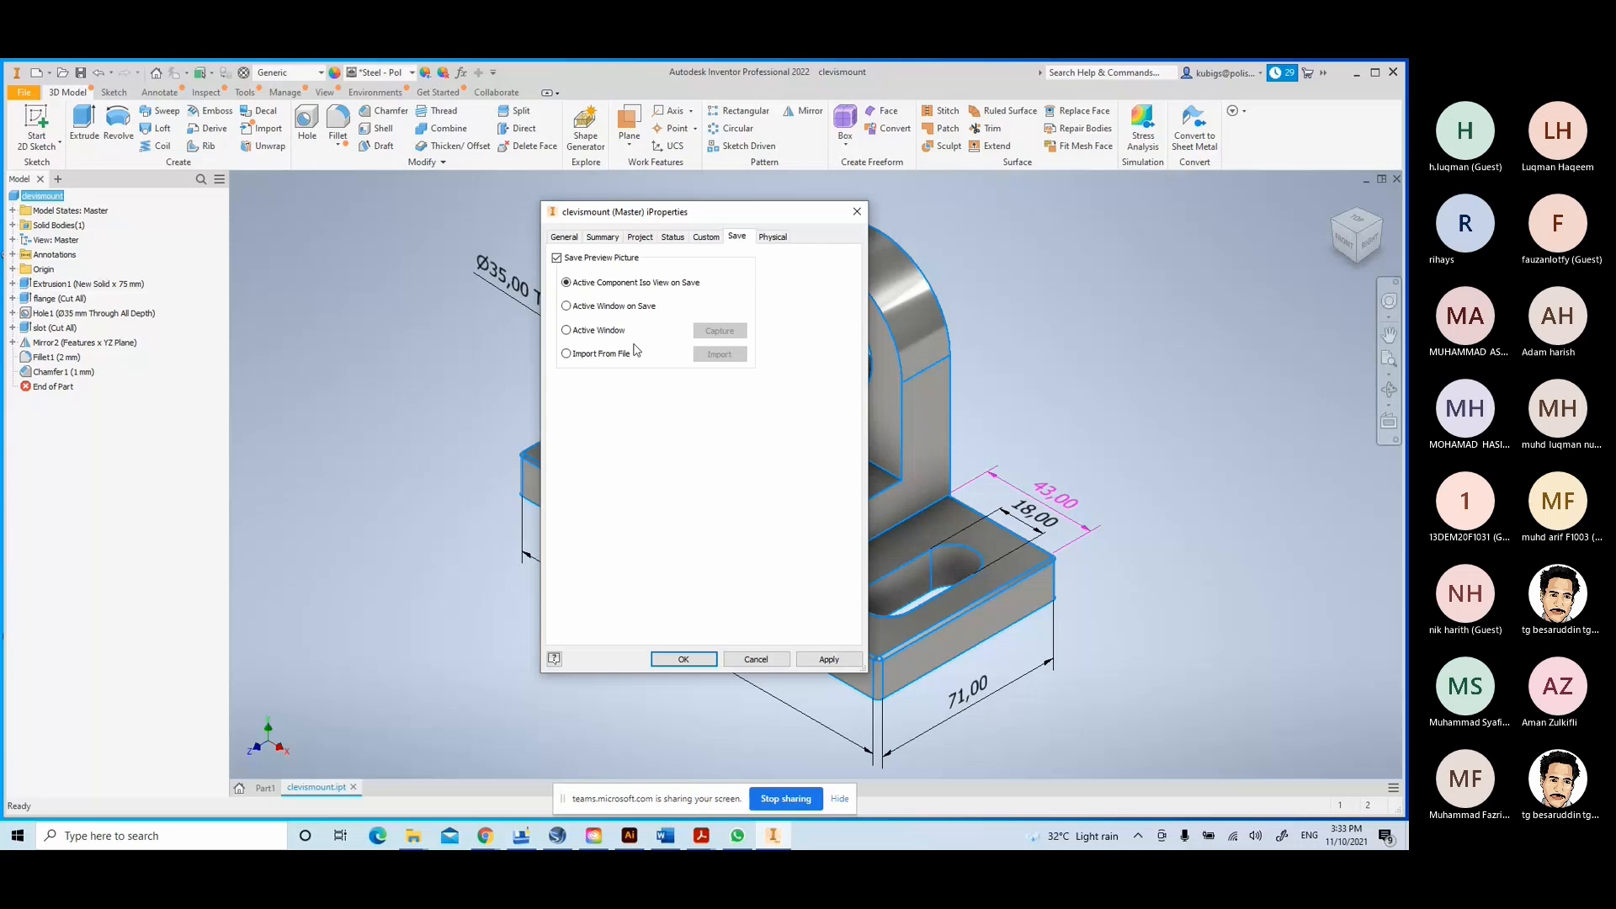
{"action": "left_click", "coordinate": [769, 238]}
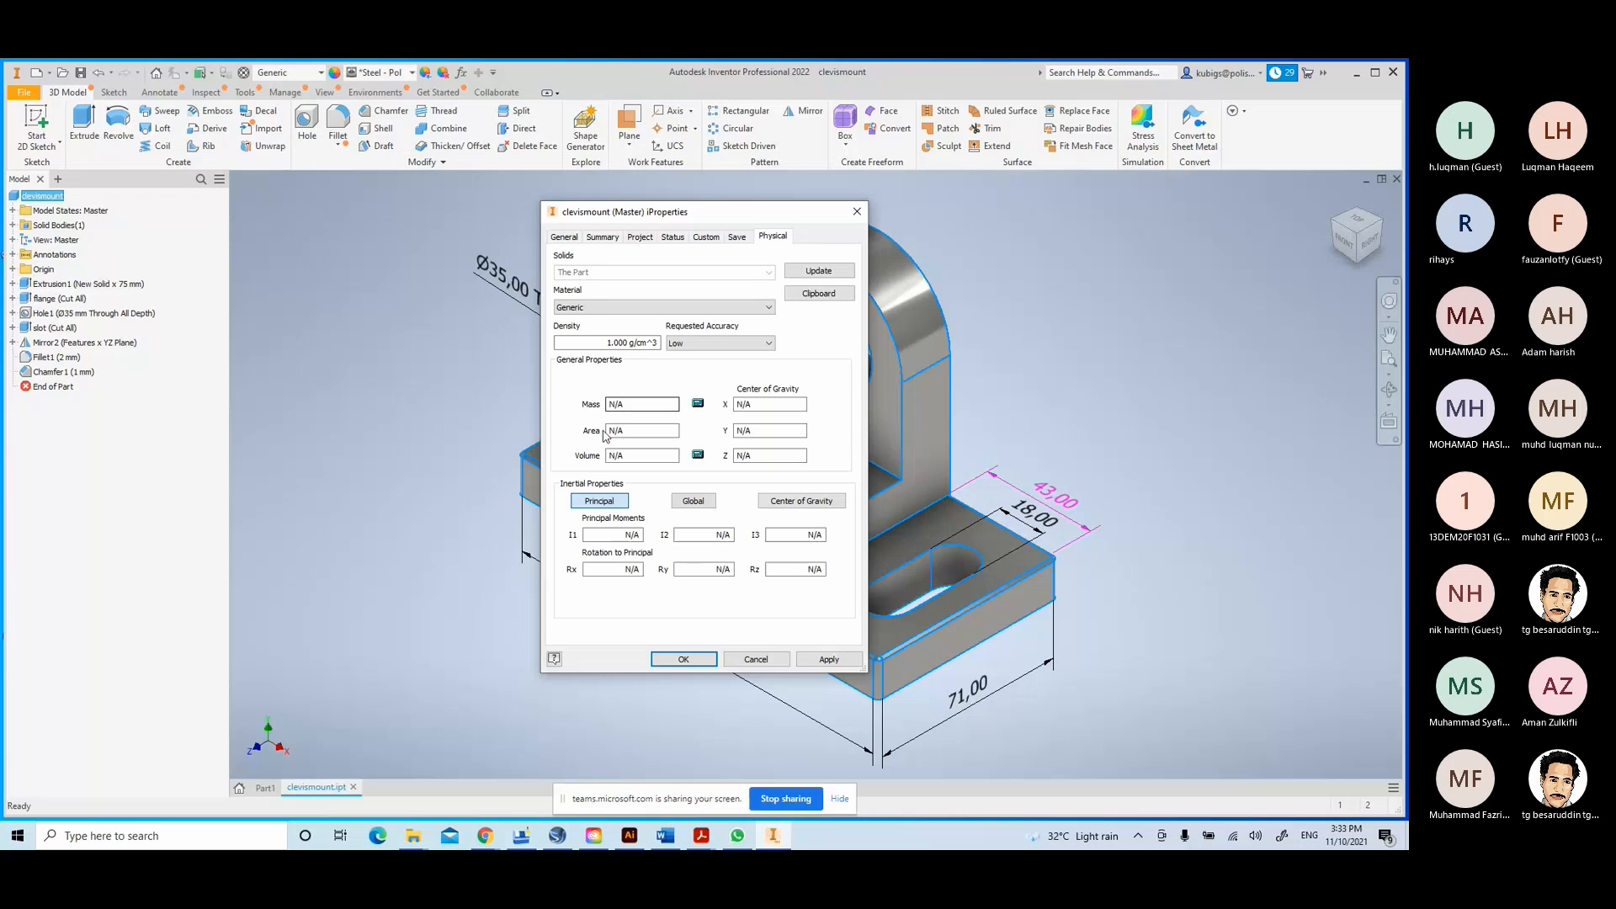
{"action": "left_click", "coordinate": [822, 272]}
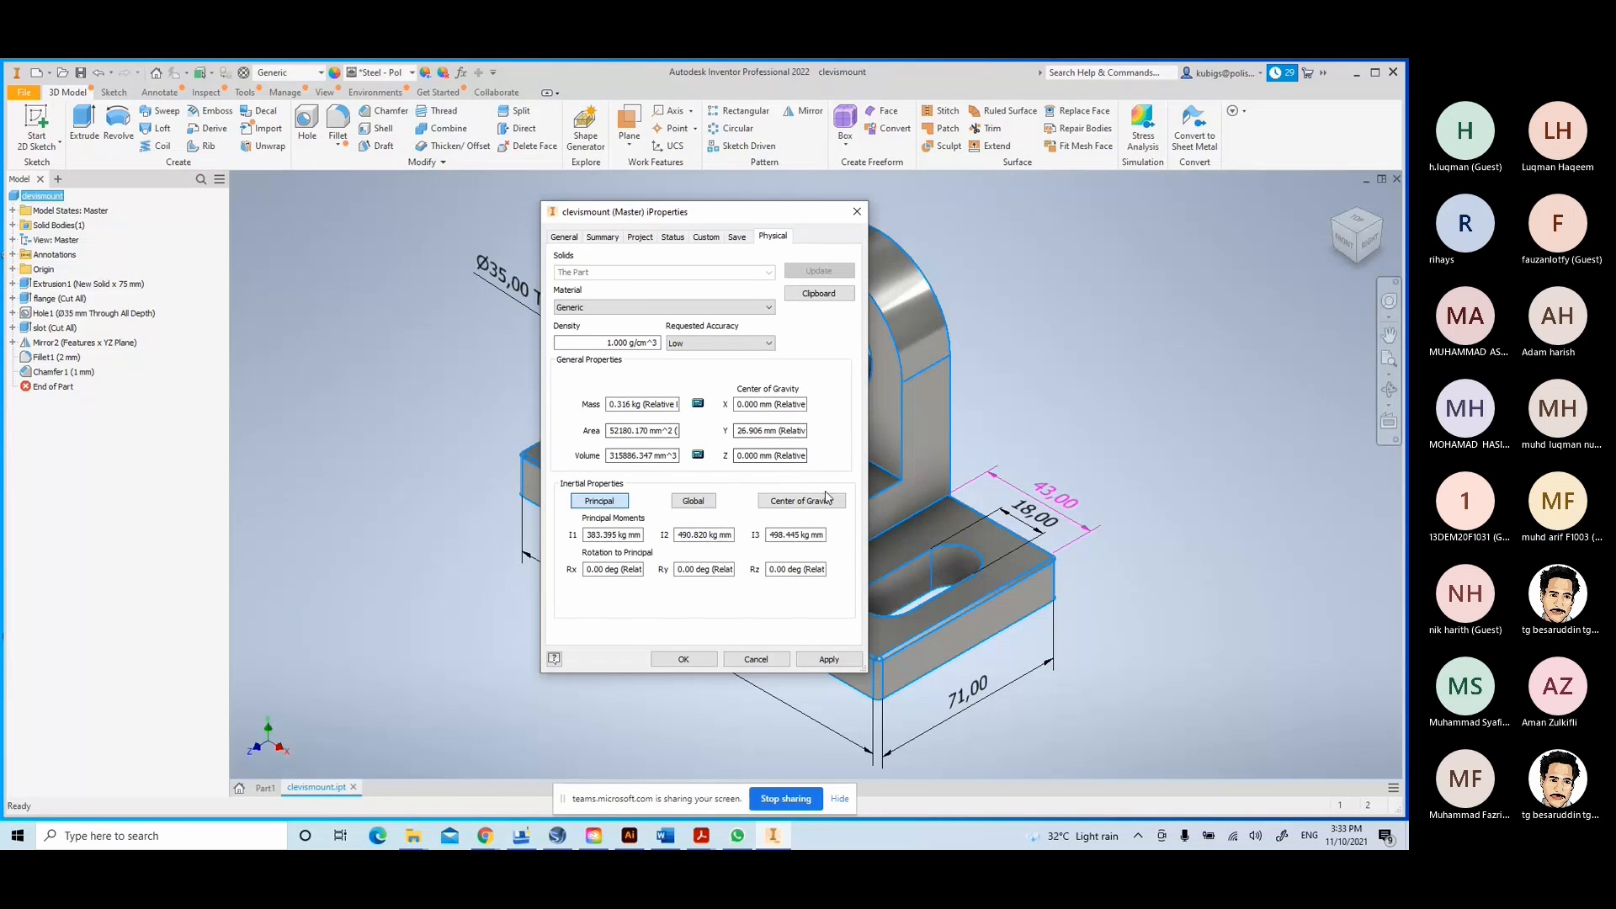
{"action": "left_click", "coordinate": [823, 659]}
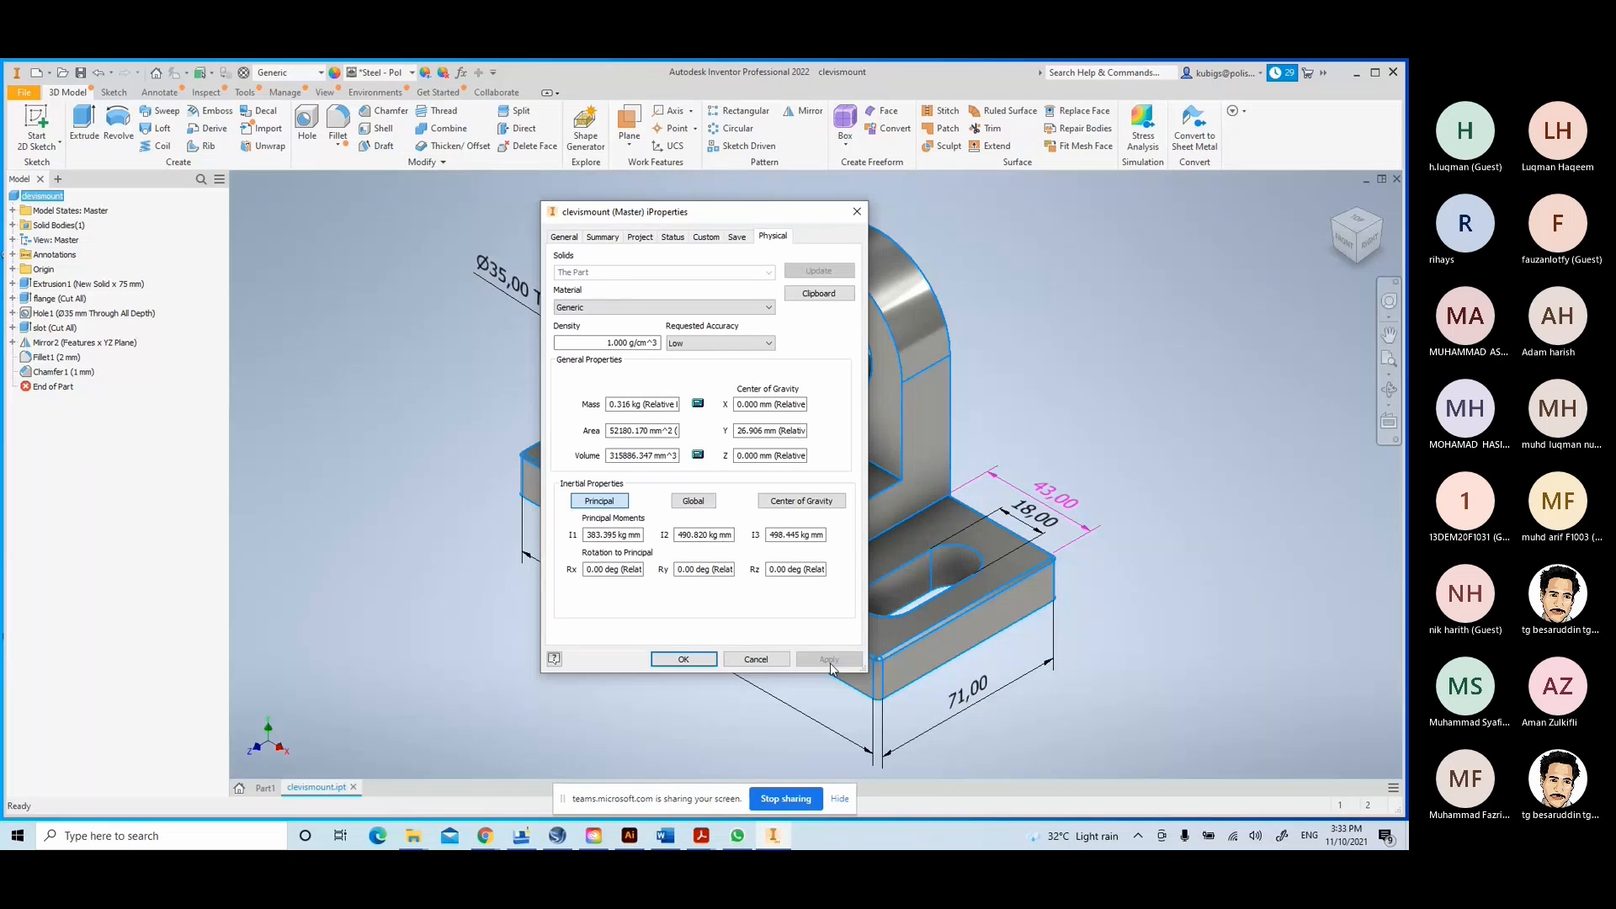
{"action": "left_click", "coordinate": [707, 660]}
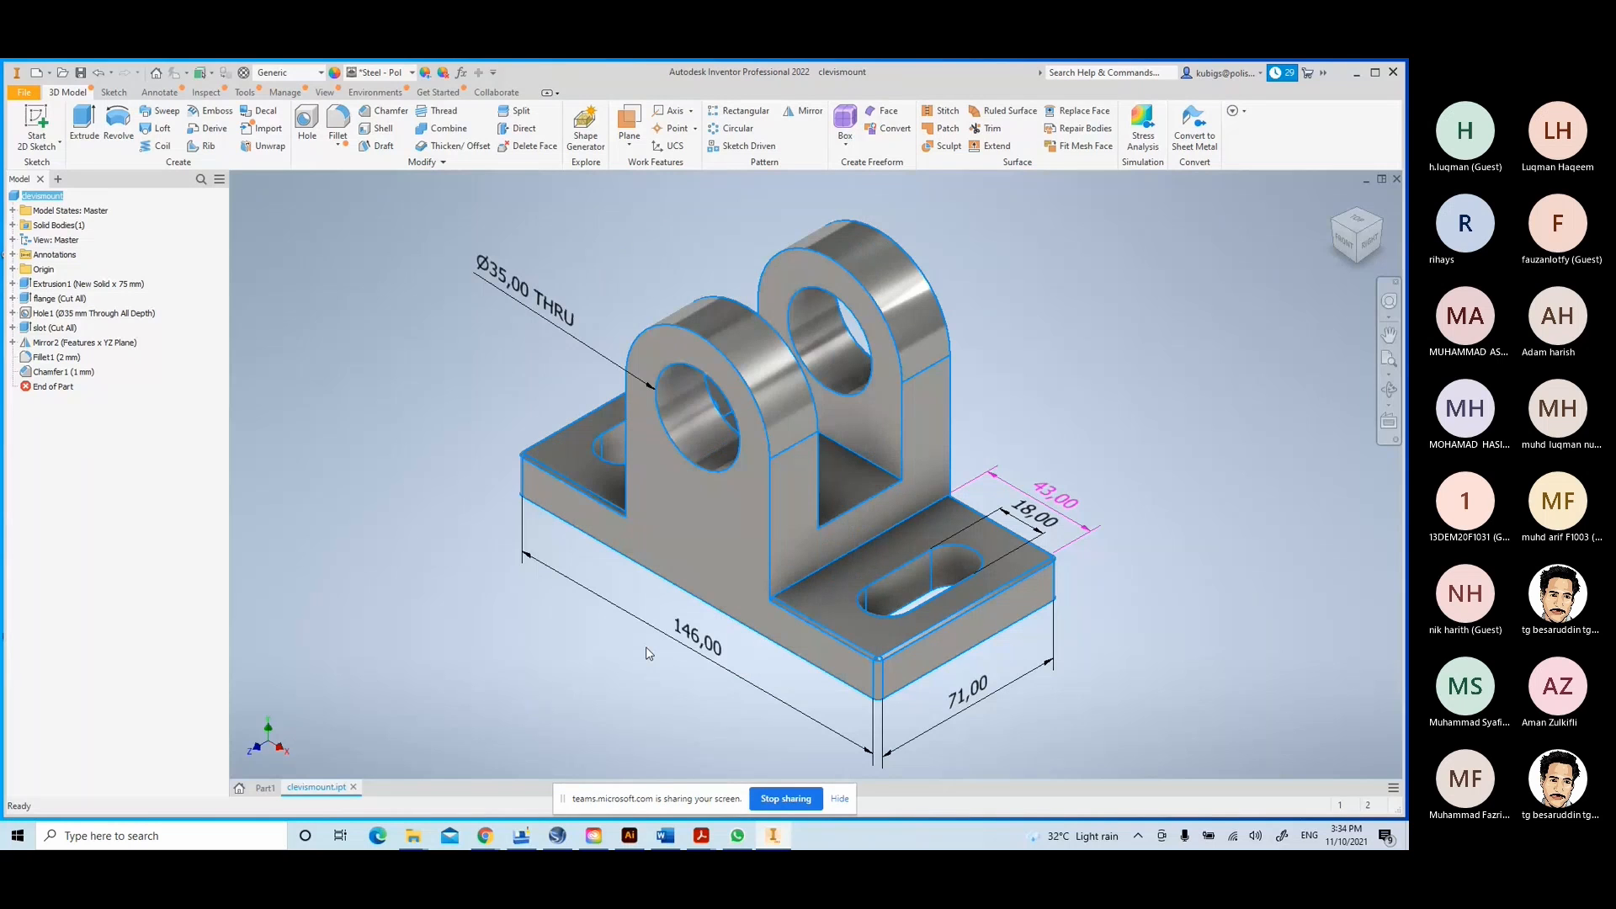
- Reopen the clevismount part's iProperties, view the general file information and close them
{"action": "left_click", "coordinate": [447, 387]}
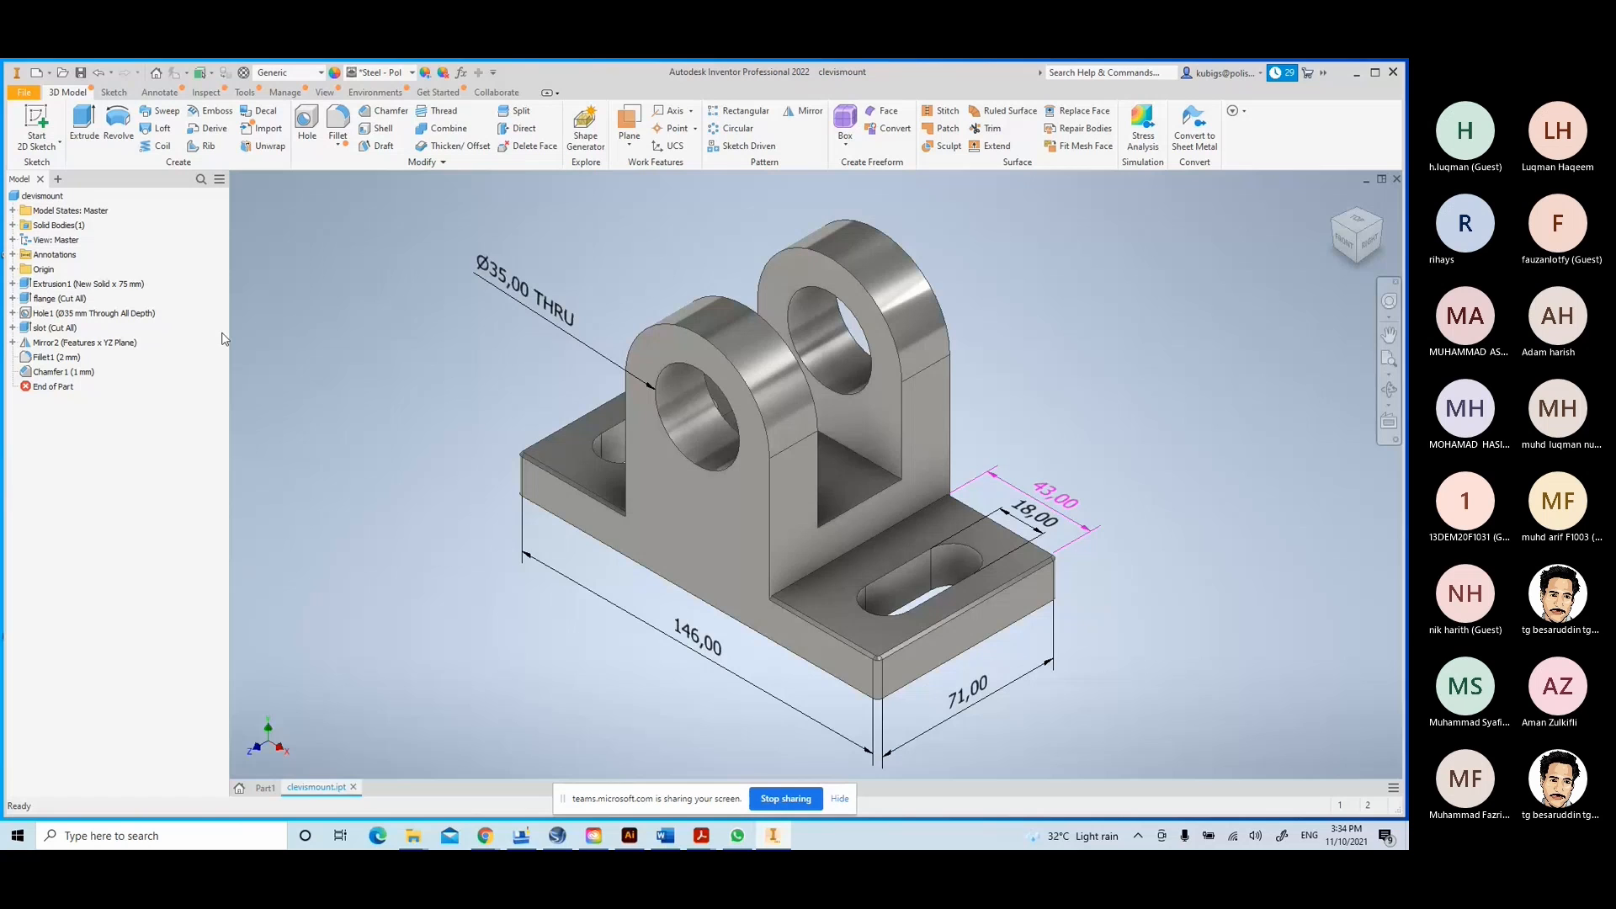
{"action": "left_click", "coordinate": [44, 197]}
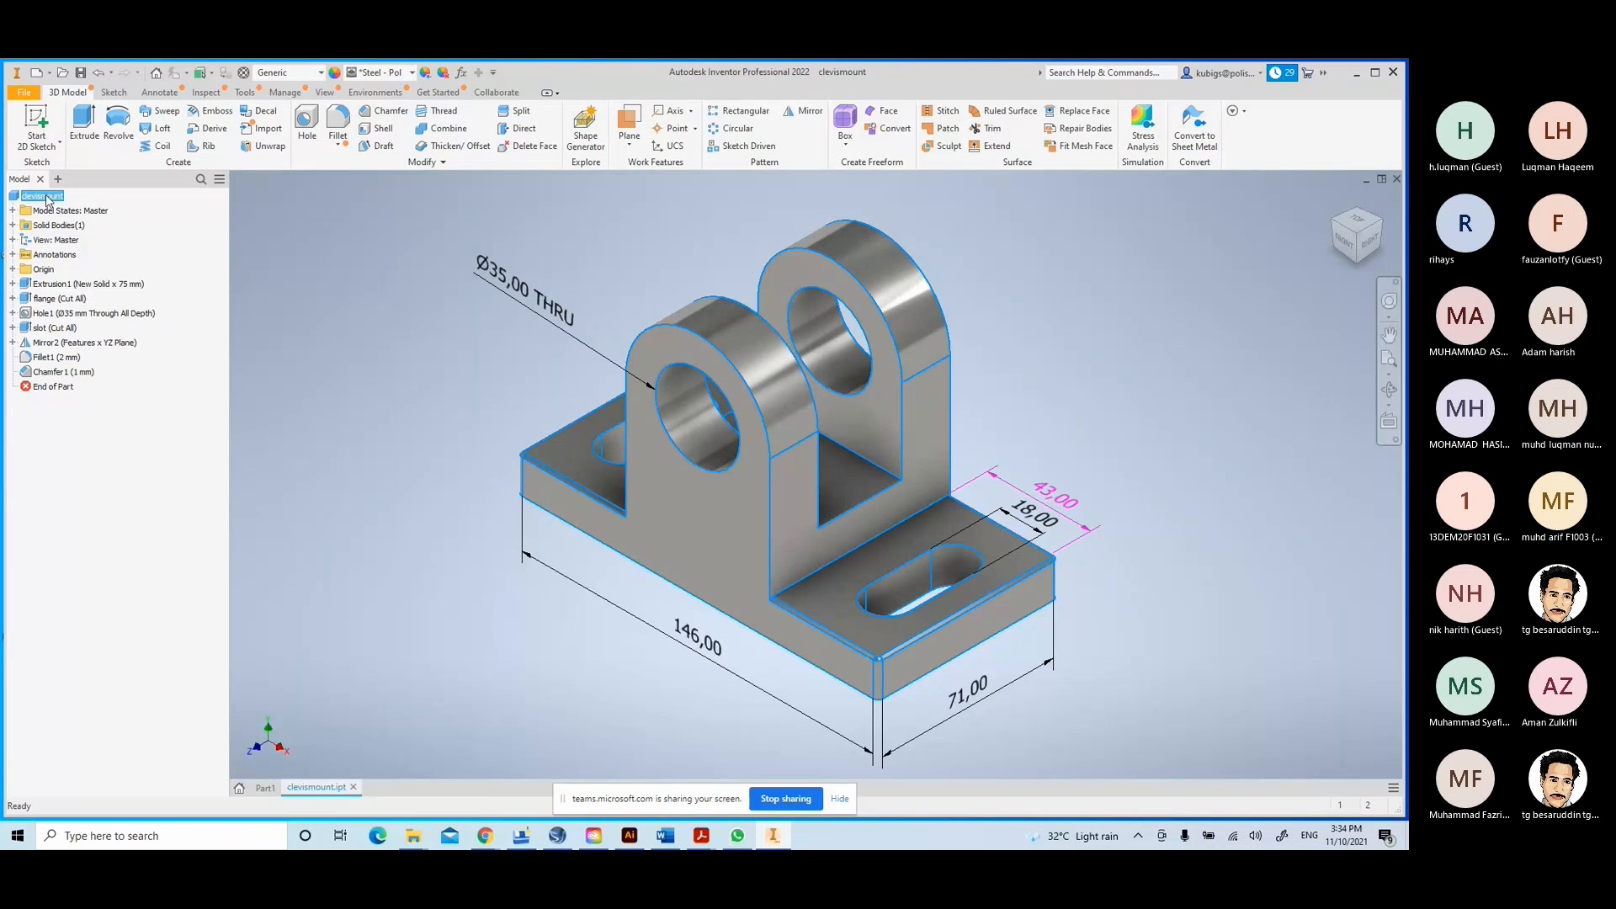
{"action": "right_click", "coordinate": [46, 199]}
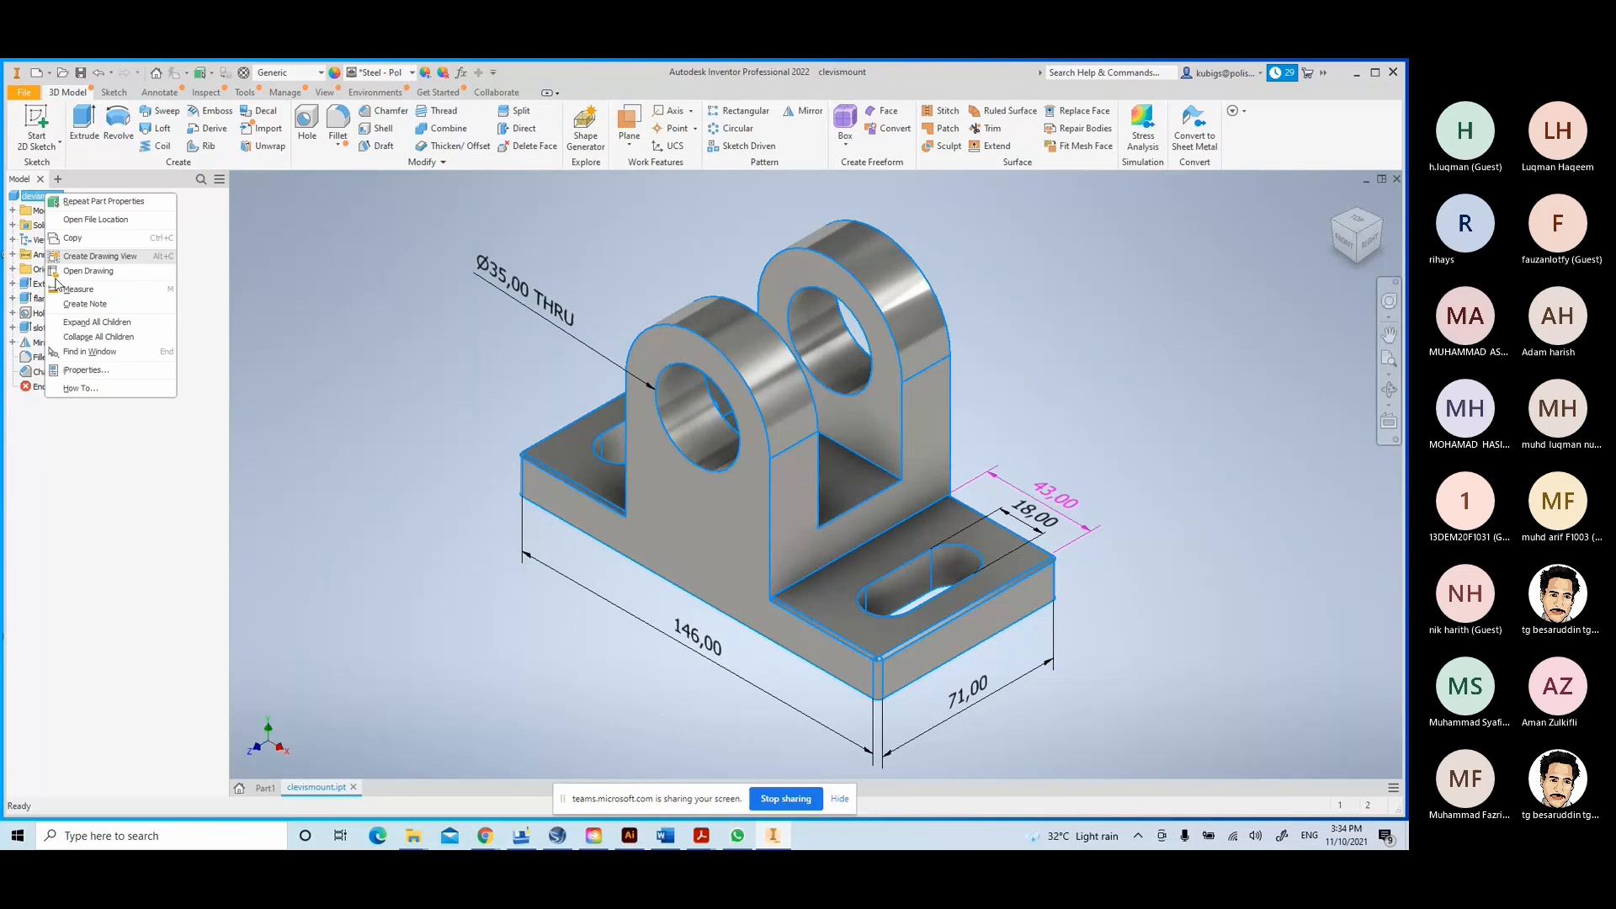
{"action": "left_click", "coordinate": [85, 370]}
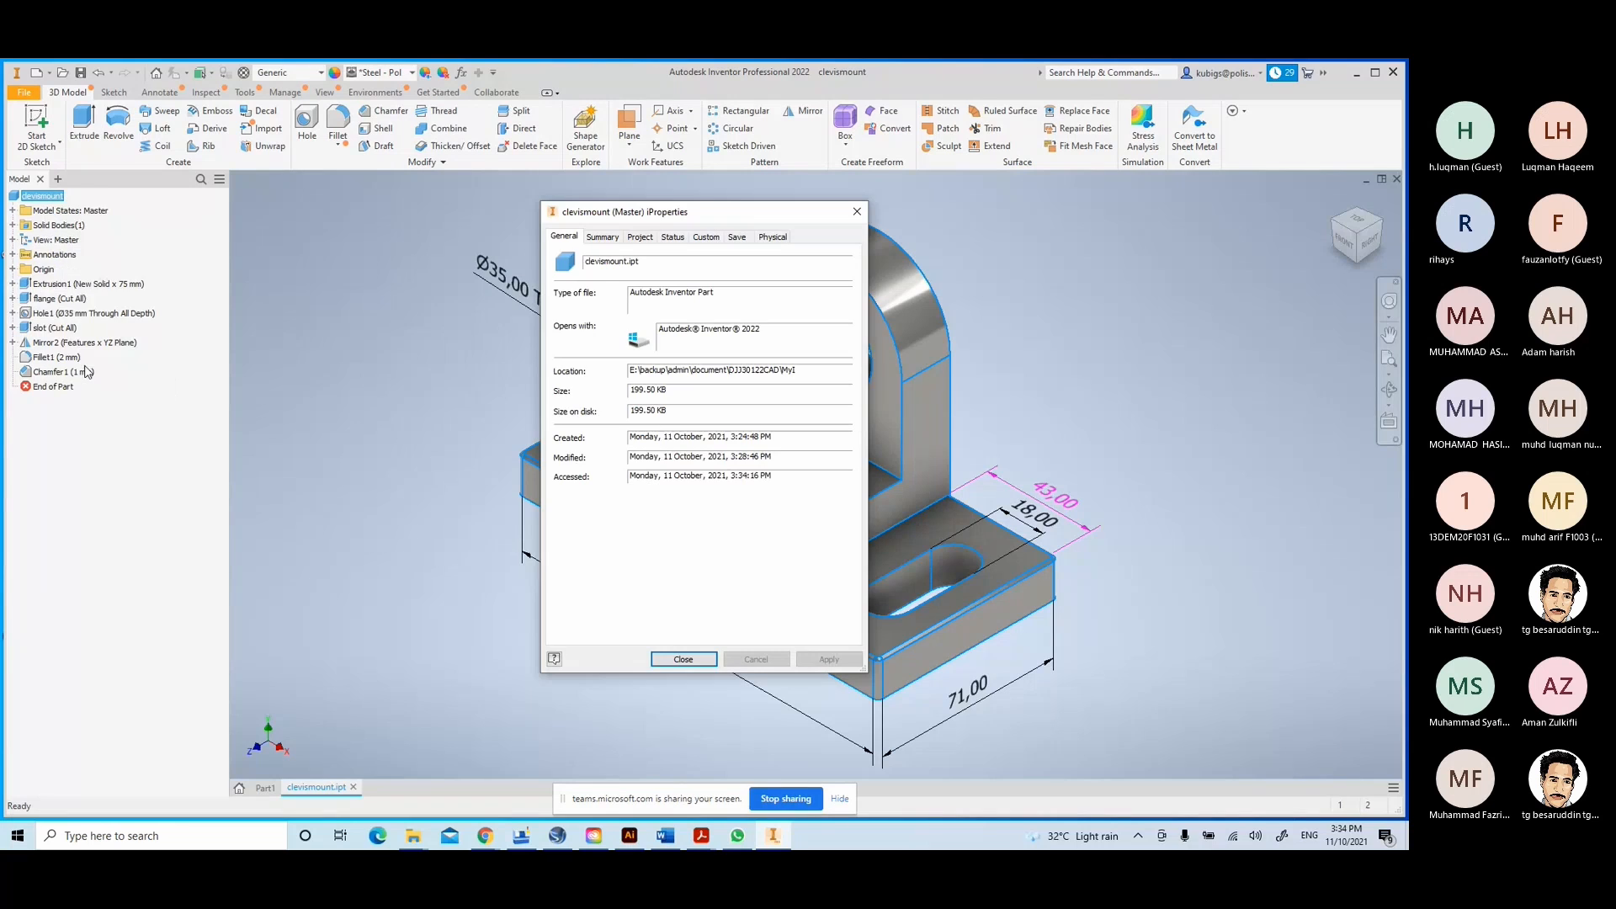
{"action": "left_click", "coordinate": [684, 660]}
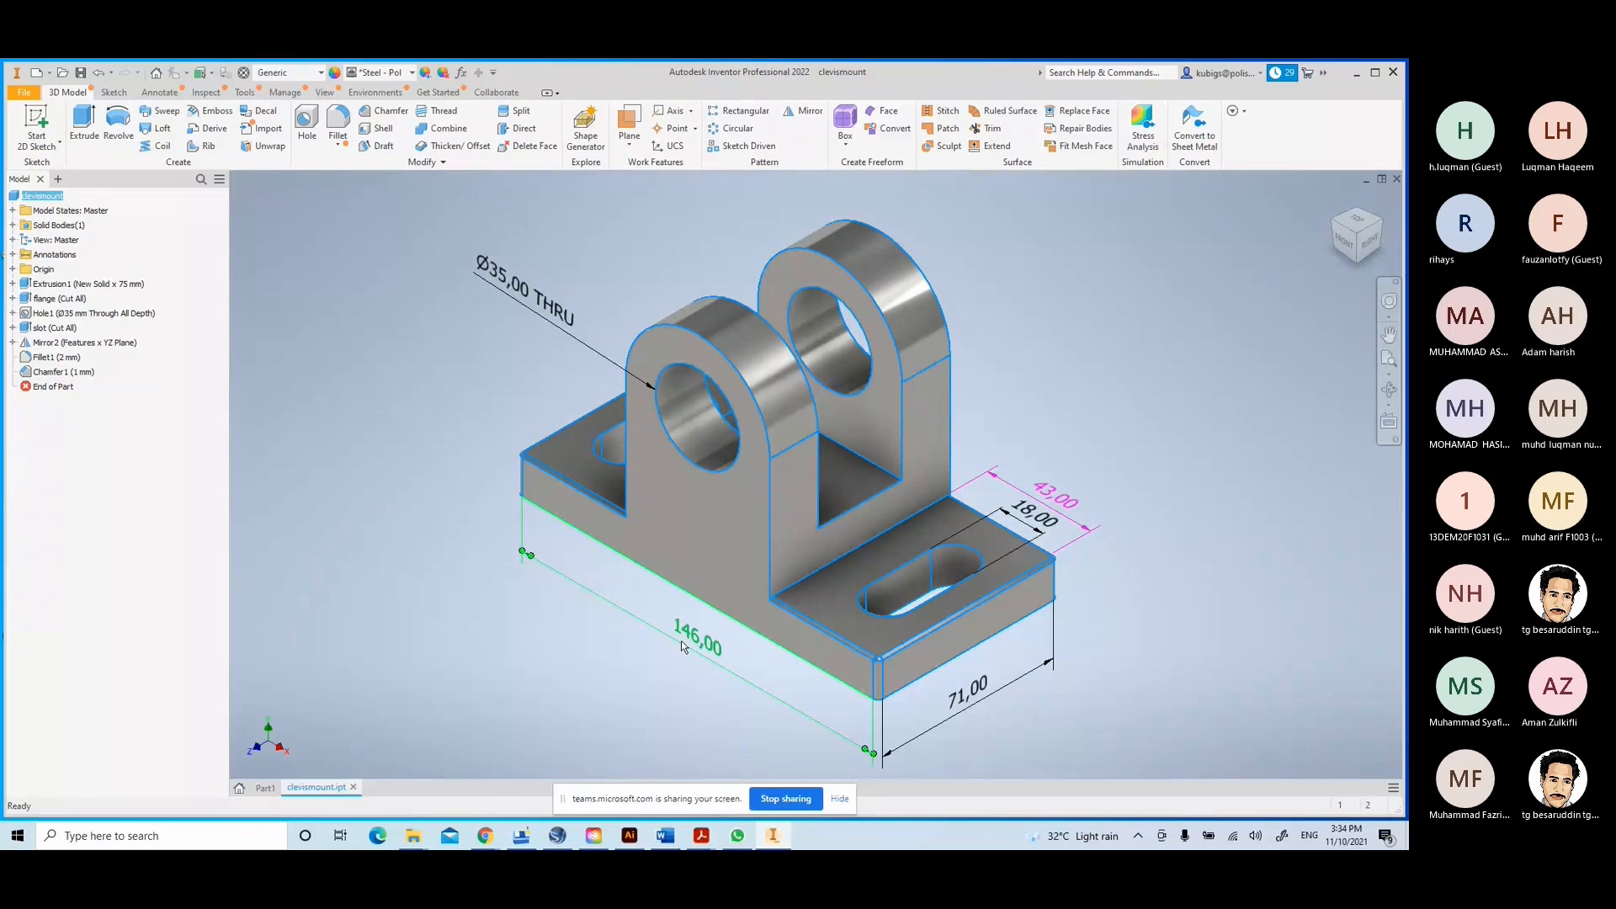
- Close clevismount.ipt with its changes saved and open the recent document pt02.ipt
{"action": "left_click", "coordinate": [355, 788]}
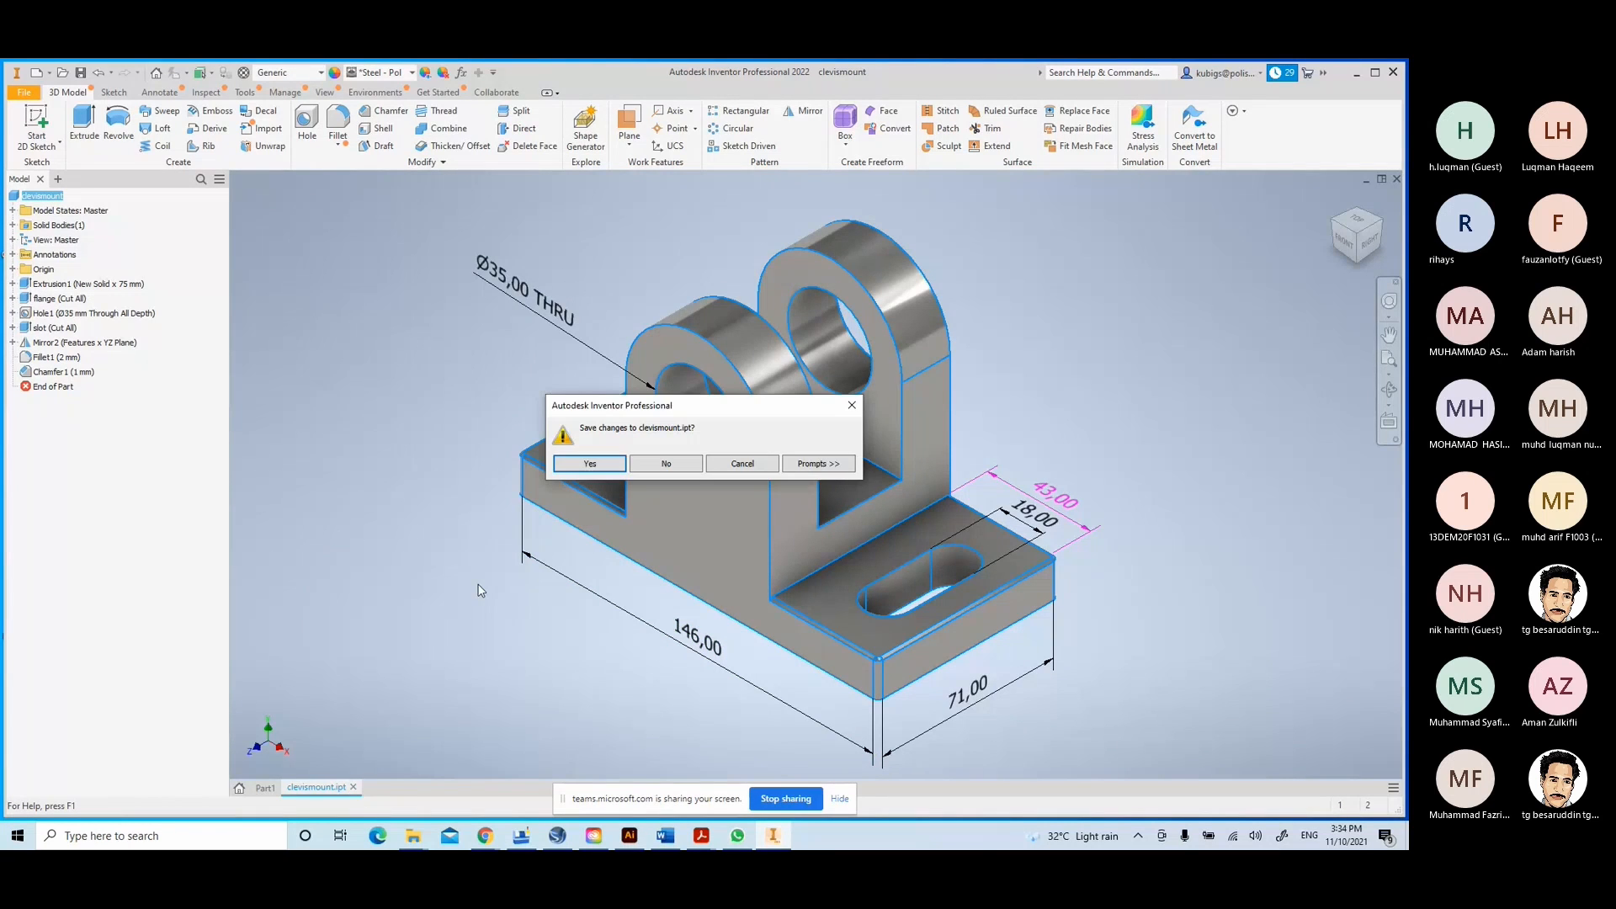
{"action": "left_click", "coordinate": [604, 463]}
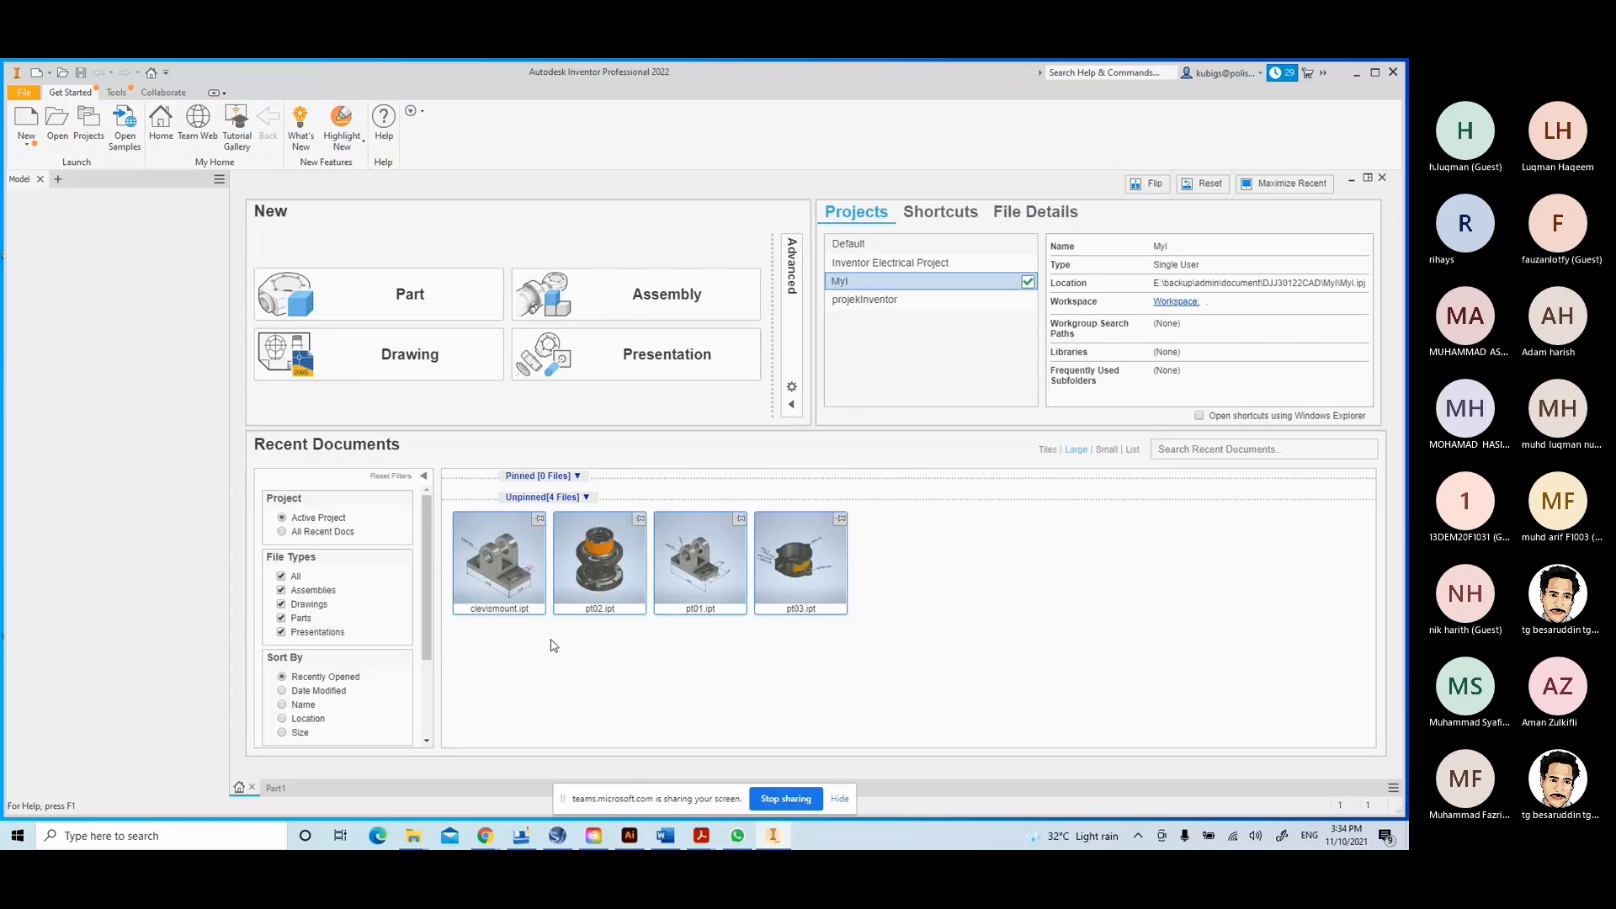
{"action": "left_click", "coordinate": [615, 571]}
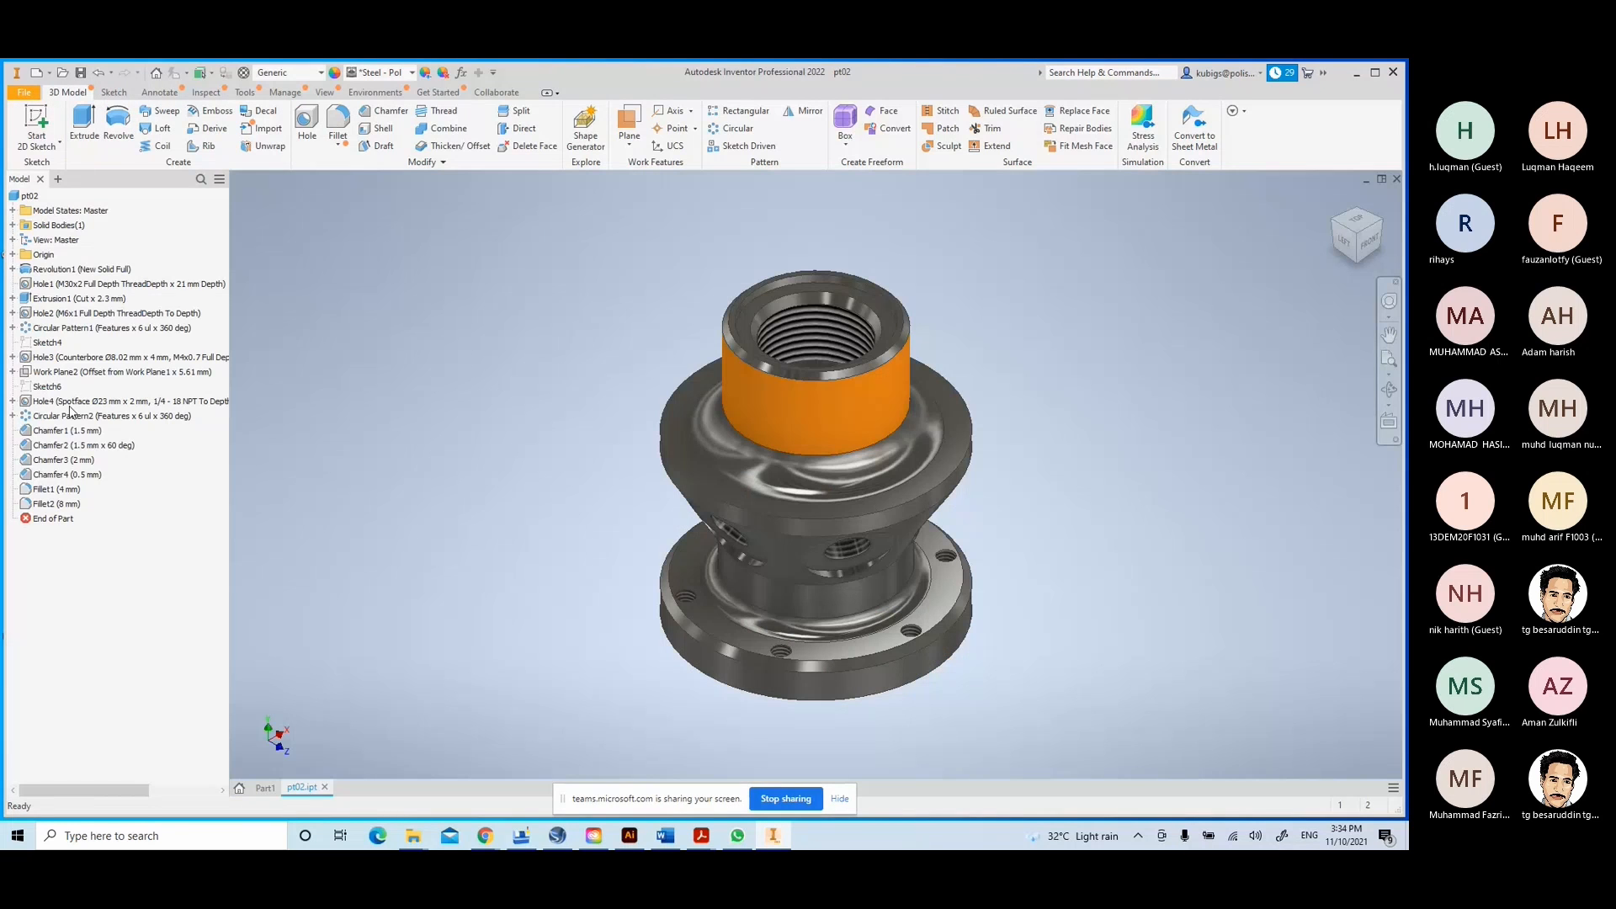
- Roll the part back to just after Revolution1, open its Sketch1 for editing and inspect the profile's dimensions
{"action": "left_click_drag", "start_coordinate": [52, 518], "coordinate": [78, 287]}
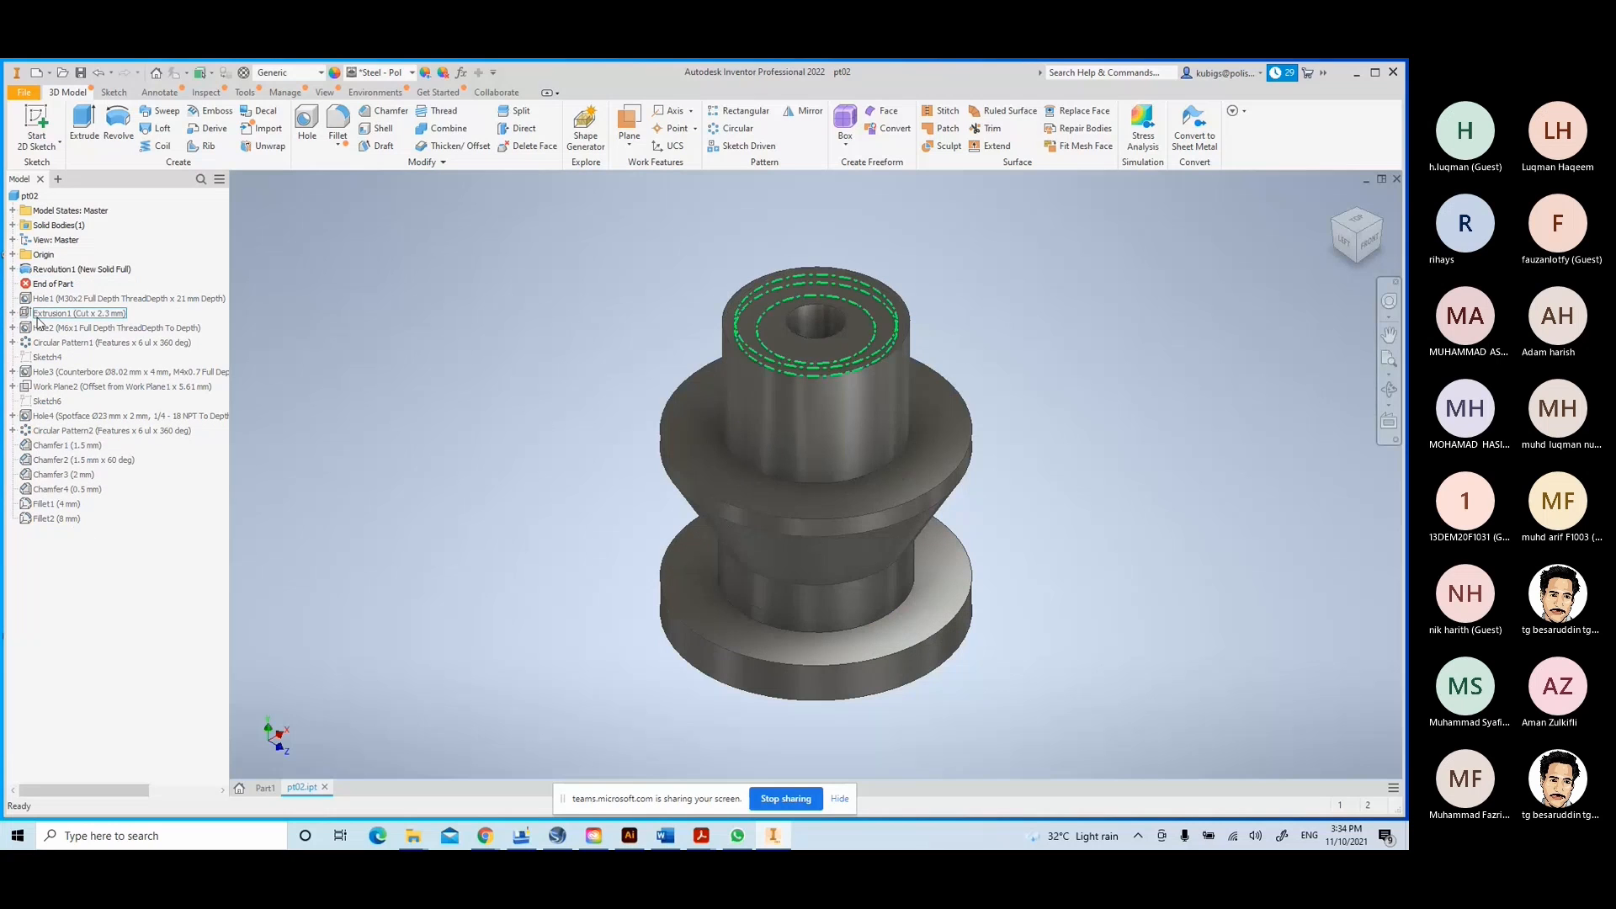
{"action": "left_click", "coordinate": [12, 268]}
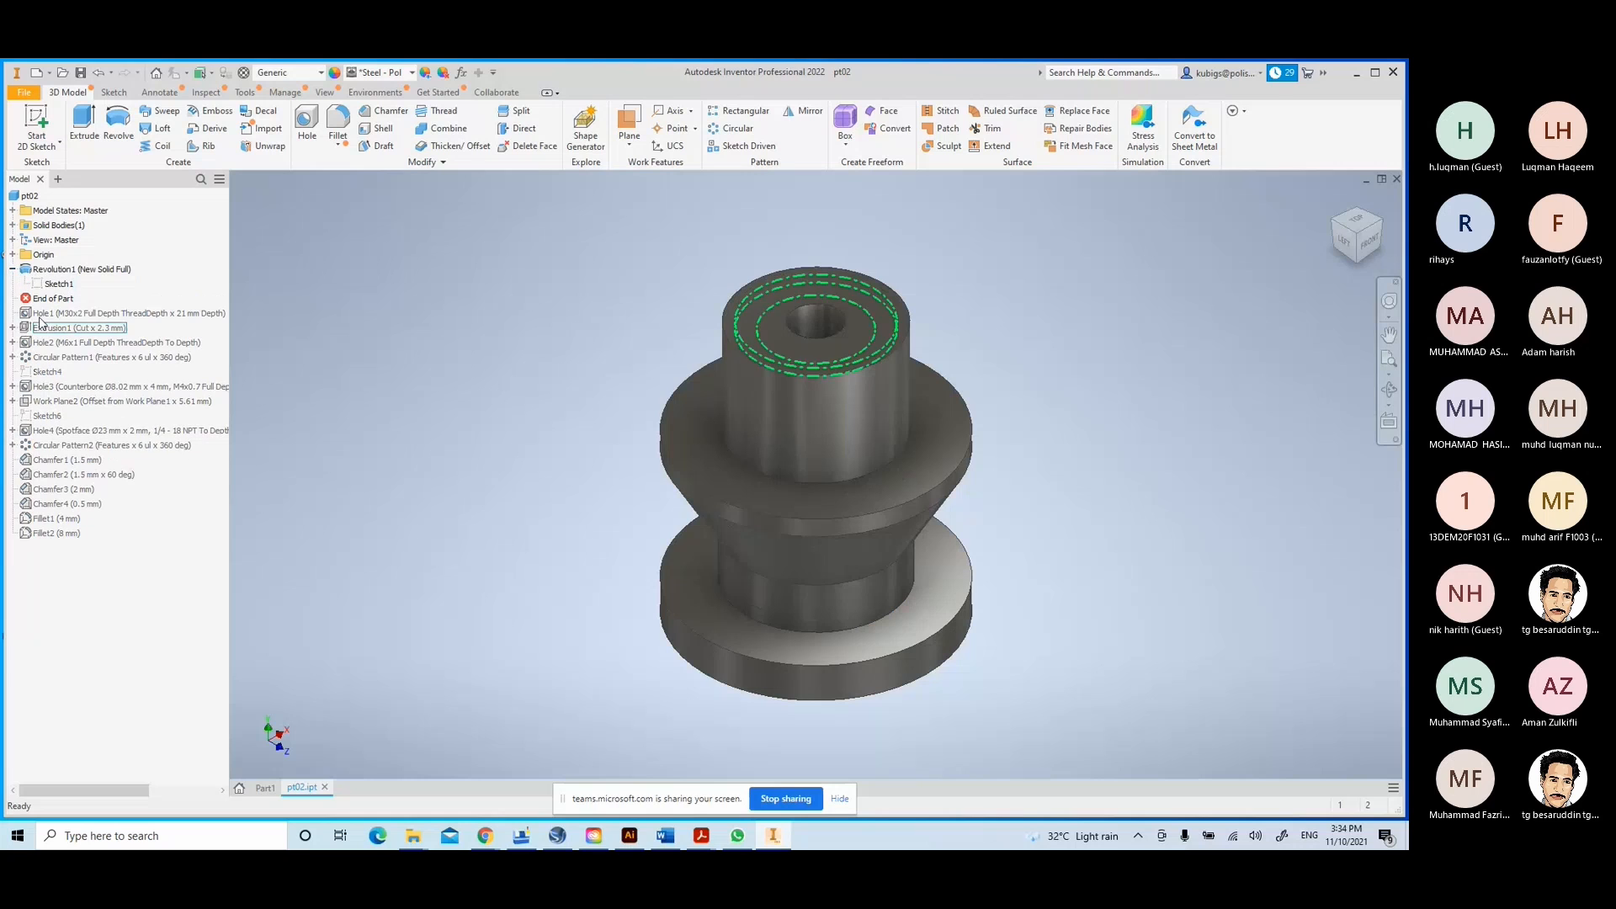
{"action": "double_click", "coordinate": [42, 287]}
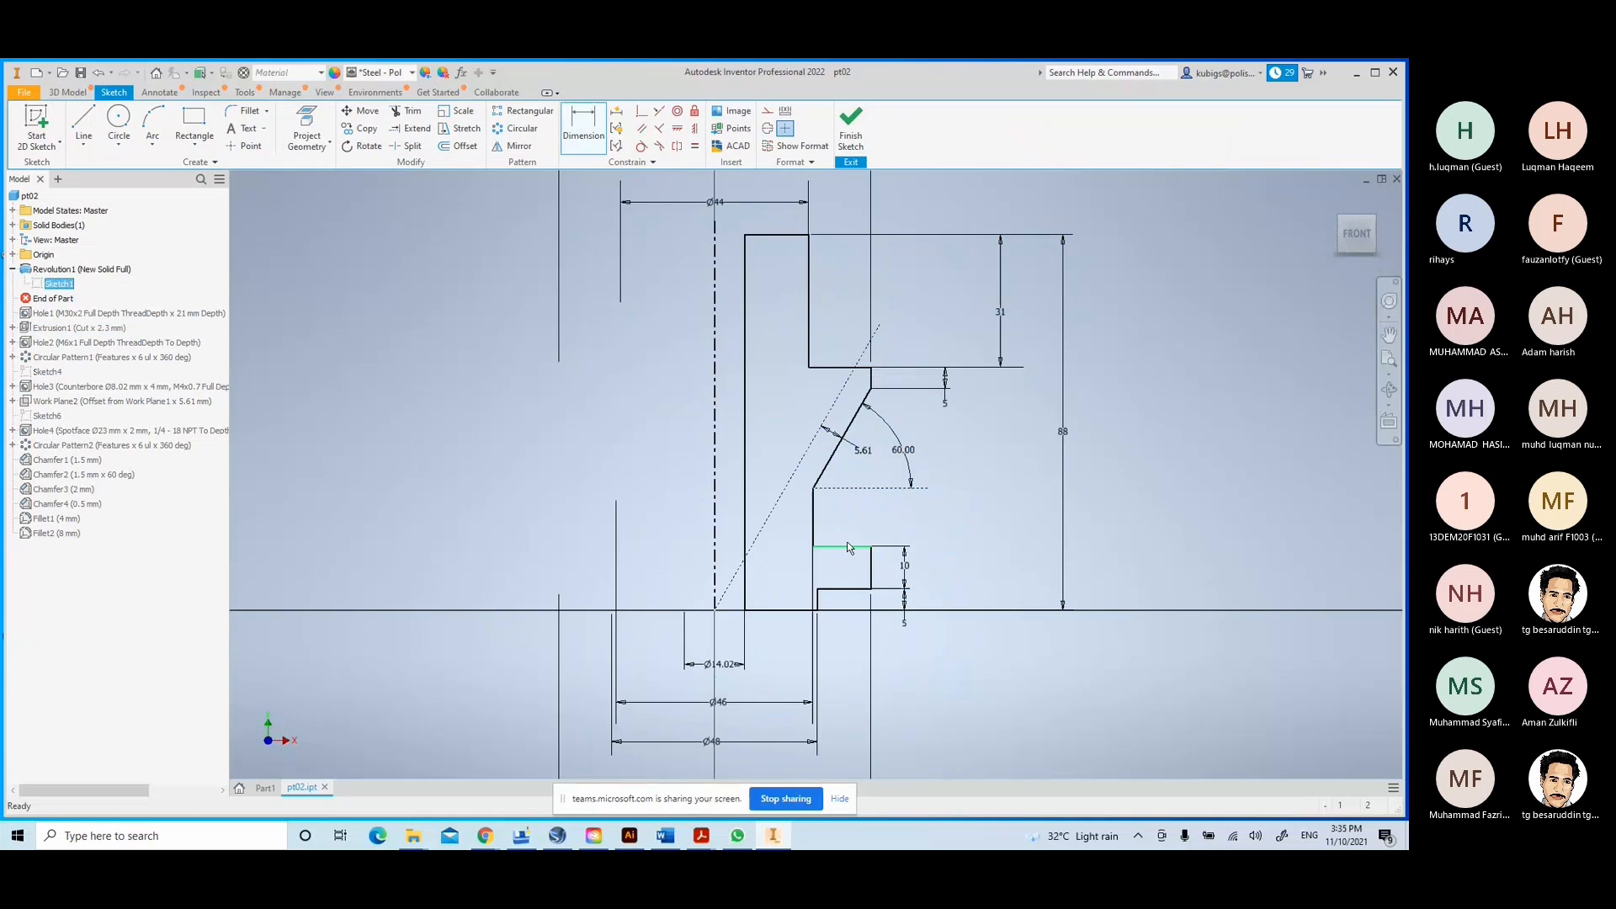
{"action": "middle_click_drag", "start_coordinate": [921, 558], "coordinate": [928, 506]}
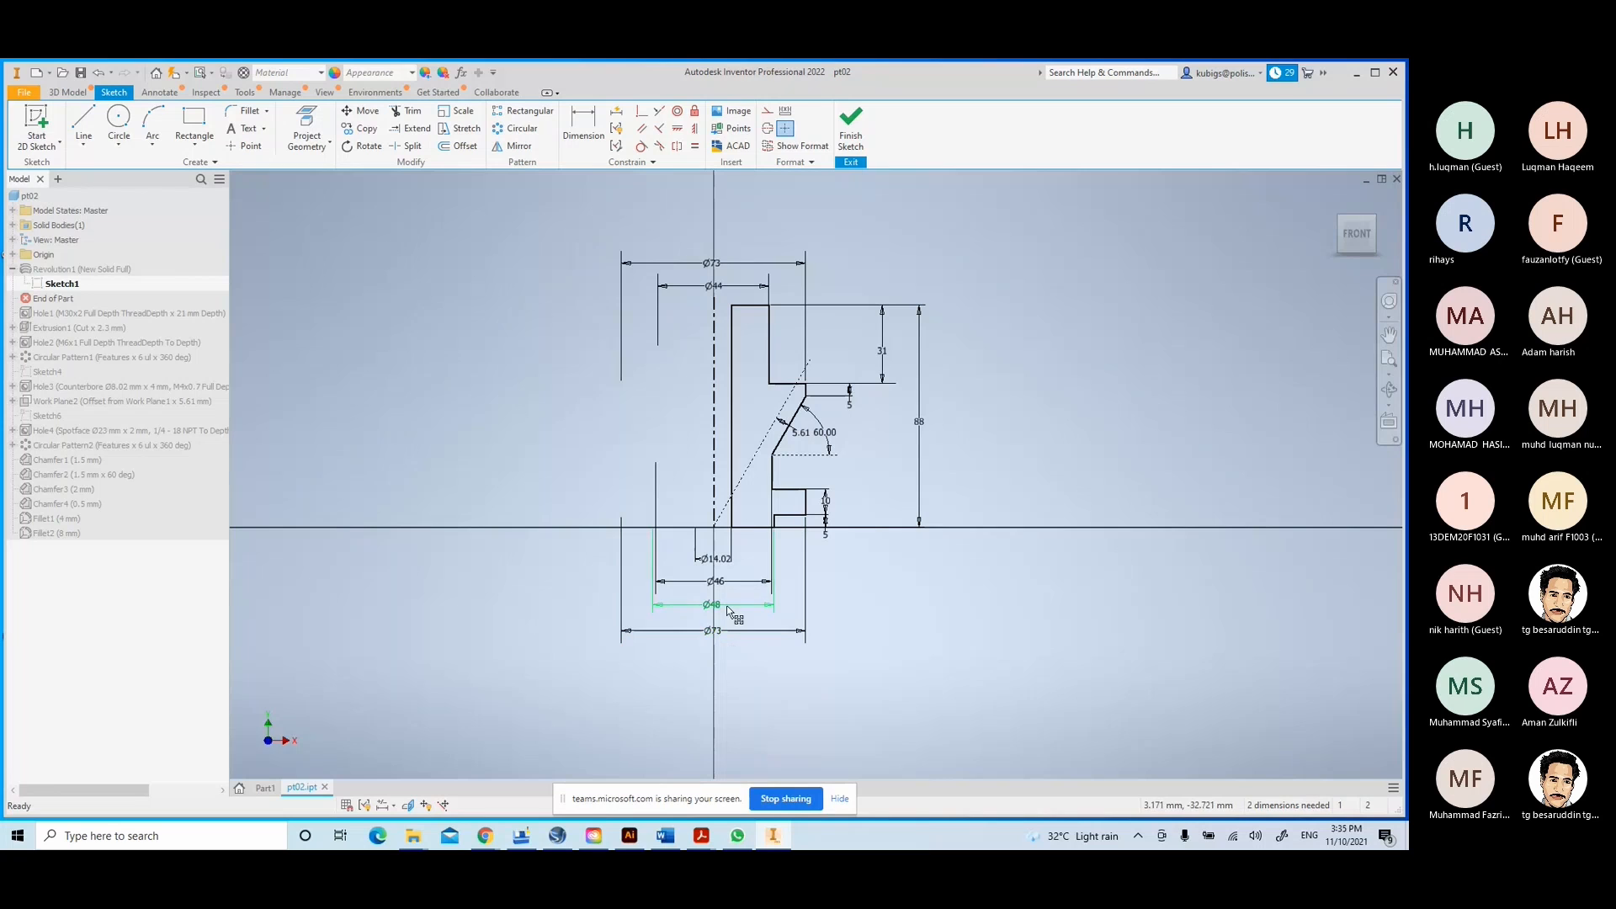
{"action": "scroll", "coordinate": [734, 589], "scroll_direction": "up", "scroll_amount": 3}
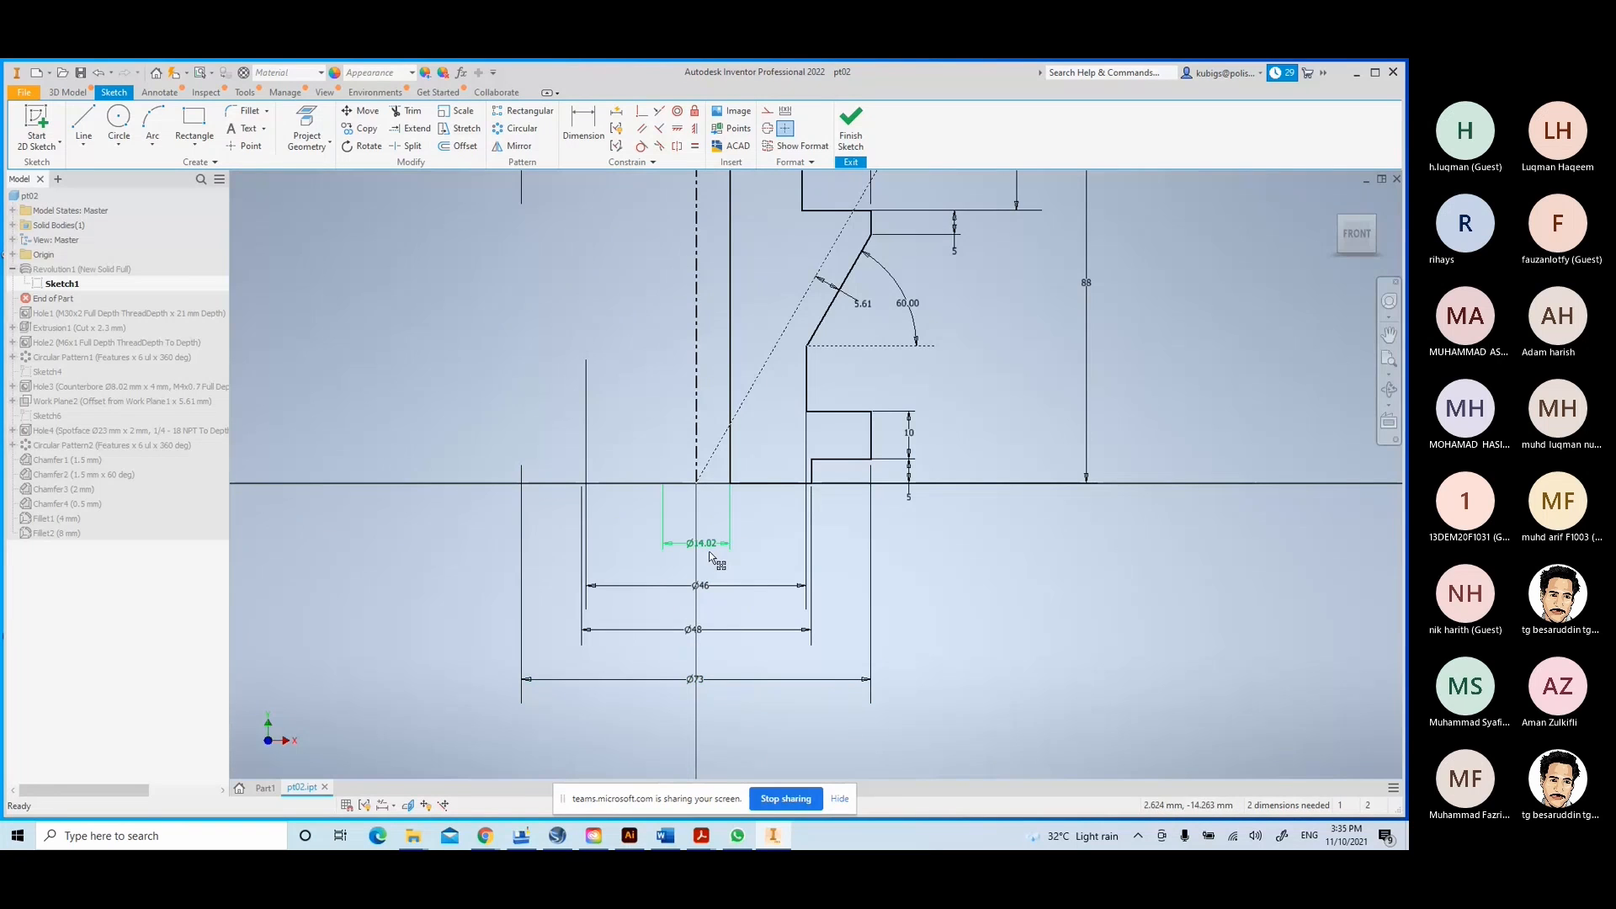
{"action": "middle_click_drag", "start_coordinate": [709, 555], "coordinate": [692, 740]}
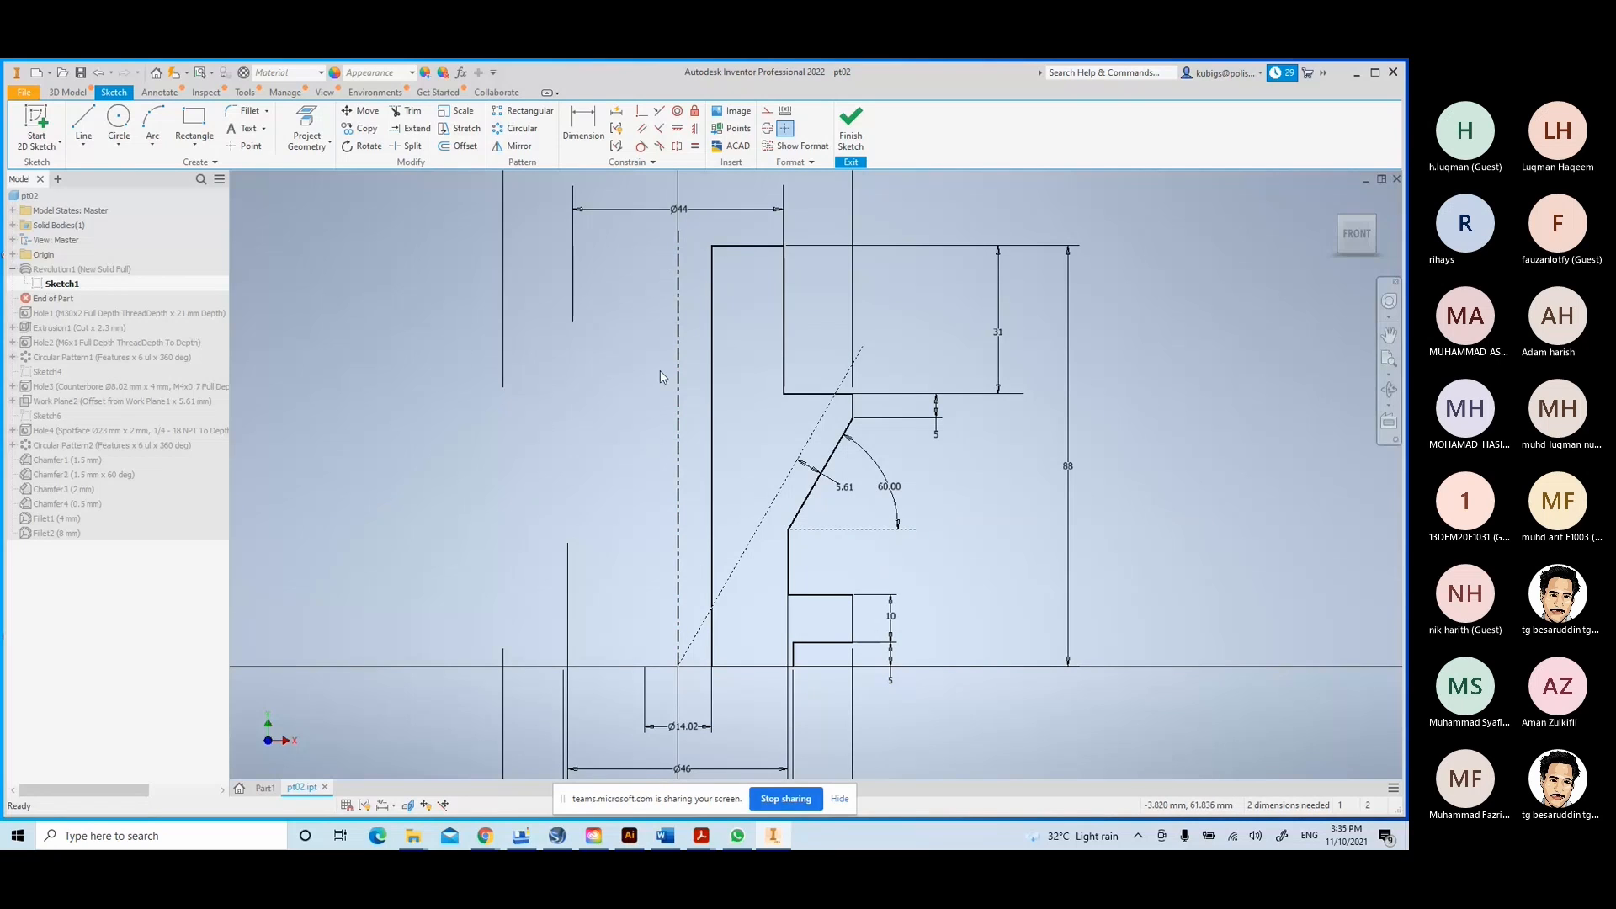
- Draw a separate vertical line to the left of the profile's centerline, ending level with the profile's base
{"action": "left_click", "coordinate": [677, 305]}
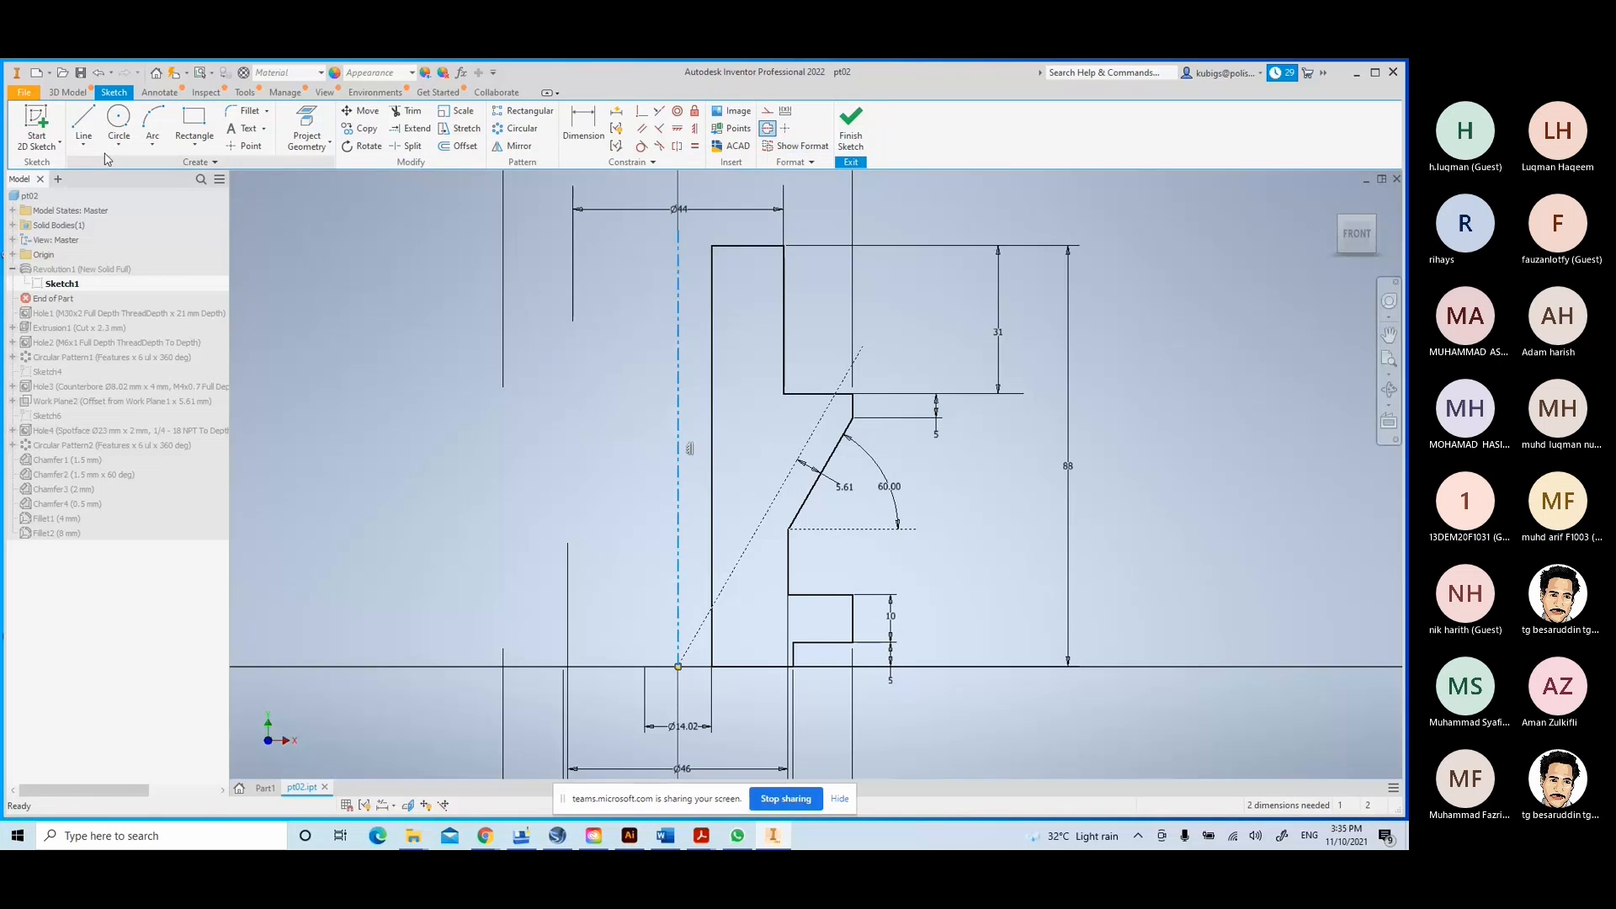
{"action": "key", "text": "l"}
{"action": "left_click", "coordinate": [395, 309]}
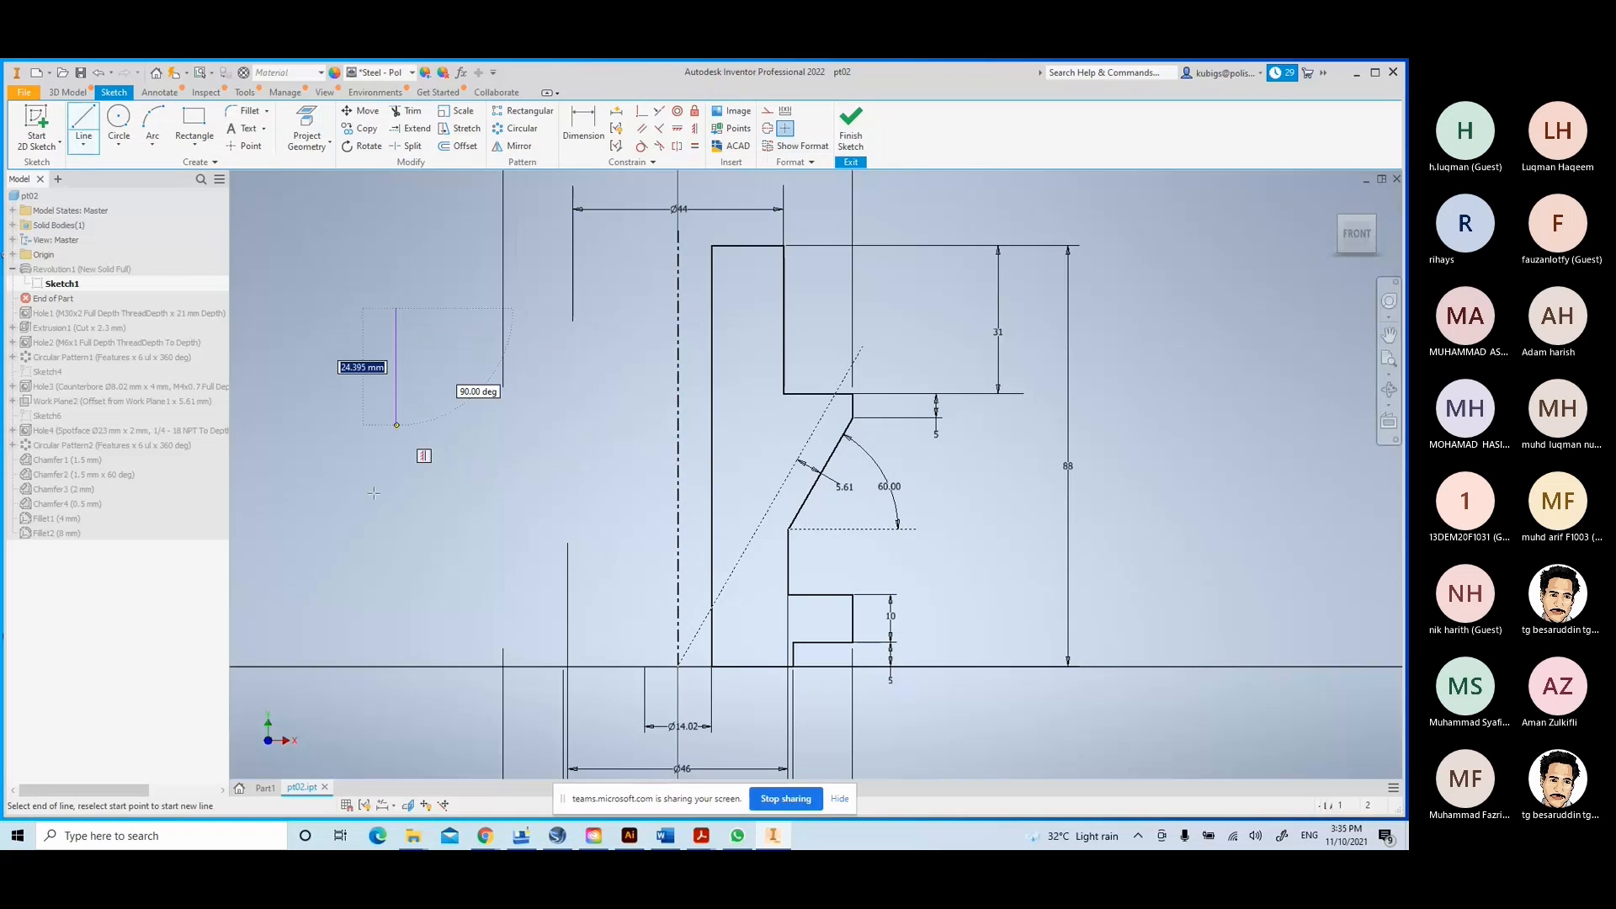
{"action": "left_click", "coordinate": [395, 664]}
{"action": "right_click", "coordinate": [591, 466]}
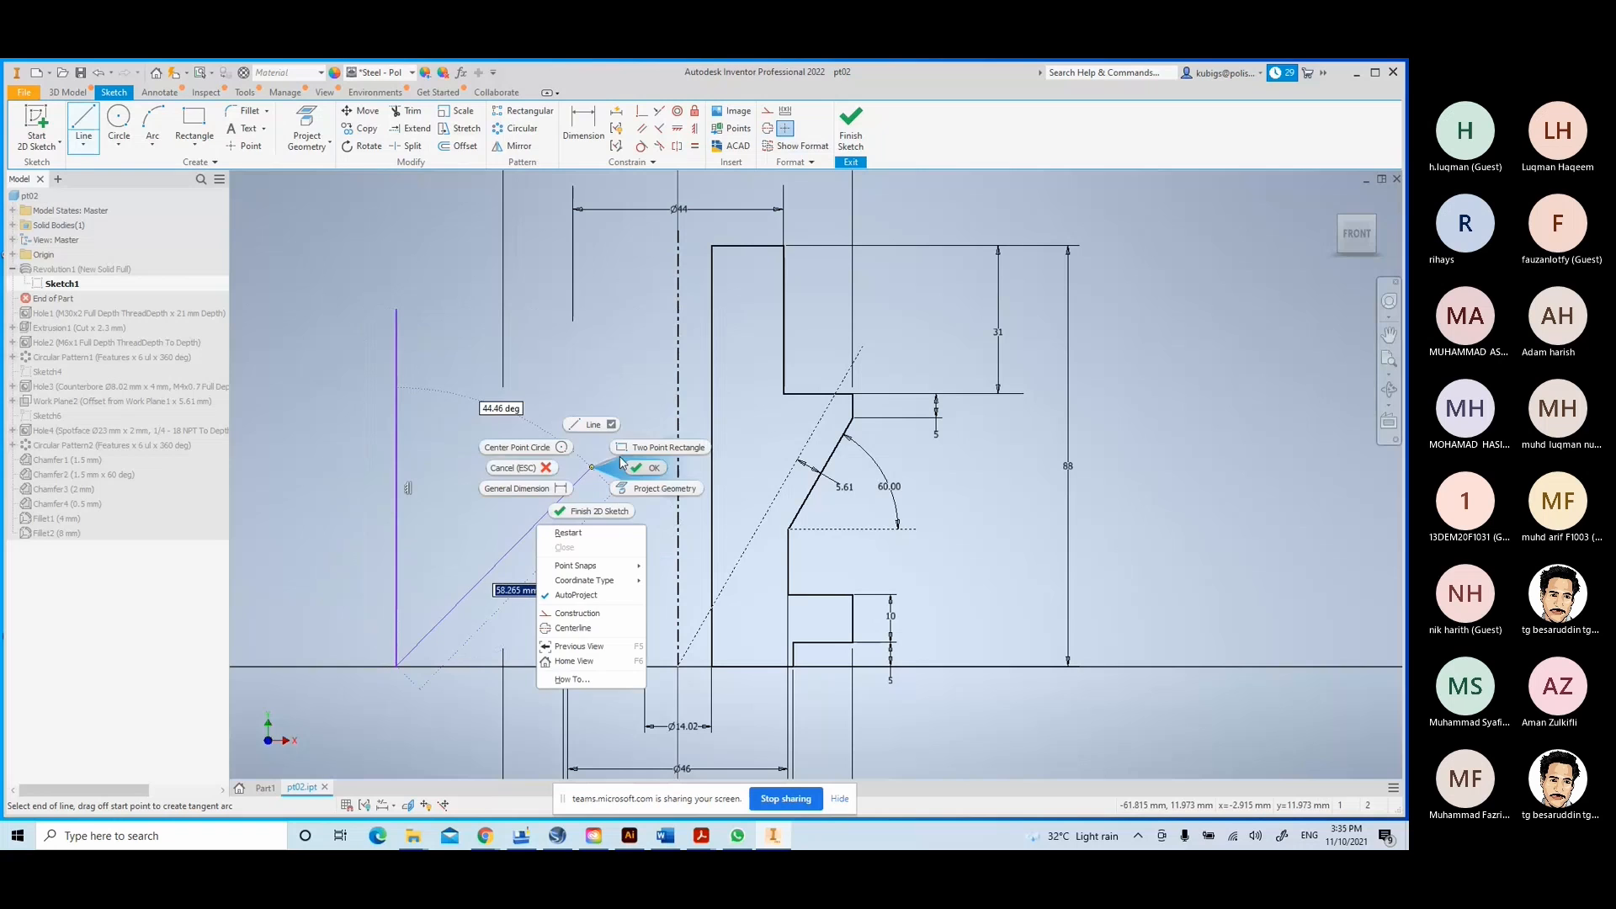
{"action": "left_click", "coordinate": [622, 464]}
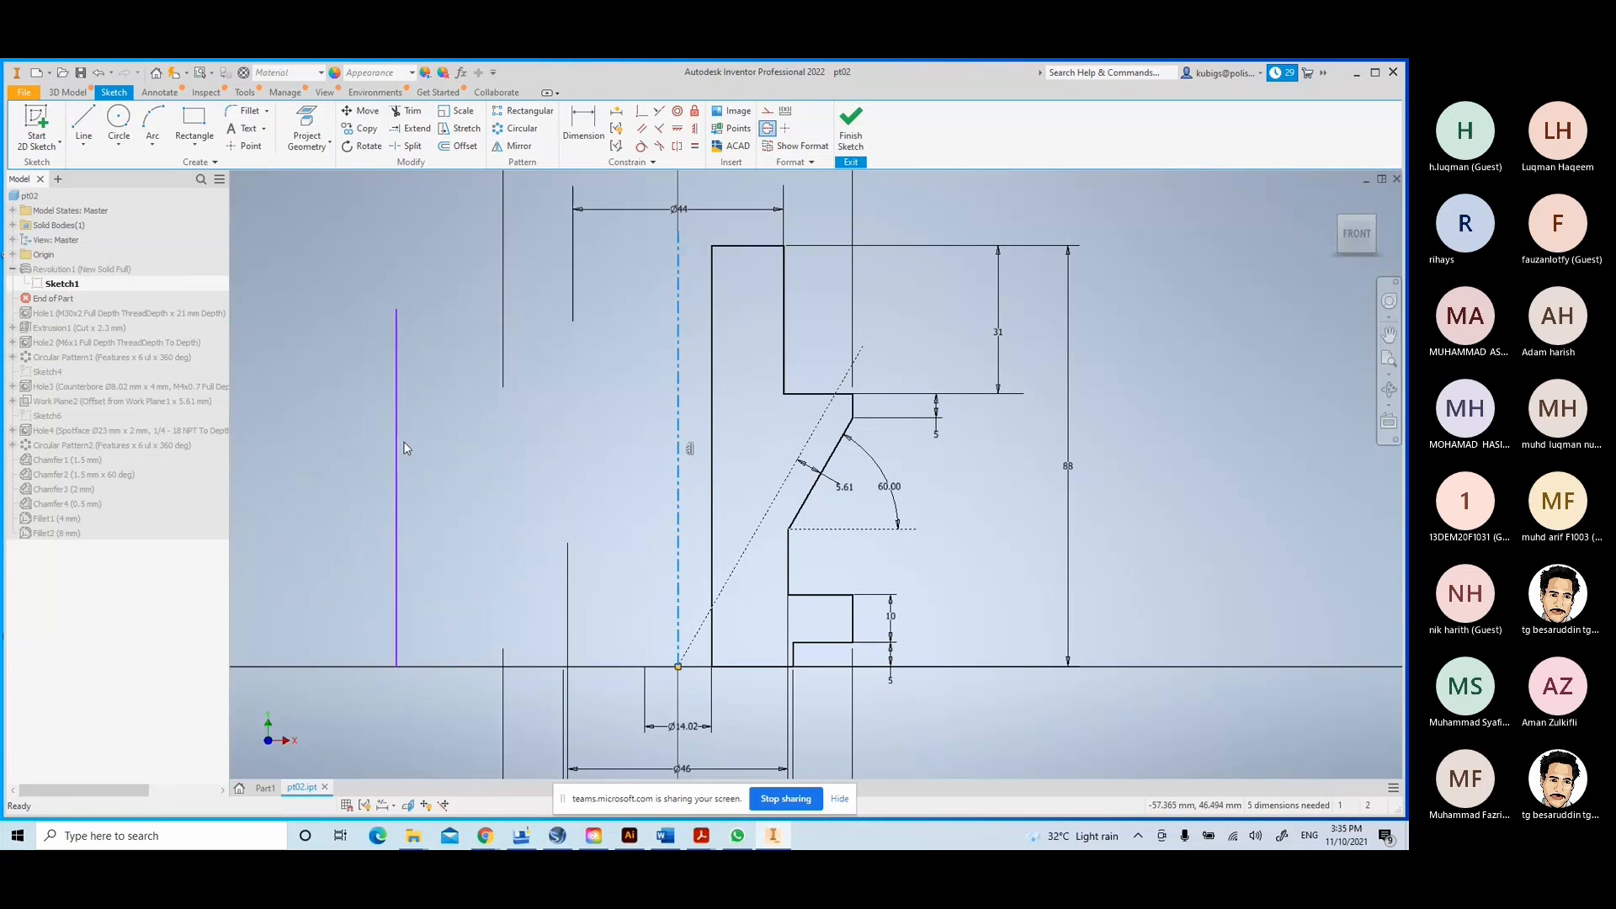
- Toggle construction format on the profile's revolve axis and convert the new vertical line to a centerline
{"action": "left_click", "coordinate": [767, 116]}
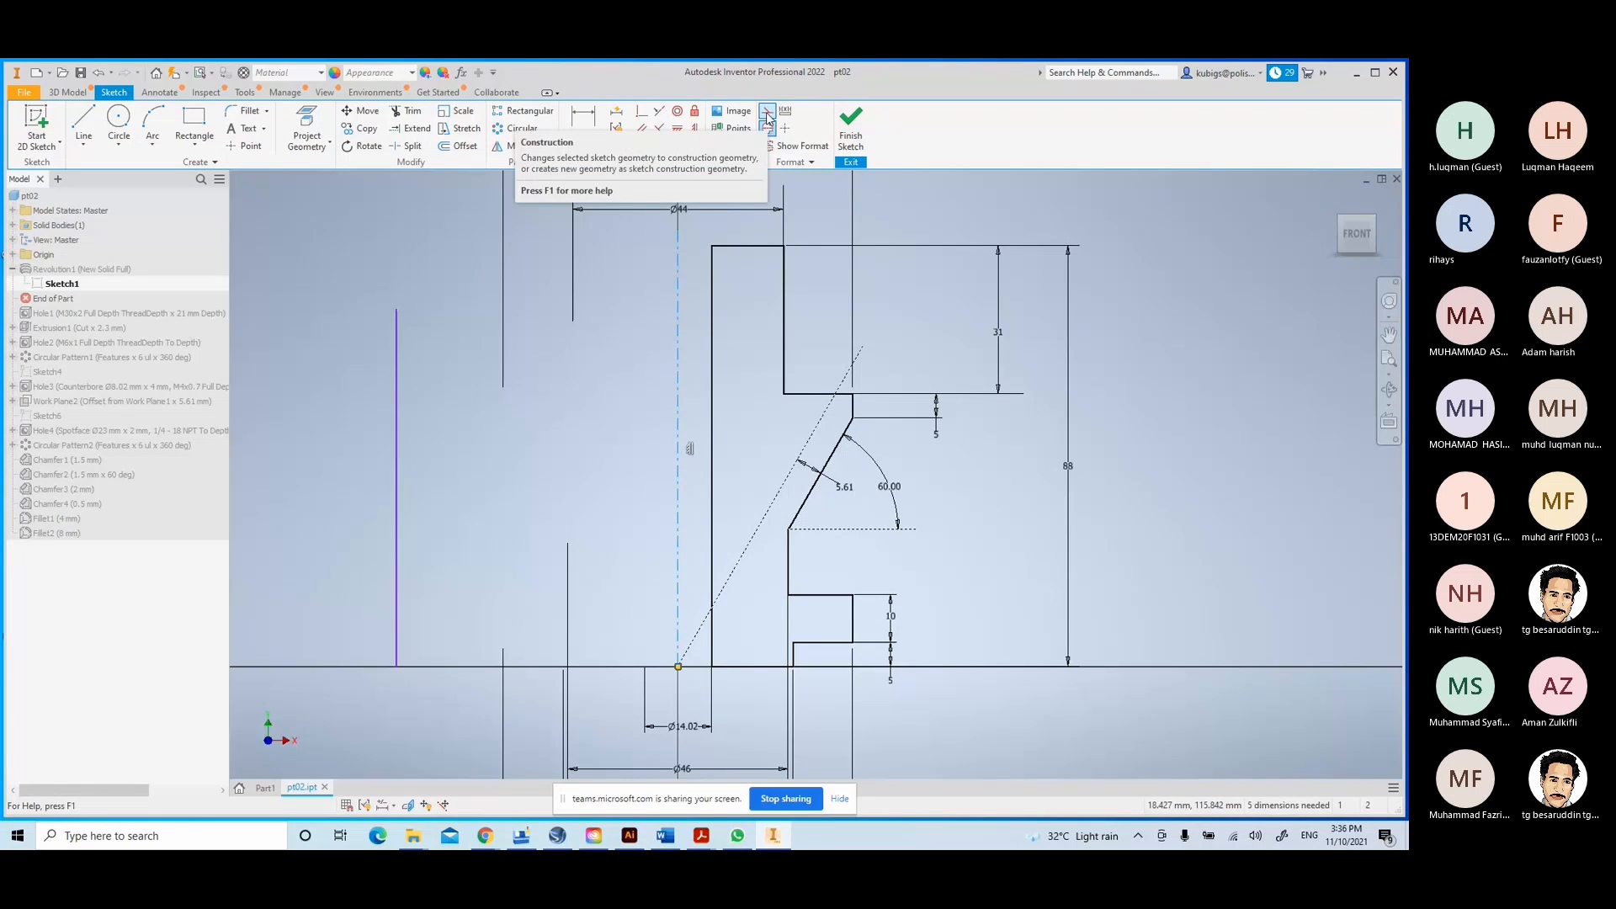
{"action": "left_click", "coordinate": [395, 442]}
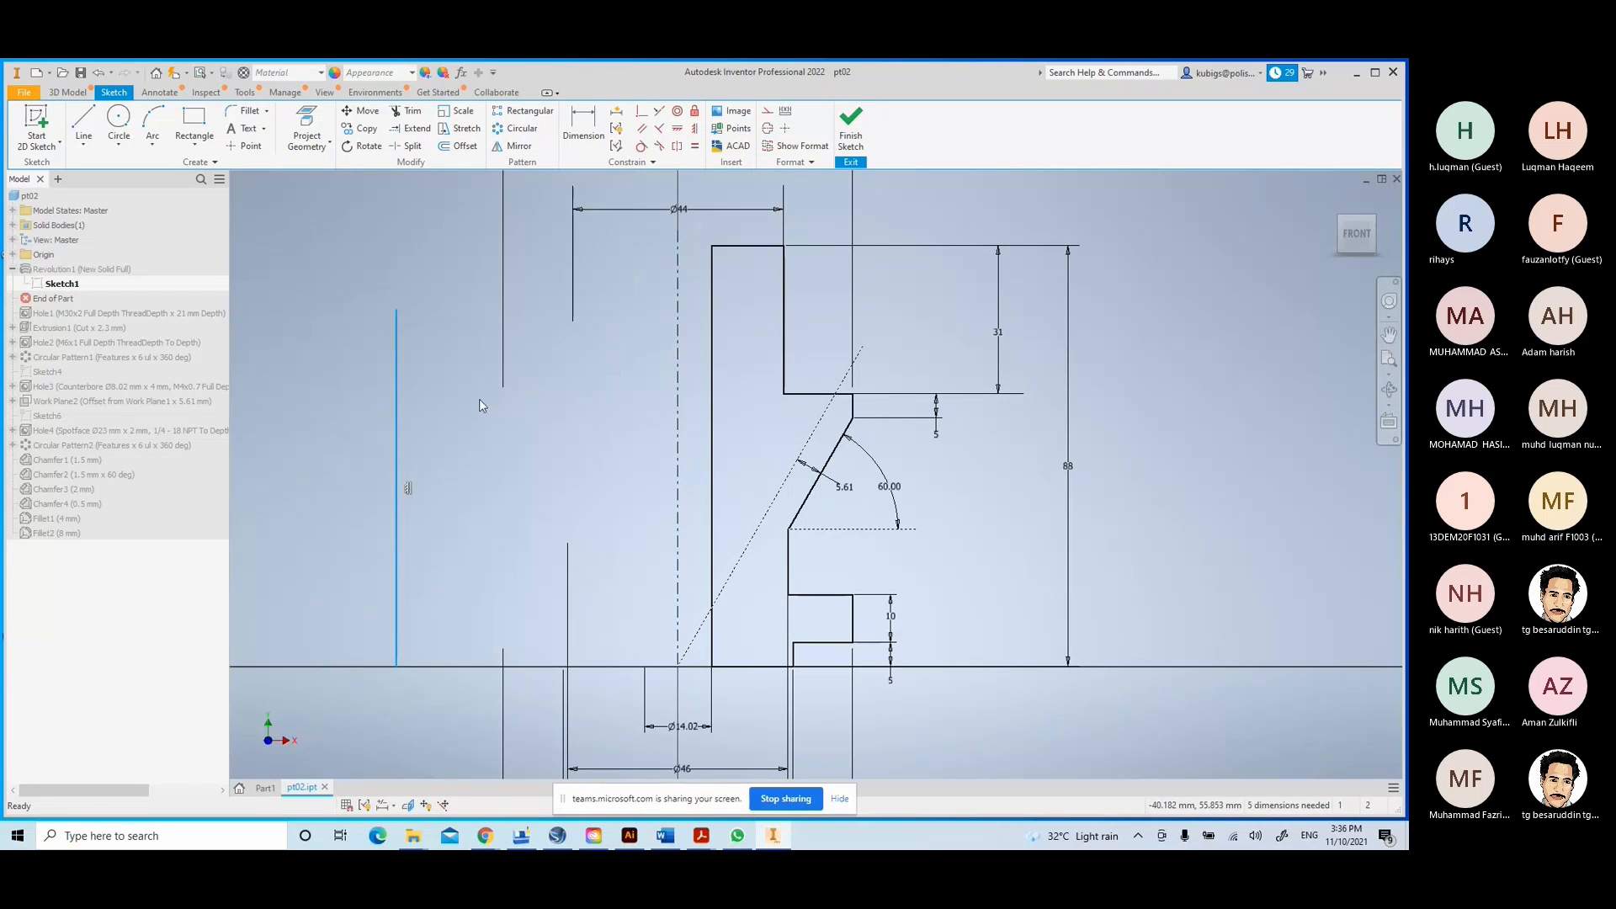
{"action": "left_click", "coordinate": [767, 129]}
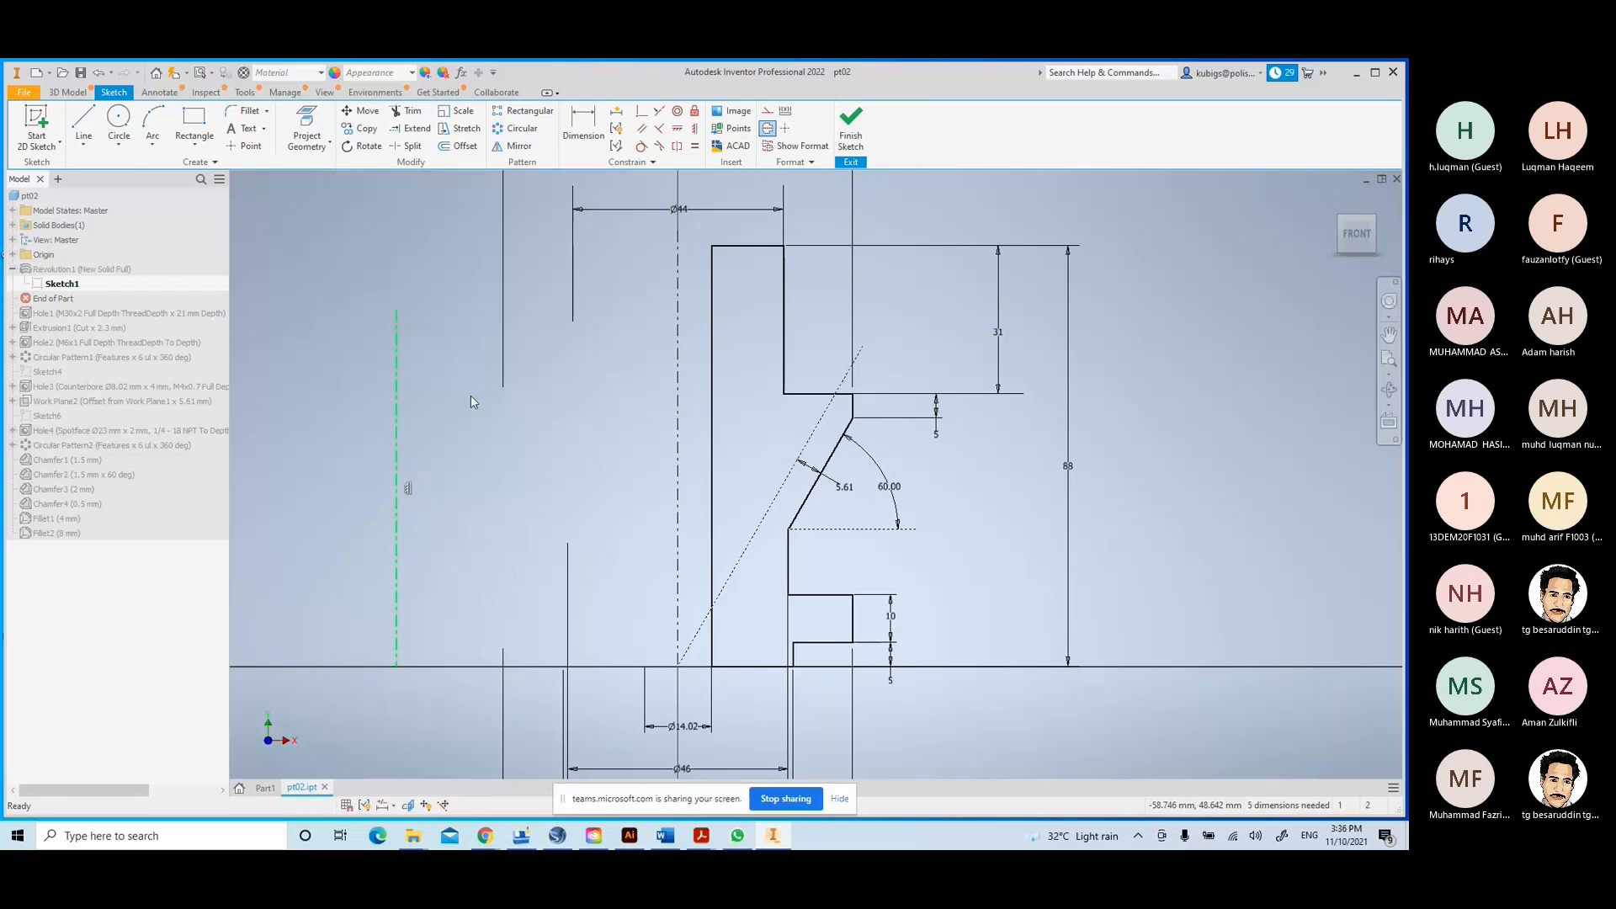
- Toggle construction format on the separate vertical line left of the profile and delete that line
{"action": "left_click", "coordinate": [767, 115]}
{"action": "left_click", "coordinate": [435, 465]}
{"action": "left_click", "coordinate": [396, 487]}
{"action": "left_click", "coordinate": [761, 111]}
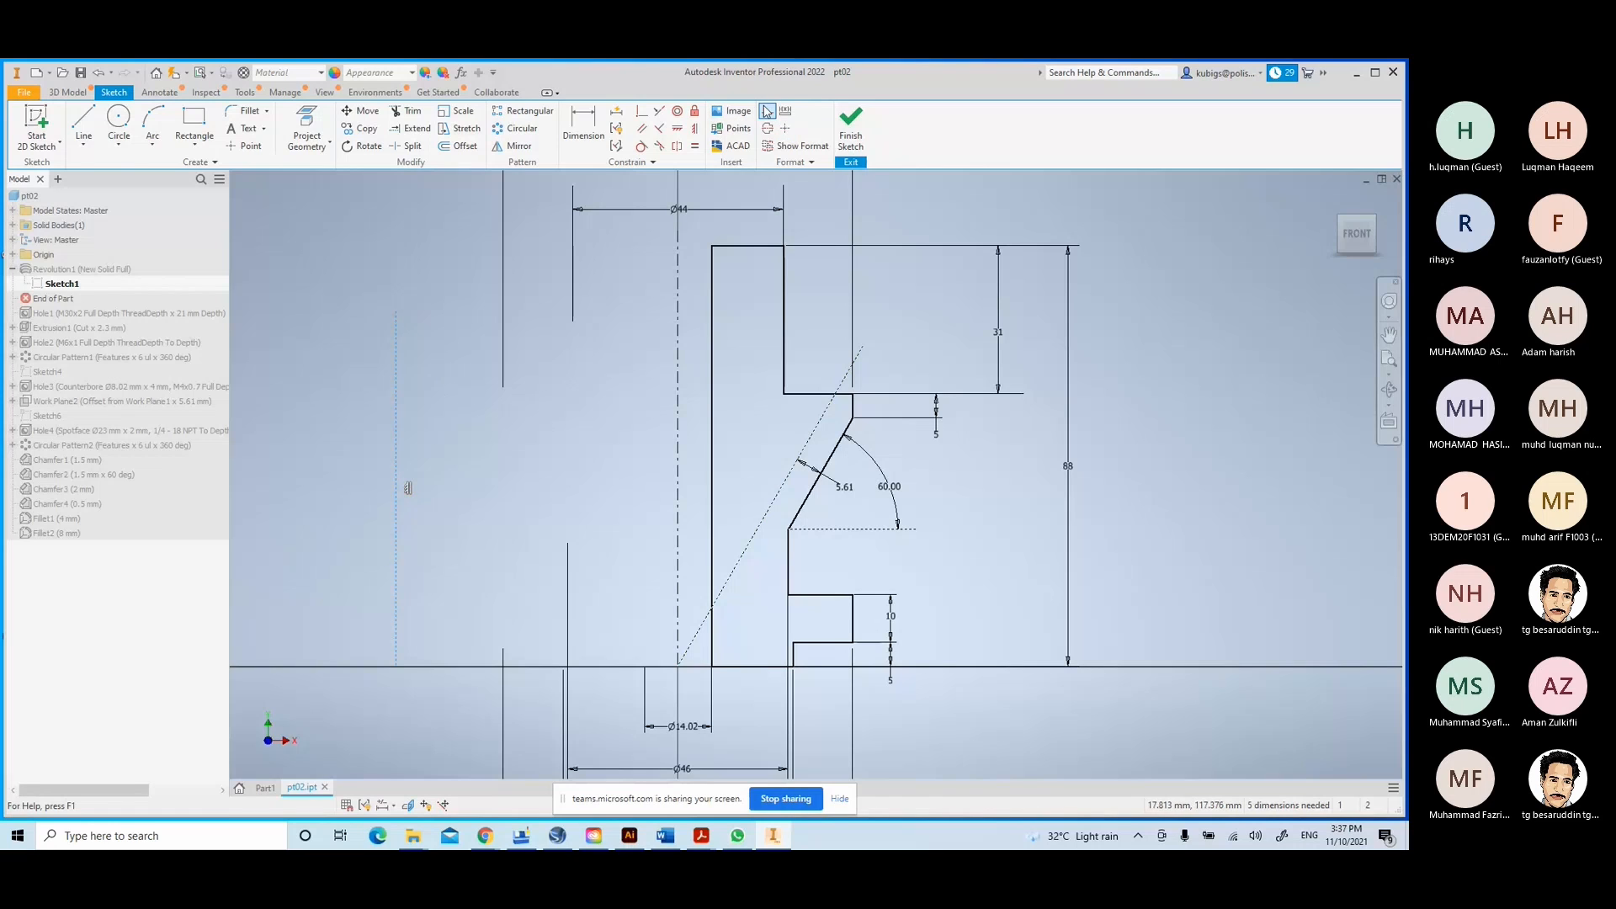
{"action": "left_click", "coordinate": [767, 112]}
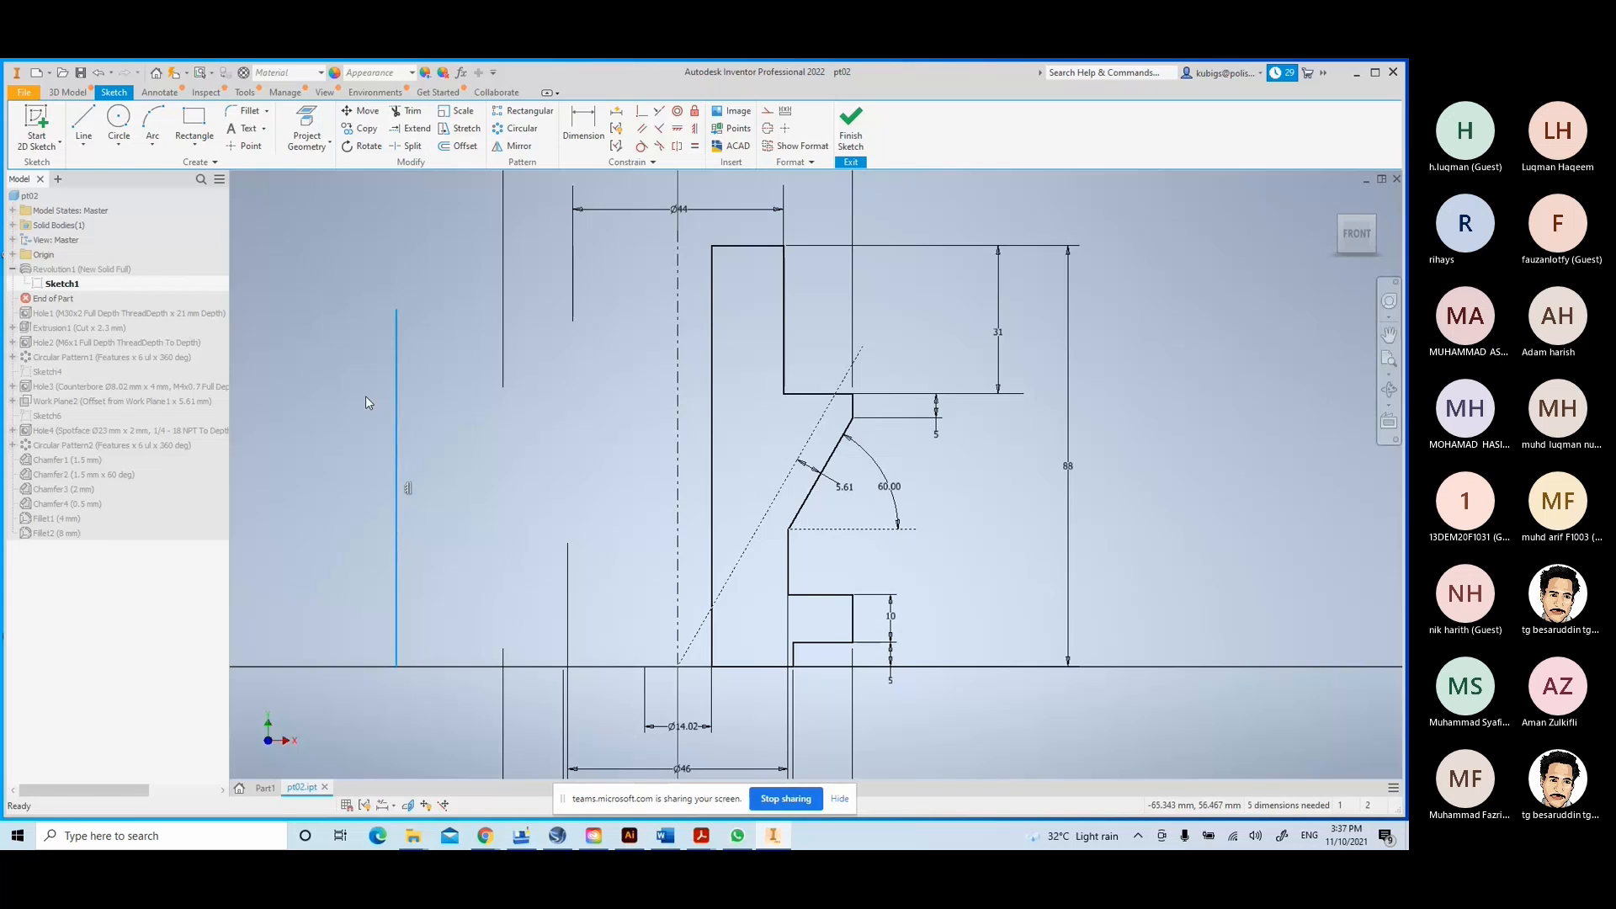
{"action": "left_click_drag", "start_coordinate": [422, 396], "coordinate": [294, 489]}
{"action": "key", "text": "Delete"}
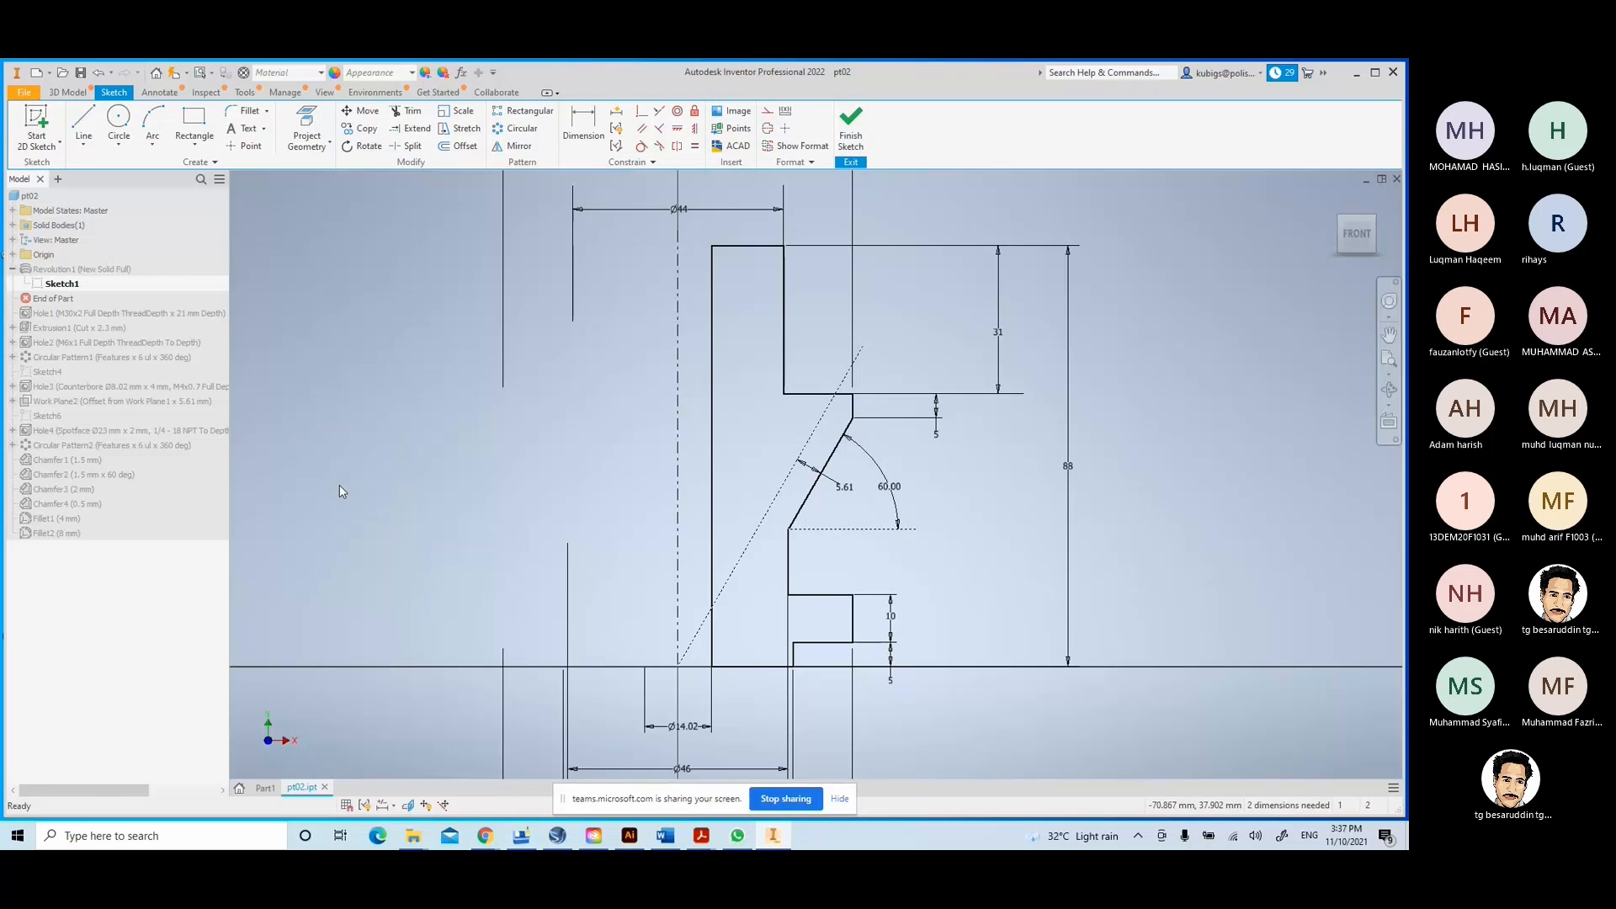
- Try to add a linear diameter dimension between the profile's inner vertical edge and the centerline, toggling the Linear Diameter option off and on
{"action": "mouse_move", "coordinate": [727, 480]}
{"action": "middle_mouse_down"}
{"action": "mouse_move", "coordinate": [721, 390]}
{"action": "mouse_move", "coordinate": [673, 519]}
{"action": "middle_mouse_up"}
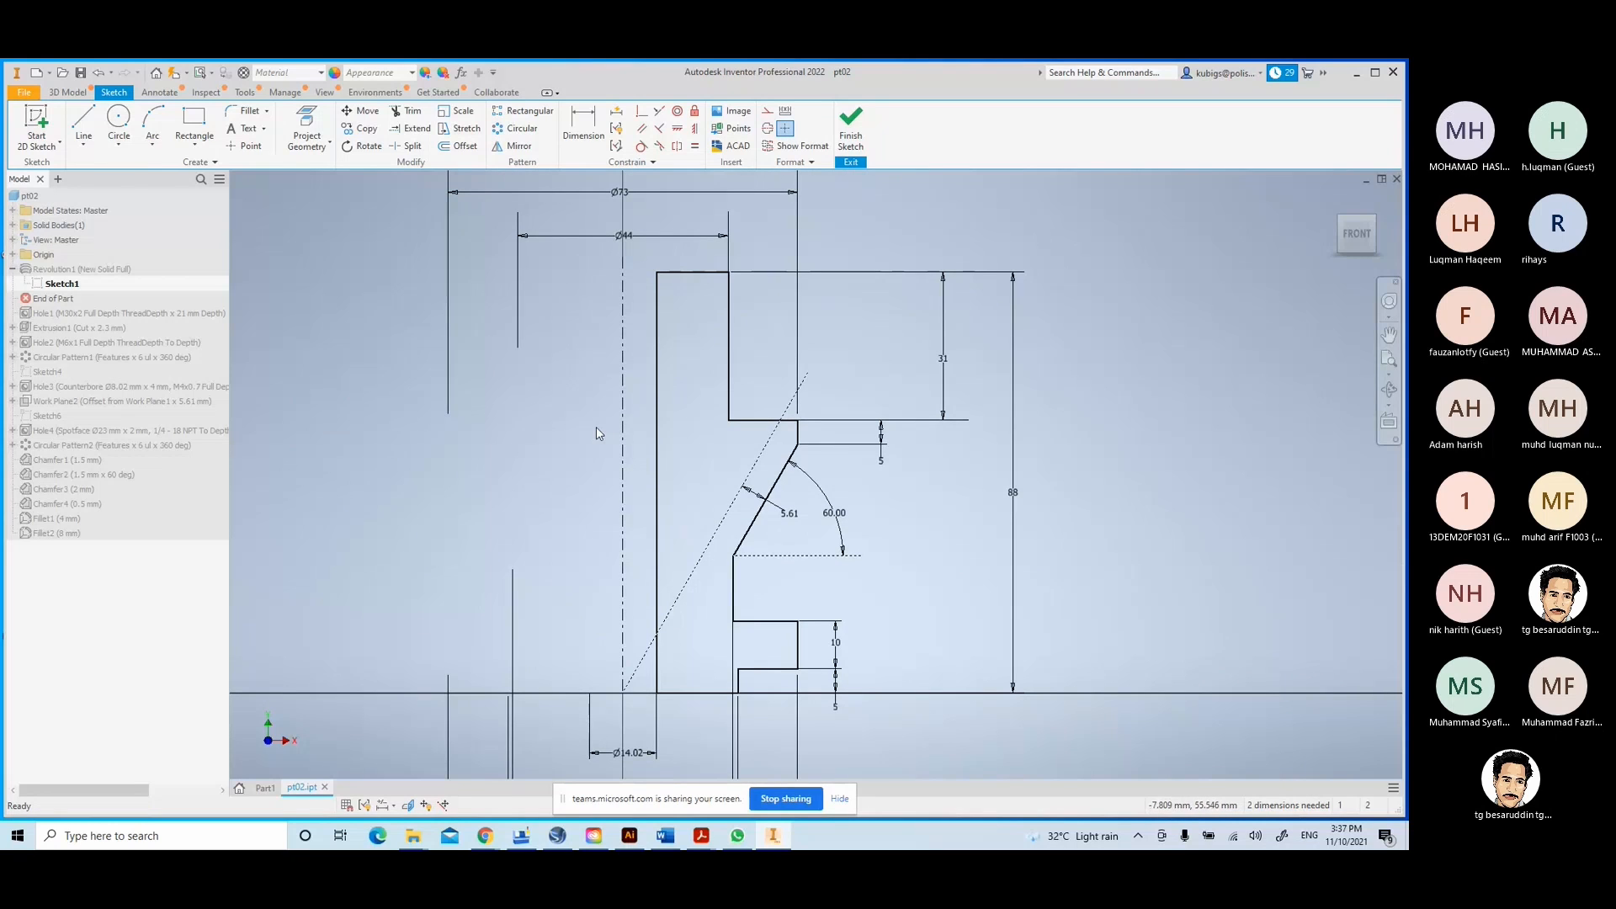
{"action": "key", "text": "d"}
{"action": "left_click", "coordinate": [659, 447]}
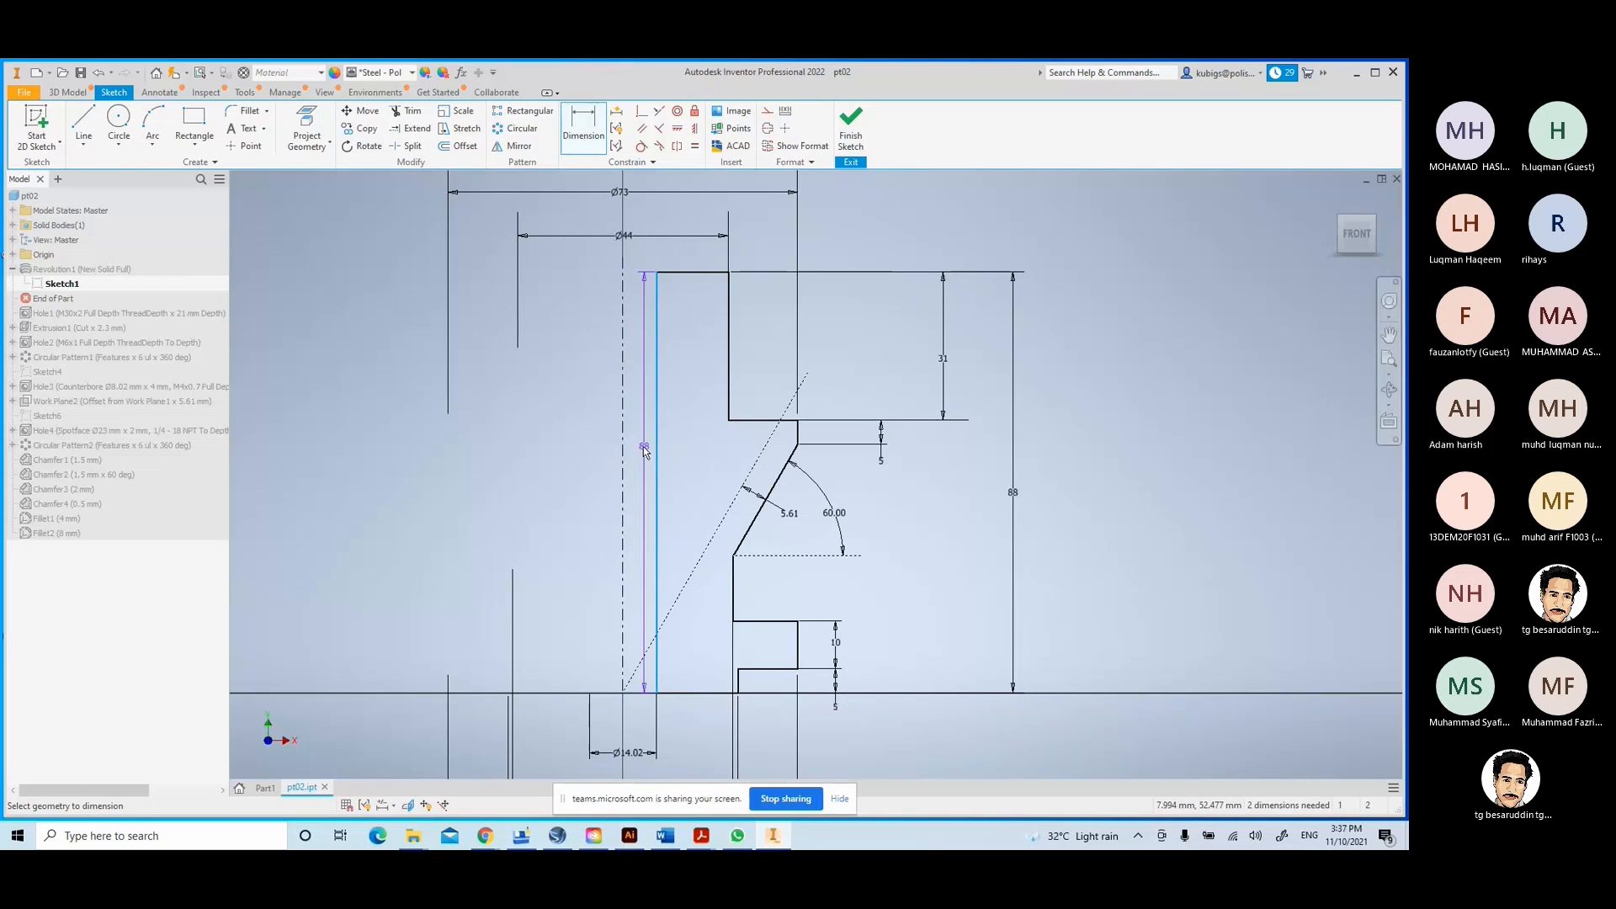
{"action": "left_click", "coordinate": [622, 452]}
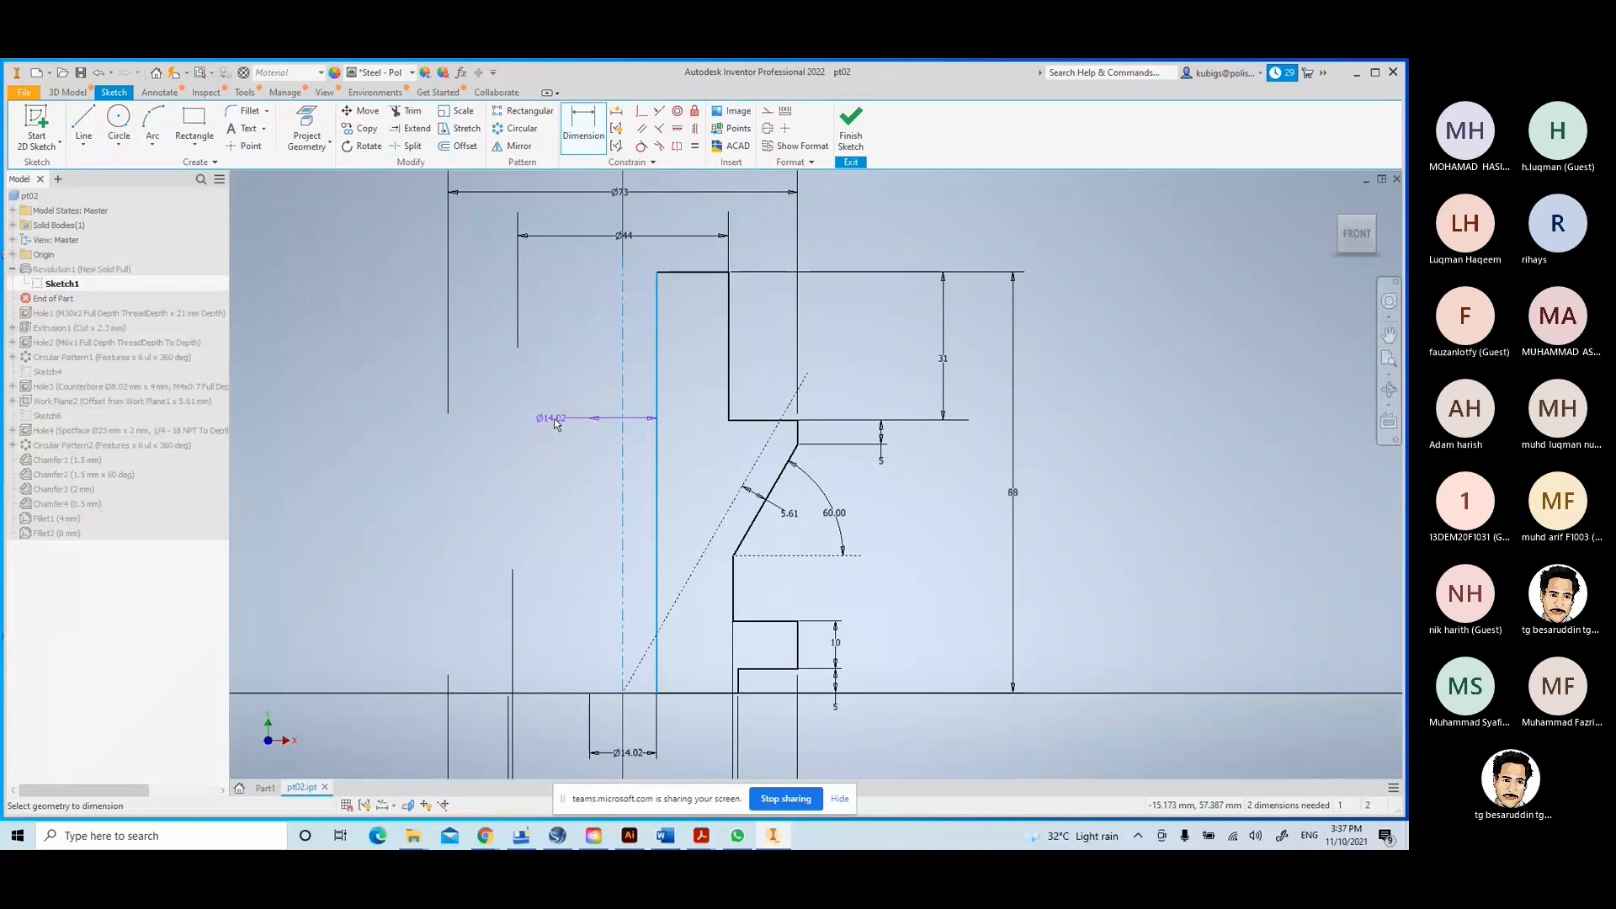
{"action": "right_click", "coordinate": [561, 422]}
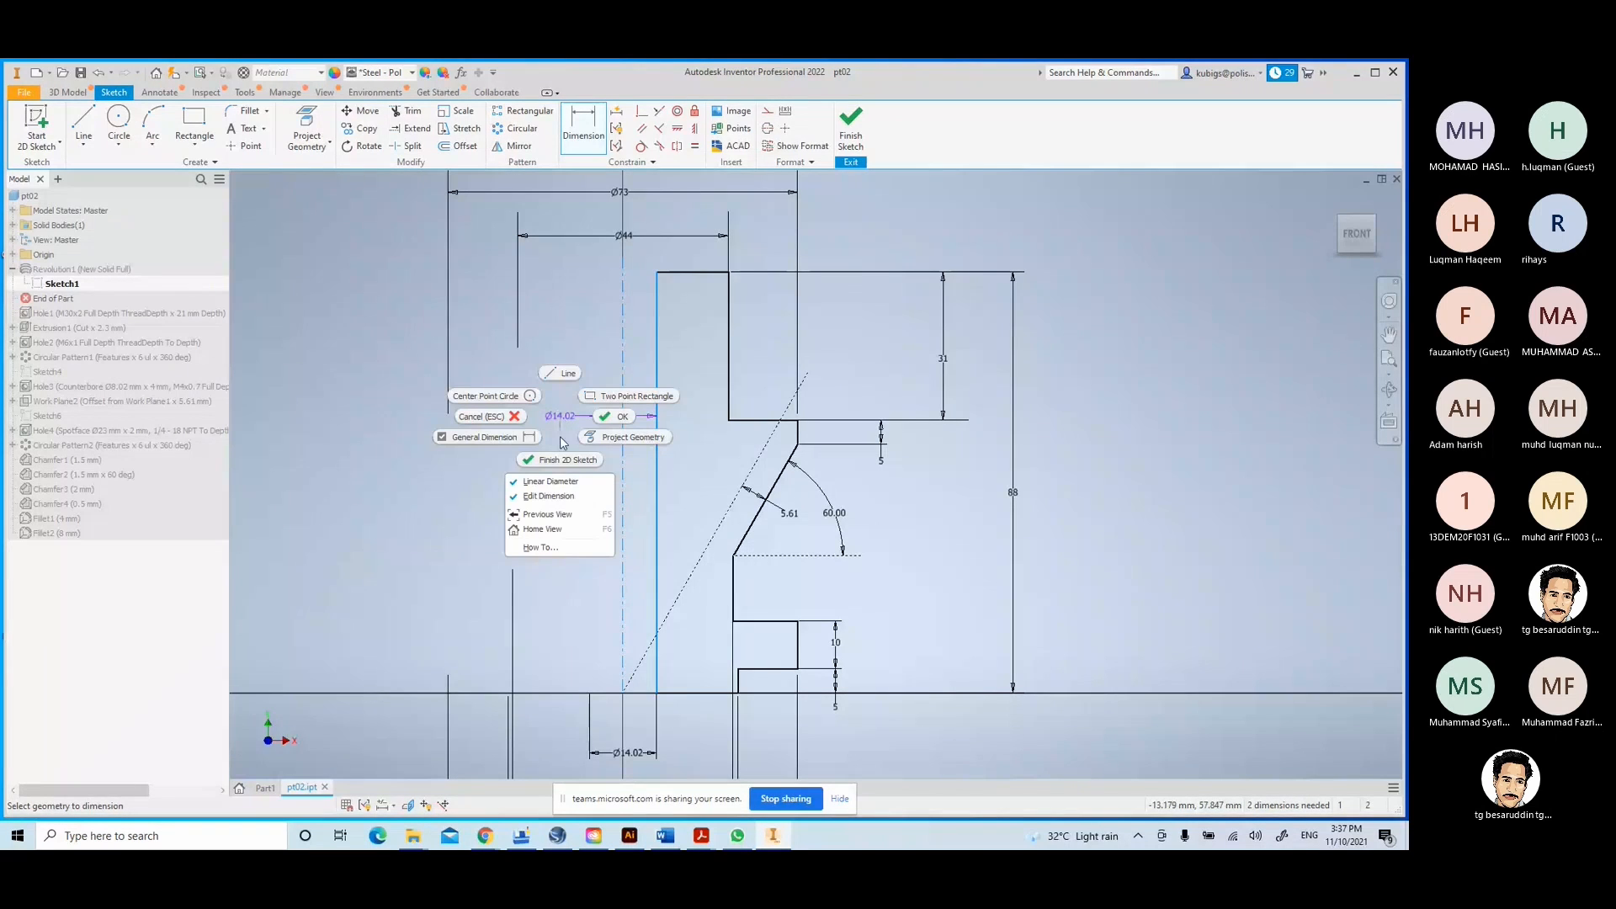
{"action": "left_click", "coordinate": [539, 482]}
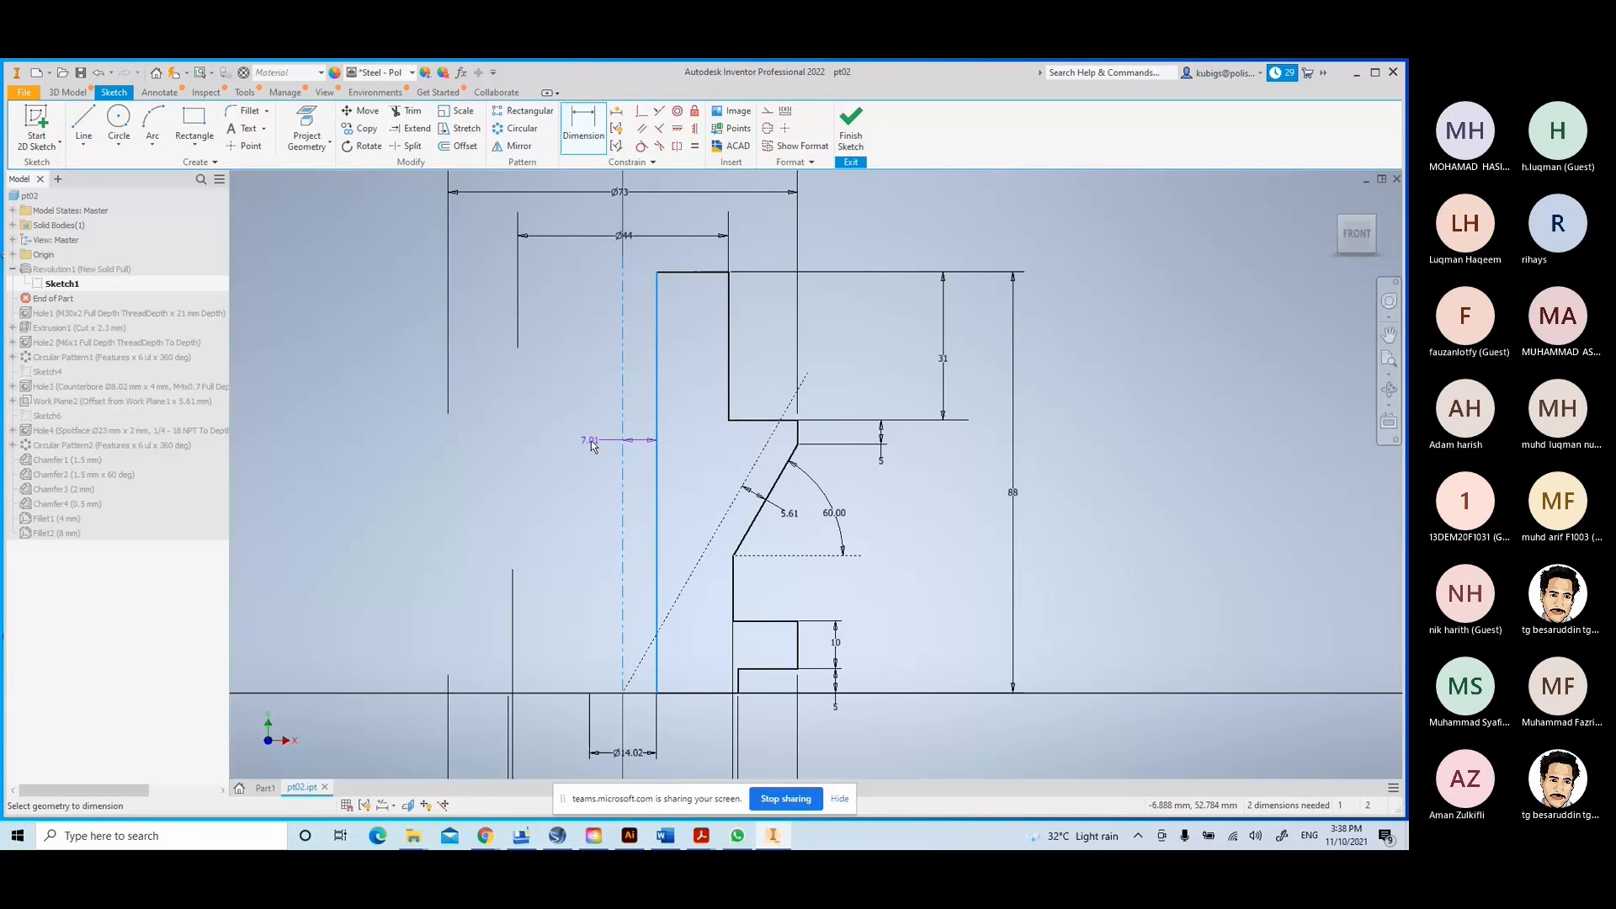
{"action": "right_click", "coordinate": [587, 453]}
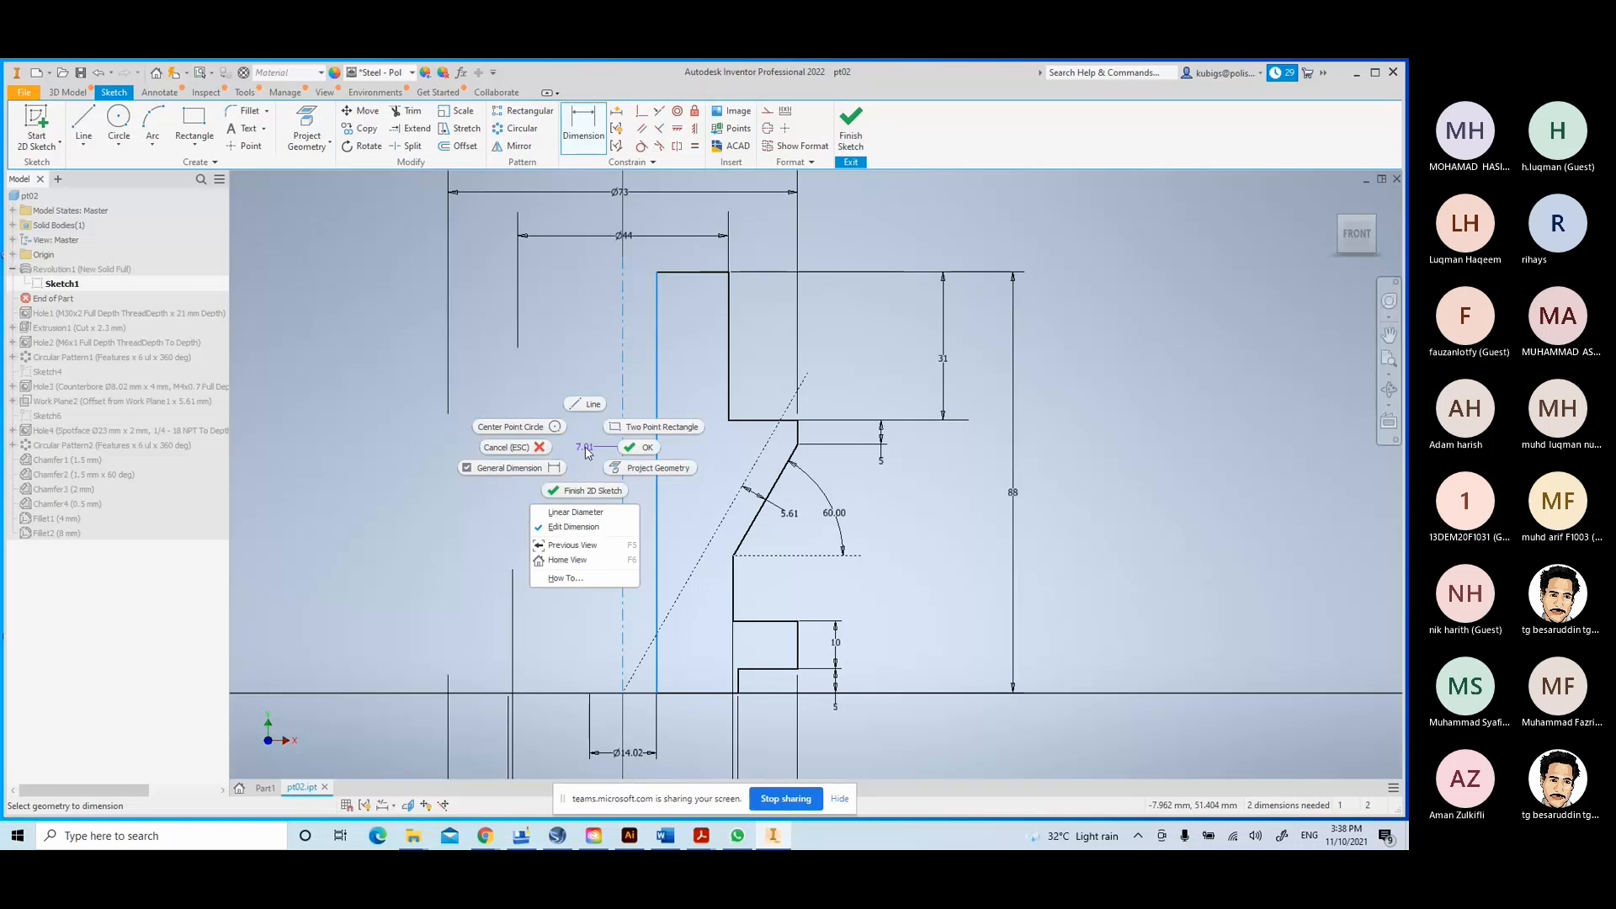
{"action": "left_click", "coordinate": [576, 511]}
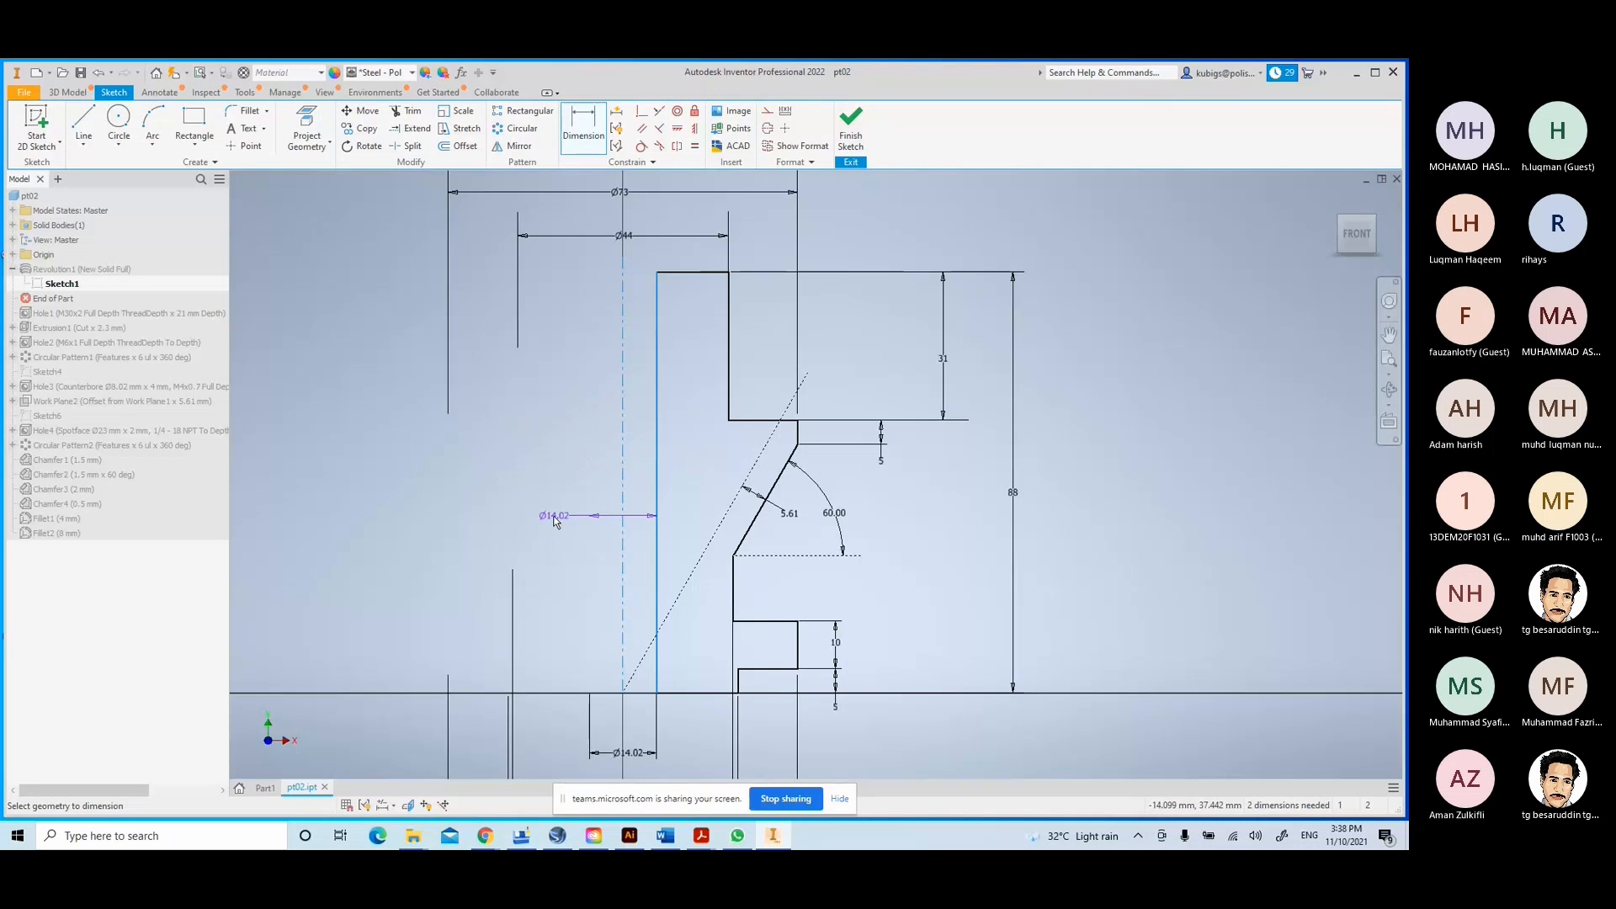
{"action": "left_click", "coordinate": [554, 506]}
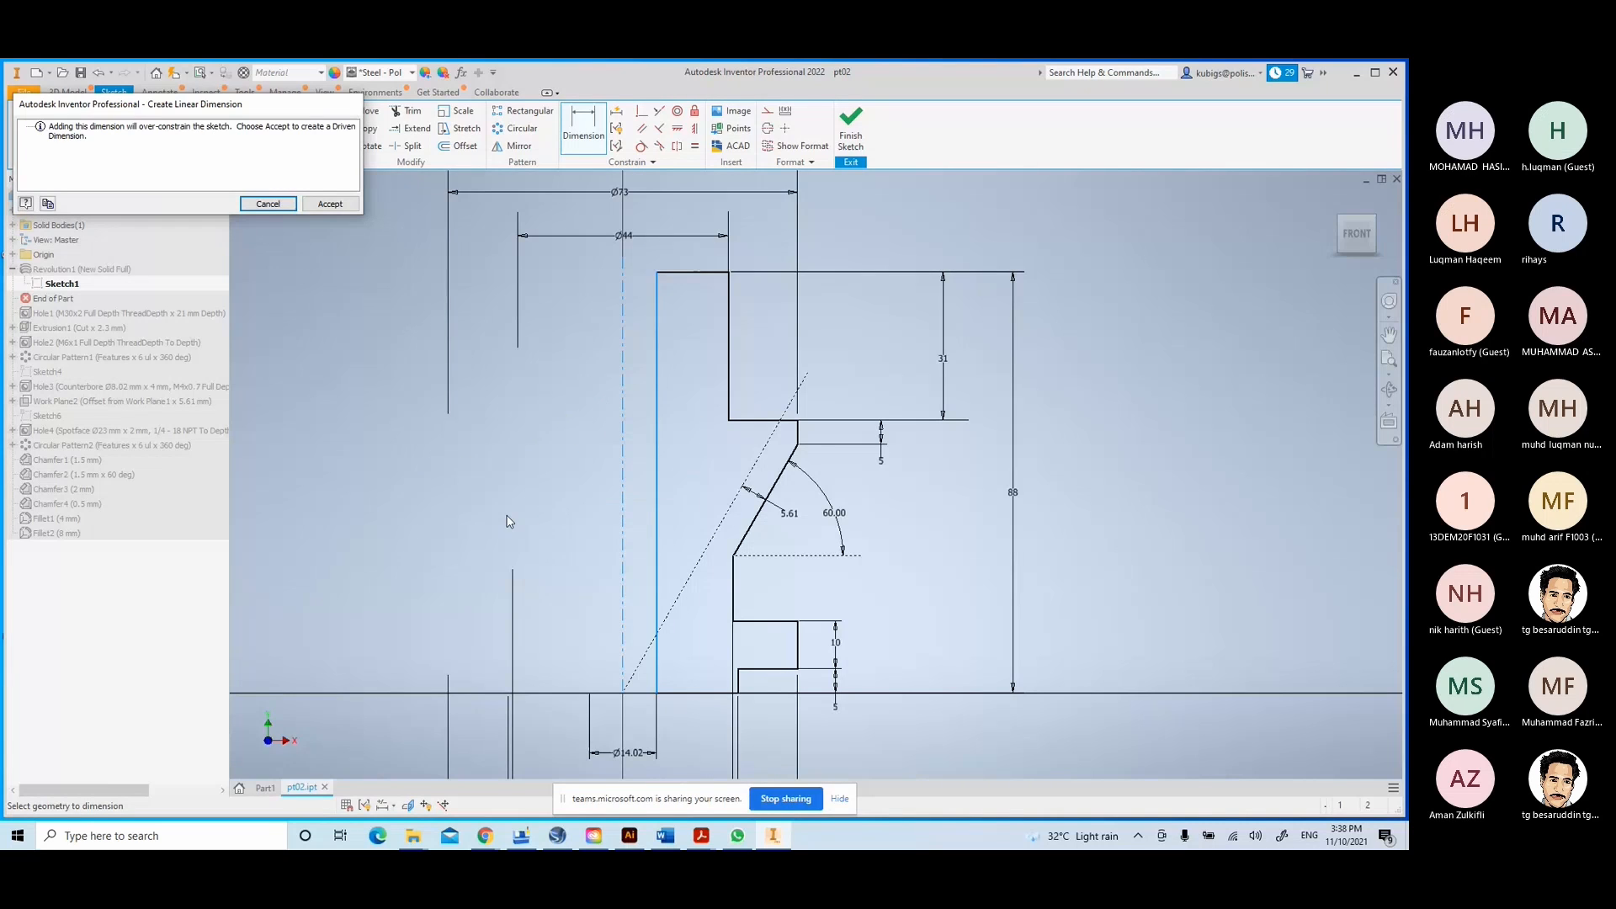
{"action": "left_click", "coordinate": [267, 204]}
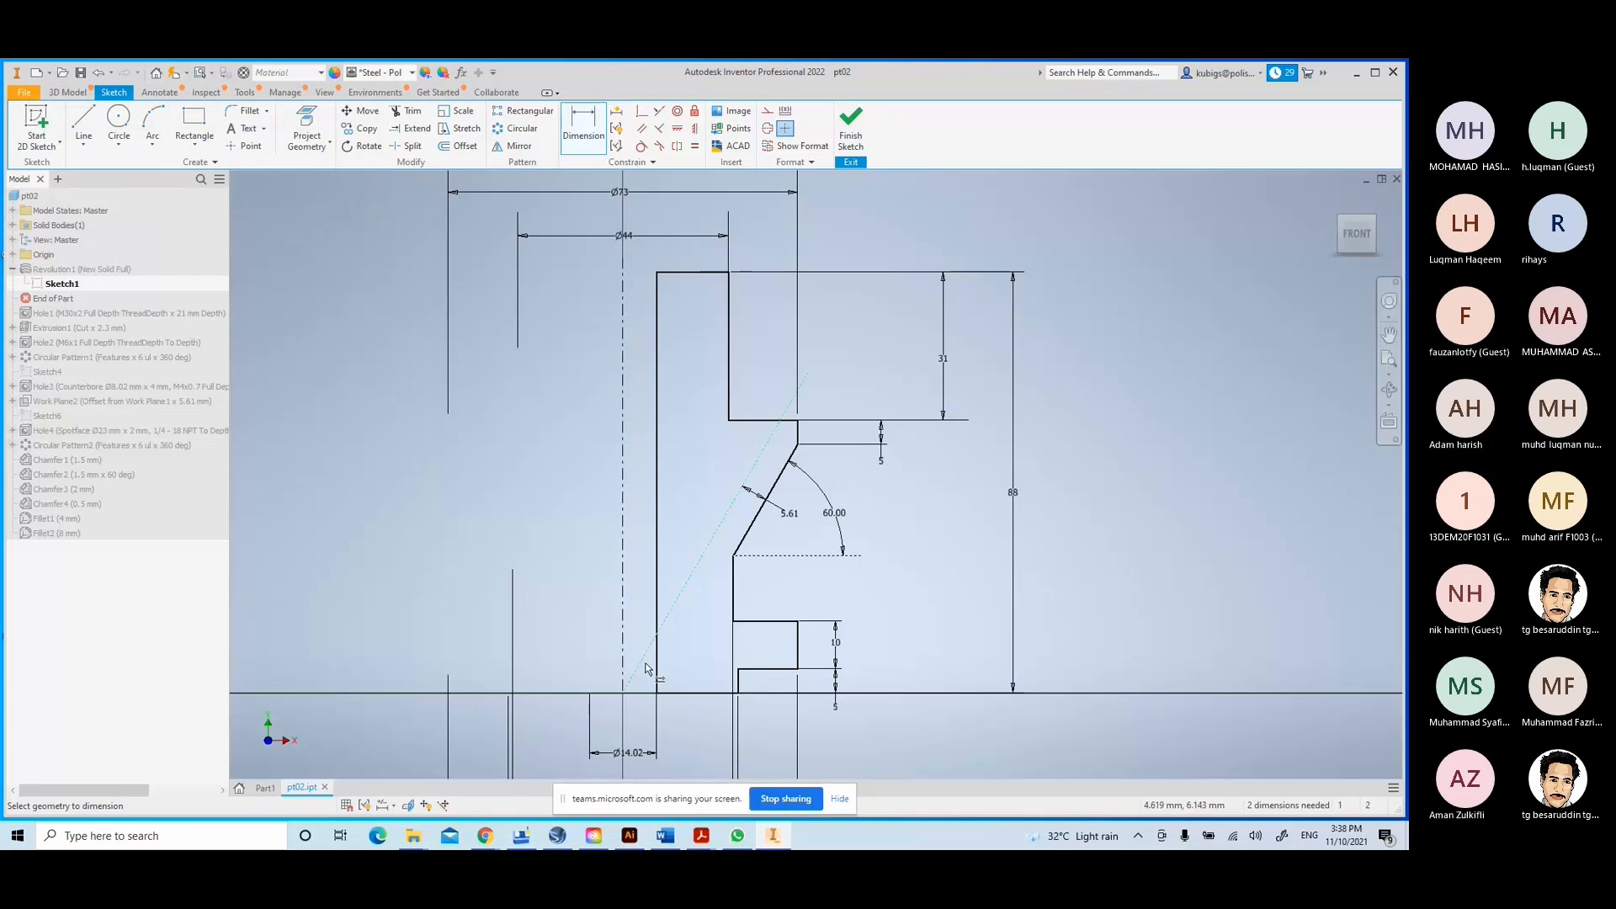
- Finish editing the revolve profile in Sketch1
{"action": "middle_click_drag", "start_coordinate": [844, 614], "coordinate": [801, 541]}
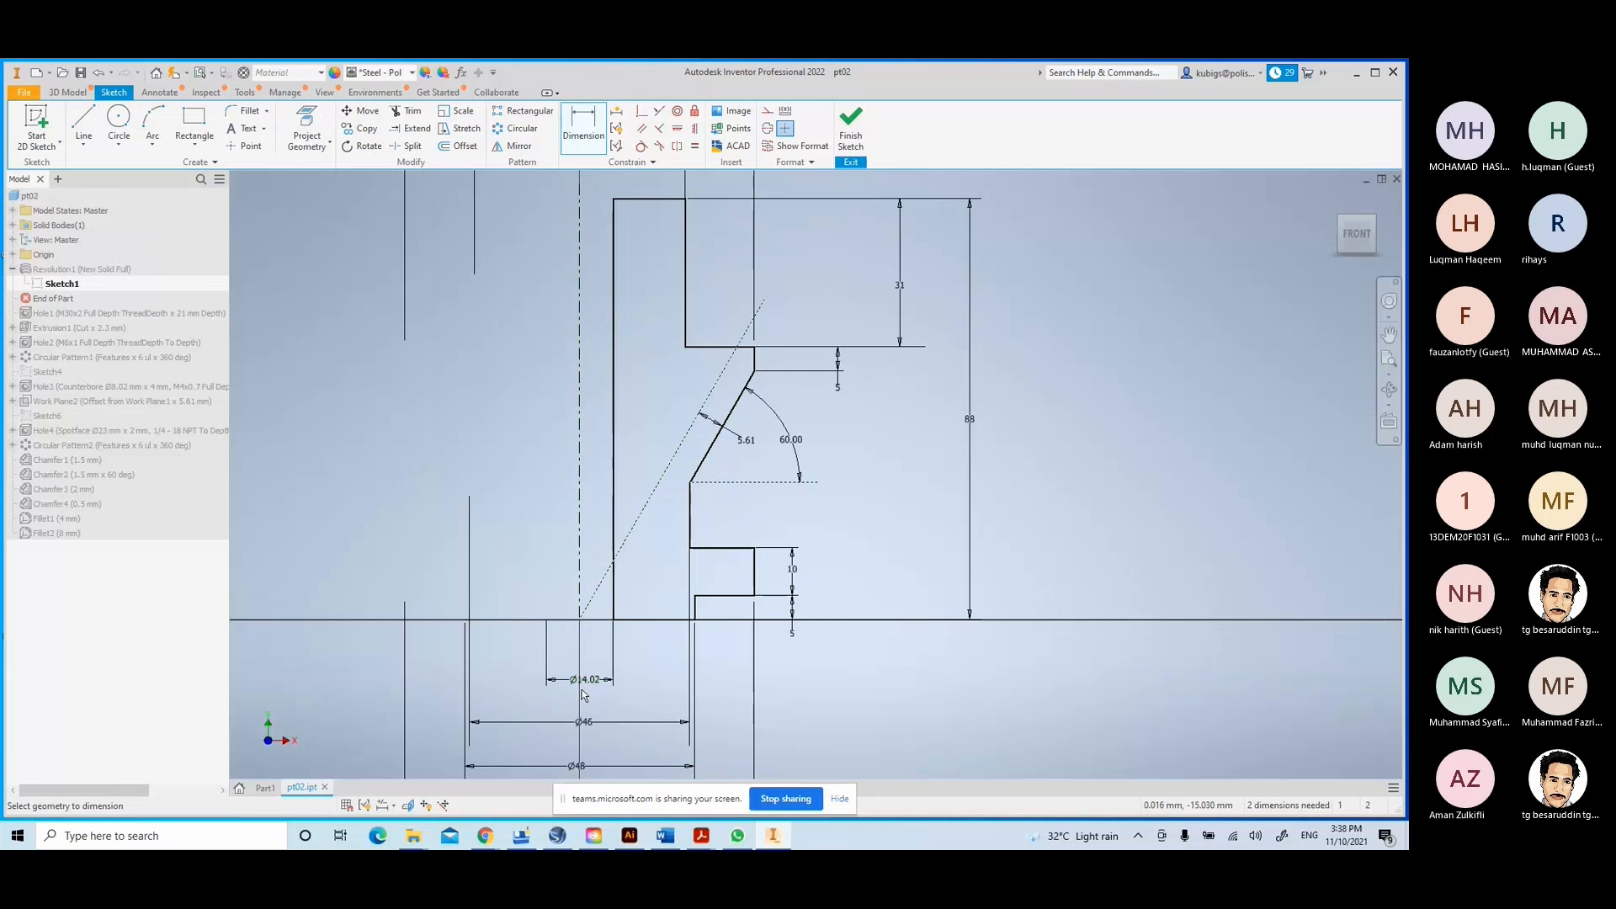
{"action": "middle_click_drag", "start_coordinate": [640, 654], "coordinate": [750, 701]}
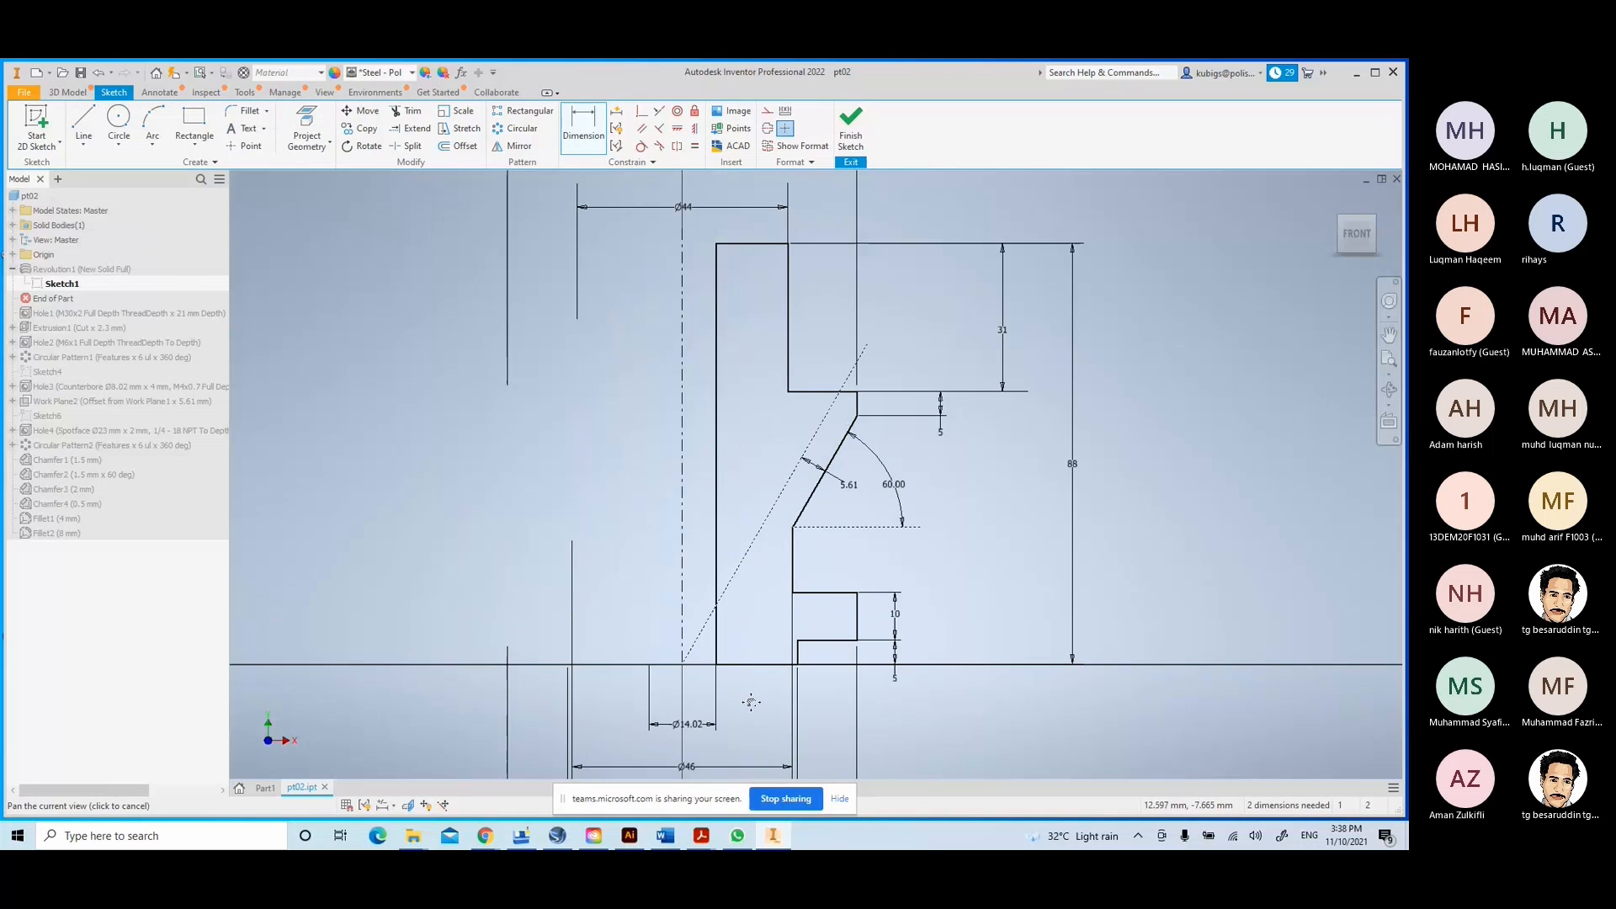
{"action": "scroll", "coordinate": [751, 701], "scroll_direction": "down", "scroll_amount": 3}
{"action": "middle_click_drag", "start_coordinate": [755, 646], "coordinate": [705, 571]}
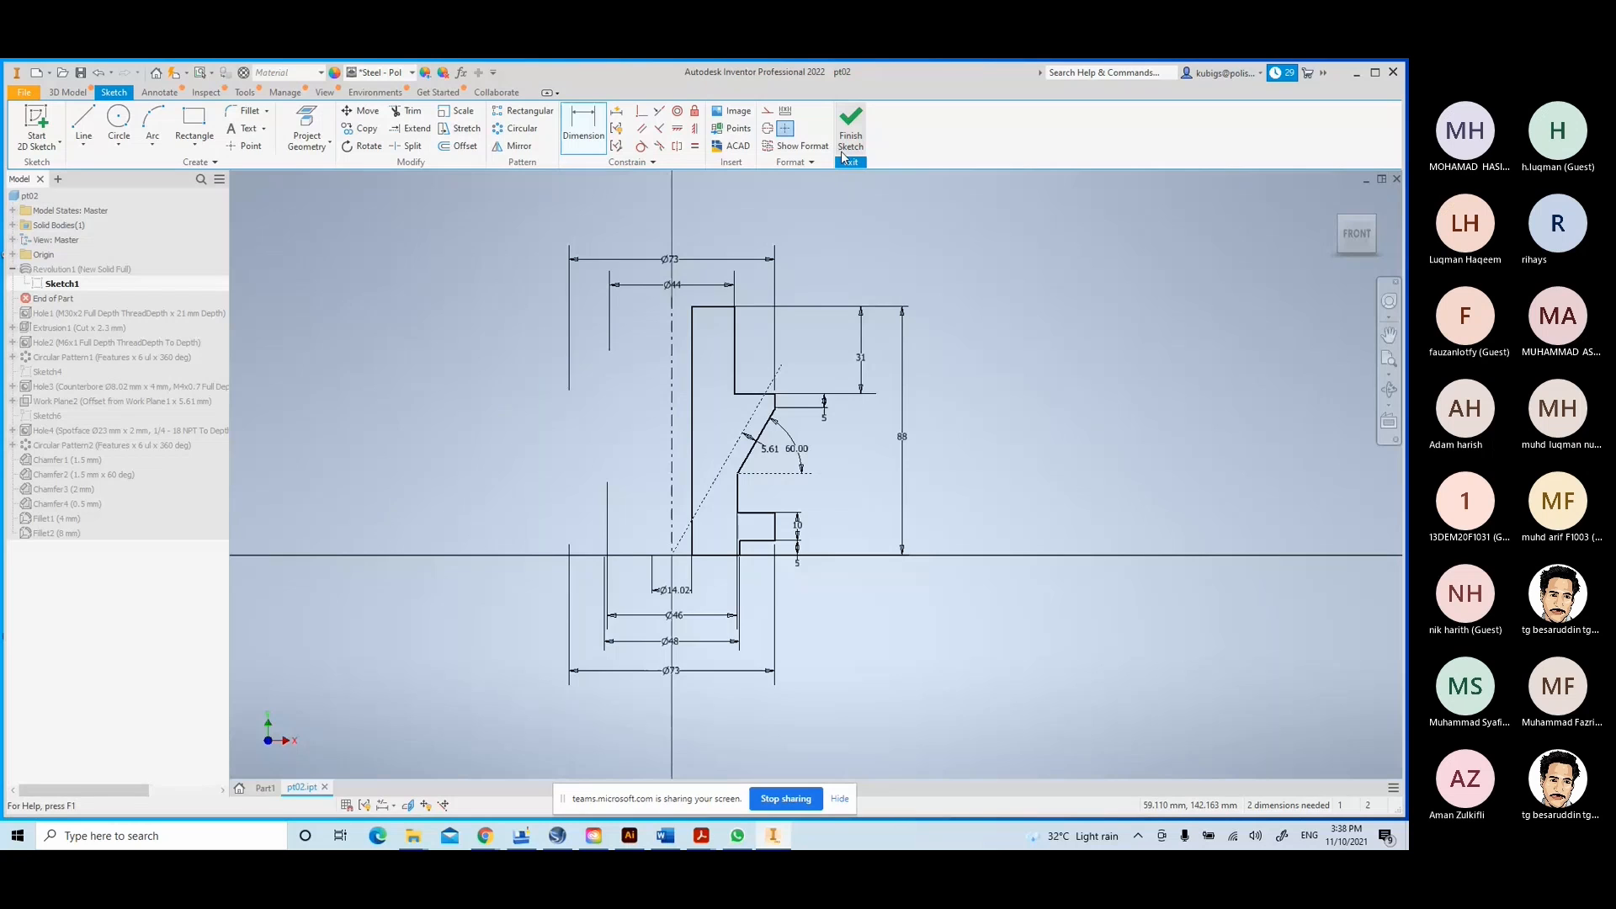
{"action": "left_click", "coordinate": [850, 129]}
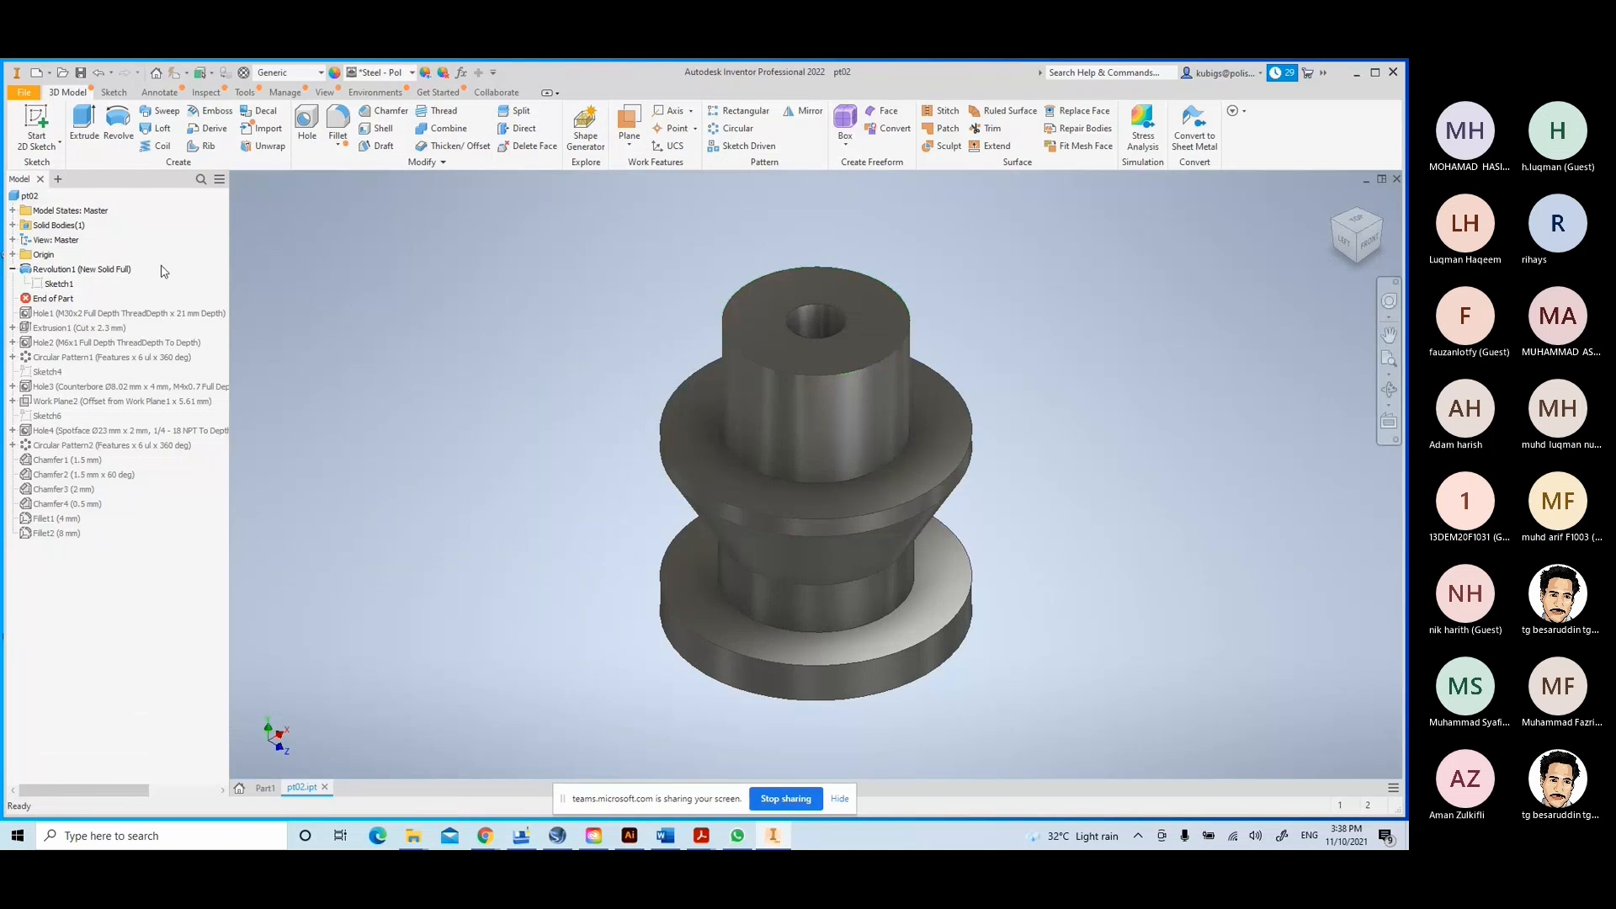
- Open Revolution1 for editing, clear its axis and choose the origin Y Axis as the revolution axis
{"action": "double_click", "coordinate": [62, 270]}
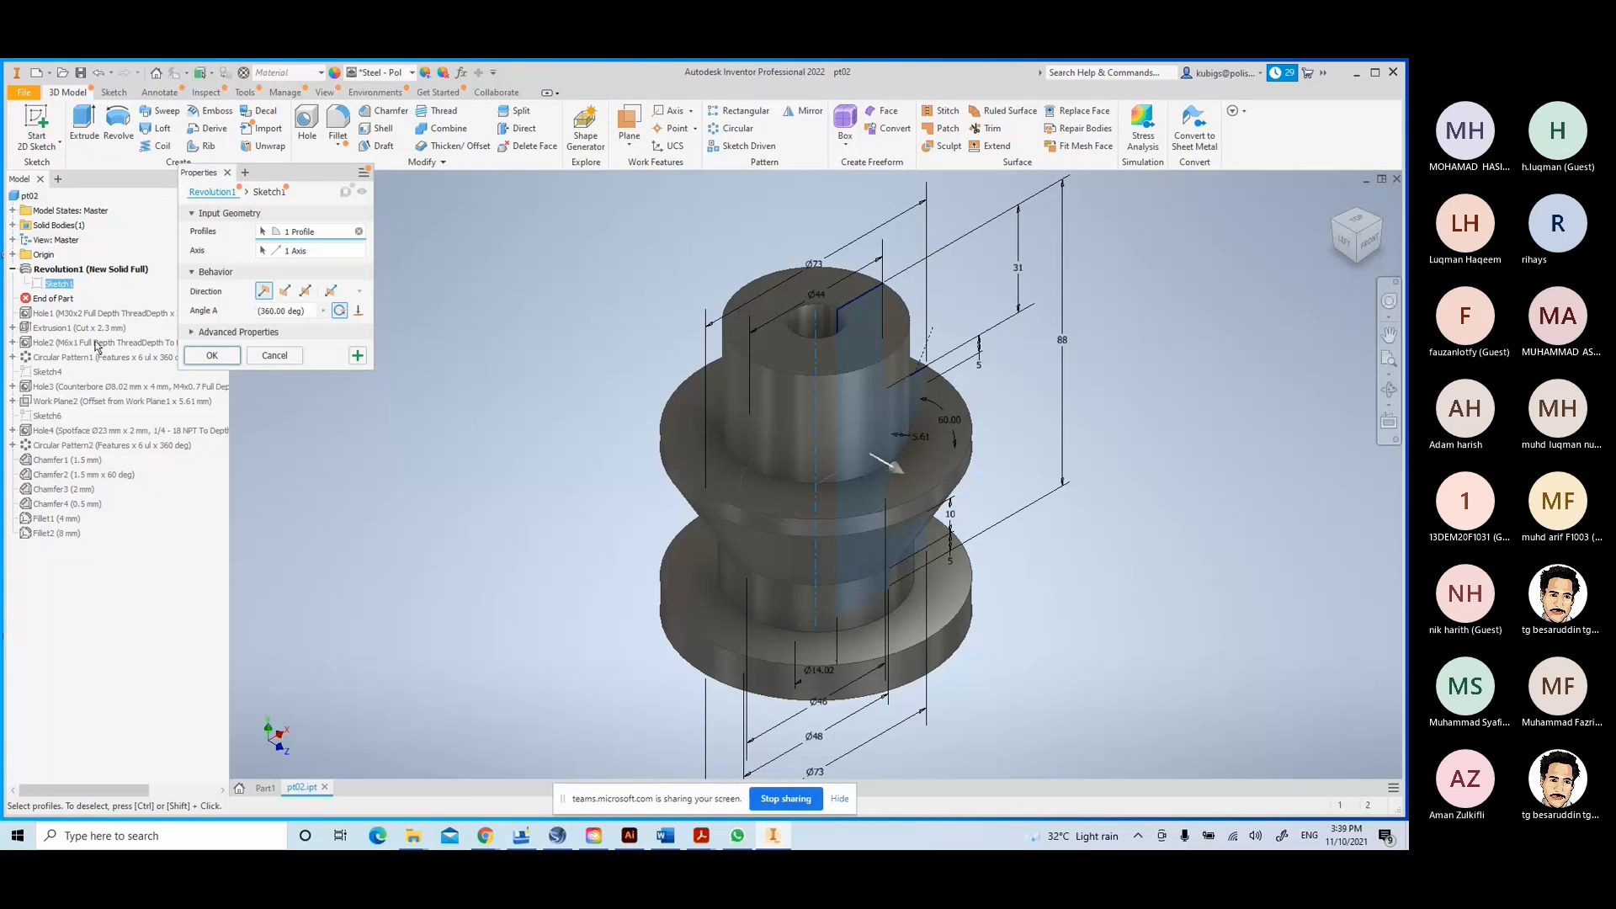
{"action": "left_click", "coordinate": [12, 255]}
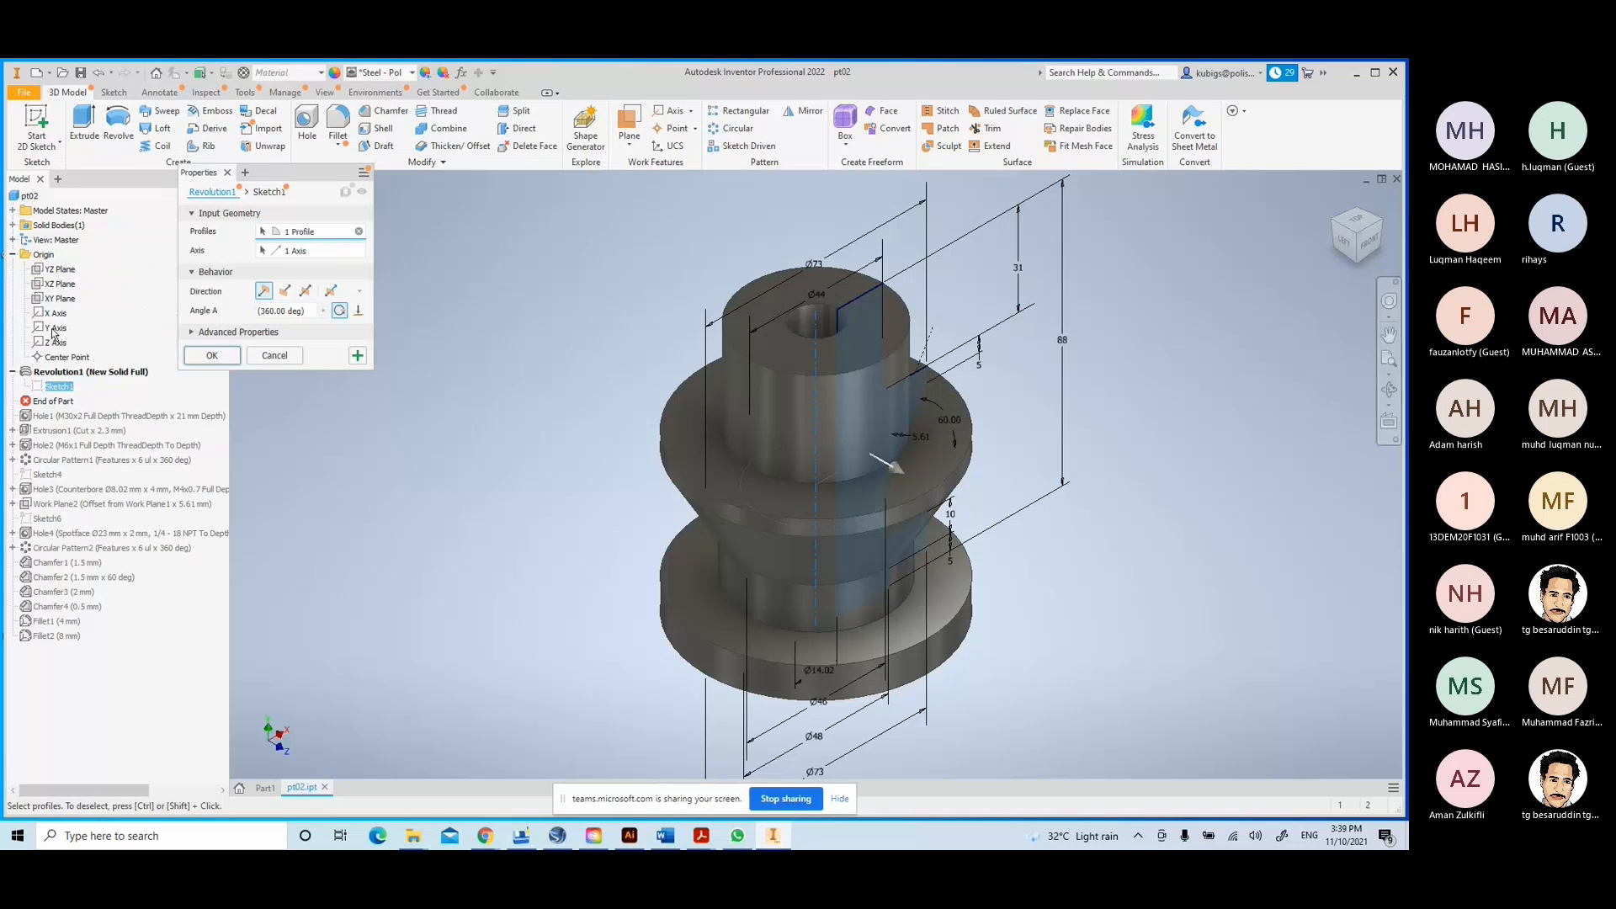
{"action": "left_click", "coordinate": [283, 256]}
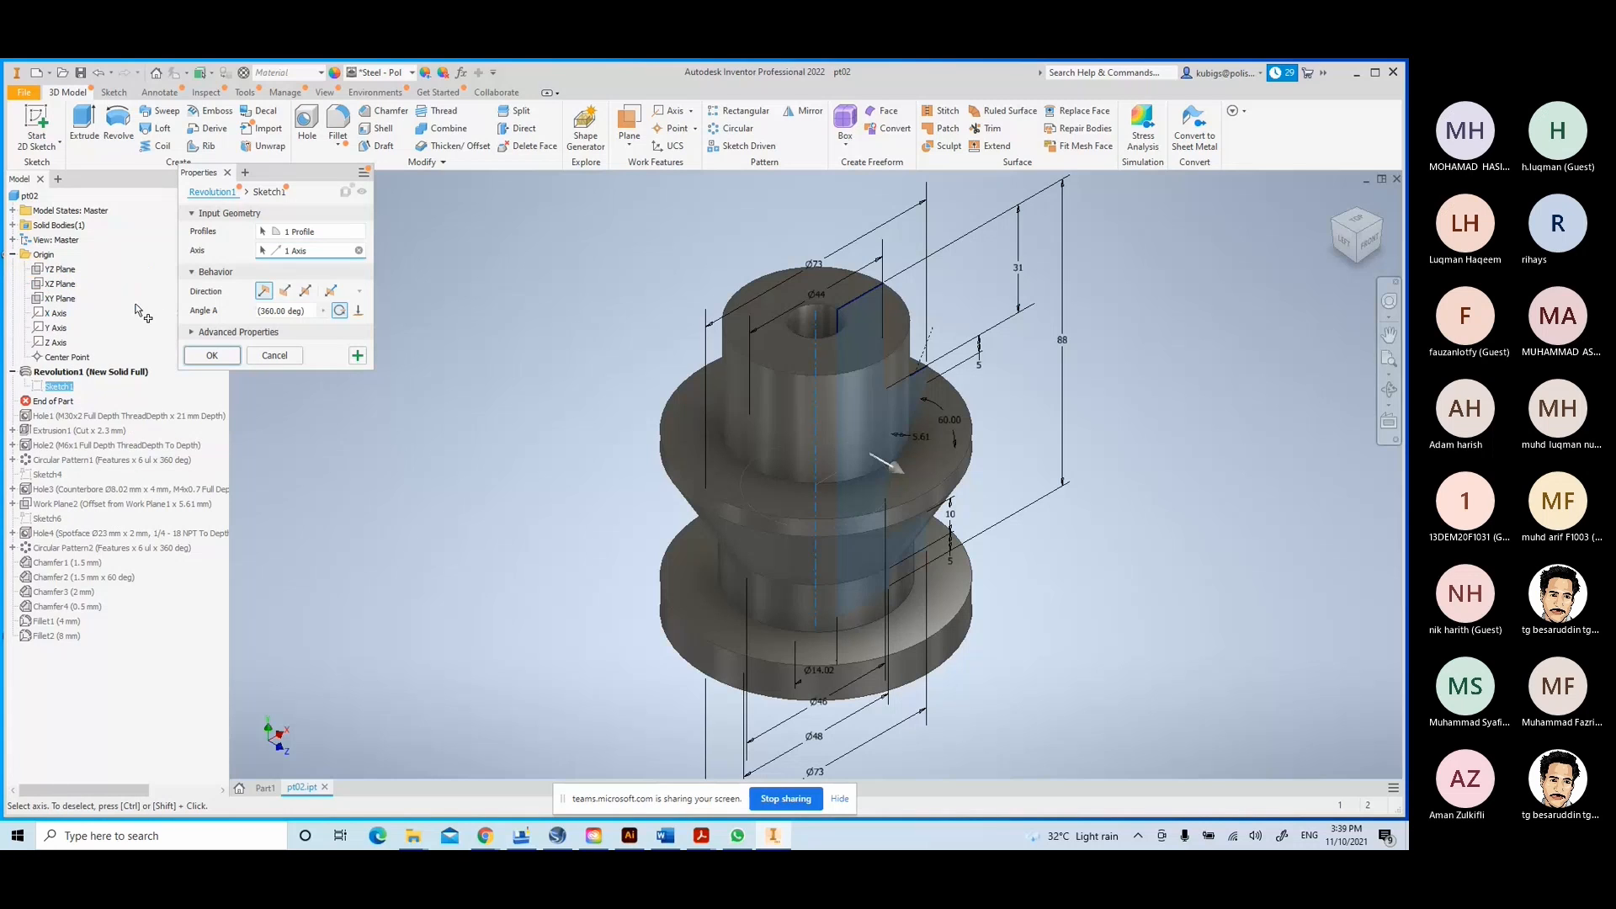
{"action": "left_click", "coordinate": [51, 328]}
{"action": "left_click", "coordinate": [358, 250]}
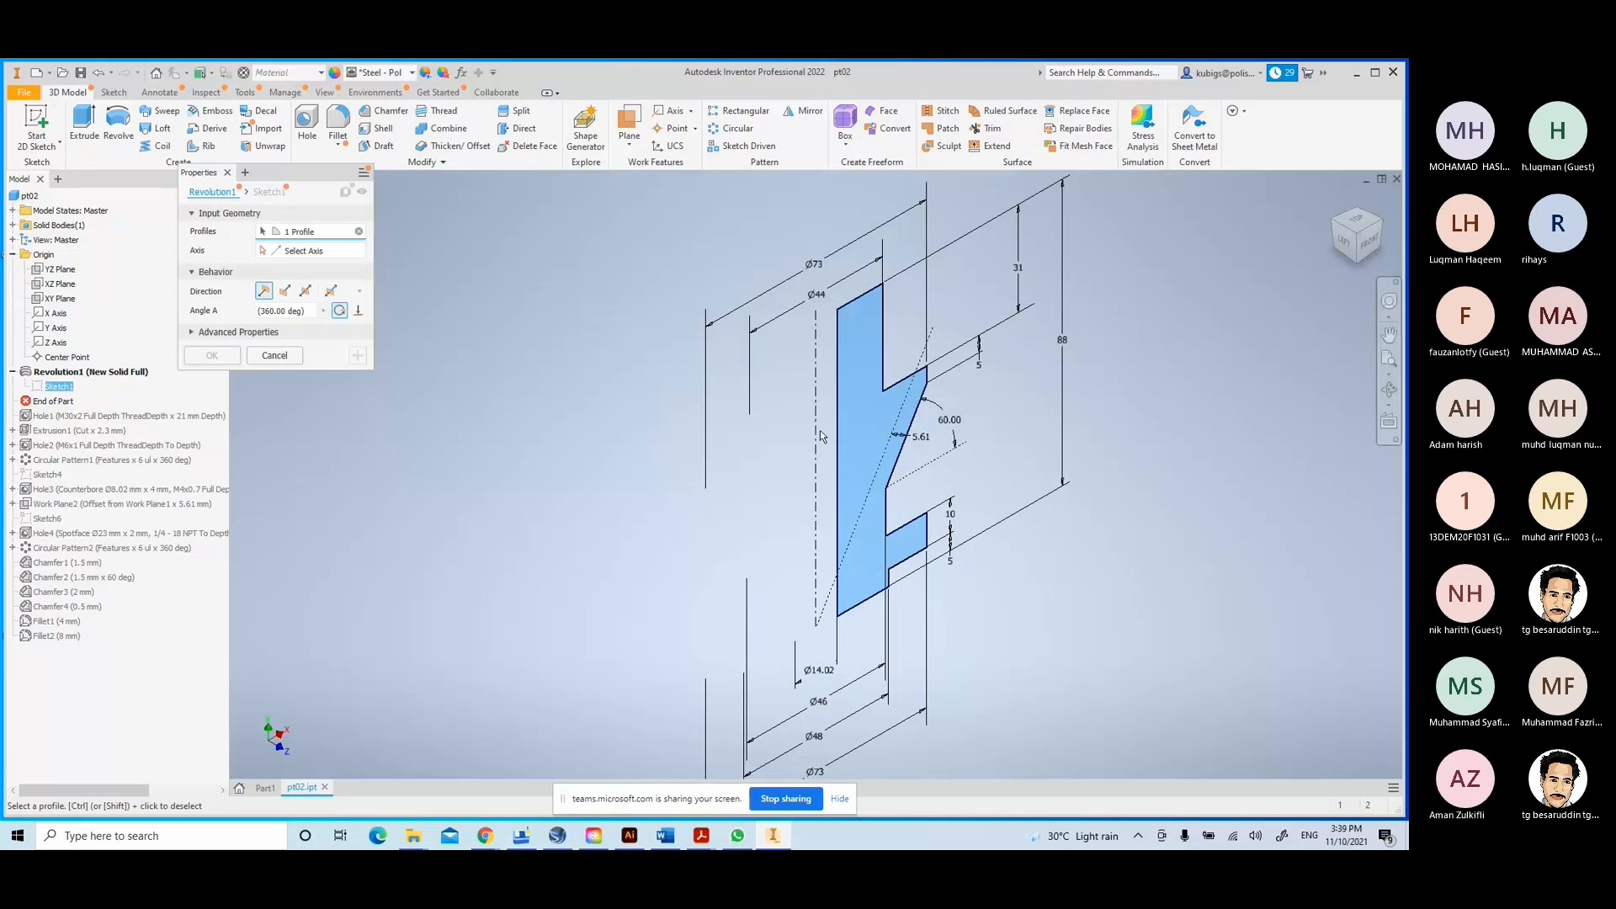
{"action": "left_click", "coordinate": [293, 250]}
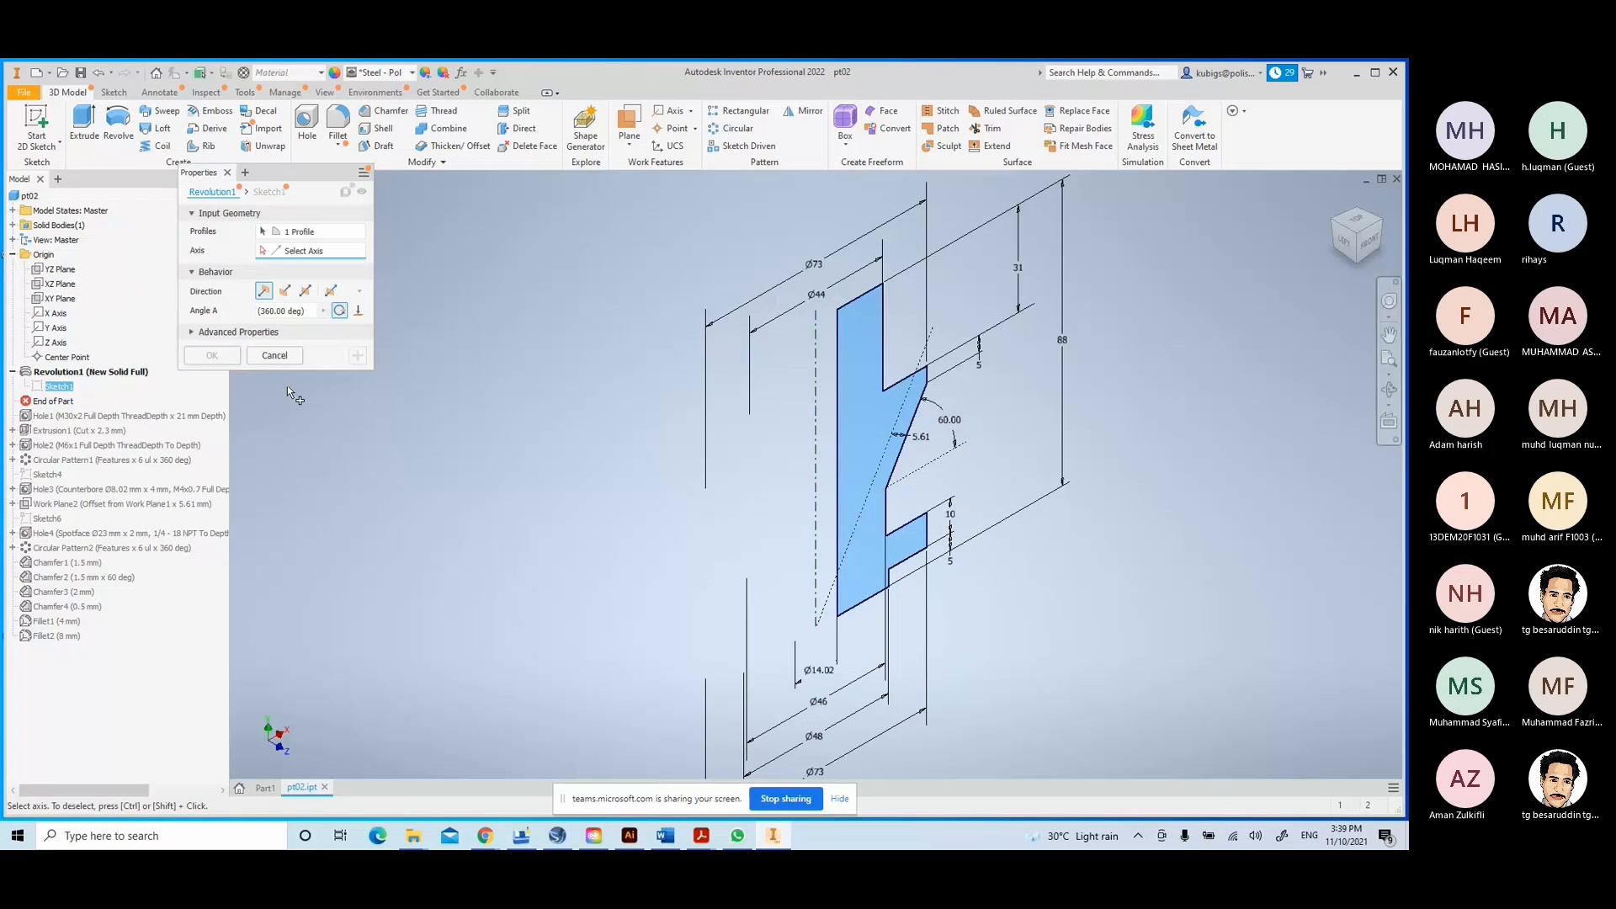
{"action": "left_click", "coordinate": [56, 328]}
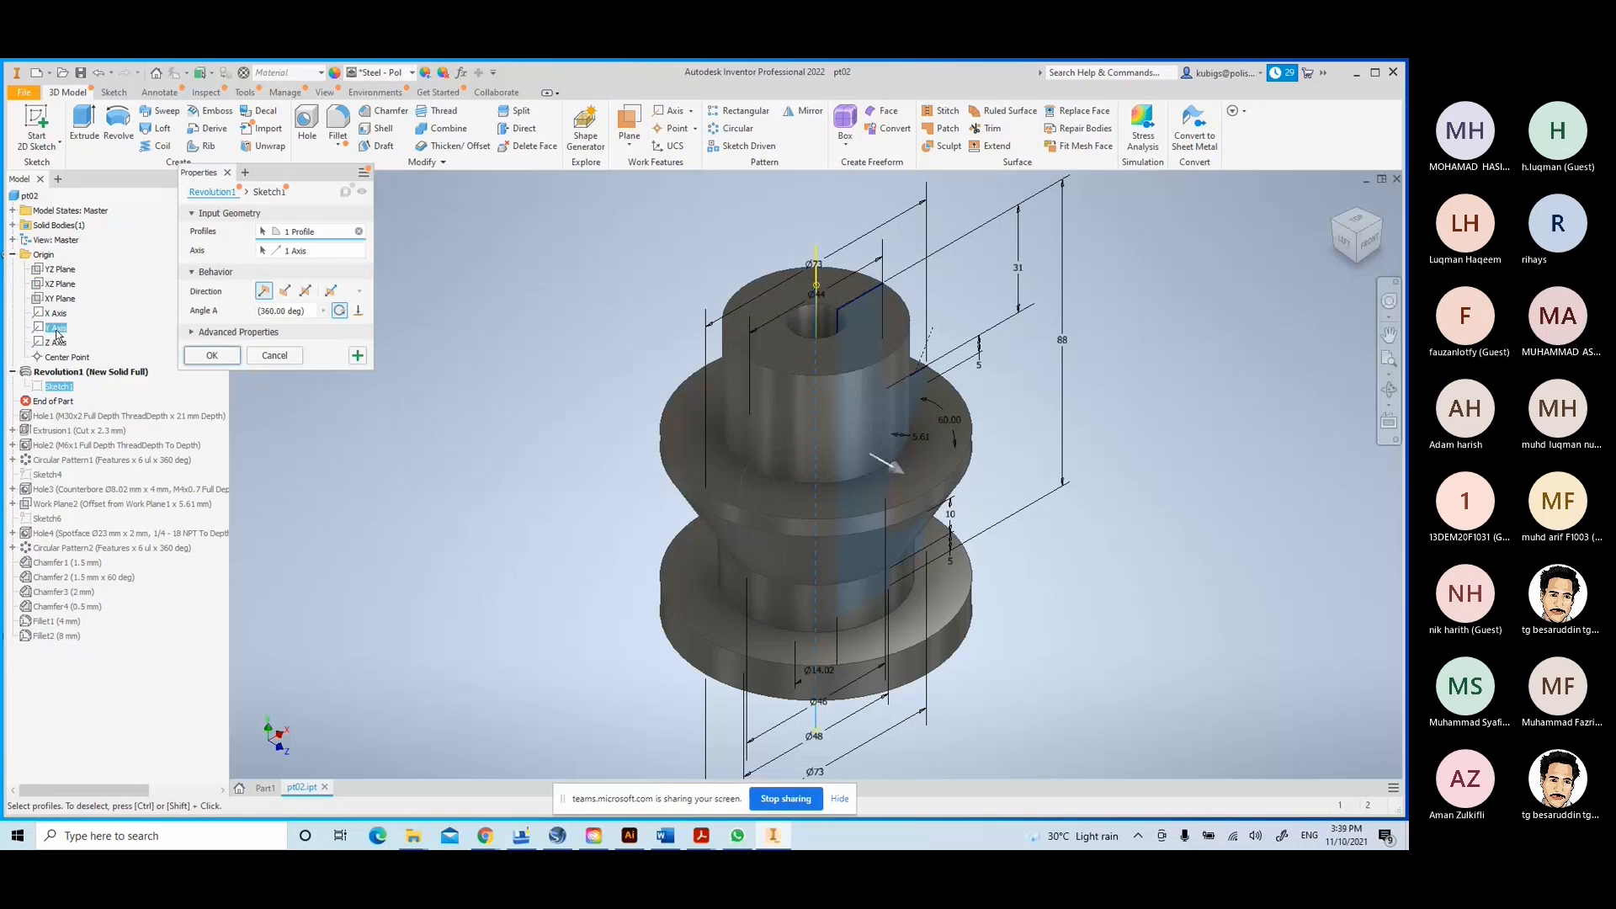
- Try the flipped and symmetric directions for Revolution1, return to the default direction and cancel the edit
{"action": "left_click", "coordinate": [285, 291]}
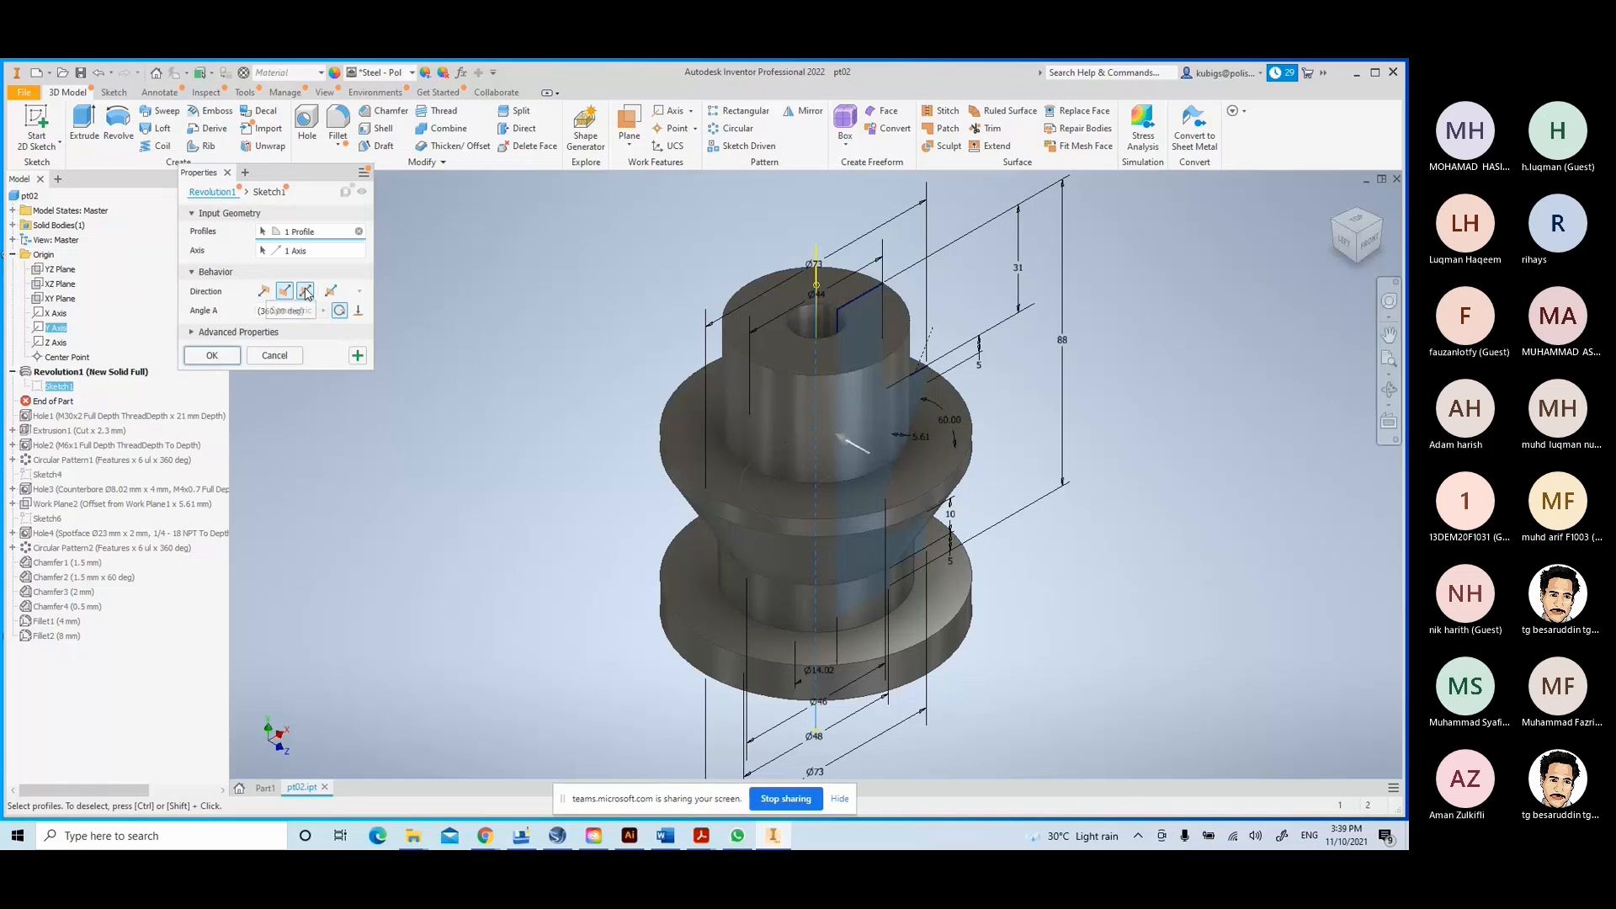
{"action": "left_click", "coordinate": [306, 291]}
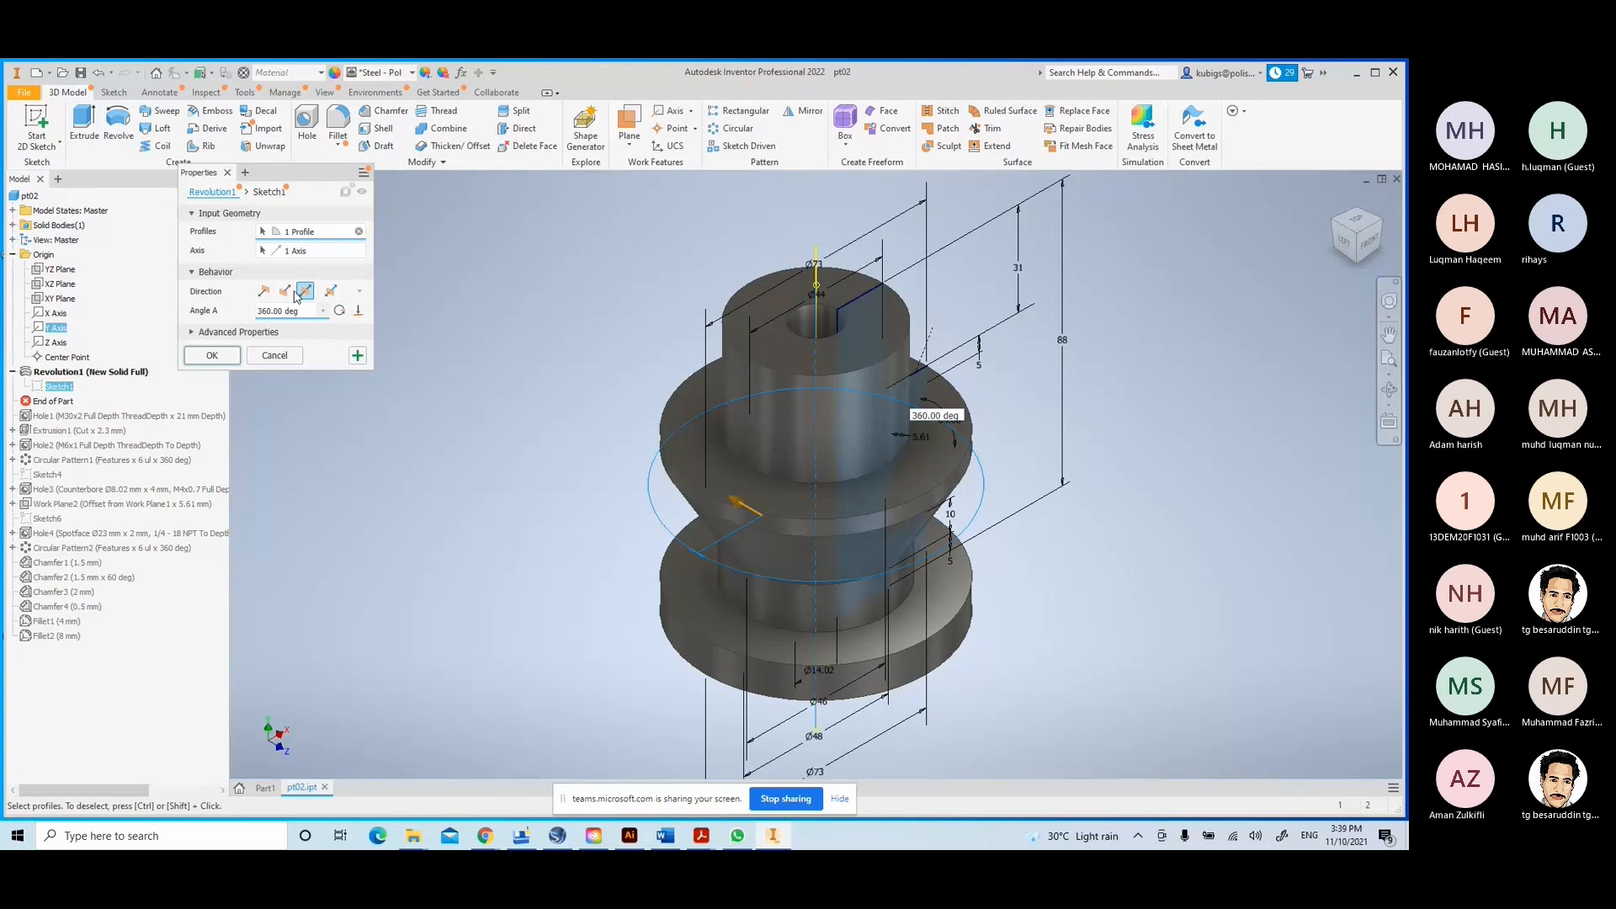
{"action": "left_click", "coordinate": [265, 293]}
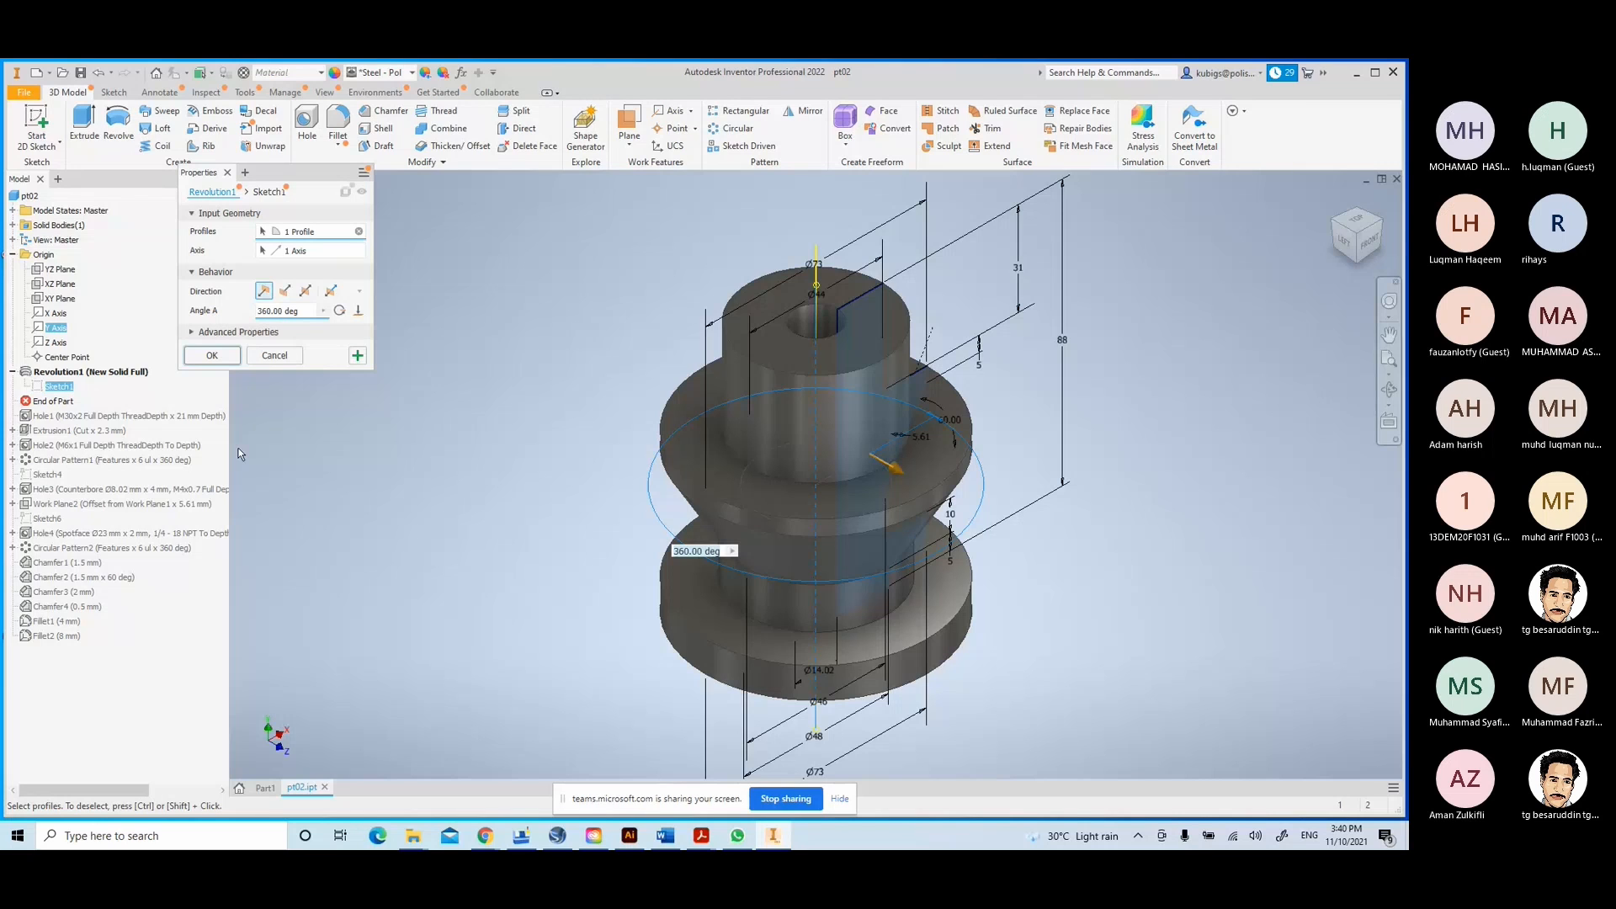
{"action": "left_click", "coordinate": [275, 356]}
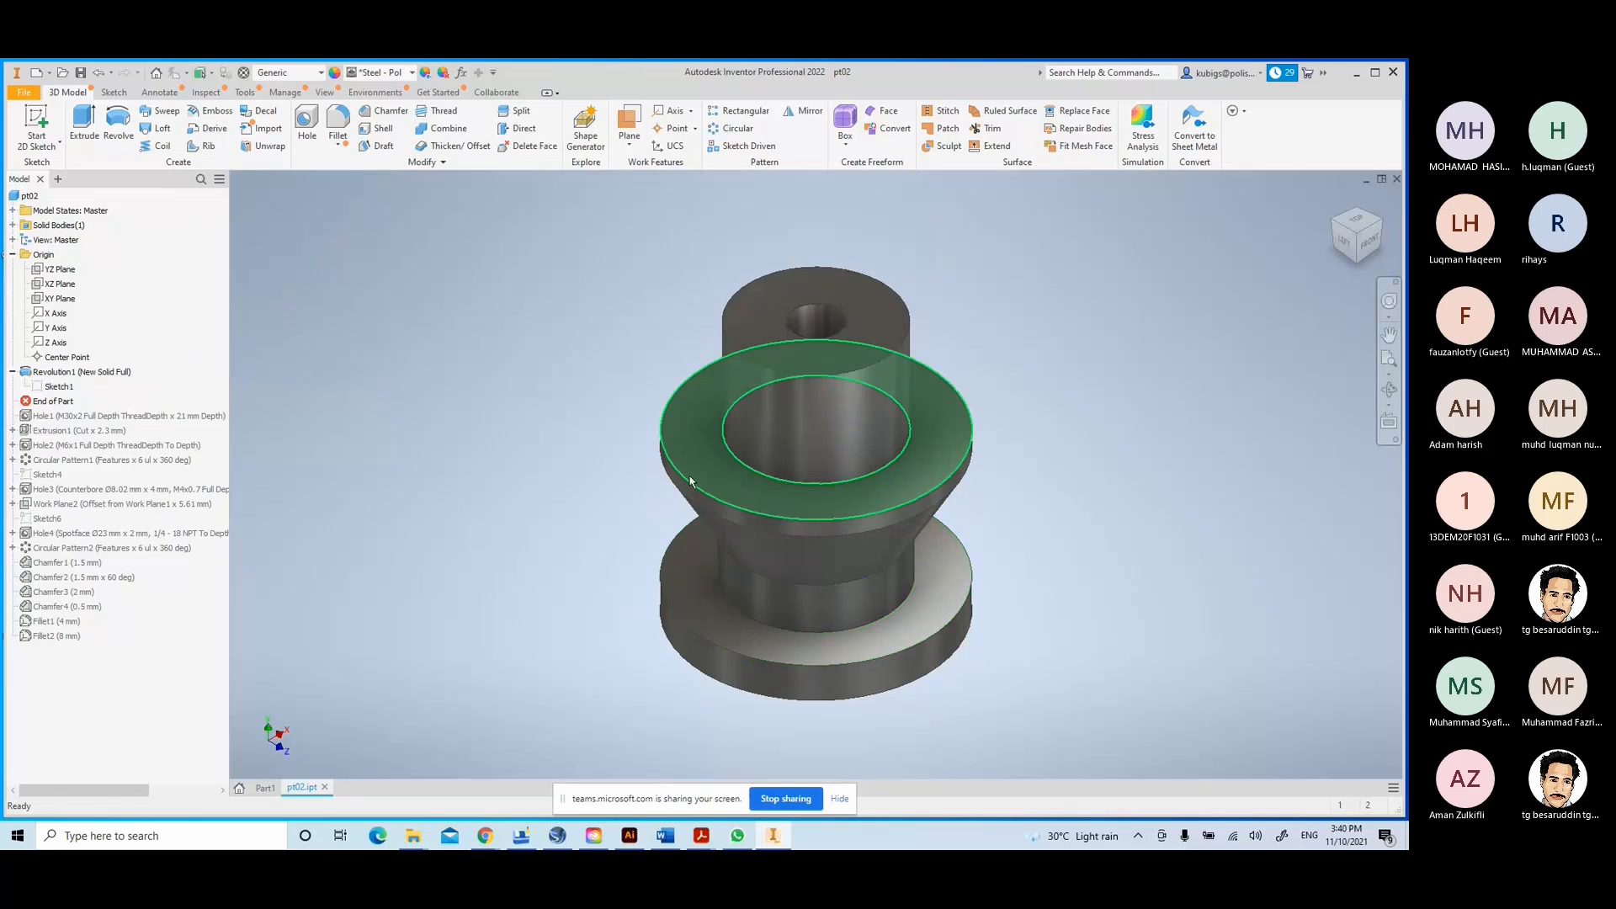
{"action": "left_click", "coordinate": [13, 255]}
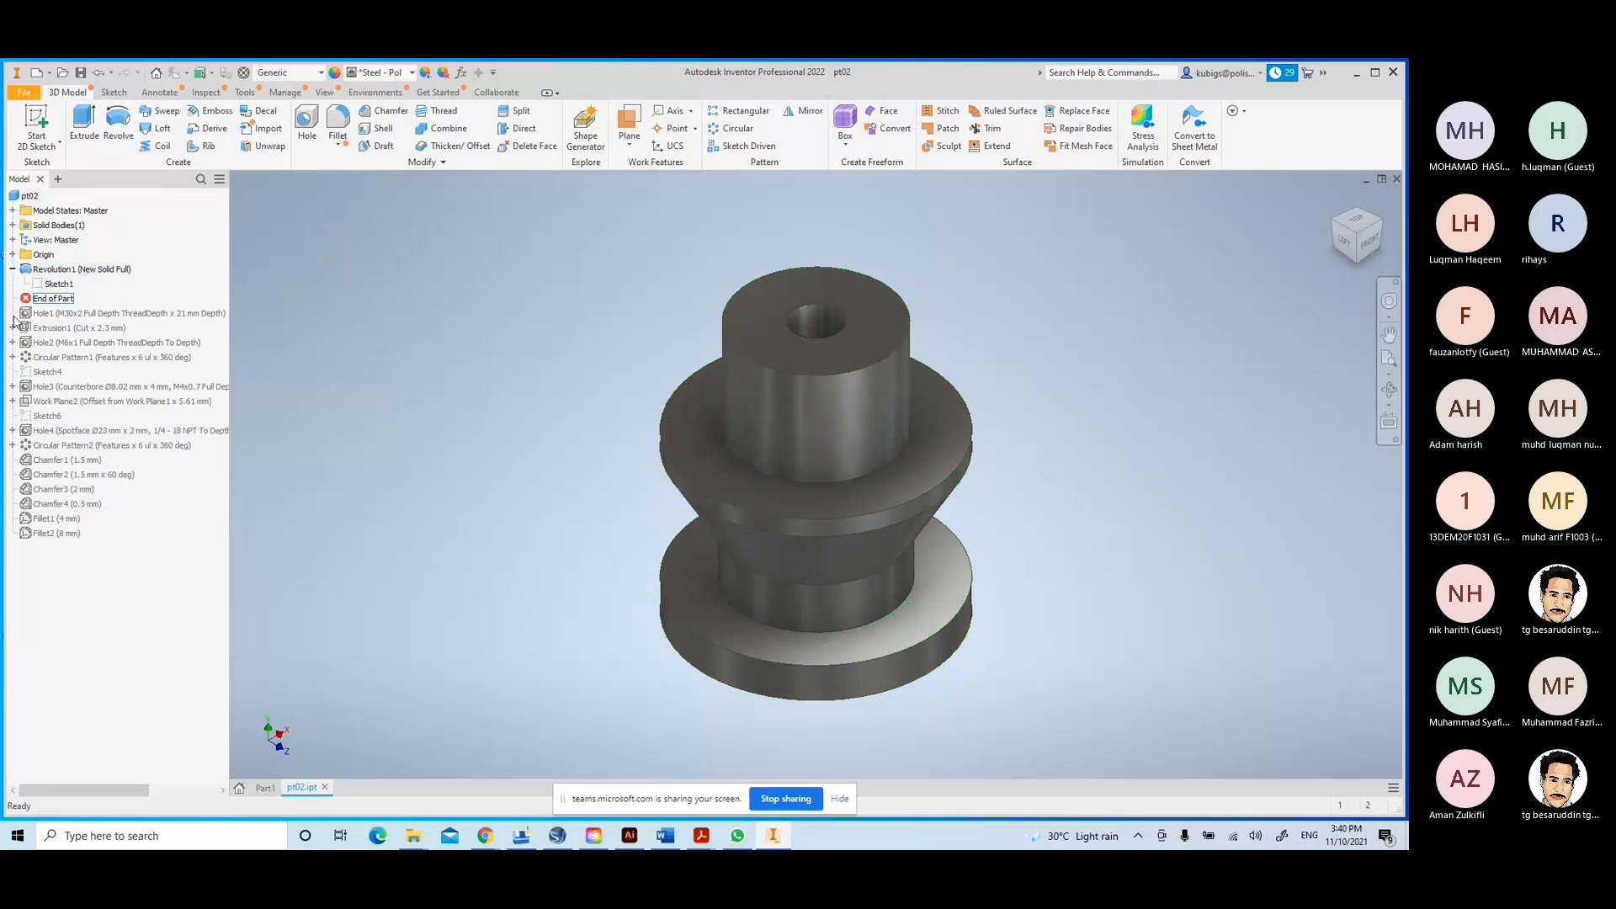
- Inspect the revolved body's underside and move the End of Part marker to just after Hole1
{"action": "left_click", "coordinate": [50, 299]}
{"action": "middle_click_drag", "start_coordinate": [743, 586], "coordinate": [745, 463], "text": "shift"}
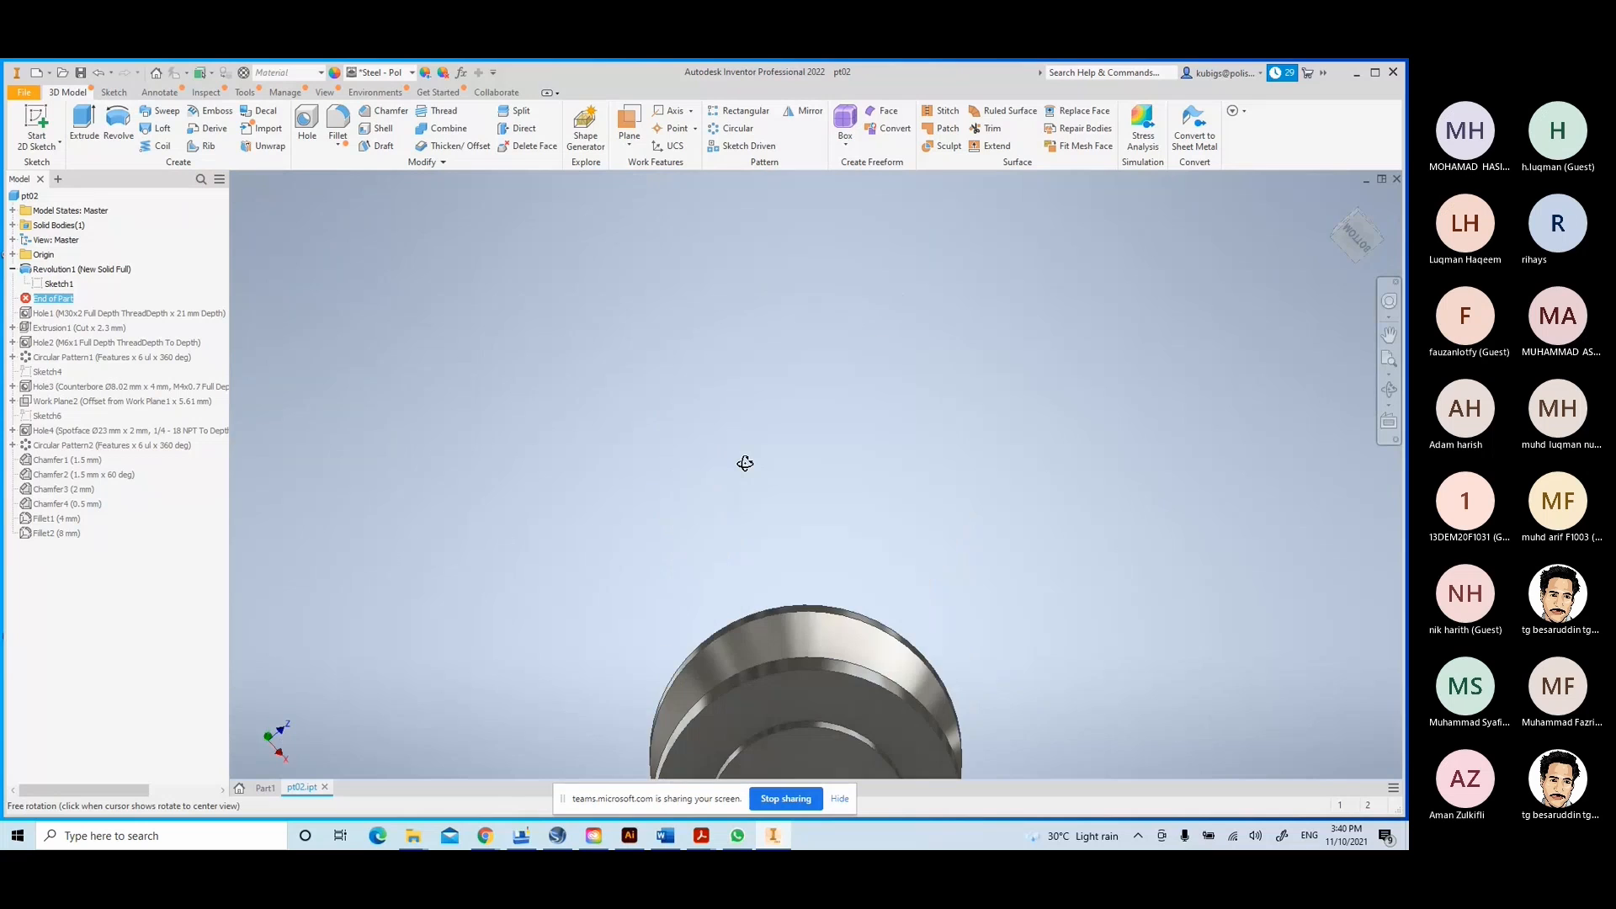
{"action": "middle_click_drag", "start_coordinate": [806, 539], "coordinate": [800, 244]}
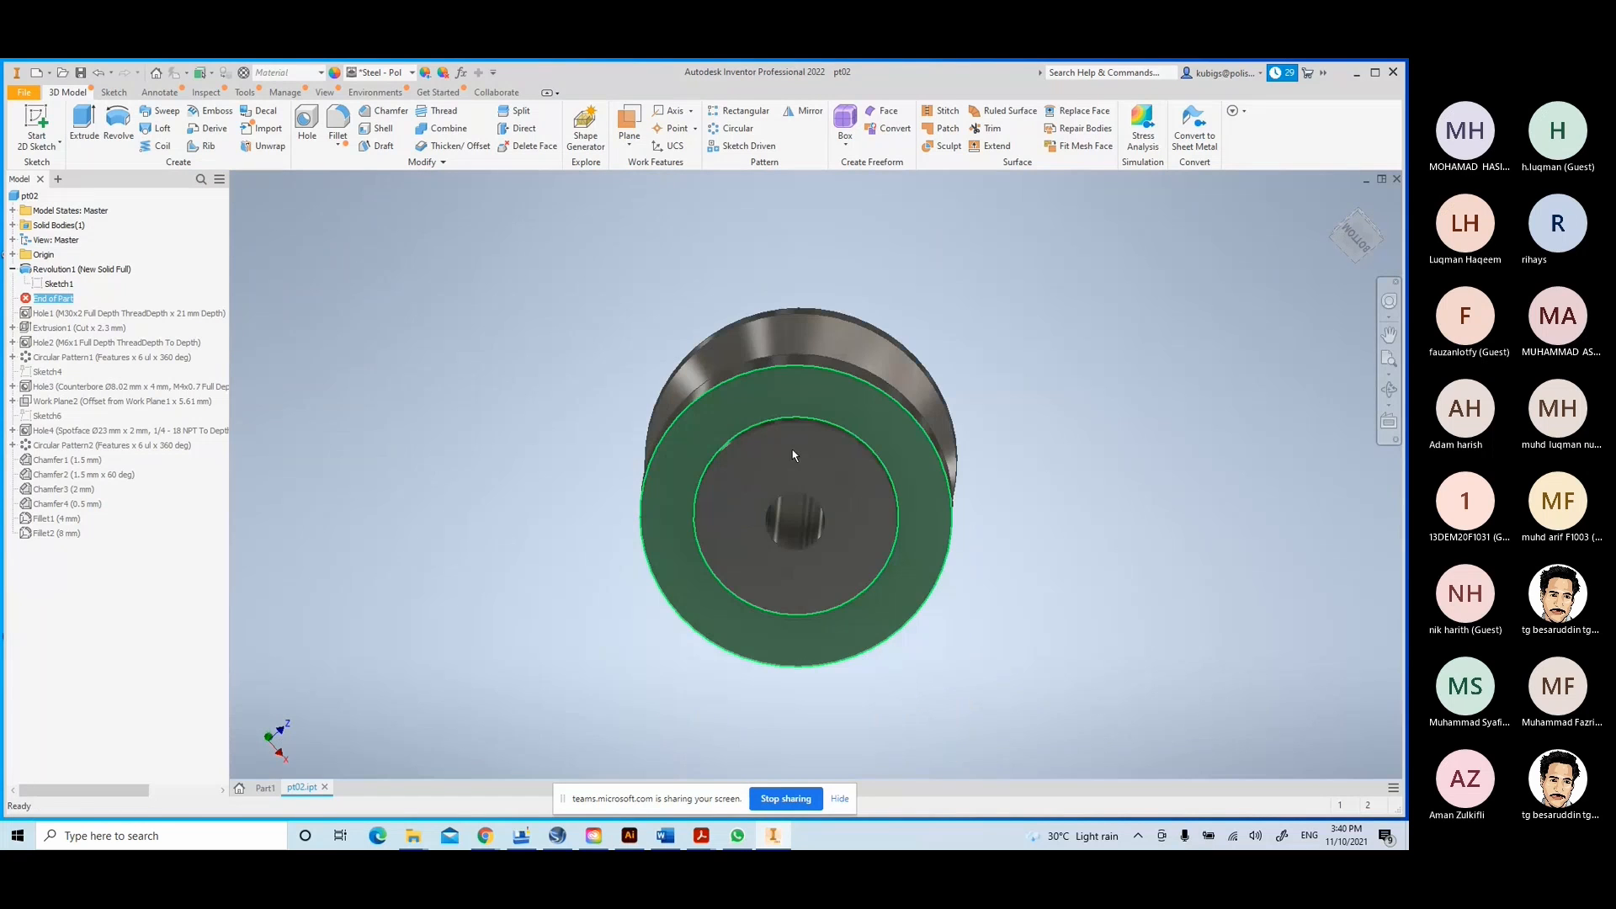
{"action": "middle_click_drag", "start_coordinate": [793, 455], "coordinate": [958, 357], "text": "shift"}
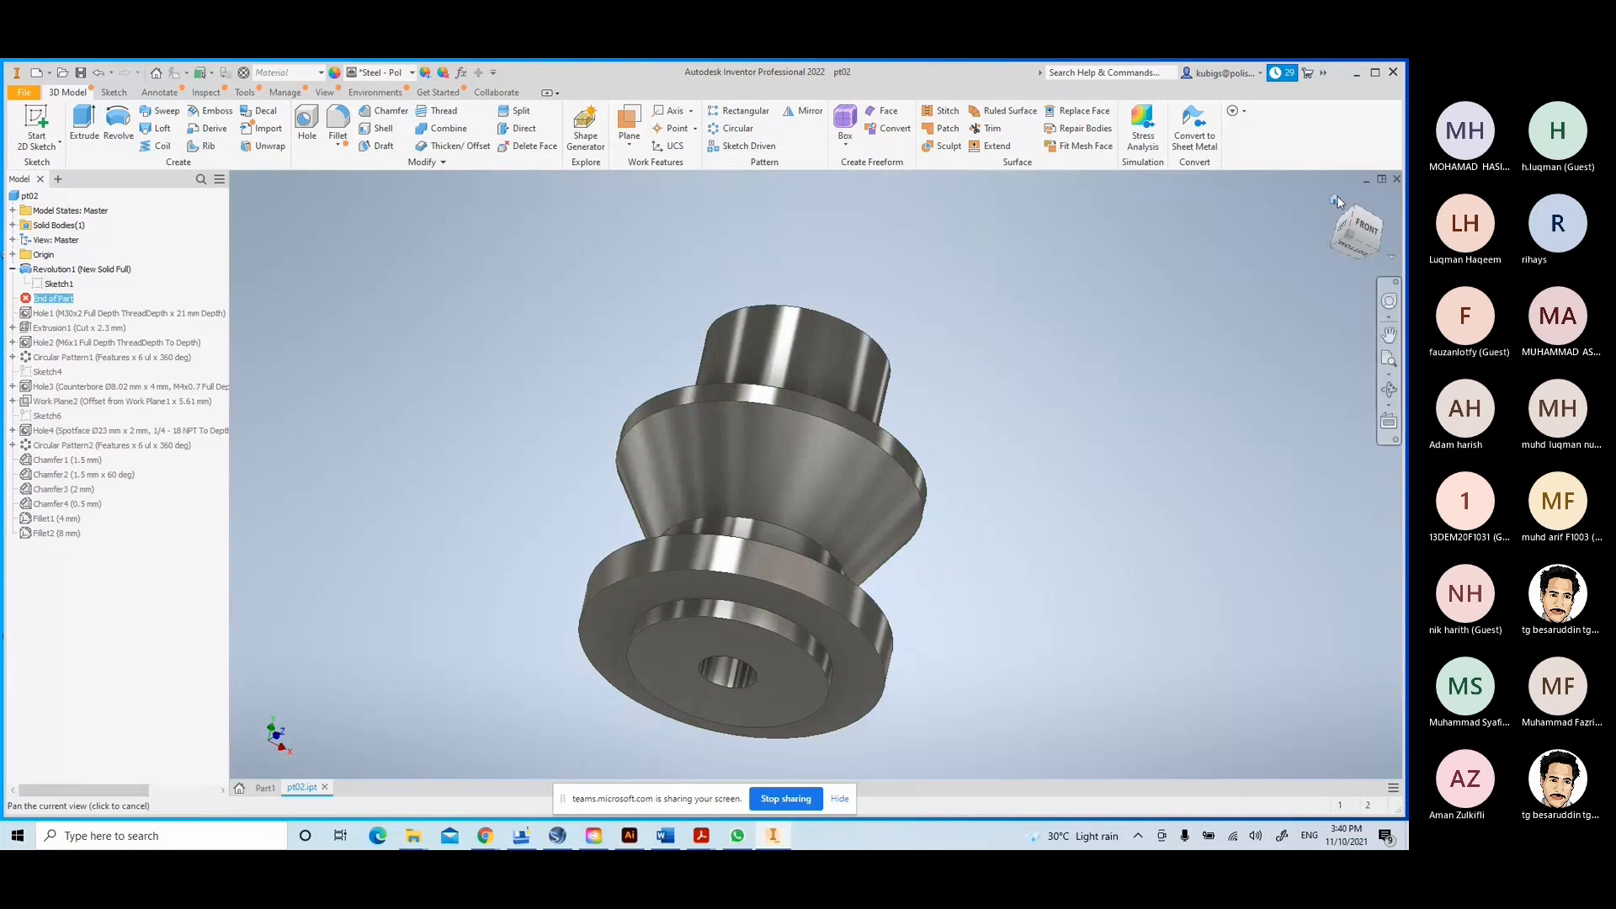
{"action": "left_click", "coordinate": [1334, 200]}
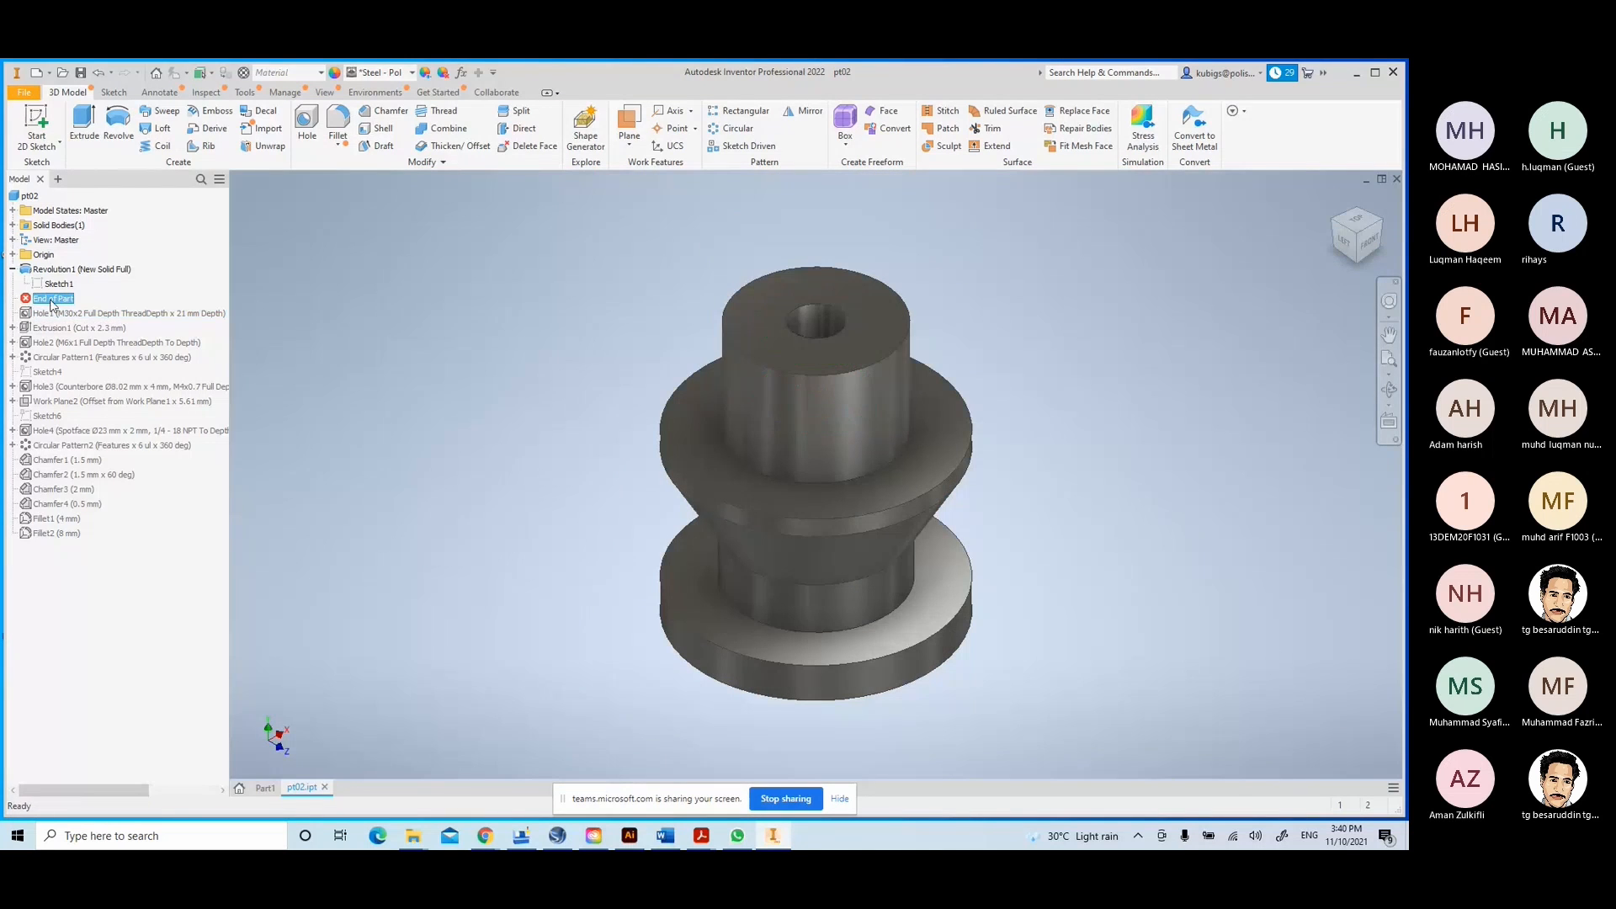
{"action": "left_click_drag", "start_coordinate": [51, 301], "coordinate": [52, 314]}
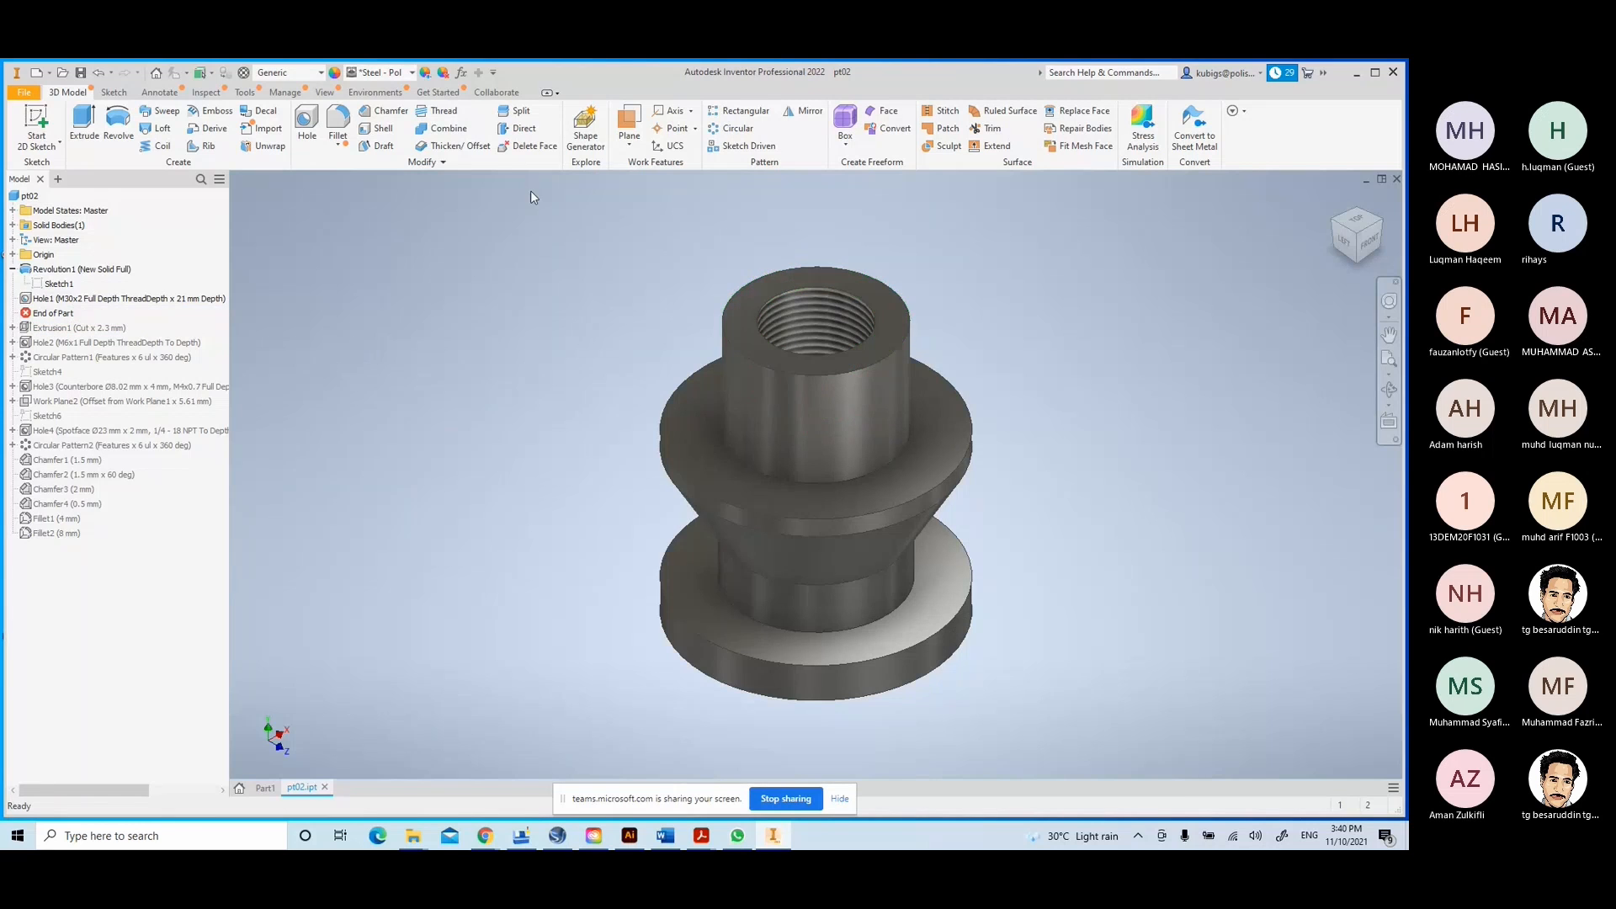
- Open Hole1 for editing and reselect the ANSI Metric M Profile thread type, reviewing the size and designation settings
{"action": "left_click", "coordinate": [25, 299]}
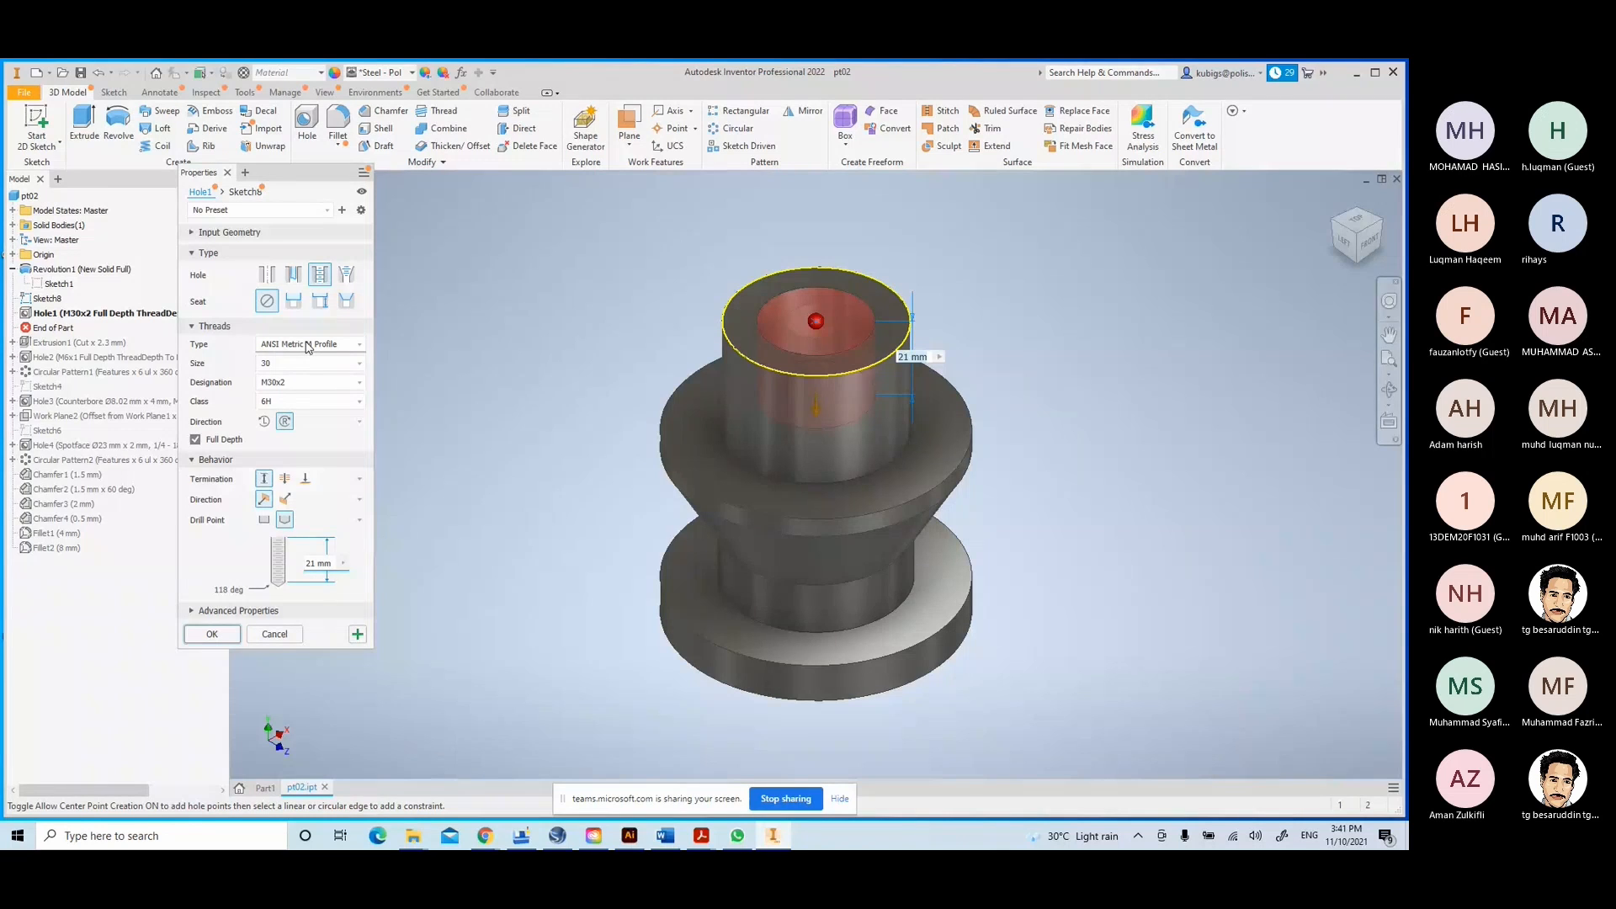
{"action": "left_click", "coordinate": [361, 345]}
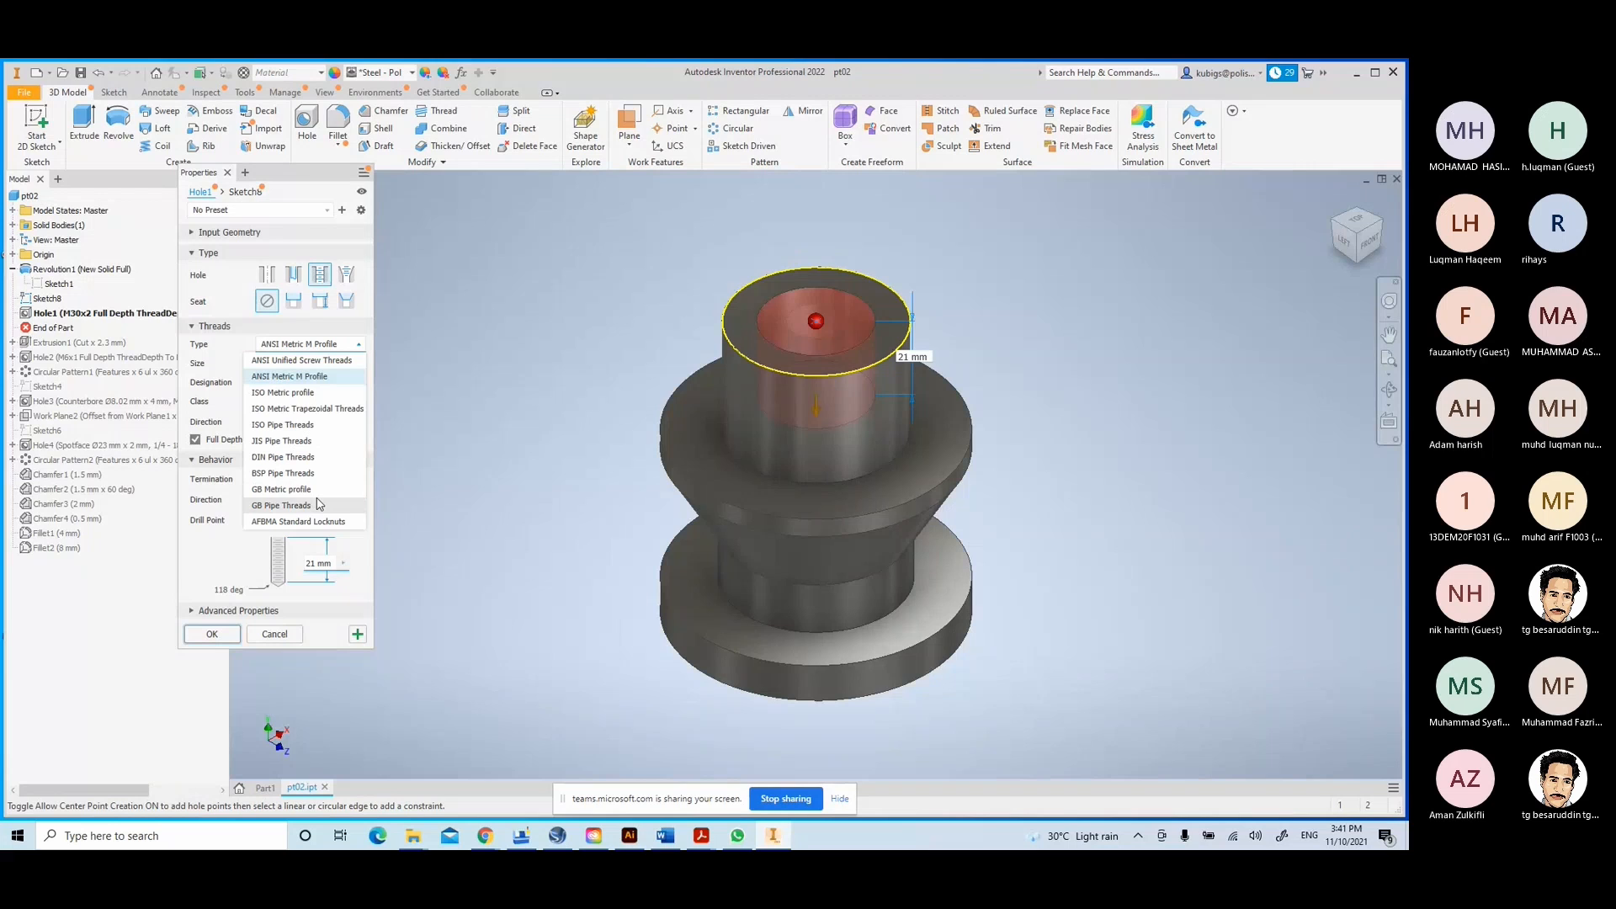
{"action": "left_click", "coordinate": [304, 378]}
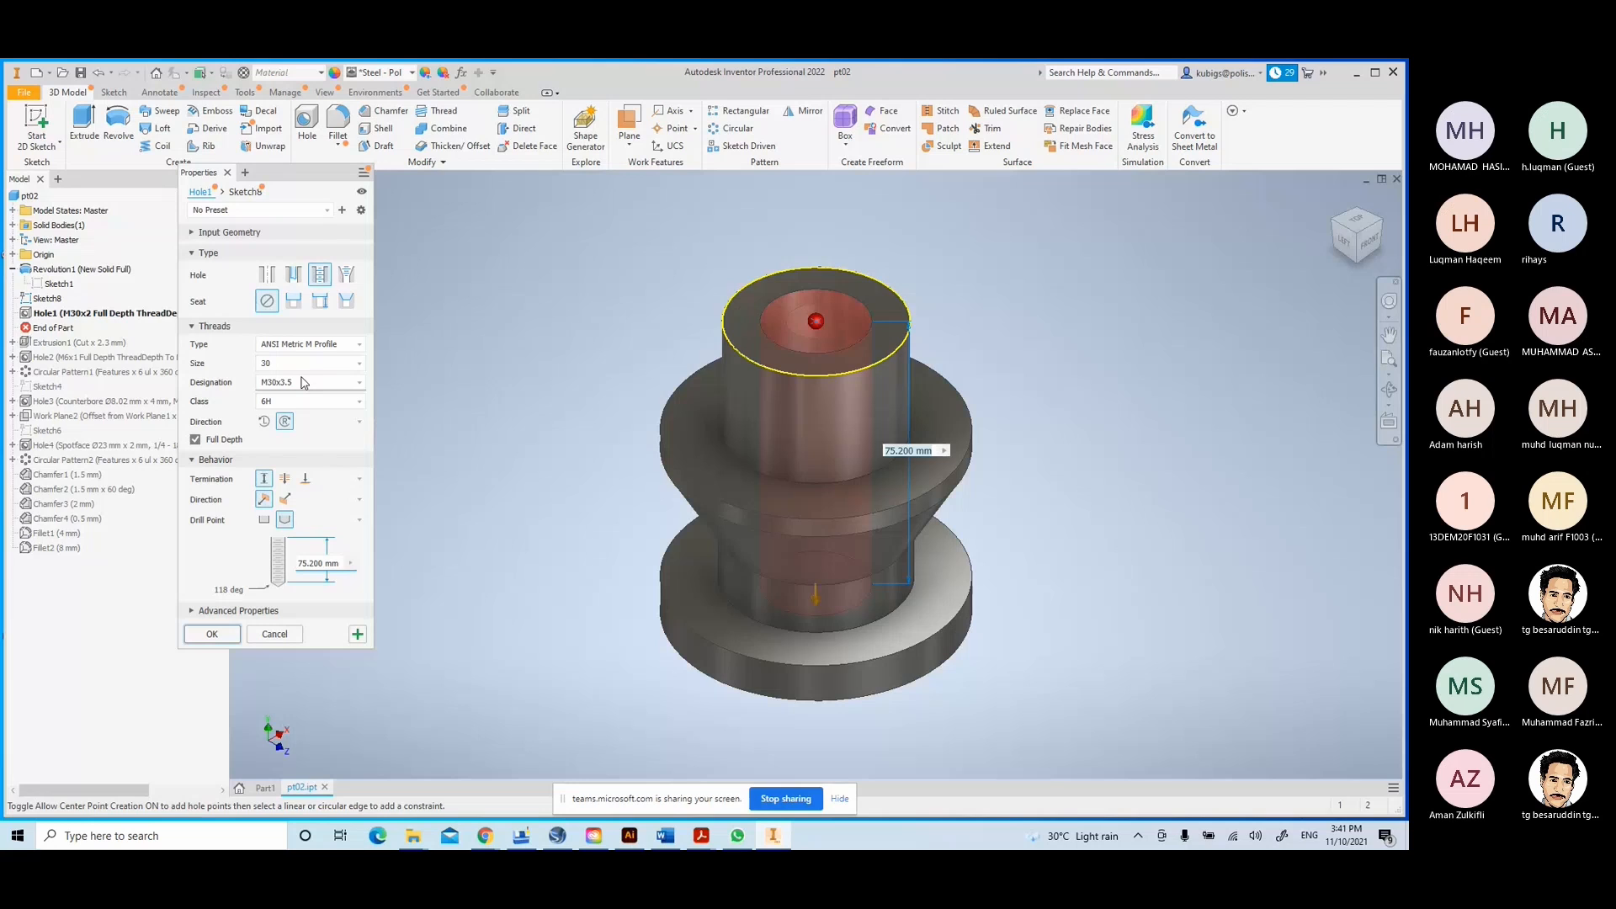
{"action": "left_click", "coordinate": [359, 363]}
{"action": "left_click", "coordinate": [296, 384]}
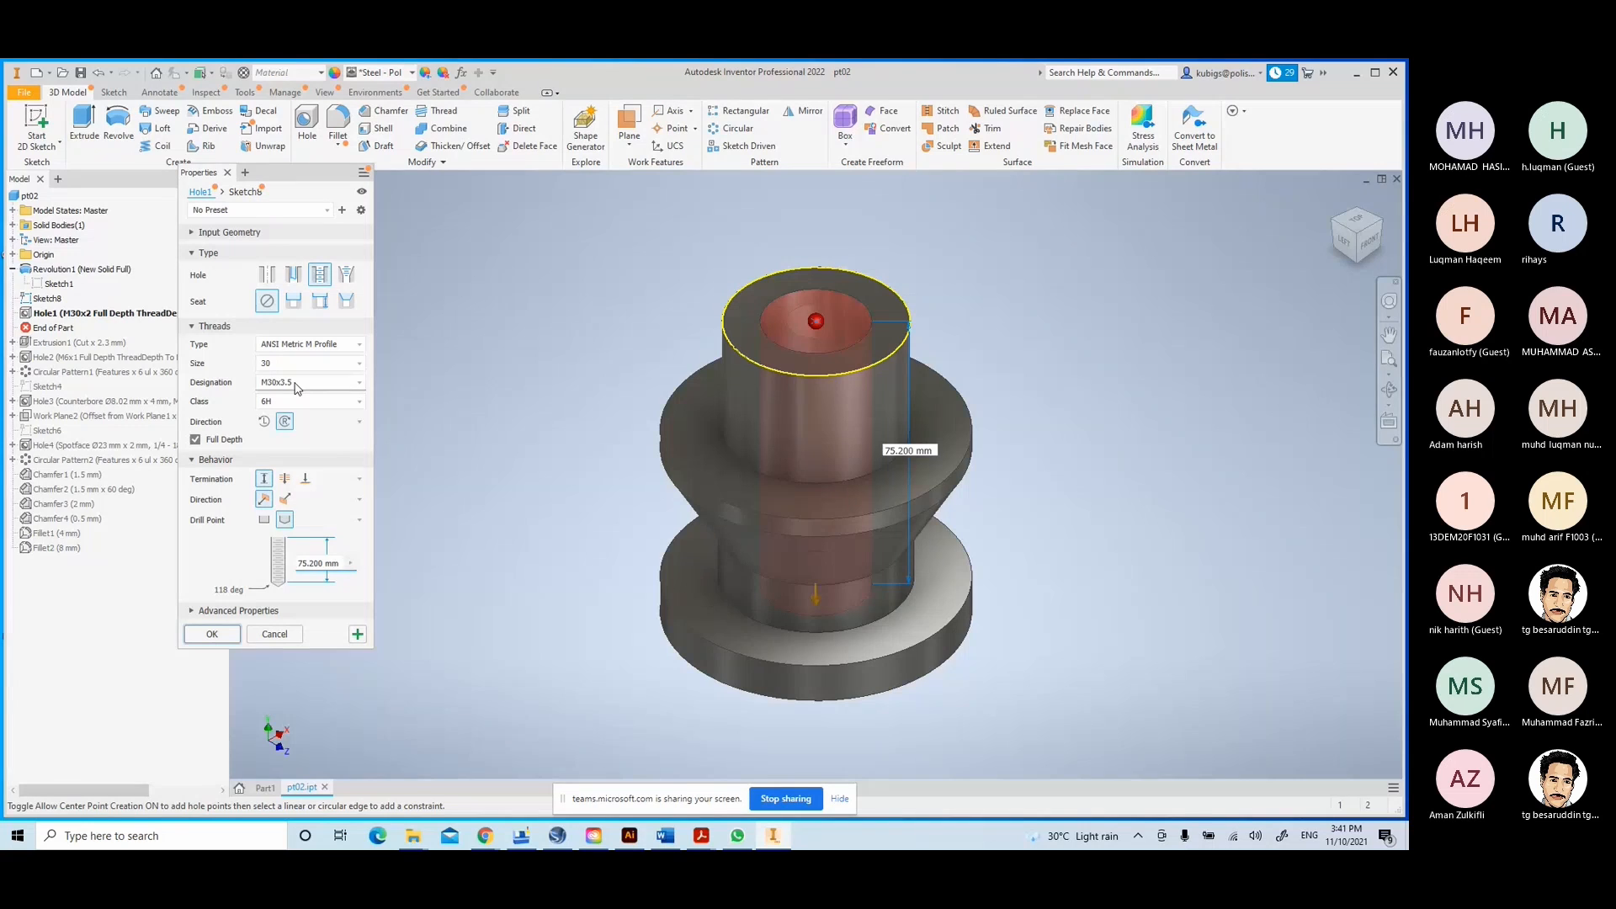
- Try the left-hand thread direction and flat drill point for Hole1, return each to its previous option and cancel the edit
{"action": "left_click", "coordinate": [266, 424]}
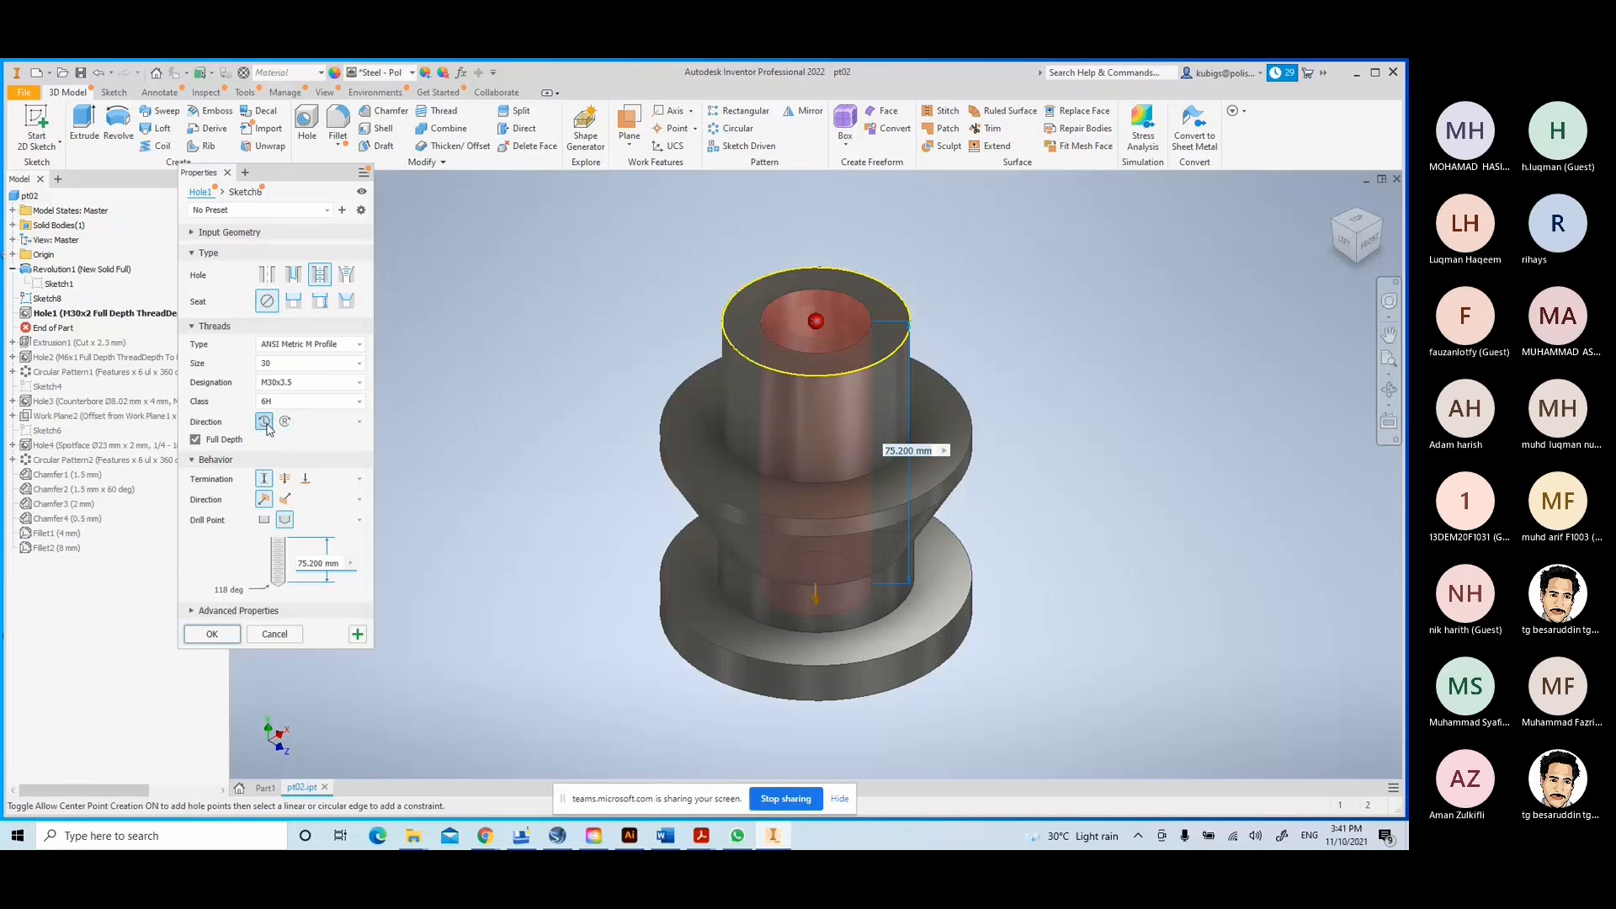
{"action": "left_click", "coordinate": [286, 422]}
{"action": "middle_click_drag", "start_coordinate": [820, 613], "coordinate": [778, 609], "text": "shift"}
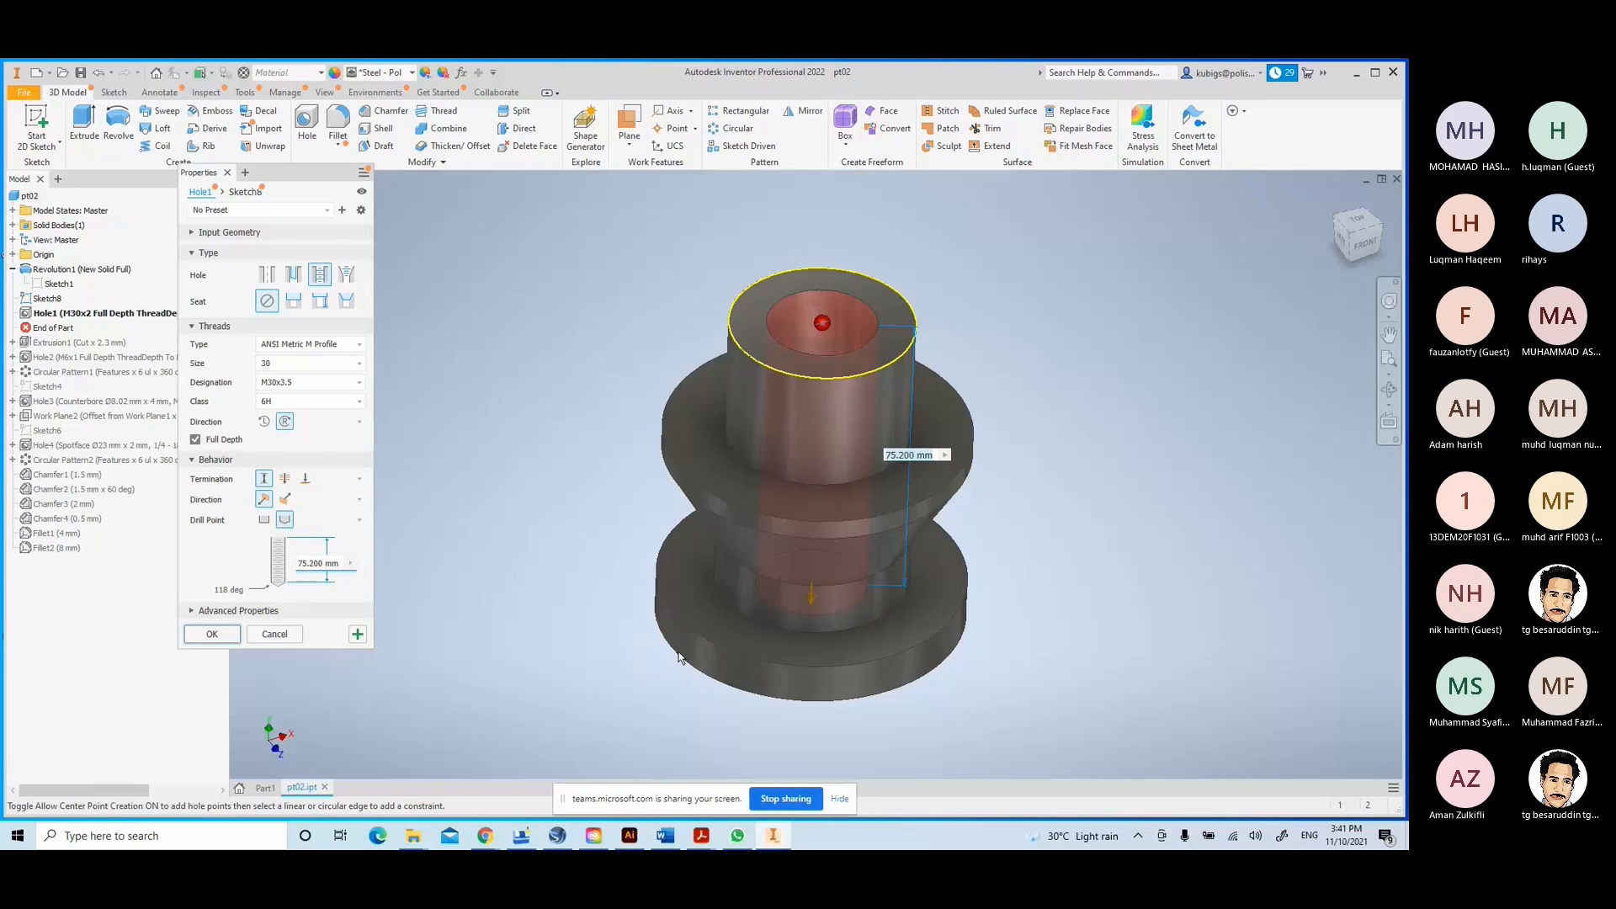
{"action": "middle_click_drag", "start_coordinate": [637, 646], "coordinate": [766, 451], "text": "shift"}
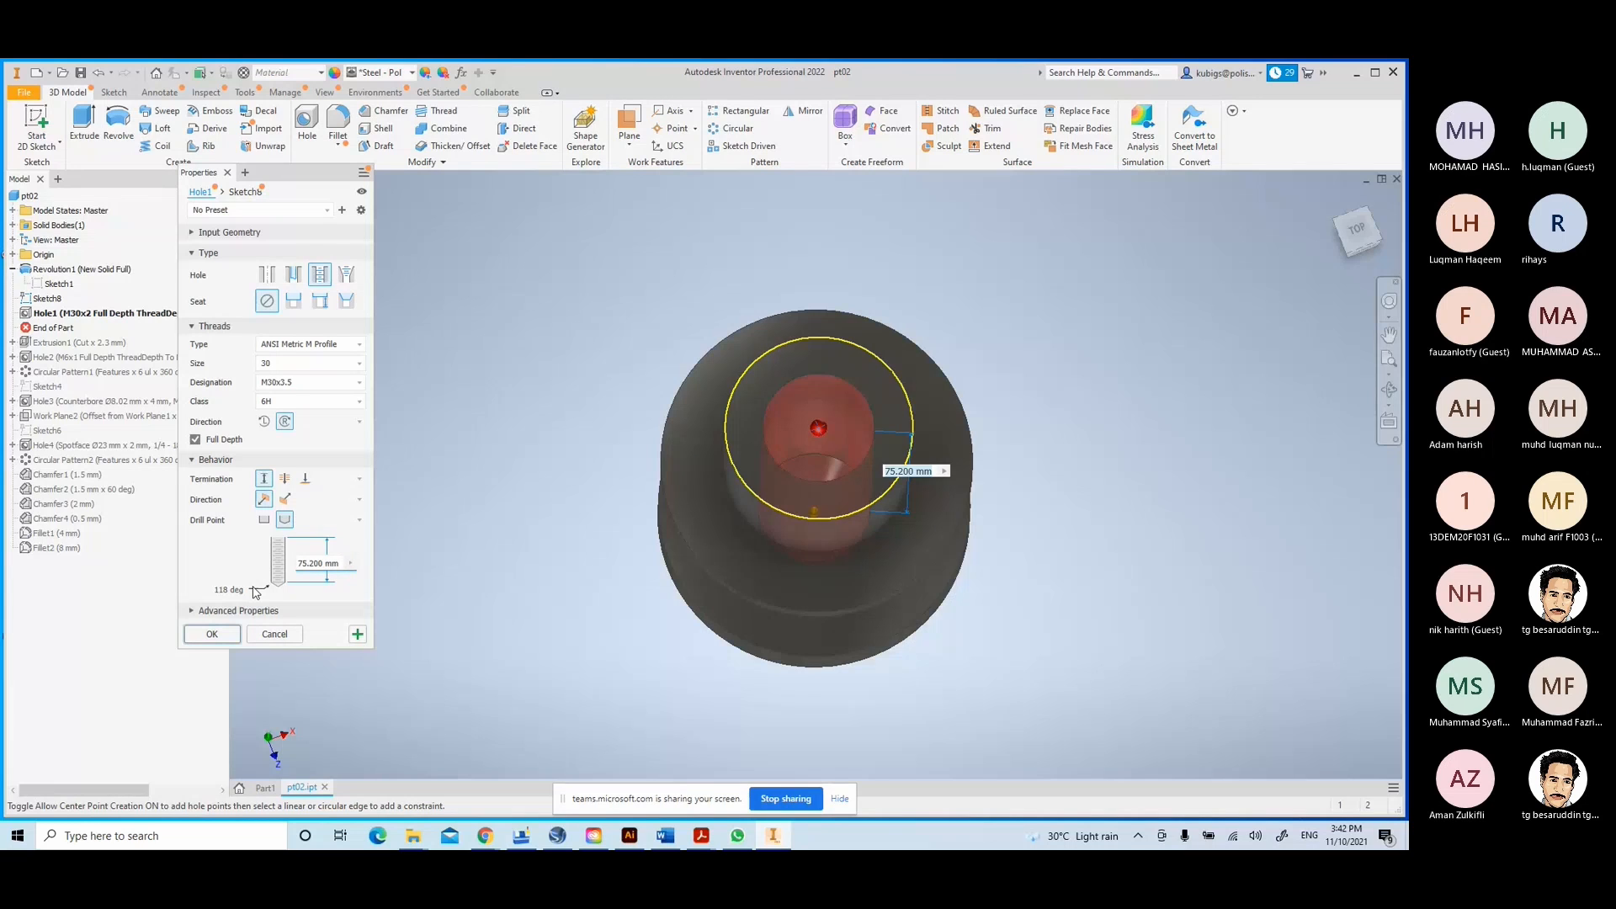
{"action": "left_click", "coordinate": [264, 522]}
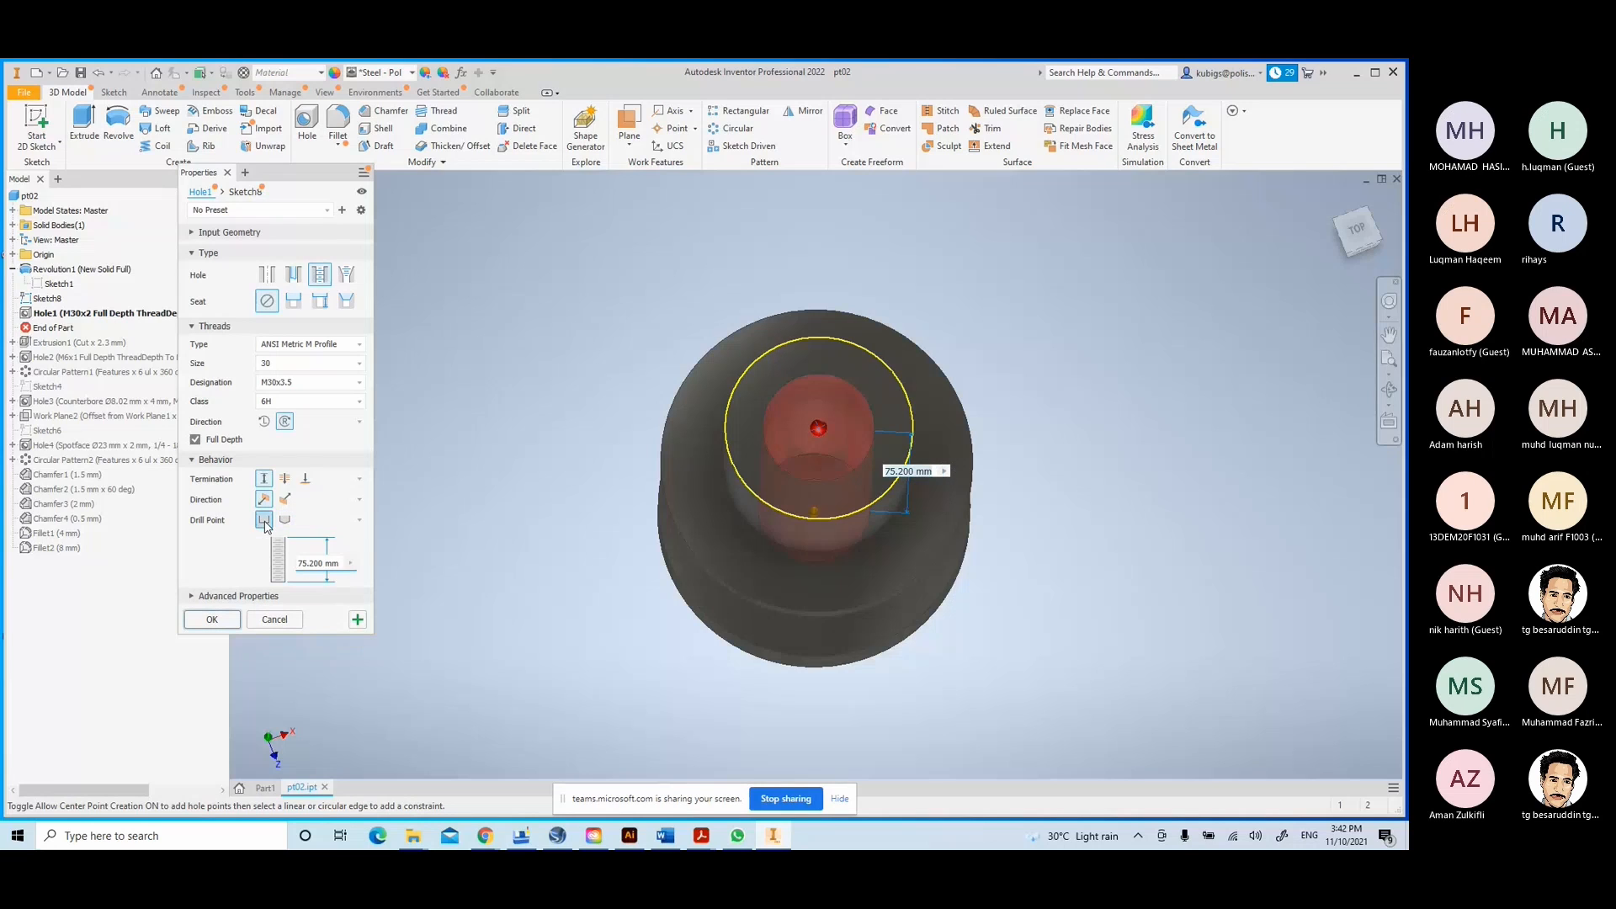
{"action": "left_click", "coordinate": [285, 521]}
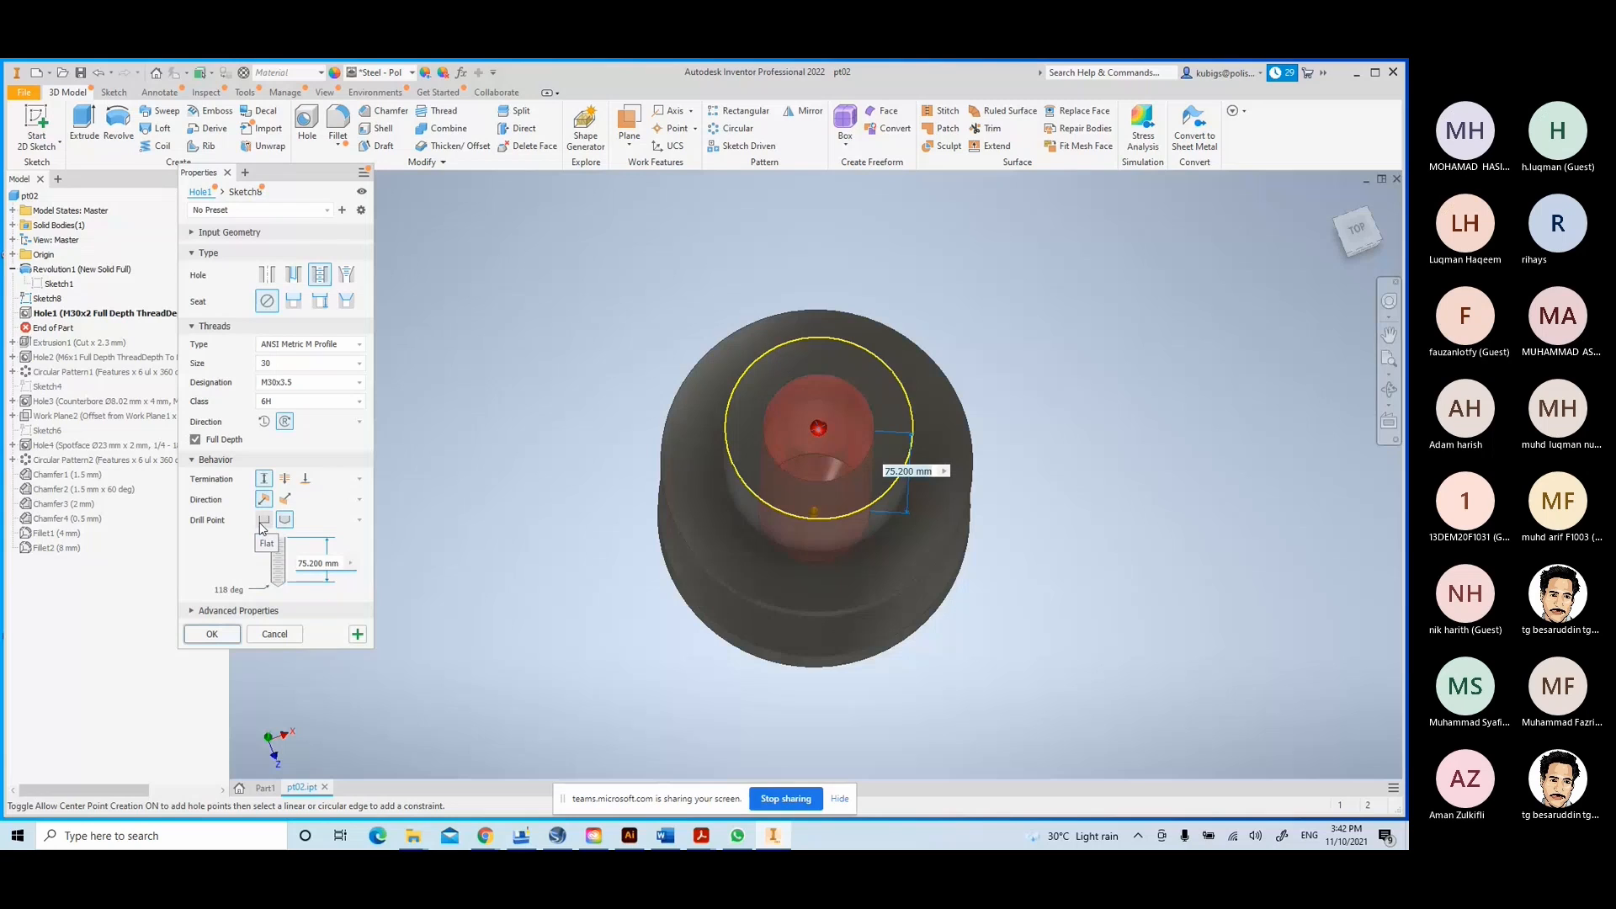
{"action": "left_click", "coordinate": [275, 634]}
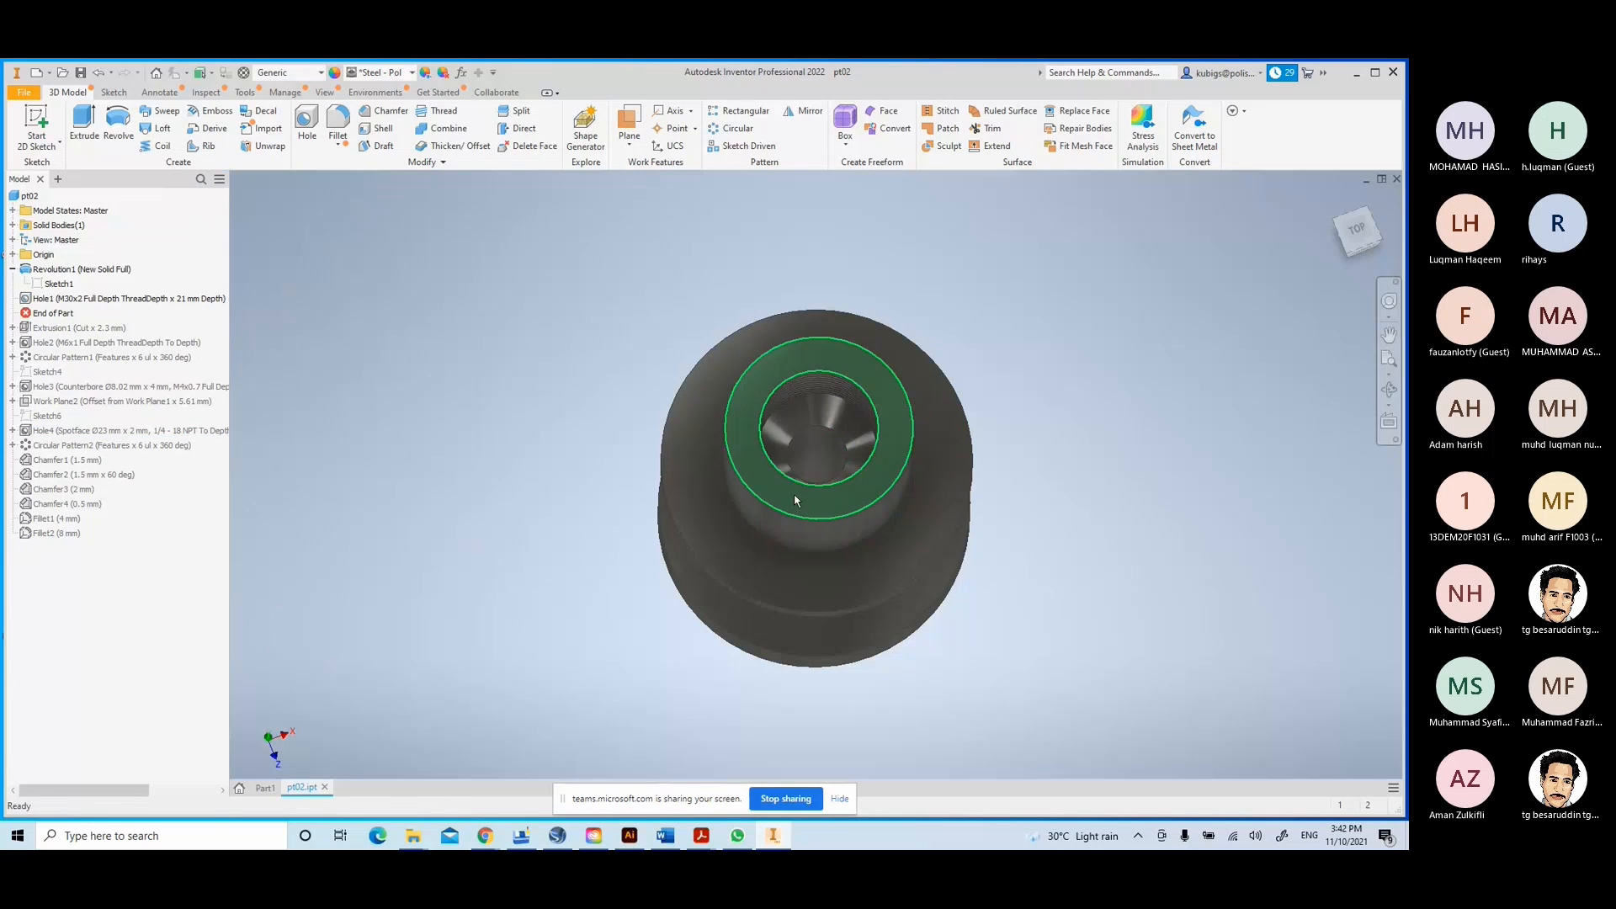
- Move the End of Part marker to just after Extrusion1 to include the cut at the threaded opening
{"action": "scroll", "coordinate": [791, 438], "scroll_direction": "up", "scroll_amount": 3}
{"action": "middle_click_drag", "start_coordinate": [821, 462], "coordinate": [822, 433], "text": "shift"}
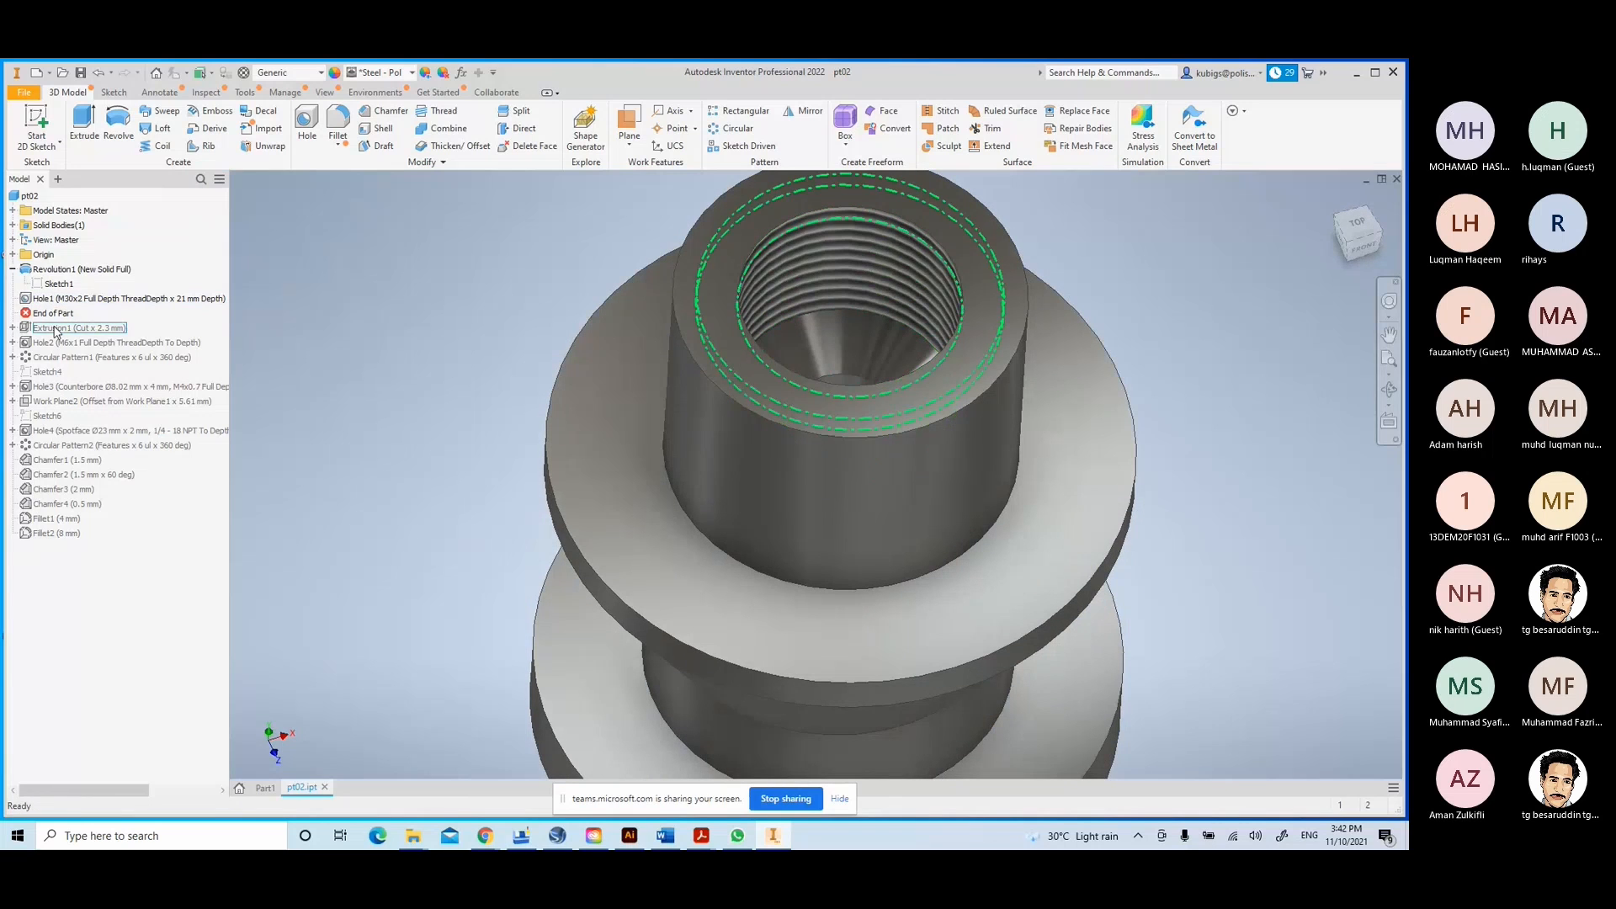
{"action": "left_click_drag", "start_coordinate": [52, 313], "coordinate": [51, 335]}
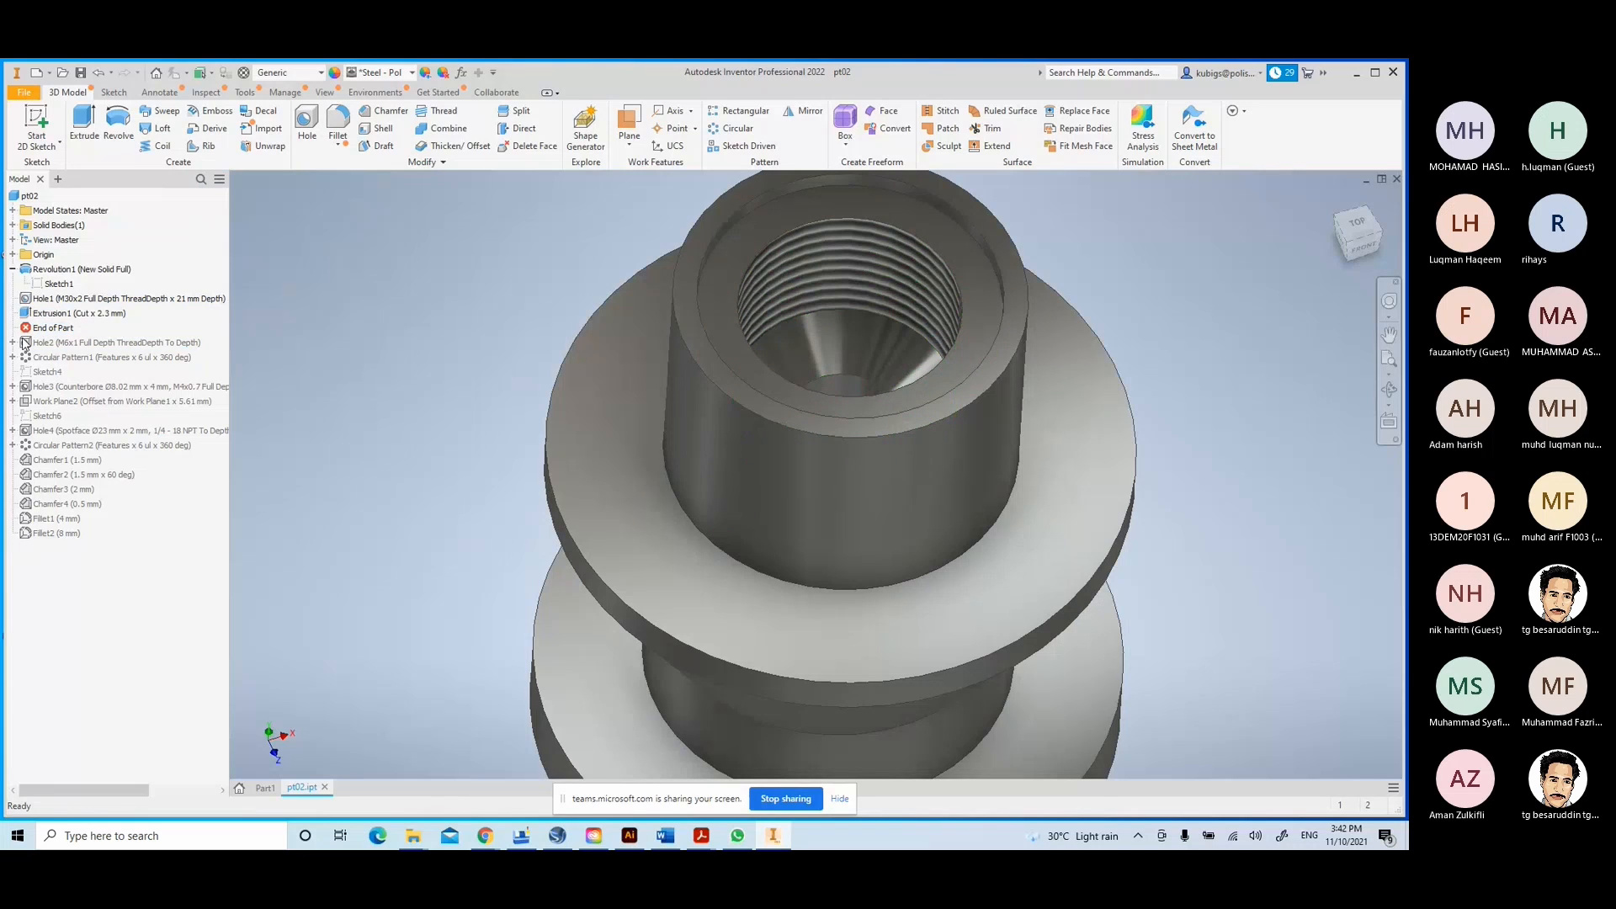
- Open Sketch2 under Extrusion1 to examine the cut's circular profile, and finish the sketch
{"action": "left_click", "coordinate": [13, 313]}
{"action": "double_click", "coordinate": [39, 329]}
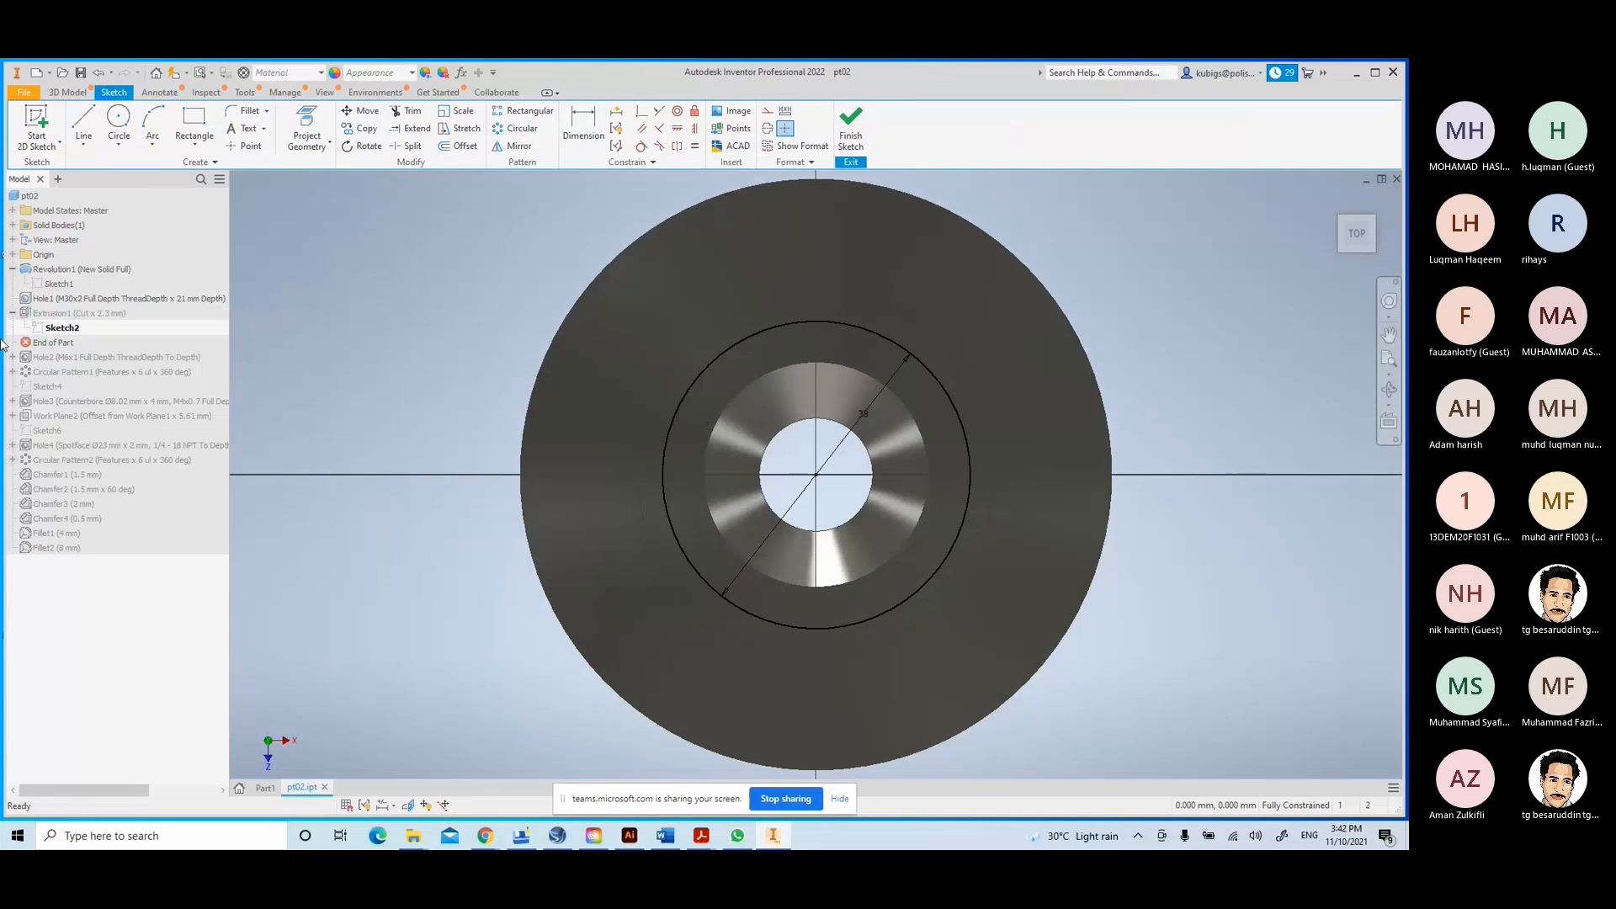
{"action": "left_click", "coordinate": [851, 128]}
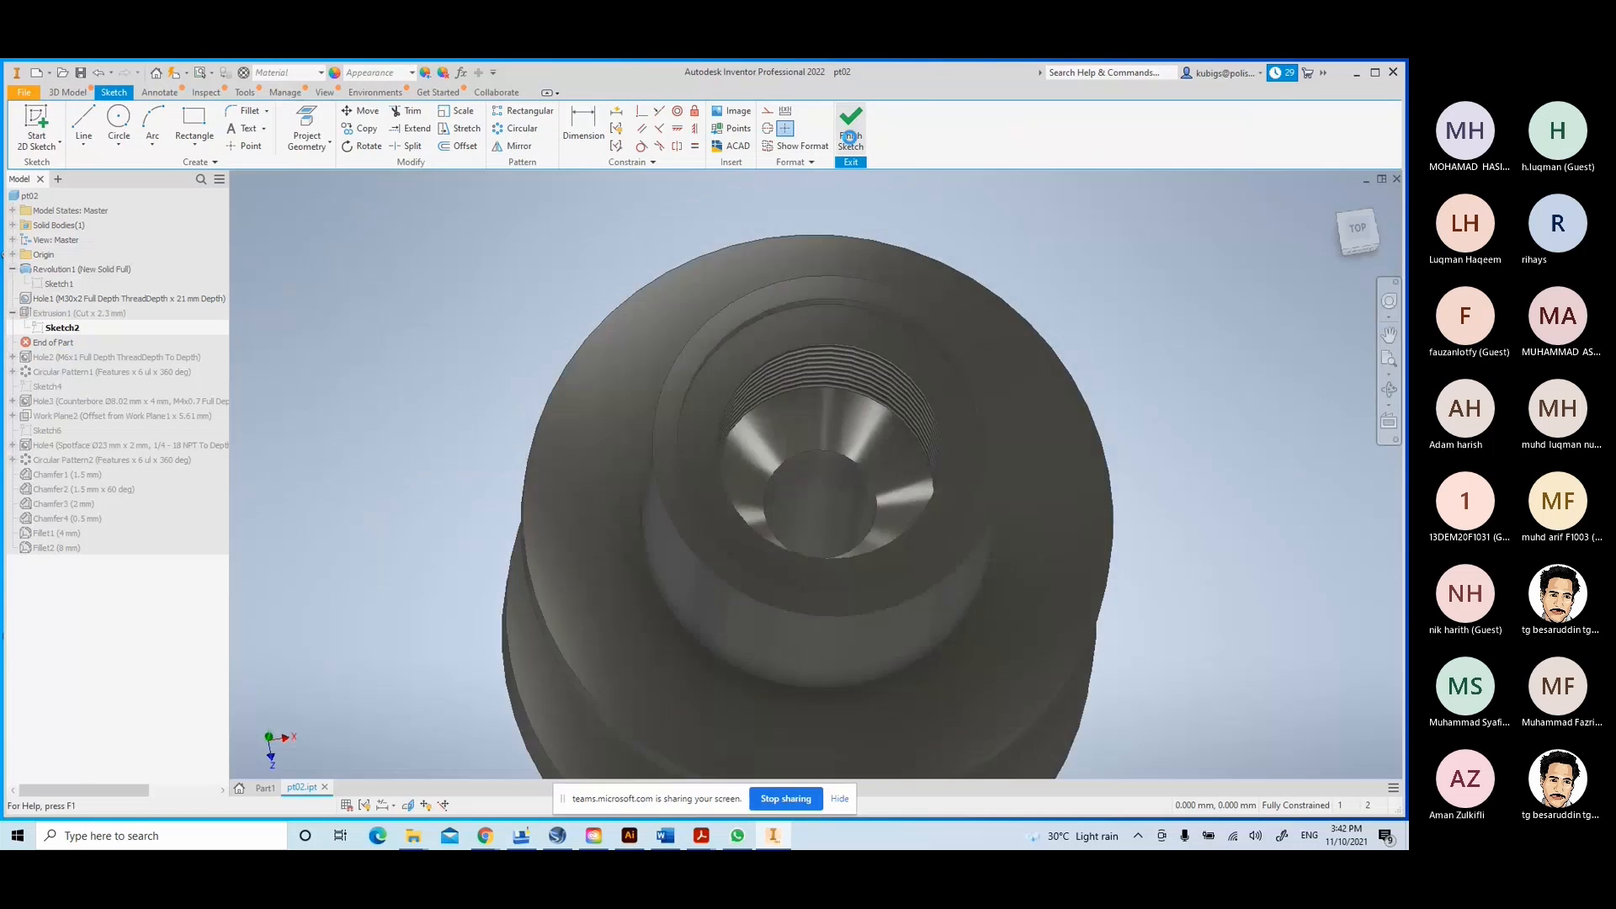
- Open Extrusion1 for editing, examine the cut's profile, direction and distance at the rim, and cancel the edit
{"action": "double_click", "coordinate": [29, 315]}
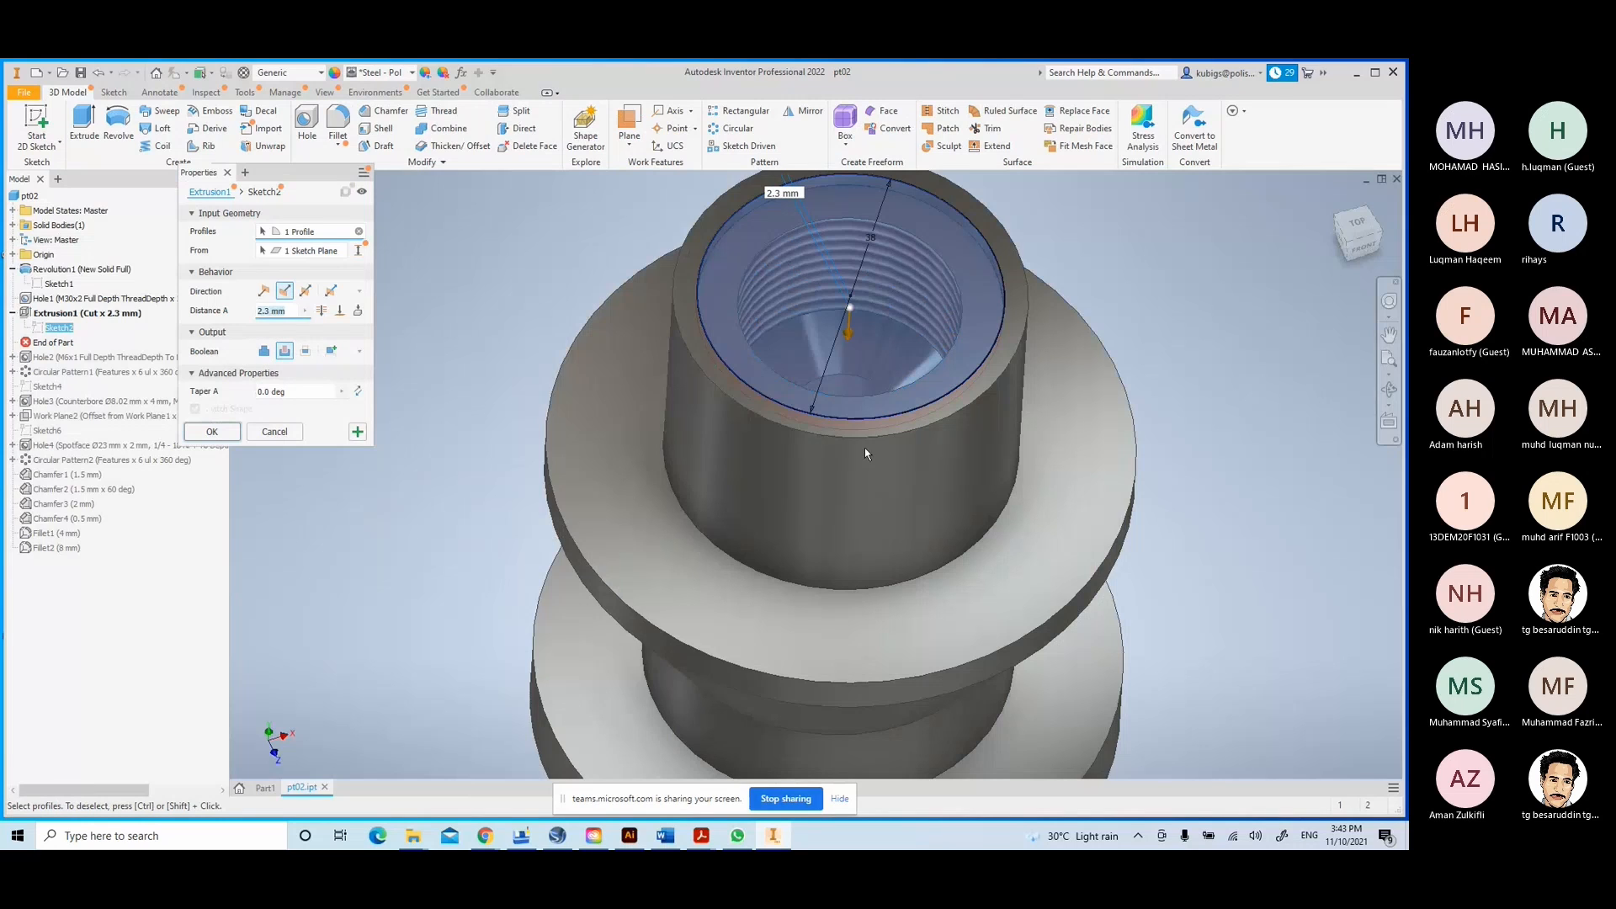
{"action": "middle_click_drag", "start_coordinate": [865, 448], "coordinate": [834, 527]}
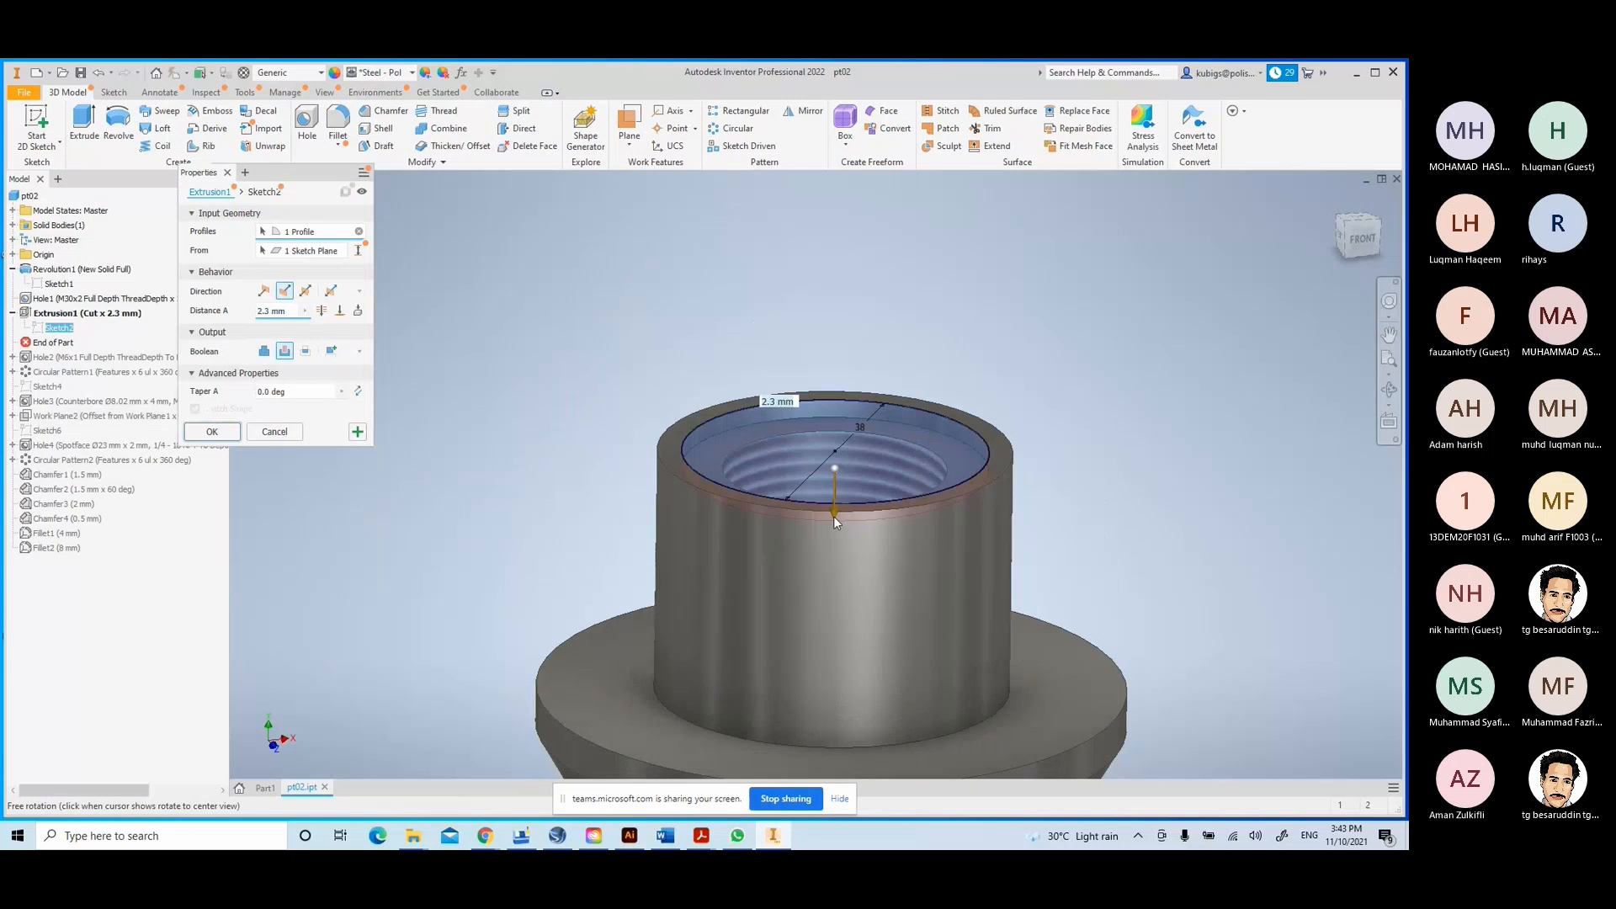
{"action": "scroll", "coordinate": [835, 514], "scroll_direction": "up", "scroll_amount": 3}
{"action": "scroll", "coordinate": [837, 440], "scroll_direction": "up", "scroll_amount": 3}
{"action": "middle_click_drag", "start_coordinate": [836, 448], "coordinate": [833, 456], "text": "shift"}
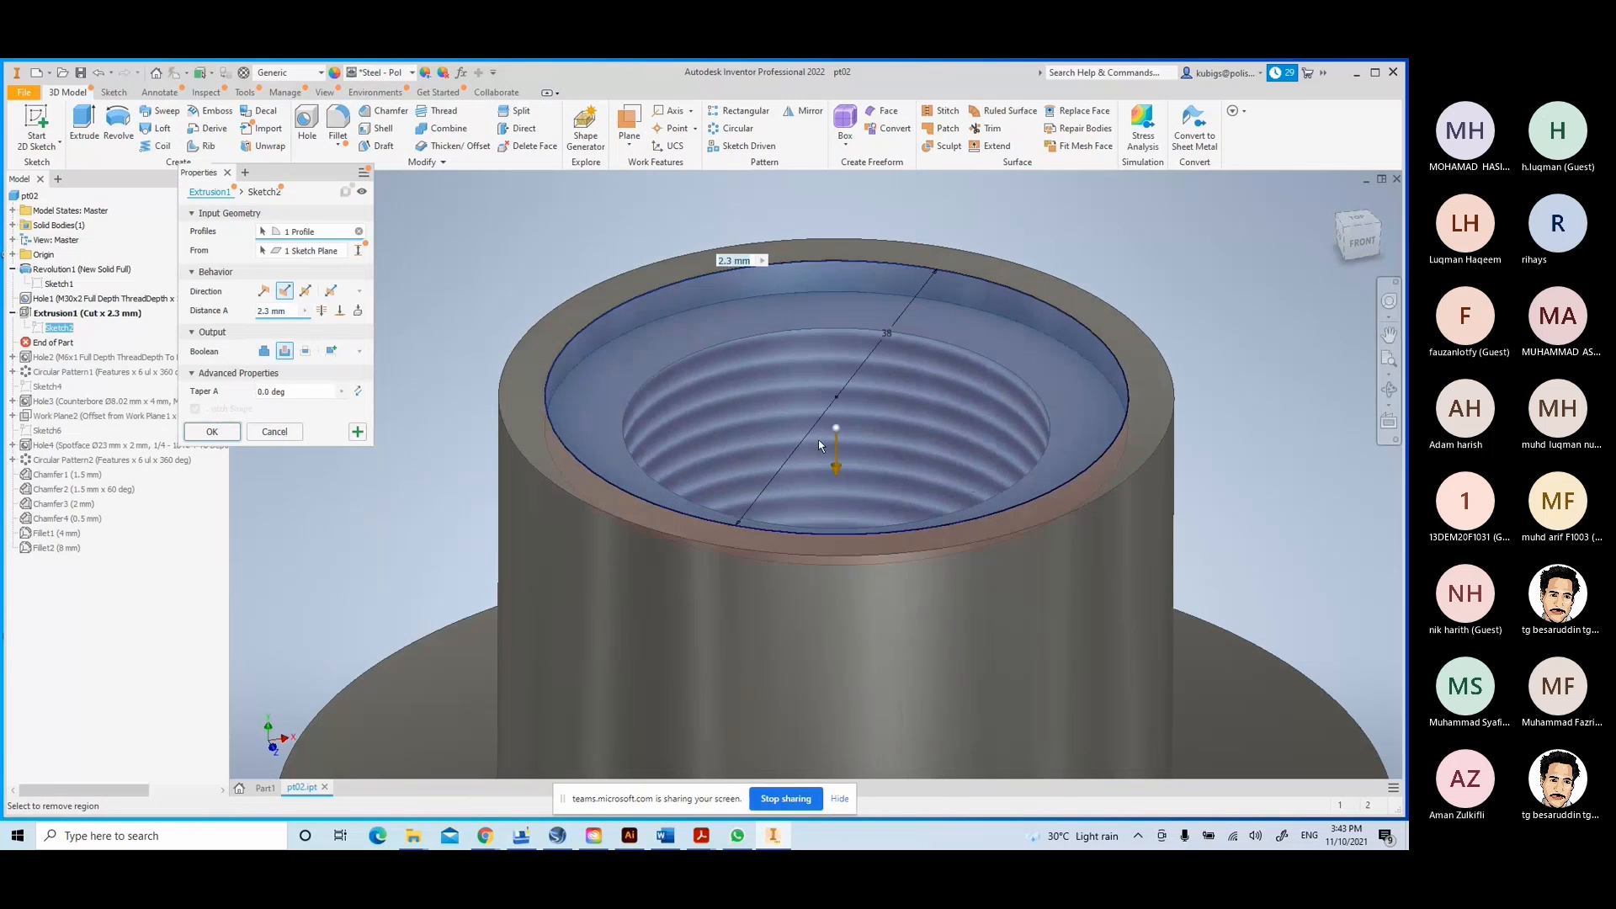
{"action": "left_click", "coordinate": [281, 429]}
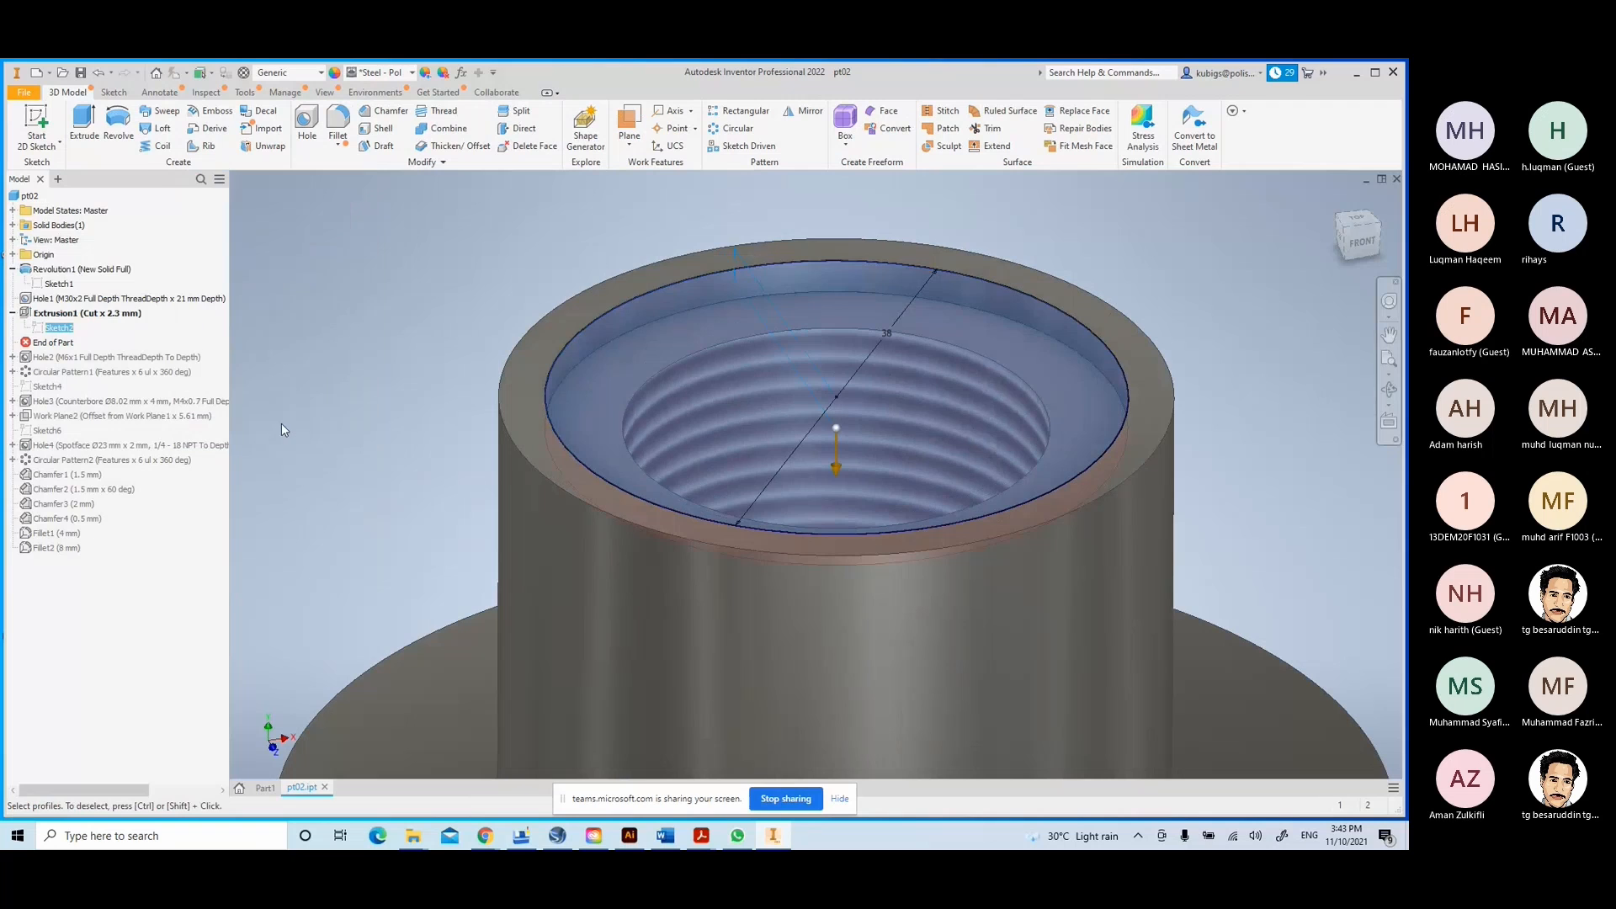
- Move the End of Part marker to just after Hole2
{"action": "scroll", "coordinate": [703, 538], "scroll_direction": "down", "scroll_amount": 4}
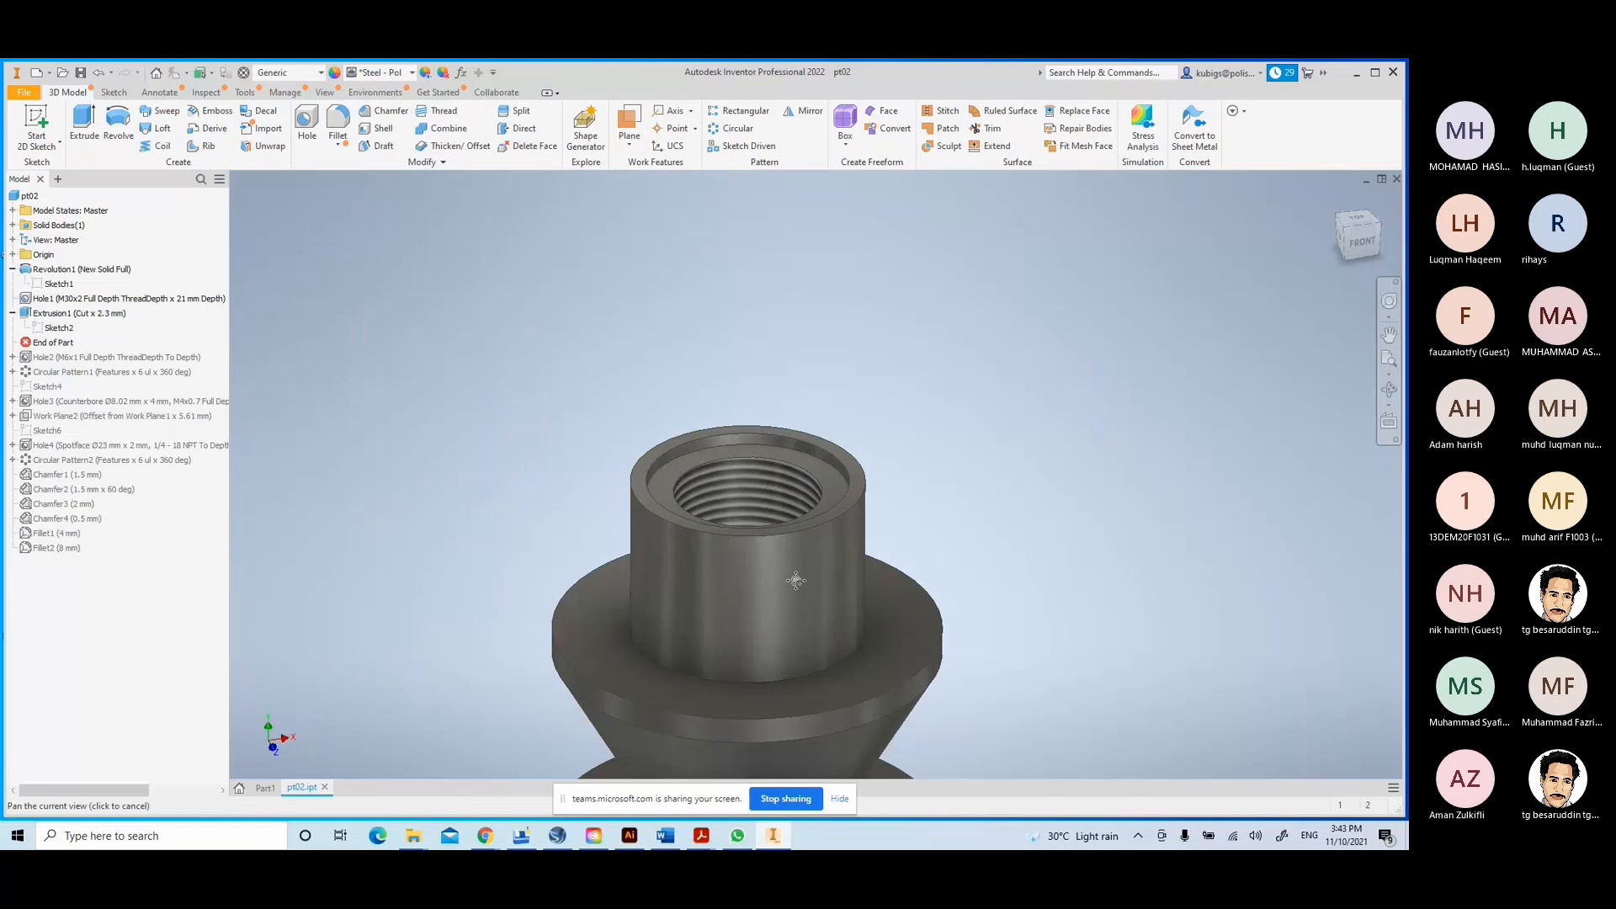
{"action": "middle_click_drag", "start_coordinate": [797, 577], "coordinate": [791, 376]}
{"action": "left_click_drag", "start_coordinate": [59, 345], "coordinate": [61, 361]}
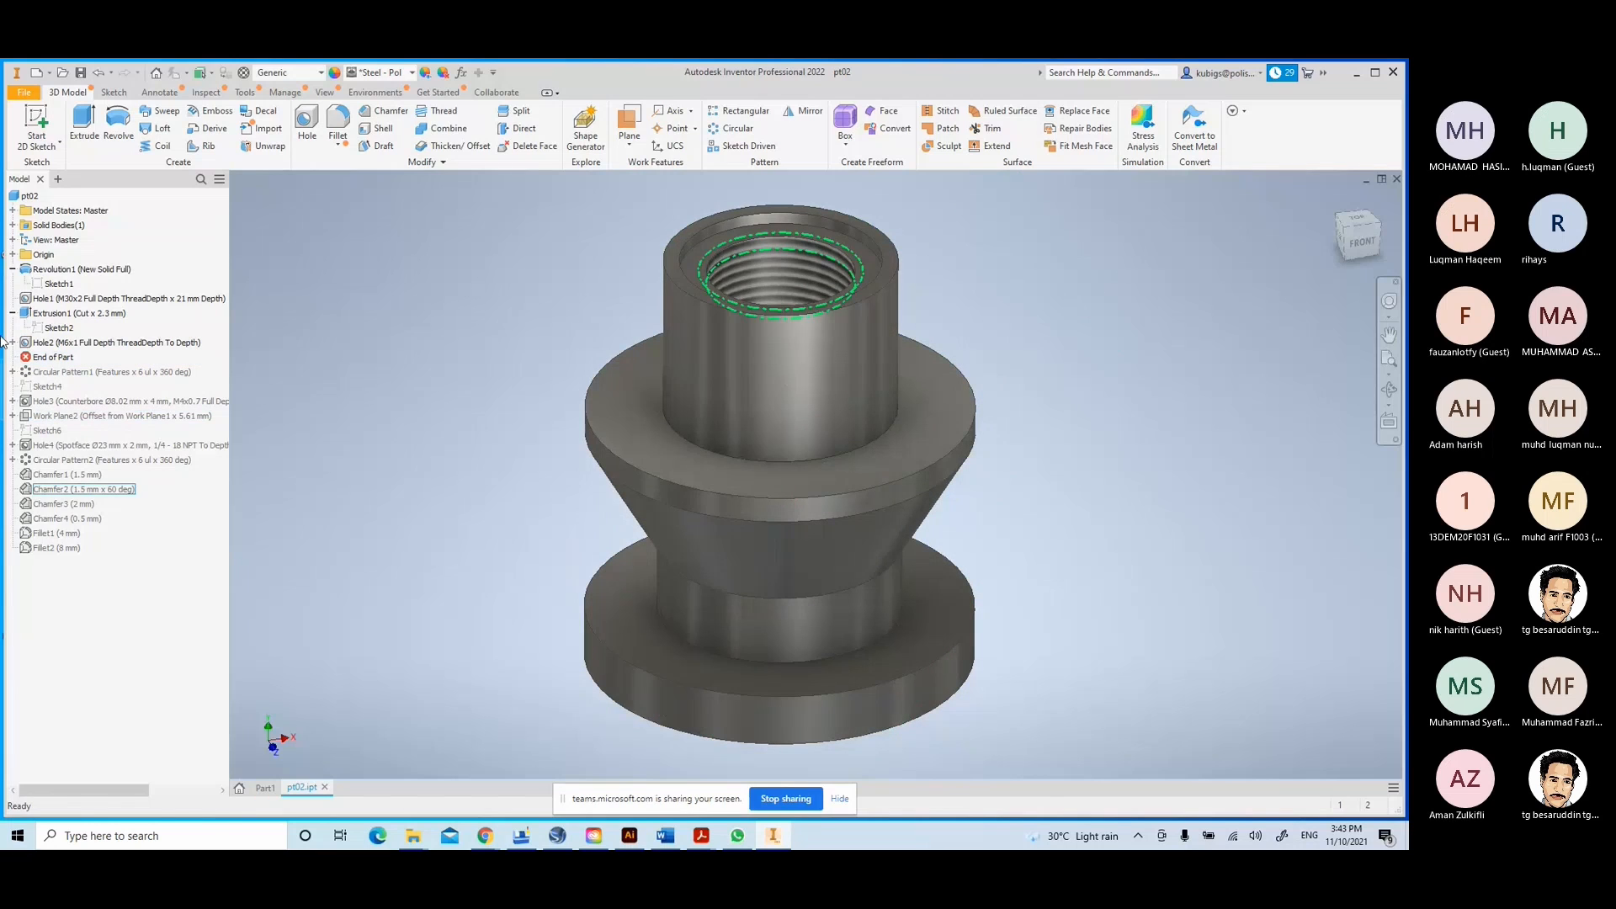
- Select Hole2 and examine its location on the underside of the base flange
{"action": "left_click", "coordinate": [148, 344]}
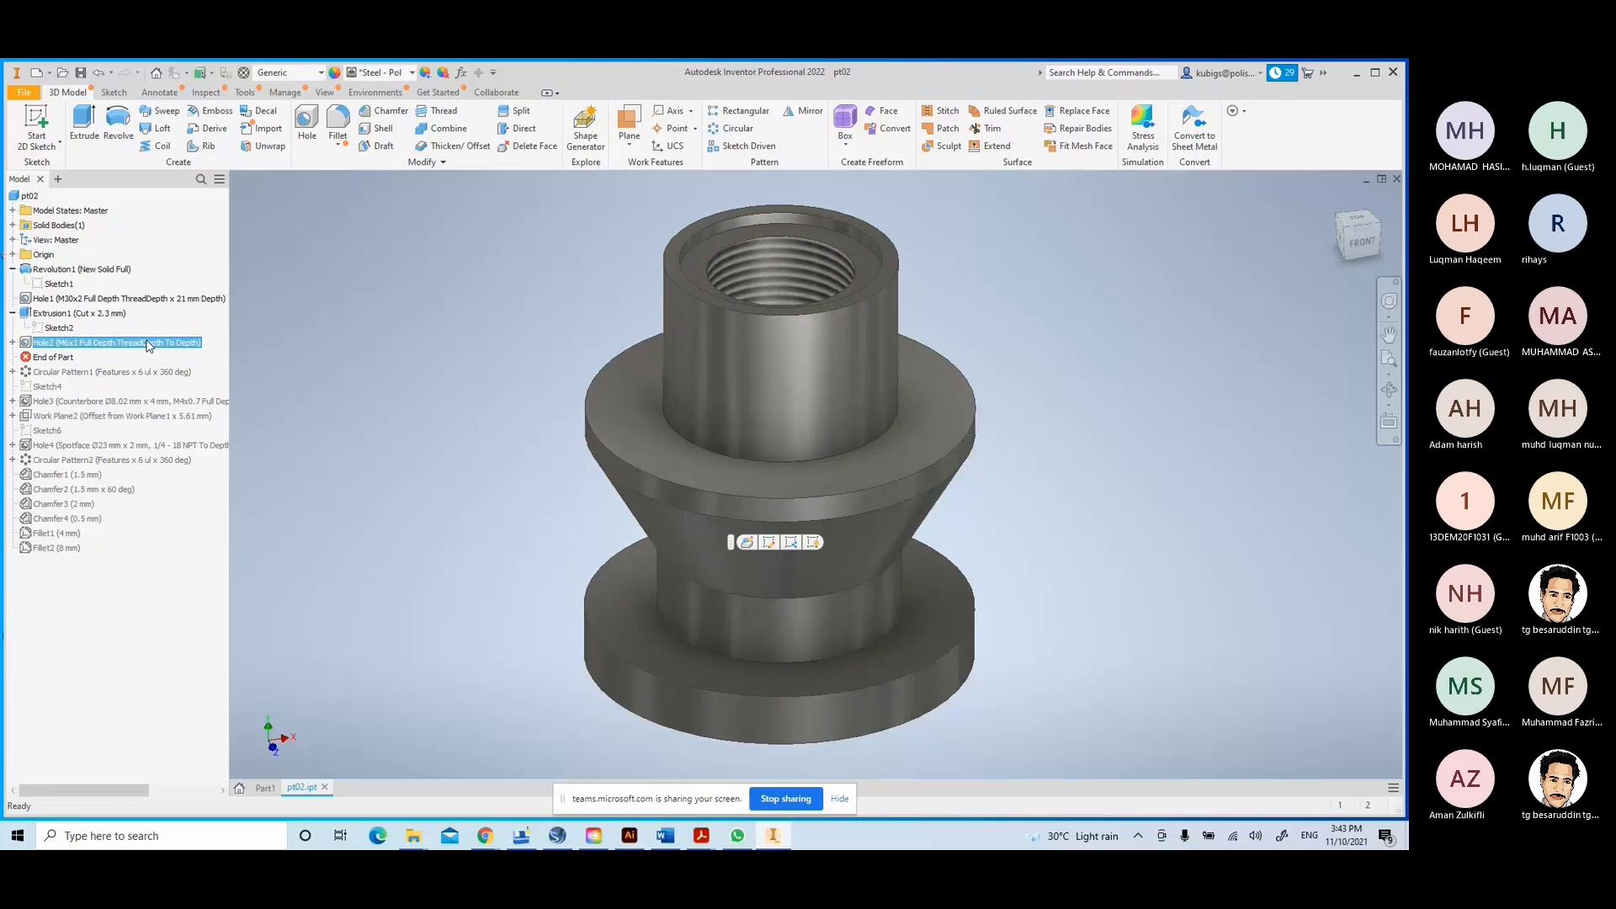
{"action": "key", "text": "F4"}
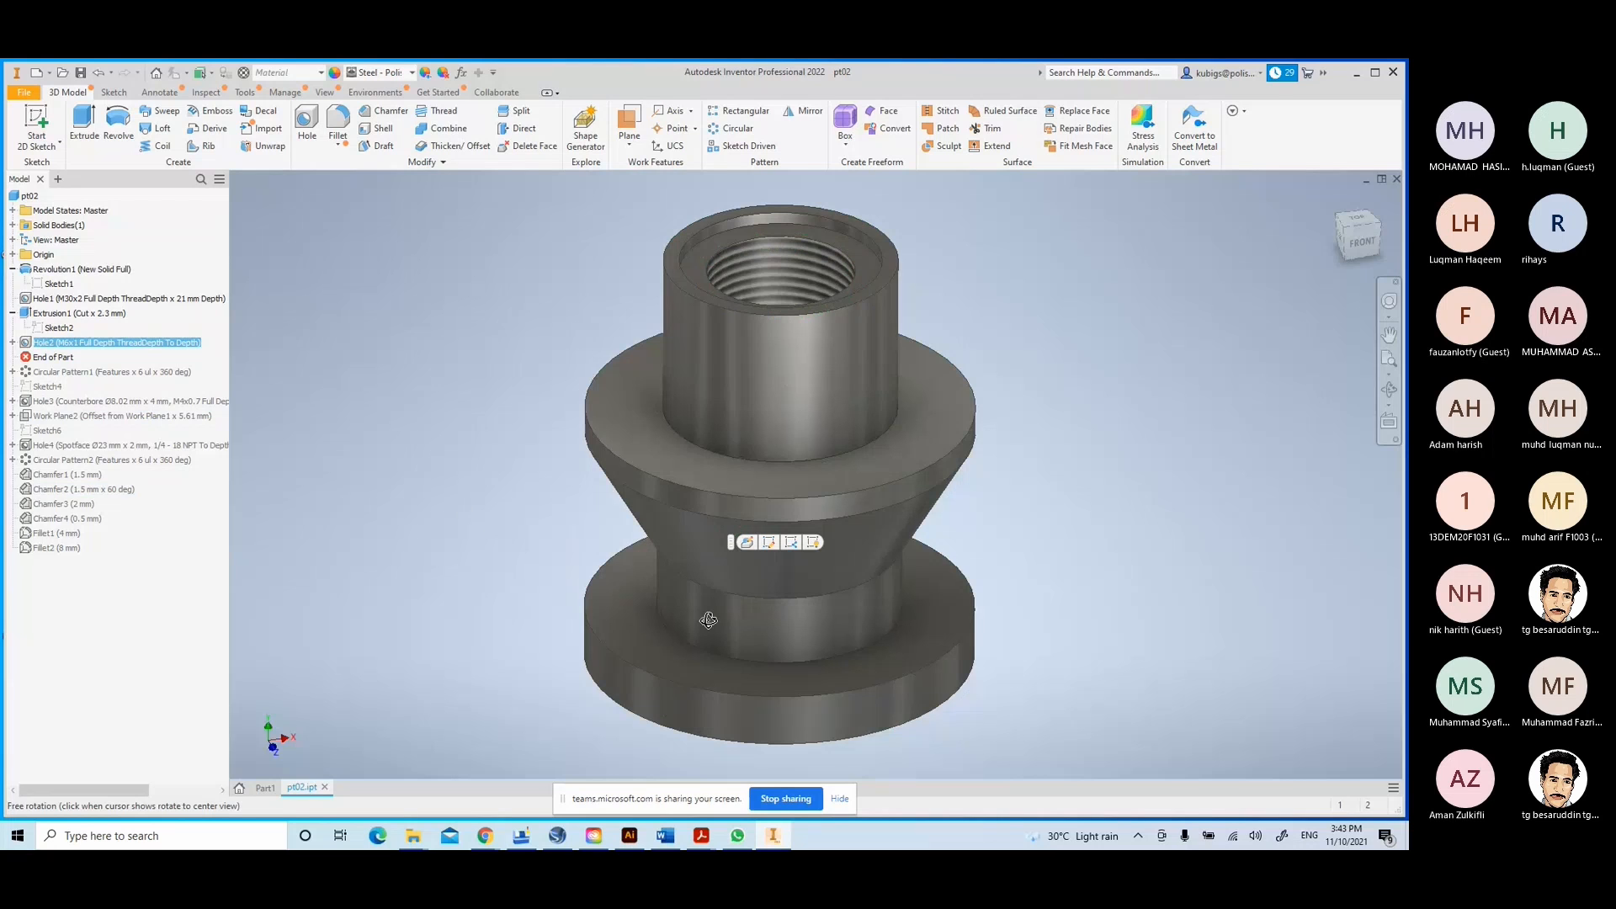
{"action": "left_click_drag", "start_coordinate": [707, 620], "coordinate": [706, 517]}
{"action": "scroll", "coordinate": [801, 516], "scroll_direction": "down", "scroll_amount": 3}
{"action": "mouse_move", "coordinate": [800, 516]}
{"action": "middle_mouse_down"}
{"action": "mouse_move", "coordinate": [761, 494]}
{"action": "mouse_move", "coordinate": [789, 540]}
{"action": "mouse_move", "coordinate": [829, 552]}
{"action": "middle_mouse_up"}
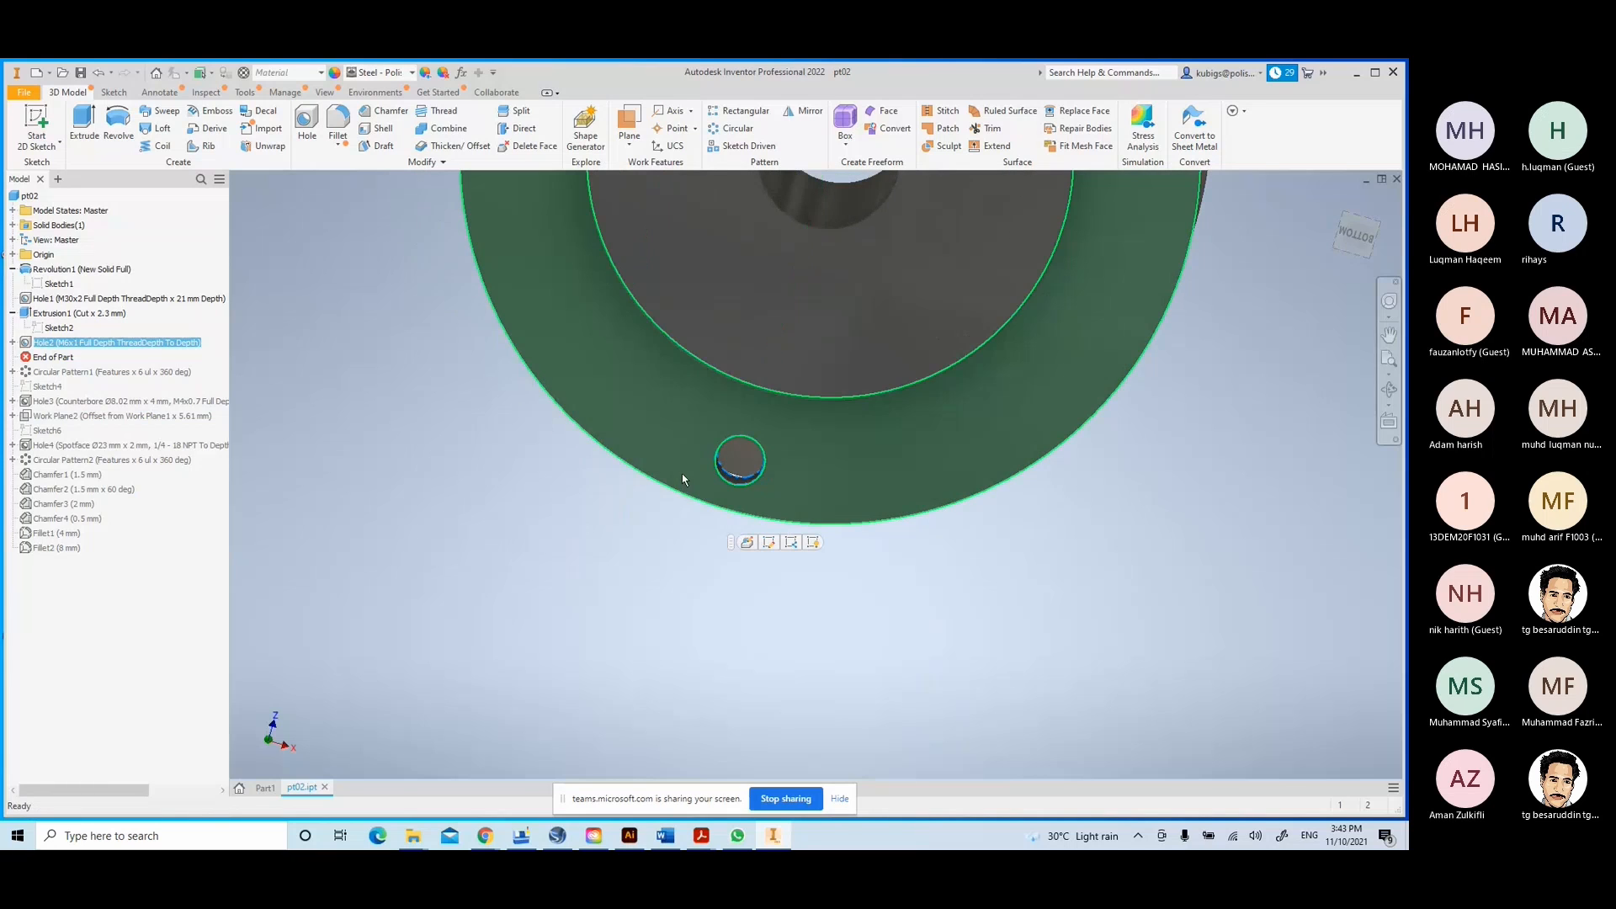
{"action": "middle_click_drag", "start_coordinate": [687, 444], "coordinate": [675, 465]}
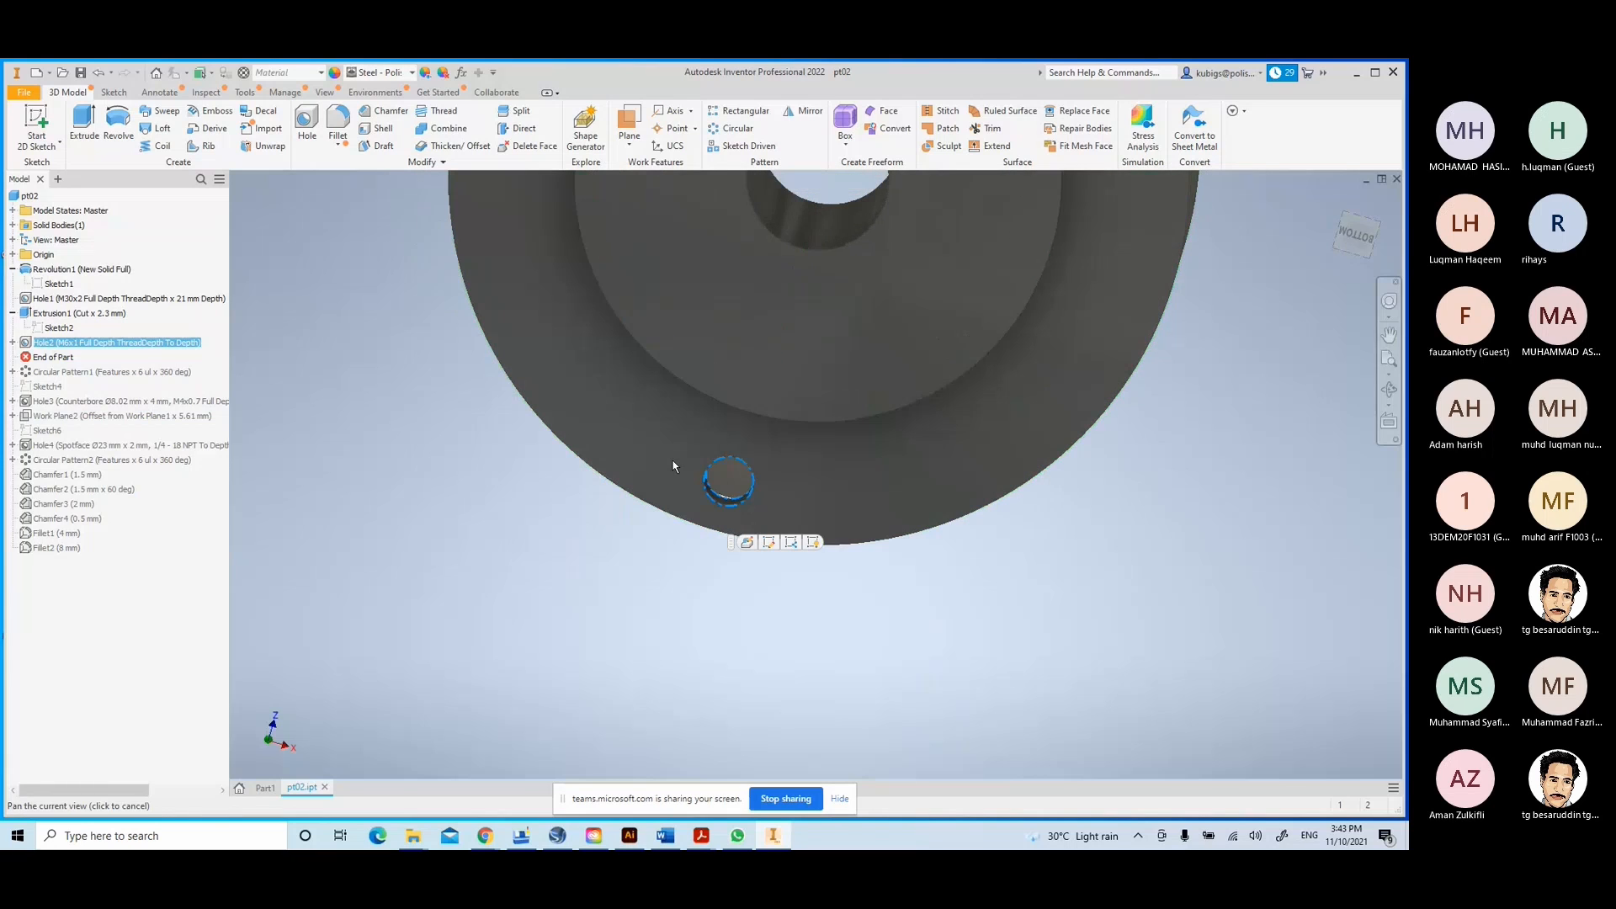
- Open Sketch3 under Hole2 to examine the line and dimension that position the hole, and finish the sketch
{"action": "left_click", "coordinate": [12, 342]}
{"action": "left_click", "coordinate": [59, 357]}
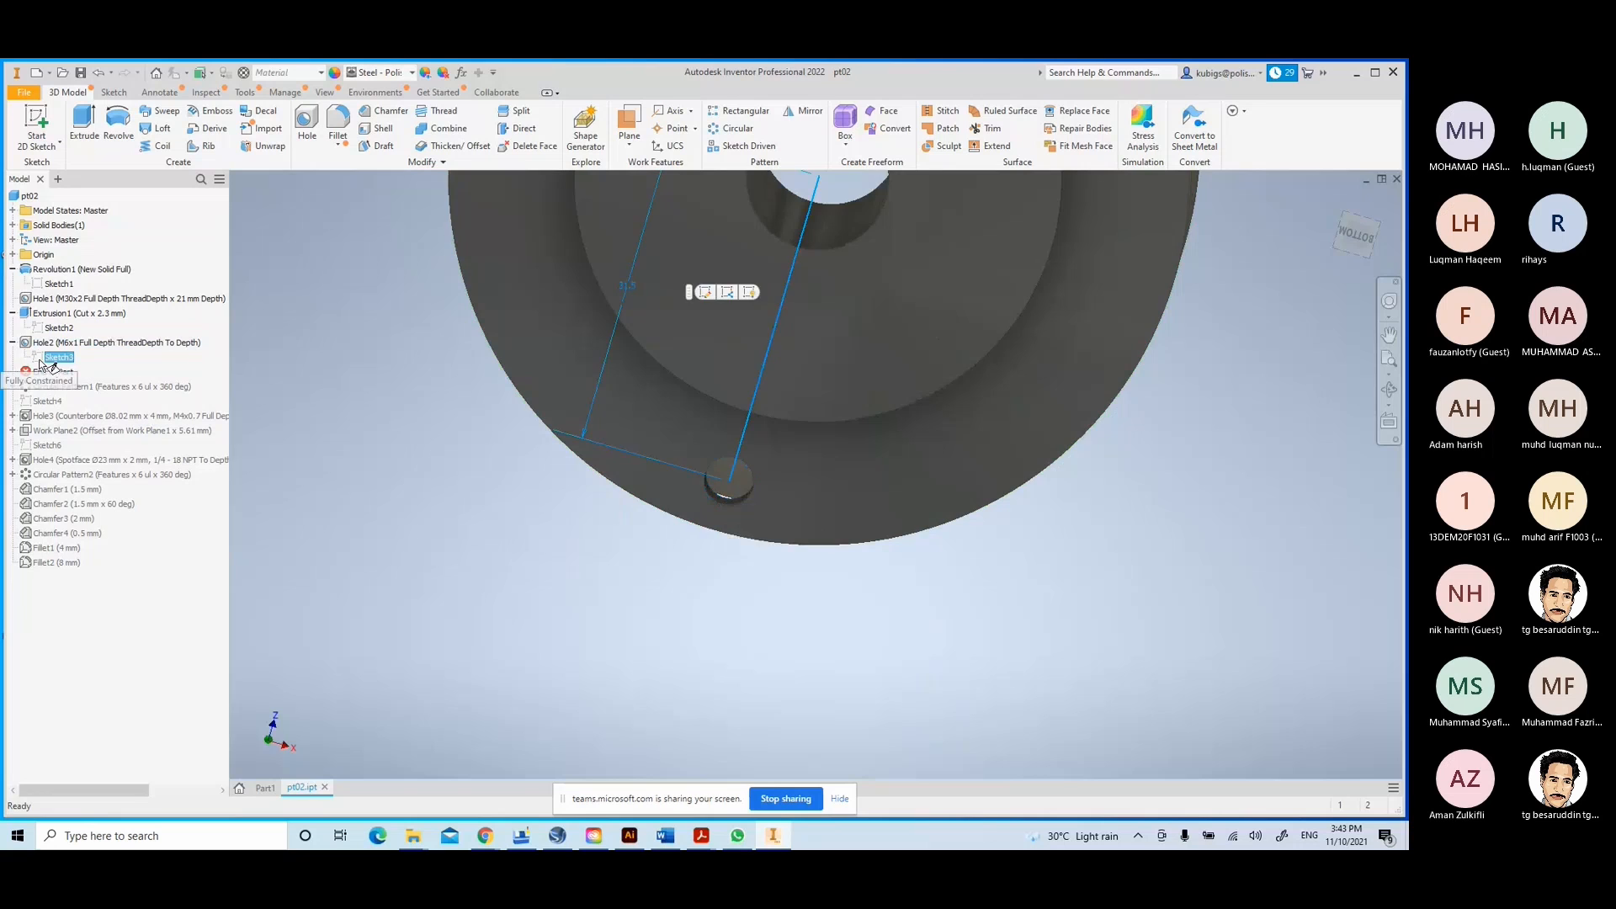
{"action": "middle_click_drag", "start_coordinate": [616, 385], "coordinate": [700, 529]}
{"action": "key", "text": "s"}
{"action": "middle_click_drag", "start_coordinate": [805, 484], "coordinate": [655, 463]}
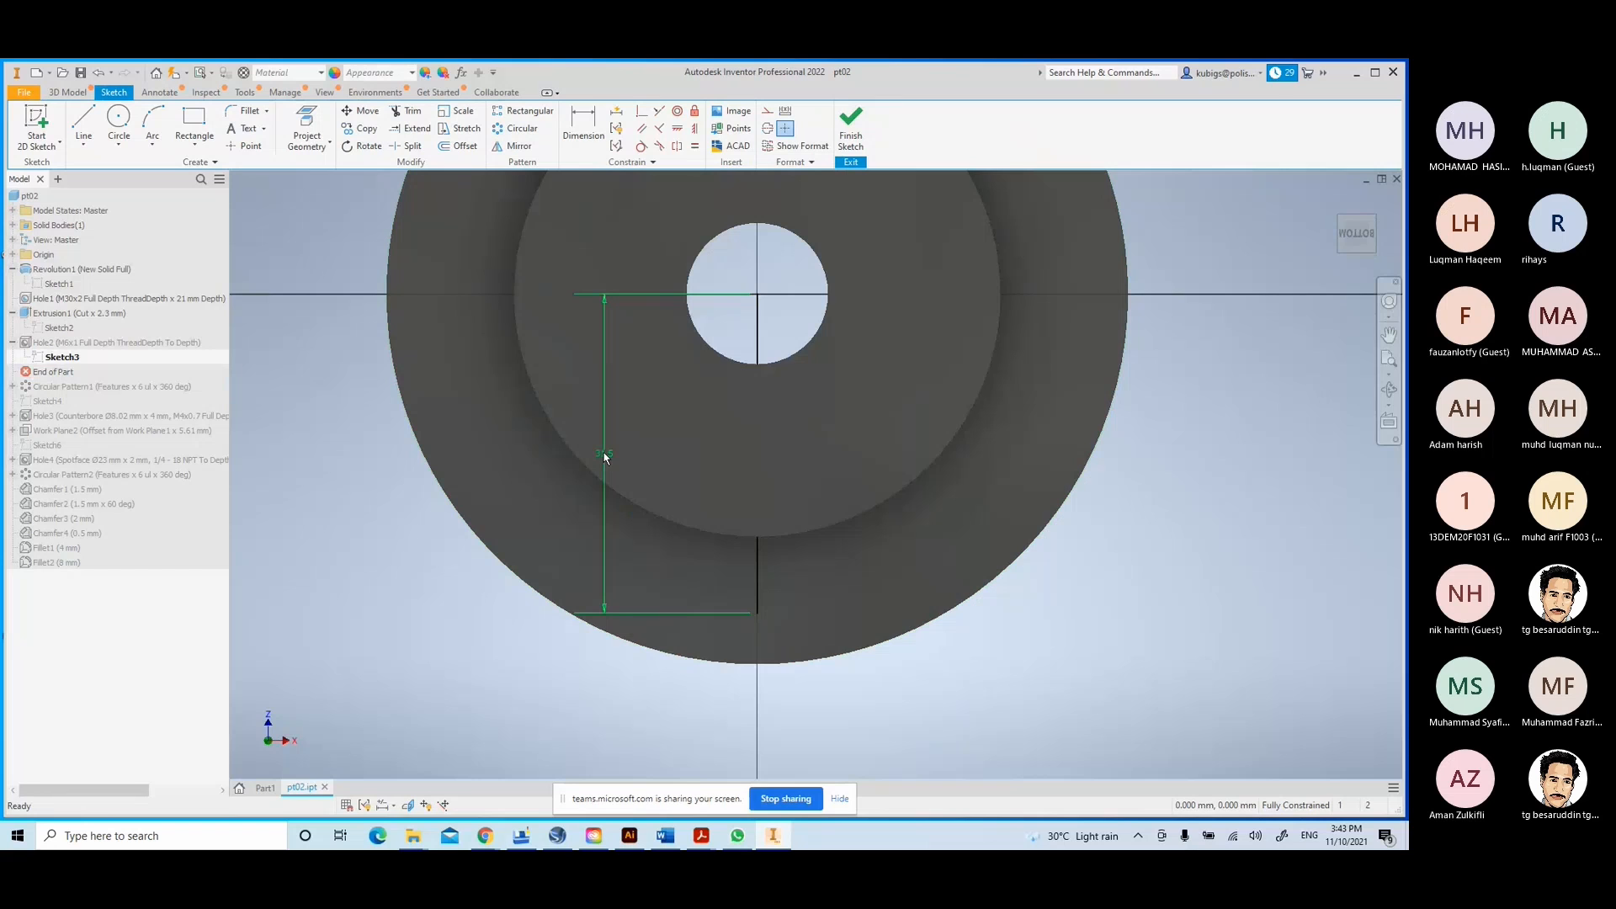
{"action": "left_click", "coordinate": [851, 126]}
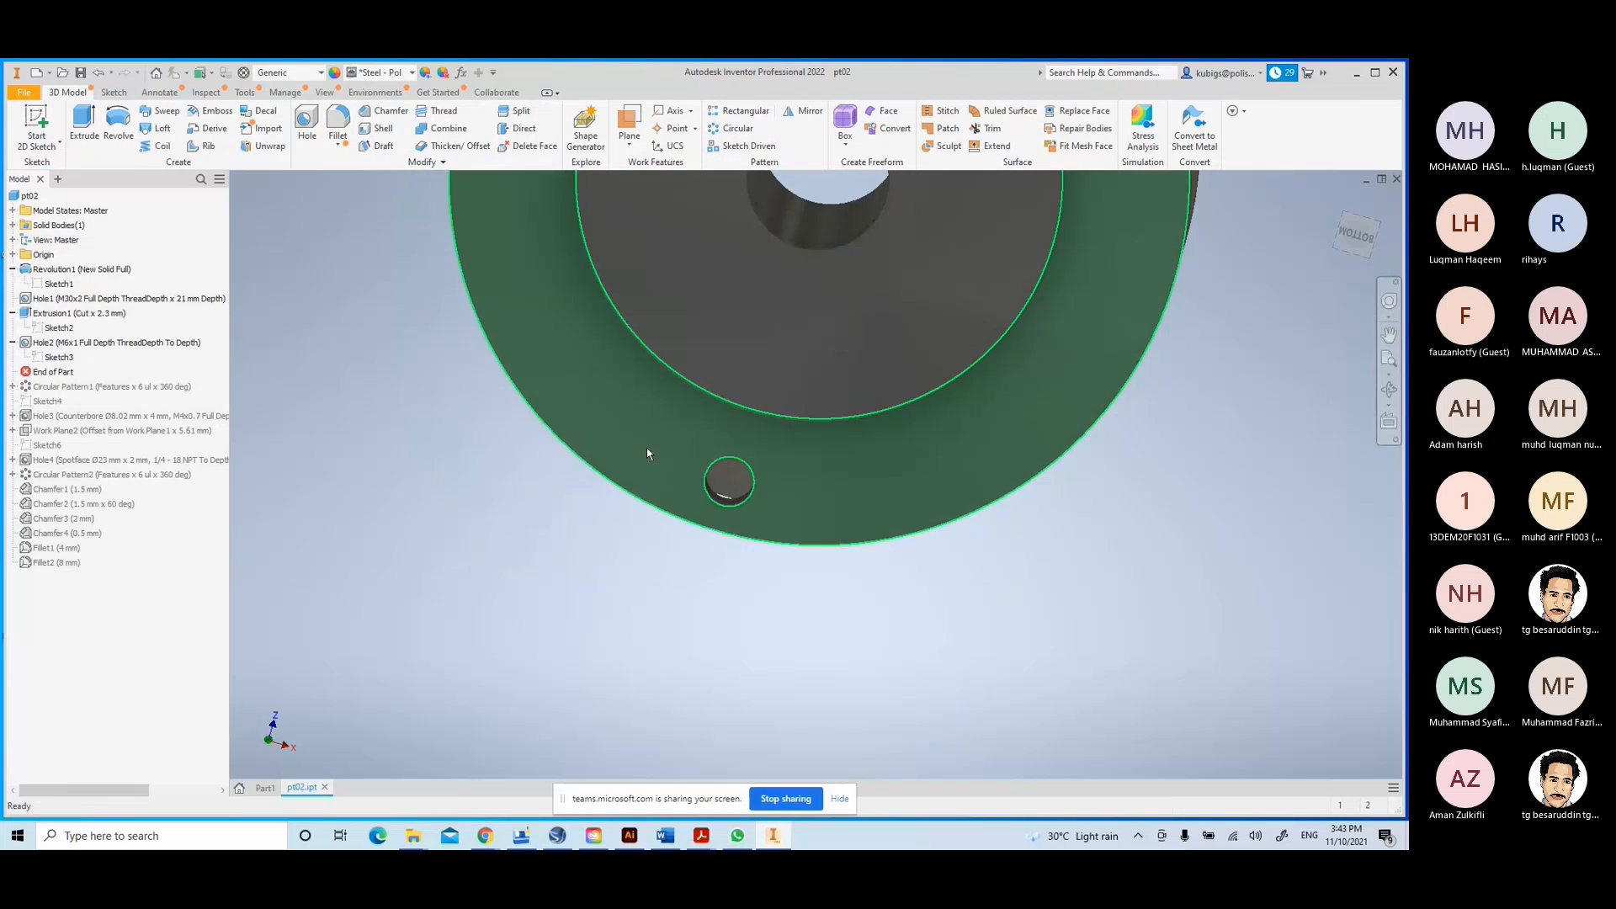
- Open Hole2 for editing, examine its thread settings and the flange face that terminates it, and cancel the edit
{"action": "left_click", "coordinate": [24, 347]}
{"action": "double_click", "coordinate": [23, 345]}
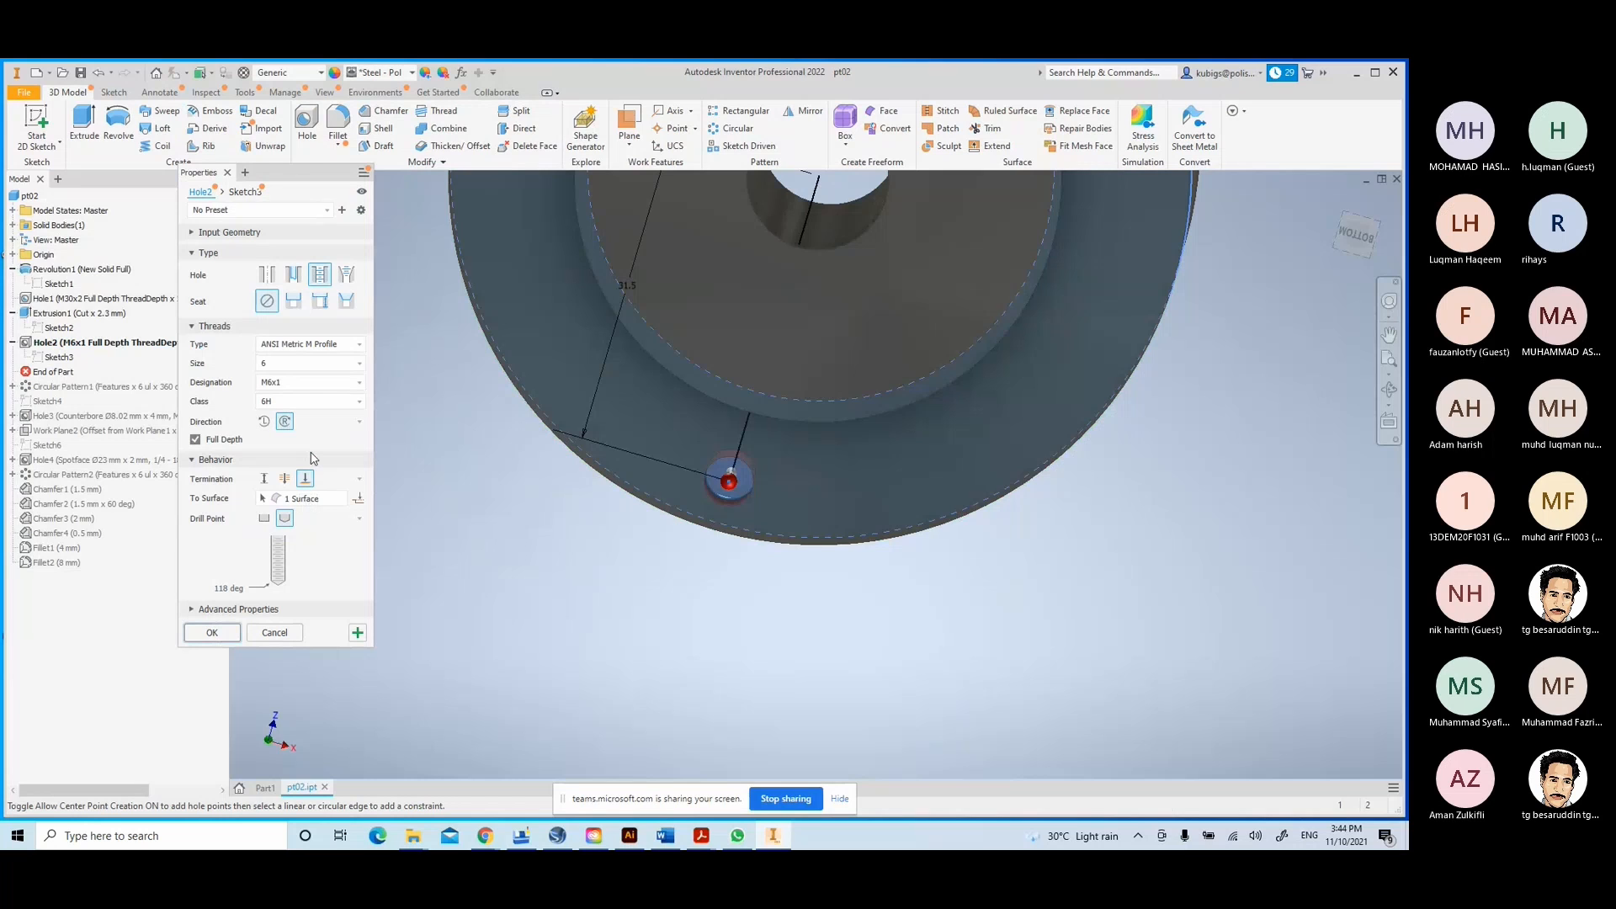
{"action": "middle_click_drag", "start_coordinate": [685, 415], "coordinate": [702, 590], "text": "shift"}
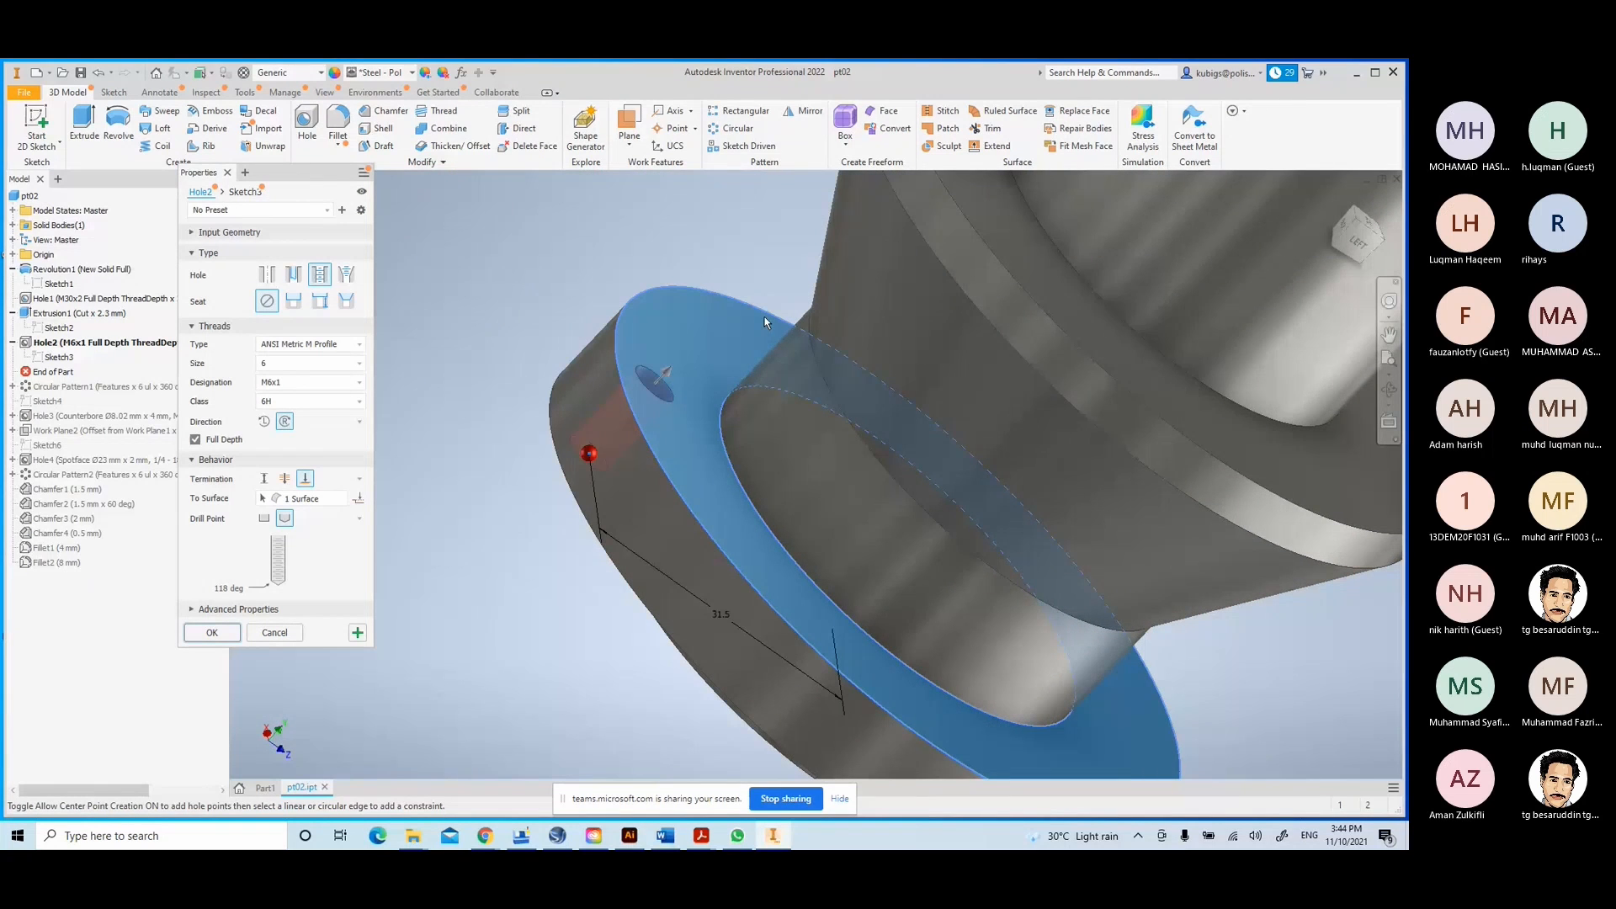
{"action": "middle_click_drag", "start_coordinate": [861, 234], "coordinate": [850, 325]}
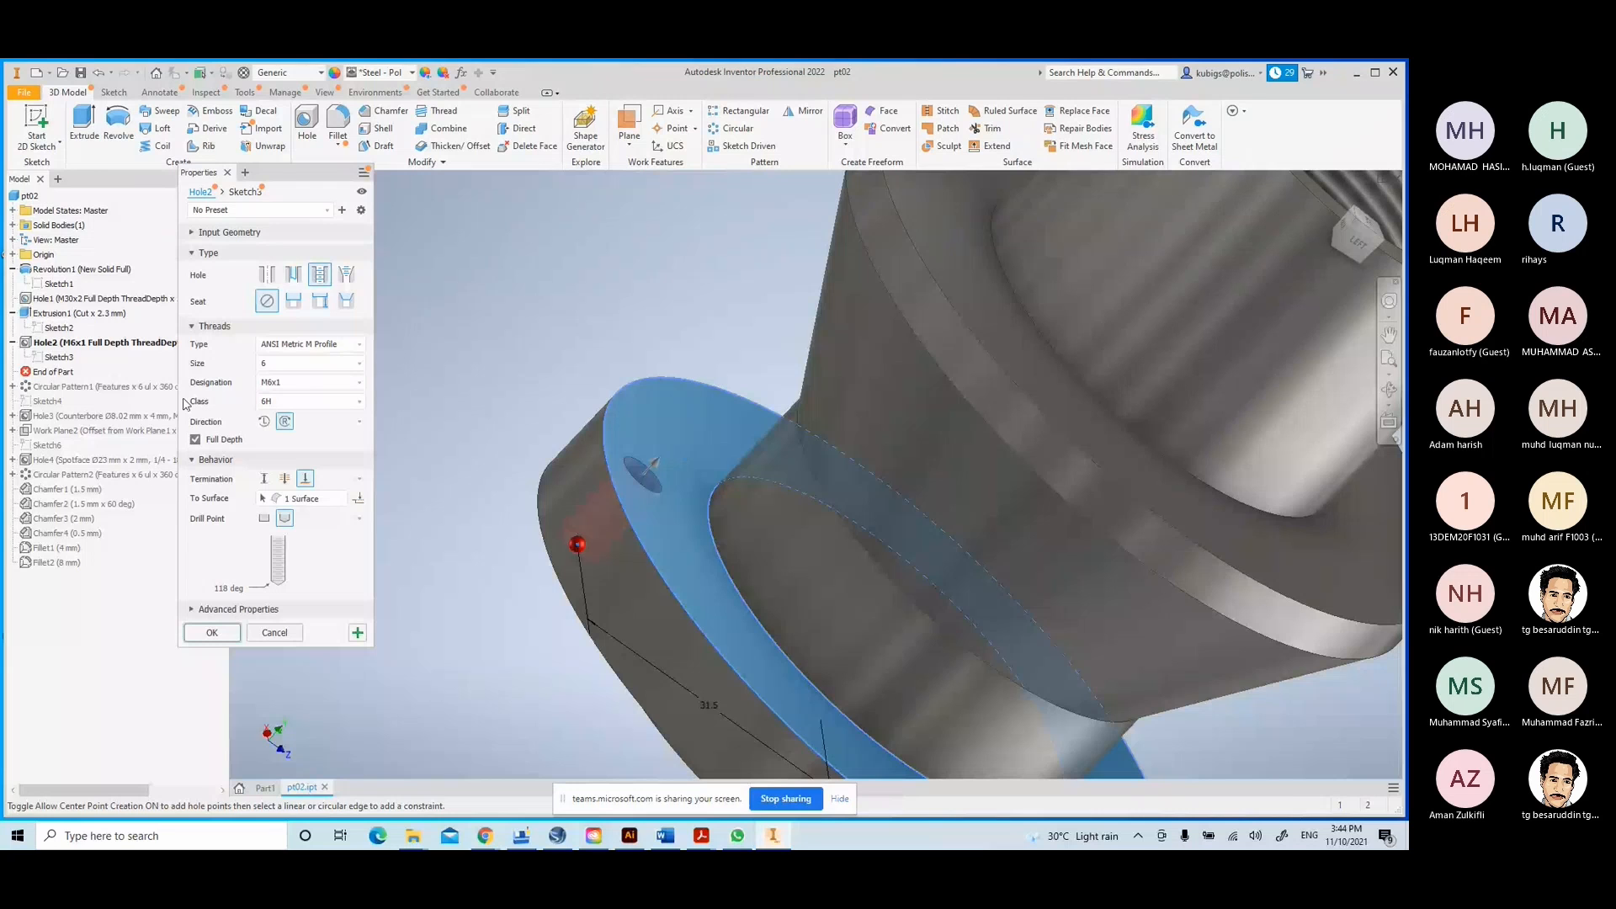
{"action": "left_click", "coordinate": [274, 632]}
- Move the End of Part marker to just after Circular Pattern1, keeping the flange's underside in view
{"action": "middle_click_drag", "start_coordinate": [587, 669], "coordinate": [775, 371], "text": "shift"}
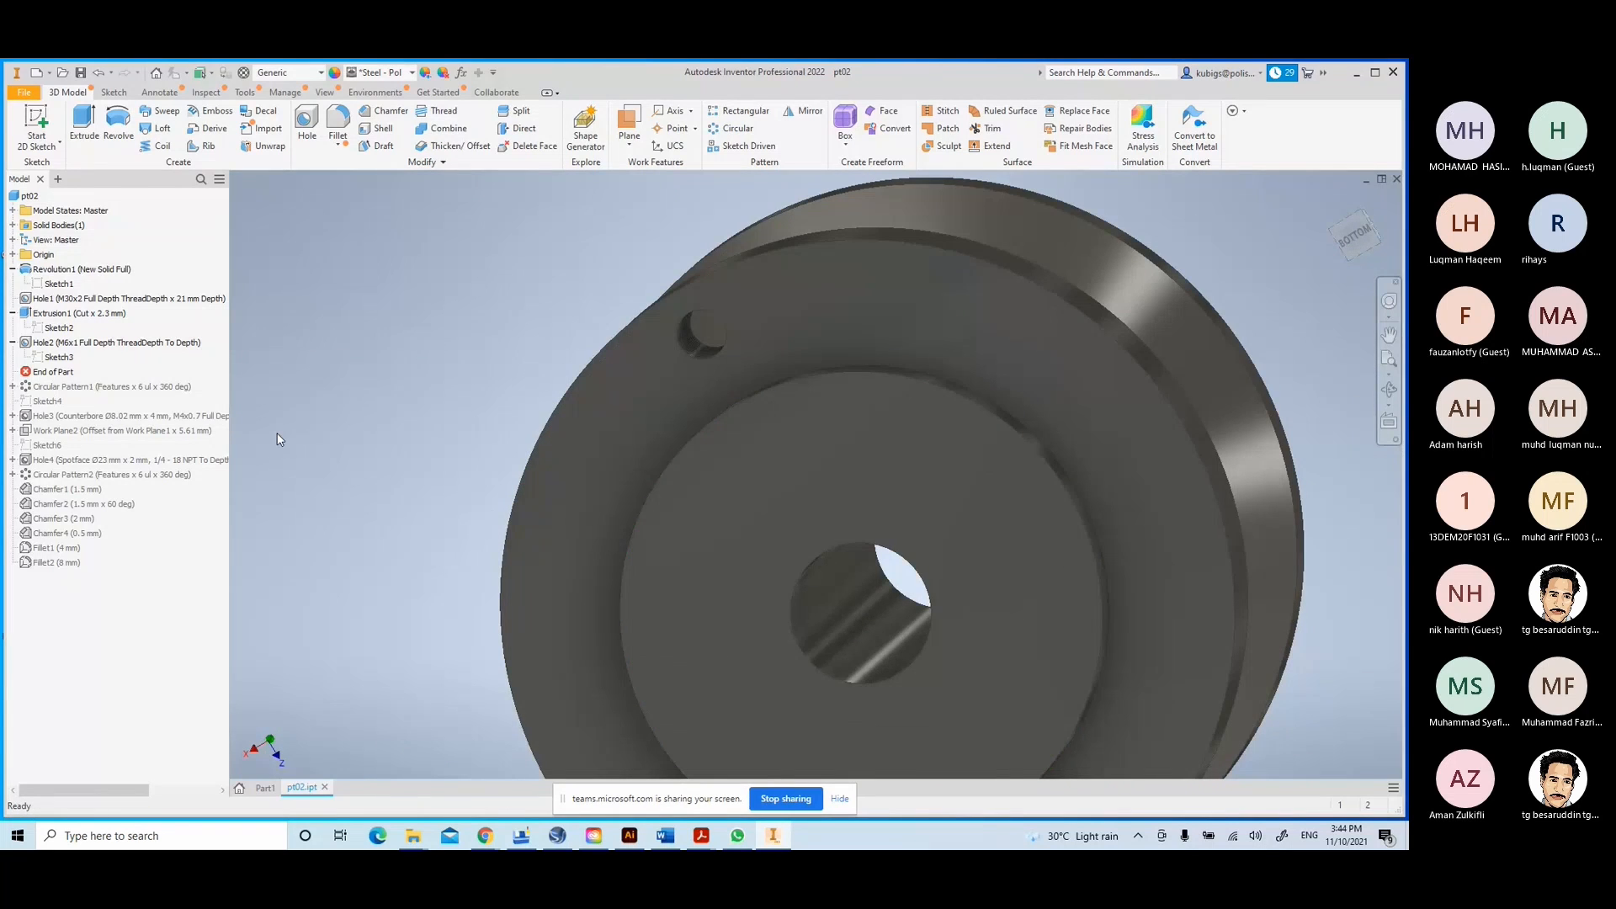
{"action": "scroll", "coordinate": [795, 606], "scroll_direction": "up", "scroll_amount": 3}
{"action": "middle_click_drag", "start_coordinate": [795, 606], "coordinate": [684, 513]}
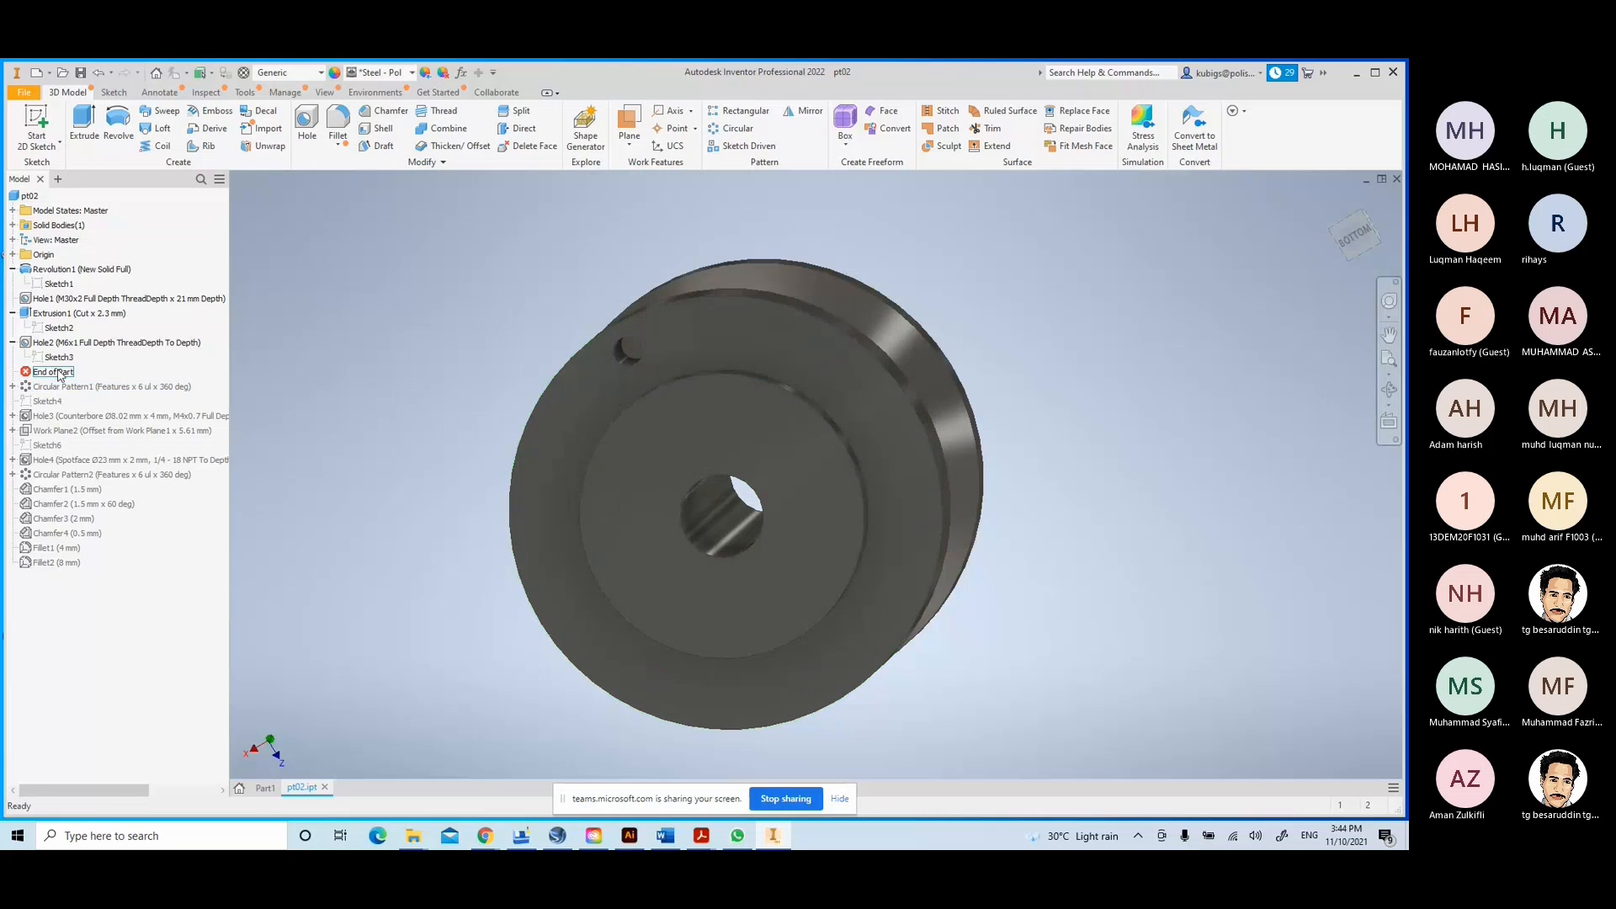
{"action": "left_click_drag", "start_coordinate": [59, 376], "coordinate": [59, 393]}
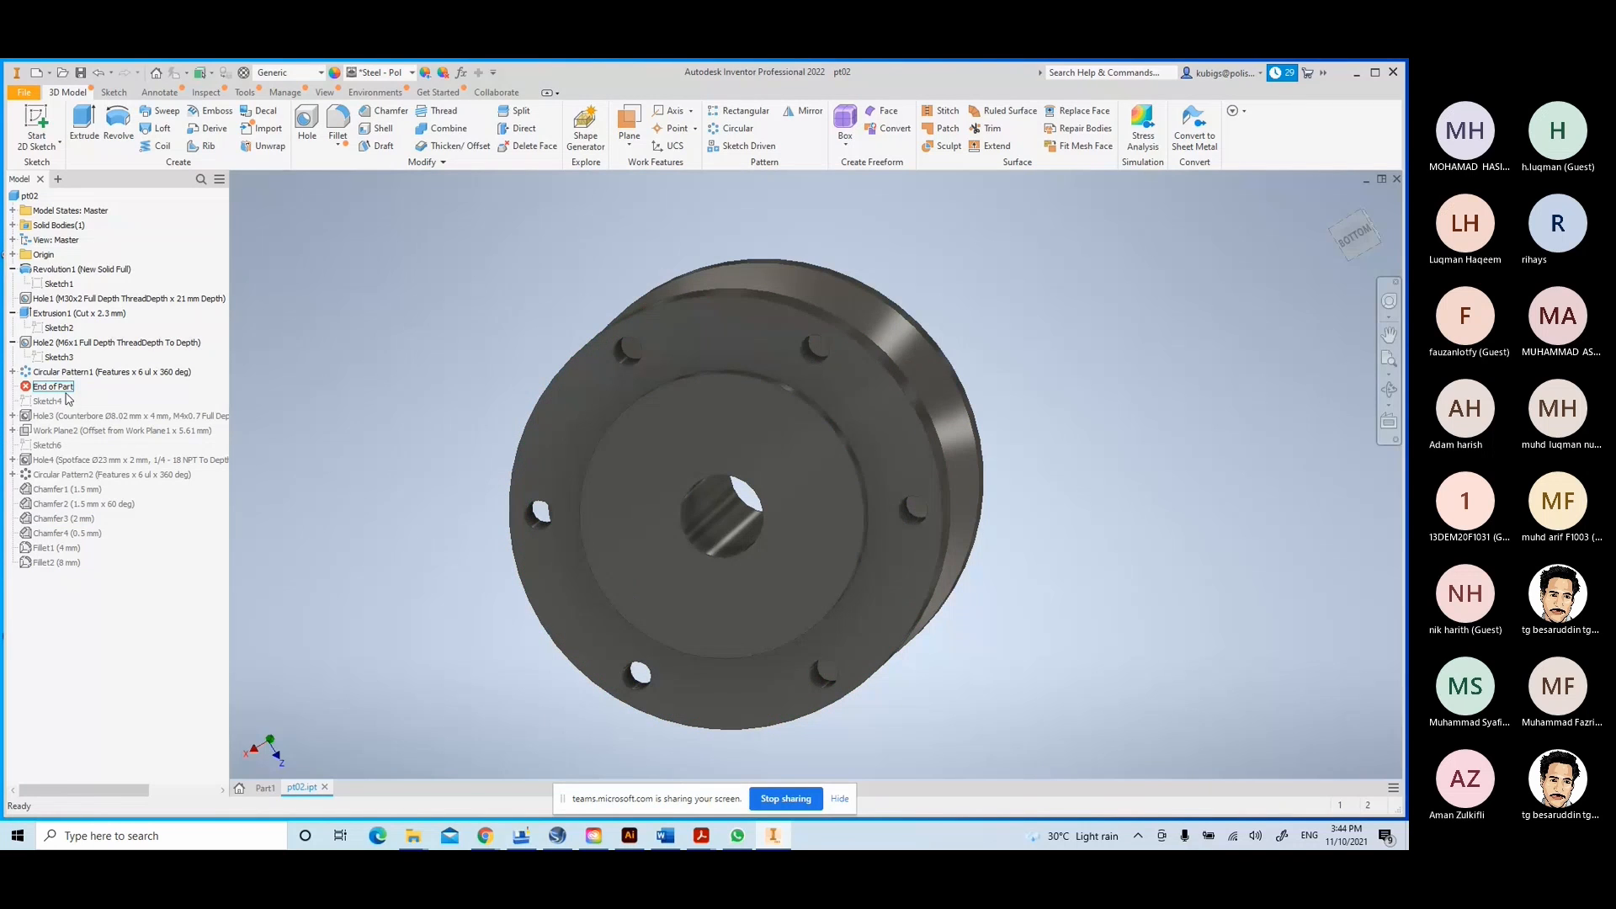
- Open Circular Pattern1 for editing, pick the origin Y Axis as rotation axis, try the Fixed and Rotational orientations, and cancel the edit
{"action": "double_click", "coordinate": [92, 372]}
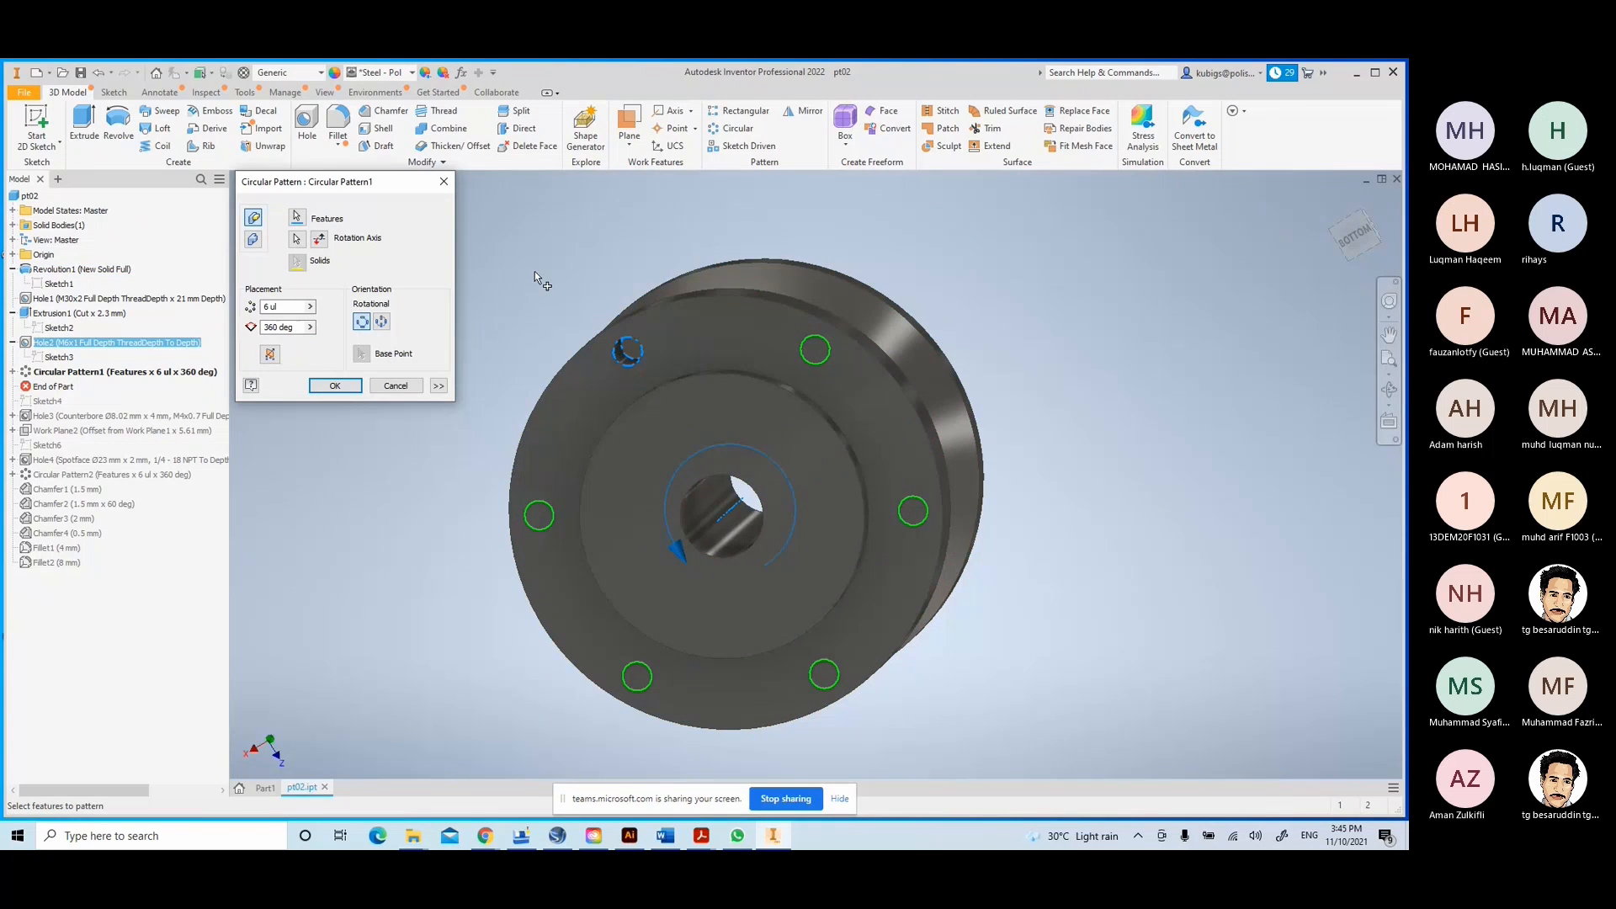
{"action": "middle_click_drag", "start_coordinate": [1043, 376], "coordinate": [842, 324], "text": "shift"}
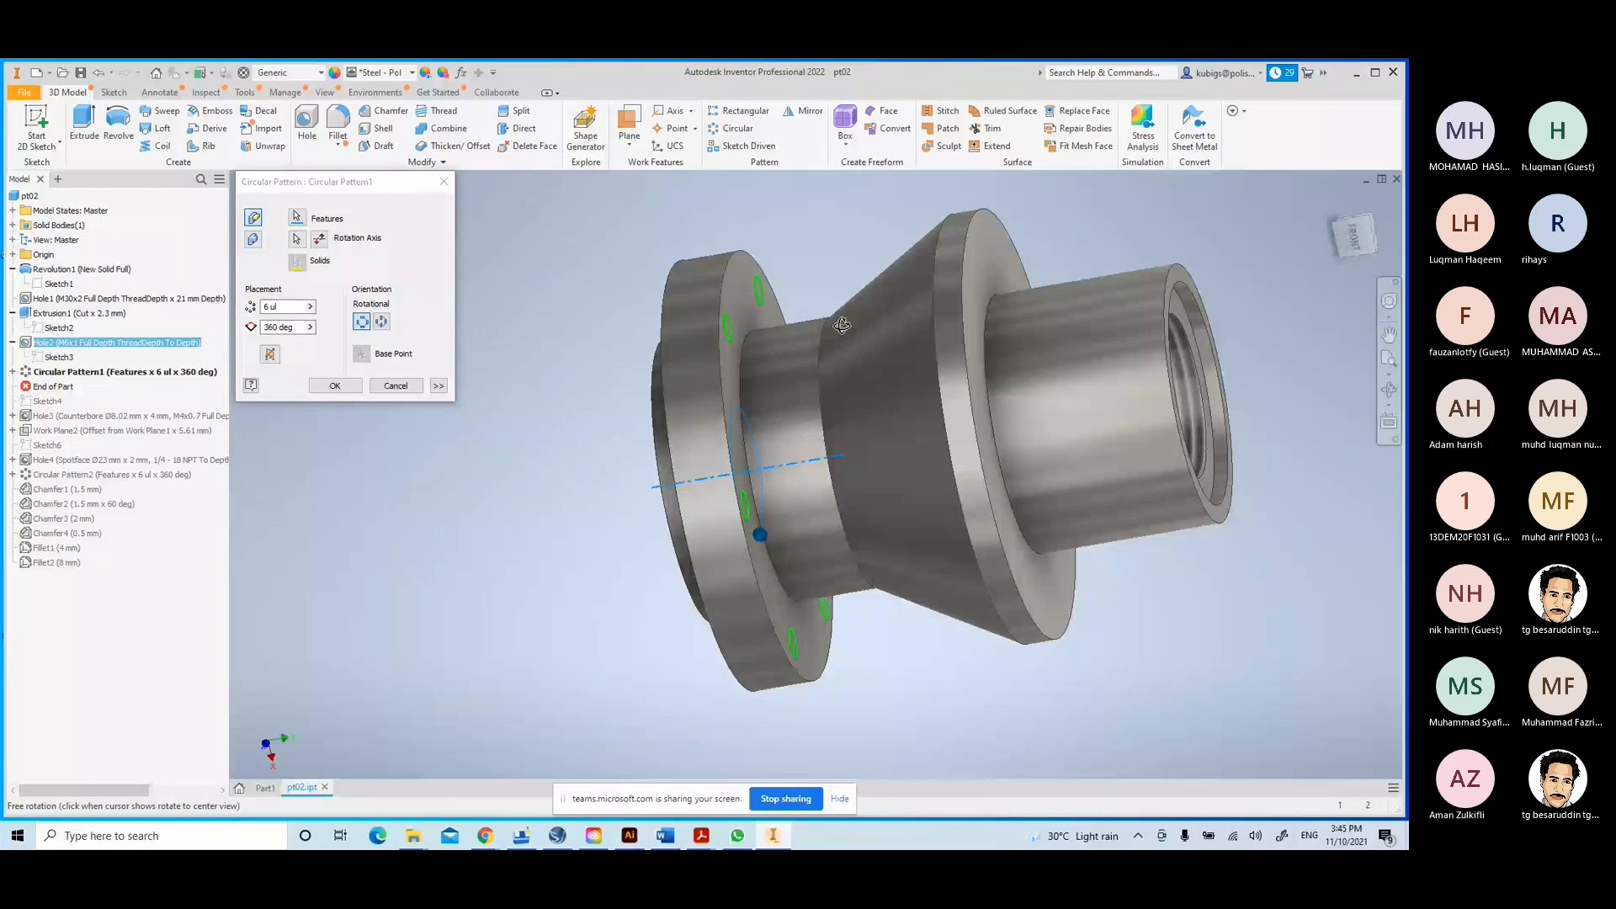
{"action": "left_click", "coordinate": [297, 239]}
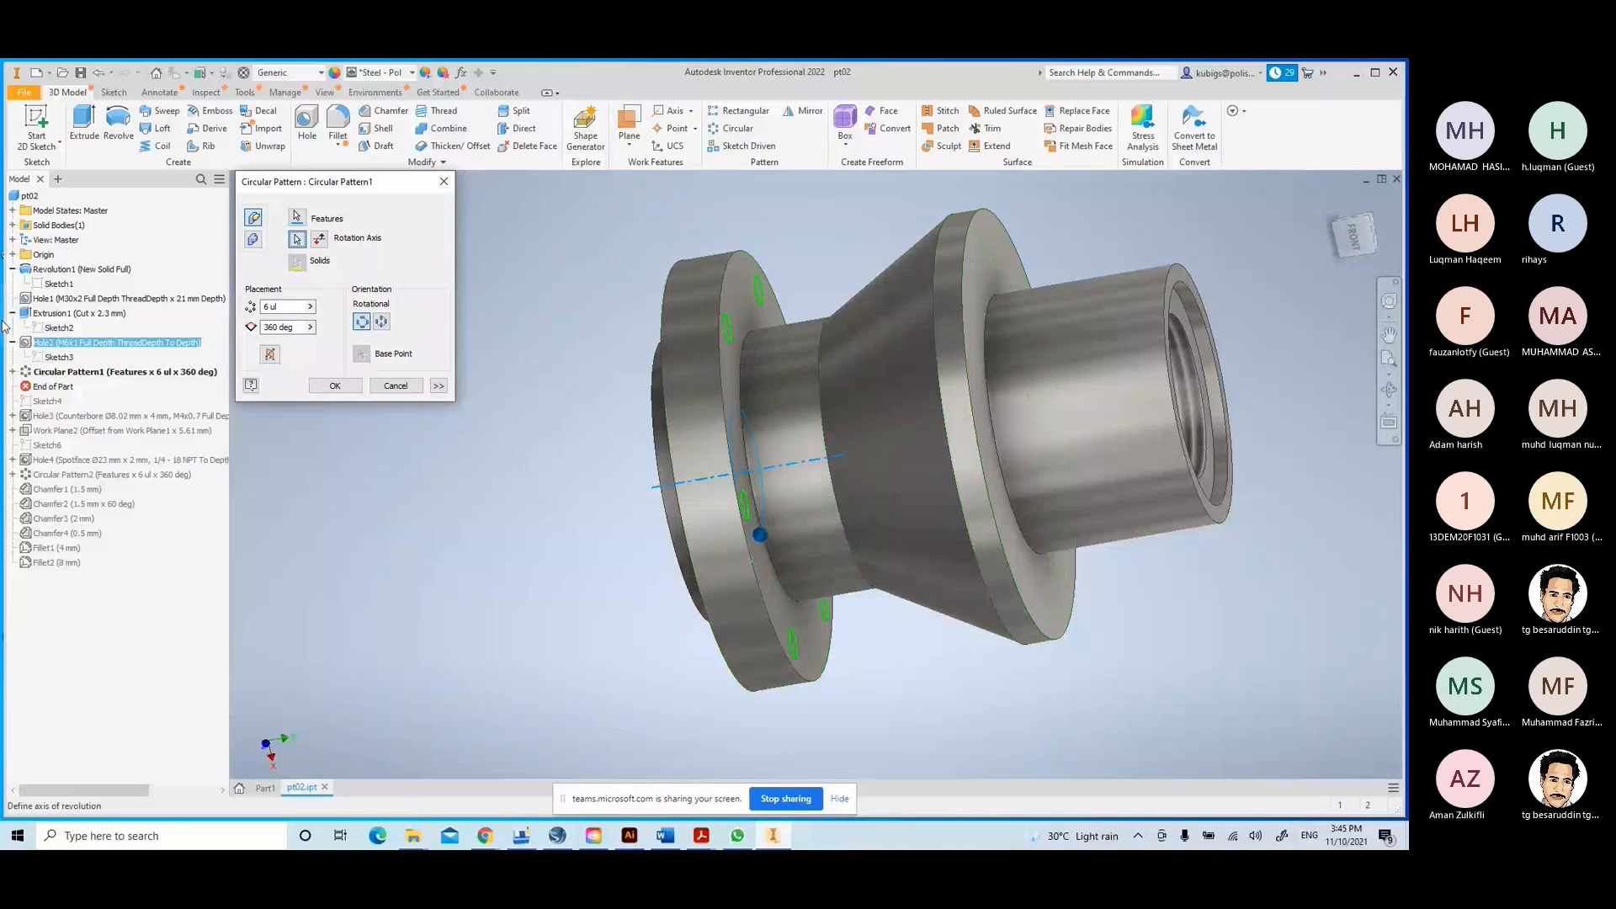
{"action": "left_click", "coordinate": [13, 255]}
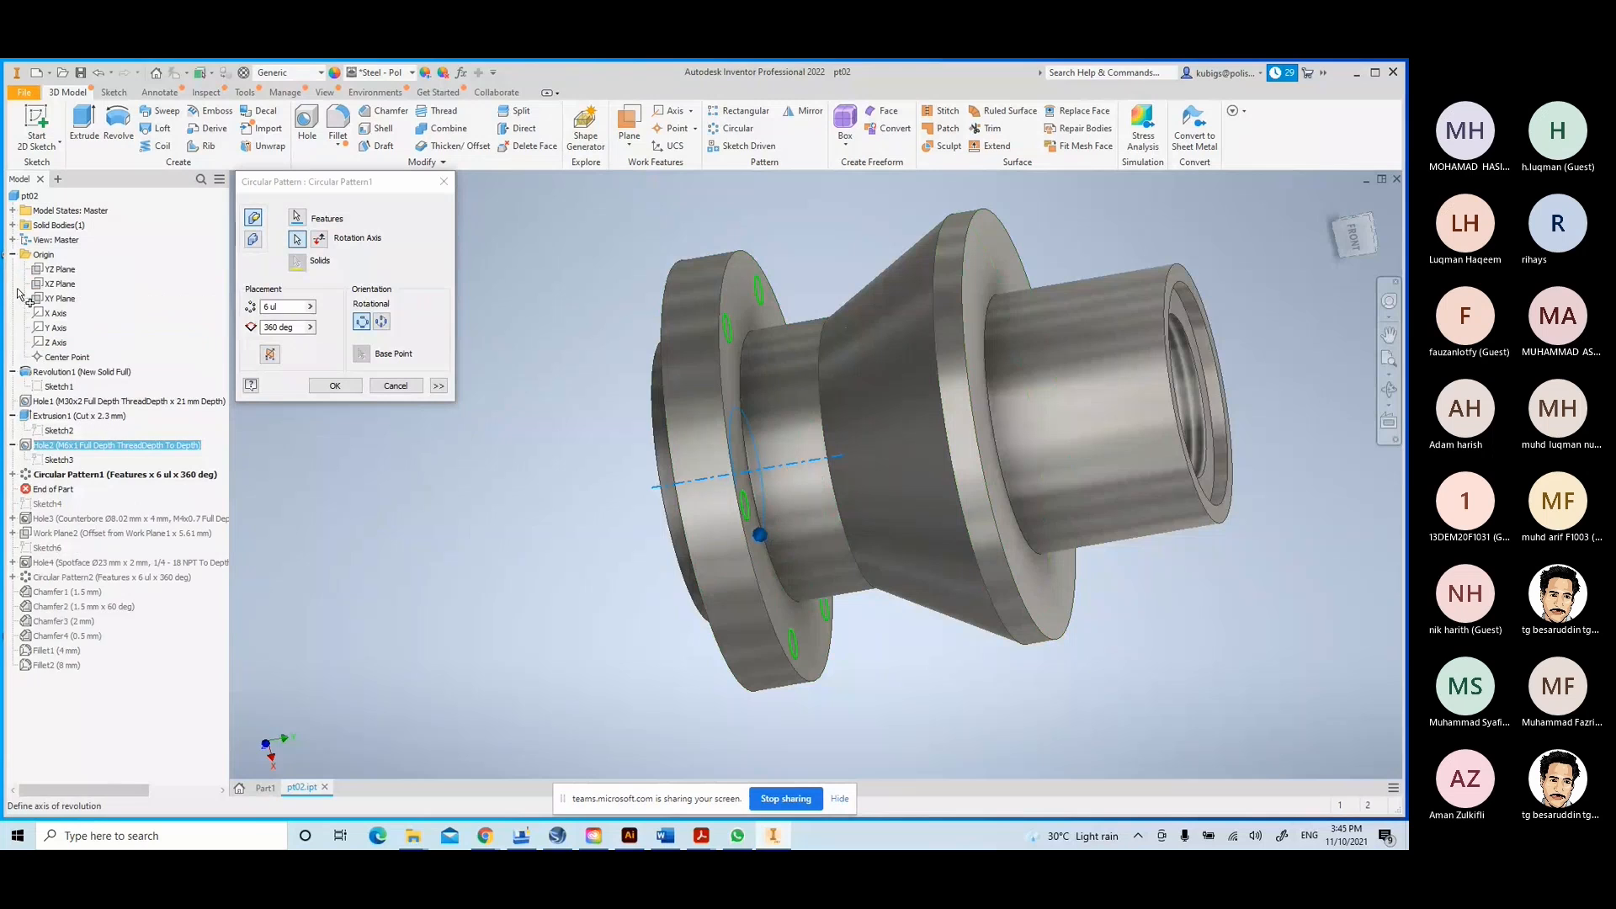
{"action": "left_click", "coordinate": [54, 329]}
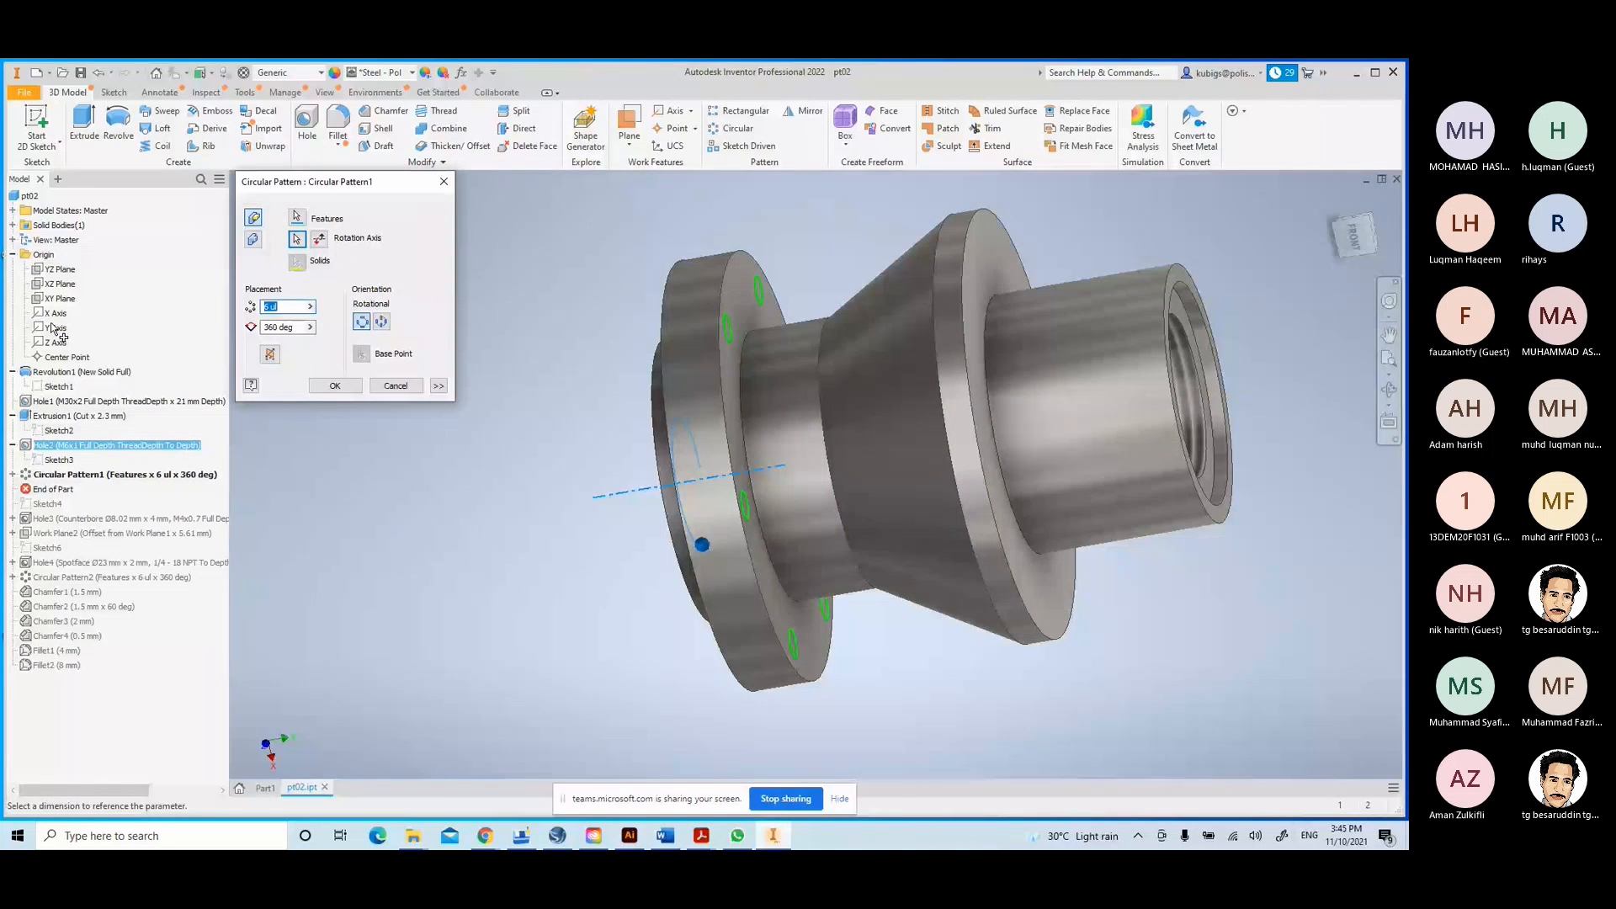
{"action": "left_click", "coordinate": [381, 322]}
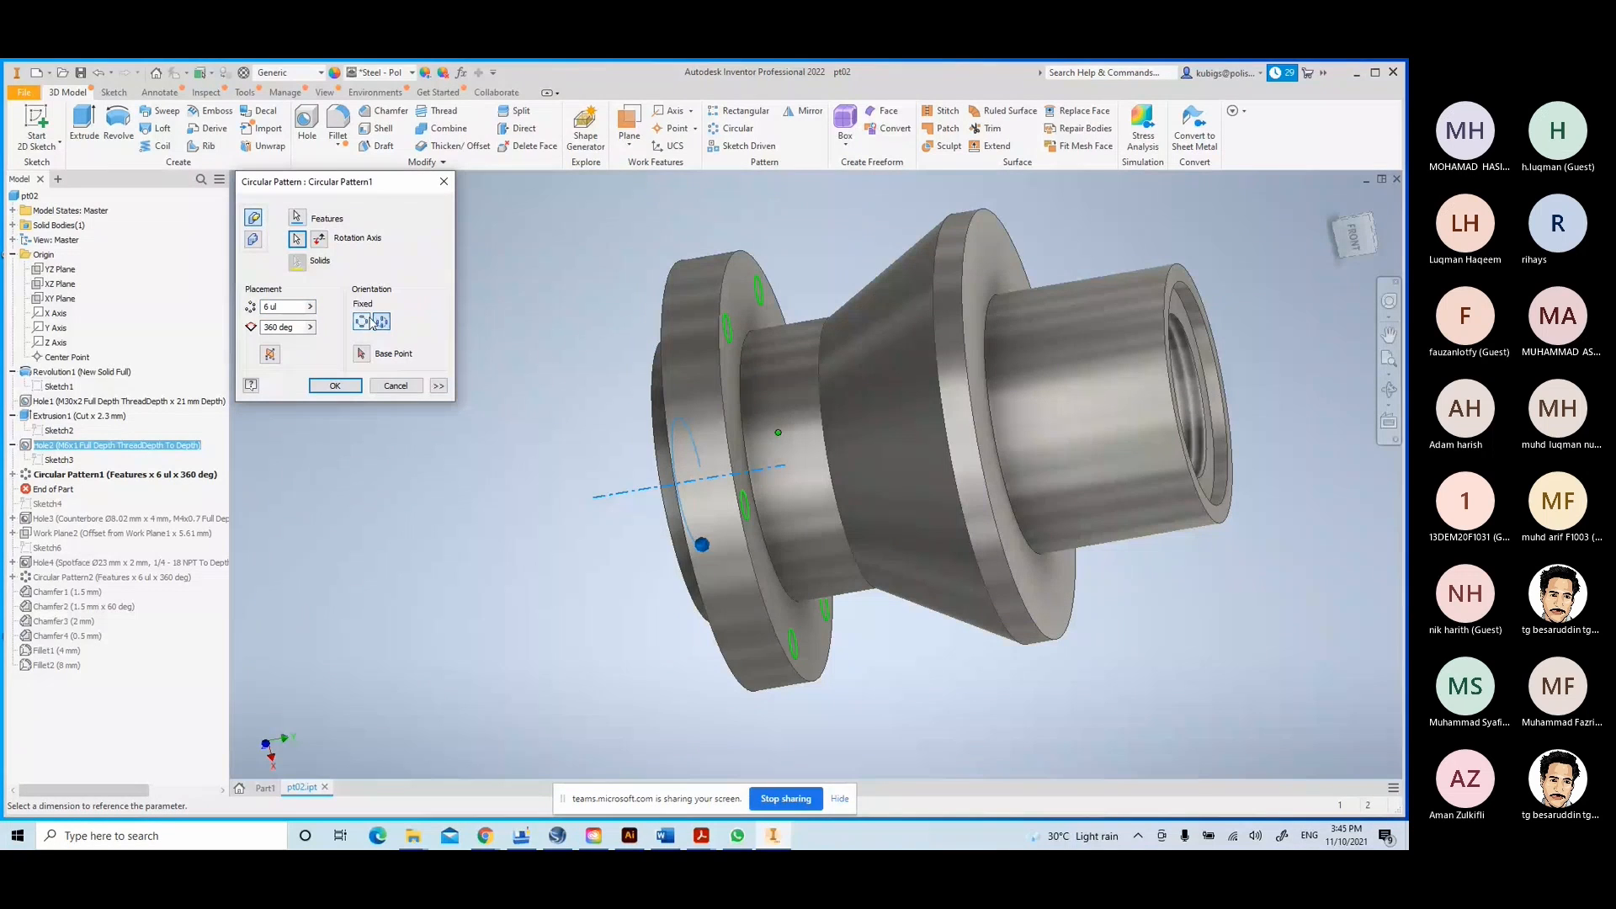
{"action": "left_click", "coordinate": [362, 322]}
{"action": "key", "text": "Escape"}
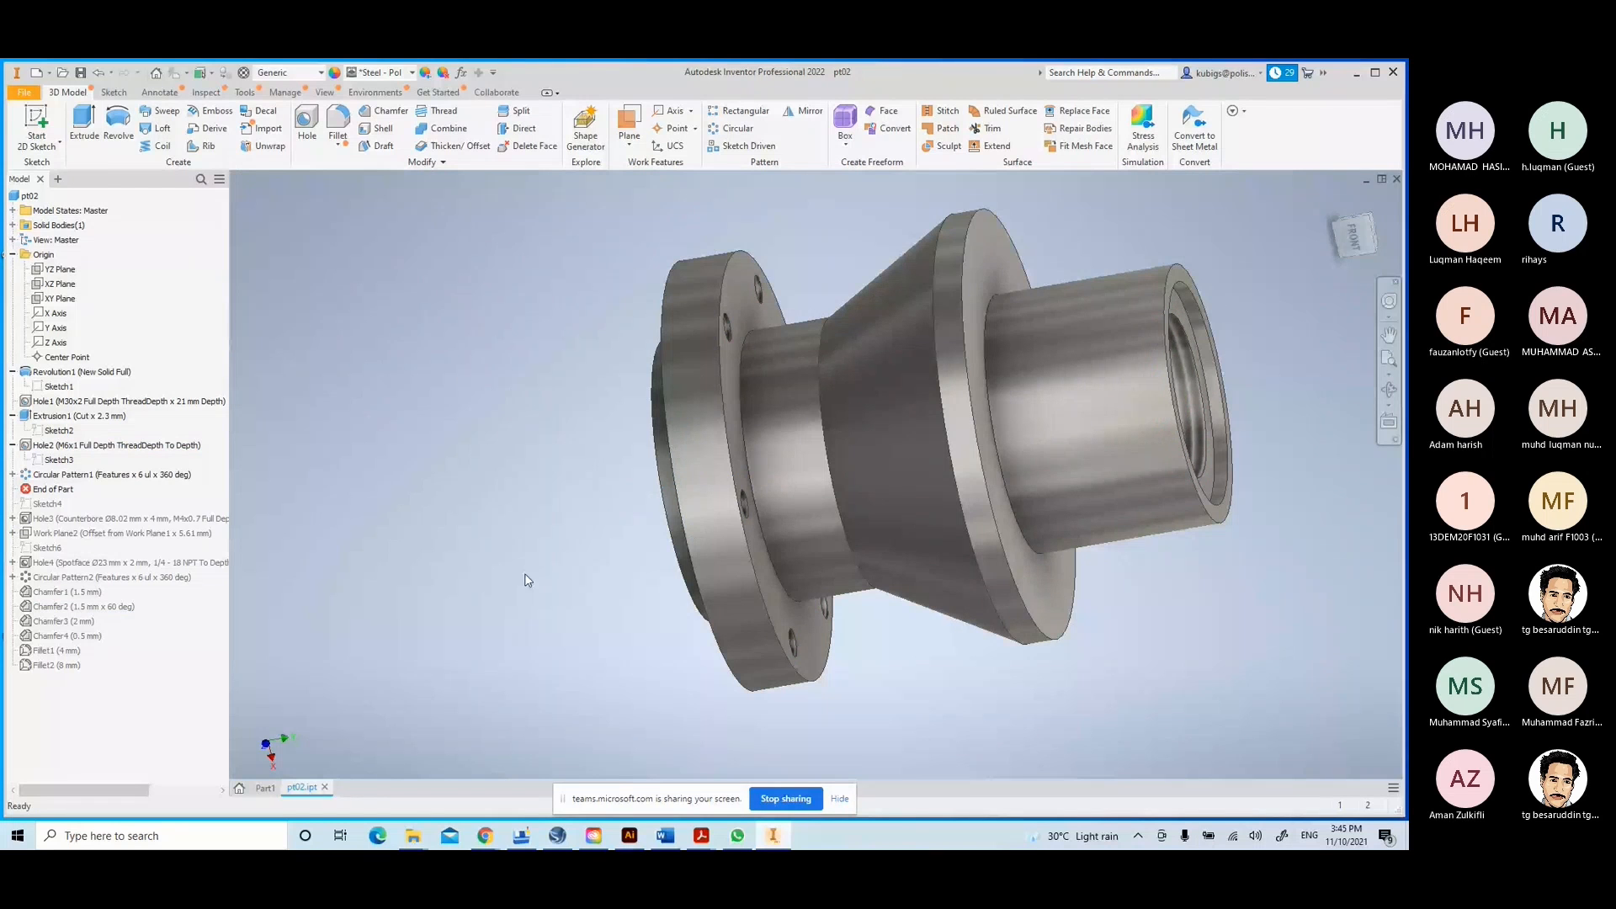
- Move the End of Part marker to just after Hole3
{"action": "middle_click_drag", "start_coordinate": [528, 580], "coordinate": [681, 643], "text": "shift"}
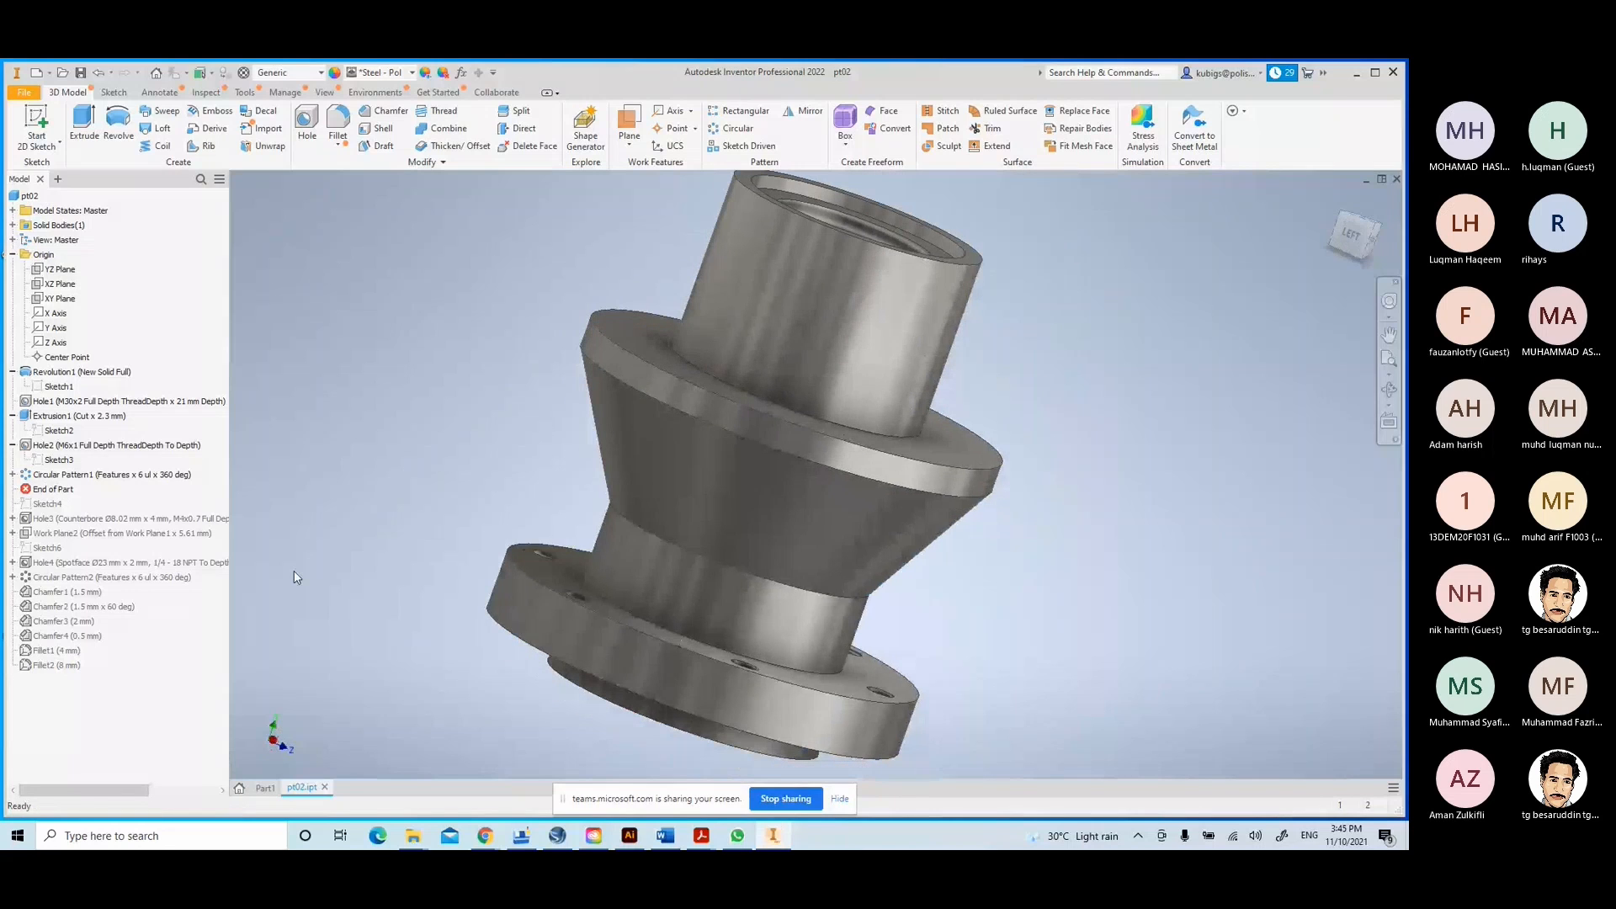
{"action": "left_click", "coordinate": [59, 490]}
{"action": "left_click_drag", "start_coordinate": [59, 491], "coordinate": [114, 528]}
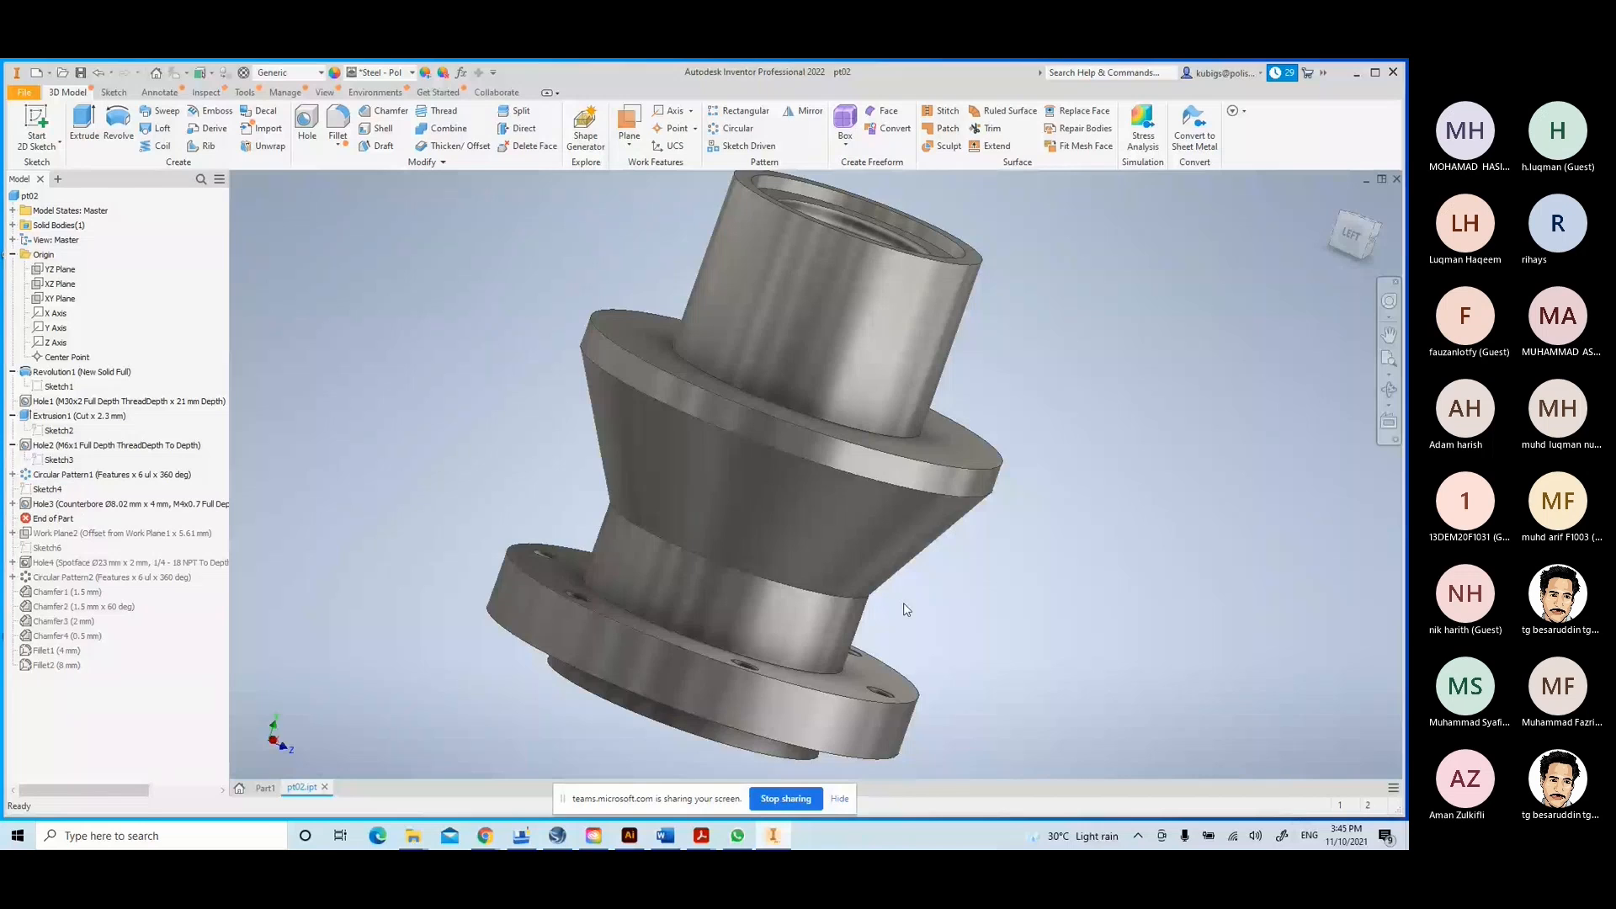
- Select Hole3 and examine the location of its holes on the underside of the base flange
{"action": "middle_click_drag", "start_coordinate": [905, 609], "coordinate": [987, 567]}
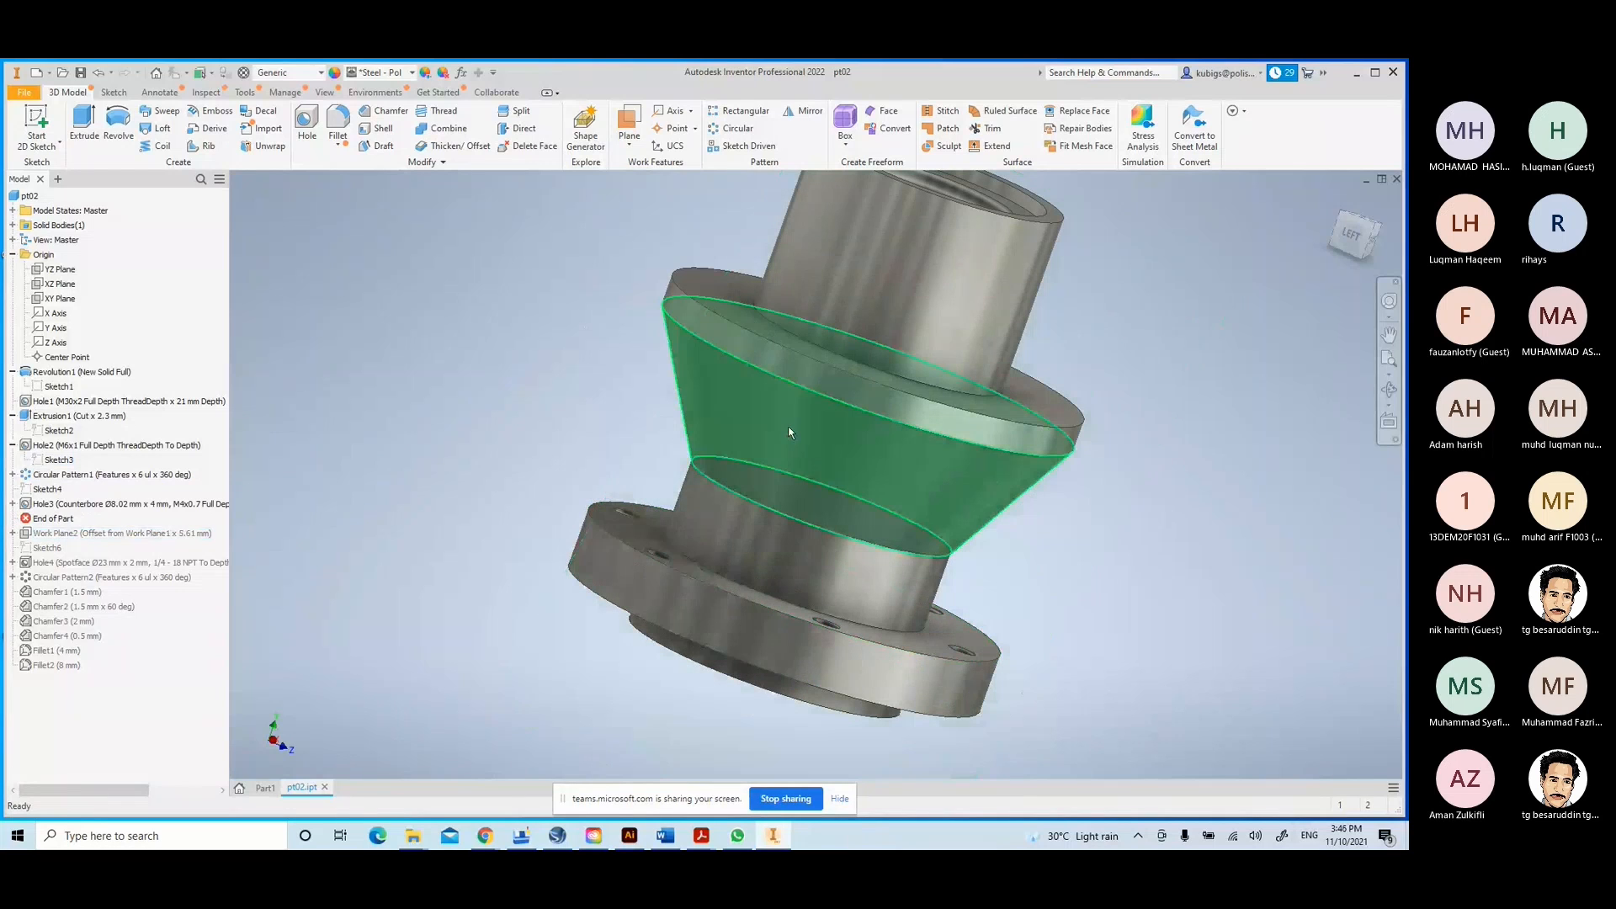
{"action": "middle_click_drag", "start_coordinate": [815, 366], "coordinate": [769, 431]}
{"action": "left_click", "coordinate": [612, 619]}
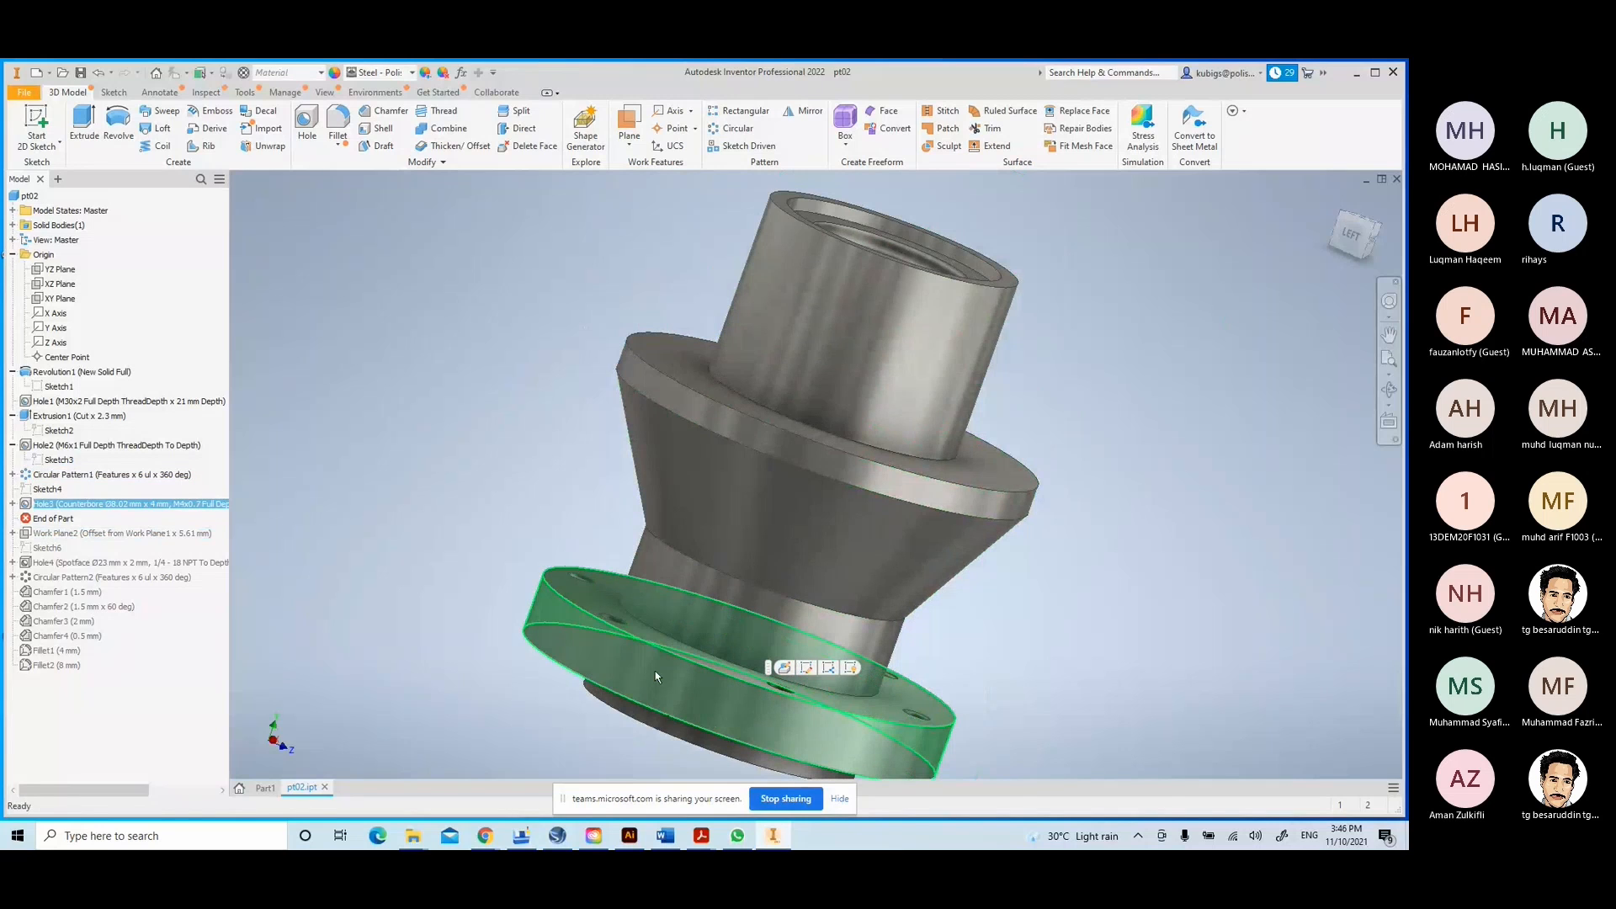
{"action": "middle_click_drag", "start_coordinate": [655, 670], "coordinate": [740, 371], "text": "shift"}
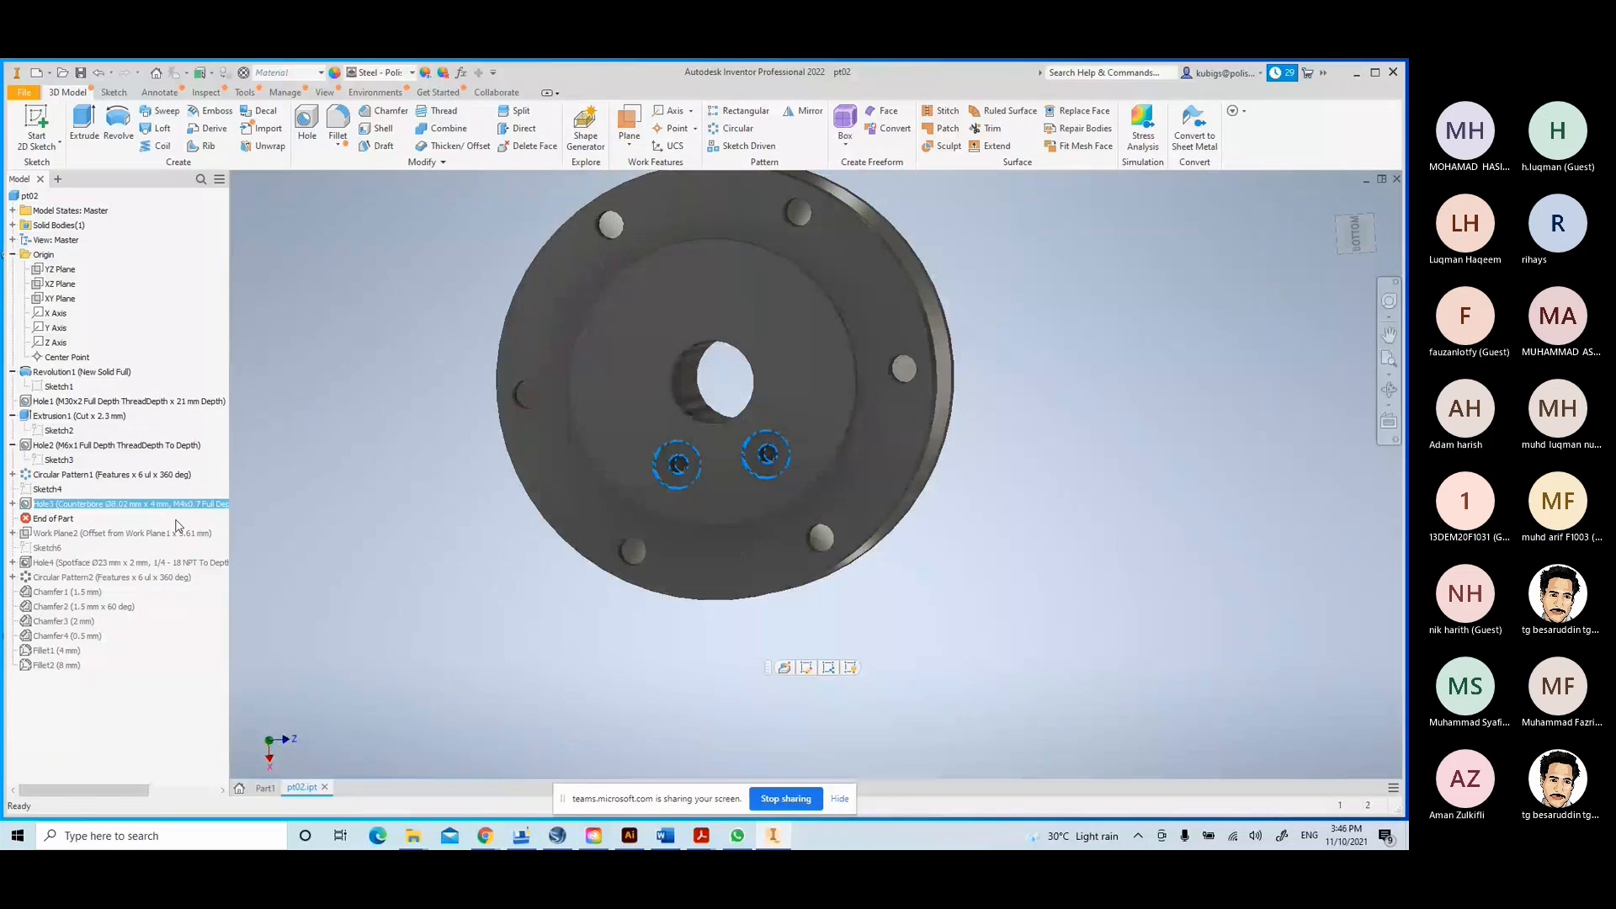
- Open Sketch5 under Hole3 and move its 8.13 and 15 dimensions closer to the flange outline
{"action": "left_click", "coordinate": [13, 503]}
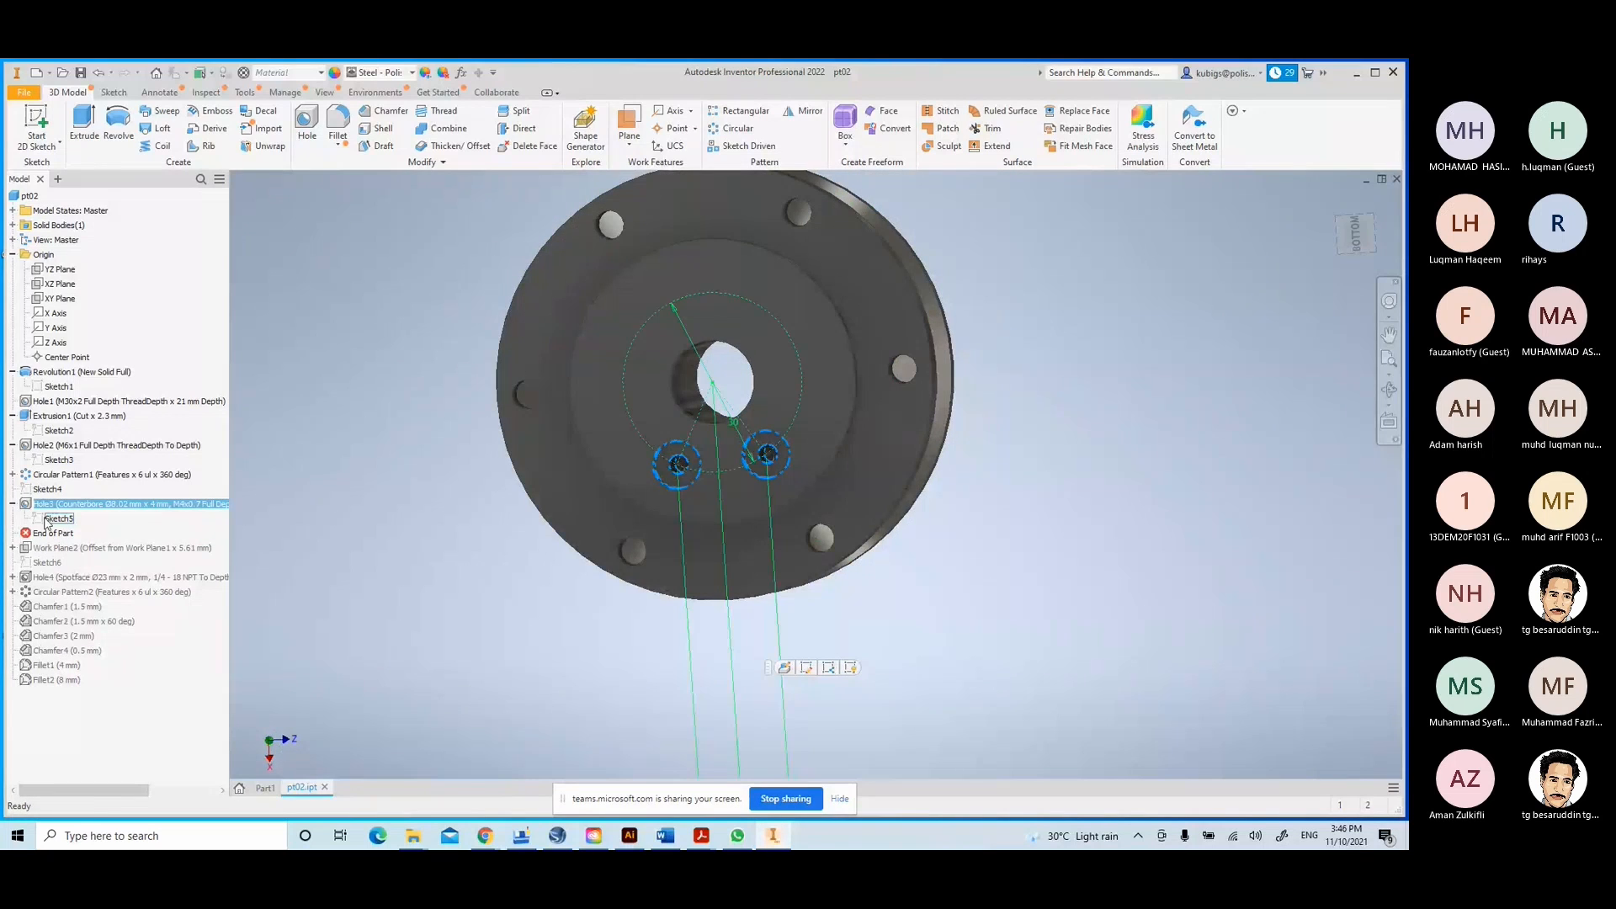
{"action": "double_click", "coordinate": [57, 519]}
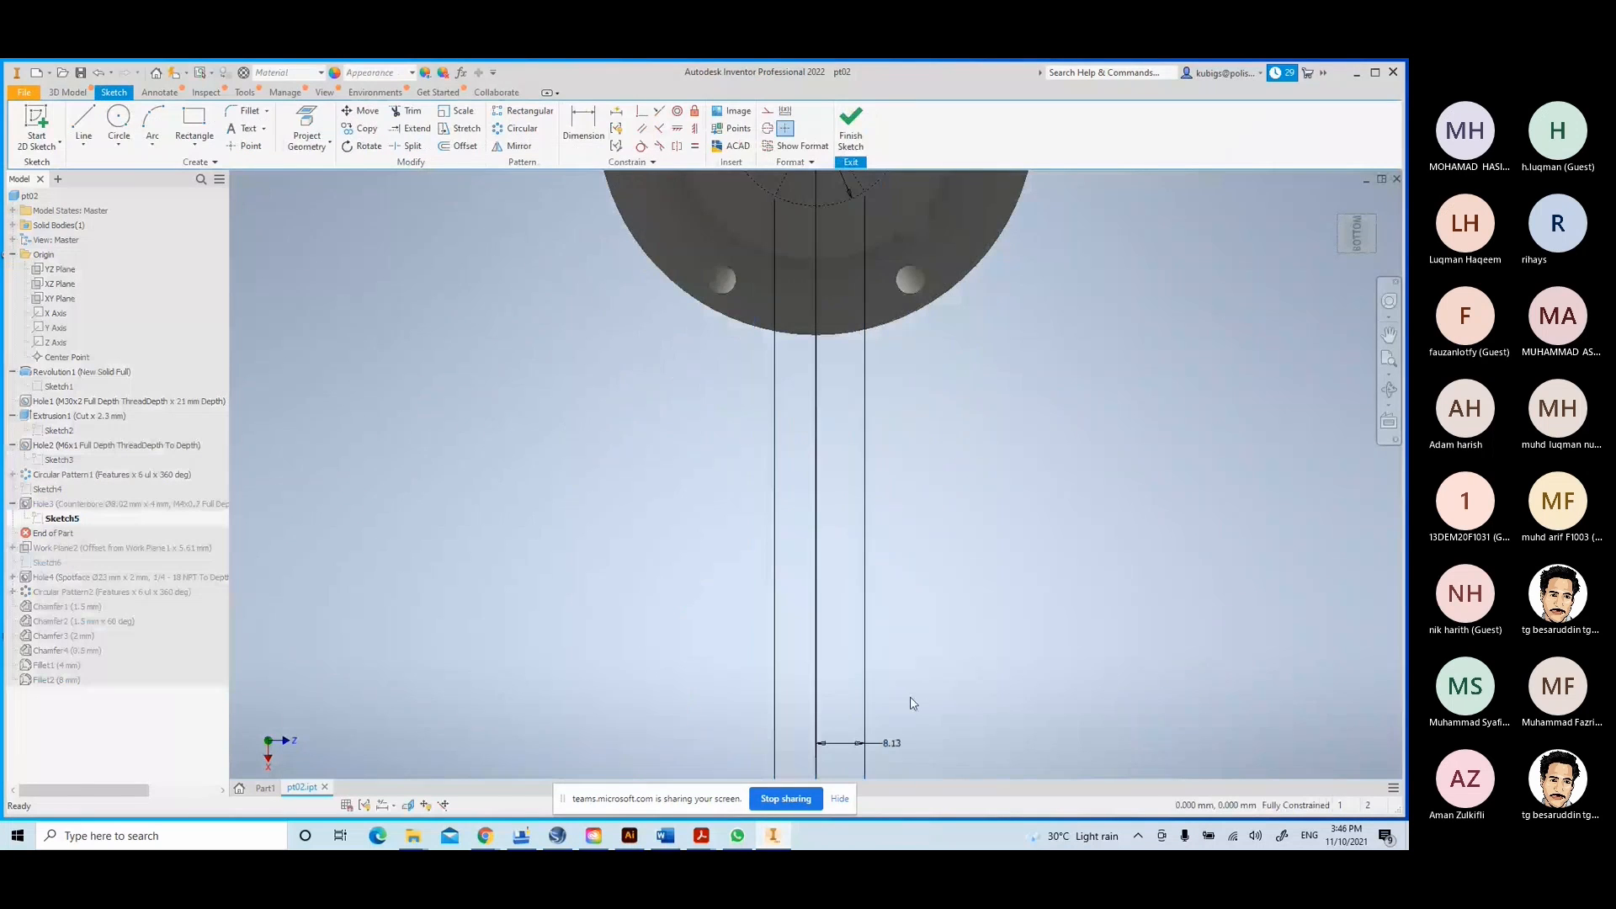
{"action": "scroll", "coordinate": [913, 704], "scroll_direction": "up", "scroll_amount": 5}
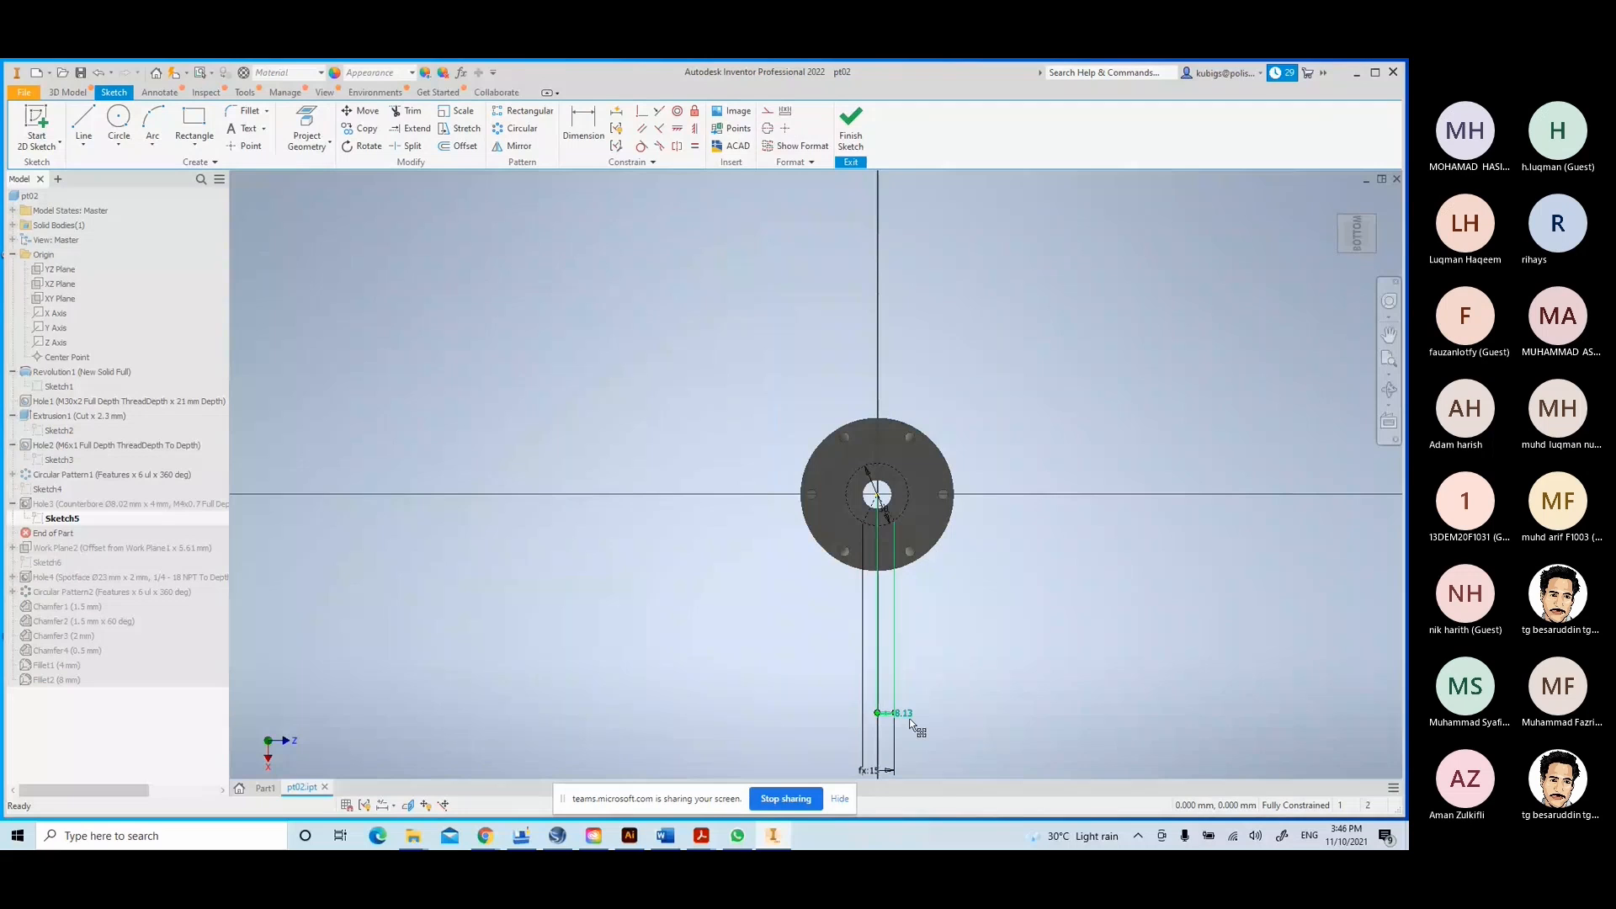
{"action": "left_click_drag", "start_coordinate": [909, 718], "coordinate": [912, 599]}
{"action": "left_click", "coordinate": [888, 767]}
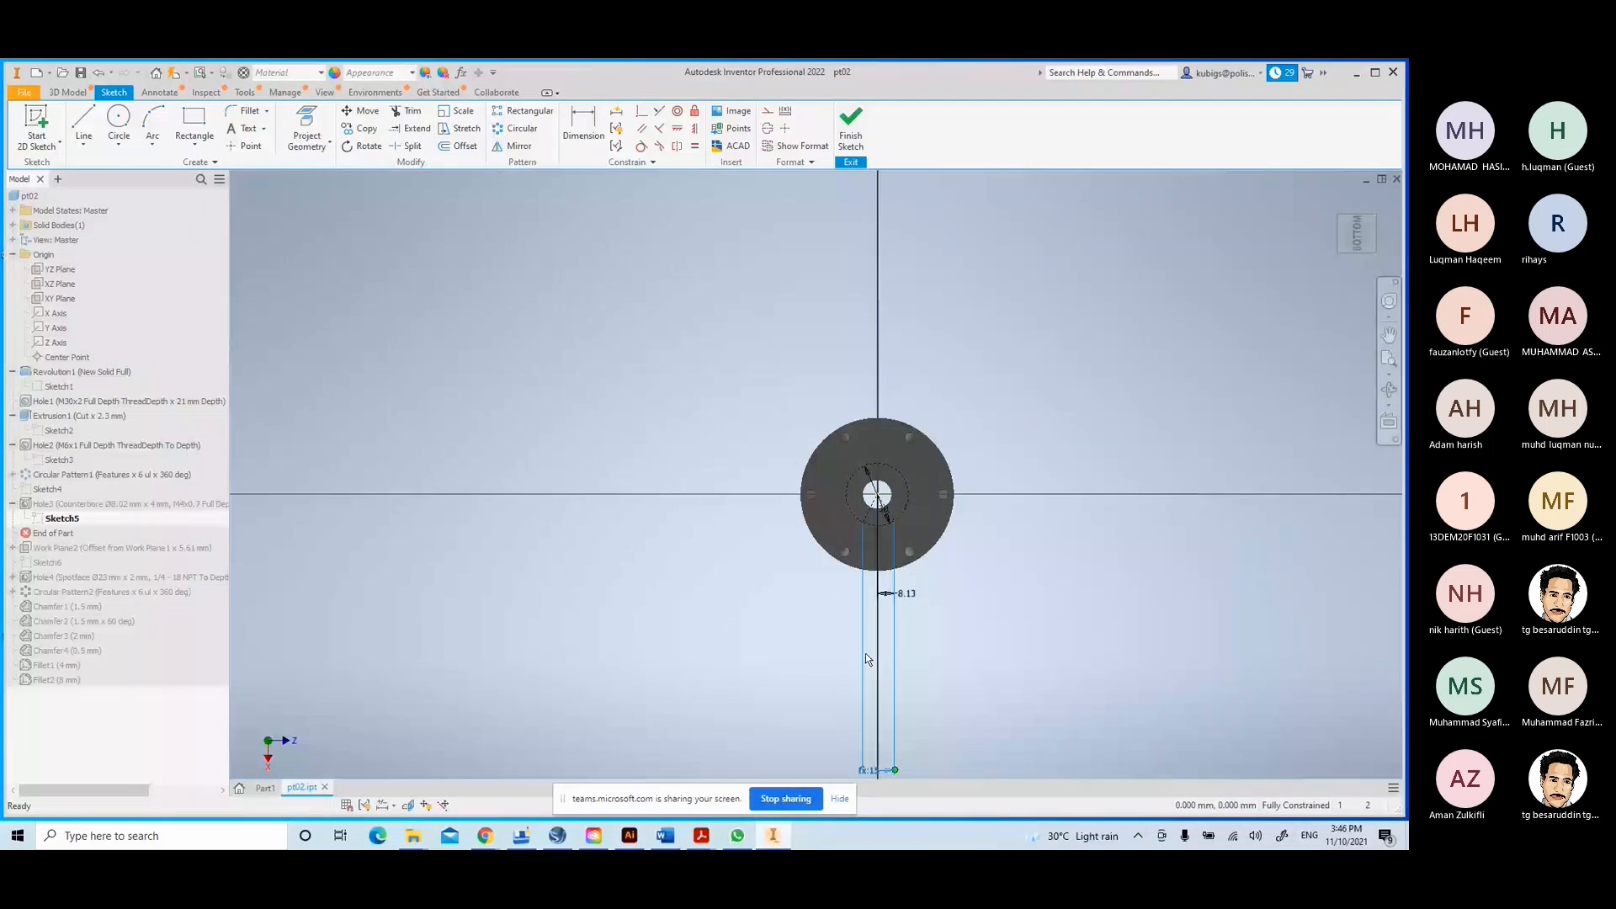
{"action": "left_click_drag", "start_coordinate": [865, 653], "coordinate": [862, 616]}
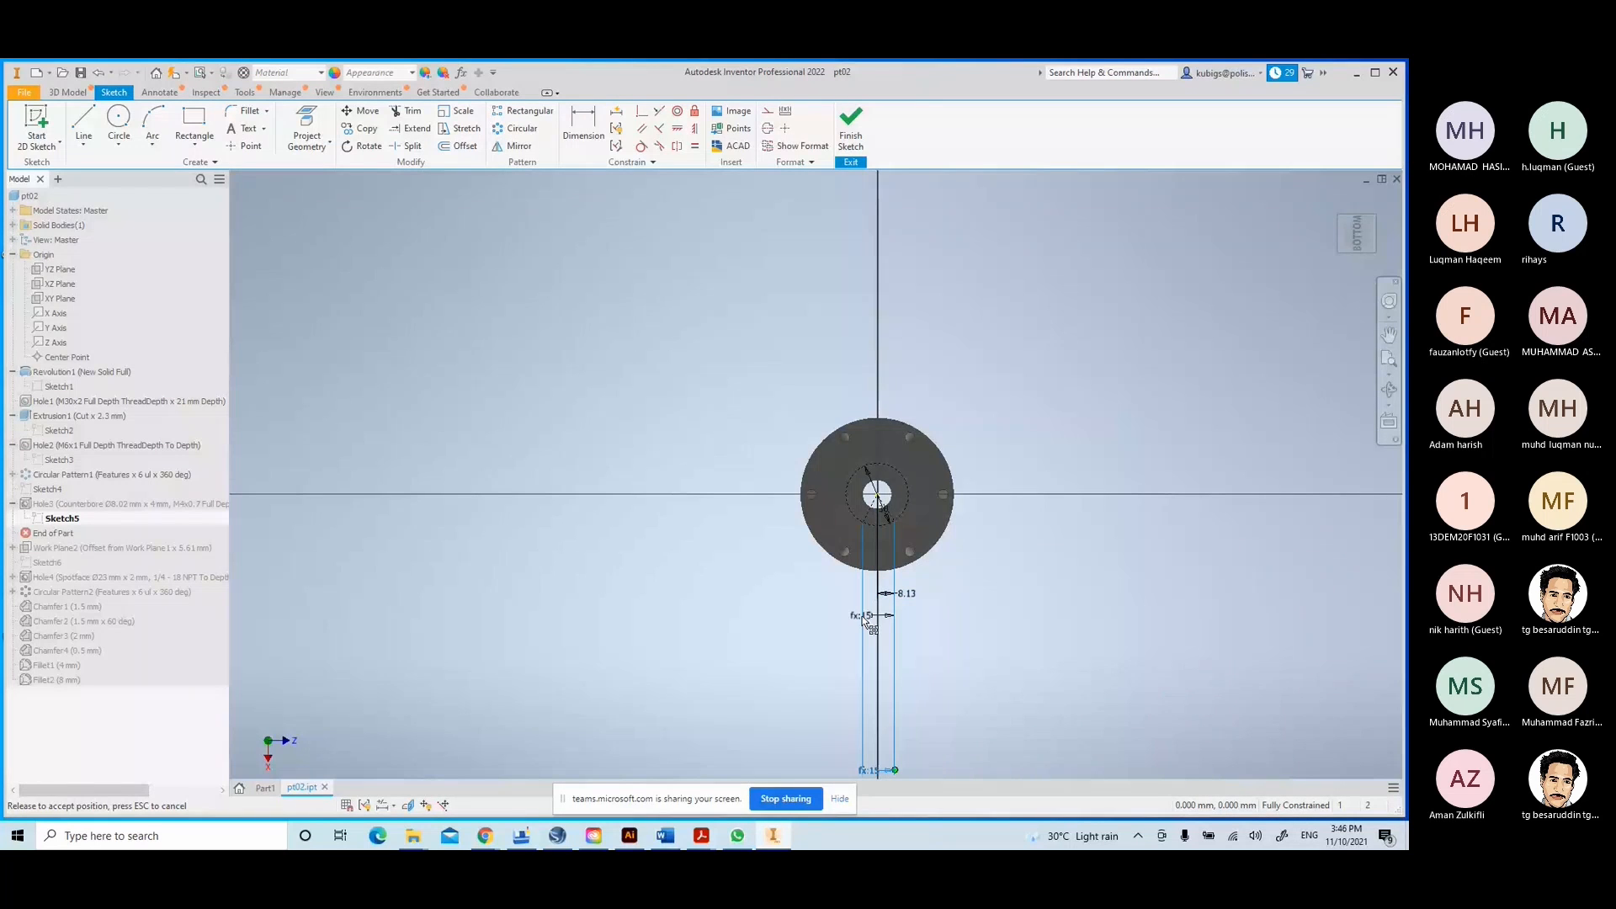
{"action": "scroll", "coordinate": [890, 581], "scroll_direction": "down", "scroll_amount": 4}
{"action": "mouse_move", "coordinate": [890, 581]}
{"action": "middle_mouse_down"}
{"action": "mouse_move", "coordinate": [834, 378]}
{"action": "mouse_move", "coordinate": [852, 716]}
{"action": "middle_mouse_up"}
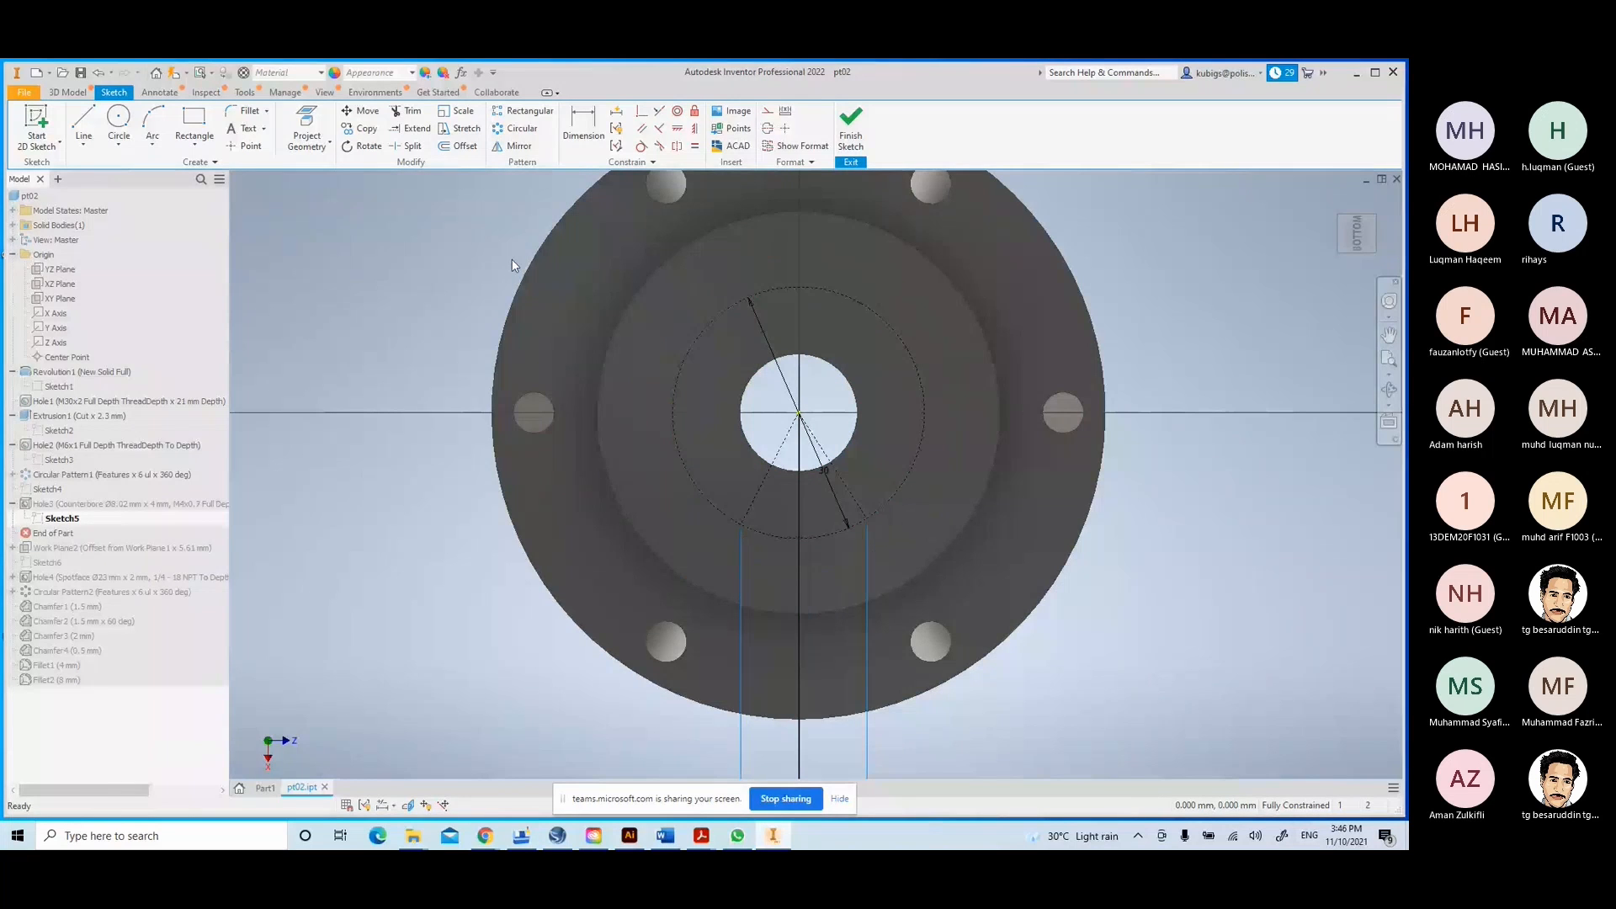
- Try to add an angular dimension between the two dashed lines running from the center to the hole positions
{"action": "left_click", "coordinate": [586, 147]}
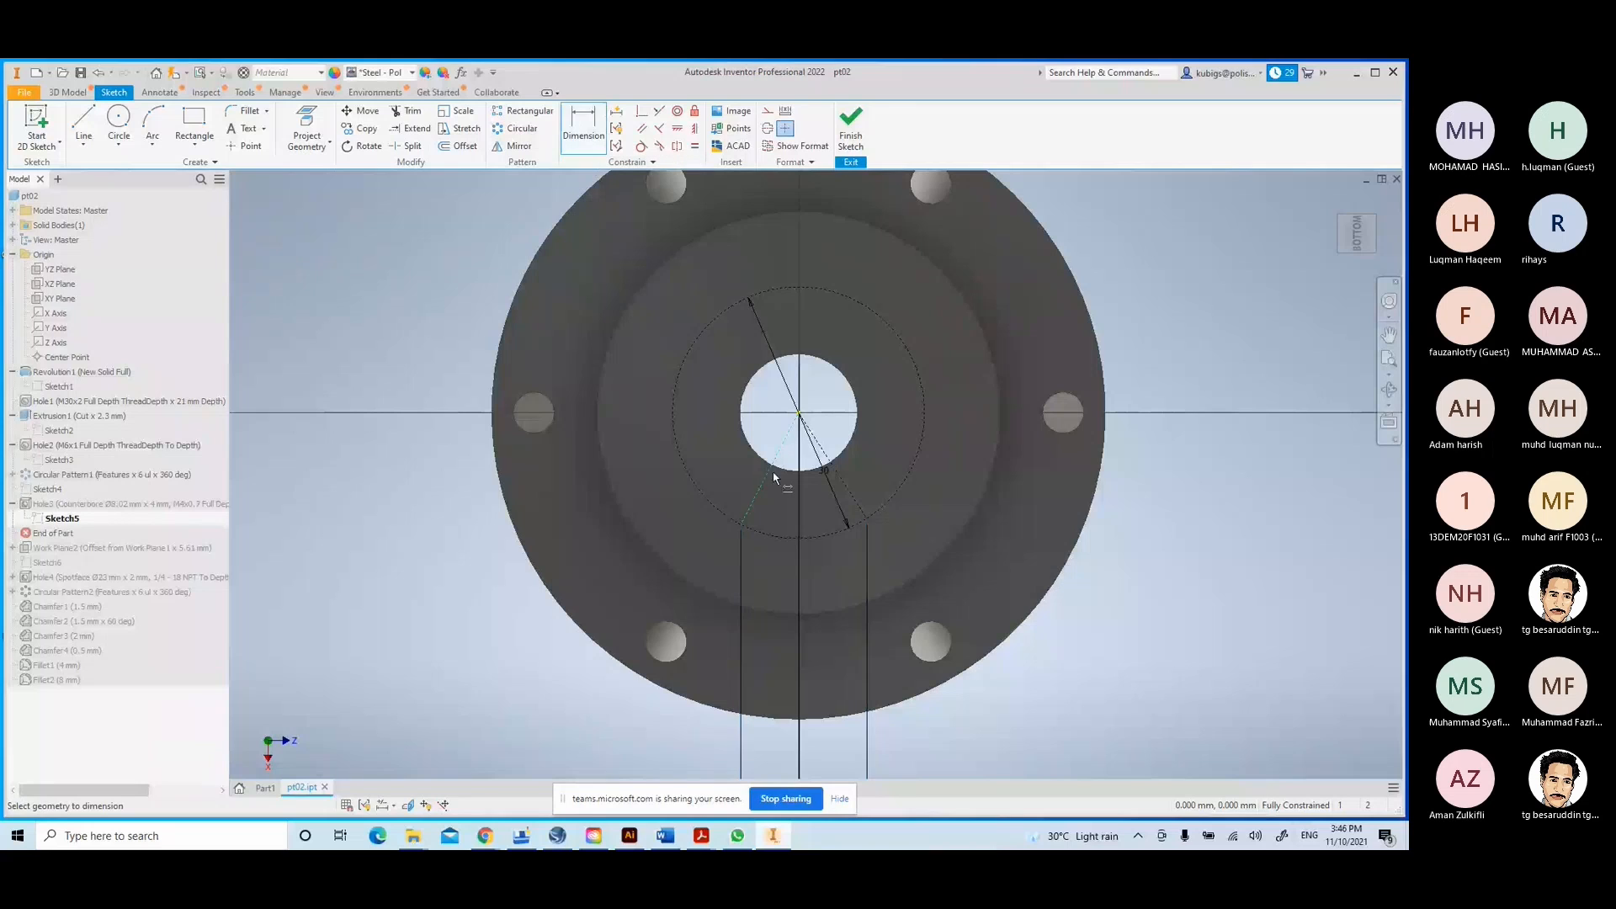
{"action": "left_click", "coordinate": [847, 479]}
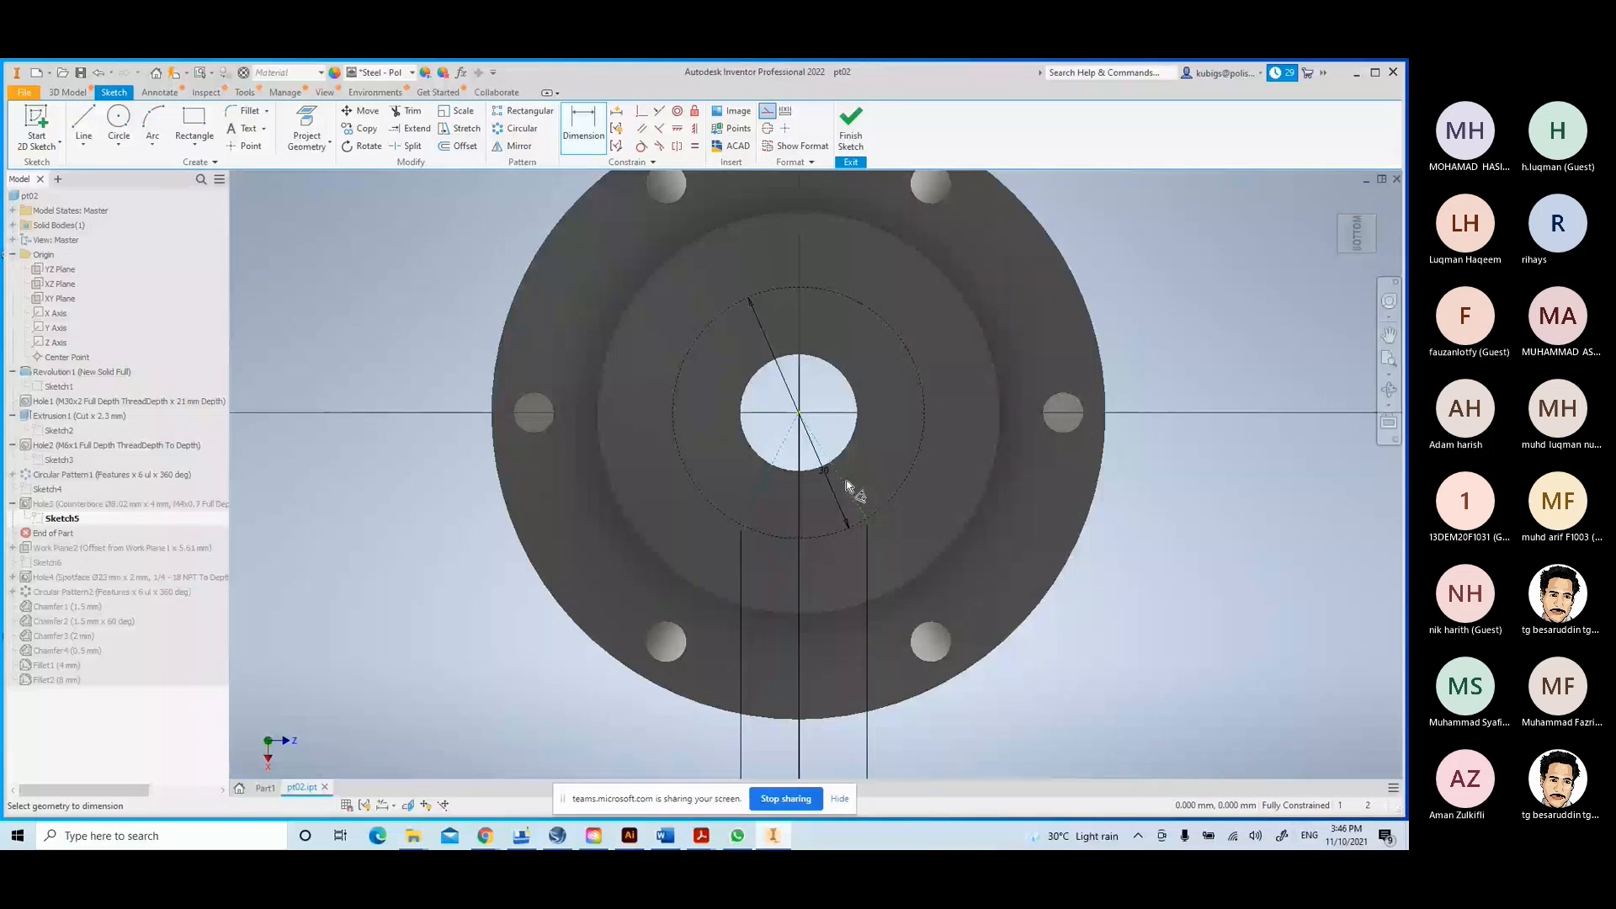
{"action": "left_click", "coordinate": [805, 566]}
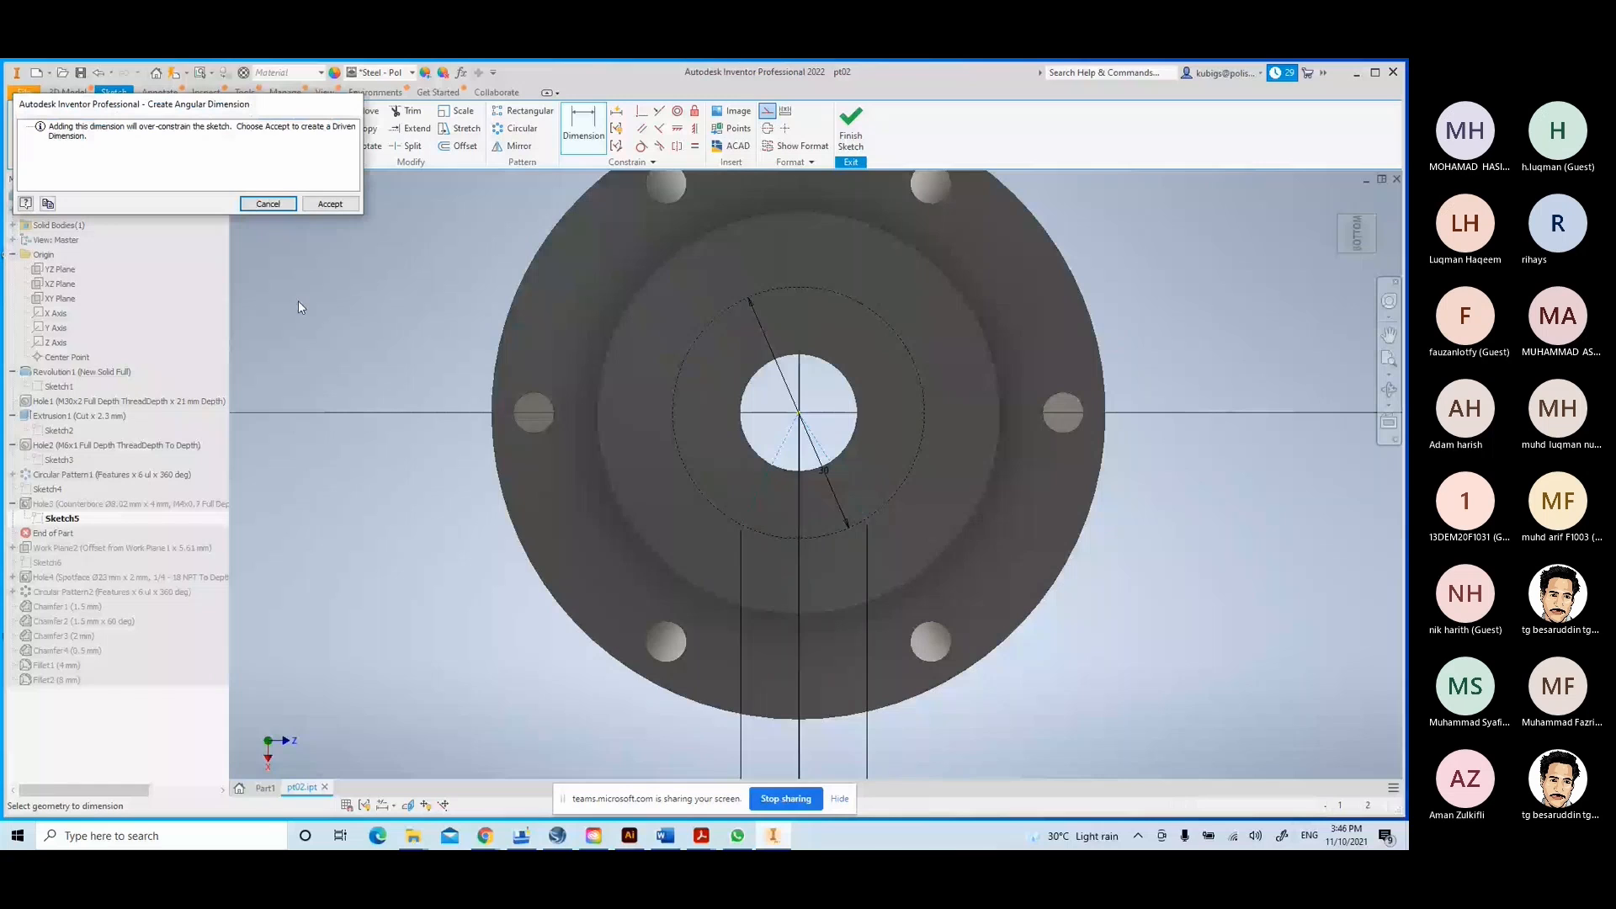
{"action": "key", "text": "Escape"}
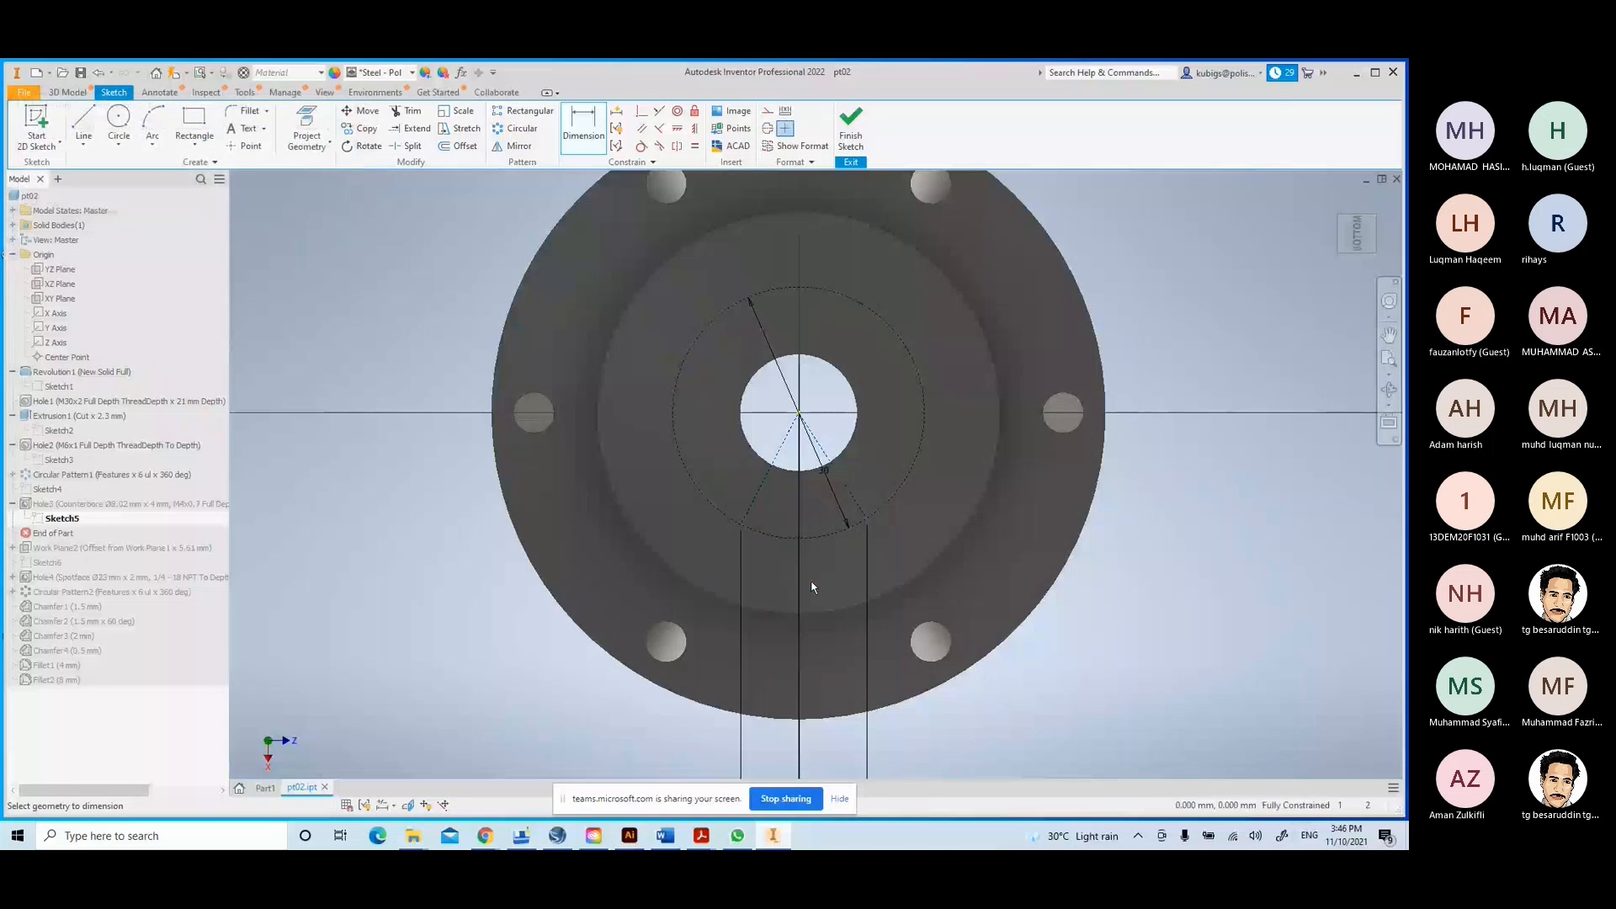
- Examine the circle and spacing dimensions that position the holes in Sketch5, and finish the sketch
{"action": "scroll", "coordinate": [812, 587], "scroll_direction": "down", "scroll_amount": 3}
{"action": "middle_click_drag", "start_coordinate": [795, 614], "coordinate": [783, 575]}
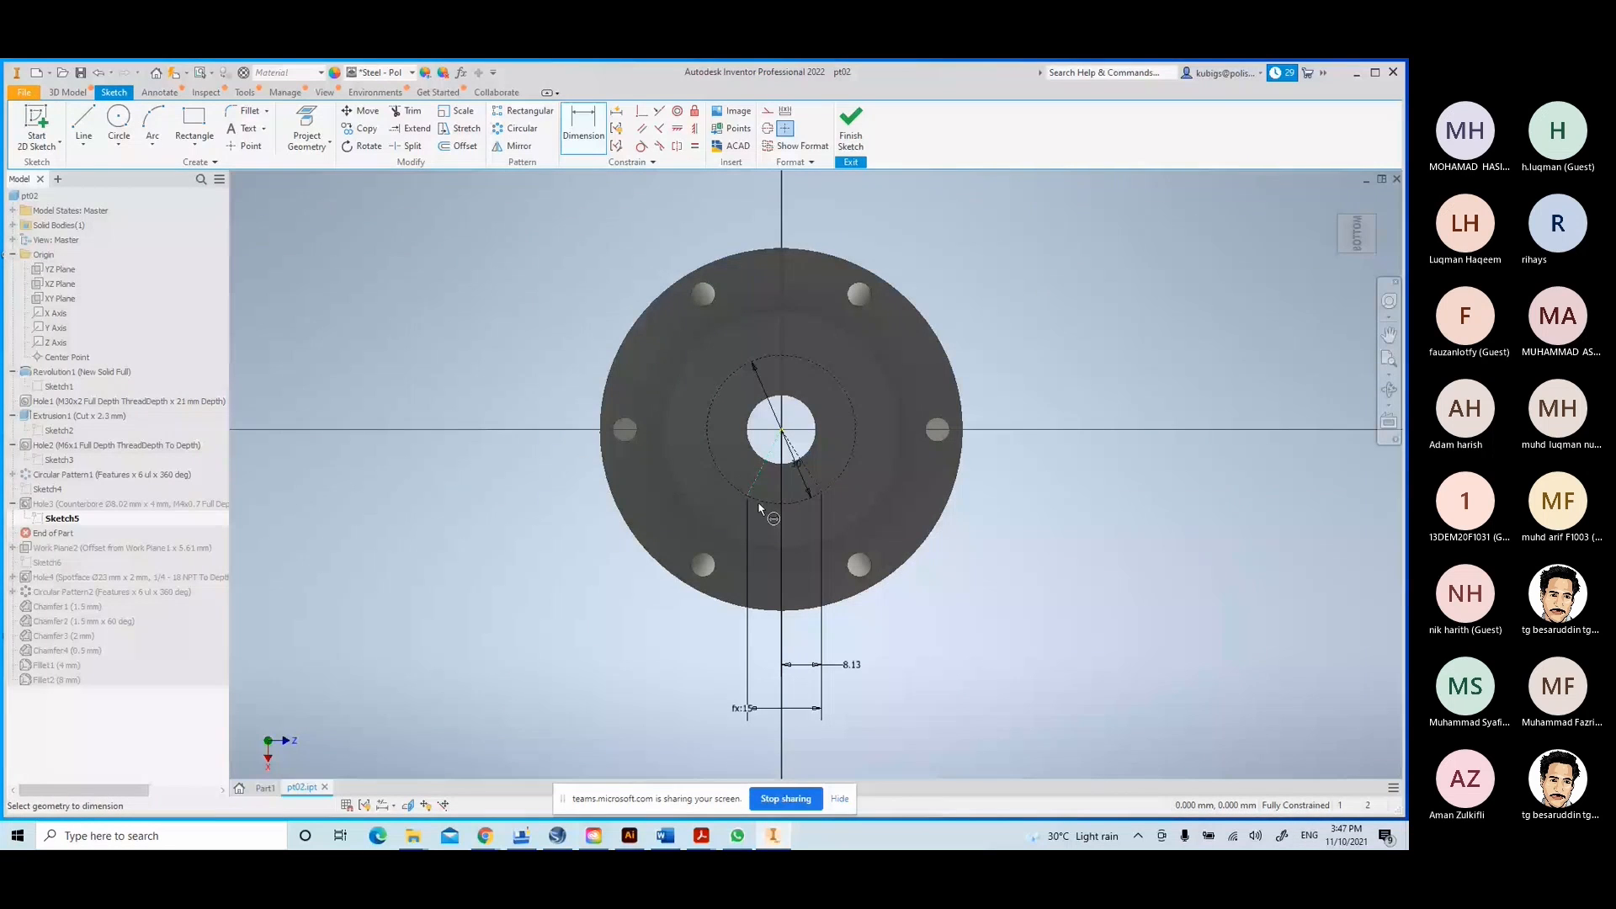
{"action": "scroll", "coordinate": [759, 509], "scroll_direction": "up", "scroll_amount": 2}
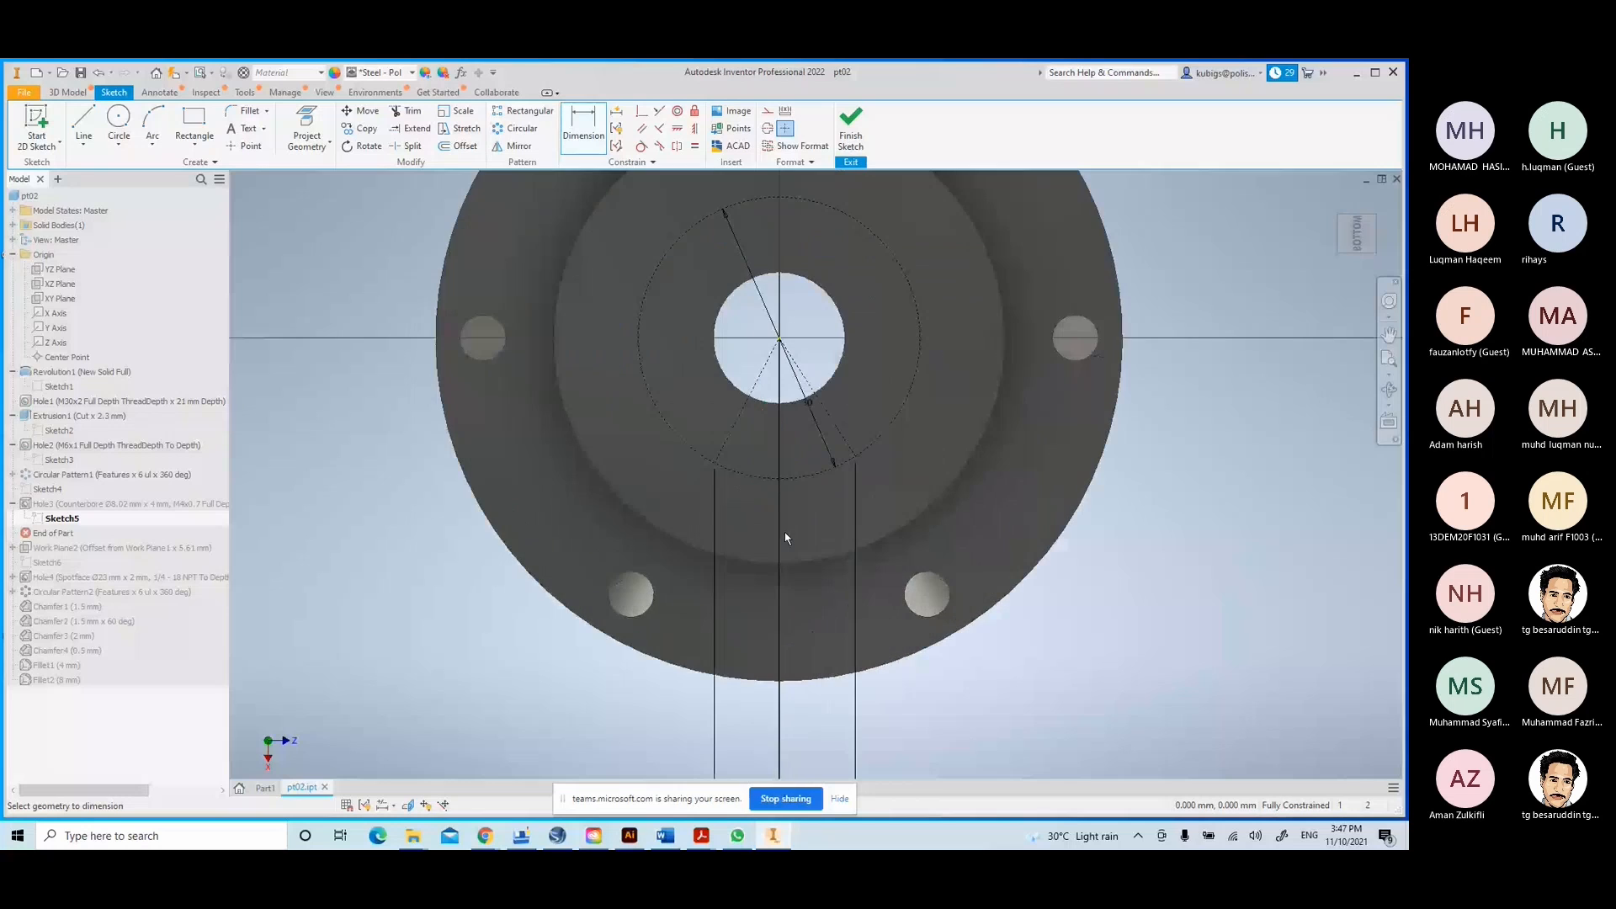
{"action": "middle_click_drag", "start_coordinate": [785, 532], "coordinate": [765, 608]}
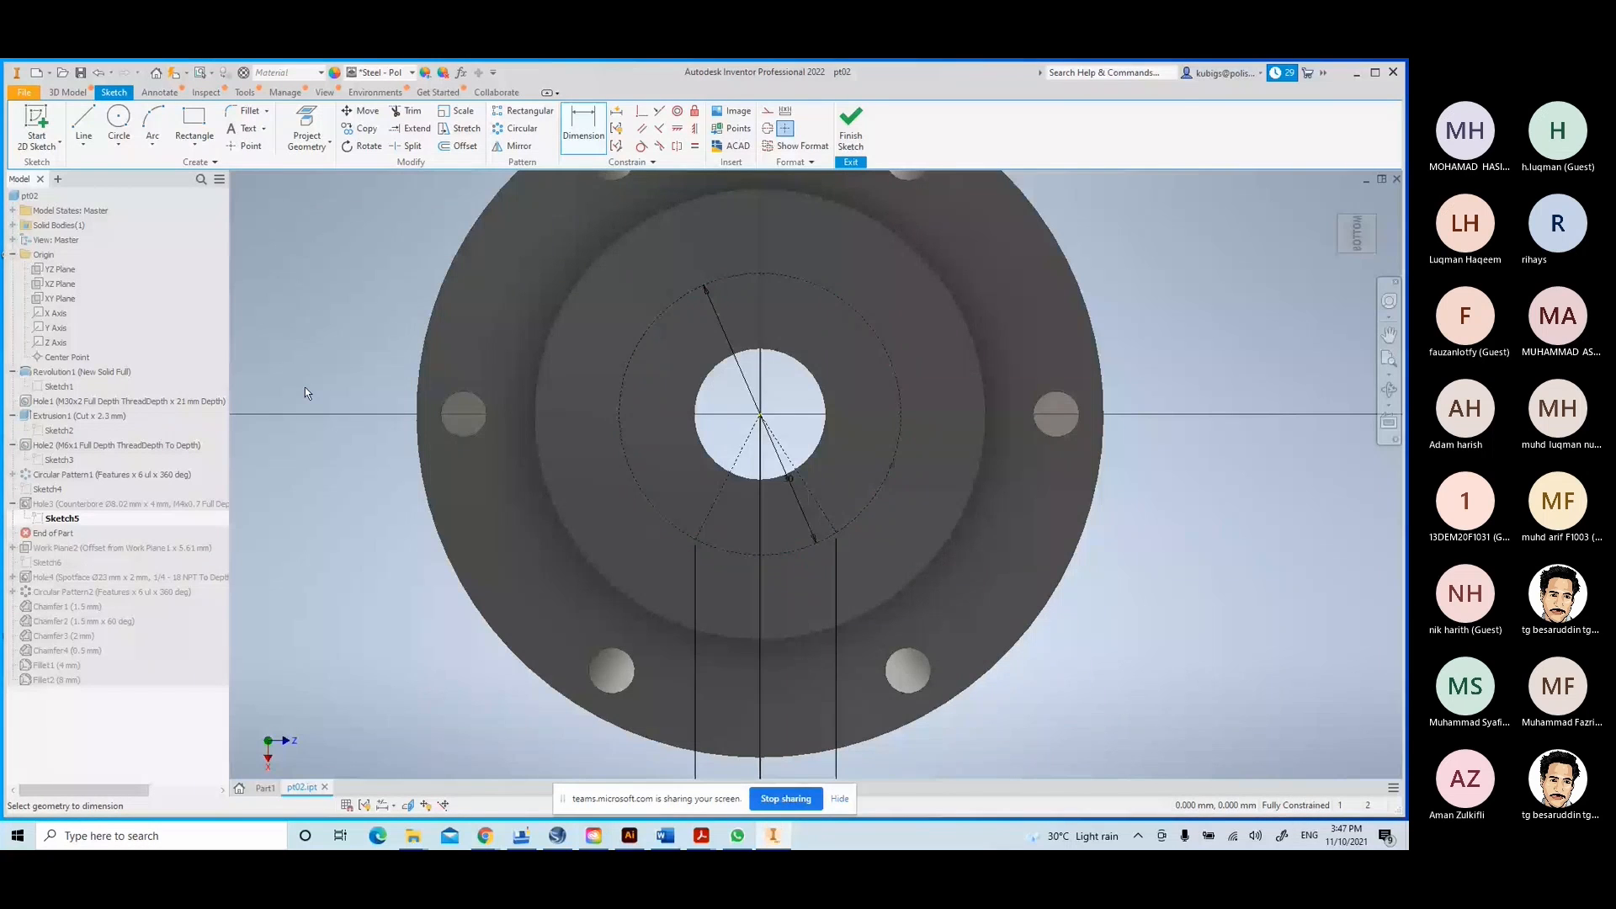
{"action": "left_click", "coordinate": [850, 128]}
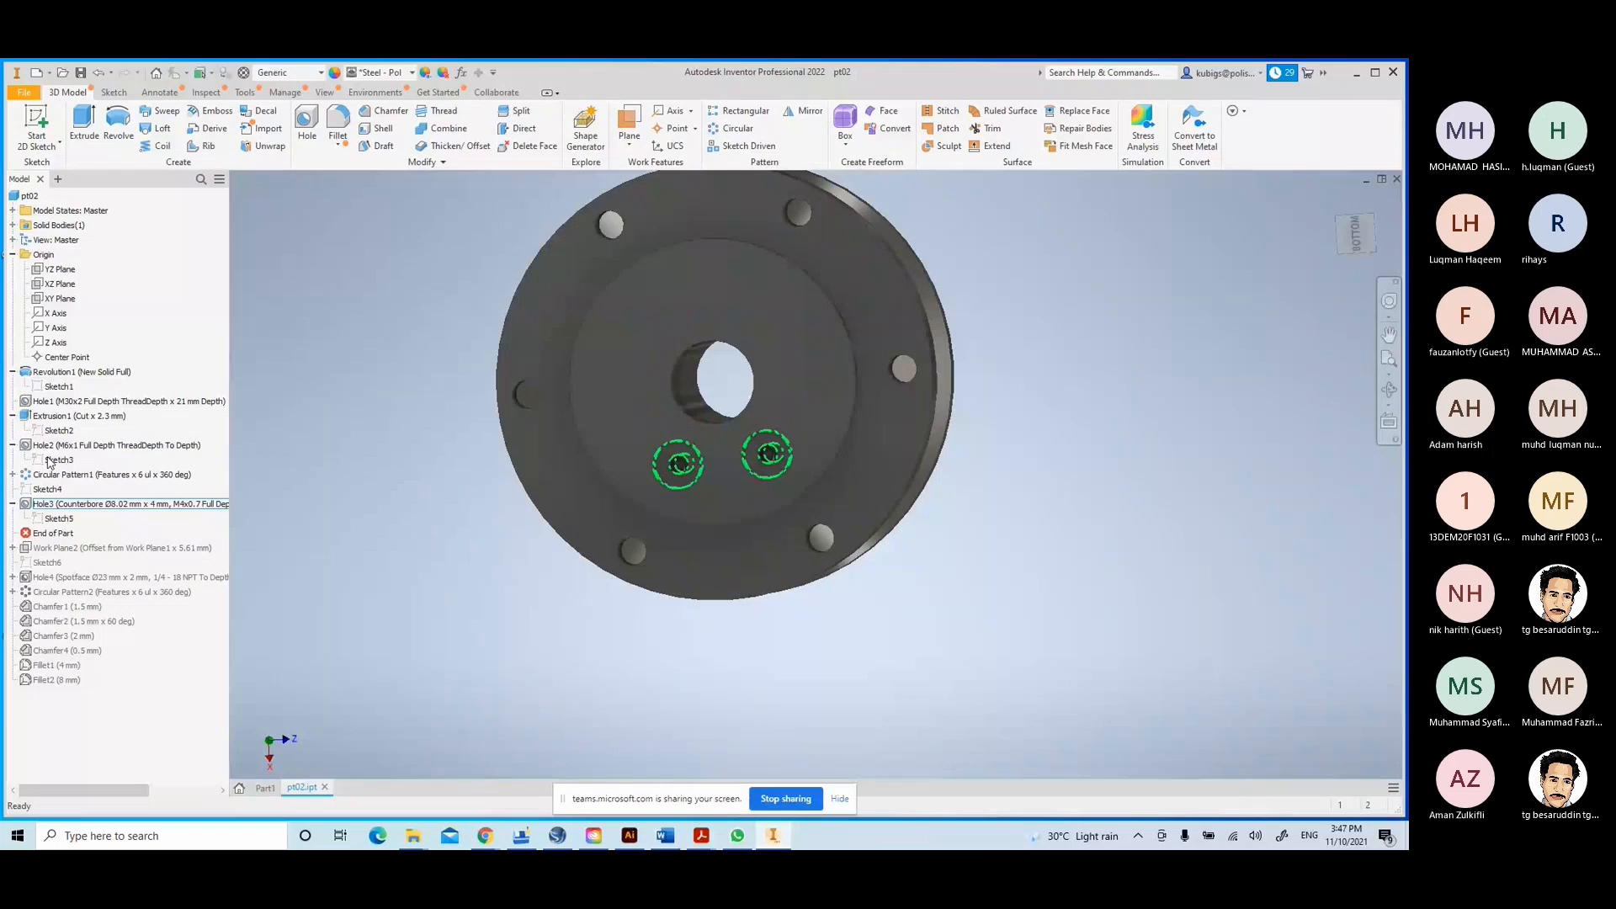
- Open Hole3 for editing and compare the seat set to None with the Counterbore seat
{"action": "double_click", "coordinate": [48, 507]}
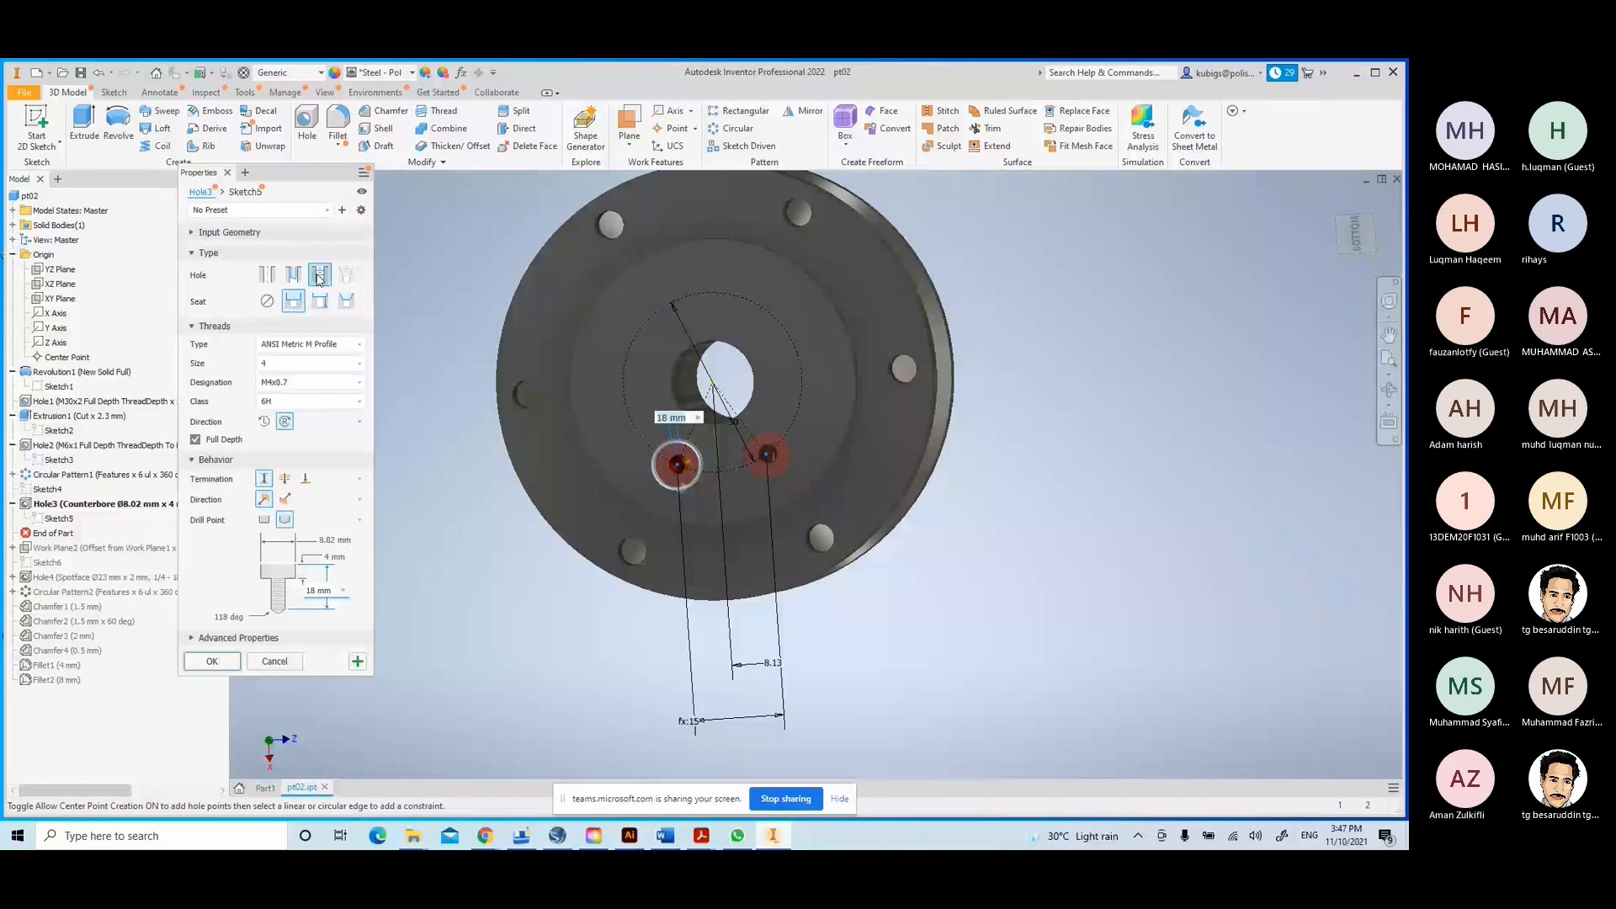
{"action": "left_click", "coordinate": [268, 301]}
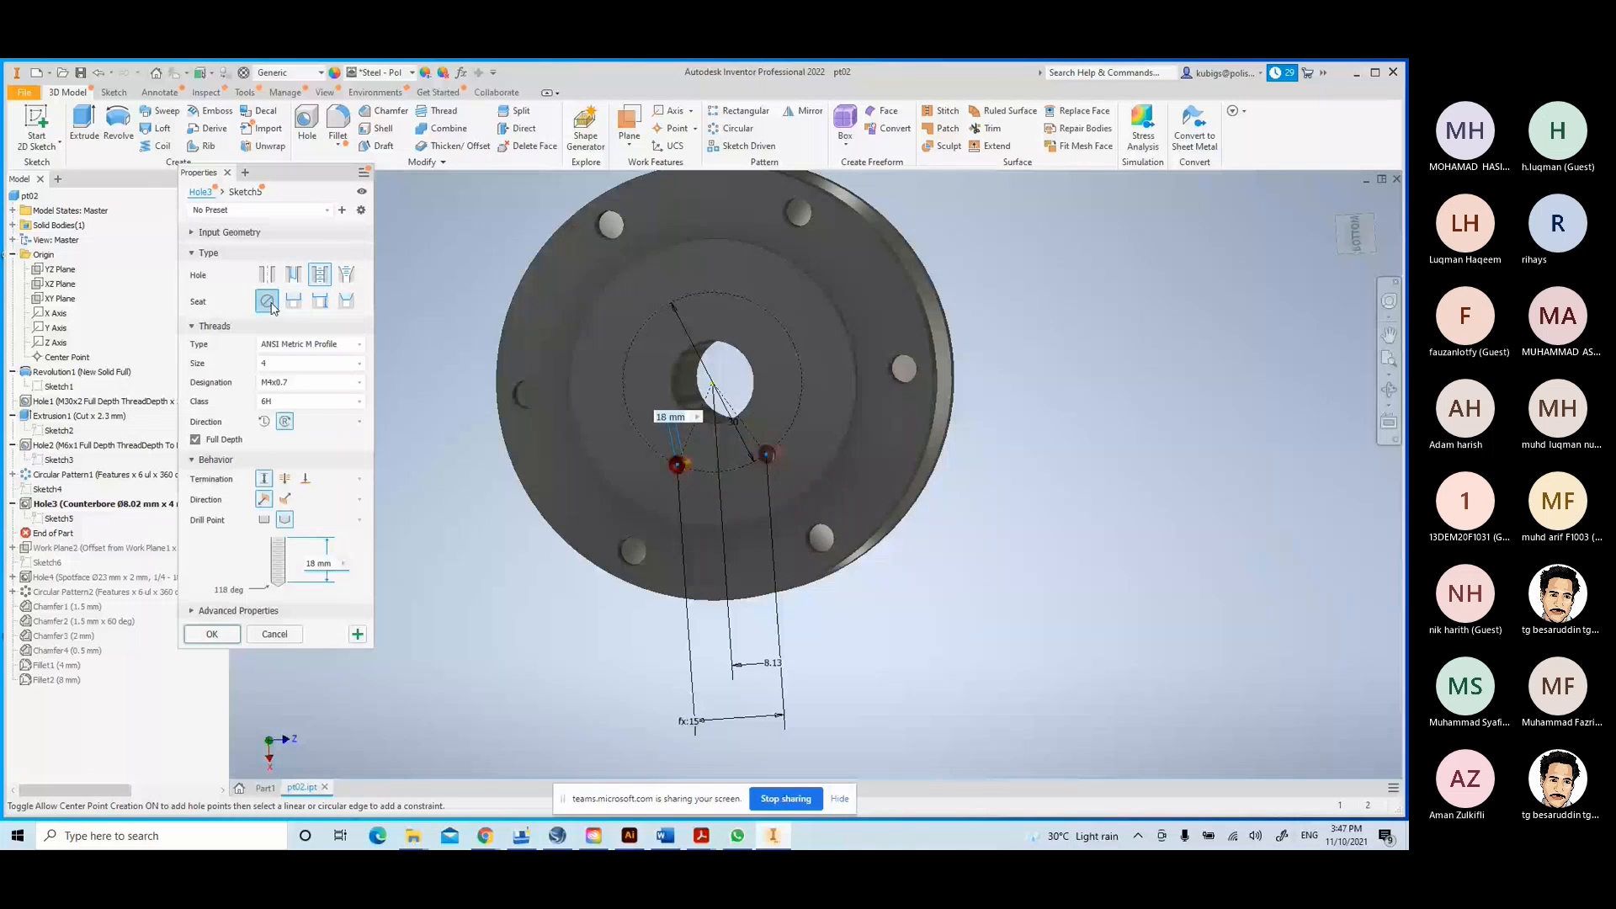
{"action": "left_click", "coordinate": [293, 301]}
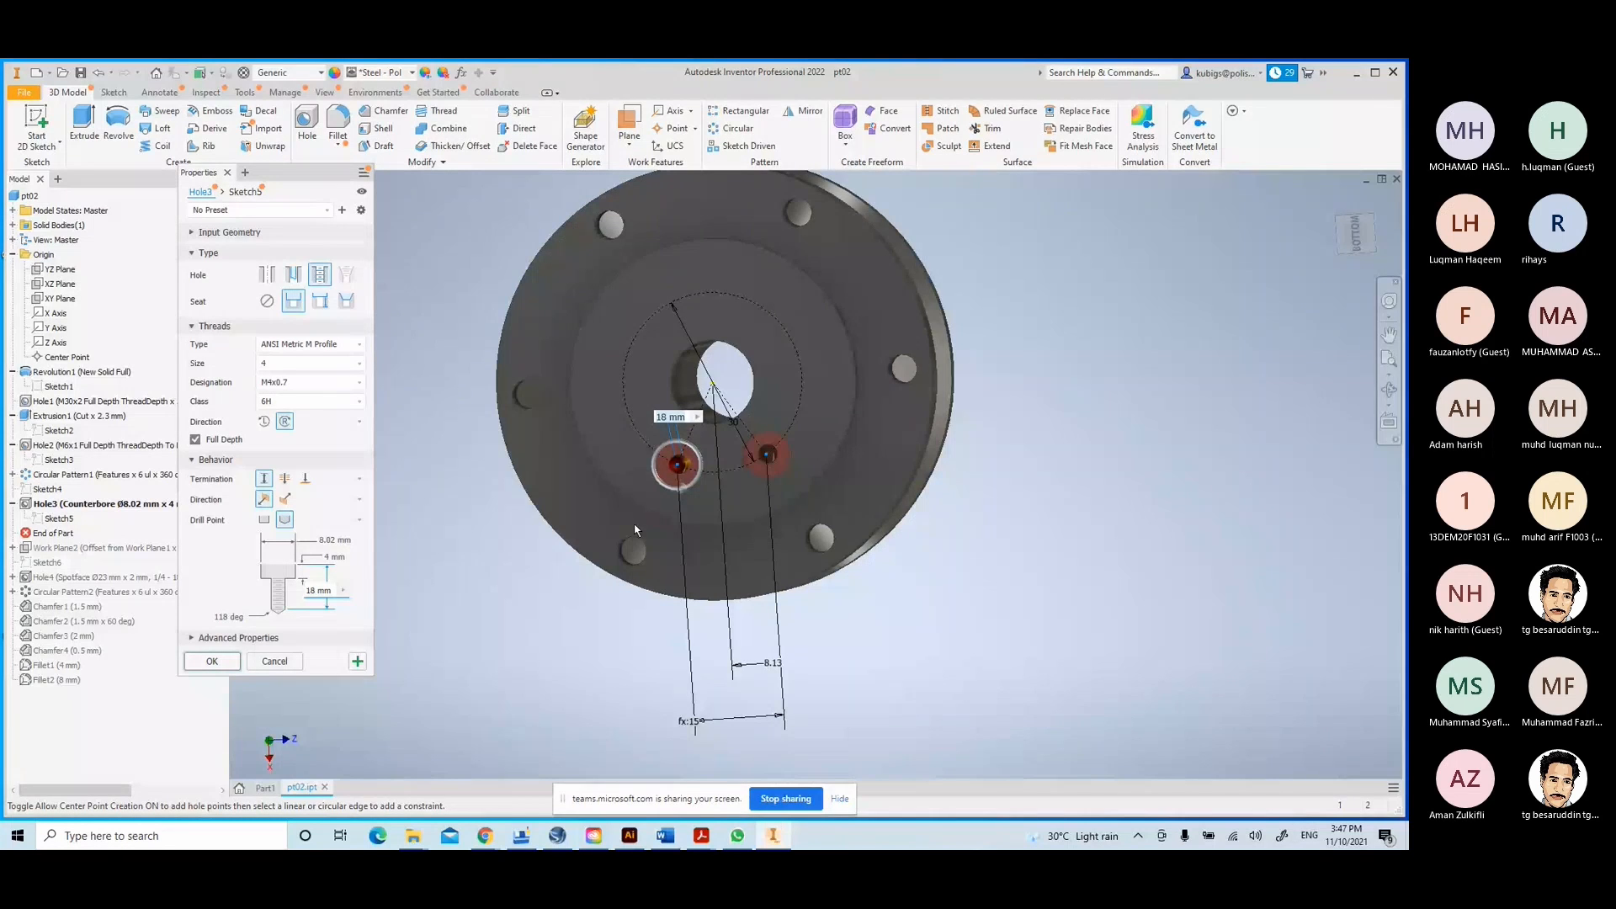
- Examine the preview of the two counterbored holes up close and within the whole part, and cancel the edit
{"action": "scroll", "coordinate": [662, 462], "scroll_direction": "down", "scroll_amount": 5}
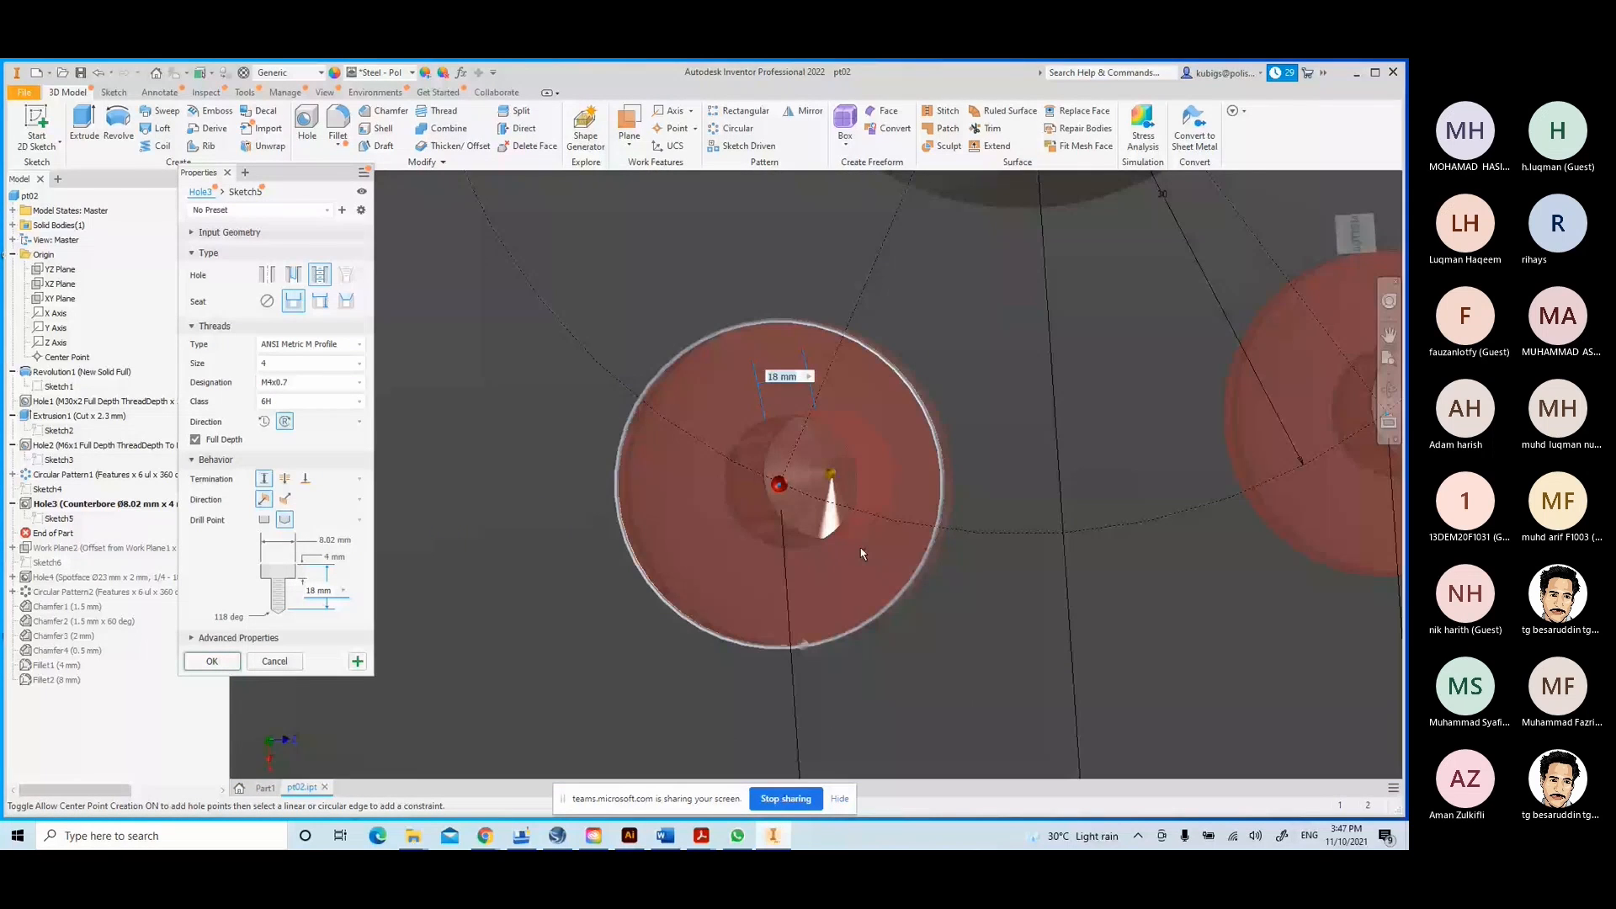
{"action": "middle_click_drag", "start_coordinate": [862, 553], "coordinate": [769, 519], "text": "shift"}
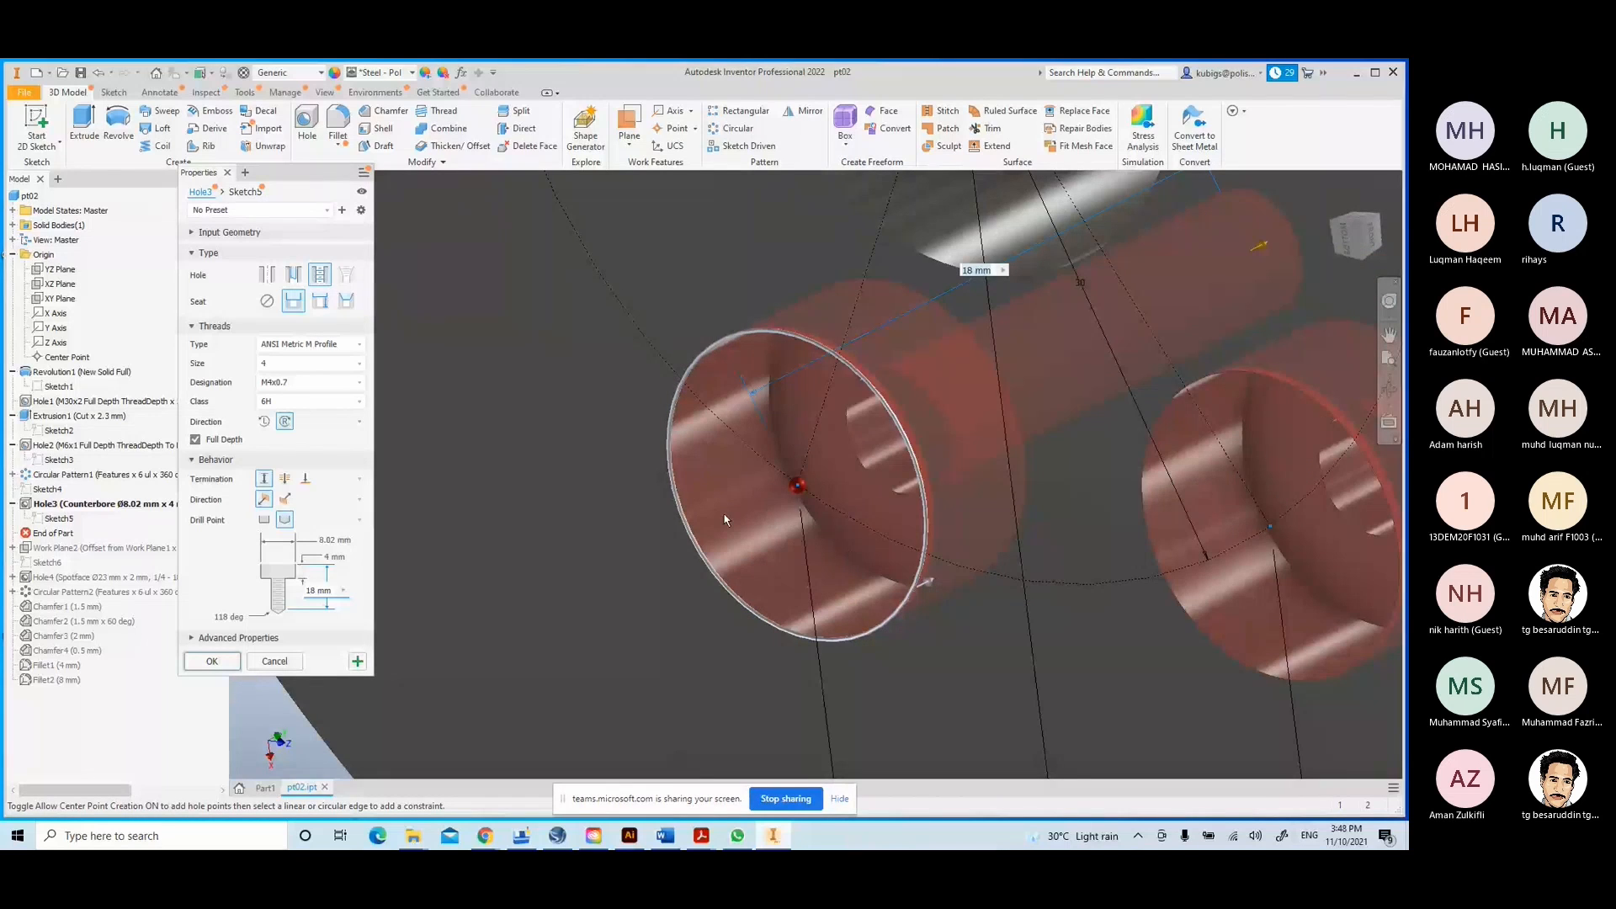
{"action": "scroll", "coordinate": [873, 542], "scroll_direction": "up", "scroll_amount": 5}
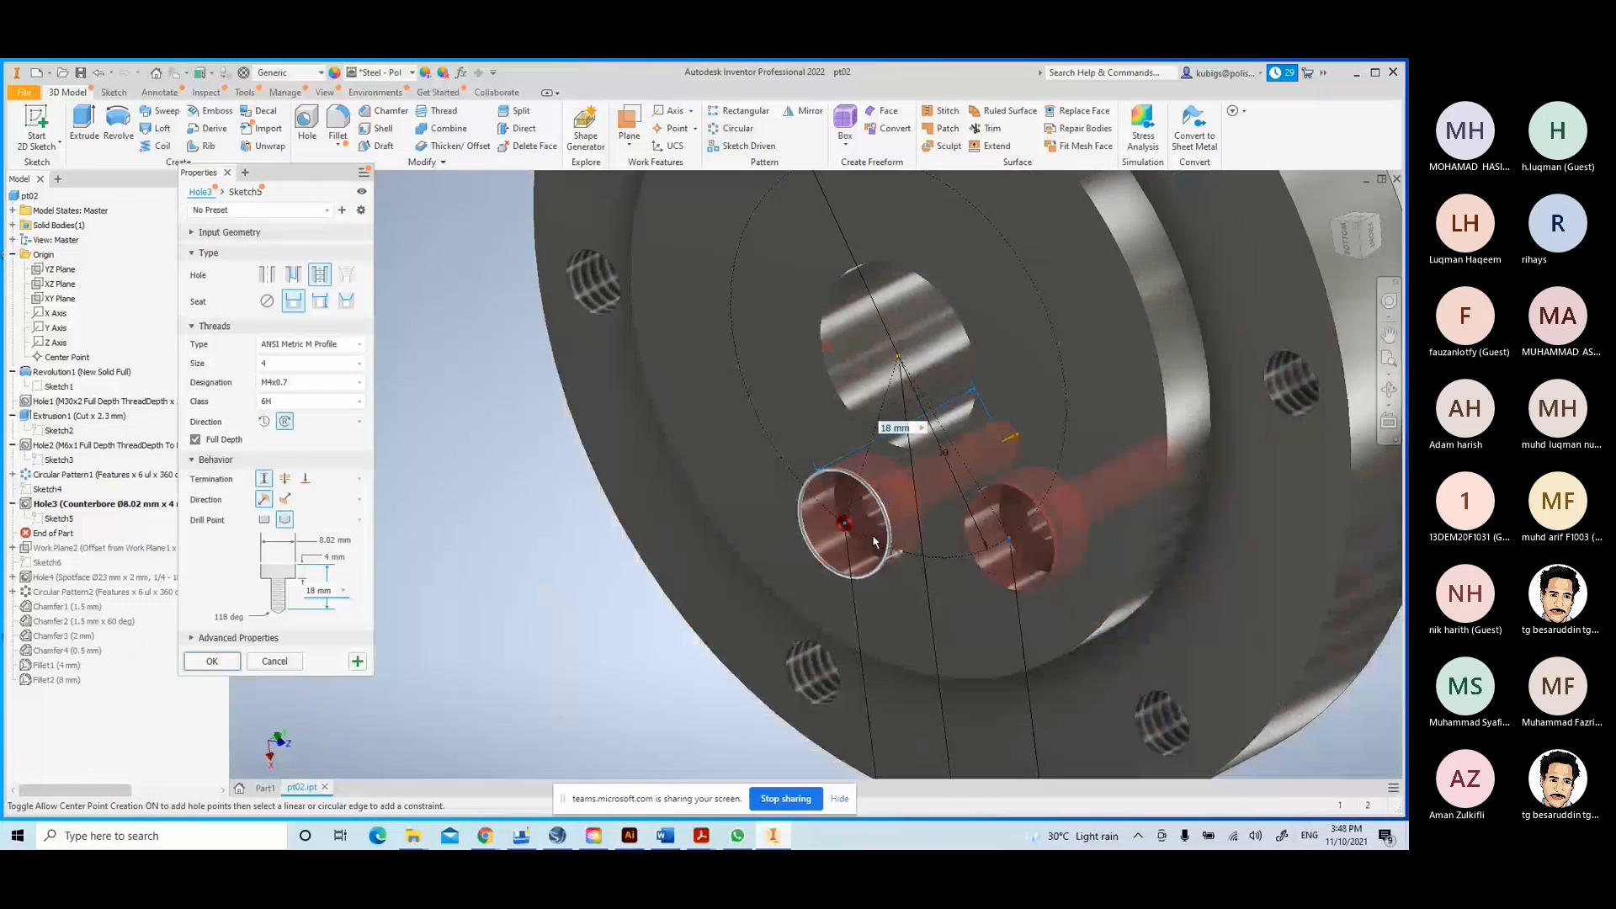
{"action": "scroll", "coordinate": [873, 542], "scroll_direction": "up", "scroll_amount": 5}
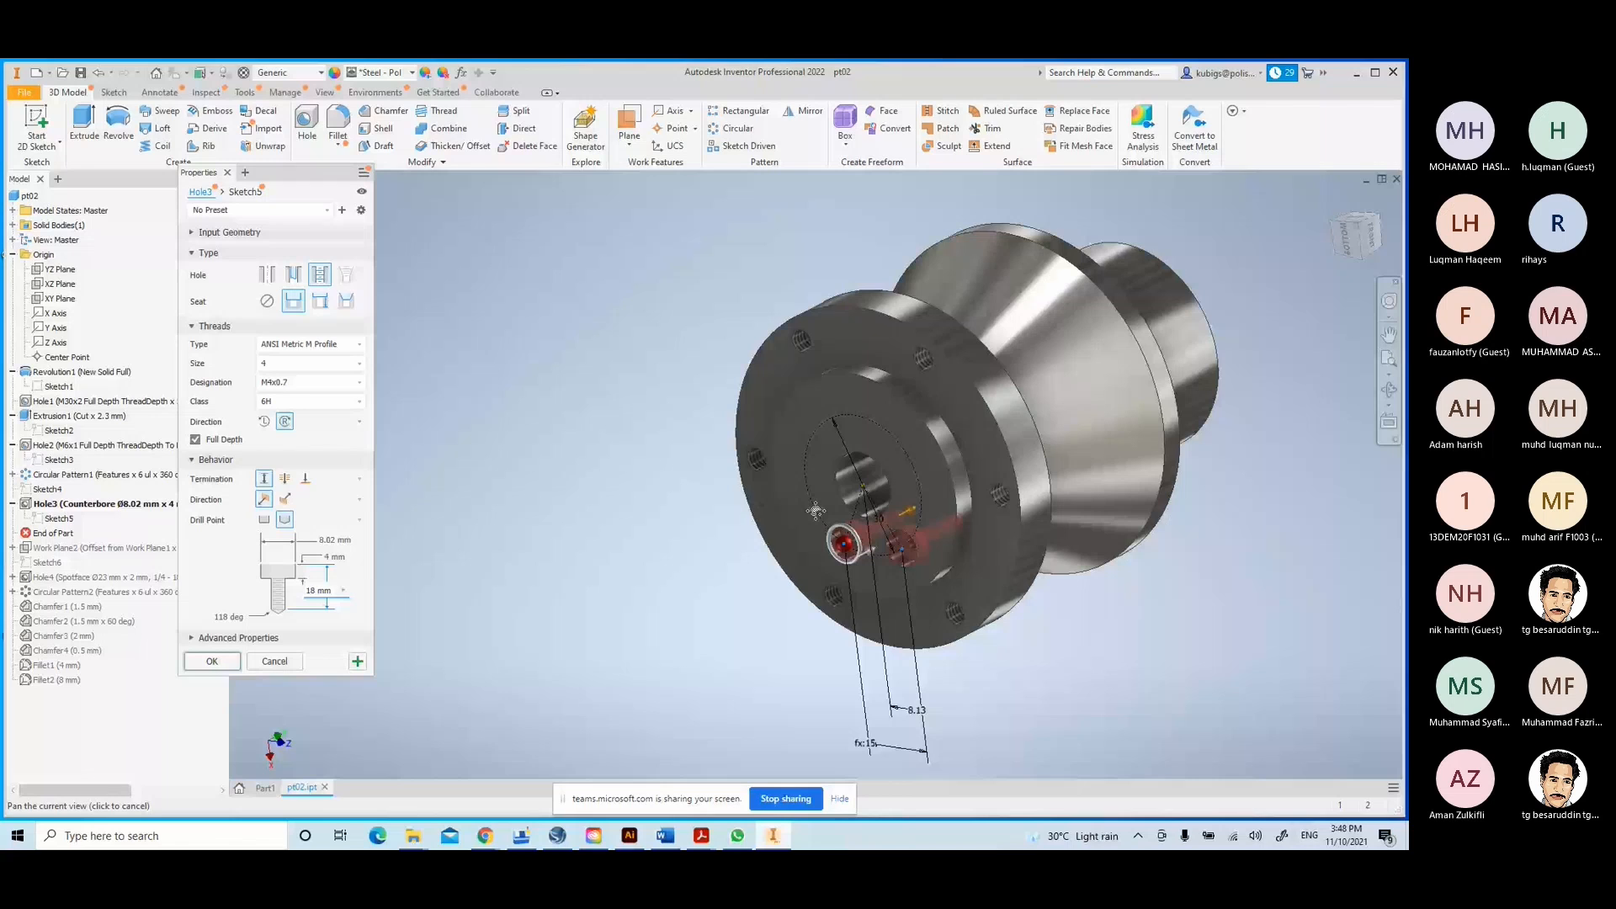
{"action": "left_click_drag", "start_coordinate": [816, 511], "coordinate": [741, 524]}
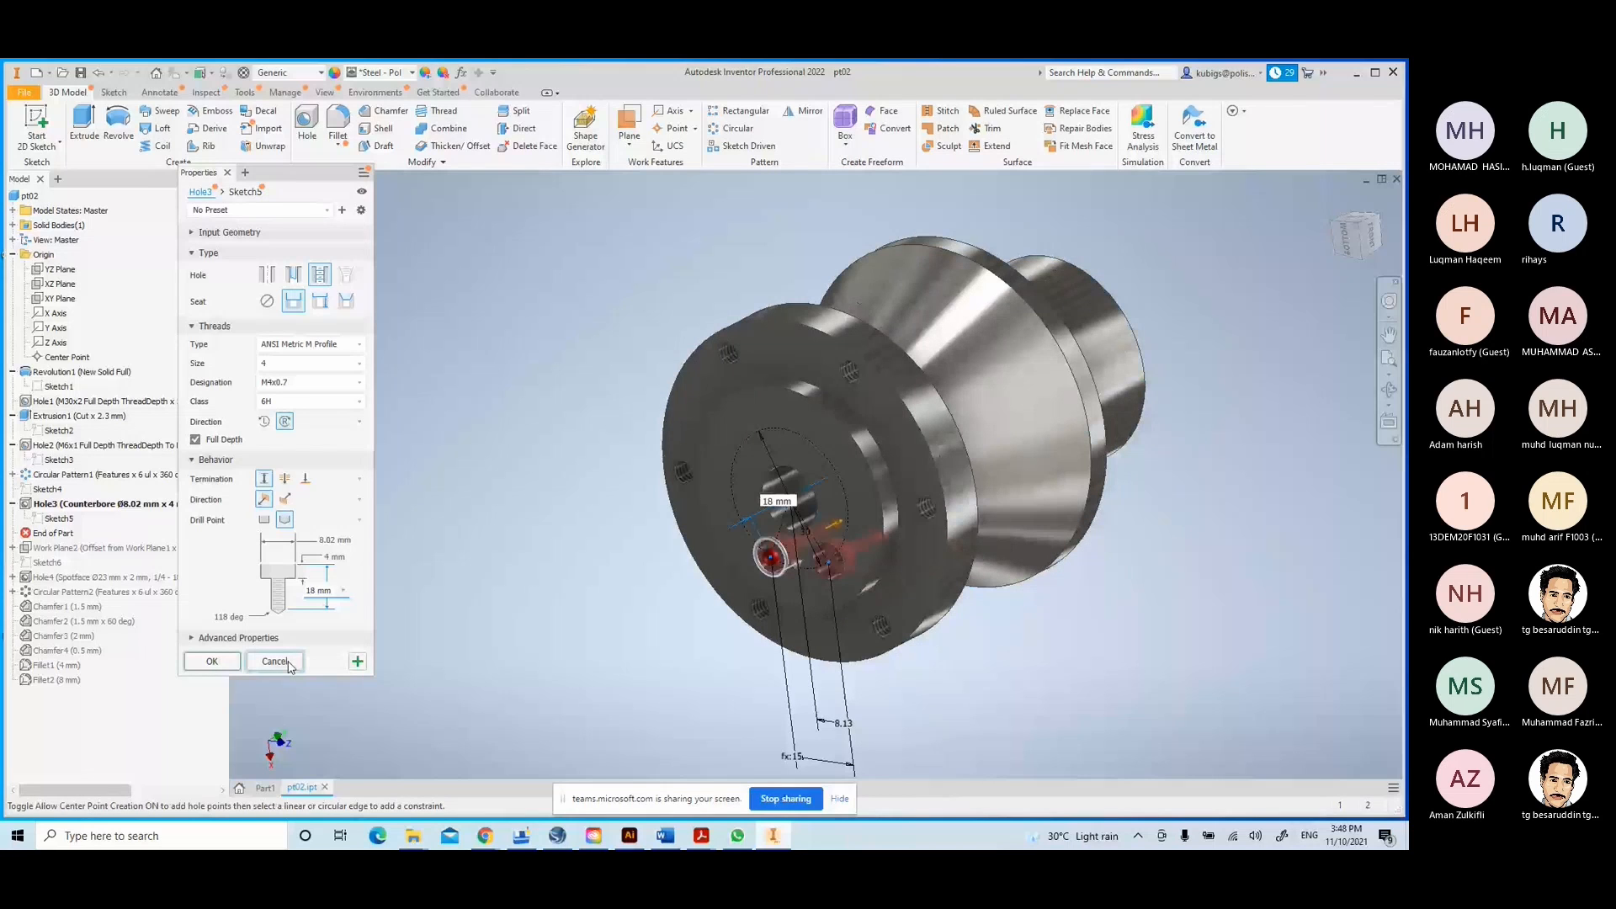
{"action": "left_click", "coordinate": [287, 663]}
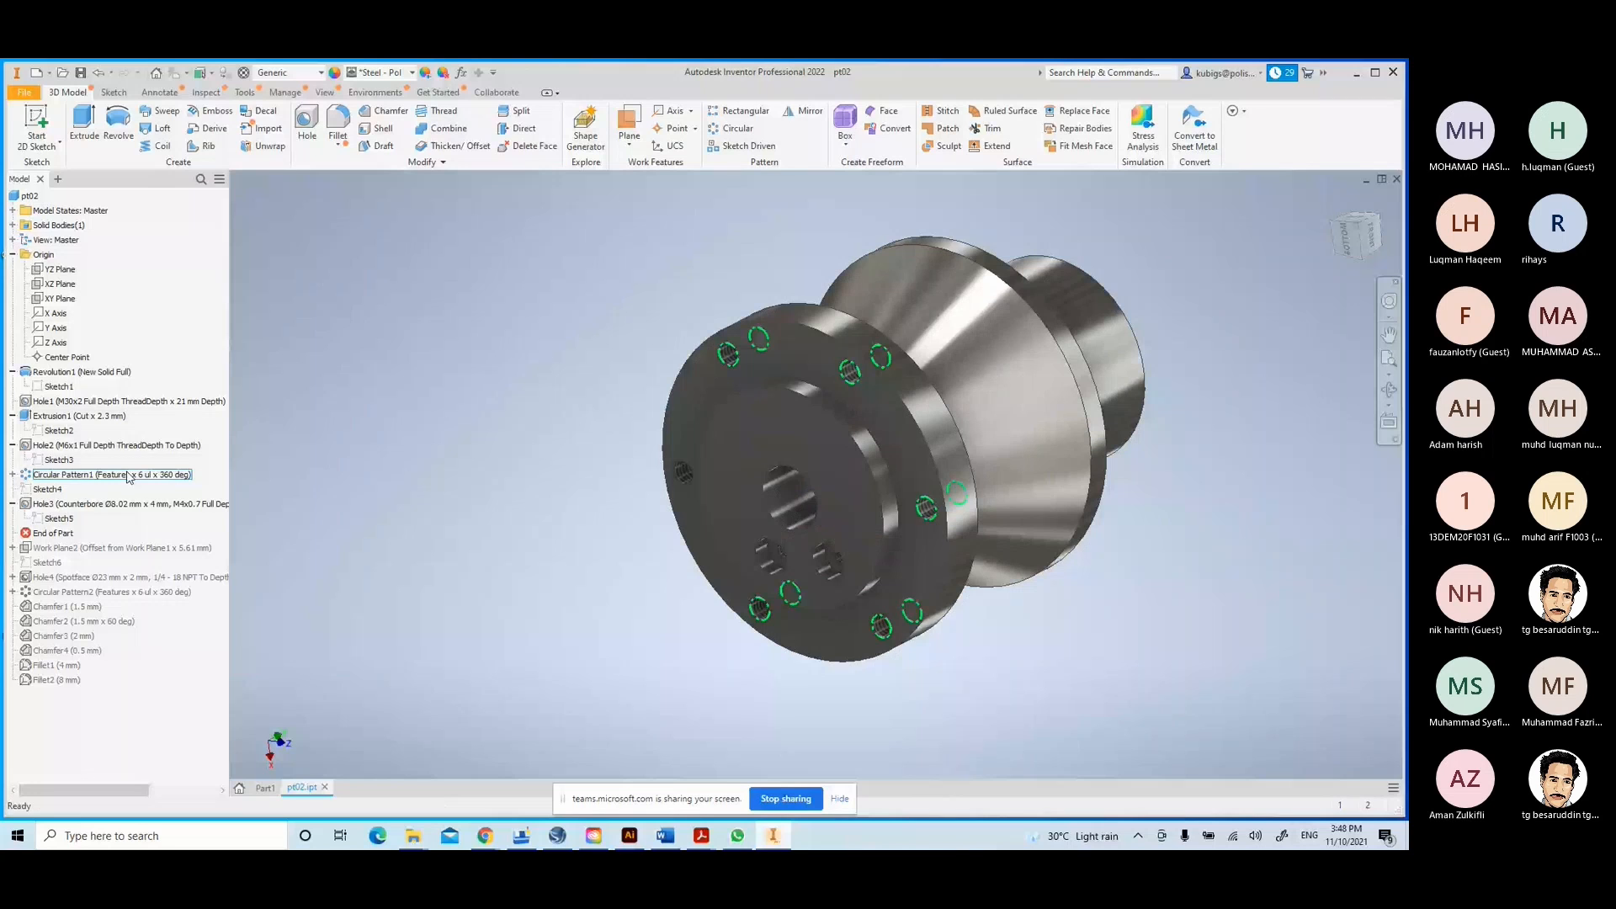
- Roll the part forward to include Work Plane2 and show the offset plane on the model
{"action": "left_click_drag", "start_coordinate": [62, 534], "coordinate": [76, 551]}
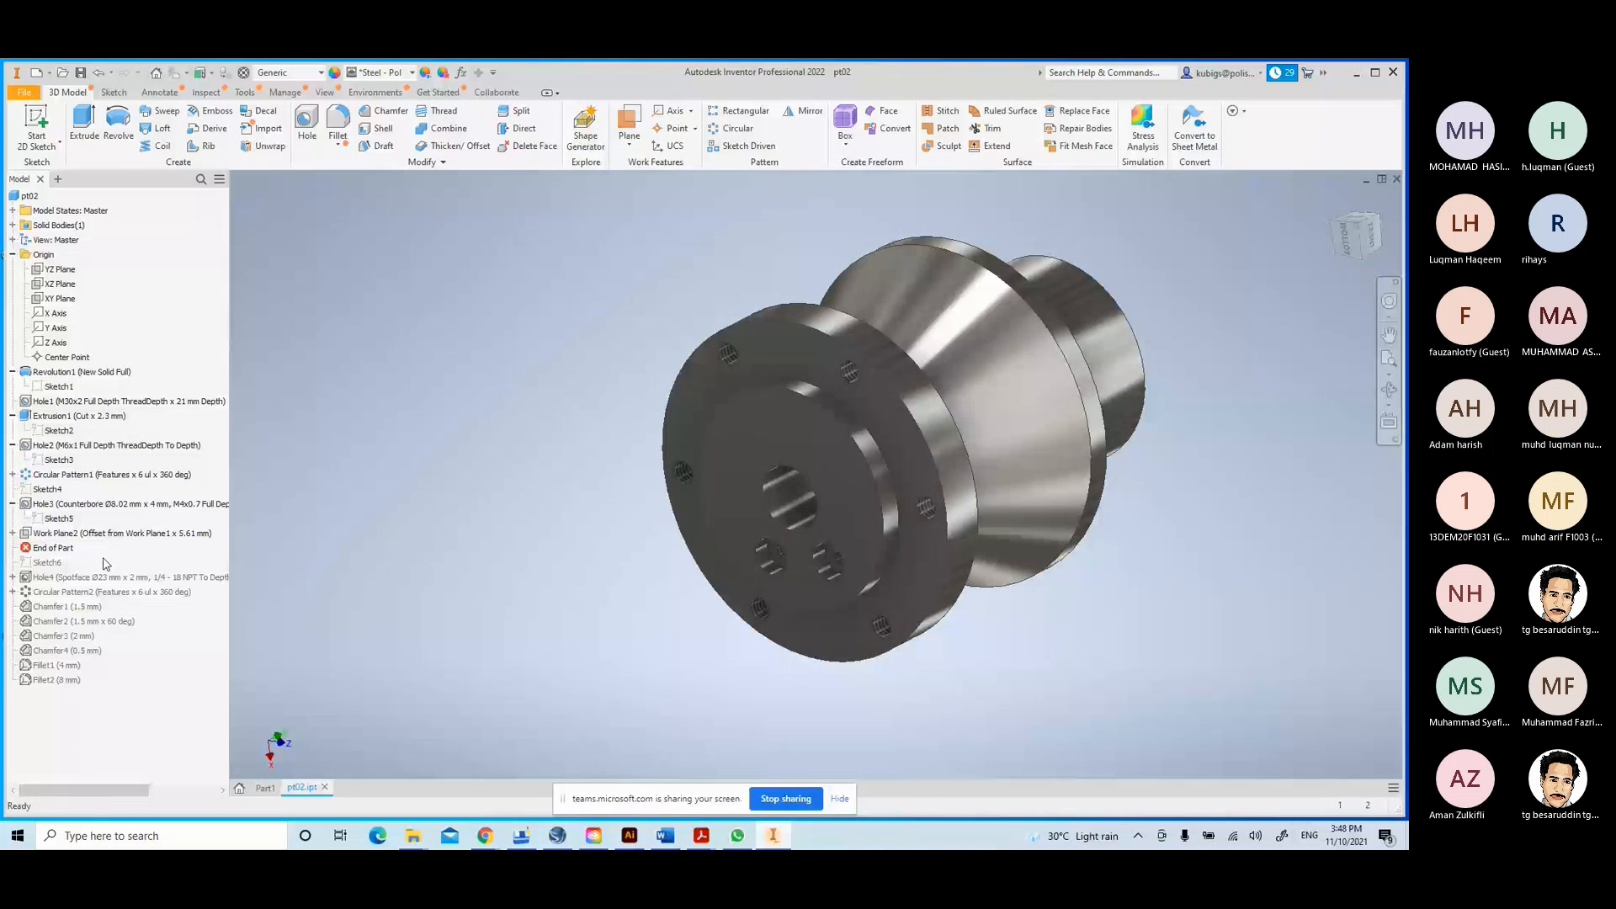
{"action": "left_click", "coordinate": [110, 533]}
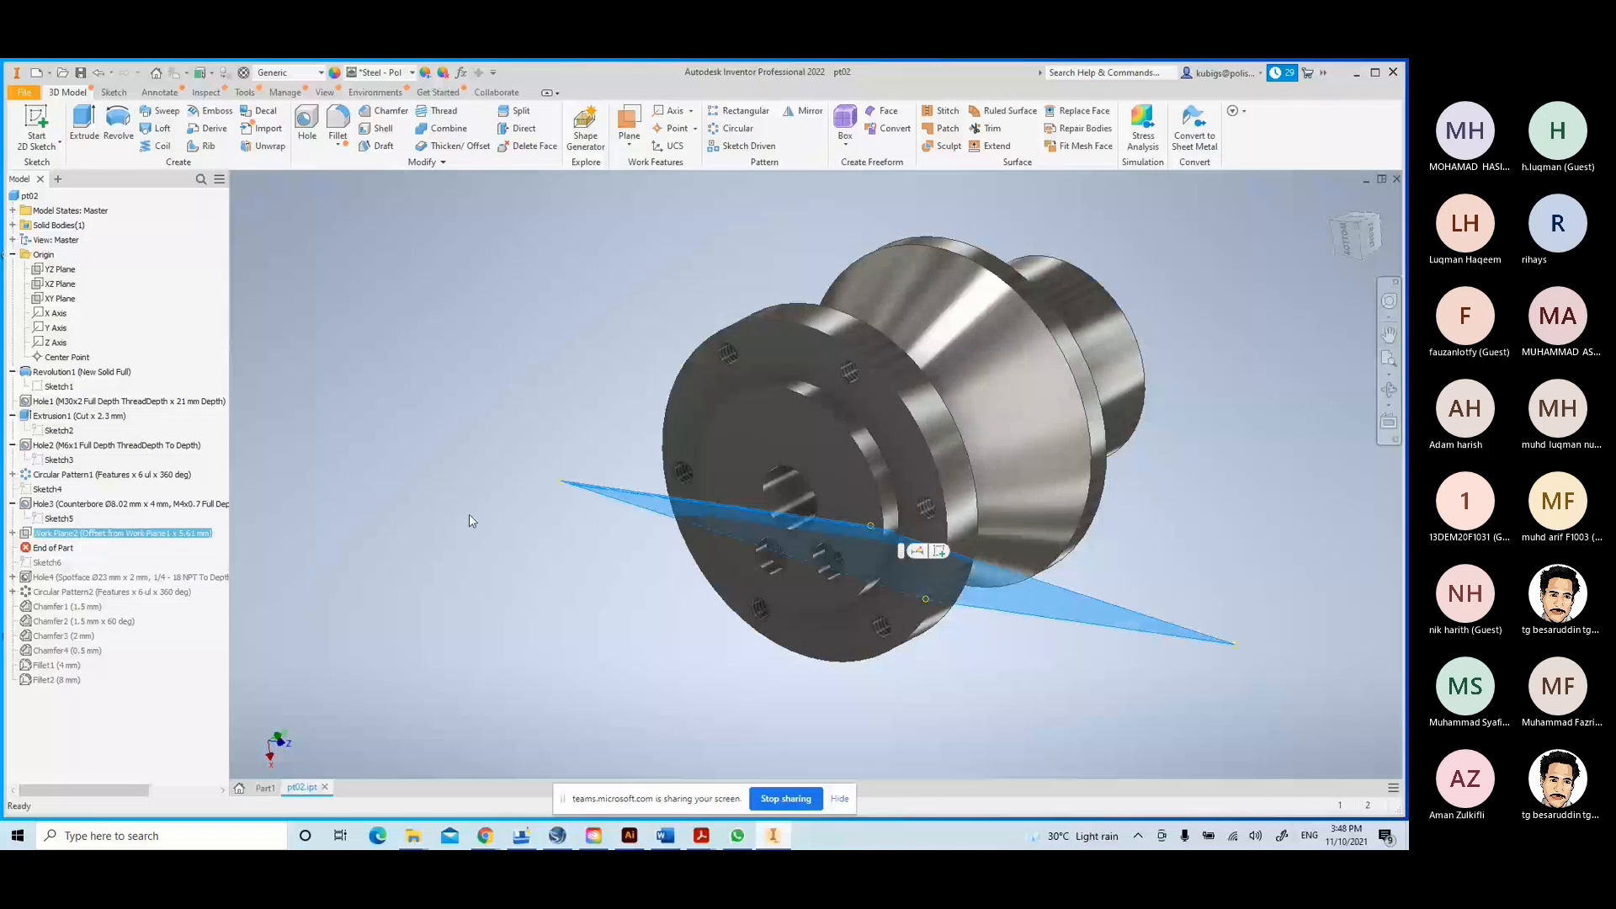
{"action": "key", "text": "F6"}
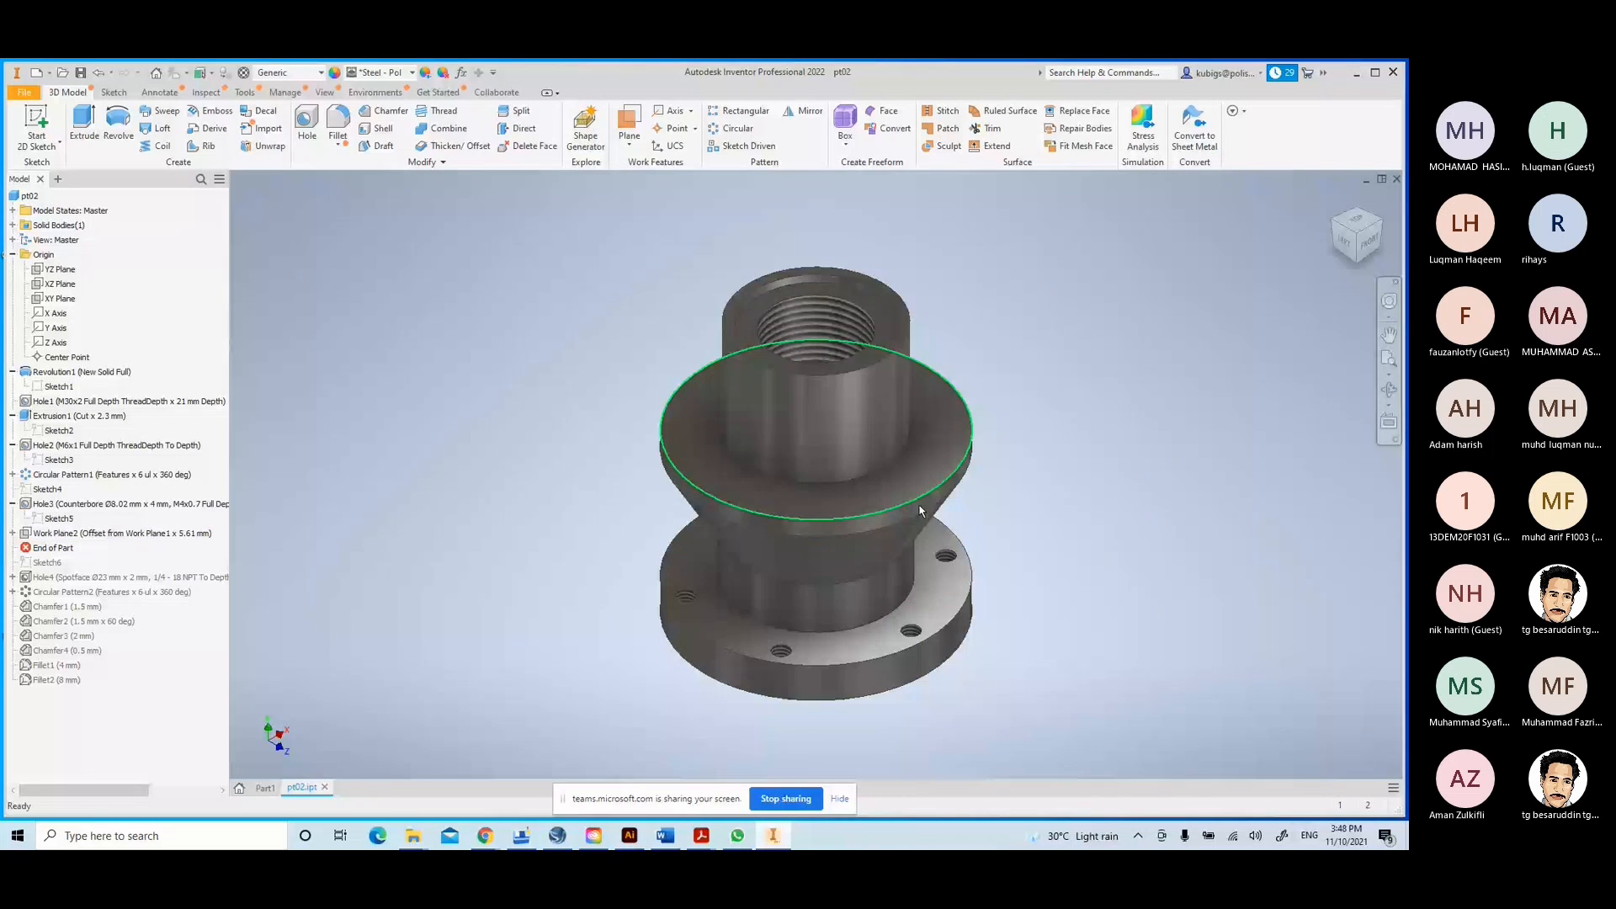
{"action": "middle_click_drag", "start_coordinate": [919, 511], "coordinate": [877, 430]}
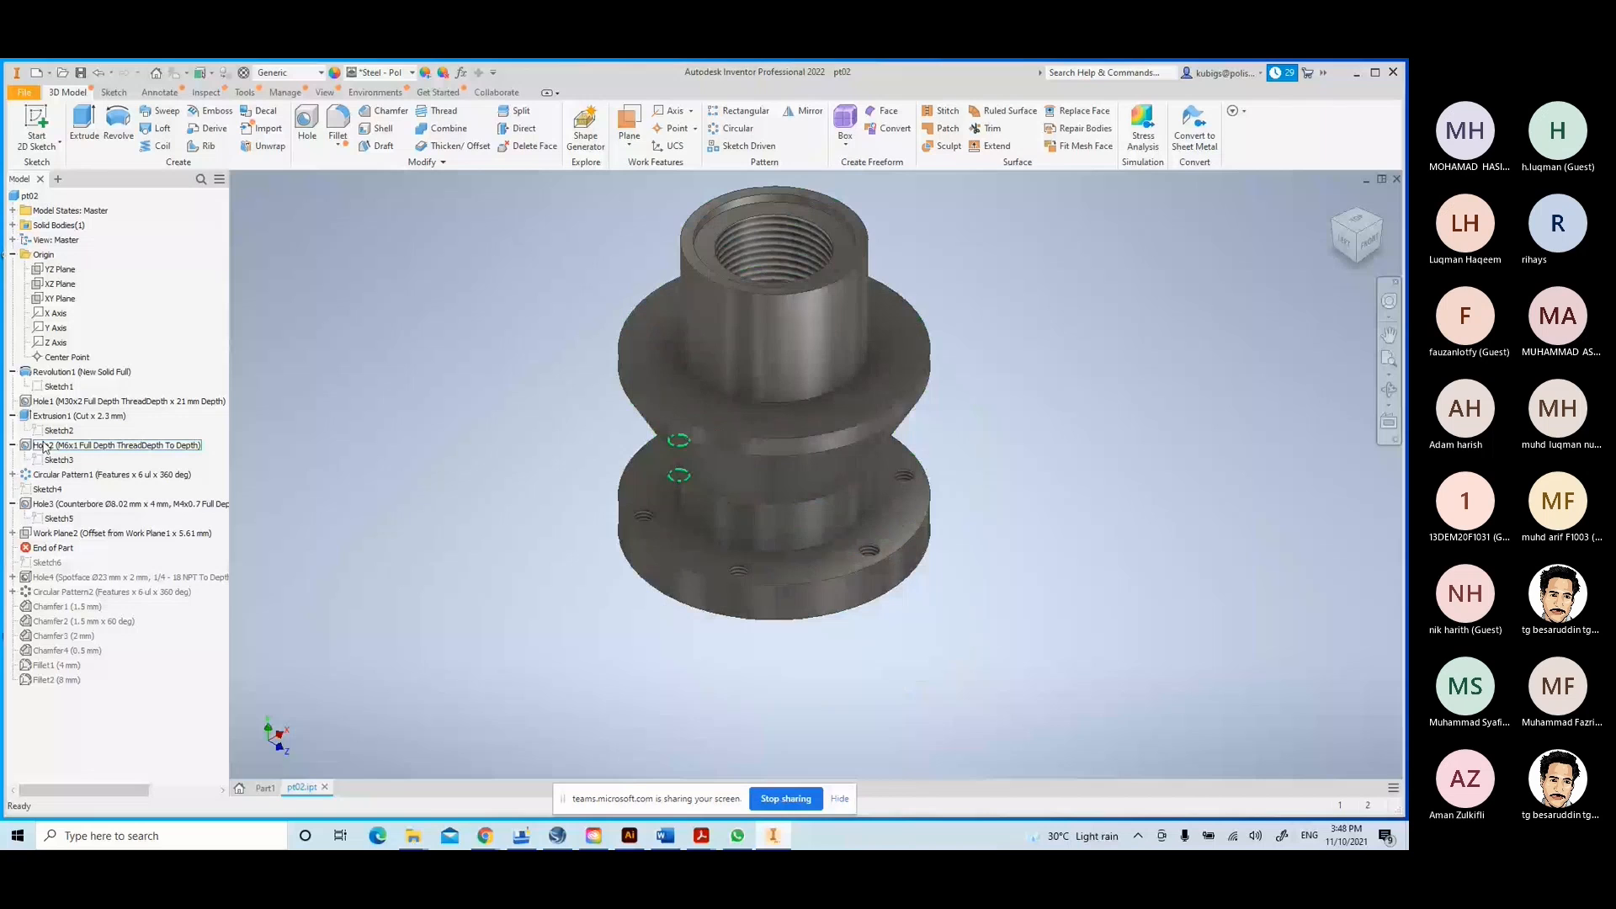
- Expand Work Plane2 and make its consumed parent, Work Plane1, visible on the model
{"action": "left_click", "coordinate": [13, 533]}
{"action": "right_click", "coordinate": [100, 548]}
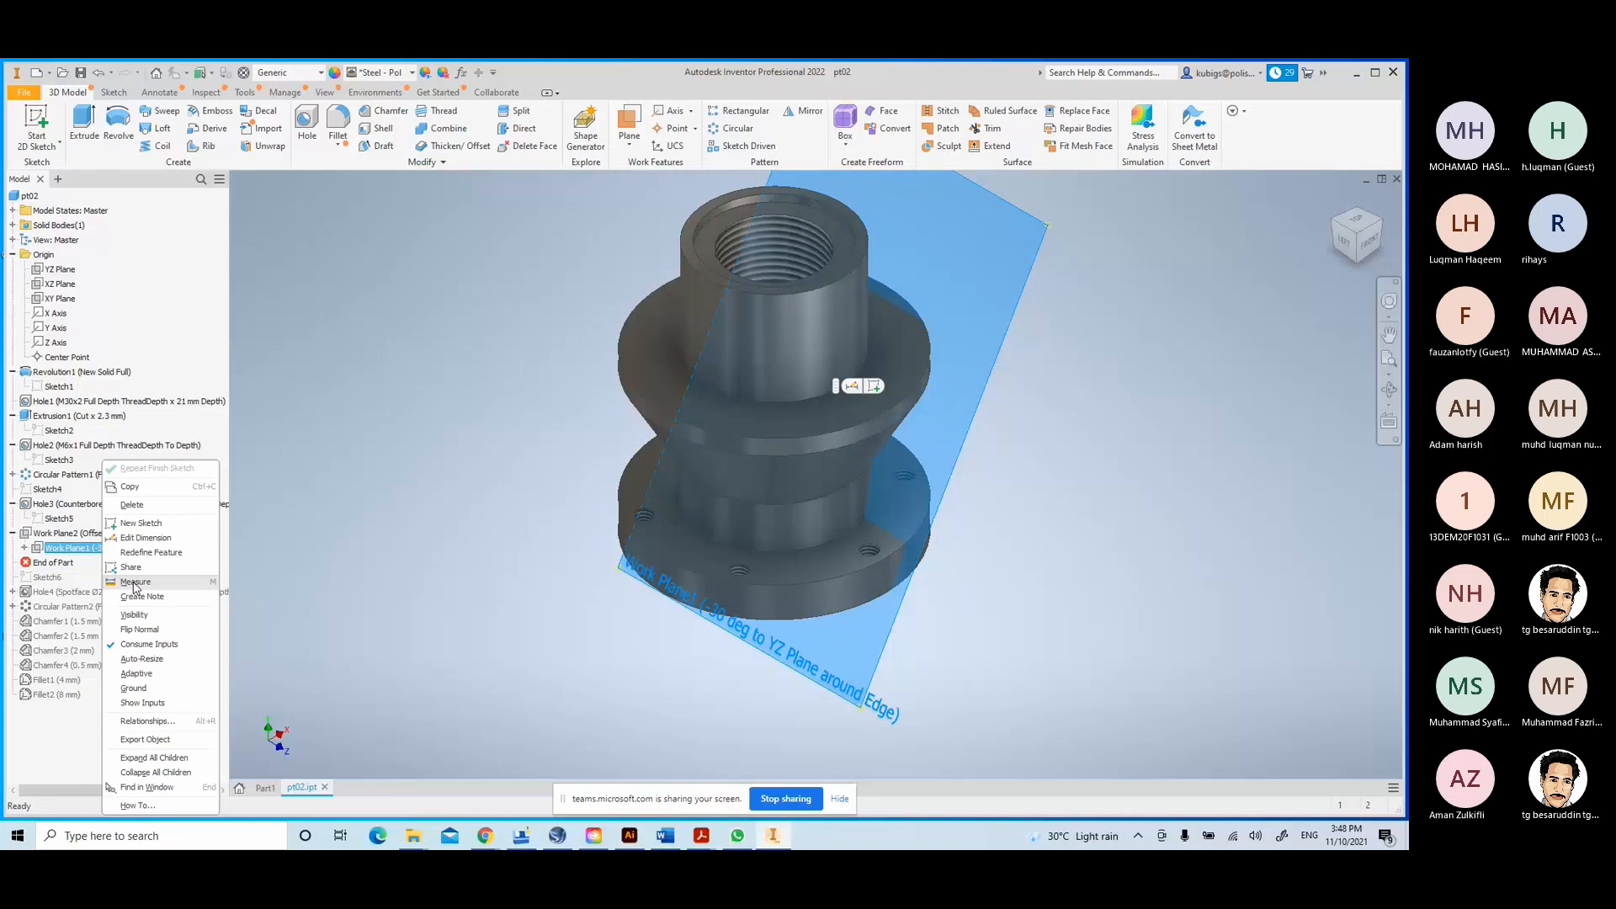
{"action": "right_click", "coordinate": [835, 680]}
{"action": "left_click", "coordinate": [1042, 535]}
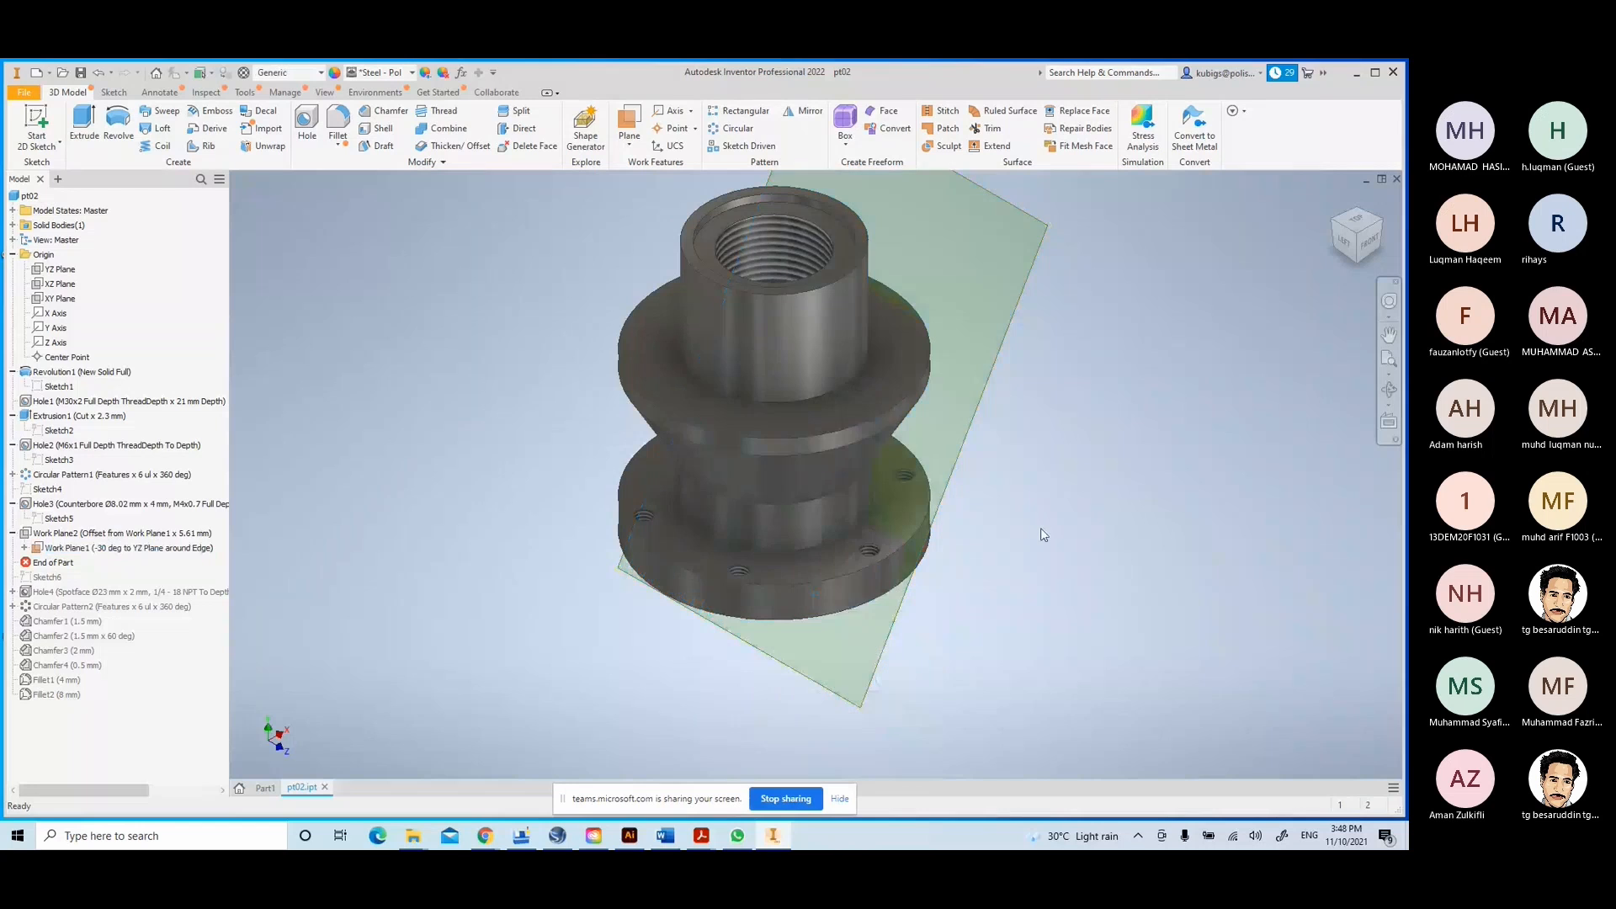
- Compare Work Plane1 with the cone's slanted side from the front, examine the offset and angle dimensions in Sketch1, and finish the sketch
{"action": "left_click", "coordinate": [1369, 241]}
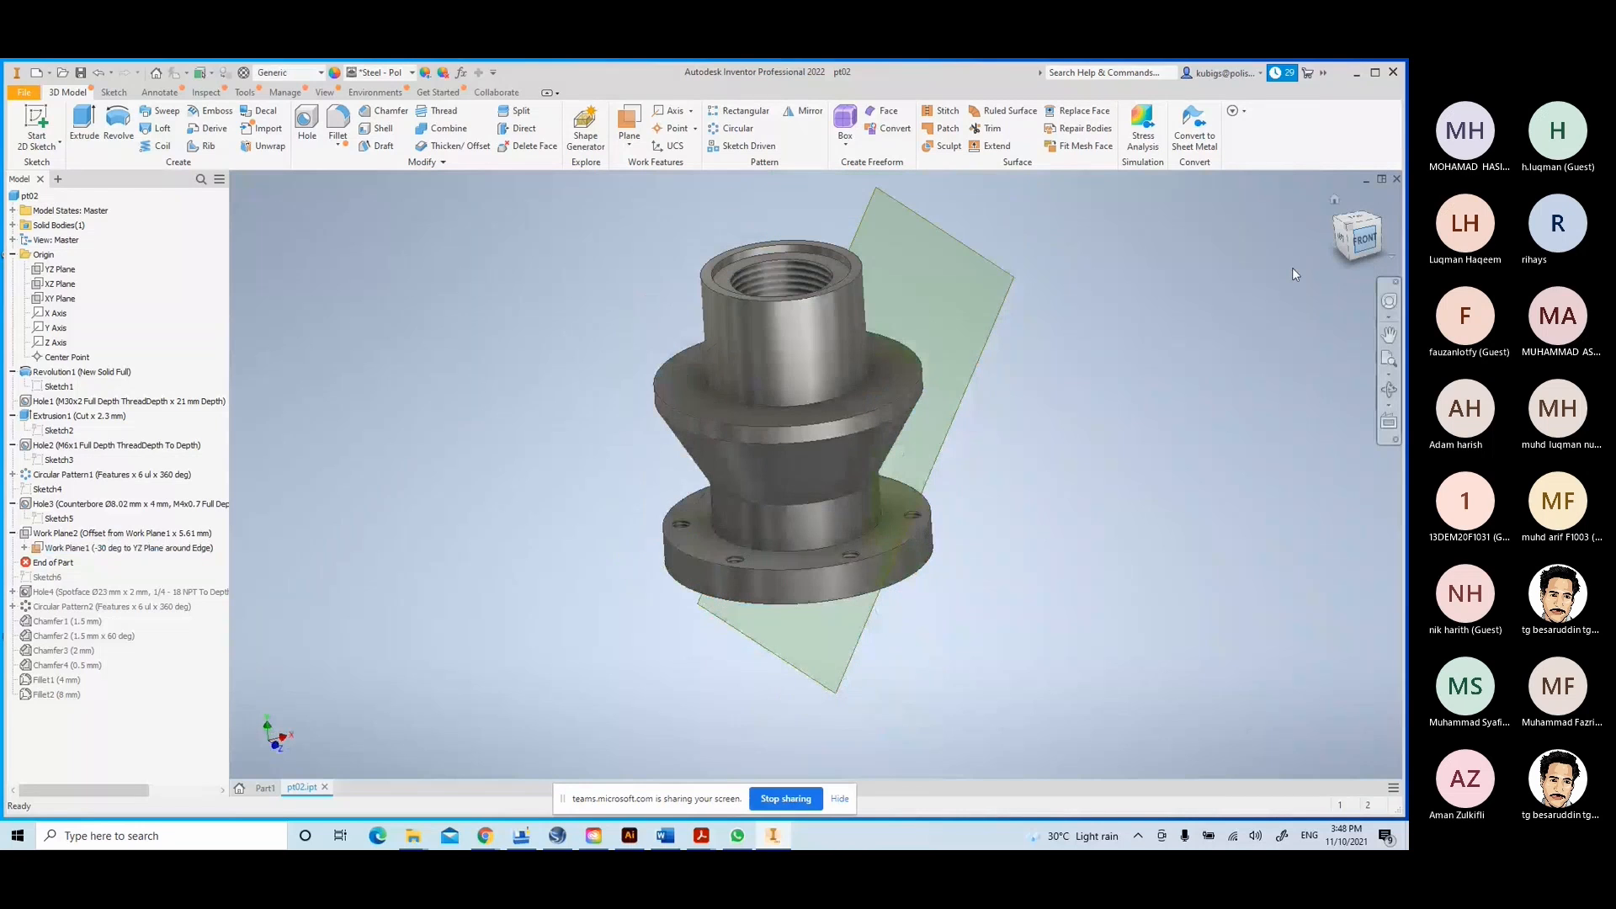
{"action": "scroll", "coordinate": [735, 367], "scroll_direction": "up", "scroll_amount": 5}
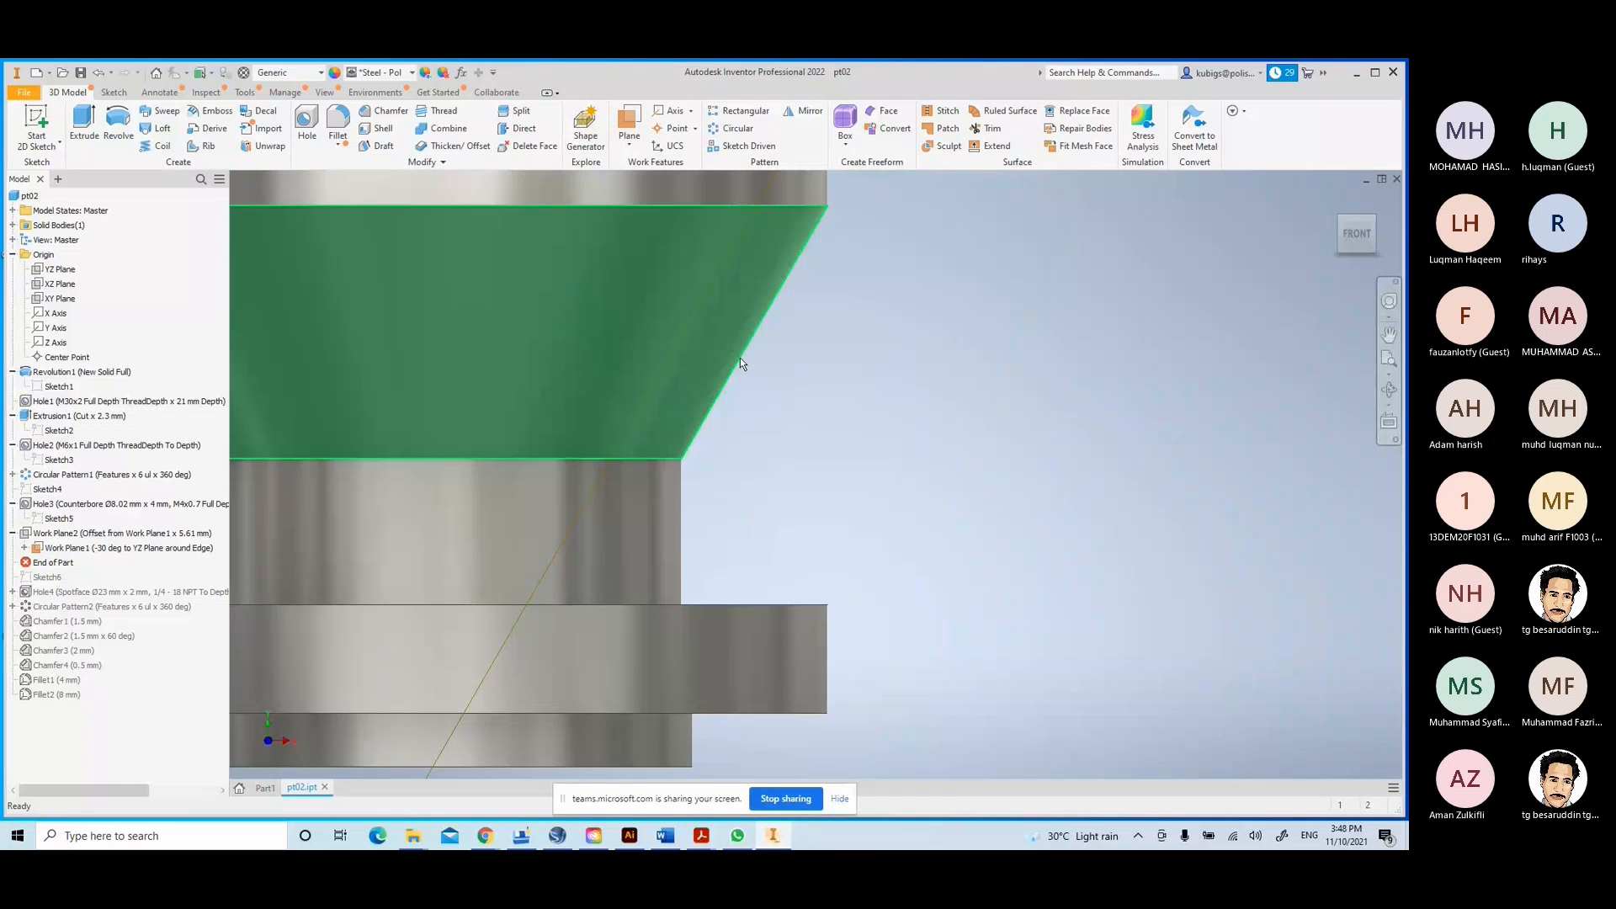
{"action": "scroll", "coordinate": [739, 363], "scroll_direction": "down", "scroll_amount": 5}
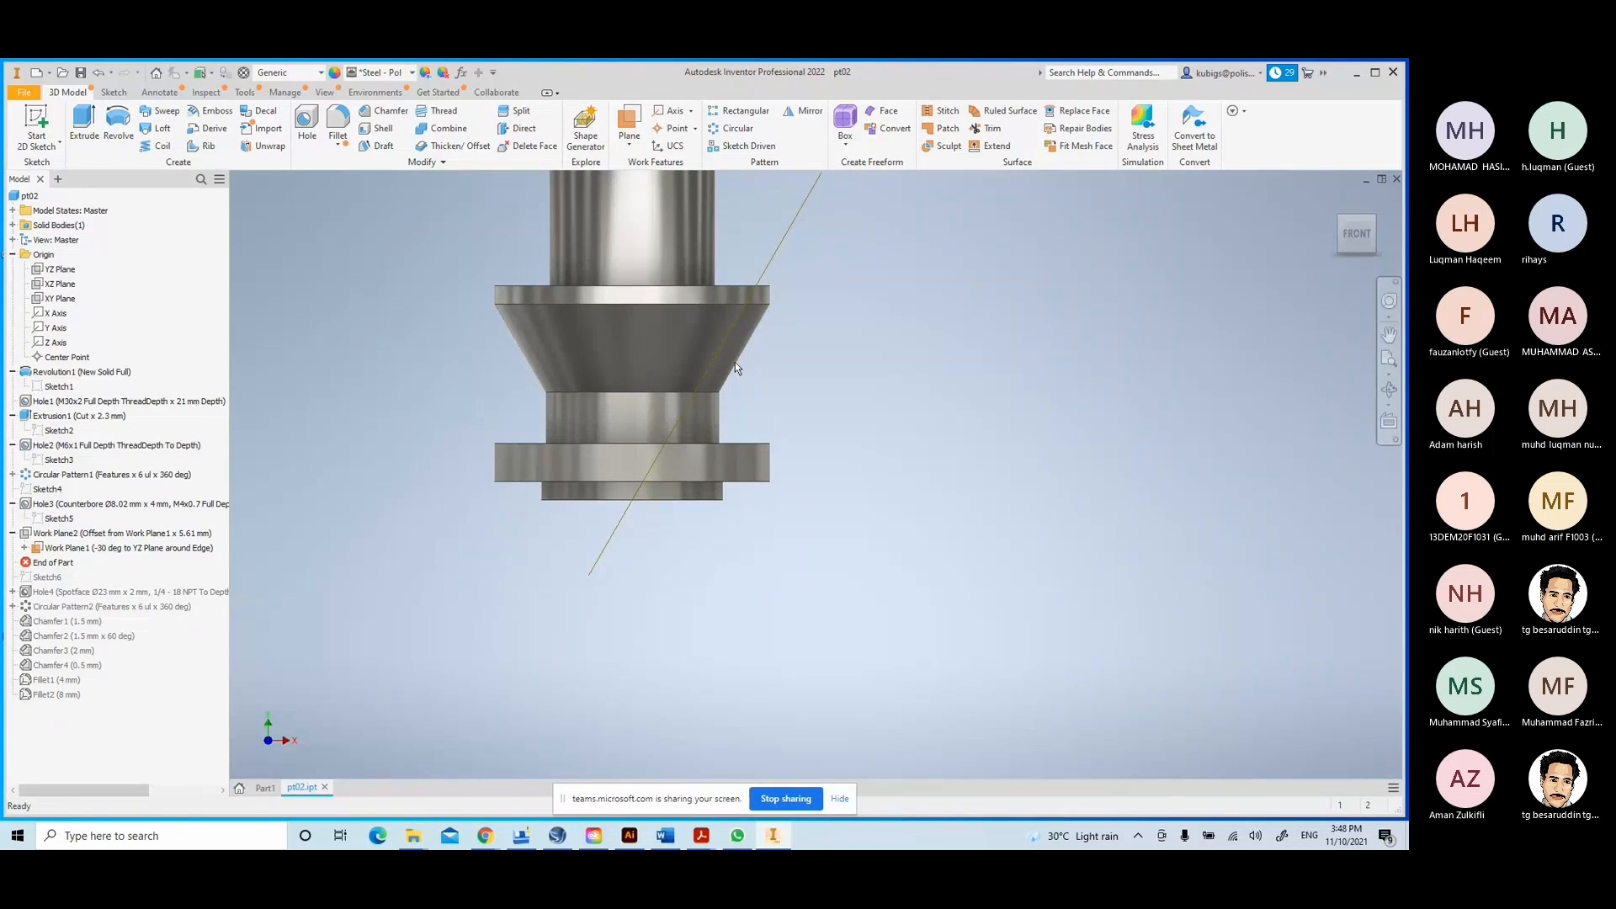
{"action": "mouse_move", "coordinate": [734, 362]}
{"action": "double_click", "coordinate": [44, 389]}
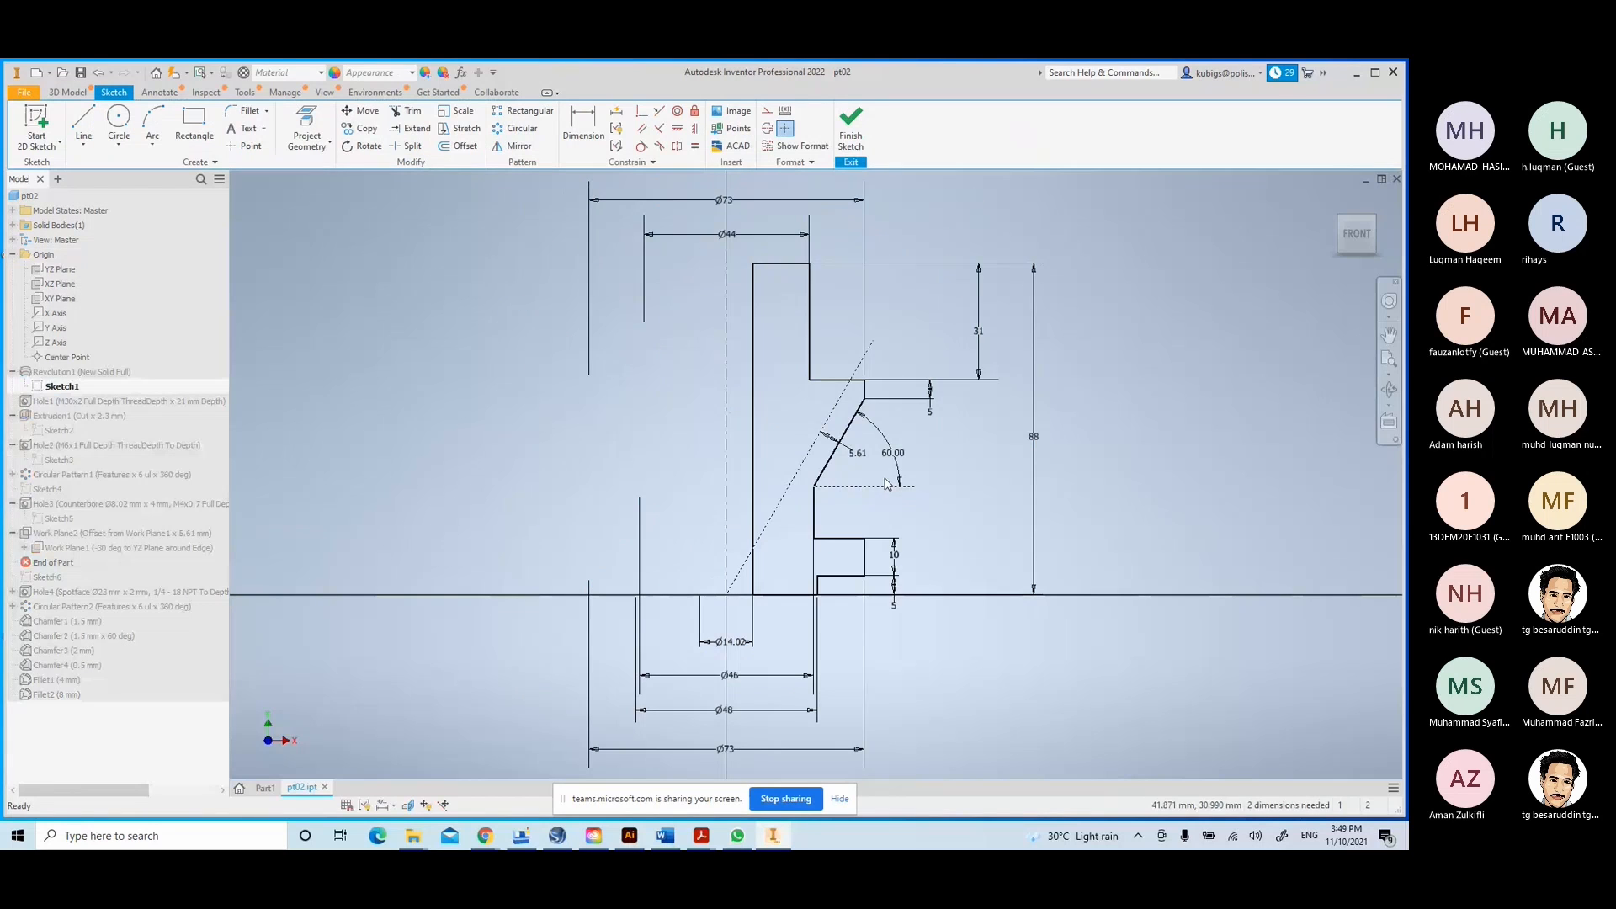
{"action": "scroll", "coordinate": [885, 484], "scroll_direction": "down", "scroll_amount": 5}
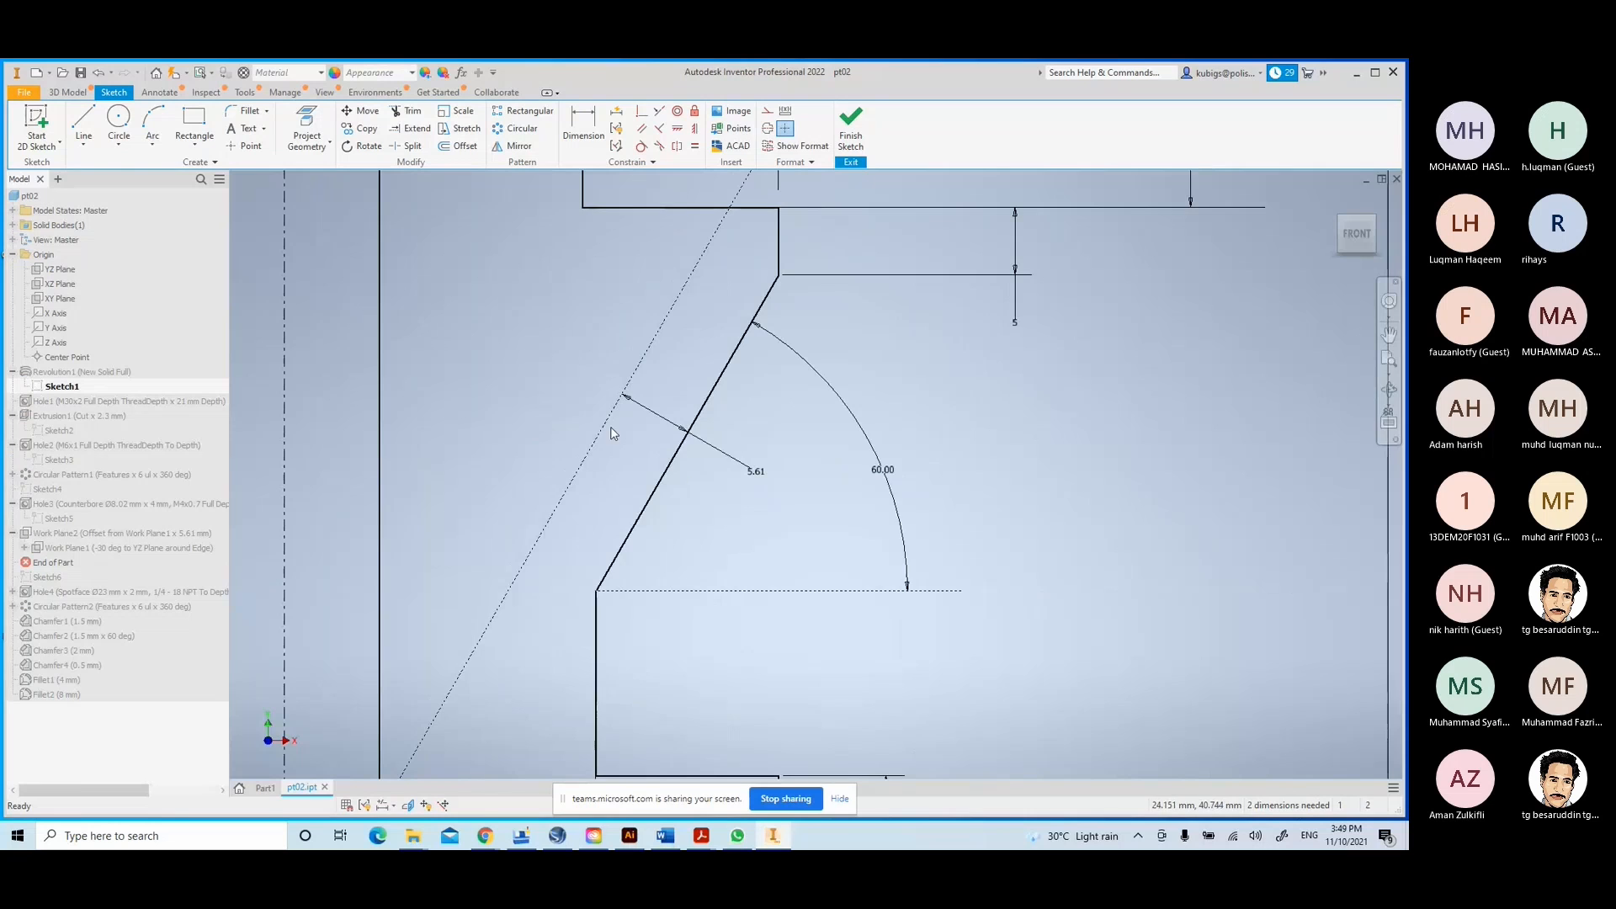
{"action": "scroll", "coordinate": [627, 459], "scroll_direction": "up", "scroll_amount": 5}
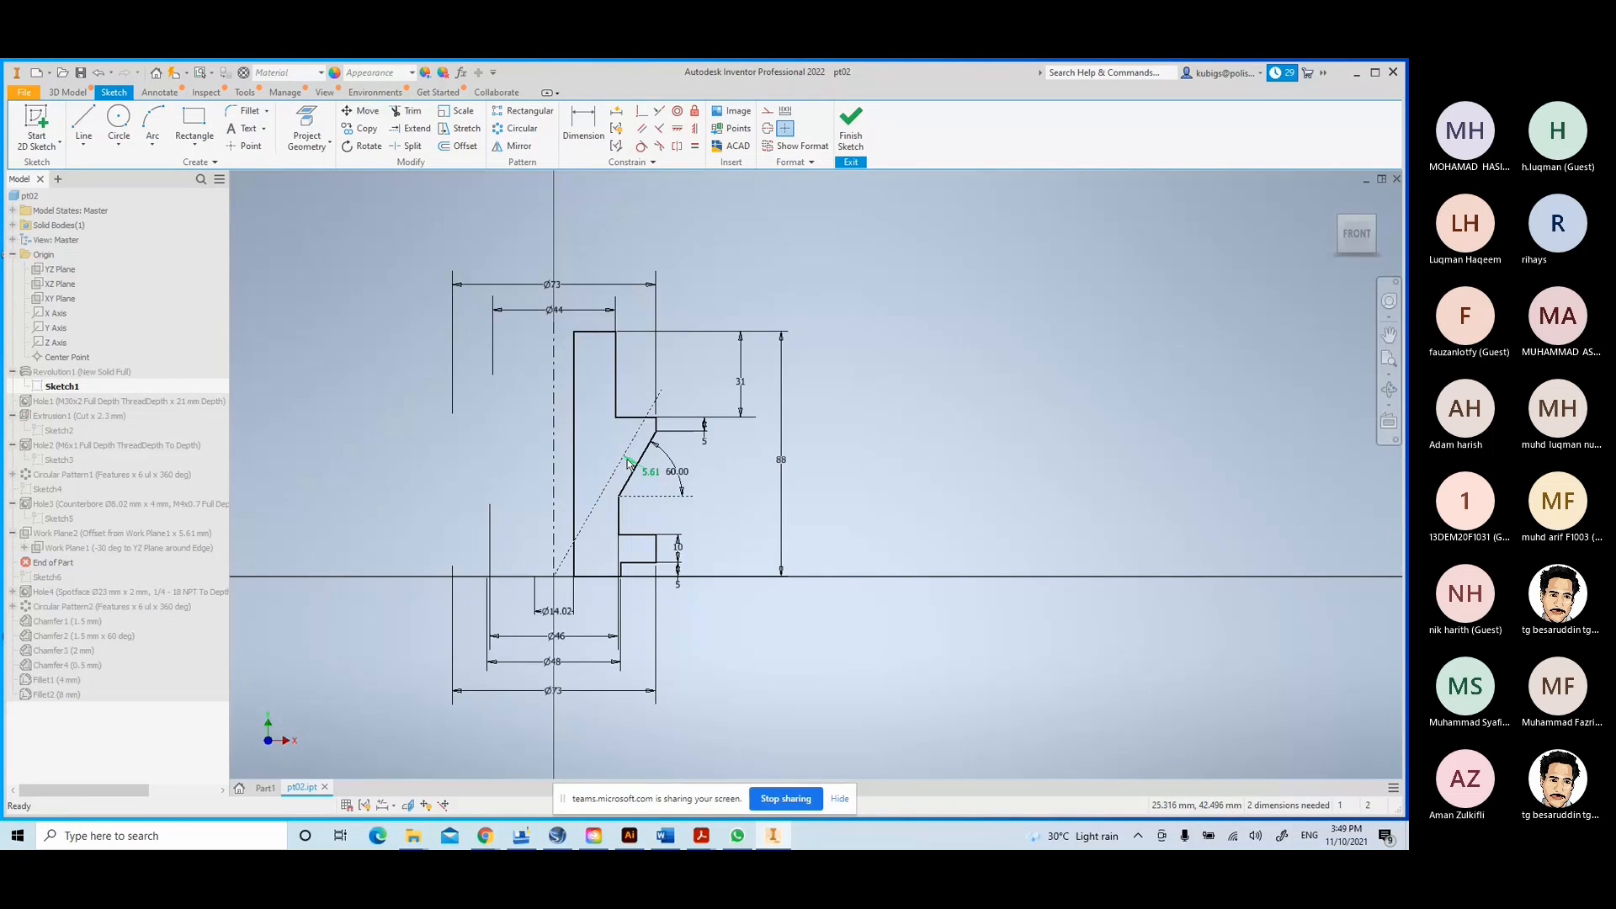
{"action": "scroll", "coordinate": [638, 472], "scroll_direction": "down", "scroll_amount": 3}
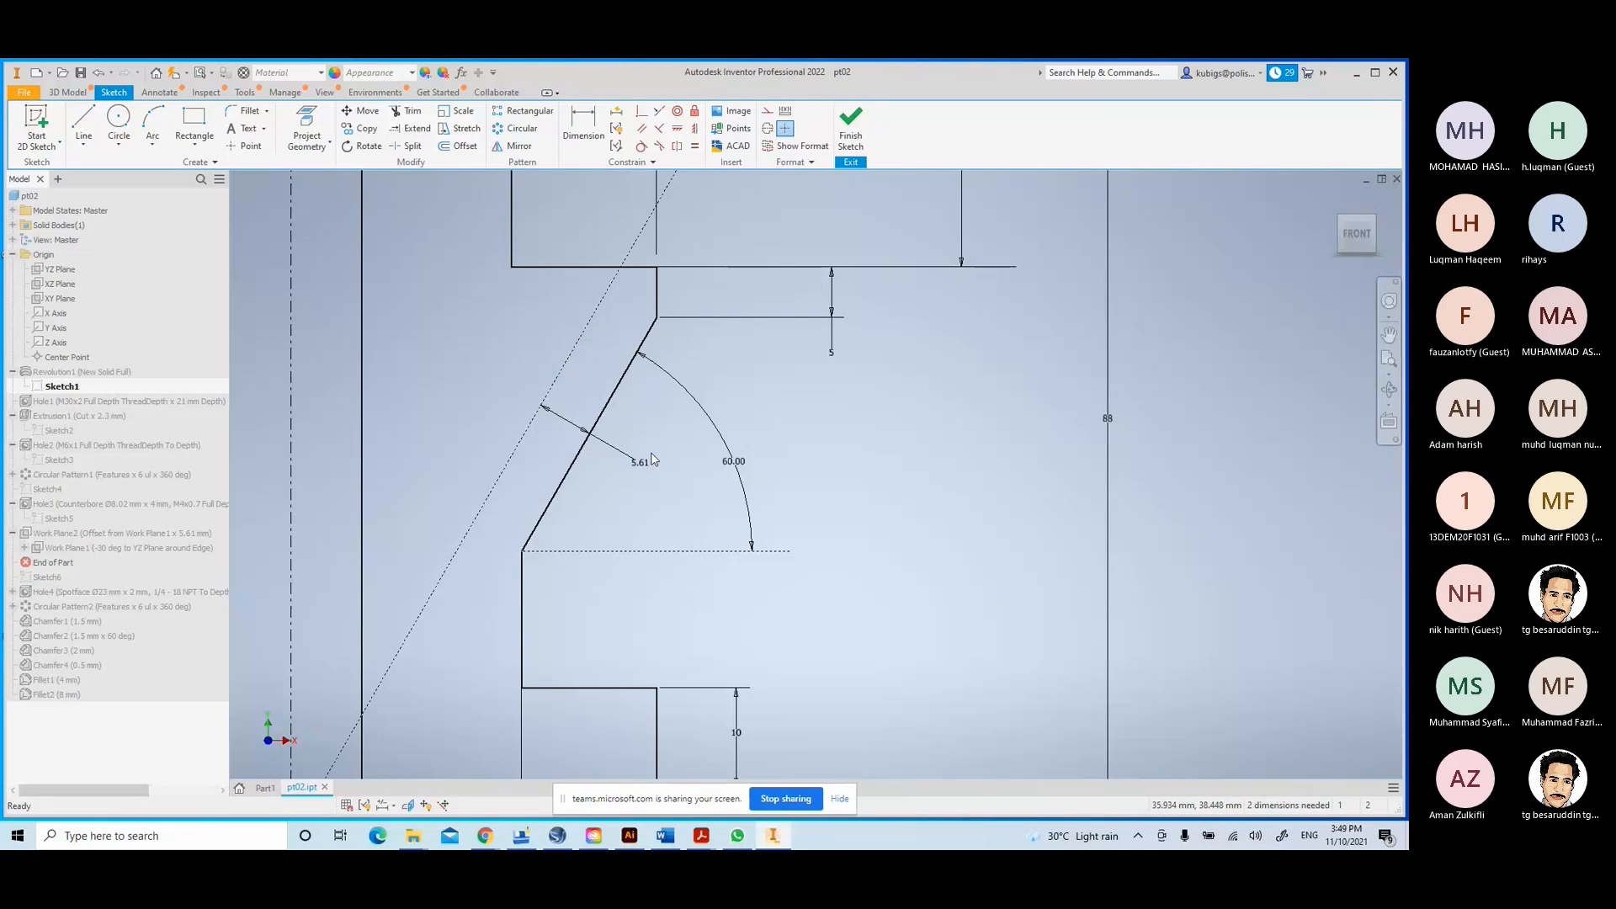
{"action": "left_click", "coordinate": [850, 126]}
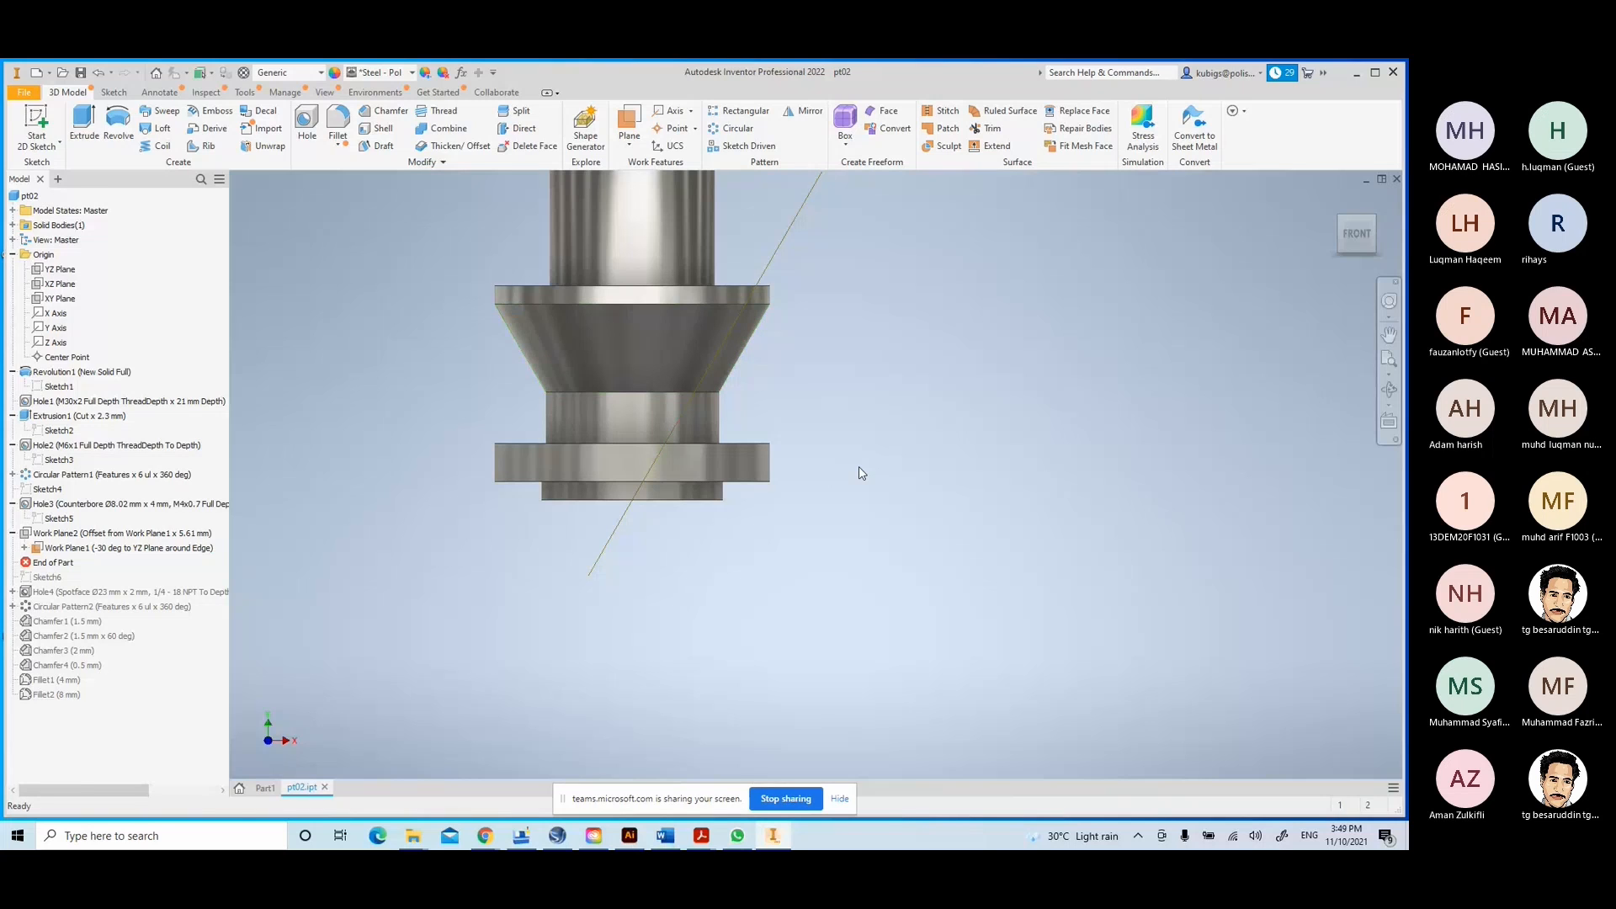
- Review the available work plane creation methods, including Offset from Plane, with the part in an isometric view
{"action": "middle_click_drag", "start_coordinate": [1010, 303], "coordinate": [1011, 436]}
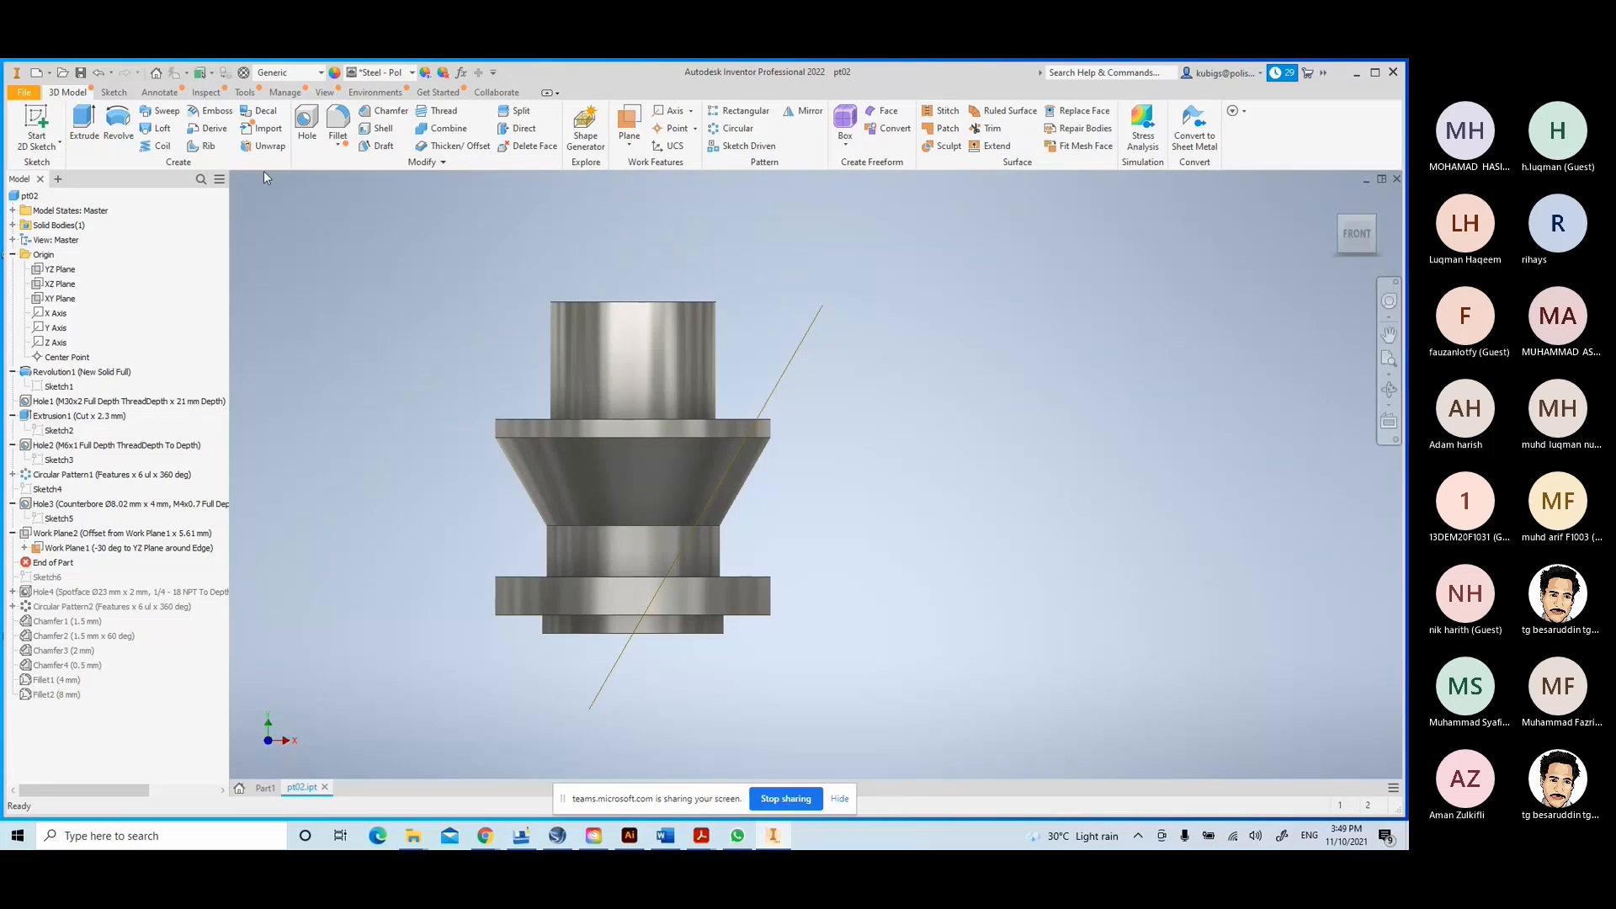
{"action": "left_click", "coordinate": [625, 145]}
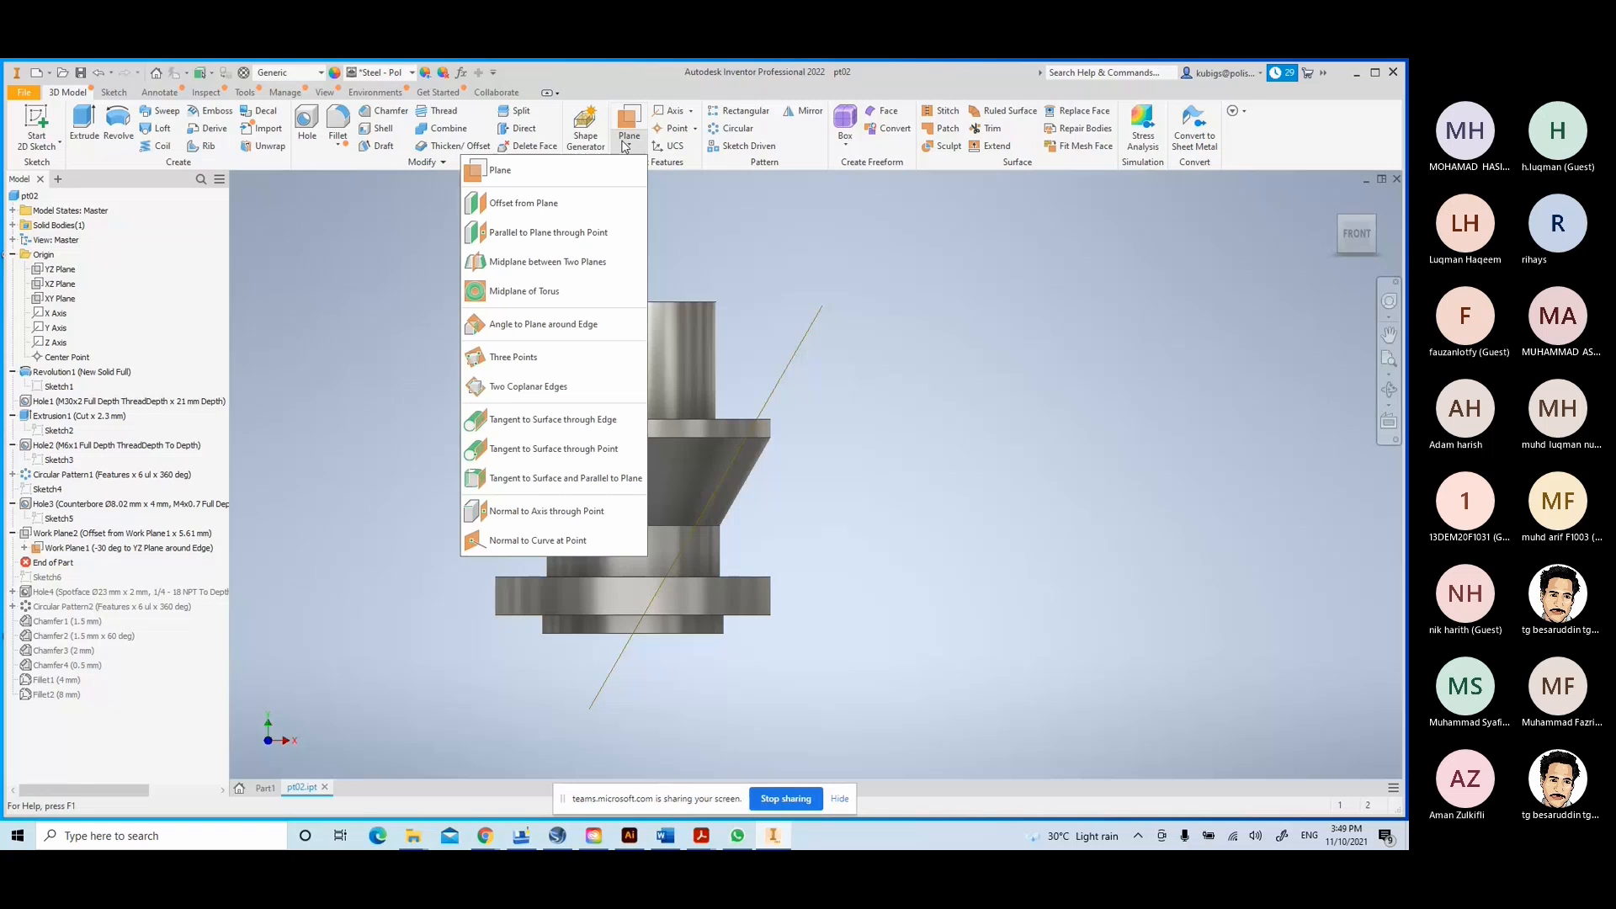
{"action": "left_click", "coordinate": [1376, 222]}
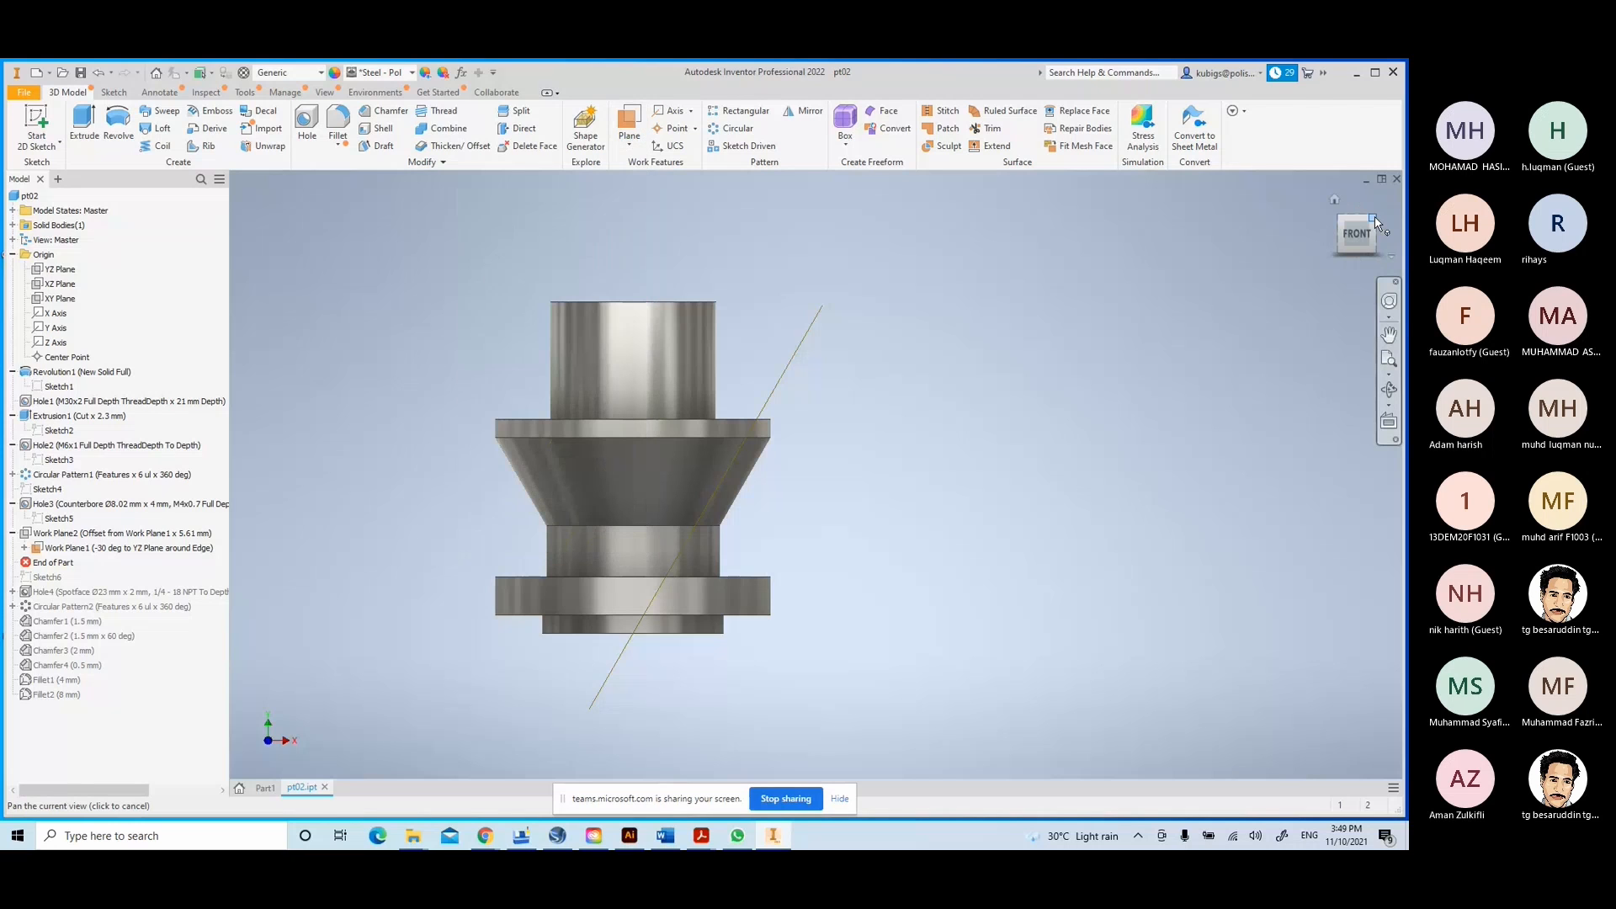
{"action": "left_click", "coordinate": [1376, 222]}
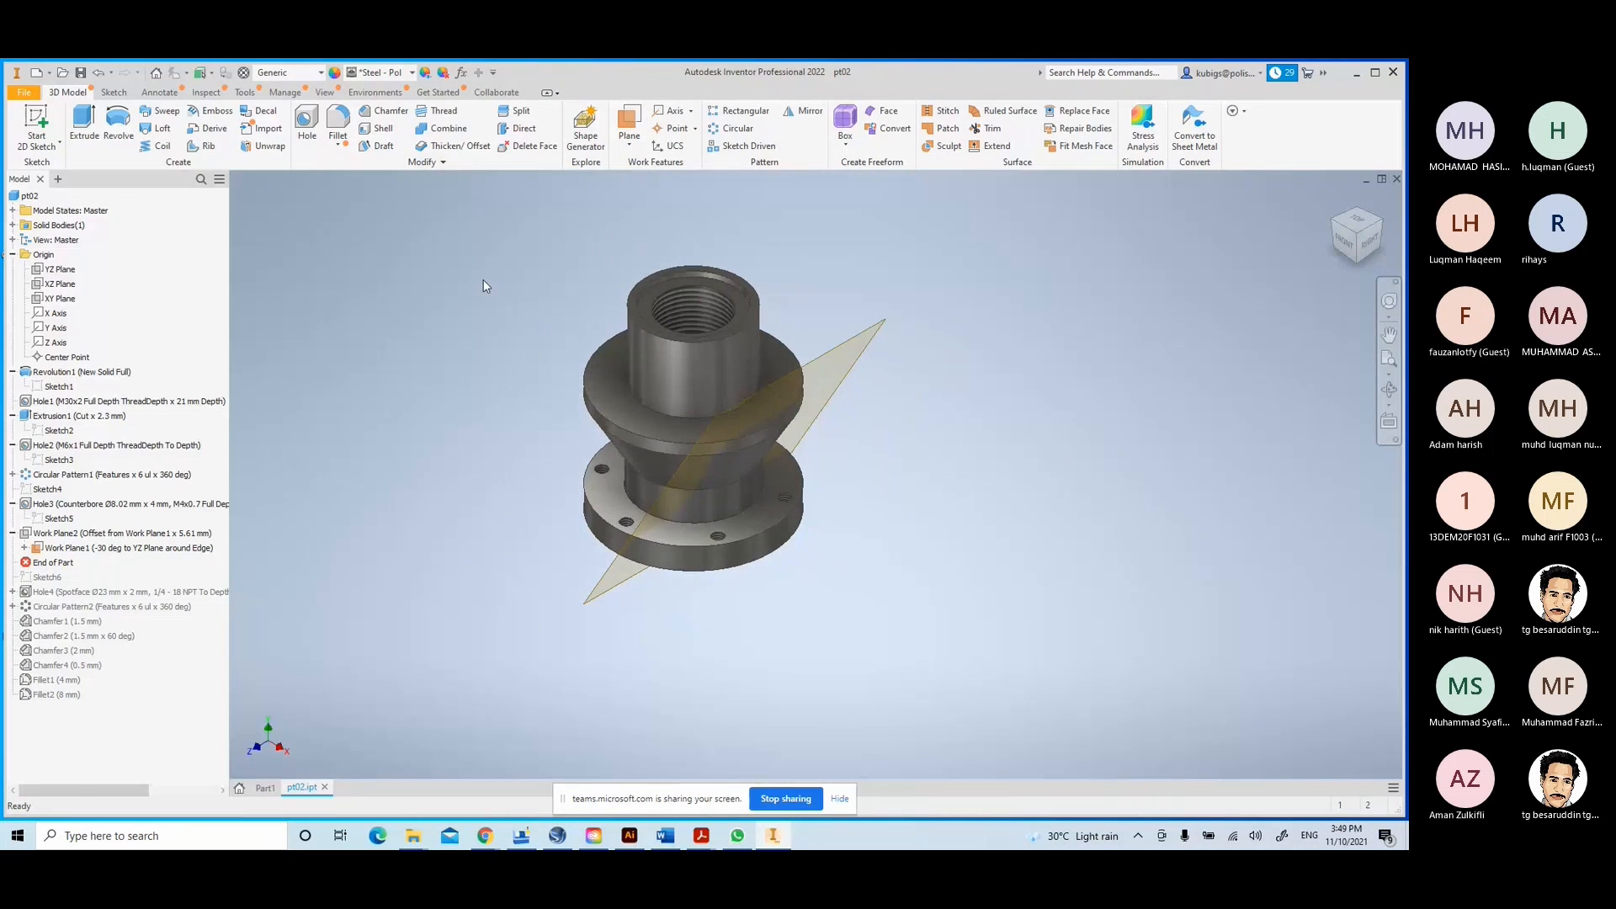
{"action": "left_click", "coordinate": [636, 146]}
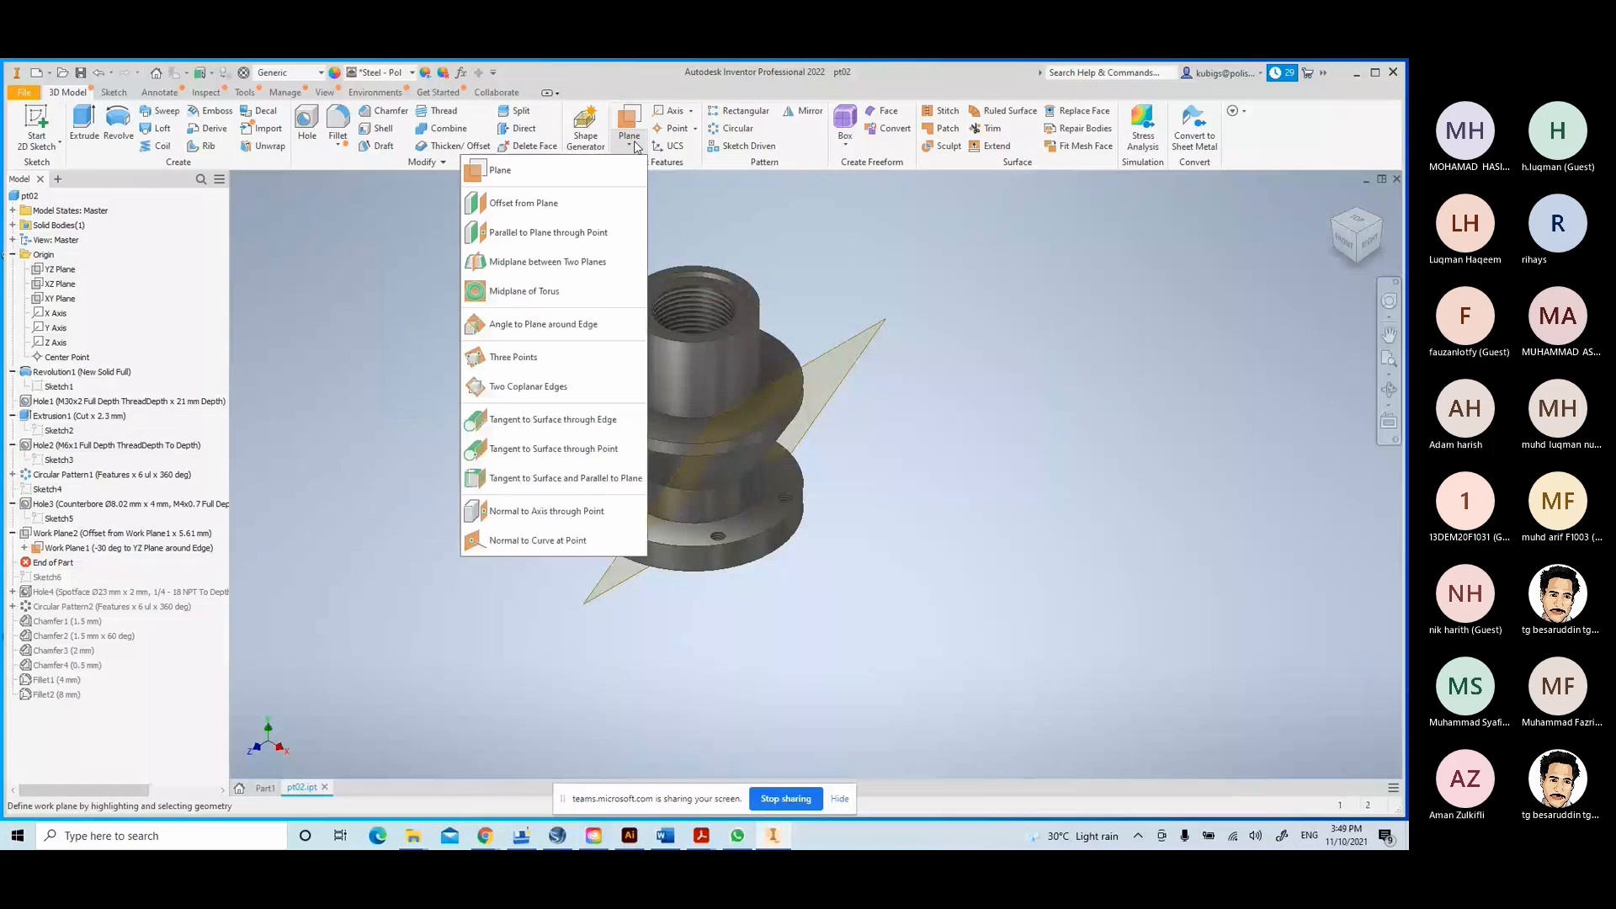
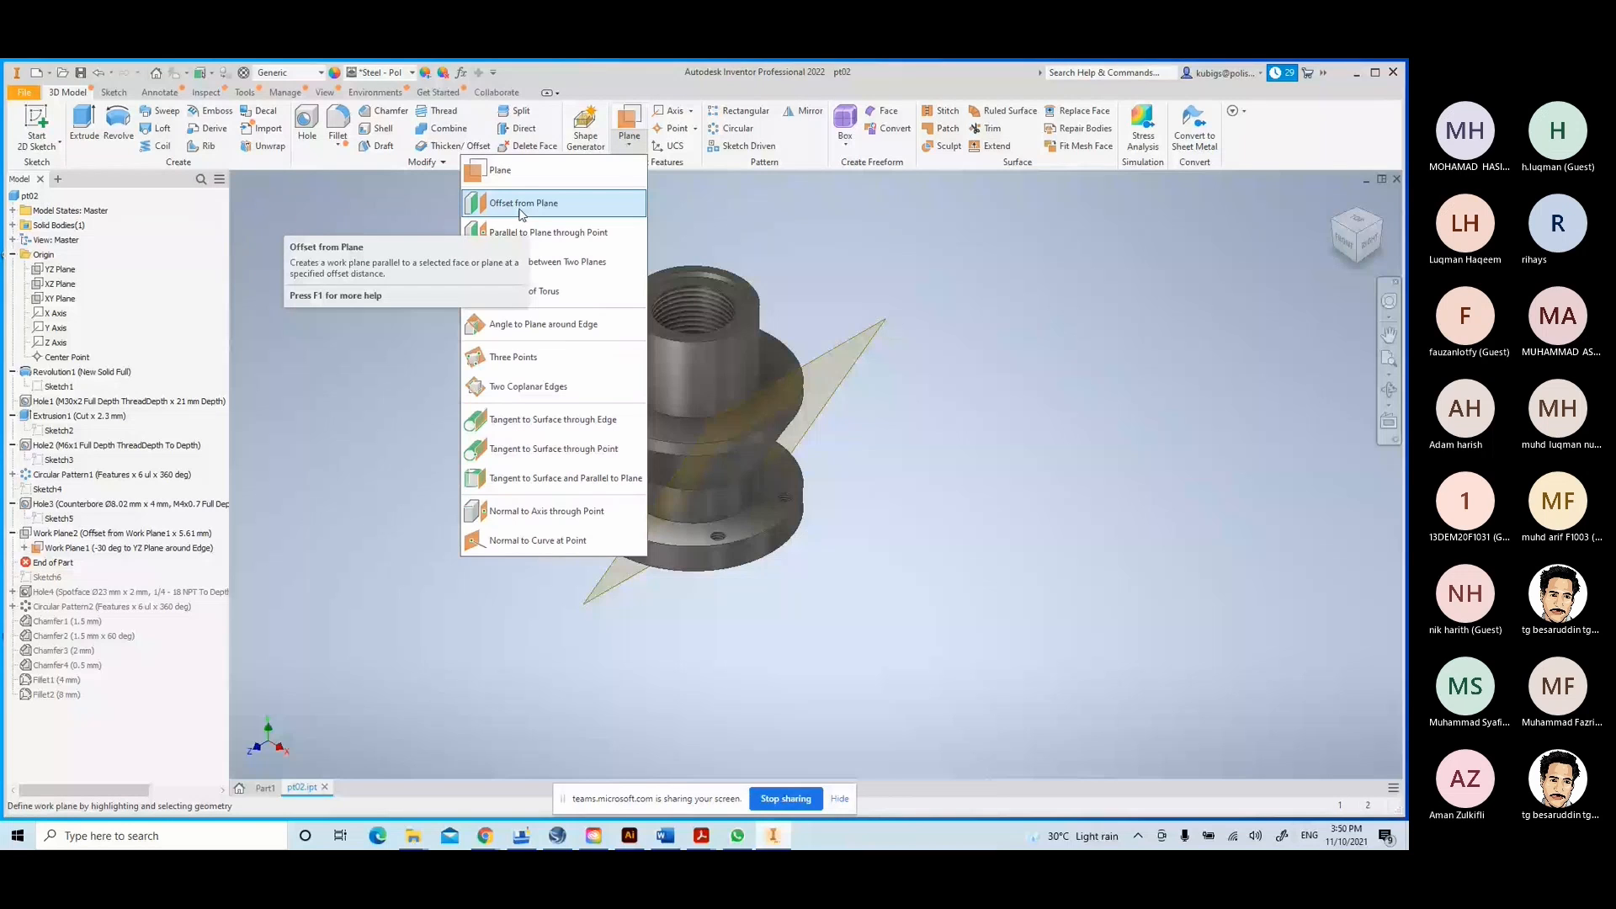
- Switch to Google Classroom in Chrome, open the Flange Manifold Part PDF attached to Practical Task 02, and look through its pages
{"action": "left_click", "coordinate": [486, 838]}
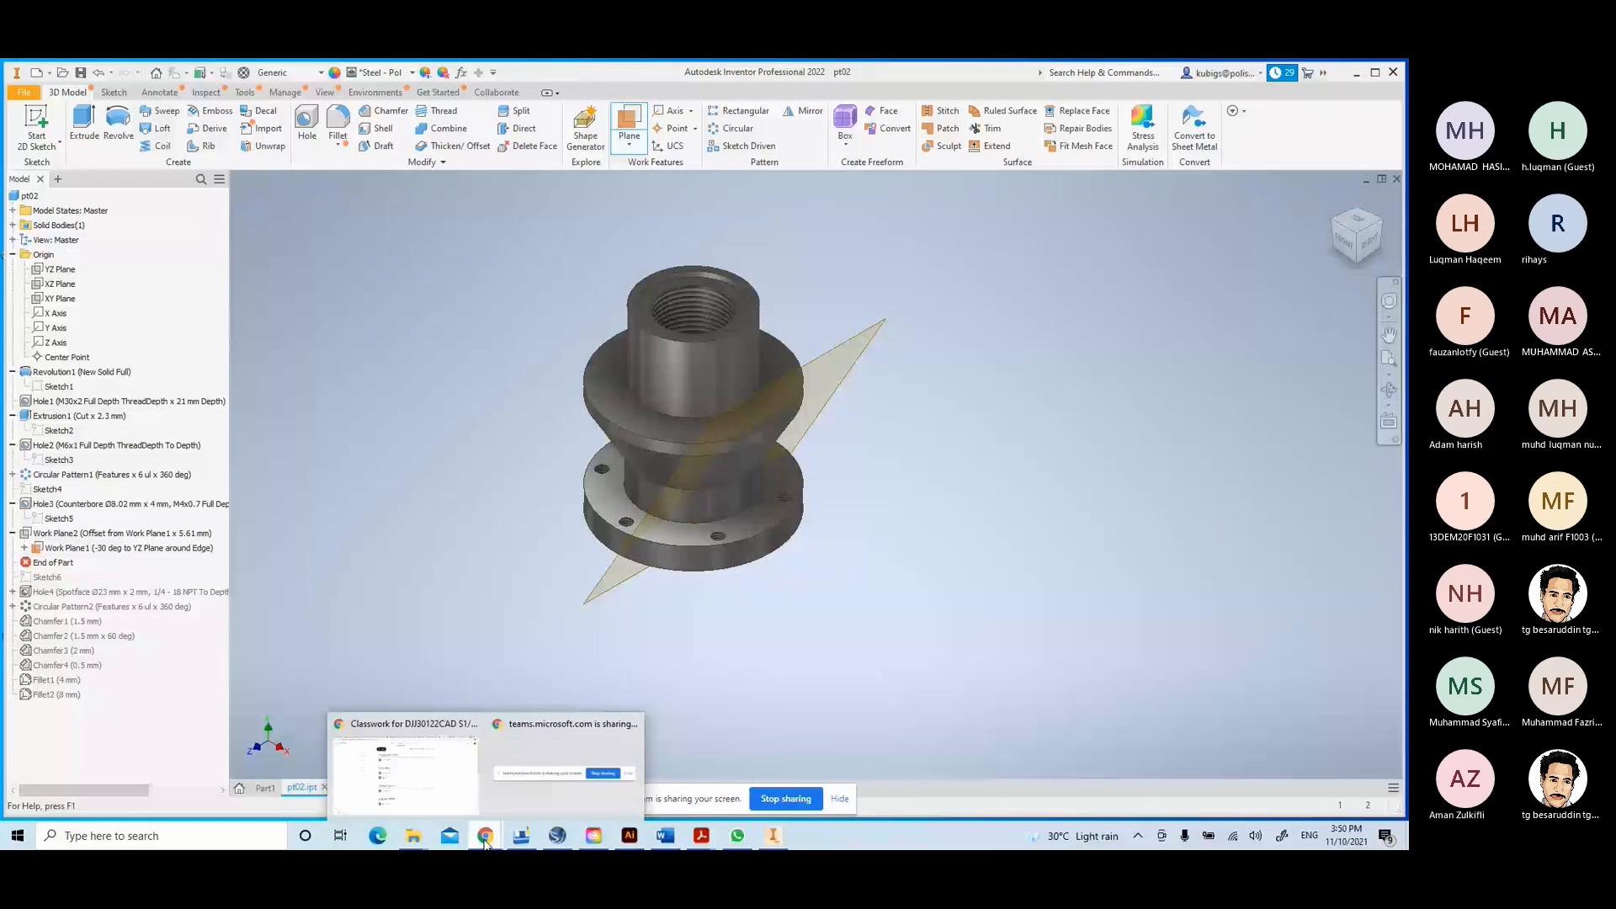
{"action": "left_click", "coordinate": [406, 765]}
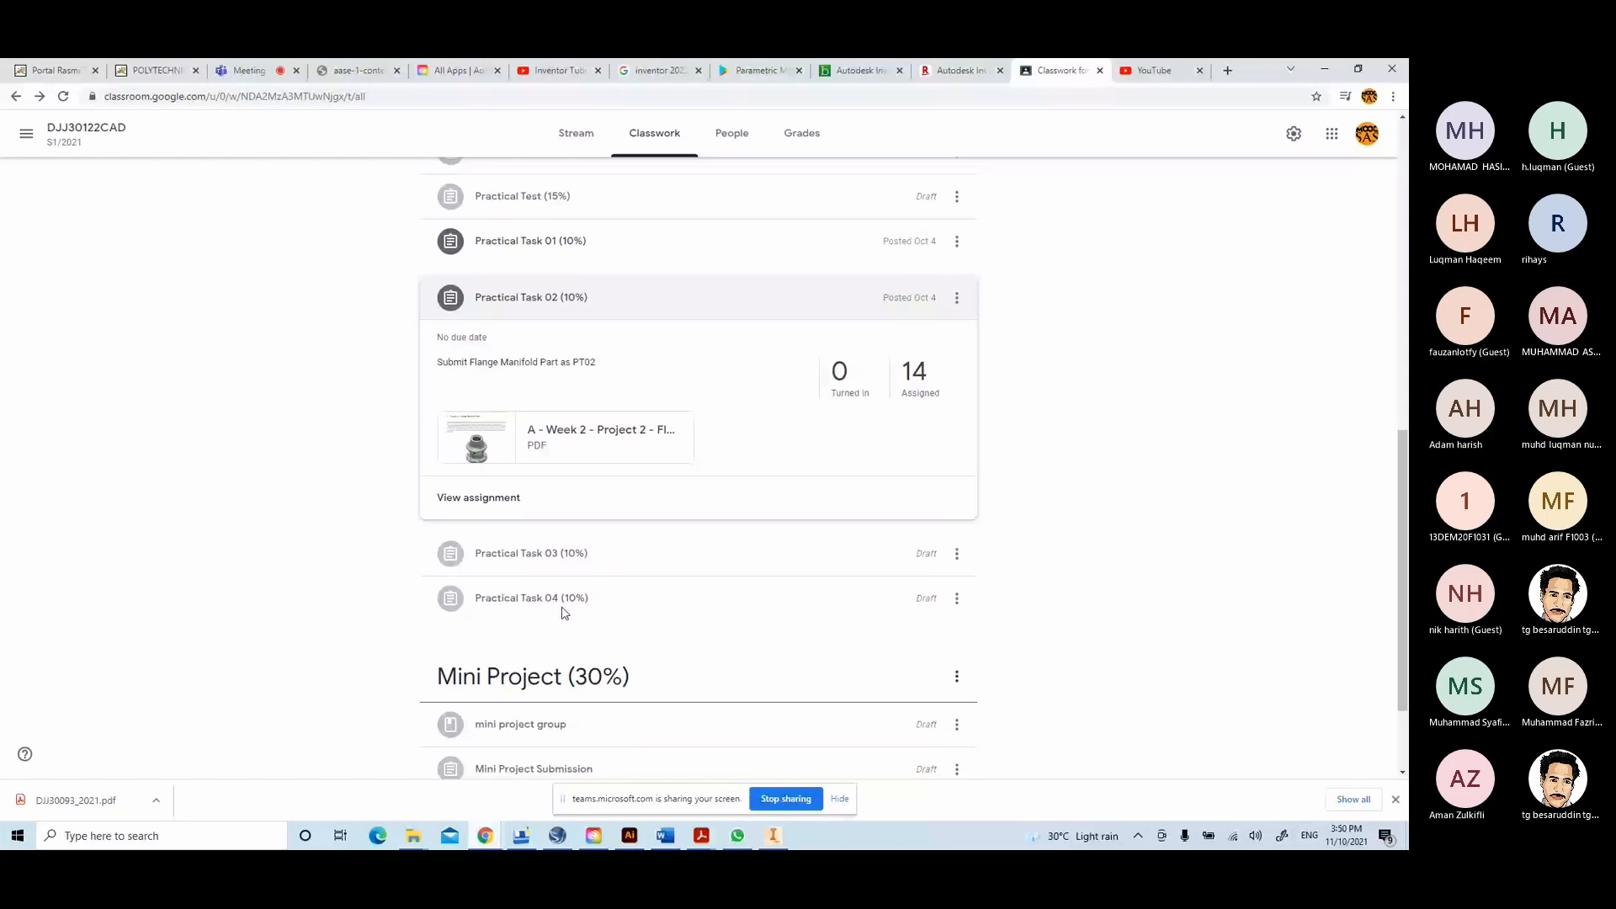
{"action": "scroll", "coordinate": [563, 613], "scroll_direction": "down", "scroll_amount": 2}
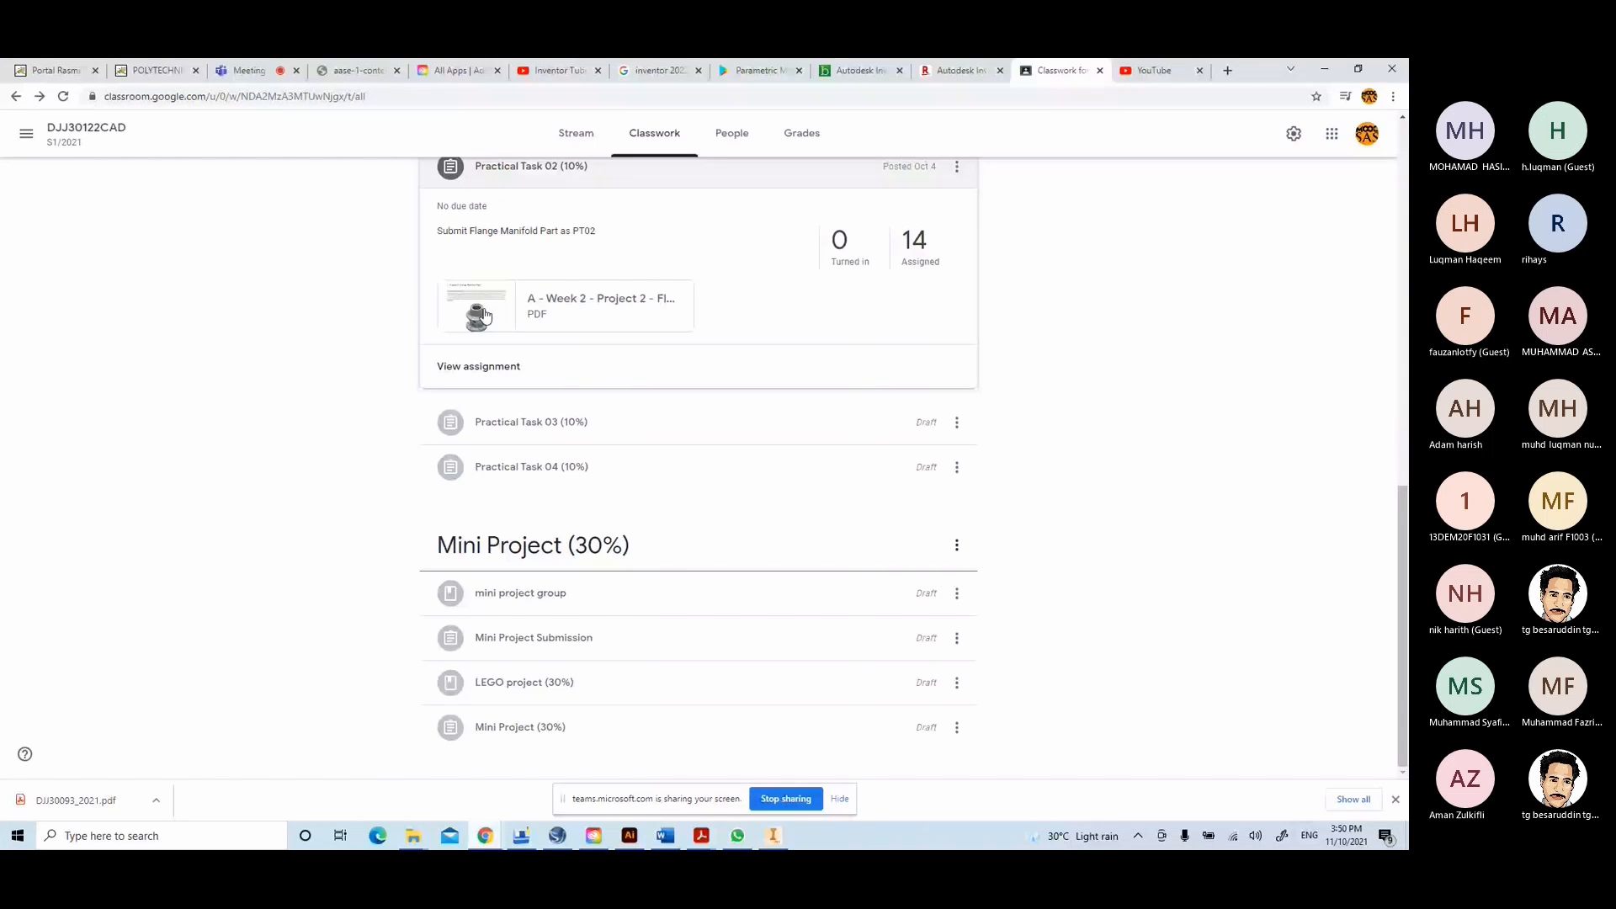
{"action": "left_click", "coordinate": [486, 316]}
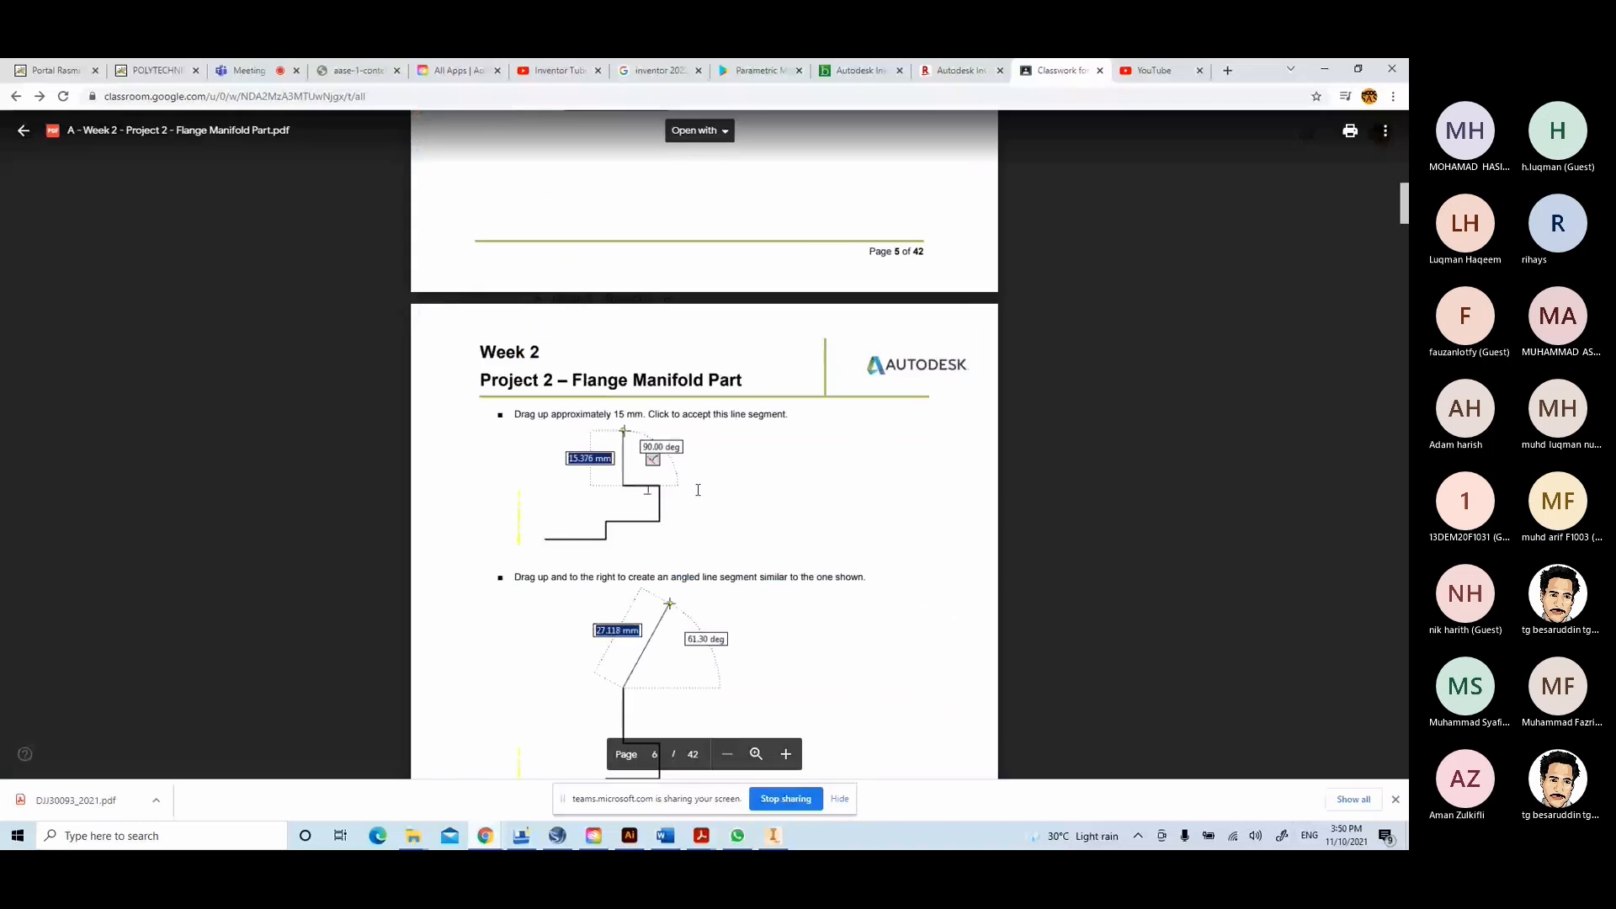
{"action": "scroll", "coordinate": [698, 490], "scroll_direction": "down", "scroll_amount": 10}
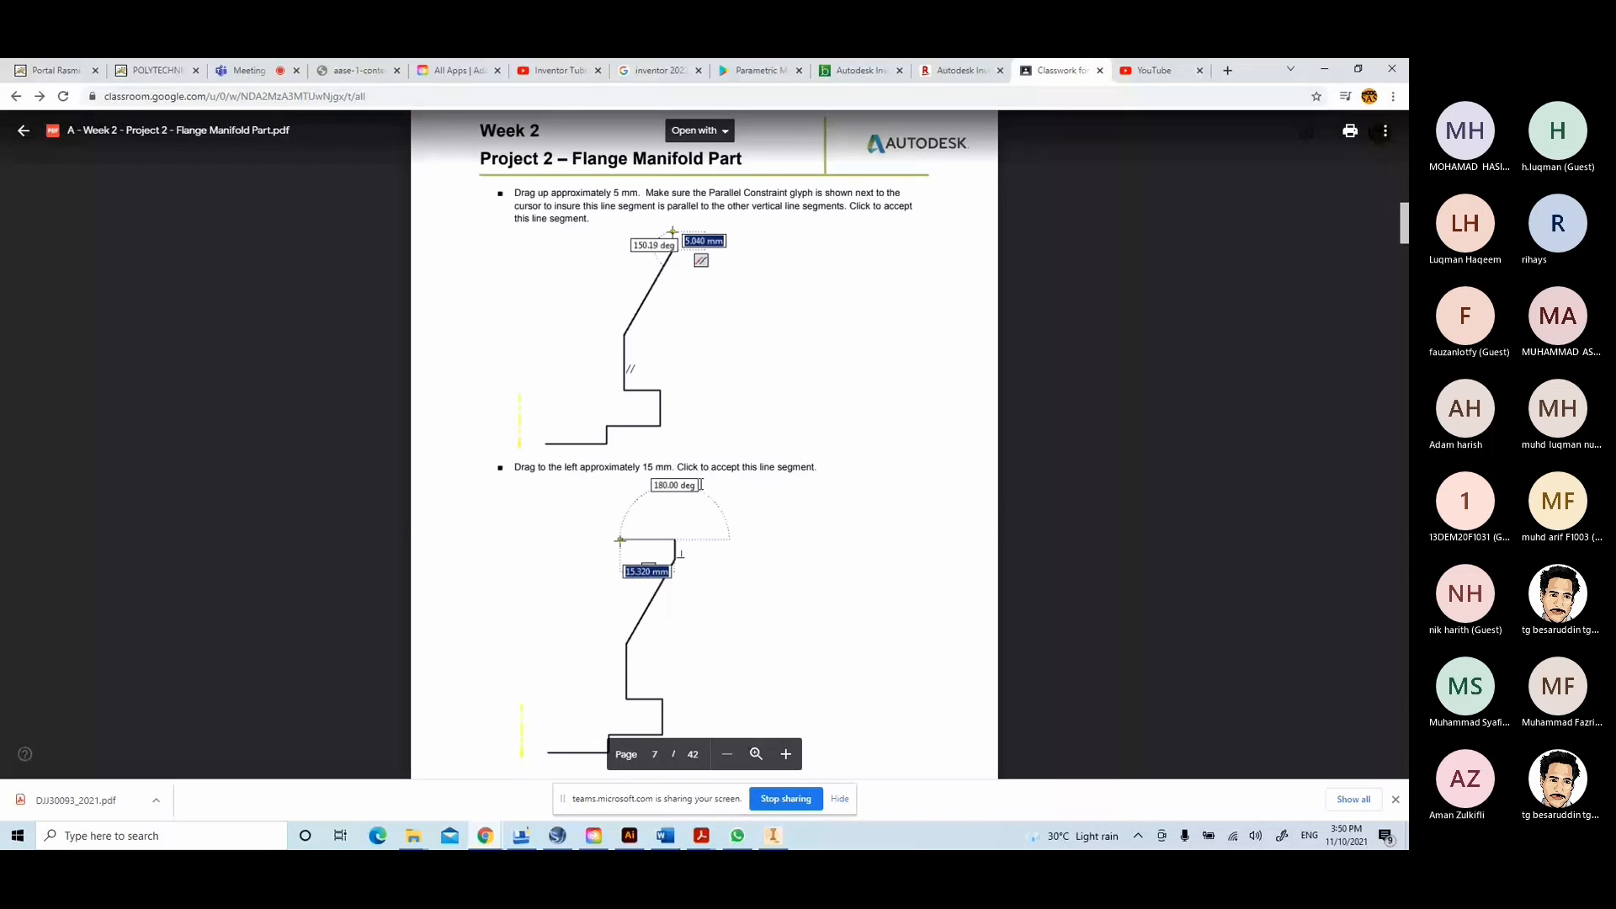
{"action": "scroll", "coordinate": [700, 485], "scroll_direction": "down", "scroll_amount": 20}
{"action": "scroll", "coordinate": [699, 482], "scroll_direction": "down", "scroll_amount": 20}
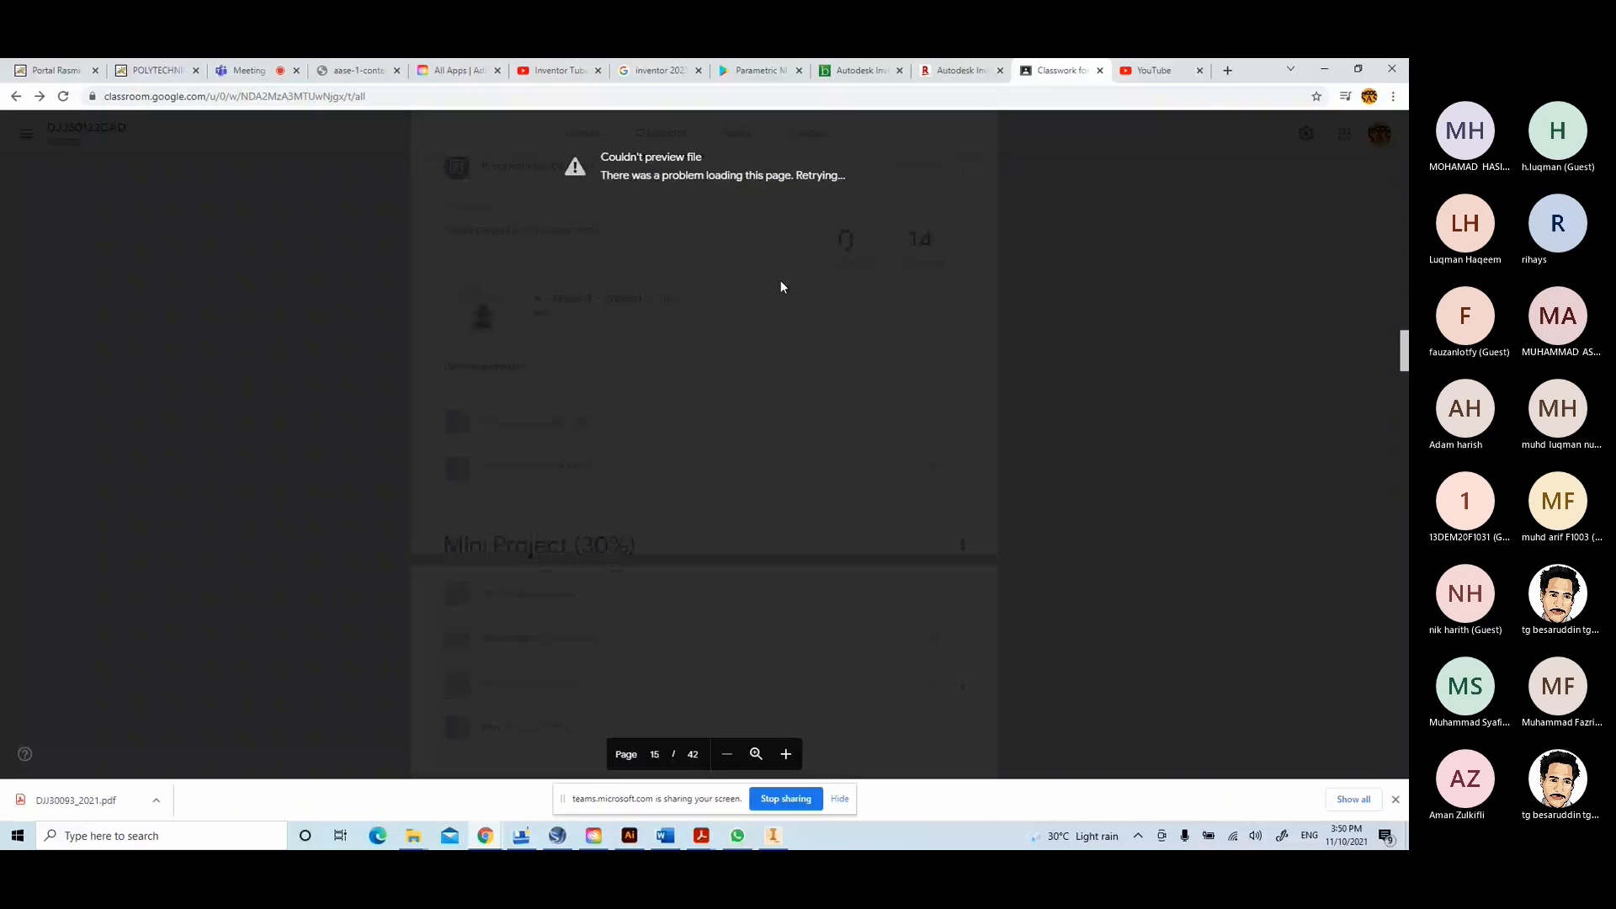
{"action": "scroll", "coordinate": [780, 280], "scroll_direction": "down", "scroll_amount": 2}
{"action": "scroll", "coordinate": [780, 281], "scroll_direction": "up", "scroll_amount": 3}
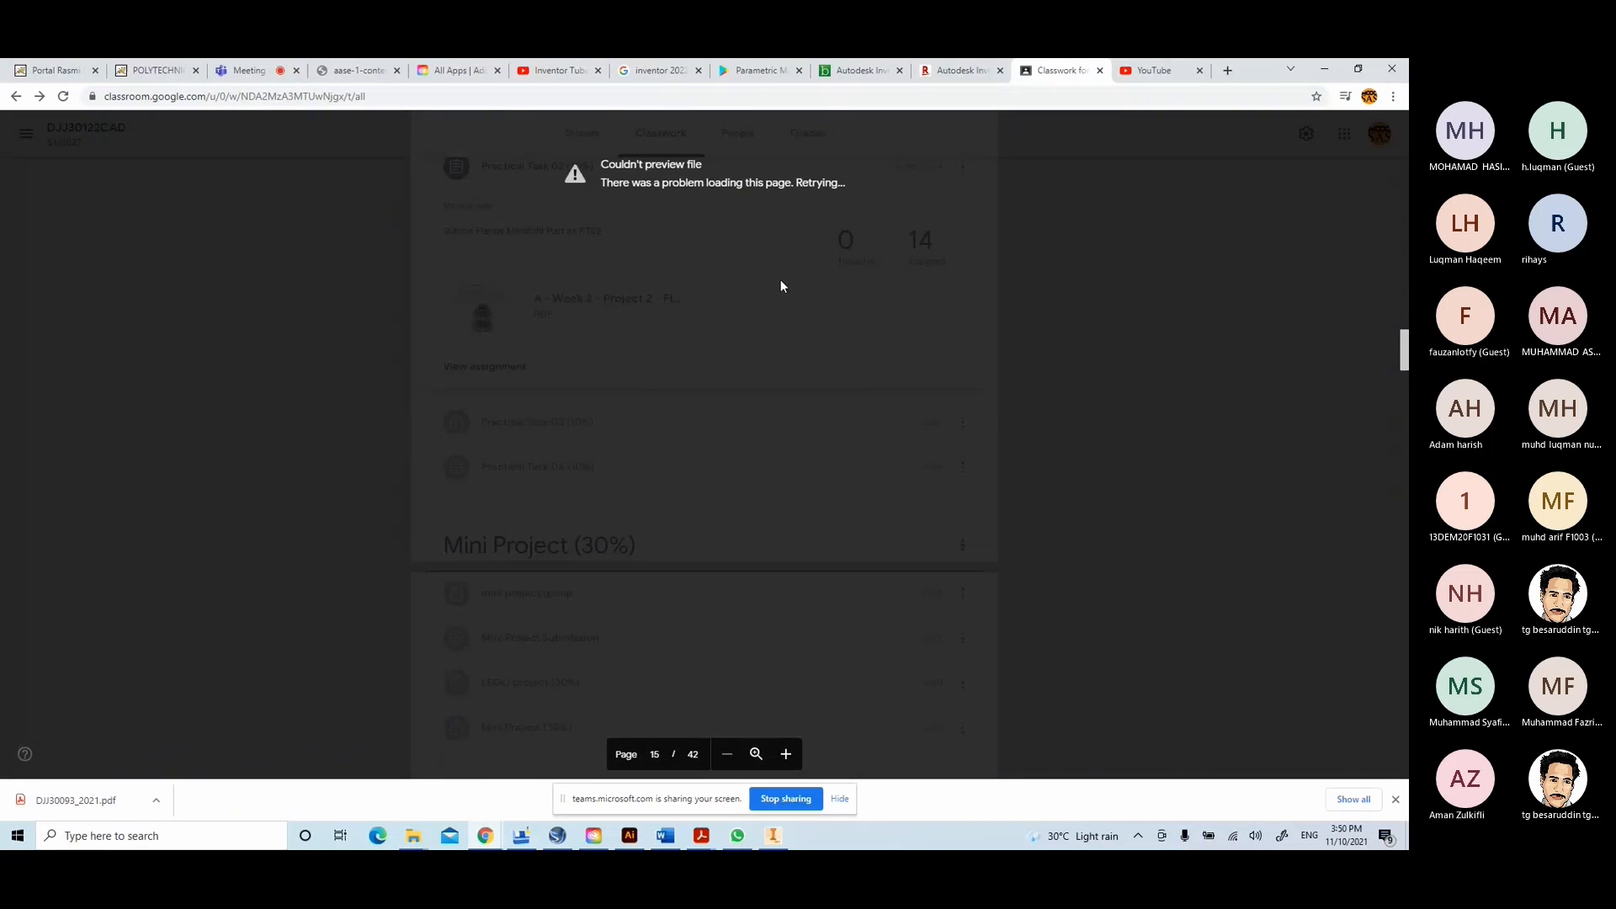
- Reload the Classwork page and reopen the Flange Manifold Part PDF from Practical Task 02
{"action": "left_click", "coordinate": [63, 97]}
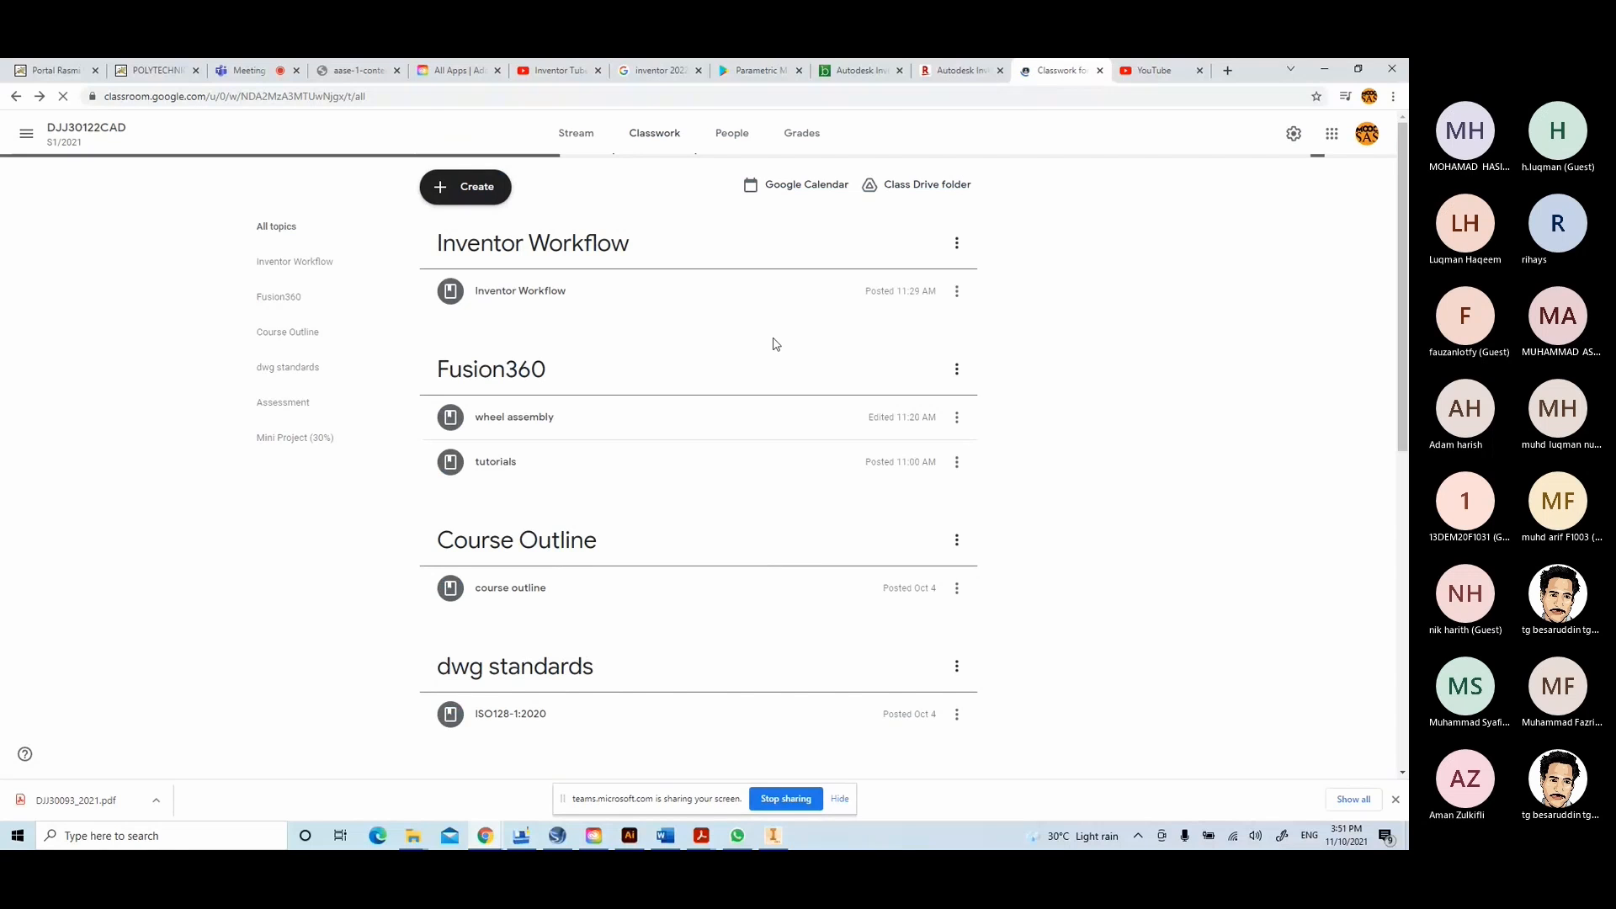
{"action": "scroll", "coordinate": [634, 621], "scroll_direction": "down", "scroll_amount": 6}
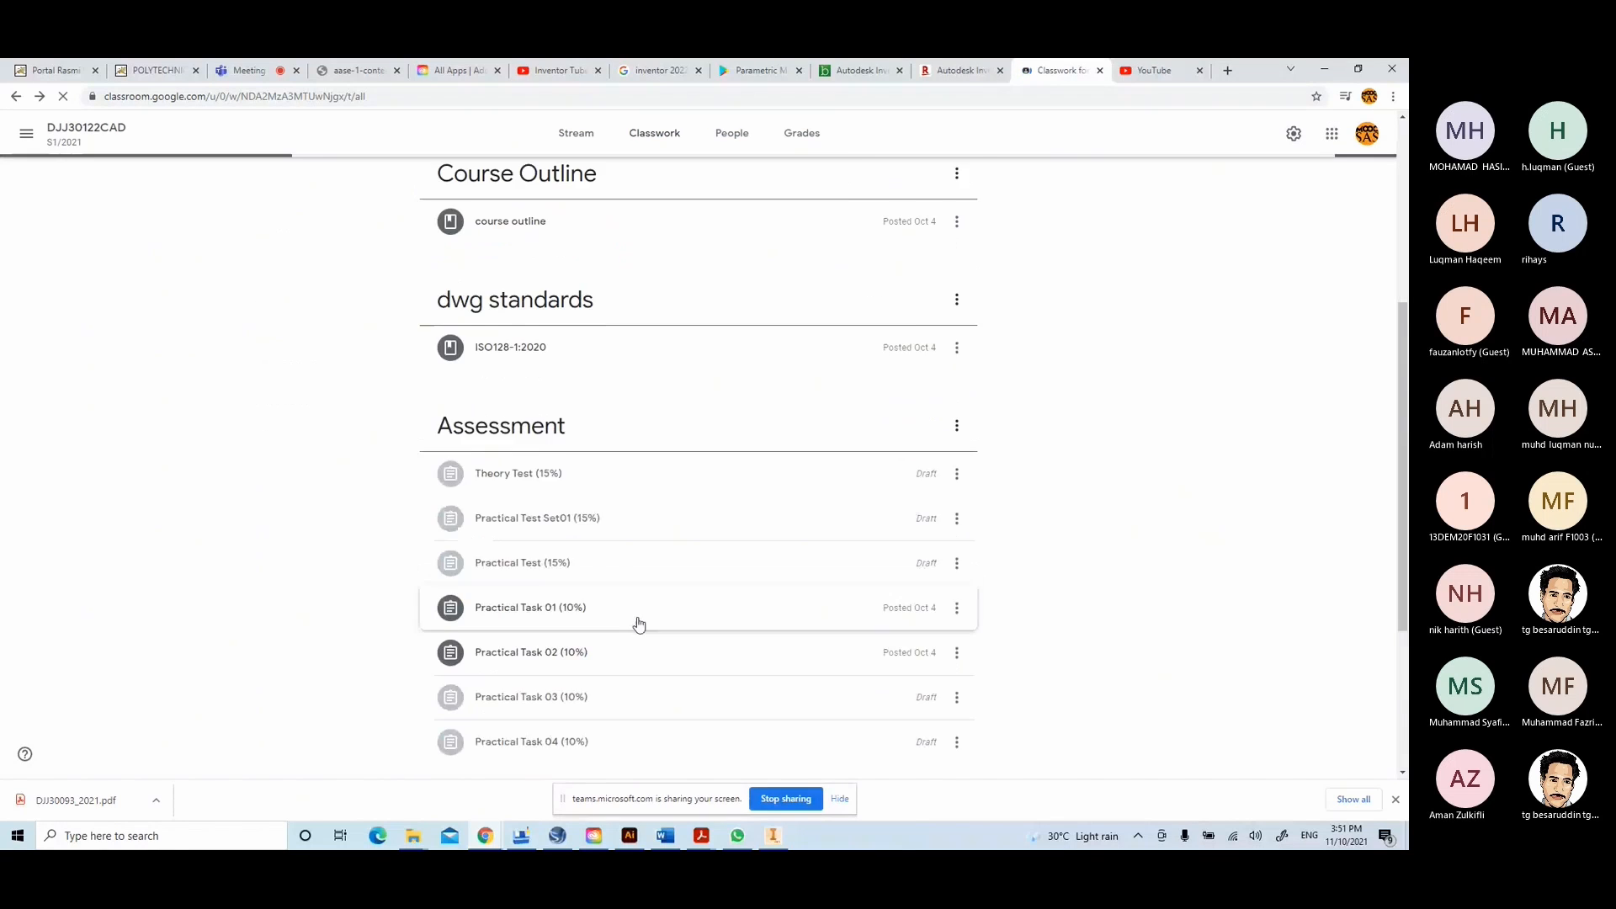
{"action": "scroll", "coordinate": [647, 623], "scroll_direction": "down", "scroll_amount": 1}
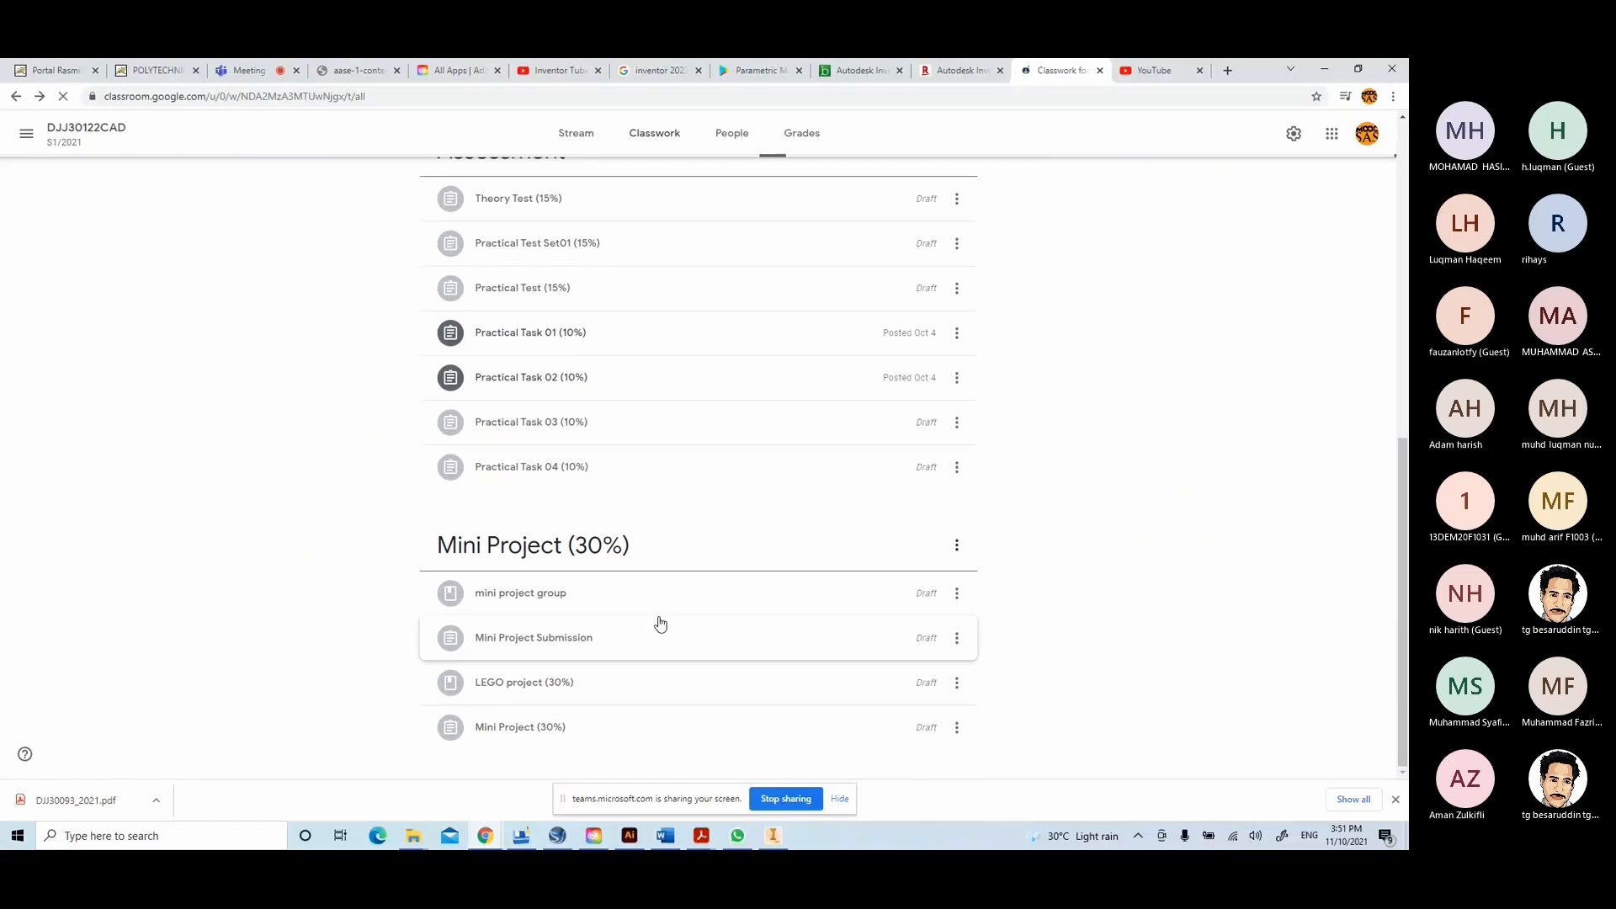
{"action": "left_click", "coordinate": [516, 377]}
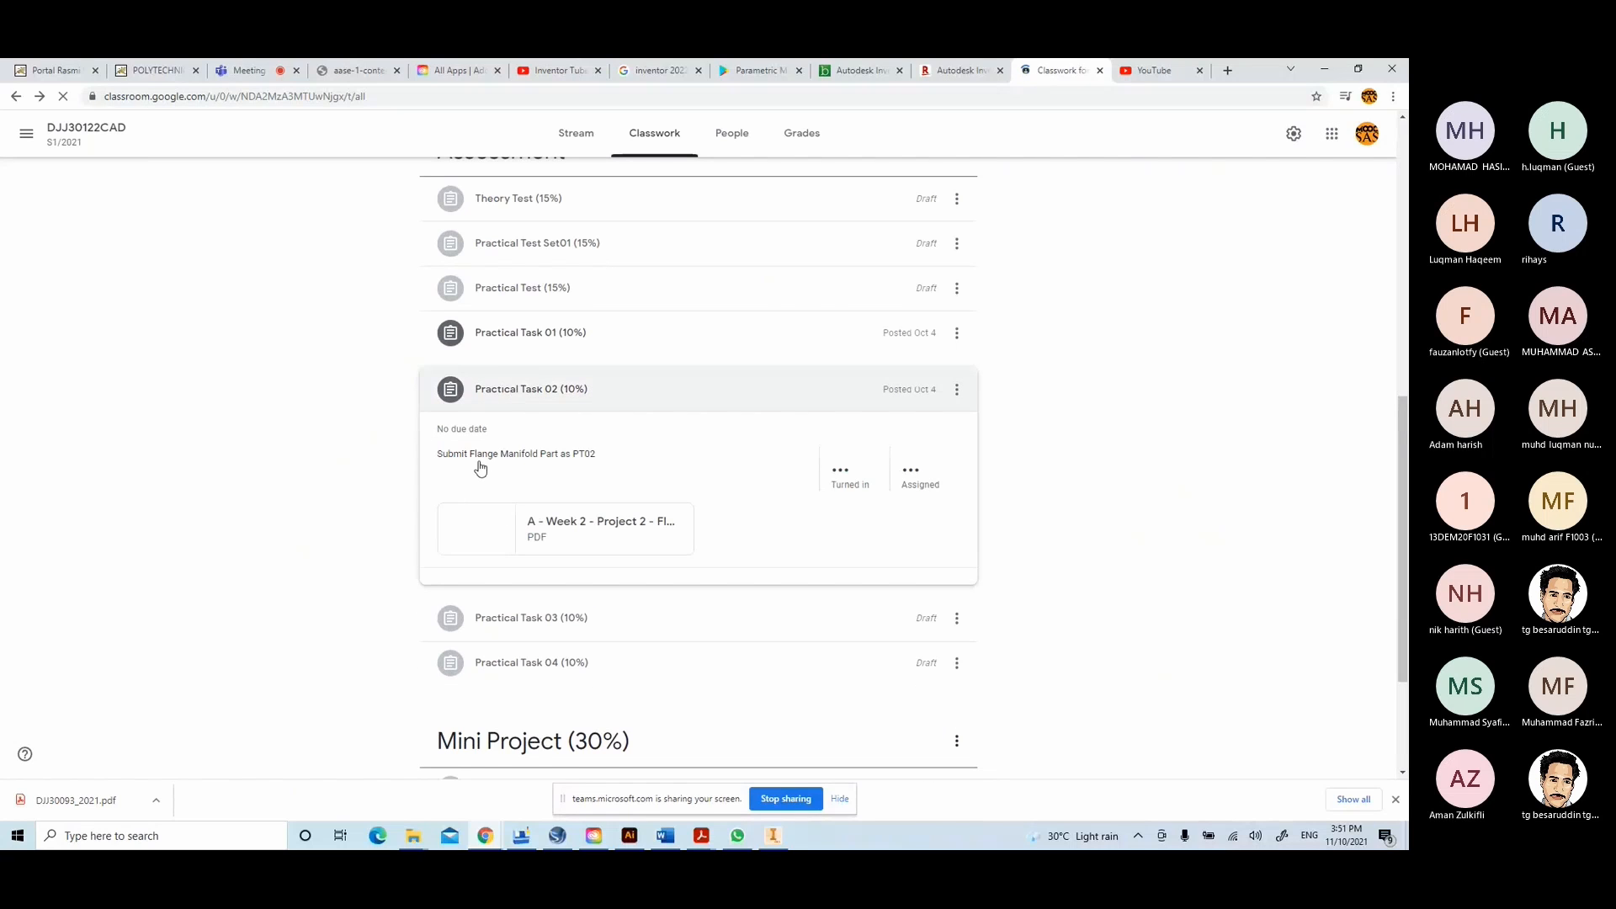
{"action": "left_click", "coordinate": [473, 530]}
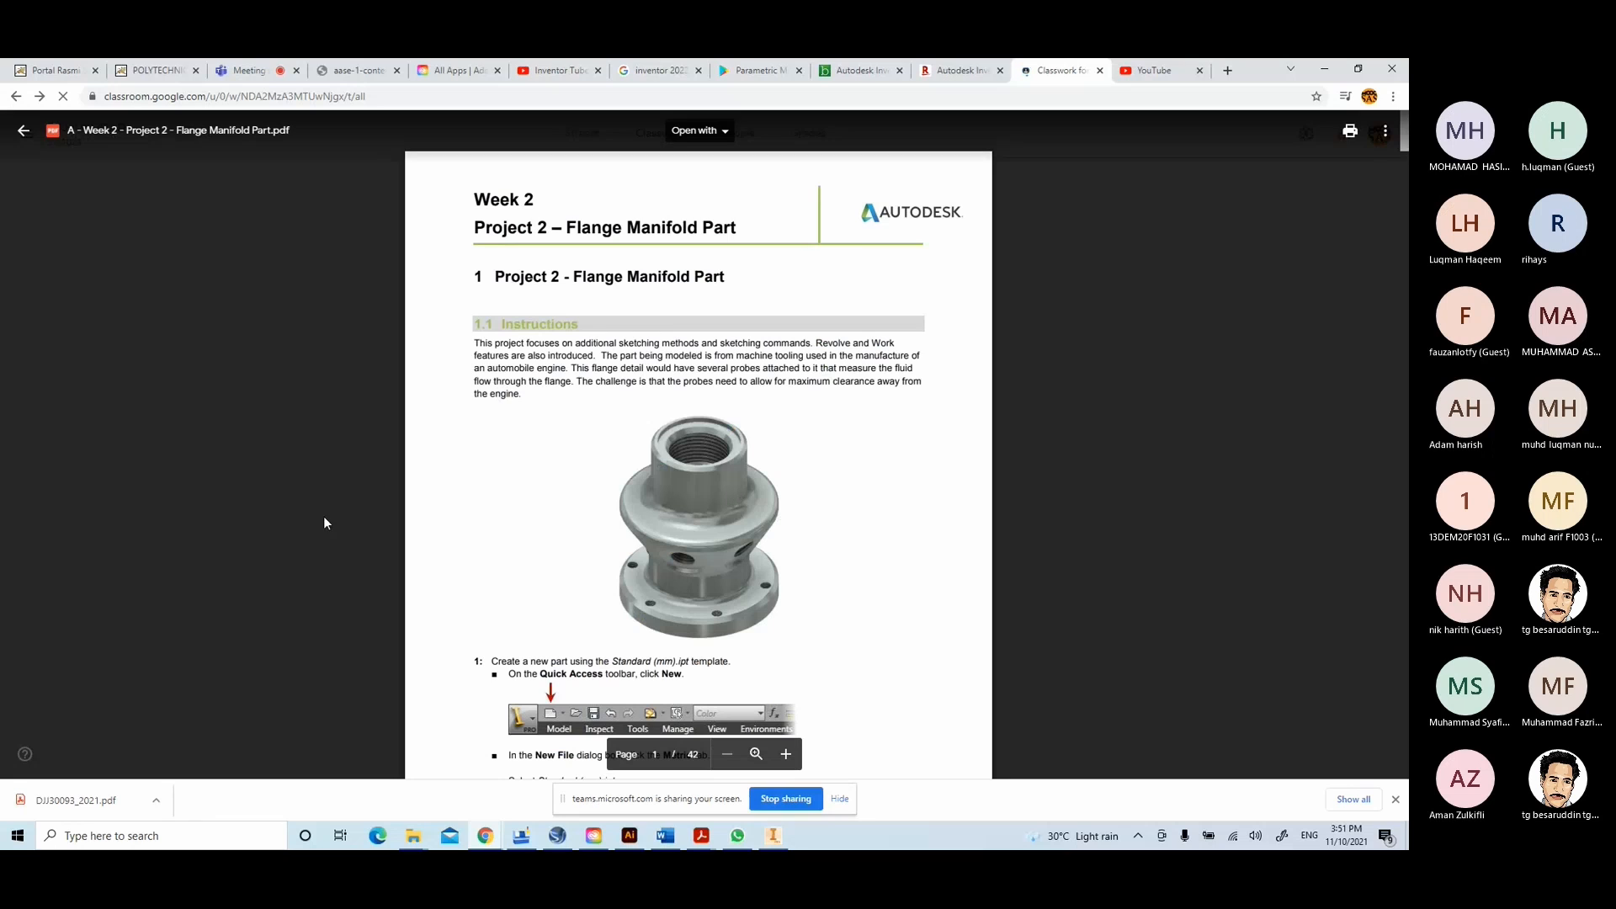
- Read through the Flange Manifold Part PDF up to the Create a Work Plane instructions on page 28
{"action": "scroll", "coordinate": [705, 543], "scroll_direction": "down", "scroll_amount": 15}
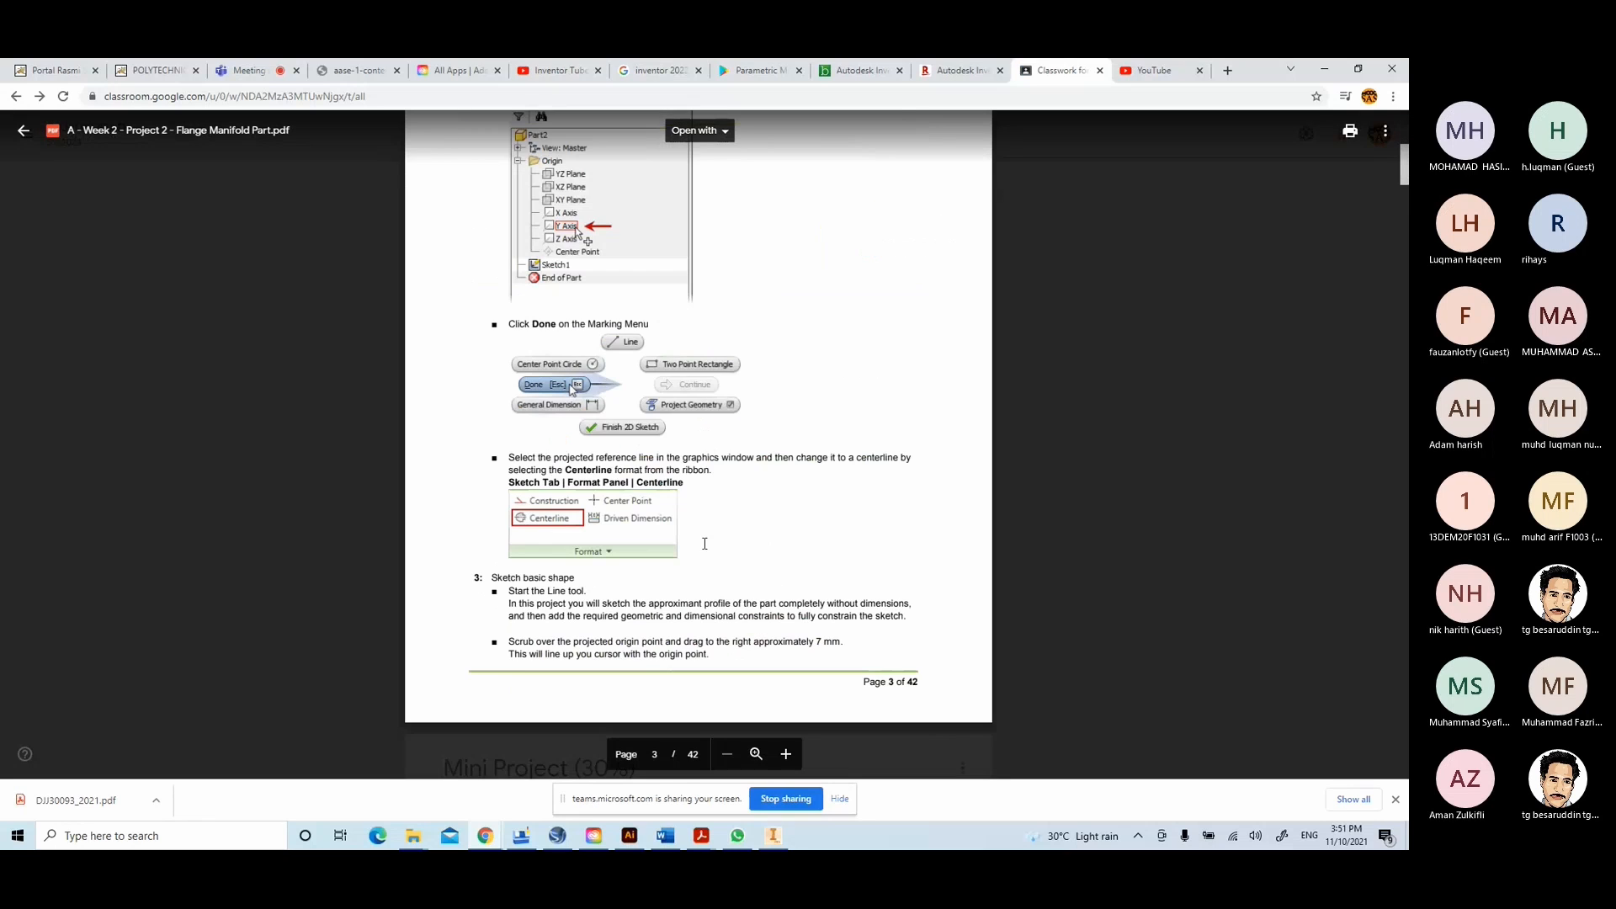
{"action": "scroll", "coordinate": [710, 559], "scroll_direction": "down", "scroll_amount": 15}
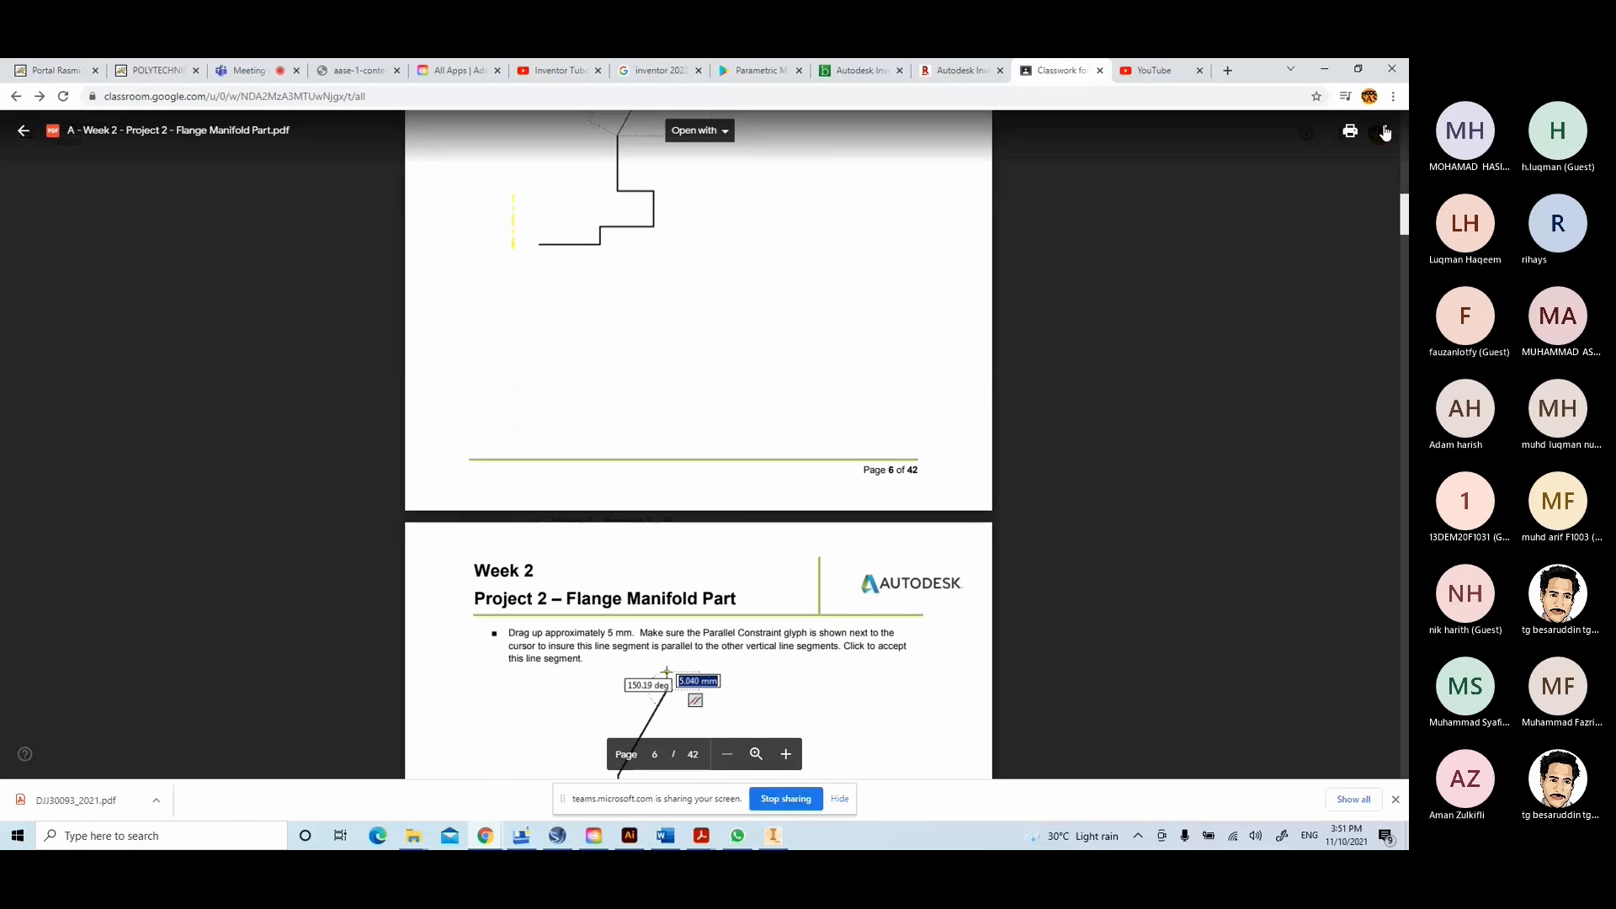
{"action": "left_click_drag", "start_coordinate": [1403, 225], "coordinate": [1389, 353]}
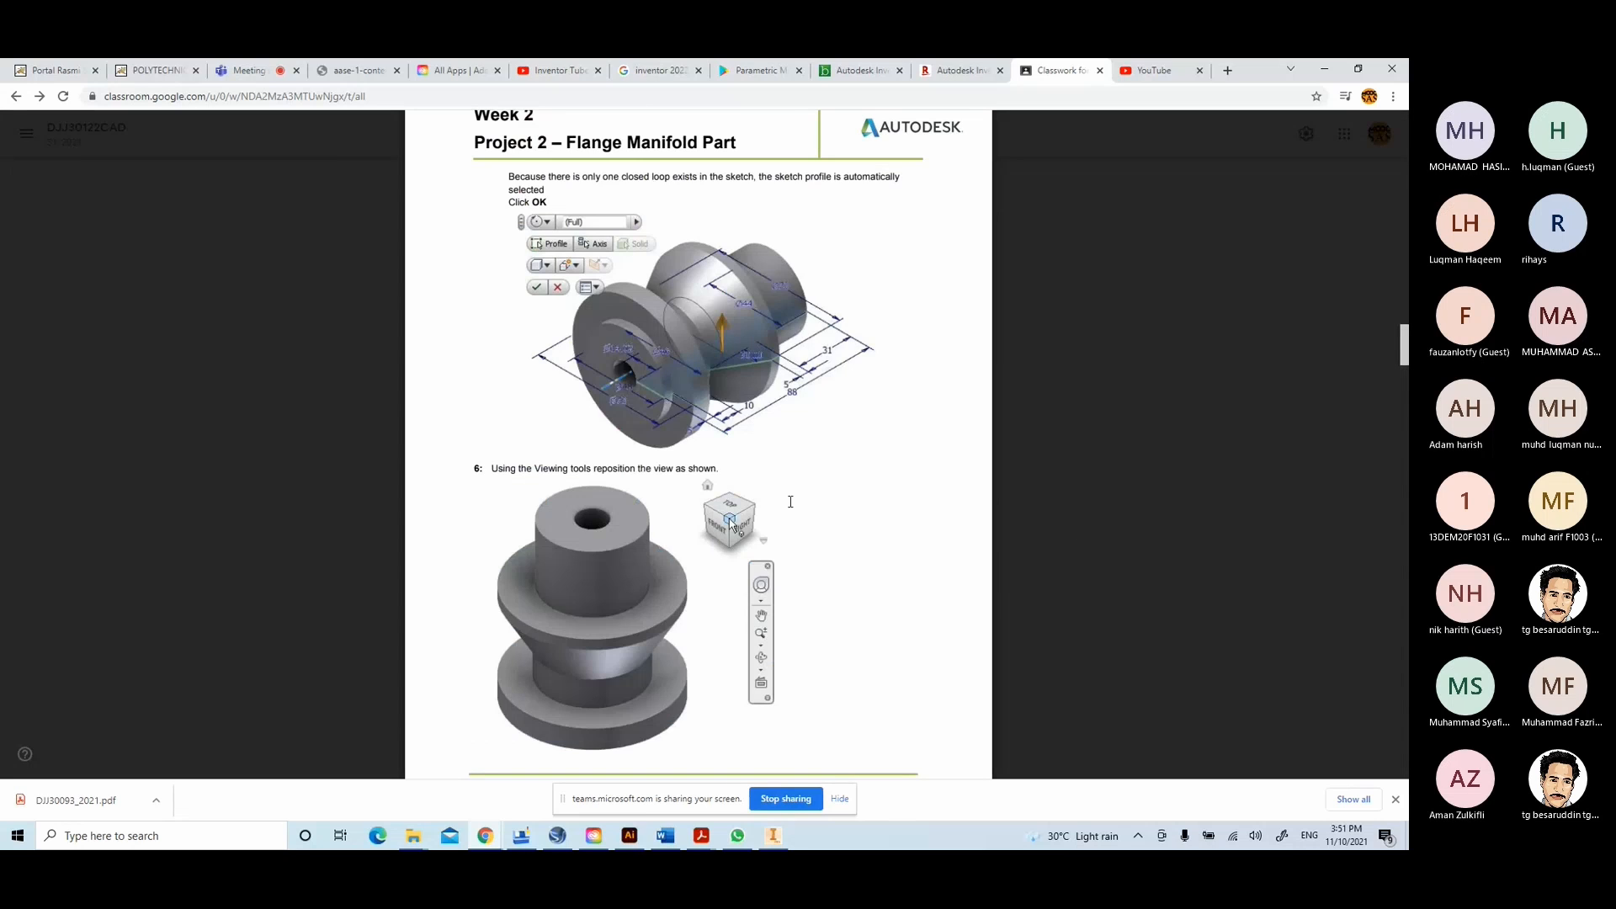
{"action": "scroll", "coordinate": [790, 501], "scroll_direction": "down", "scroll_amount": 20}
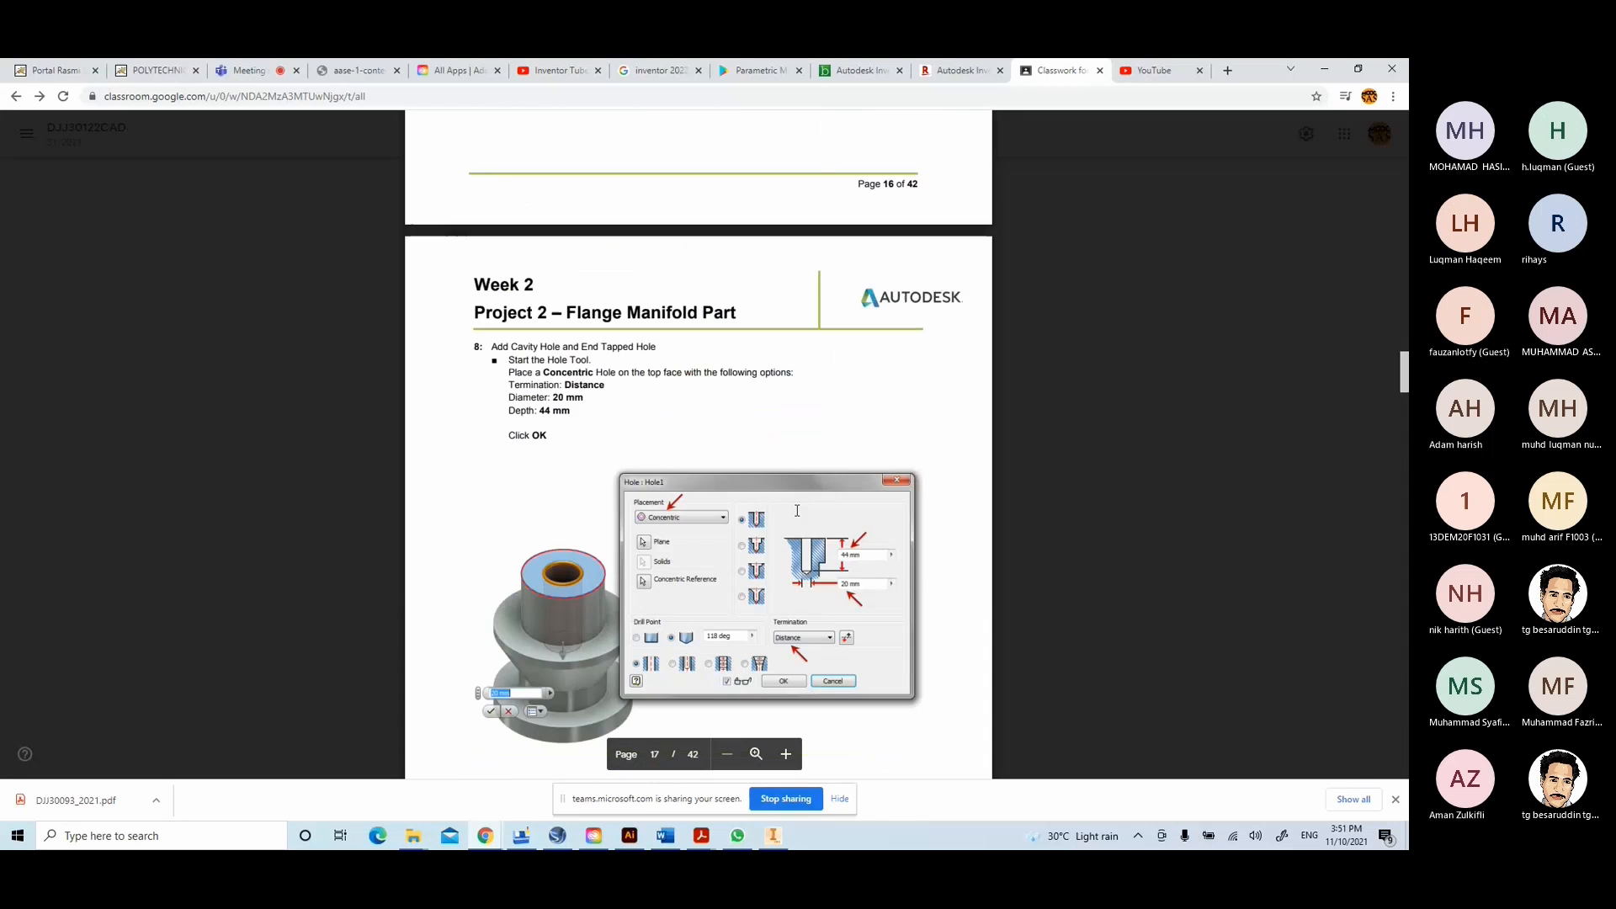
{"action": "scroll", "coordinate": [797, 528], "scroll_direction": "down", "scroll_amount": 20}
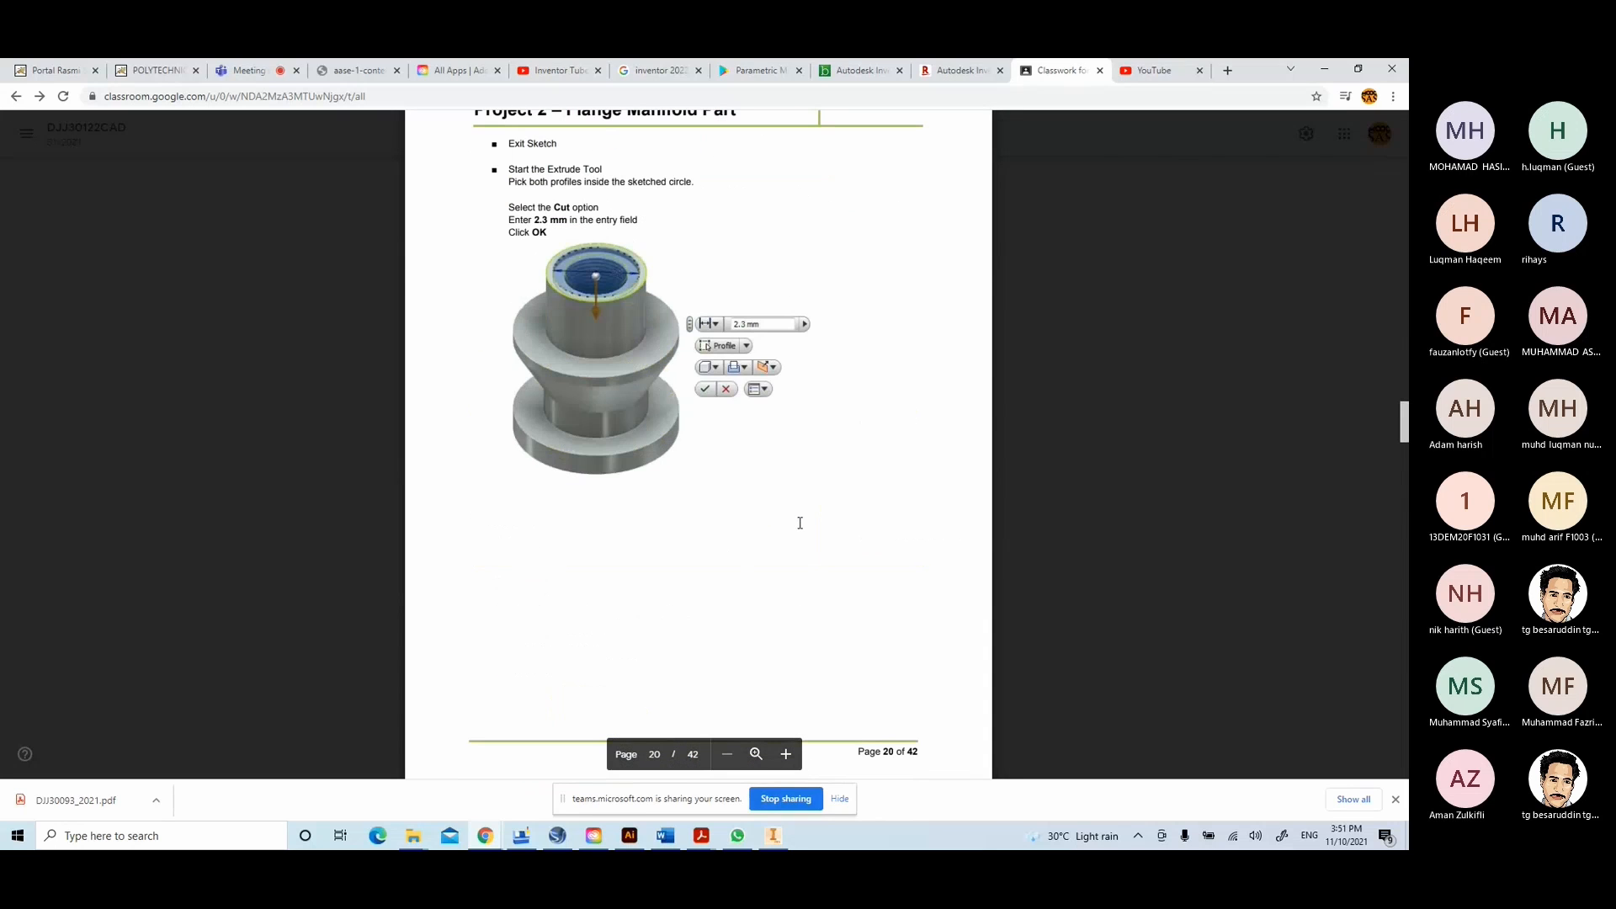
{"action": "scroll", "coordinate": [799, 523], "scroll_direction": "down", "scroll_amount": 20}
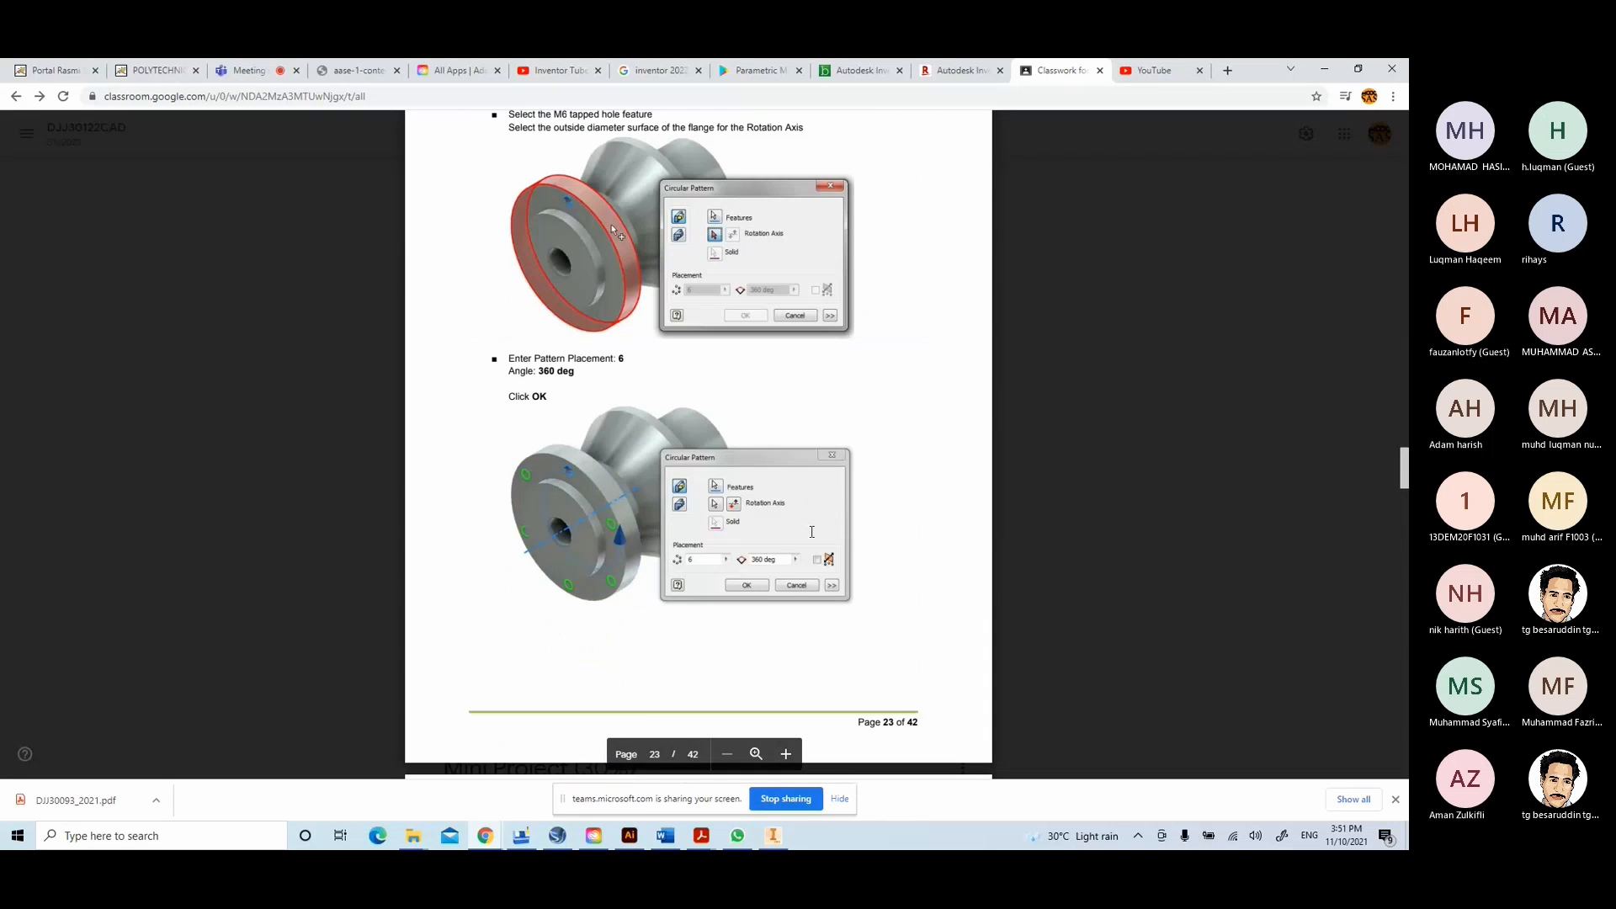
{"action": "scroll", "coordinate": [812, 530], "scroll_direction": "down", "scroll_amount": 20}
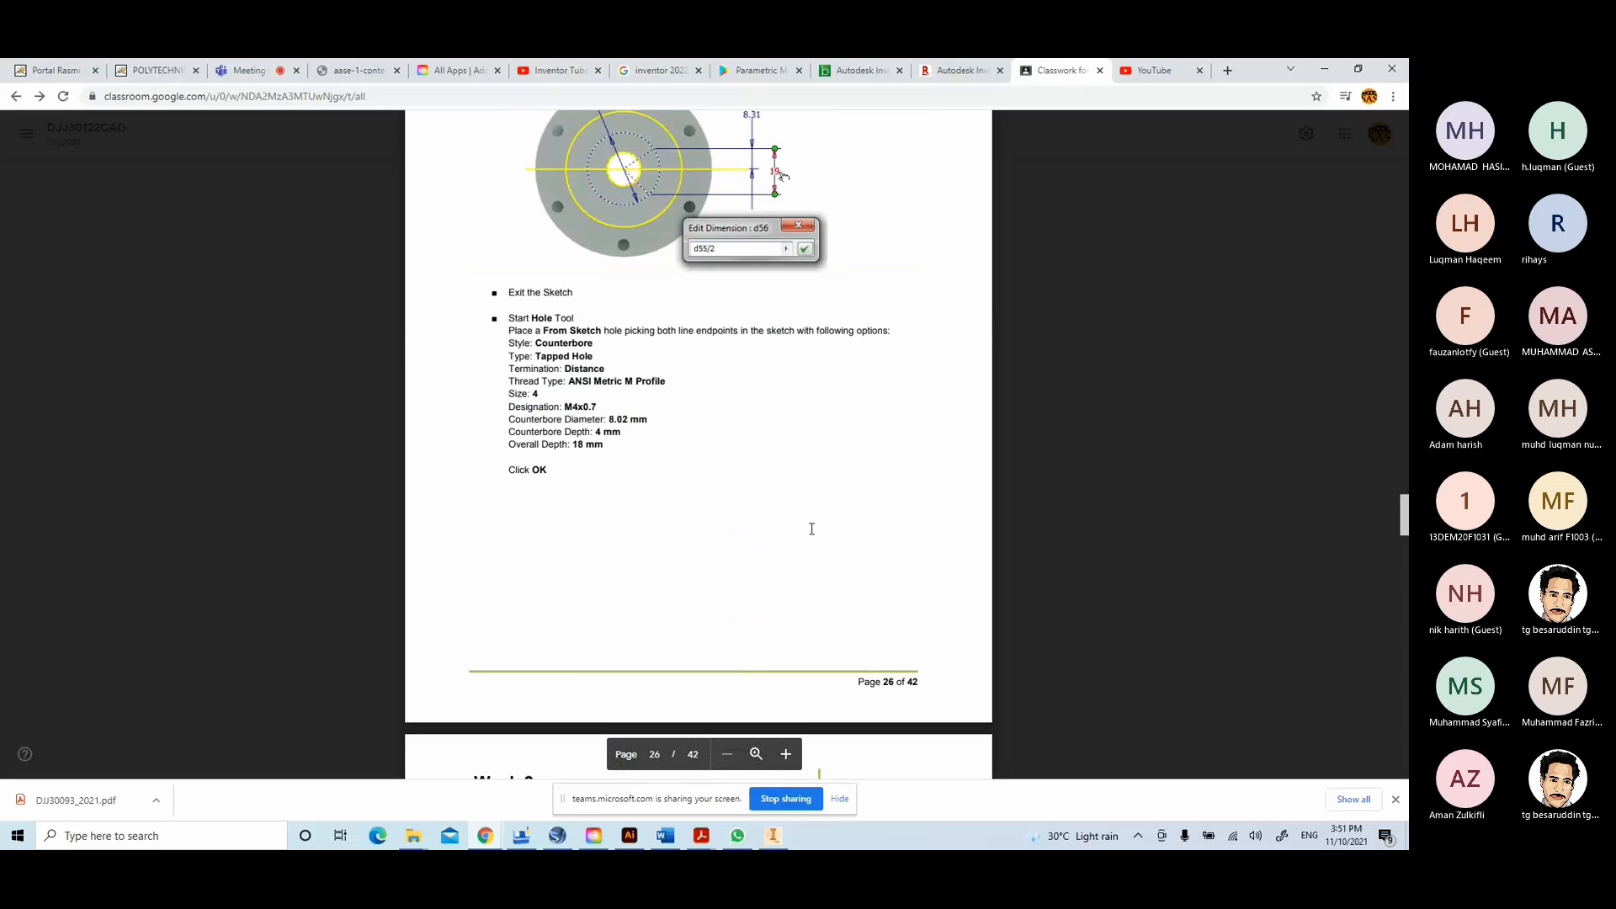
{"action": "scroll", "coordinate": [814, 529], "scroll_direction": "down", "scroll_amount": 7}
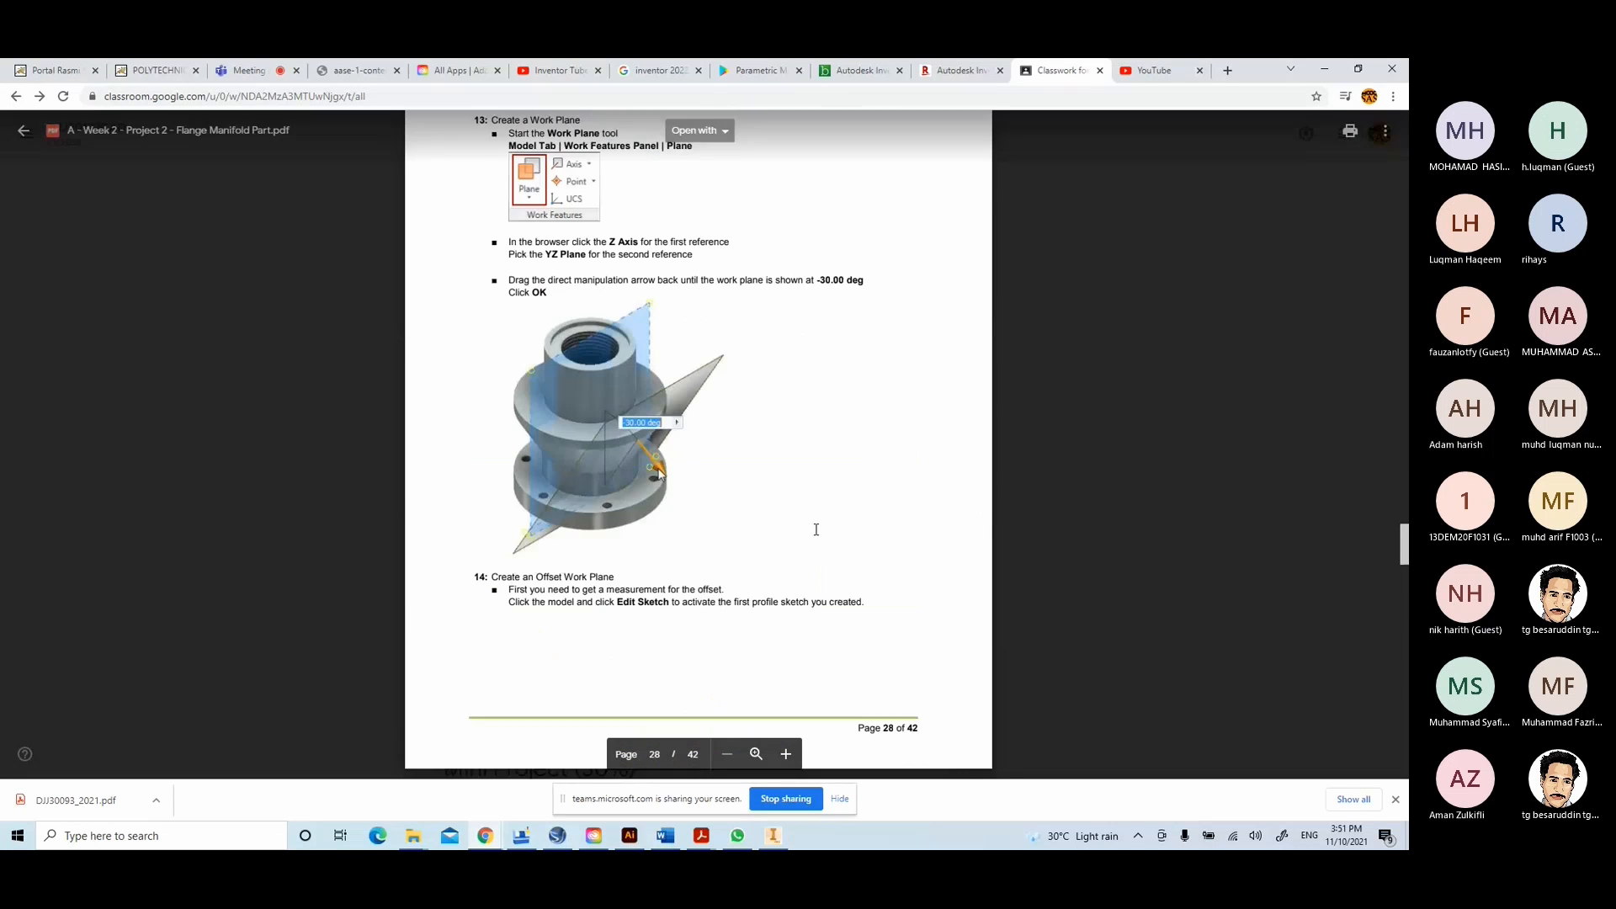
{"action": "scroll", "coordinate": [816, 529], "scroll_direction": "up", "scroll_amount": 1}
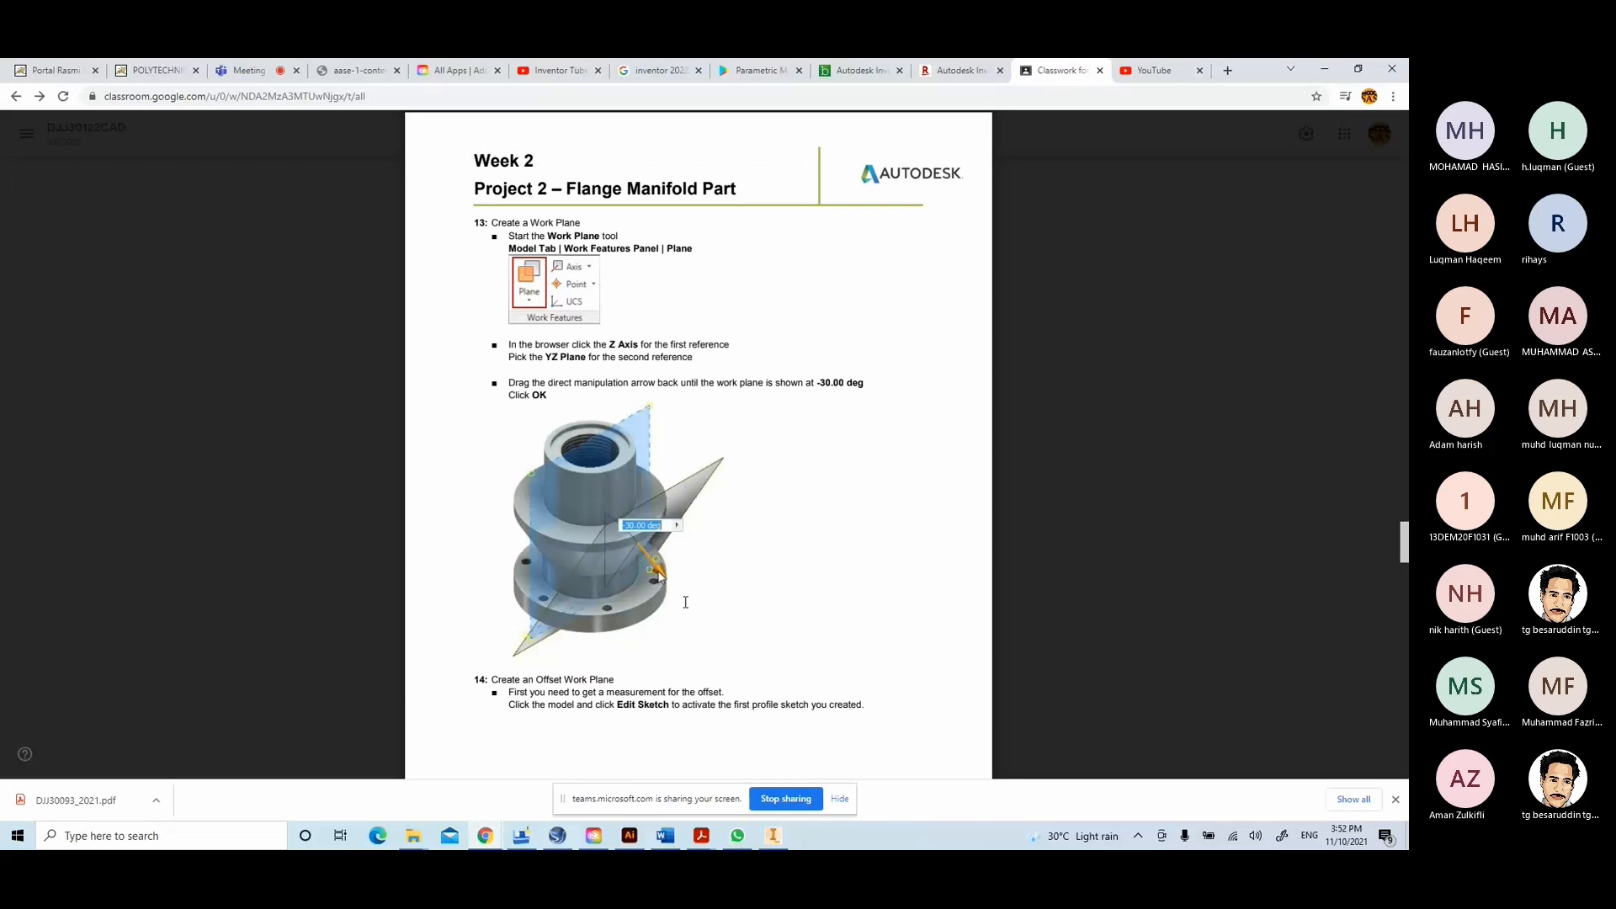
- Switch to Inventor and create a work plane around the Z Axis at 30 degrees to the YZ Plane
{"action": "left_click", "coordinate": [773, 836]}
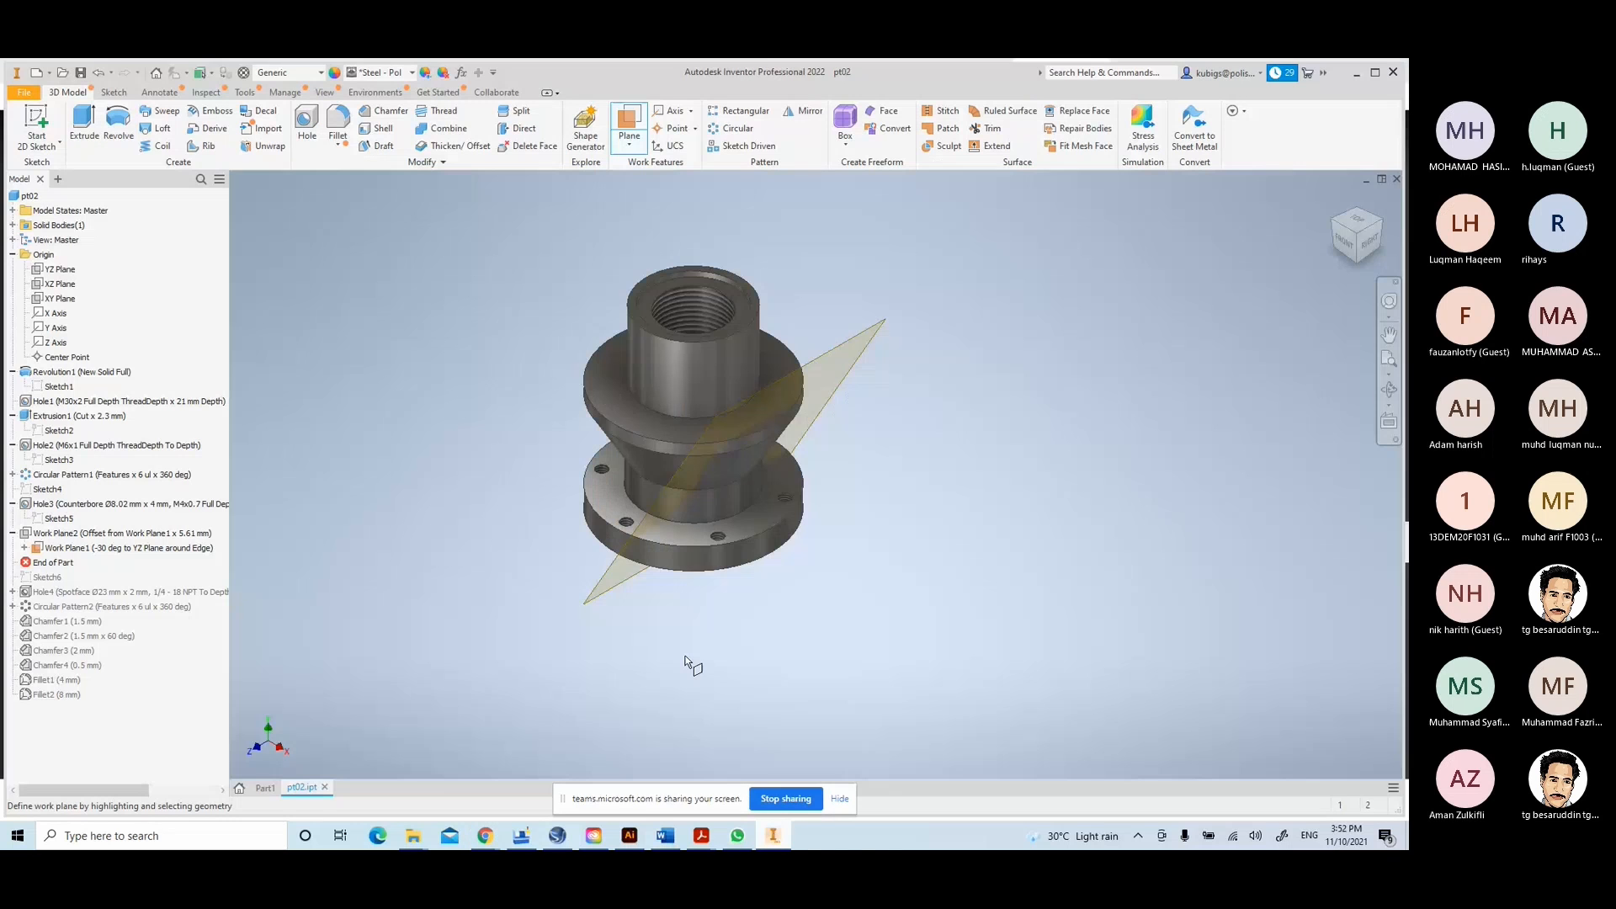
{"action": "left_click", "coordinate": [625, 120]}
{"action": "left_click", "coordinate": [53, 345]}
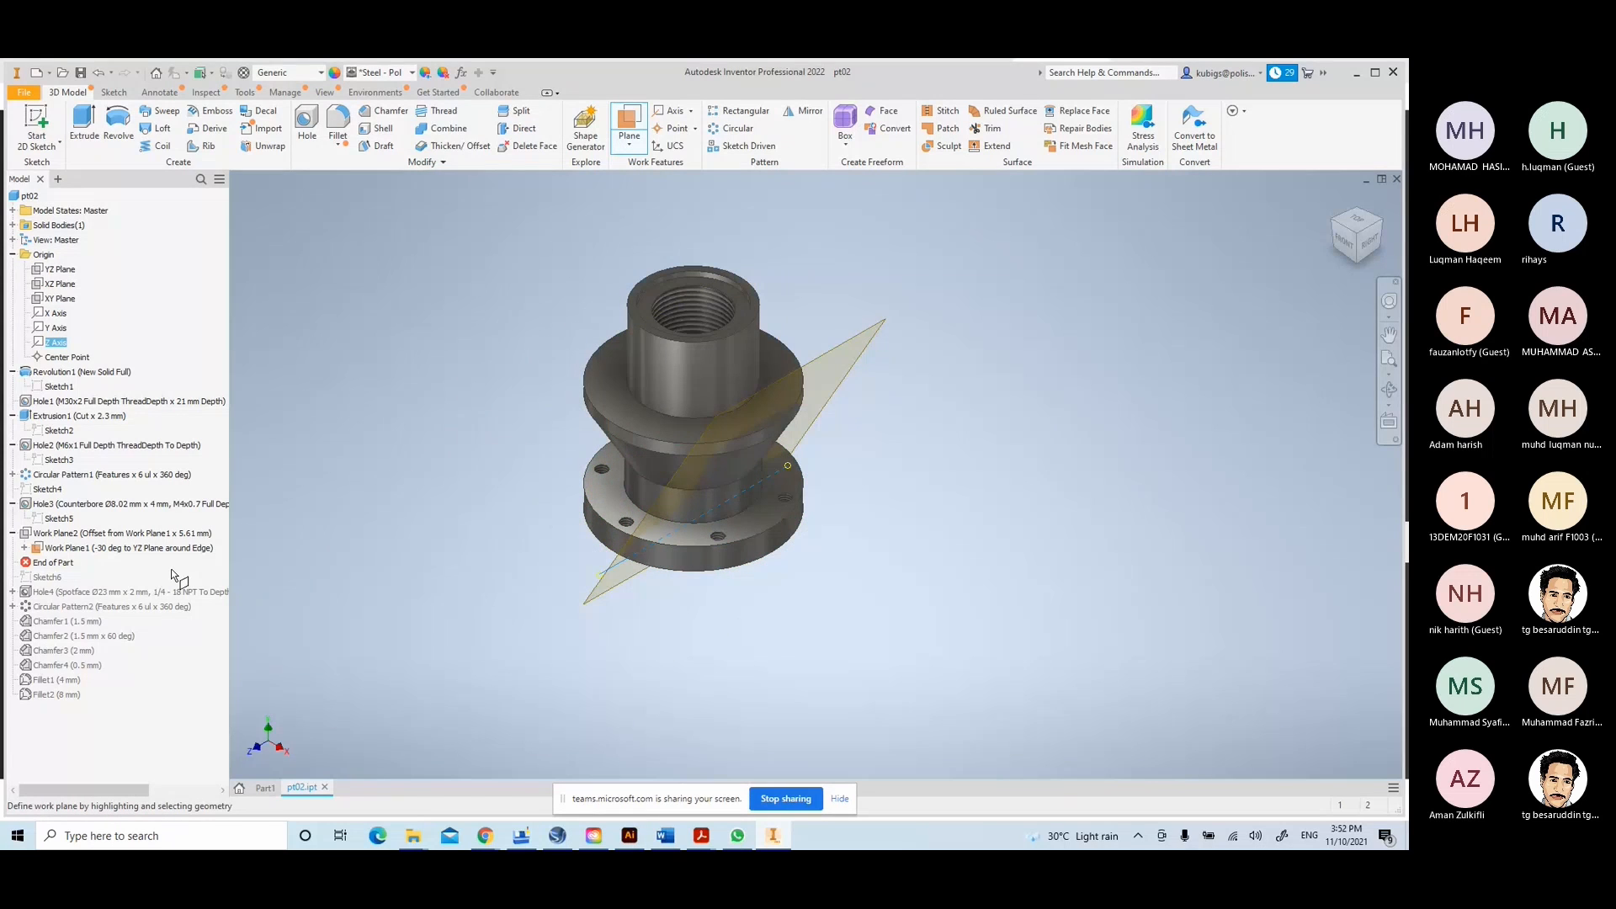
{"action": "left_click", "coordinate": [55, 269]}
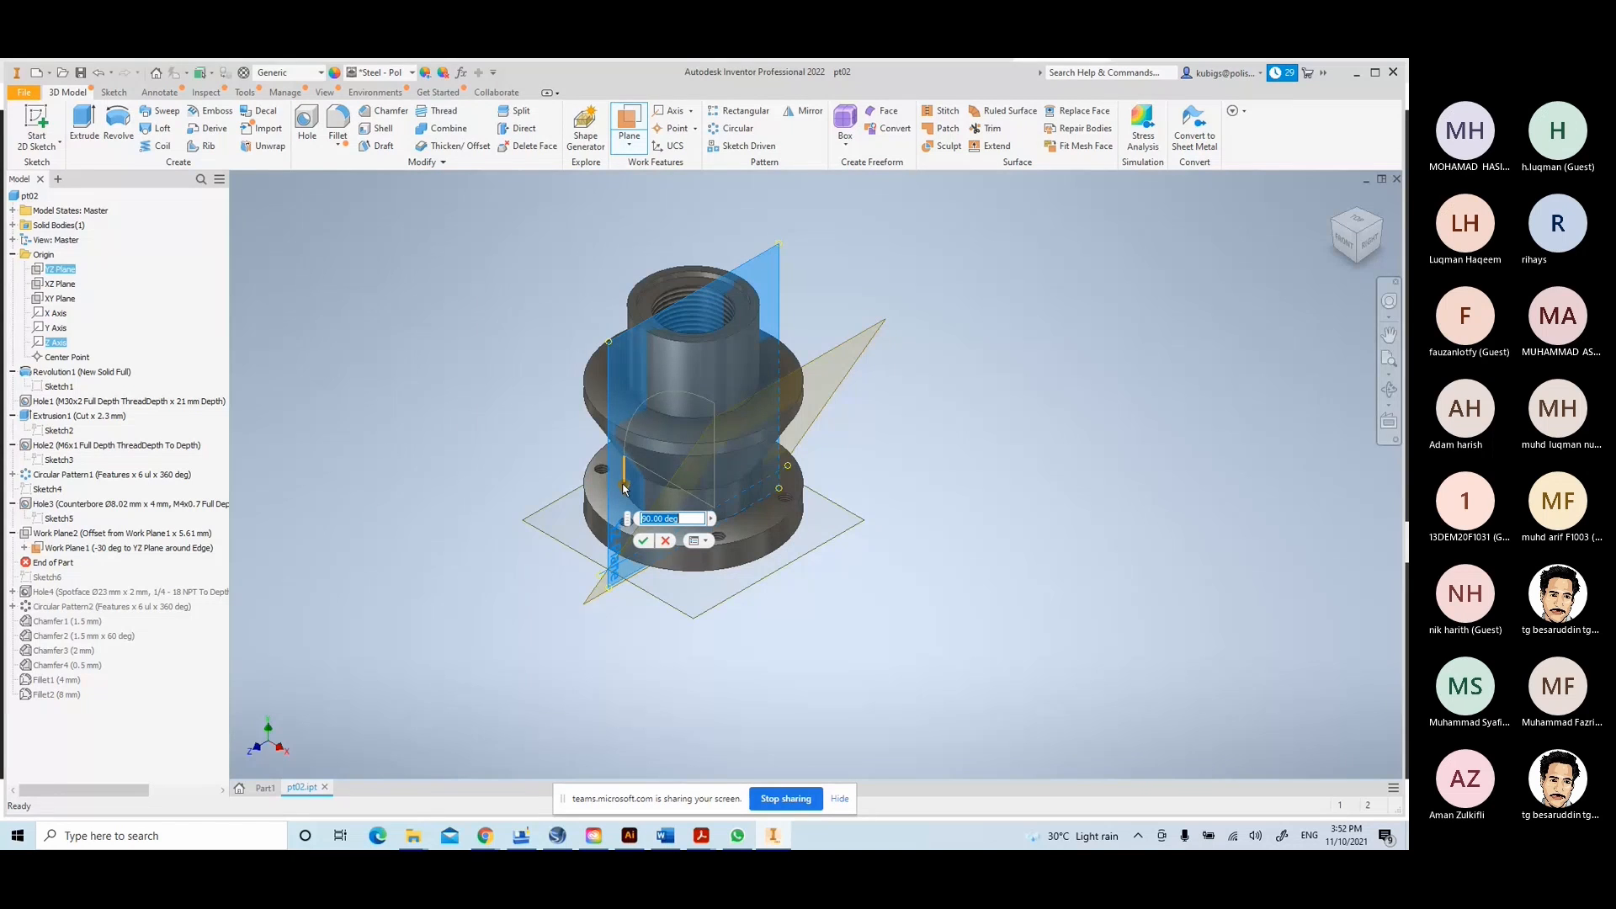
{"action": "left_click_drag", "start_coordinate": [624, 491], "coordinate": [723, 530]}
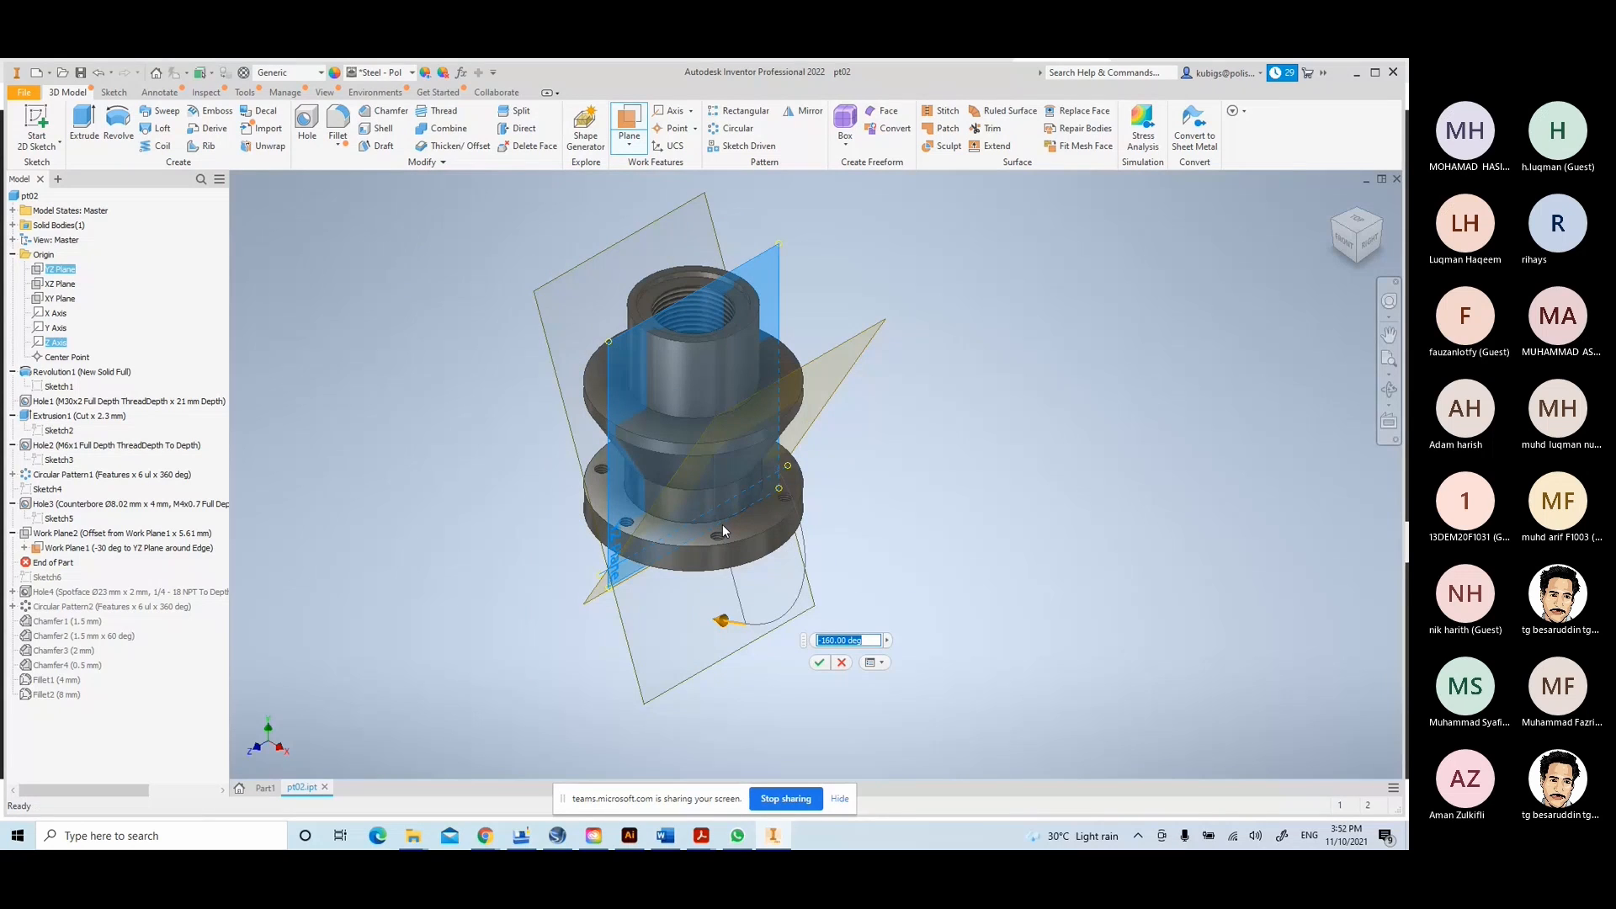
{"action": "type", "text": "30"}
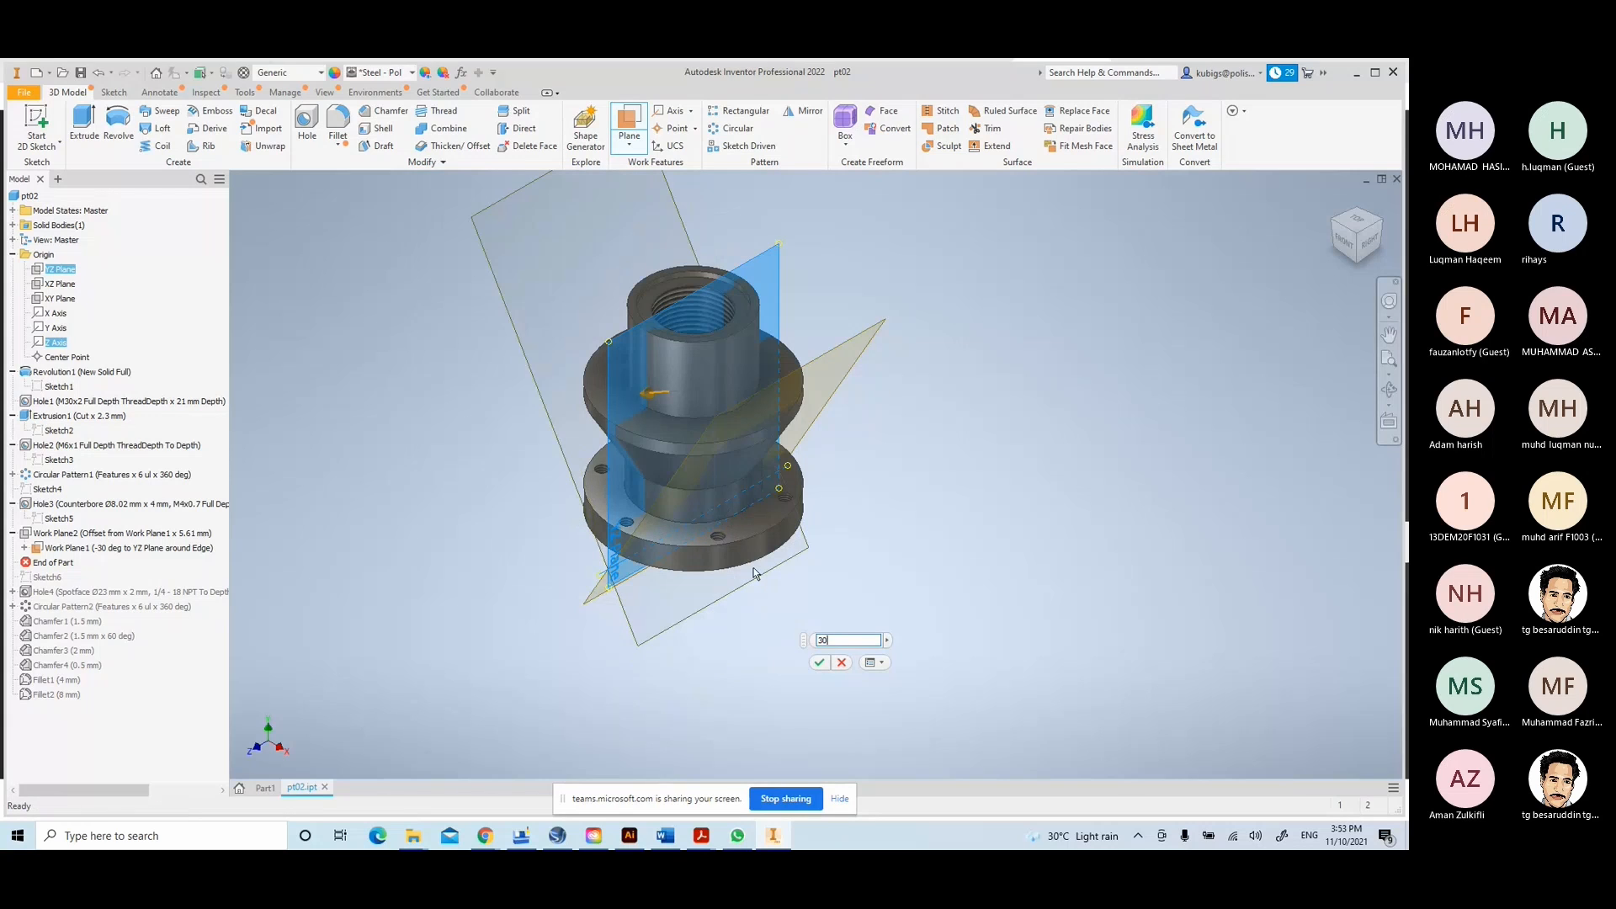
{"action": "left_click", "coordinate": [819, 662]}
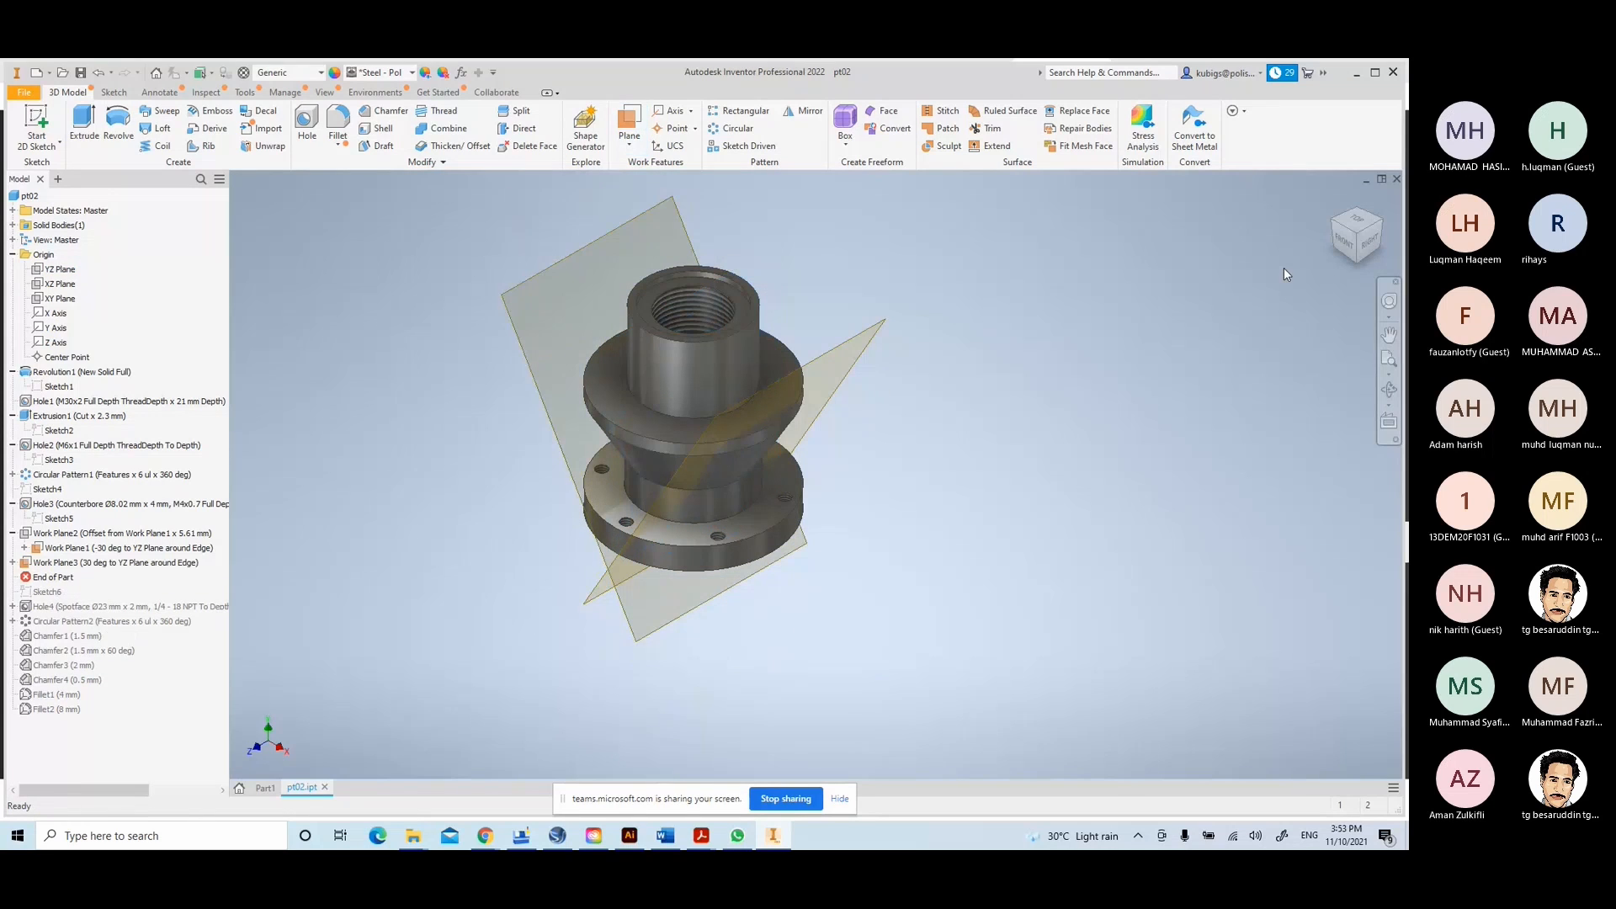
- Compare the two angled work planes from front and isometric views, and delete the one at positive 30 degrees
{"action": "left_click", "coordinate": [1336, 223]}
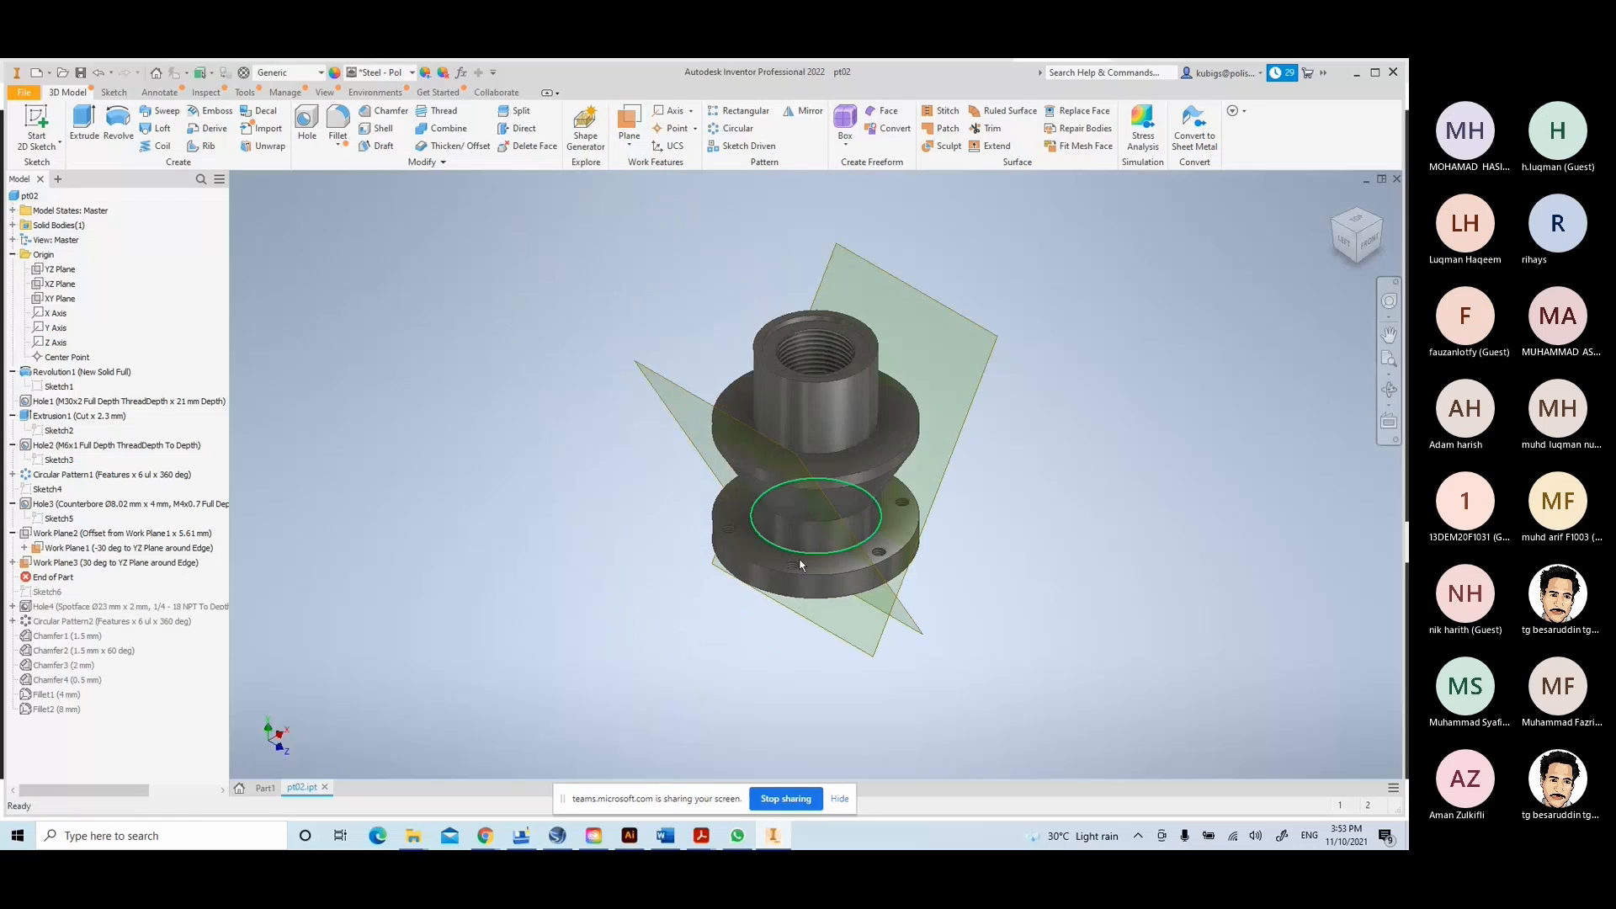
{"action": "left_click", "coordinate": [1372, 242]}
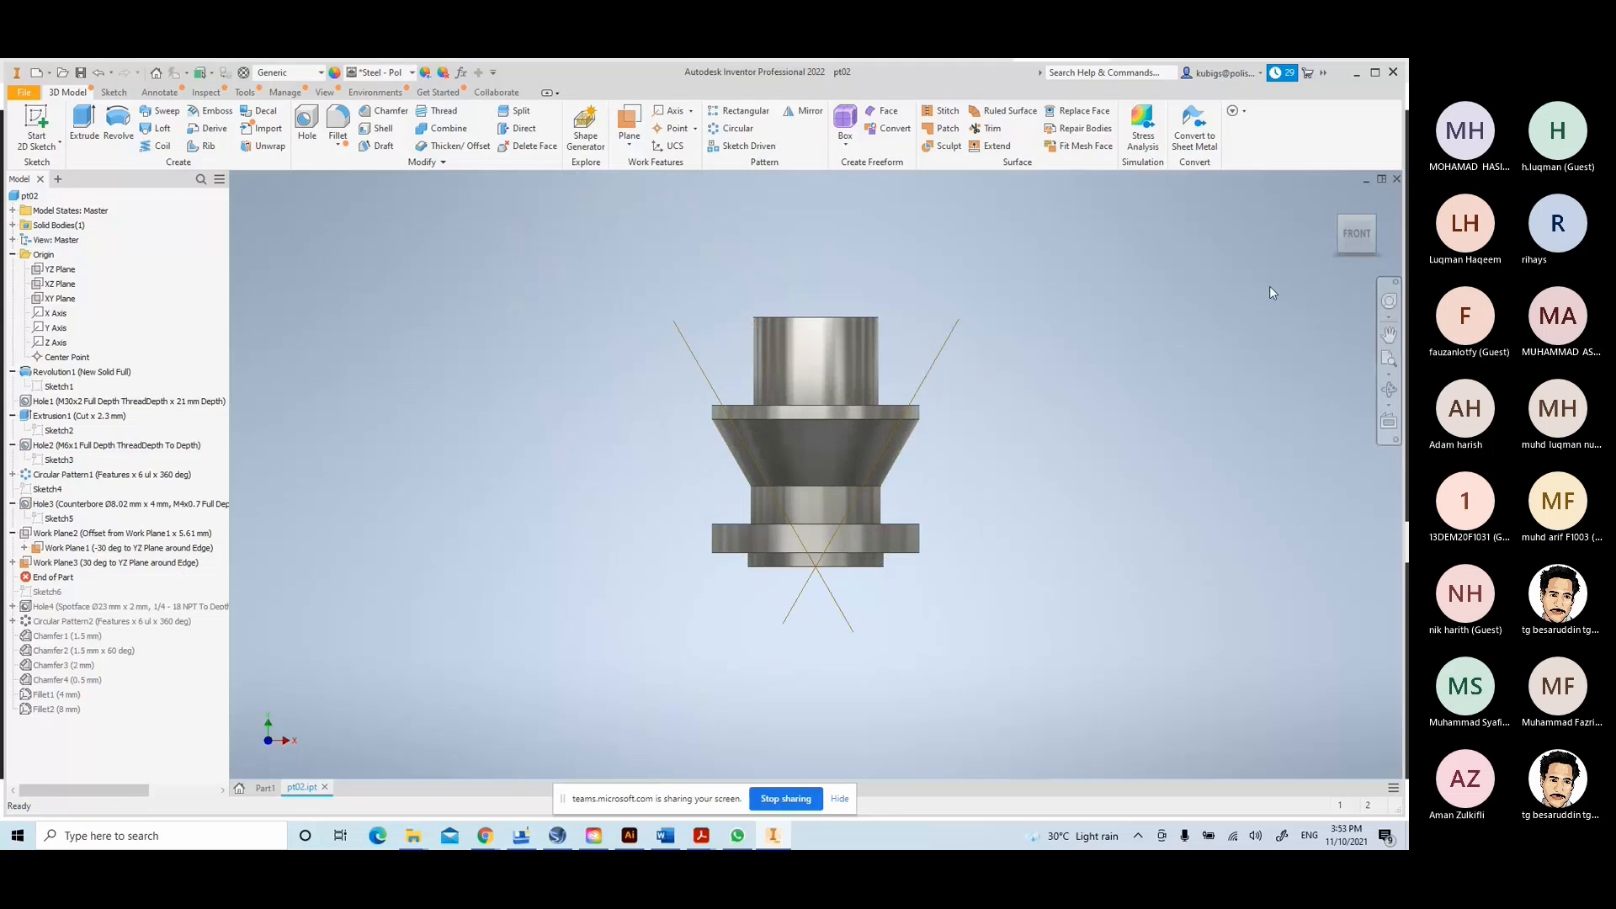
{"action": "left_click", "coordinate": [1329, 229]}
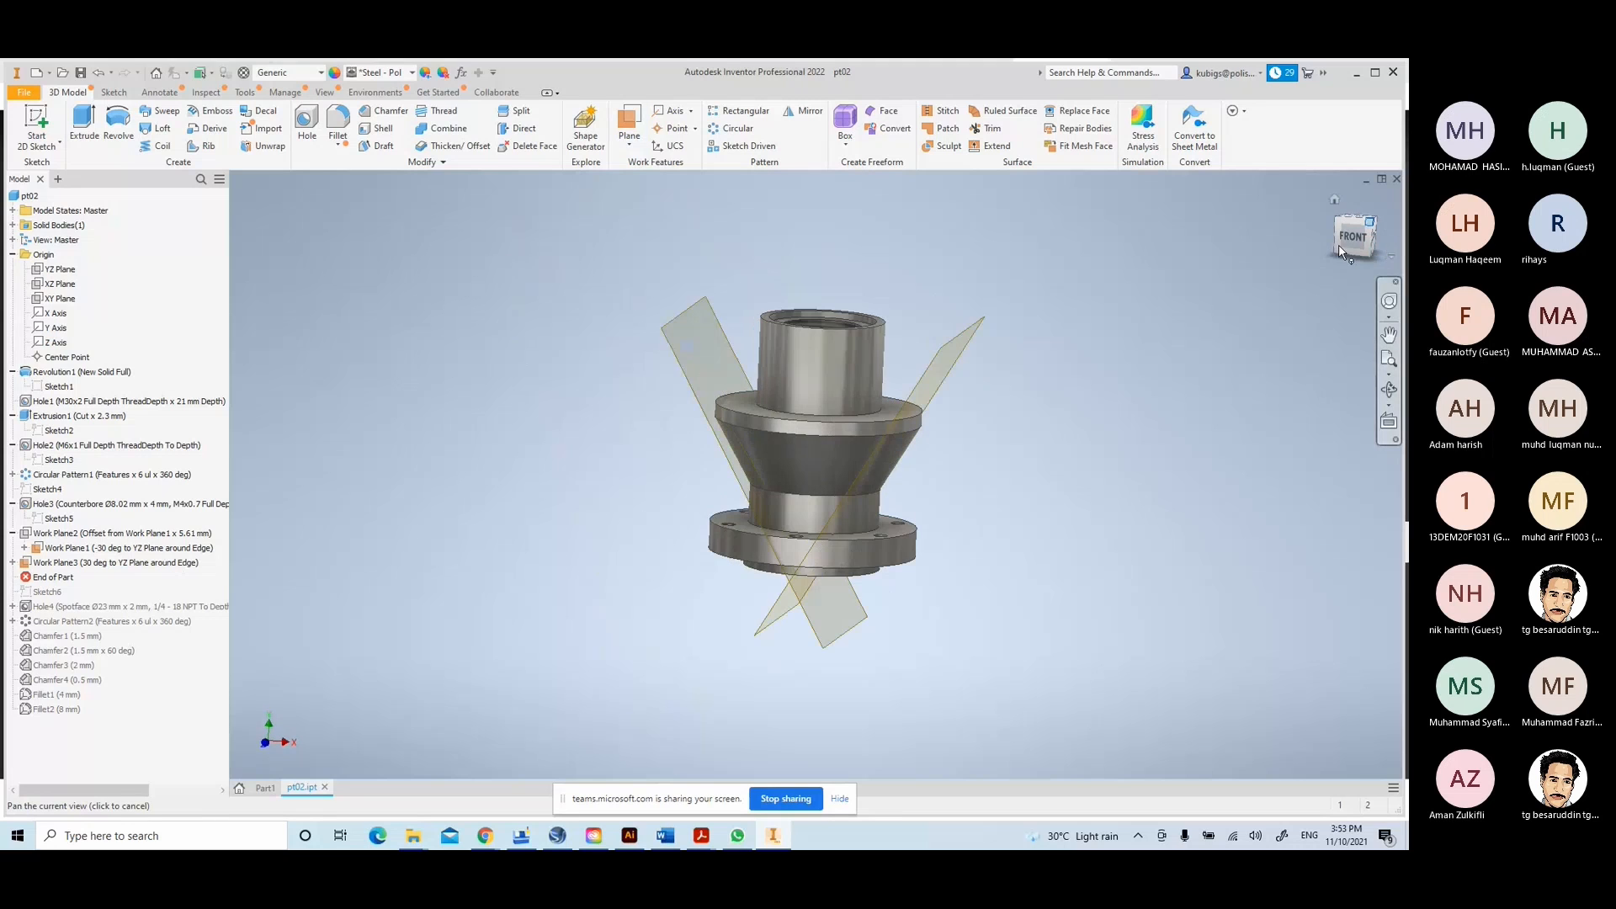
{"action": "middle_click_drag", "start_coordinate": [1083, 458], "coordinate": [1060, 481]}
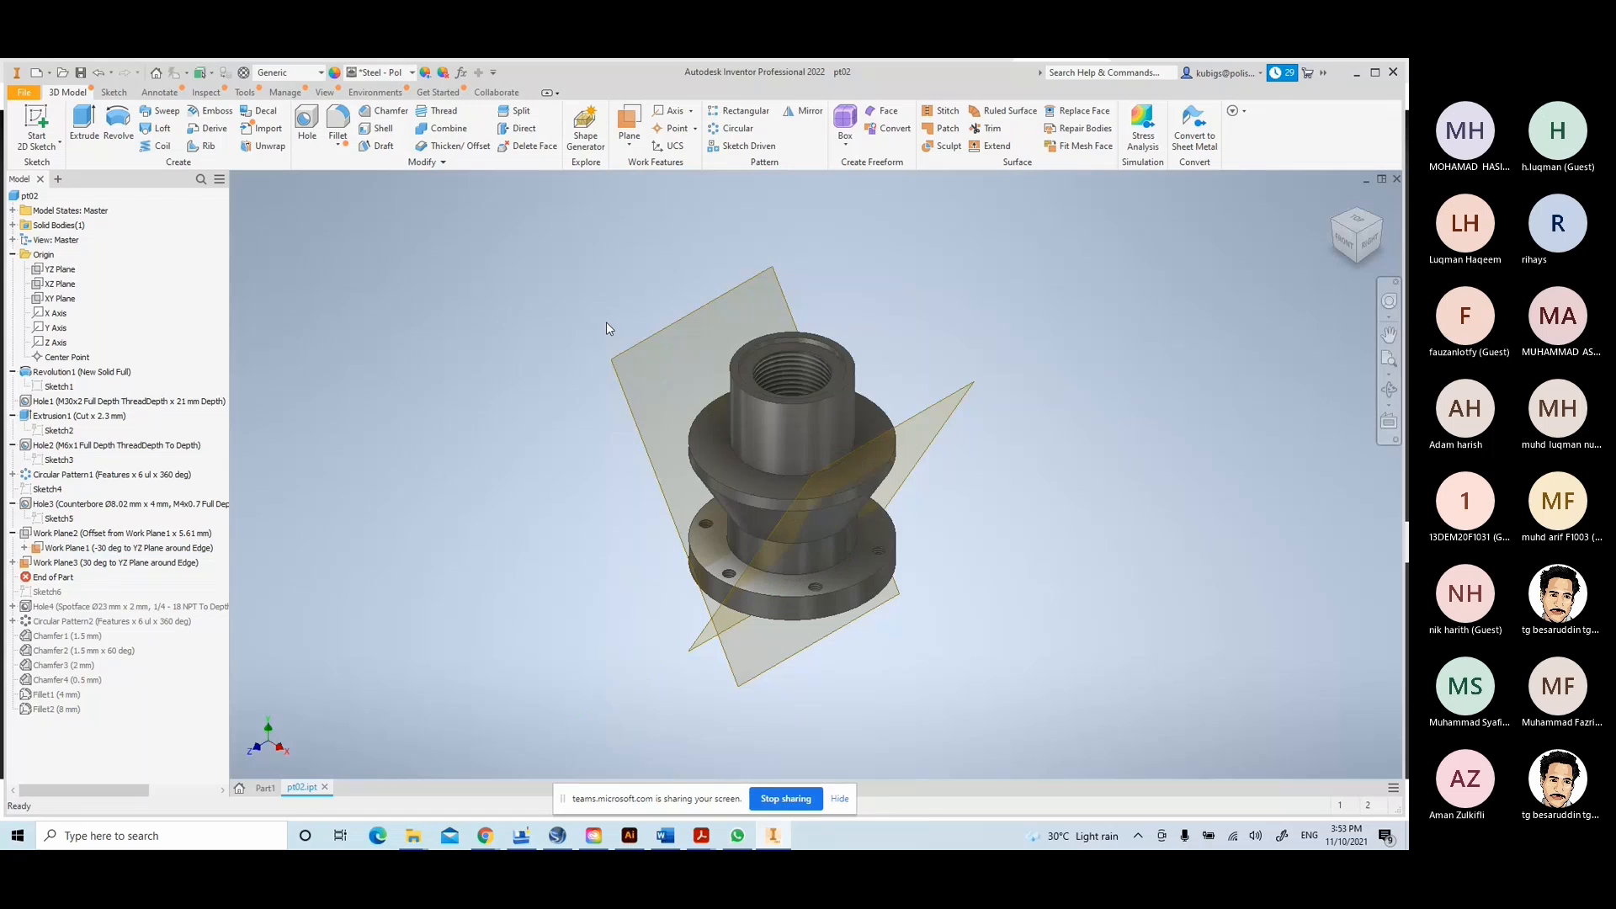
{"action": "left_click", "coordinate": [1352, 267]}
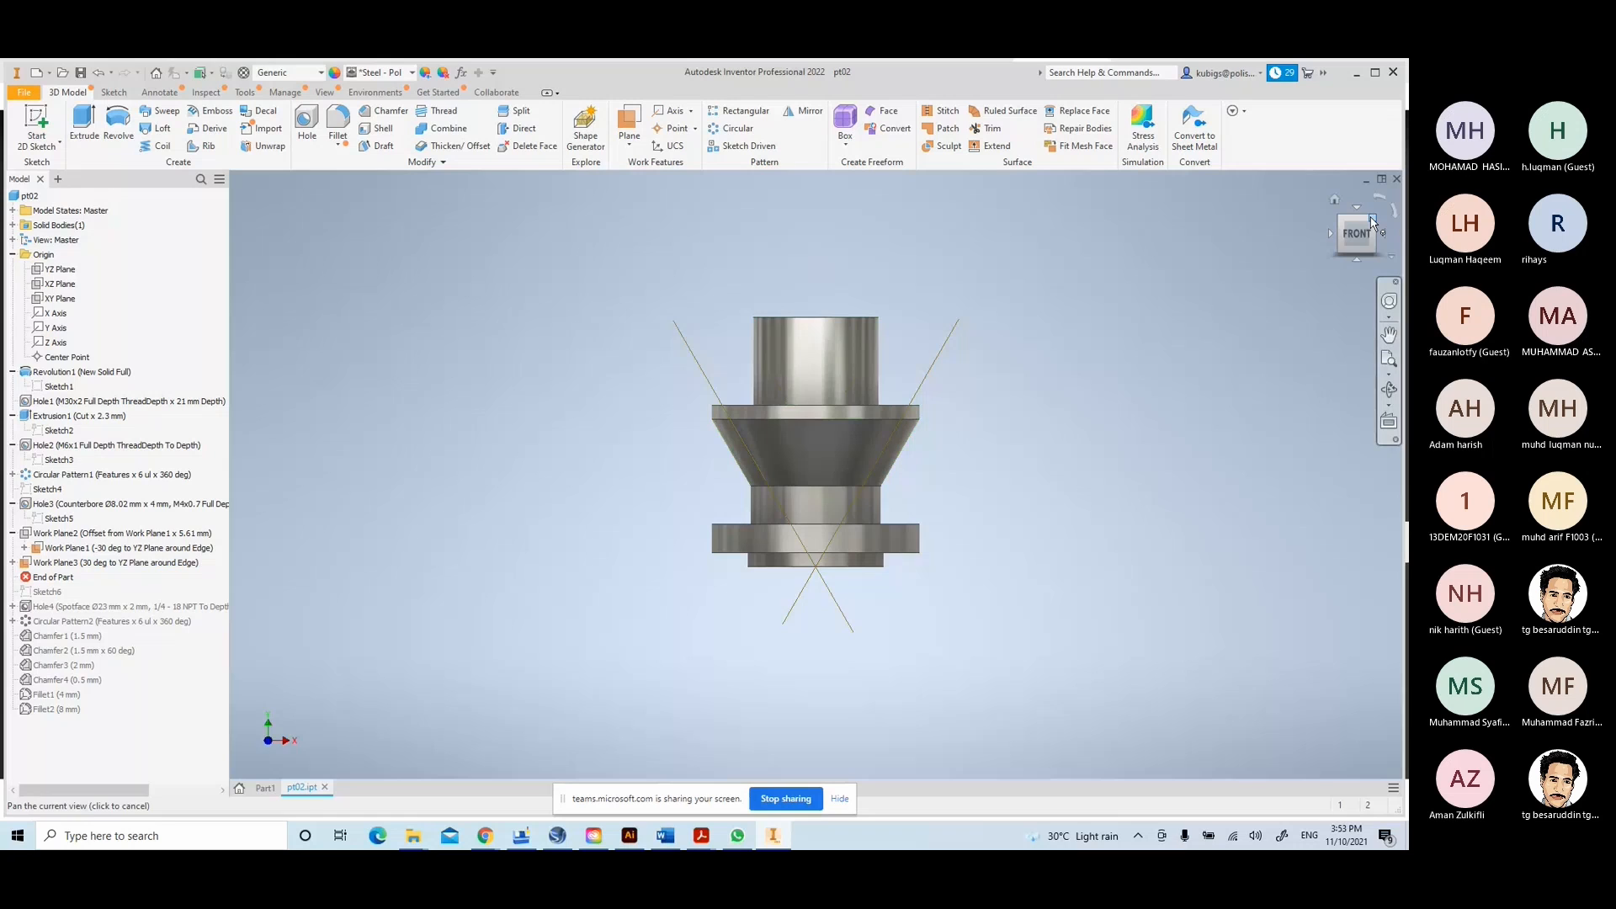
{"action": "left_click", "coordinate": [1372, 222]}
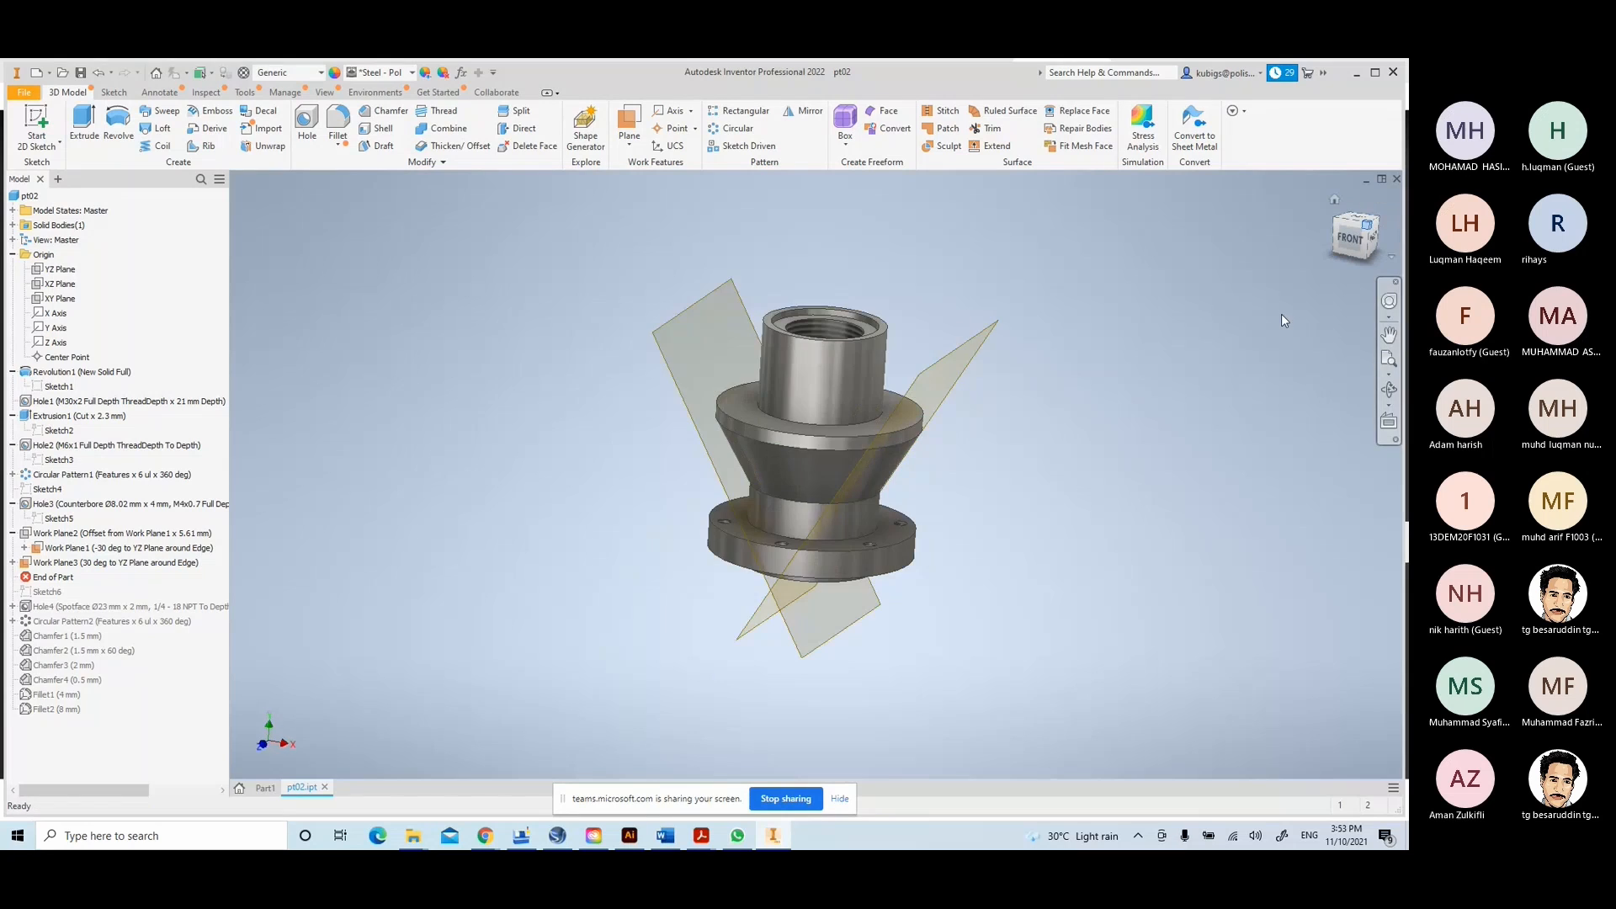
{"action": "left_click", "coordinate": [666, 324]}
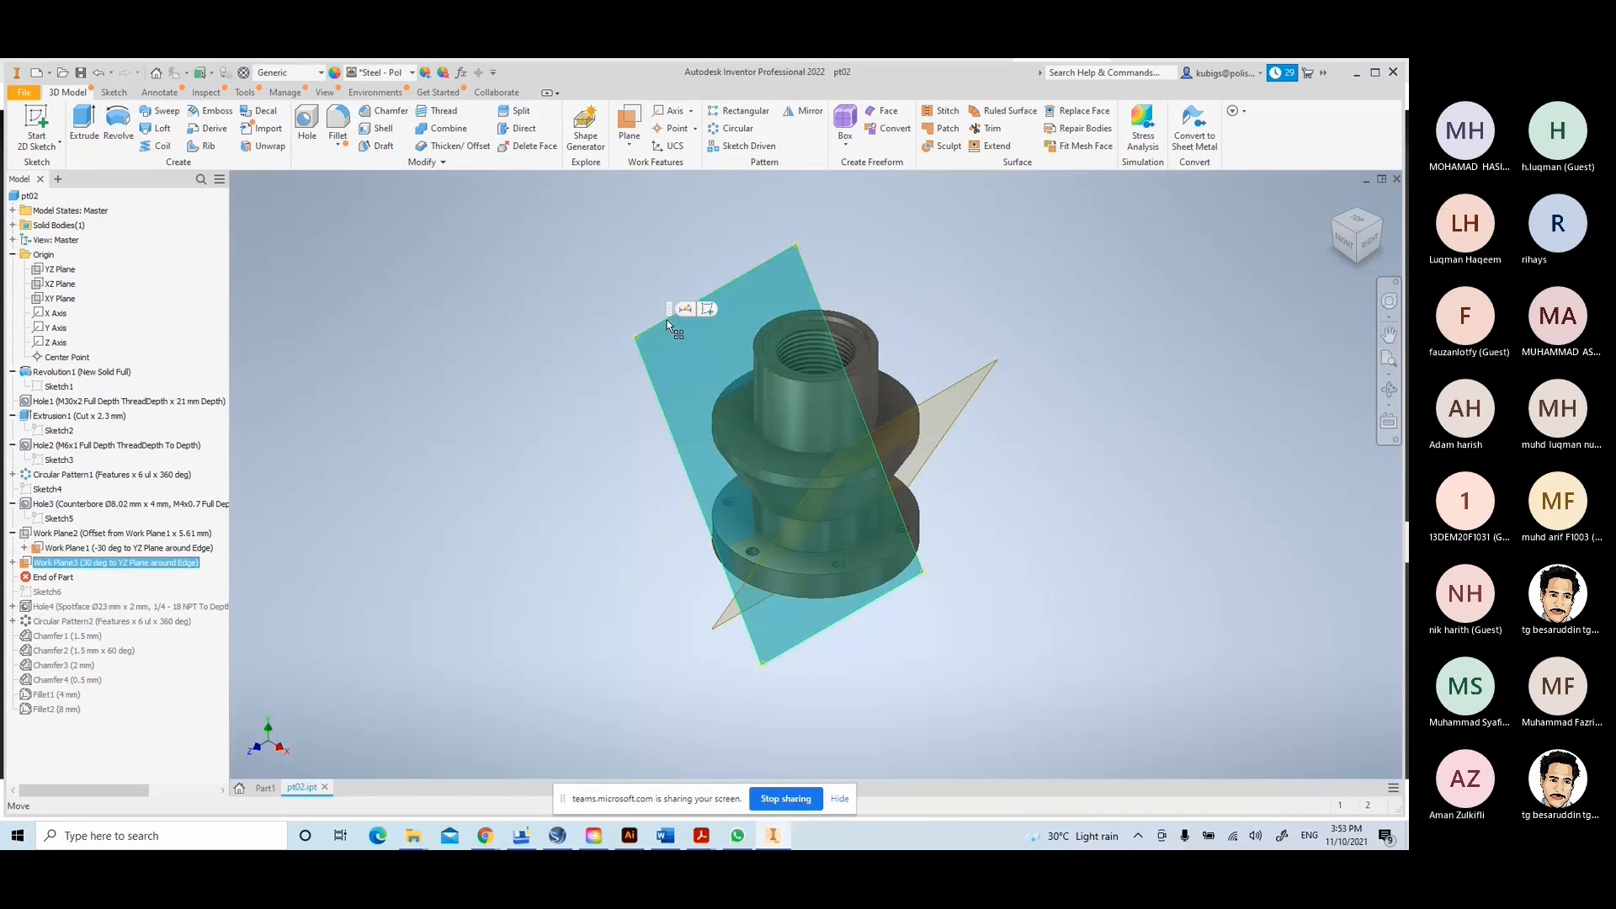
{"action": "key", "text": "Delete"}
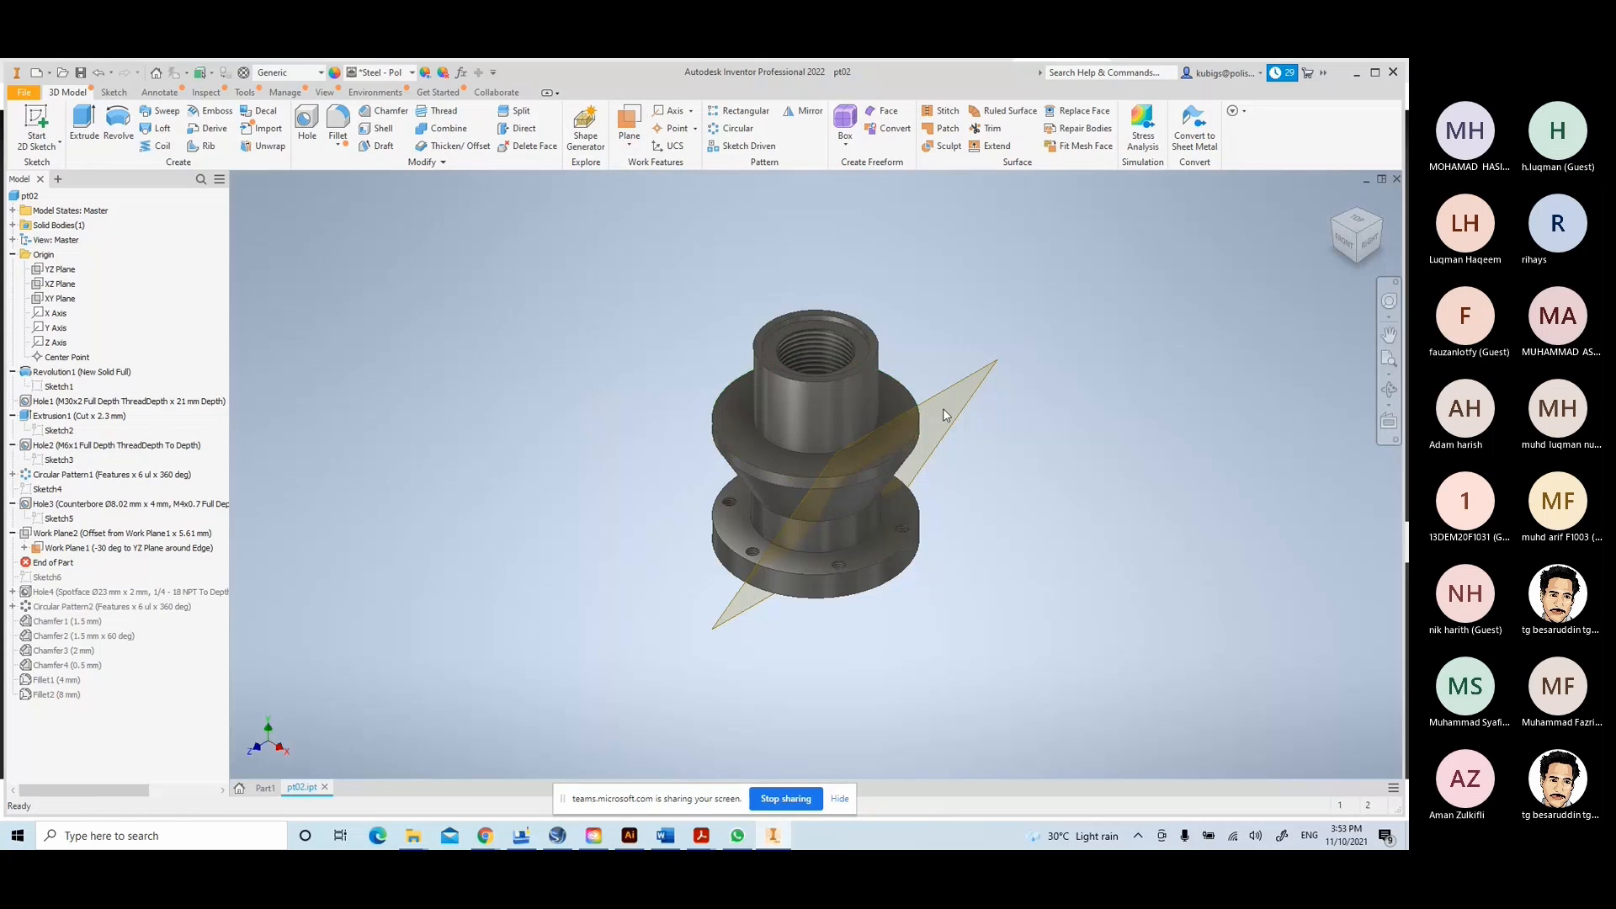
- Create a work plane offset 5.61 mm from Work Plane1 and check its alignment with the cone's slanted side from the front
{"action": "left_click", "coordinate": [628, 134]}
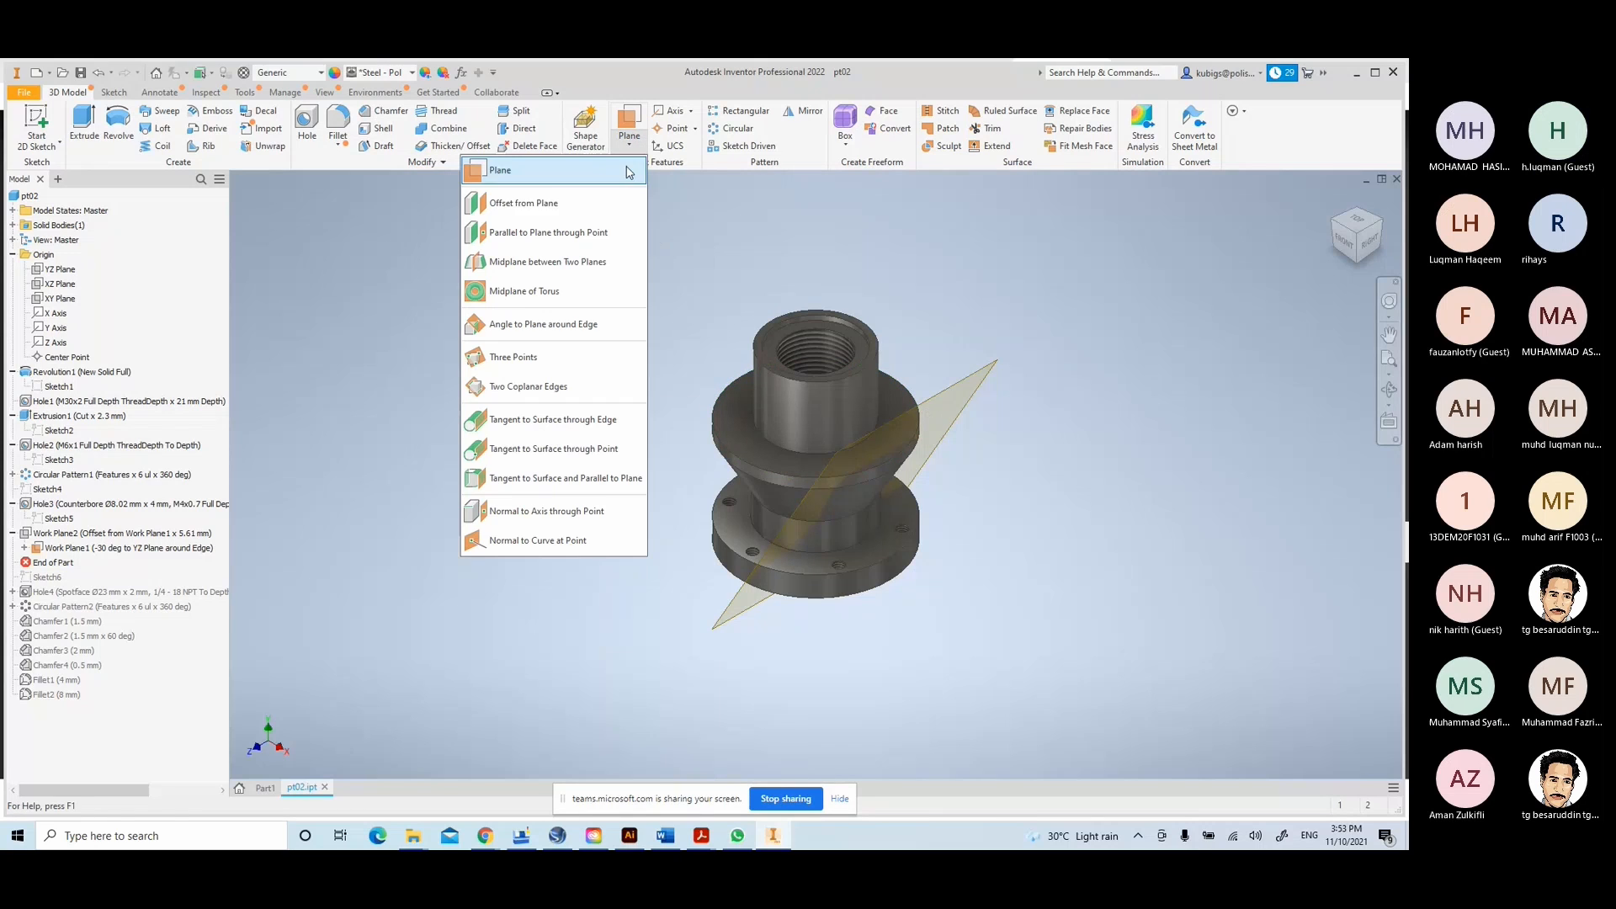
{"action": "left_click", "coordinate": [562, 205]}
{"action": "left_click", "coordinate": [923, 410]}
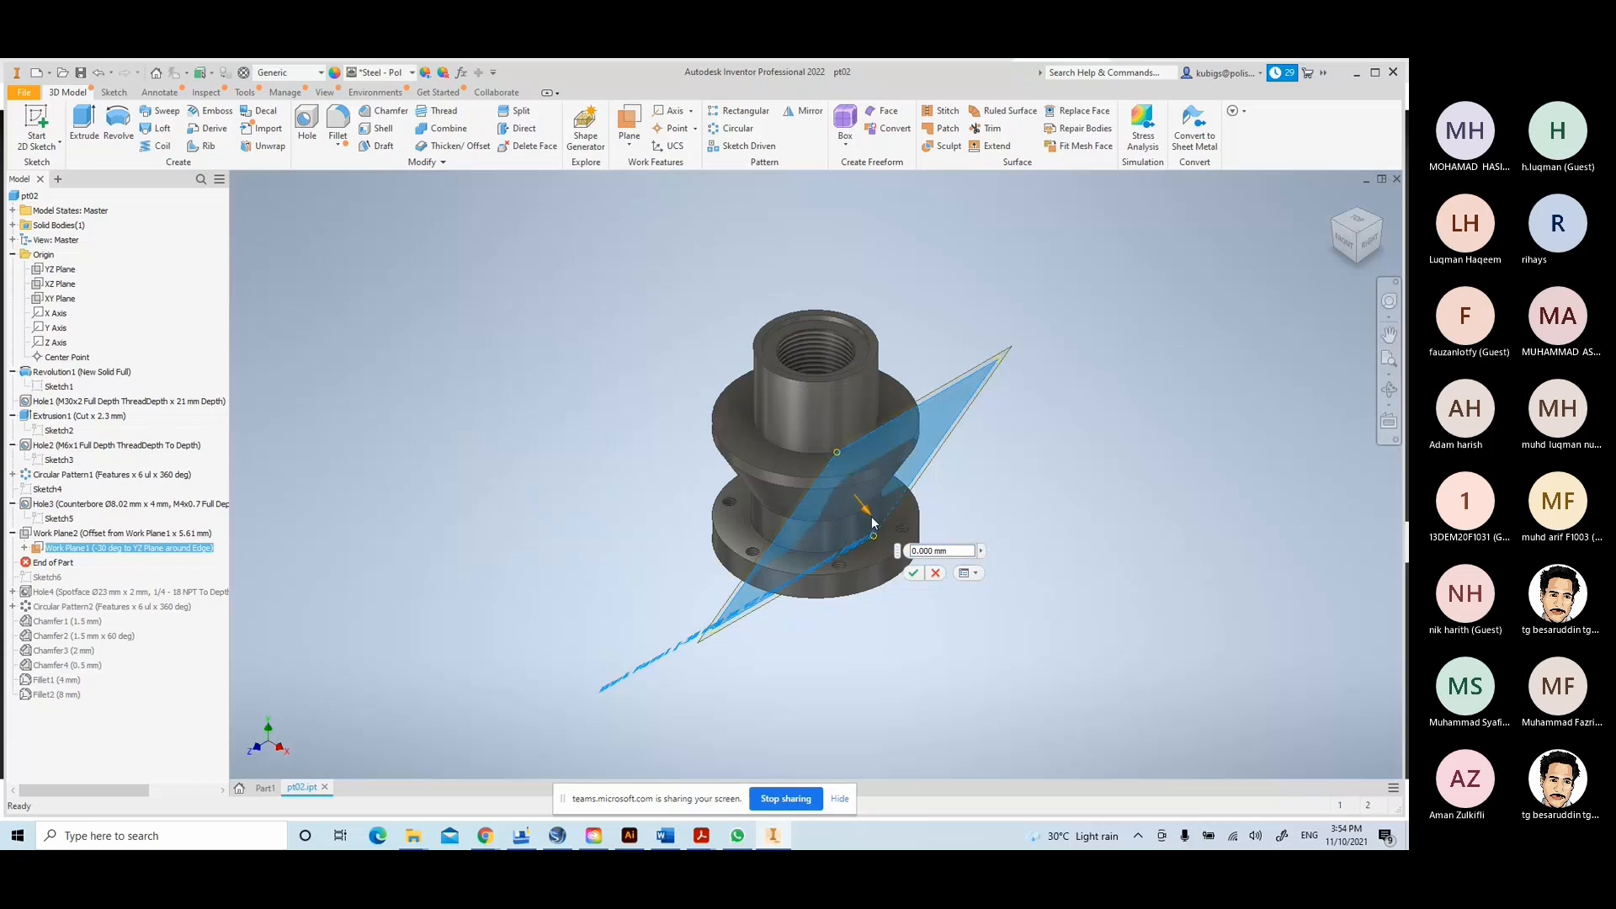
{"action": "left_click_drag", "start_coordinate": [872, 522], "coordinate": [866, 545]}
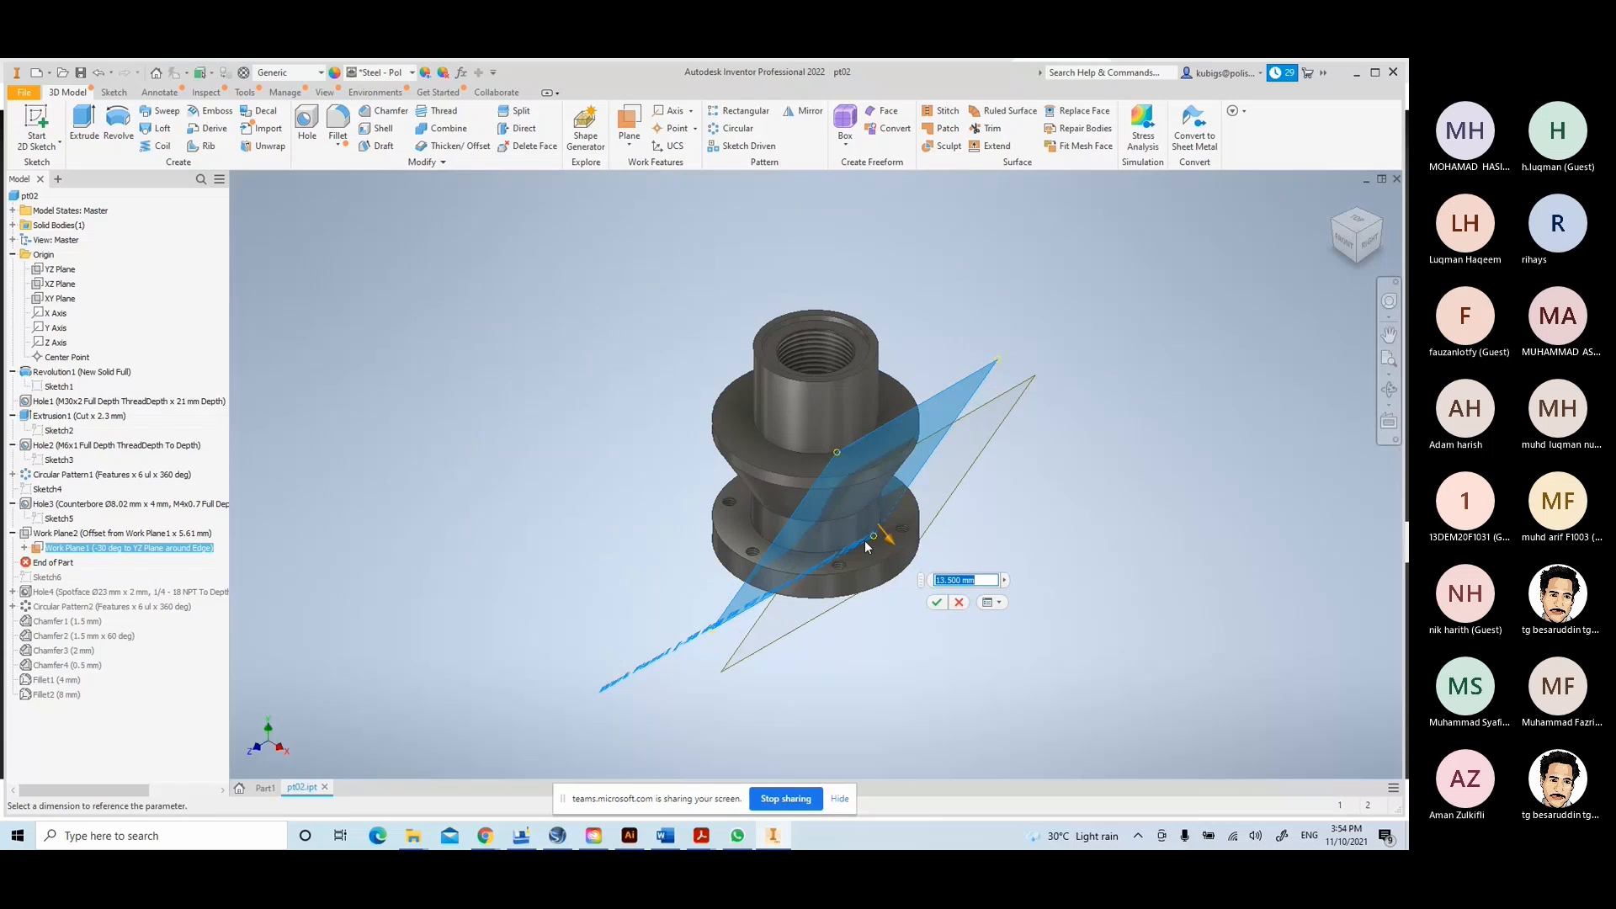
{"action": "type", "text": "5.61"}
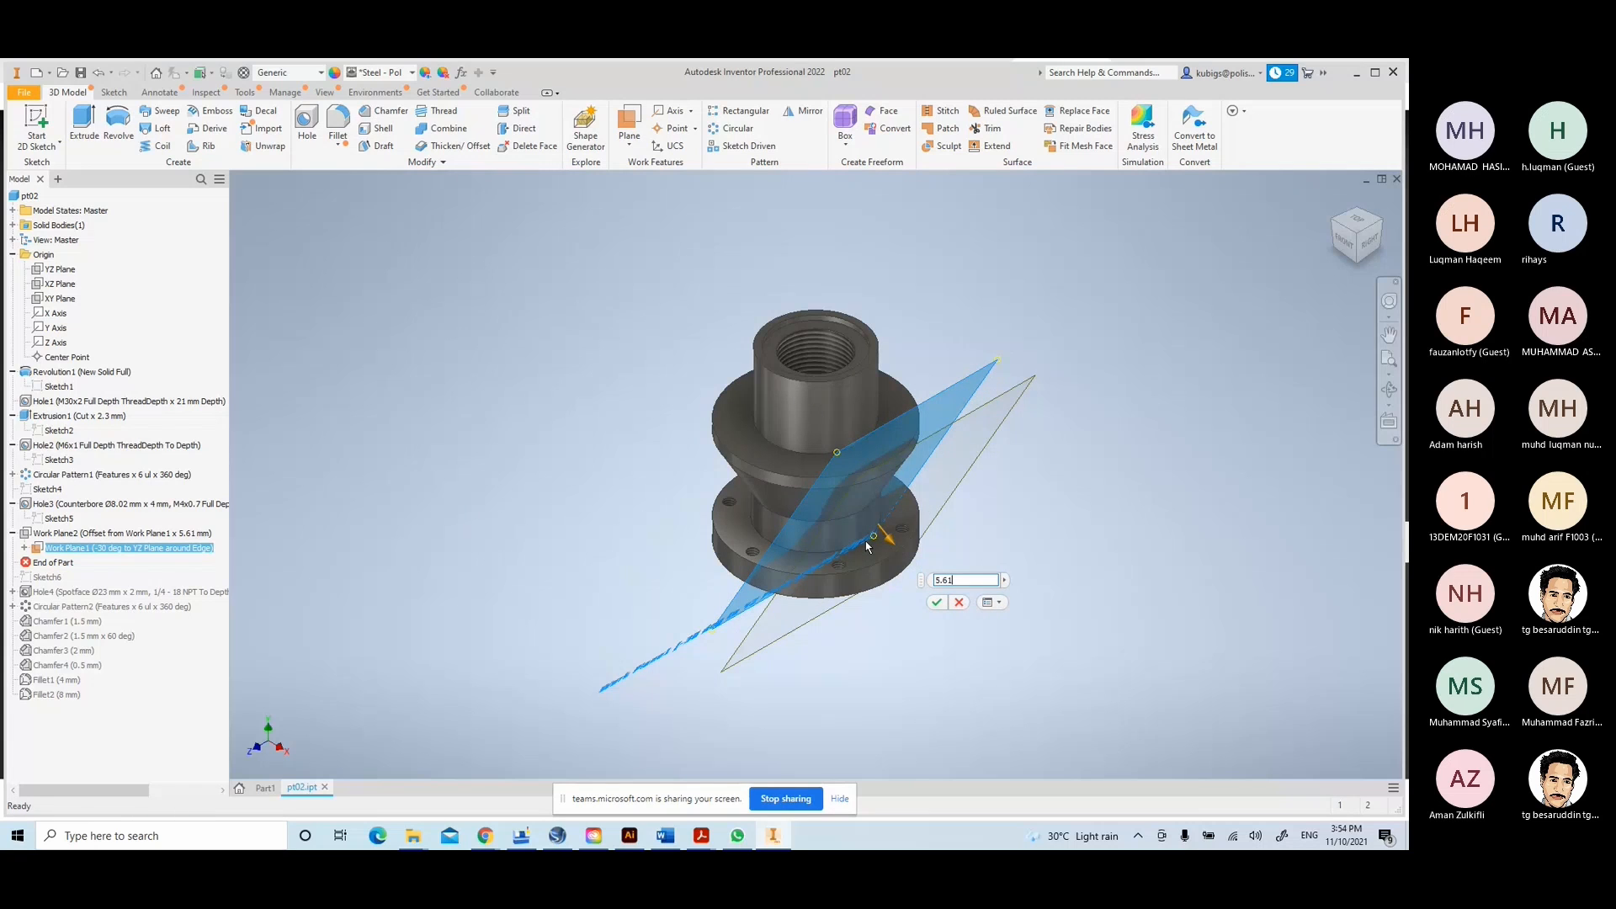
{"action": "left_click", "coordinate": [936, 602]}
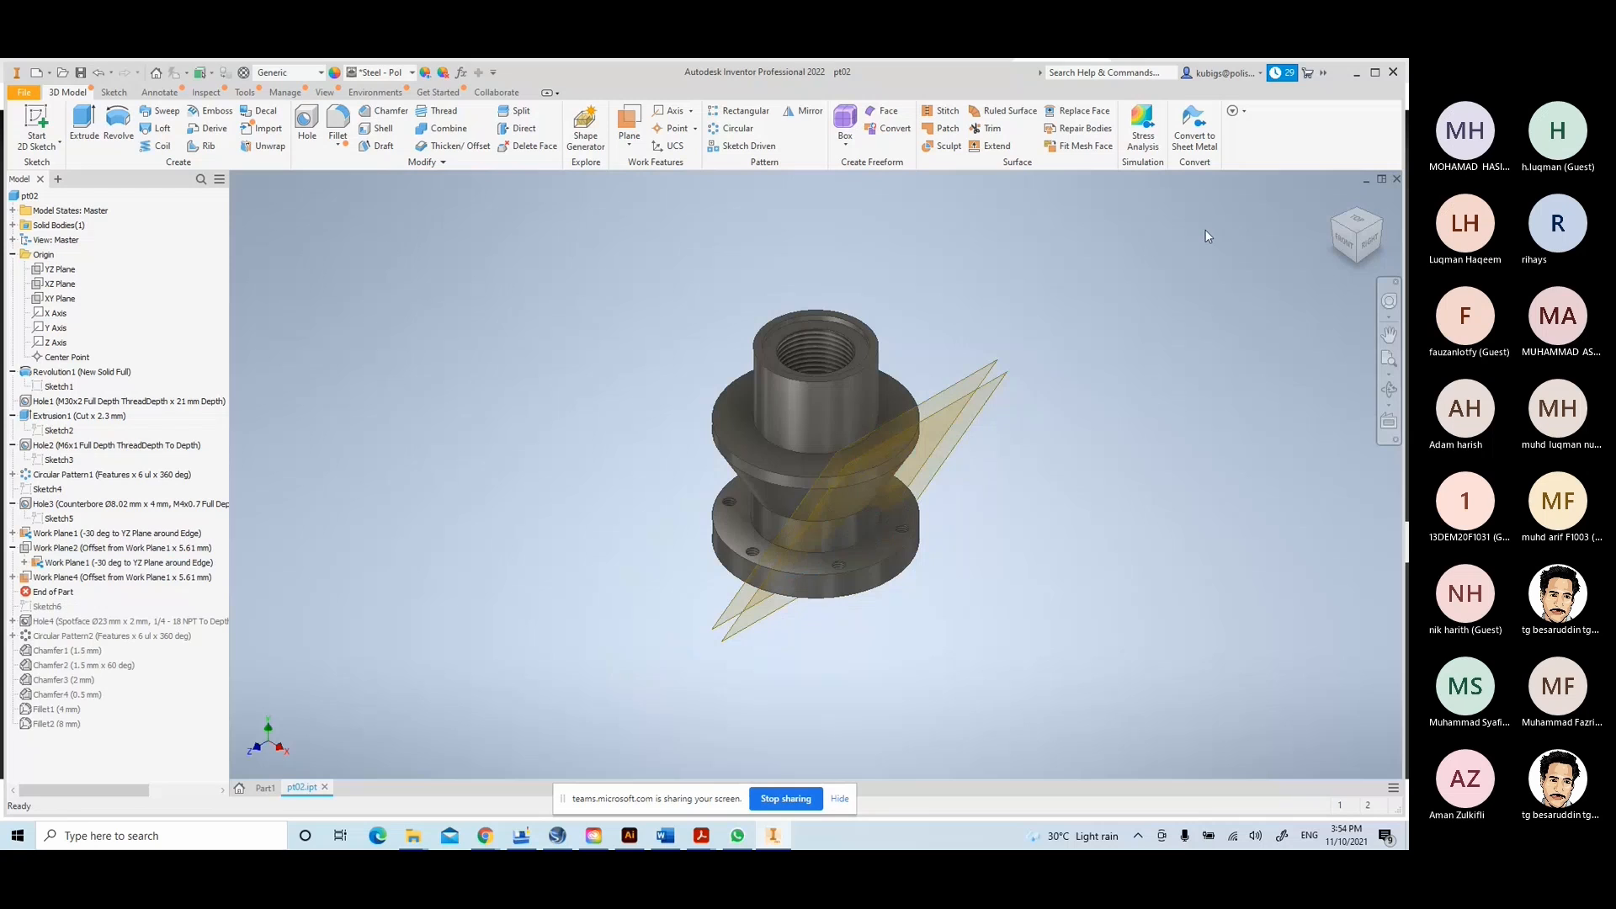
{"action": "left_click", "coordinate": [1351, 250]}
{"action": "scroll", "coordinate": [960, 415], "scroll_direction": "up", "scroll_amount": 5}
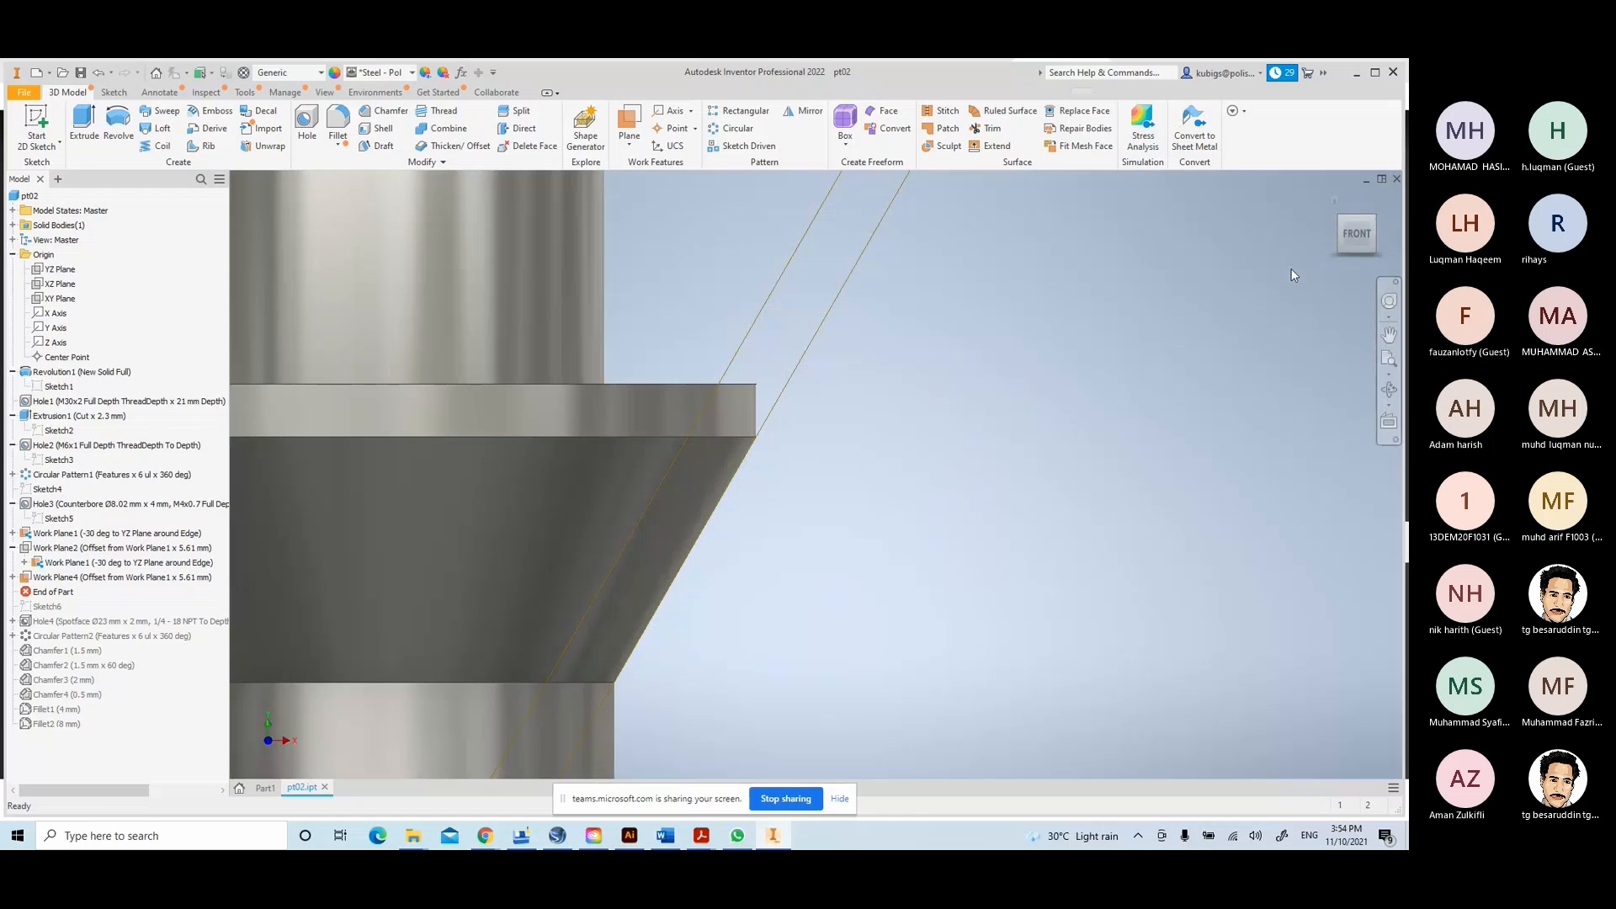
{"action": "left_click", "coordinate": [1375, 223]}
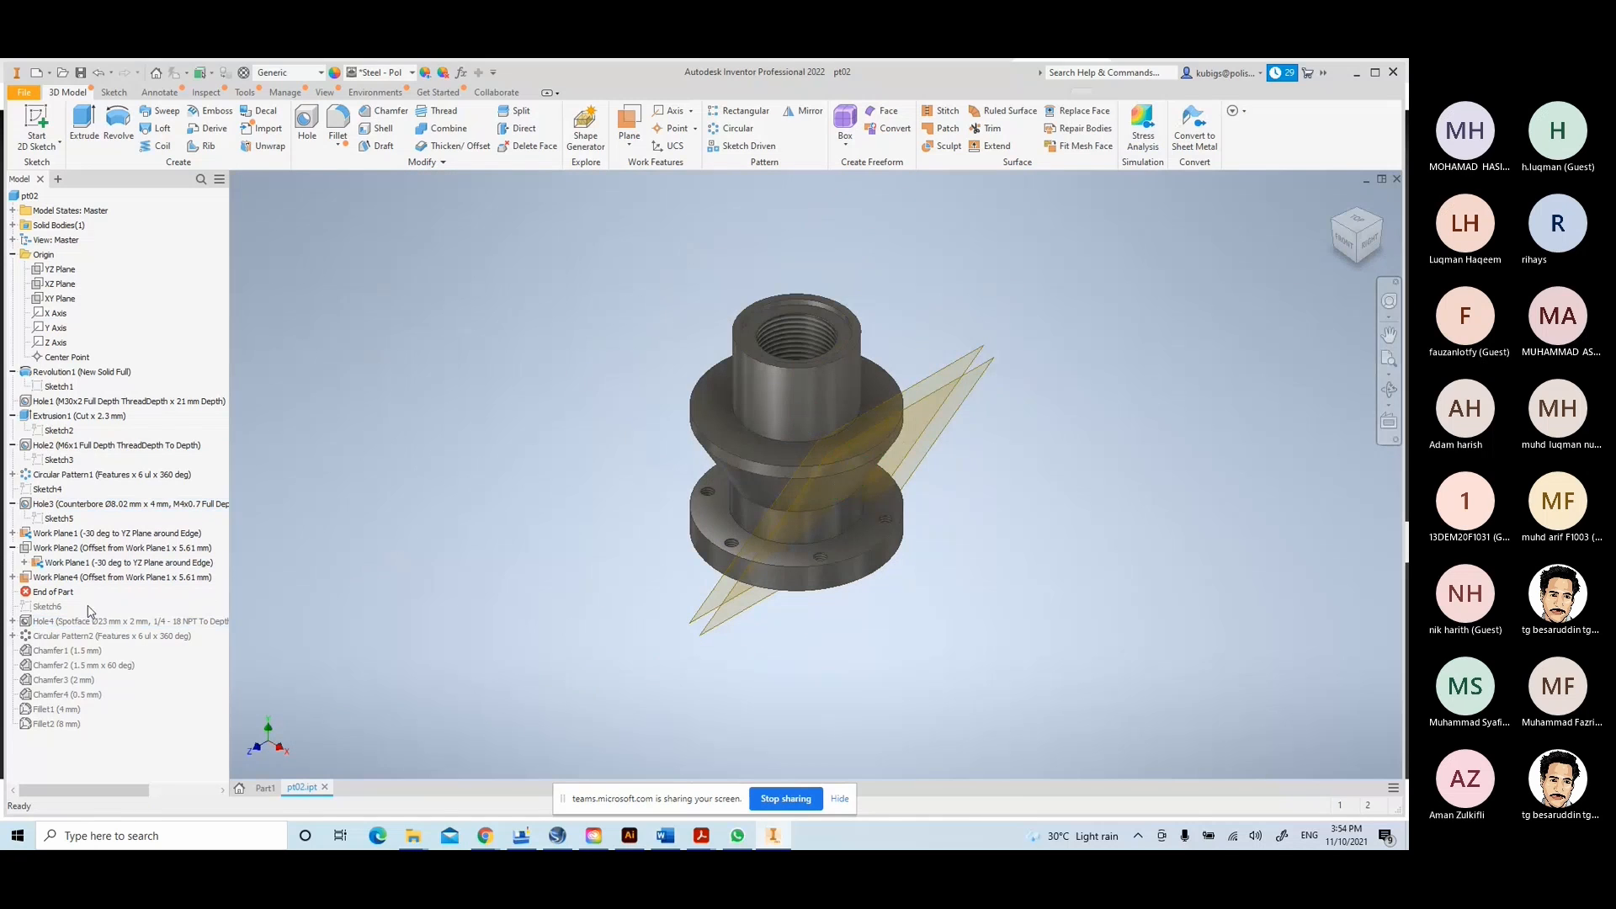
- Move the End of Part marker below Hole4, examine the spotface hole on the cone up close, and expand Hole4 in the model tree
{"action": "left_click", "coordinate": [53, 591]}
{"action": "left_click_drag", "start_coordinate": [62, 612], "coordinate": [59, 628]}
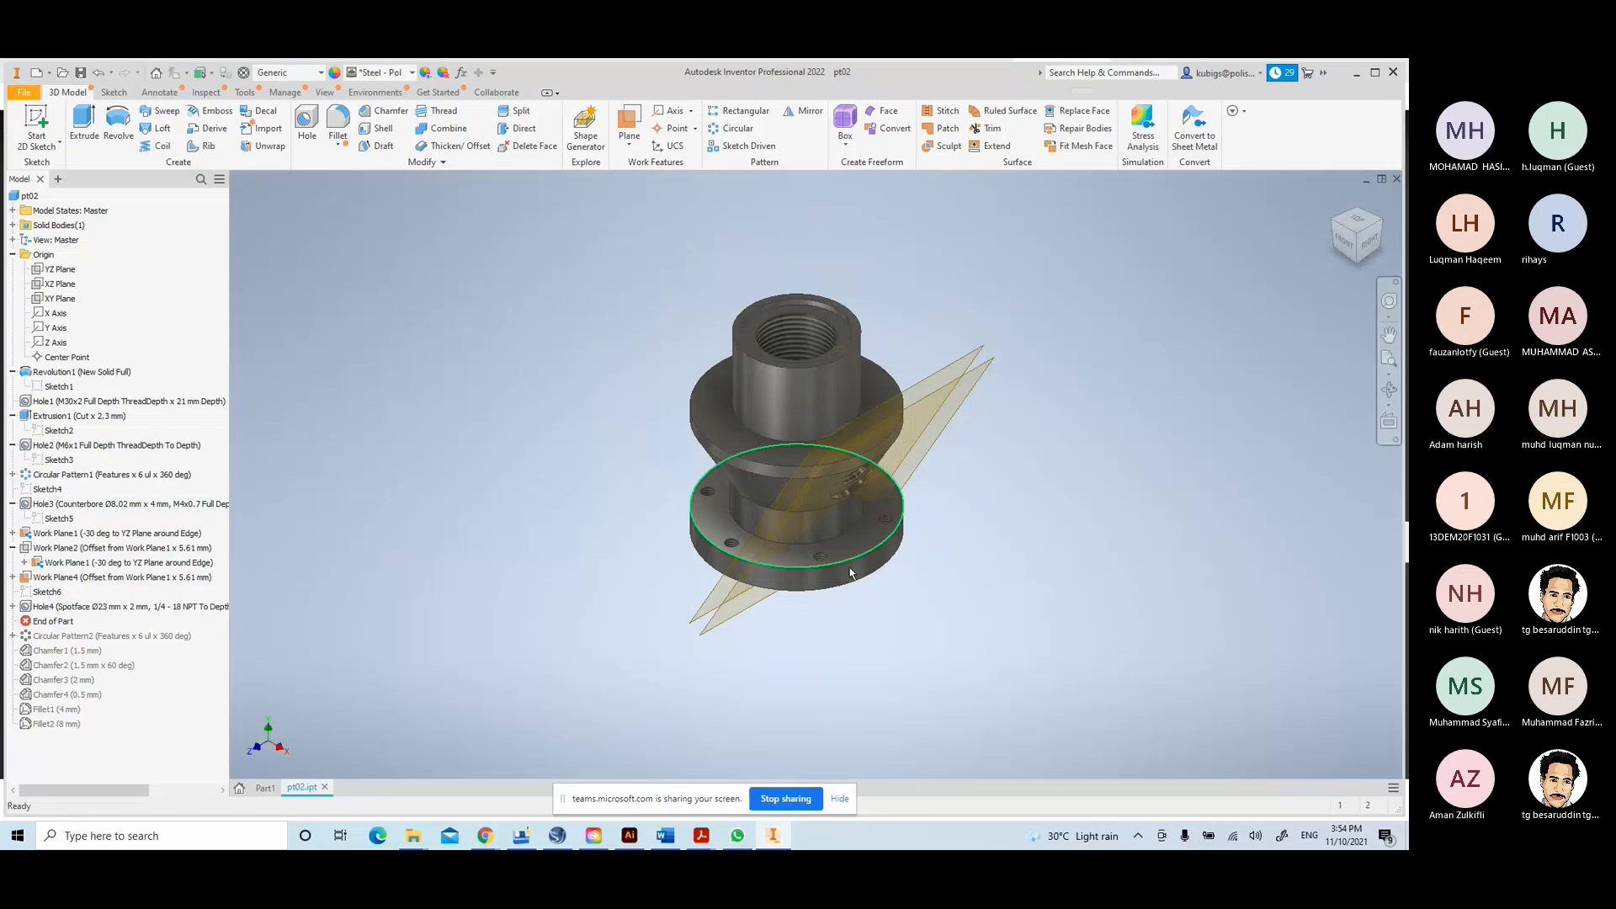
{"action": "scroll", "coordinate": [849, 567], "scroll_direction": "up", "scroll_amount": 5}
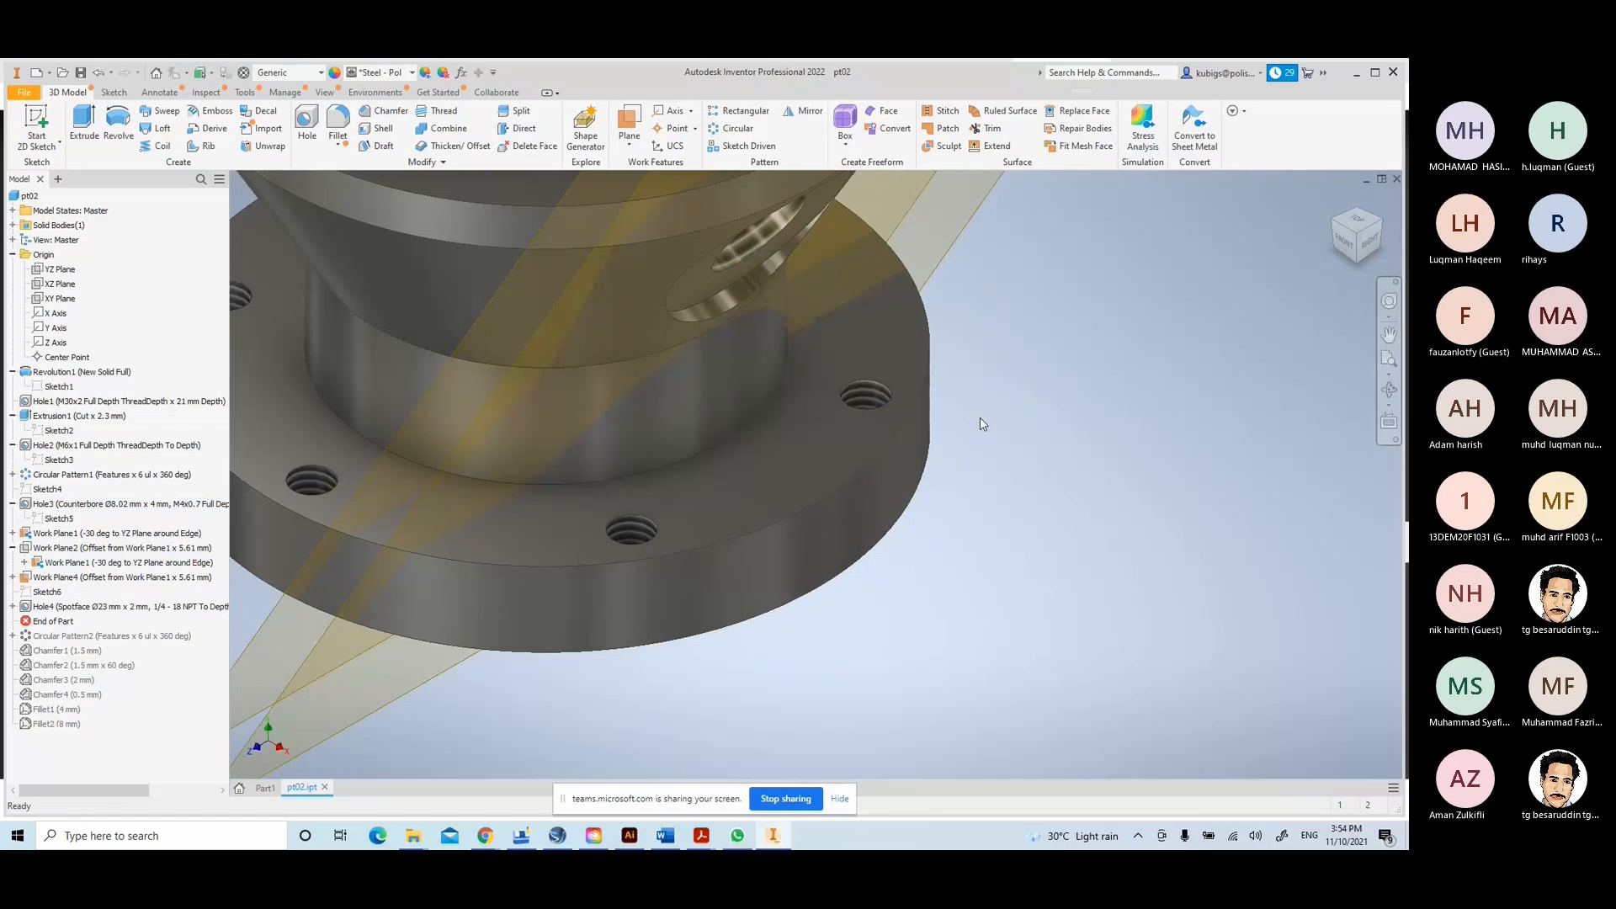
{"action": "middle_click_drag", "start_coordinate": [931, 427], "coordinate": [967, 407], "text": "shift"}
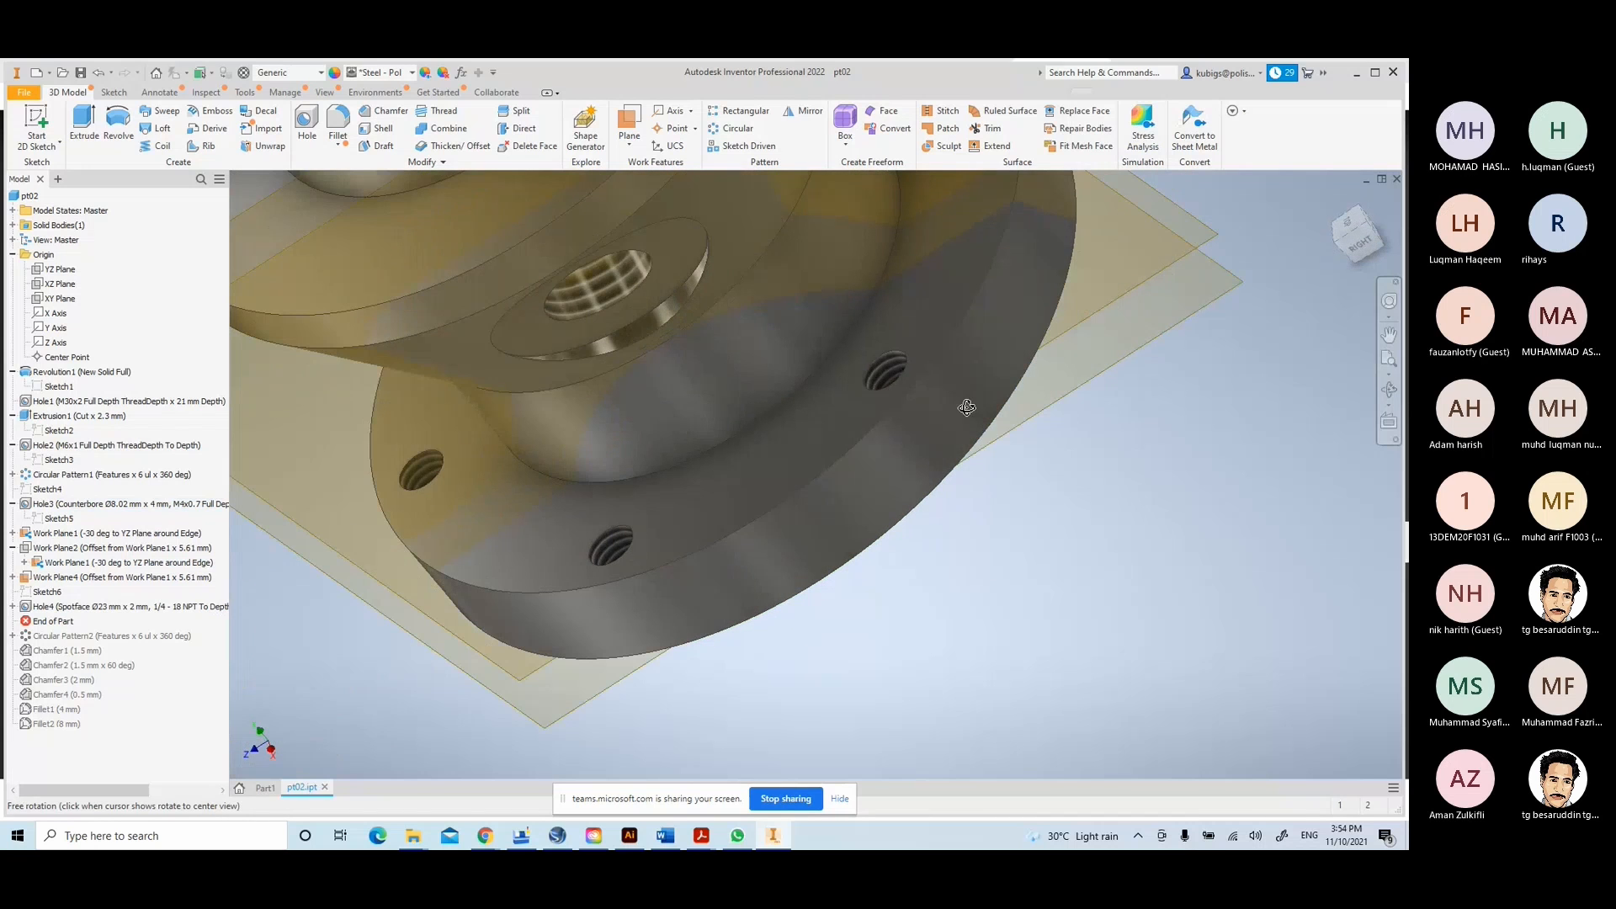
{"action": "middle_click_drag", "start_coordinate": [732, 385], "coordinate": [725, 468]}
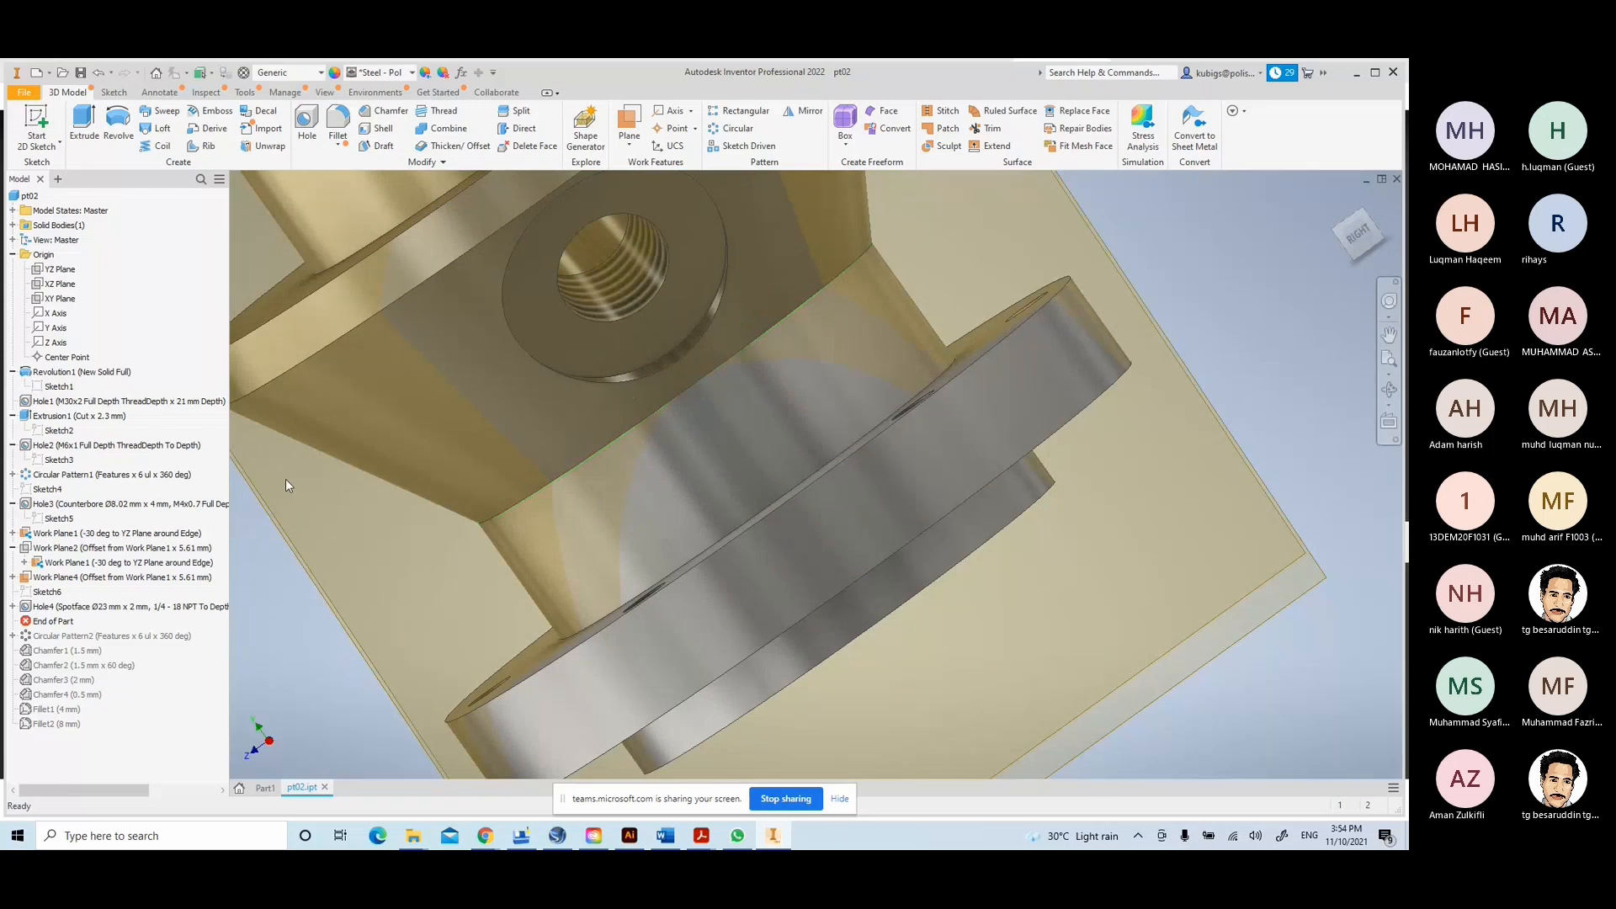
{"action": "left_click", "coordinate": [12, 607]}
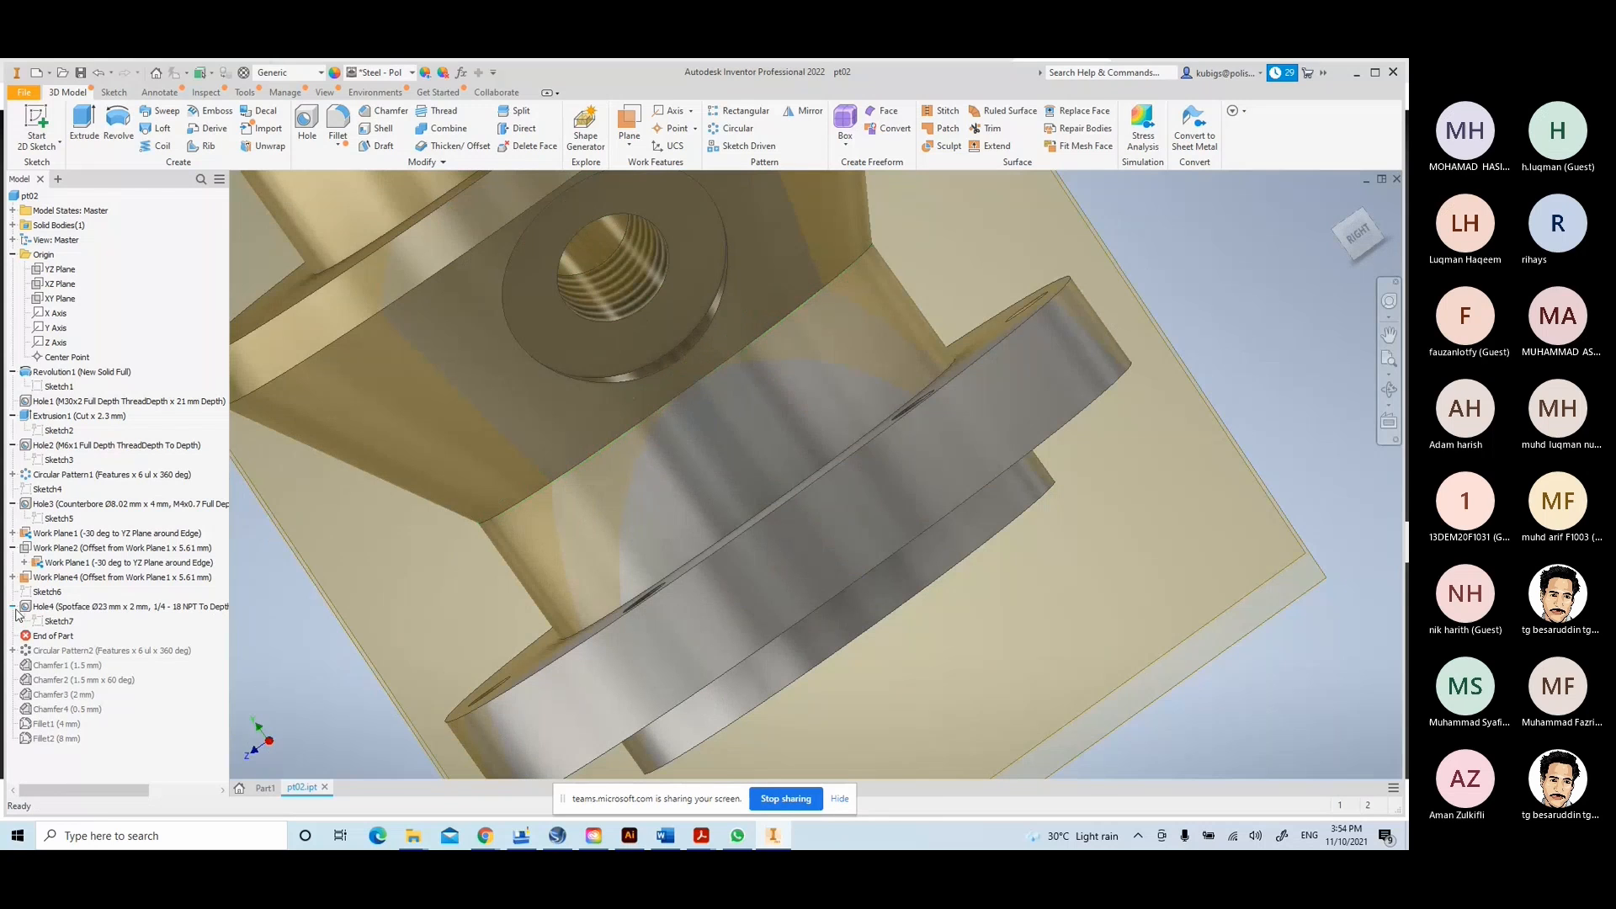
- Open Sketch7 under Hole4, move its vertical 51 mm dimension closer to the part, and finish the sketch
{"action": "double_click", "coordinate": [57, 621]}
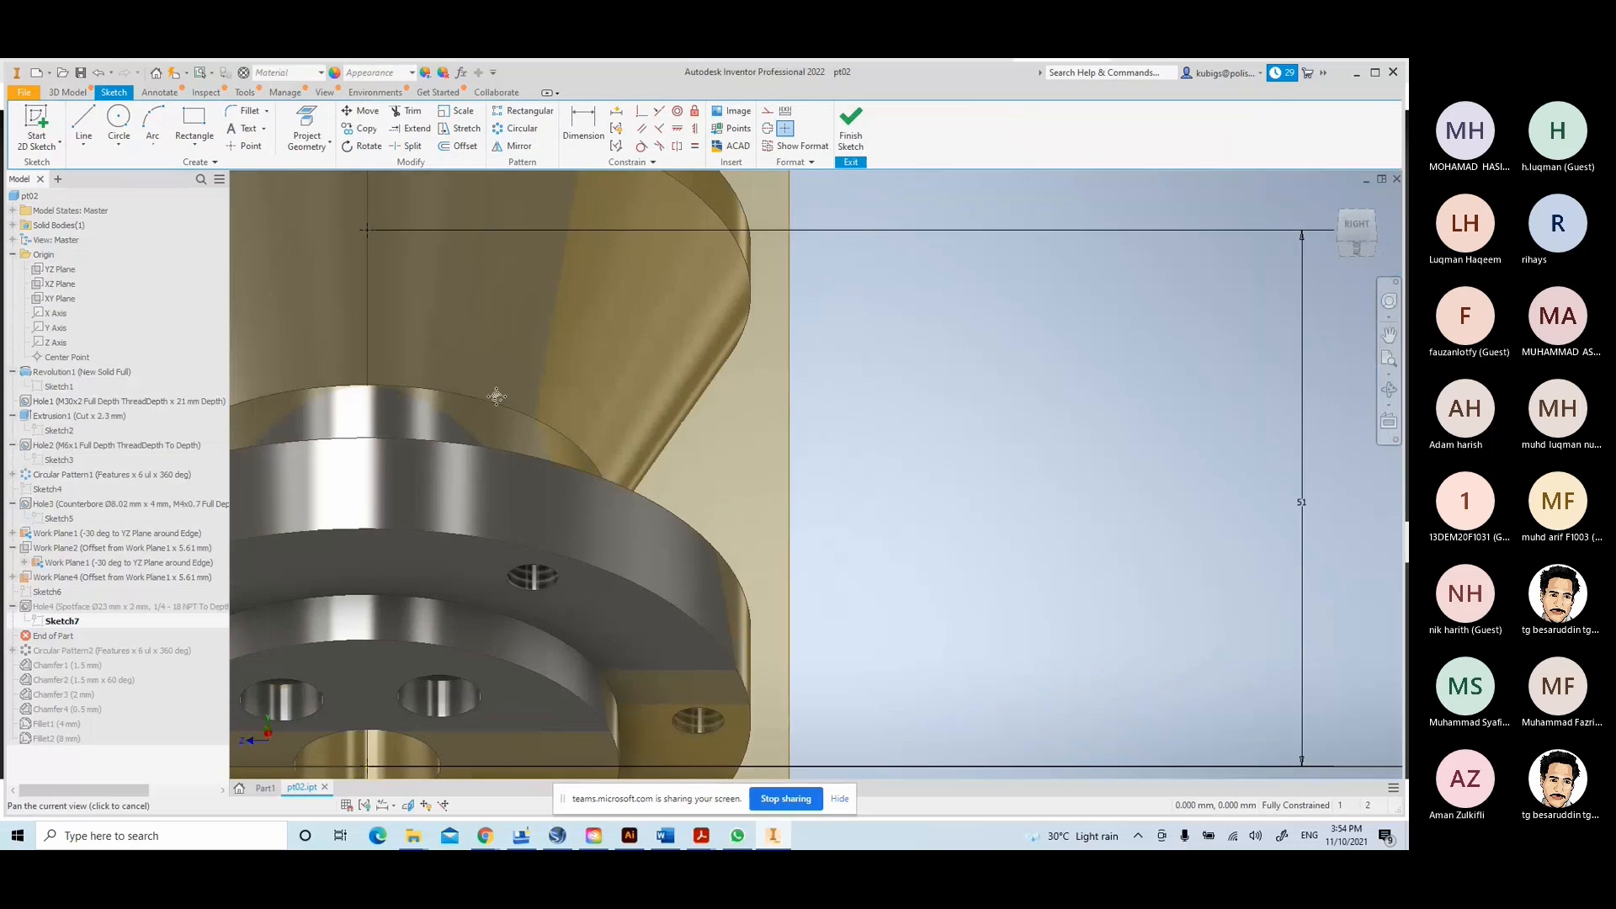
{"action": "scroll", "coordinate": [641, 513], "scroll_direction": "up", "scroll_amount": 3}
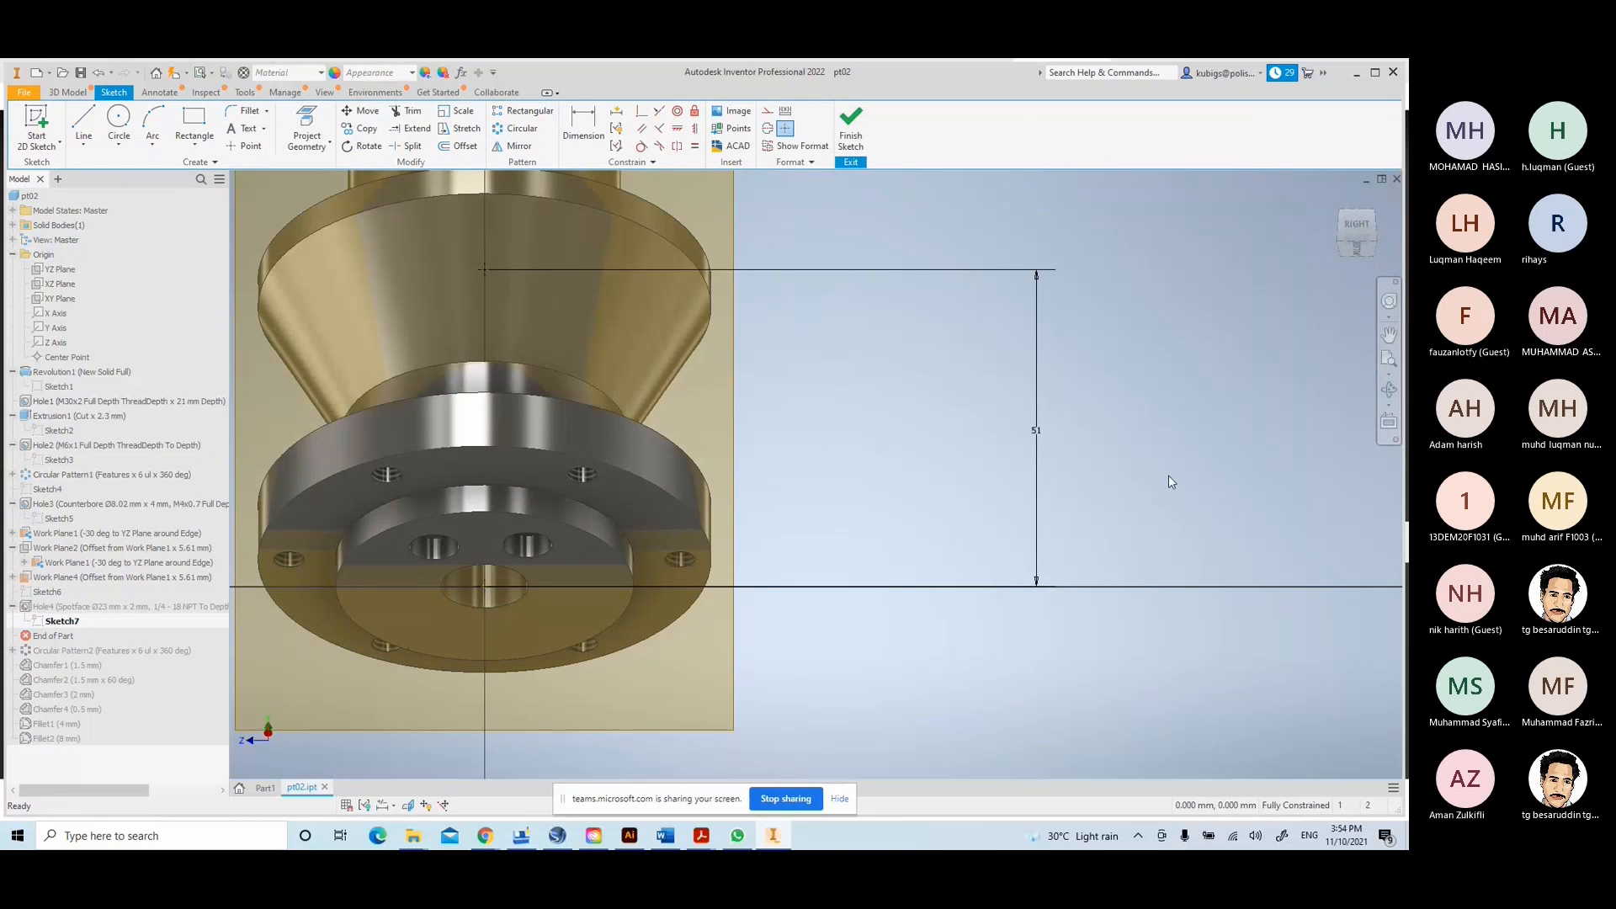
{"action": "left_click_drag", "start_coordinate": [1037, 431], "coordinate": [840, 439]}
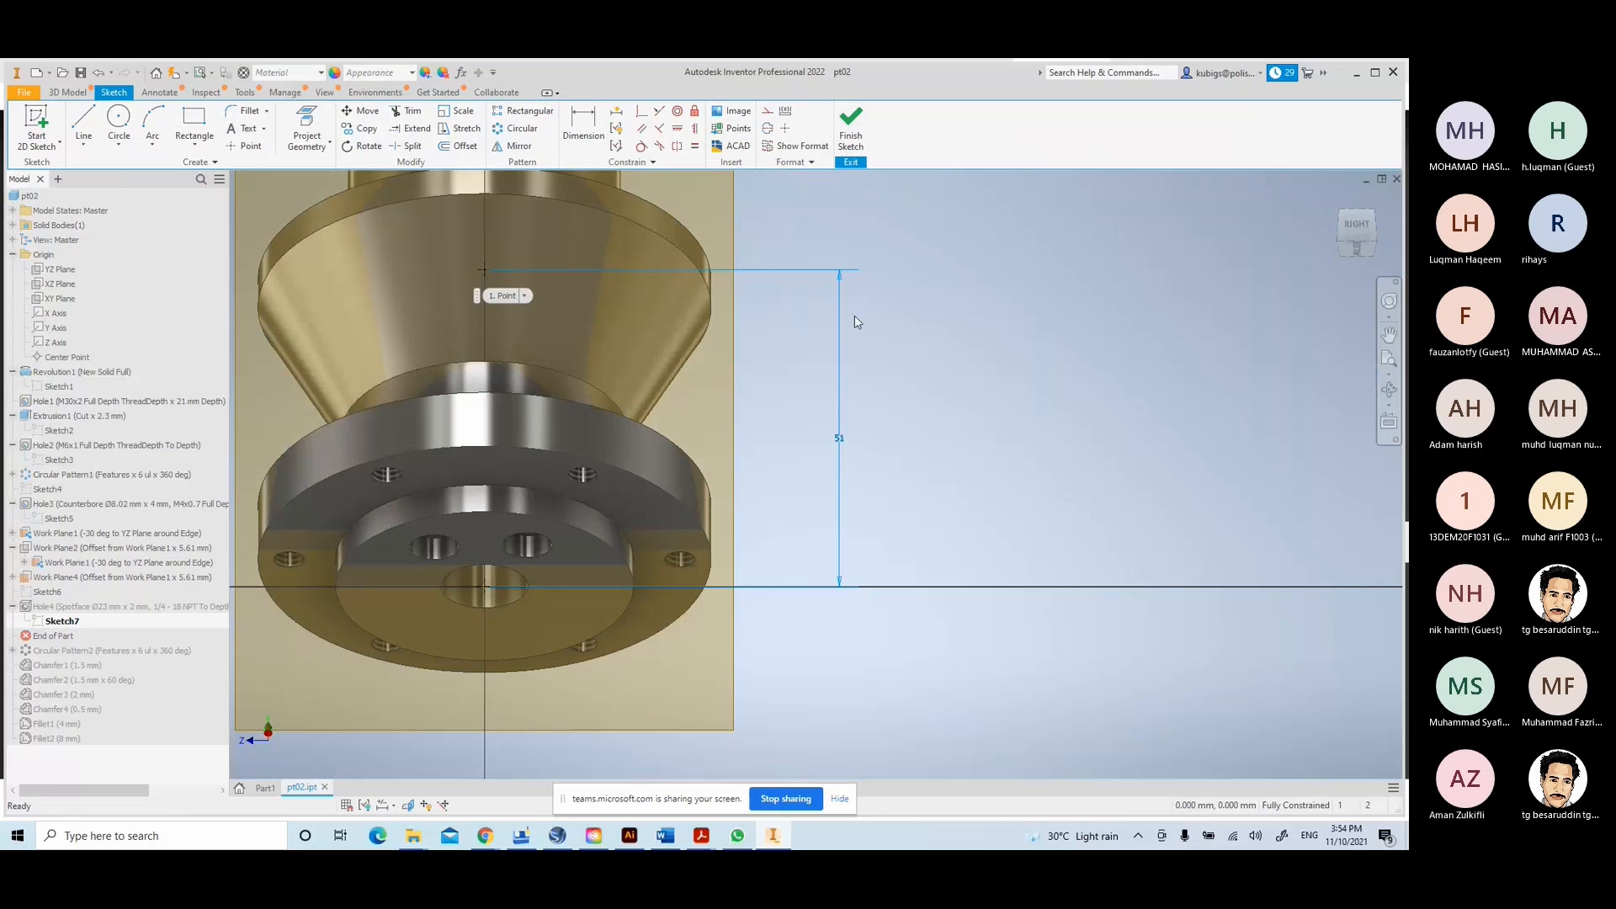
{"action": "left_click", "coordinate": [859, 143]}
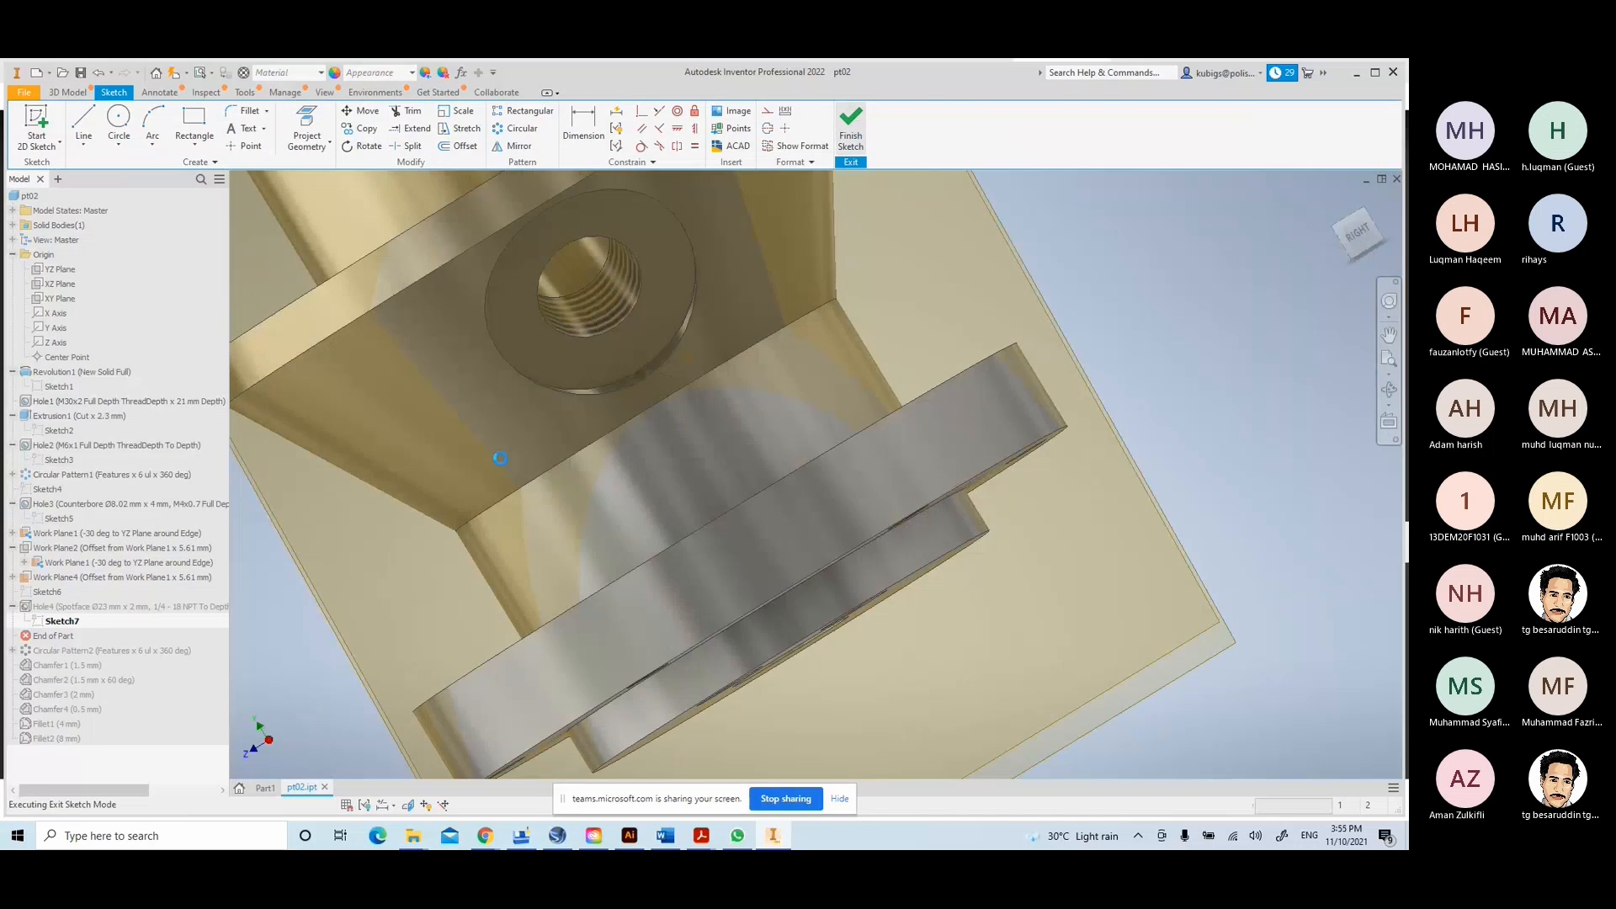
- Review Hole4's type, thread and seat settings, compare the countersink seat with the spotface seat, and cancel the edit
{"action": "double_click", "coordinate": [25, 608]}
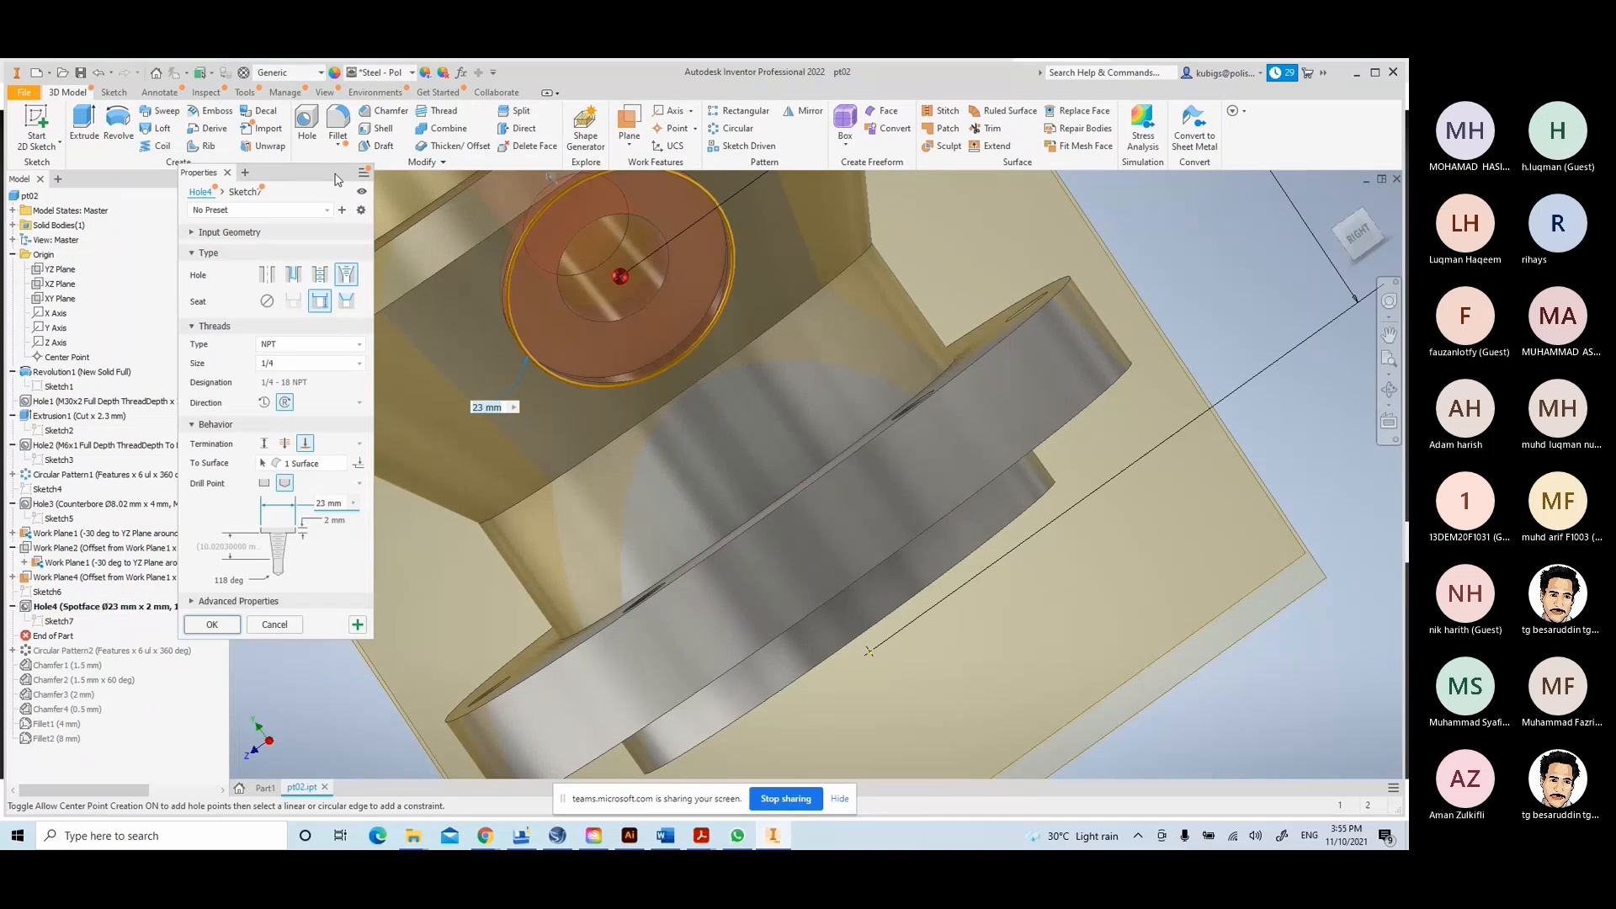
{"action": "left_click_drag", "start_coordinate": [298, 179], "coordinate": [652, 227]}
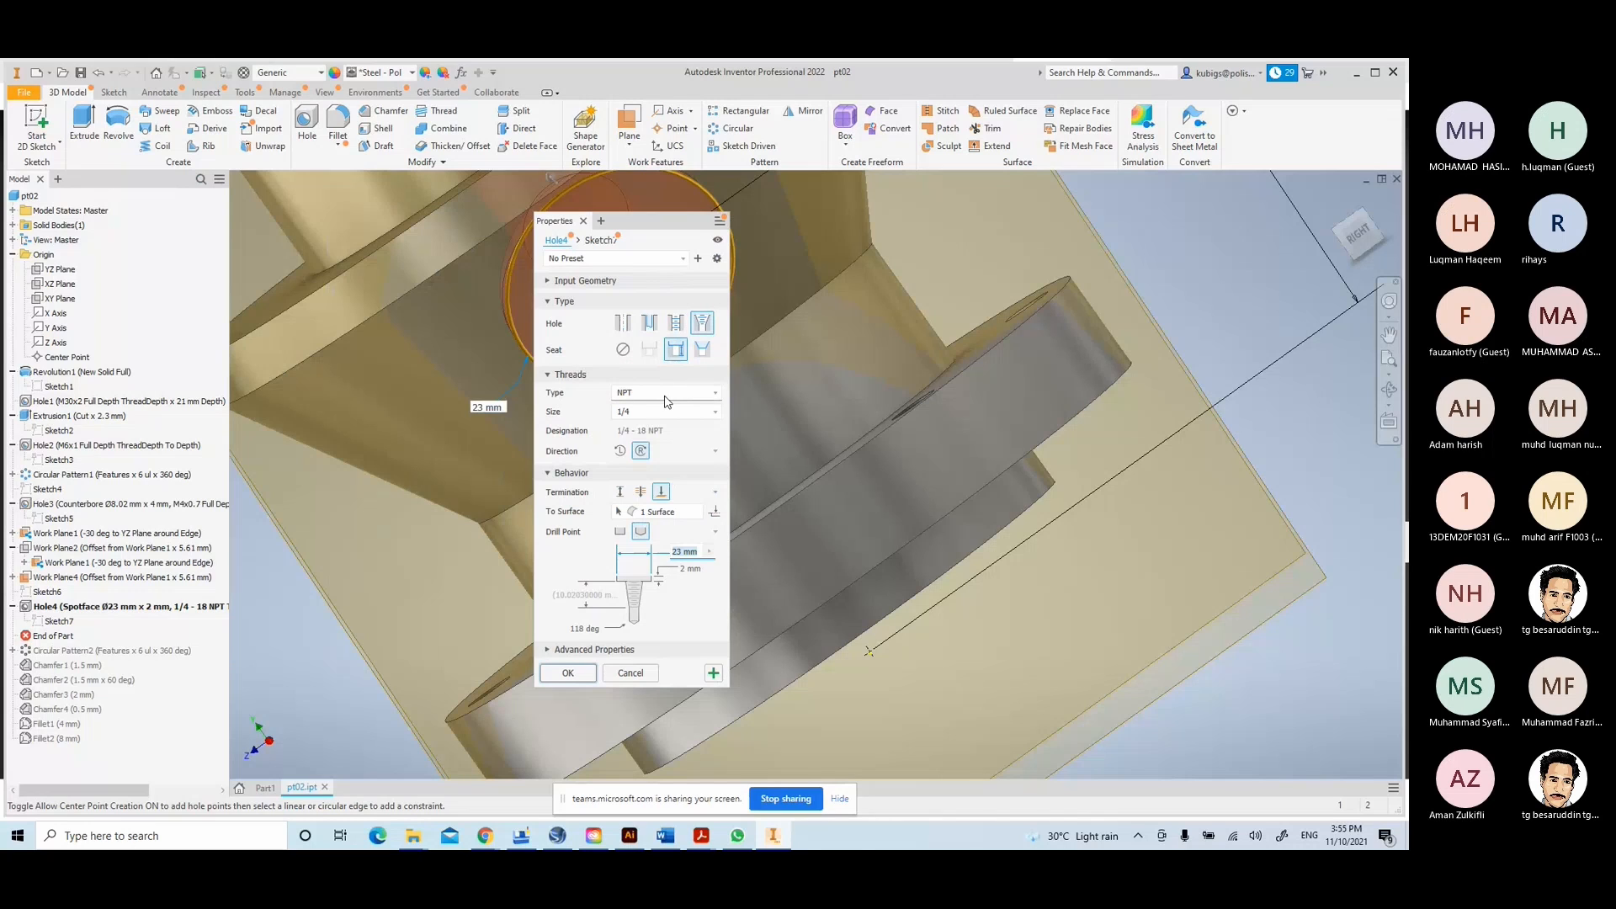
{"action": "left_click", "coordinate": [714, 412]}
{"action": "left_click", "coordinate": [680, 428]}
{"action": "left_click", "coordinate": [702, 349]}
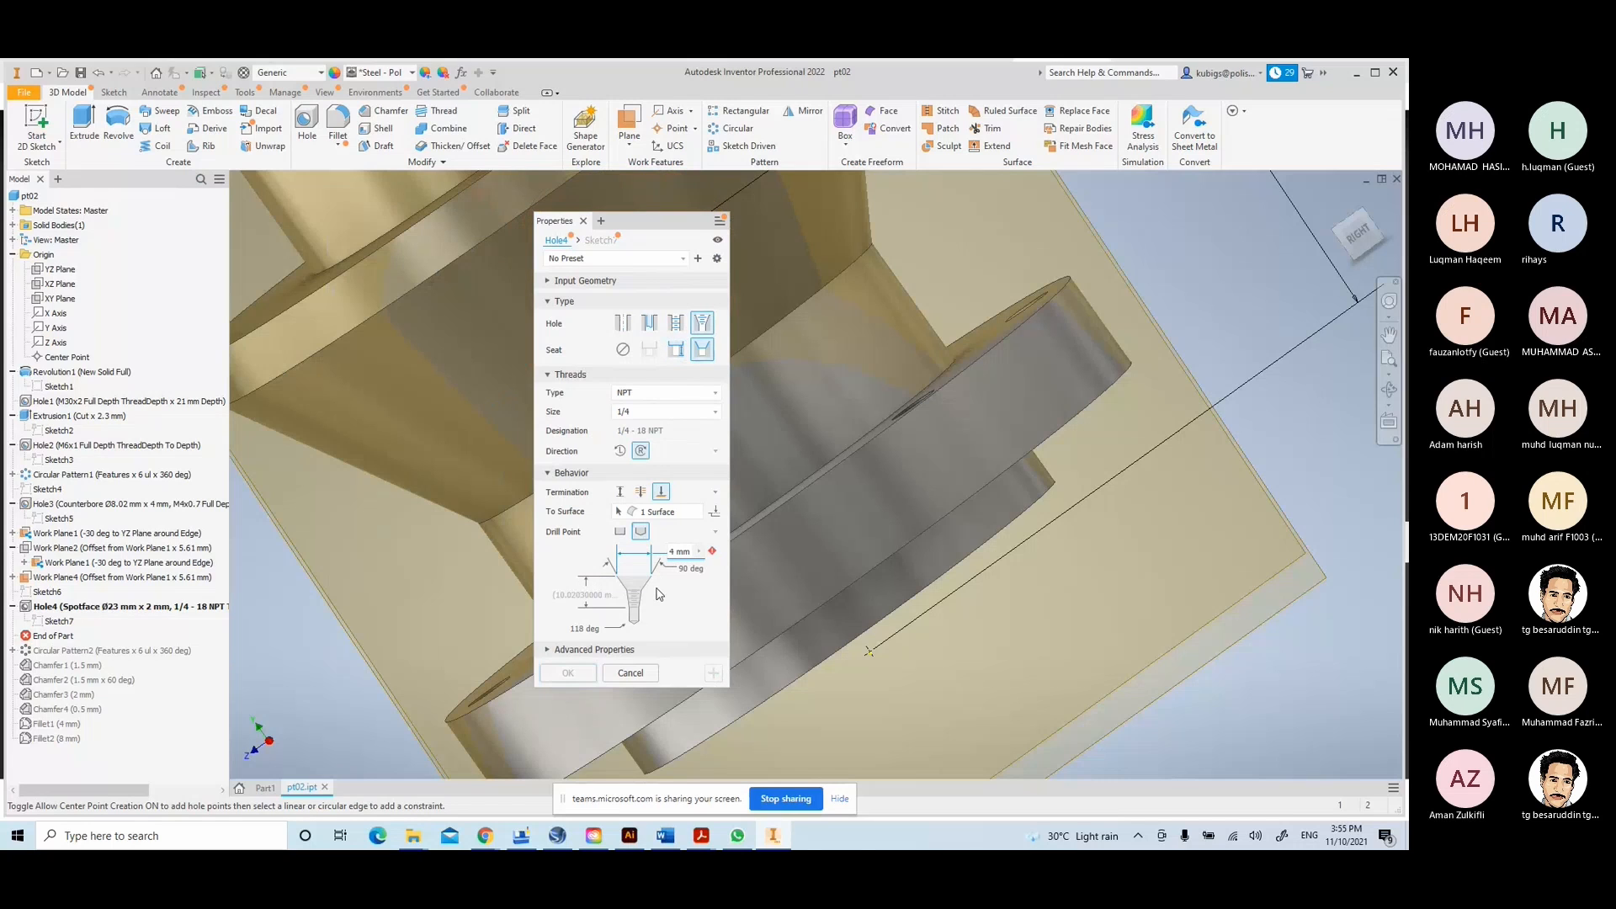
{"action": "left_click", "coordinate": [675, 351]}
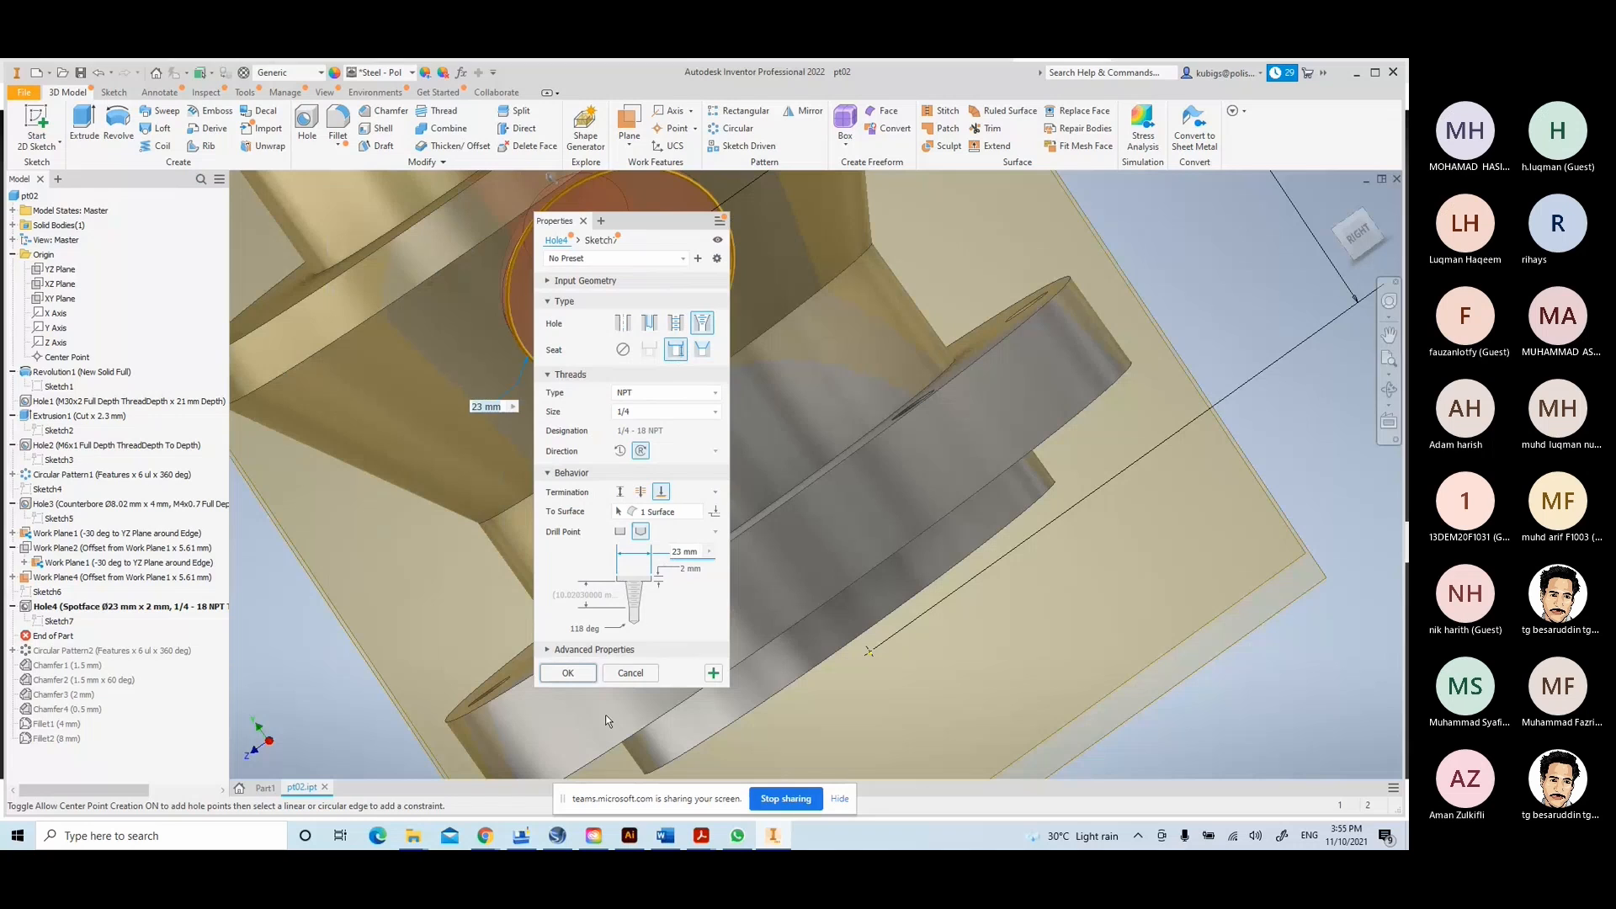
{"action": "left_click", "coordinate": [630, 672]}
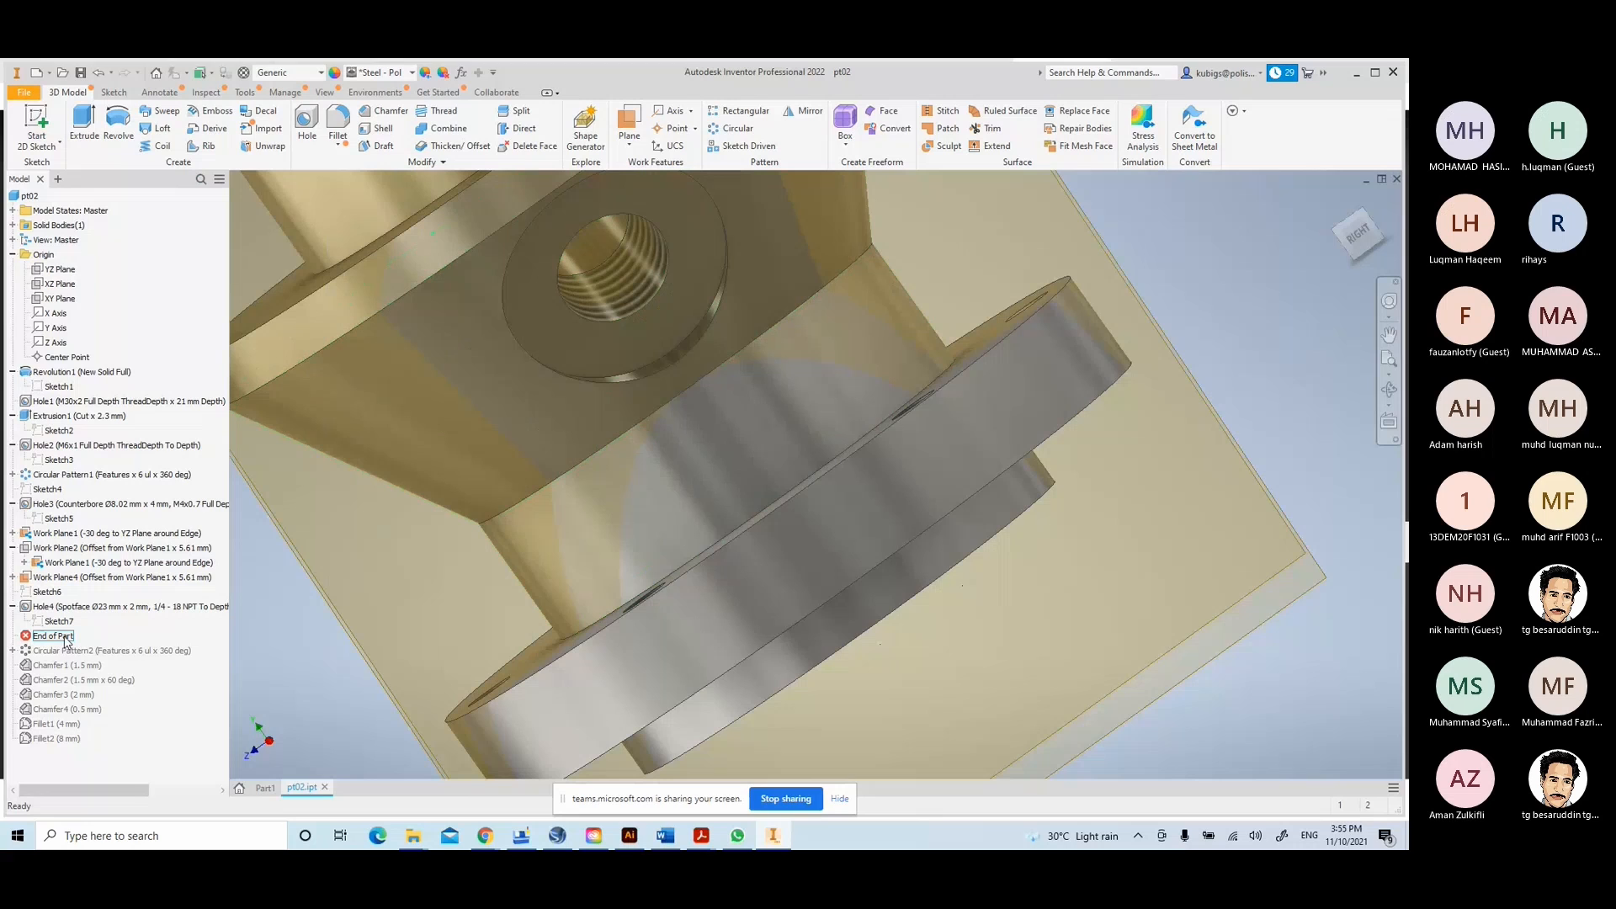
- Hide Work Plane4 and the angled Work Plane1 that cross the part
{"action": "scroll", "coordinate": [436, 602], "scroll_direction": "up", "scroll_amount": 5}
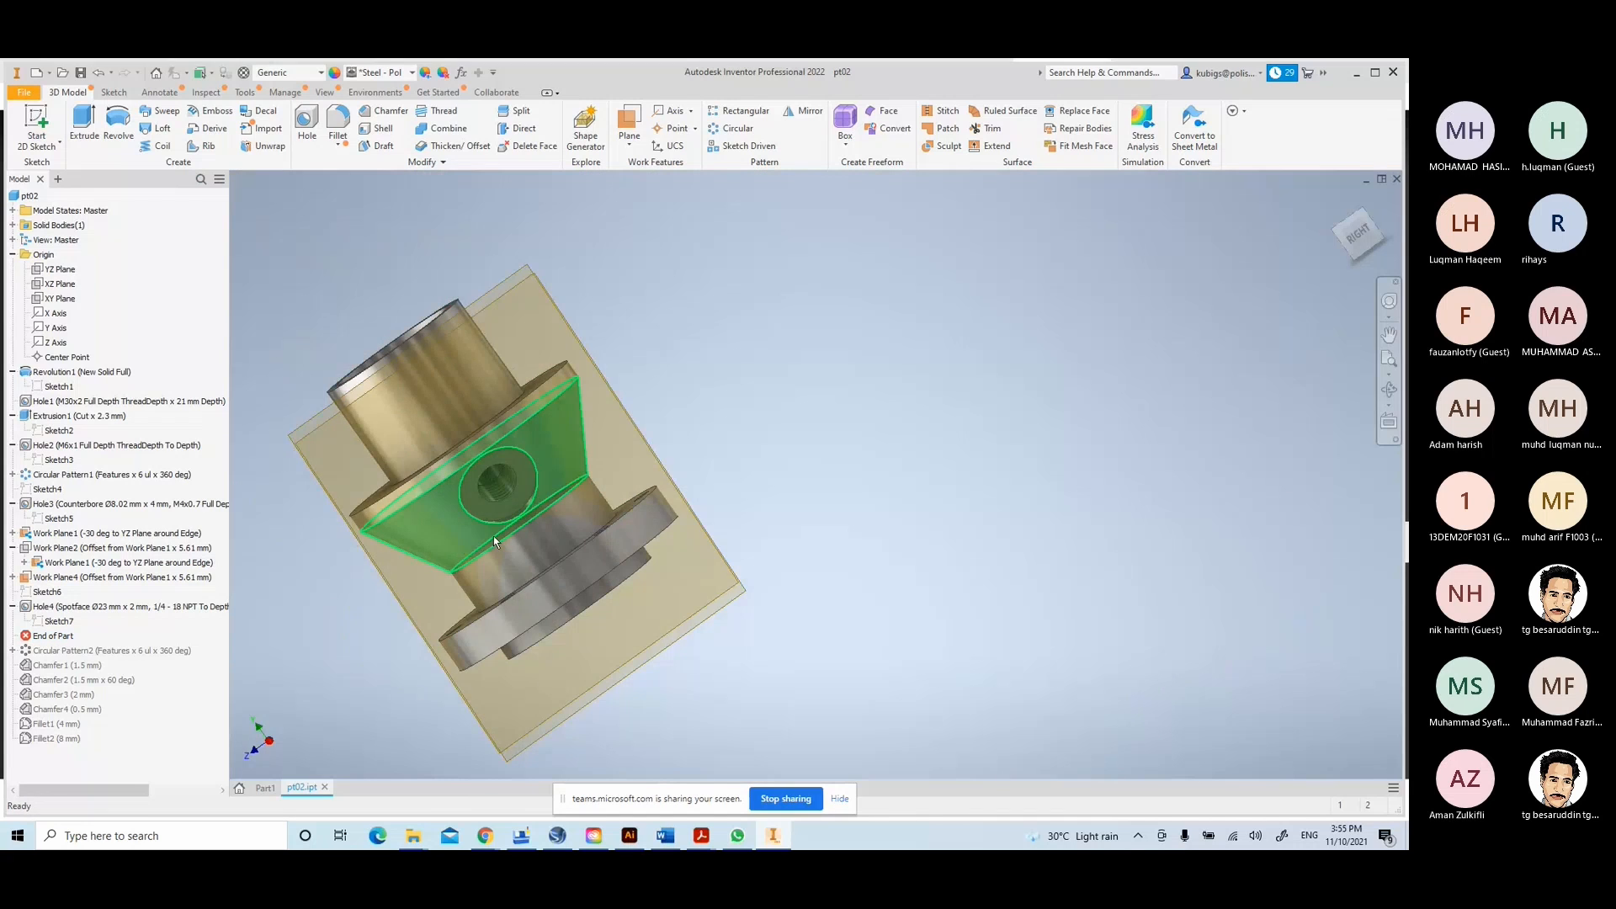
{"action": "middle_click_drag", "start_coordinate": [493, 535], "coordinate": [671, 264], "text": "shift"}
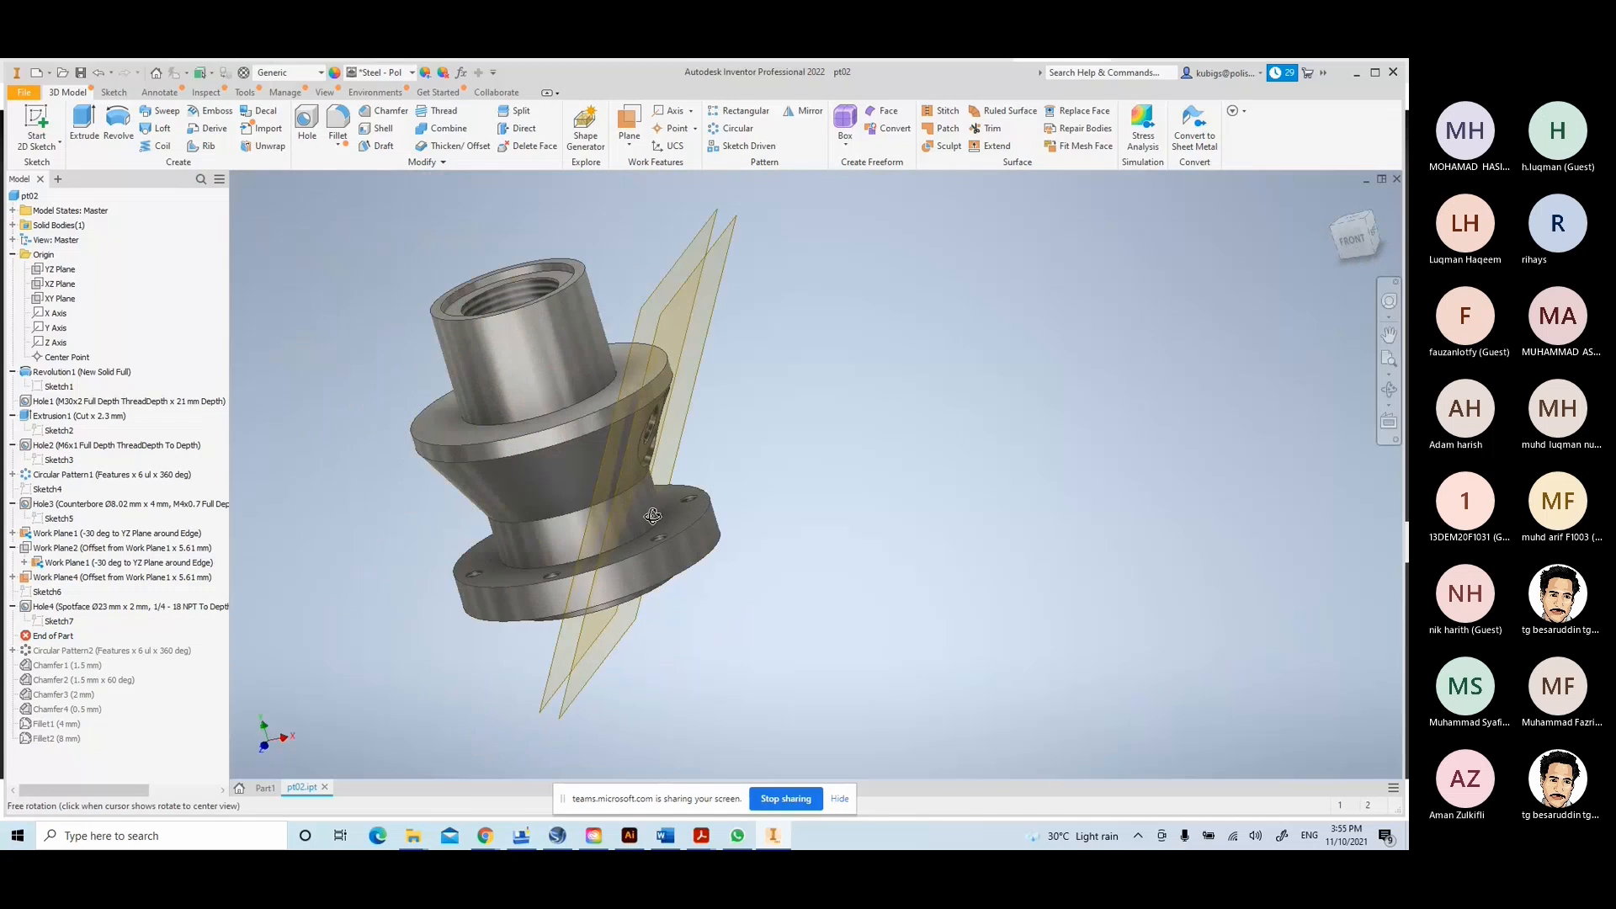
{"action": "left_click", "coordinate": [725, 228]}
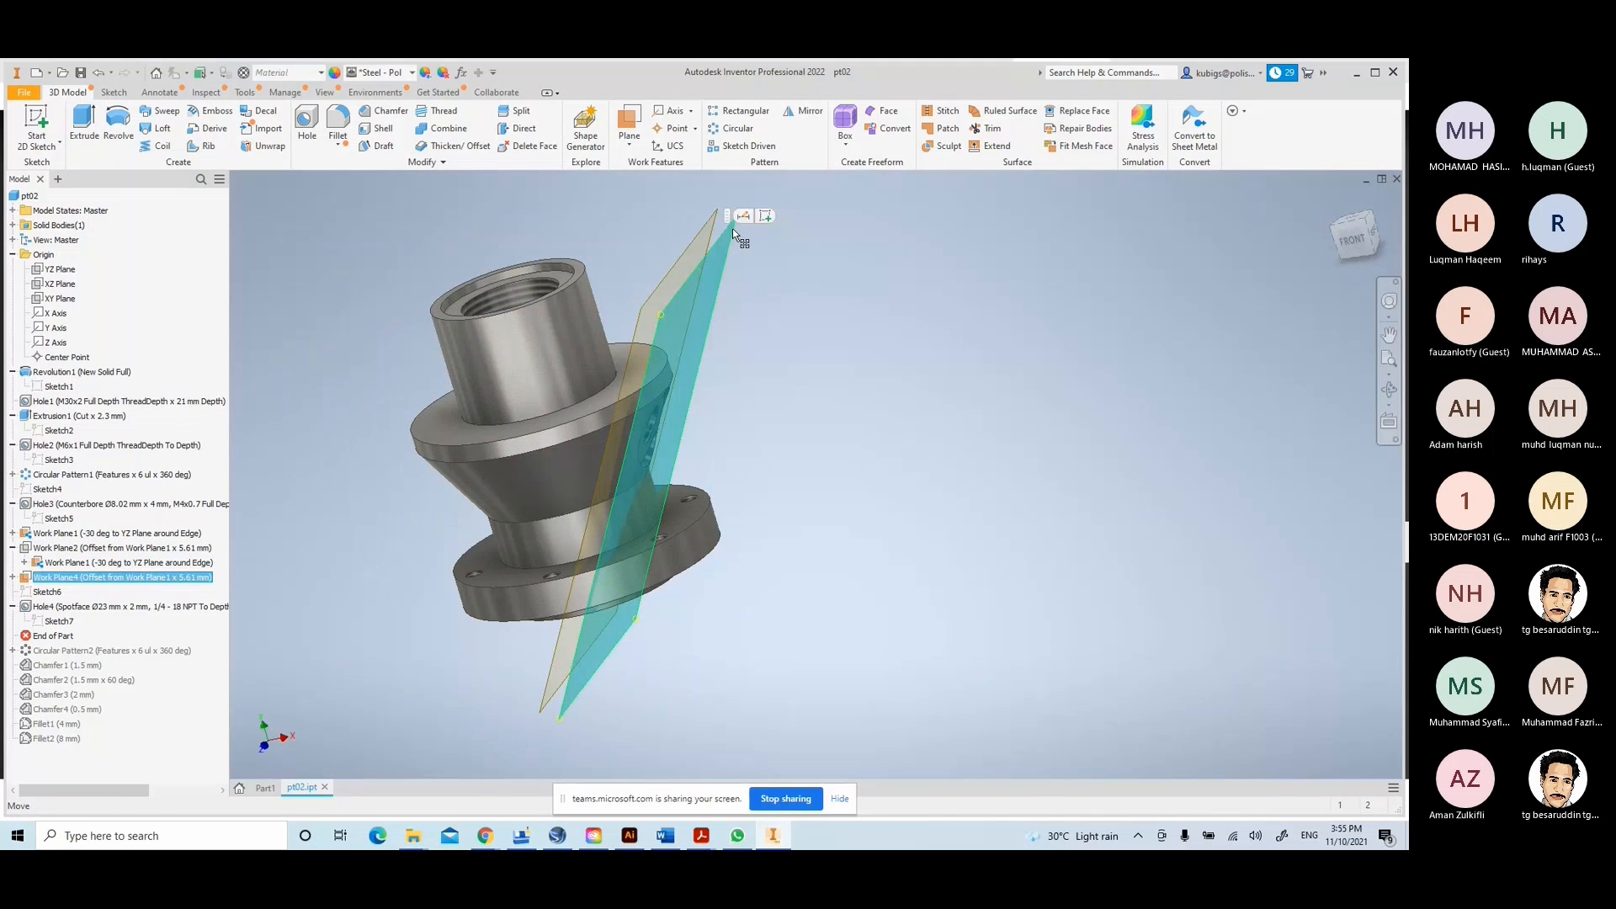
{"action": "right_click", "coordinate": [732, 229]}
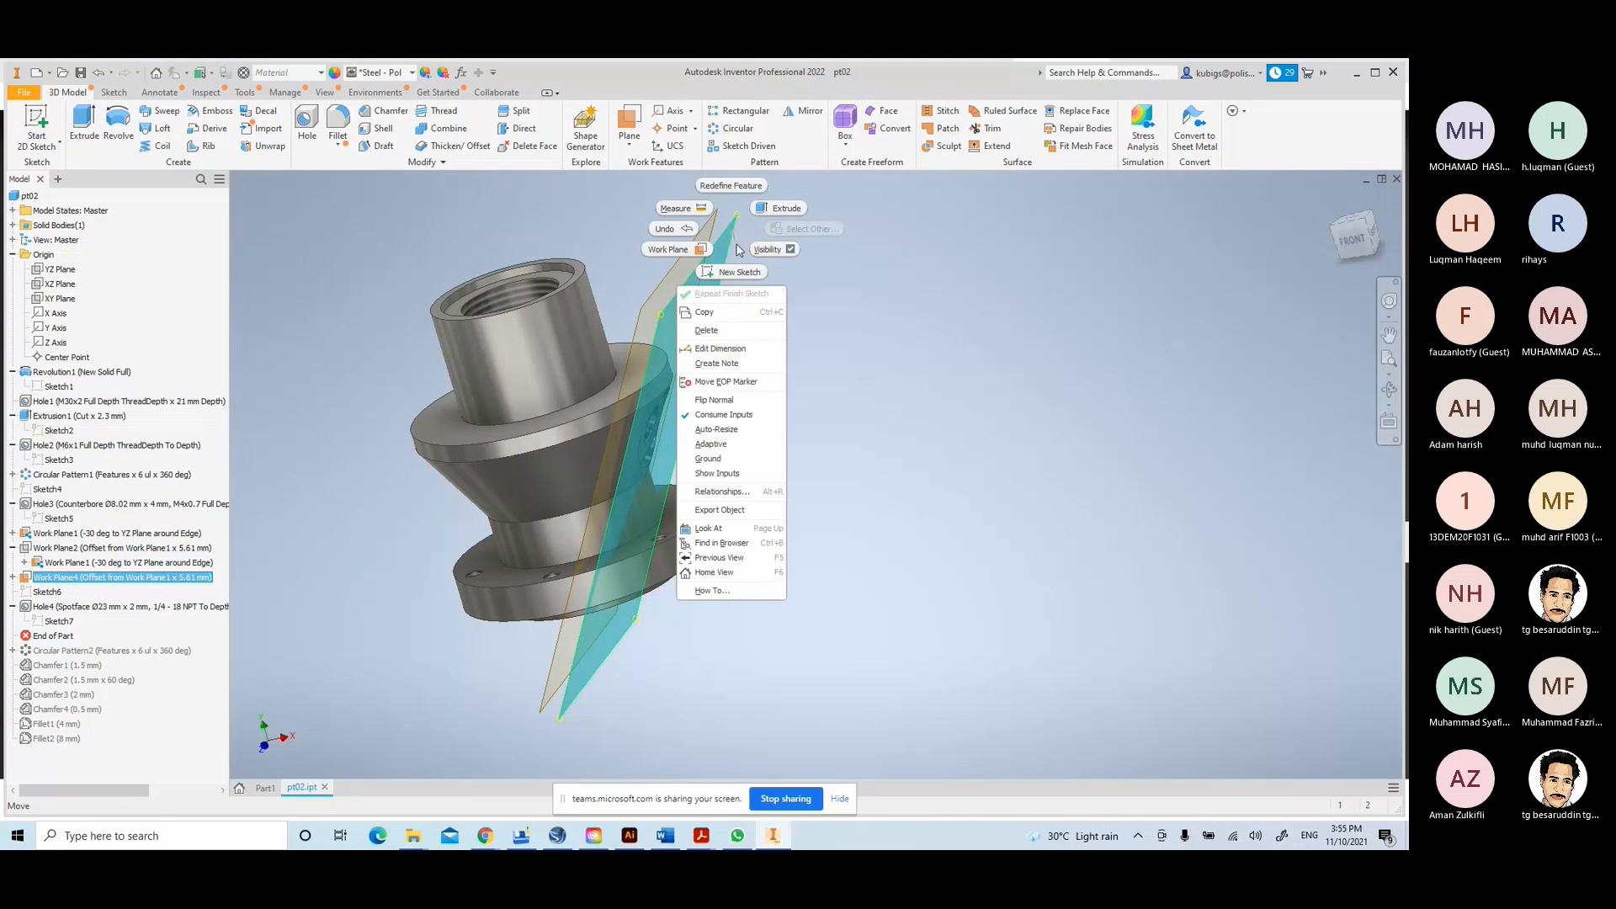
{"action": "left_click", "coordinate": [767, 250]}
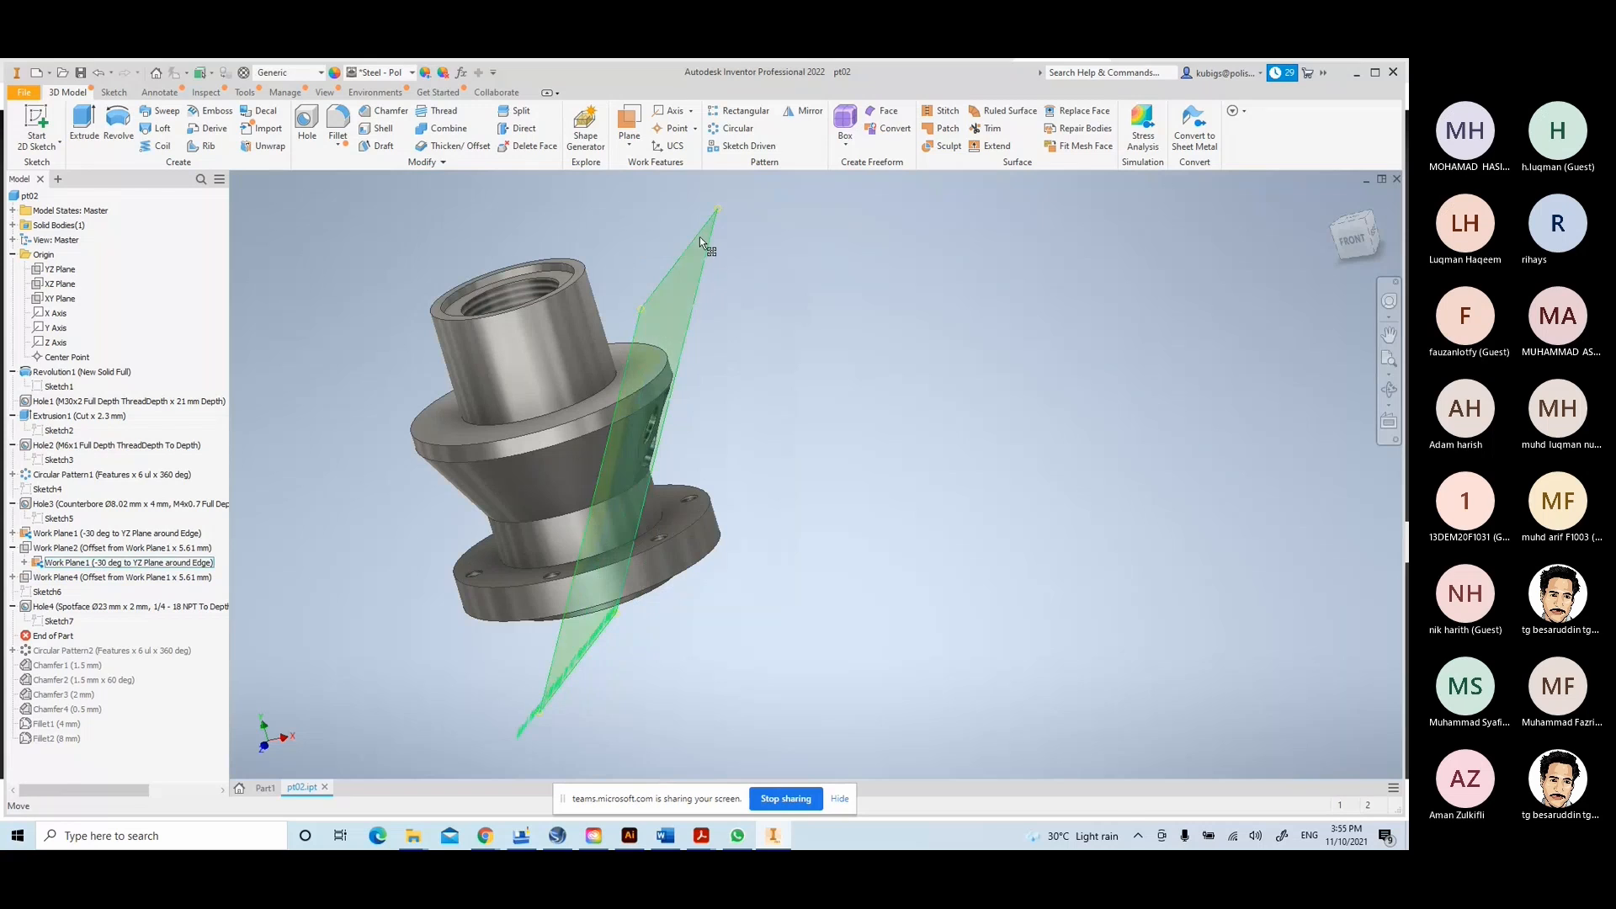
{"action": "left_click", "coordinate": [700, 236]}
{"action": "right_click", "coordinate": [700, 235]}
{"action": "left_click", "coordinate": [740, 256]}
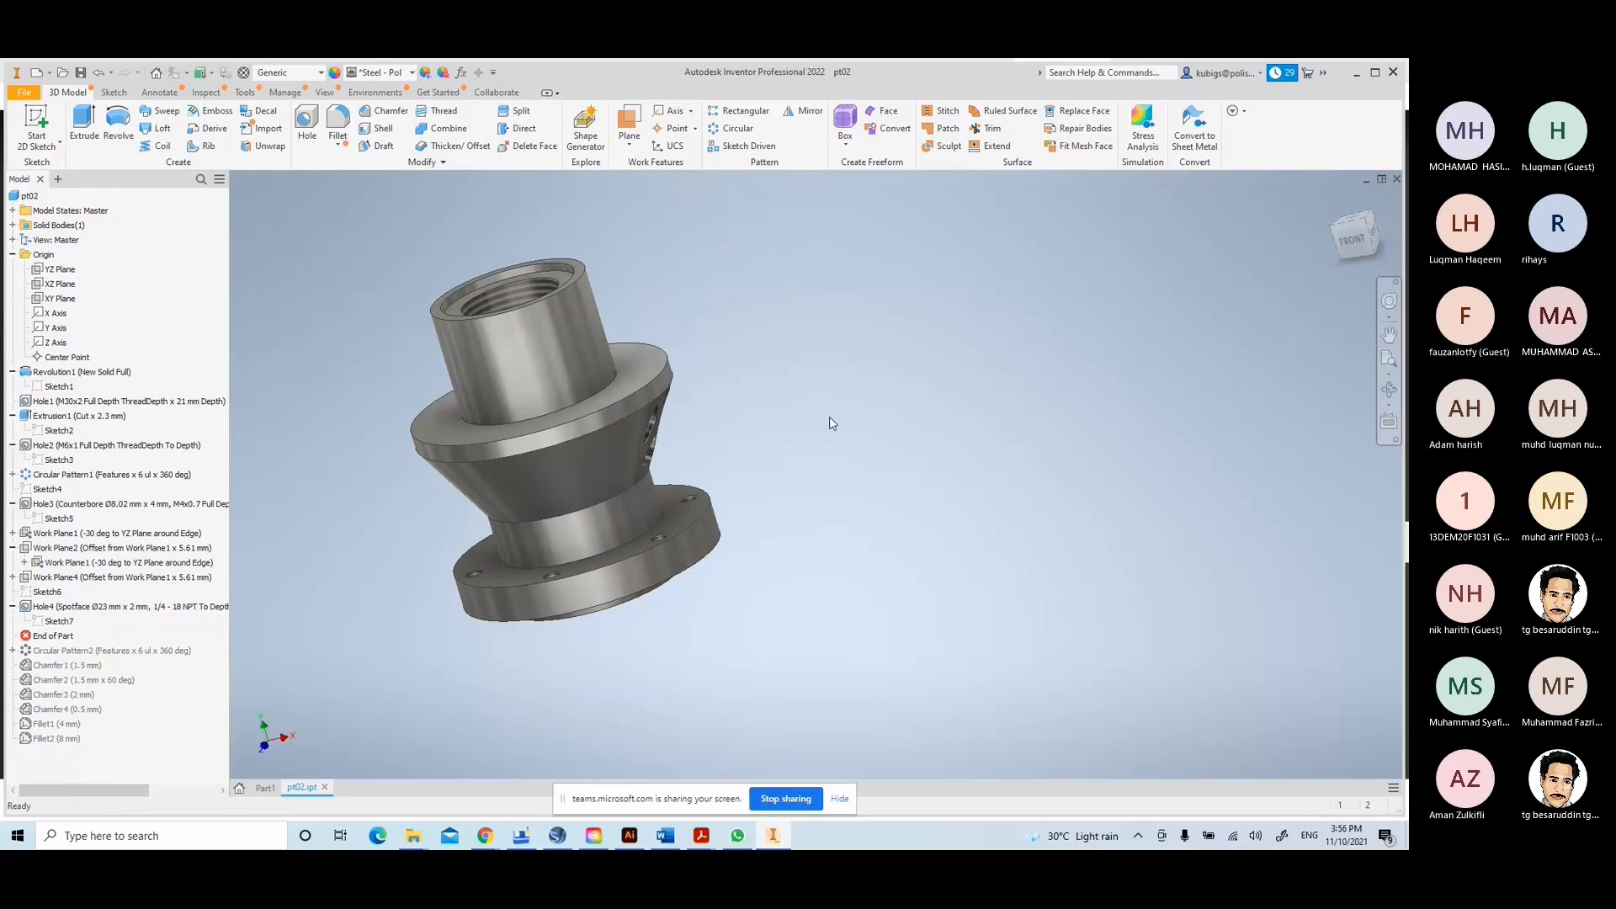
- Move the End of Part marker below Circular Pattern2 and examine the spotface holes around the cone
{"action": "middle_click_drag", "start_coordinate": [834, 423], "coordinate": [880, 512], "text": "shift"}
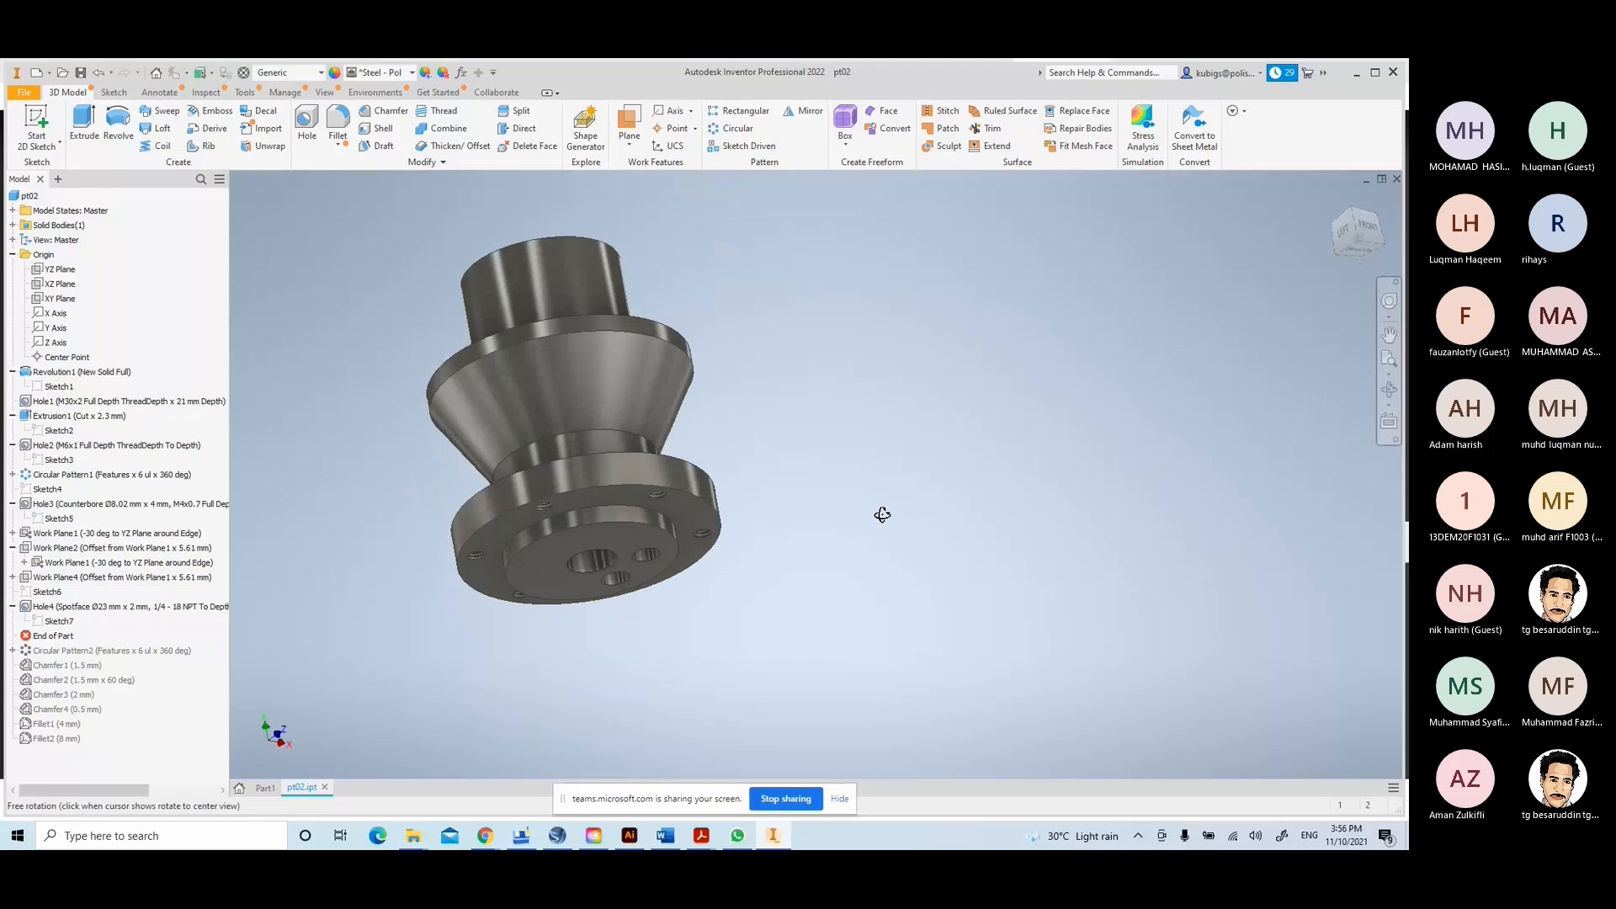
{"action": "left_click", "coordinate": [53, 637]}
{"action": "left_click_drag", "start_coordinate": [54, 639], "coordinate": [54, 654]}
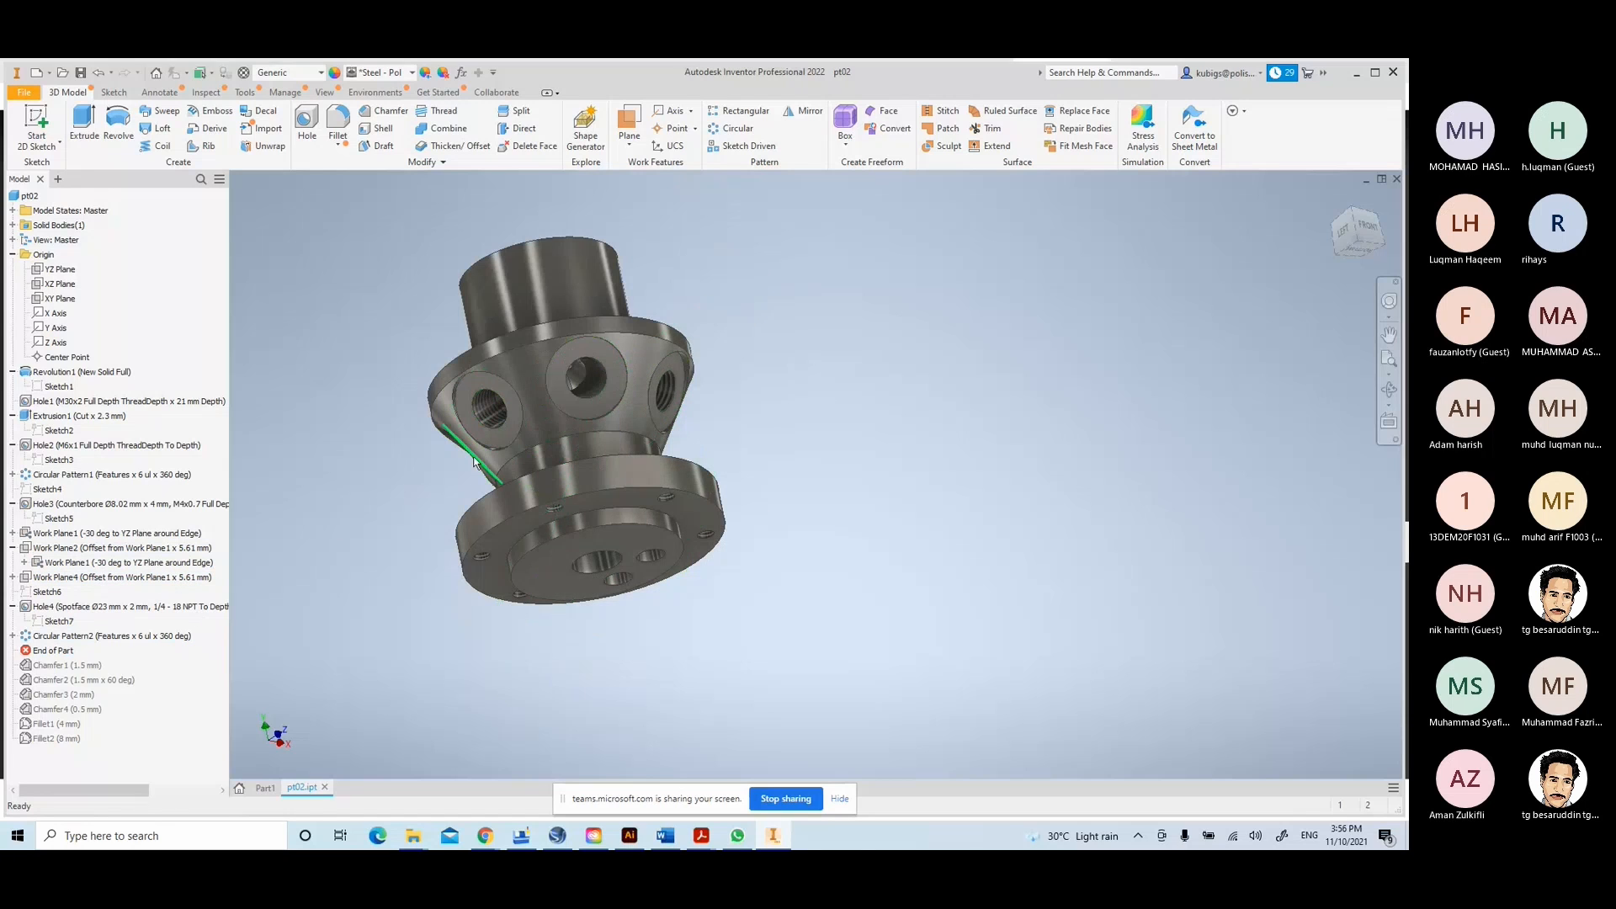
{"action": "middle_click_drag", "start_coordinate": [482, 429], "coordinate": [758, 421], "text": "shift"}
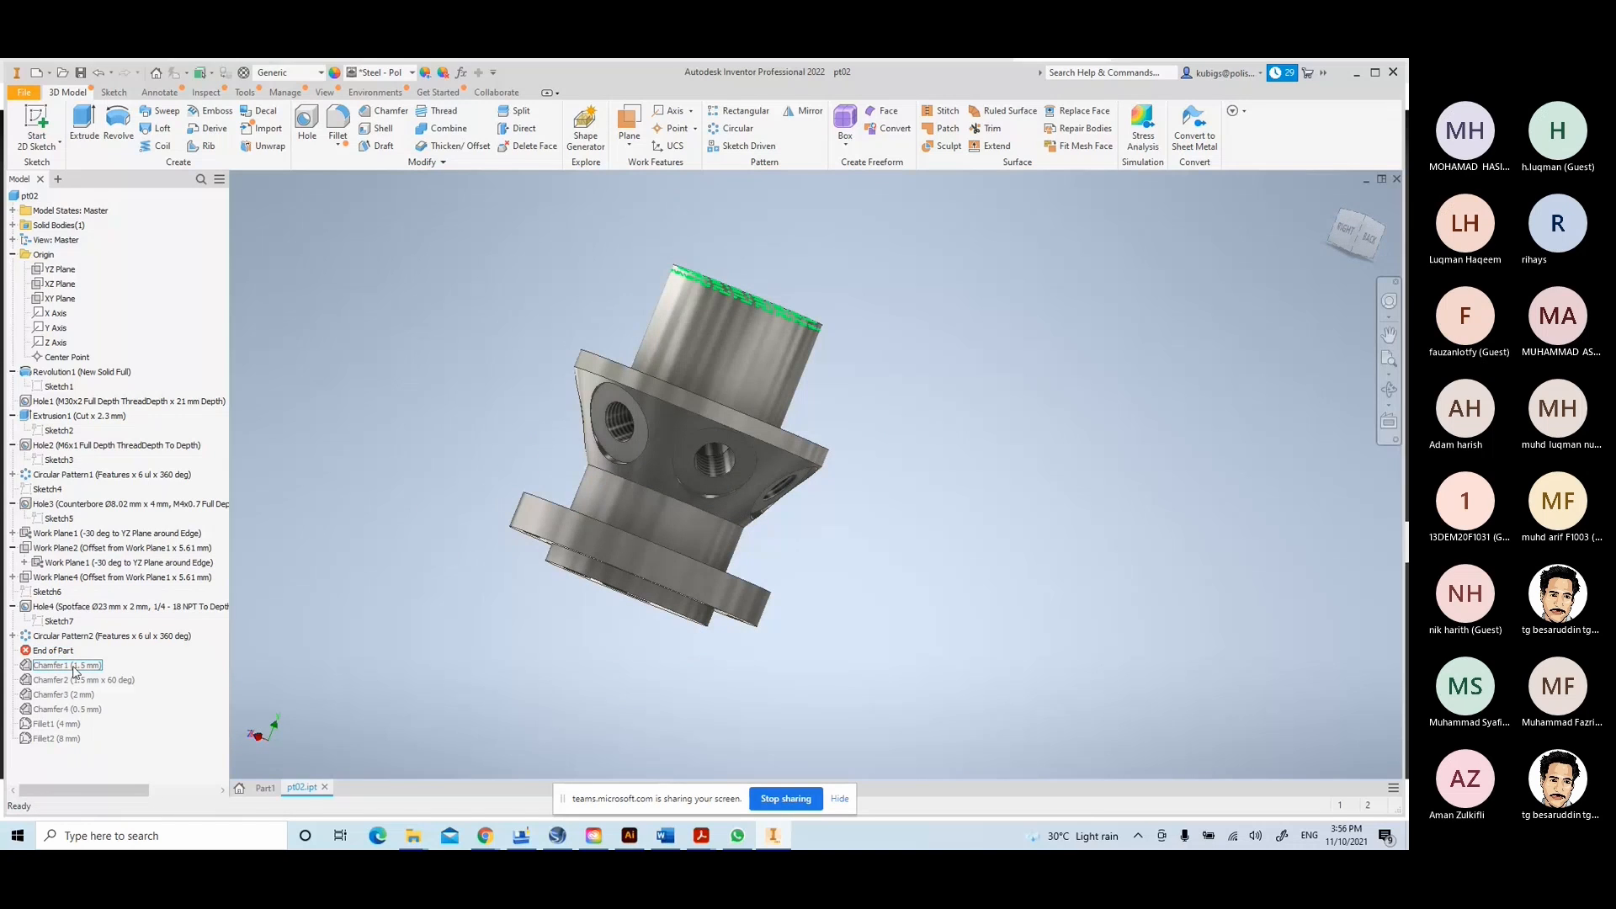
- Move the End of Part marker below Fillet2 to include all chamfers and fillets, and show the part in the home view
{"action": "left_click_drag", "start_coordinate": [40, 656], "coordinate": [40, 746]}
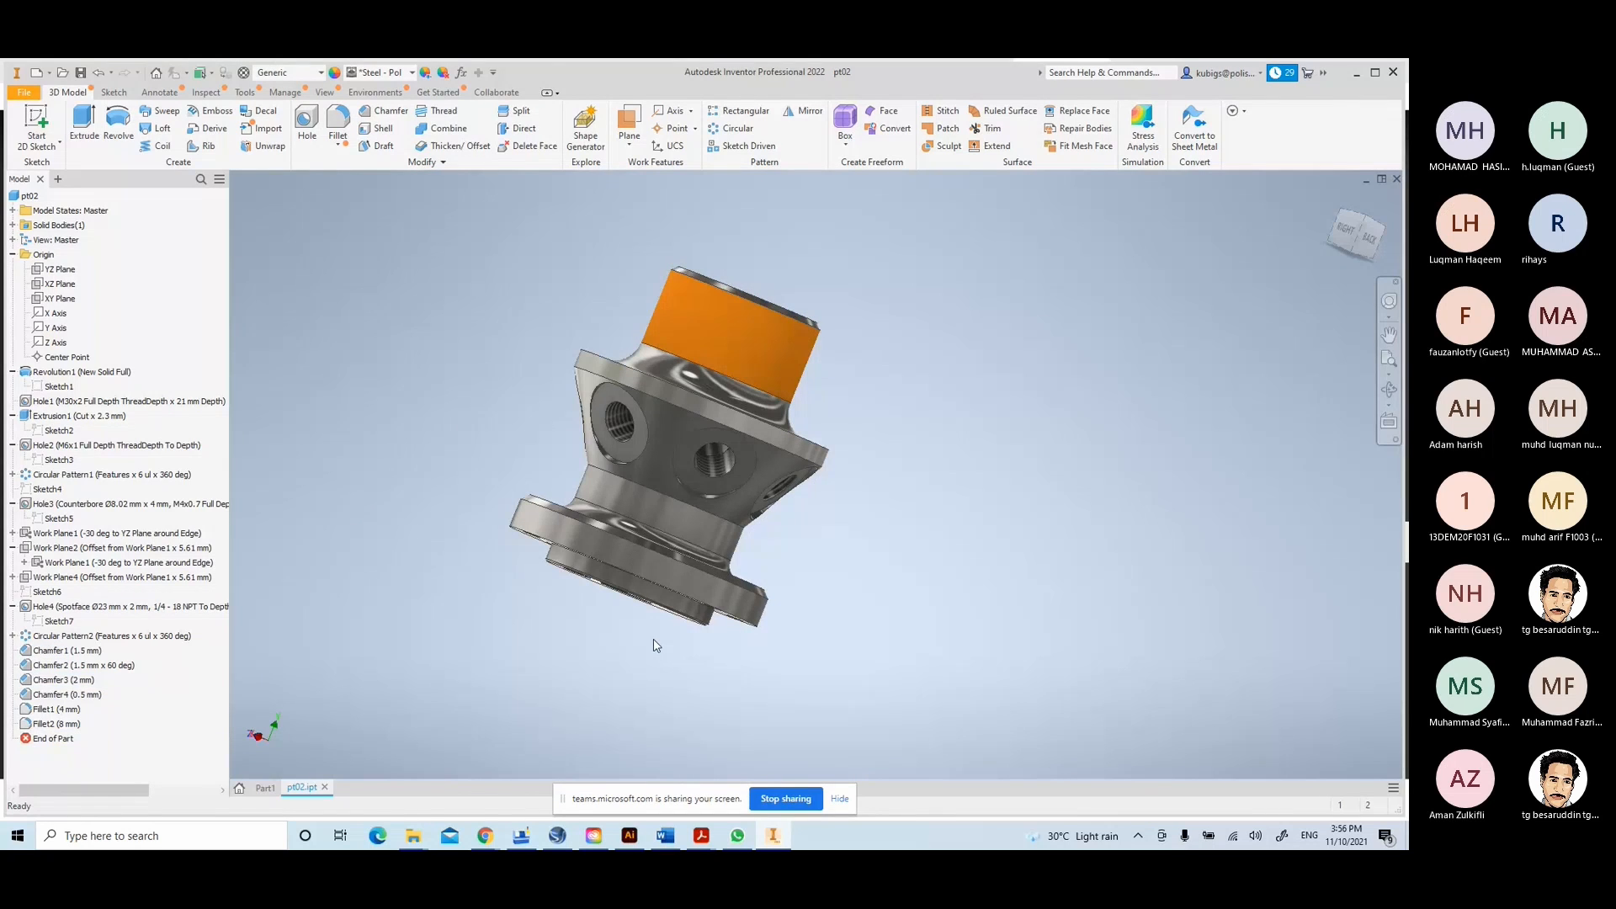
{"action": "middle_click_drag", "start_coordinate": [872, 548], "coordinate": [814, 461], "text": "shift"}
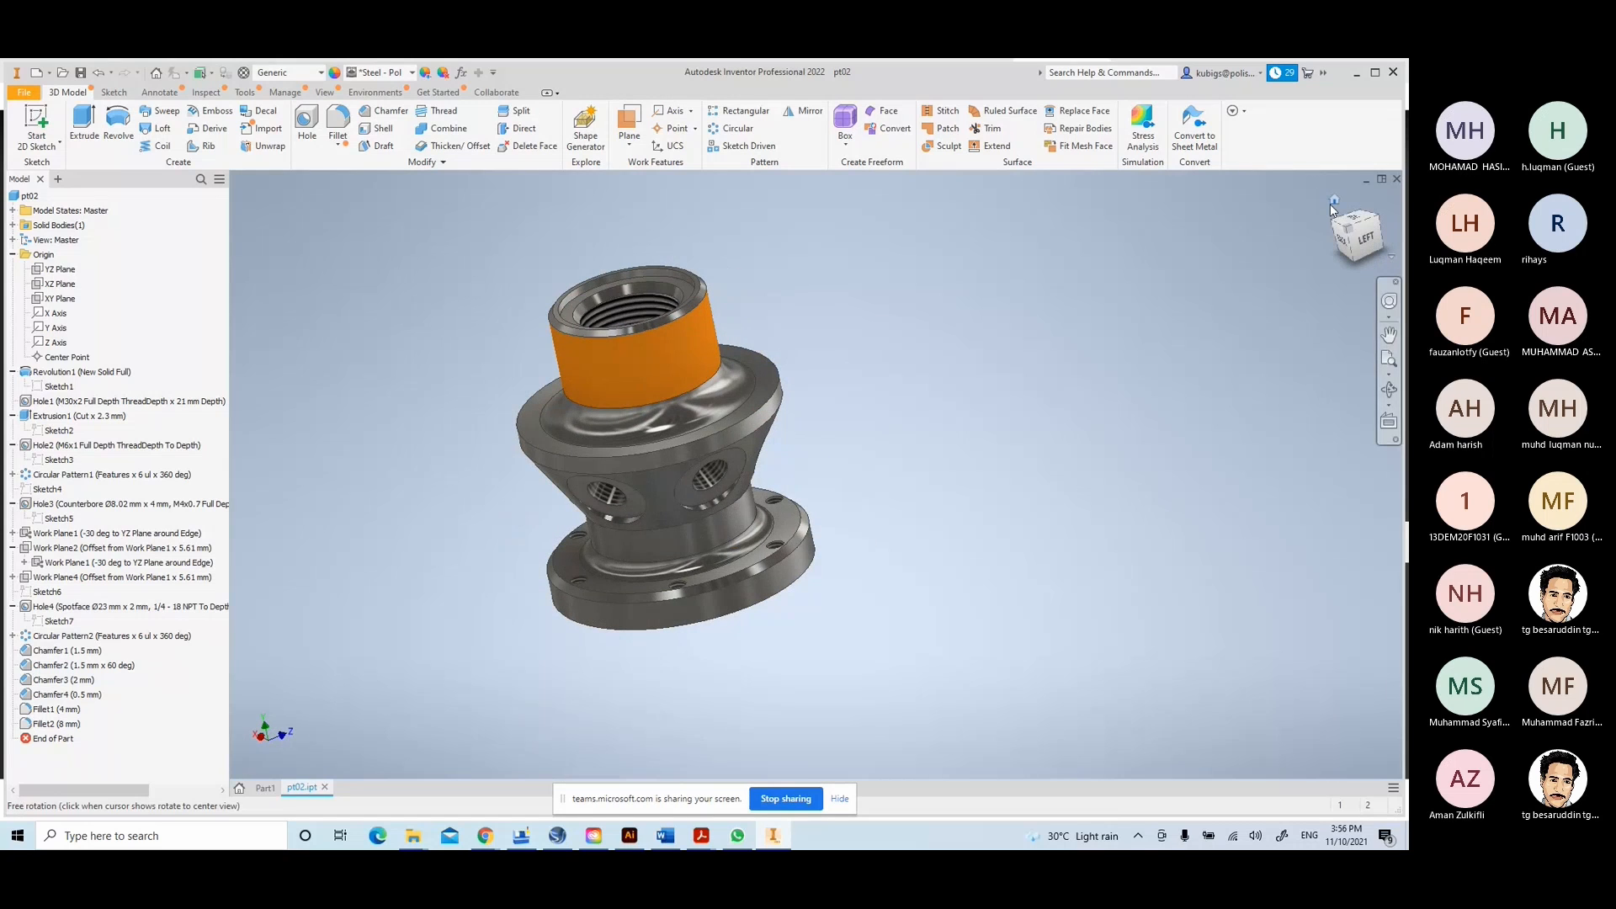
{"action": "left_click", "coordinate": [1334, 202]}
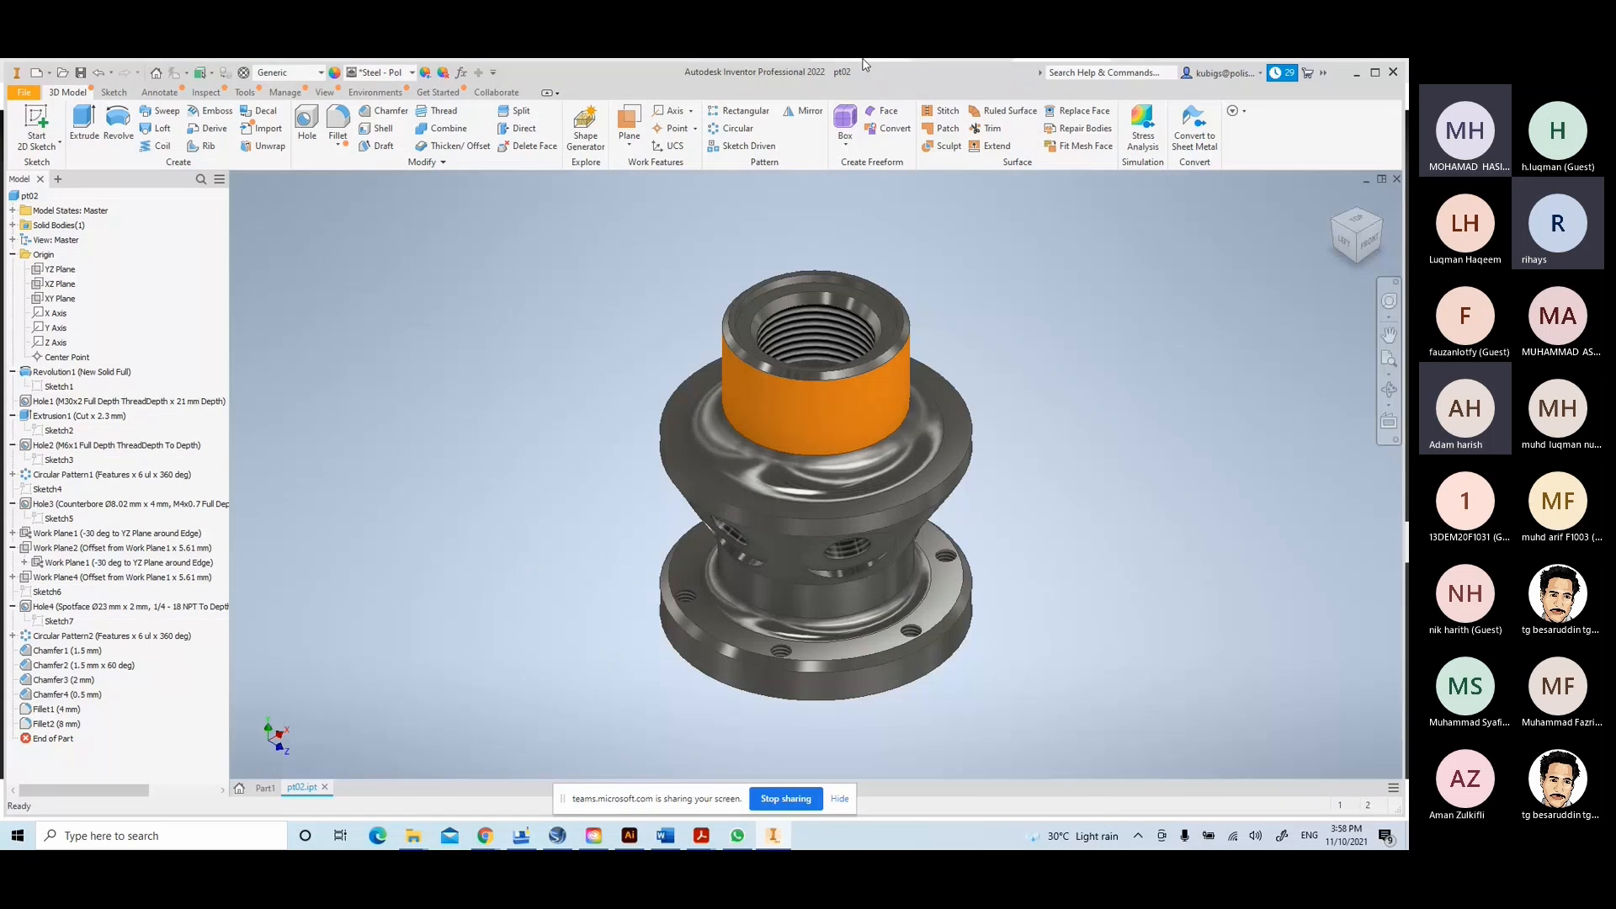
- Stop sharing the screen in the Teams meeting
{"action": "left_click", "coordinate": [786, 799]}
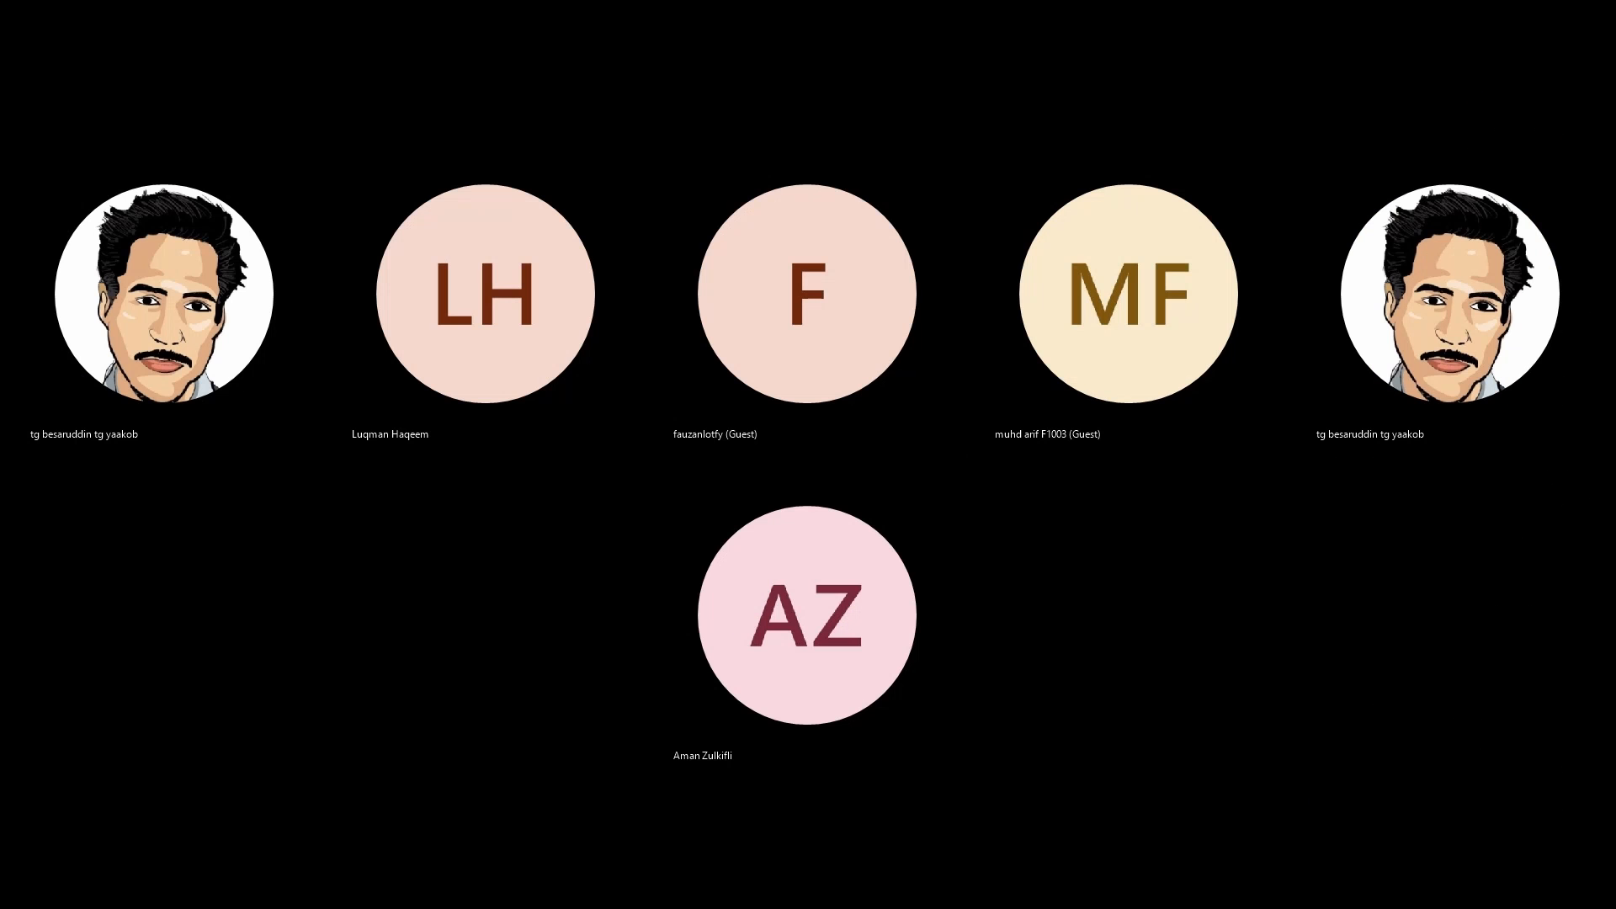